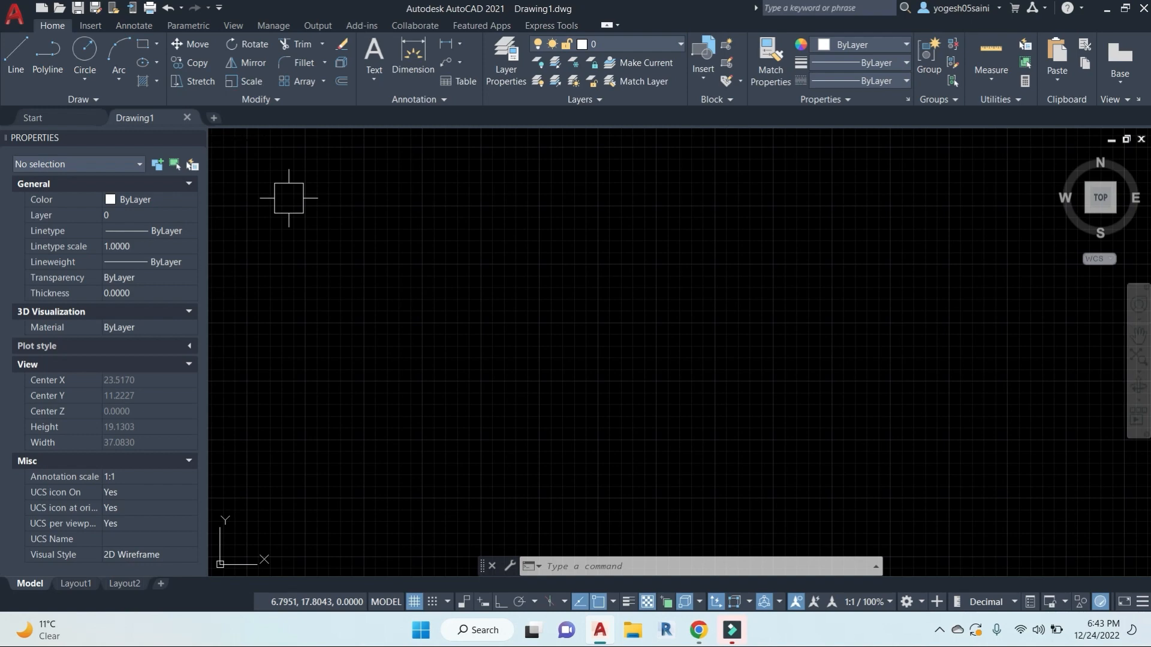
Step: Switch to the Google Meet call, admit the waiting participant and return to AutoCAD
left_click(699, 633)
left_click(614, 558)
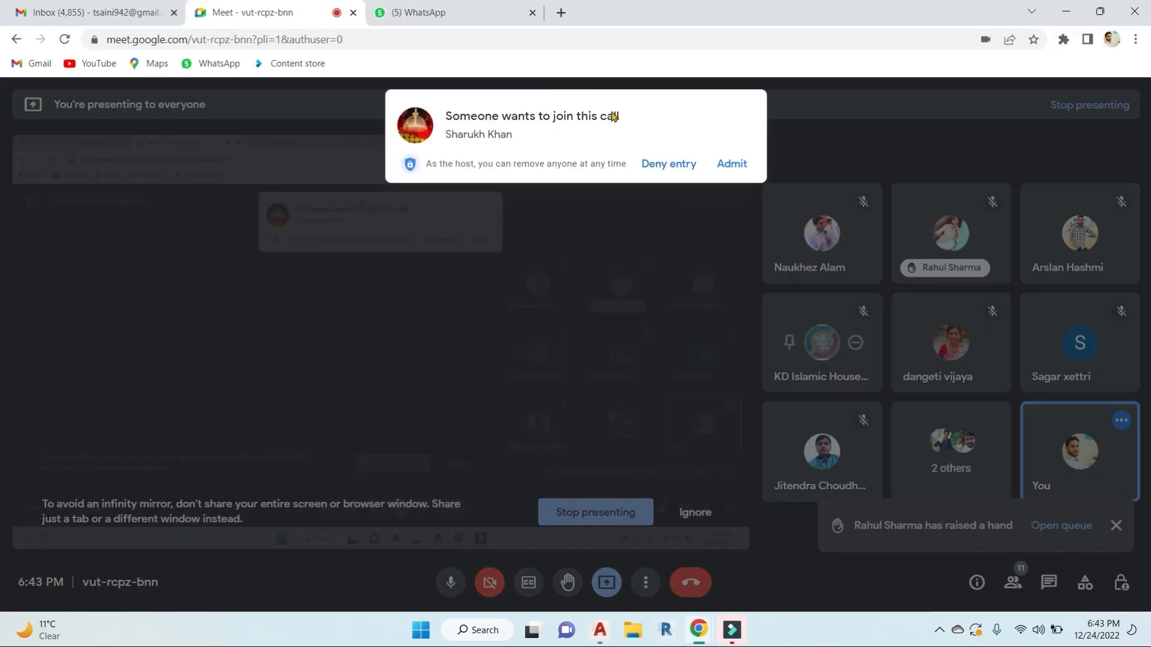
left_click(721, 168)
key("alt+Tab")
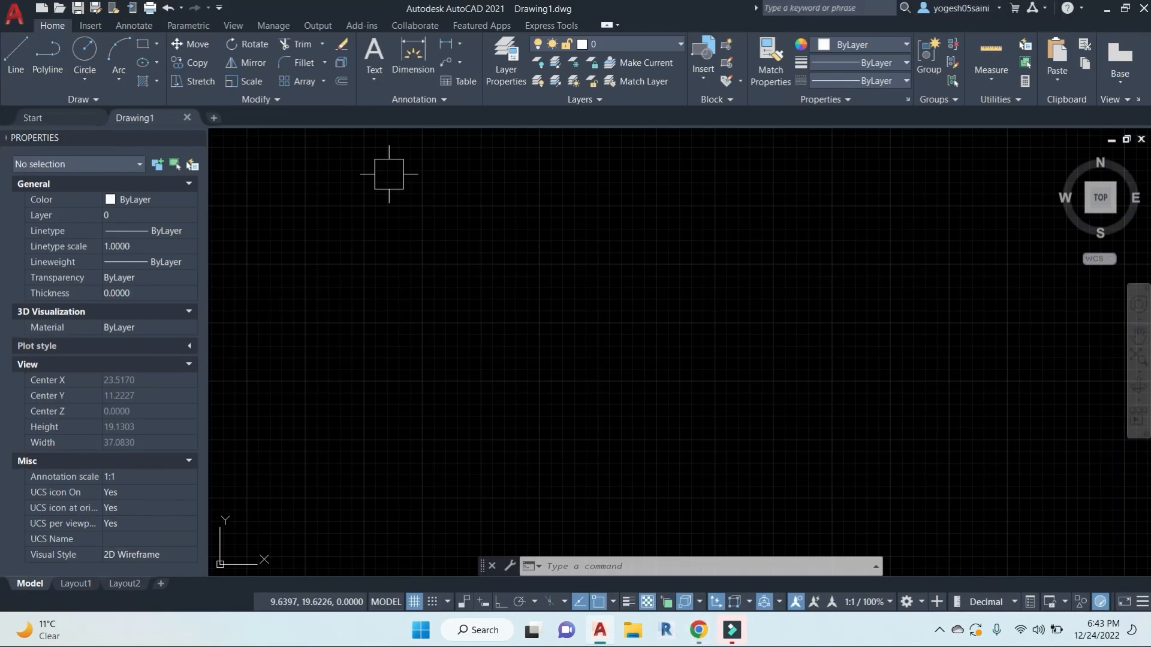
Step: Open the Drawing Units settings to view the current length type and precision, and close them
key("Escape")
key("Escape")
key("Escape")
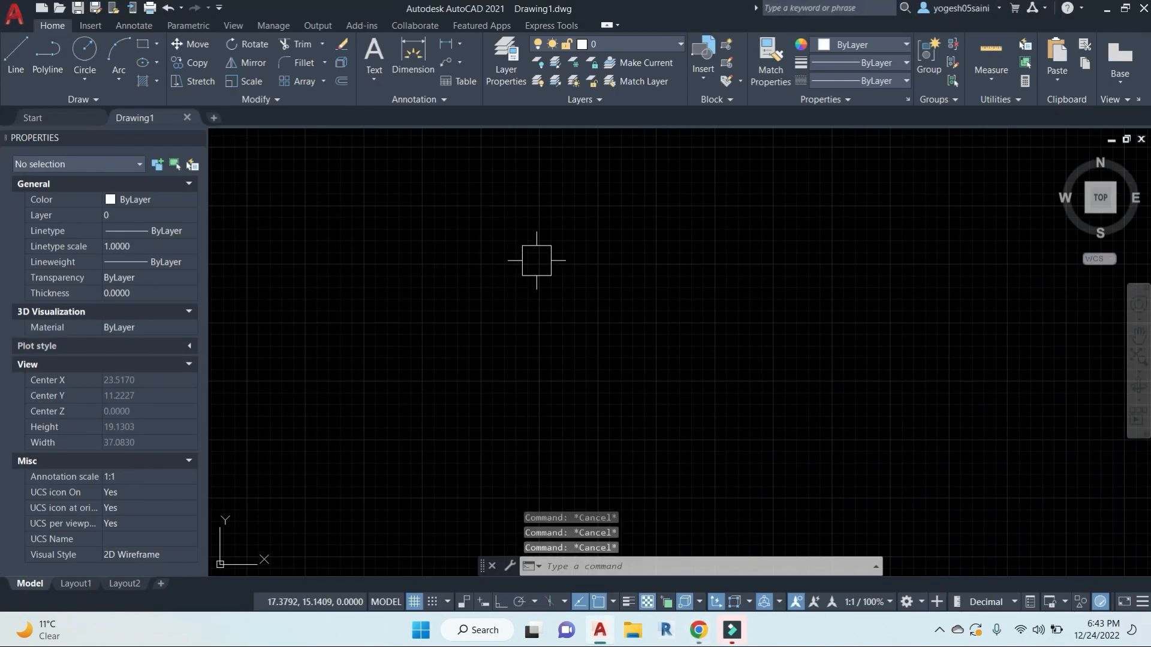
type("un")
key("Return")
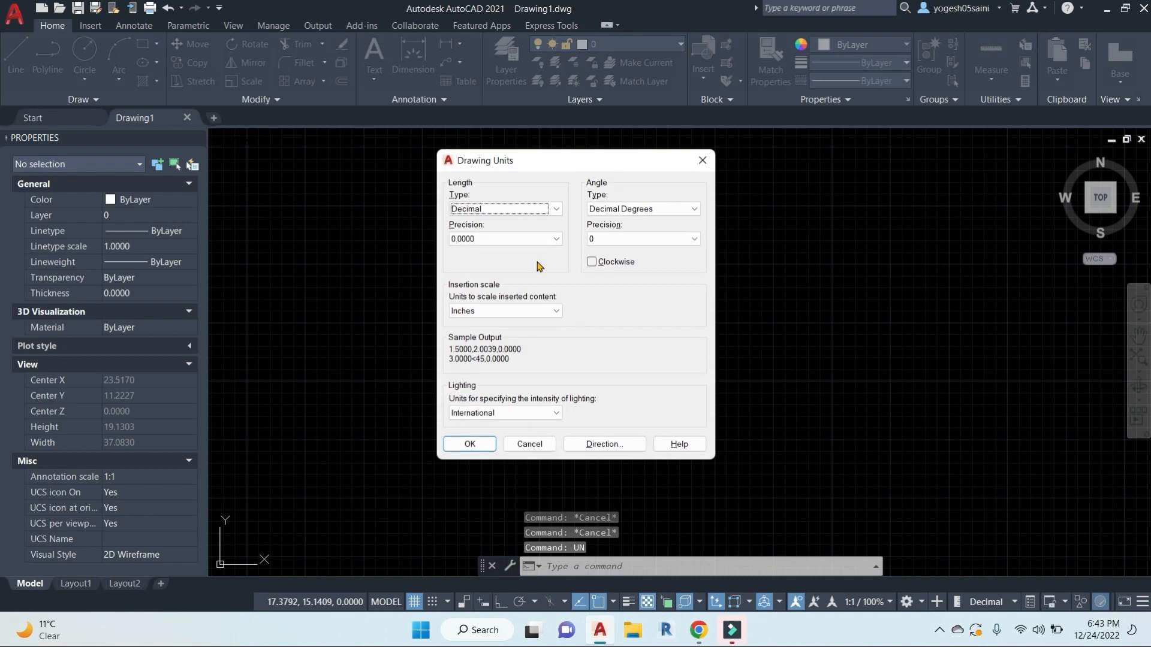
key("Return")
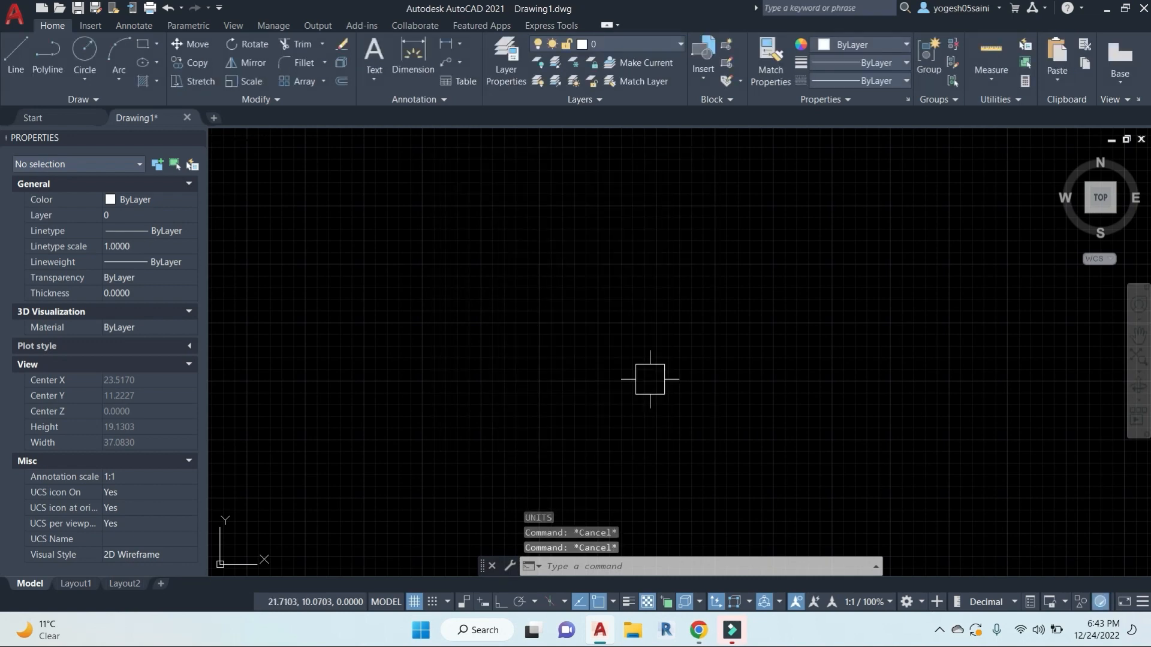
Step: Start a line from a point just above the origin
scroll(676, 280, "down", 4)
scroll(573, 358, "down", 2)
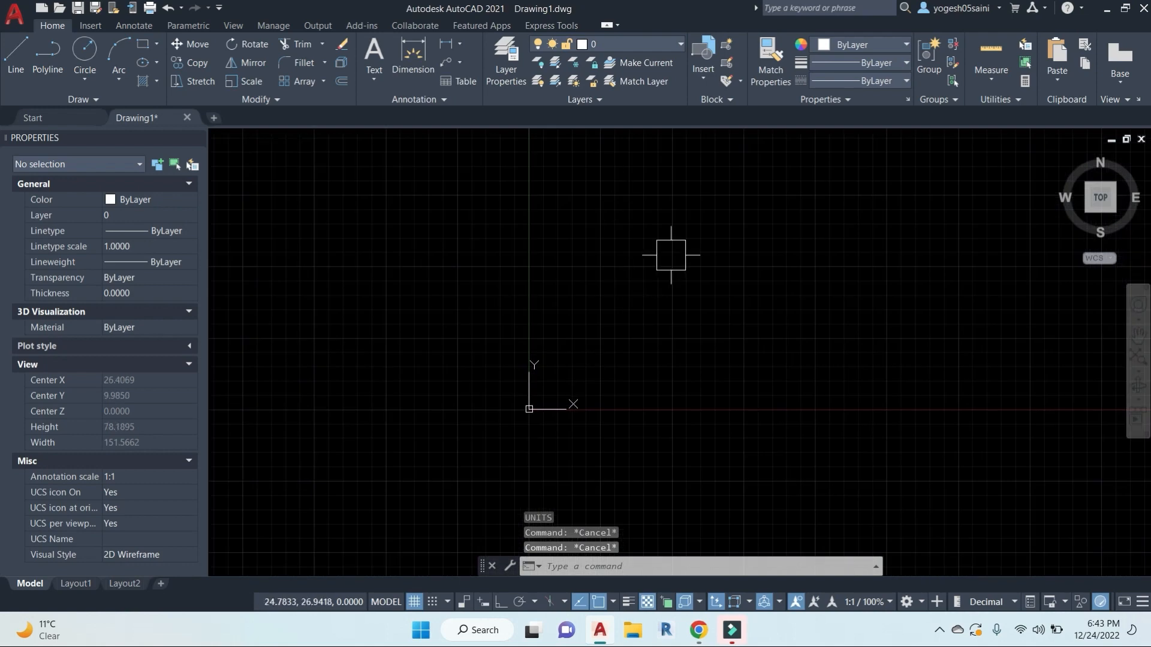
key("Escape")
type("l")
key("Return")
left_click(516, 316)
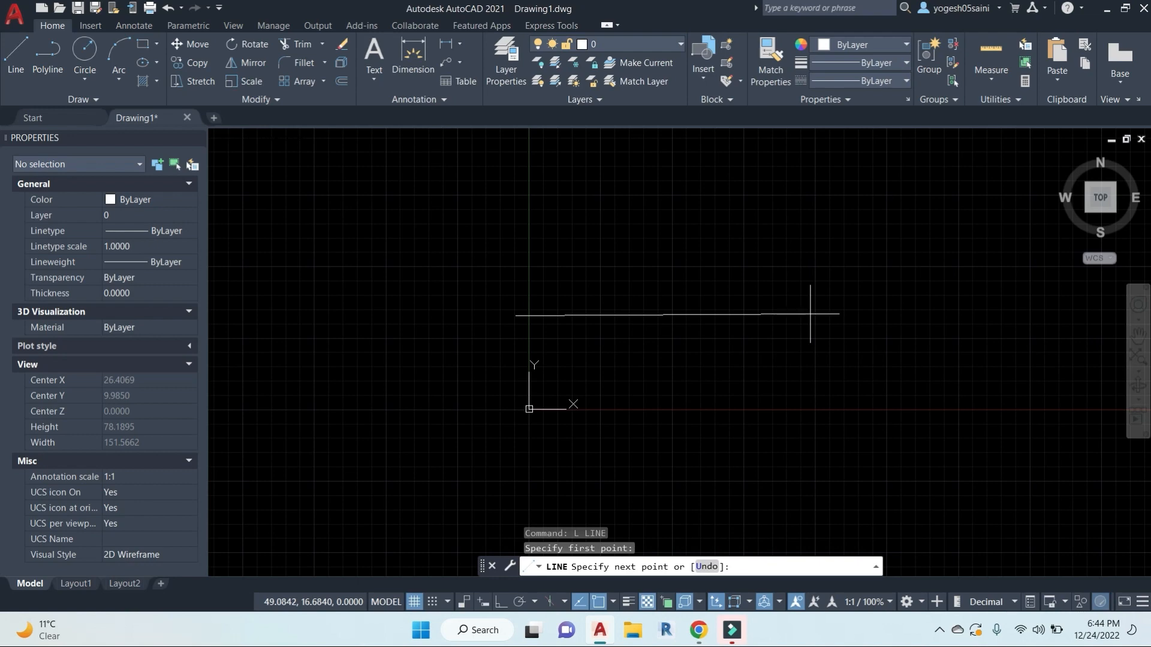
Step: Switch to the Google Meet call, admit the new participant and return to AutoCAD
mouse_move(698, 630)
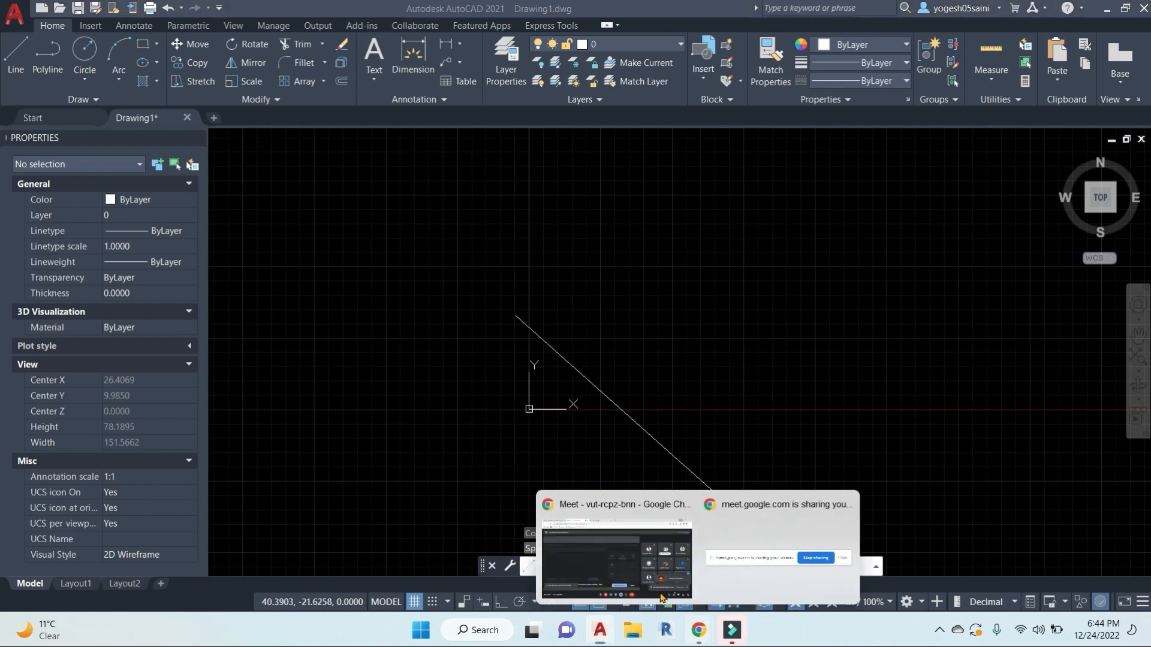
left_click(611, 554)
left_click(722, 171)
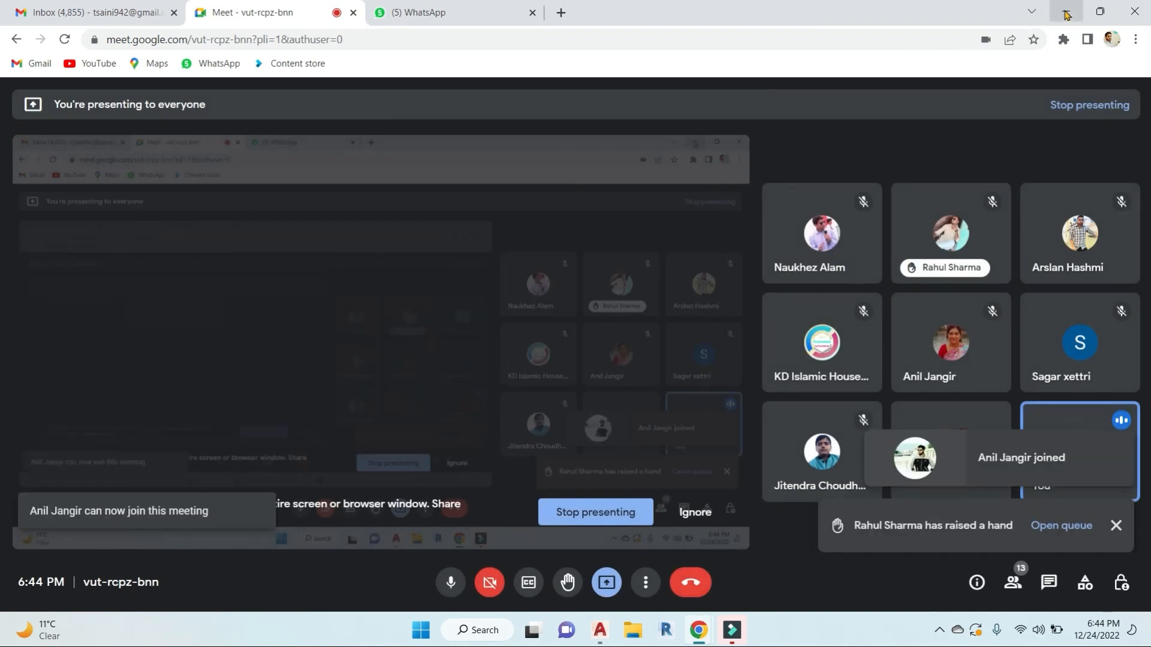
key("alt+Tab")
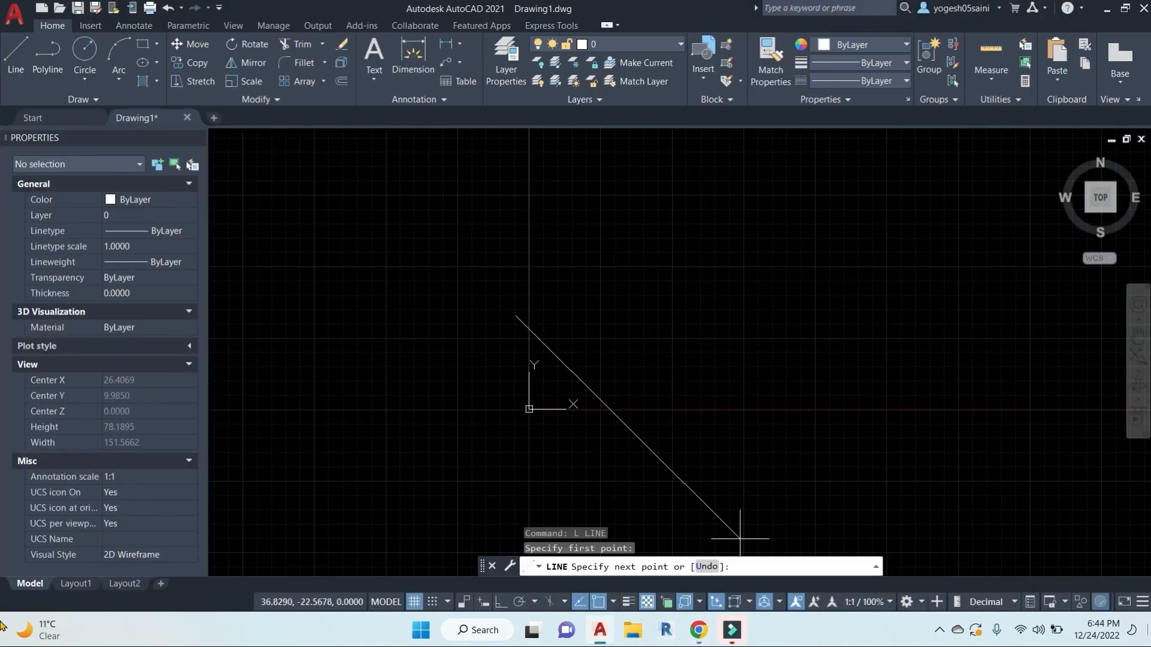
Step: Turn on Ortho mode and try to give the horizontal line a length of 1'
key("F8")
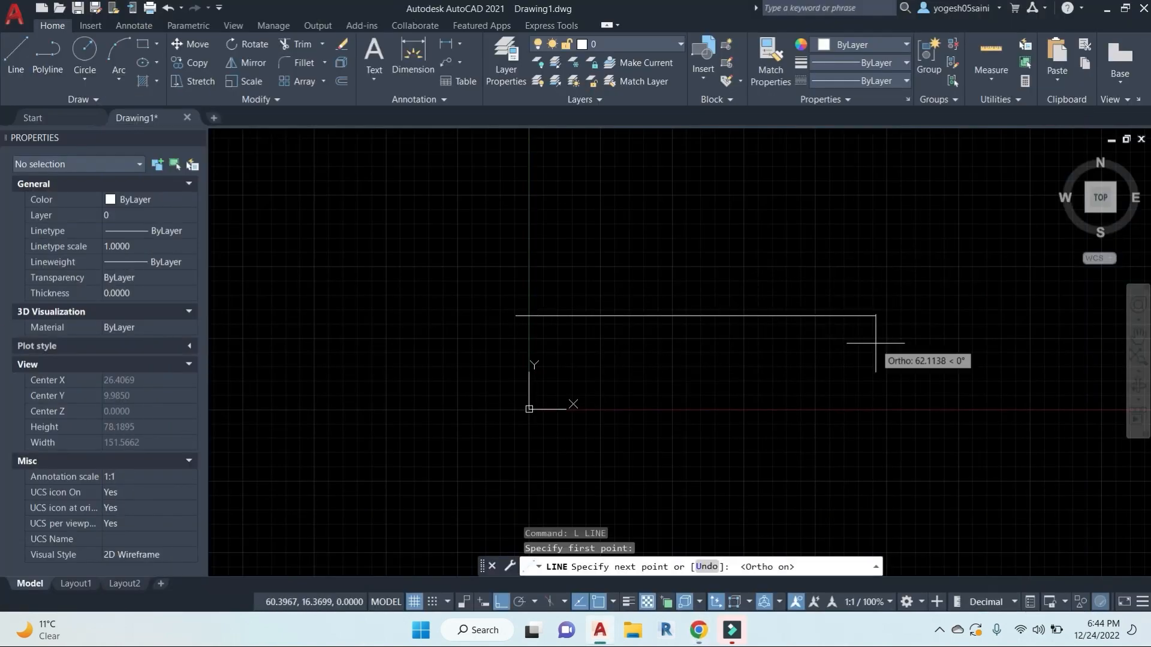
key("Return")
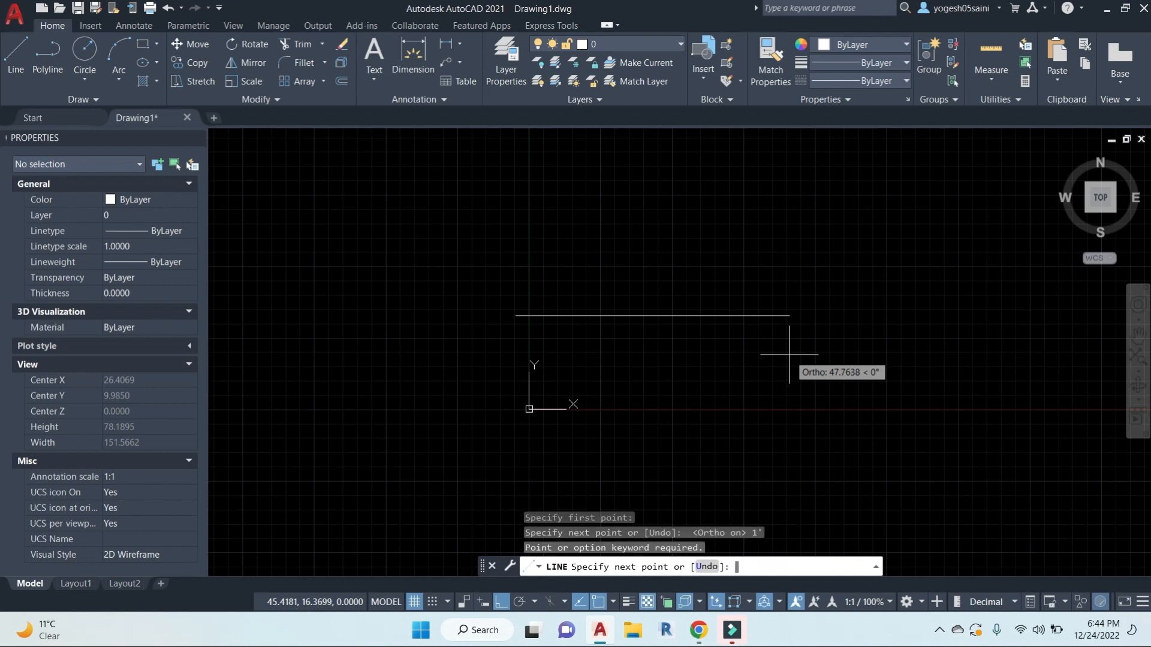
type("1'")
key("Return")
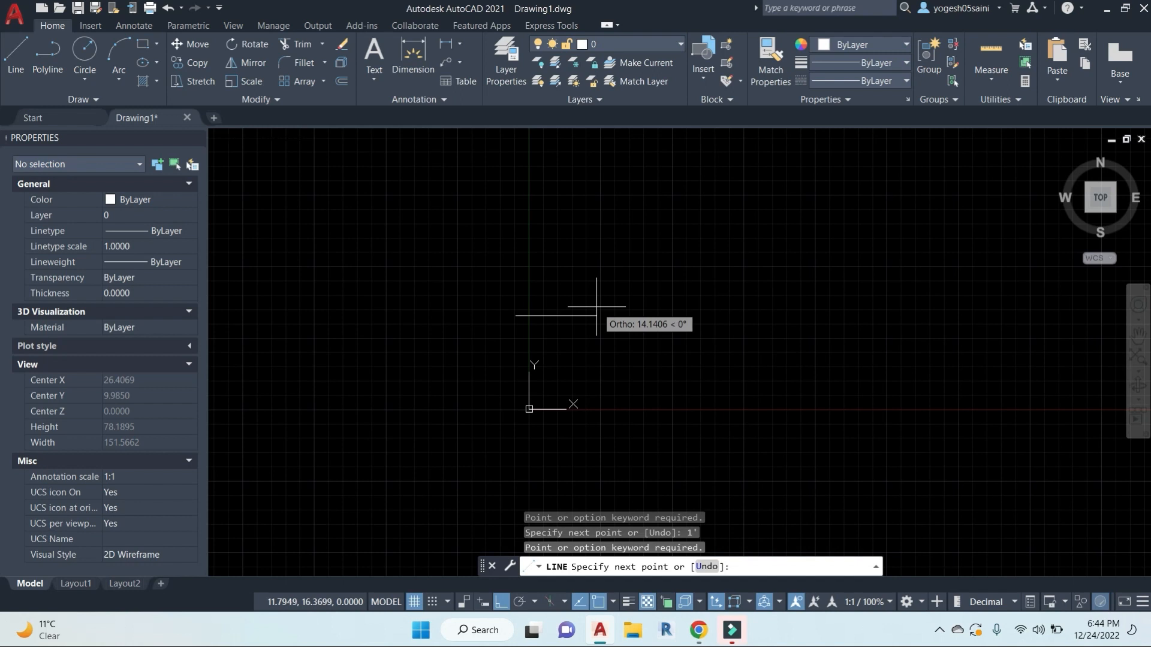
key("Escape")
key("Escape")
key("Escape")
Step: Open the Drawing Units settings, set the length type to Architectural and look through its precision options
type("un")
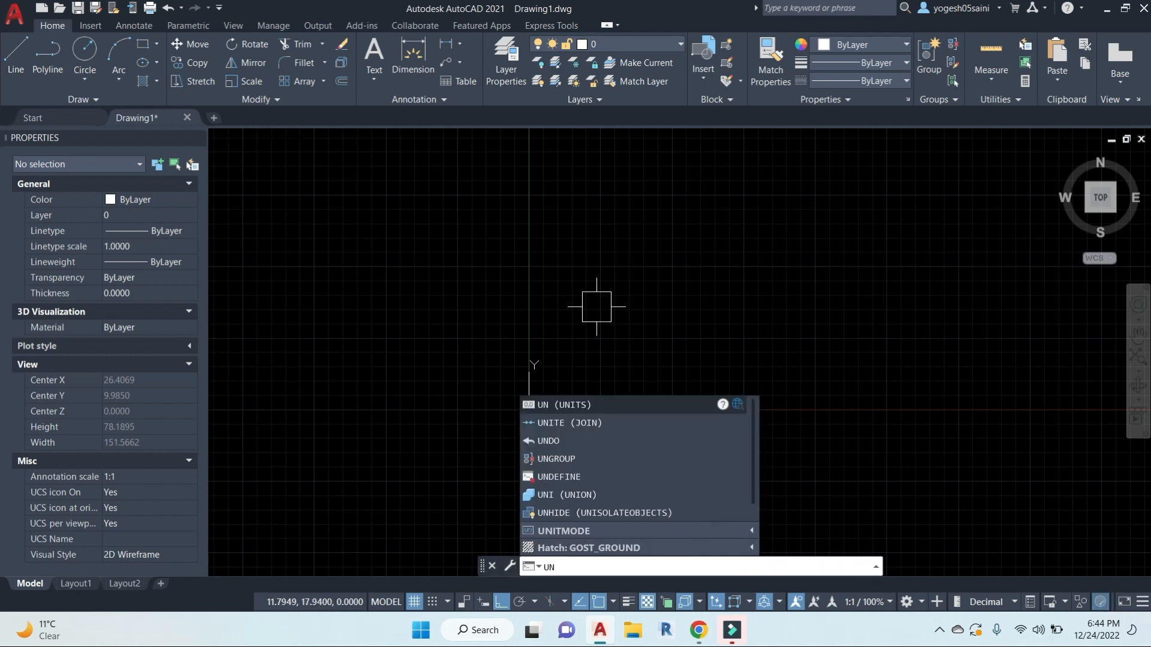
key("Return")
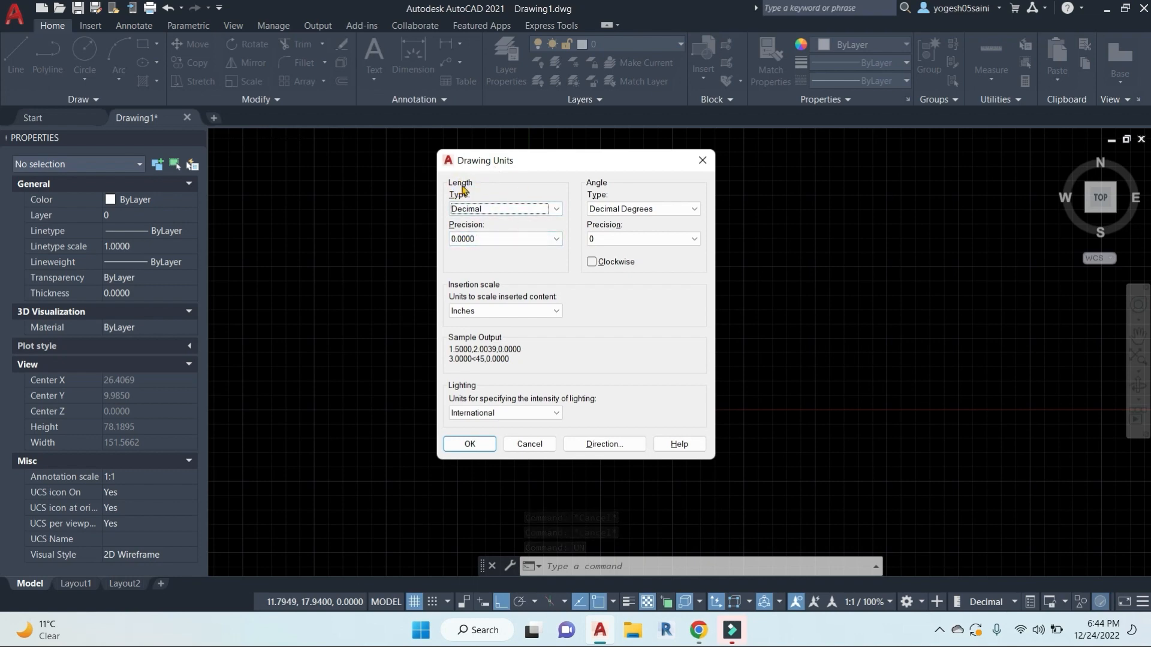
left_click(556, 210)
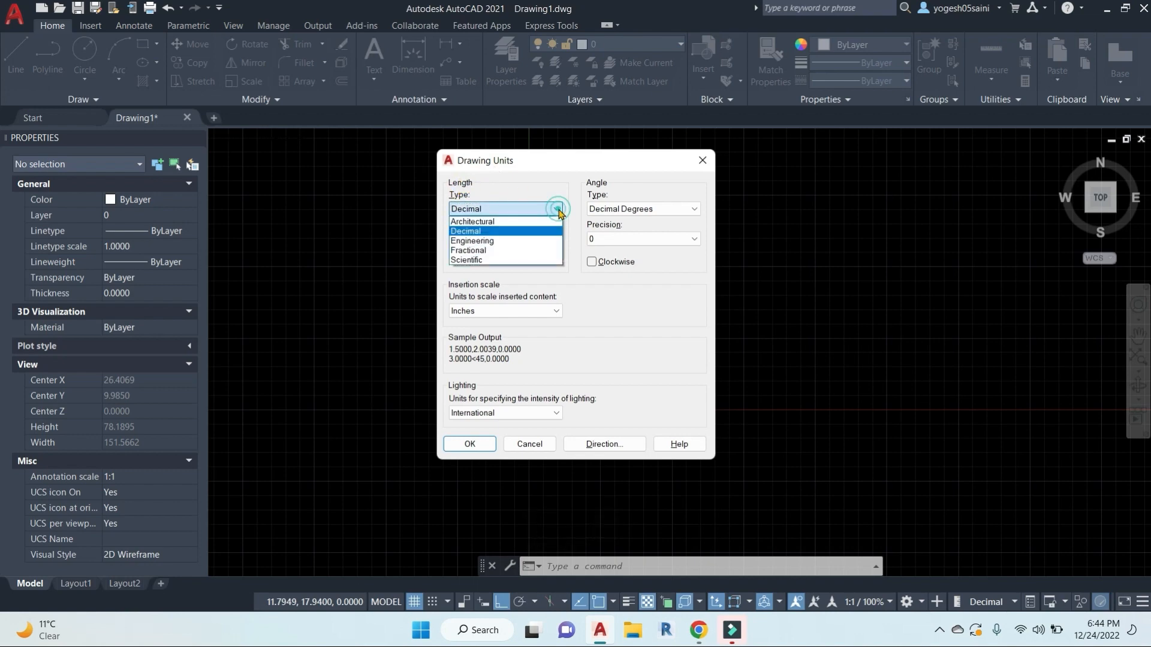
left_click(486, 225)
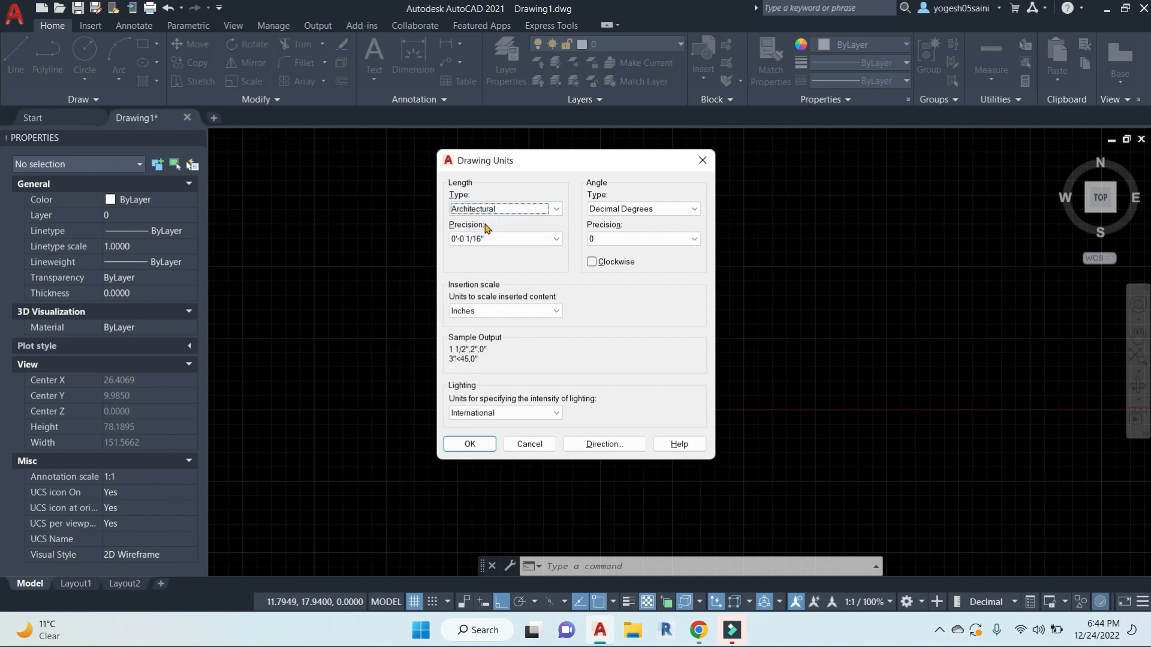
left_click(558, 239)
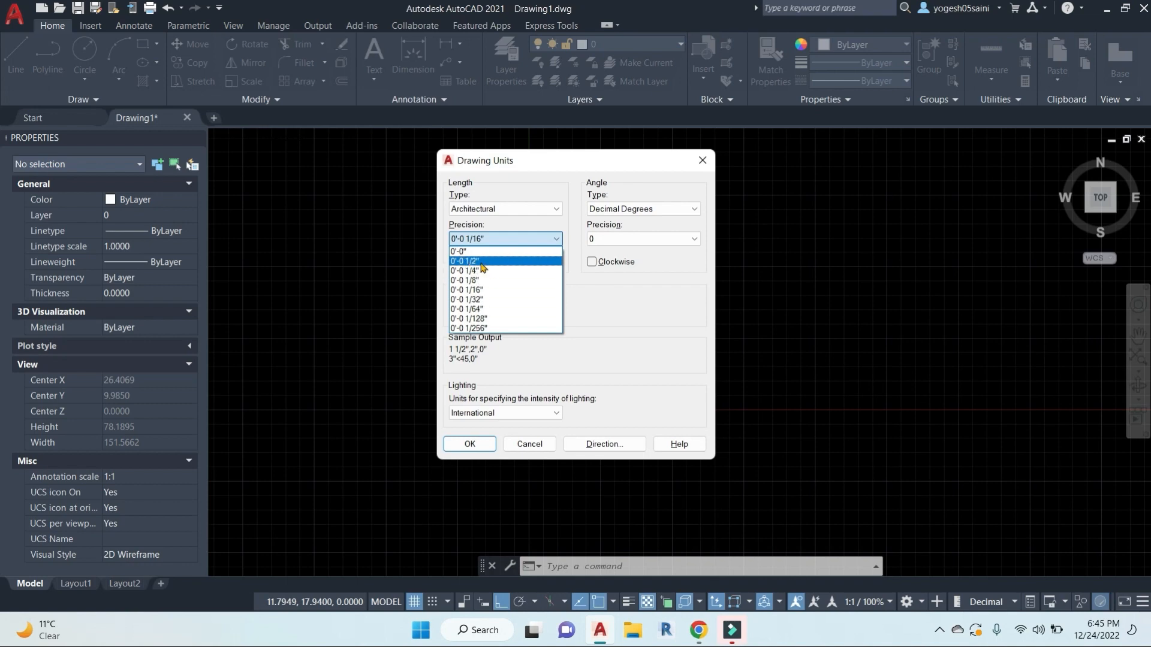
left_click(555, 209)
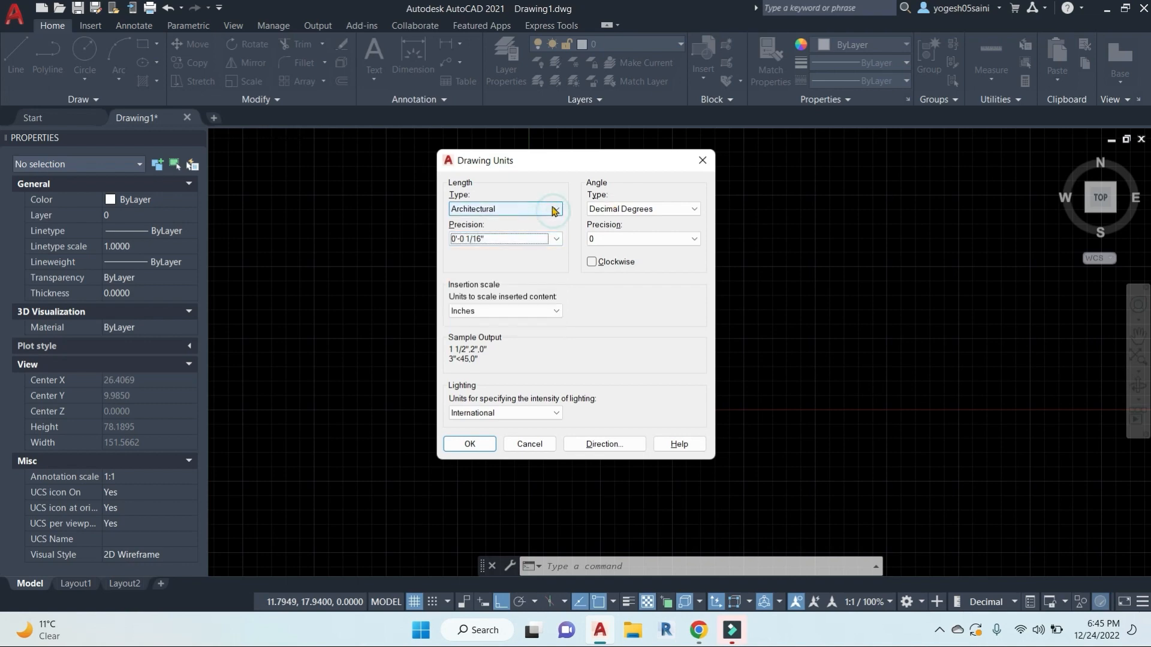
Step: Set the length type to Engineering and look through its precision options
left_click(555, 209)
left_click(487, 241)
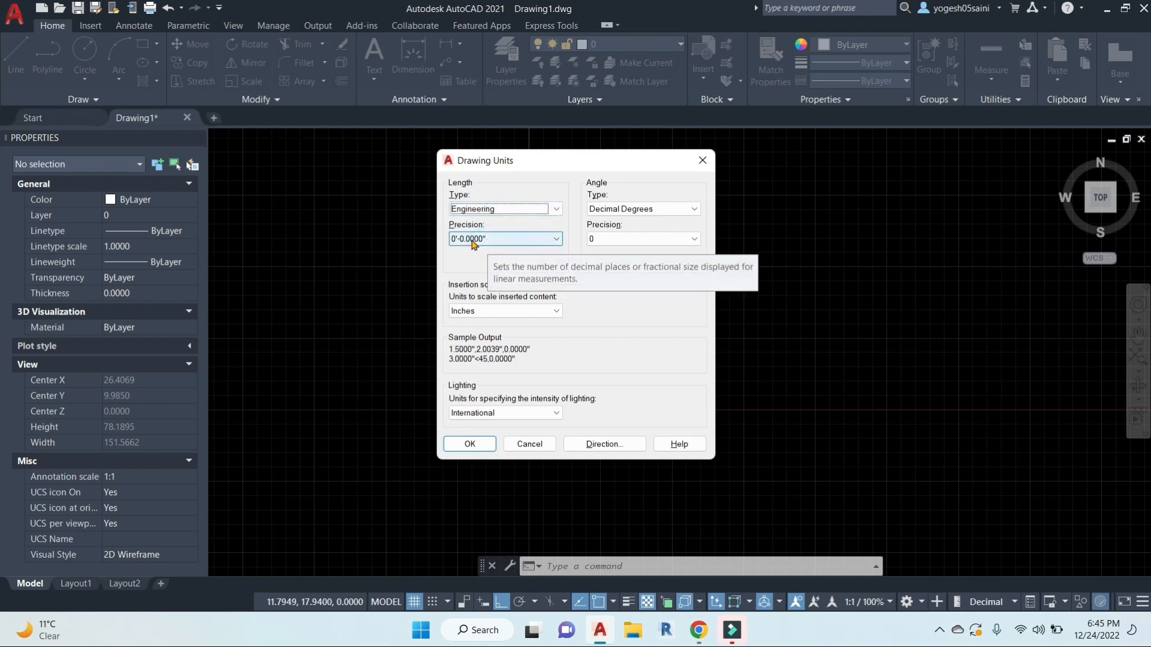
left_click(545, 239)
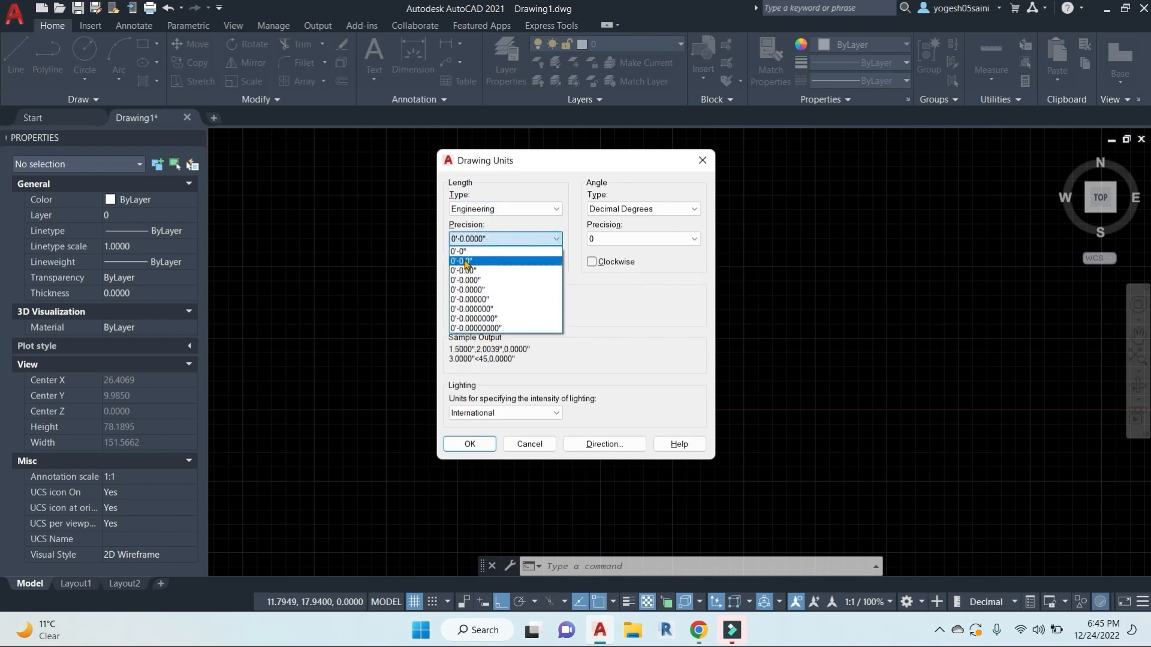
left_click(556, 209)
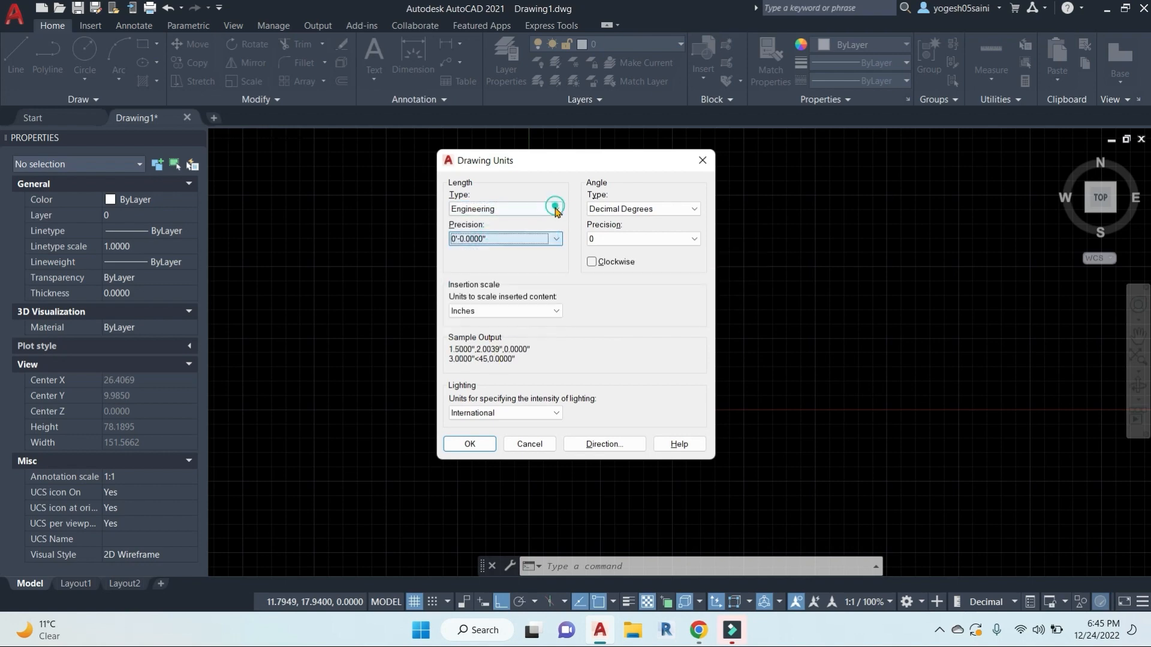
Step: Set the length type to Architectural with a precision of 0'-0 1/2" and apply the drawing units
left_click(556, 208)
left_click(487, 221)
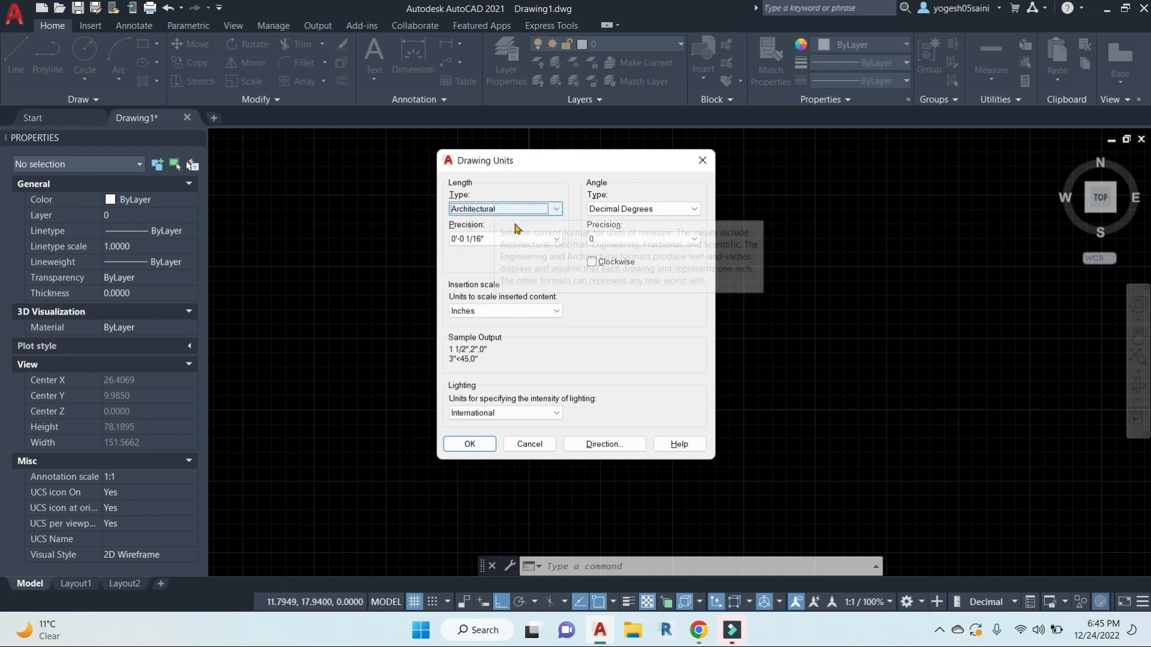
left_click(532, 238)
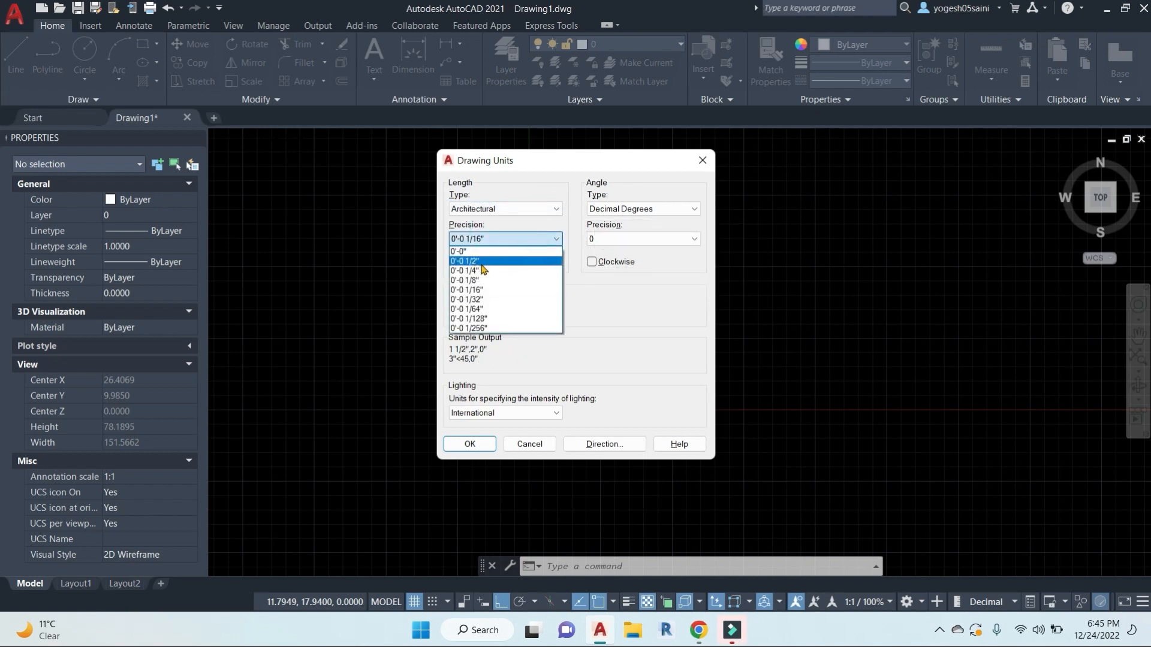
left_click(483, 262)
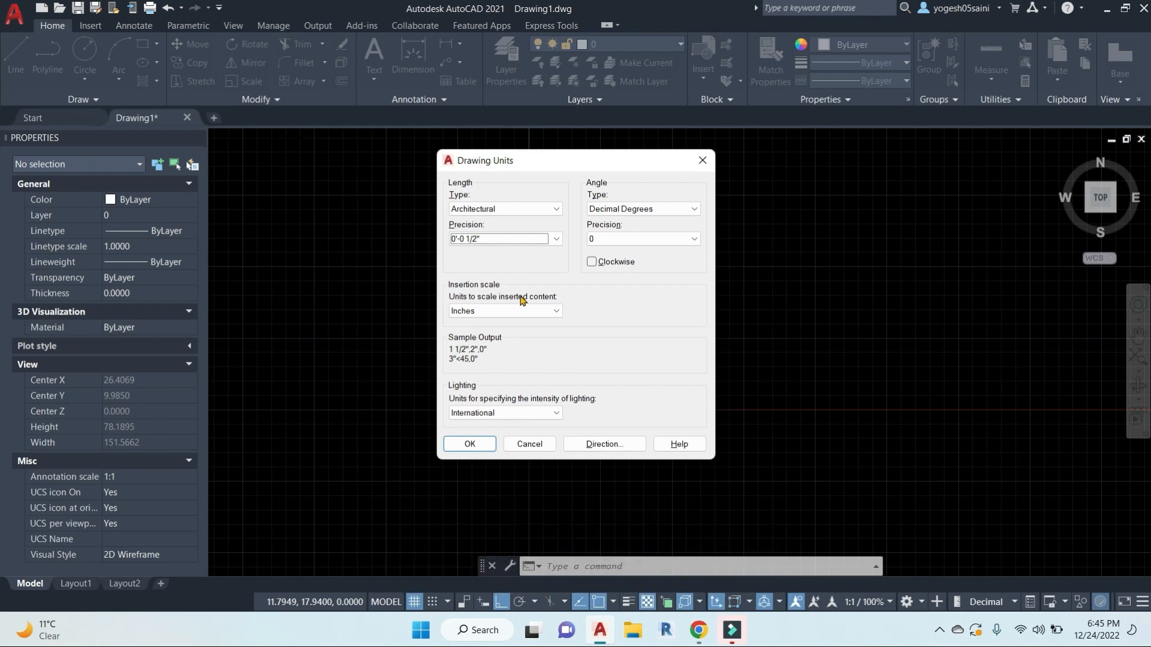
left_click(552, 239)
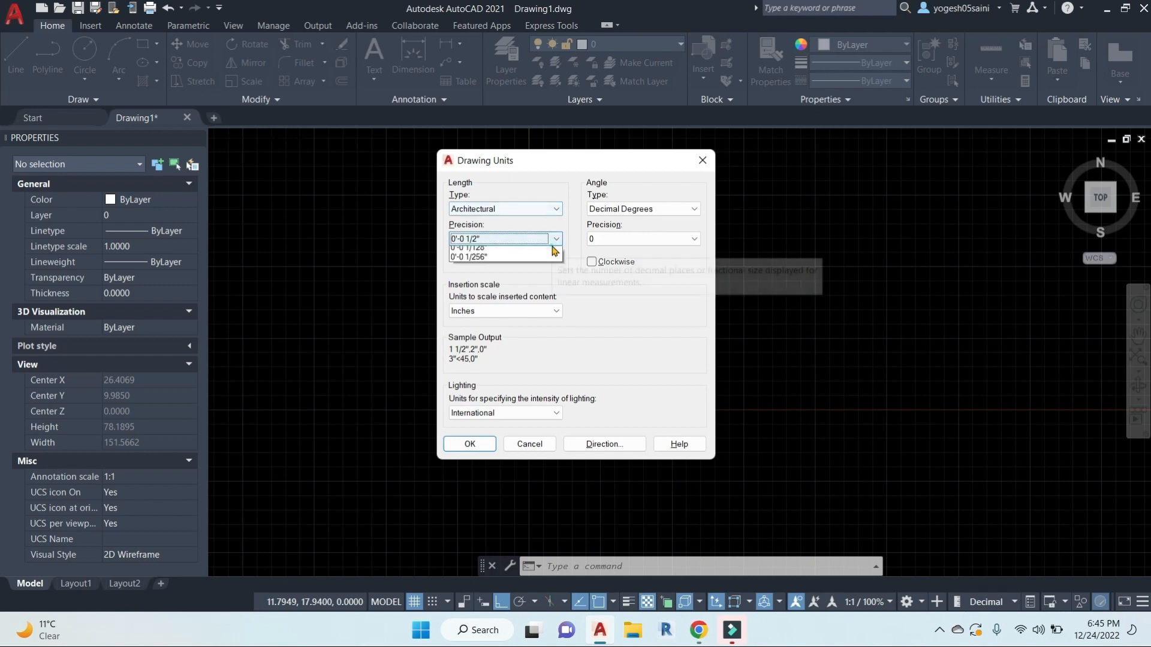
left_click(471, 262)
left_click(470, 443)
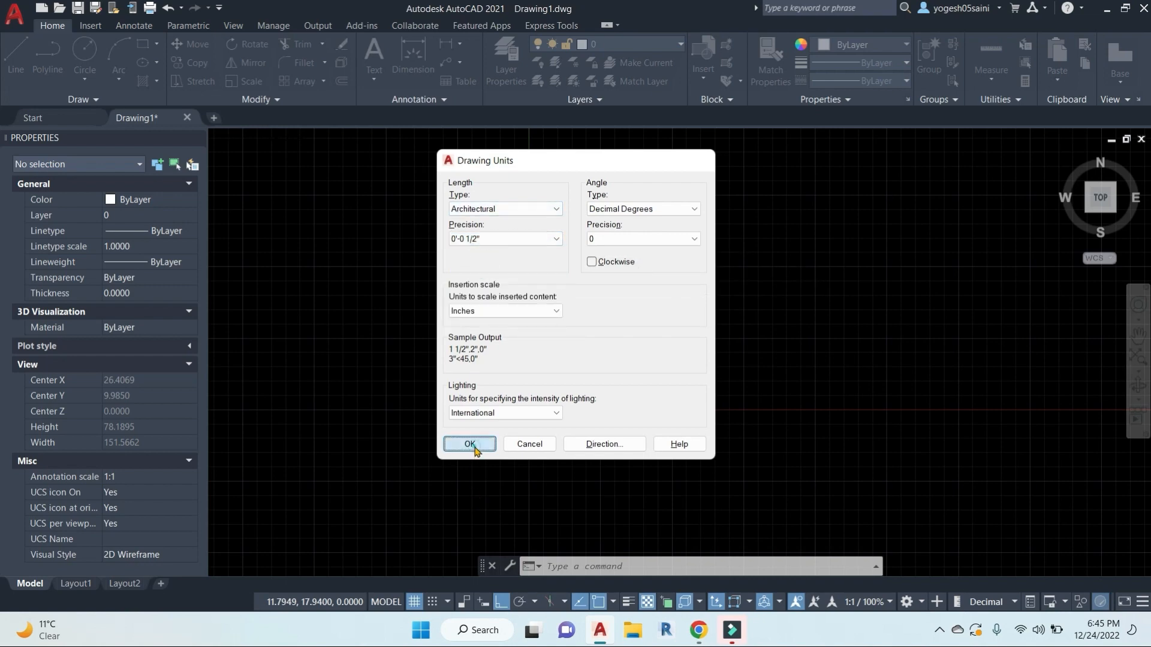
Step: Draw a horizontal line 1' long starting from a point above the origin
type("l")
key("Return")
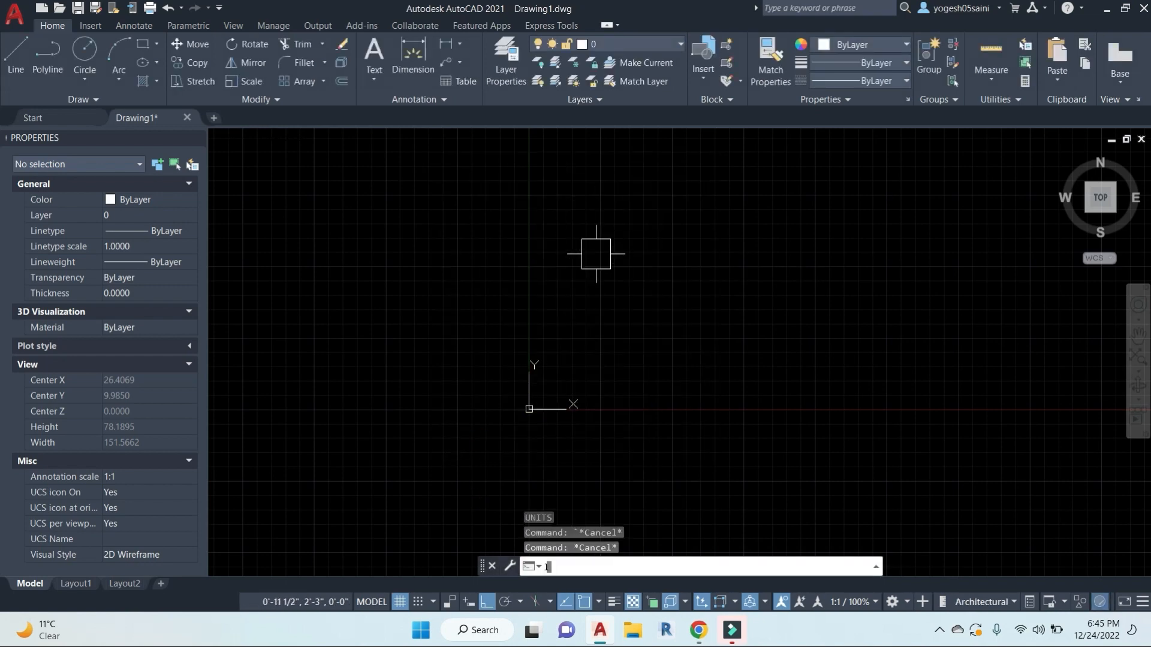
left_click(528, 338)
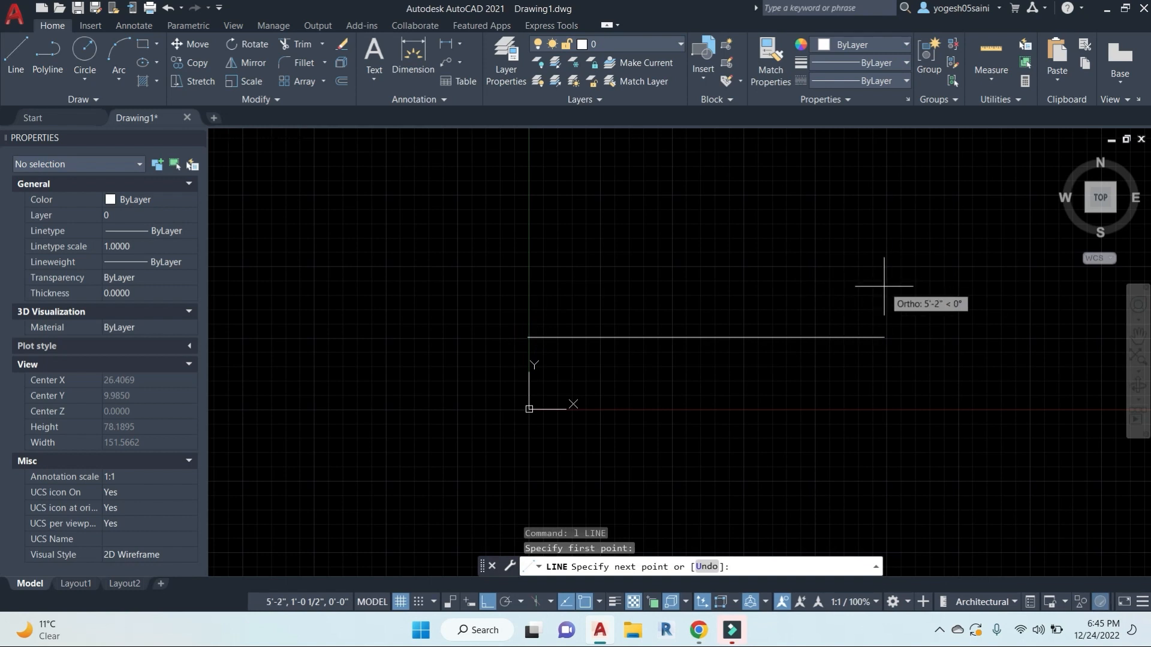
type("1'")
key("Return")
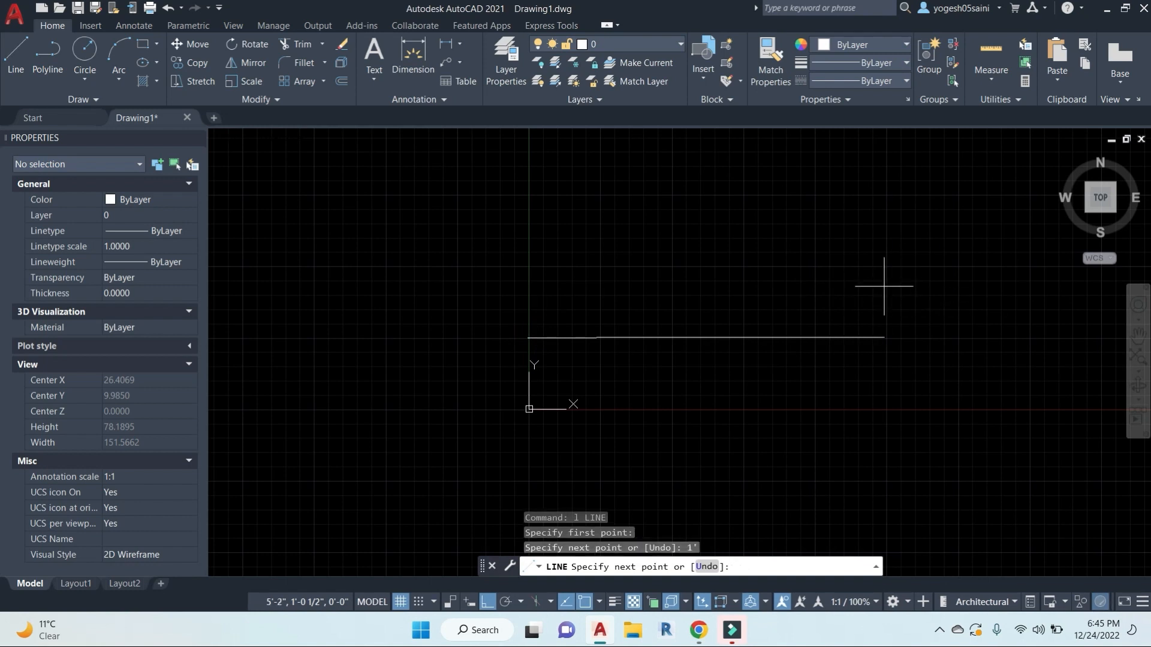
key("Escape")
Step: Add a linear dimension to the horizontal line, placing it above the line
scroll(565, 353, "down", 2)
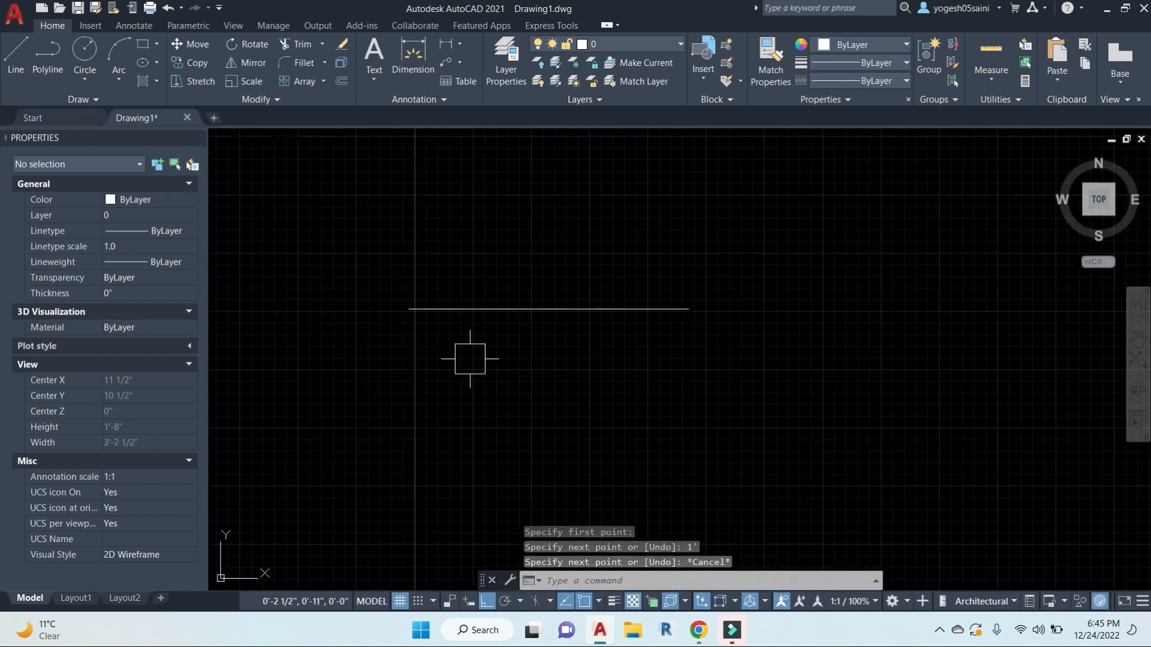
type("dli")
key("Return")
key("Return")
left_click(507, 309)
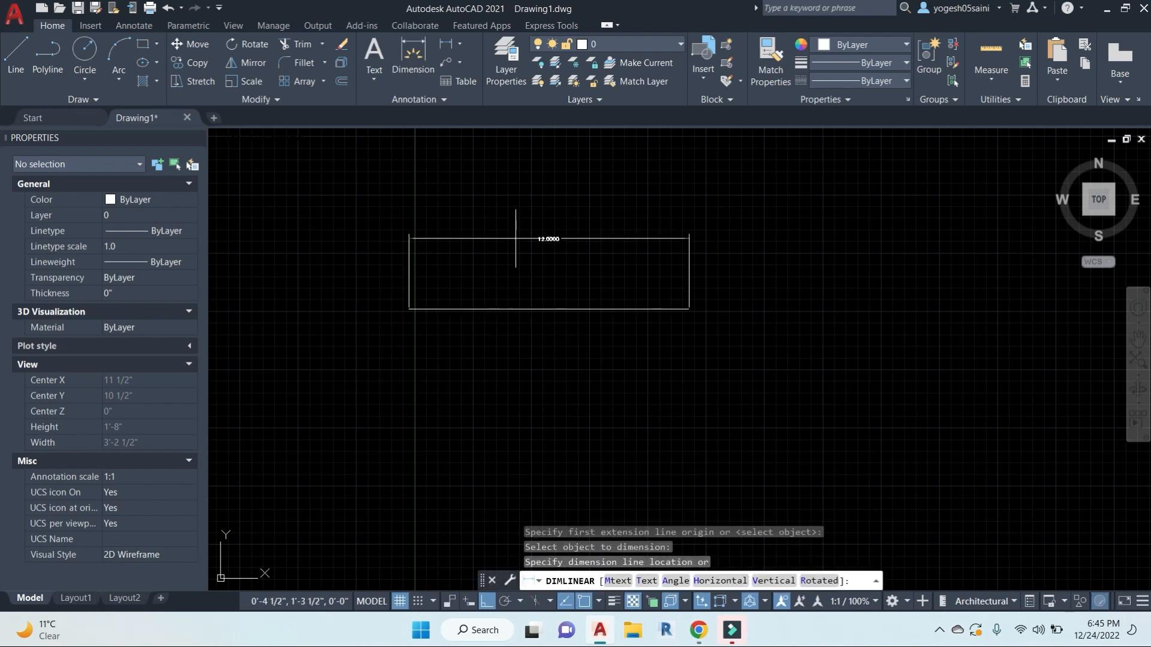
left_click(516, 239)
scroll(539, 248, "up", 2)
scroll(604, 304, "down", 1)
middle_click_drag(604, 305, 640, 304)
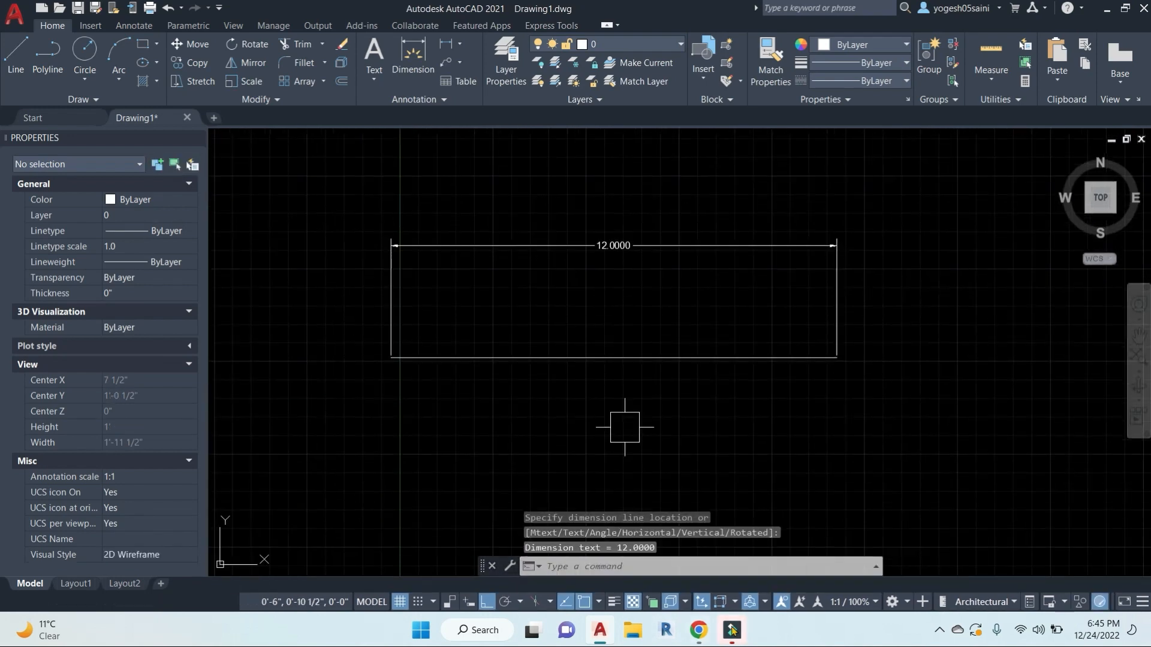
Step: Switch to the Google Meet call, admit the person asking to join and return to AutoCAD
mouse_move(699, 629)
left_click(611, 524)
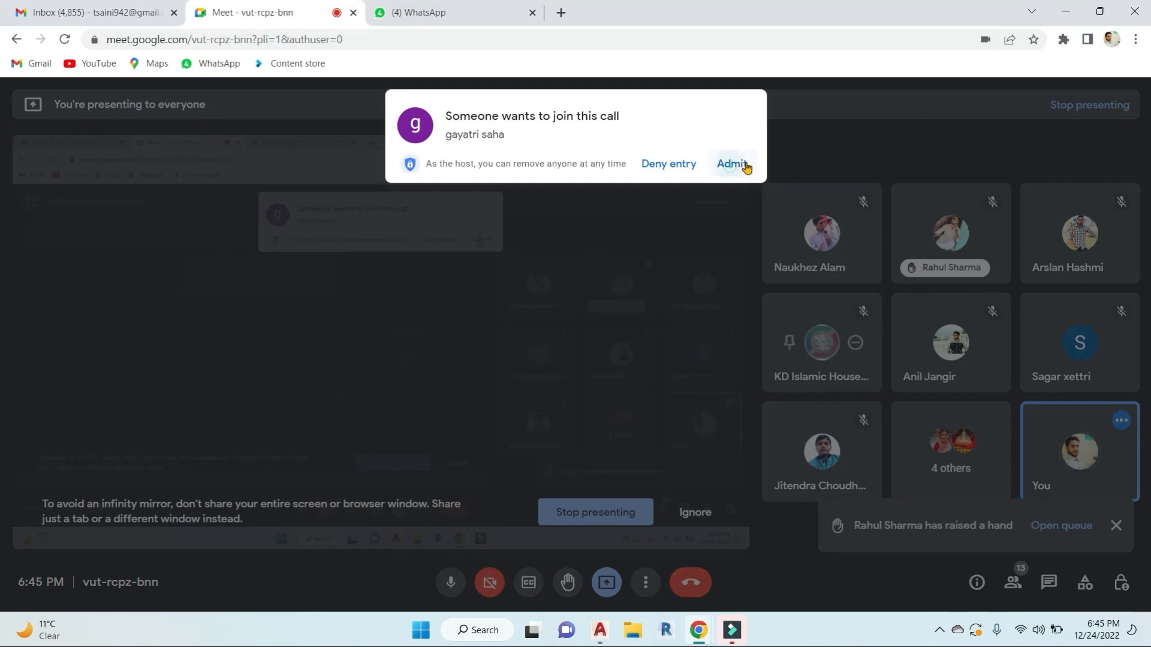
left_click(733, 163)
key("alt+Tab")
scroll(613, 400, "down", 3)
middle_click_drag(613, 400, 704, 405)
key("Escape")
key("Escape")
key("Escape")
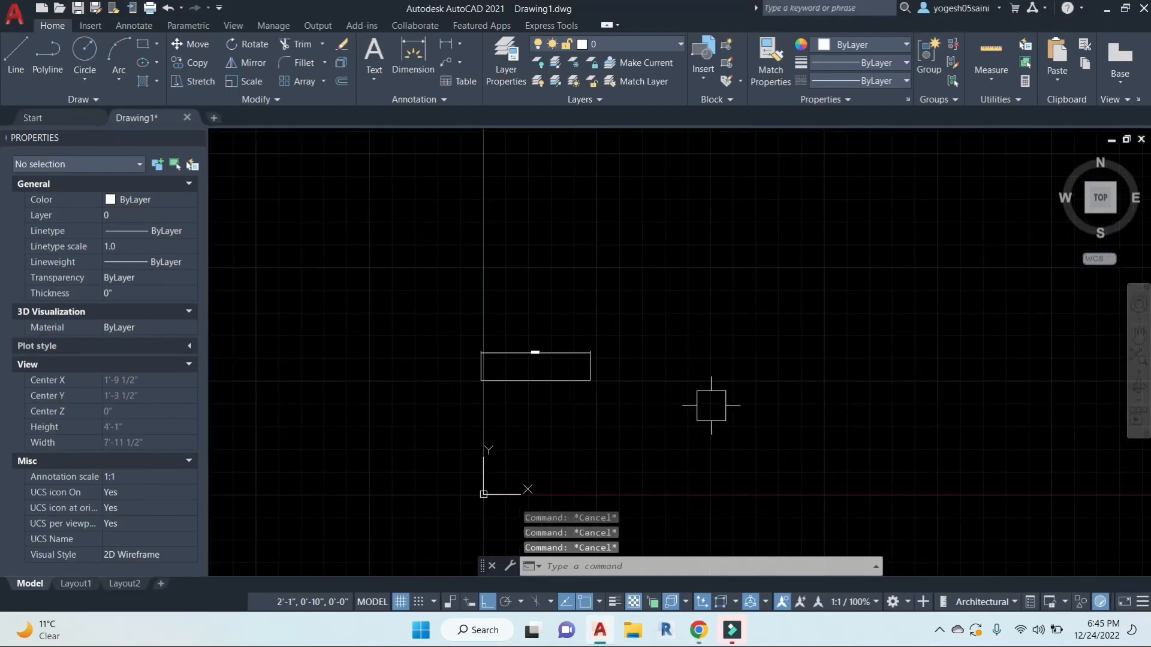
Step: Check the available dimension styles and the drawing units' length type and precision
type("d")
key("Return")
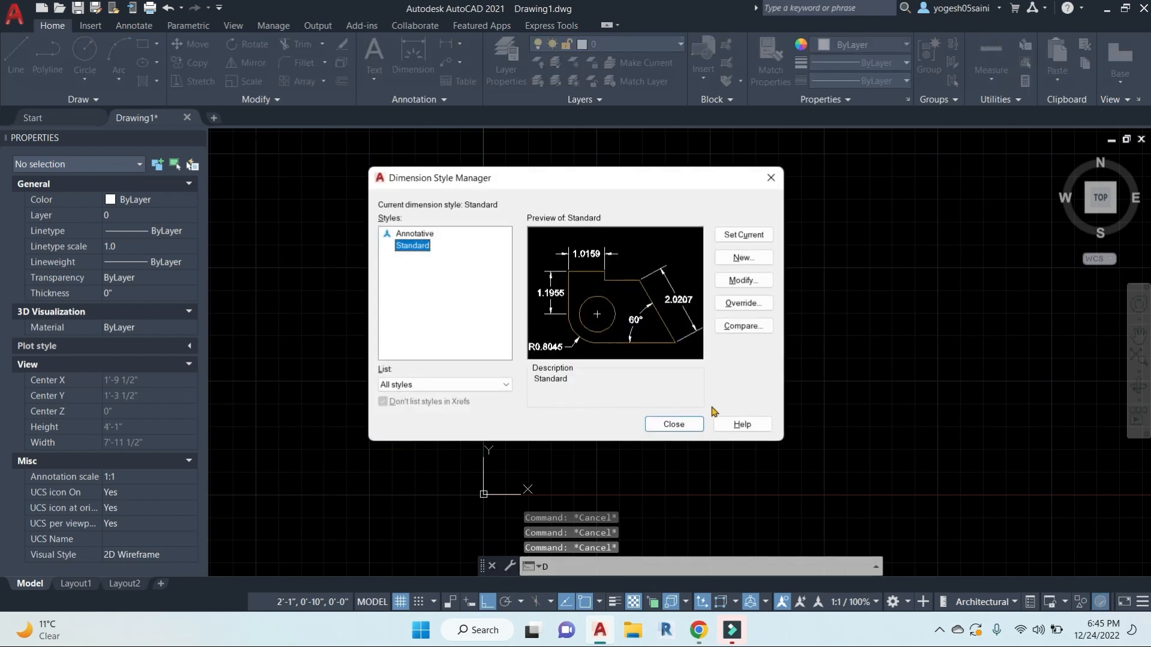
key("Escape")
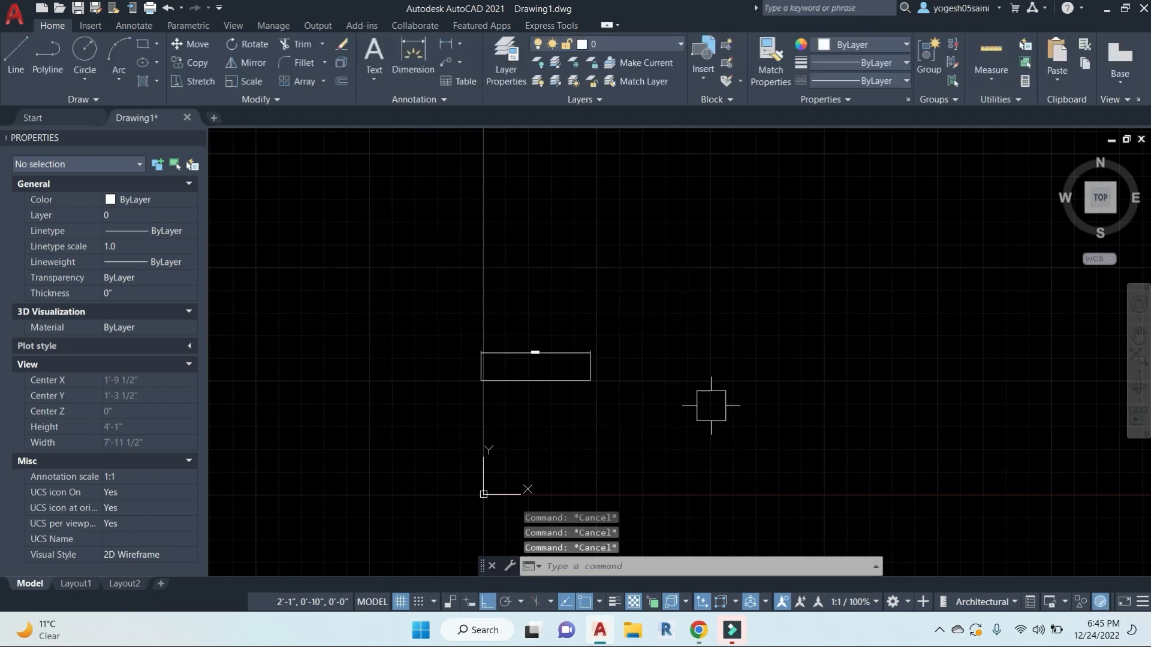
type("un")
key("Return")
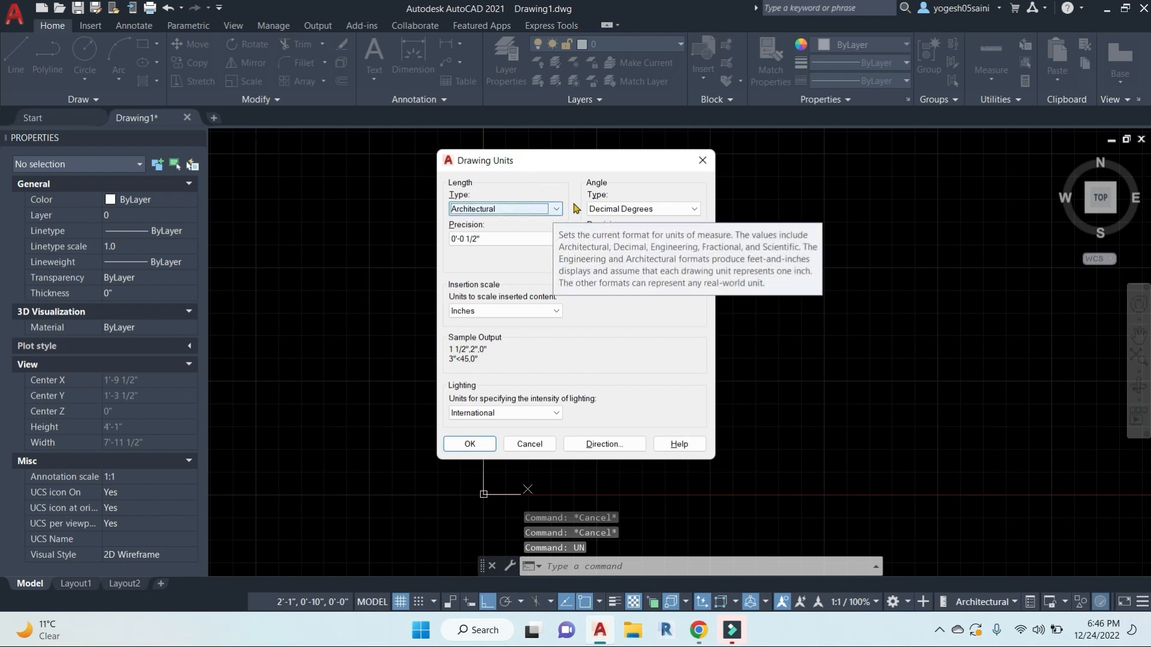
key("Escape")
key("Escape")
key("Escape")
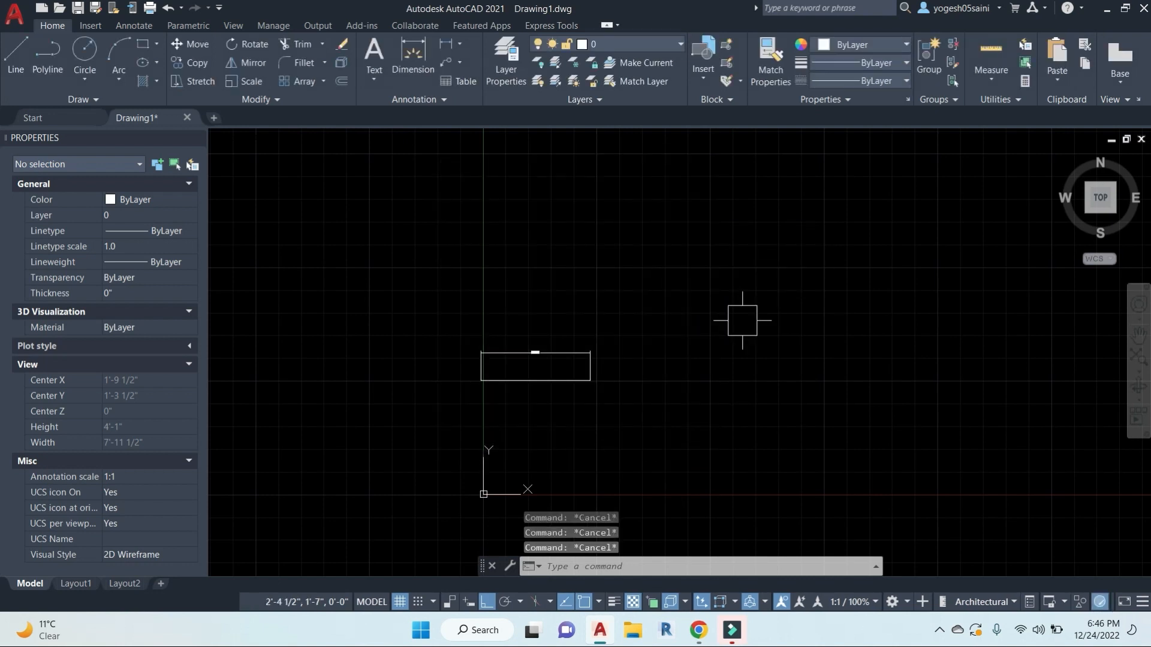
Step: Modify the Standard dimension style's primary units to the Architectural format with a precision of 0'-0 1/2"
type("D")
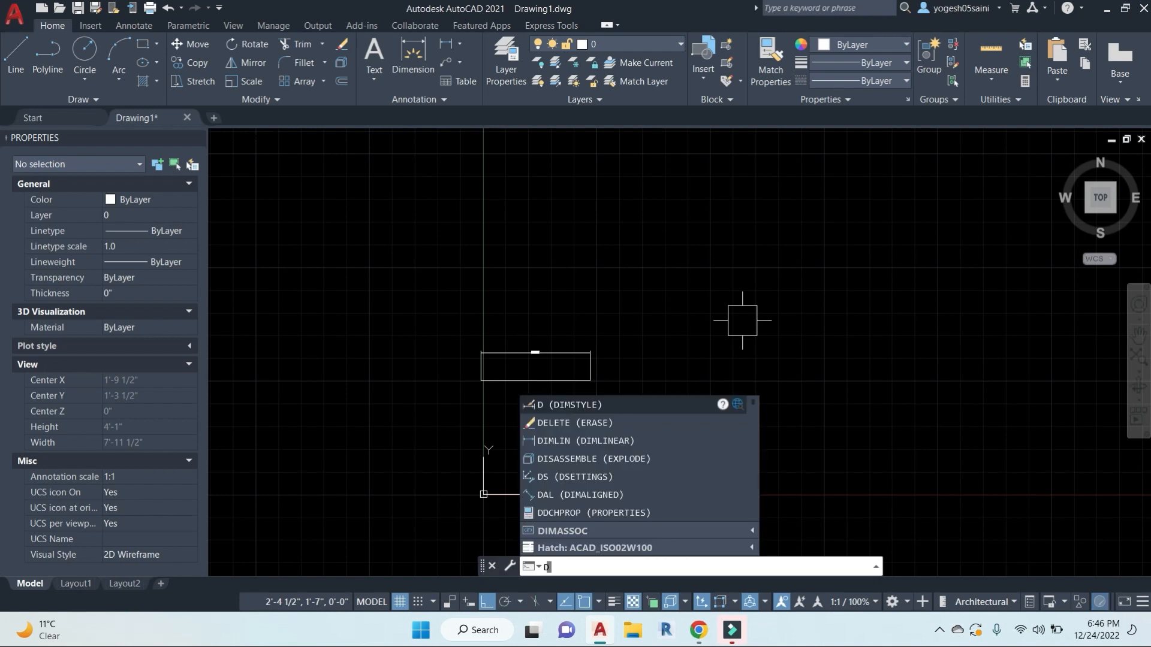
key("Return")
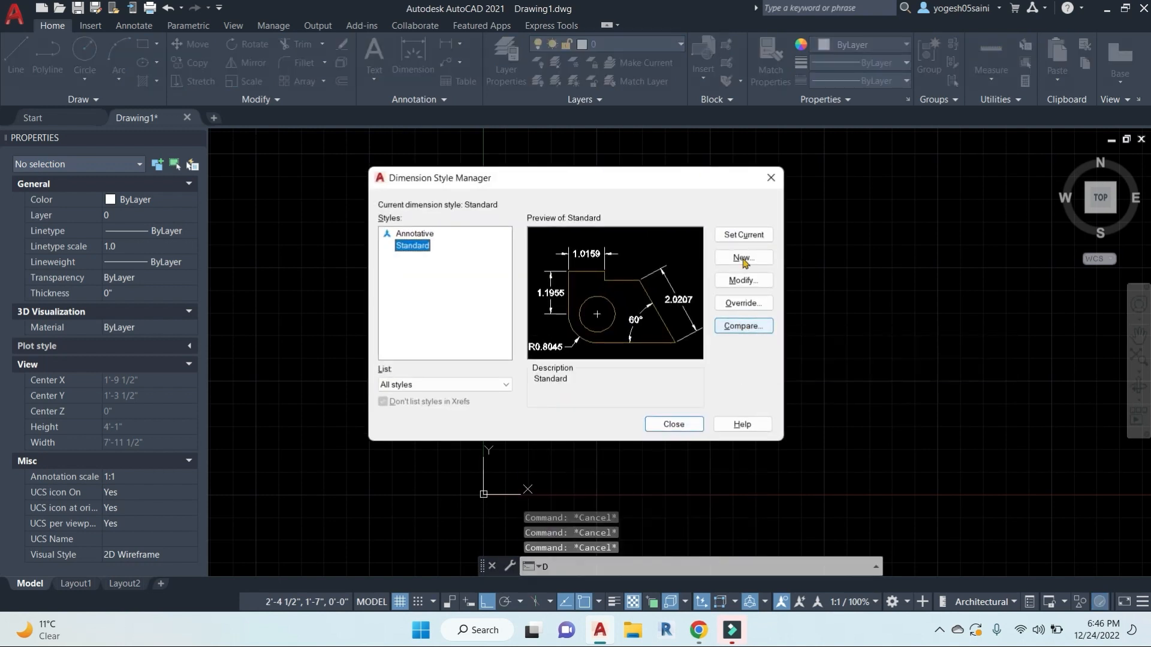
left_click(755, 281)
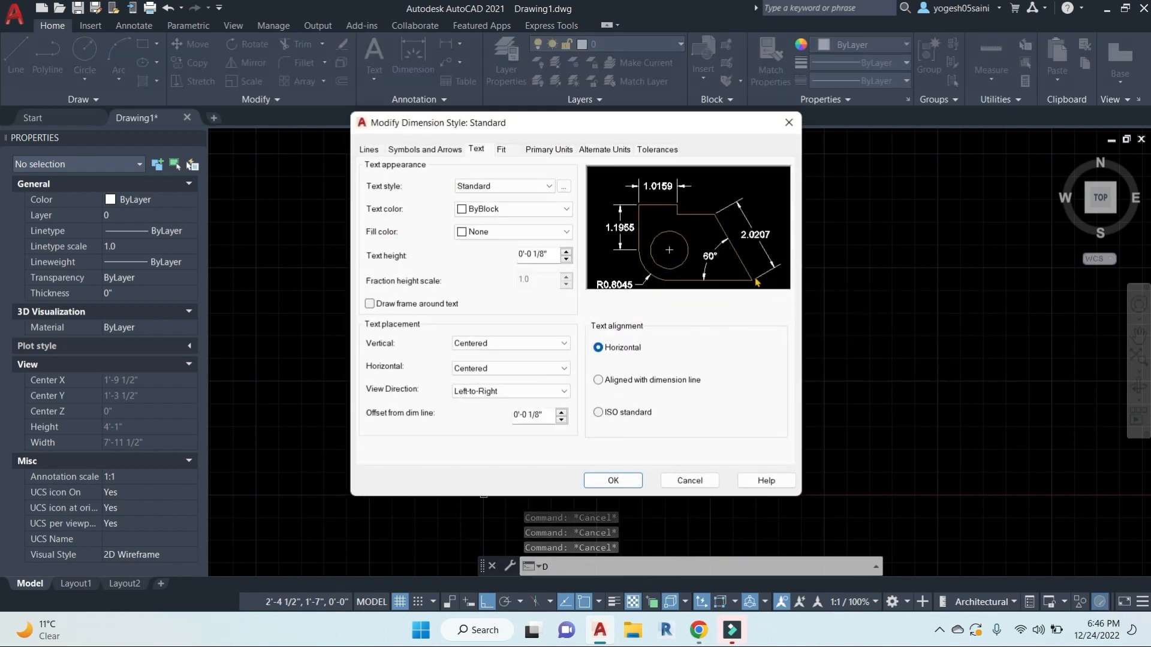
left_click(548, 149)
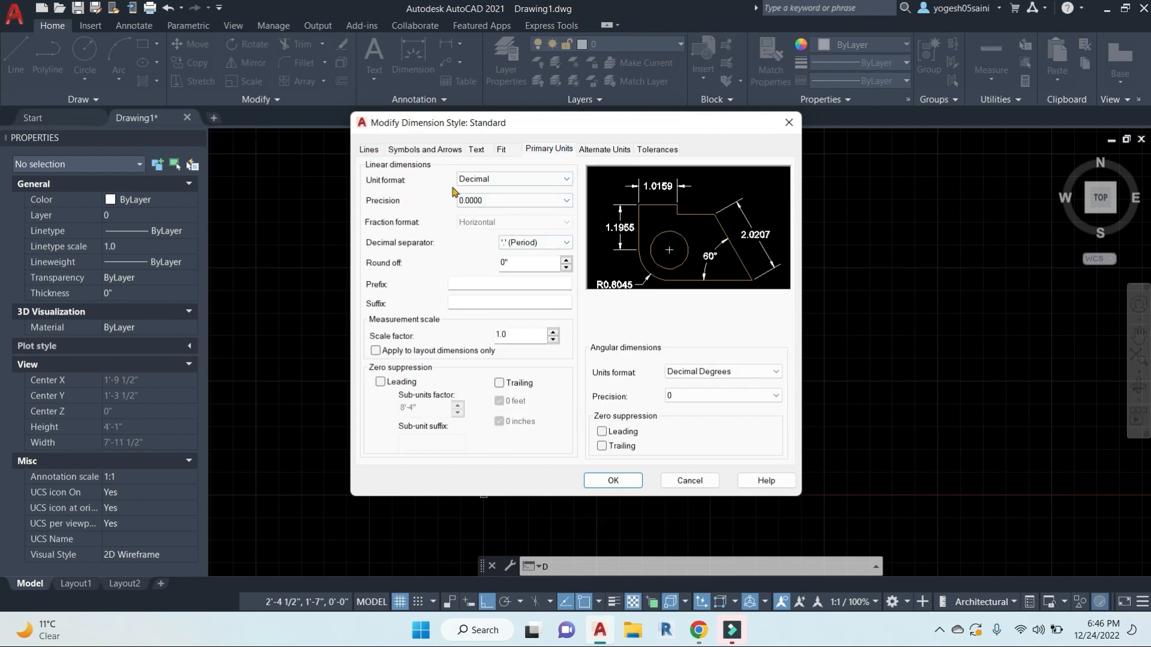
left_click(562, 179)
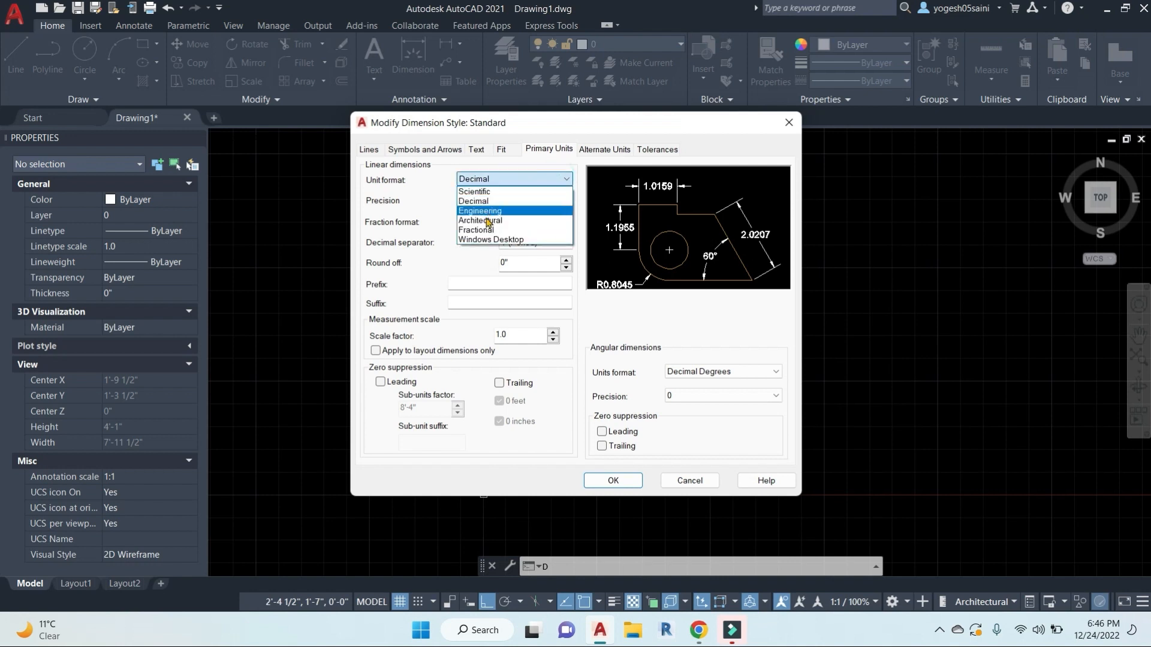
left_click(488, 220)
left_click(497, 201)
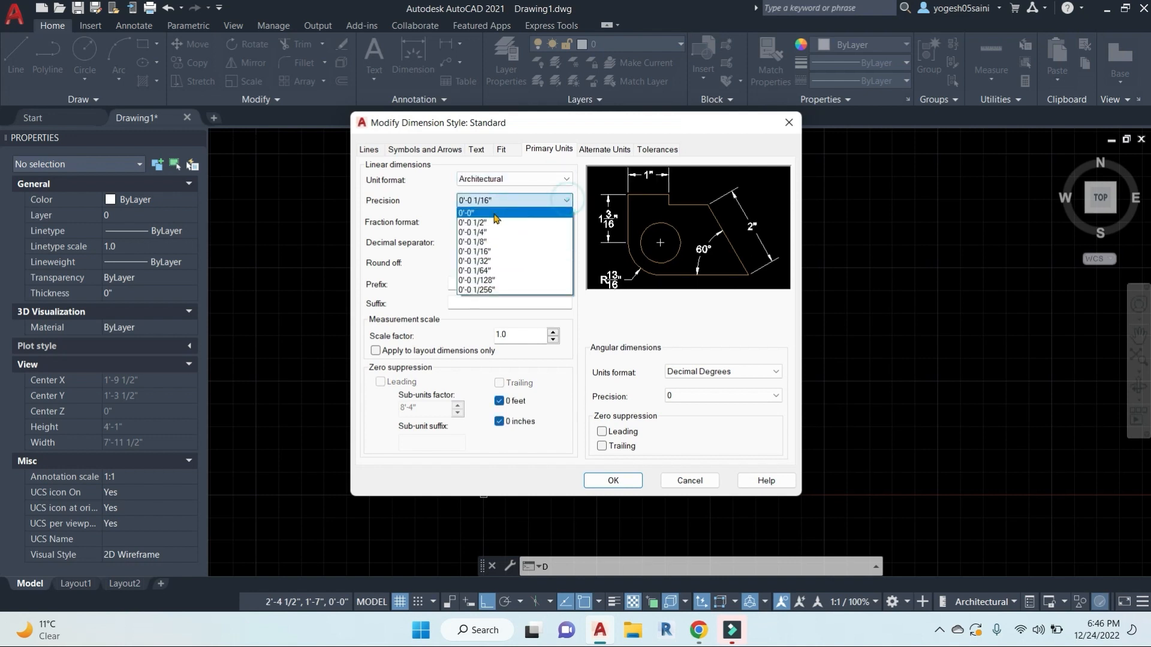
left_click(494, 222)
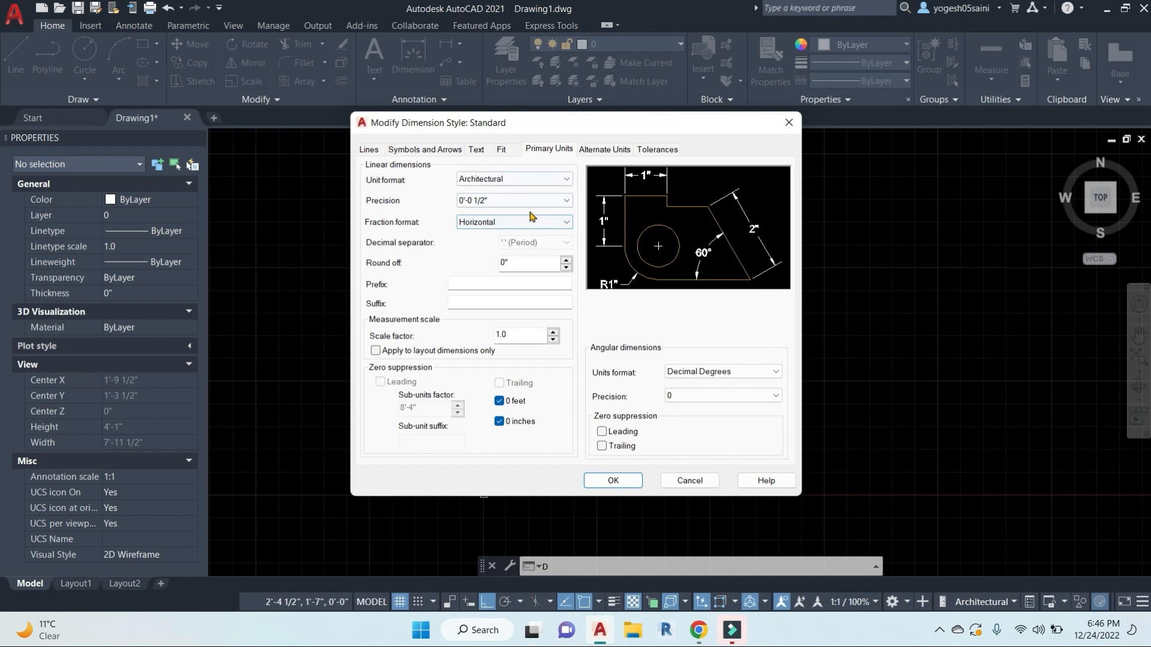
Step: Increase the text height of the Standard dimension style and apply the style changes
left_click(477, 150)
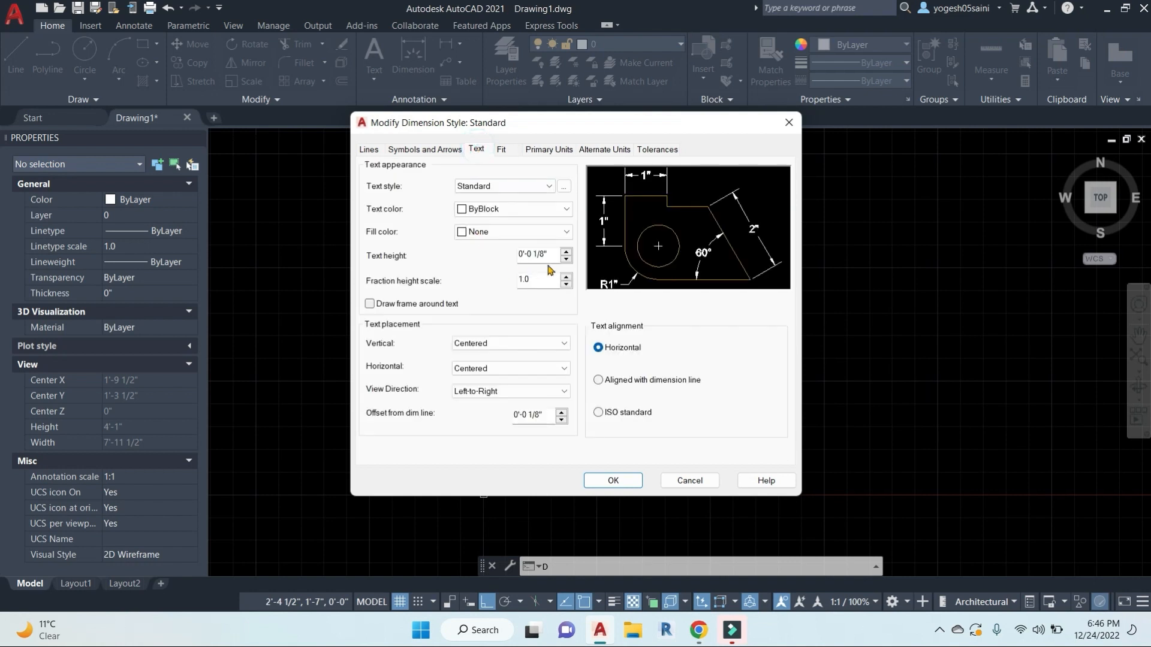
left_click_drag(544, 256, 471, 263)
left_click(627, 482)
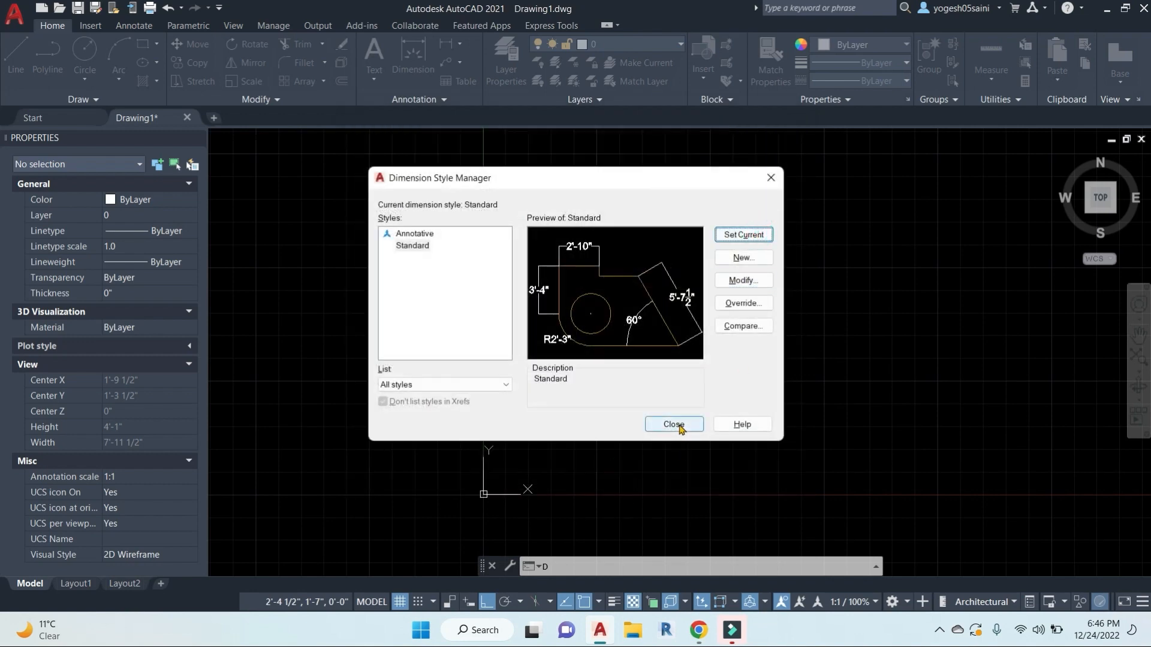
left_click(674, 424)
key("Escape")
key("Escape")
scroll(599, 384, "up", 3)
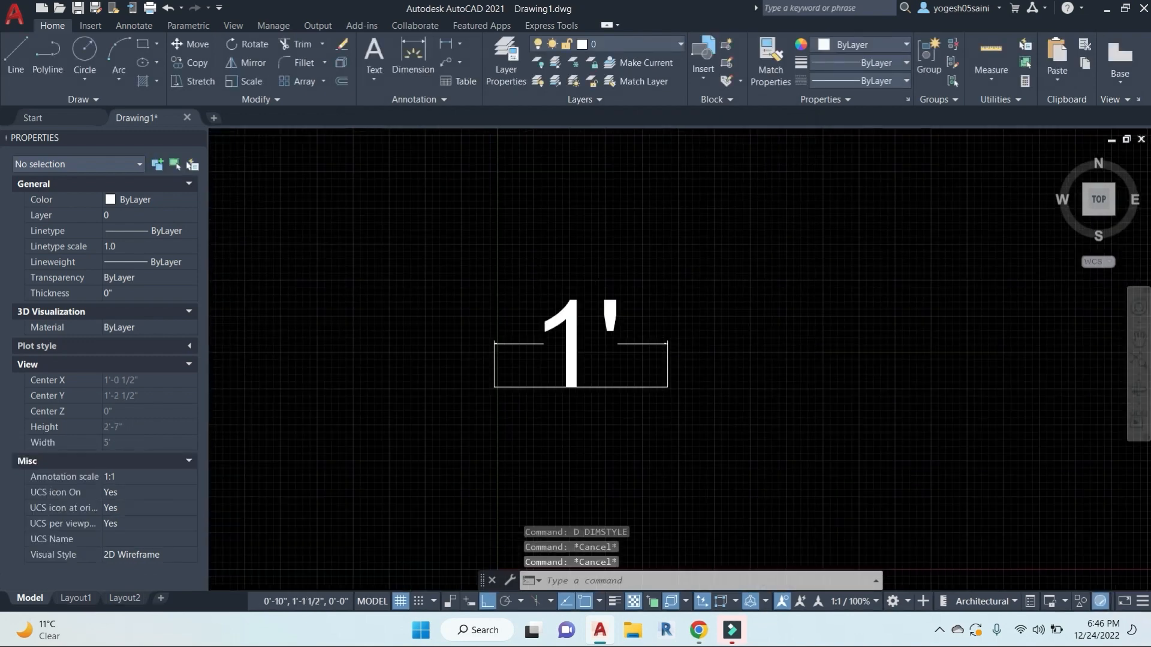
Step: Draw a horizontal line 20' long above the dimensioned 1' line
scroll(663, 388, "down", 2)
middle_click_drag(753, 390, 642, 375)
key("Escape")
type("1")
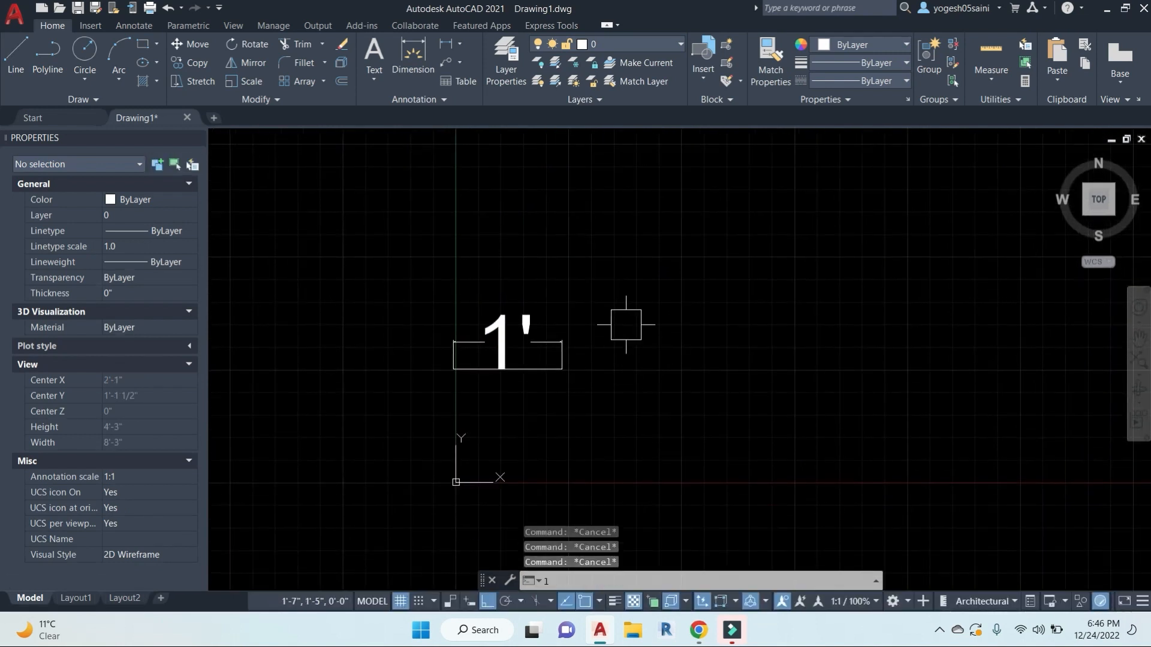
key("Return")
scroll(540, 270, "down", 2)
left_click(518, 250)
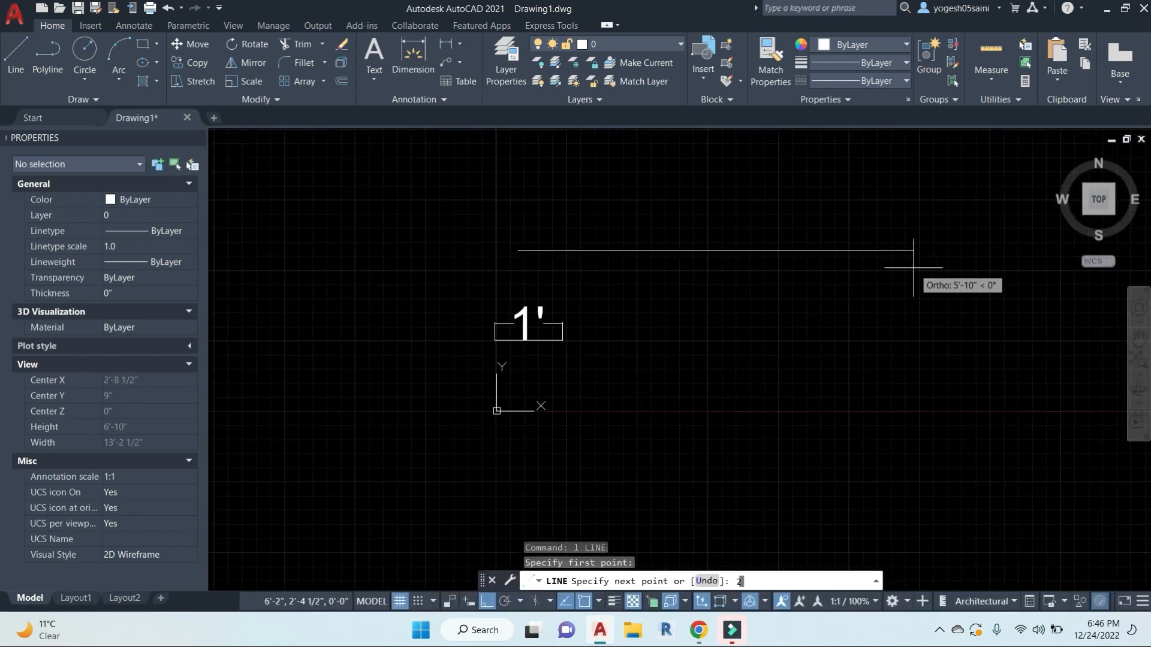
type("20'")
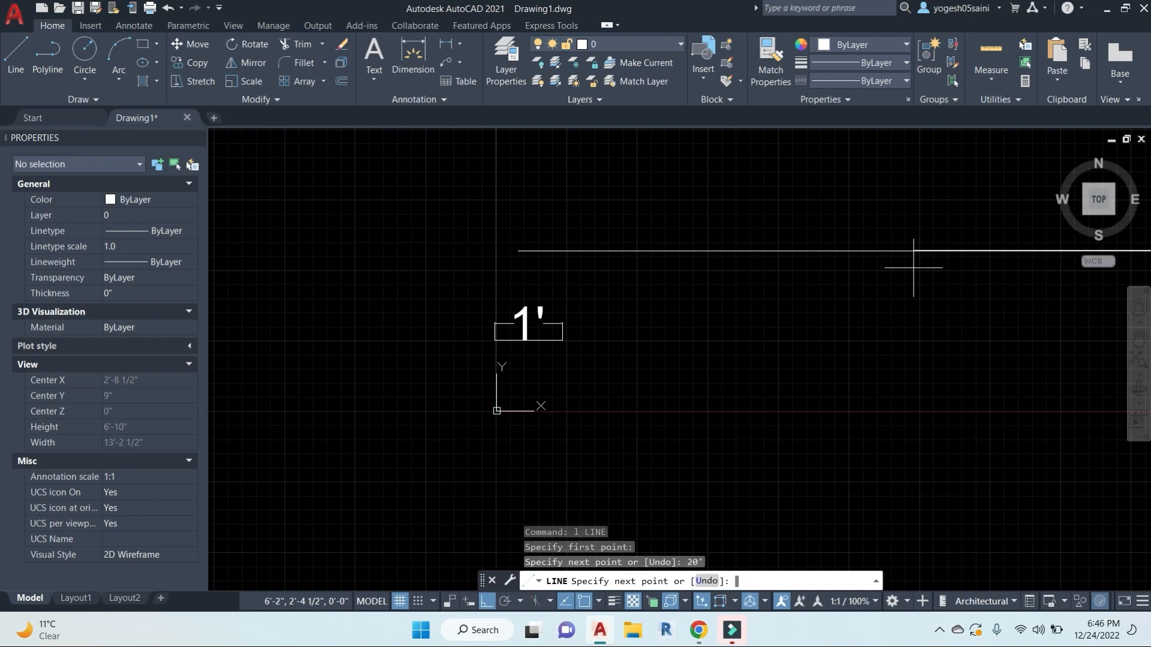
key("Return")
key("Escape")
scroll(886, 396, "down", 5)
scroll(535, 378, "down", 2)
key("Escape")
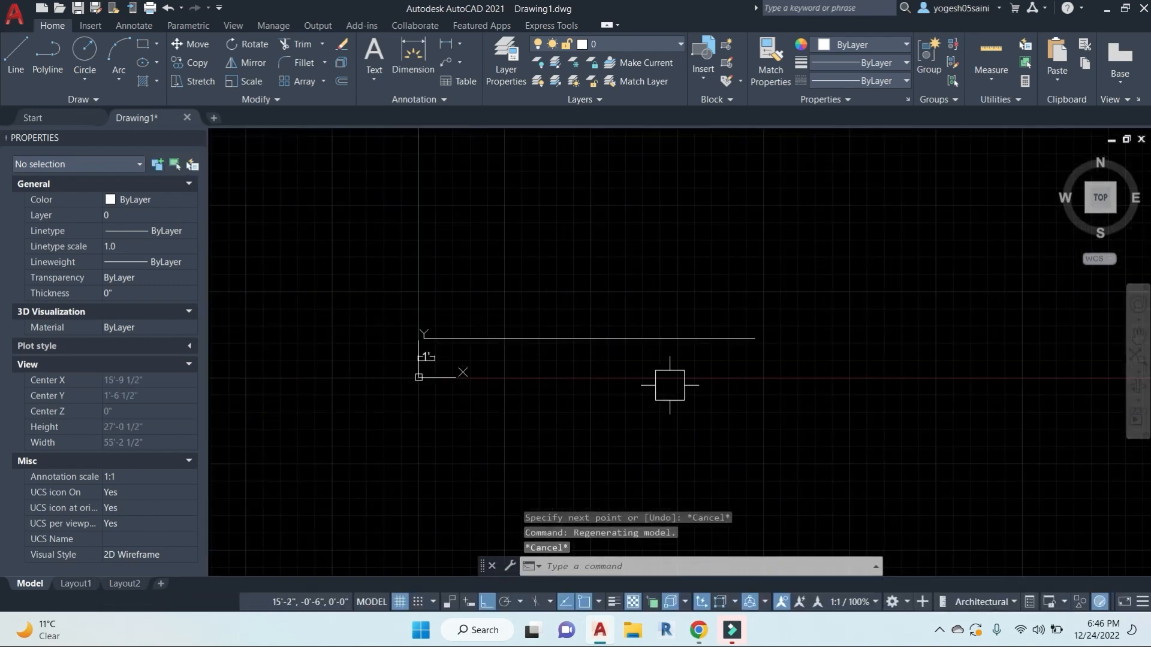
Step: Add a linear dimension to the 20' line, placing it above the line
key("Escape")
type("dli")
key("Return")
key("Return")
left_click(595, 347)
left_click(586, 299)
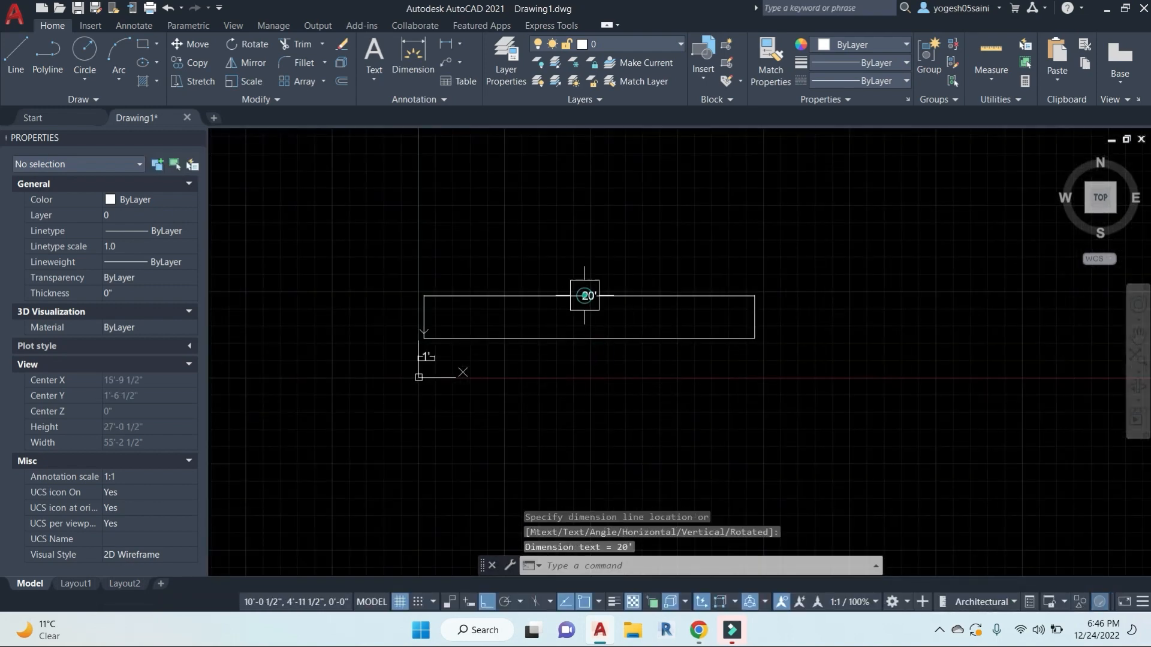
scroll(598, 347, "up", 2)
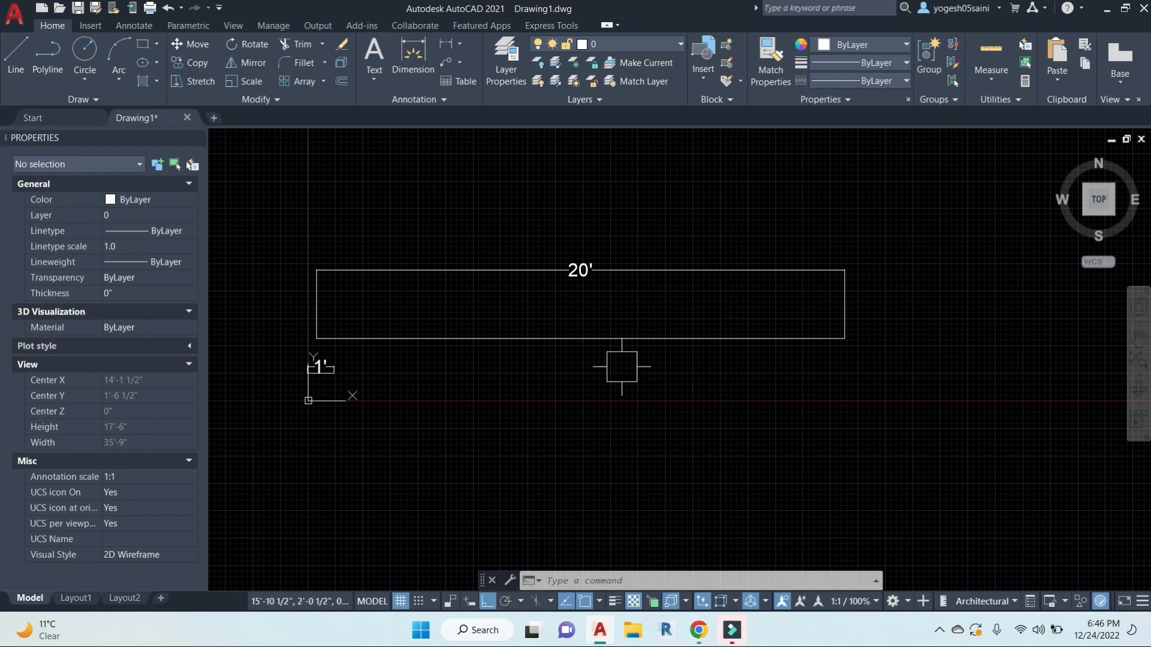
key("Escape")
key("Escape")
key("Escape")
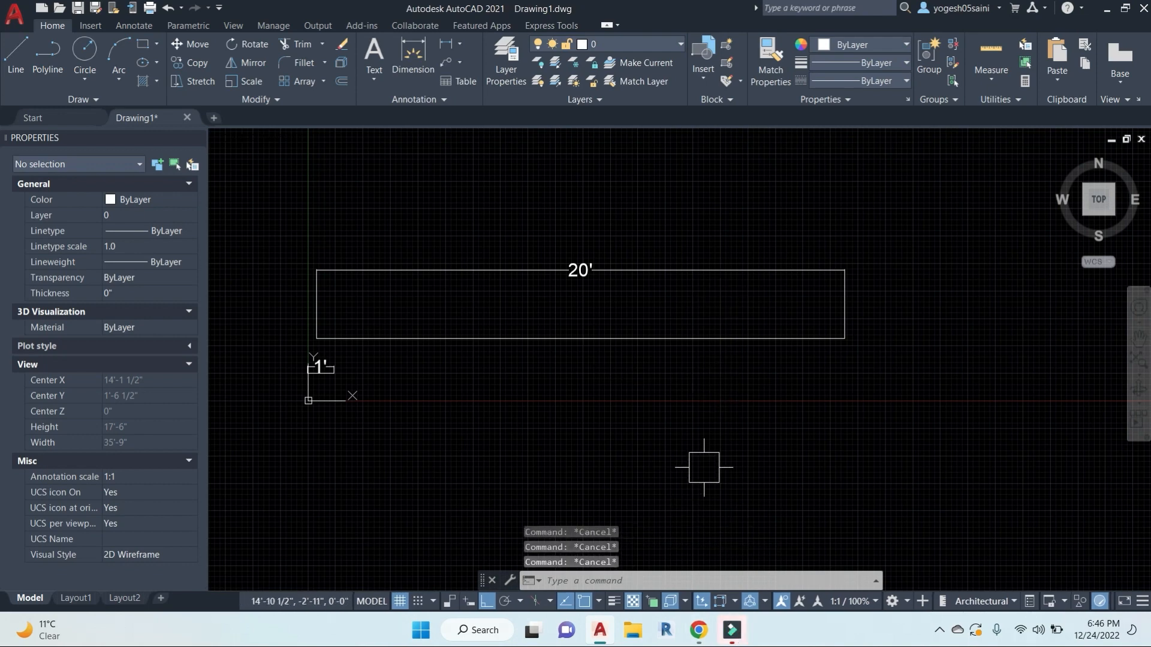
Step: Create a new drawing and check its drawing units
left_click(214, 118)
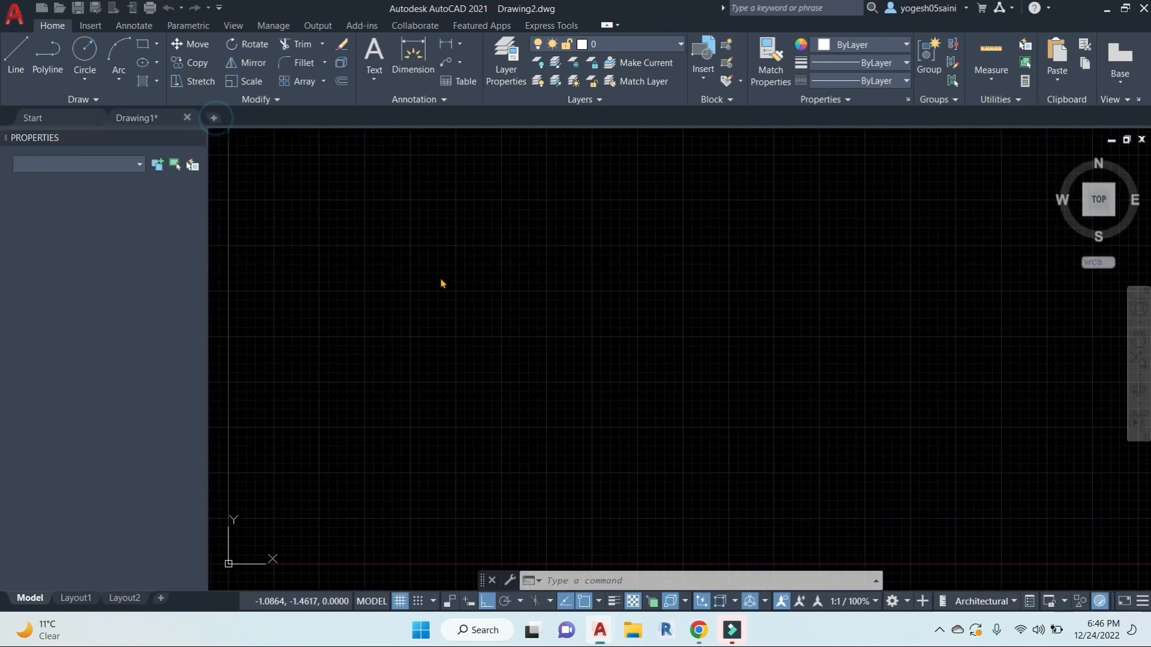
key("Escape")
key("Escape")
key("Escape")
type("un")
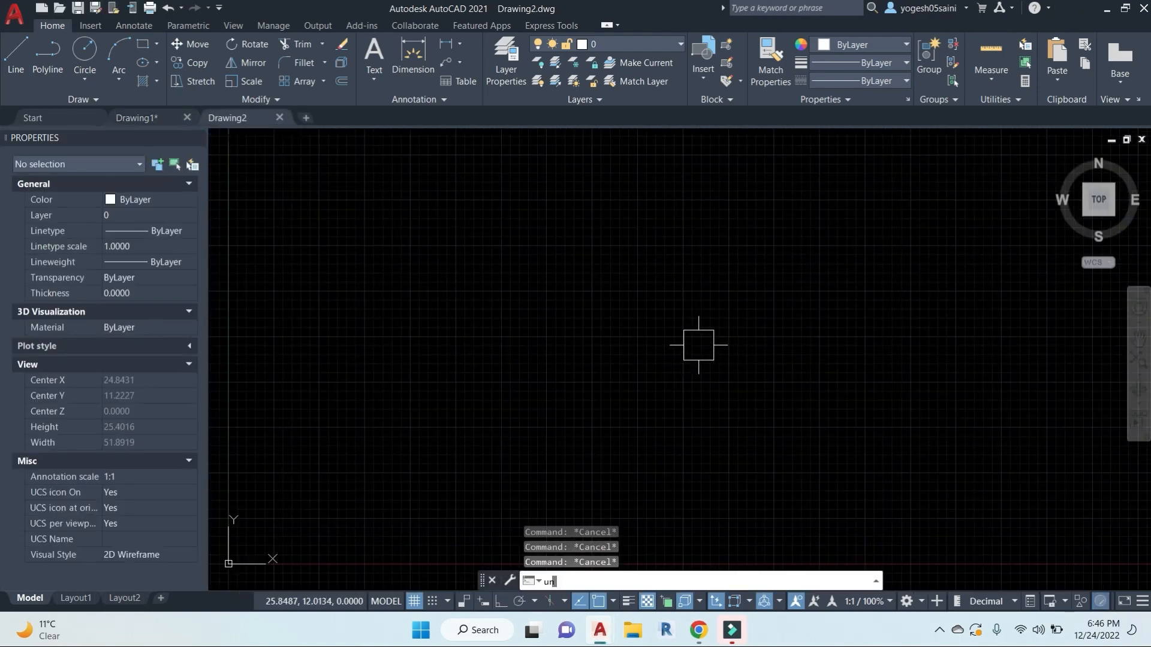
key("Return")
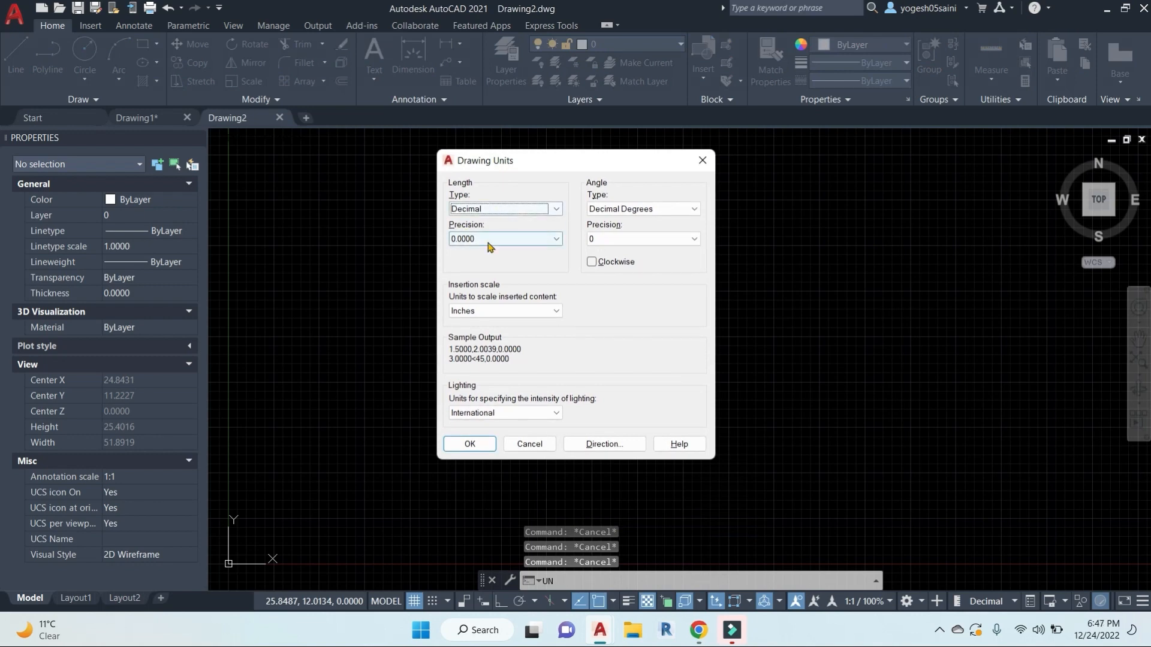
Step: Try to draw a line 2' long in the new drawing with its default Decimal units
key("Return")
left_click(440, 308)
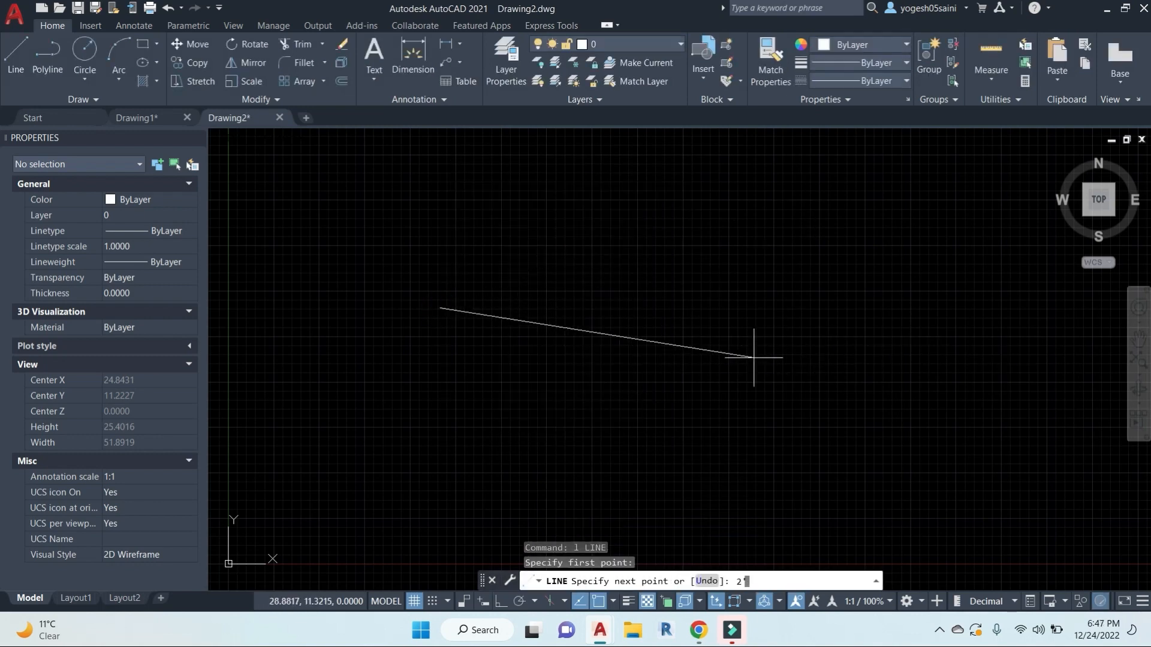
key("Return")
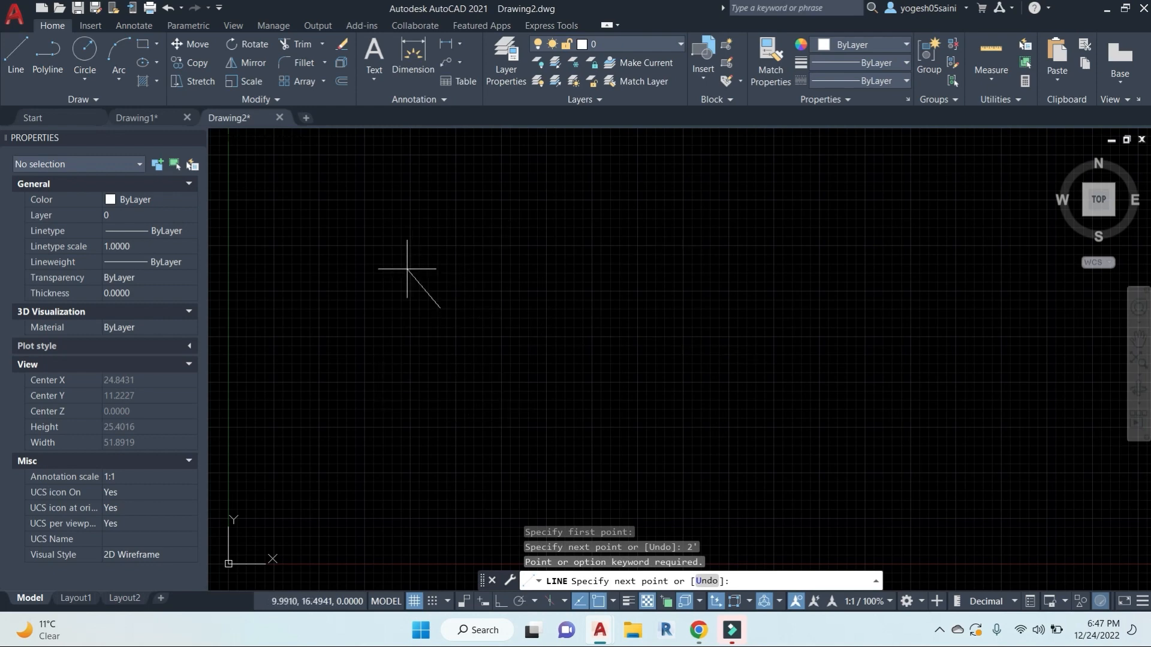
key("Escape")
key("Escape")
key("Escape")
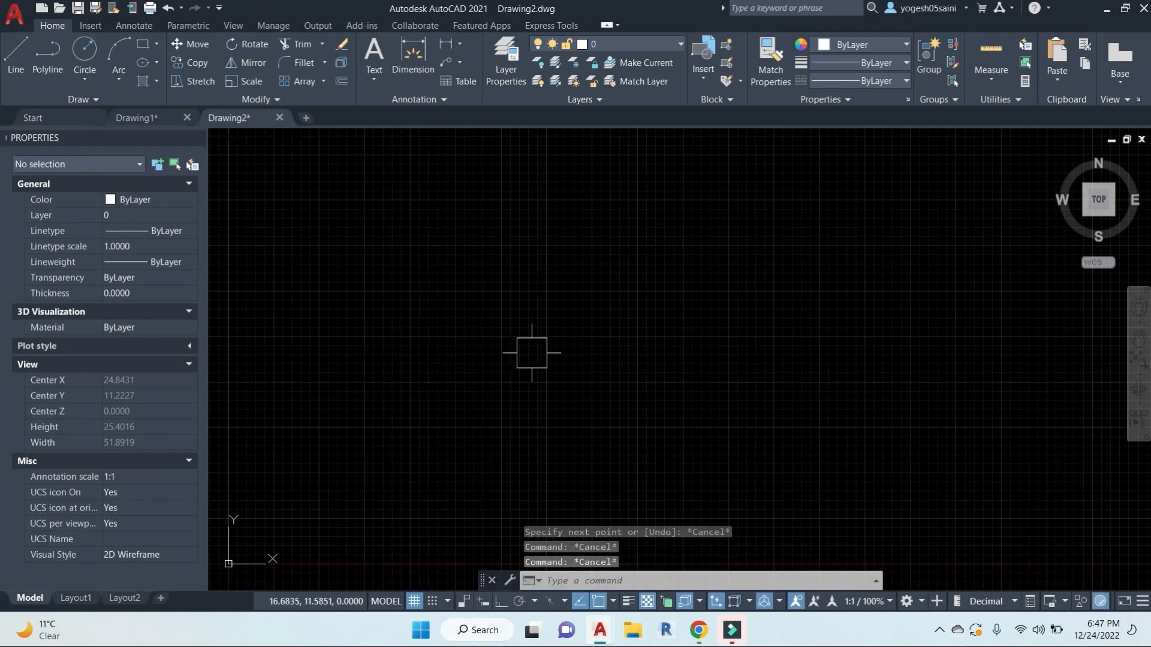
Step: Examine the length types available in the new drawing's units settings
type("un")
key("Return")
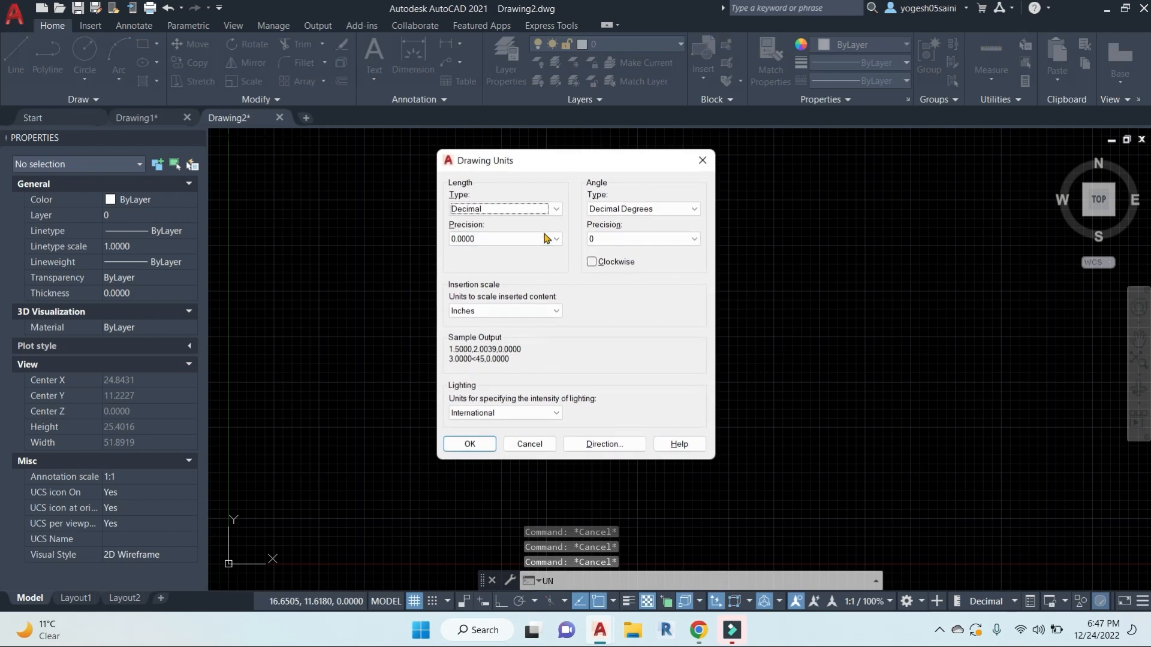
left_click(561, 206)
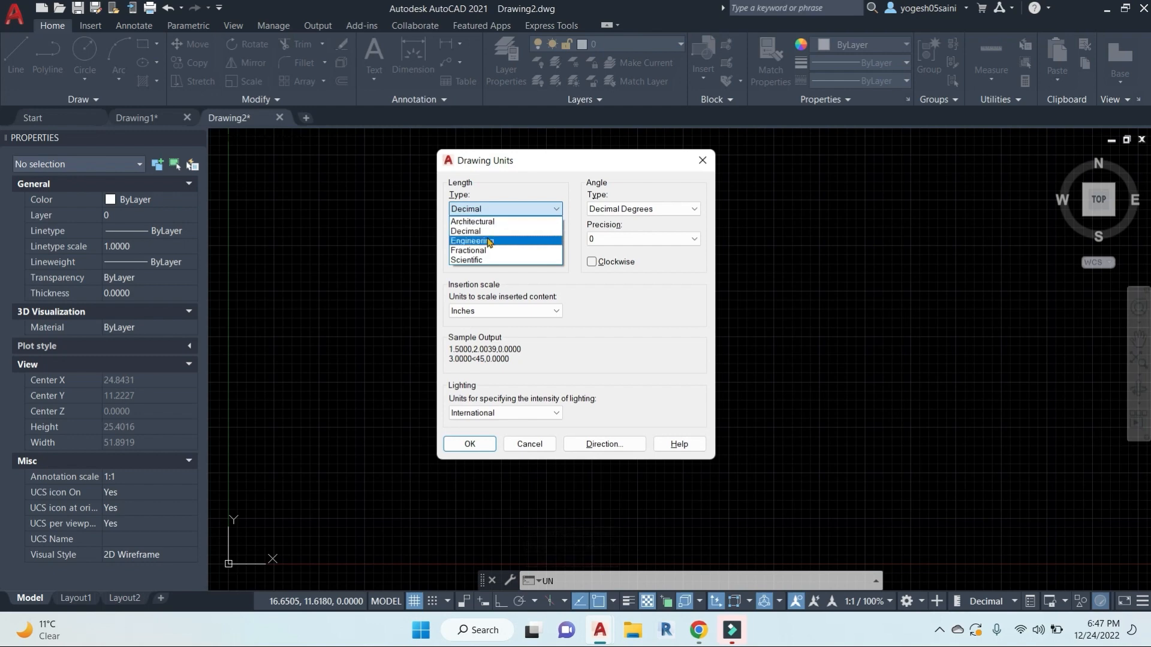
left_click(151, 116)
key("Escape")
key("Escape")
key("Escape")
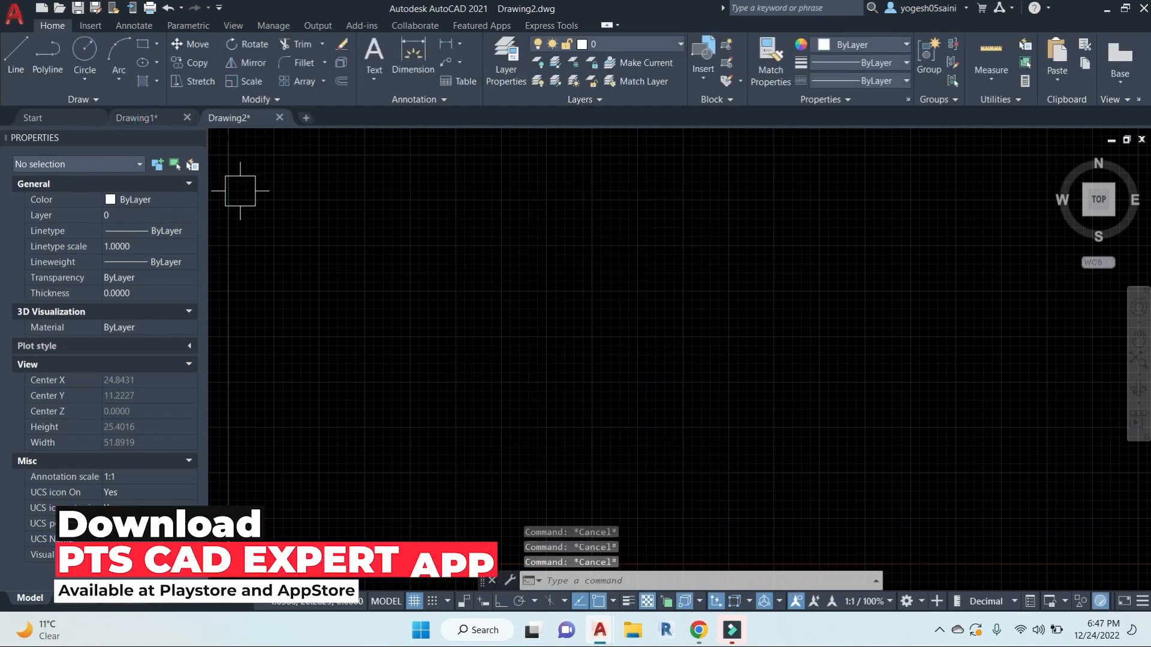
Step: Switch to Drawing1, admit the person asking to join the Google Meet call and return to AutoCAD
left_click(147, 117)
left_click(697, 630)
left_click(616, 543)
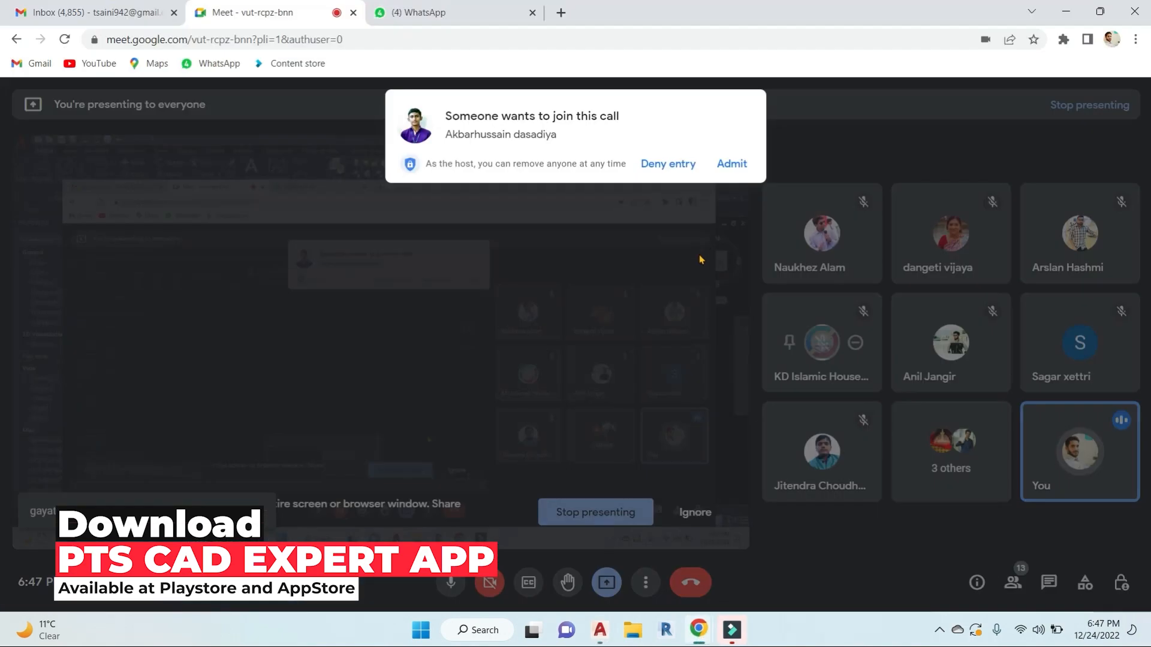
left_click(732, 165)
key("super+Down")
key("super+Down")
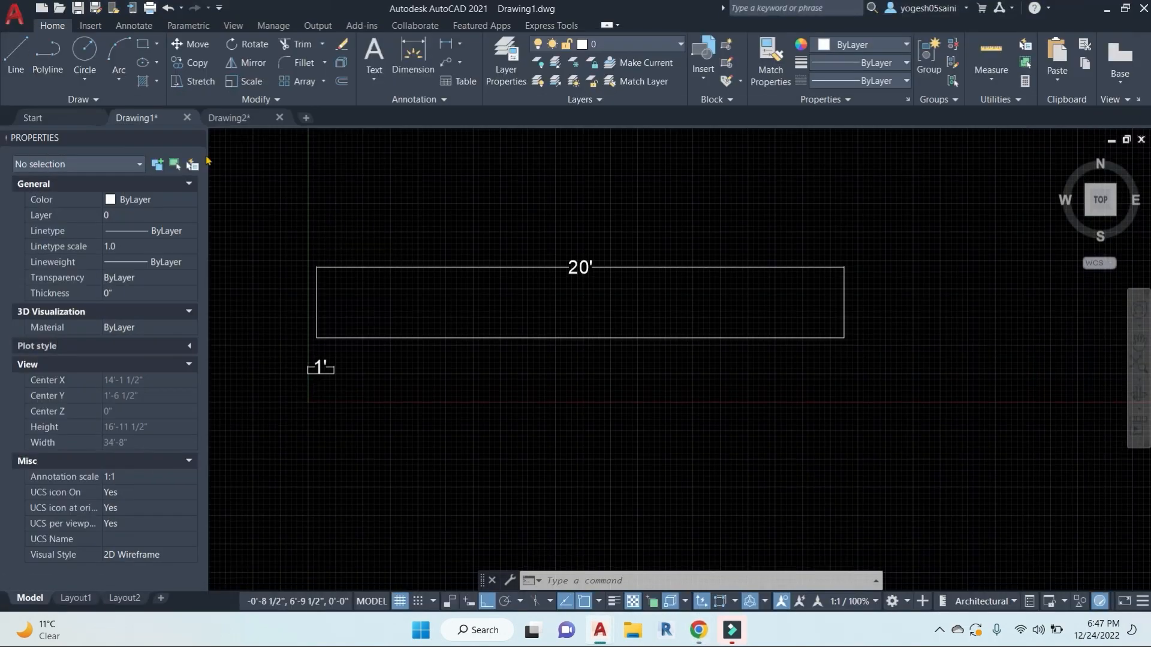
Step: Add a second linear dimension to the 20' line, placing it below the line
type("dli")
key("Return")
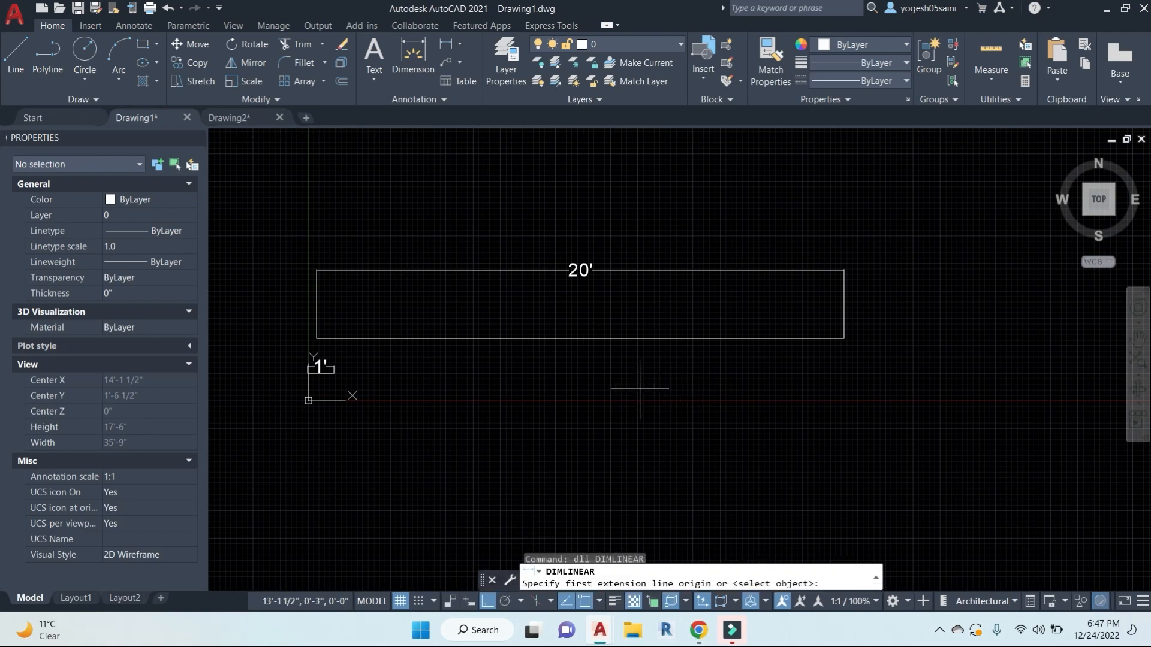
key("Return")
left_click(575, 339)
left_click(570, 371)
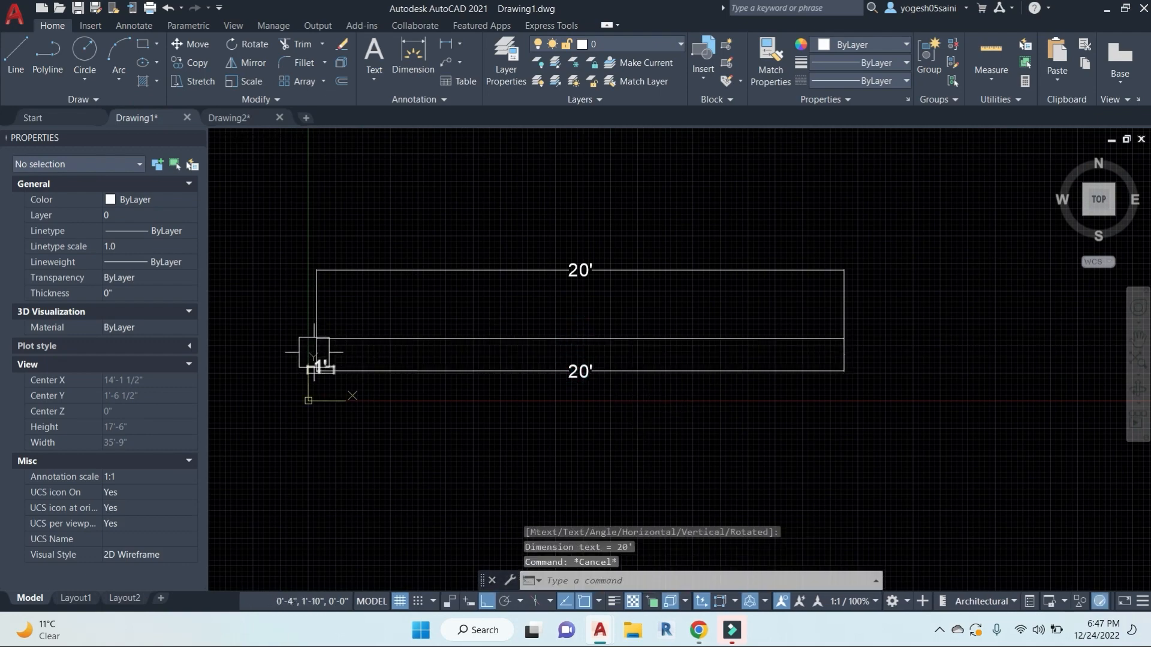
Step: Erase the 1' line and its dimension near the origin
left_click(254, 341)
left_click(398, 462)
type("e")
key("Return")
scroll(505, 444, "down", 2)
middle_click_drag(505, 443, 548, 415)
key("Escape")
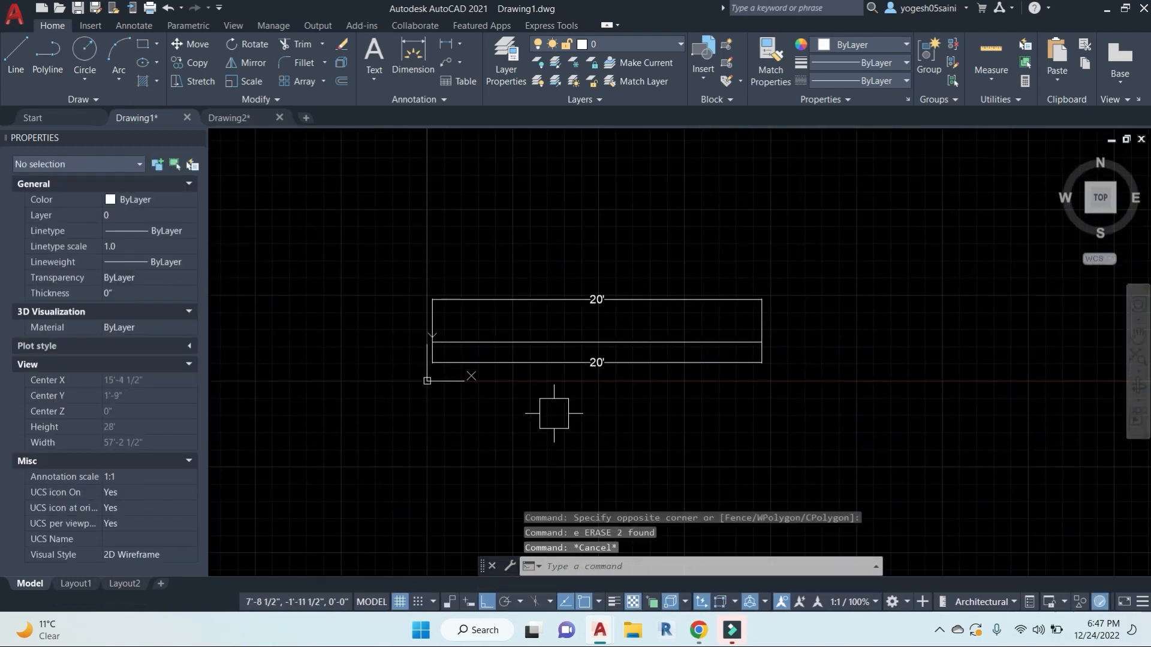
Step: Set the drawing's length units to Engineering with a precision of 0'-0.00"
type("un")
key("Return")
left_click(555, 208)
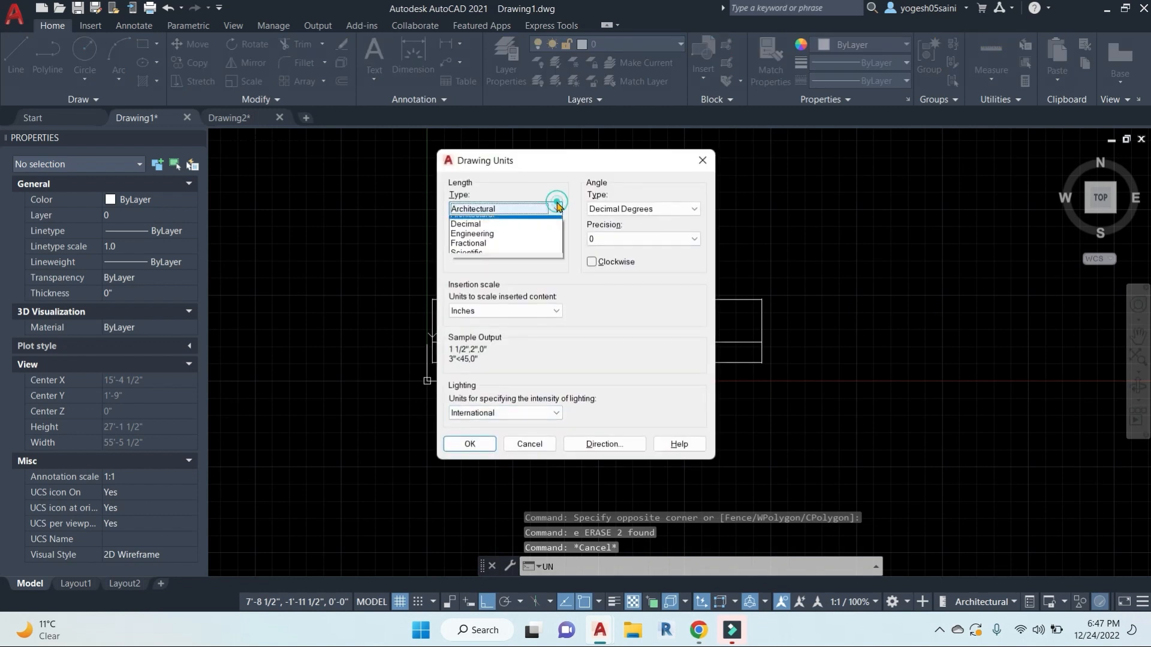
left_click(526, 239)
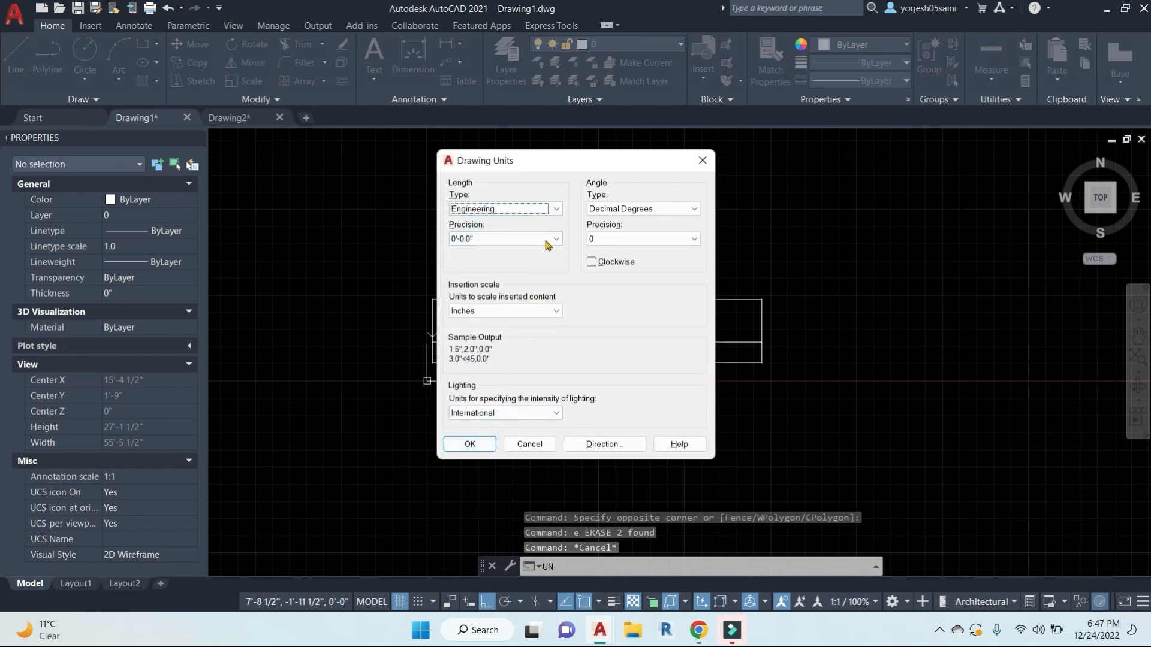
left_click(547, 240)
left_click(473, 263)
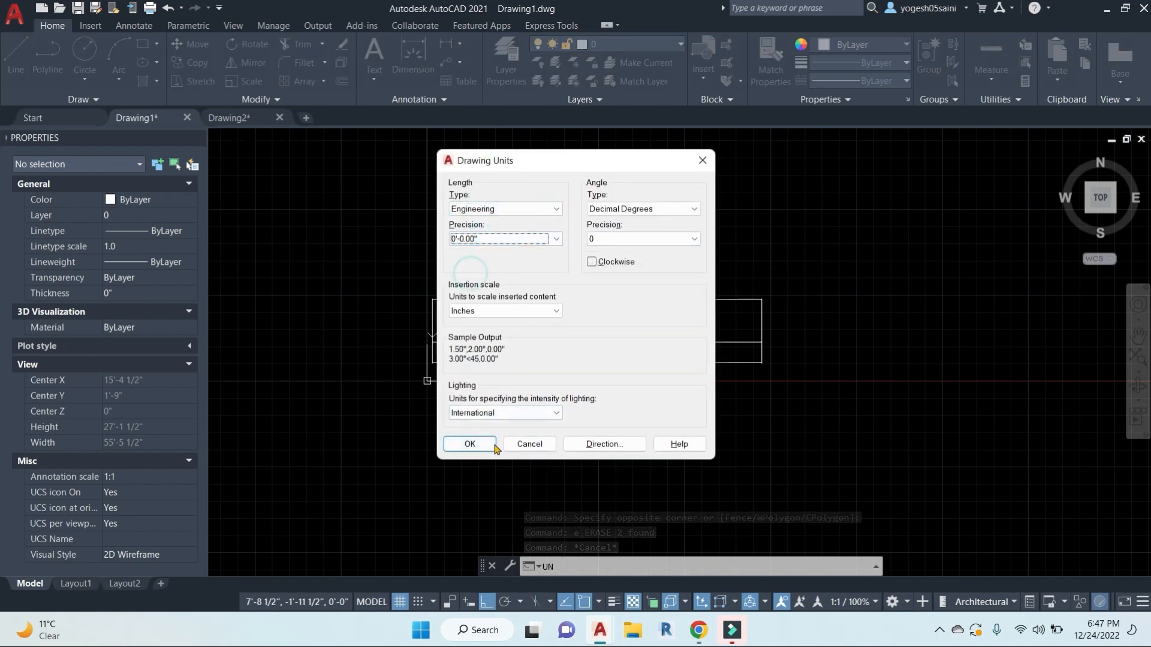
left_click(470, 444)
key("Escape")
key("Escape")
type("dli")
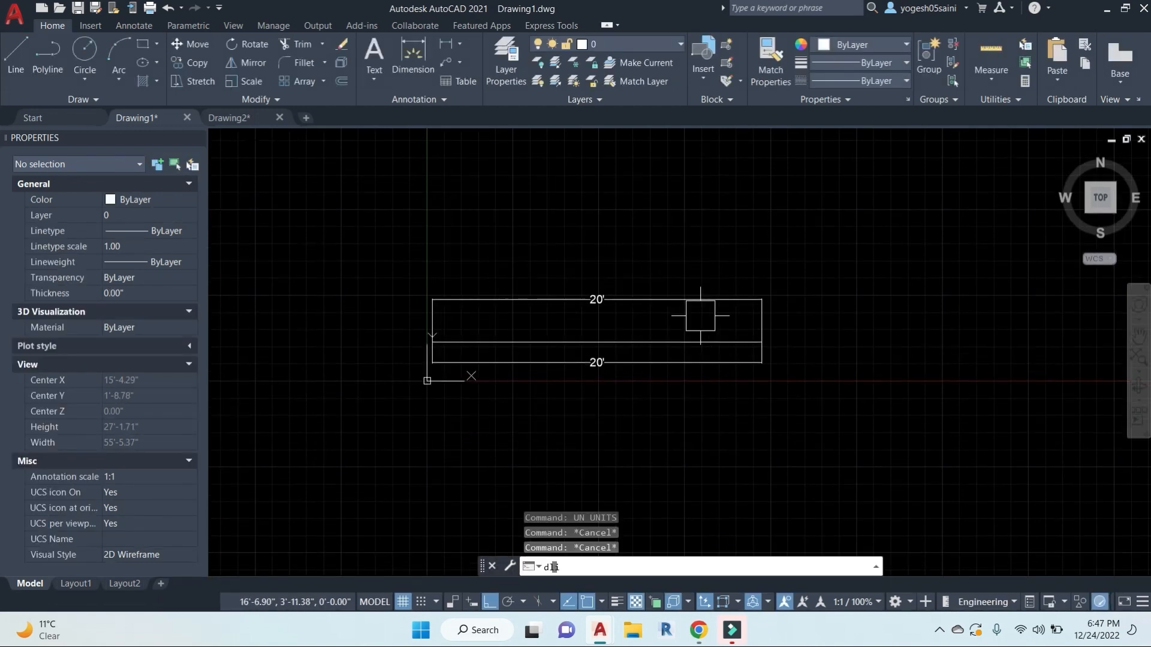
key("Return")
key("Return")
left_click(667, 341)
key("Escape")
key("Escape")
Step: Draw a horizontal 20' line above the existing dimensioned line
type("l")
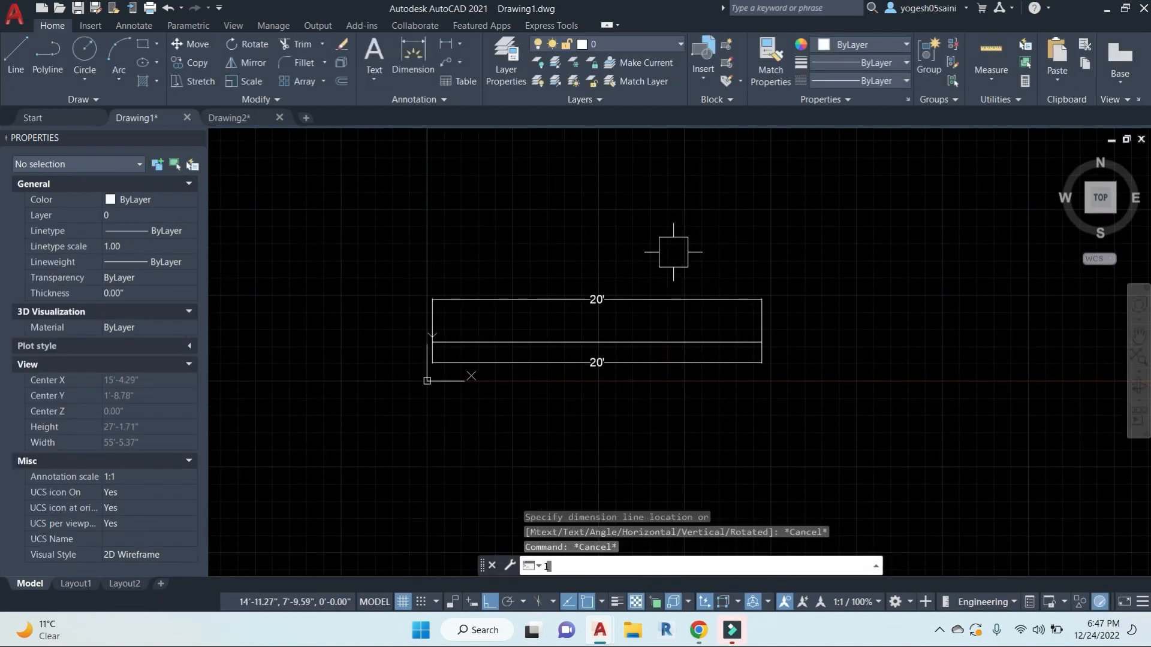
key("Return")
left_click(458, 213)
type("20")
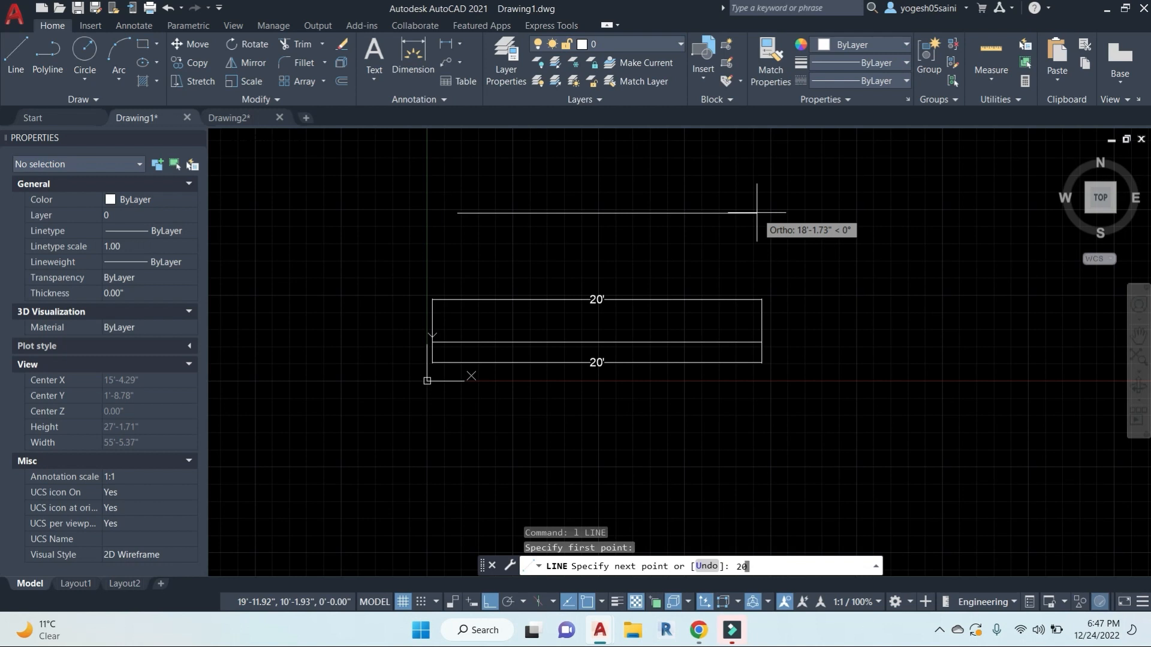
type("'")
key("Return")
key("Escape")
key("Escape")
key("Escape")
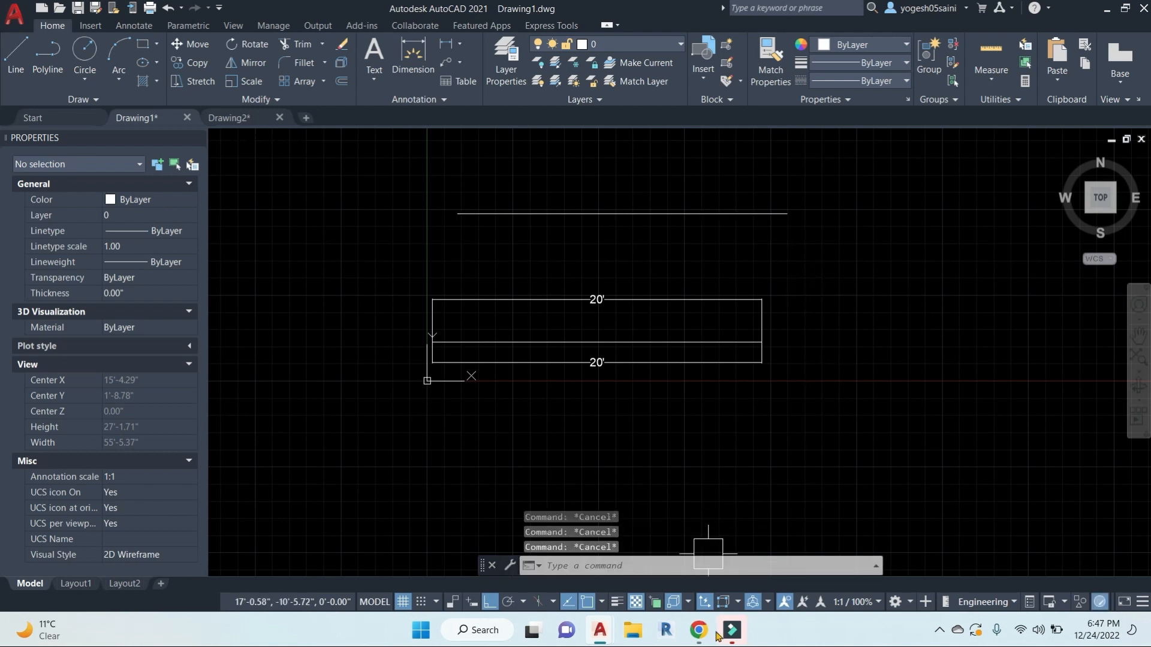
Step: Switch to the Google Meet call, admit the waiting participant and return to AutoCAD
left_click(697, 635)
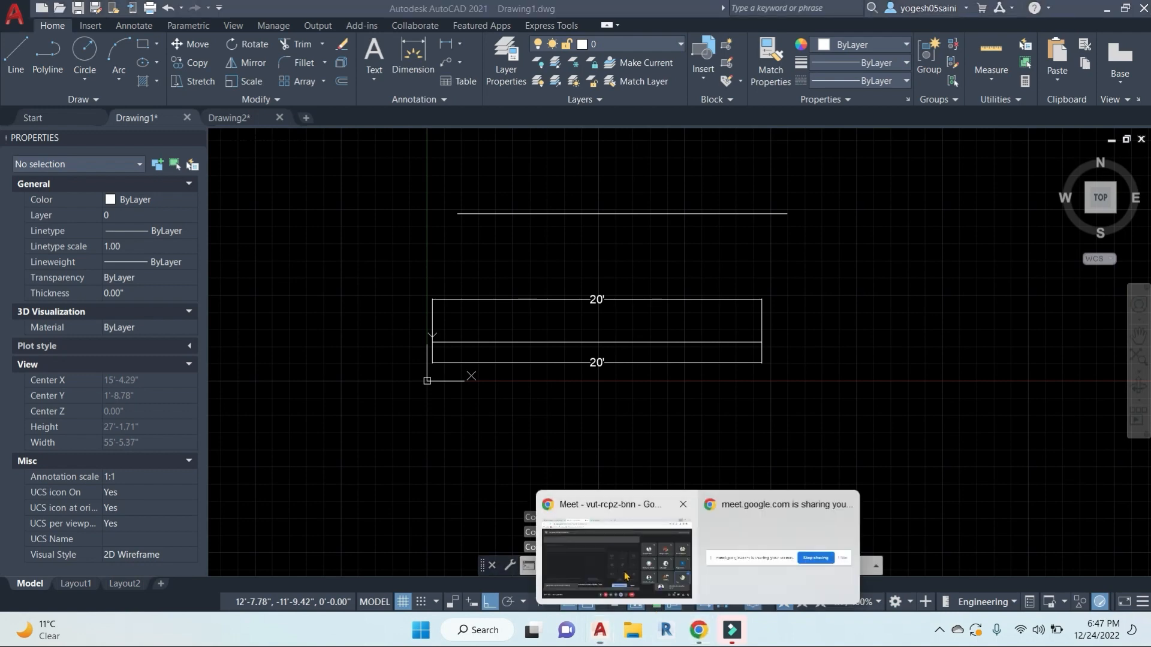
left_click(625, 576)
left_click(735, 163)
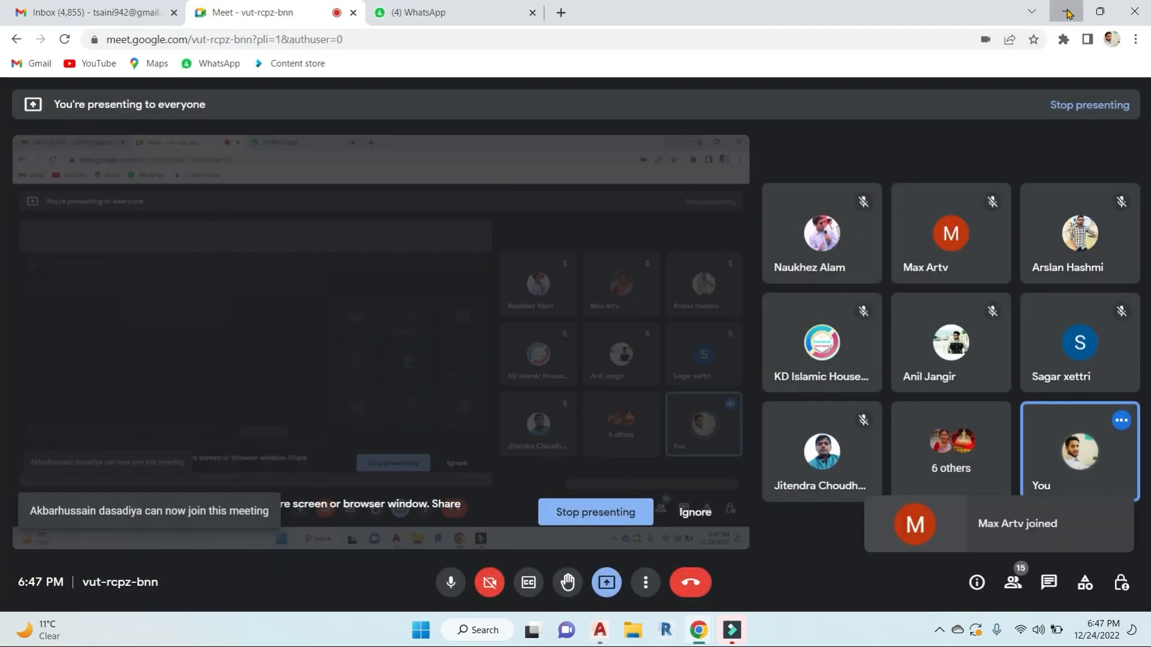
key("alt+Tab")
Step: Modify the Standard dimension style to Engineering primary units with 0'-0.00" precision and make it current
type("d")
key("Return")
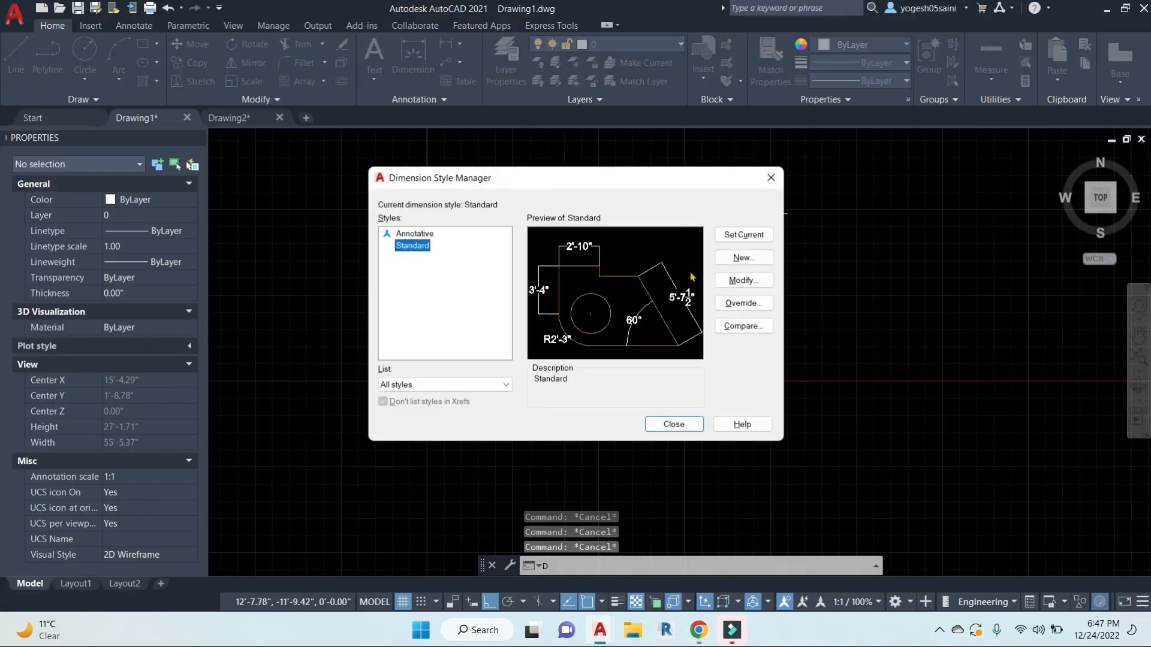
left_click(743, 280)
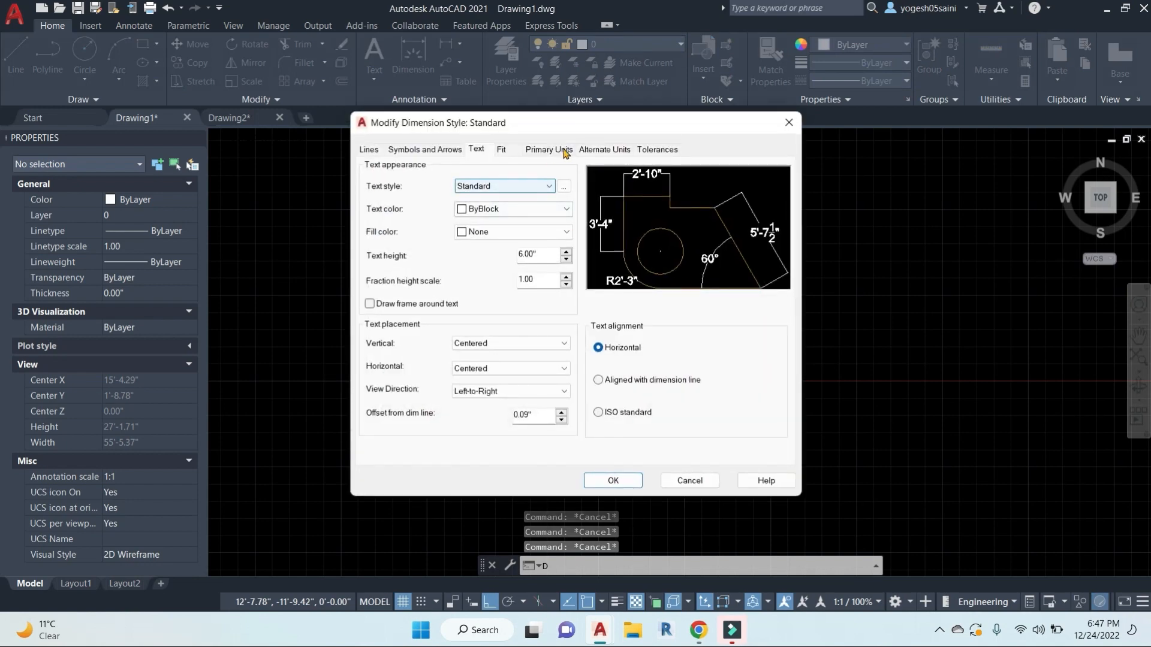
left_click(564, 151)
left_click(488, 179)
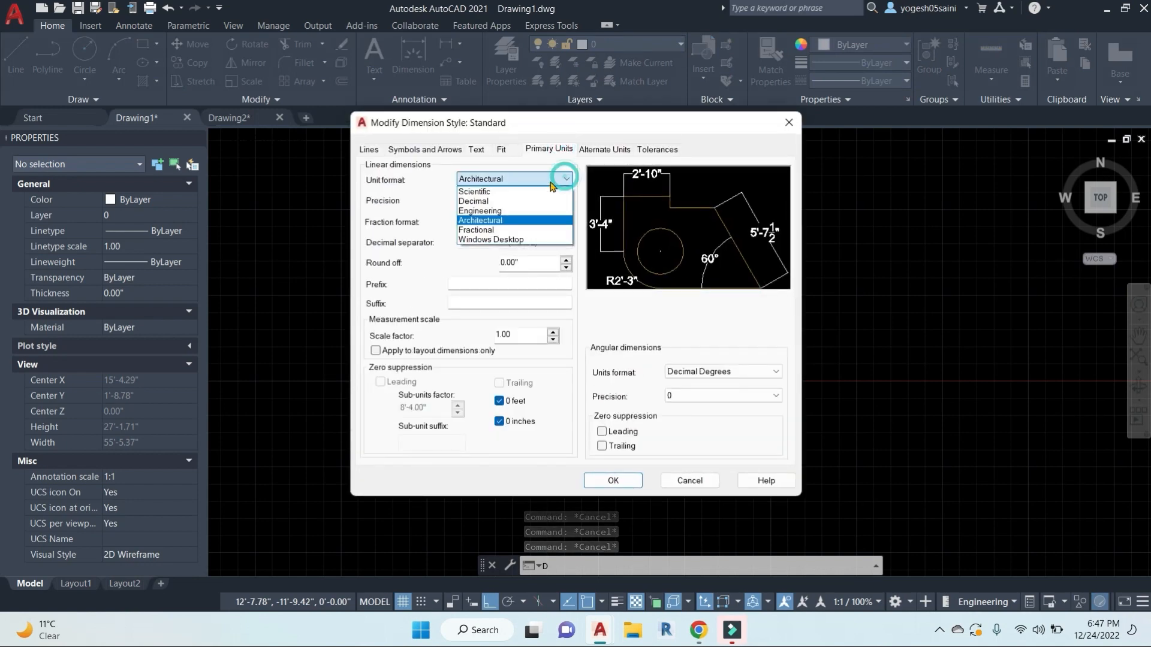
left_click(487, 212)
left_click(566, 200)
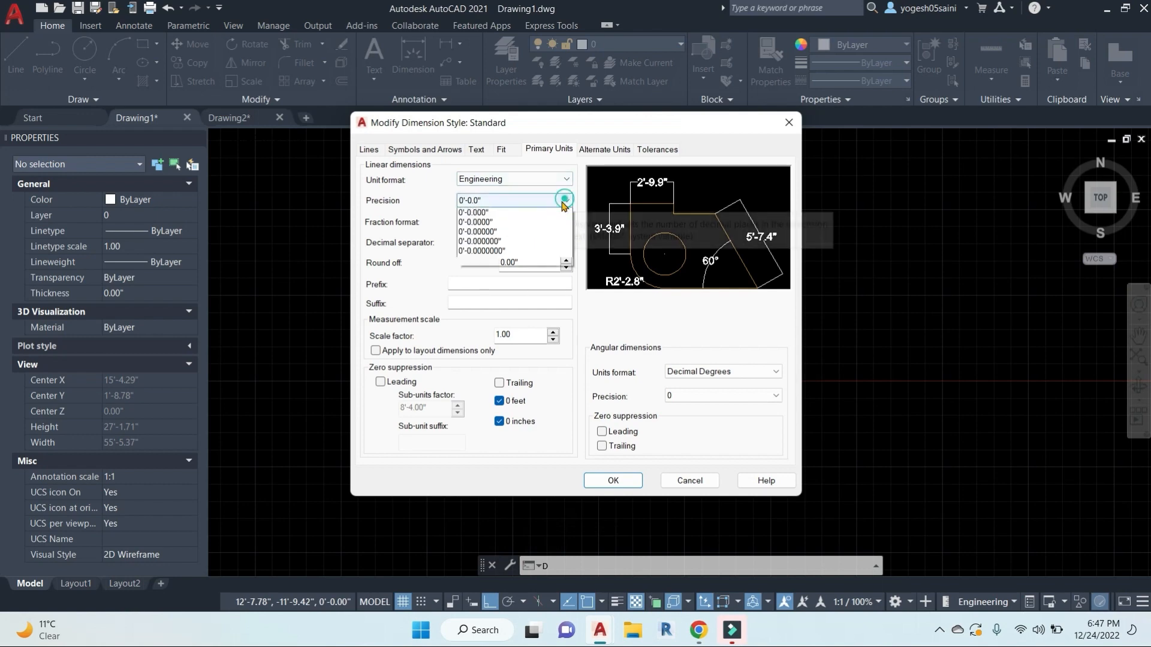
left_click(479, 232)
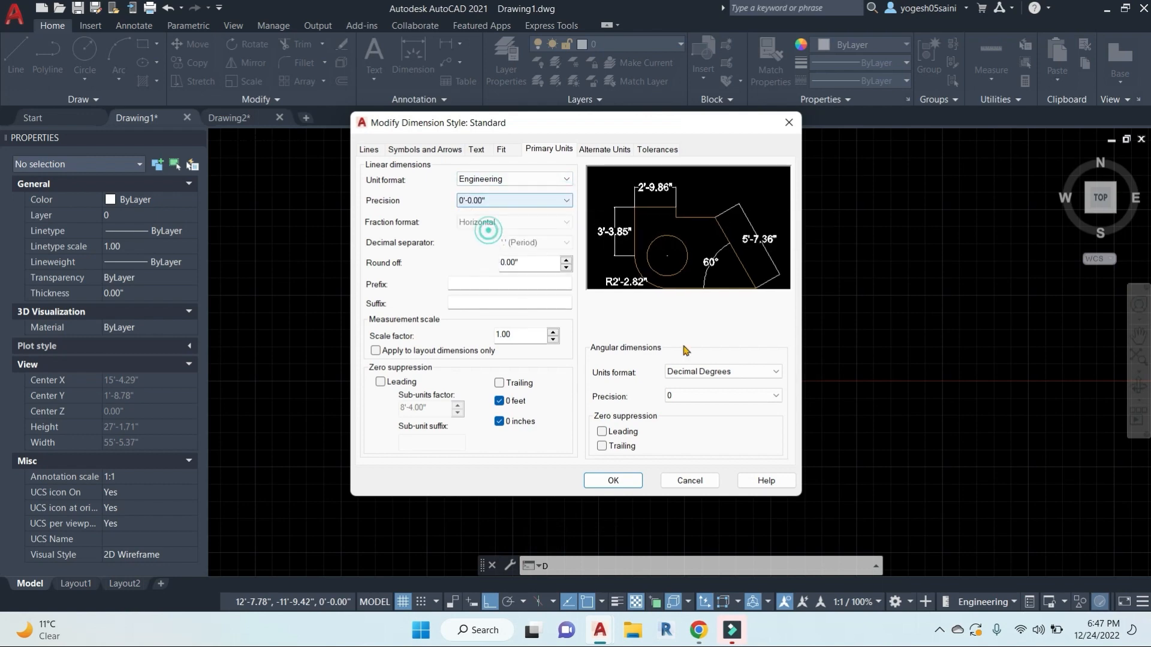
left_click(618, 479)
left_click(747, 237)
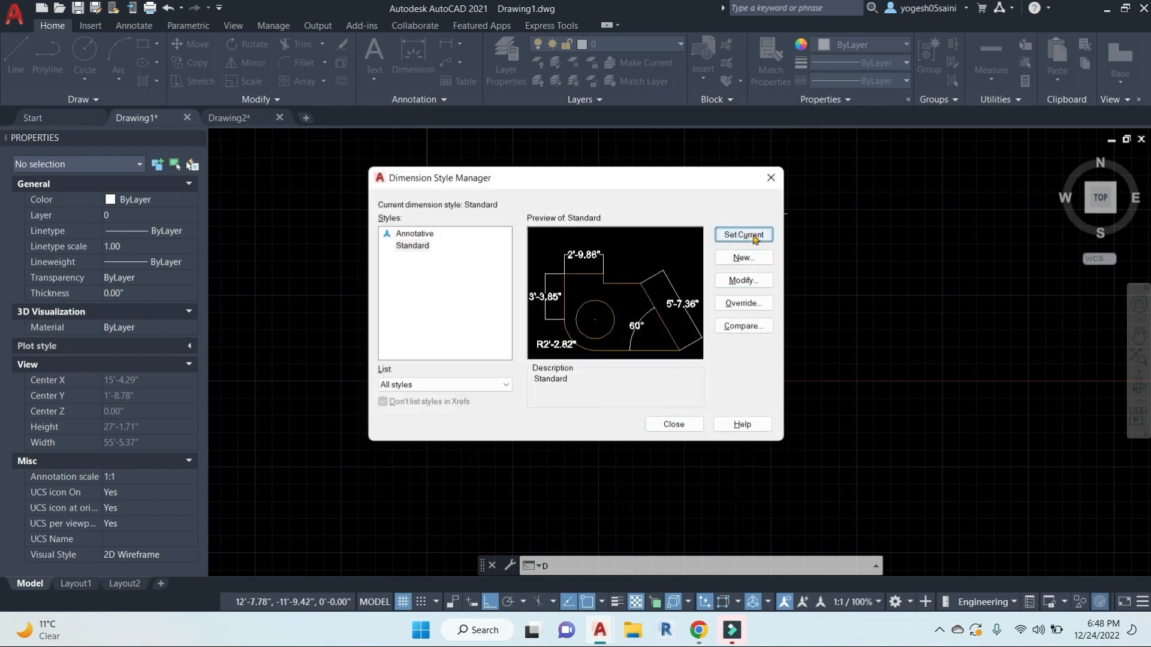
left_click(676, 426)
Step: Add a linear dimension to the uppermost 20' line, placing it just below the line
type("dli")
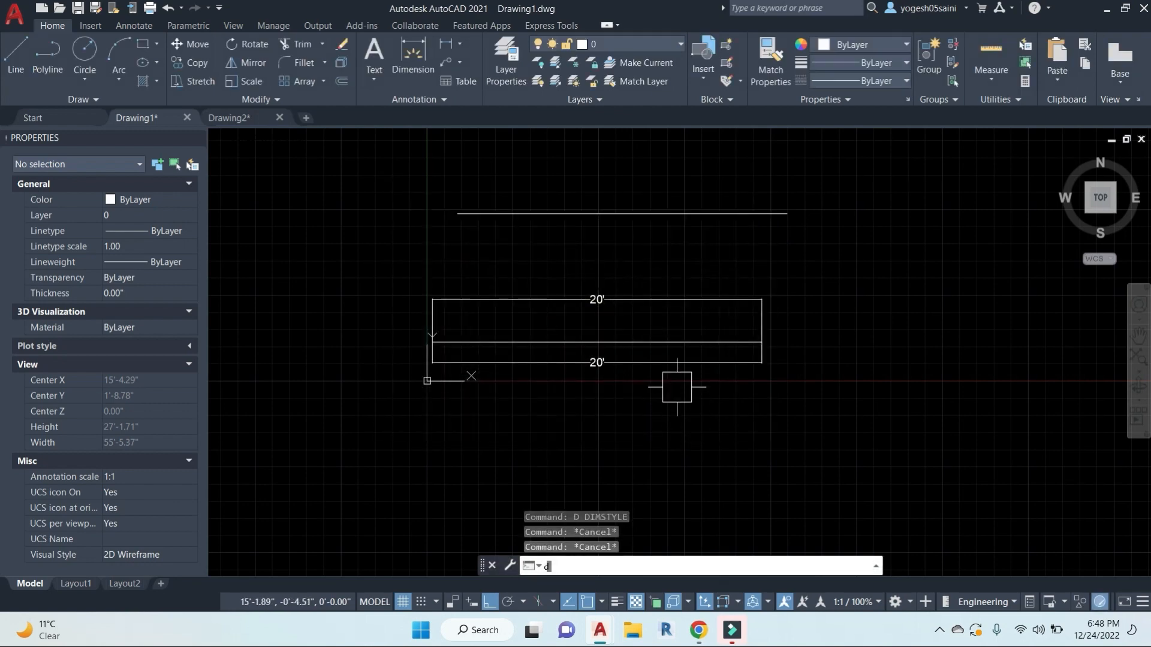
key("Return")
key("Return")
left_click(599, 213)
left_click(621, 233)
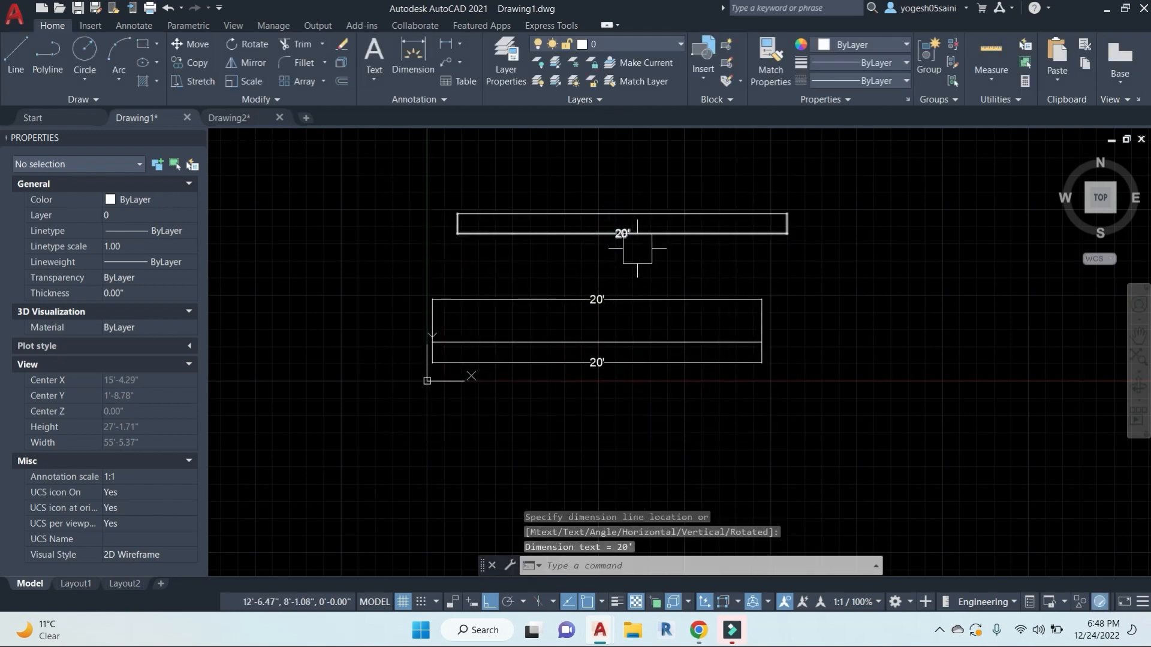
scroll(647, 258, "up", 2)
key("Escape")
key("Escape")
key("Escape")
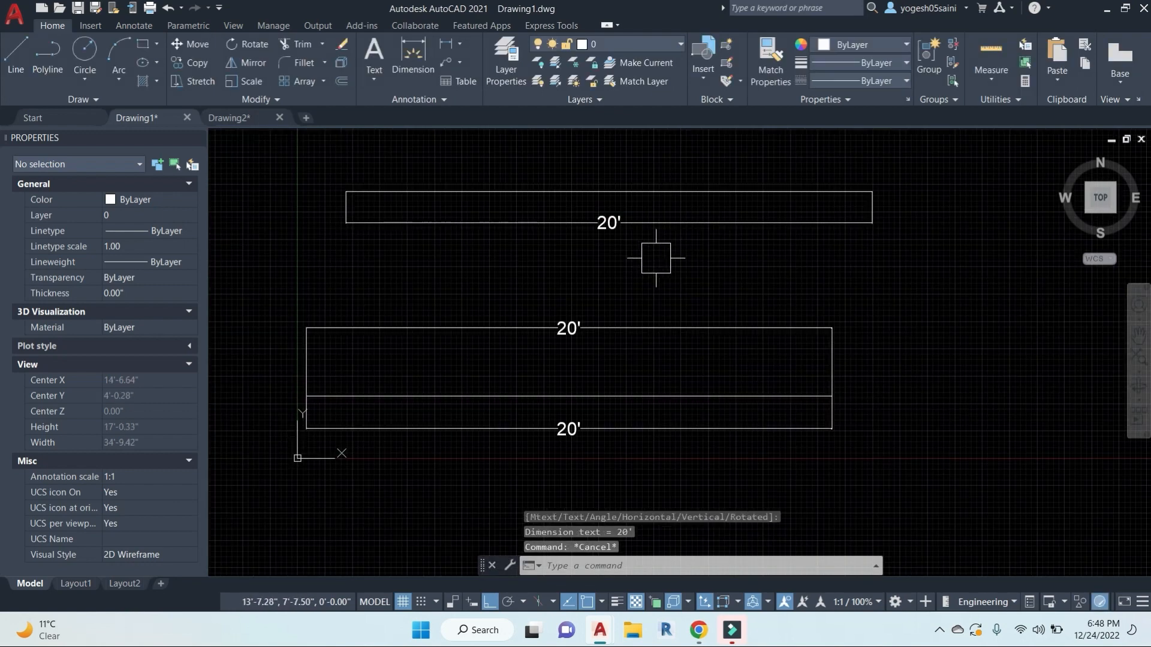
Step: Draw a horizontal line 18'6.6" long between the two dimensioned 20' lines
key("Return")
left_click(492, 268)
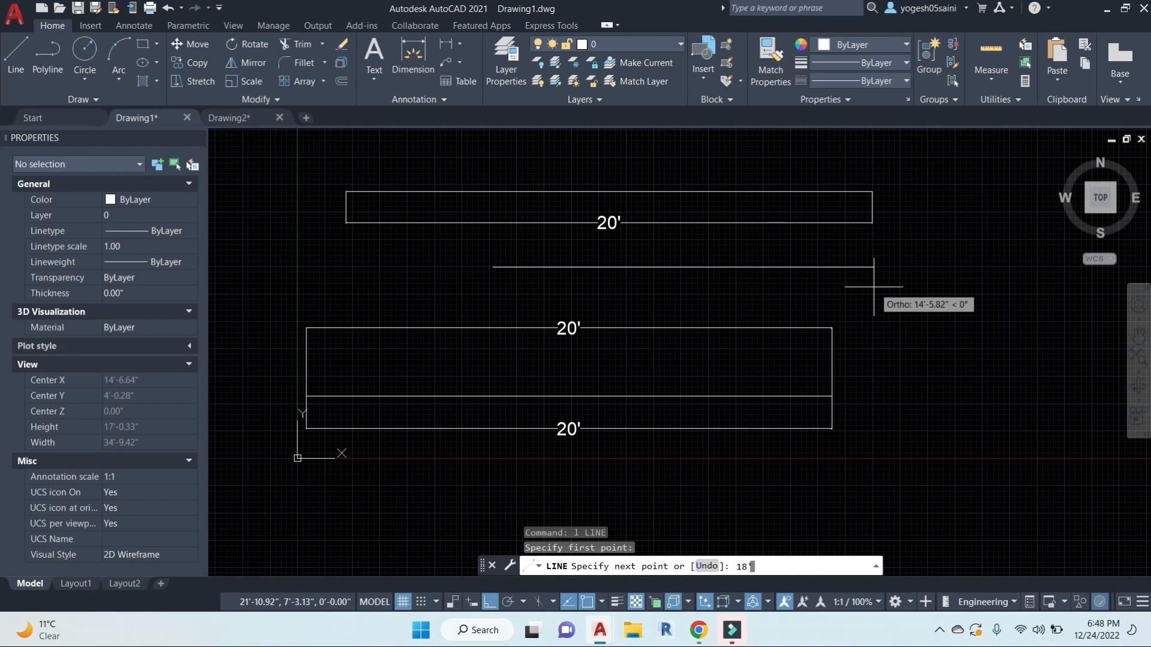
type("18'6.6\"")
key("Return")
key("Escape")
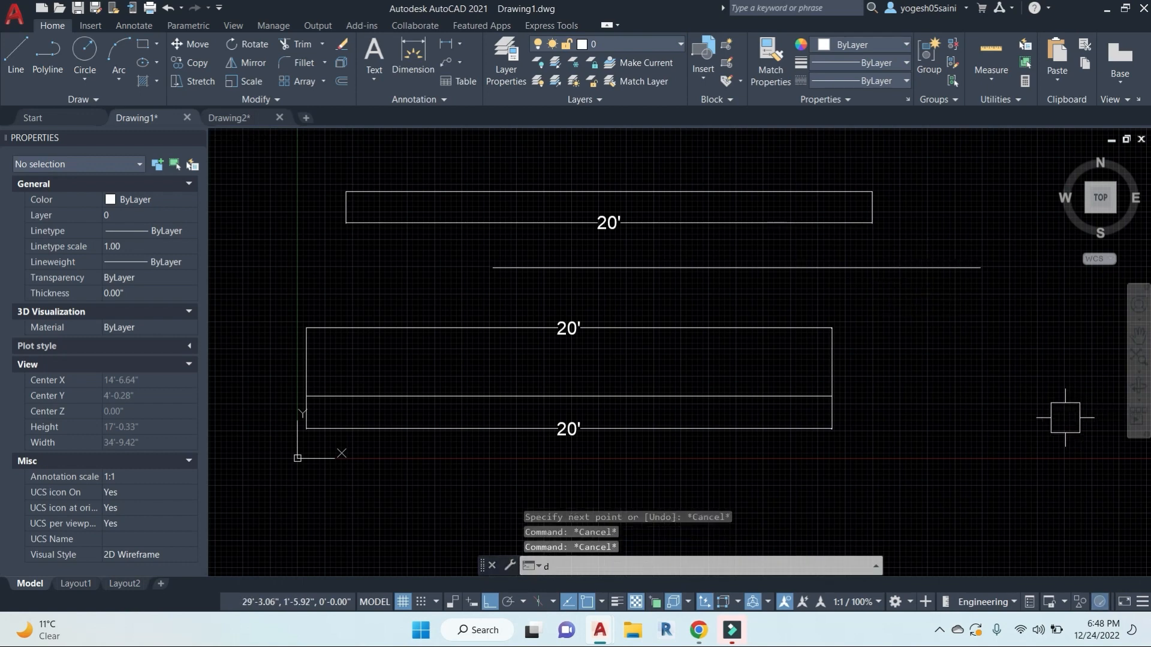
type("dli")
key("Return")
key("Return")
key("Escape")
Step: Add a linear dimension to the new line between the 20' lines, placing it just below the line
type("dli")
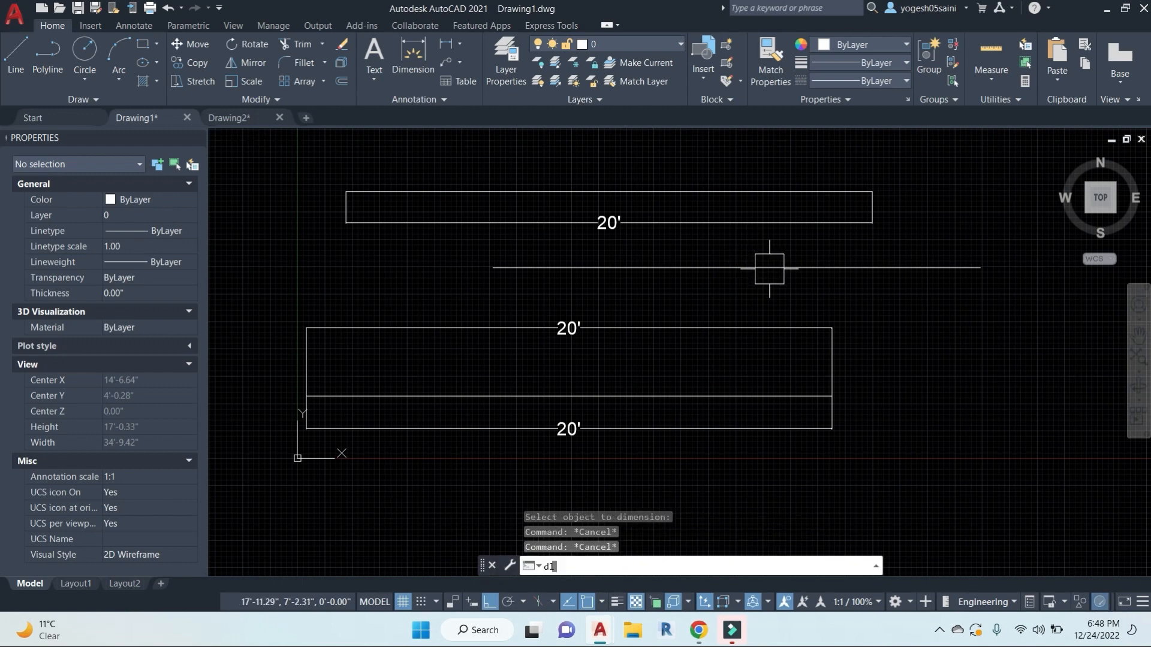
key("Return")
key("Return")
left_click(755, 268)
left_click(750, 290)
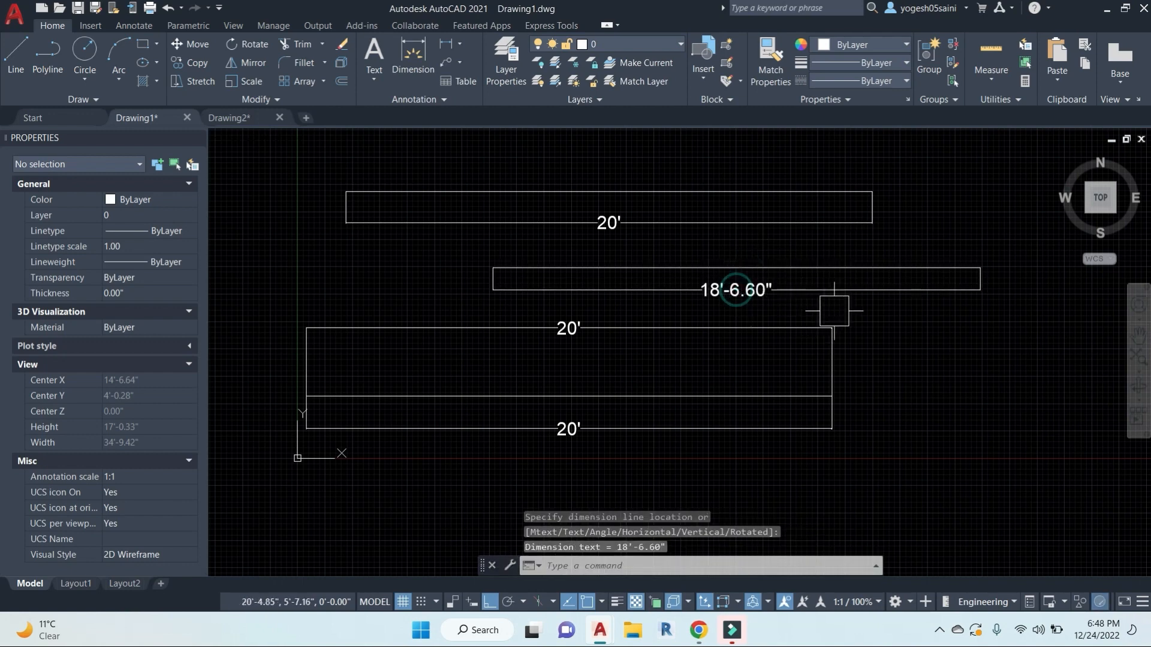
Step: Examine the dimension types available among the annotation tools, such as Linear, Aligned, Angular and Radius
middle_click_drag(830, 308, 766, 305)
middle_click_drag(845, 335, 890, 380)
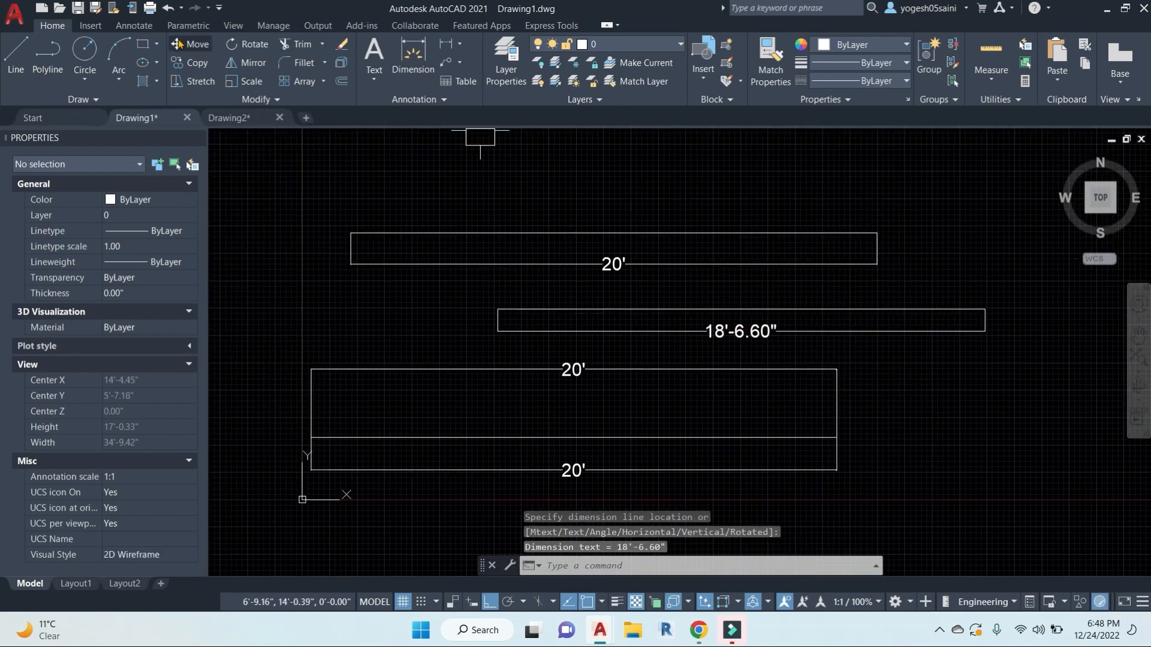
left_click(133, 26)
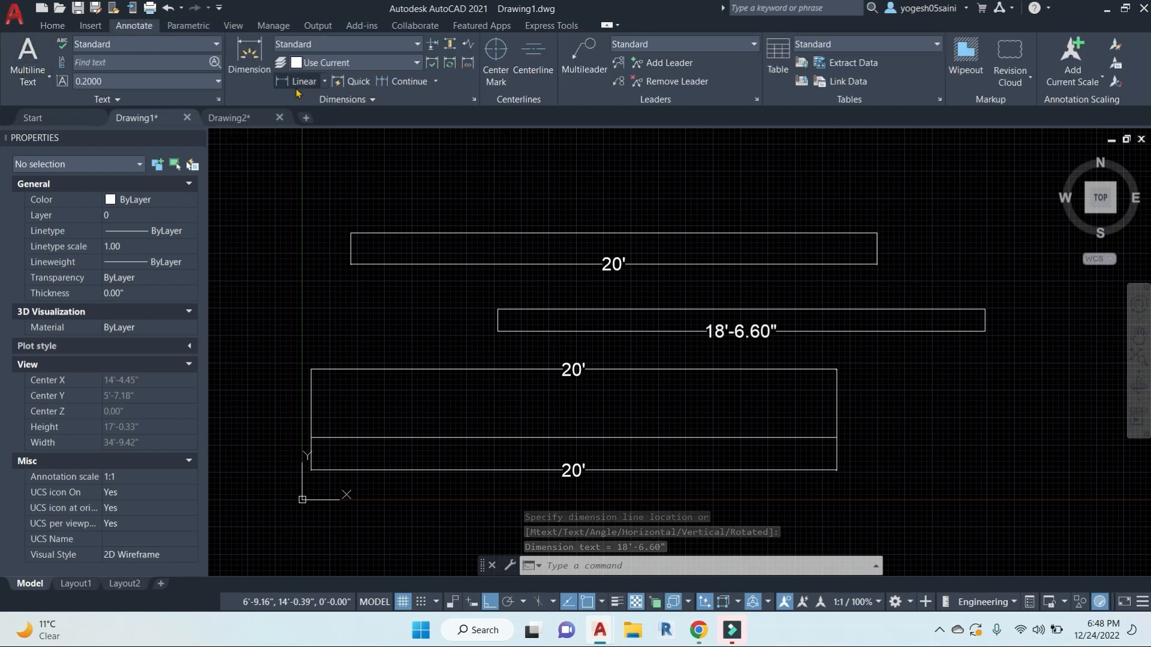
left_click(324, 81)
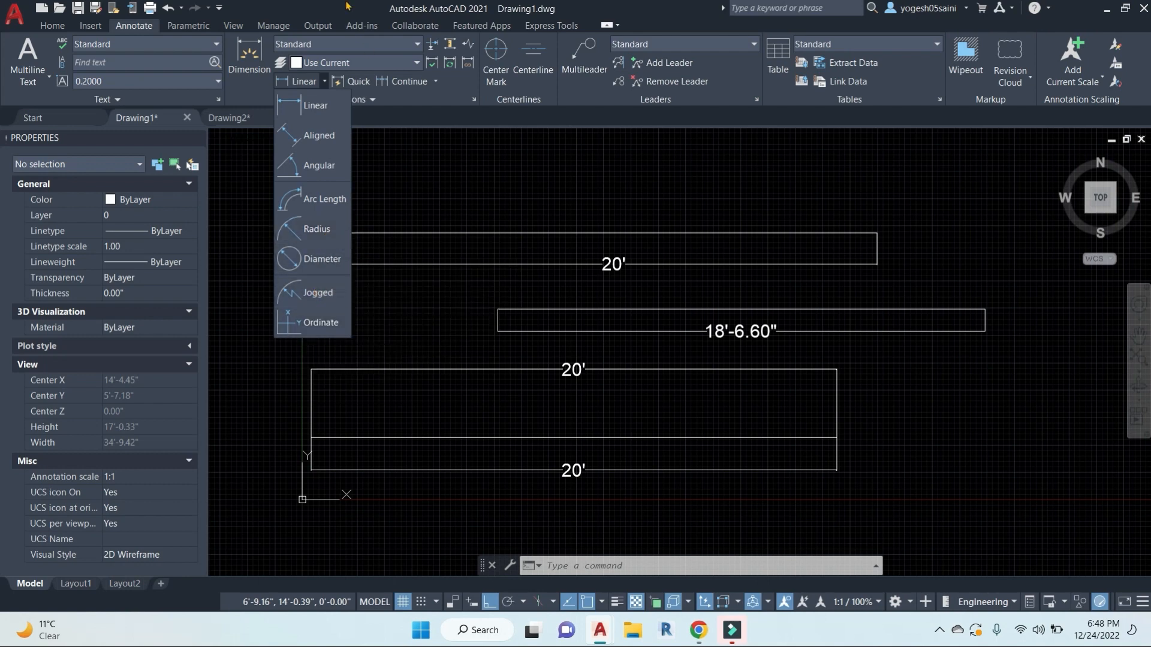
left_click(456, 161)
left_click(50, 25)
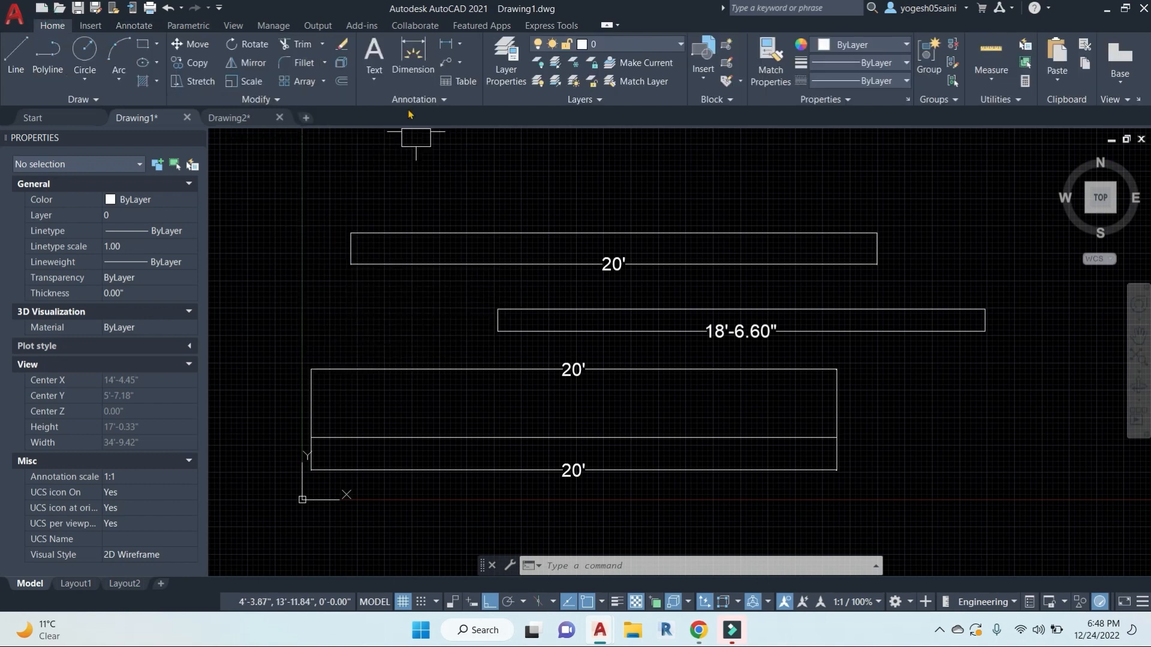
left_click(460, 44)
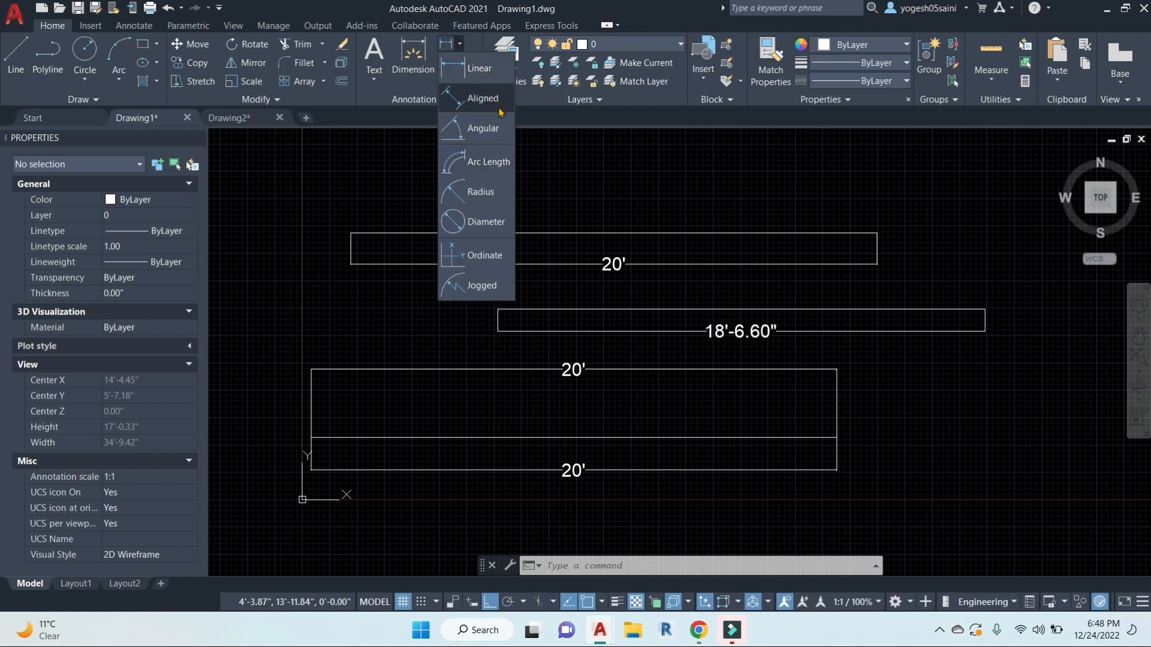
key("Escape")
key("Escape")
key("Escape")
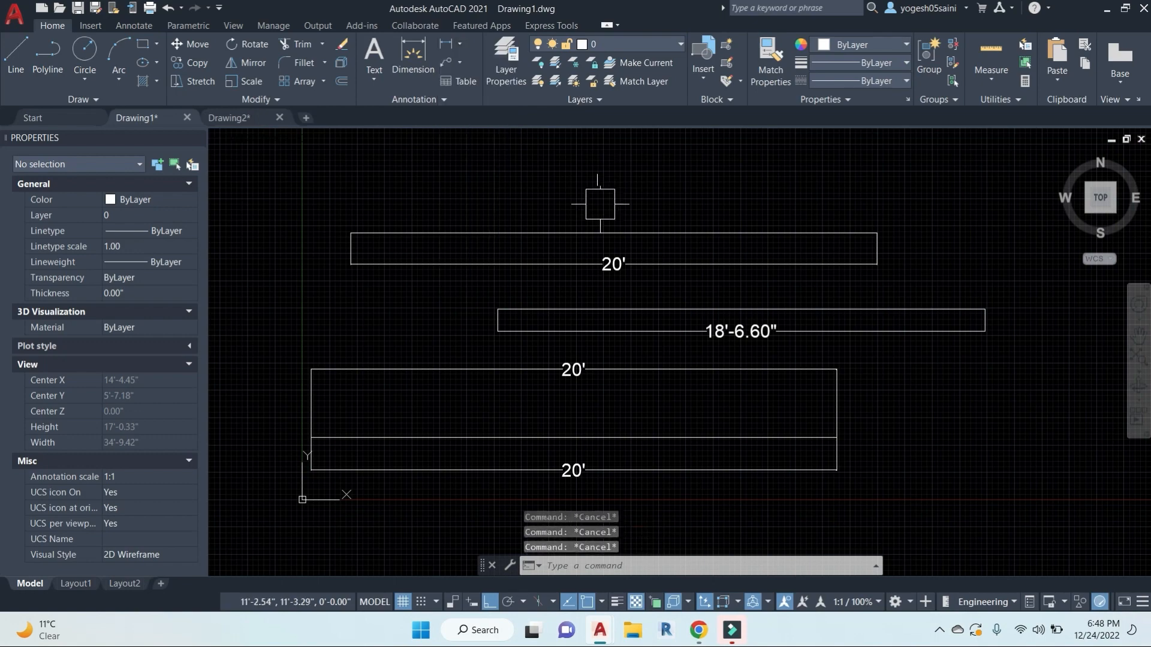
scroll(669, 216, "down", 3)
middle_click_drag(621, 381, 690, 381)
scroll(688, 359, "up", 4)
scroll(678, 347, "down", 4)
type("l")
key("Return")
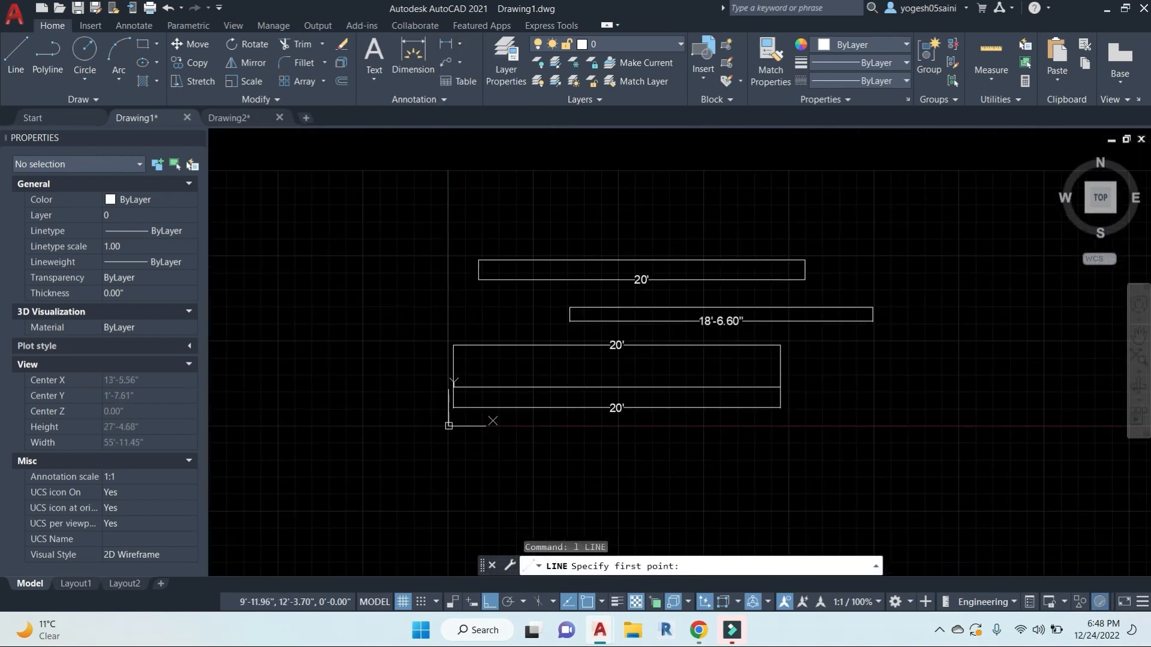
key("Escape")
scroll(647, 317, "up", 5)
scroll(648, 316, "down", 5)
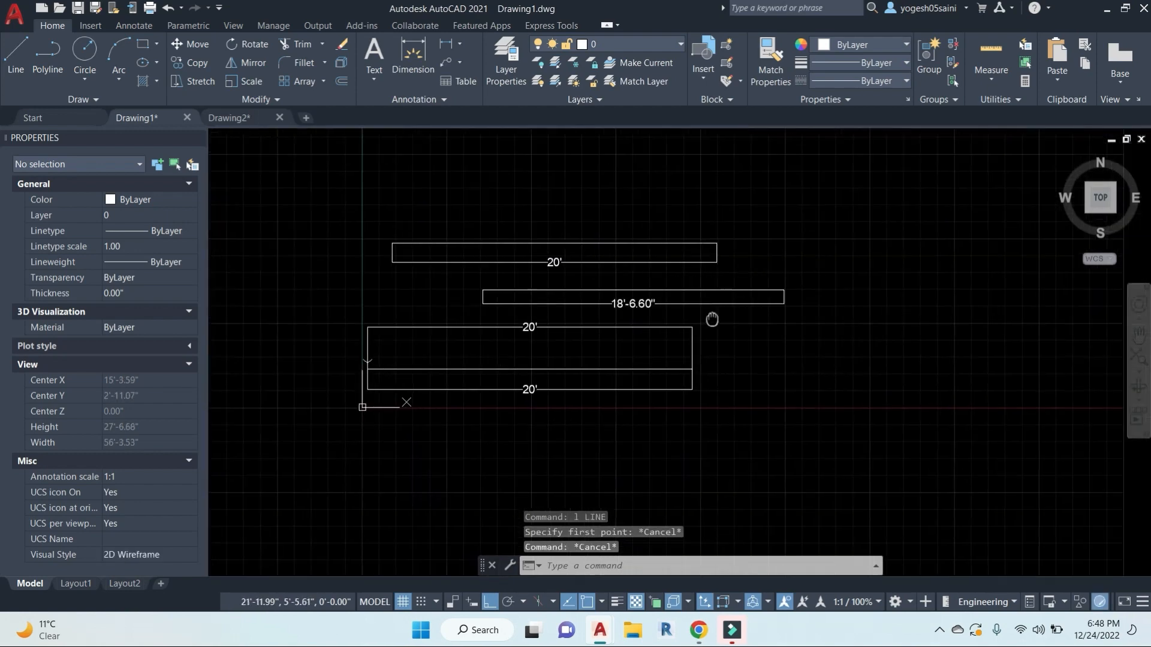
key("Escape")
key("Escape")
type("l")
key("Return")
left_click(430, 154)
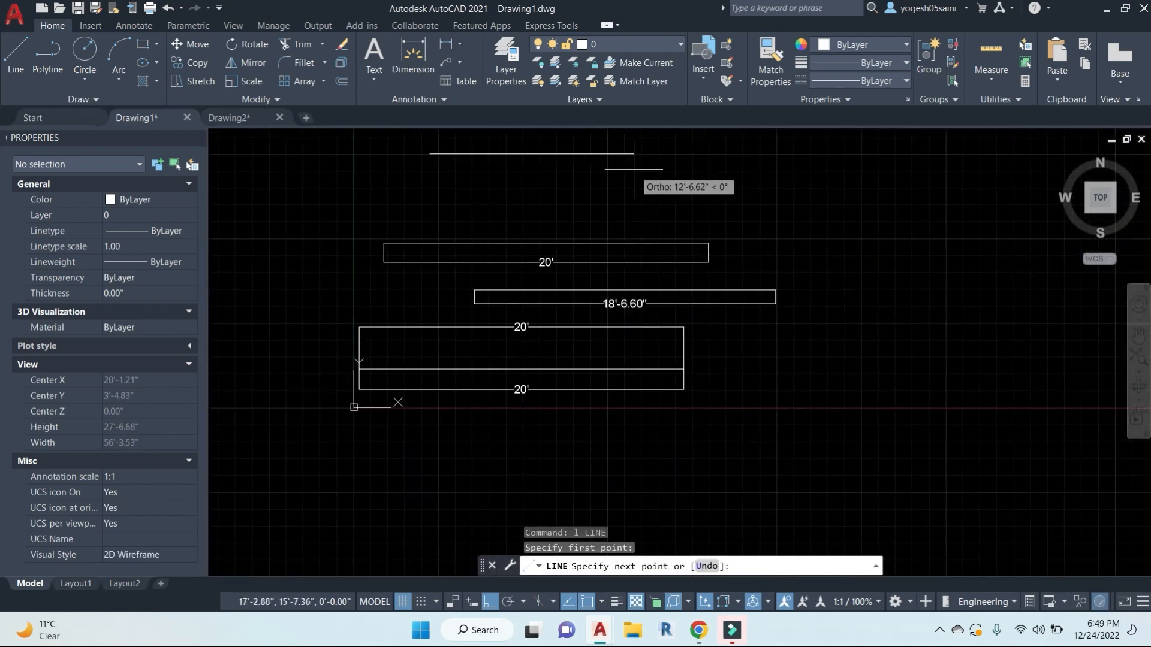
key("Escape")
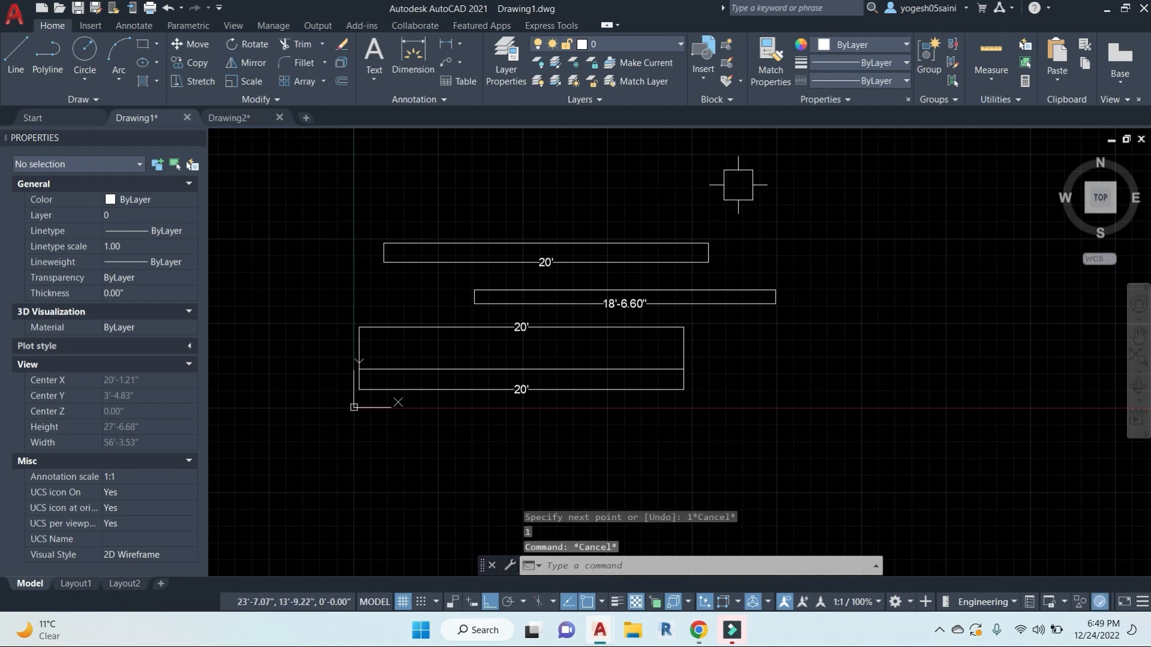
Step: Copy the 18'-6.60" line about 9' straight up, above the other lines
left_click(745, 280)
middle_click_drag(821, 244, 827, 333)
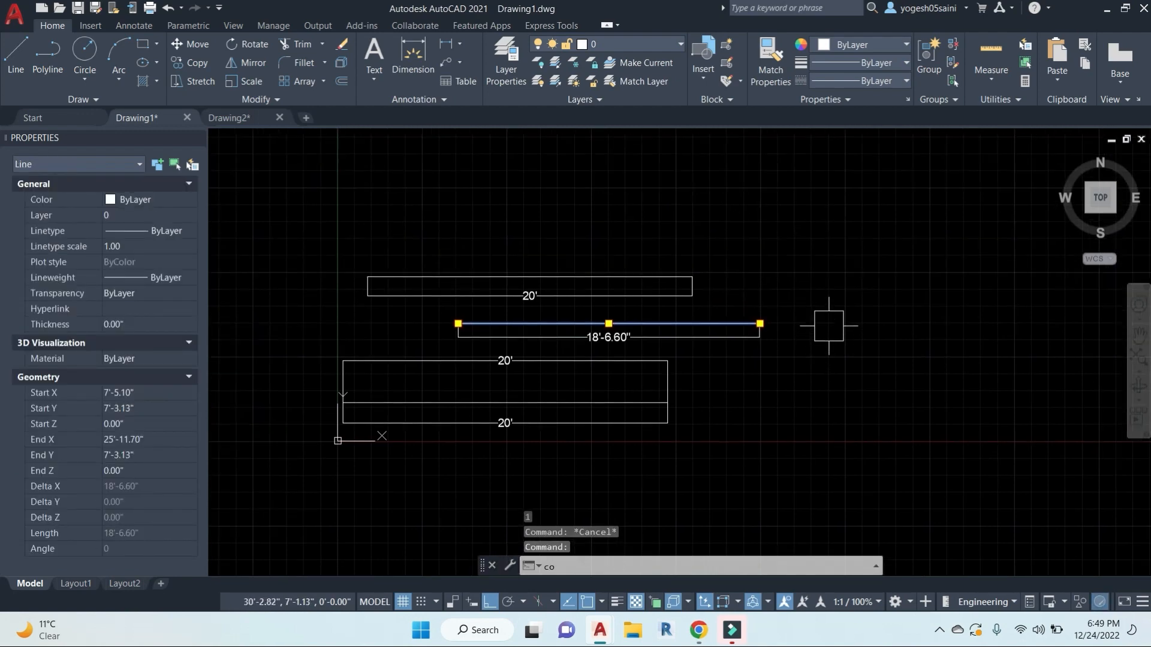
key("Return")
left_click(866, 313)
left_click(863, 167)
key("Escape")
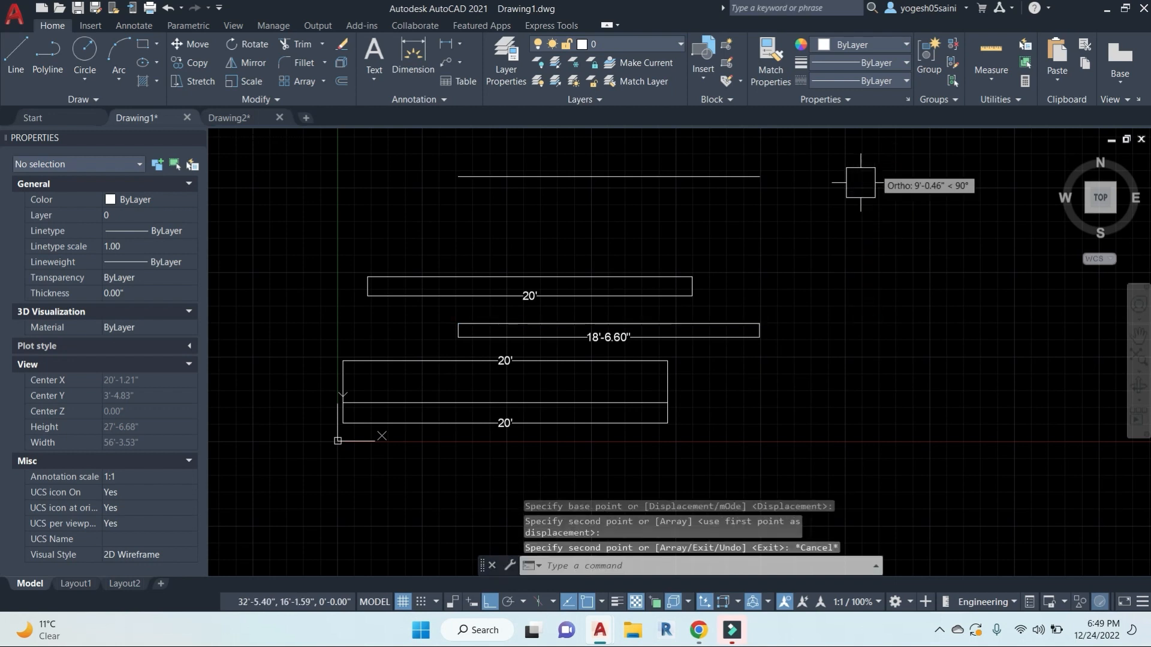
Step: Add a linear dimension to the copied topmost line, placing it just above the line
middle_click_drag(861, 182, 877, 220)
type("dli")
key("Return")
key("Return")
left_click(728, 214)
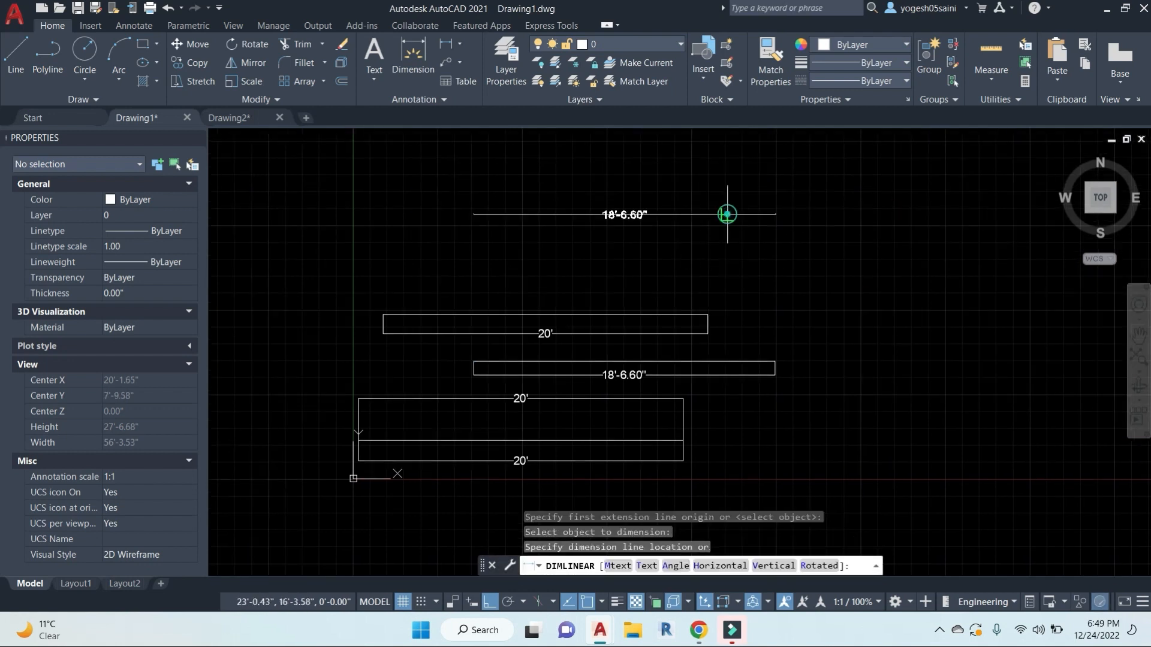
left_click(736, 168)
key("Escape")
key("Escape")
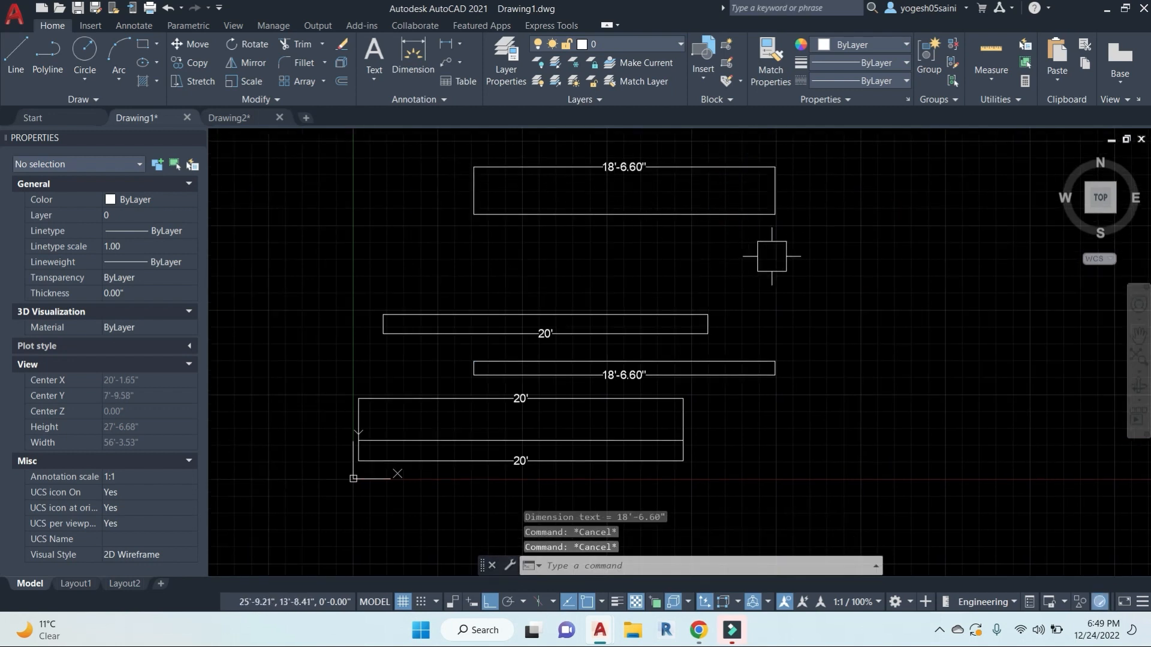
Step: Modify the Standard dimension style's primary units to Architectural format with 0'-0 1/2" precision
type("d")
key("Return")
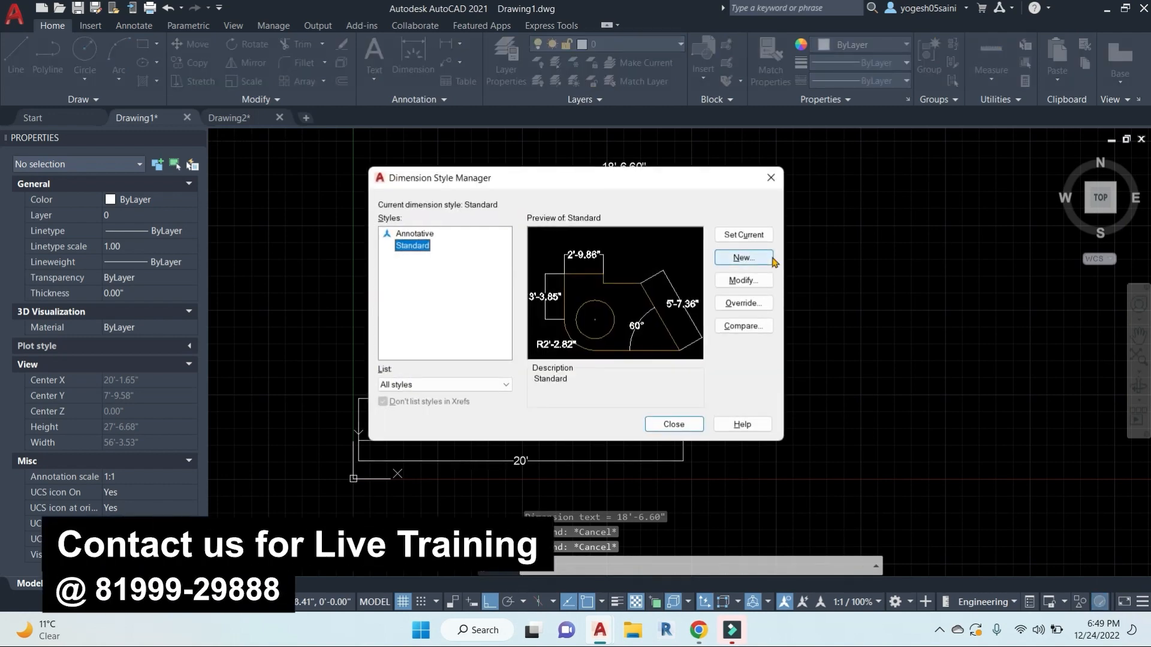
left_click(741, 281)
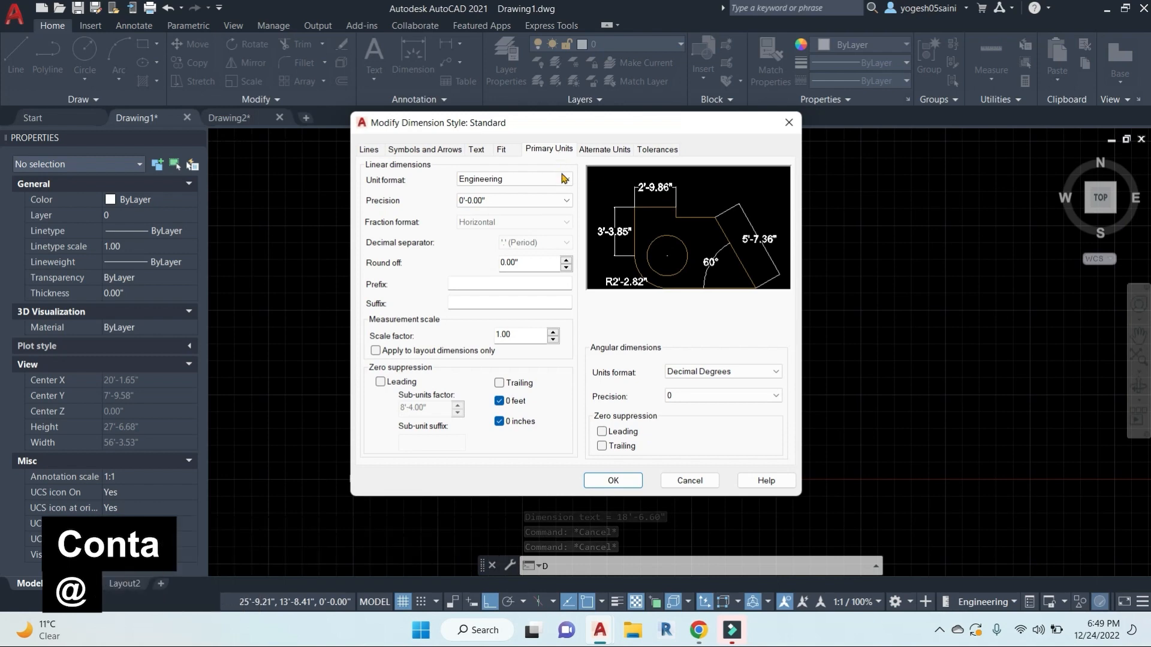
left_click(563, 178)
left_click(490, 218)
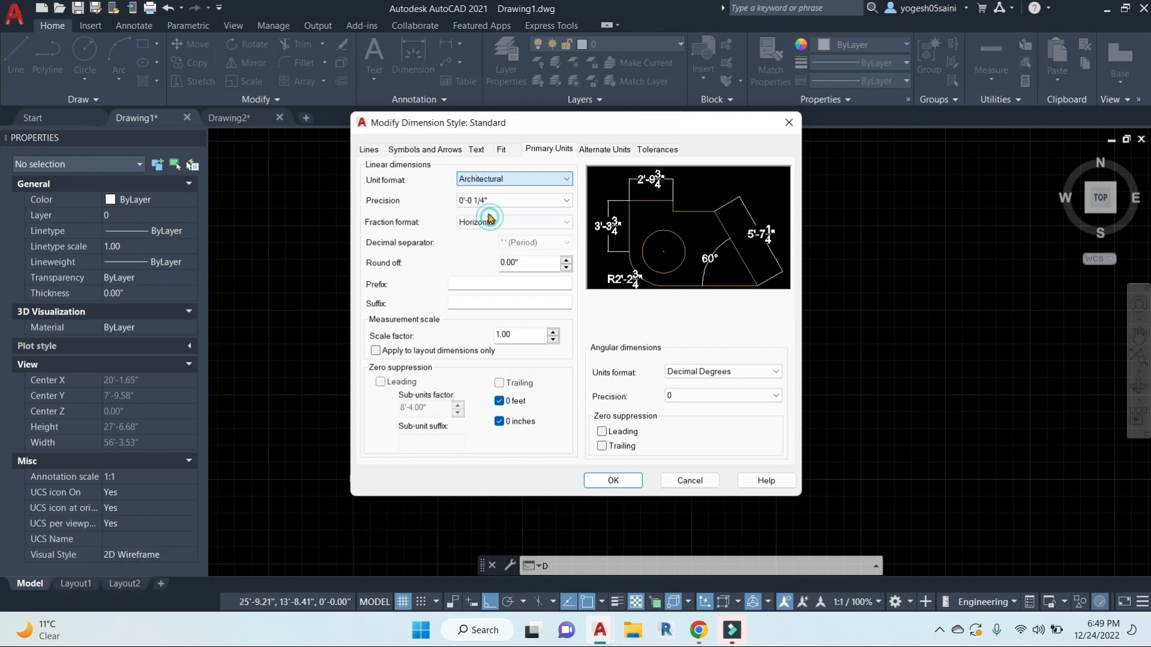
left_click(546, 200)
left_click(480, 222)
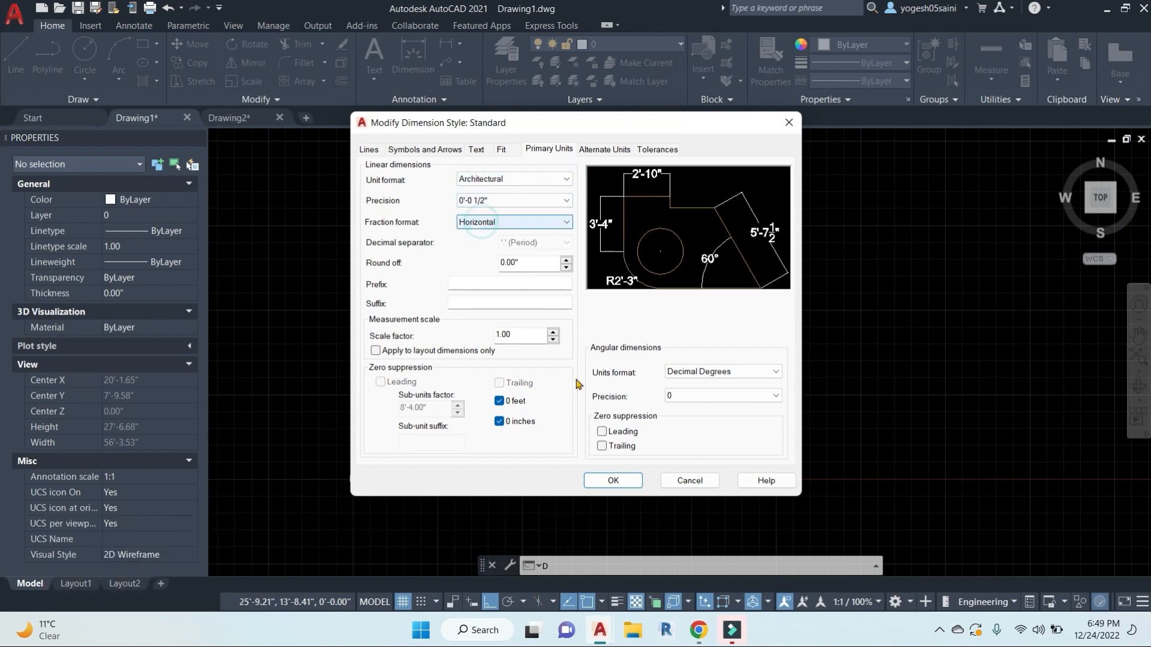
left_click(622, 489)
left_click(674, 424)
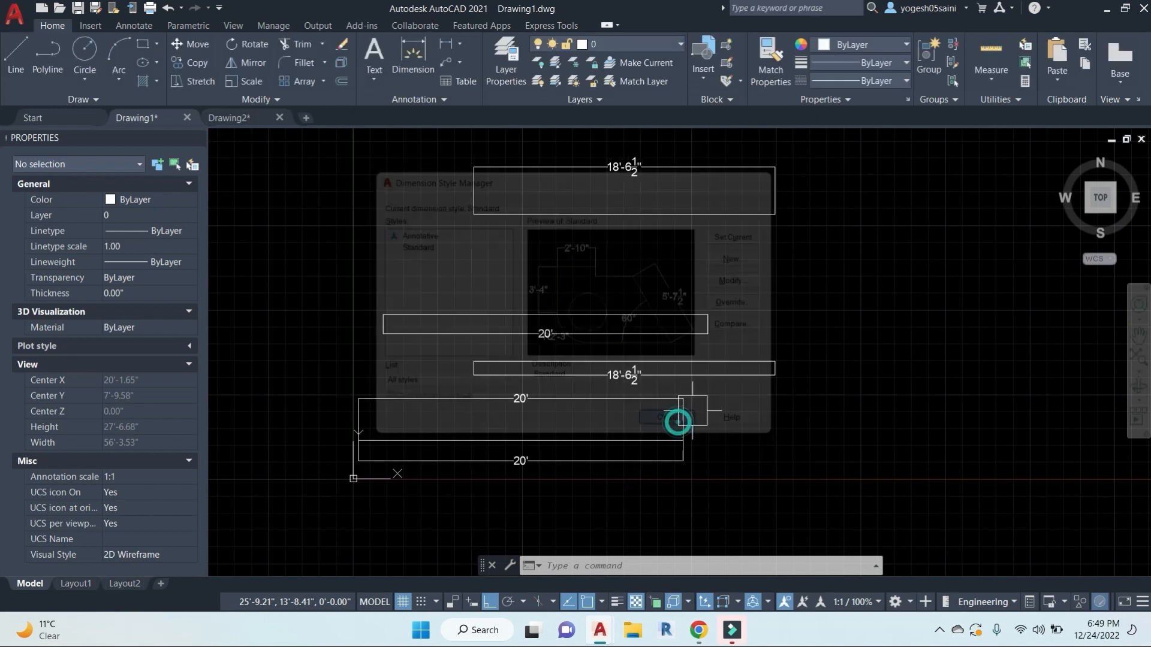
key("Escape")
key("Escape")
Step: Examine the topmost line's dimension text up close and compare it with the other dimensions
scroll(633, 153, "up", 4)
mouse_move(568, 244)
middle_mouse_down()
mouse_move(668, 250)
mouse_move(638, 257)
middle_mouse_up()
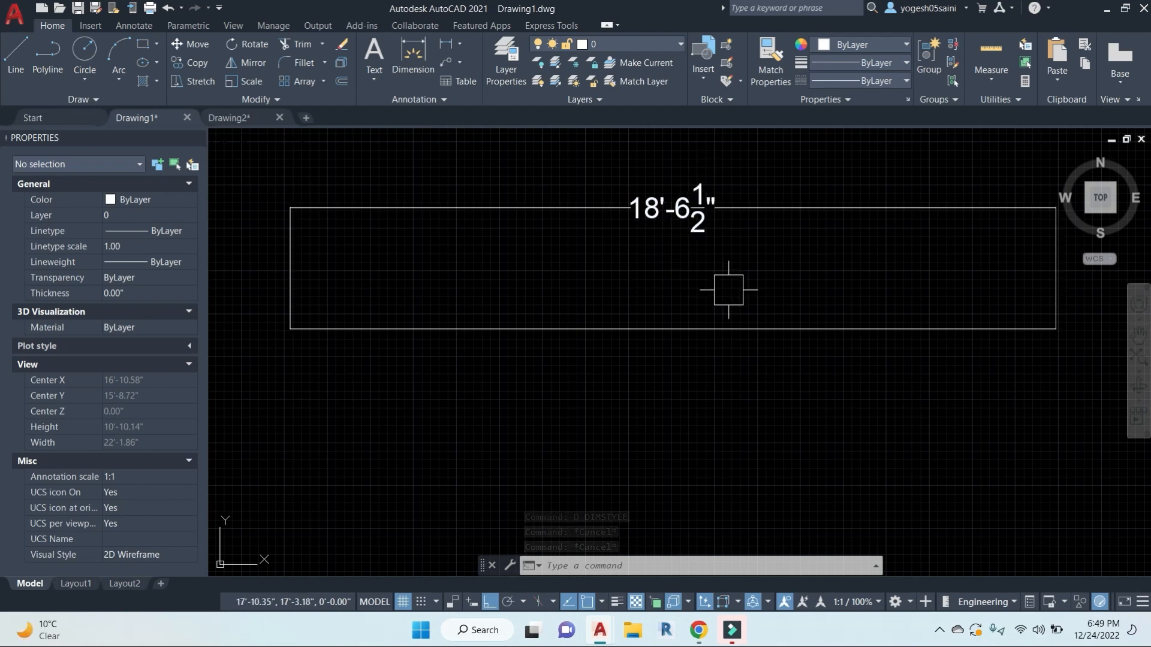
scroll(689, 276, "down", 4)
middle_click_drag(690, 278, 621, 247)
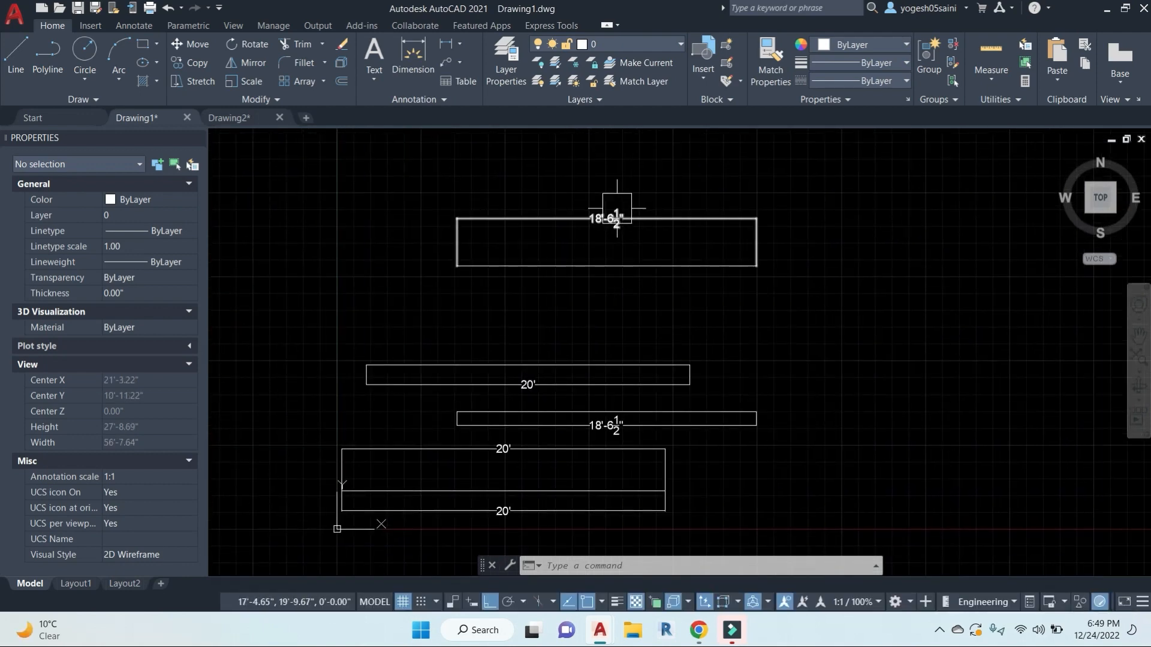
middle_click_drag(657, 288, 682, 288)
middle_click_drag(763, 347, 767, 318)
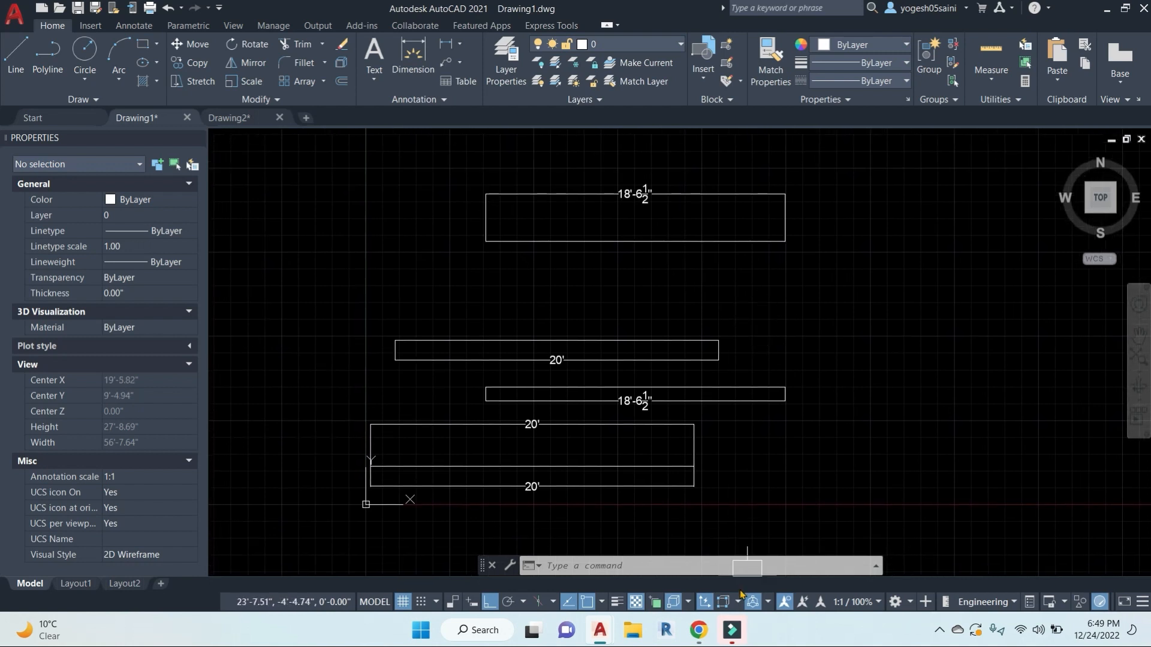
left_click(939, 630)
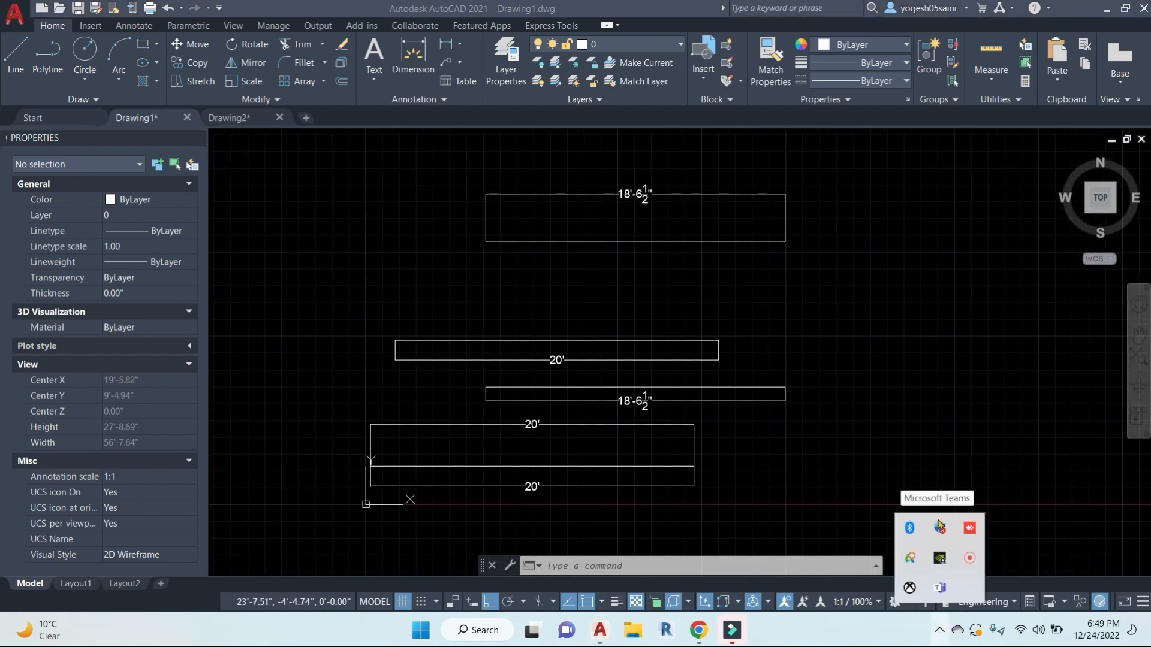
left_click(947, 331)
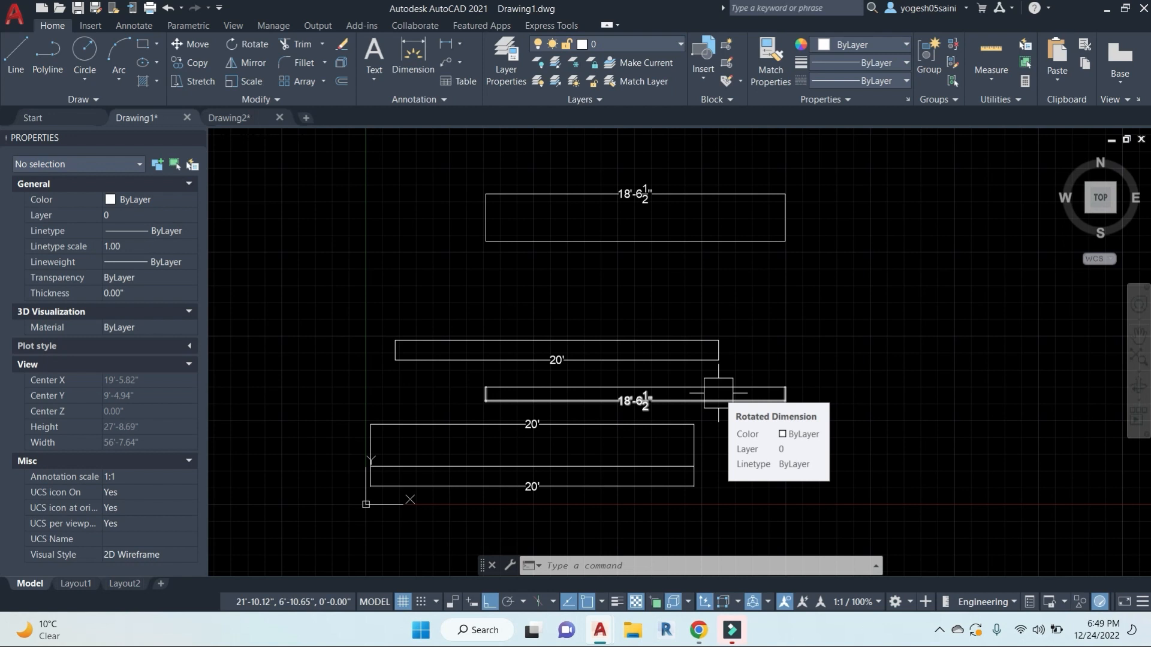
key("Escape")
key("Escape")
key("Escape")
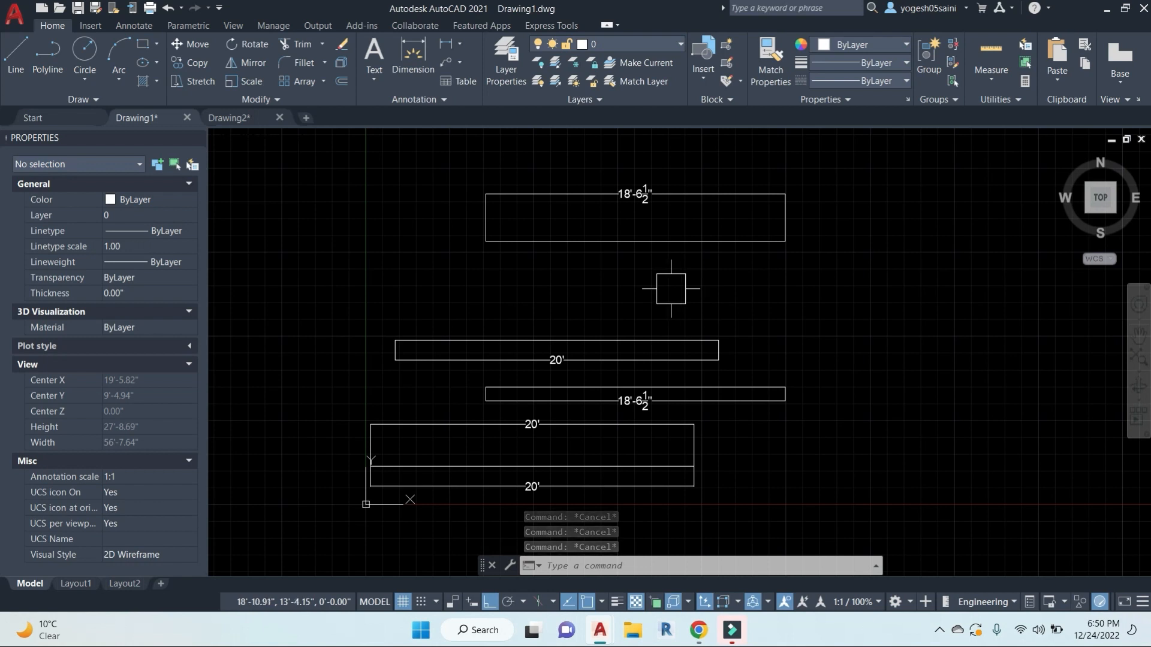
left_click(948, 527)
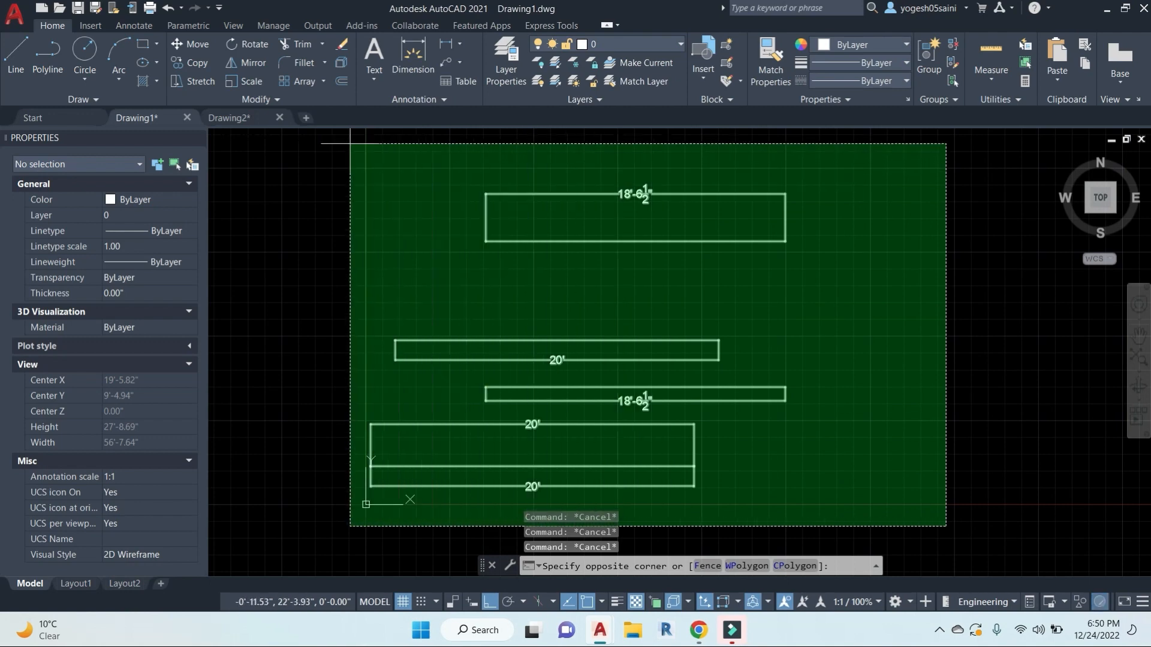
key("Escape")
scroll(720, 294, "down", 4)
middle_click_drag(765, 301, 578, 220)
type("l")
key("Return")
left_click(488, 221)
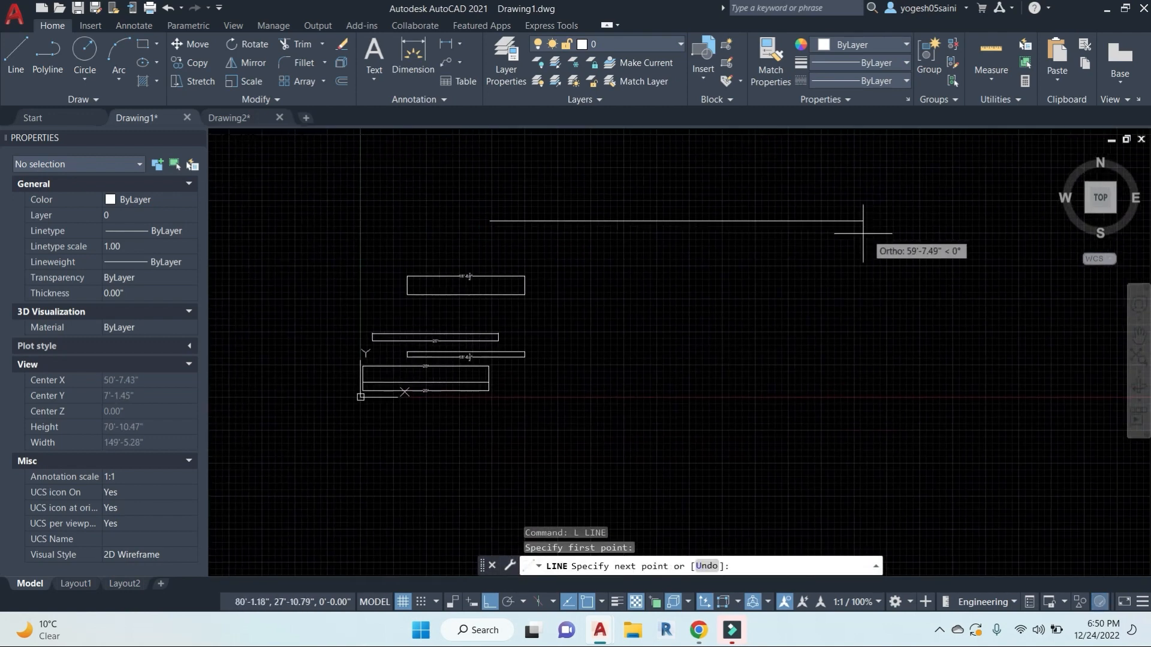
key("Escape")
middle_click_drag(624, 331, 617, 330)
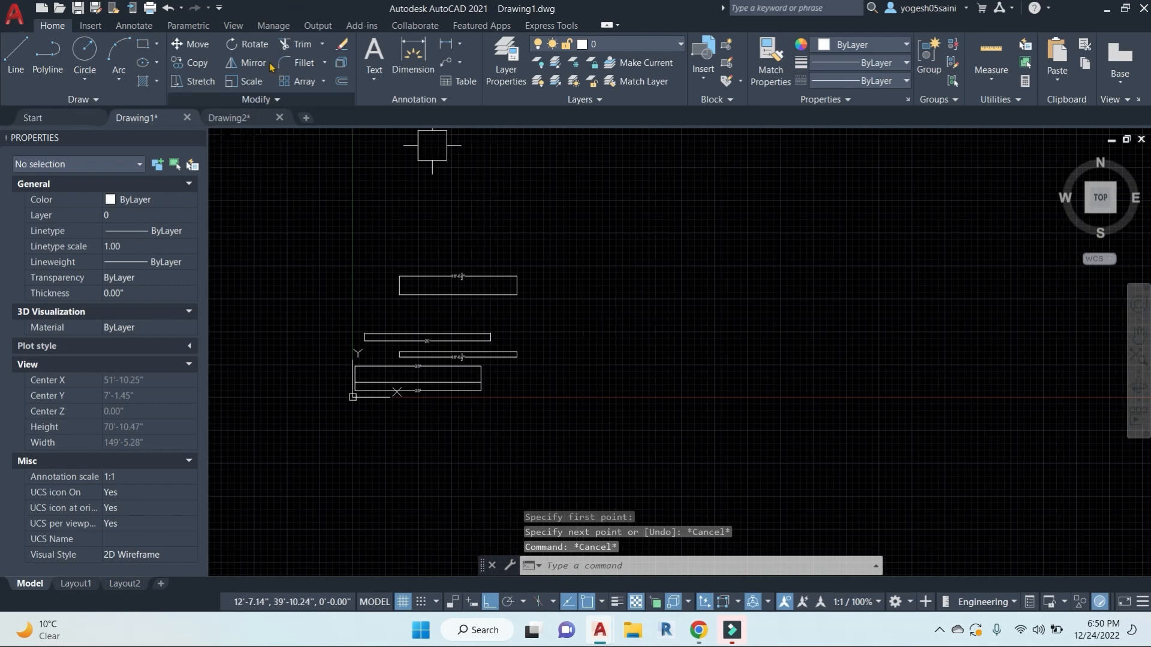
middle_click_drag(504, 239, 497, 243)
key("Escape")
key("Escape")
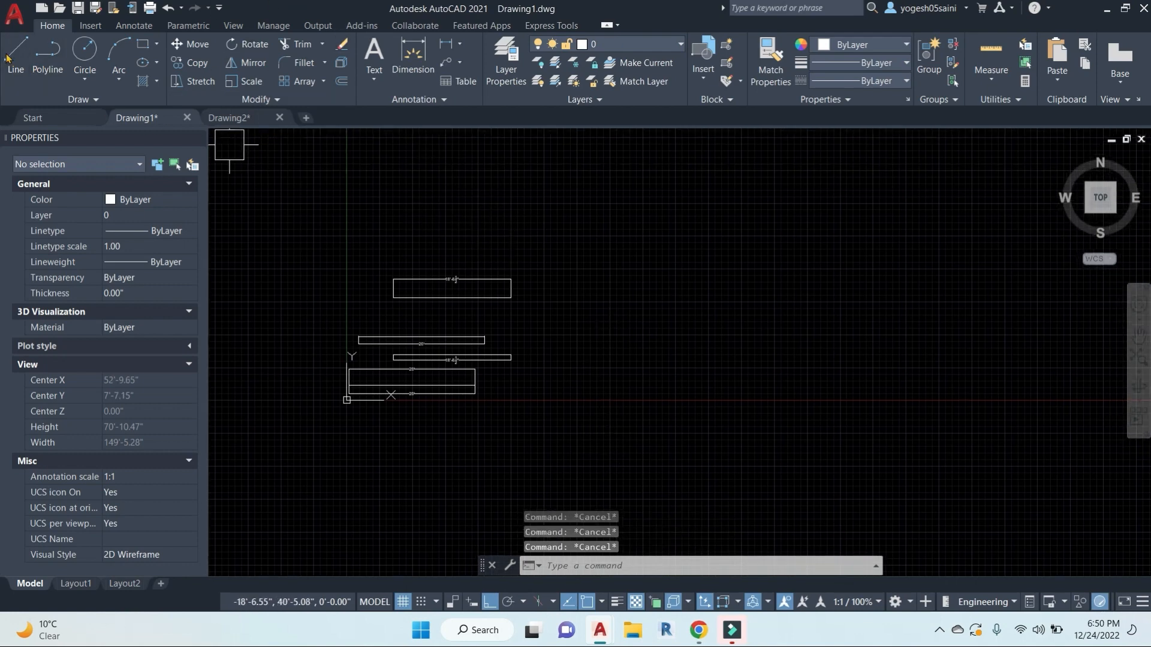
Step: Draw a rectangle 25' wide and 45' high from connected lines, beside the dimensioned lines
type("l")
key("Return")
left_click(562, 201)
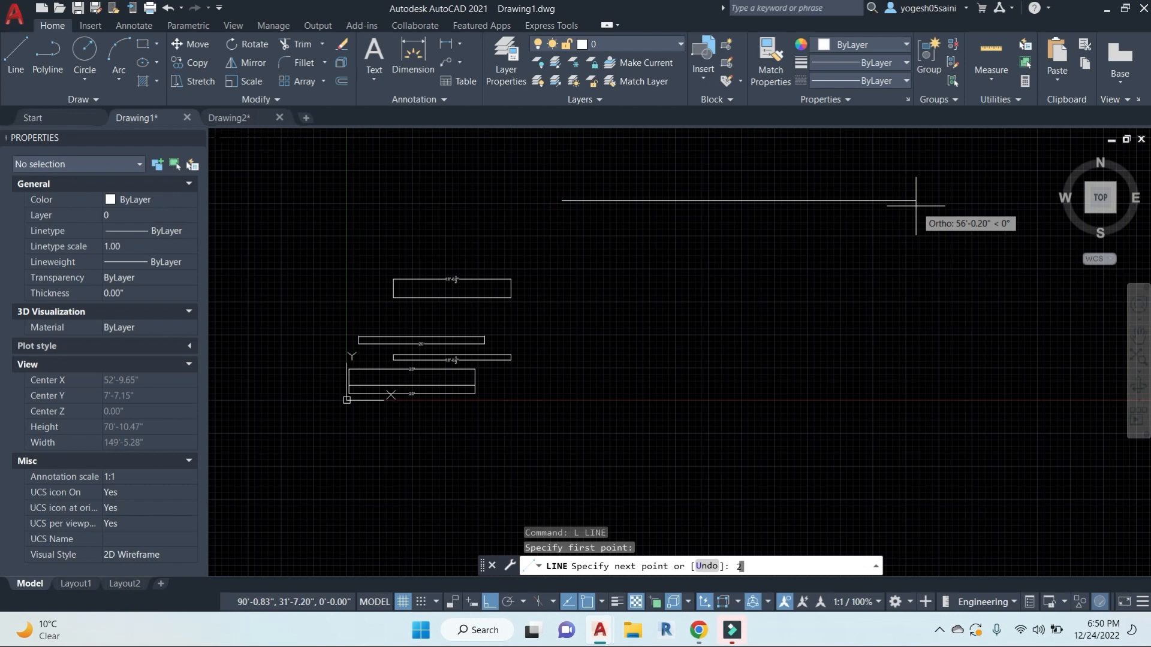
type("25'")
key("Return")
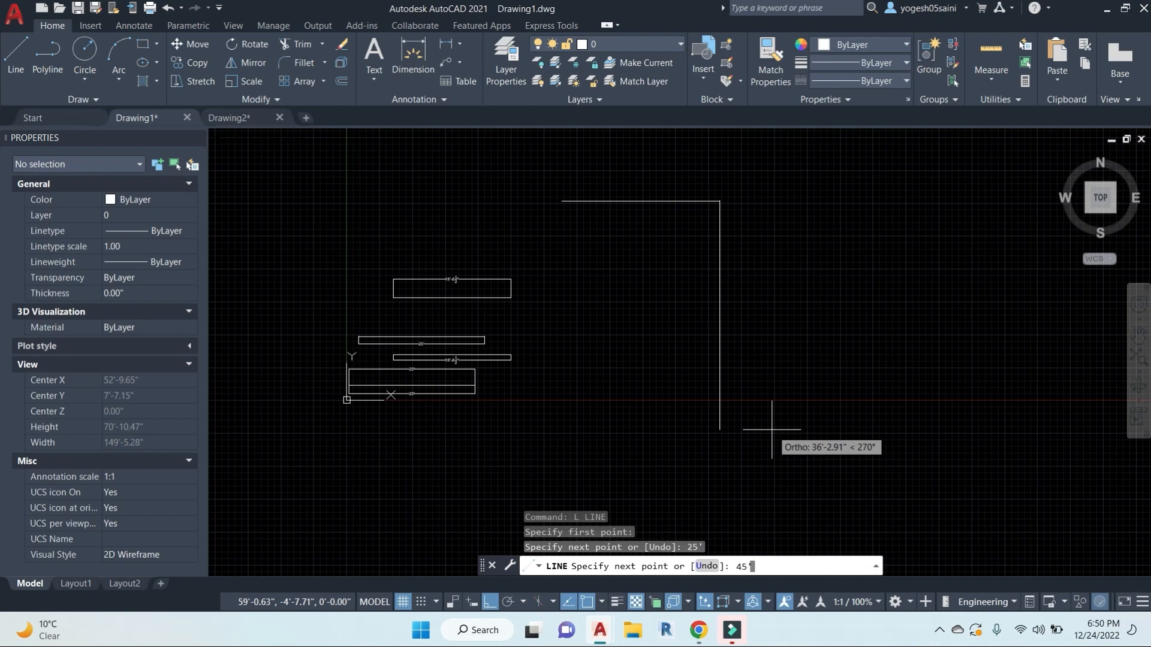
key("Return")
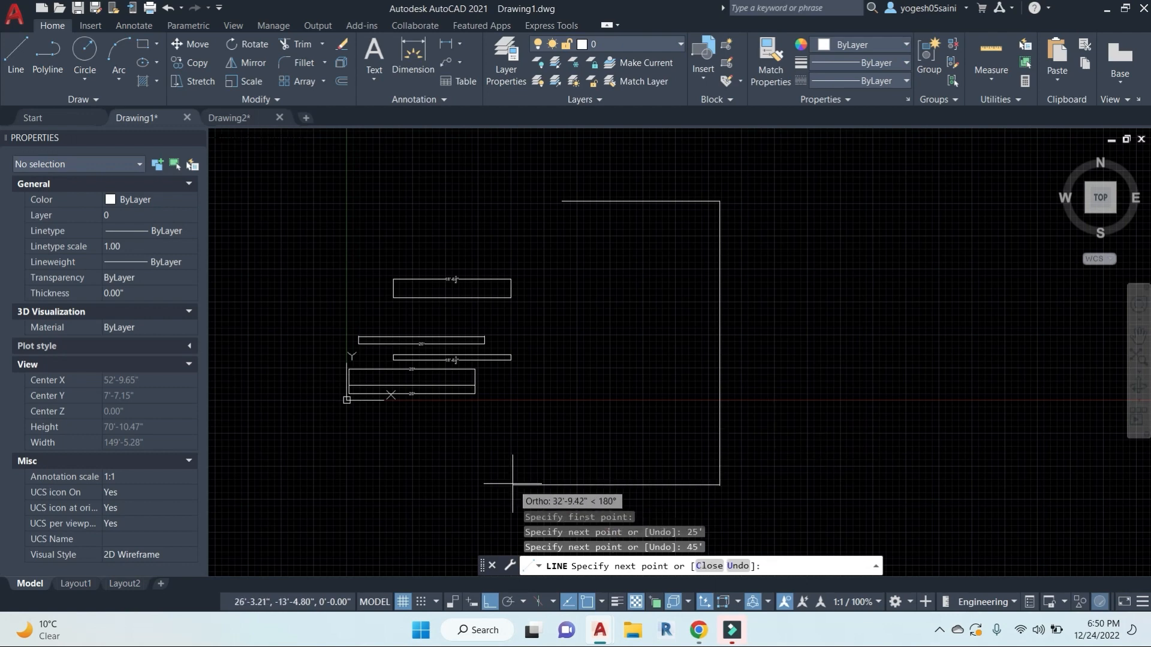
type("25'")
key("Return")
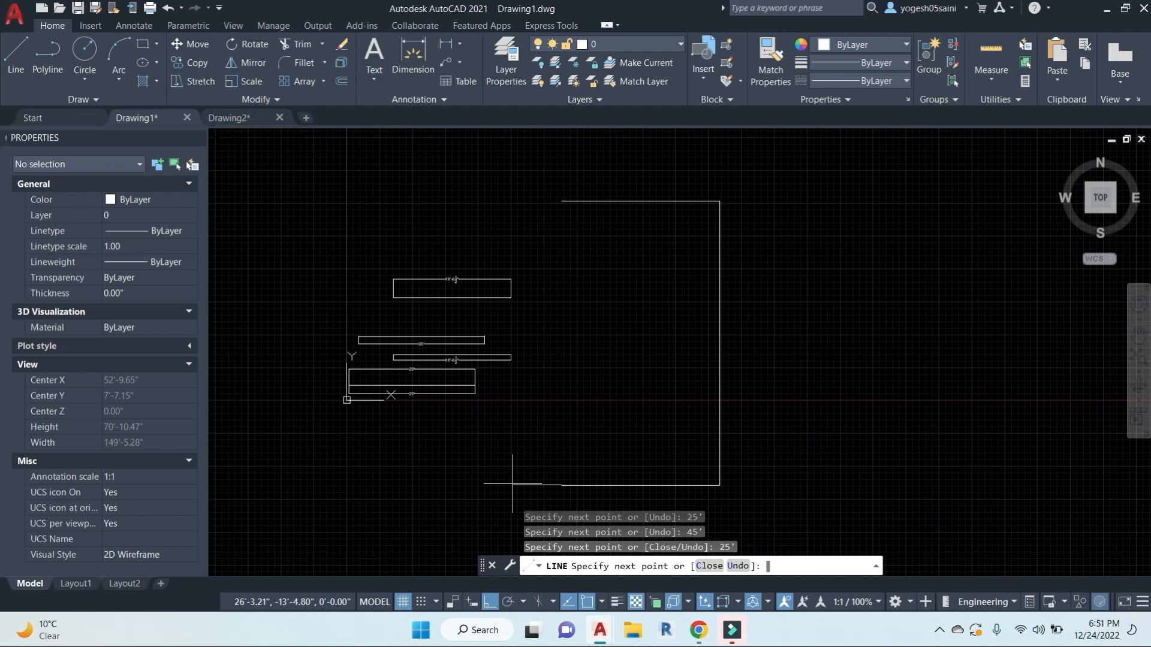
left_click(562, 200)
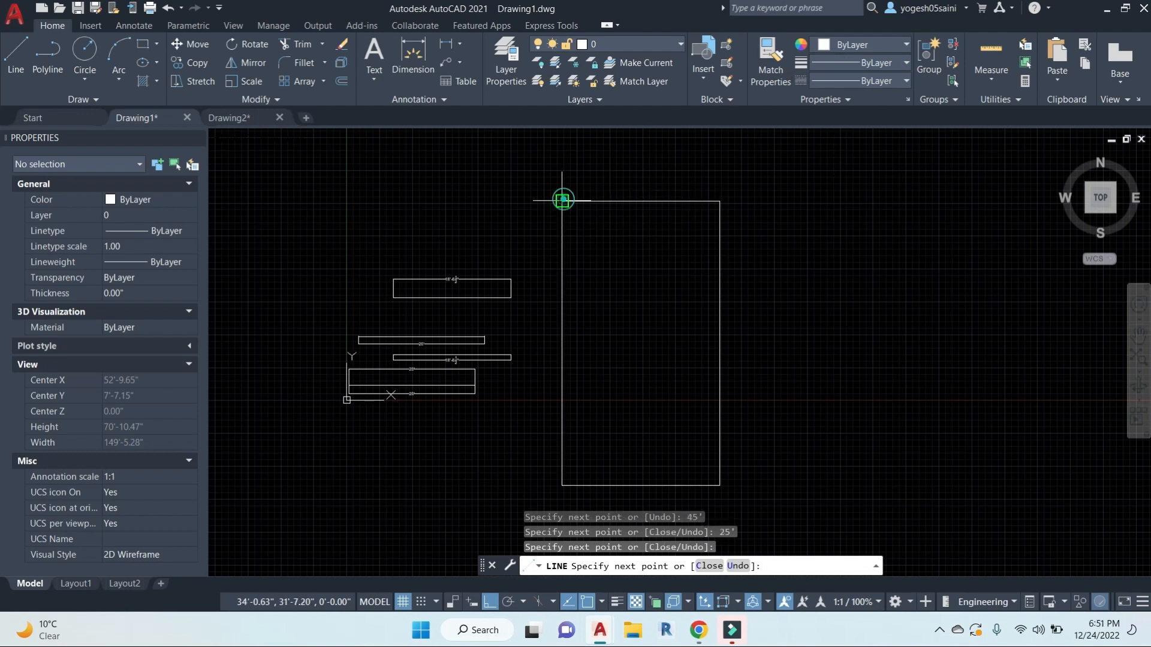
key("Escape")
scroll(523, 301, "down", 3)
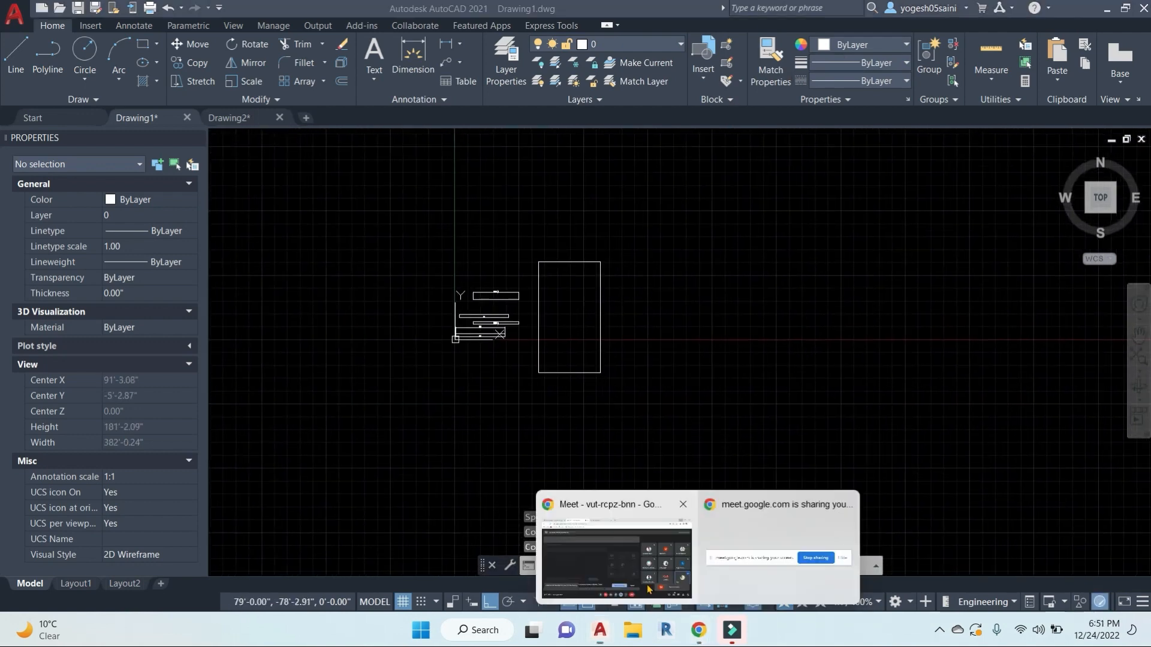
Step: Switch to the Google Meet window, admit the waiting participant and return to AutoCAD
left_click(698, 630)
left_click(735, 162)
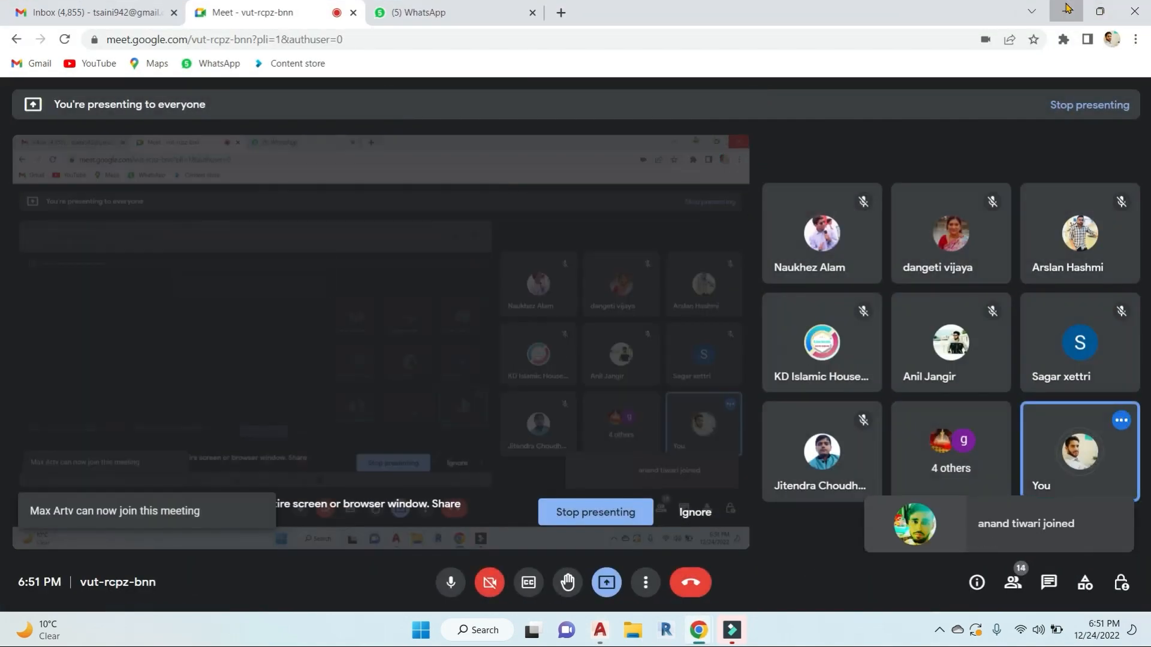
left_click(1066, 11)
Step: Erase all the dimensioned lines near the origin, keeping the 25' by 45' rectangle
middle_click_drag(704, 336, 647, 324)
key("Escape")
key("Escape")
scroll(463, 287, "up", 3)
left_click(455, 232)
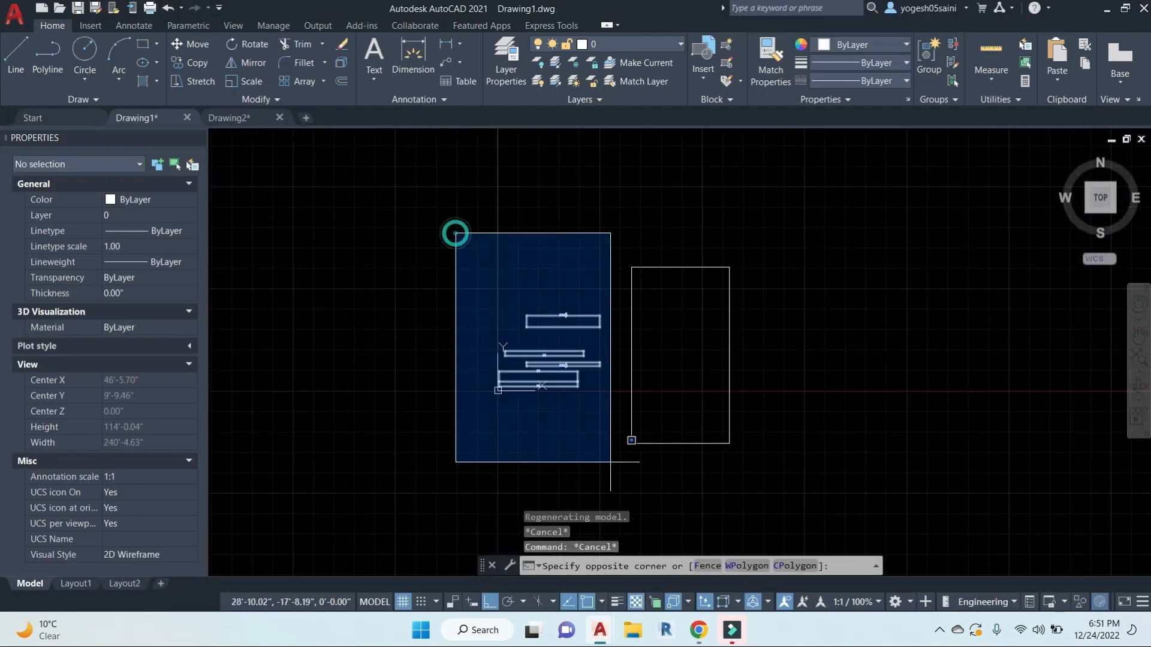
left_click(611, 474)
type("e")
key("Return")
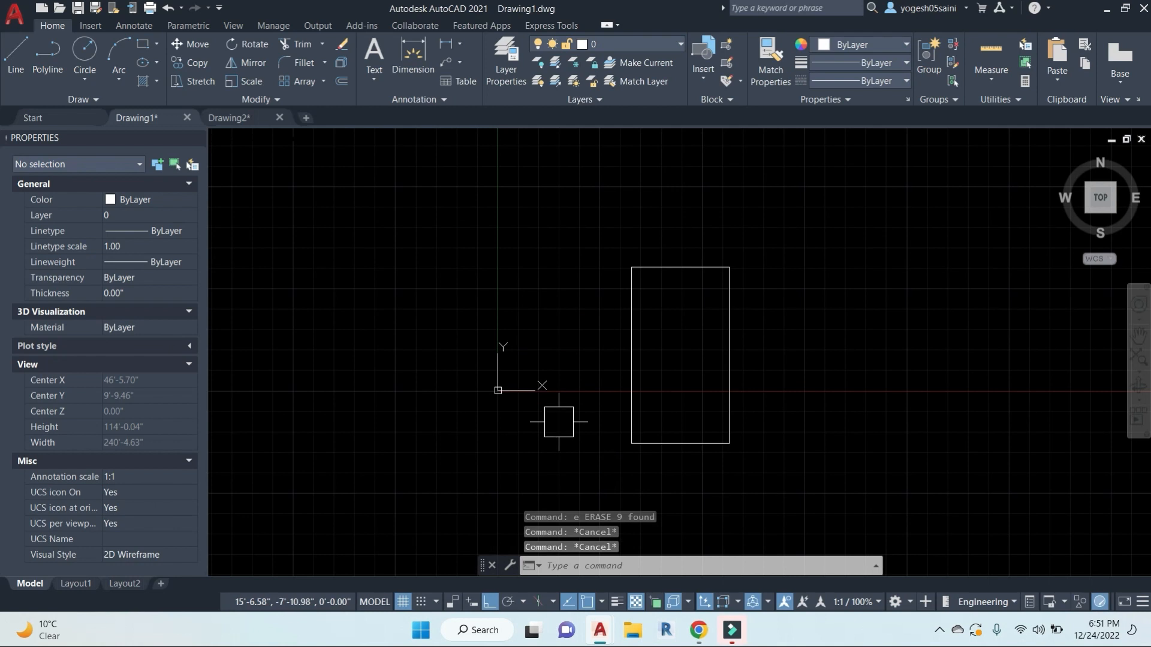
Step: Draw a closed rectangle of lines using absolute coordinates 0,0, 25',0", 25',45' and 0",45'
type("l")
key("Return")
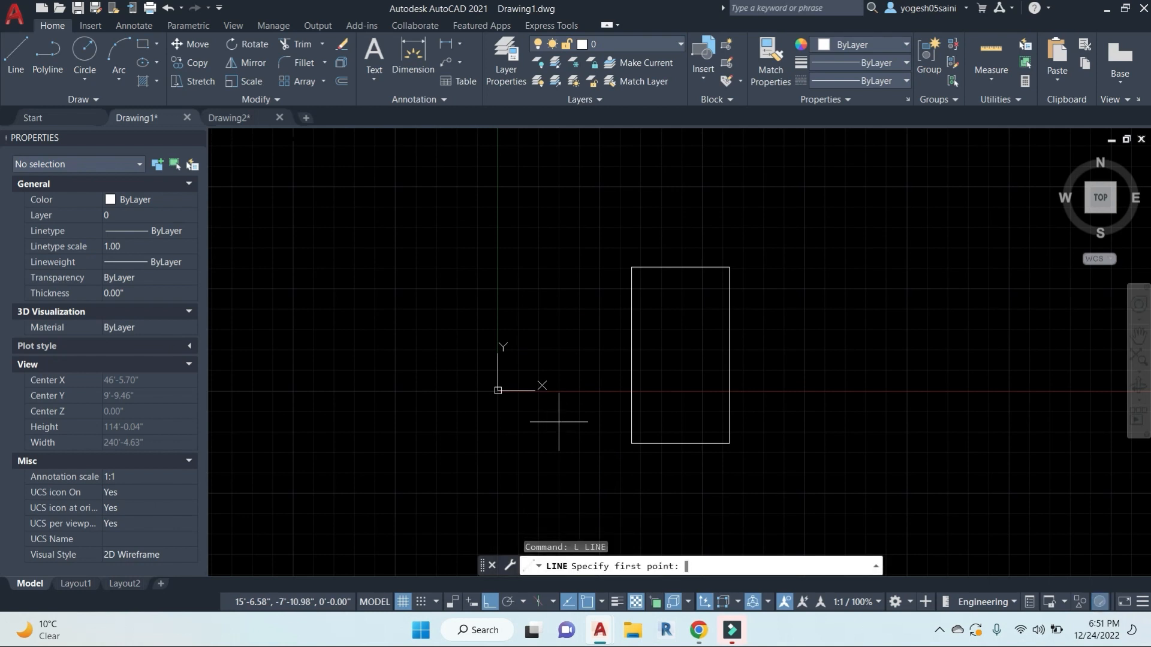
type("0,0")
key("Return")
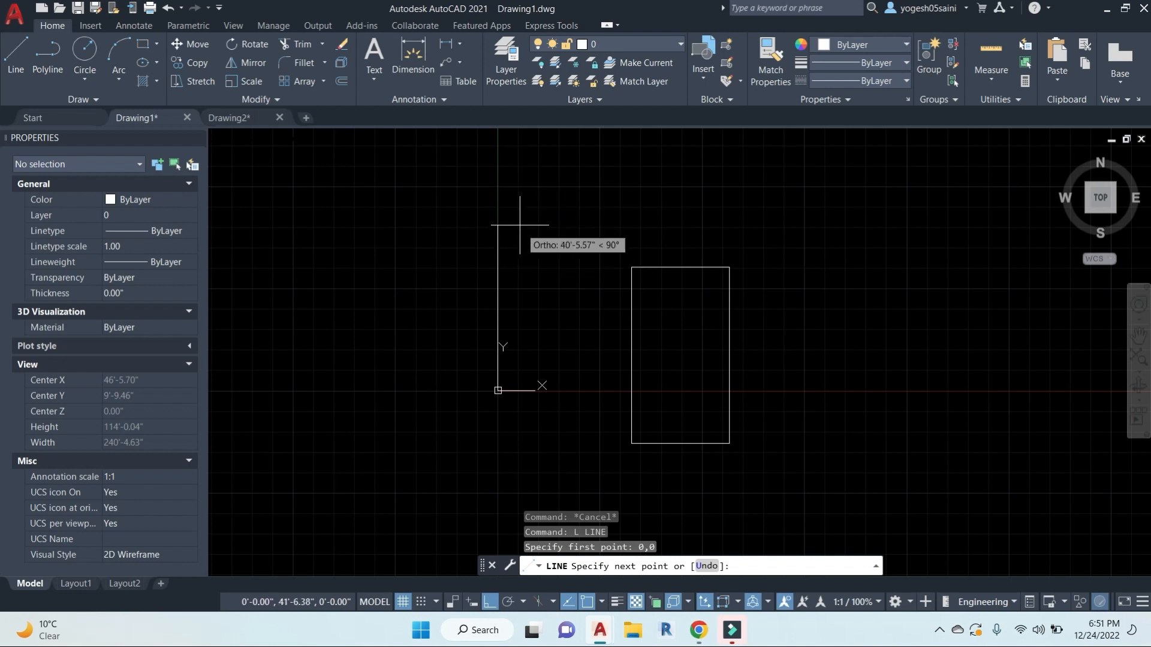
middle_click_drag(520, 225, 509, 258)
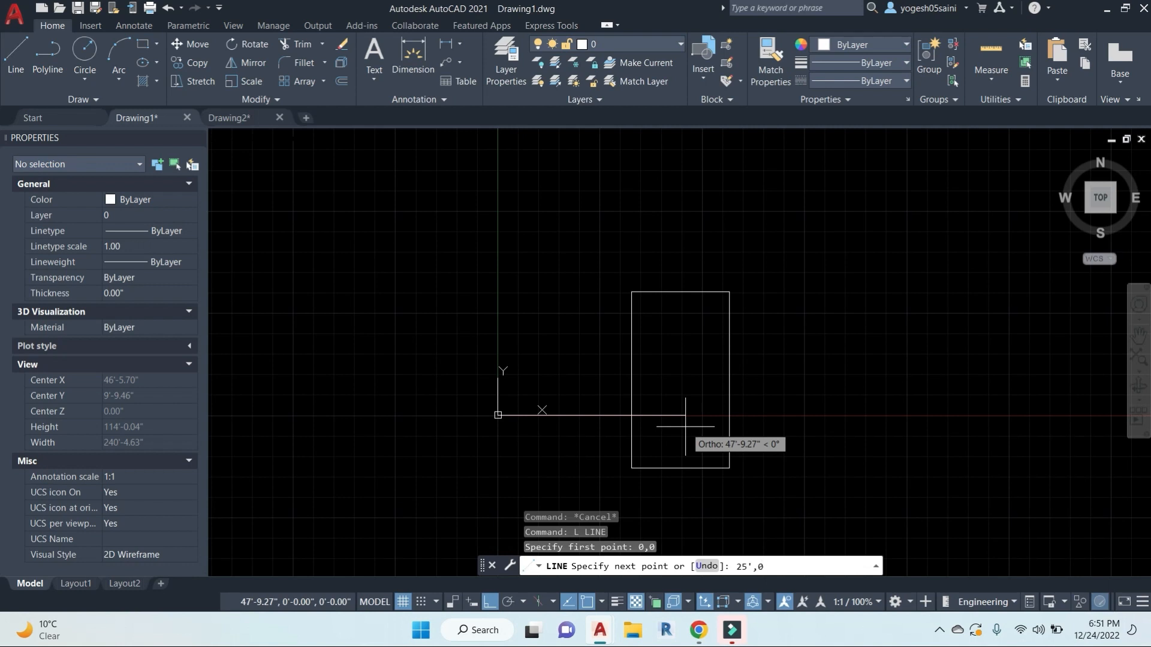
key("Return")
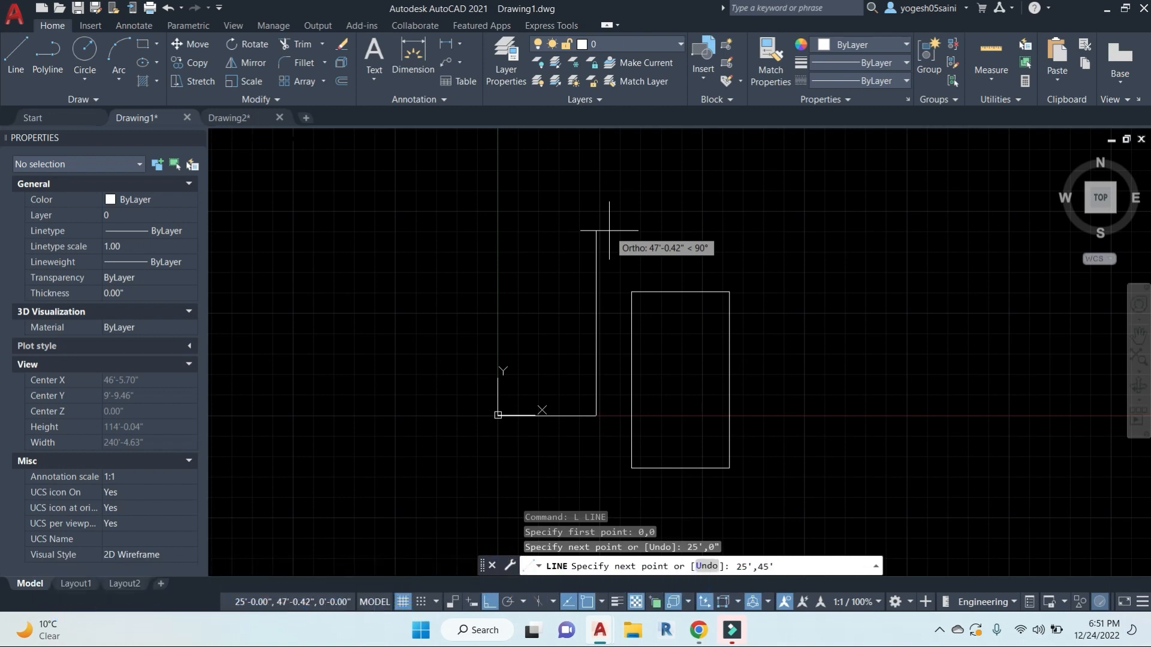
key("Return")
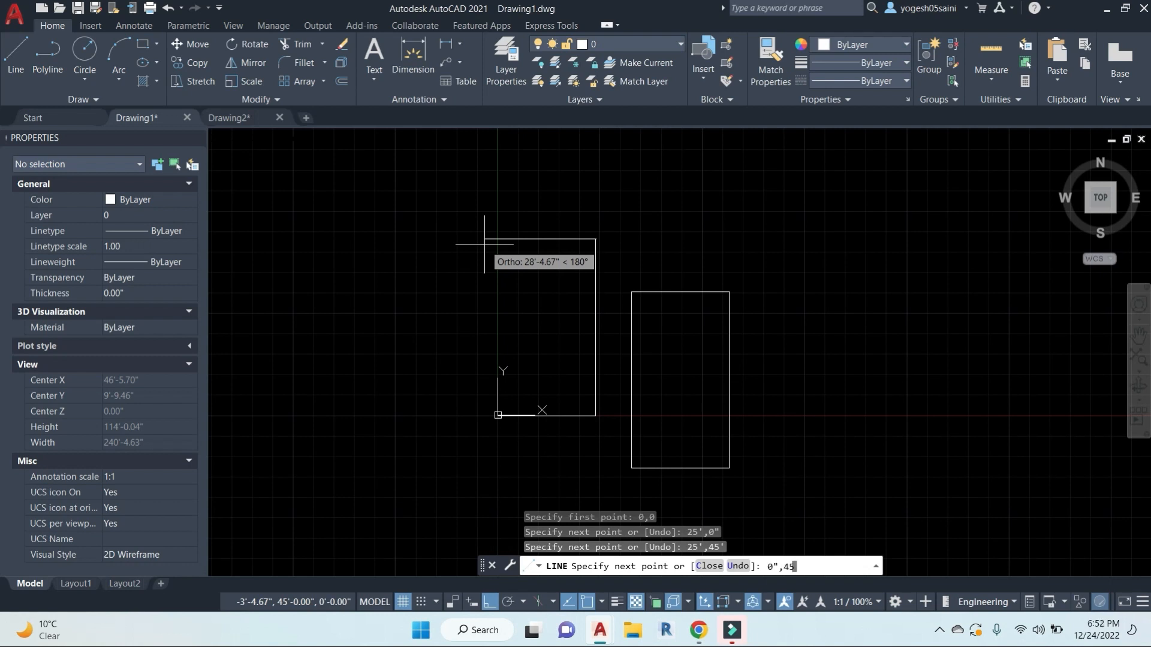
key("Return")
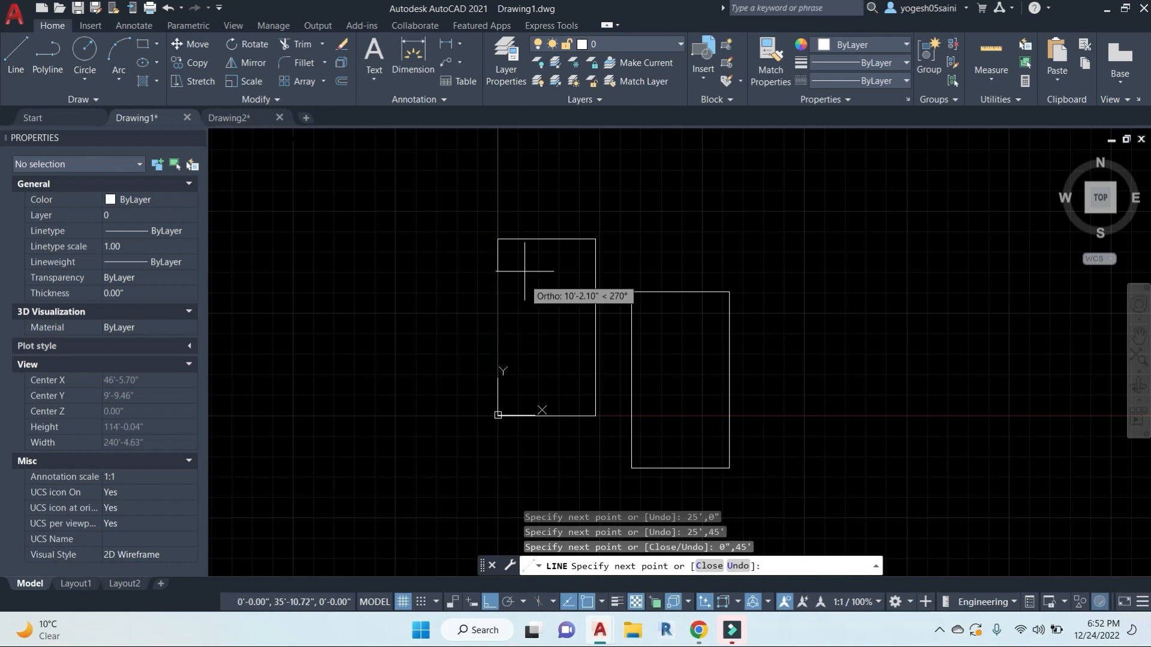
type("c")
key("Return")
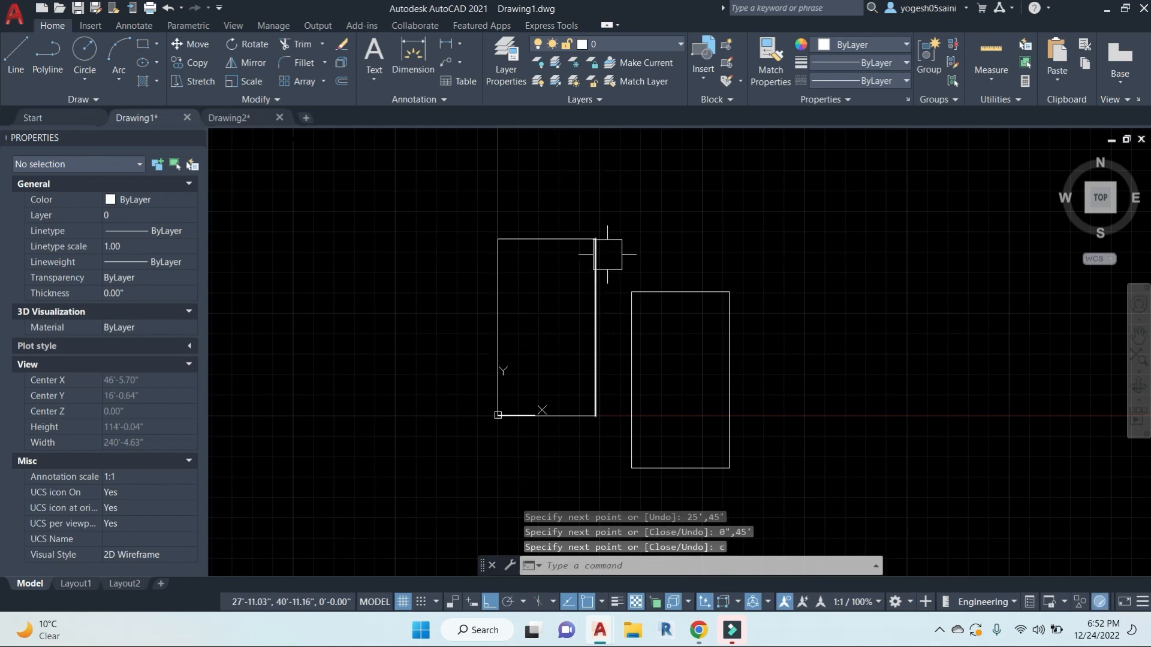
Step: Move the rectangle at the origin horizontally past the other rectangle, so that it stands on the far side of it
middle_click_drag(607, 257, 552, 260)
key("Escape")
key("Escape")
key("Escape")
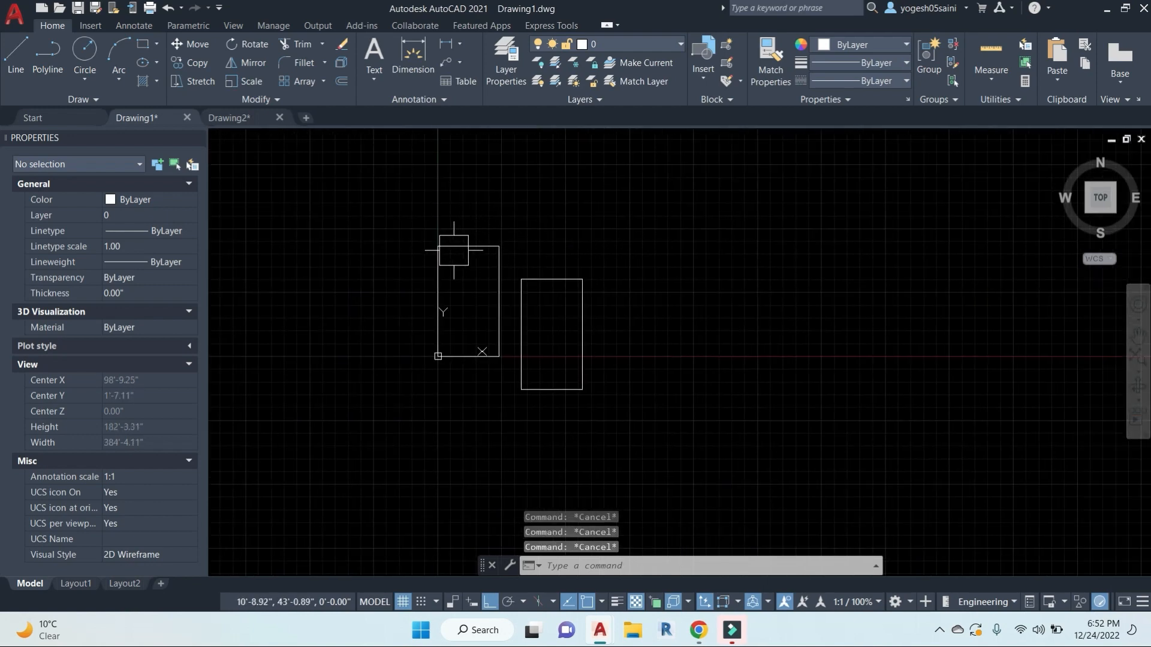
left_click(411, 211)
left_click(579, 493)
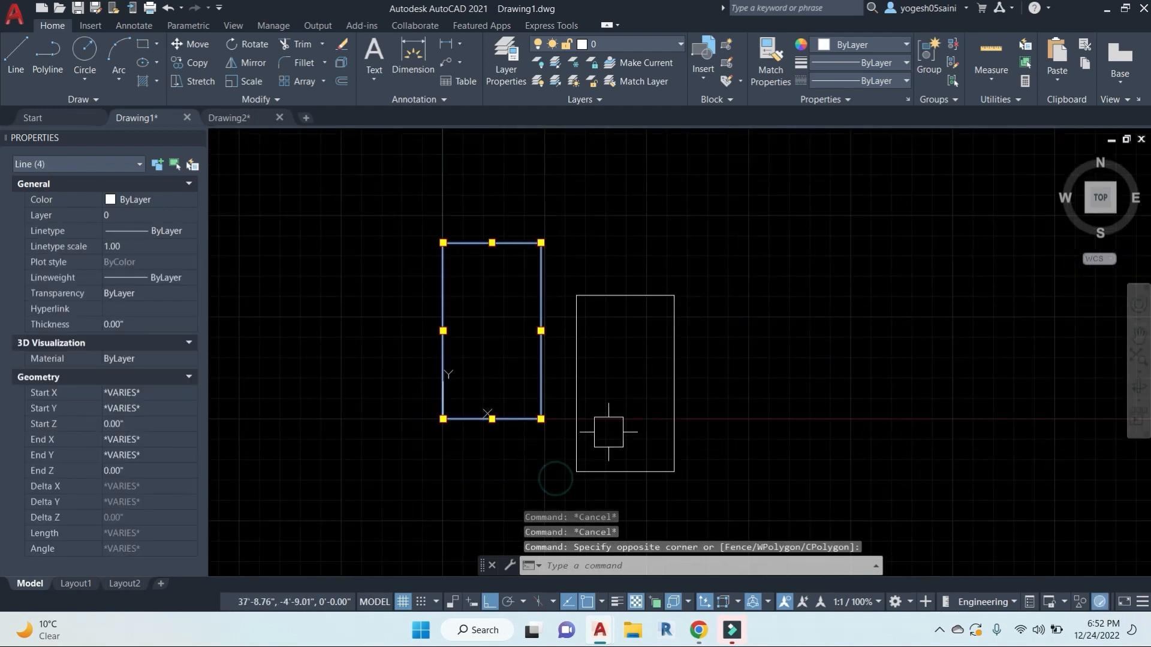
type("m")
key("Return")
scroll(756, 390, "down", 1)
middle_click_drag(732, 380, 470, 368)
left_click(556, 379)
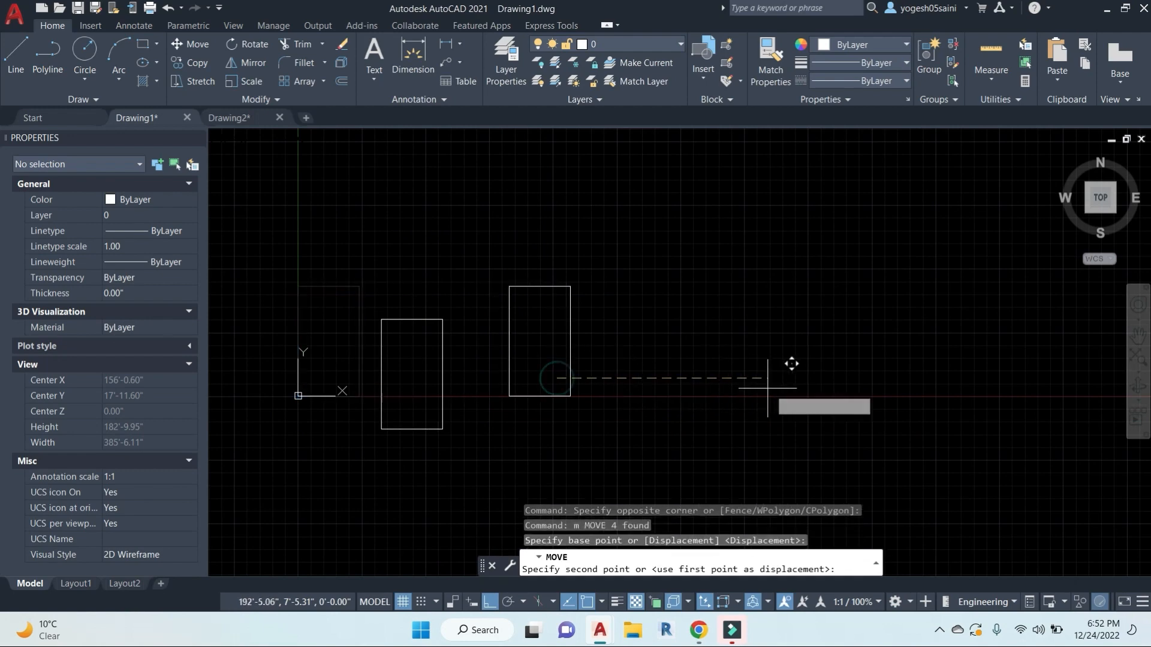
left_click(786, 389)
key("Escape")
key("Escape")
key("Escape")
Step: Add linear dimensions to the left and top sides of the moved rectangle
type("d")
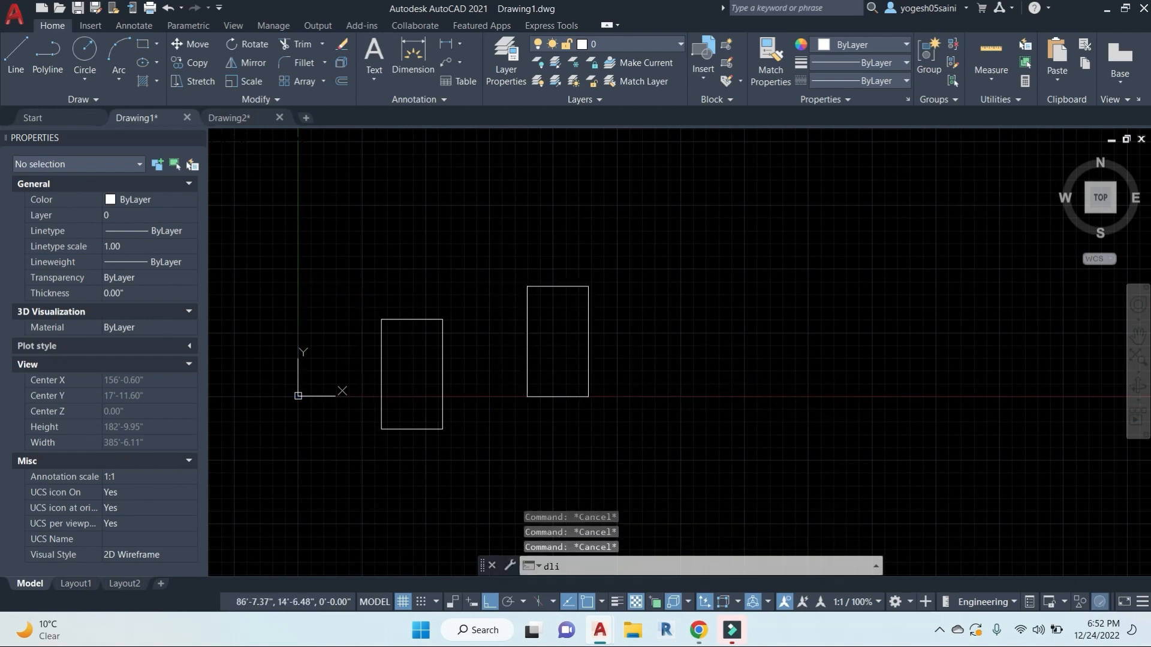
type("li")
key("Return")
key("Return")
left_click(527, 324)
left_click(506, 331)
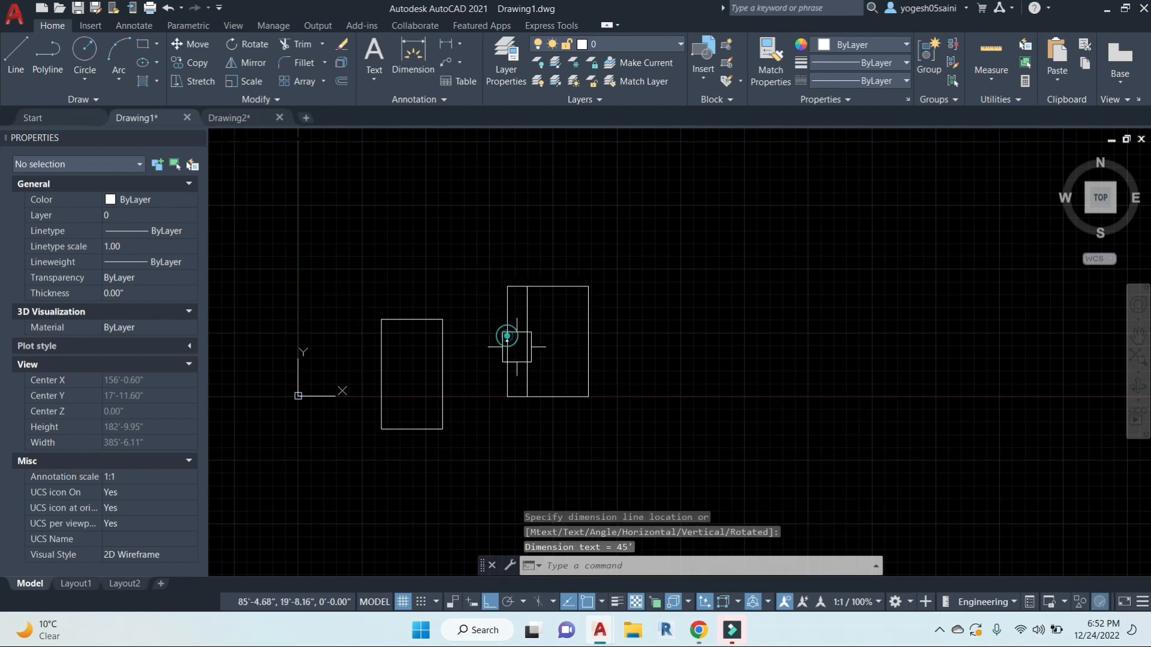
key("Return")
key("Return")
left_click(563, 287)
left_click(562, 263)
Step: Add linear dimensions to the right and bottom sides of the moved rectangle
key("Return")
key("Return")
left_click(587, 326)
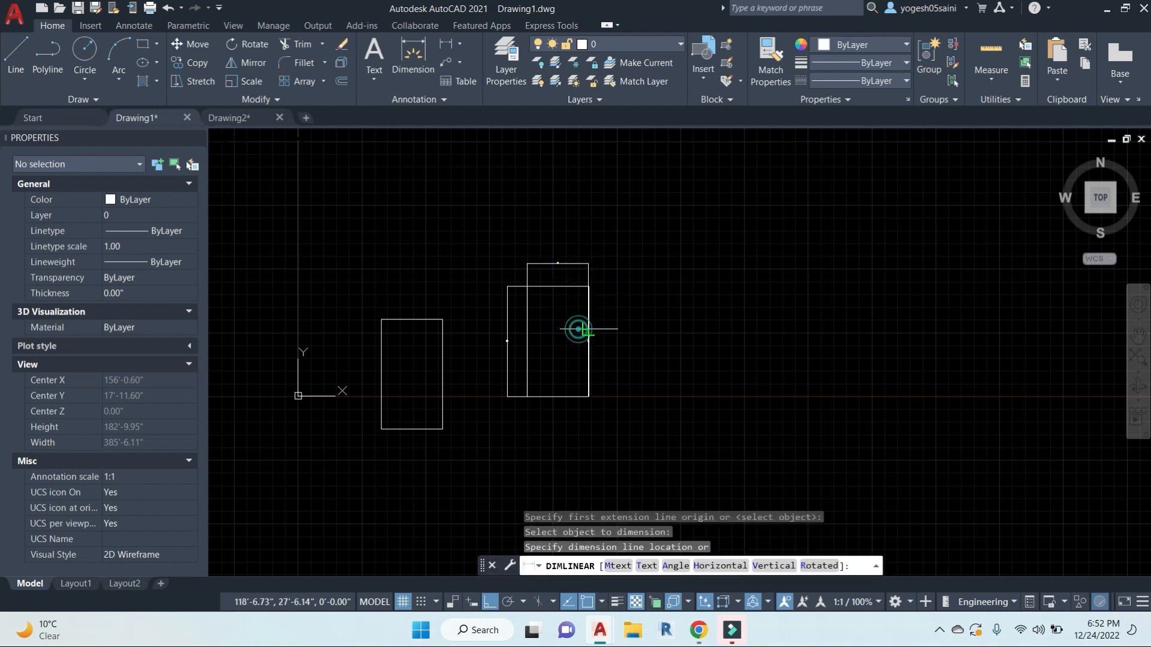
left_click(609, 331)
key("Return")
key("Return")
left_click(551, 397)
left_click(557, 424)
Step: Add linear dimensions to the right and top sides of the rectangle nearer the origin
key("Return")
key("Return")
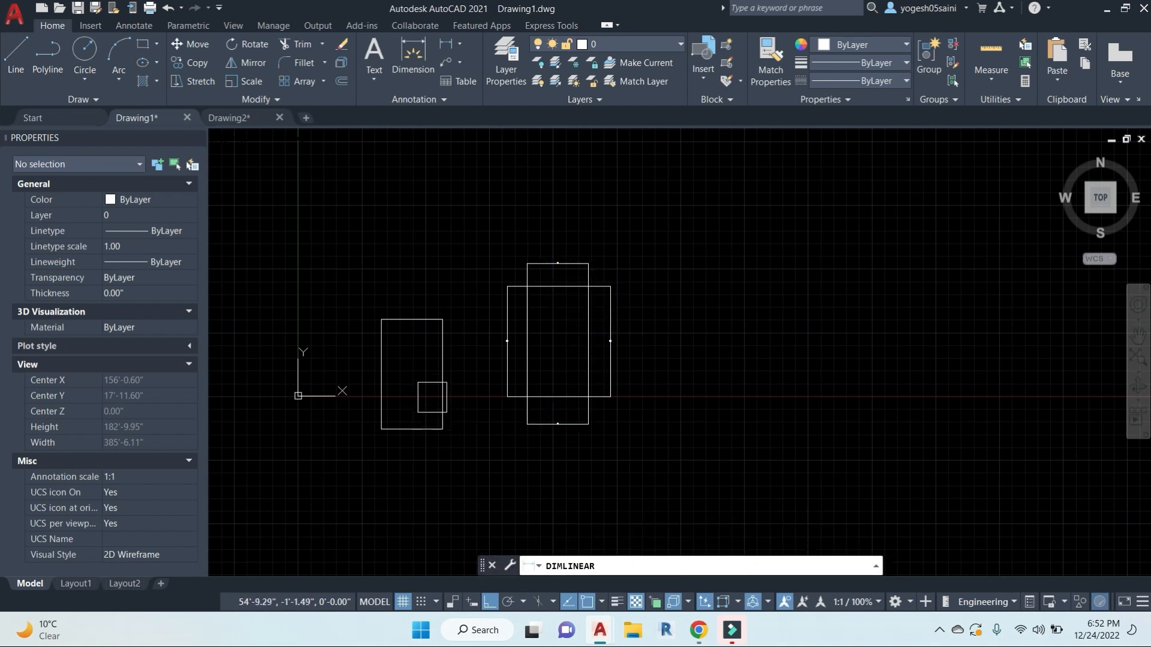
left_click(443, 381)
left_click(468, 382)
key("Return")
key("Return")
left_click(411, 320)
left_click(412, 291)
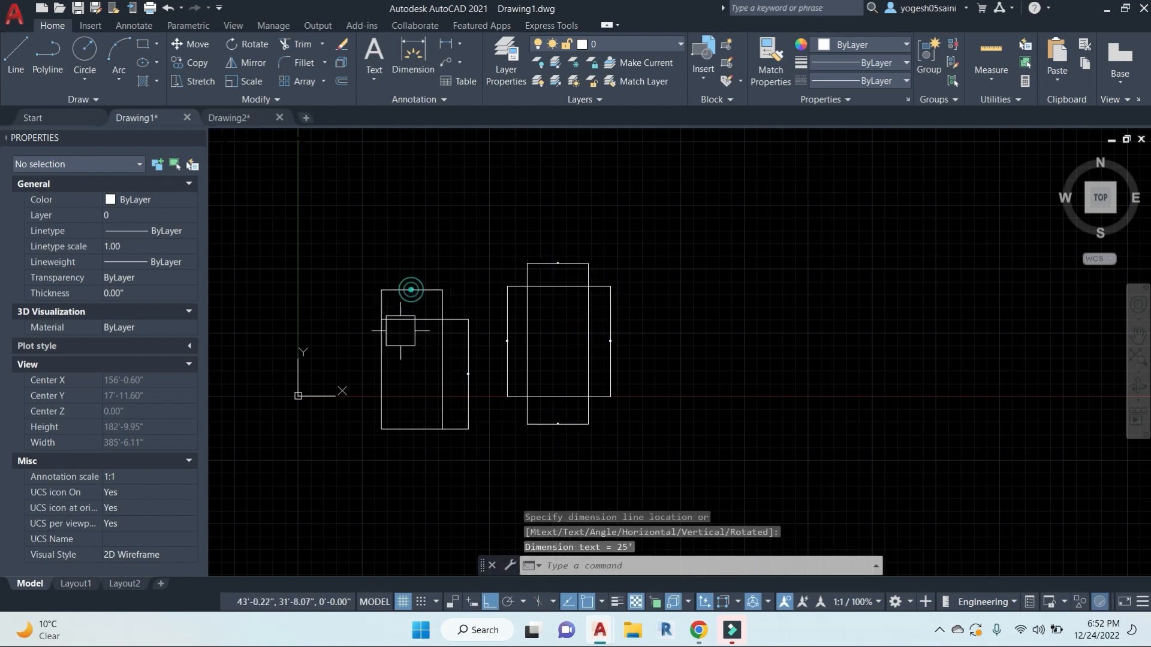
Step: Add linear dimensions to the left and bottom sides of the rectangle nearer the origin
key("Return")
key("Return")
left_click(381, 359)
left_click(359, 362)
key("Return")
key("Return")
left_click(408, 429)
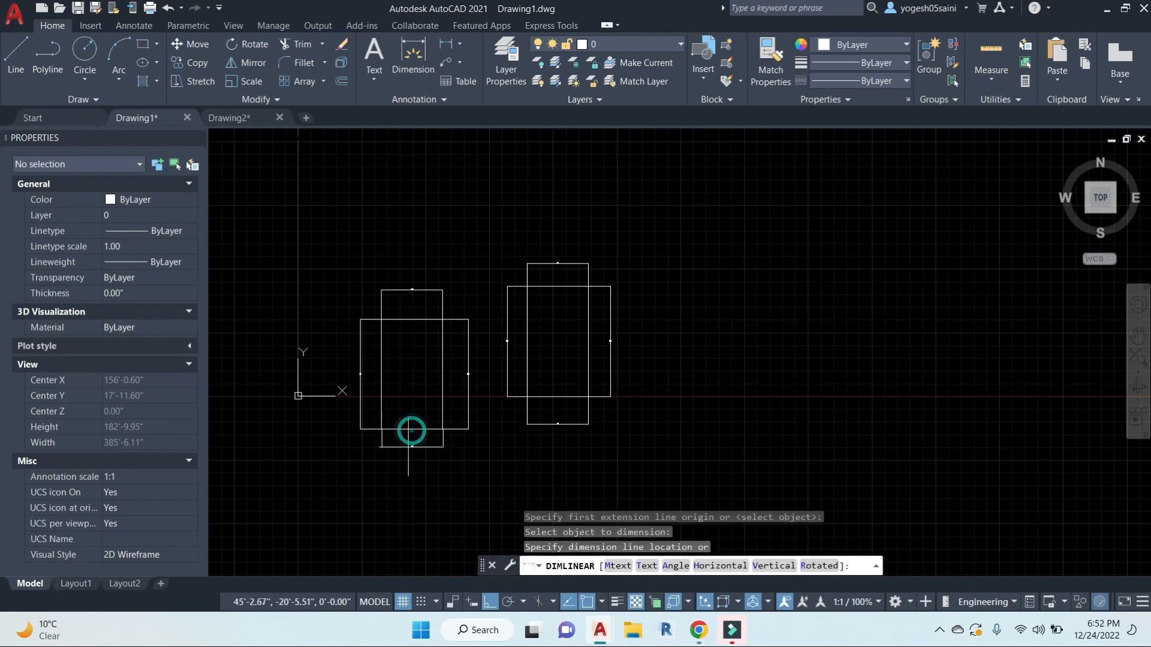
left_click(404, 450)
key("Escape")
key("Escape")
Step: Examine the dimension texts on the sides of both rectangles
middle_click_drag(412, 372, 494, 348)
scroll(485, 336, "up", 2)
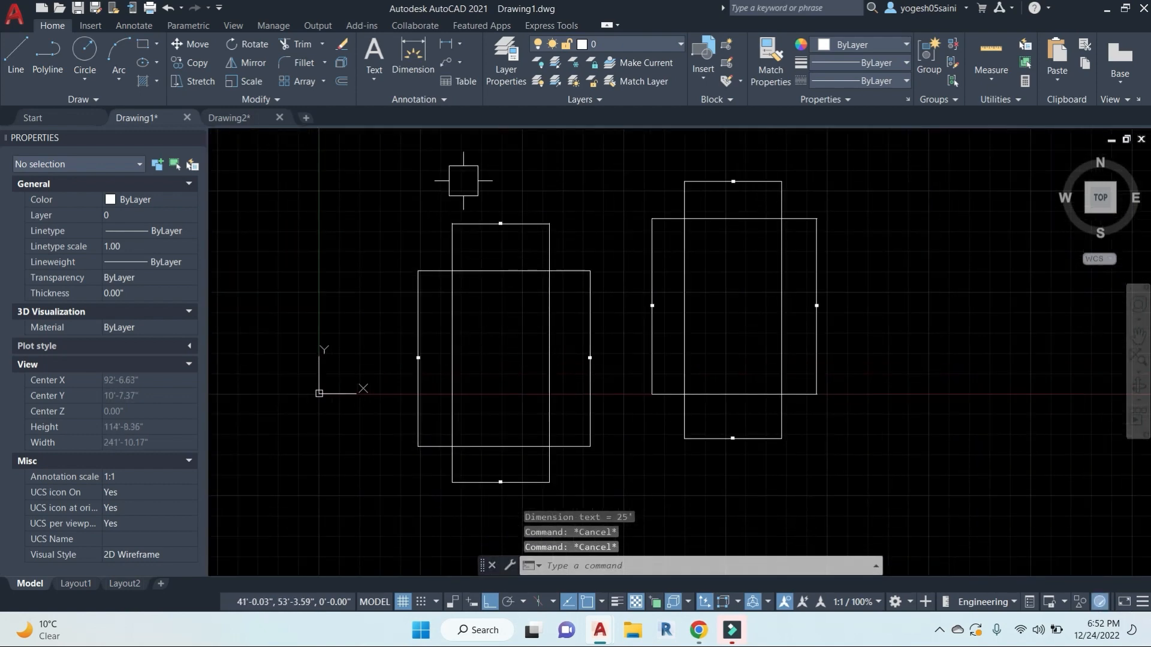
scroll(507, 244, "up", 3)
scroll(507, 244, "down", 1)
middle_click_drag(364, 362, 514, 147)
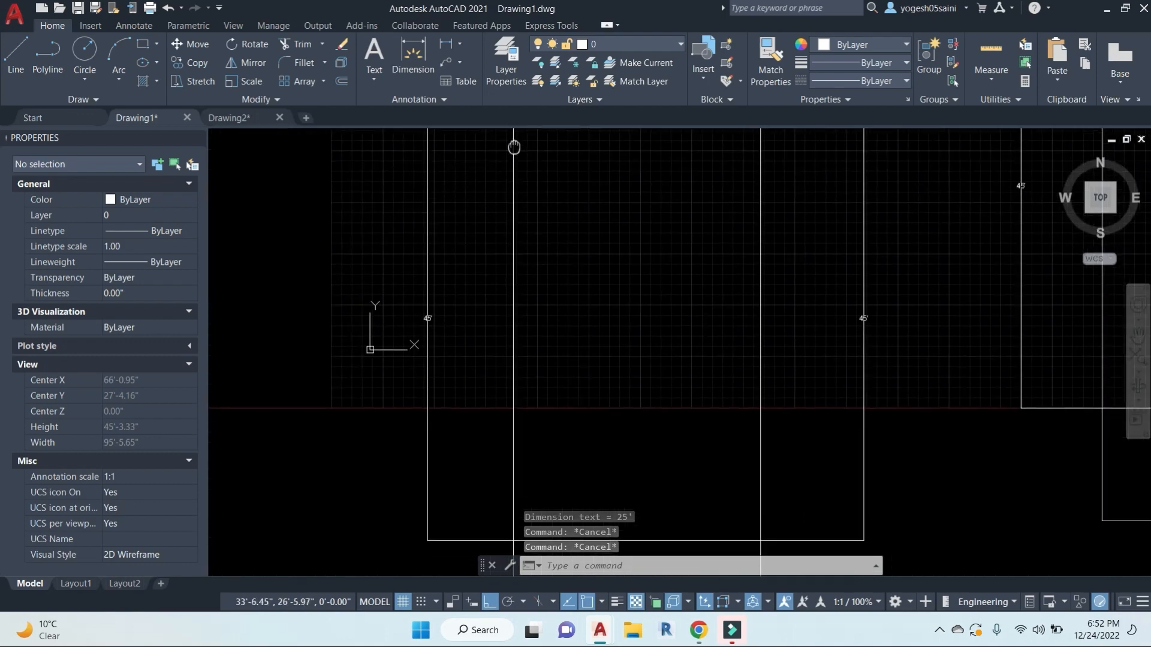
scroll(428, 319, "up", 3)
scroll(437, 367, "down", 5)
scroll(444, 329, "up", 2)
scroll(499, 209, "up", 3)
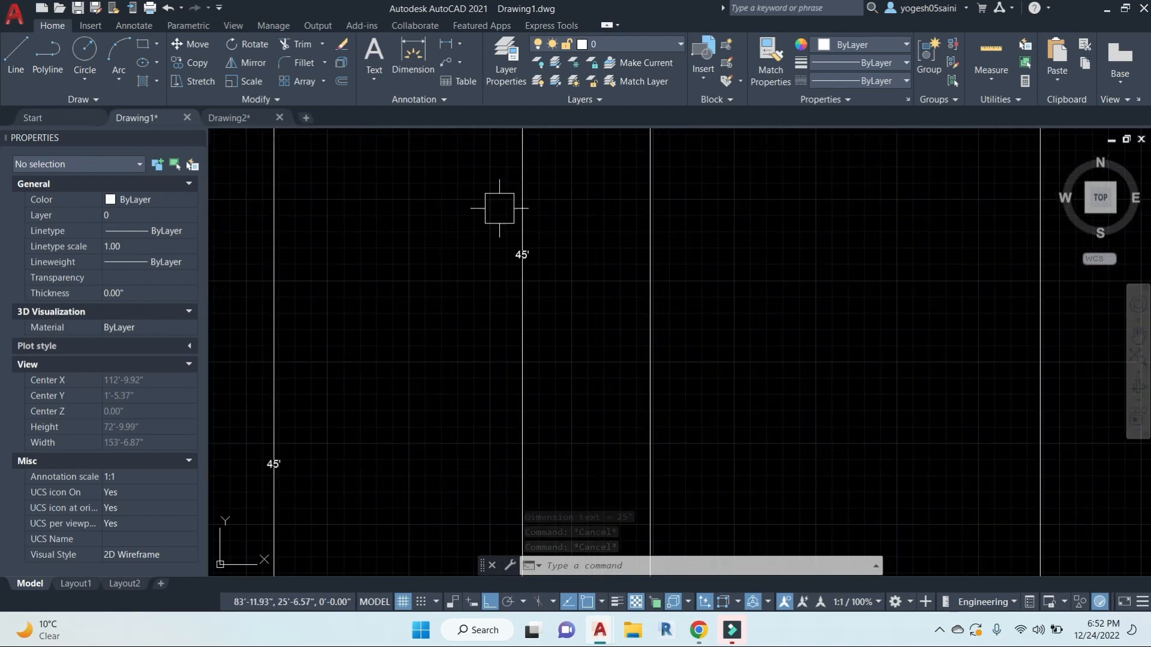
scroll(599, 300, "down", 4)
scroll(493, 426, "up", 2)
scroll(523, 386, "down", 3)
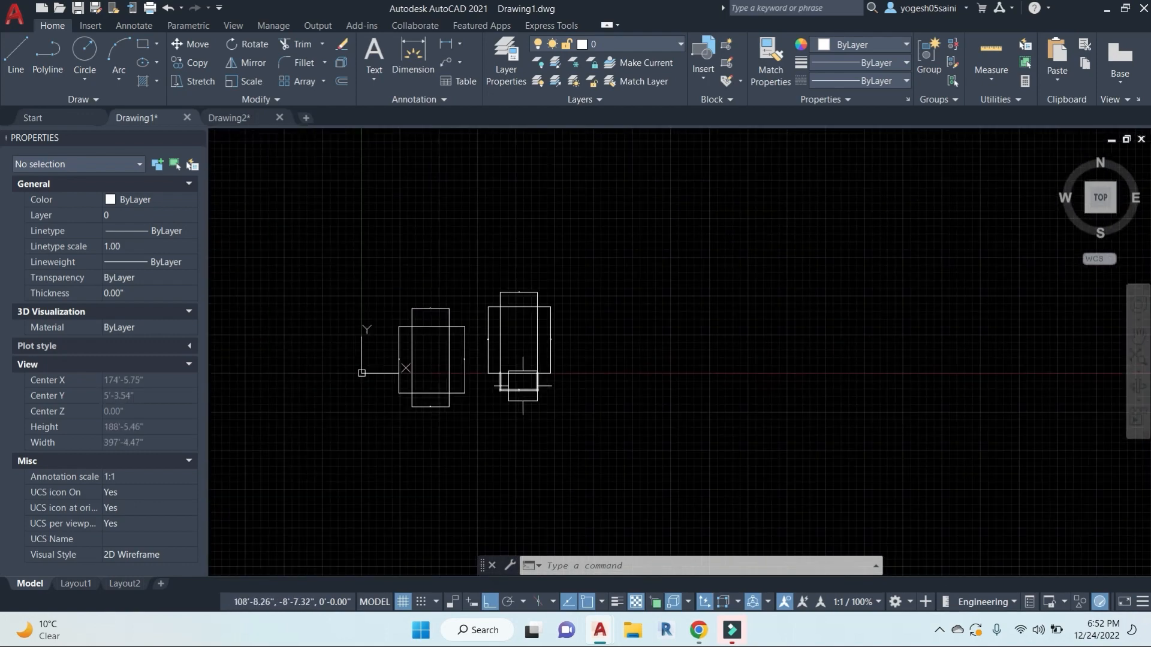
Step: Erase the rectangle farther from the origin together with its four dimensions
middle_click_drag(523, 386, 568, 427)
left_click(662, 469)
left_click(491, 254)
type("e")
key("Return")
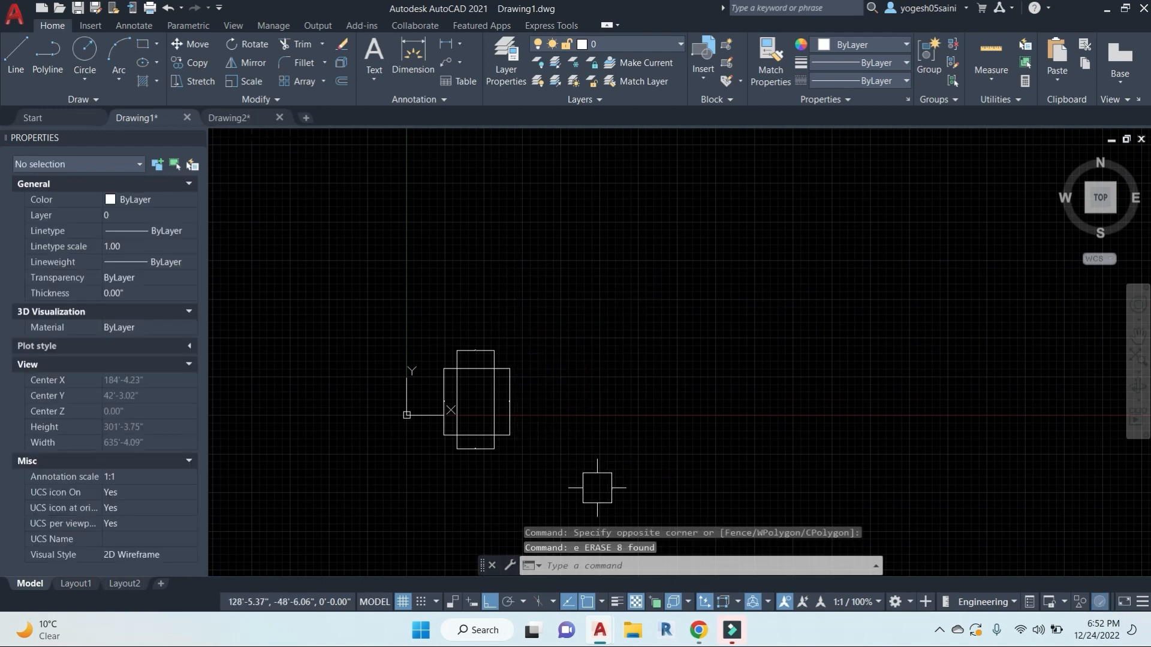
Step: Erase the right and top dimensions of the remaining rectangle
left_click(562, 403)
left_click(510, 336)
type("e")
key("Return")
left_click(528, 356)
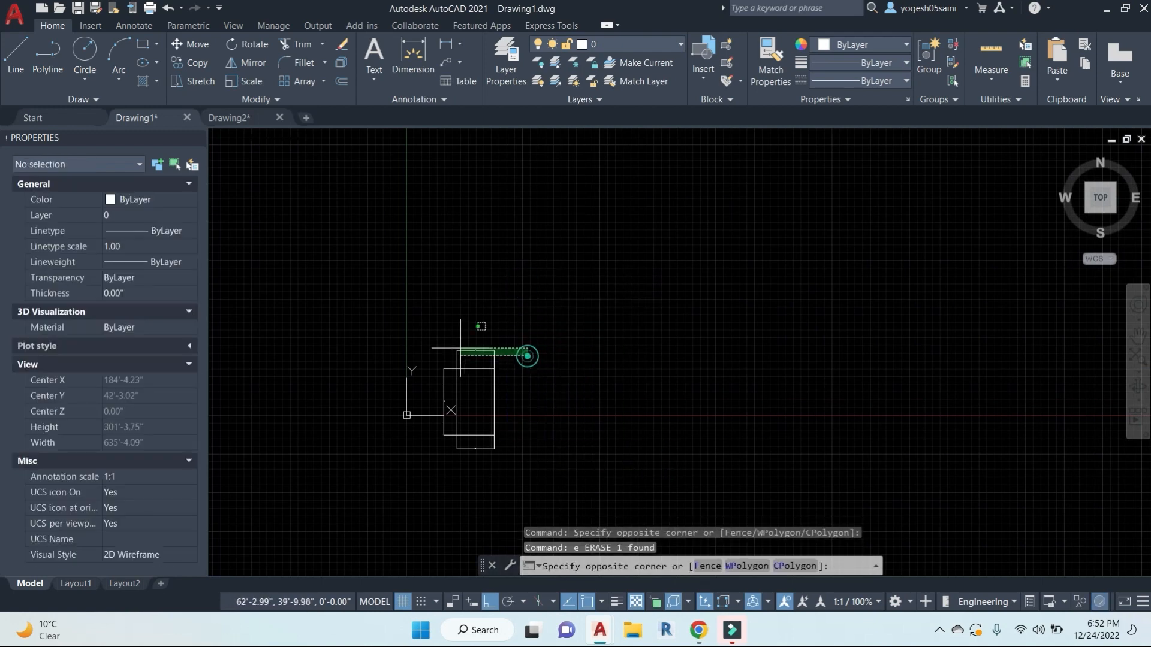
left_click(416, 328)
key("Escape")
Step: Erase the left and bottom dimensions of the remaining rectangle, keeping its outline
left_click(442, 480)
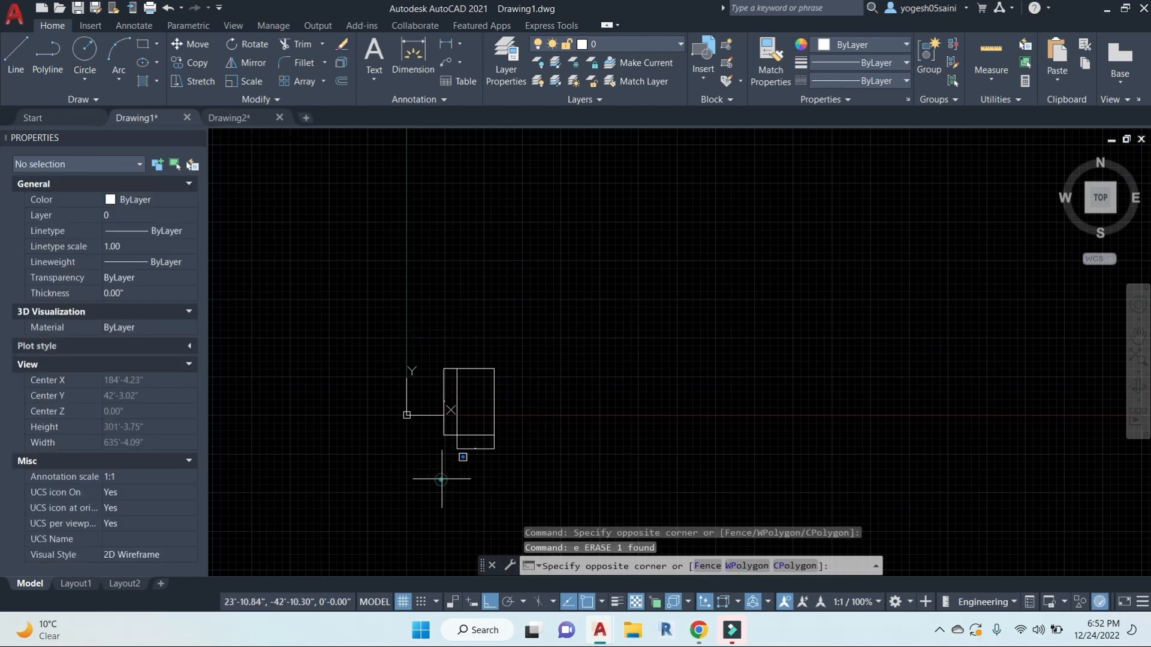
left_click(419, 325)
key("Escape")
scroll(439, 374, "up", 2)
left_click(437, 388)
type("e")
key("Return")
scroll(490, 398, "down", 2)
middle_click_drag(524, 419, 526, 329)
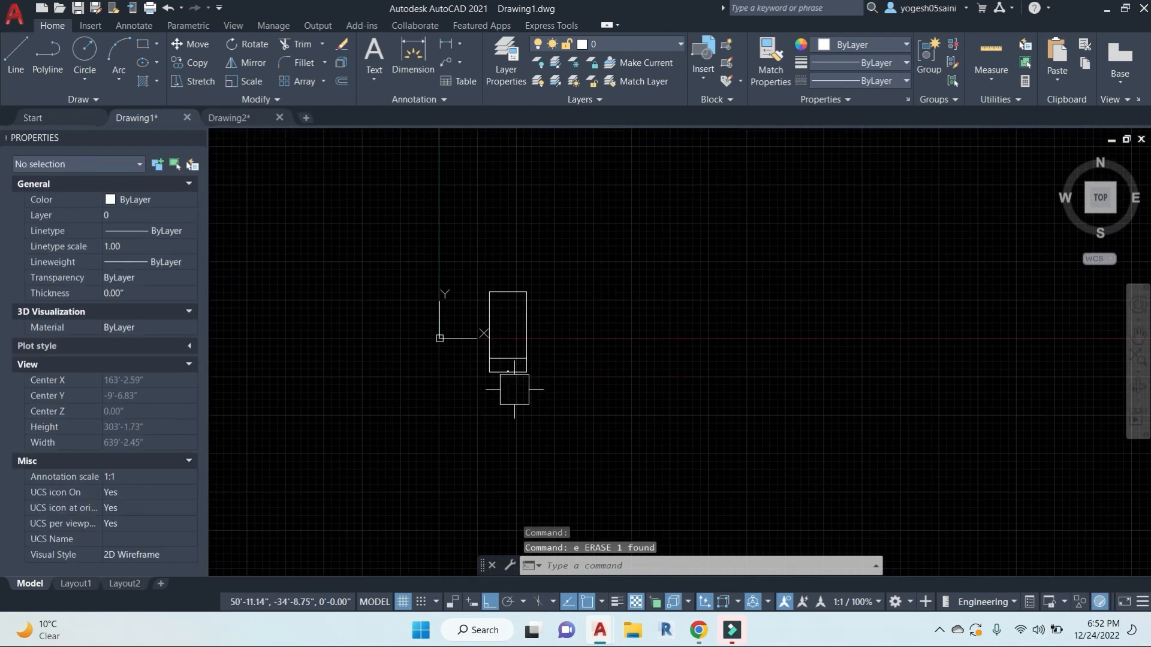
left_click(514, 389)
key("Escape")
key("Escape")
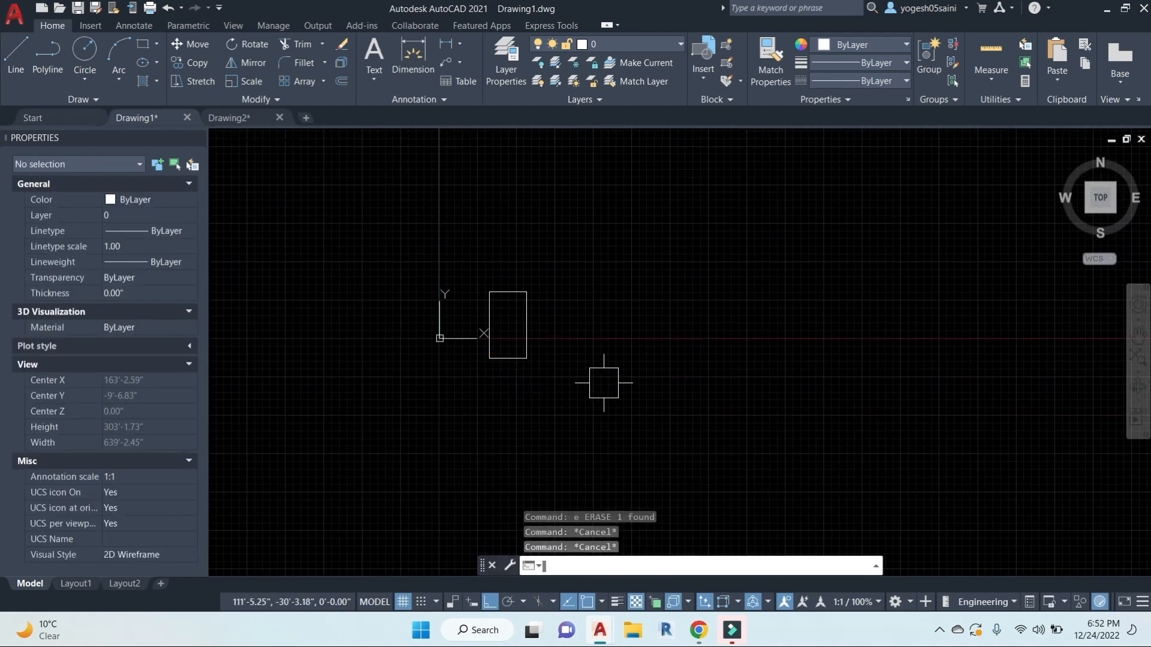
Step: Set the drawing's length units to Decimal with a precision of 0.0
key("Return")
left_click(547, 216)
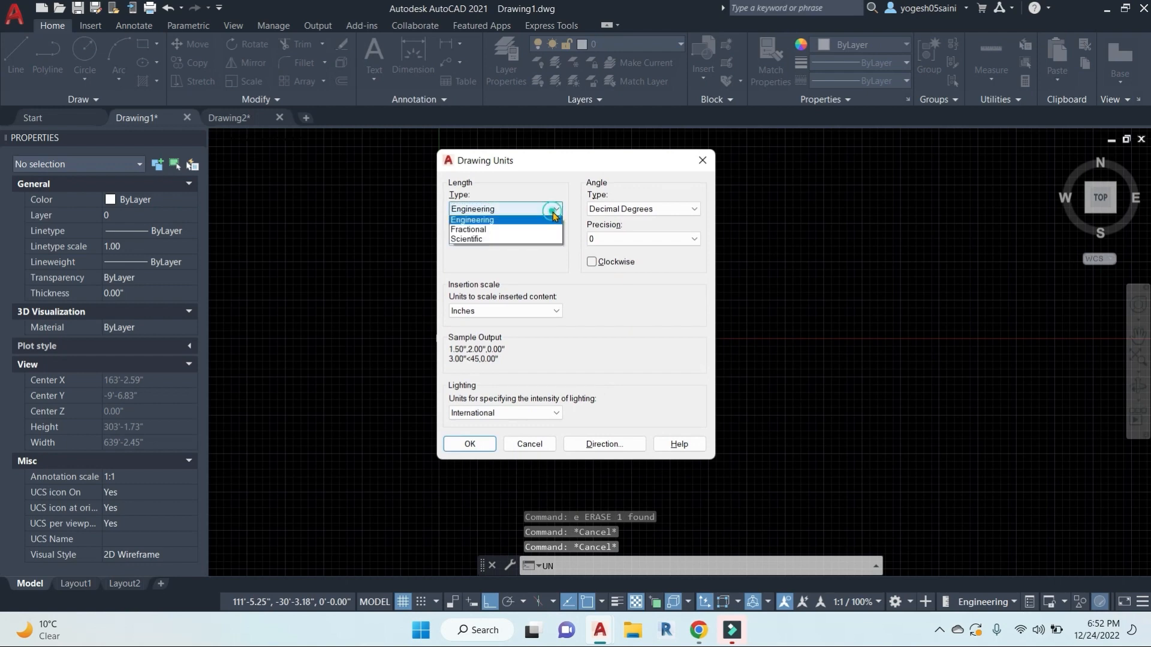
left_click(472, 234)
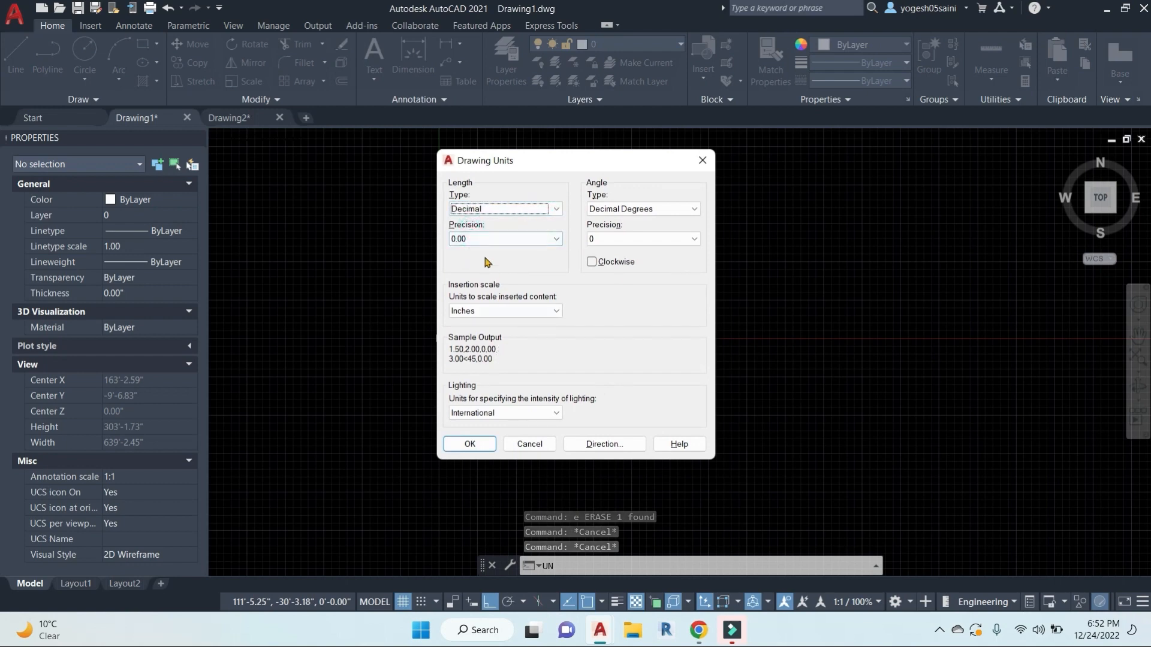
left_click(483, 239)
left_click(471, 262)
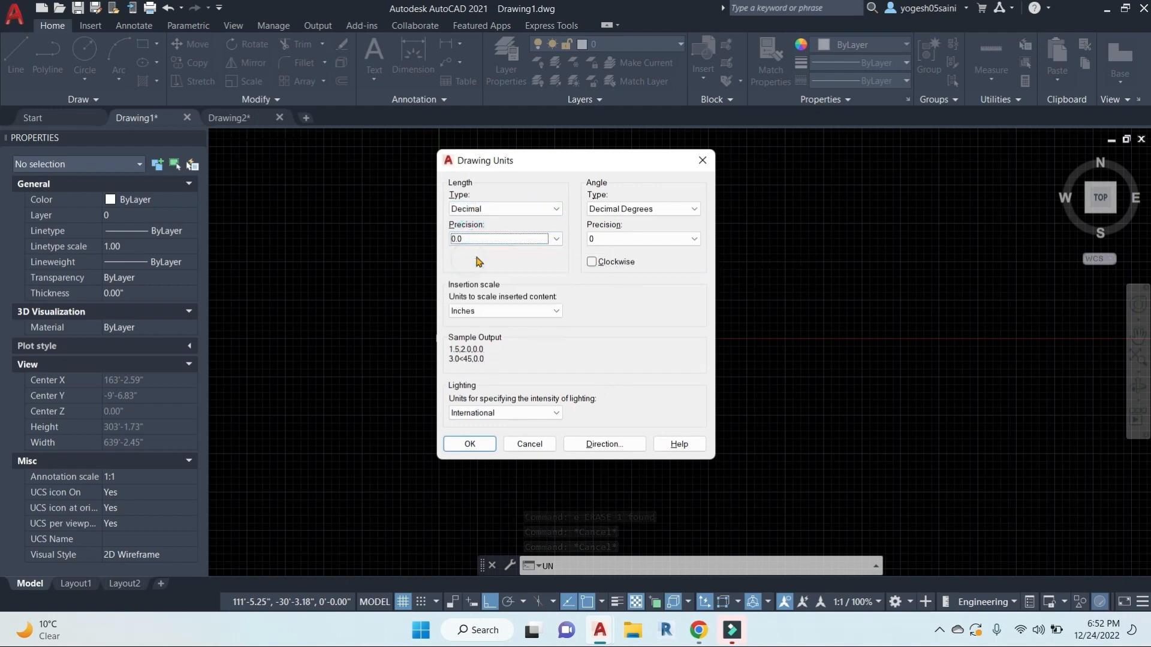
left_click(469, 444)
key("Escape")
key("Escape")
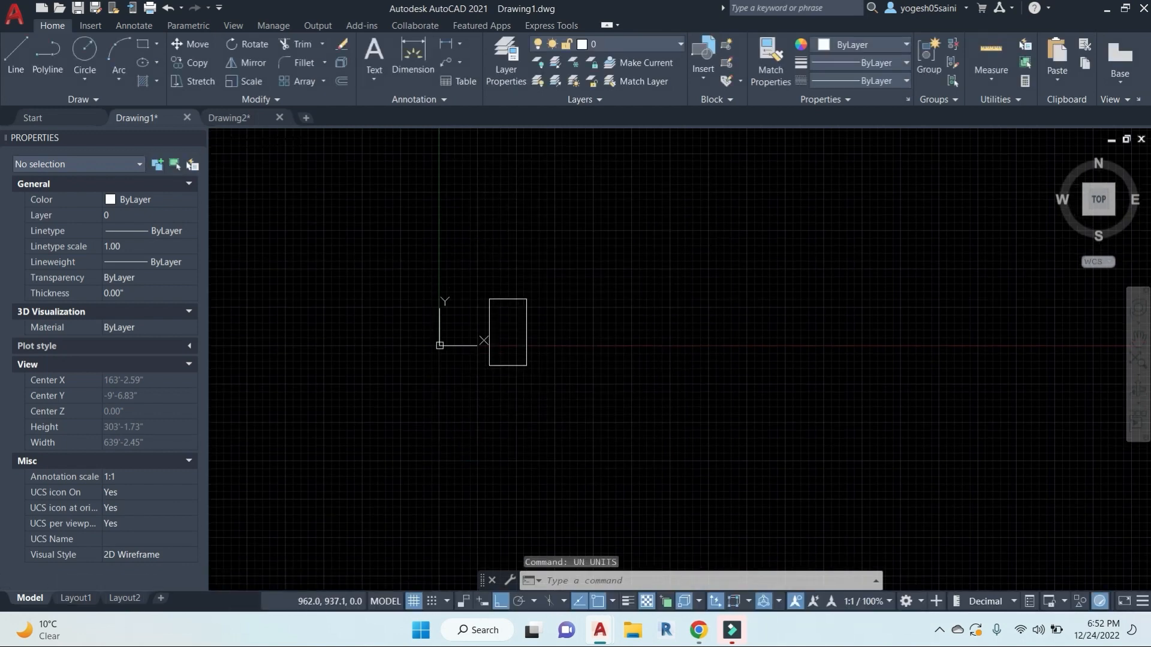
Step: Change the Standard dimension style's primary unit format to Decimal and make the style current
type("d")
key("Return")
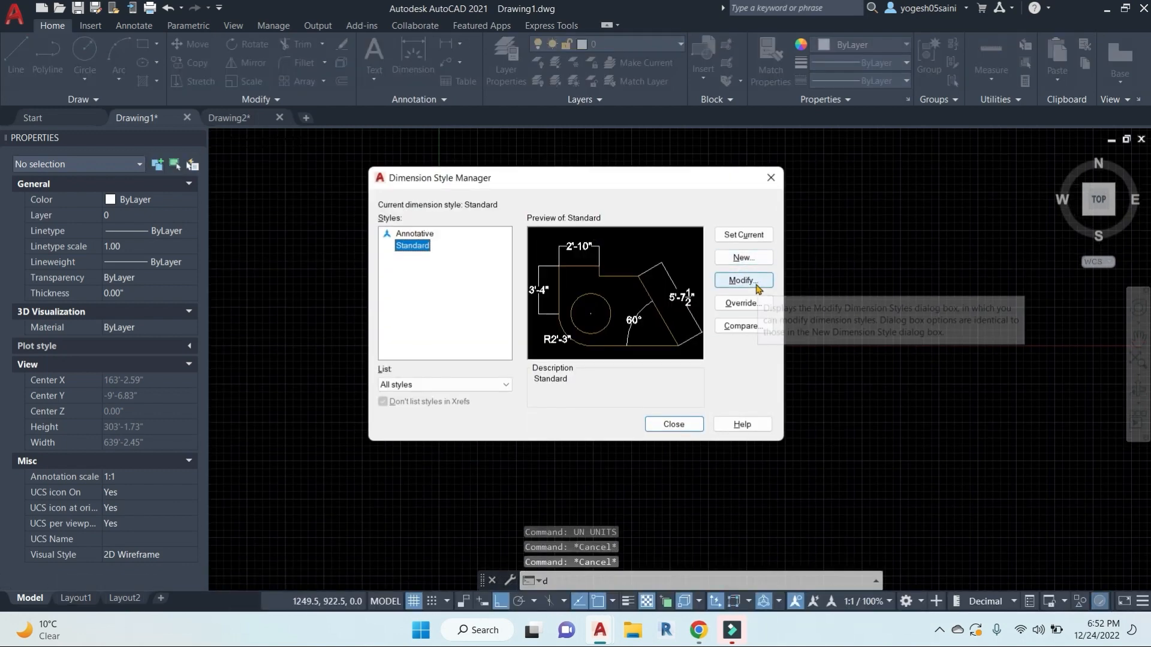
left_click(764, 277)
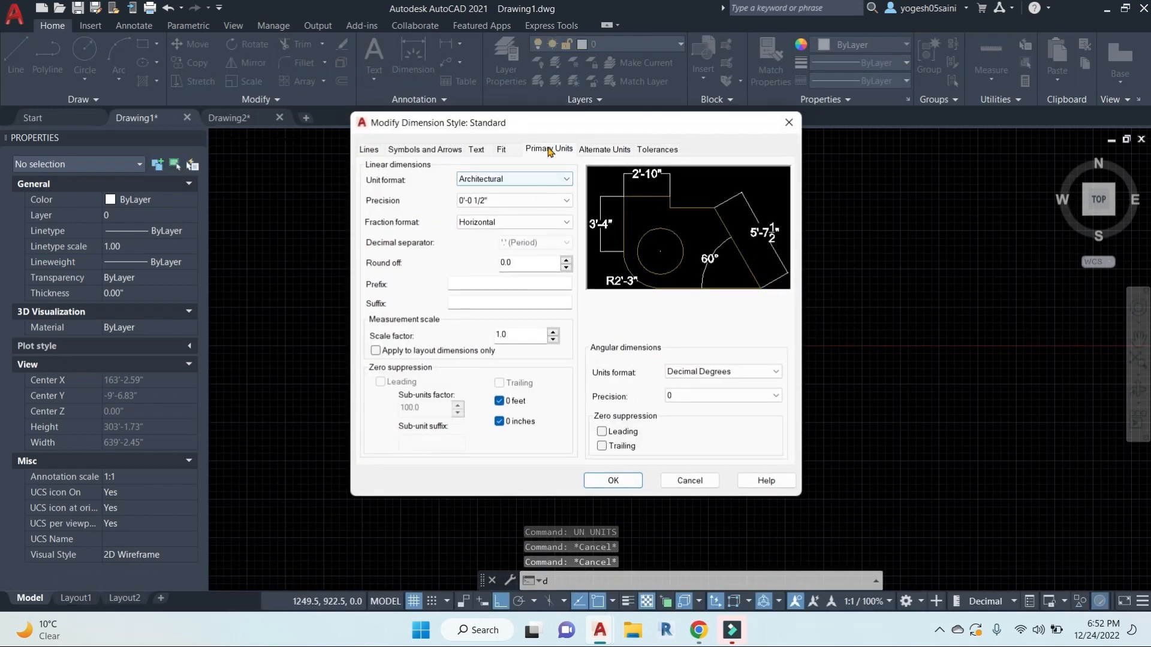
left_click(564, 179)
left_click(477, 200)
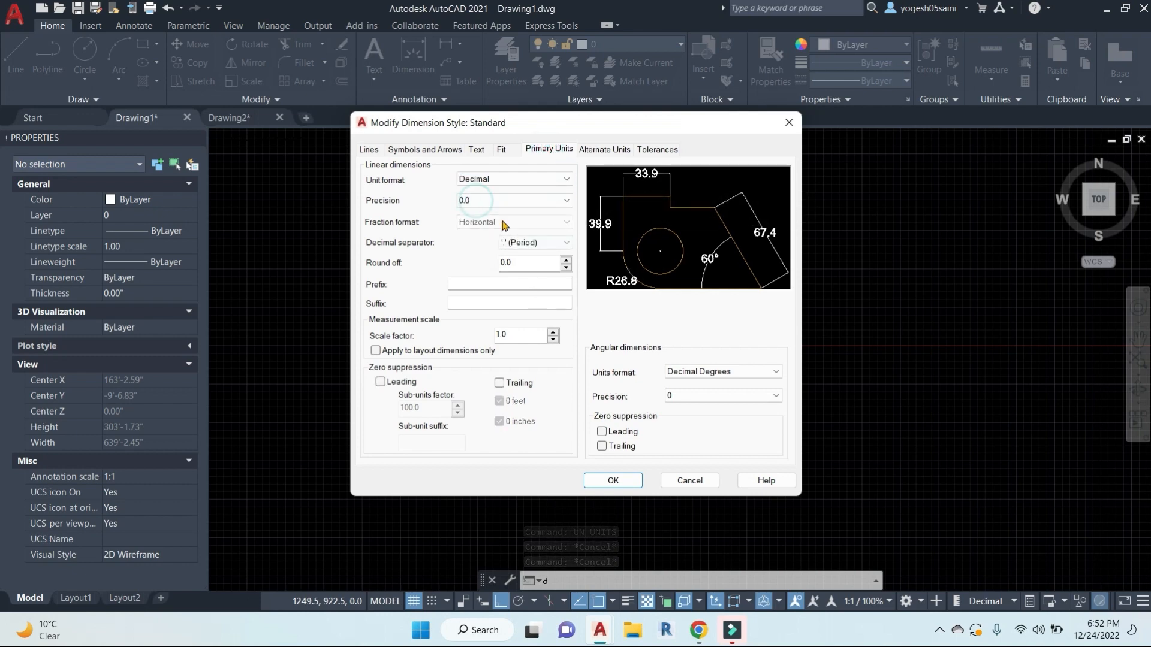
left_click(609, 481)
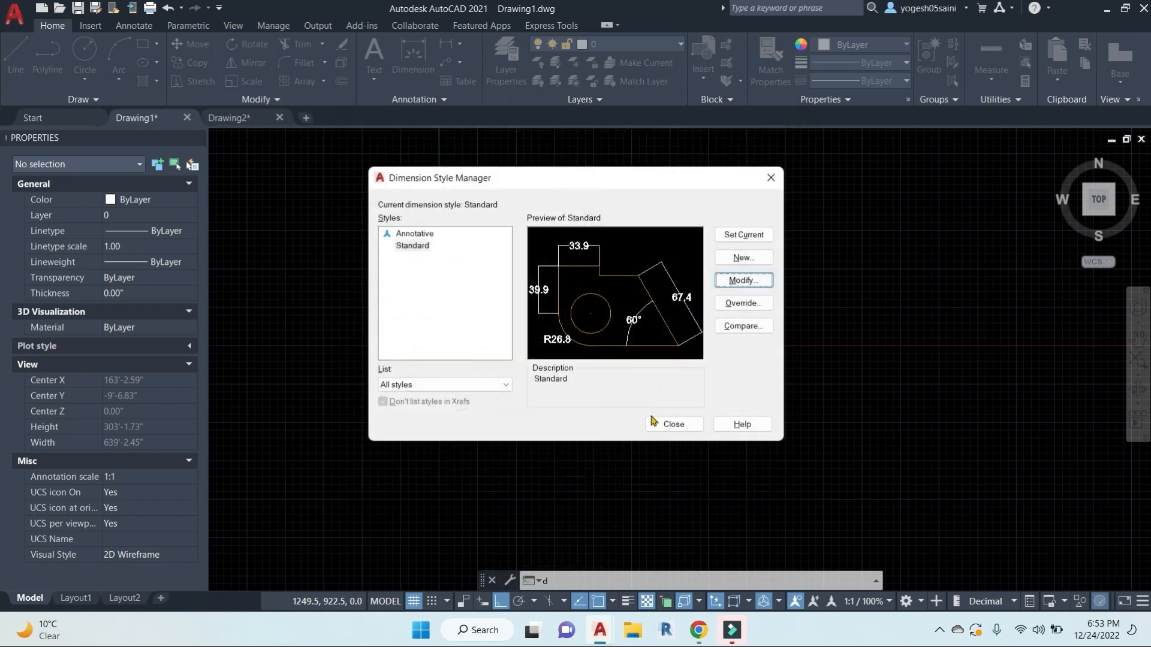
left_click(748, 234)
left_click(687, 430)
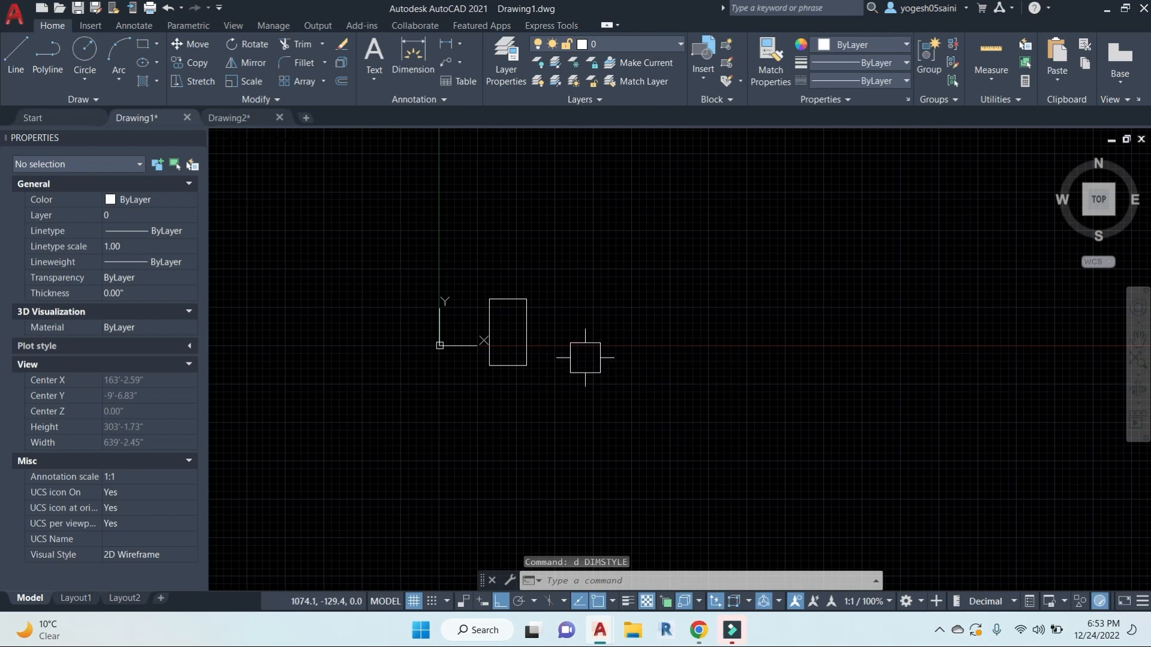
Step: Draw a horizontal line 1000 units long above the rectangle
type("l")
key("Return")
left_click(482, 240)
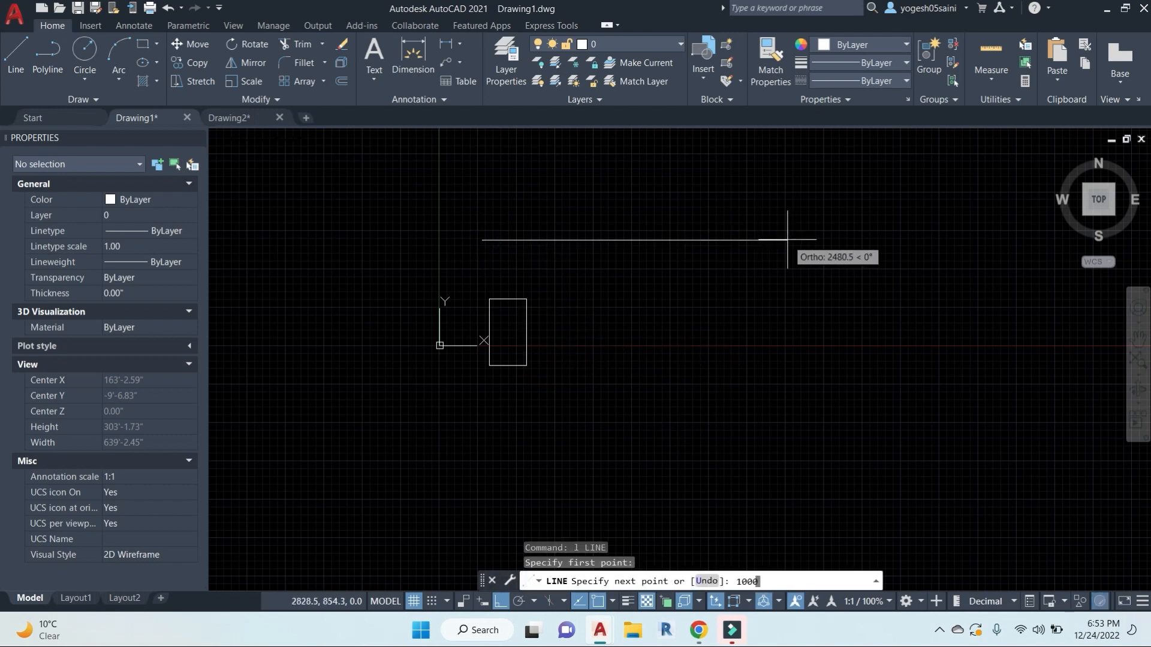
key("Return")
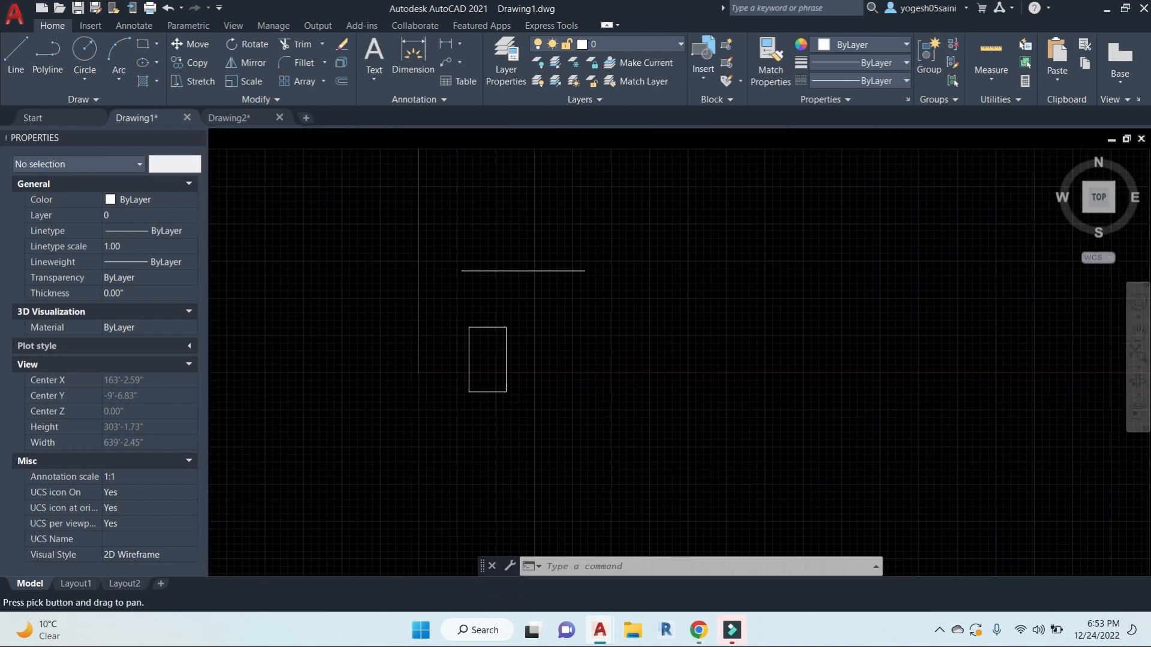
type("l")
key("Return")
left_click(478, 208)
scroll(627, 252, "down", 3)
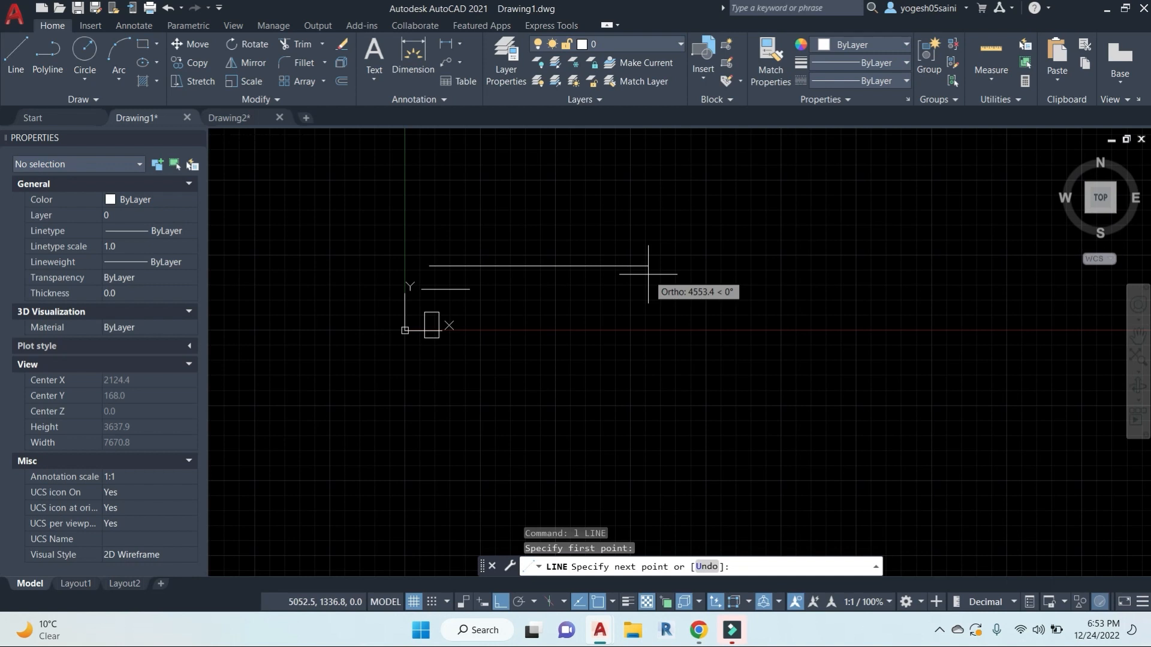
key("Escape")
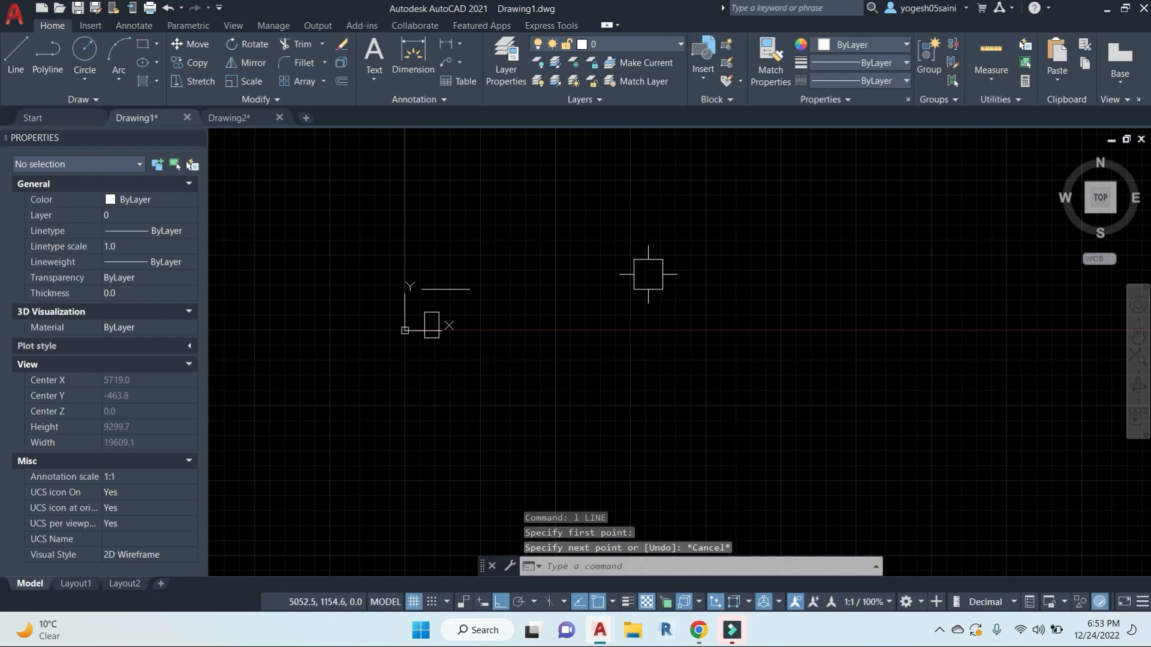
Step: Draw a vertical line 23 units long upward from the left end of the 1000-unit line
scroll(438, 287, "up", 8)
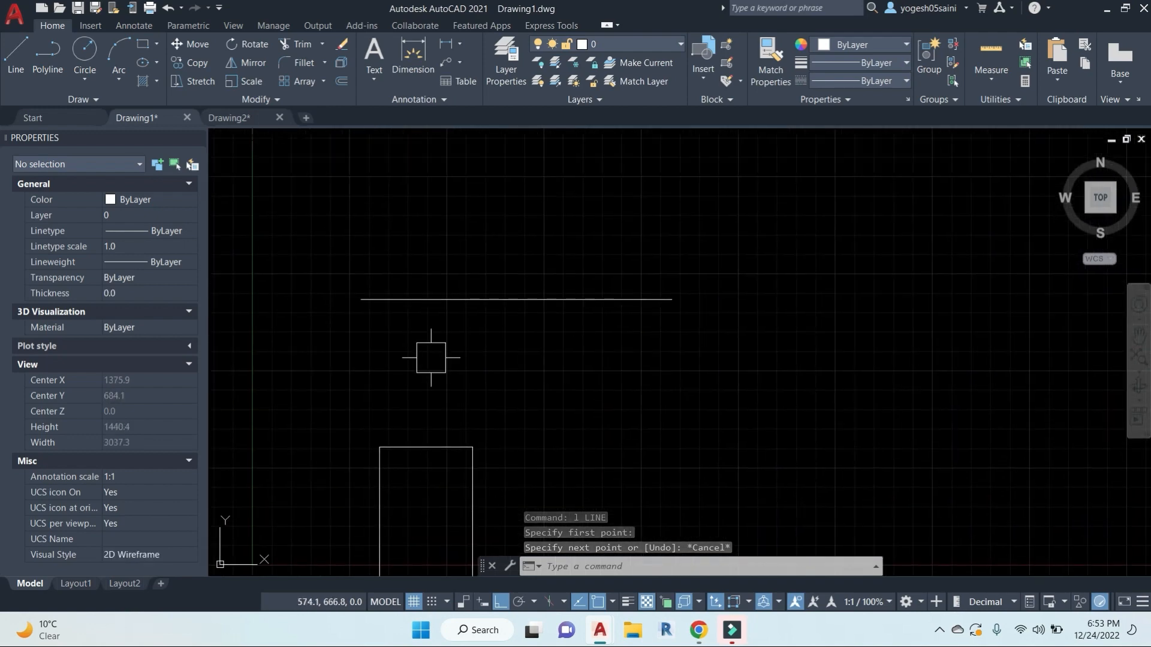
key("Escape")
key("Escape")
type("l")
key("Return")
left_click(361, 299)
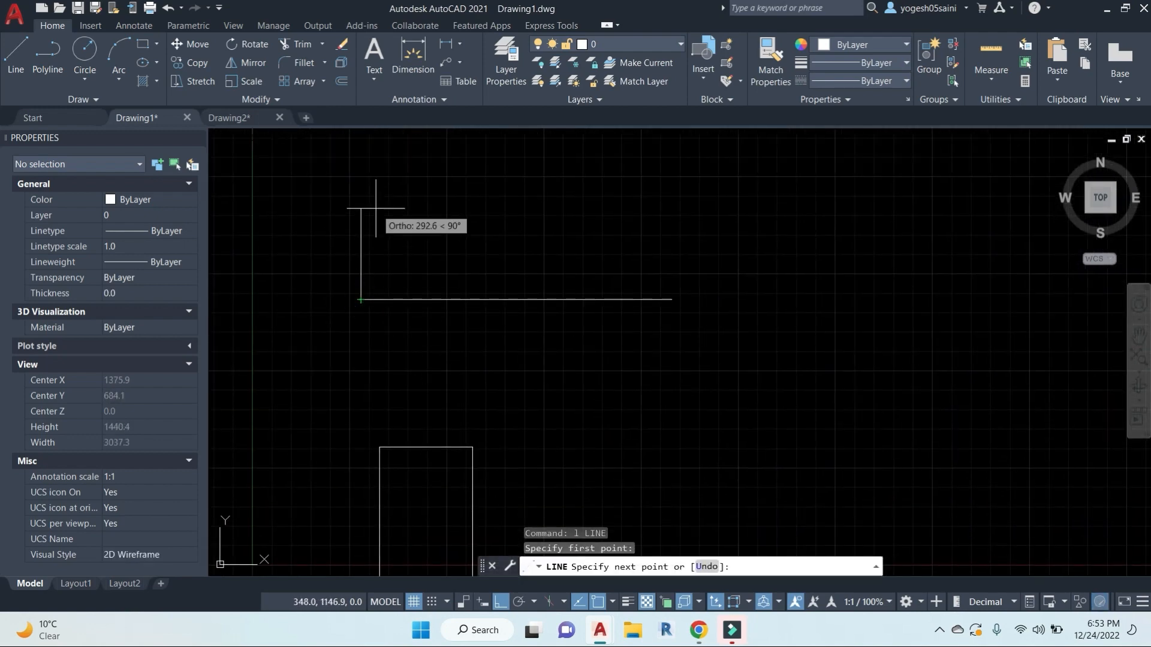
type("23")
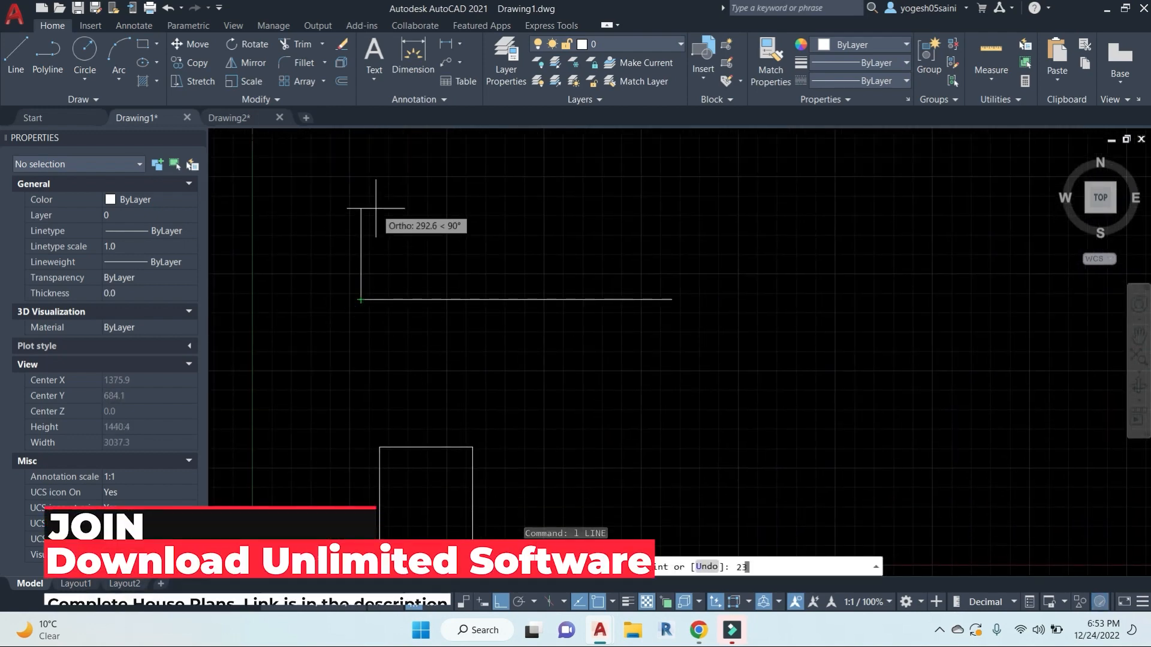
key("Return")
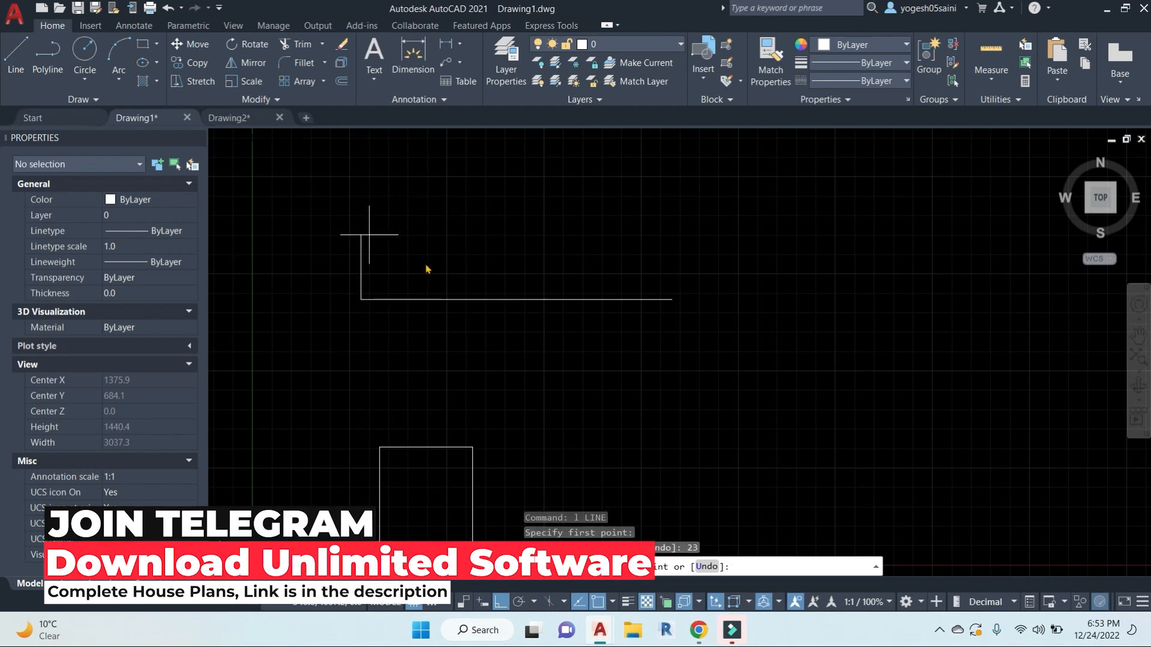
Step: Complete the narrow outline along the 1000-unit line, then erase all four of its lines
left_click(670, 299)
key("Escape")
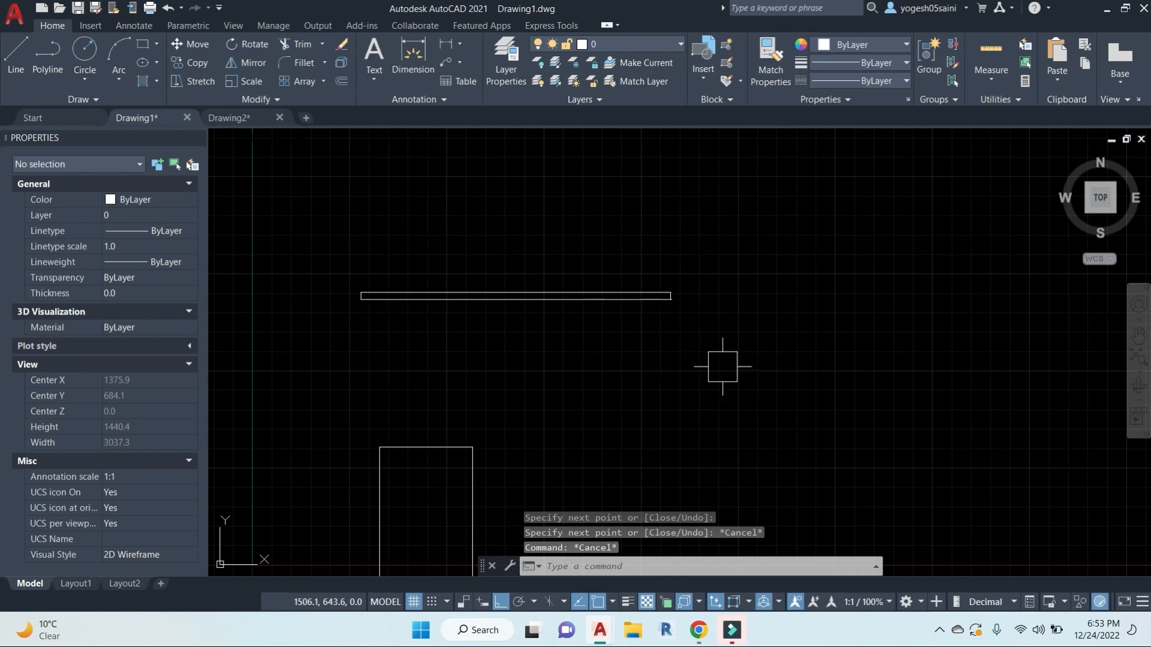
left_click(763, 360)
left_click(300, 241)
type("e")
key("Return")
scroll(618, 260, "down", 4)
scroll(609, 298, "up", 4)
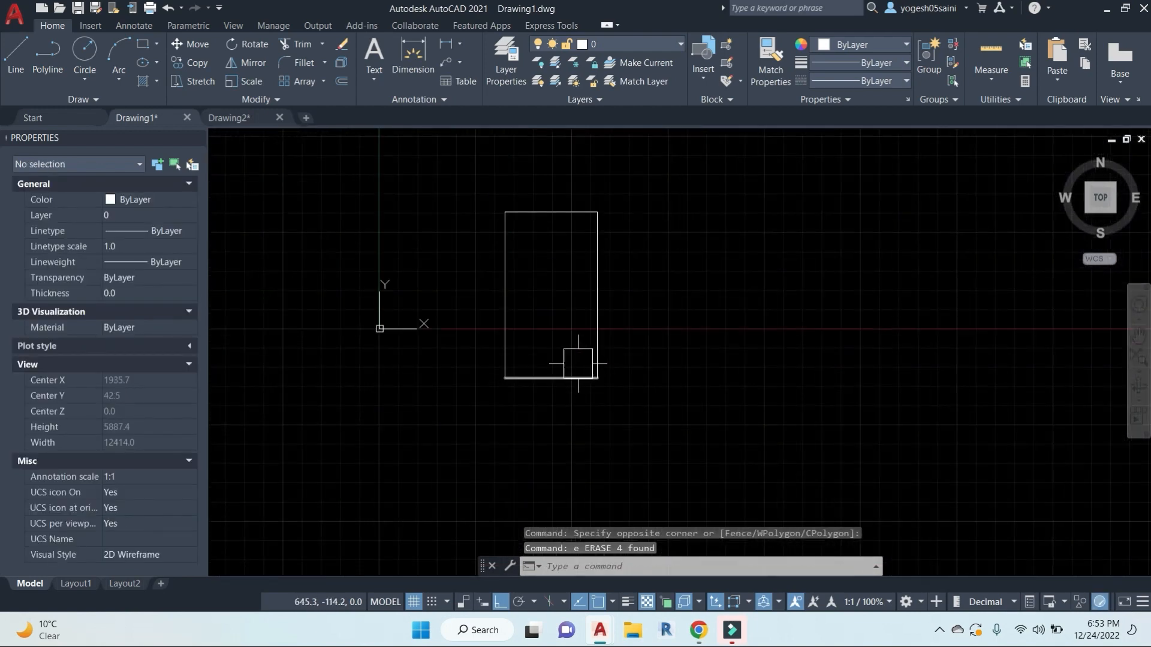
Step: Move the remaining four-line rectangle straight up so that it sits entirely above the X axis
left_click(484, 168)
left_click(681, 442)
type("m")
key("Return")
scroll(681, 442, "down", 4)
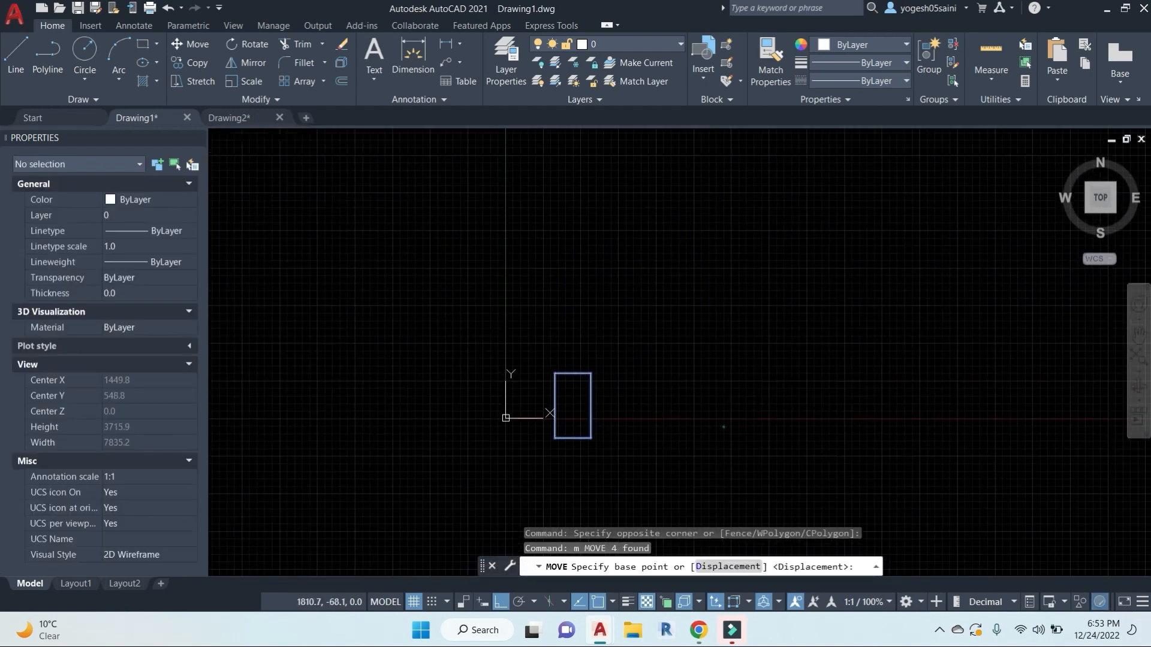
left_click(723, 342)
key("Escape")
key("Escape")
middle_click_drag(638, 328, 606, 332)
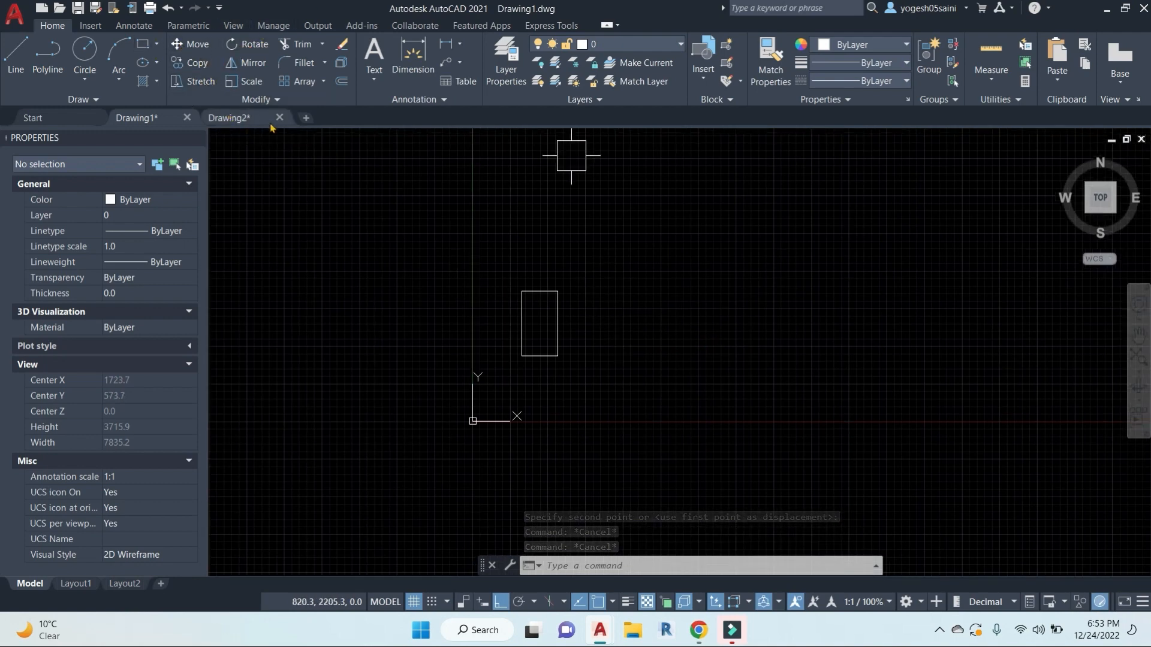
scroll(585, 352, "up", 5)
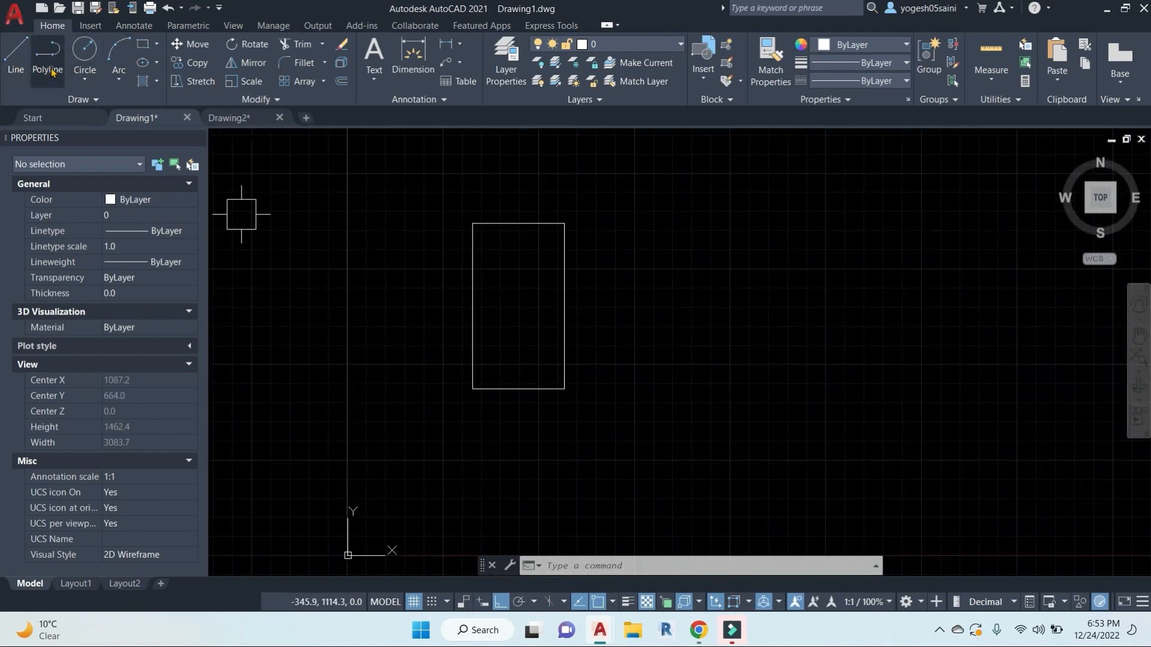
left_click(158, 45)
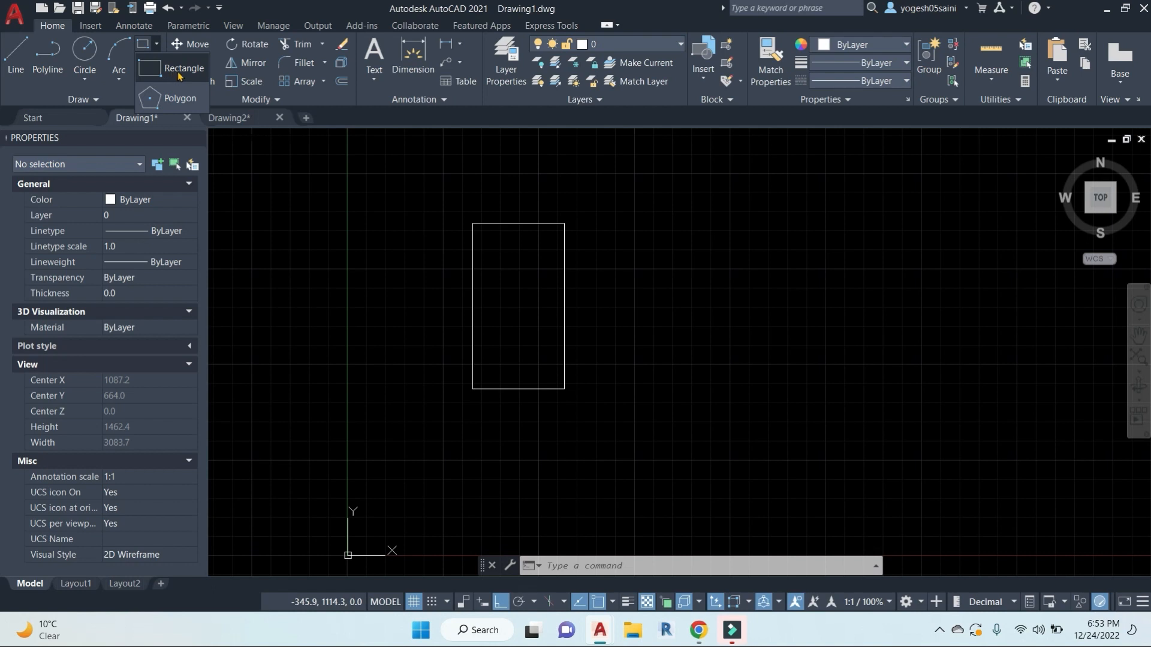
left_click(179, 73)
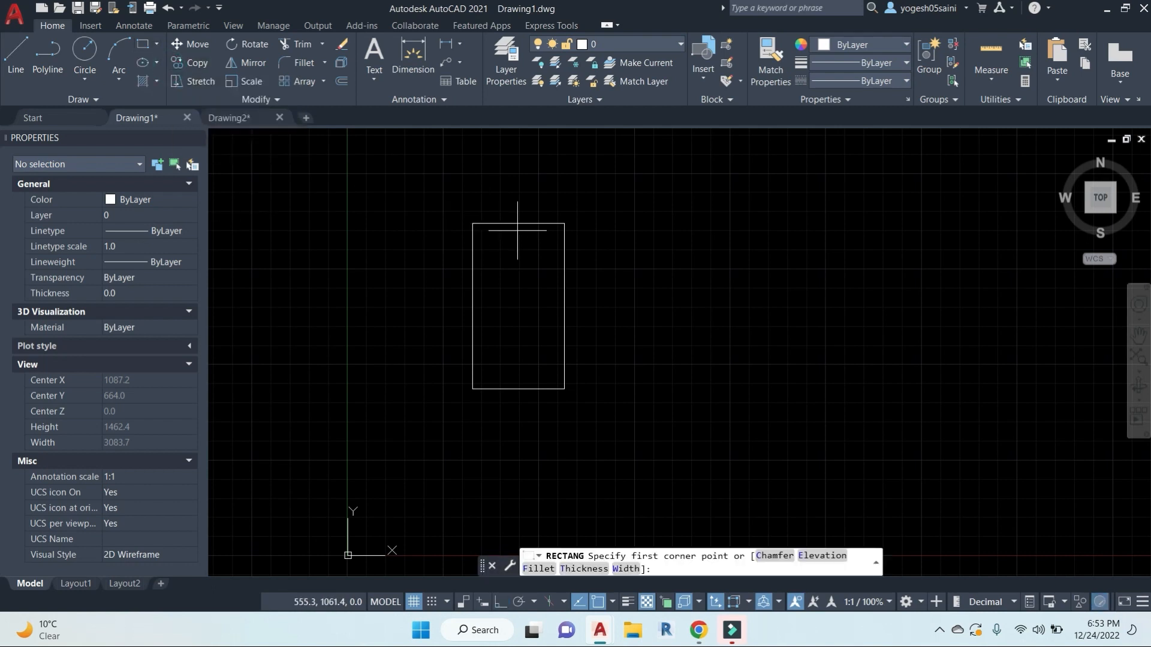
middle_click_drag(716, 301, 648, 309)
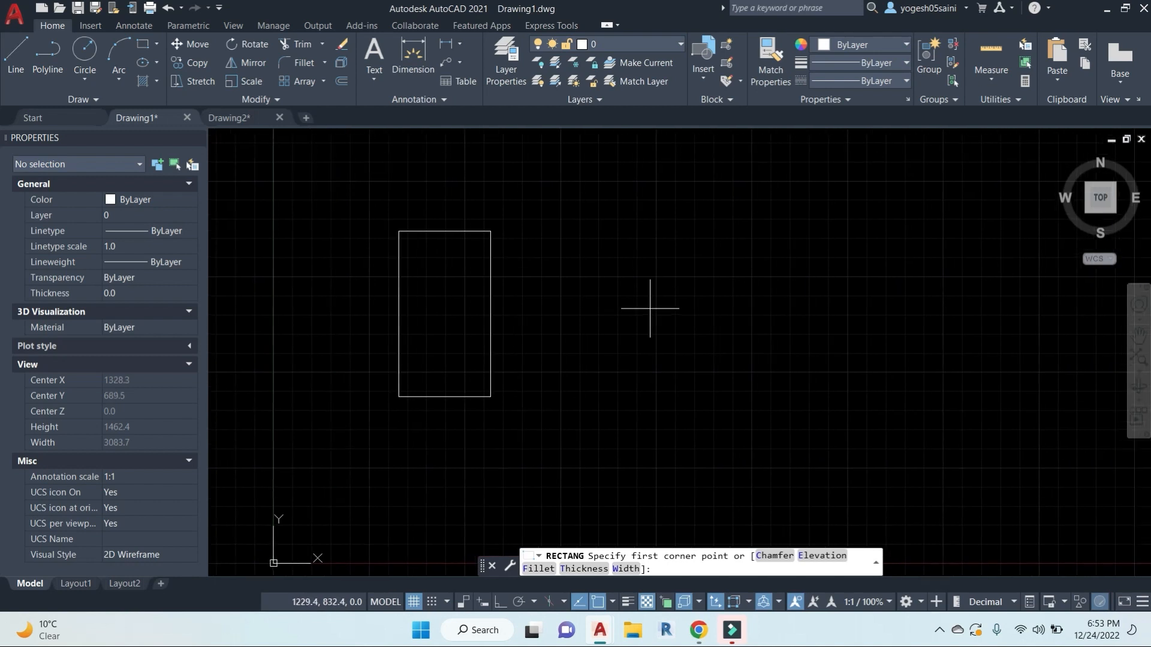
key("Escape")
key("Escape")
key("Escape")
Step: Draw two separate rectangles freehand by opposite corners to the right of the existing rectangle using the Rectangle command
type("rec")
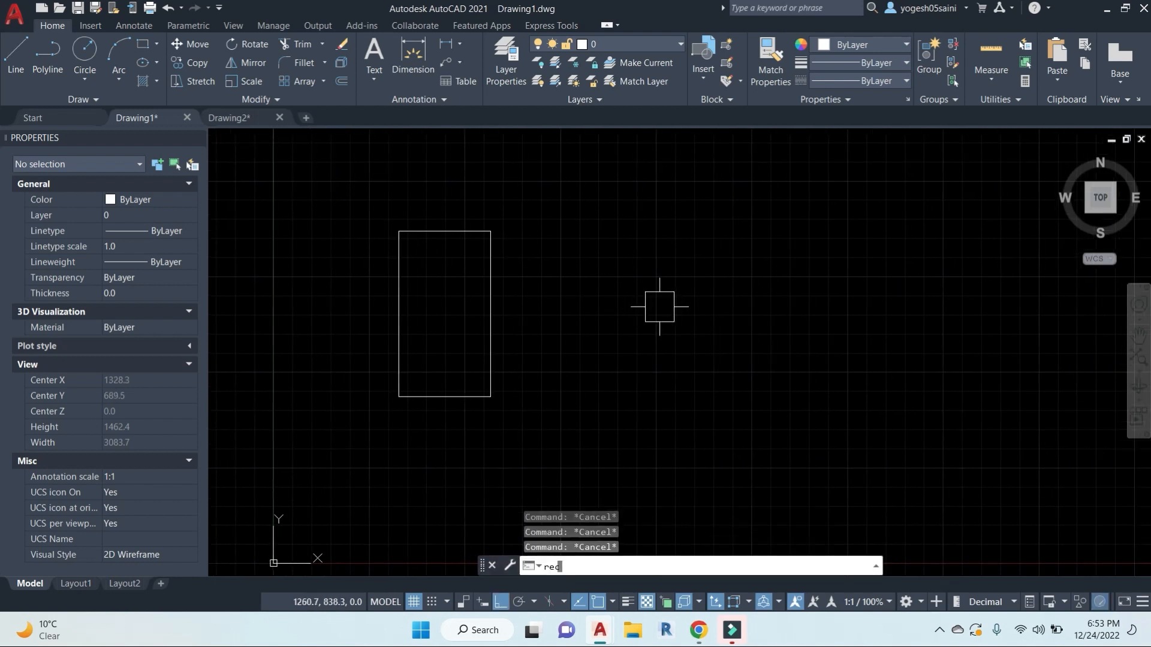
key("Return")
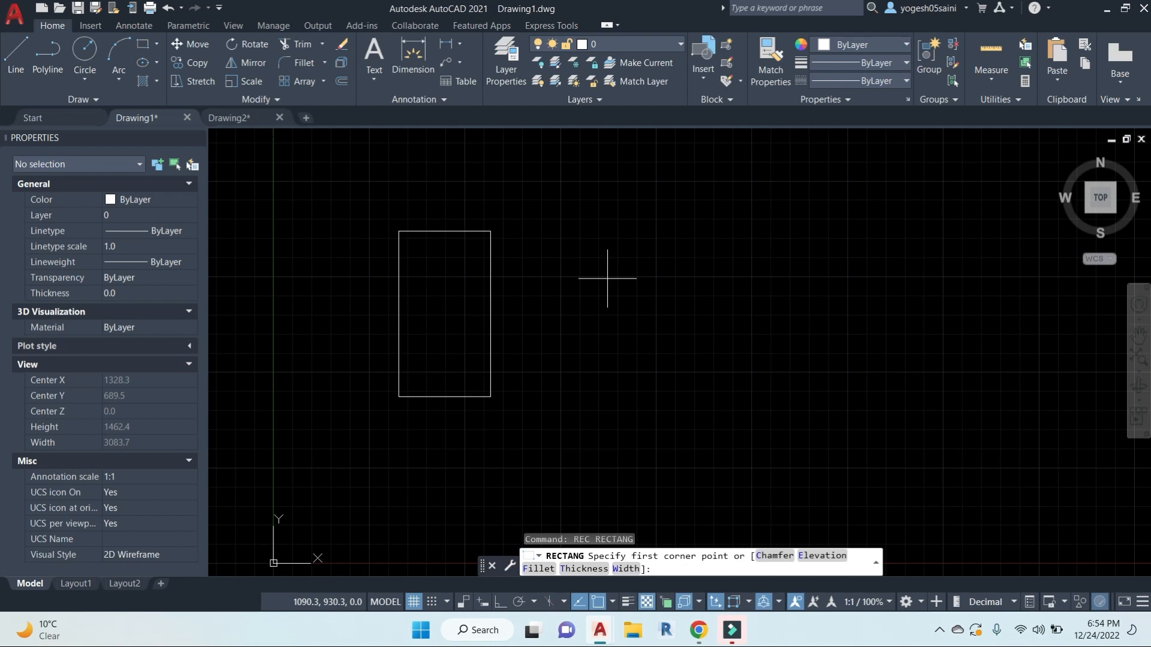
left_click(601, 230)
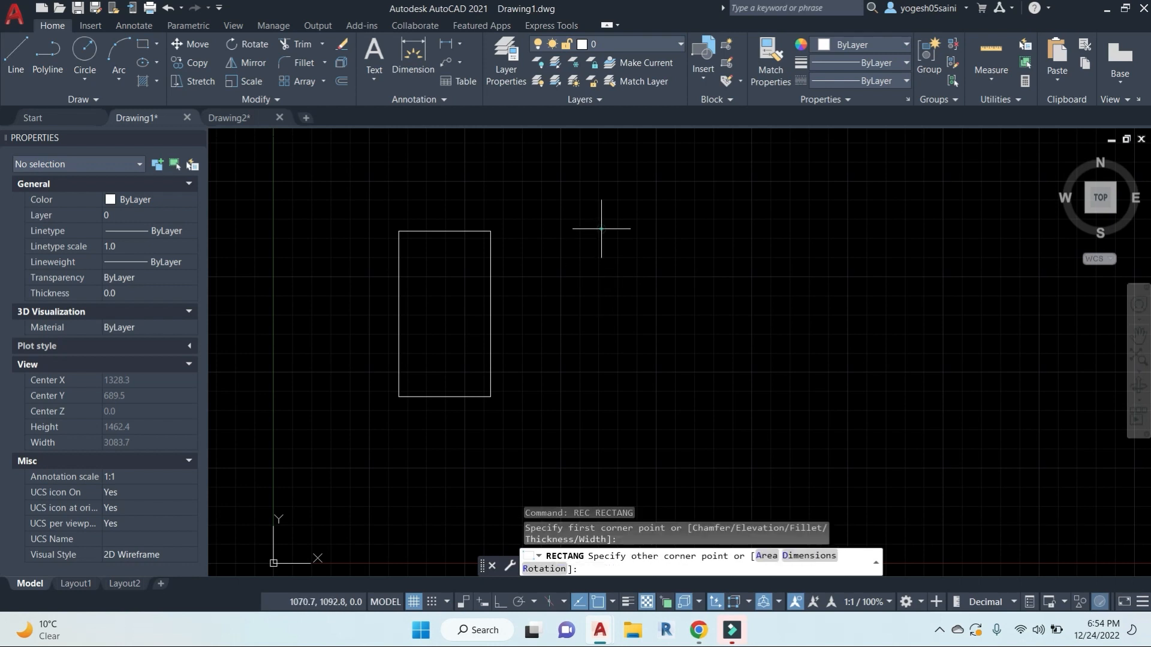
left_click(795, 355)
middle_click_drag(848, 293, 757, 308)
key("Return")
left_click(792, 214)
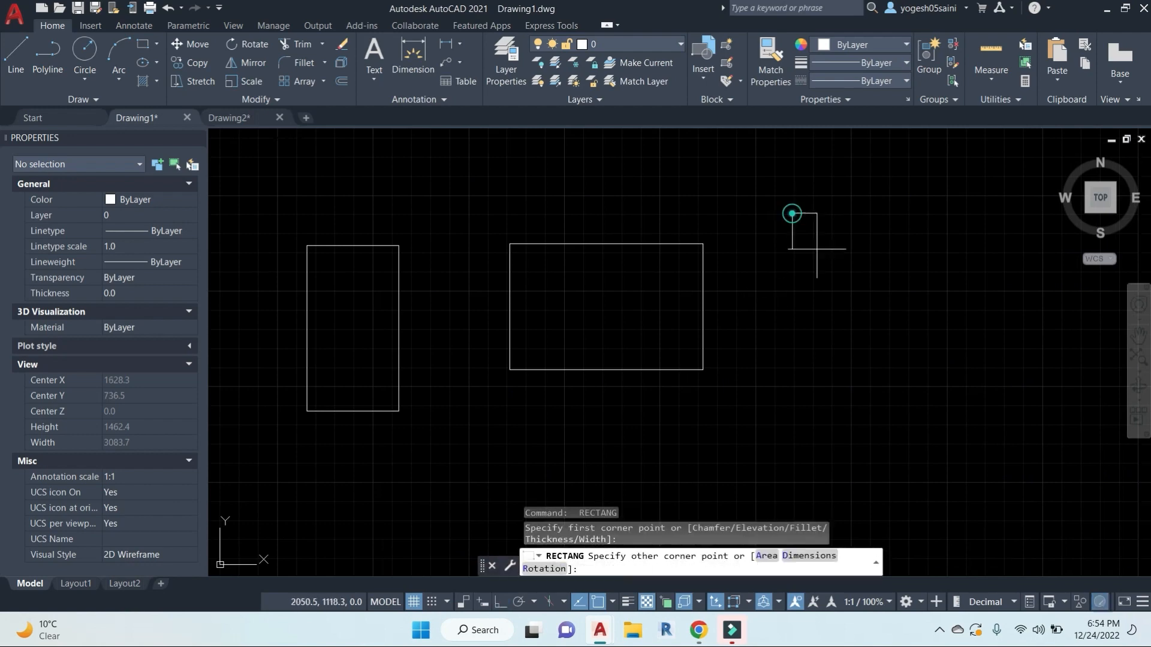
left_click(909, 361)
Step: Draw four tall narrow rectangles by opposite corners, one between the two new rectangles and three around the wide one
key("Return")
key("Return")
left_click(726, 148)
left_click(757, 440)
key("Return")
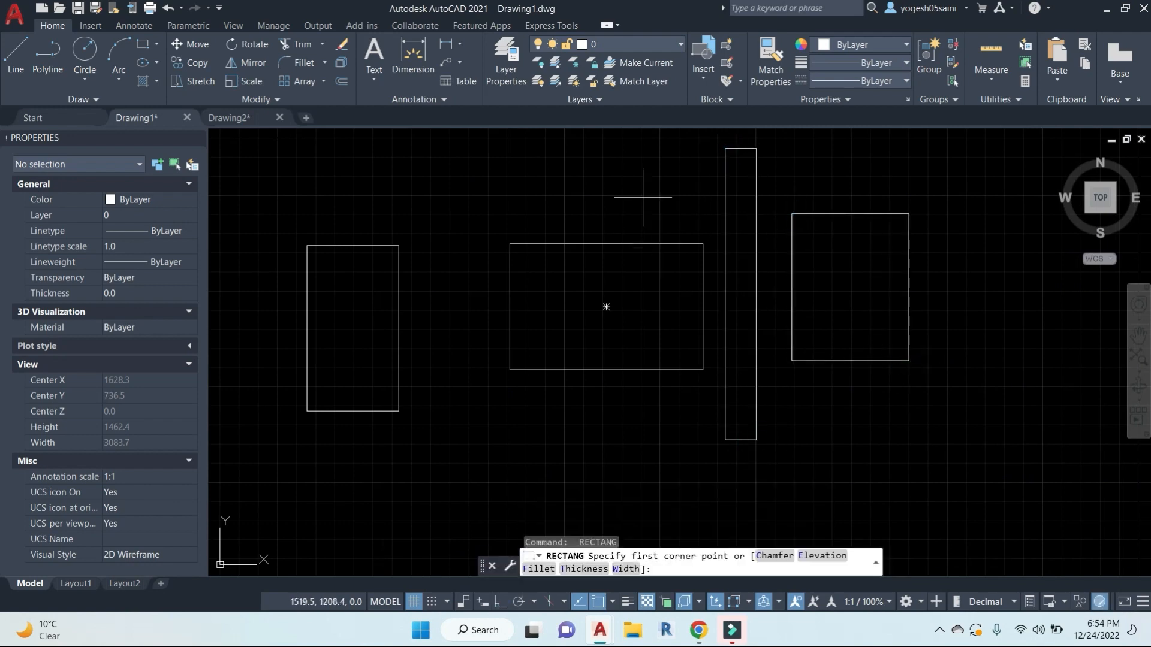
left_click(625, 144)
left_click(664, 439)
key("Return")
key("Return")
left_click(557, 145)
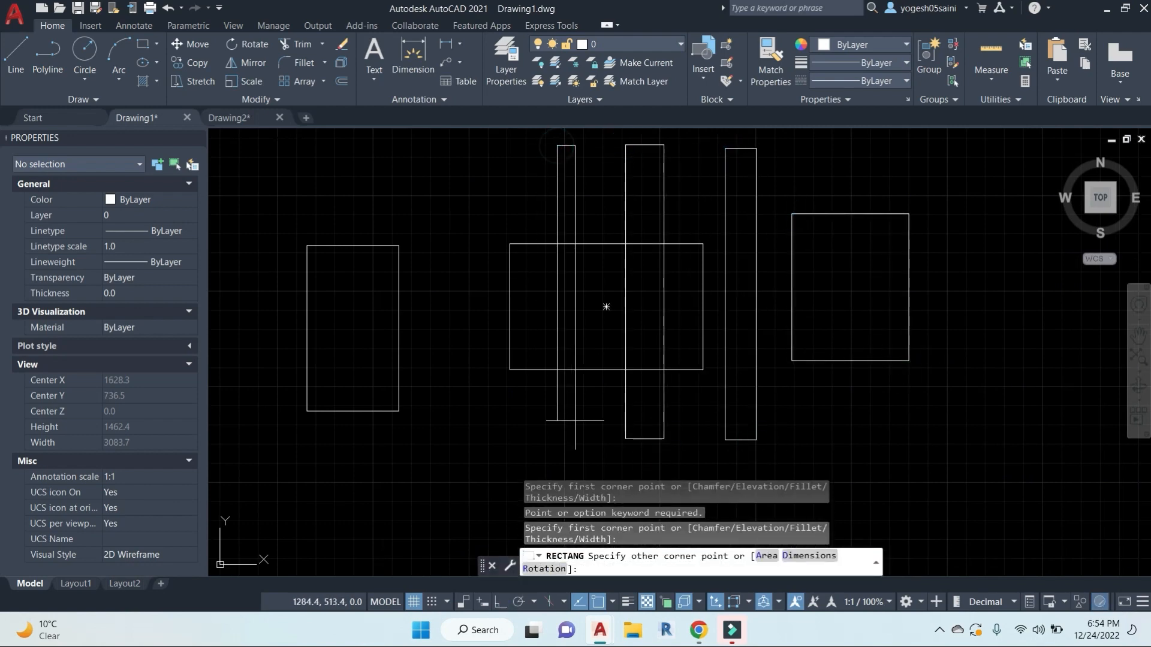
left_click(588, 440)
key("Return")
key("Return")
left_click(509, 143)
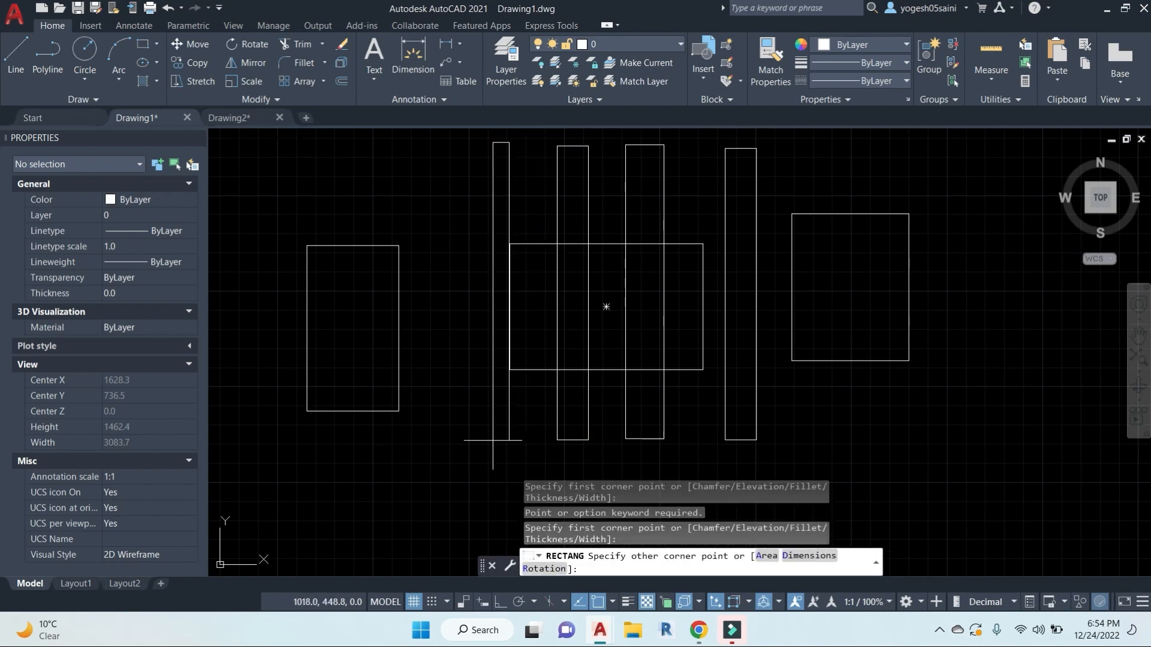
left_click(484, 440)
Step: Draw a long thin horizontal rectangle with a tall rectangle and a wide rectangle below it, to the right of the others
scroll(684, 343, "down", 4)
left_click(659, 227)
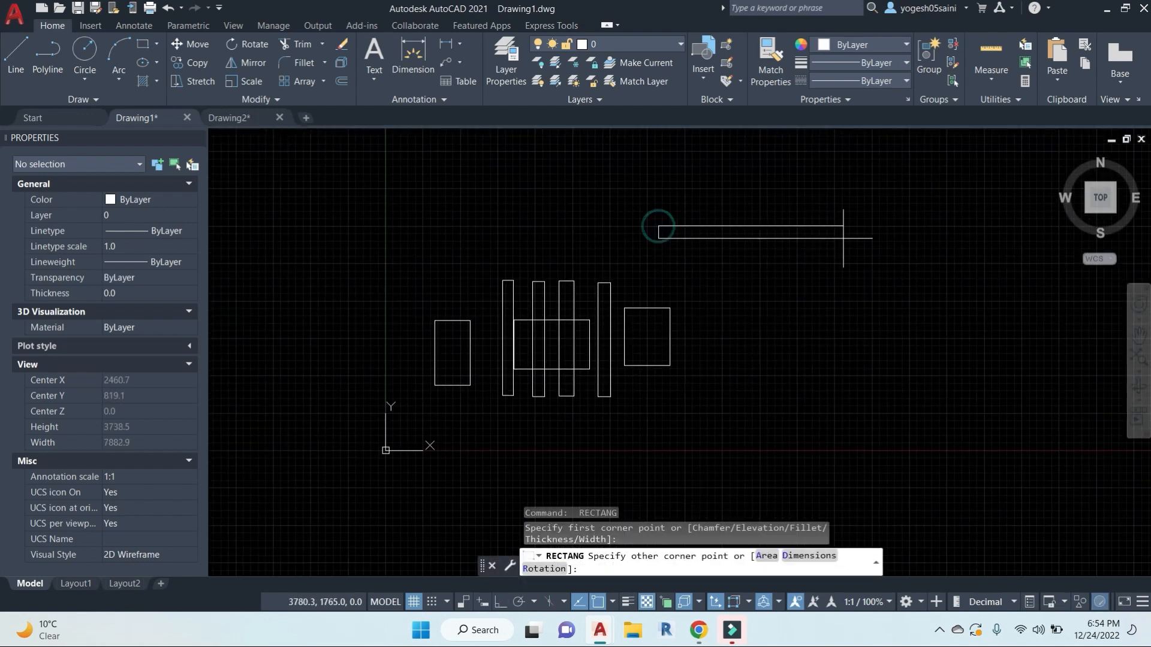
left_click(924, 239)
key("space")
left_click(759, 261)
left_click(701, 425)
key("space")
left_click(931, 274)
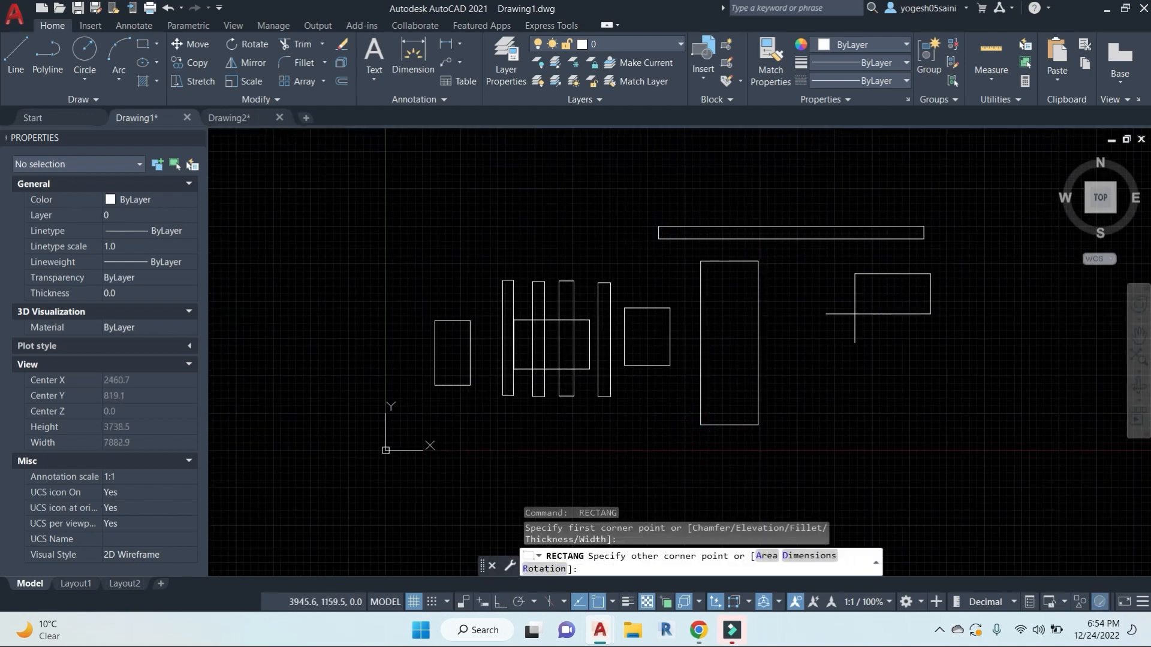
left_click(822, 352)
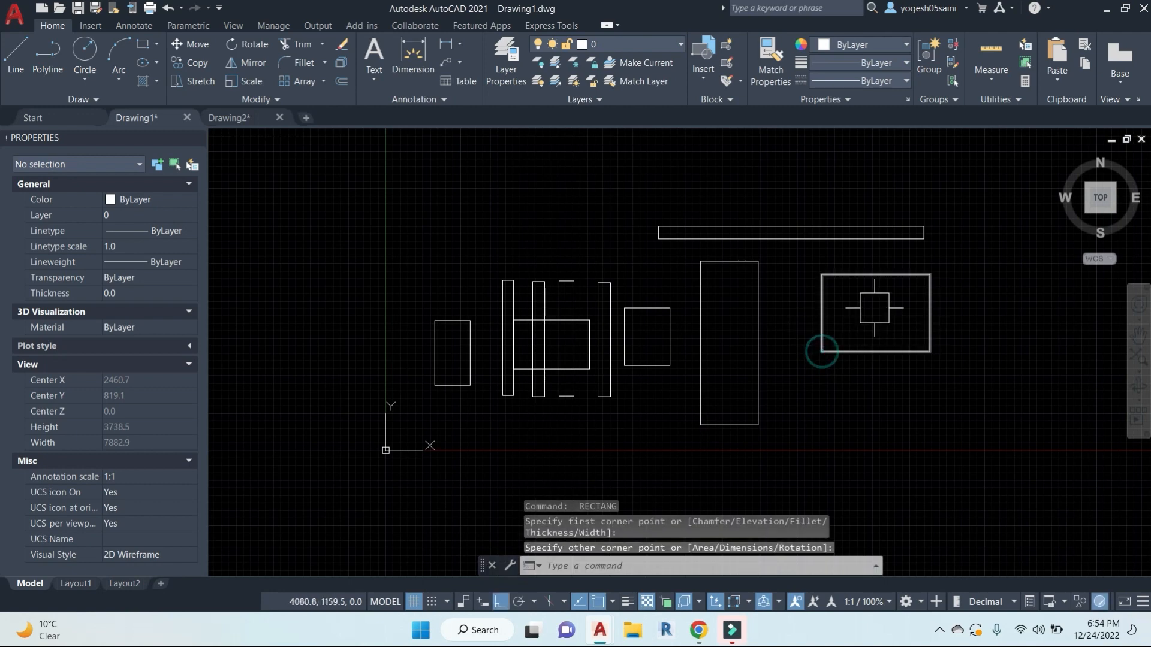
Step: Draw two progressively smaller rectangles nested inside the rightmost wide rectangle
key("space")
scroll(887, 308, "up", 4)
left_click(893, 260)
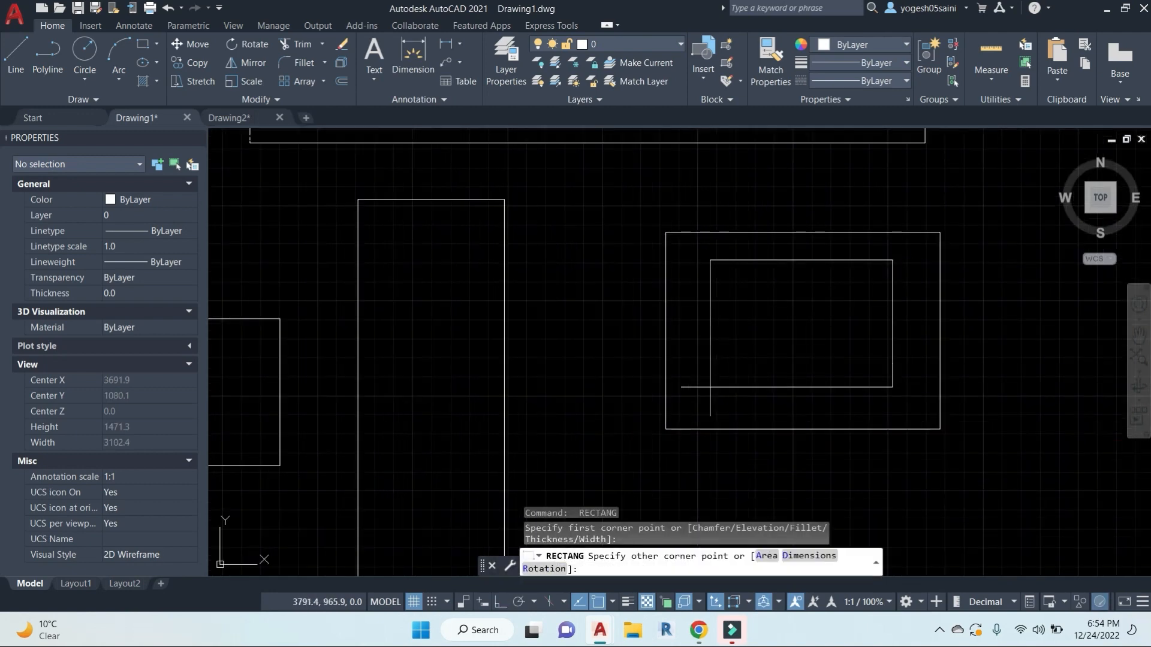
left_click(696, 403)
key("space")
left_click(861, 287)
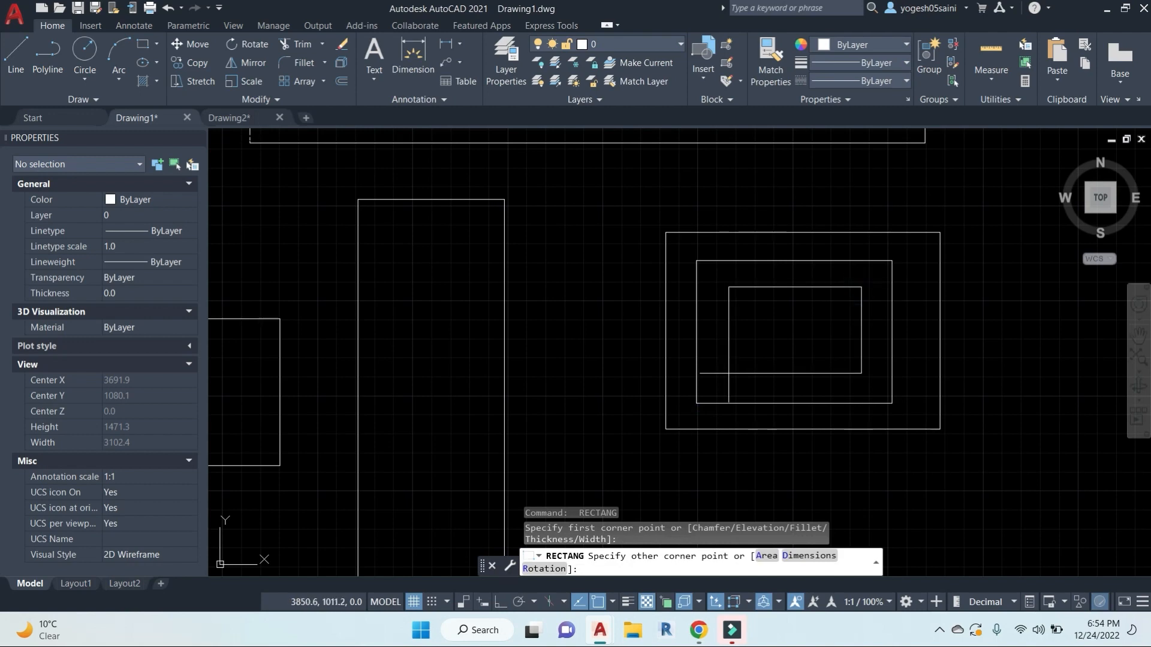
left_click(726, 373)
scroll(545, 303, "down", 5)
key("Escape")
key("Escape")
Step: Erase all the freehand practice rectangles, keeping only the original rectangle near the origin
left_click(876, 412)
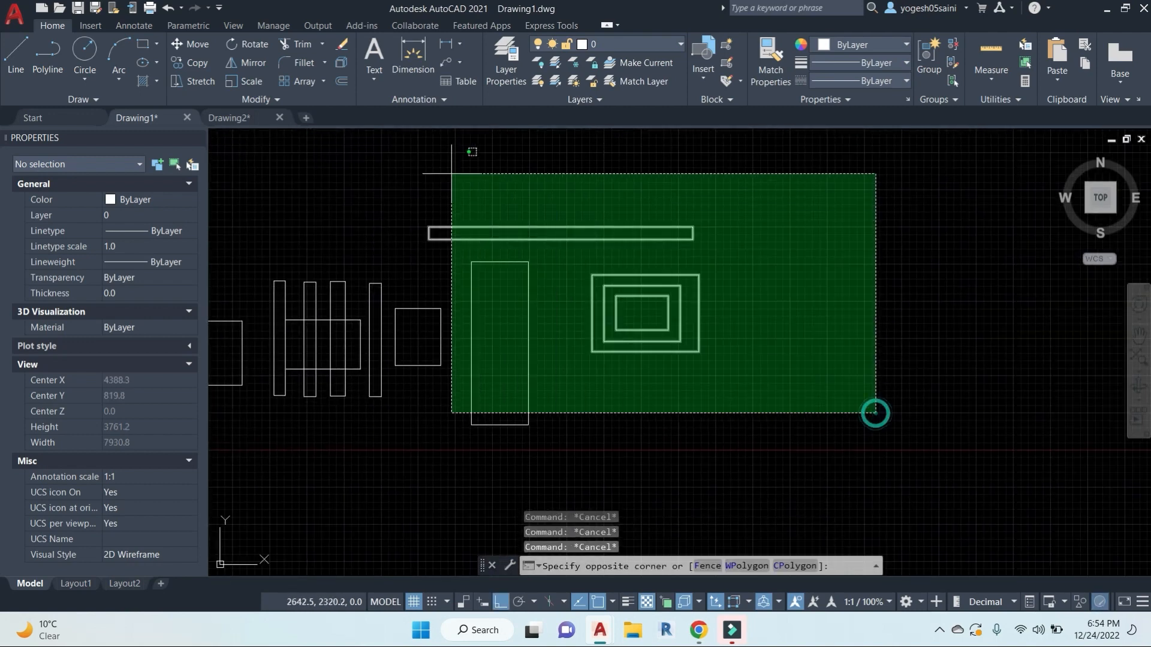
left_click(262, 195)
type("e")
key("space")
scroll(381, 349, "down", 2)
mouse_move(400, 352)
middle_mouse_down()
mouse_move(473, 273)
mouse_move(533, 280)
middle_mouse_up()
key("Escape")
key("Escape")
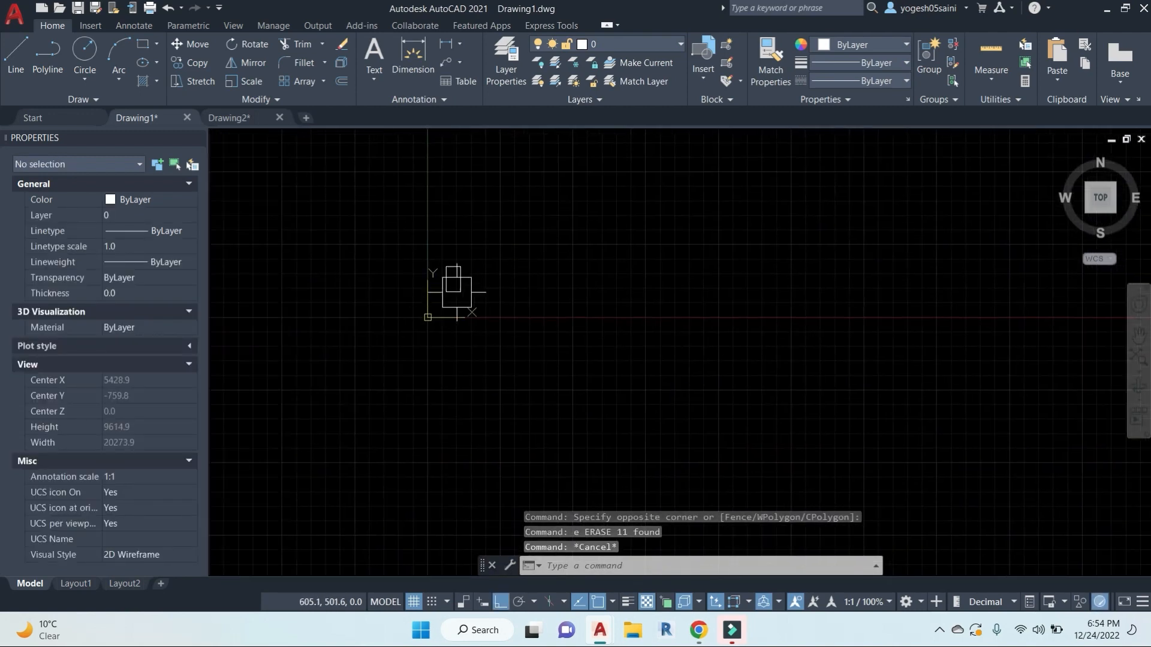
scroll(457, 290, "up", 6)
middle_click_drag(439, 240, 500, 291)
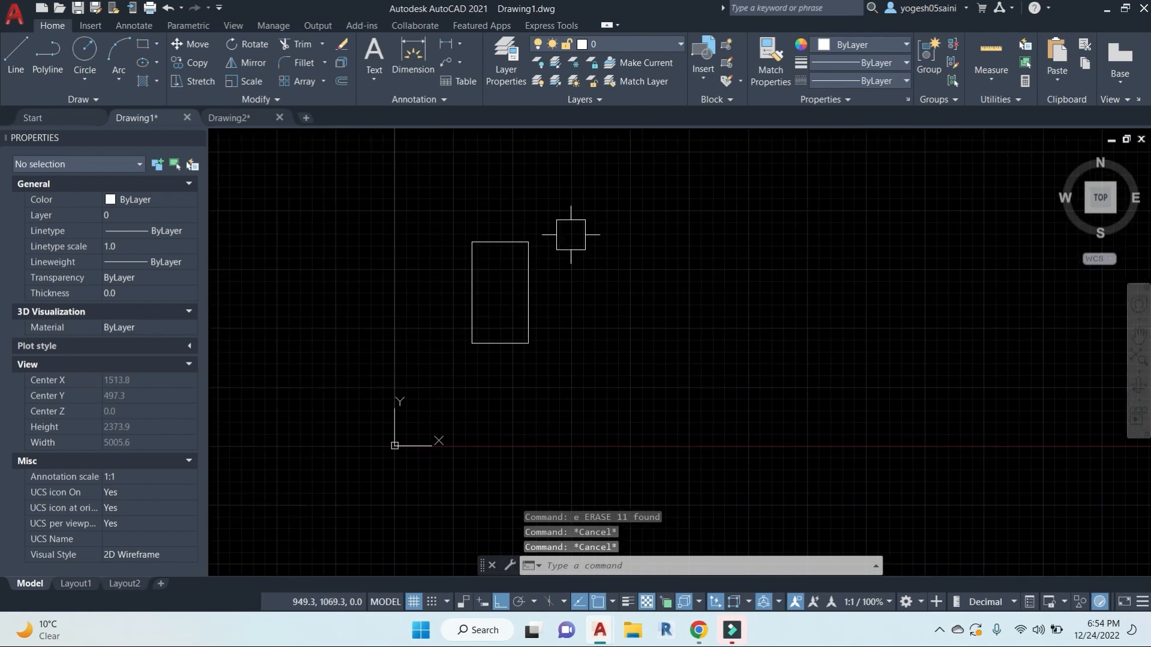
middle_click_drag(554, 217, 548, 212)
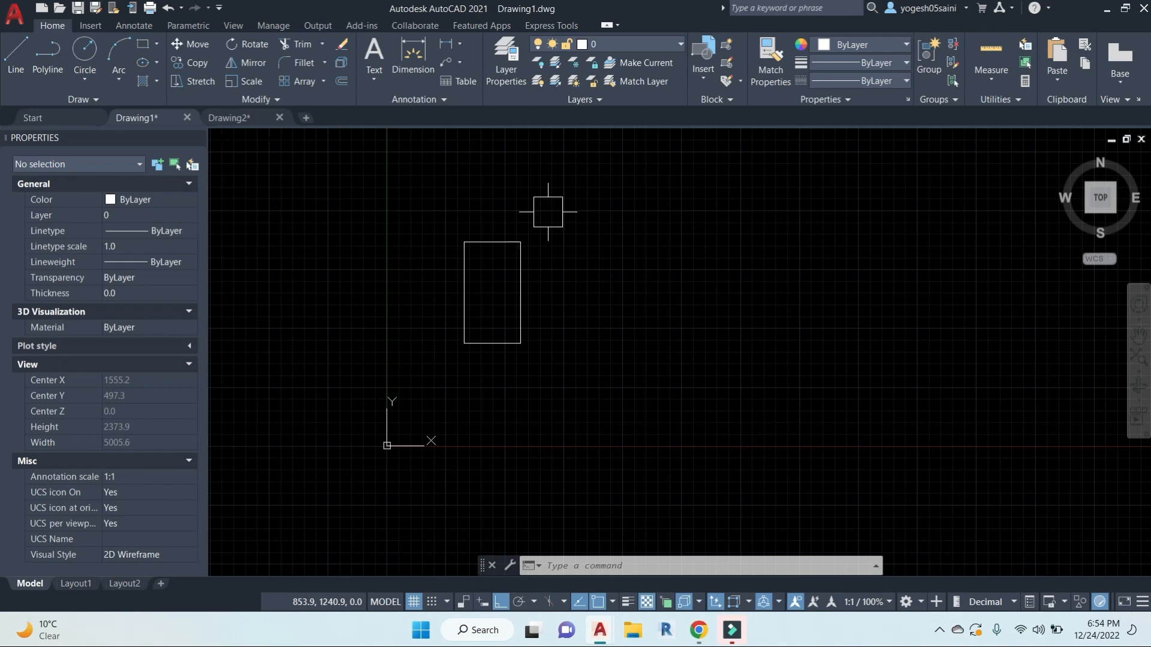
key("Escape")
key("Escape")
key("Escape")
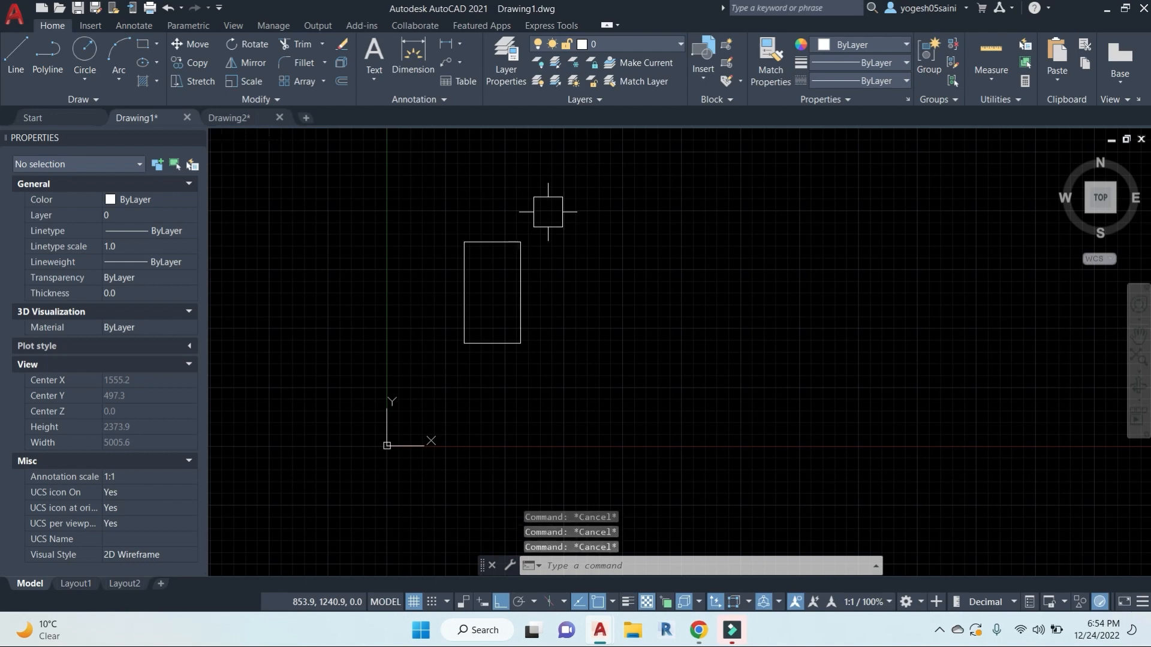
type("rec")
key("Return")
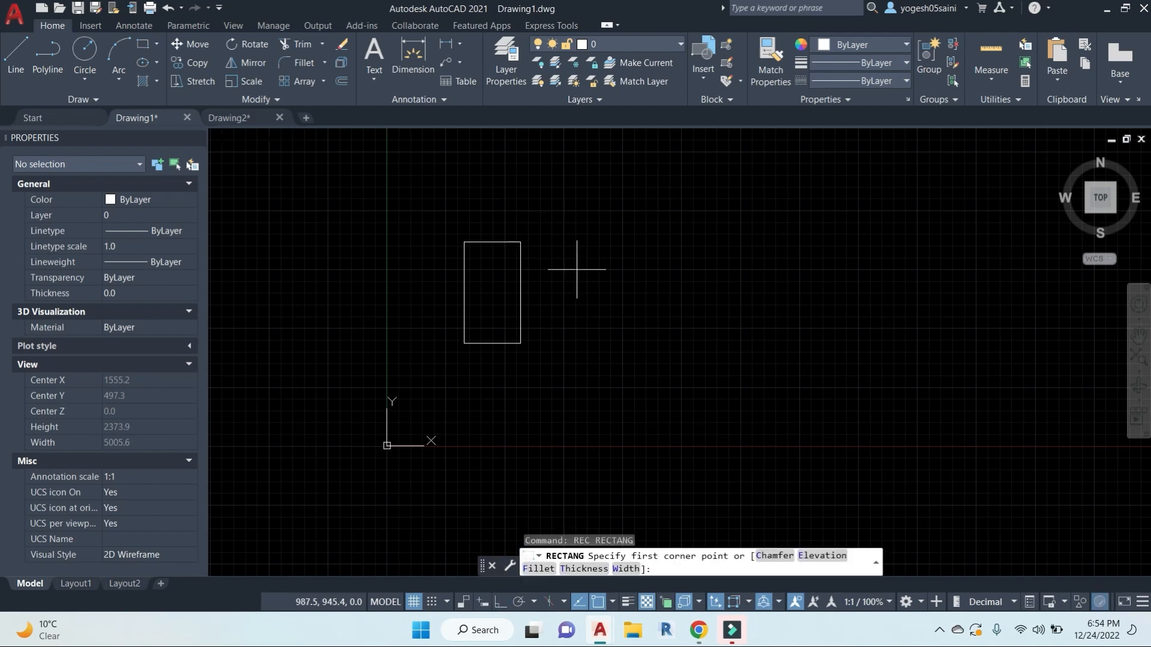
key("Escape")
key("Escape")
middle_click_drag(578, 268, 612, 288)
scroll(534, 308, "up", 2)
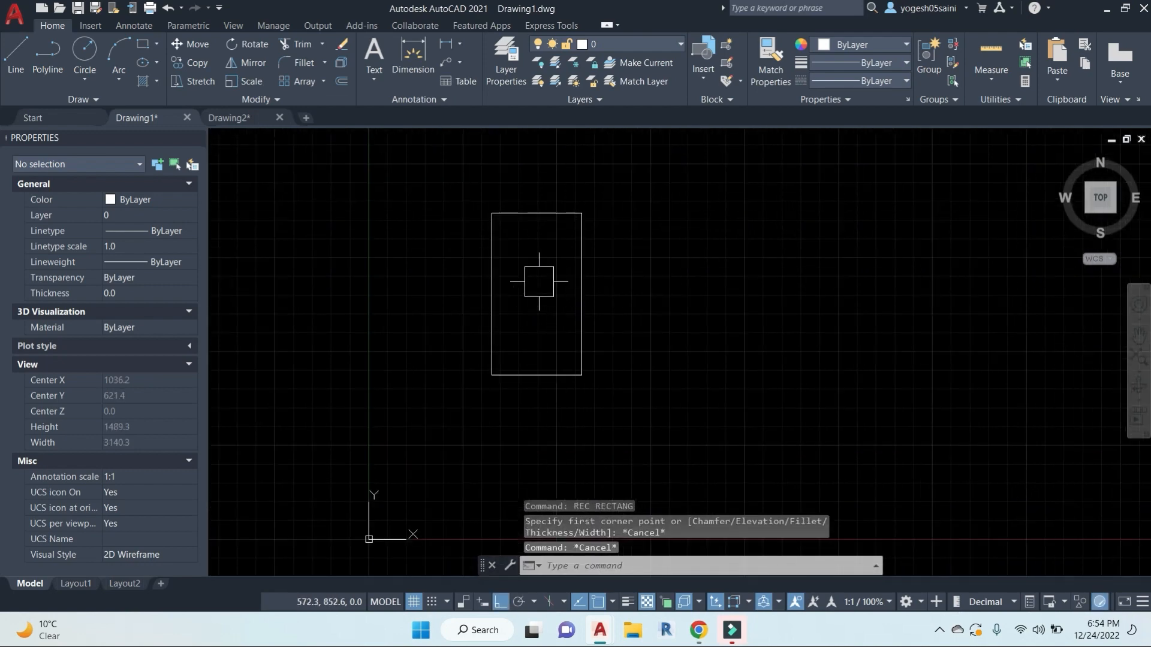
Step: Draw three tall rectangles of different sizes side by side to the right of the original rectangle
left_click(140, 46)
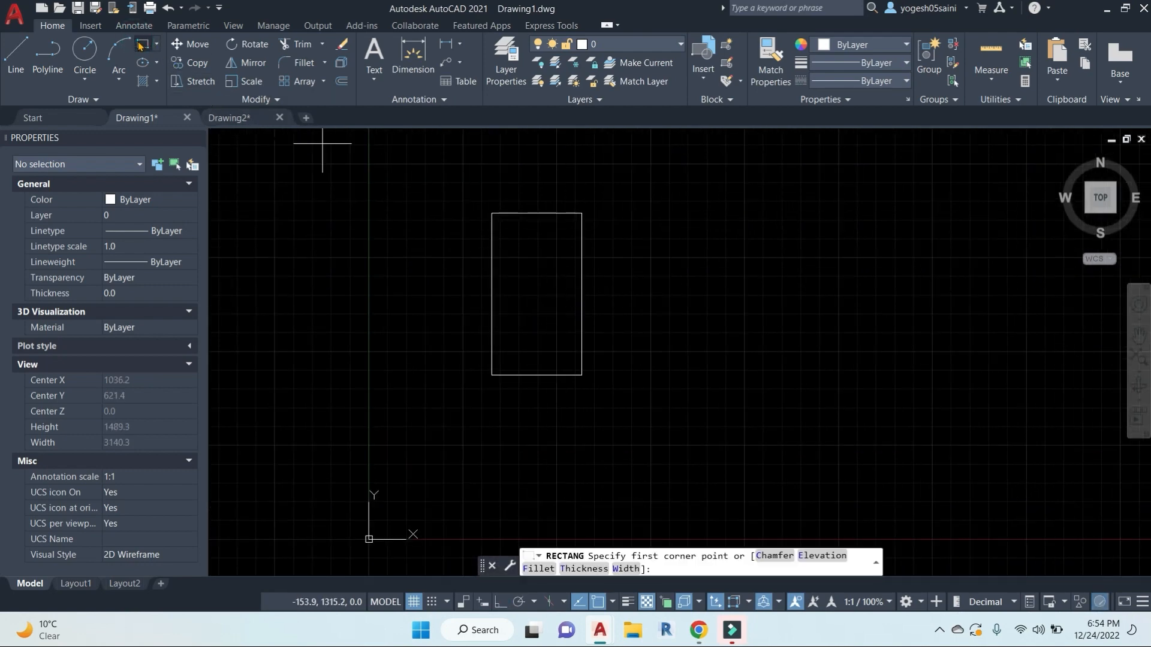
middle_click_drag(704, 257, 629, 231)
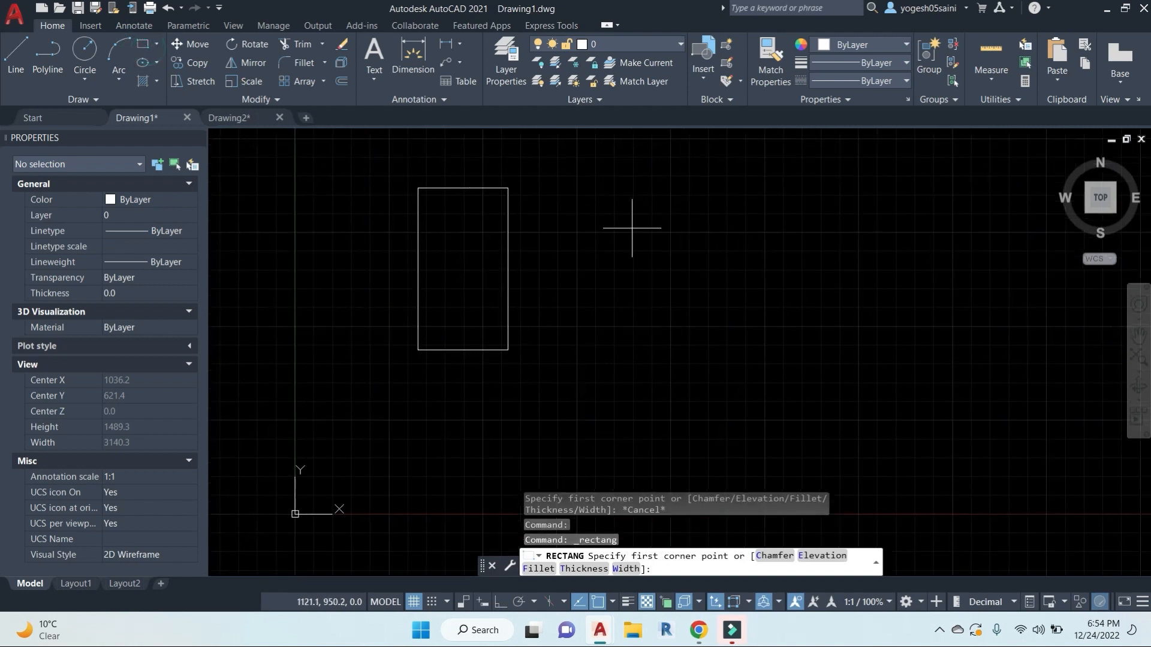
left_click(600, 192)
left_click(670, 391)
key("space")
left_click(742, 196)
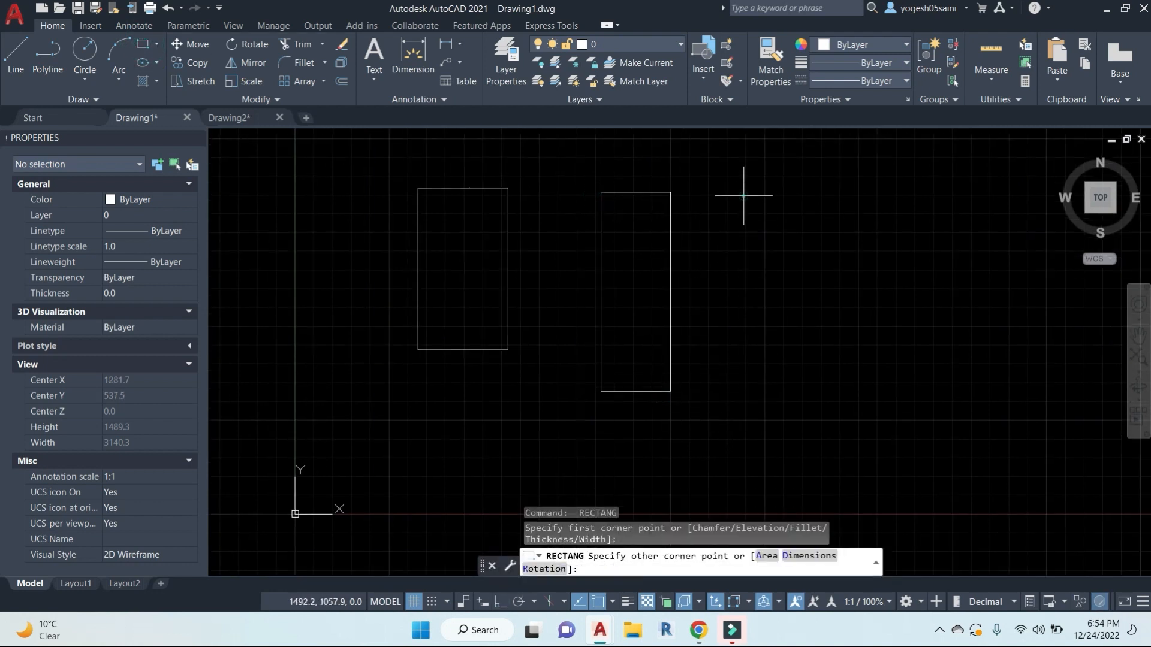
left_click(840, 477)
key("space")
left_click(884, 220)
left_click(944, 457)
Step: Draw two more rectangles overlapping the rightmost tall rectangle, the lower one long and thin
key("space")
middle_click_drag(1017, 394, 844, 370)
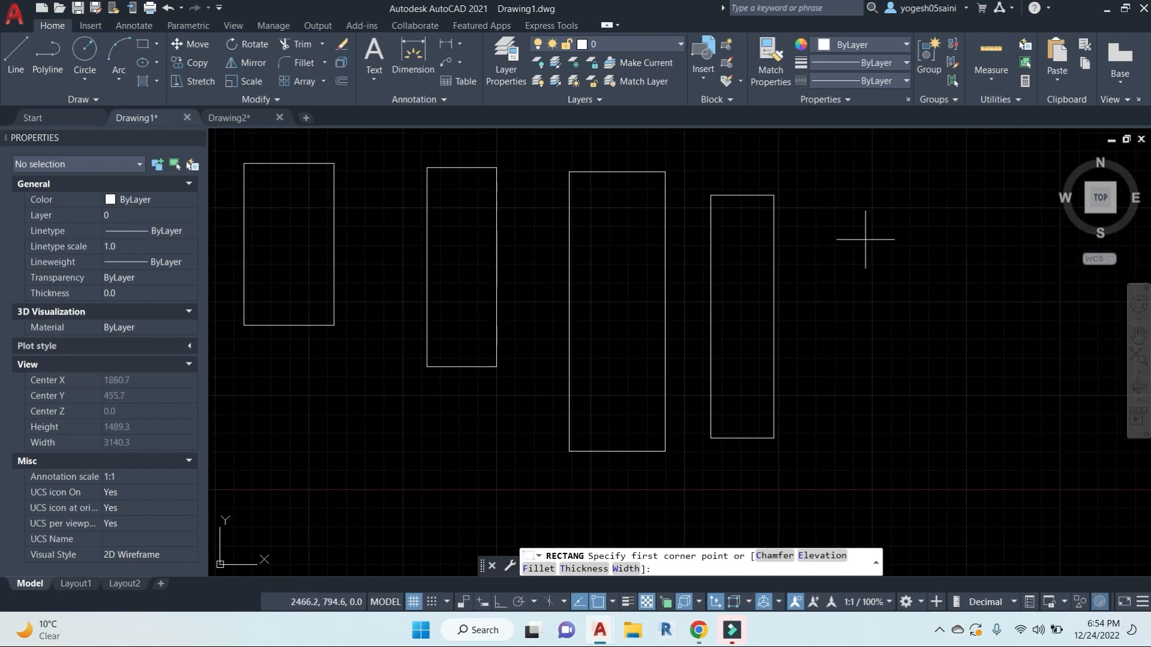
left_click(869, 232)
left_click(756, 326)
key("space")
left_click(933, 346)
left_click(686, 386)
Step: Erase the five new rectangles, leaving the original rectangle in place
key("space")
scroll(686, 389, "down", 4)
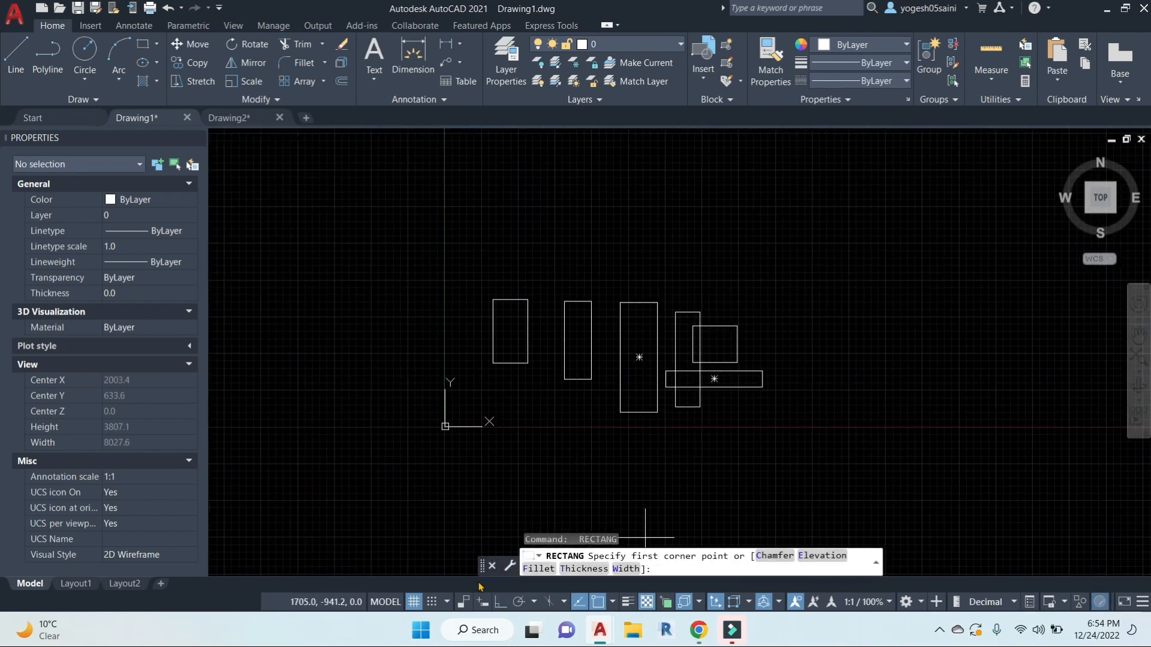
key("Escape")
left_click(817, 442)
left_click(550, 246)
type("e")
key("space")
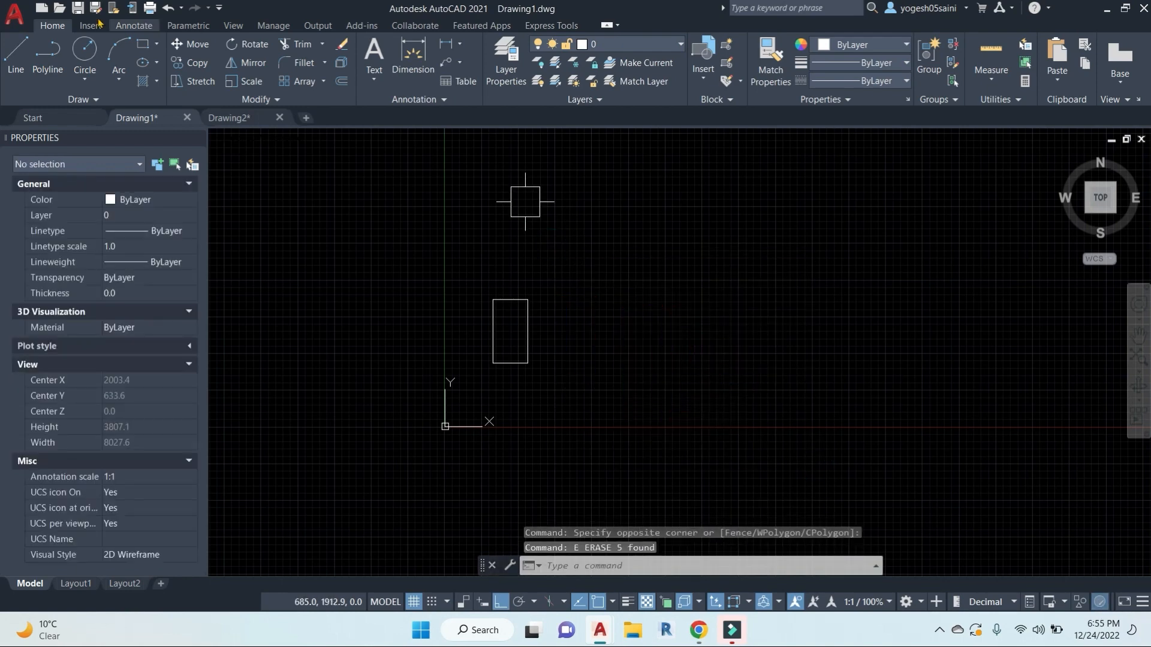
Step: Try to draw a rectangle by area beside the original one, with an area of 5000 and a length of 25'
key("Escape")
key("Escape")
type("rec")
key("space")
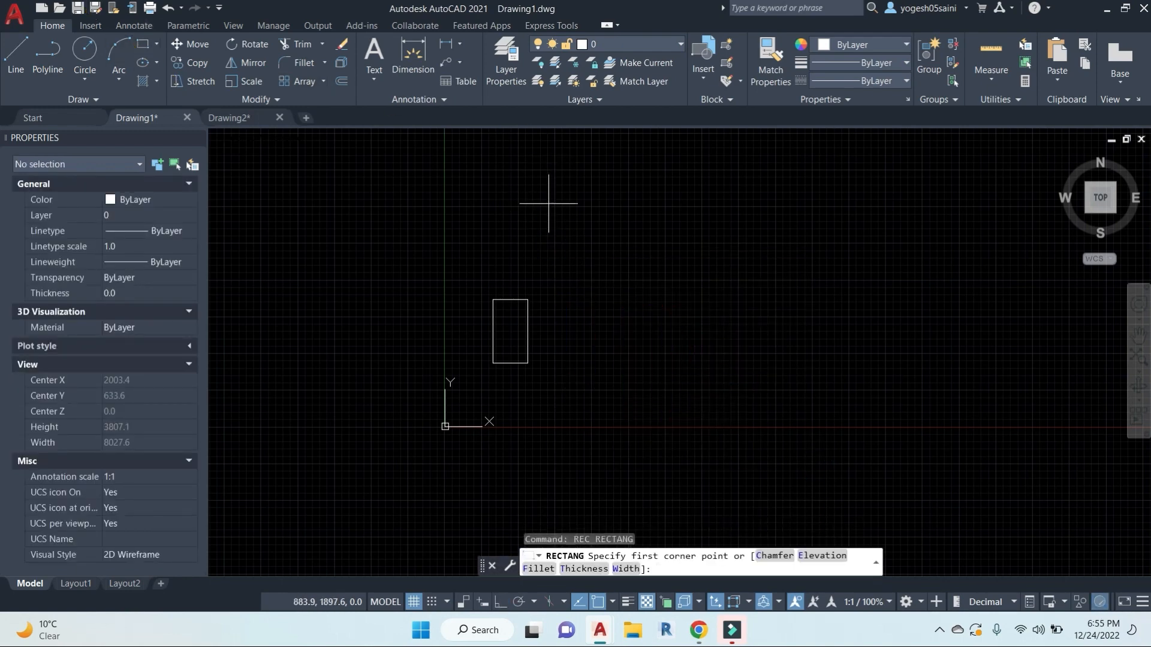
middle_click_drag(728, 437, 679, 400)
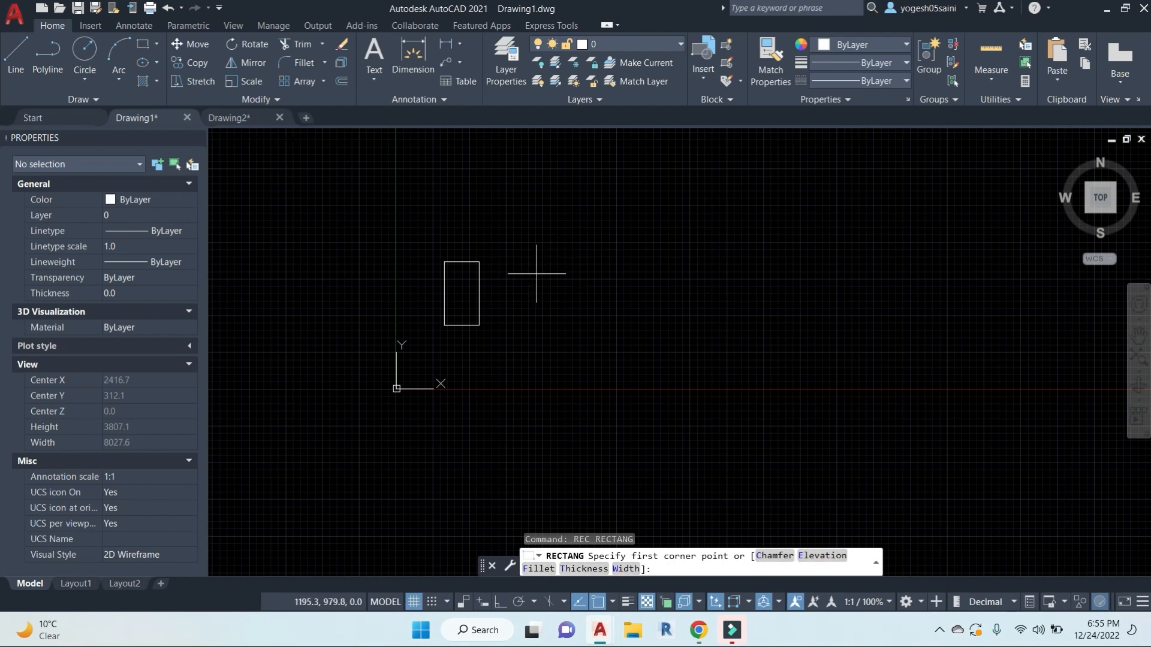
left_click(569, 258)
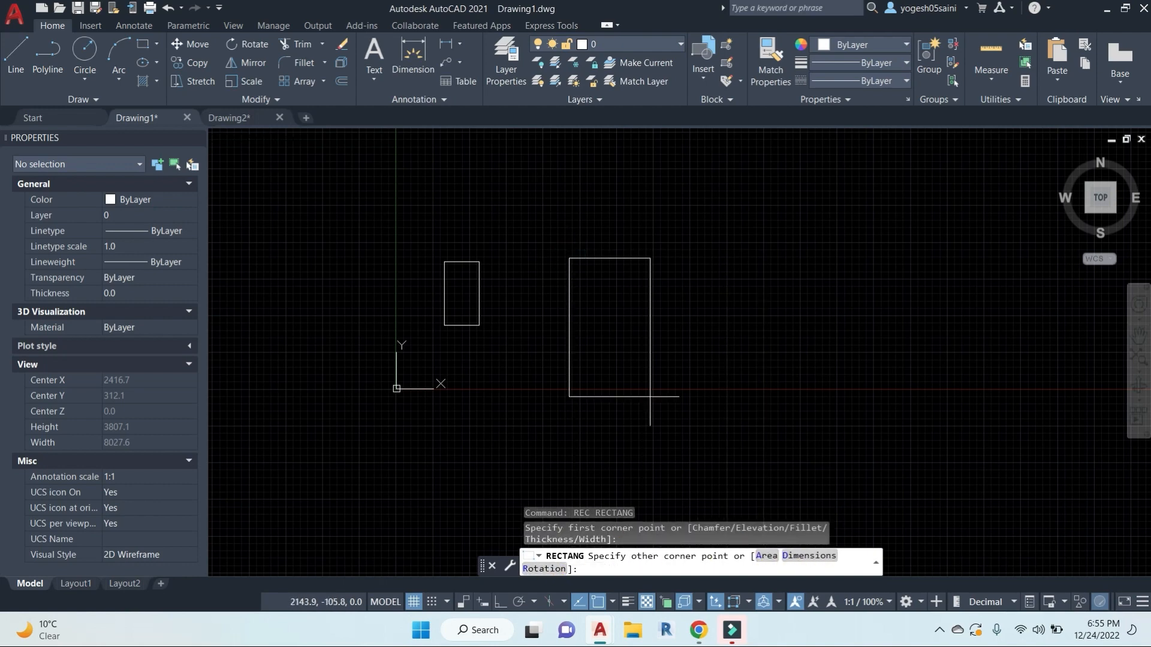
middle_click_drag(669, 367, 658, 332)
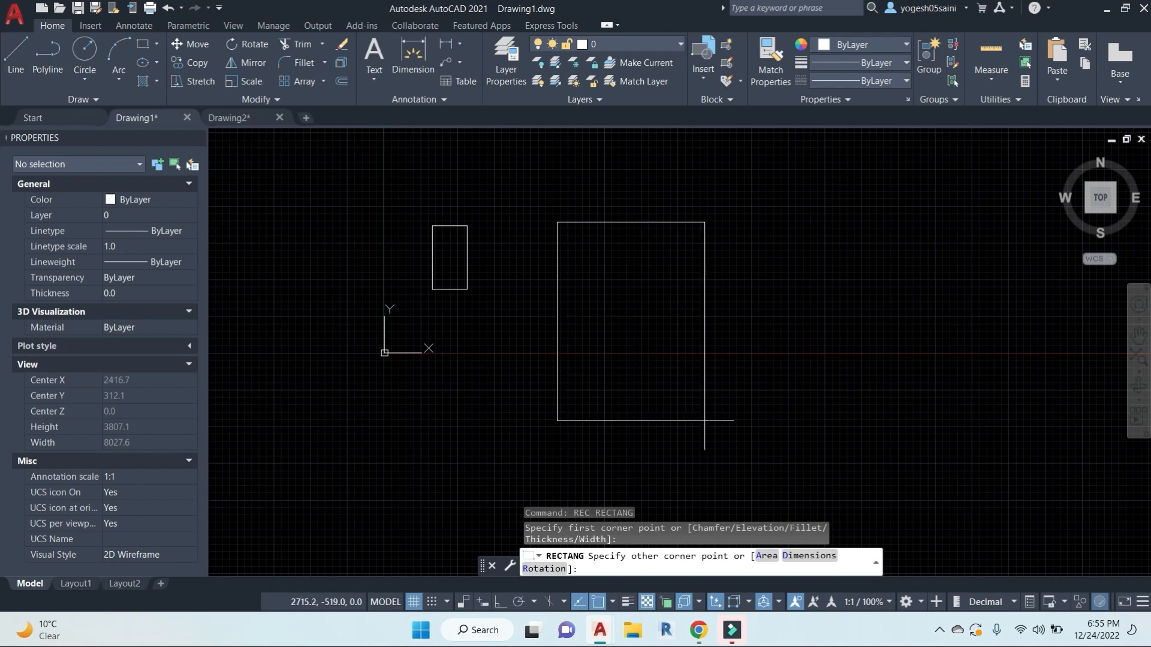
left_click(766, 556)
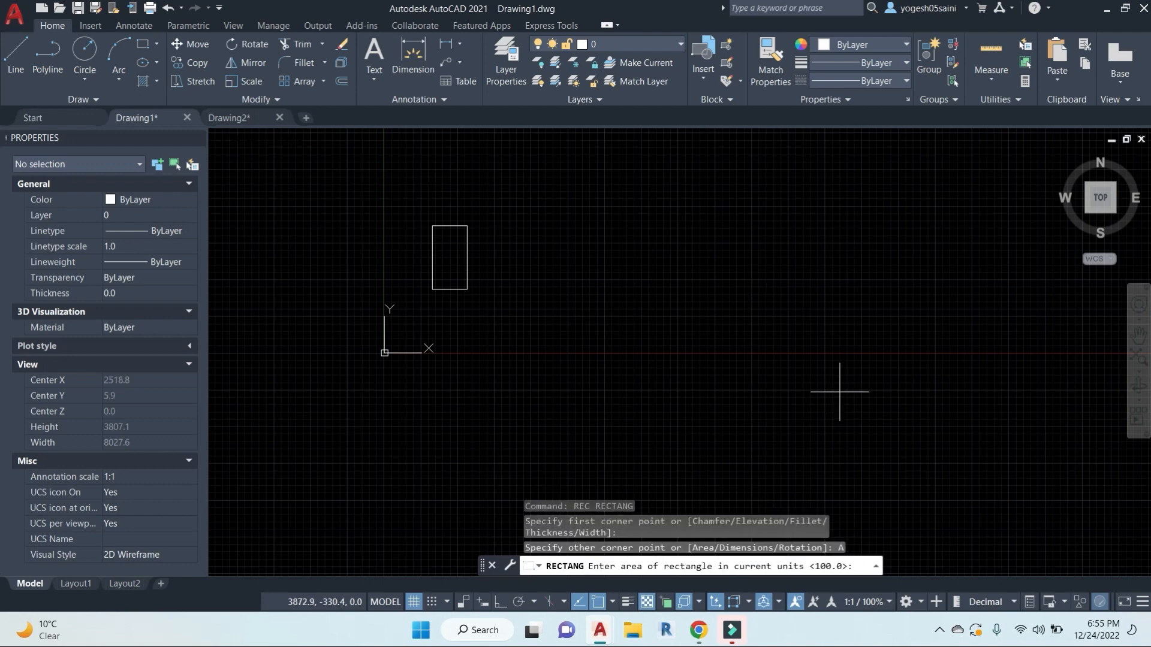
type("5000")
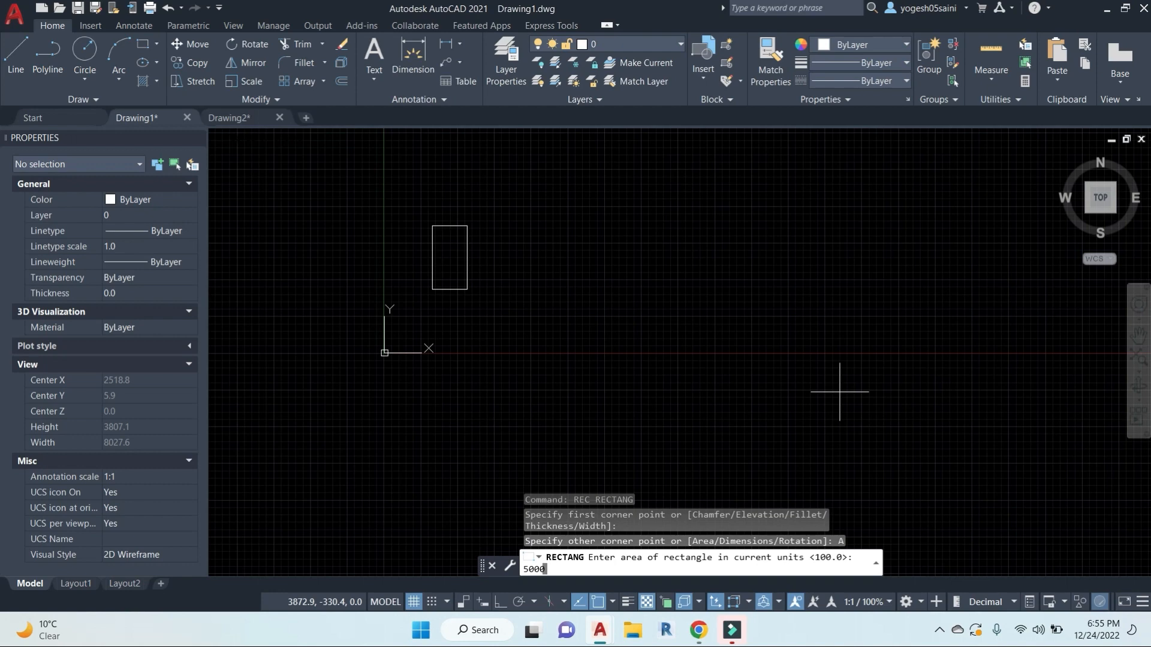
key("Return")
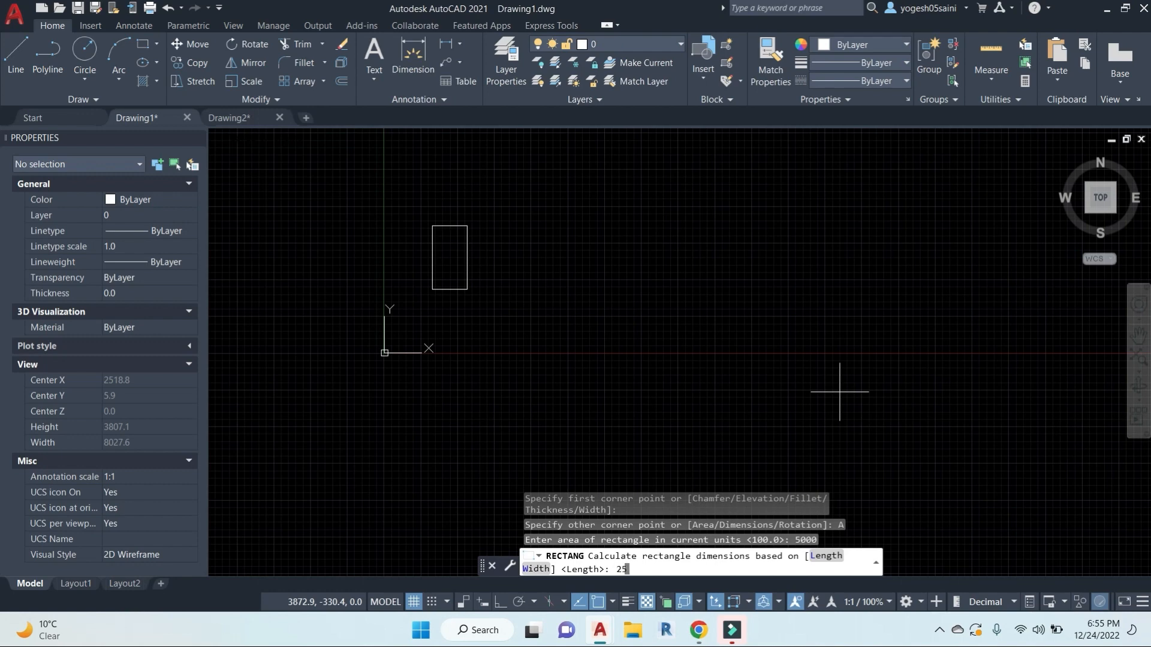
key("Return")
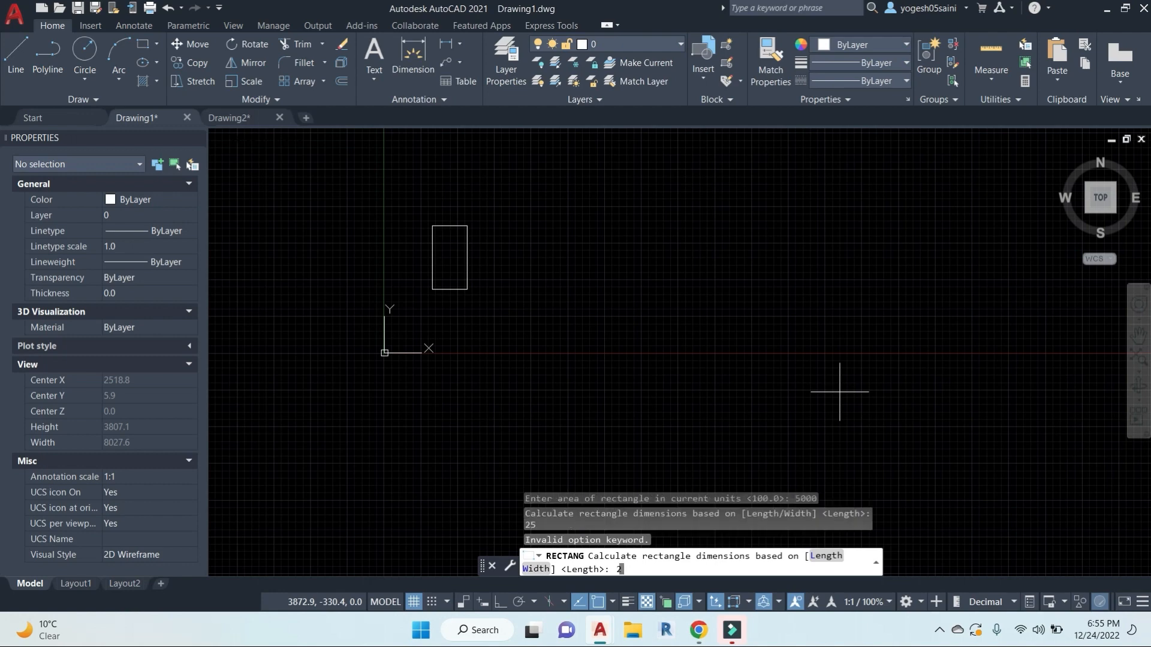
key("Return")
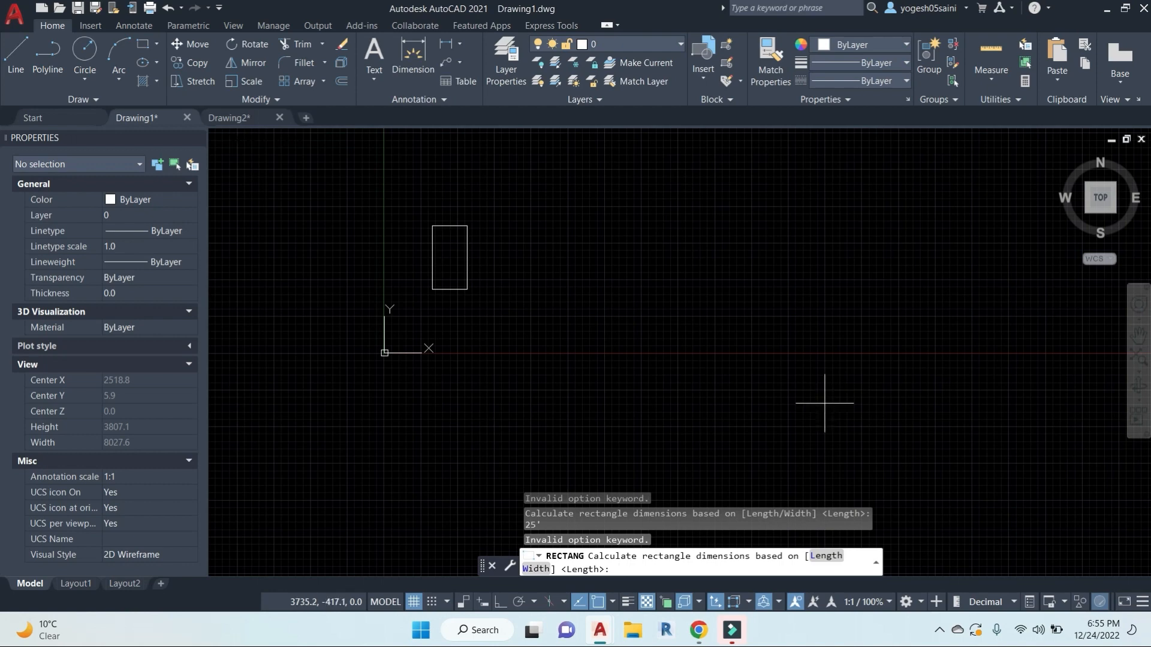
key("Escape")
Step: Set the drawing's length unit type to Architectural
type("UN")
key("Return")
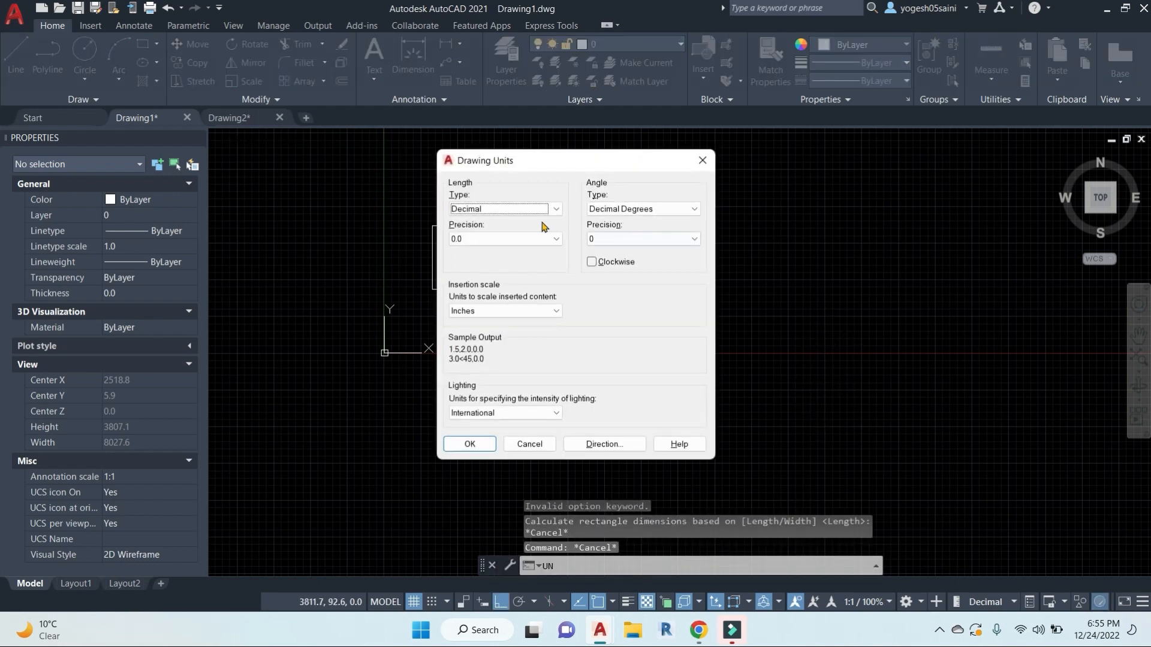
left_click(557, 209)
left_click(504, 220)
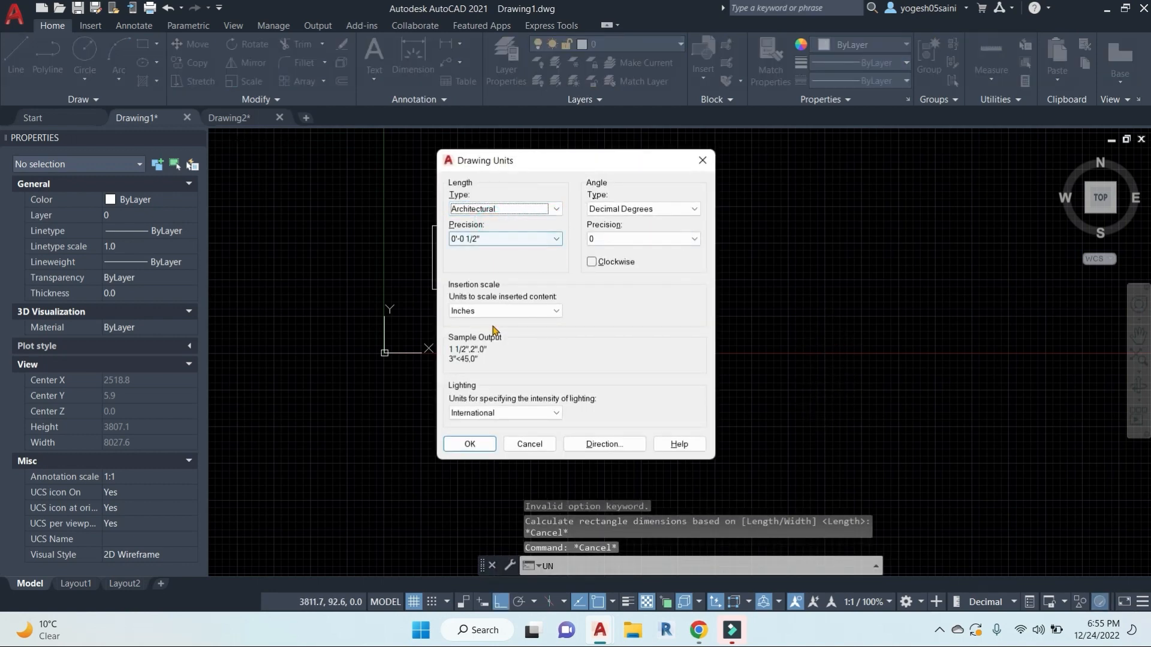
left_click(471, 445)
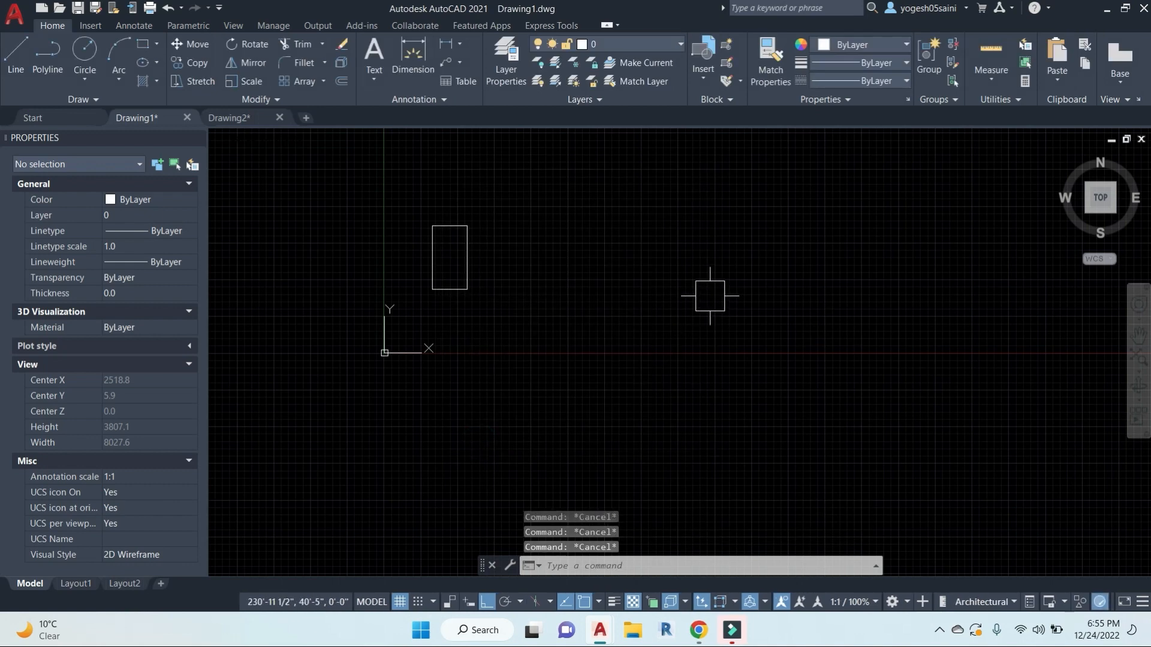
Step: Draw a rectangle by area to the right of the original one, using 5000 square inches and a length of 20'
type("rec")
key("Return")
left_click(619, 242)
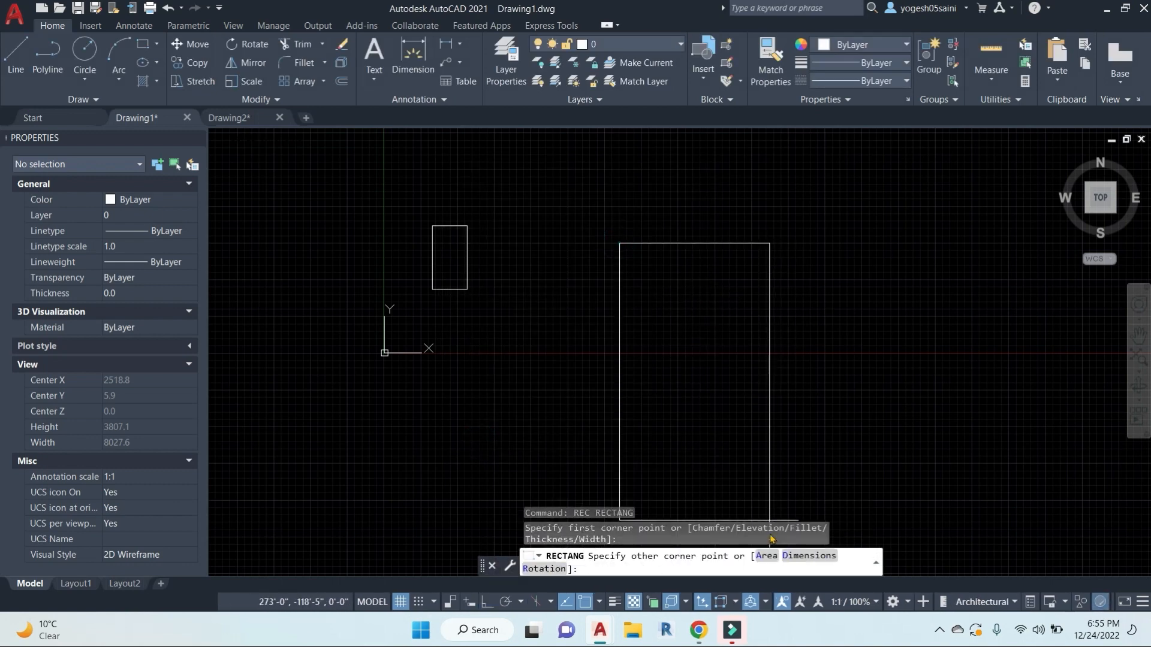
left_click(766, 556)
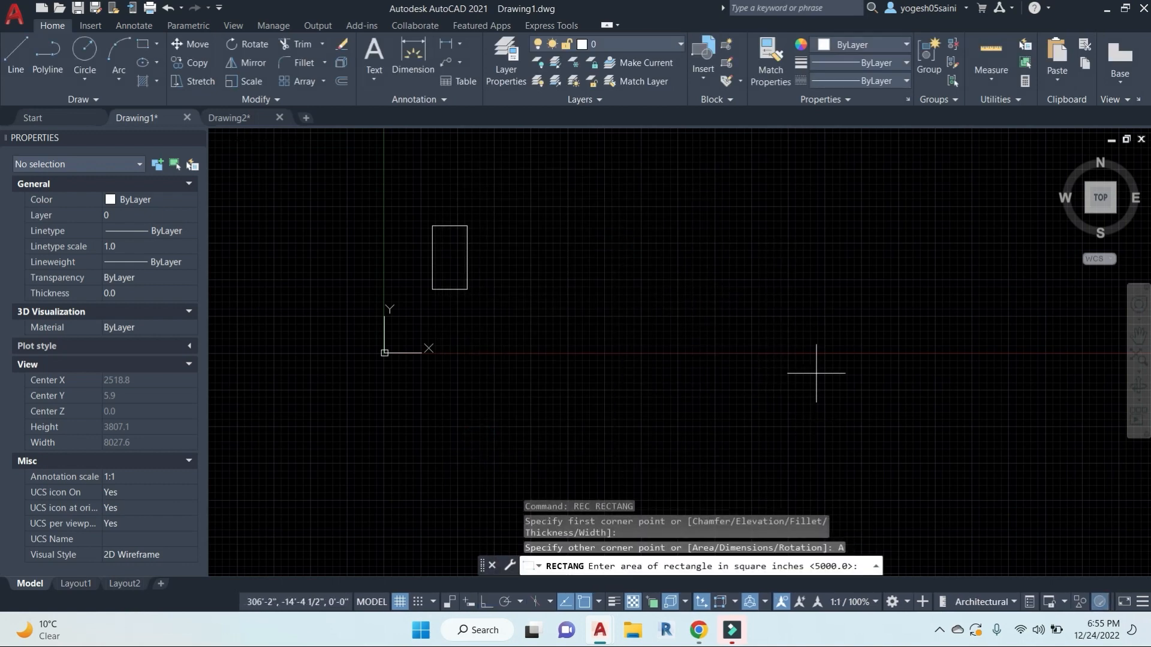
type("5000")
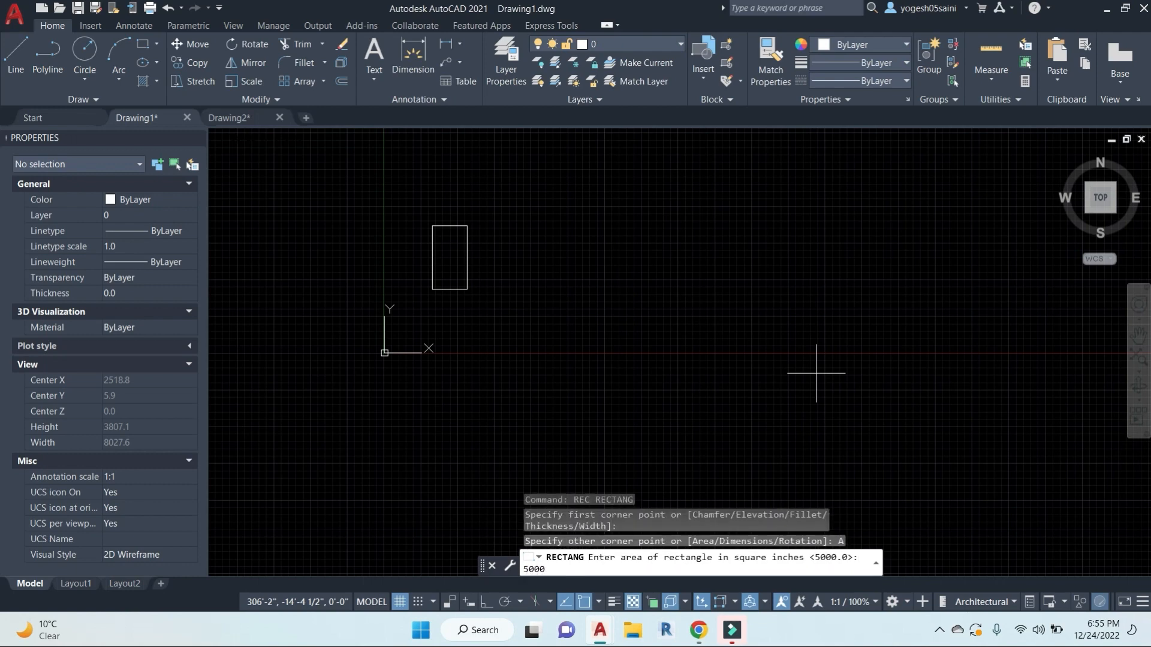
key("Return")
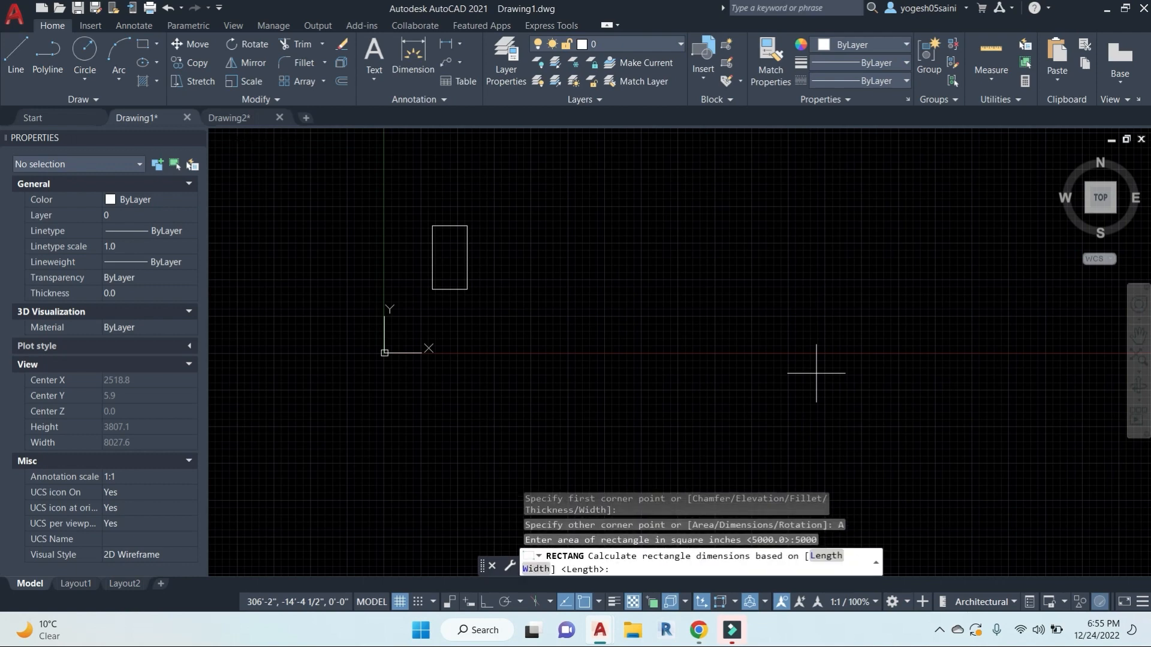
left_click(827, 556)
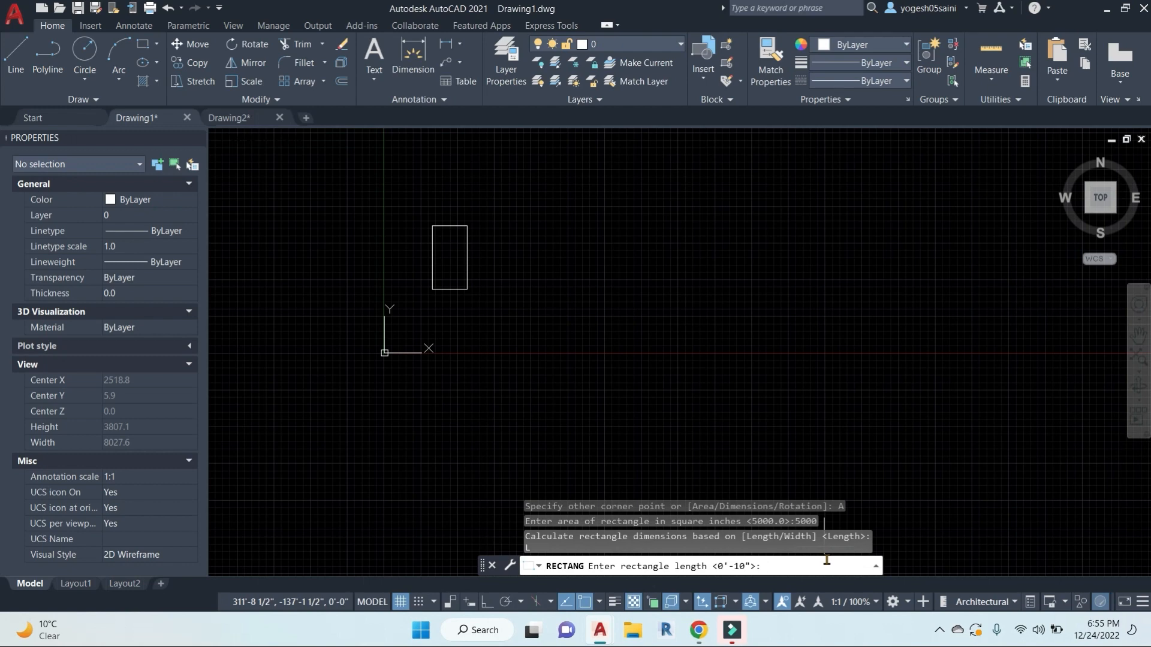
type("20'")
key("Return")
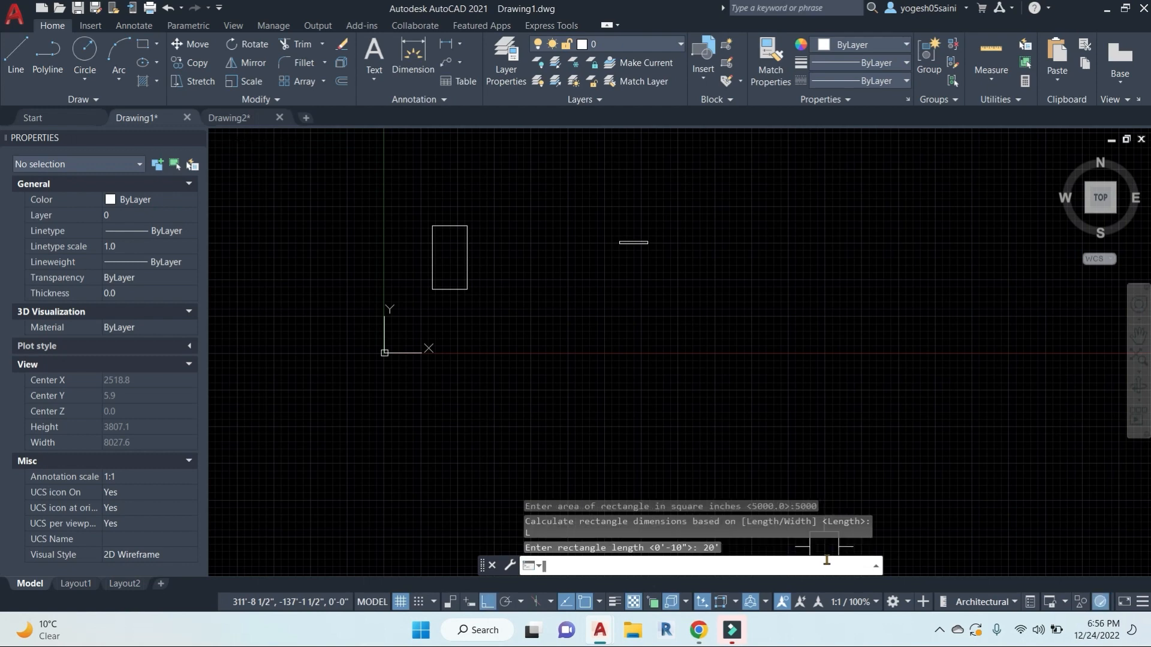
Step: Add a vertical linear dimension to the right short side of the new long rectangle
scroll(635, 242, "up", 5)
scroll(606, 234, "up", 2)
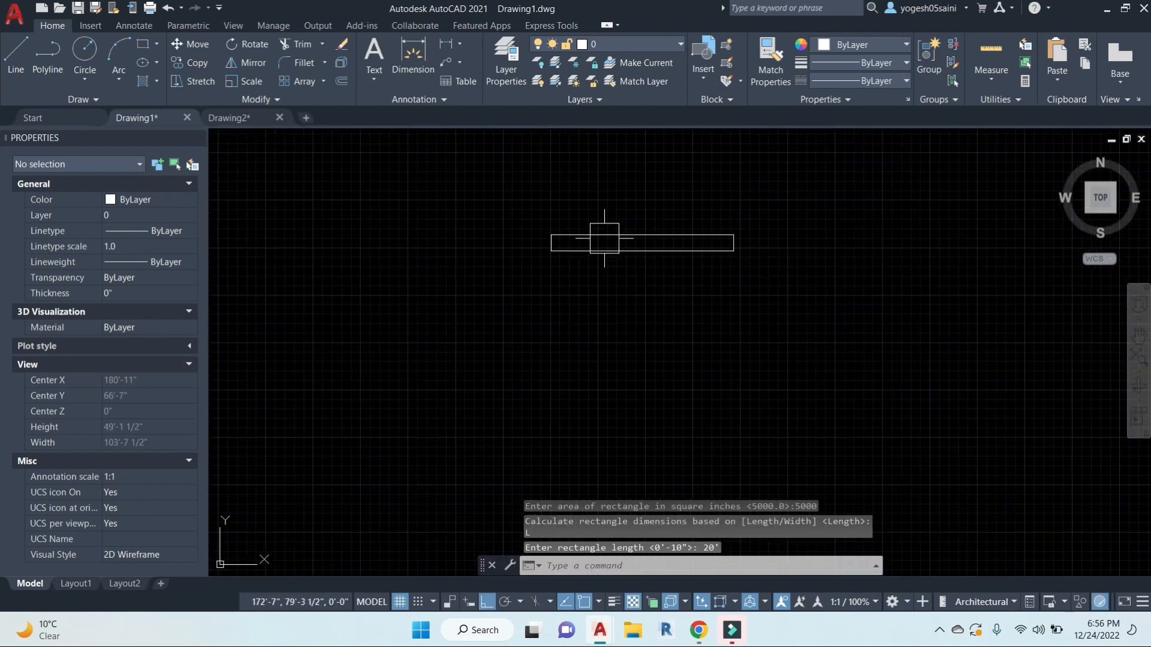
middle_click_drag(636, 291, 618, 311)
scroll(604, 252, "up", 4)
key("Escape")
key("Escape")
type("d")
key("Return")
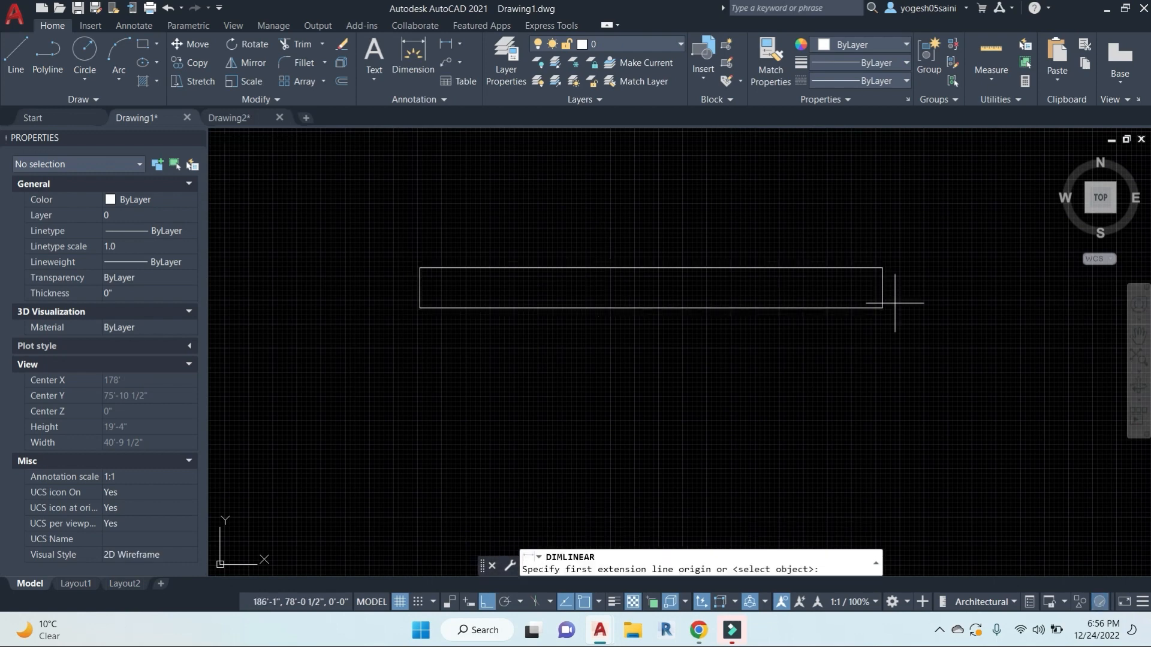
key("Return")
key("Escape")
key("Escape")
type("d")
key("Return")
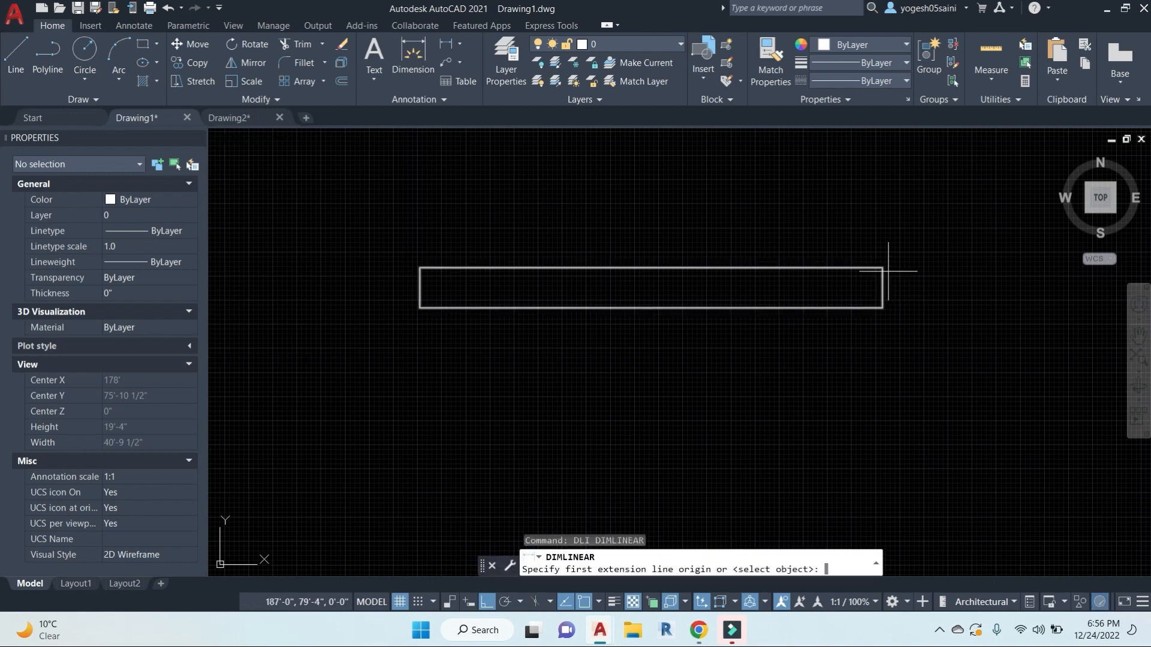
left_click(883, 268)
left_click(882, 307)
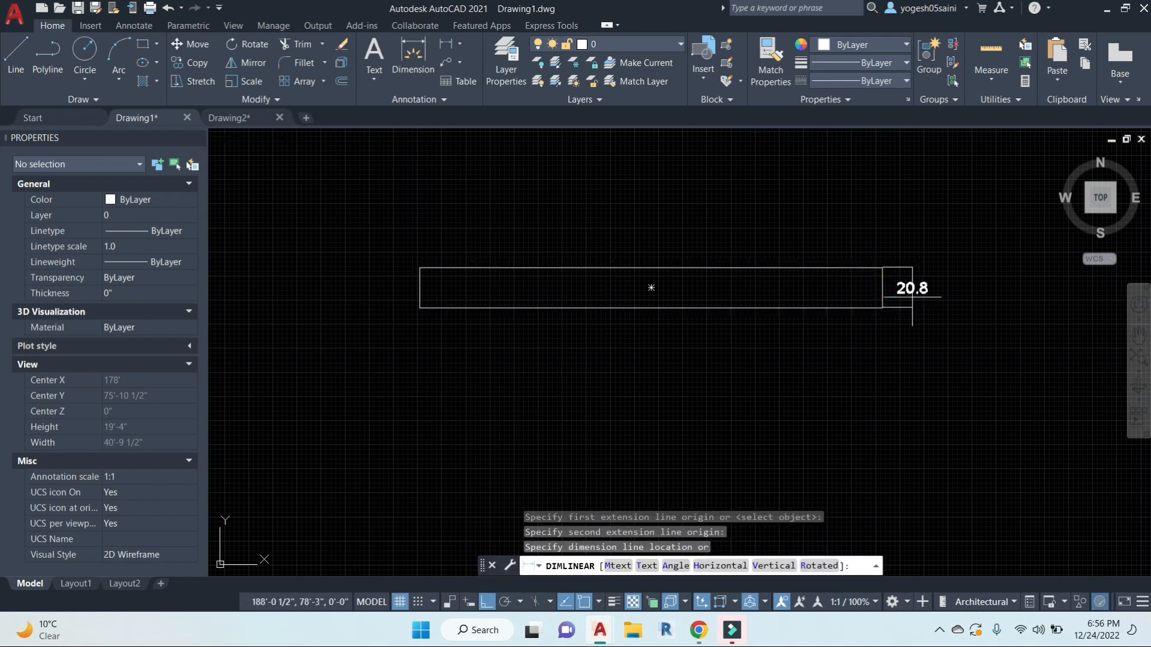
left_click(913, 303)
key("Return")
key("Escape")
key("Escape")
Step: Modify the Standard dimension style's primary units to Architectural format with 0'-0 1/2" precision
type("d")
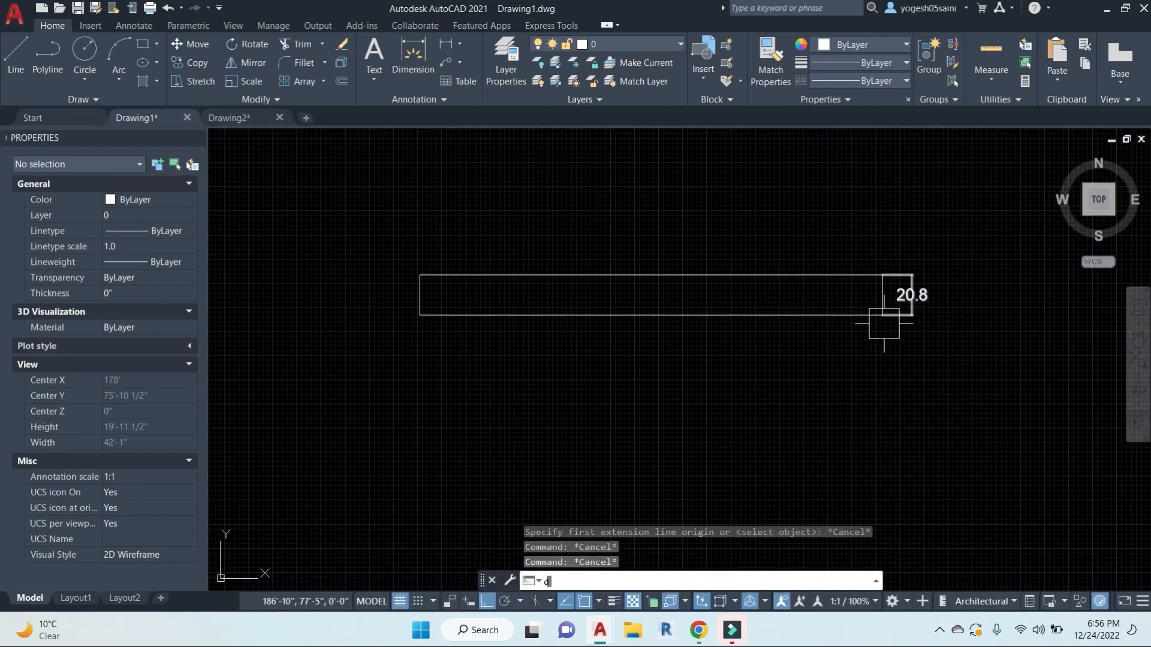
key("Return")
left_click(744, 281)
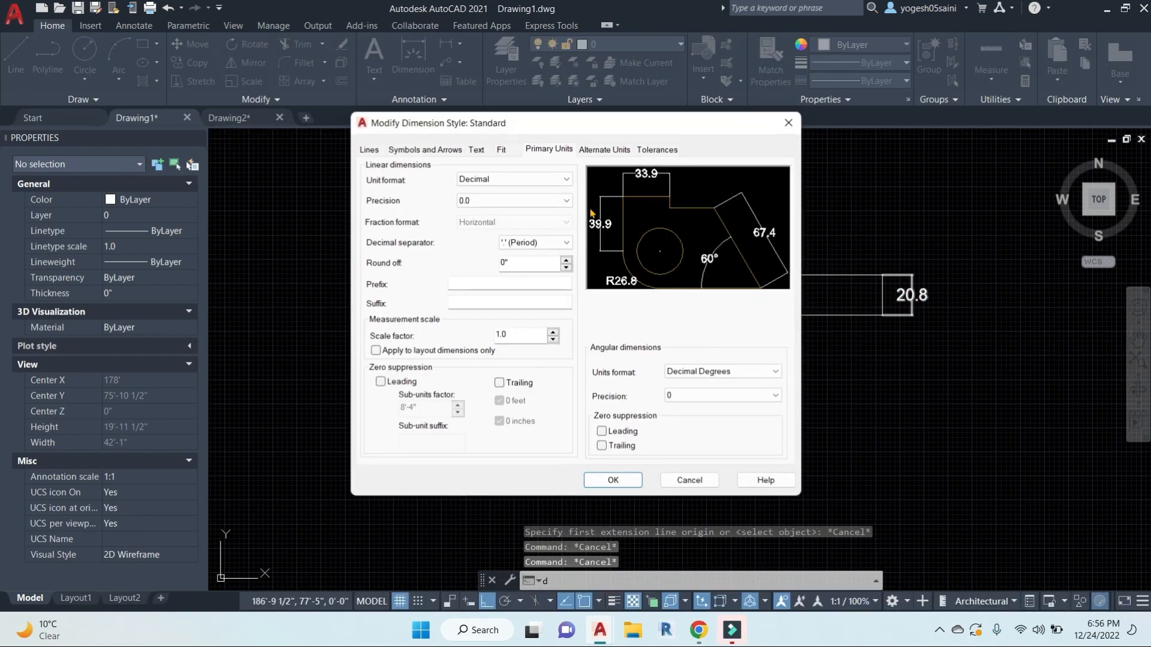
left_click(564, 179)
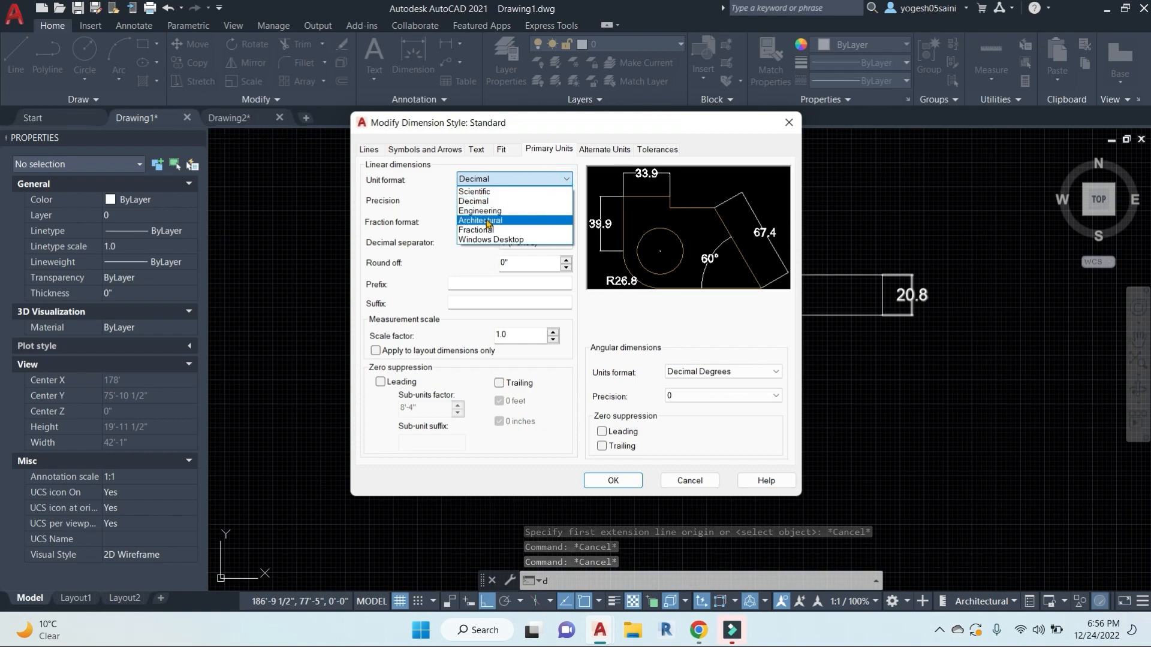
left_click(483, 219)
left_click(563, 200)
left_click(527, 222)
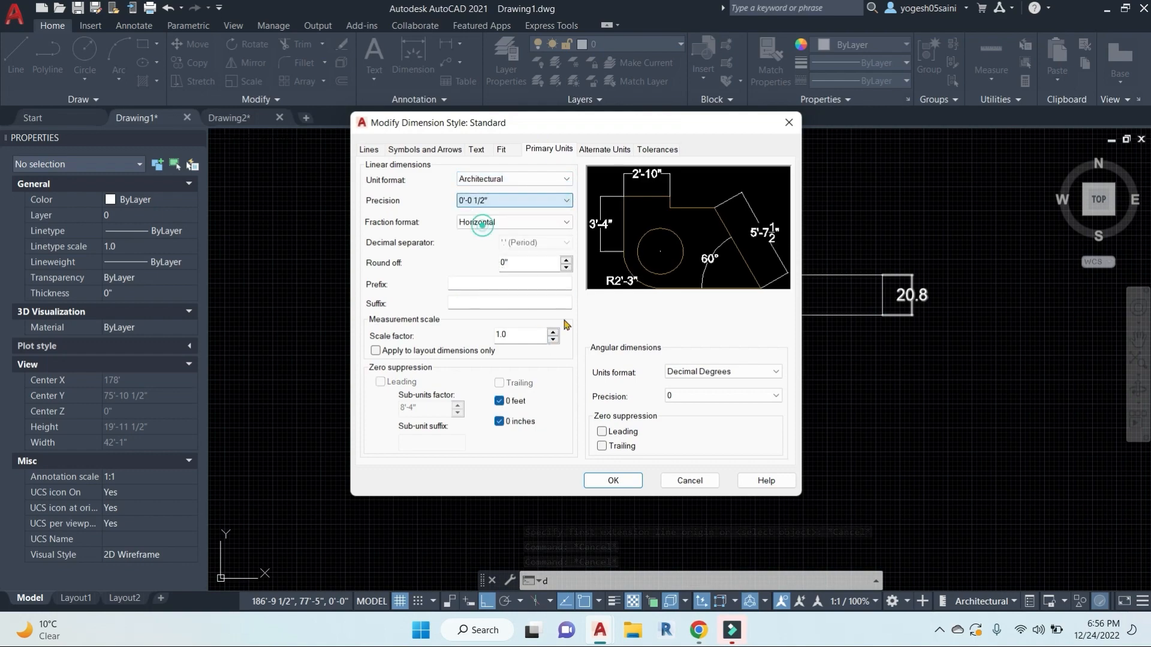
left_click(615, 480)
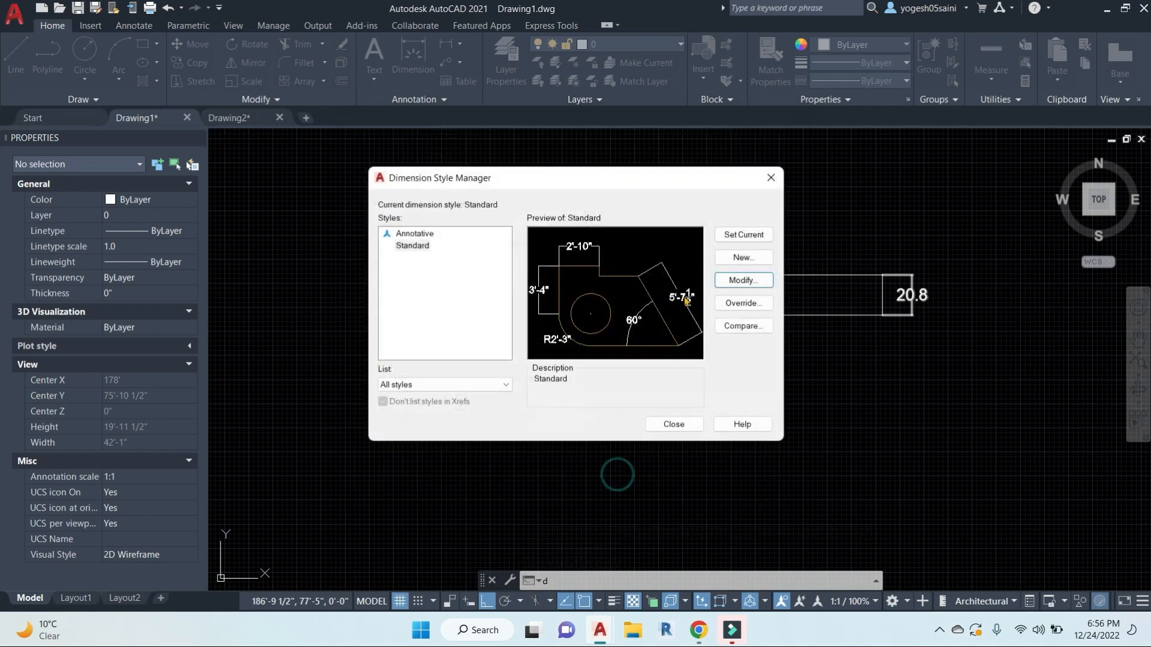
left_click(673, 423)
scroll(759, 387, "down", 2)
key("Escape")
key("Escape")
key("Escape")
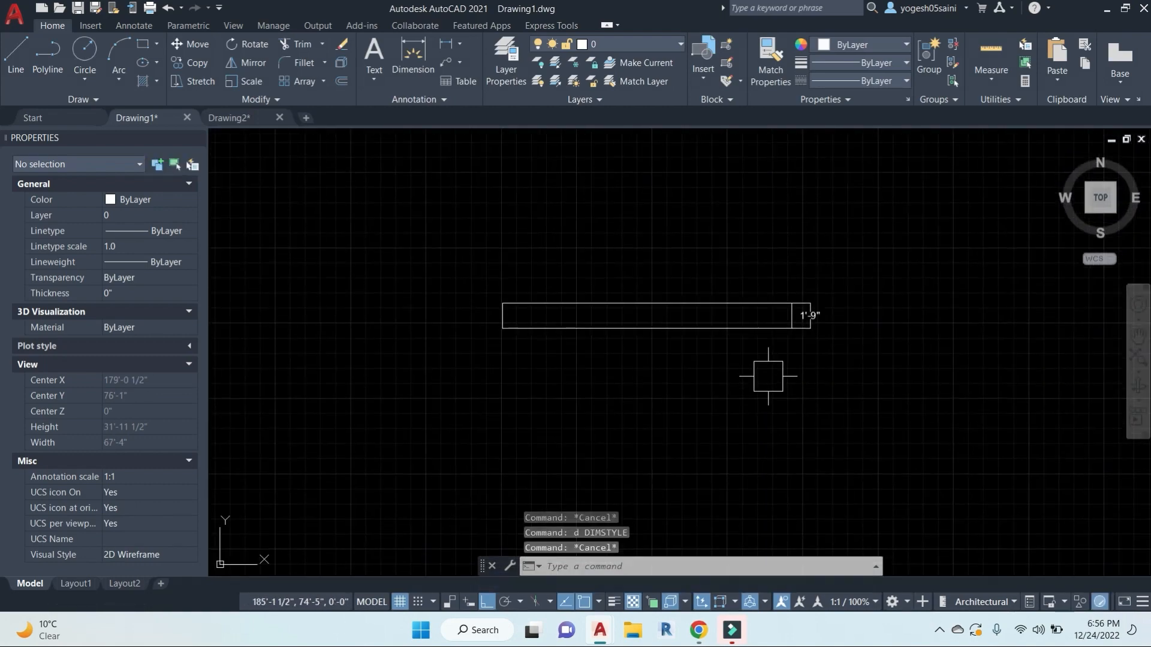
Step: Add a horizontal linear dimension above the long rectangle, spanning its upper edge
type("dli")
key("Return")
left_click(792, 304)
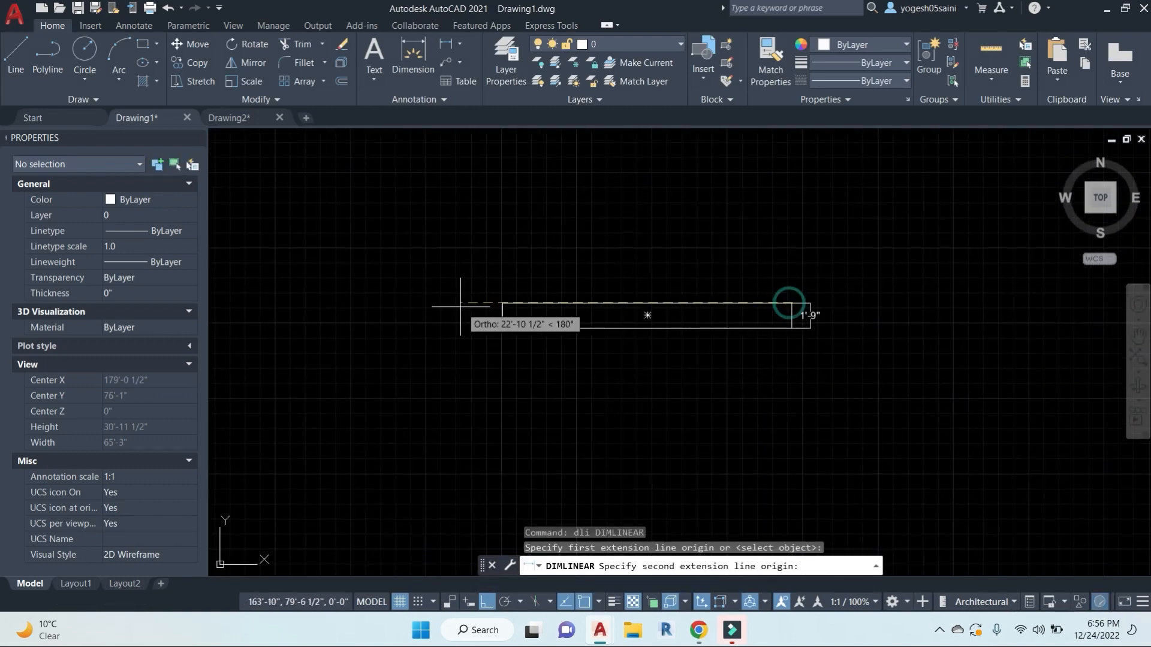
left_click(503, 304)
left_click(546, 269)
scroll(648, 270, "up", 3)
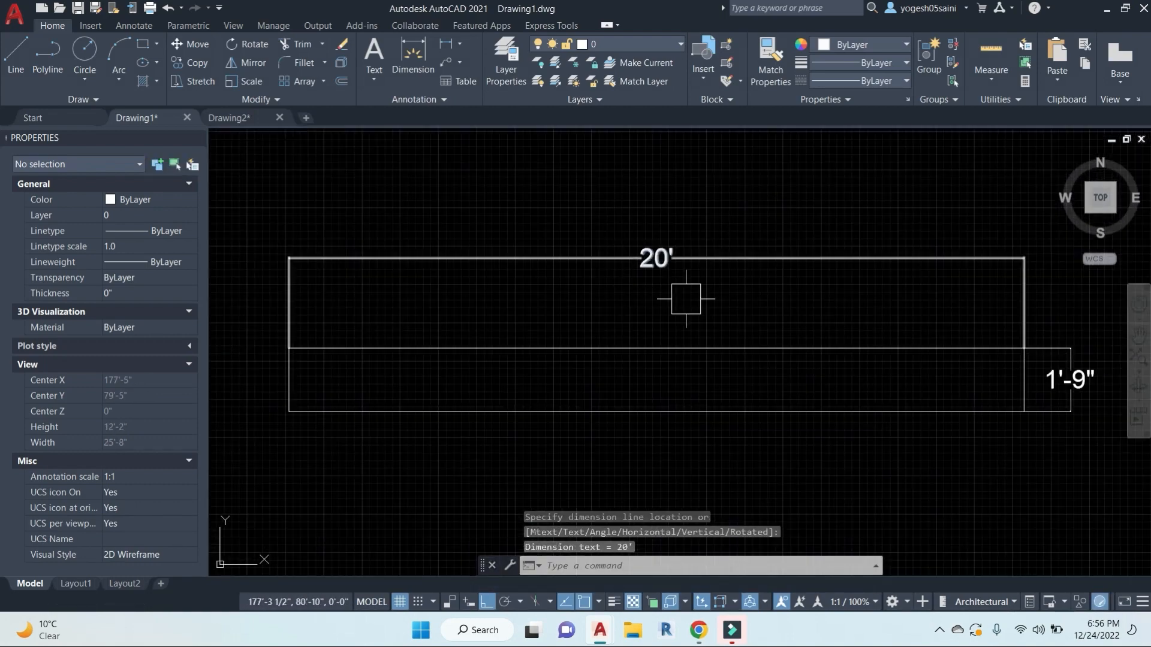
scroll(609, 288, "down", 3)
scroll(720, 312, "up", 2)
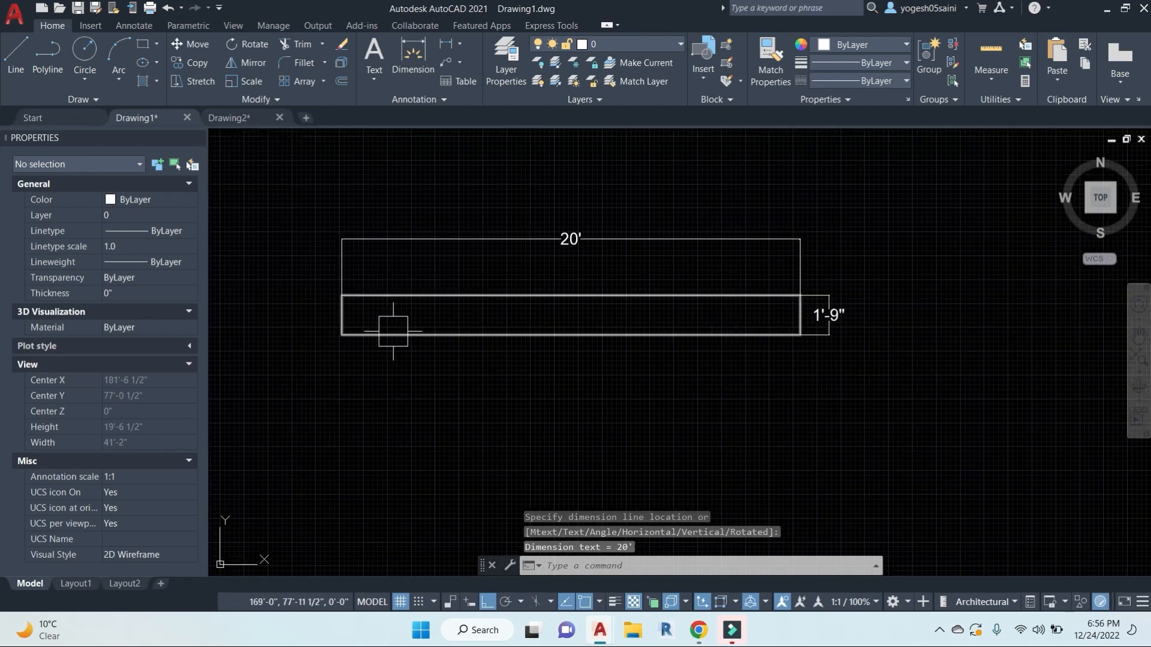
key("Escape")
key("Escape")
key("Escape")
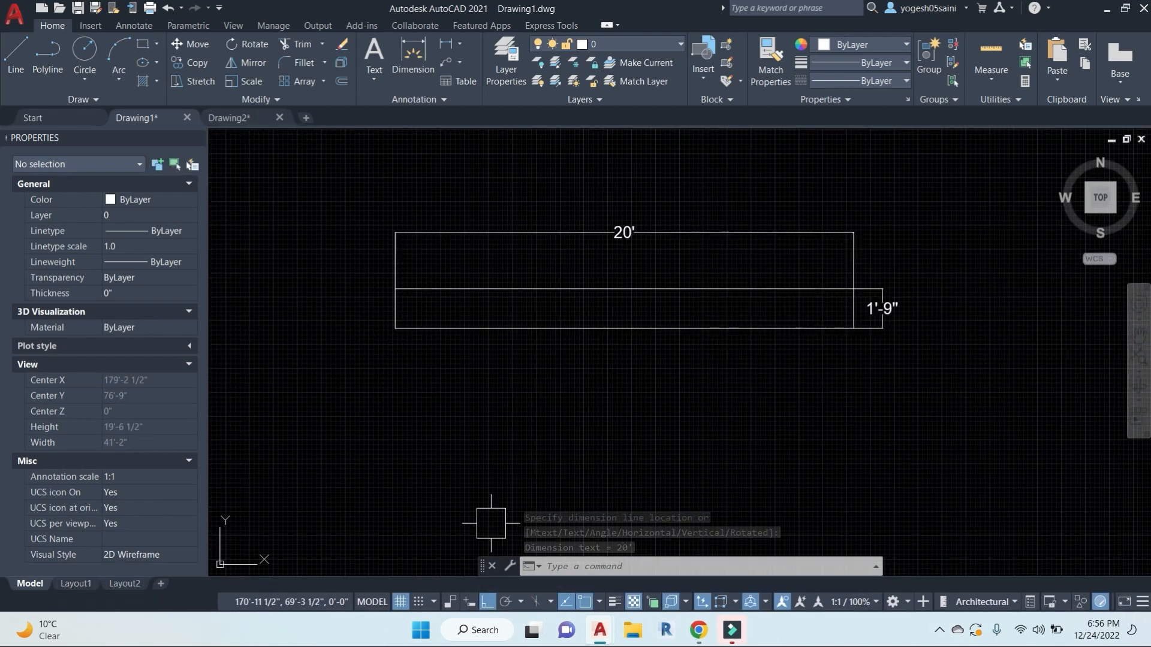
Step: Measure the area of the long 20' rectangle by selecting it as an object
type("AREA")
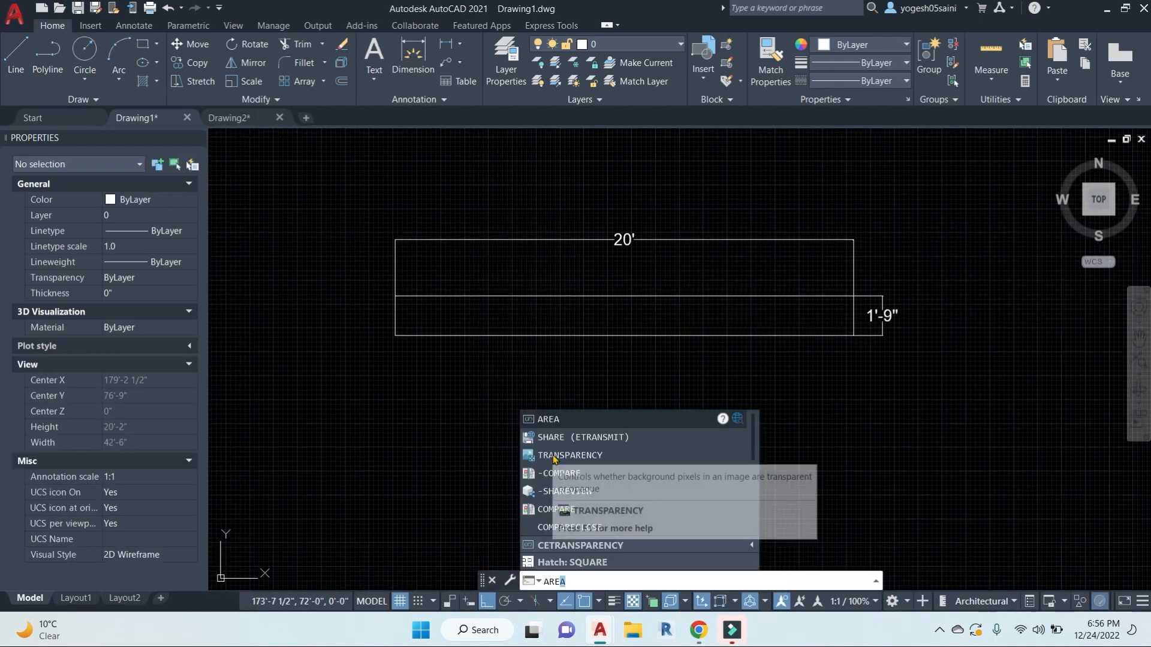
key("Return")
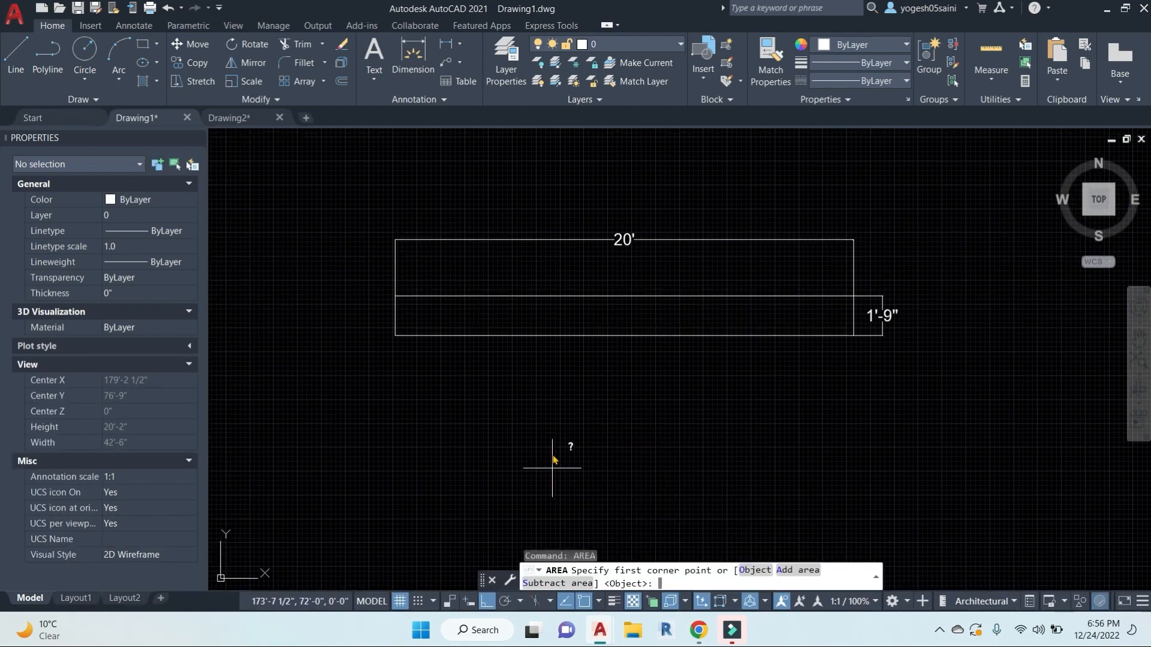
left_click(755, 570)
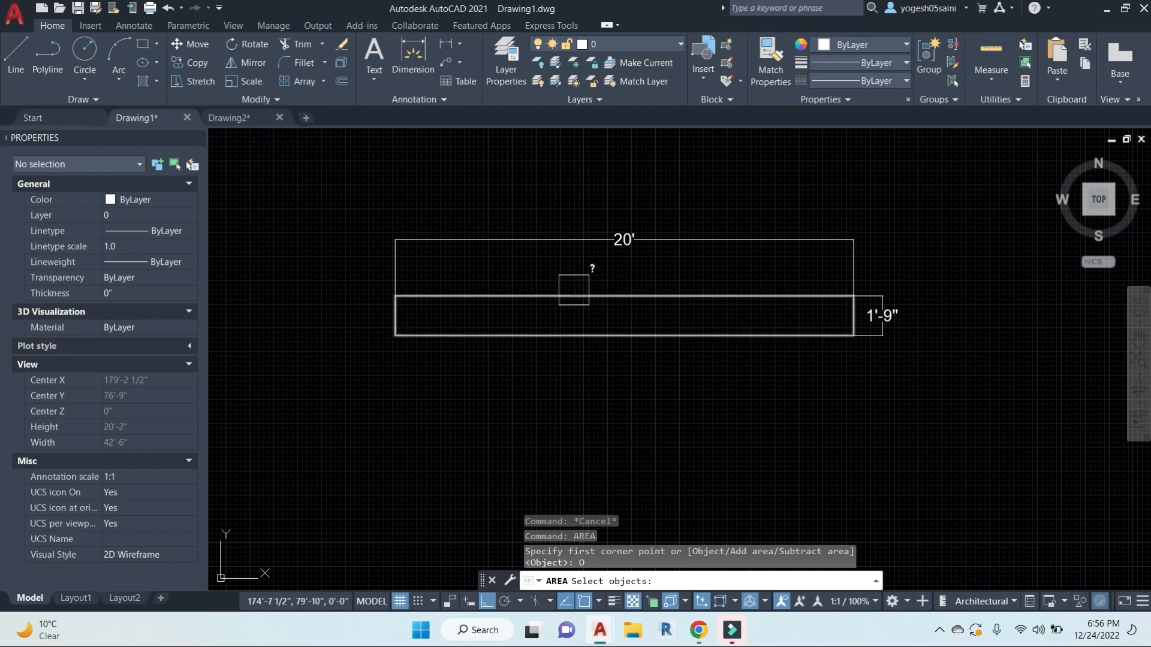
left_click(595, 294)
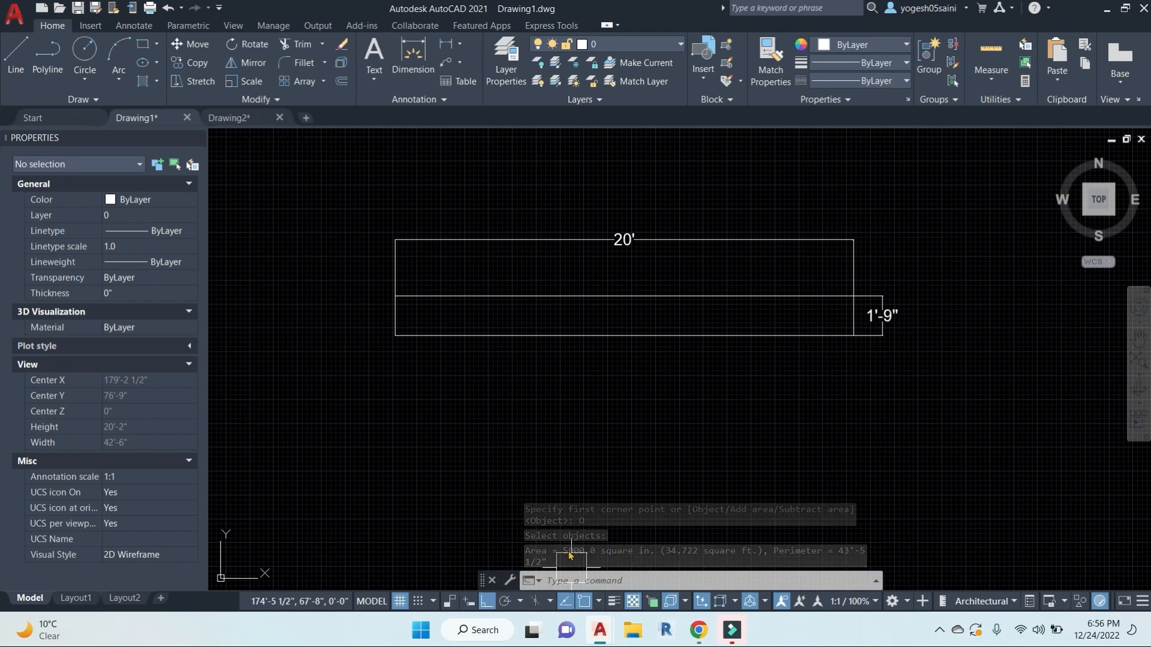
scroll(737, 423, "down", 2)
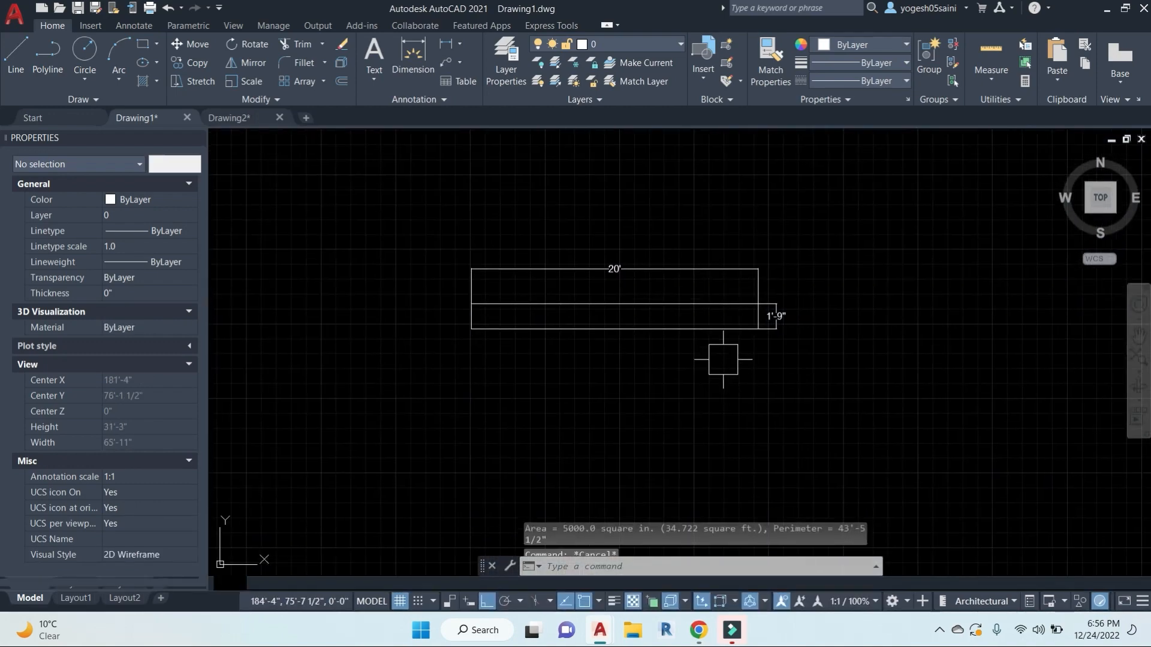
key("Escape")
key("Escape")
key("Escape")
type("s")
key("Return")
left_click(873, 458)
key("Escape")
key("Escape")
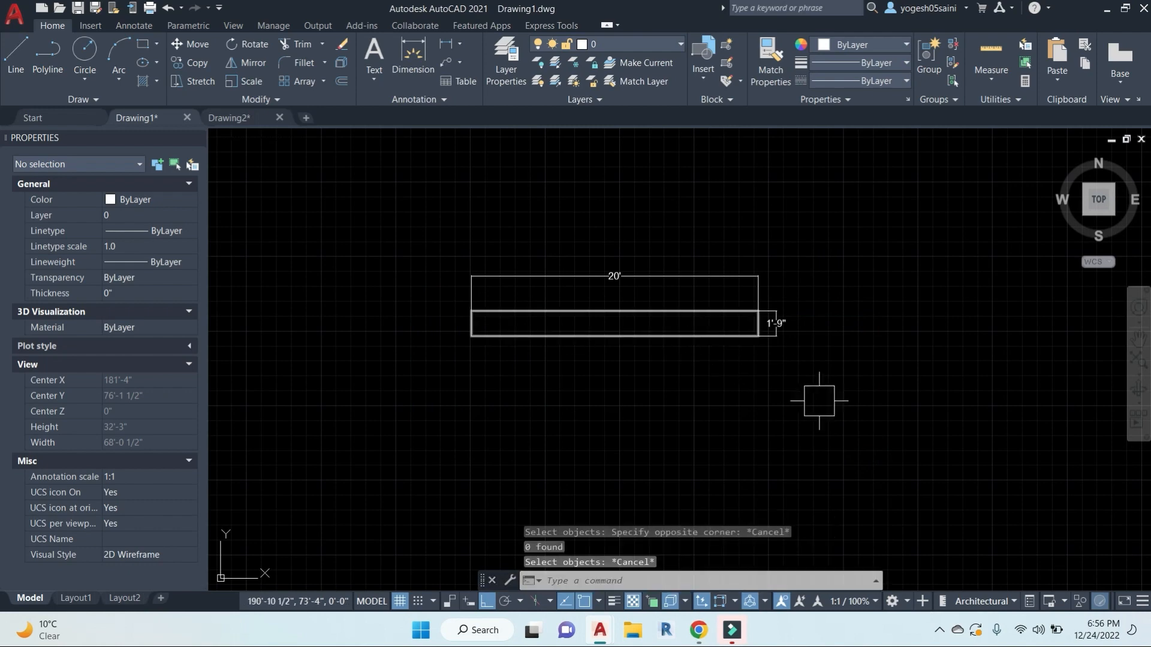
Step: Move the long rectangle together with its two dimensions a short distance straight down
scroll(817, 394, "down", 2)
left_click(863, 412)
left_click(514, 246)
scroll(514, 246, "down", 2)
middle_click_drag(771, 351, 657, 318)
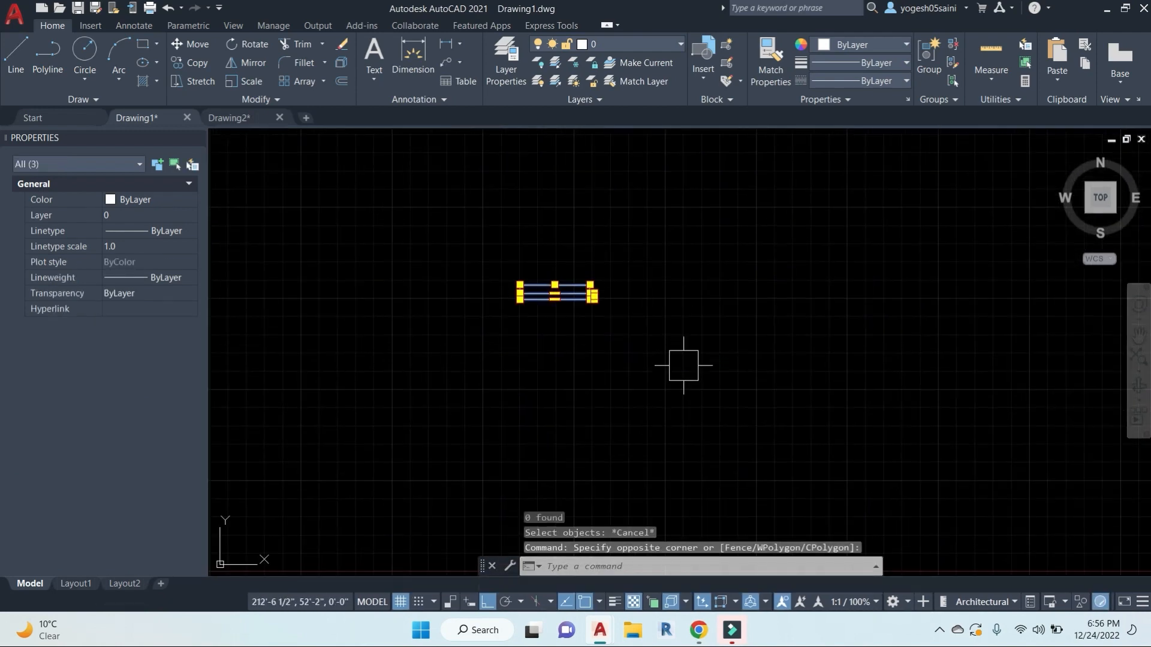
left_click(189, 44)
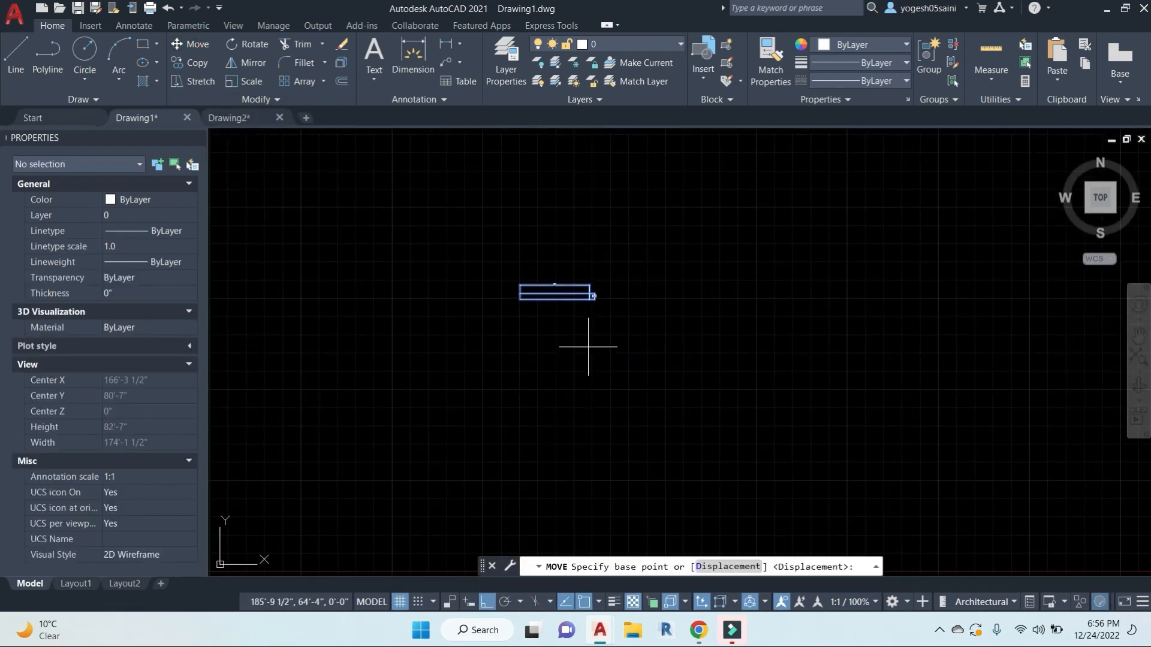
left_click(613, 346)
left_click(614, 431)
Step: Move the long rectangle and its dimensions straight up using a freely picked base point
left_click(650, 453)
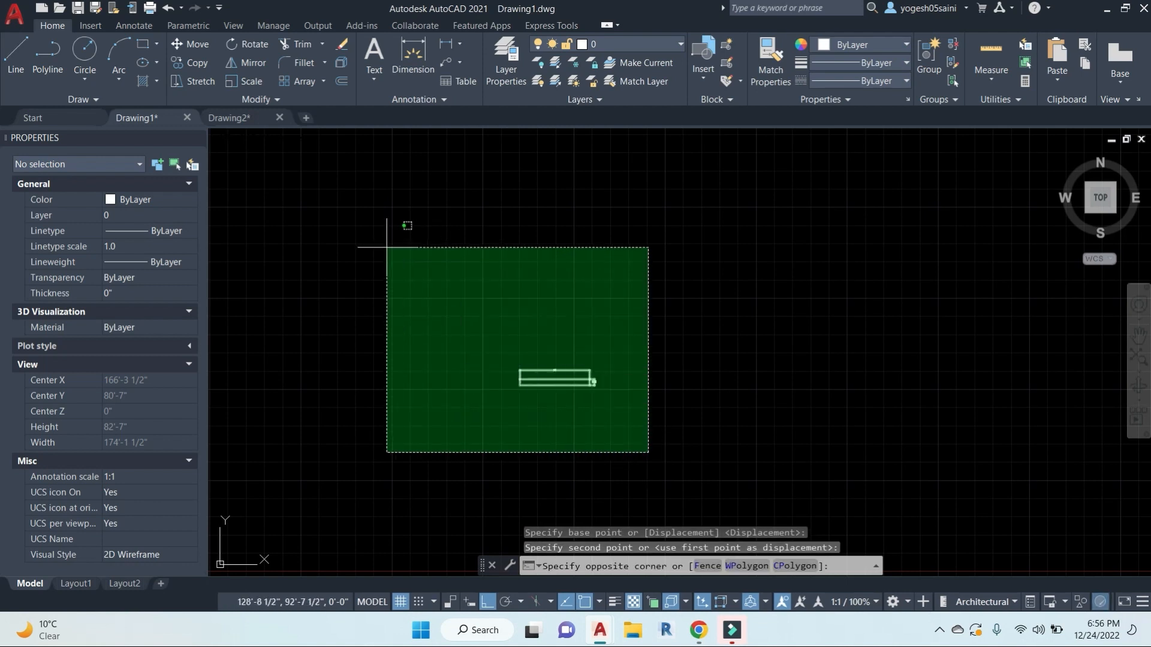
left_click(371, 219)
left_click(193, 44)
left_click(825, 468)
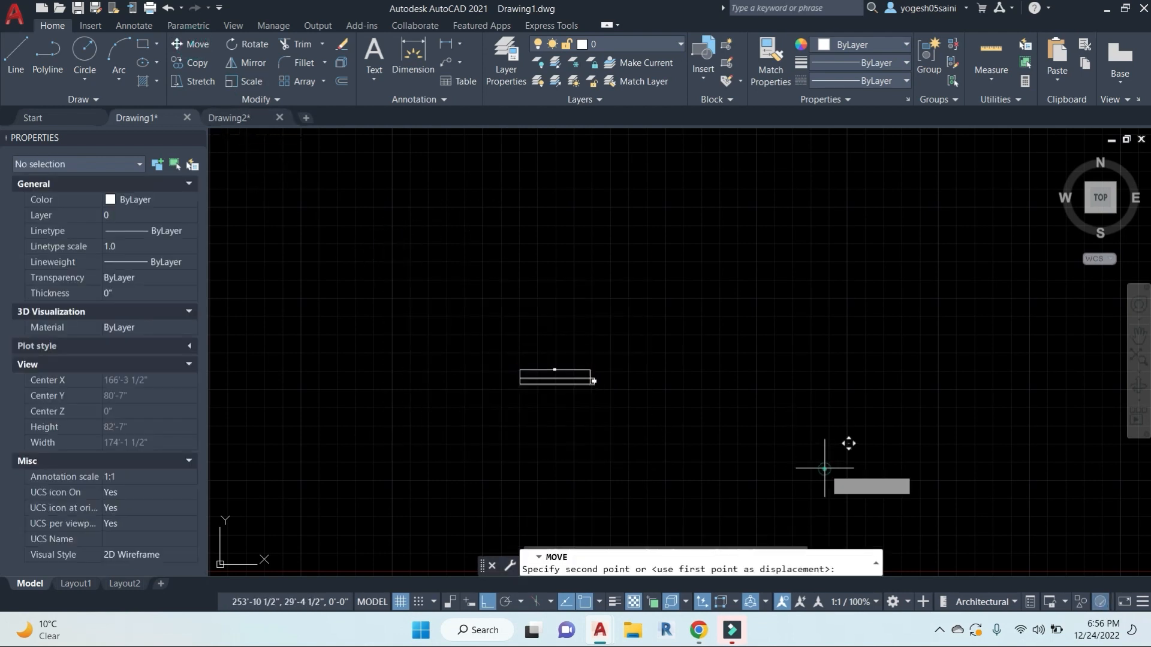
left_click(807, 329)
scroll(648, 277, "down", 2)
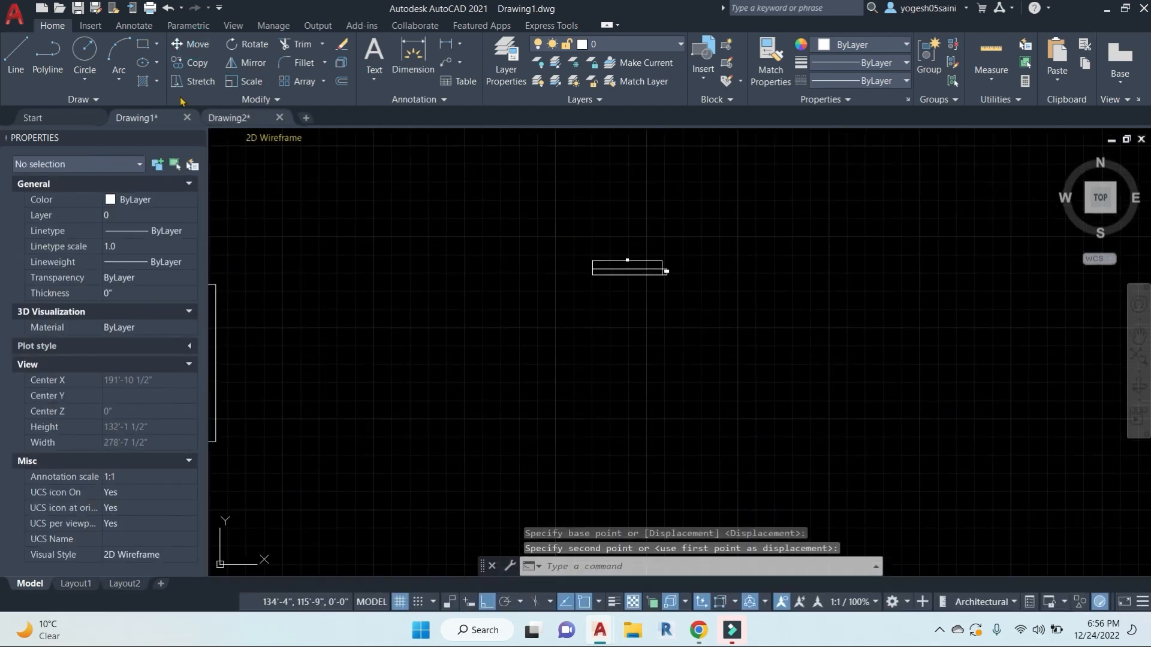
Step: Move the long rectangle and its dimensions 20' straight down
left_click(193, 44)
left_click(738, 362)
left_click(484, 201)
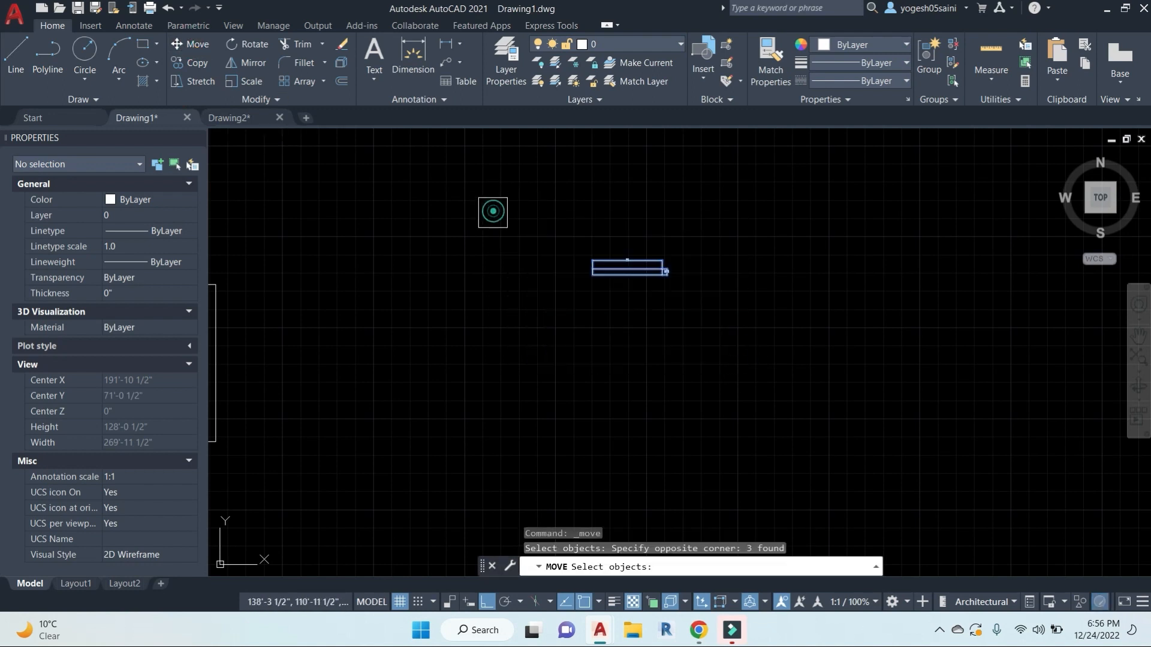
key("Return")
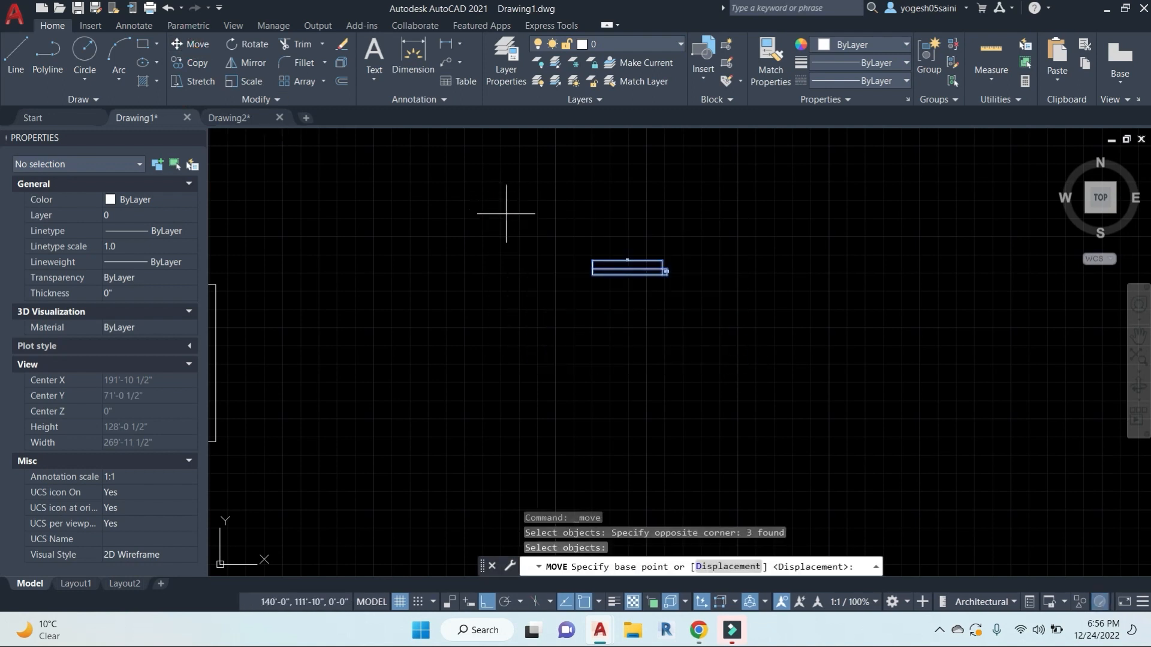
left_click(663, 259)
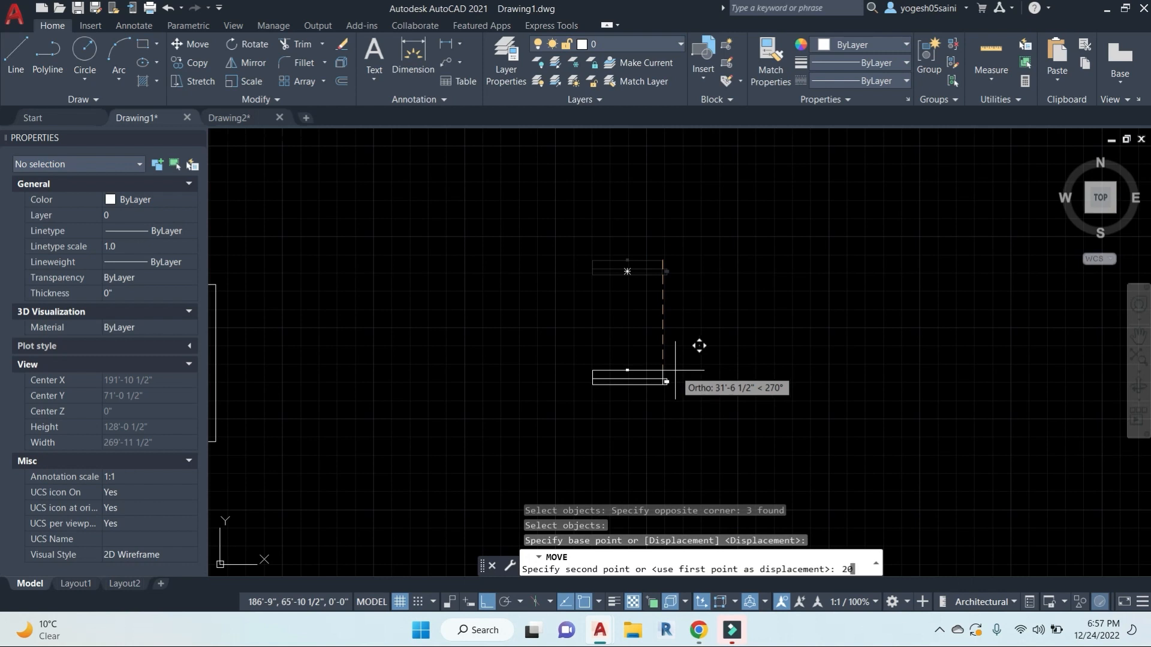
type("20'")
key("Return")
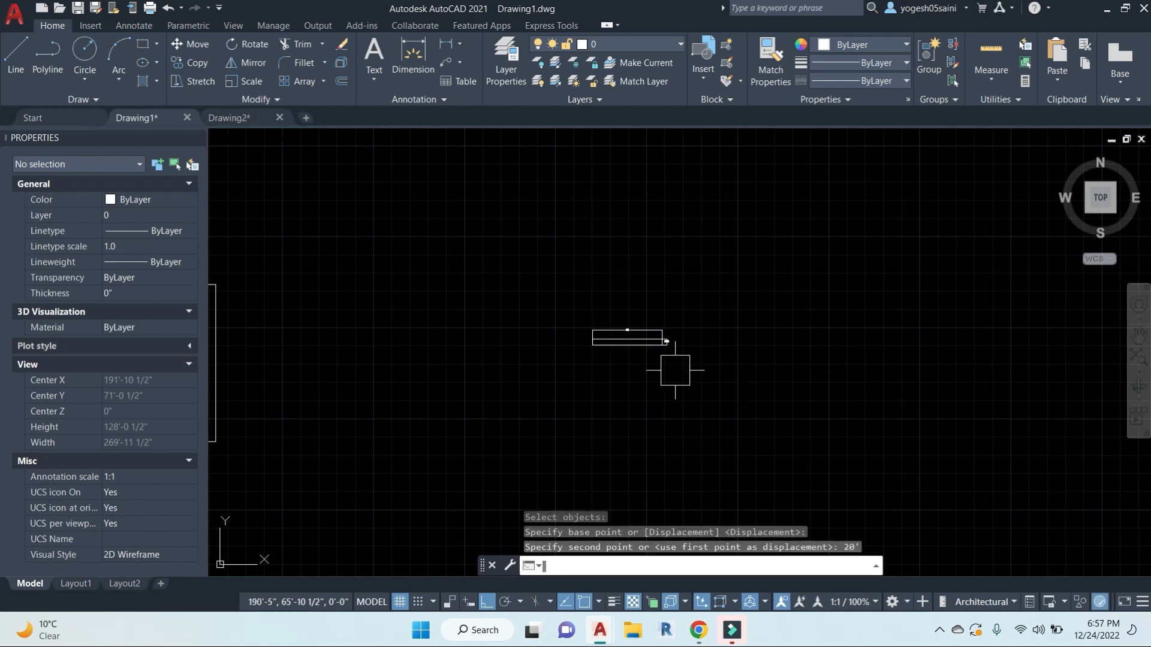
Step: Draw a rectangle by dimensions to the right of the long one, with a length of 25' and a width of 50'
middle_click_drag(684, 400, 663, 362)
key("Escape")
key("Escape")
key("Escape")
type("rec")
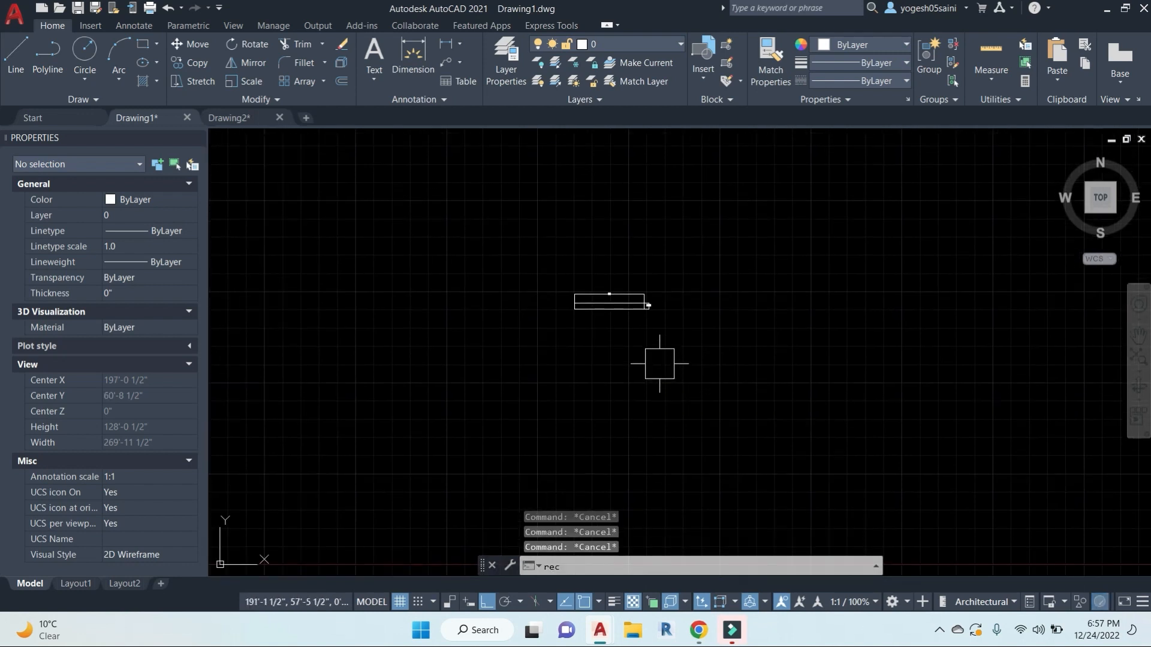
key("Return")
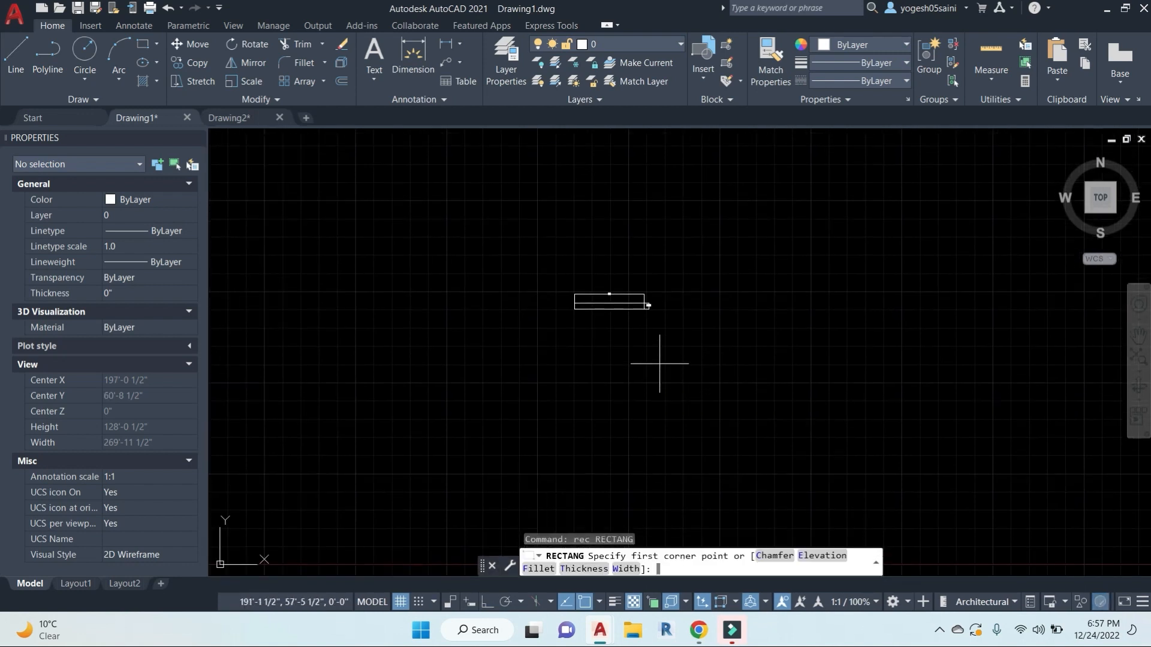
left_click(737, 227)
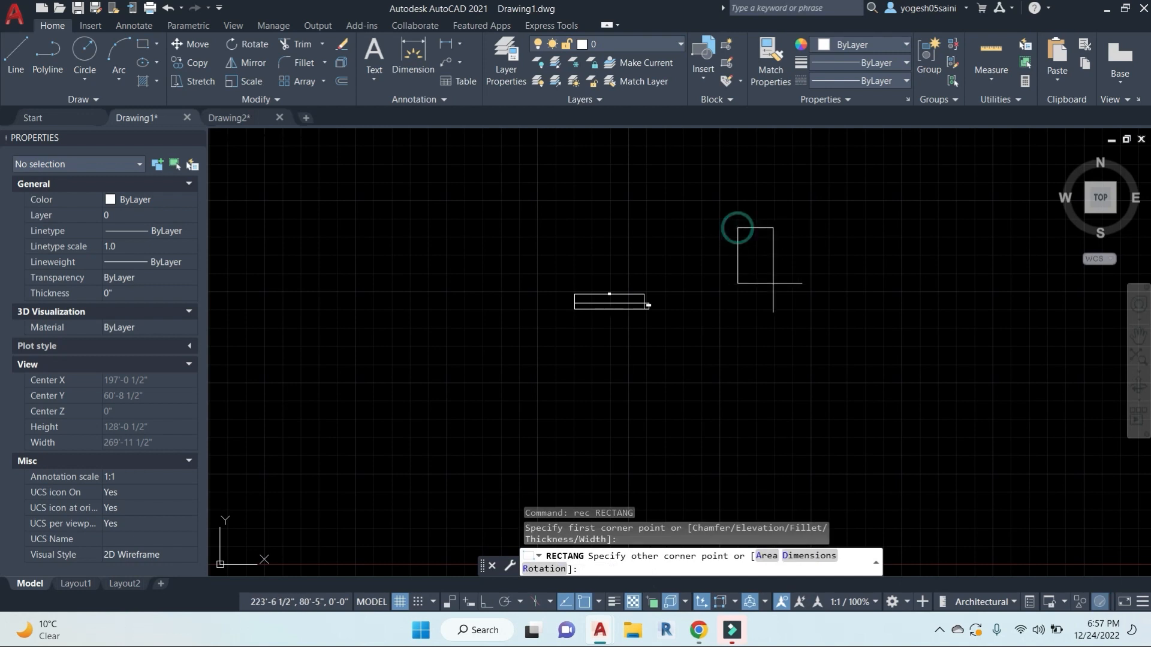
left_click(807, 557)
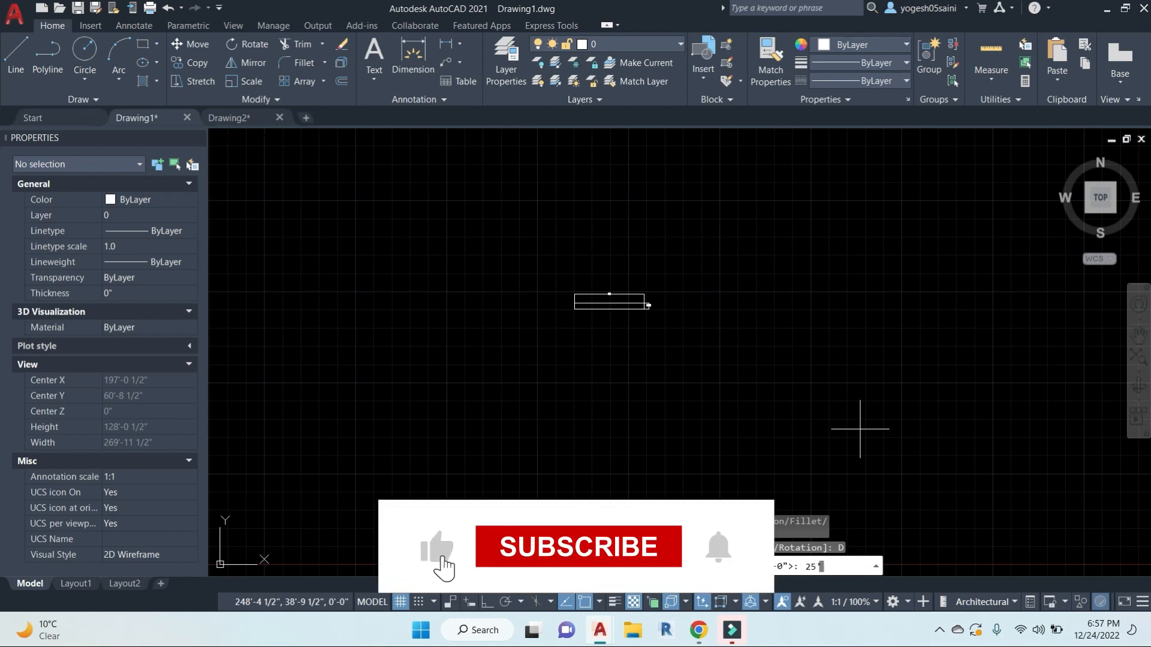
type("25")
key("Return")
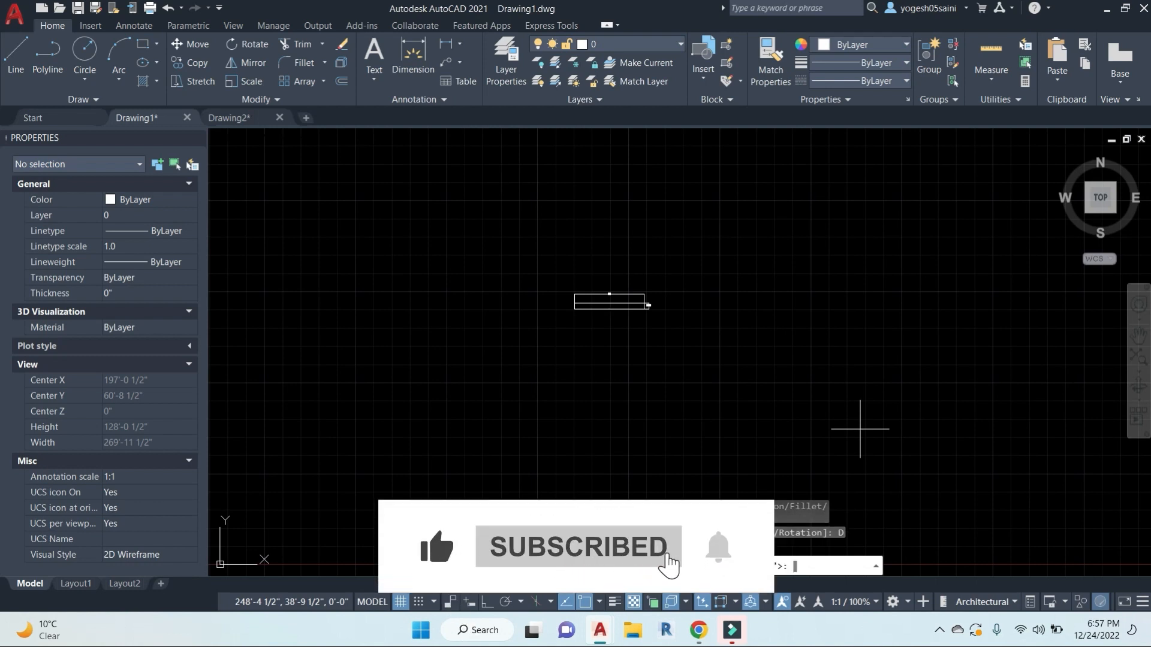
type("50")
key("Return")
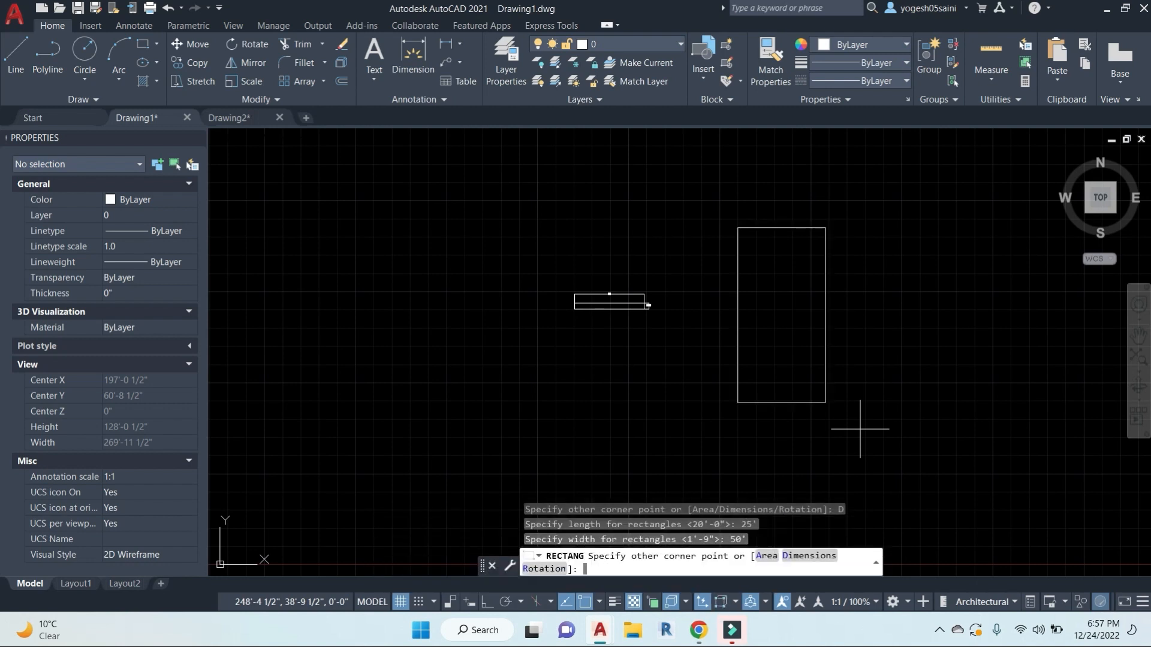
key("Escape")
right_click(917, 368)
key("Escape")
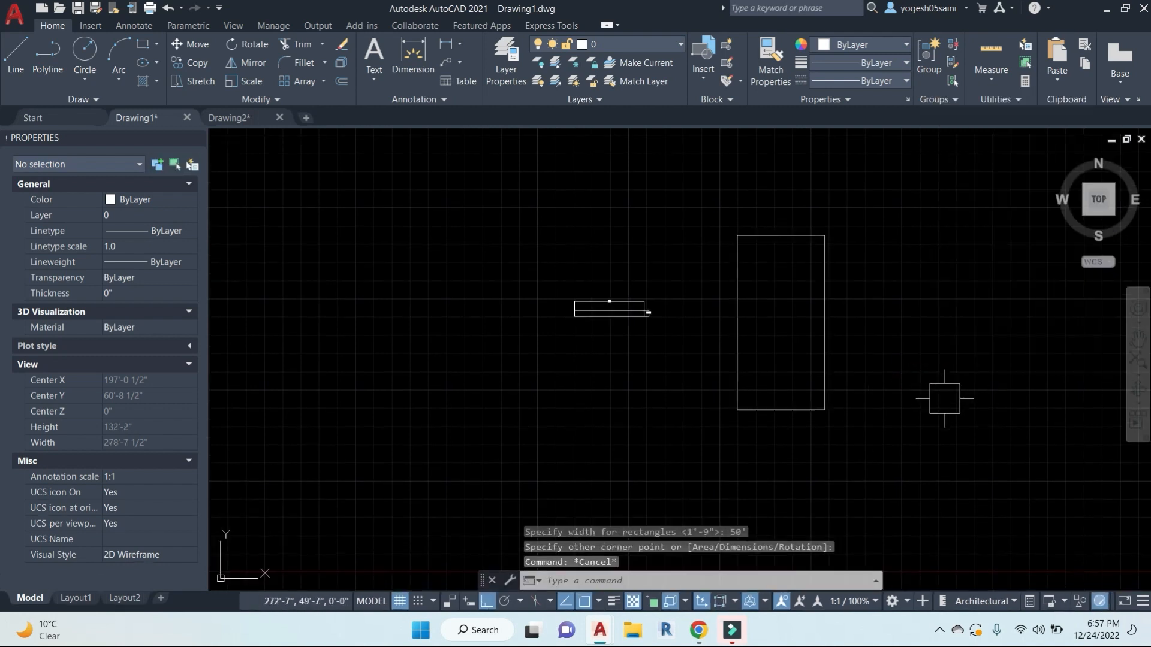
Step: Add linear dimensions above the upper edge and beside the left side of the new 25' by 50' rectangle
type("dli")
key("Return")
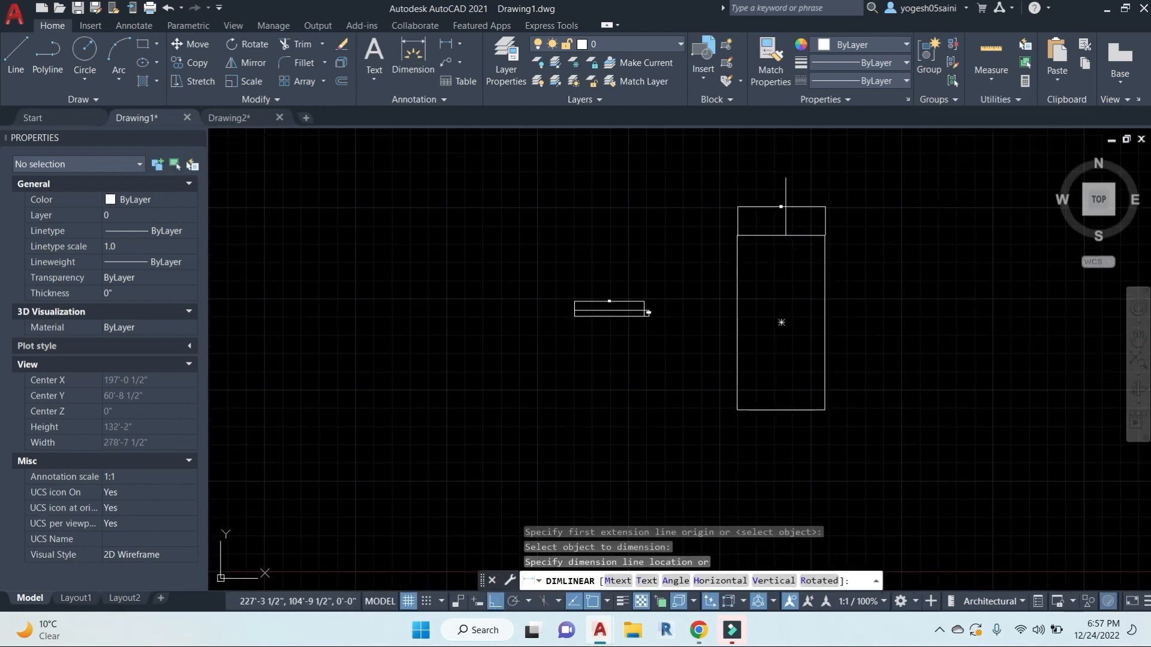
key("Return")
left_click(737, 306)
left_click(719, 291)
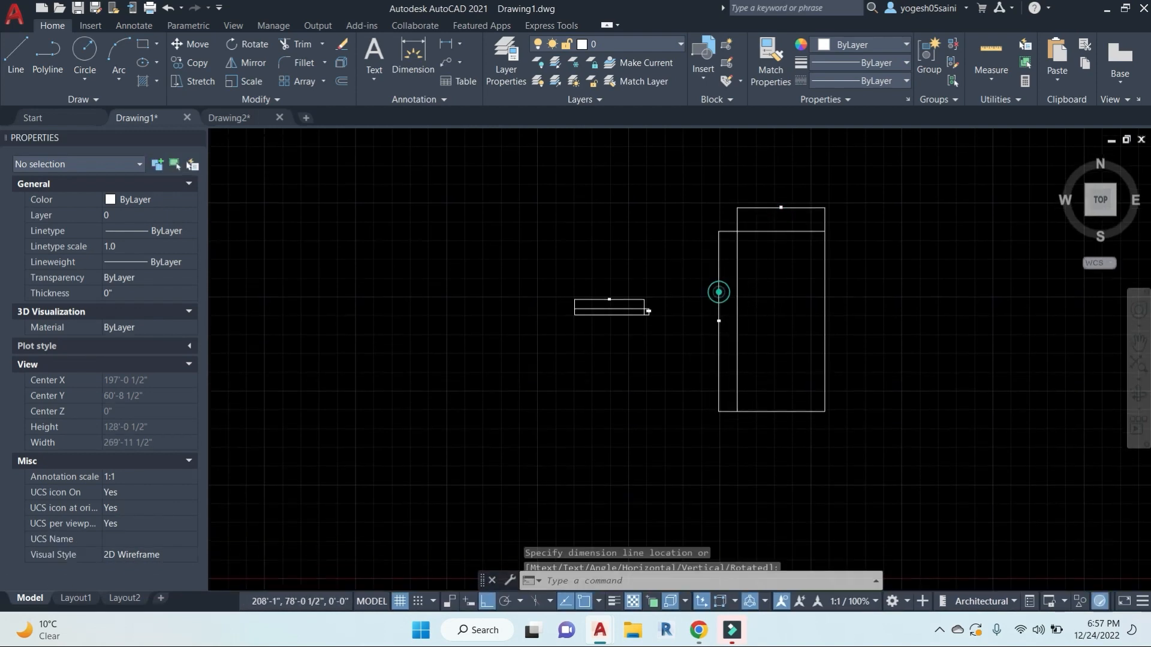
Step: Examine the dimension texts on the 25' by 50' rectangle's upper edge and left side
scroll(749, 300, "up", 2)
middle_click_drag(744, 329, 633, 358)
scroll(692, 218, "up", 3)
middle_click_drag(699, 172, 750, 259)
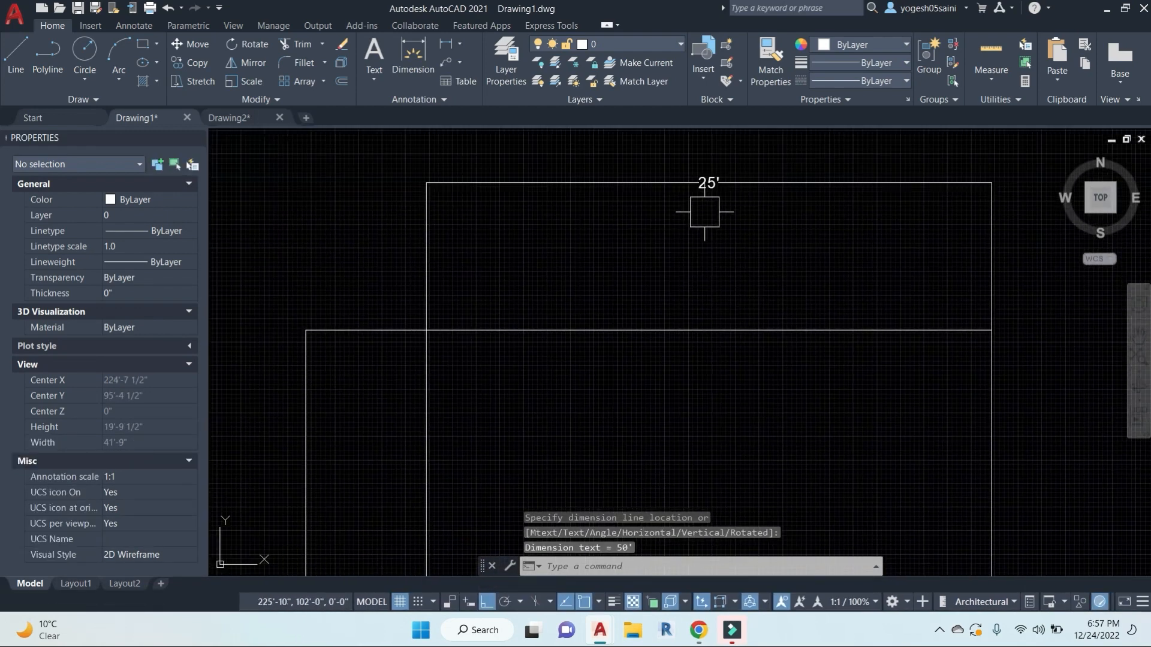
scroll(702, 227, "down", 2)
middle_click_drag(655, 349, 692, 241)
scroll(747, 325, "down", 12)
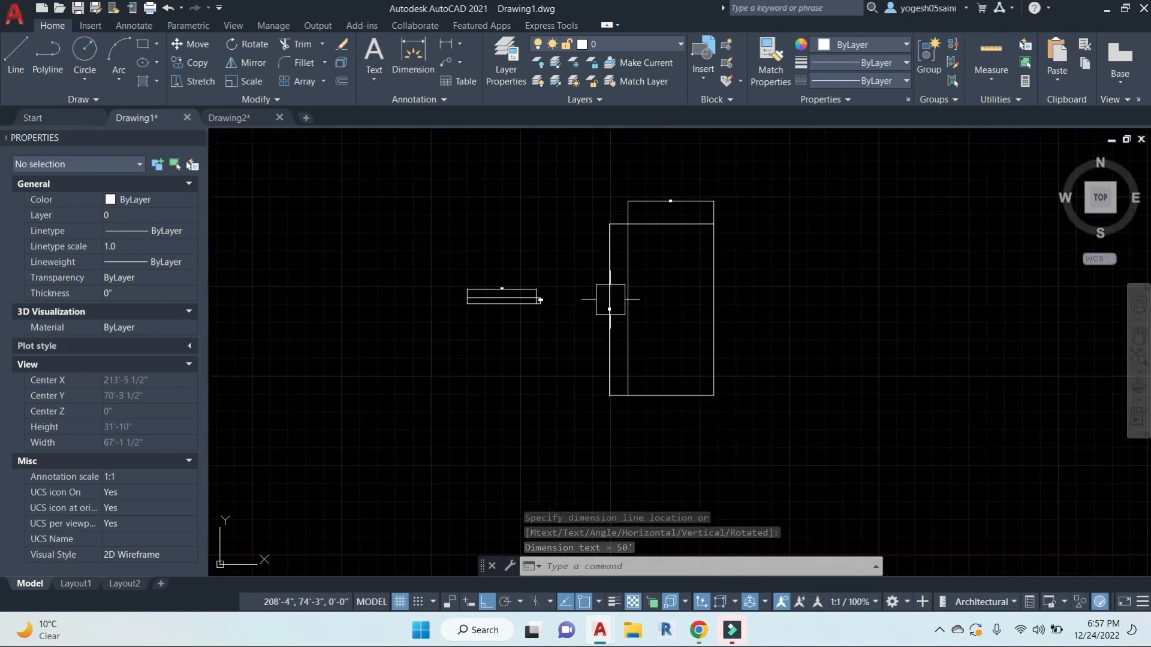
middle_click_drag(722, 327, 642, 326)
Step: Draw another rectangle by dimensions farther to the right, with a length of 40' and a width of 90'
key("Escape")
key("Escape")
type("rec")
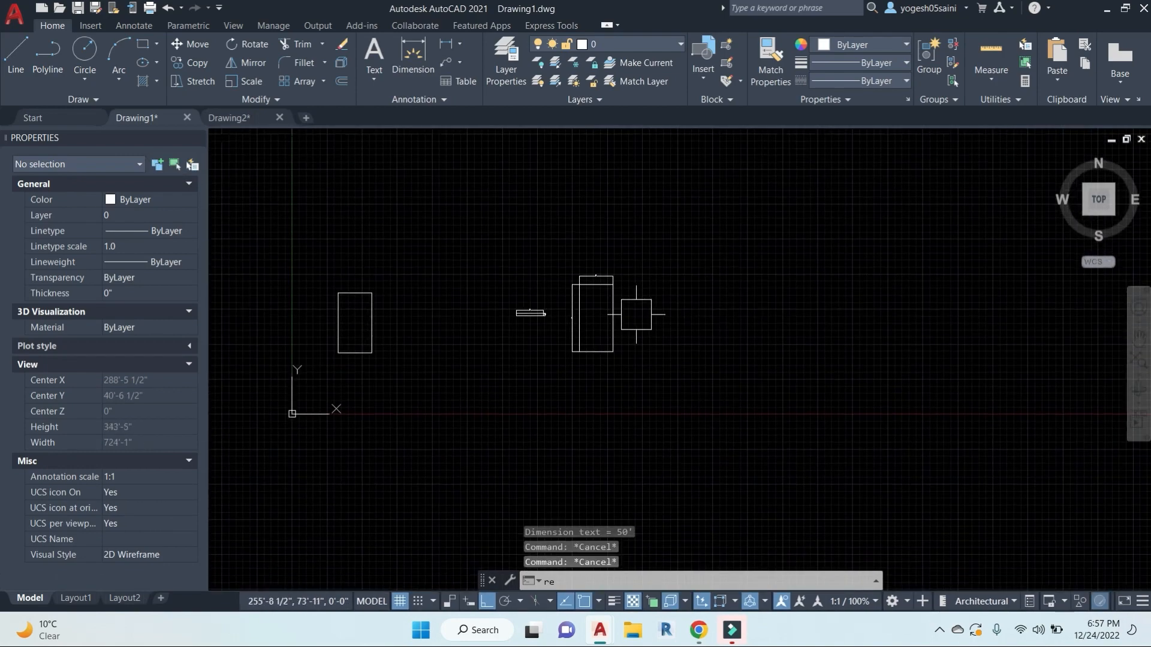
key("Return")
left_click(680, 257)
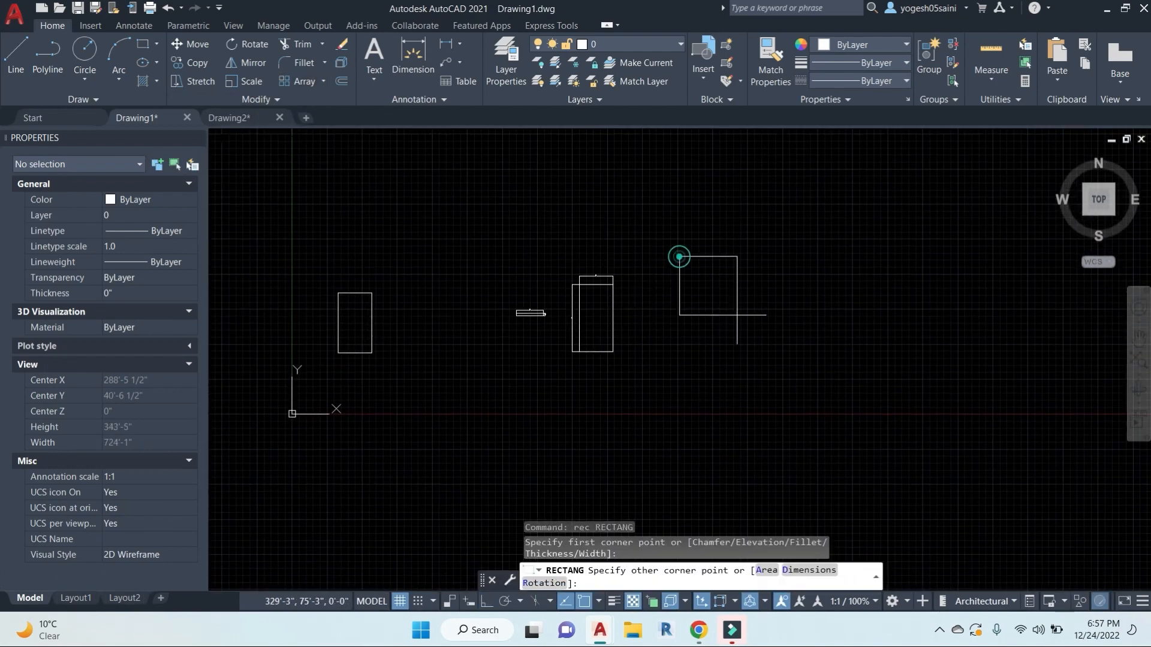
left_click(816, 573)
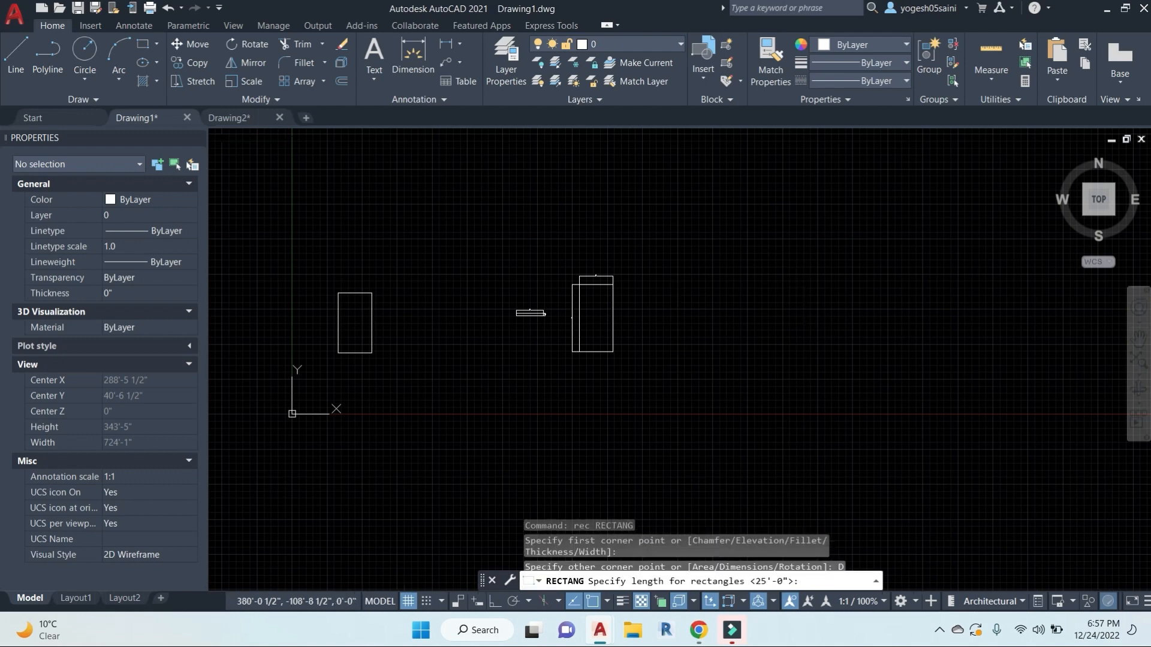
type("40")
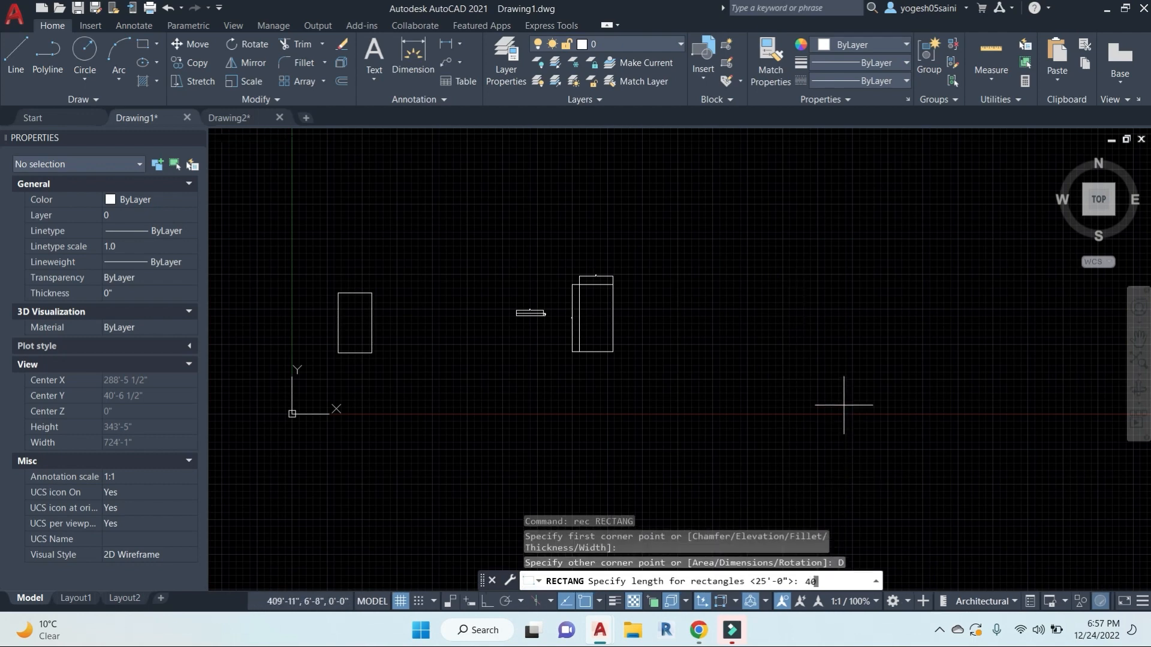
type("'")
key("Return")
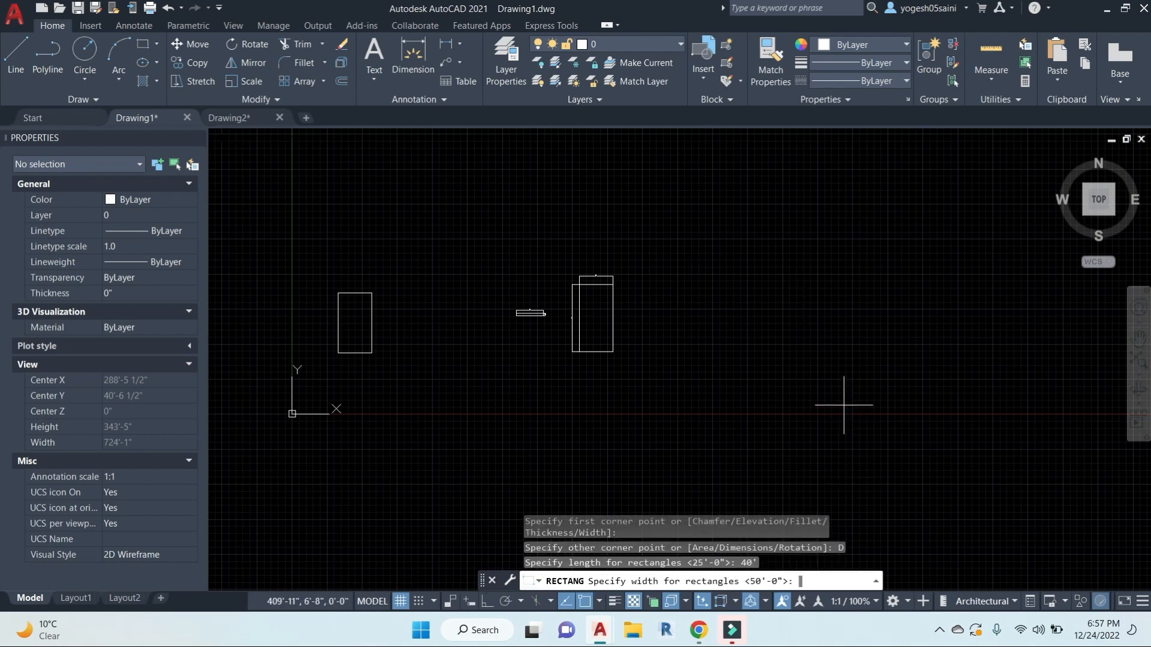
type("90'")
key("Return")
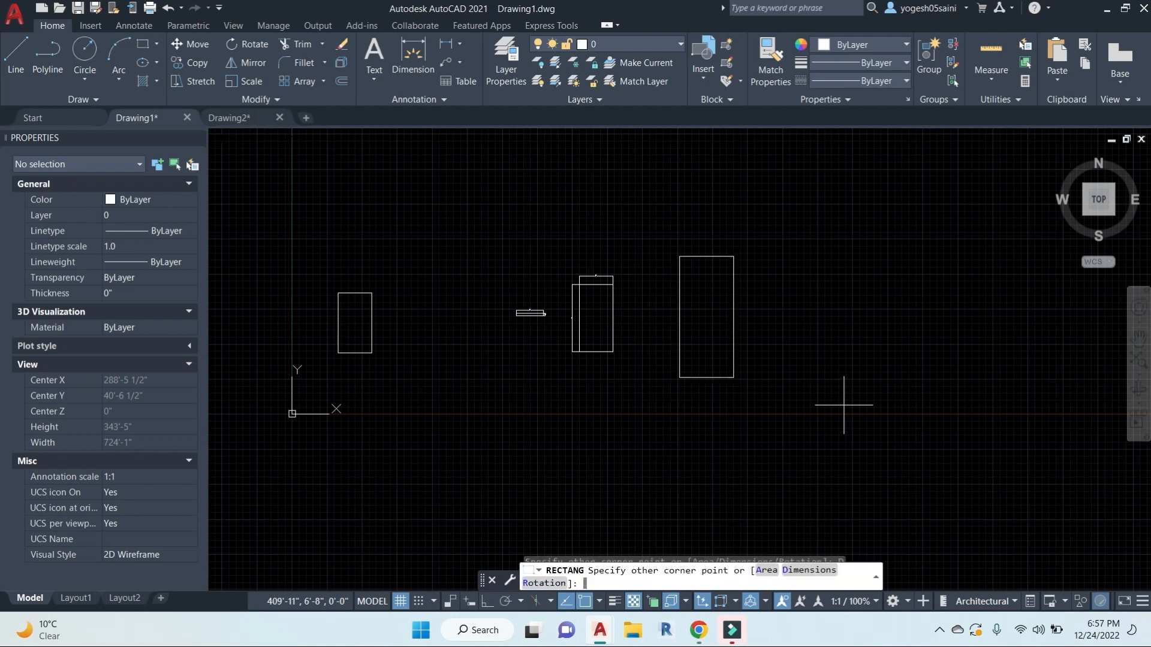
key("Escape")
key("Escape")
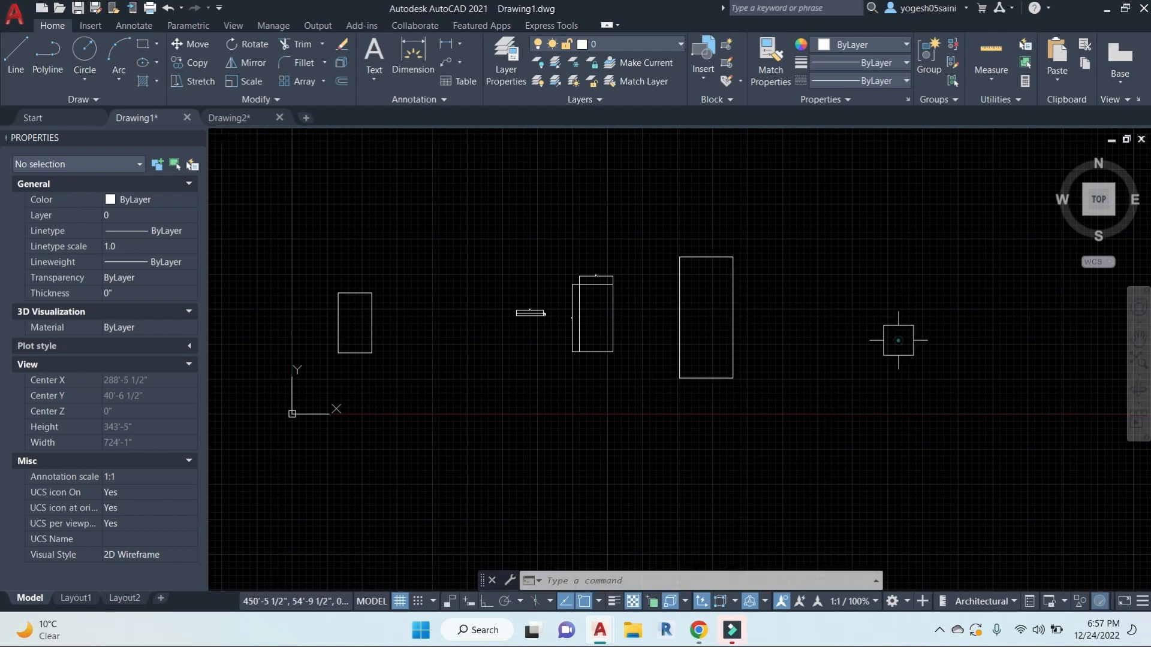
Step: Add a horizontal linear dimension above the upper edge of the 40' by 90' rectangle
type("dl")
key("Return")
key("Return")
left_click(701, 250)
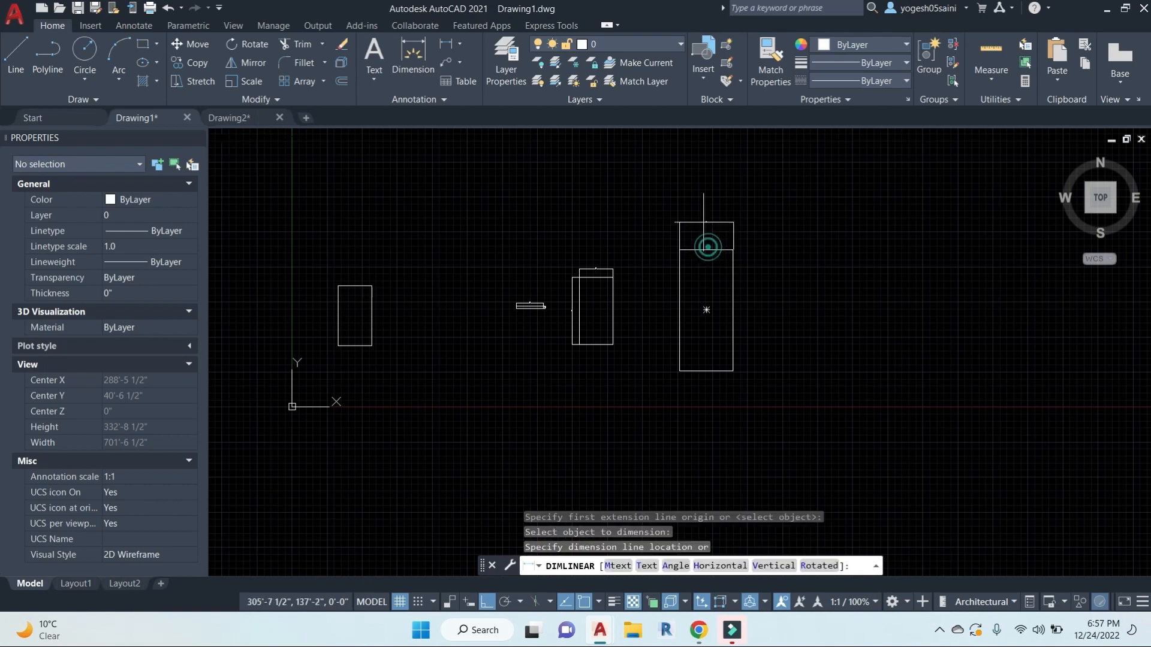
scroll(699, 250, "up", 8)
scroll(698, 267, "up", 5)
left_click(694, 272)
scroll(692, 291, "down", 8)
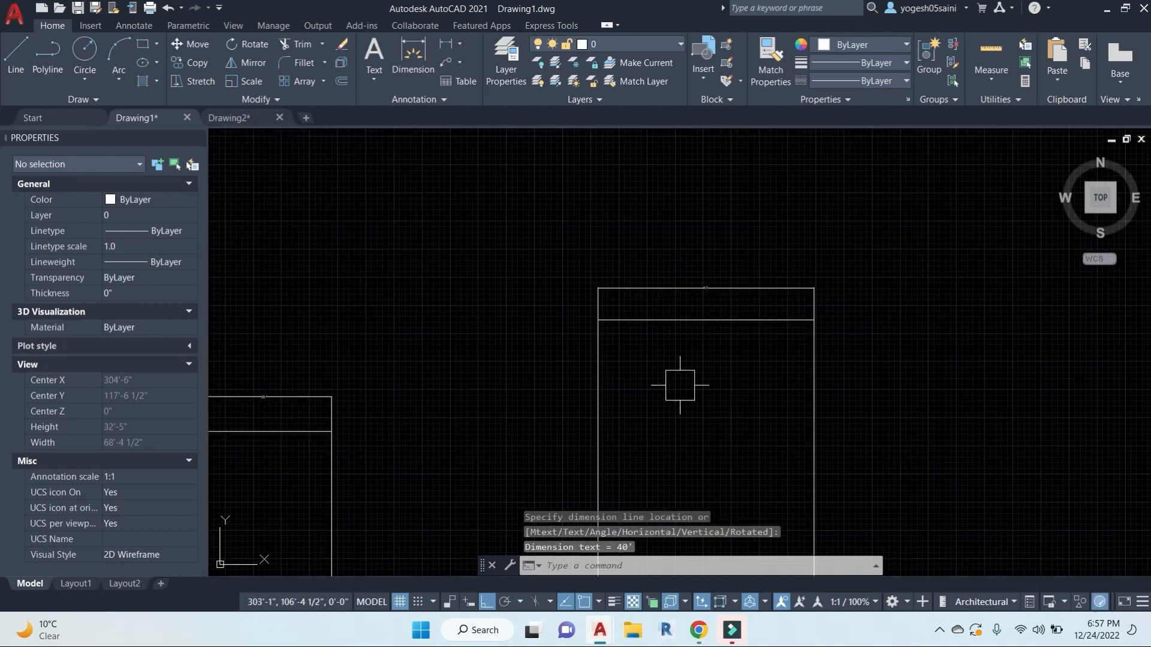
Step: Add a vertical linear dimension beside the left side of the 40' by 90' rectangle
middle_click_drag(598, 442, 614, 236)
key("Return")
key("Return")
left_click(613, 240)
left_click(578, 250)
scroll(590, 288, "down", 6)
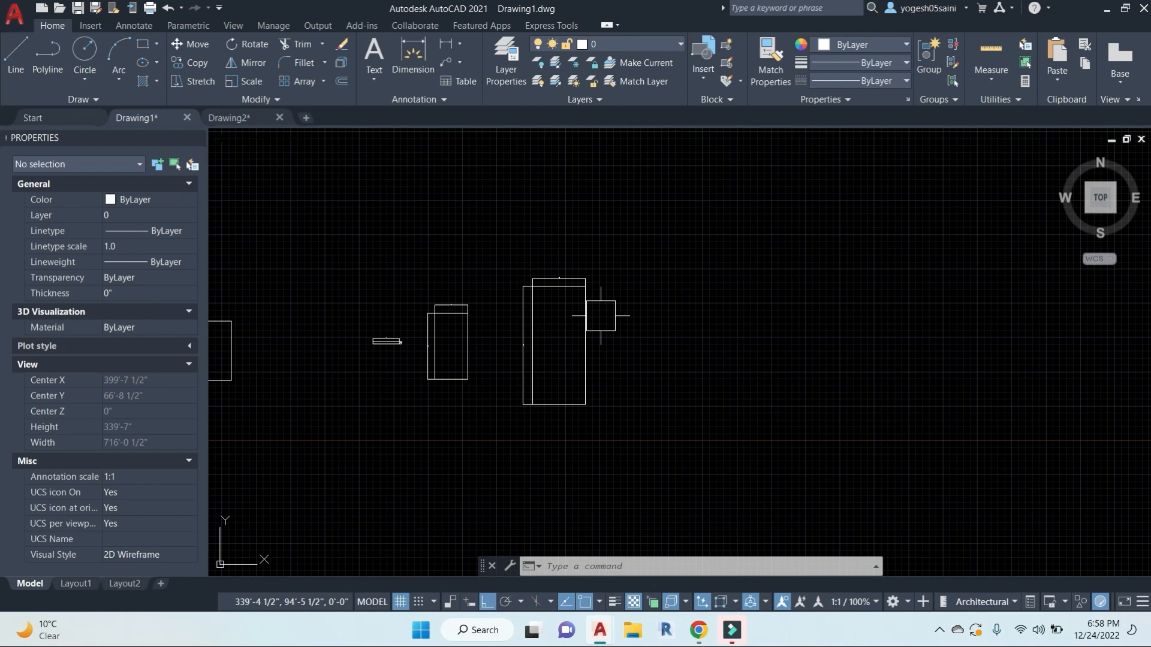
Step: Examine the two linear dimensions on the 40' by 90' rectangle's upper edge and left side
scroll(600, 316, "up", 4)
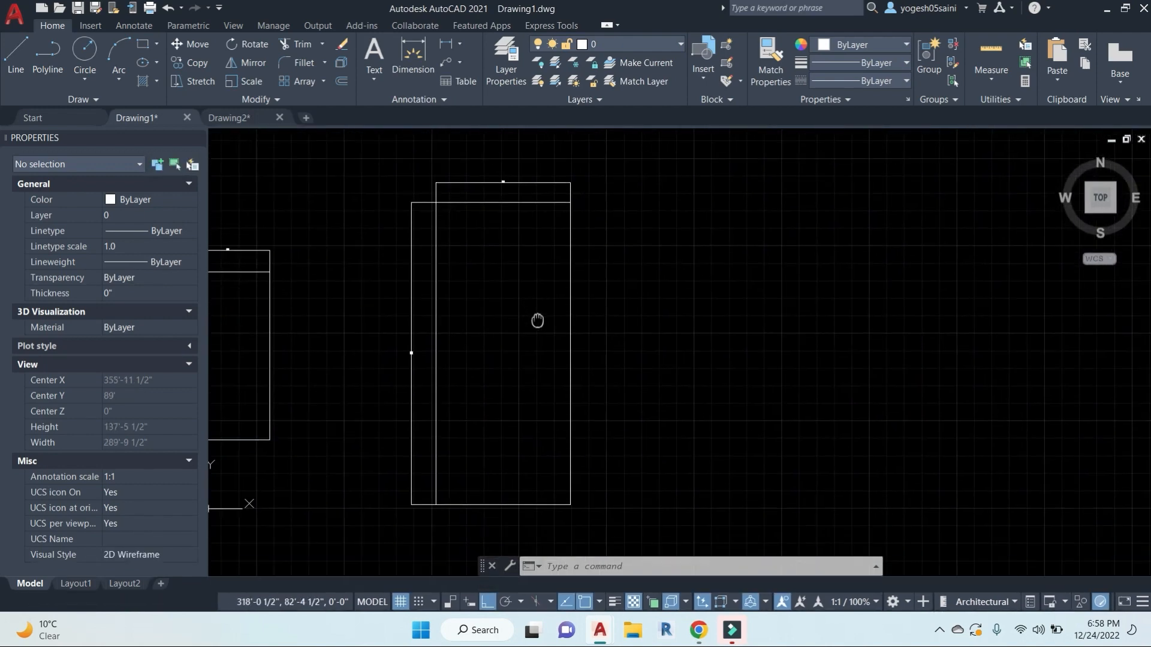
middle_click_drag(535, 329, 528, 293)
scroll(479, 247, "up", 1)
scroll(505, 281, "down", 1)
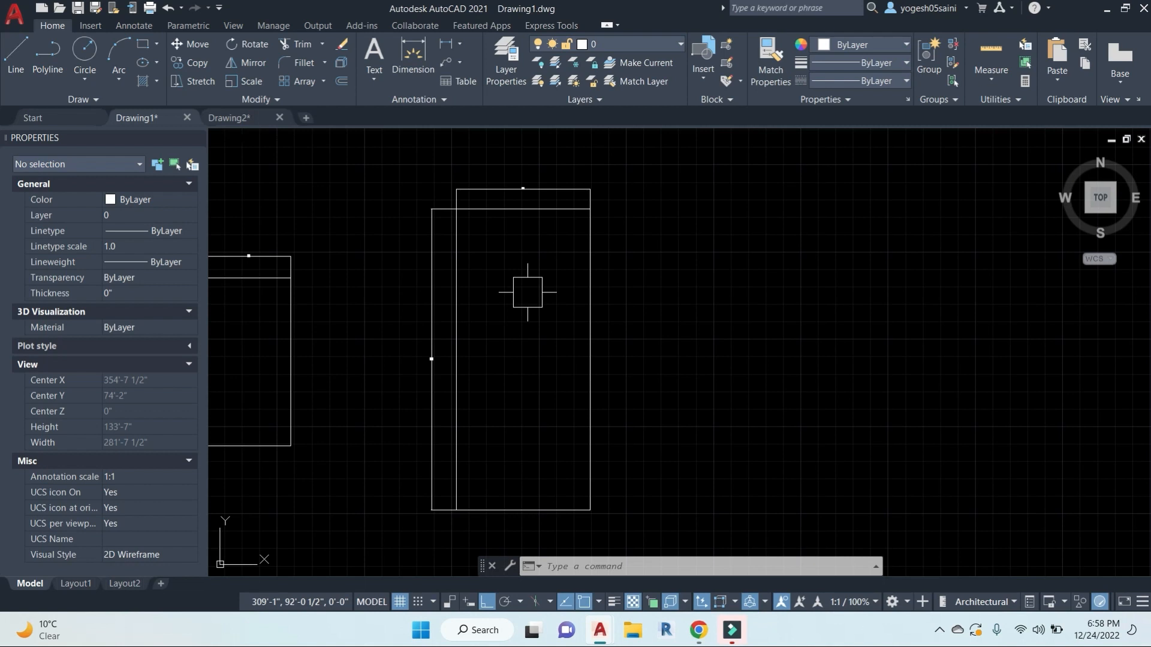
scroll(523, 198, "up", 3)
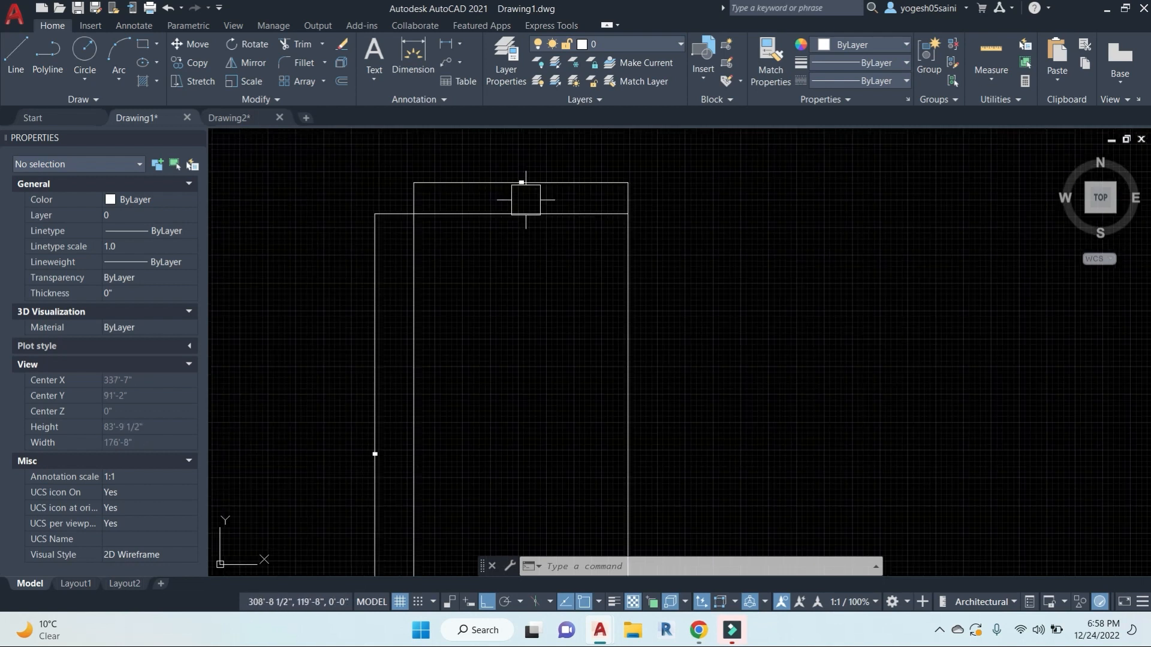
scroll(552, 237, "down", 3)
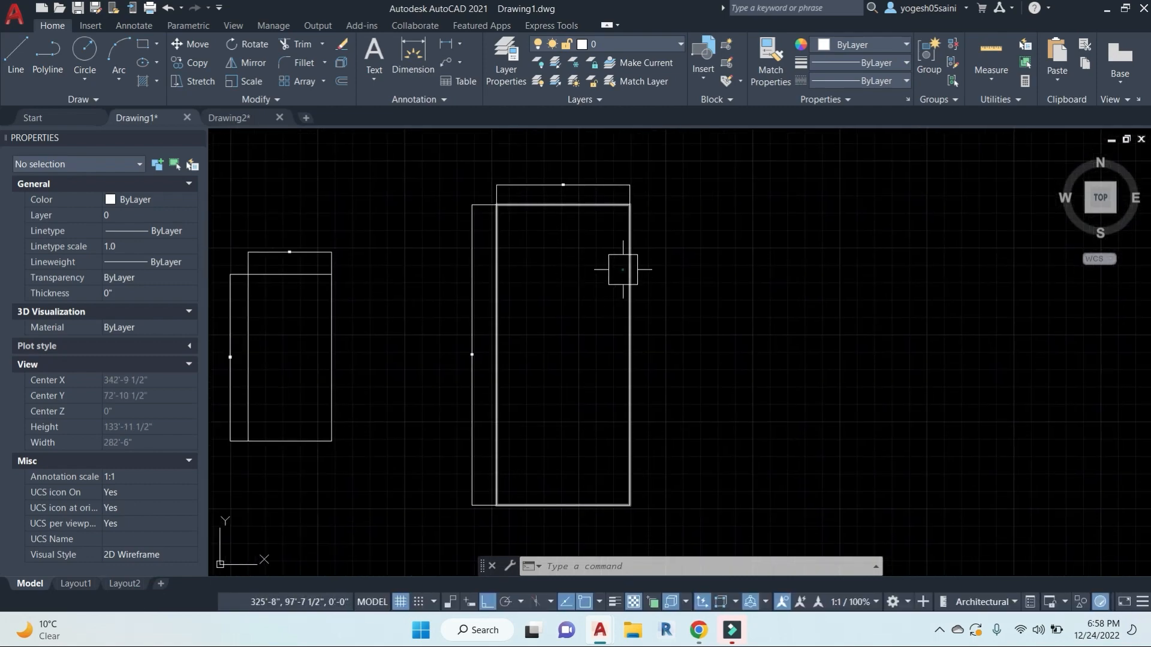
Step: Measure the area and perimeter of the 40' by 90' rectangle using the AREA command's Object option
left_click(627, 268)
type("AA")
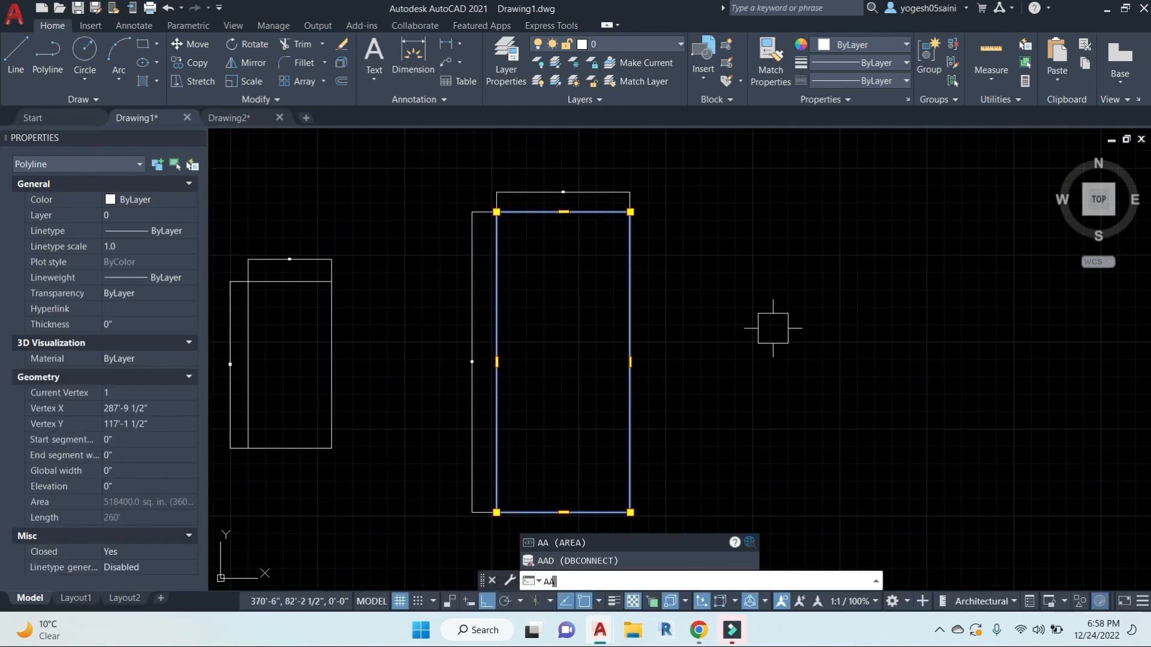
key("Return")
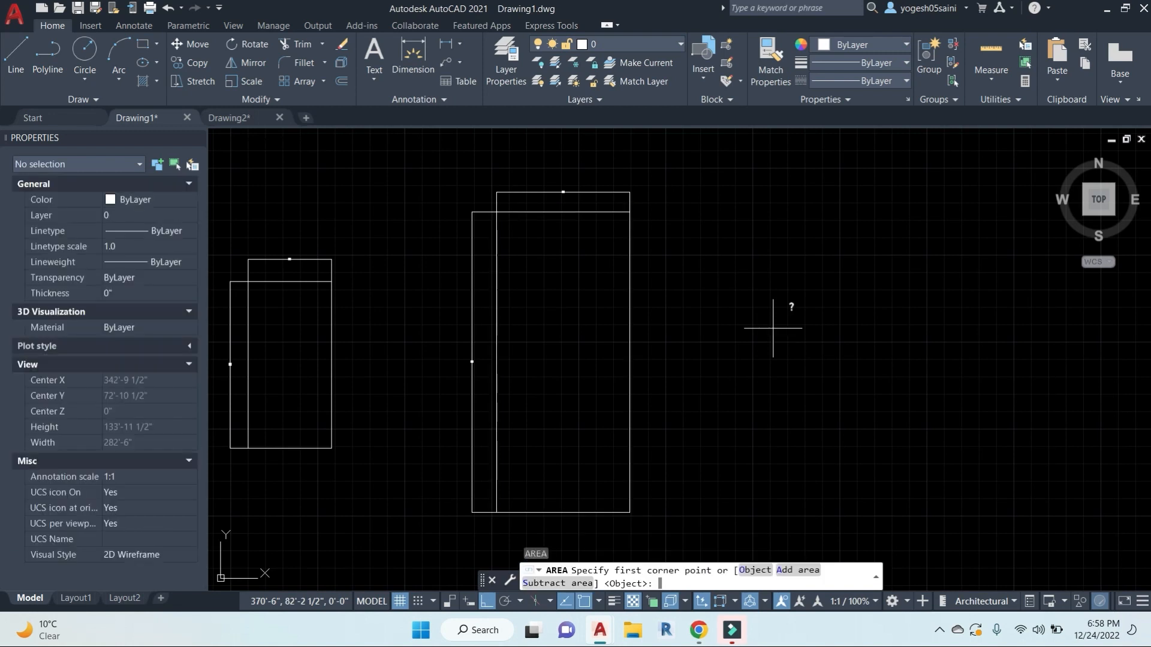
left_click(757, 571)
left_click(634, 357)
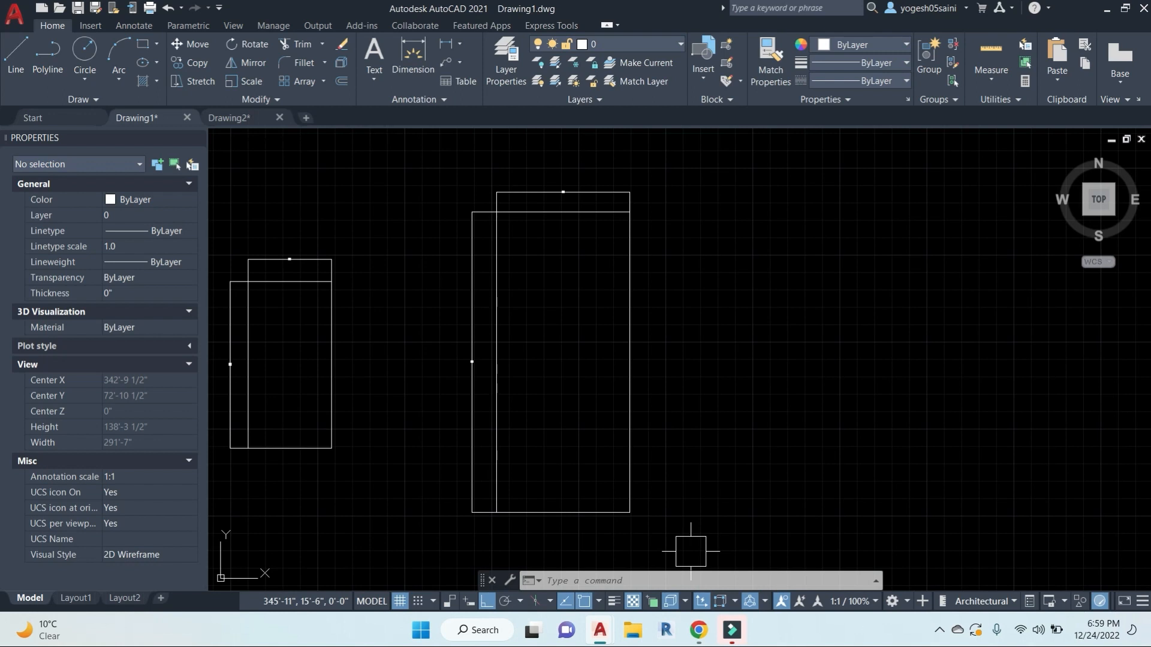
scroll(735, 346, "down", 2)
middle_click_drag(736, 349, 700, 347)
key("Escape")
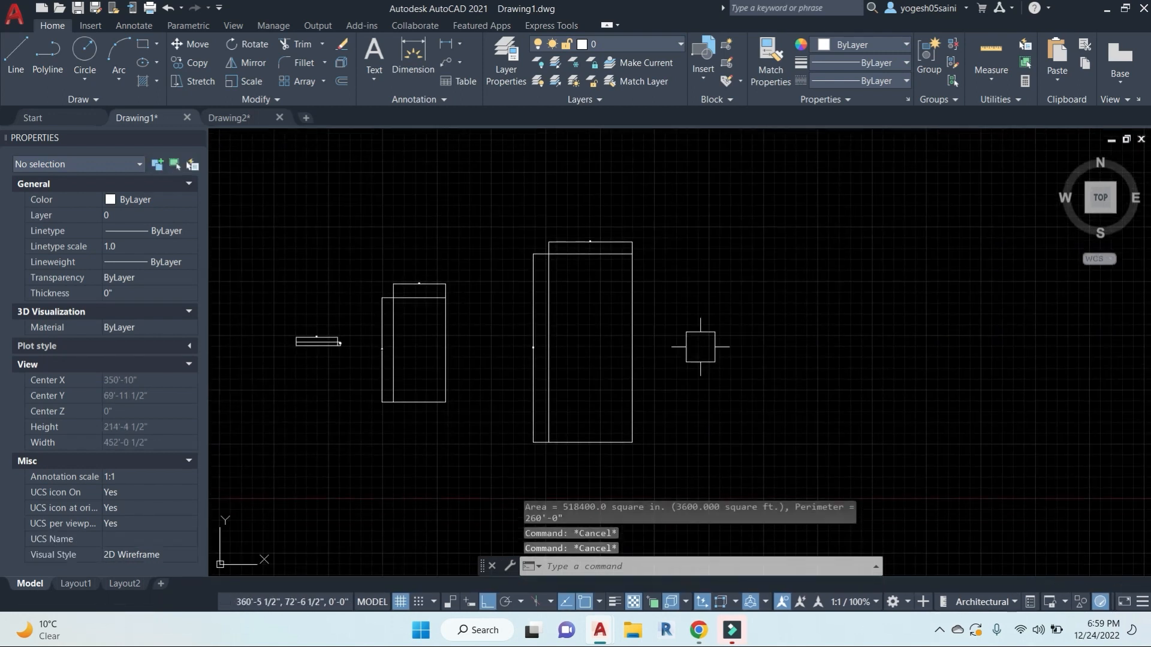
key("Escape")
scroll(681, 334, "up", 2)
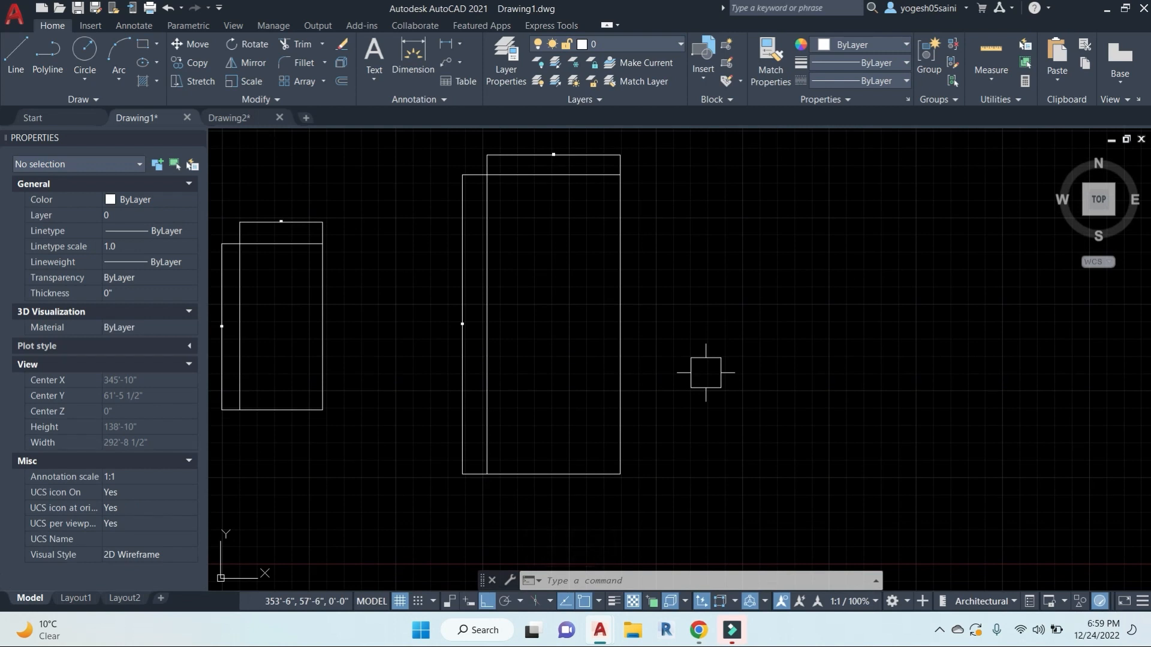
type("QUI")
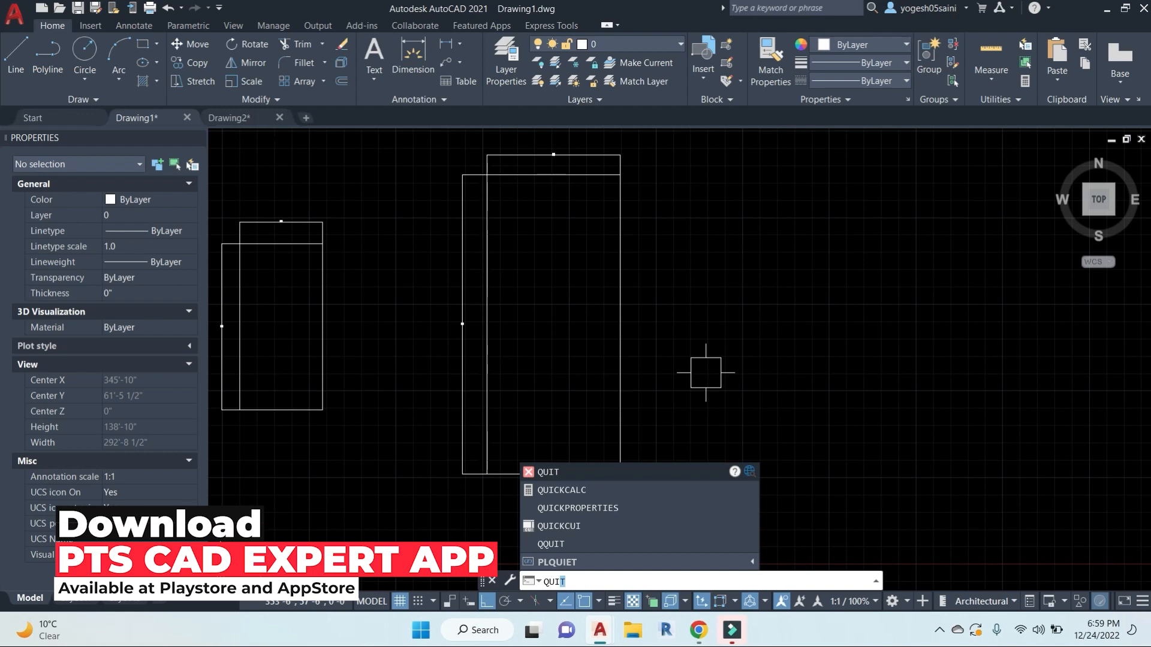
key("Escape")
key("Escape")
key("Escape")
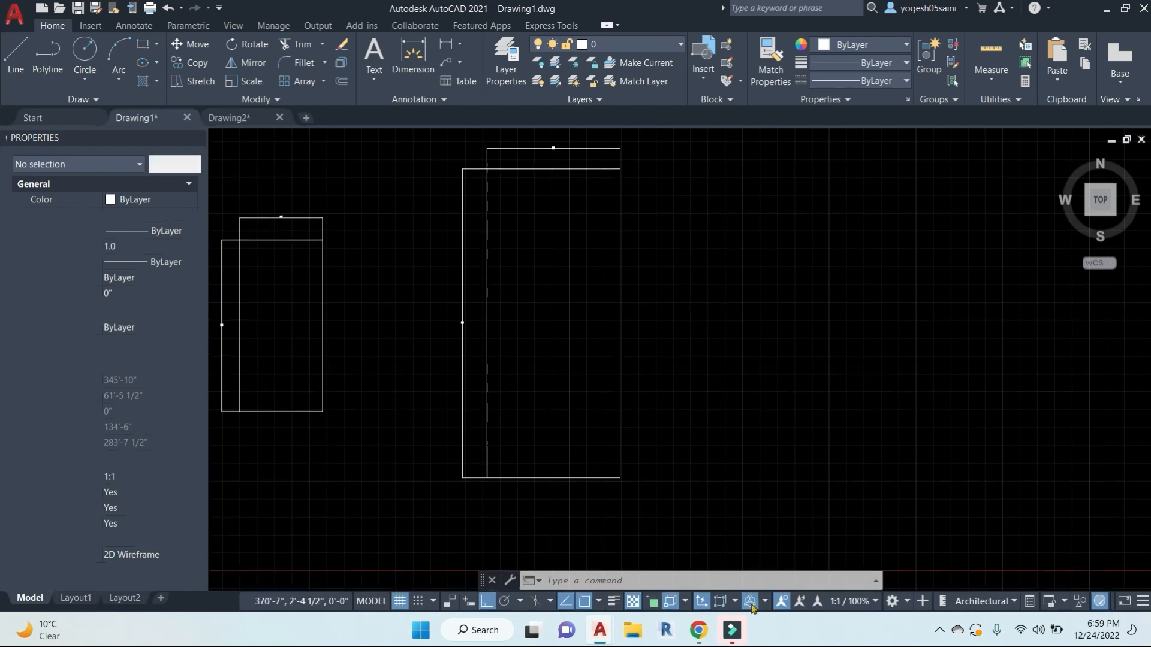
Step: Switch to the Google Meet call in Chrome, admit the waiting participant, and return to AutoCAD
left_click(698, 630)
left_click(634, 577)
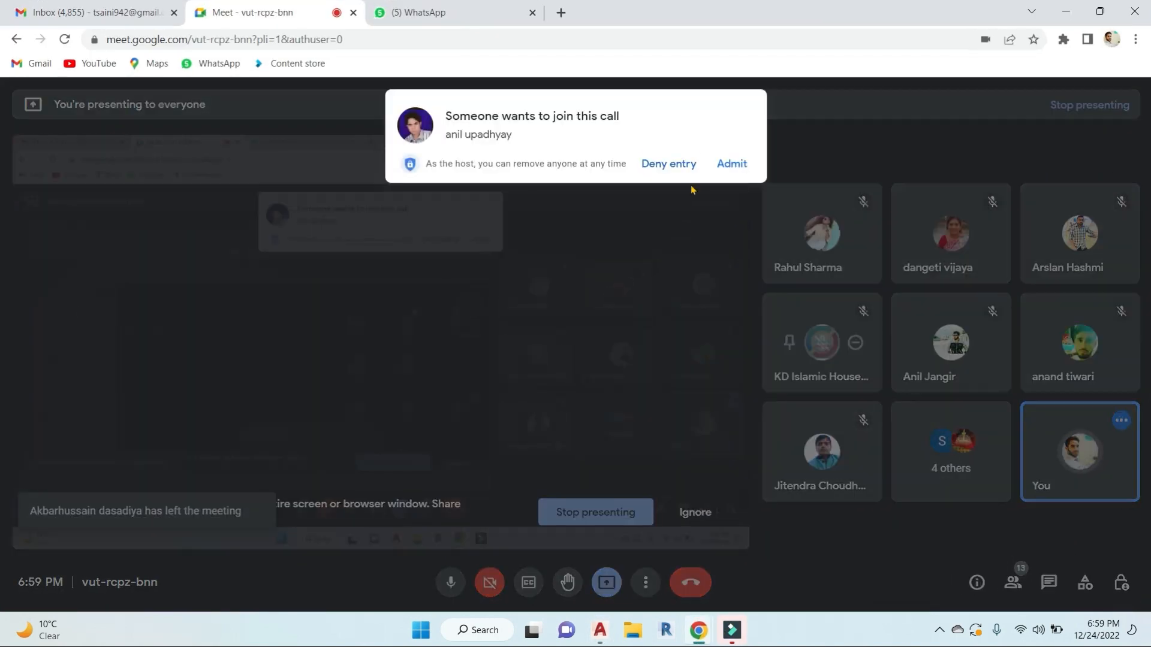
left_click(732, 164)
key("alt+Tab")
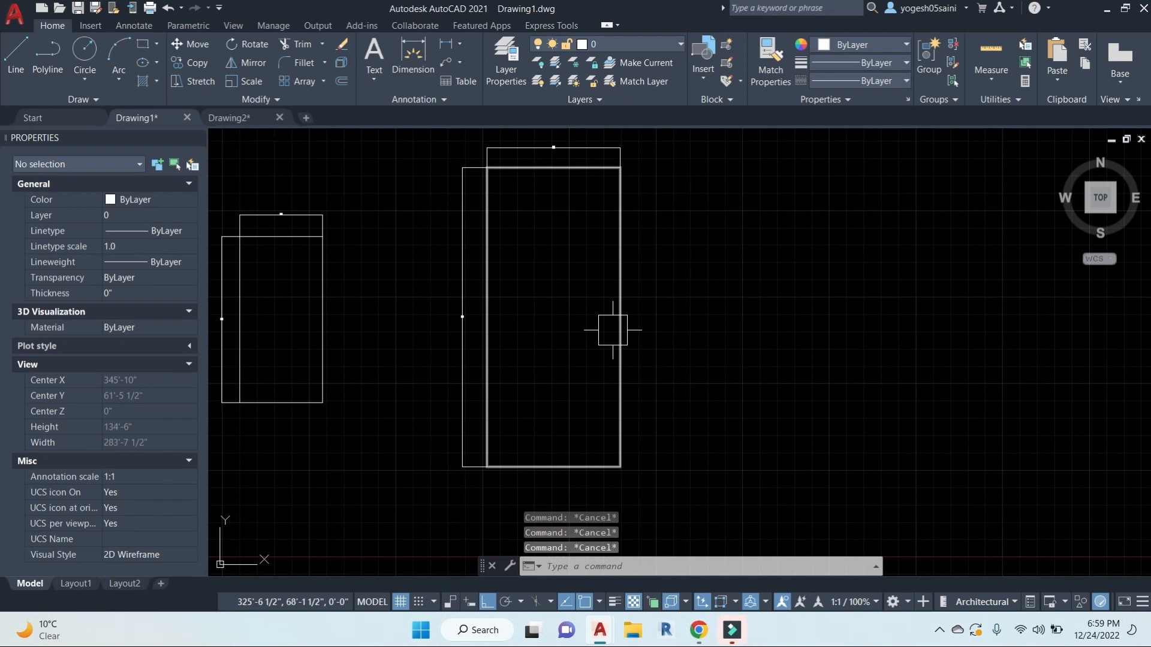
Step: Turn Ortho off and draw an irregular closed six-sided shape of lines to the right of the 40' by 90' rectangle
middle_click_drag(695, 345, 656, 343)
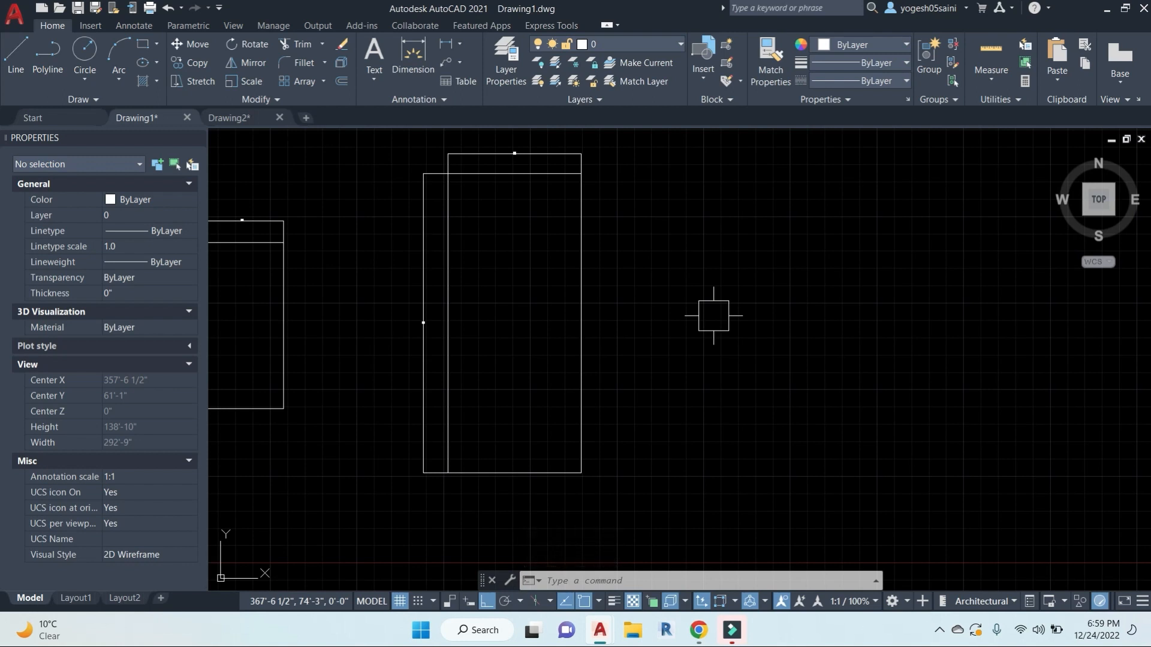
key("Escape")
key("Escape")
key("Escape")
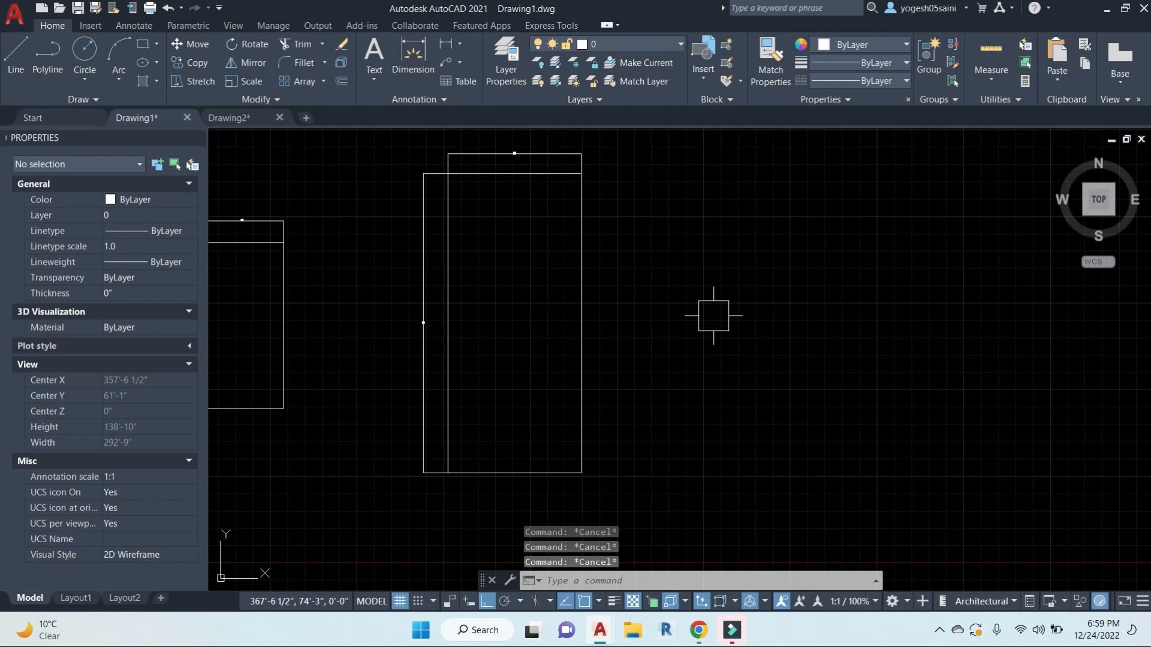
type("l")
key("Return")
left_click(841, 204)
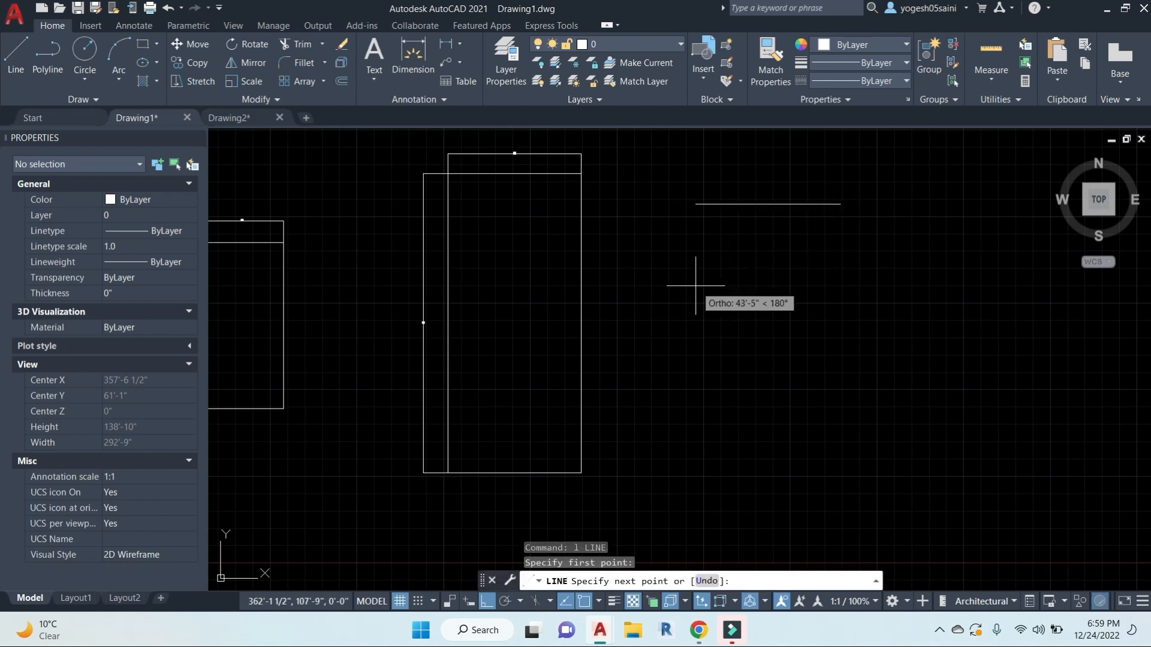
key("F8")
left_click(683, 264)
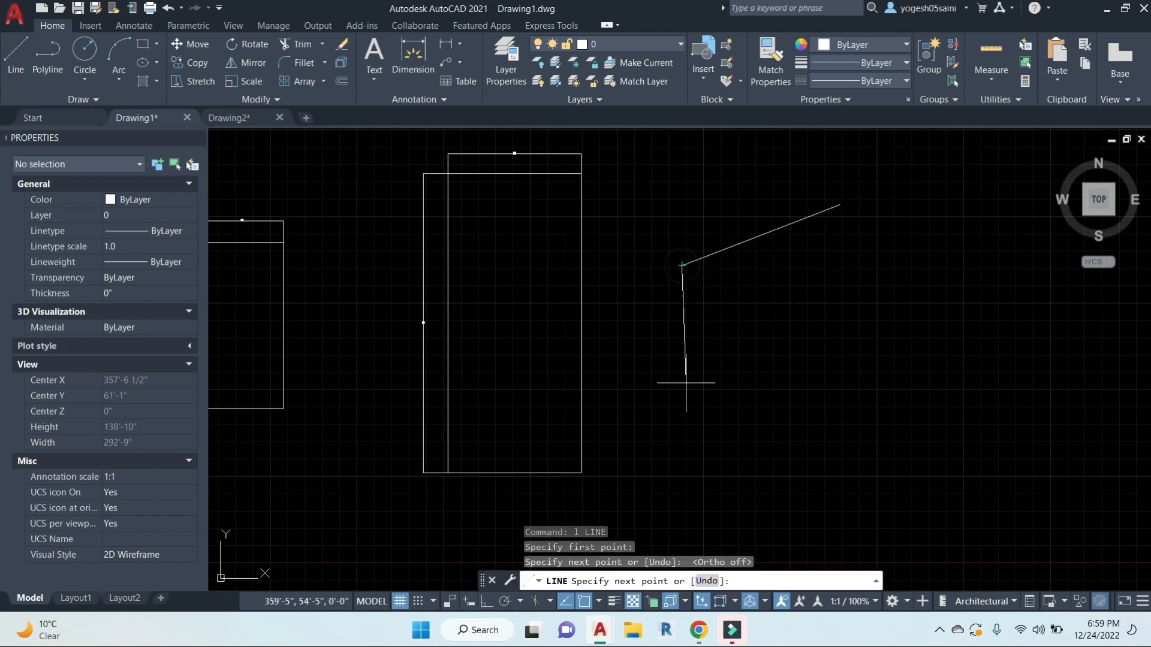
left_click(681, 428)
left_click(813, 448)
left_click(938, 389)
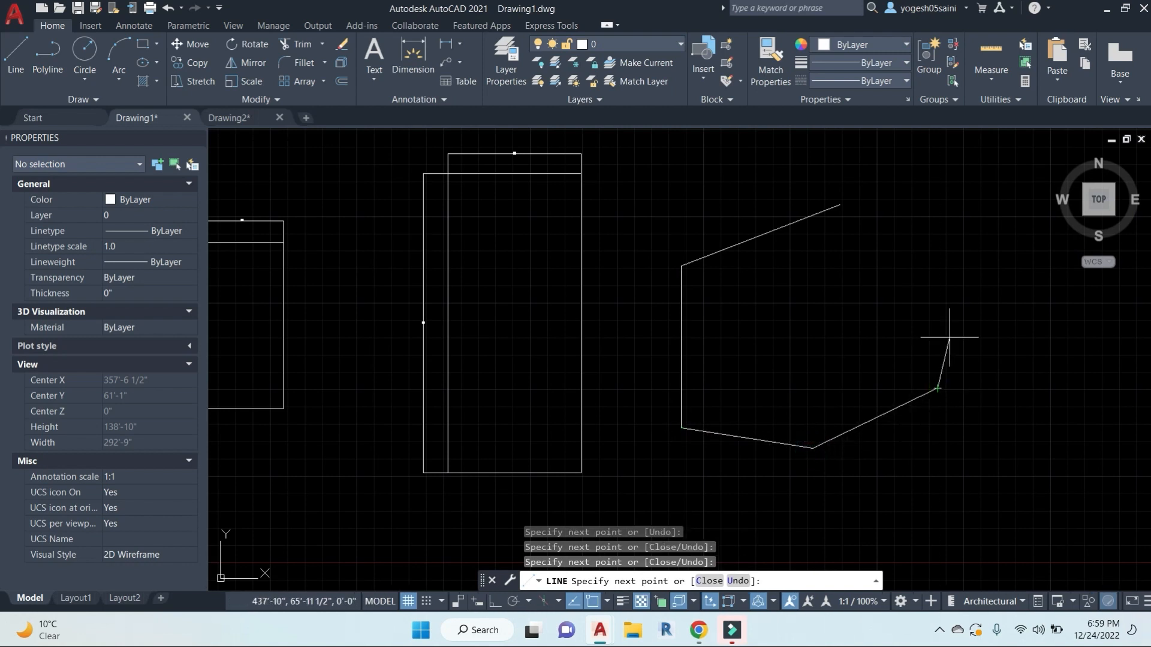
left_click(958, 279)
left_click(841, 204)
key("Escape")
key("Escape")
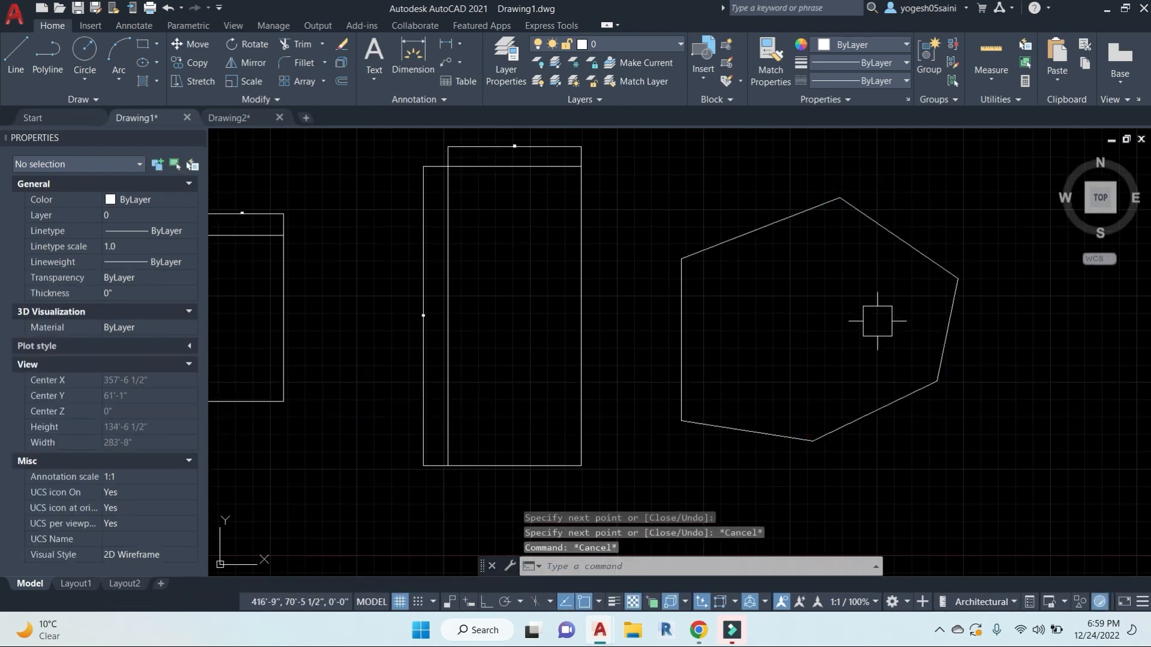
Step: Draw two diagonals in the six-sided shape: top vertex to bottom vertex, and upper-left vertex to upper-right vertex
middle_click_drag(877, 321, 811, 316)
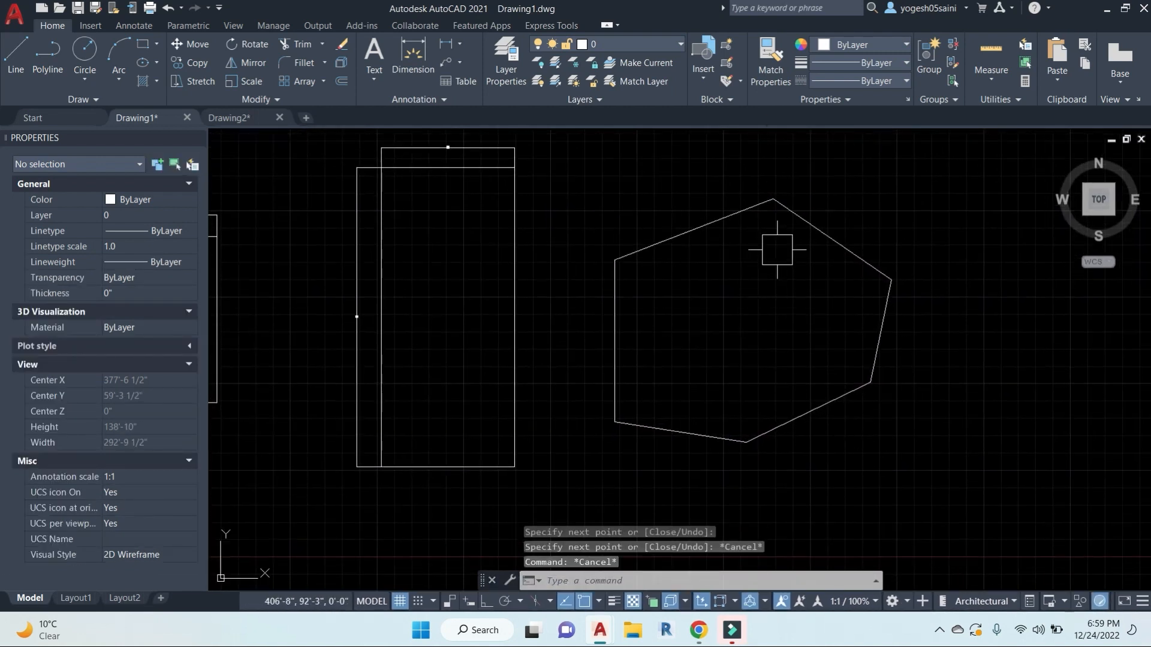
key("Escape")
key("Escape")
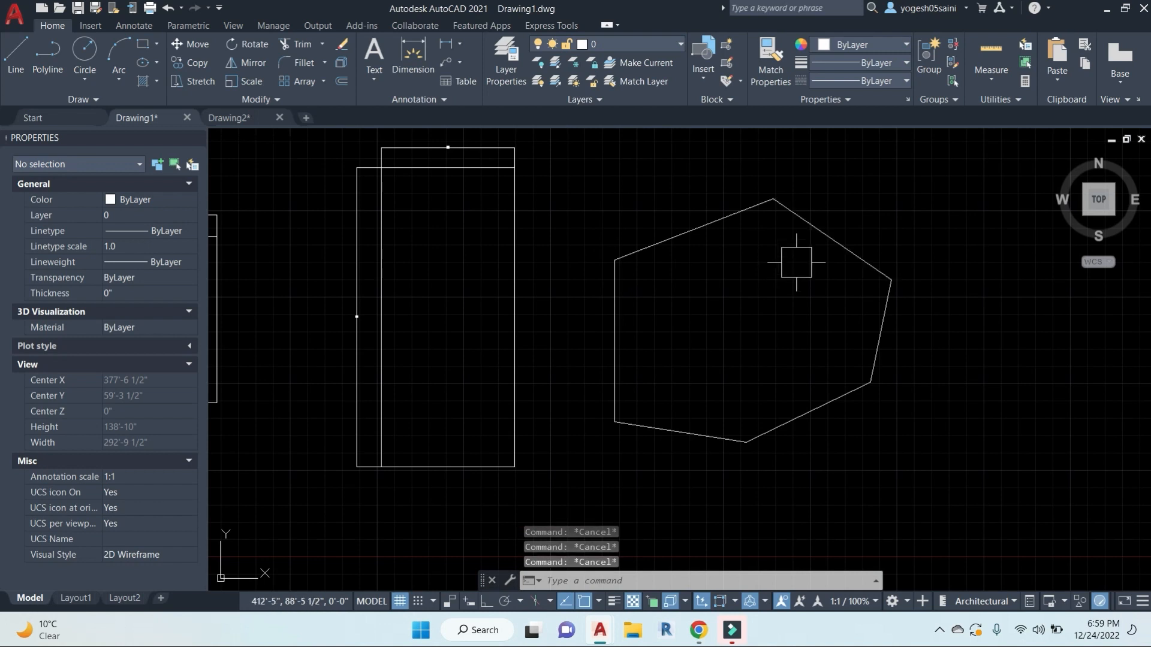
type("1")
key("Return")
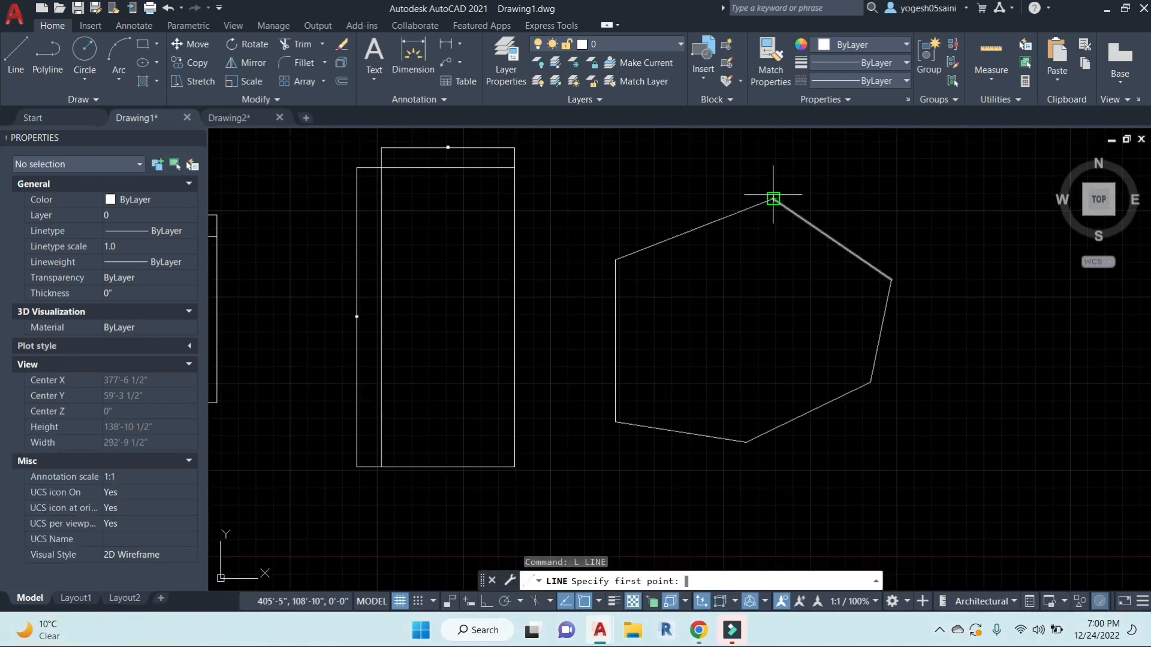
left_click(773, 198)
left_click(746, 442)
key("Return")
key("Return")
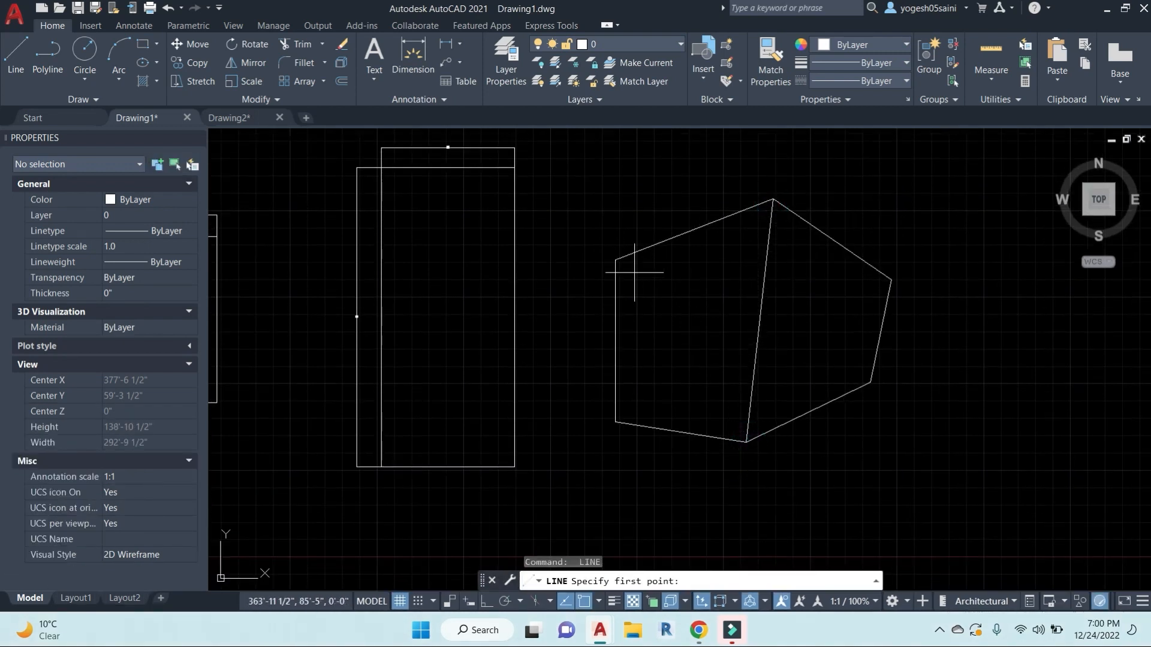
left_click(616, 259)
left_click(892, 280)
key("Return")
Step: Draw two more diagonals: upper-left vertex to lower-right vertex, and top vertex to lower-left vertex
key("Return")
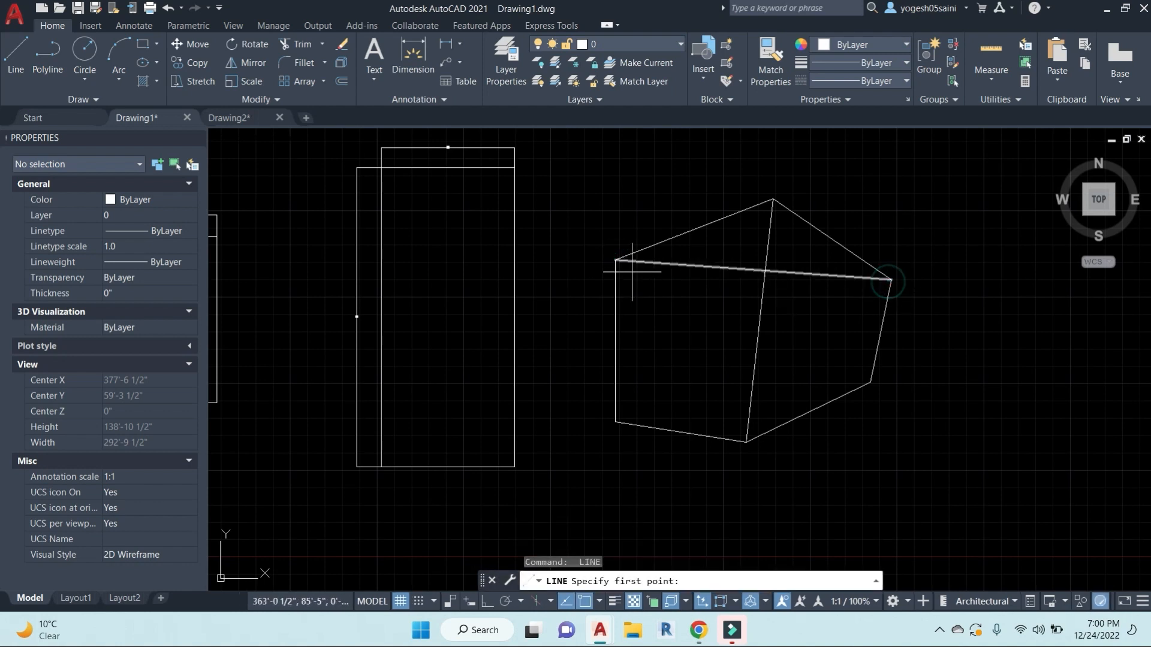
left_click(616, 259)
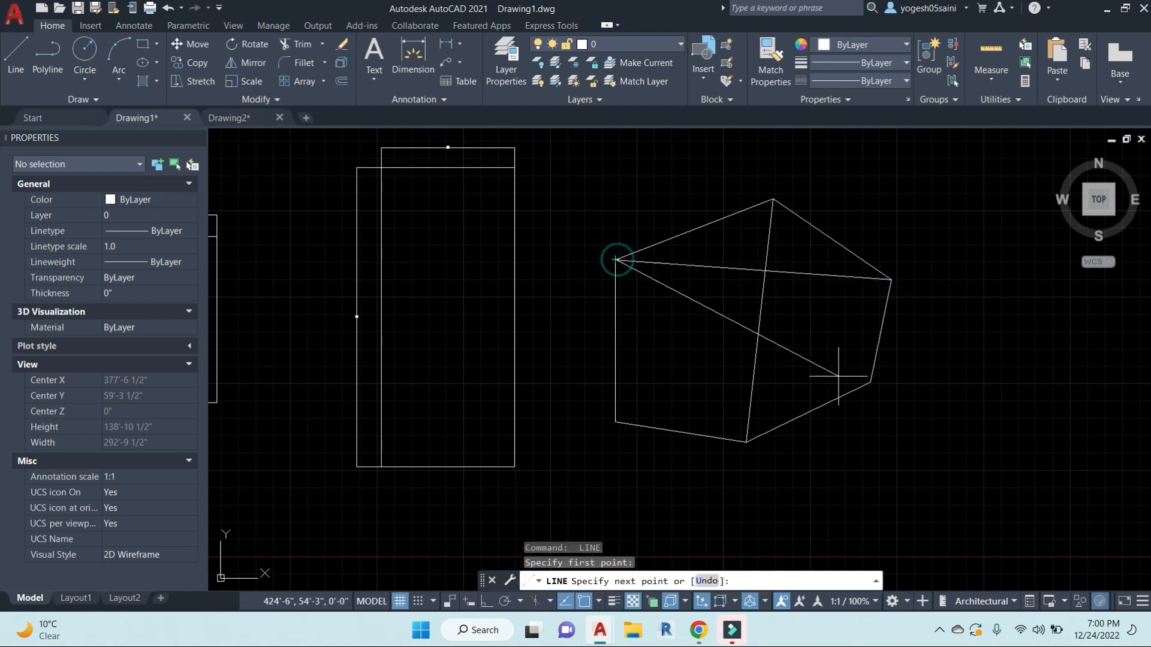
left_click(870, 381)
key("Return")
key("Return")
left_click(773, 199)
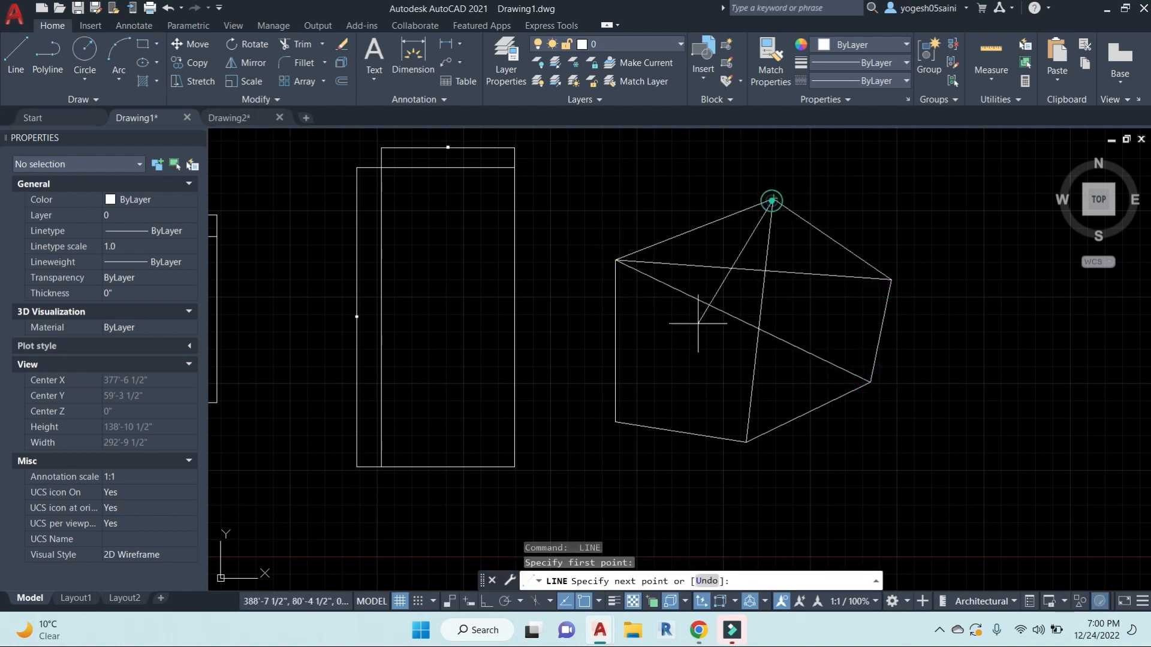
left_click(615, 421)
key("Escape")
key("Escape")
Step: Erase the four diagonal lines inside the six-sided shape
scroll(798, 361, "up", 2)
left_click(772, 386)
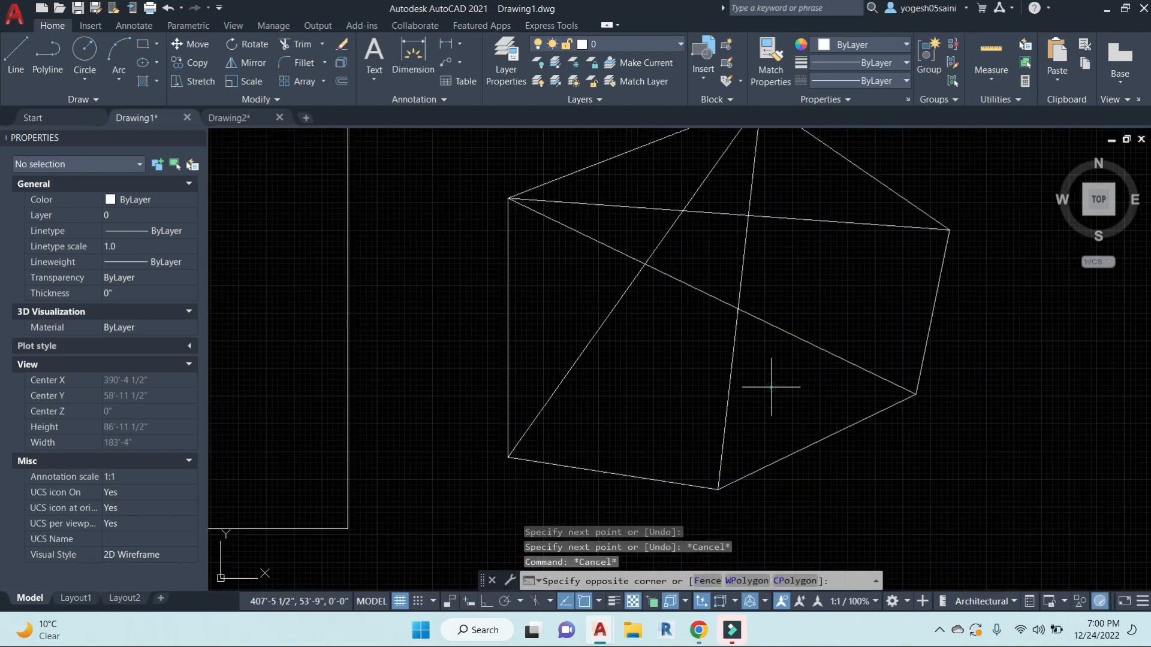
left_click(628, 204)
type("e")
key("Return")
scroll(609, 324, "down", 2)
key("Escape")
Step: Erase all the outline segments of the six-sided shape
left_click(726, 444)
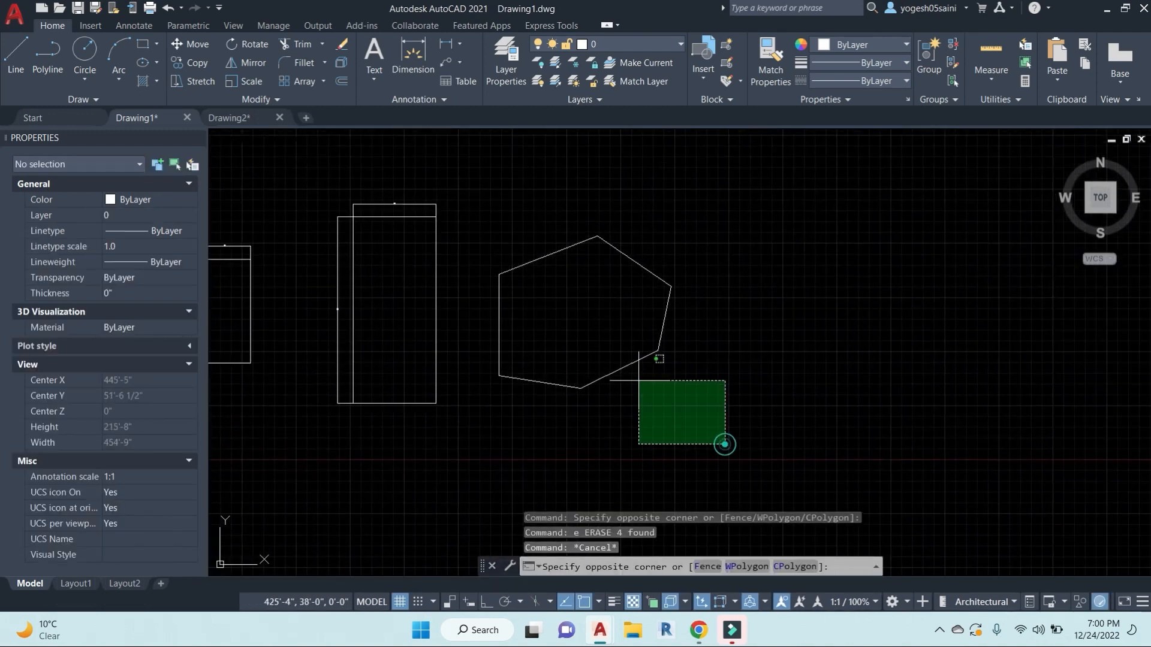
left_click(488, 205)
type("e")
middle_click_drag(504, 274, 529, 296)
key("Escape")
Step: Stretch the upper-right corner of the 40' by 90' rectangle, together with its top dimension, outward to the right
type("s")
left_click(531, 298)
left_click(444, 196)
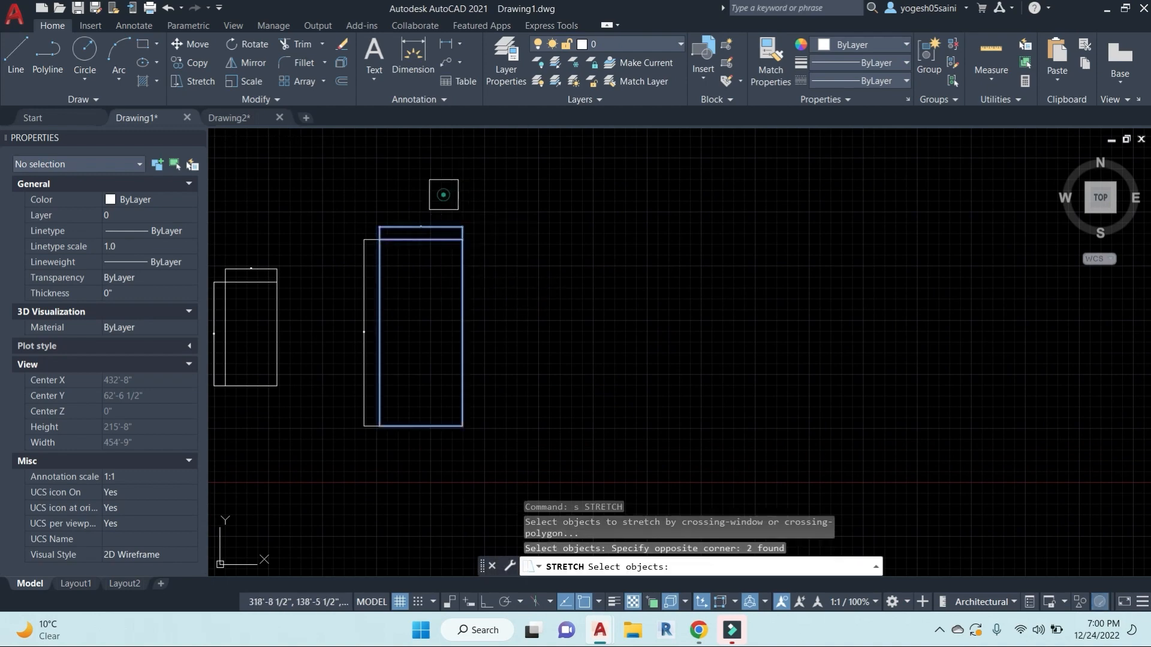
key("Return")
left_click(540, 209)
key("Escape")
key("Escape")
Step: Draw a diagonal line from the stretched shape's lower-left corner to its upper-right corner
middle_click_drag(522, 360, 703, 357)
type("l")
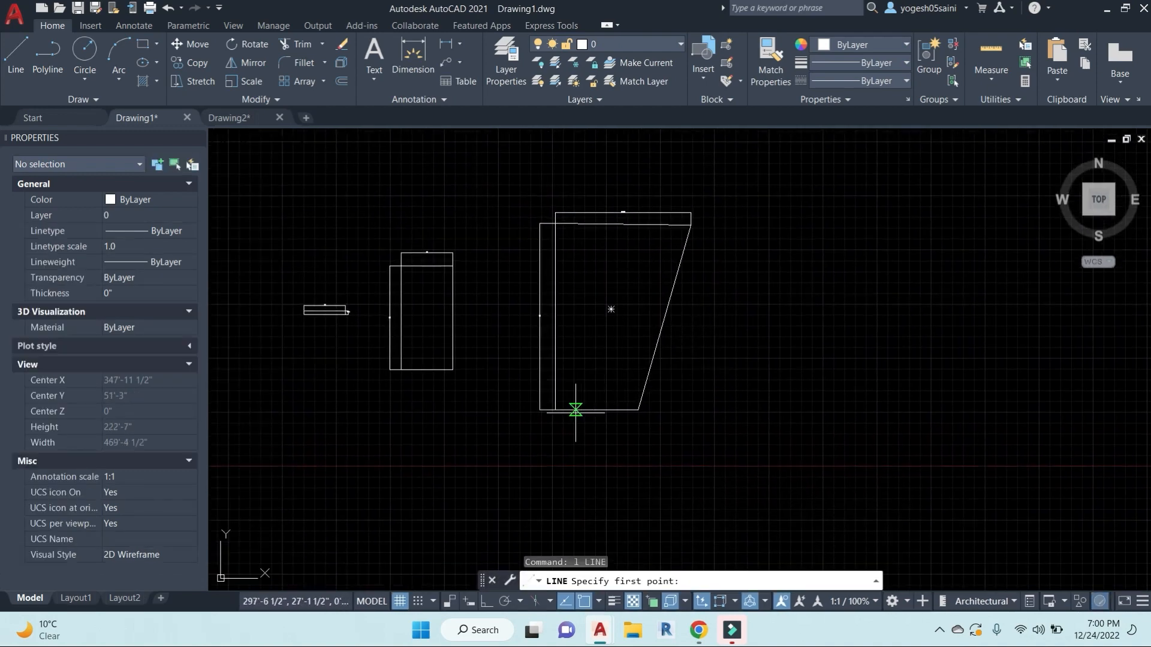
left_click(555, 410)
left_click(691, 225)
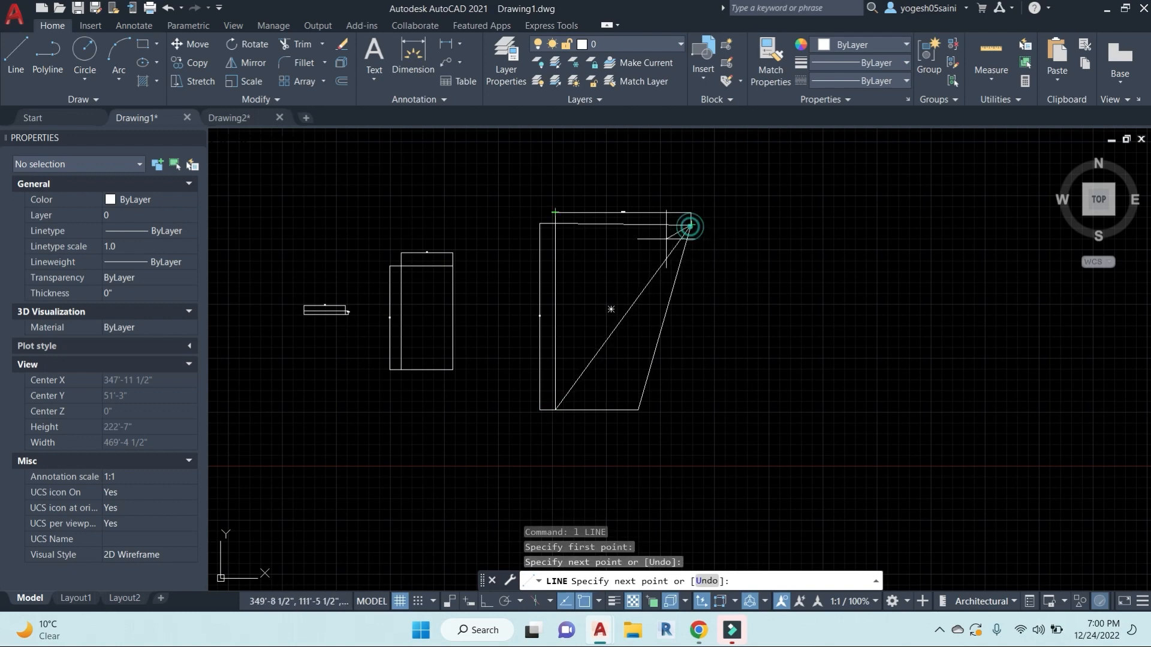
key("Escape")
scroll(629, 326, "up", 3)
scroll(603, 303, "down", 3)
key("Escape")
key("Escape")
key("Escape")
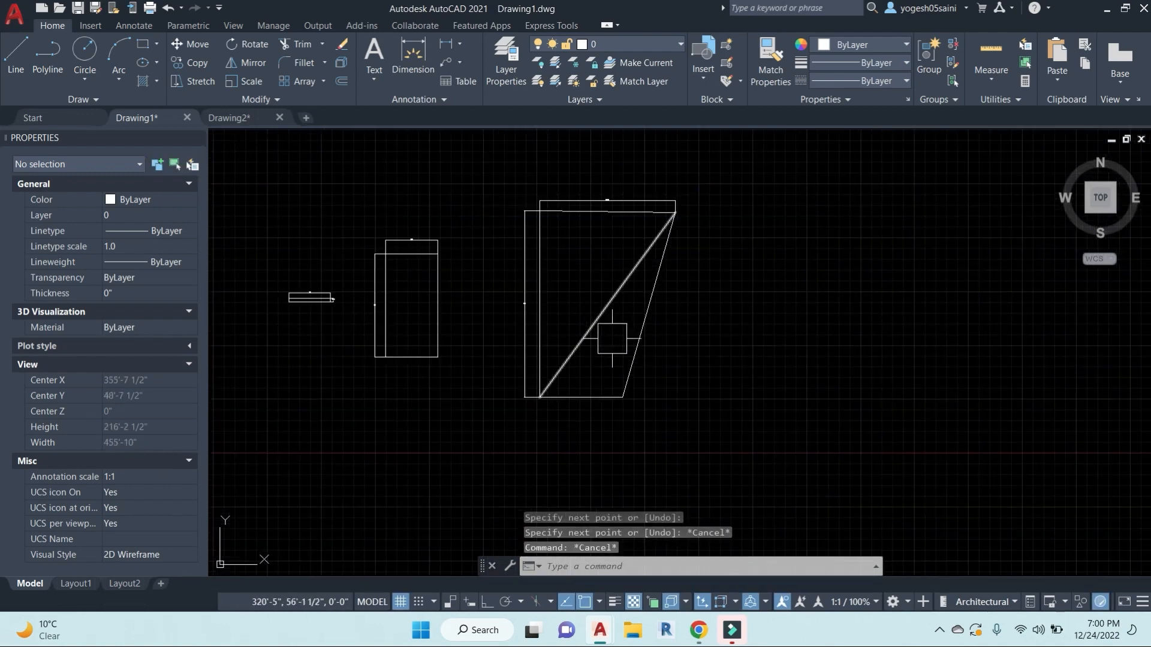
Step: Draw a circle centred on the shape's lower-left corner with its radius reaching the upper-right corner
type("c CIRCLE")
left_click(540, 403)
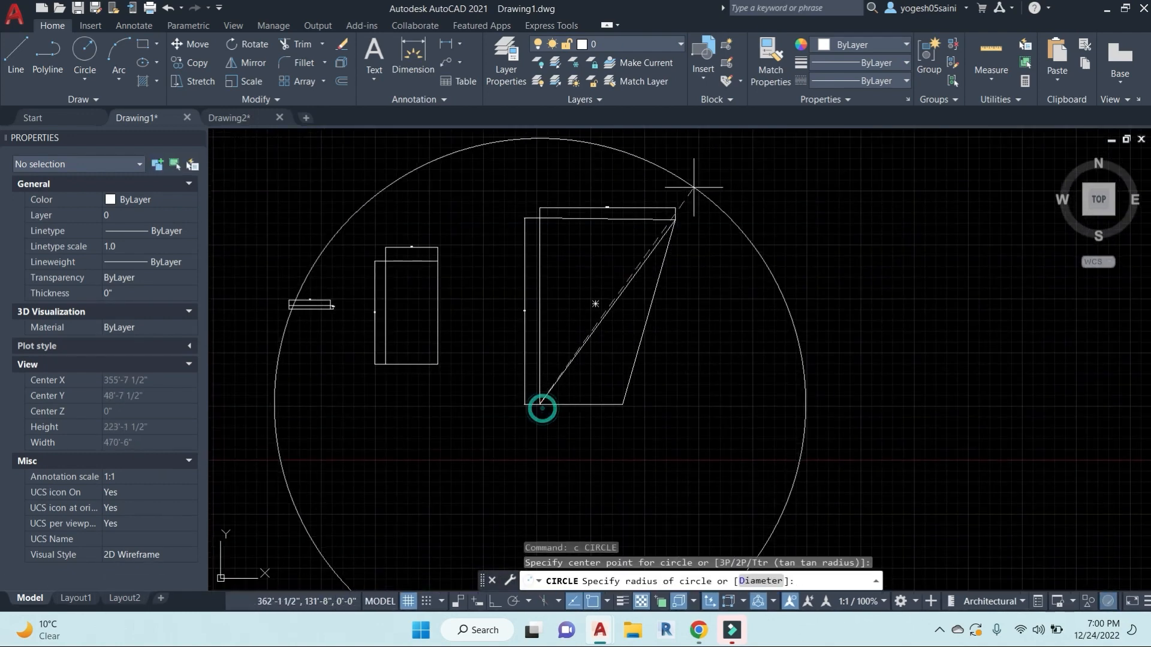
left_click(675, 212)
scroll(675, 213, "up", 4)
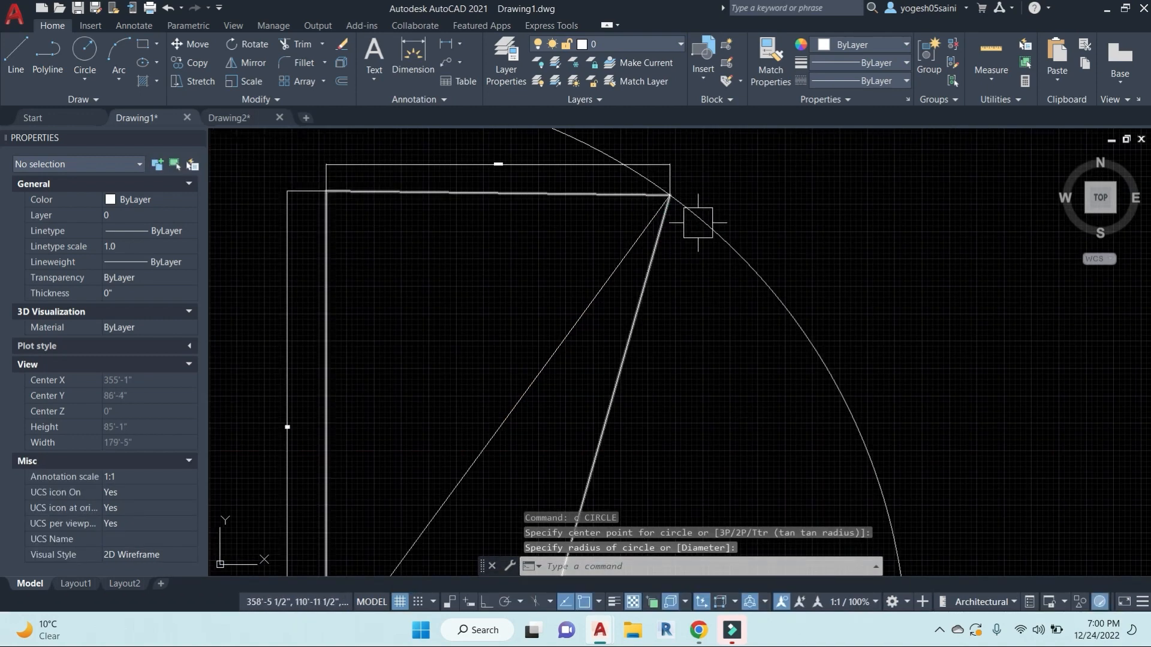
Step: Draw a circle centred on the stretched shape's upper-left corner with its radius reaching the upper-right corner
key("space")
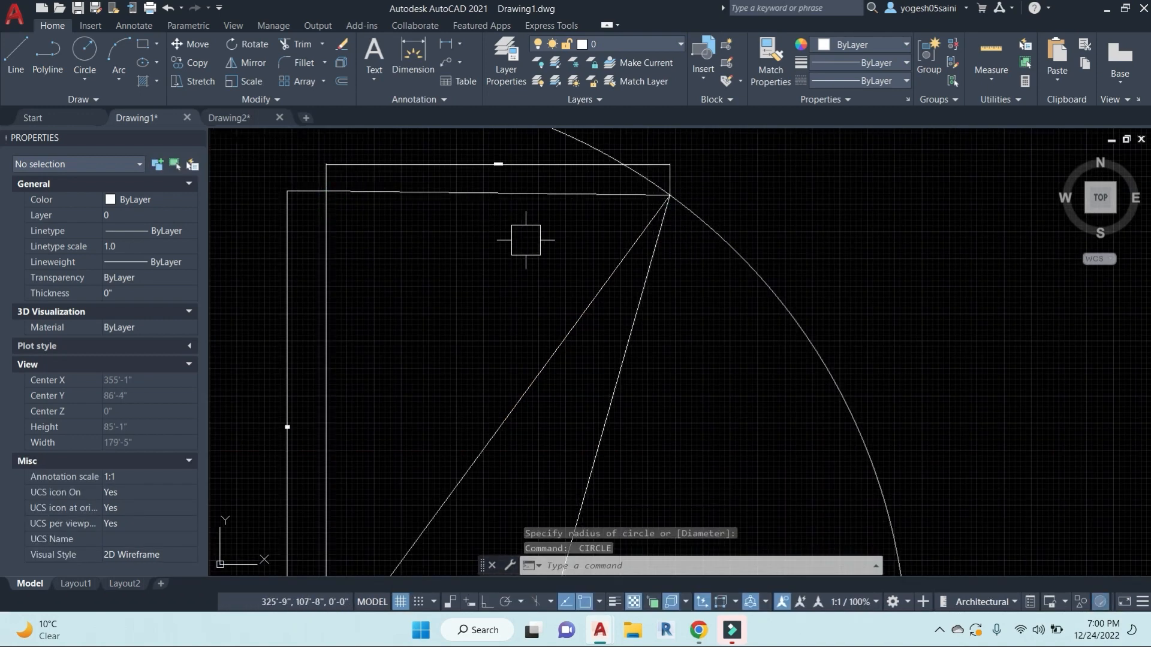
left_click(326, 191)
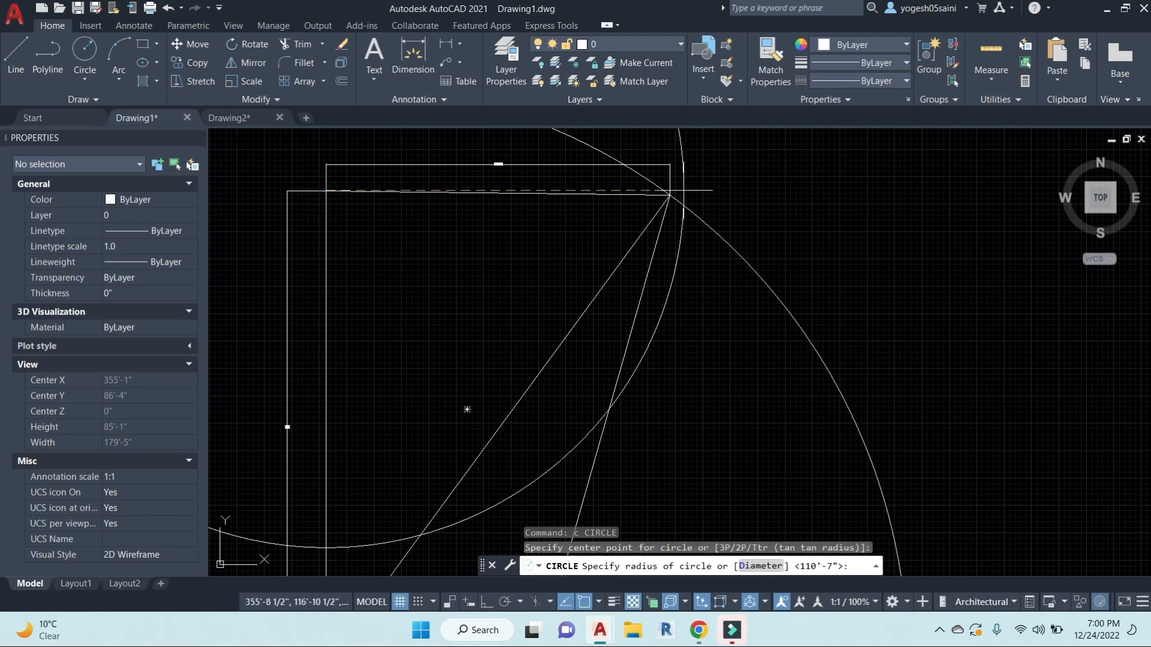
left_click(669, 194)
Step: Erase the stretched shape together with its dimensions, its diagonal line and both circles
scroll(672, 197, "down", 4)
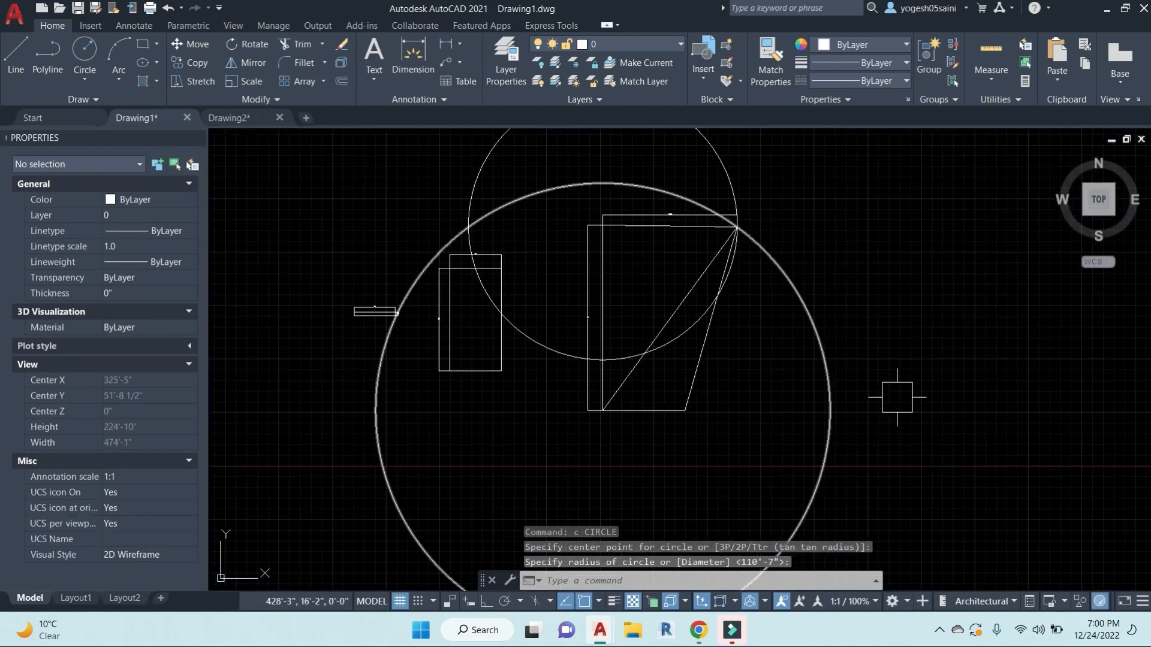
middle_click_drag(1000, 368, 905, 372)
key("Escape")
key("Escape")
left_click(882, 468)
left_click(494, 167)
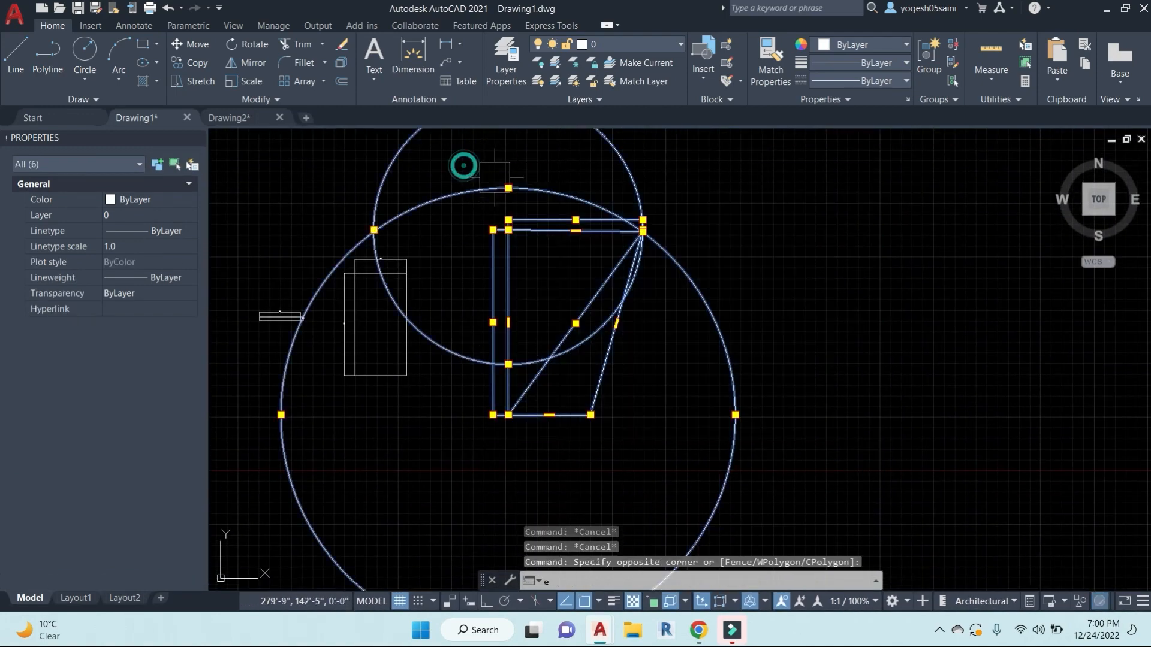
type("e")
key("Return")
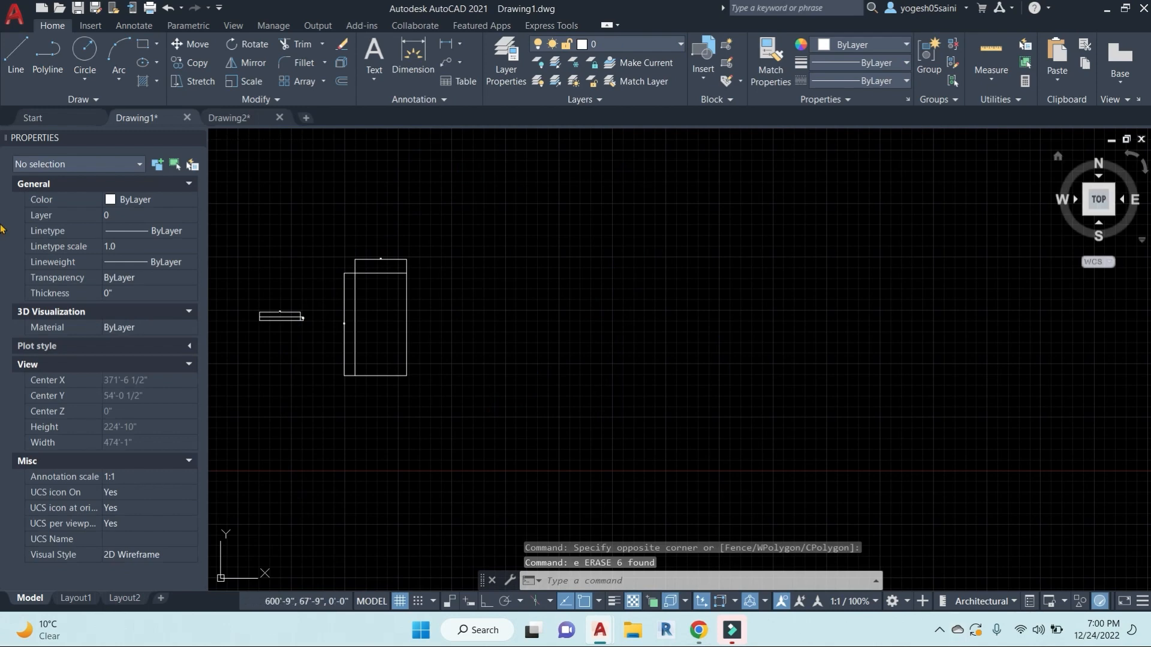
mouse_move(378, 332)
middle_mouse_down()
mouse_move(692, 367)
mouse_move(565, 329)
middle_mouse_up()
scroll(692, 365, "up", 1)
scroll(588, 334, "up", 1)
scroll(605, 321, "down", 2)
middle_click_drag(622, 367, 566, 339)
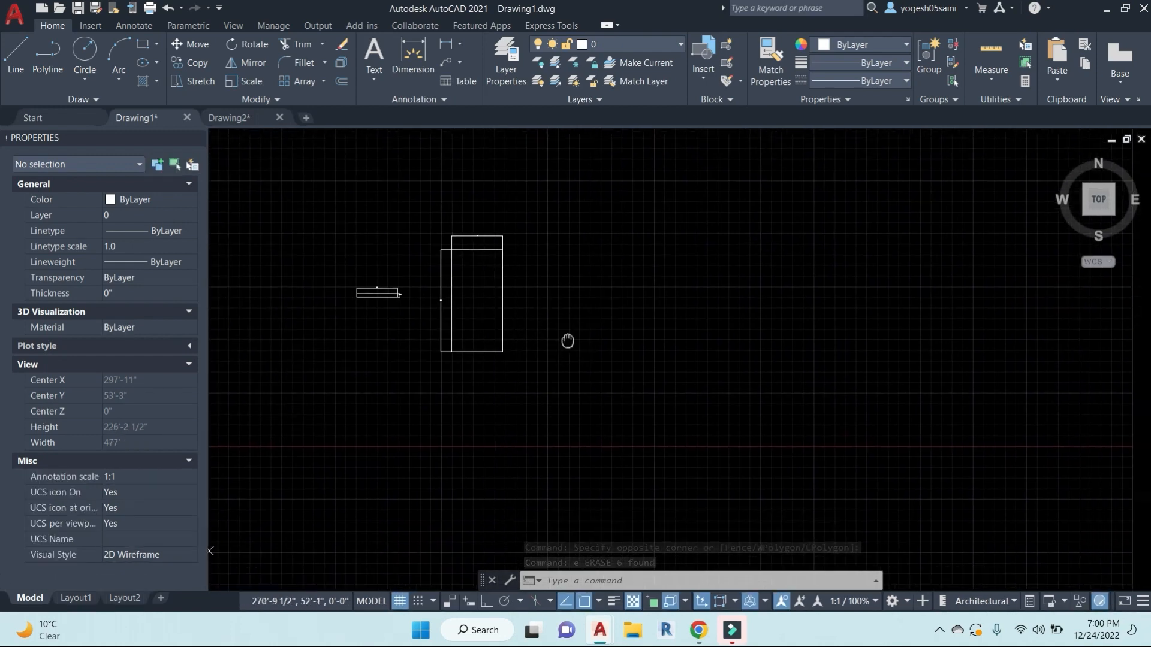
key("Escape")
key("Escape")
left_click(576, 399)
key("Escape")
key("Escape")
key("Escape")
left_click(602, 368)
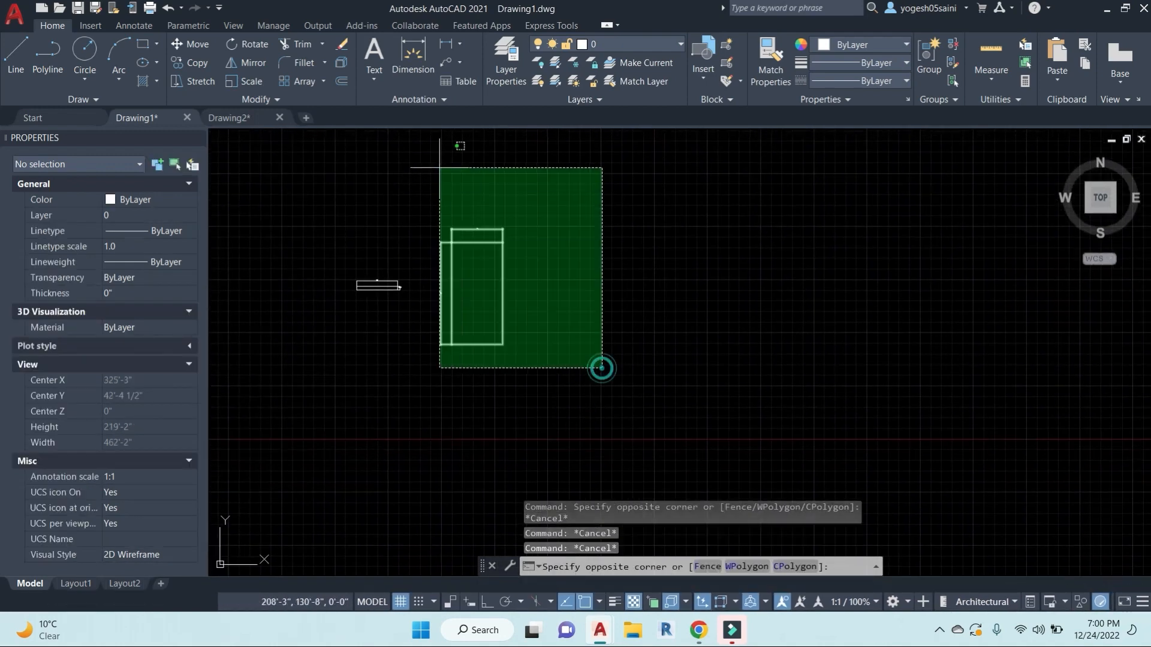
key("Escape")
key("Escape")
key("Escape")
type("rec")
key("Return")
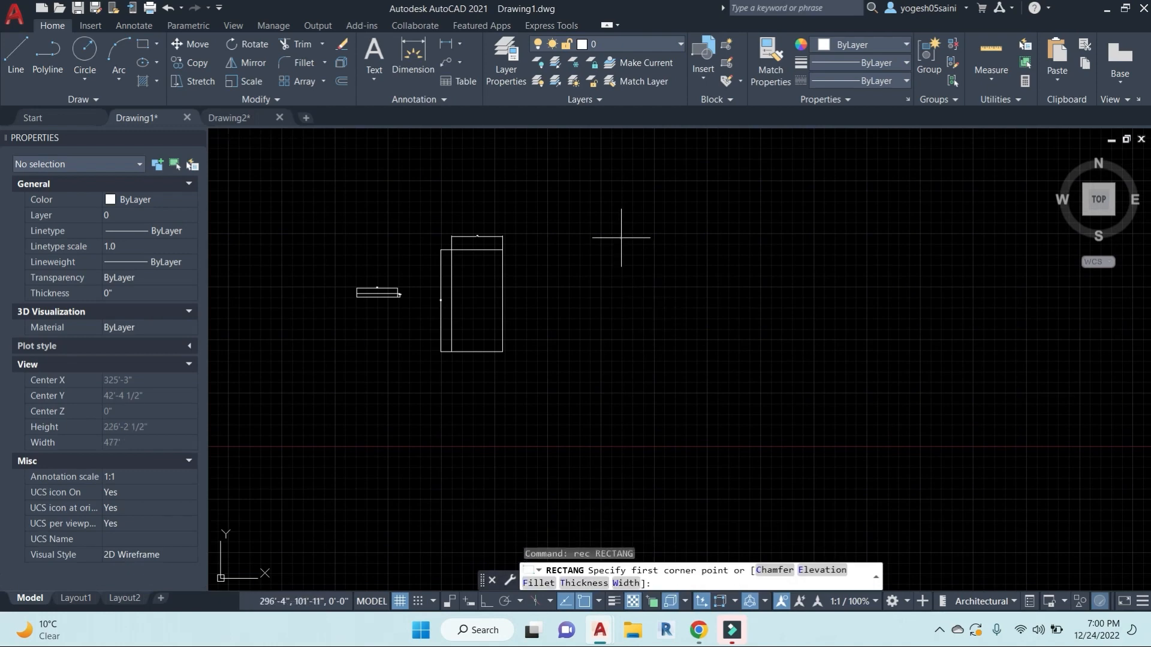
left_click(621, 237)
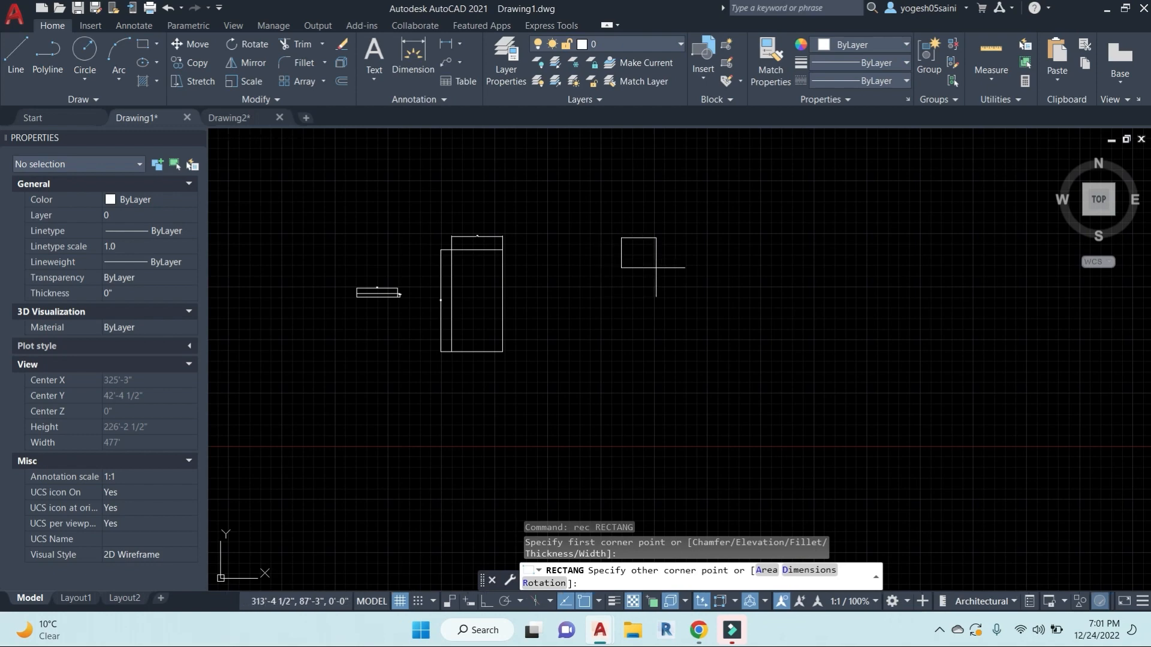
key("Escape")
key("Escape")
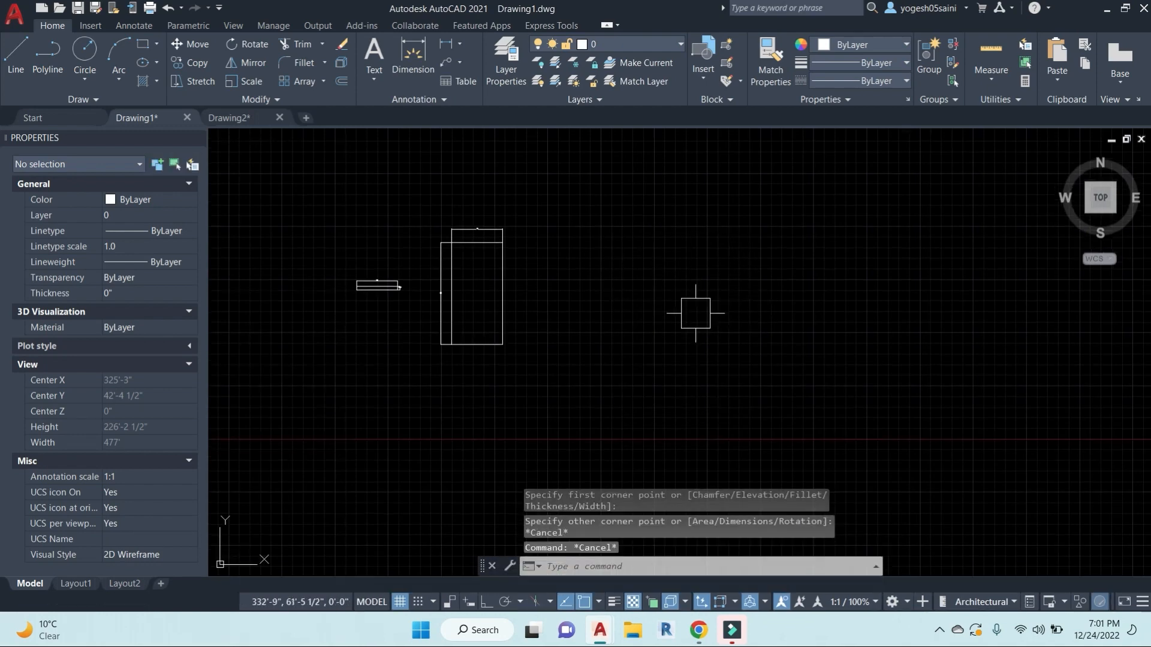
middle_click_drag(673, 309, 609, 329)
key("Escape")
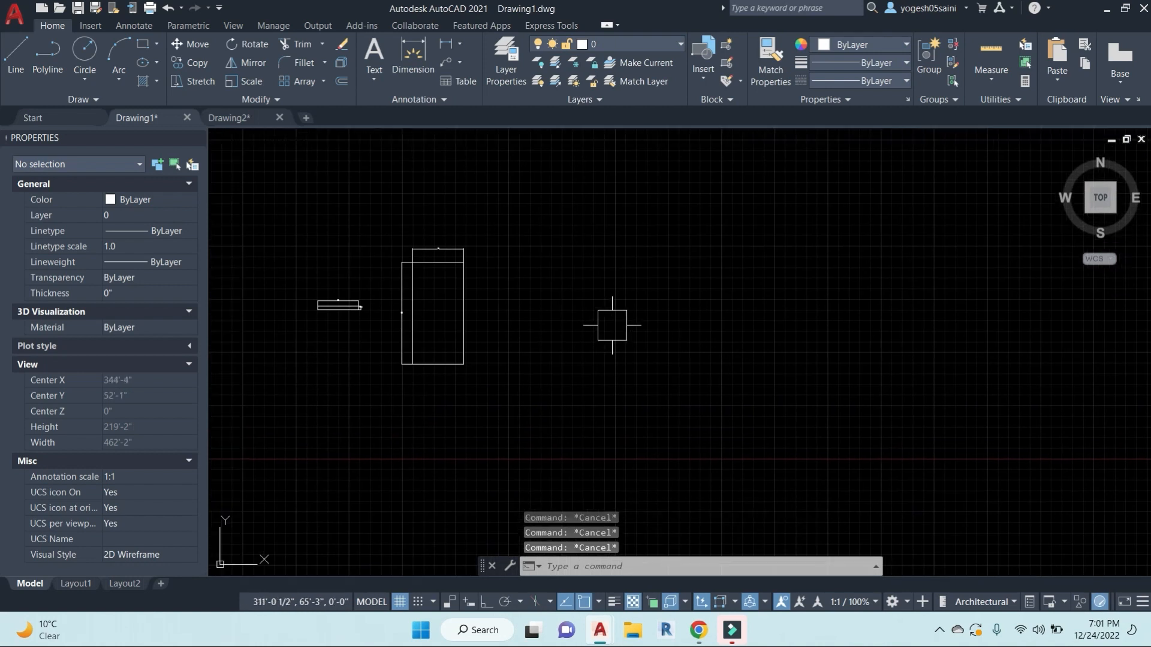
type("rec")
key("Return")
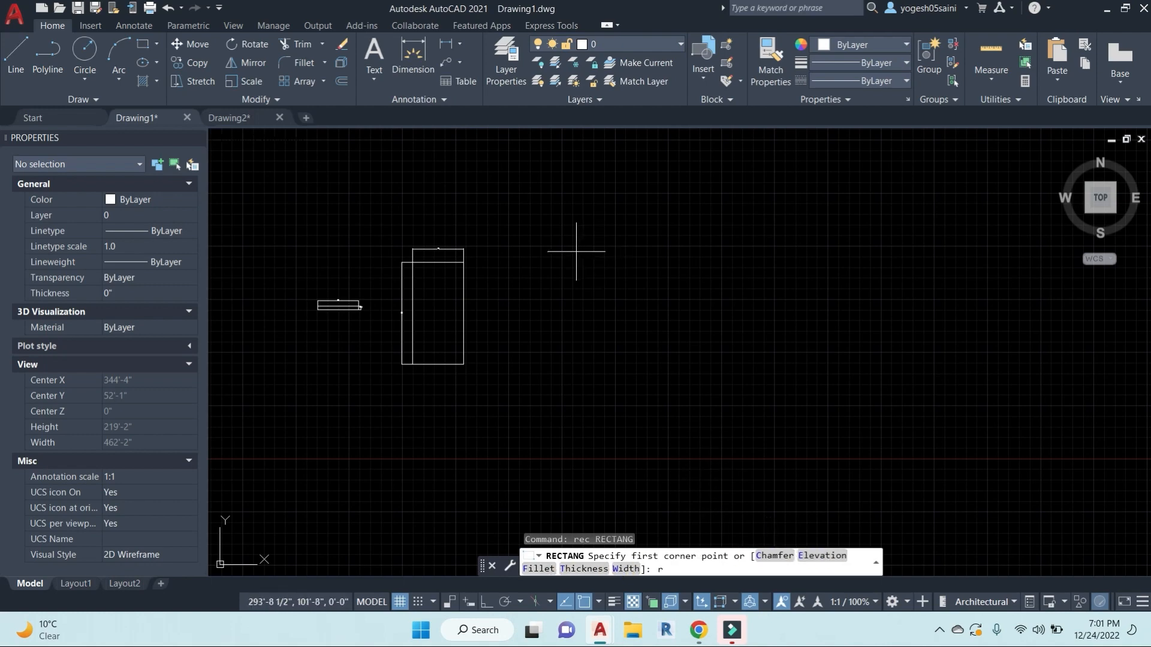
key("Escape")
key("Escape")
Step: Start a rectangle in the empty area beside the existing rectangles, with a rotation angle of 45 and sized by the Dimensions option
type("rec")
key("Return")
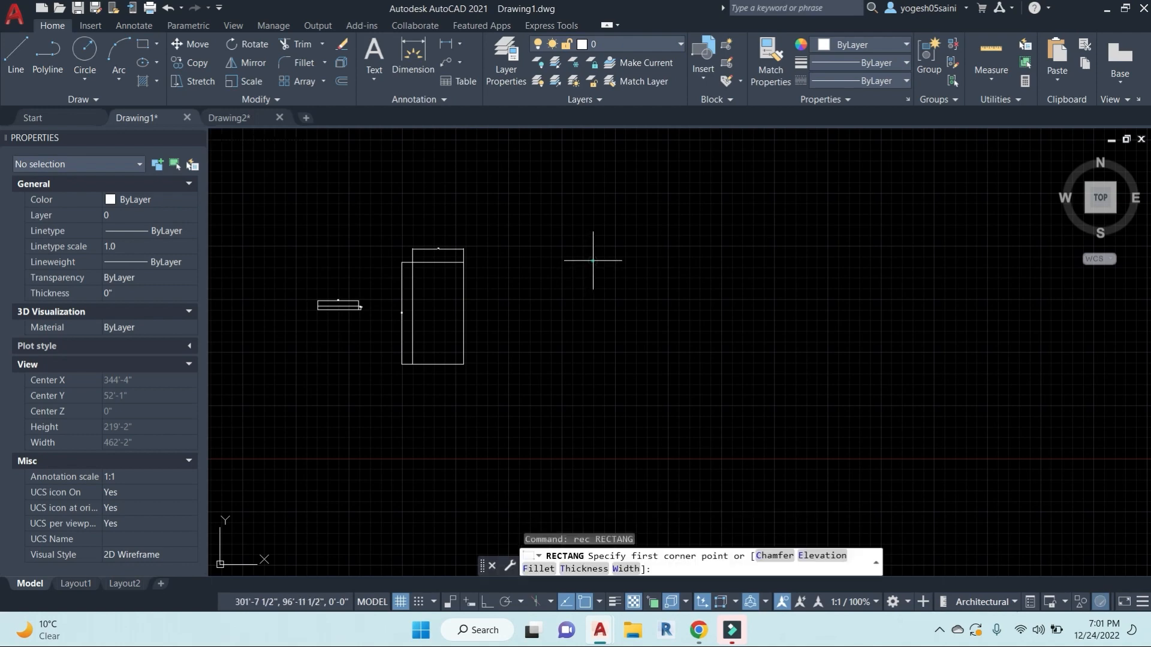
left_click(593, 260)
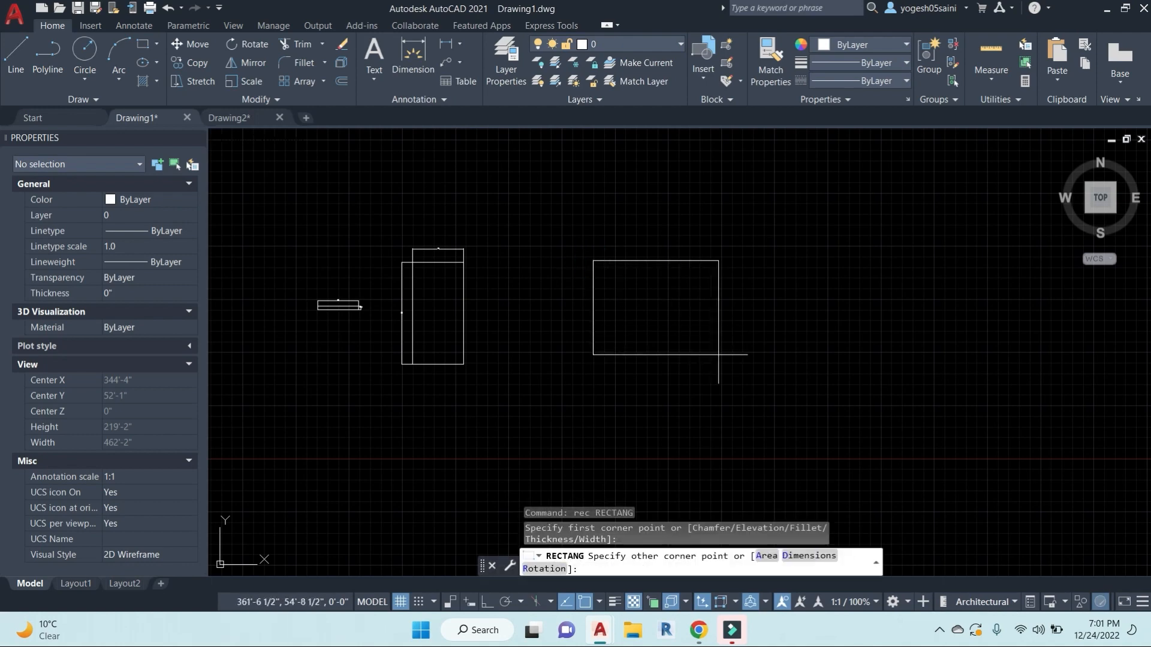
left_click(542, 569)
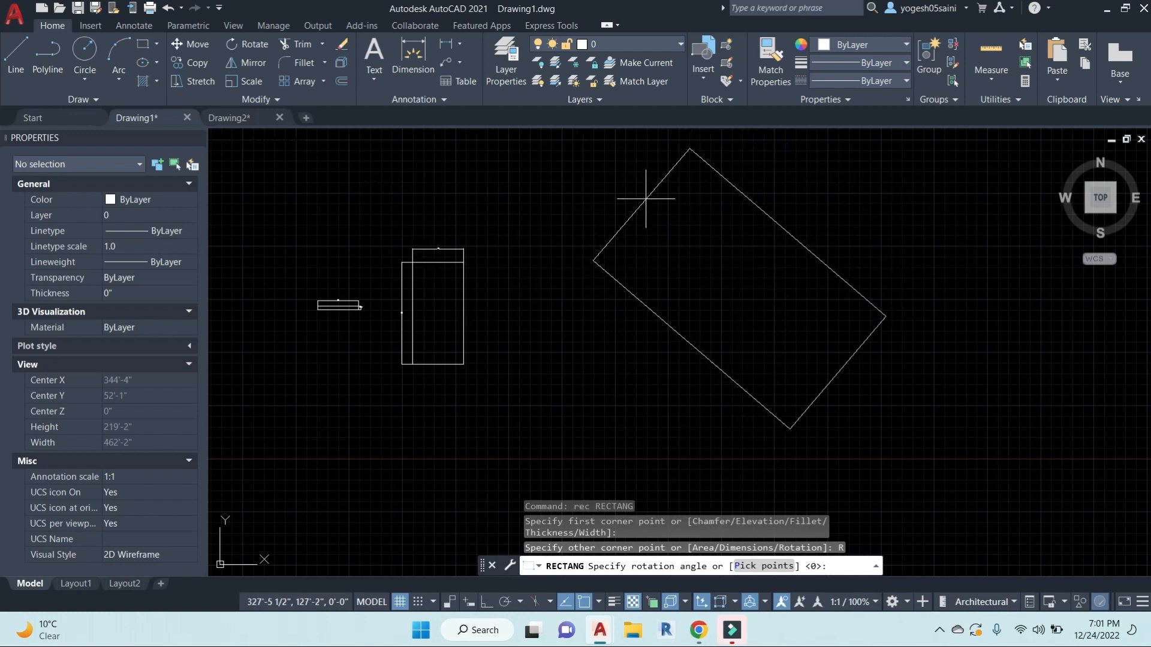
key("Return")
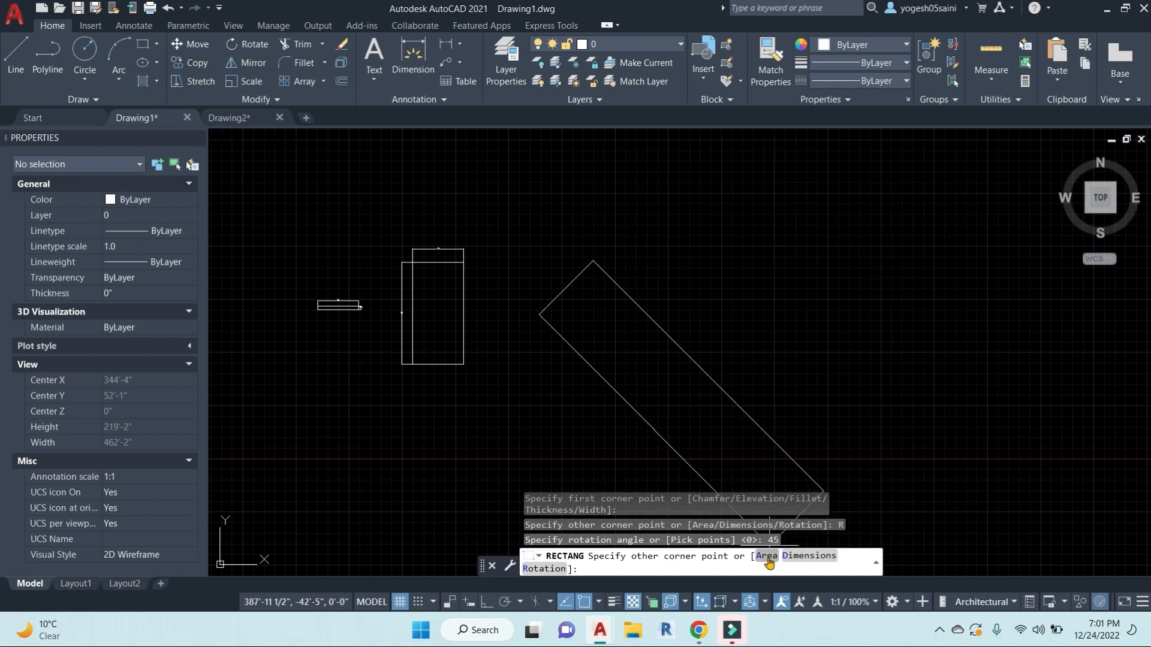
left_click(810, 557)
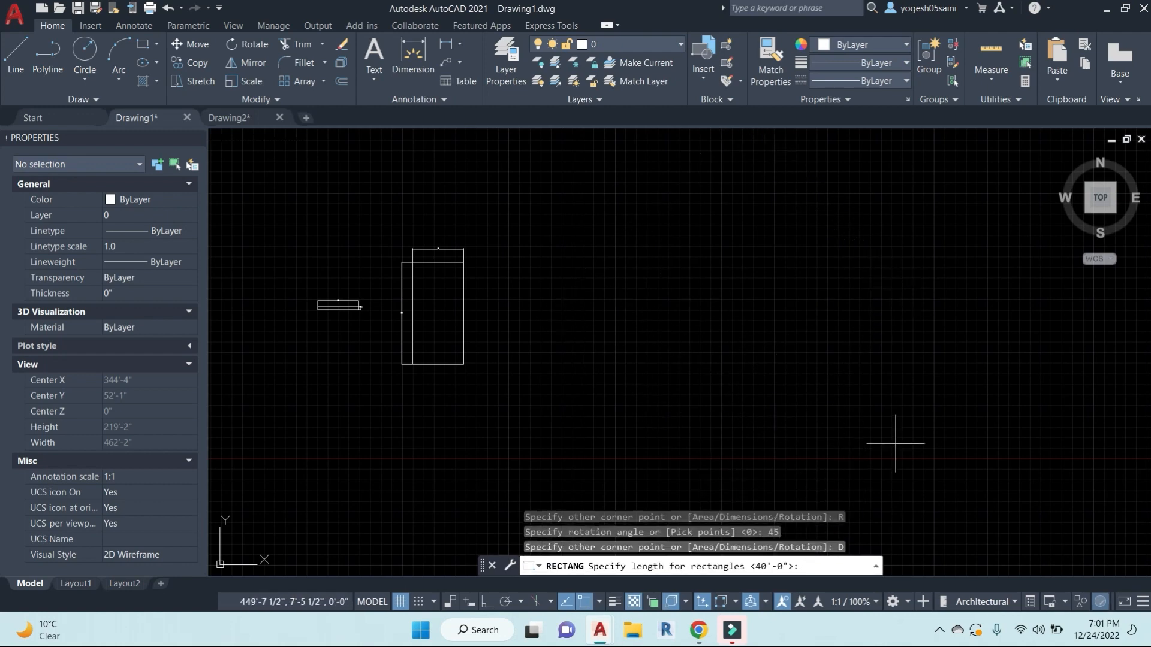
Step: Accept 40' length and 90' width for the rectangle rotated 45 degrees and place it to the right of the upright rectangles
key("Return")
key("Return")
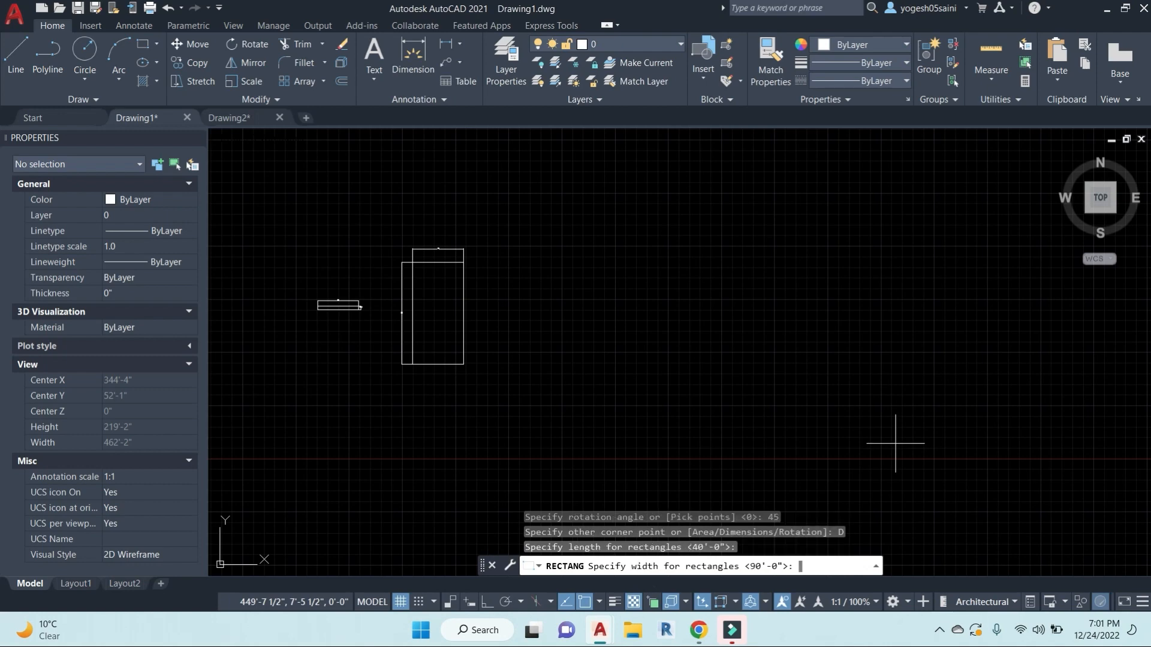
left_click(921, 319)
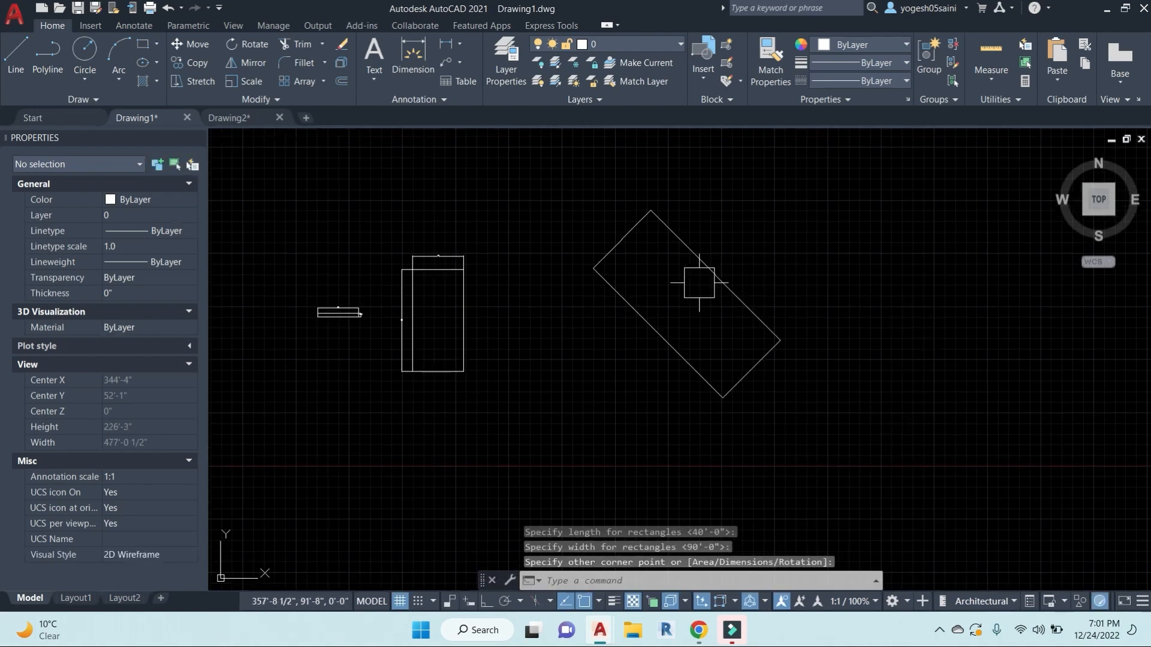
middle_click_drag(825, 416, 799, 434)
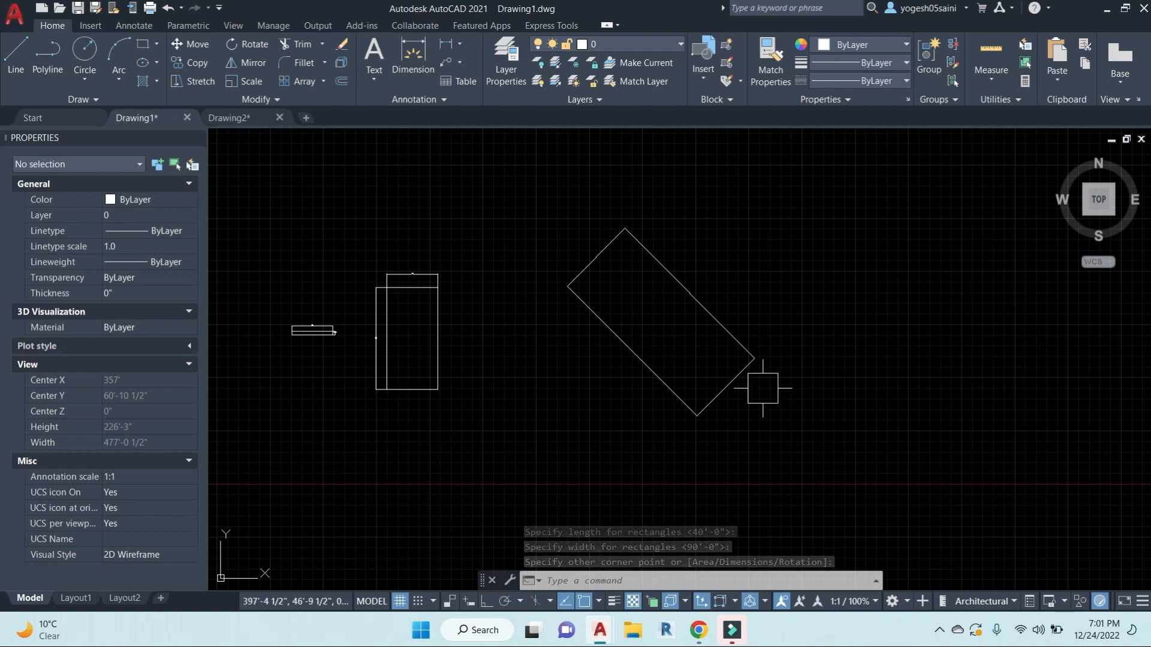
Step: Switch the drawing units' angle direction to clockwise
key("Escape")
key("Escape")
type("un")
key("Return")
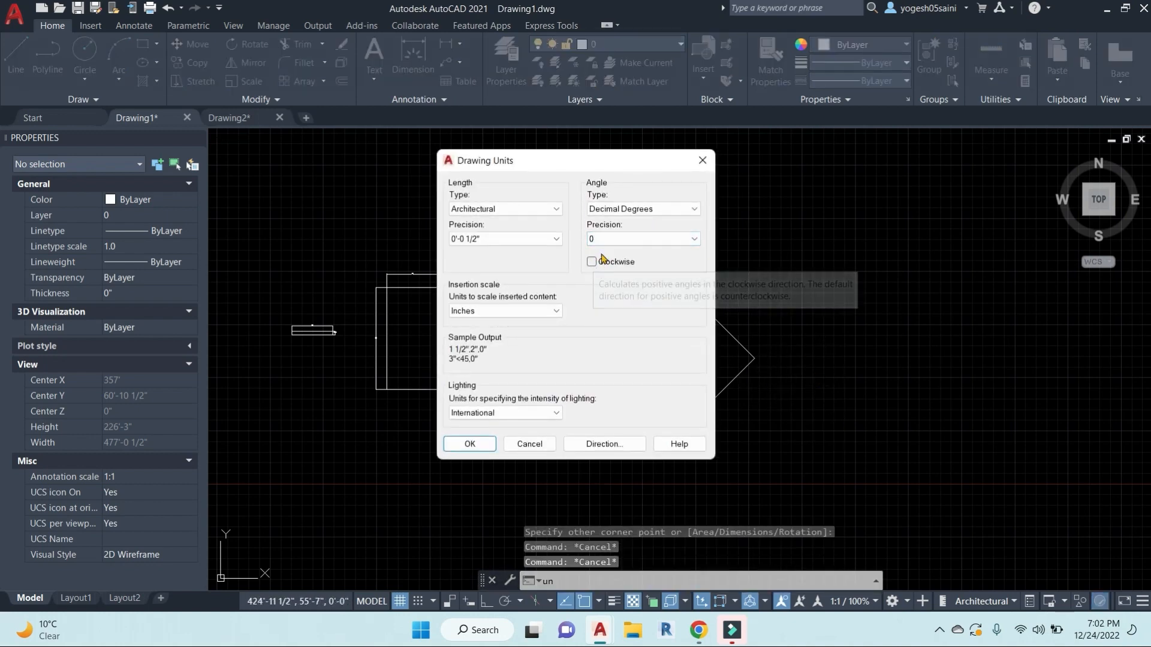
left_click(591, 262)
left_click(470, 445)
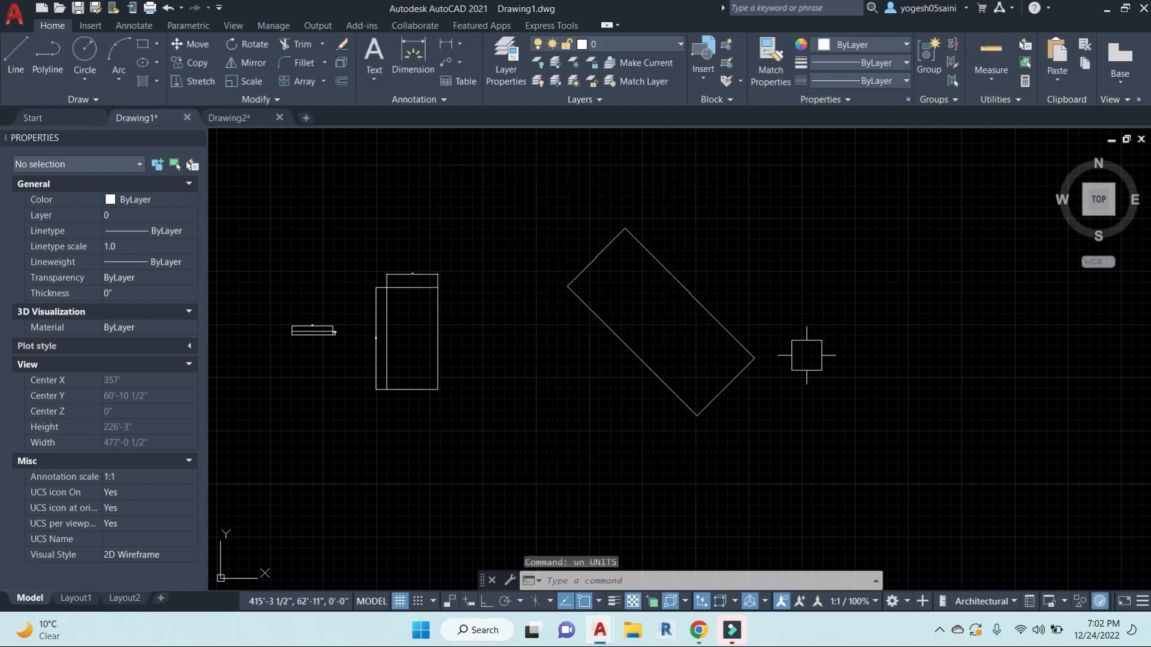
Step: Draw a rectangle rotated 45 degrees, 40' long and 90' wide, to the right of the first tilted rectangle
middle_click_drag(804, 352, 658, 357)
type("rec")
key("Return")
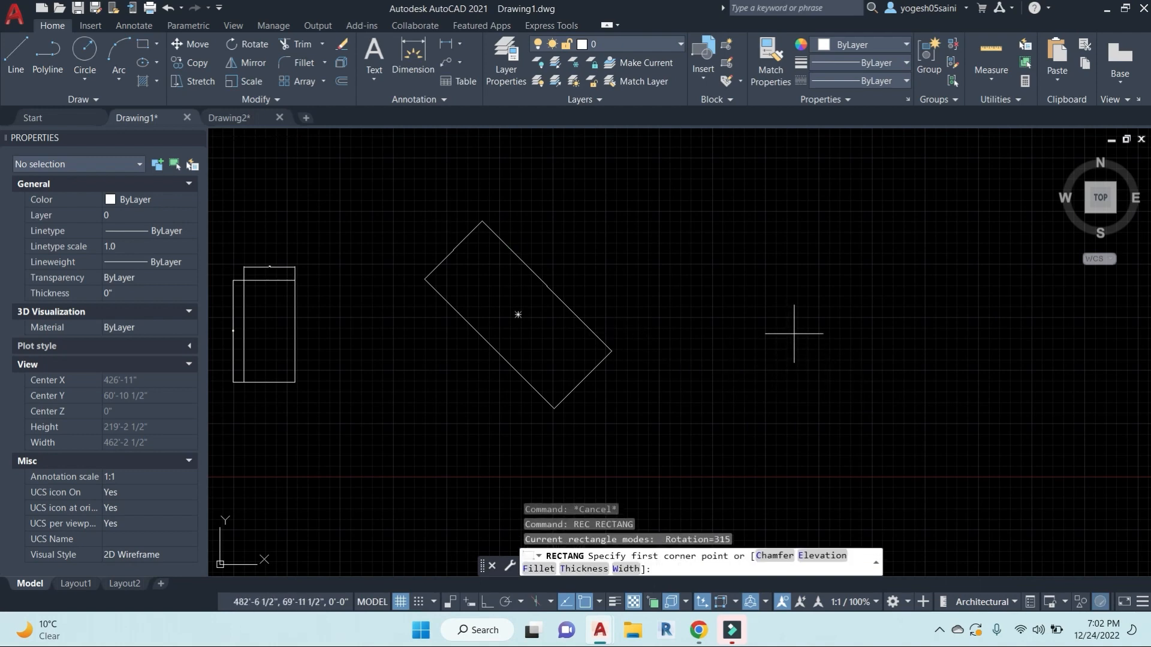
left_click(813, 337)
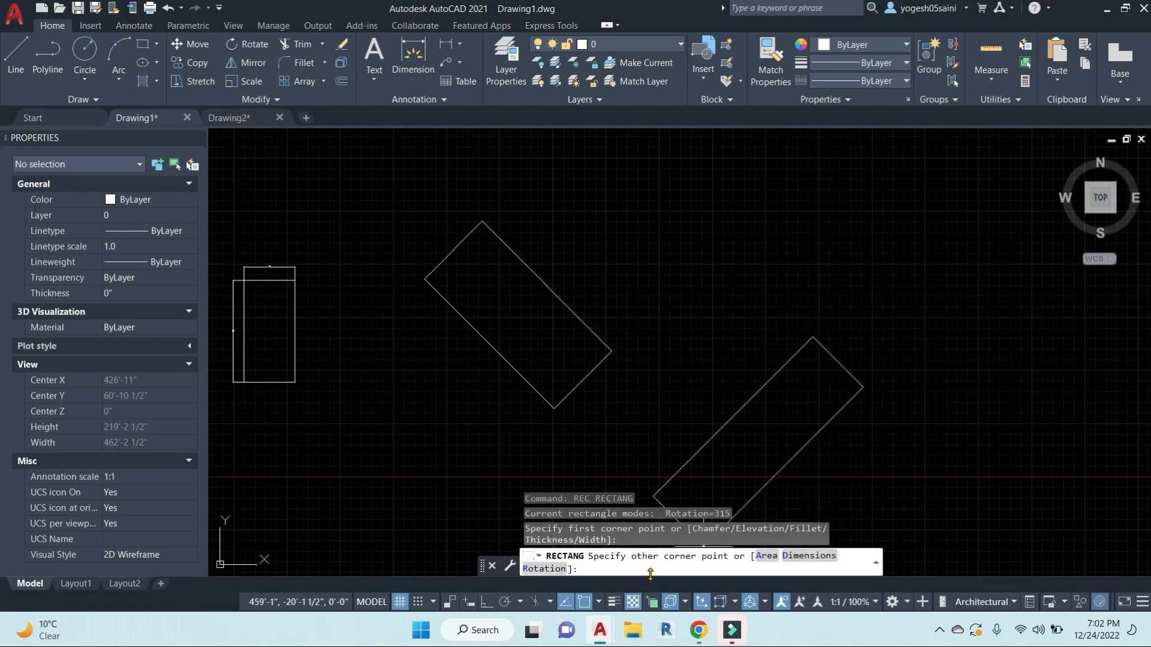
left_click(551, 570)
type("45")
key("Return")
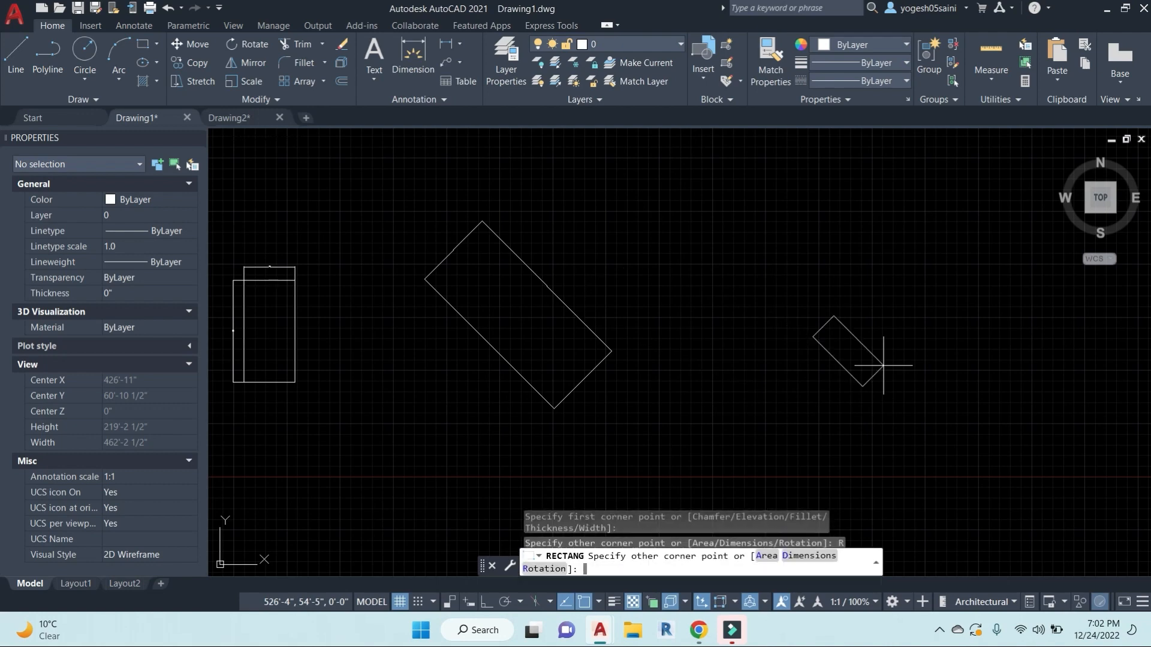
left_click(808, 556)
key("Return")
key("Return")
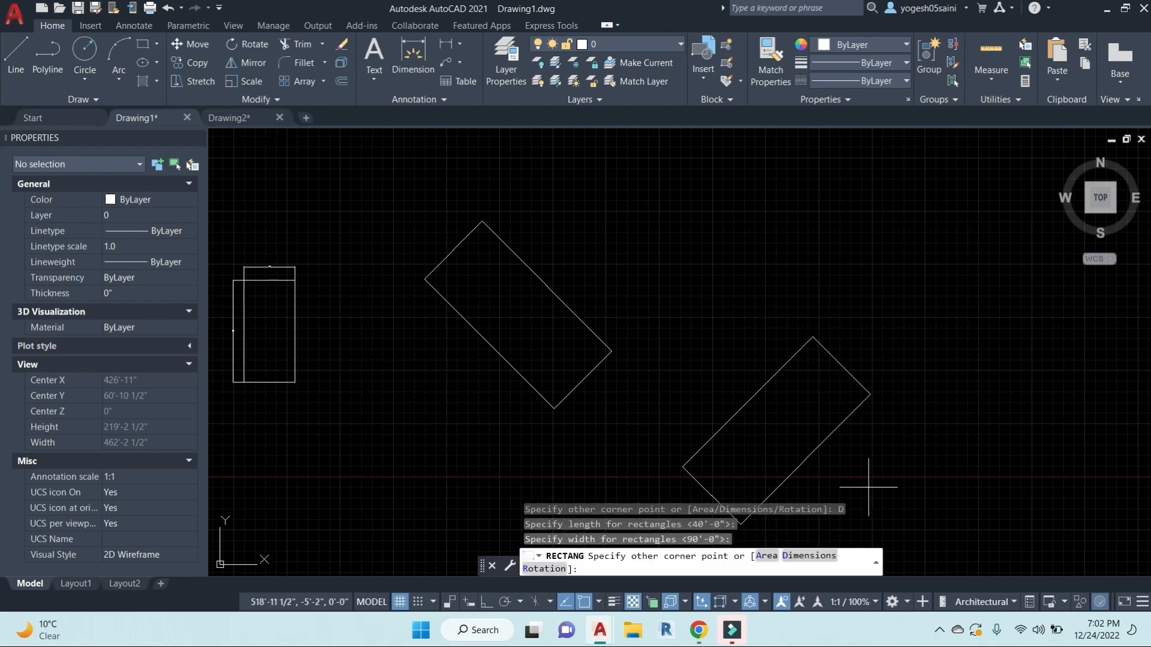
middle_click_drag(926, 445, 881, 352)
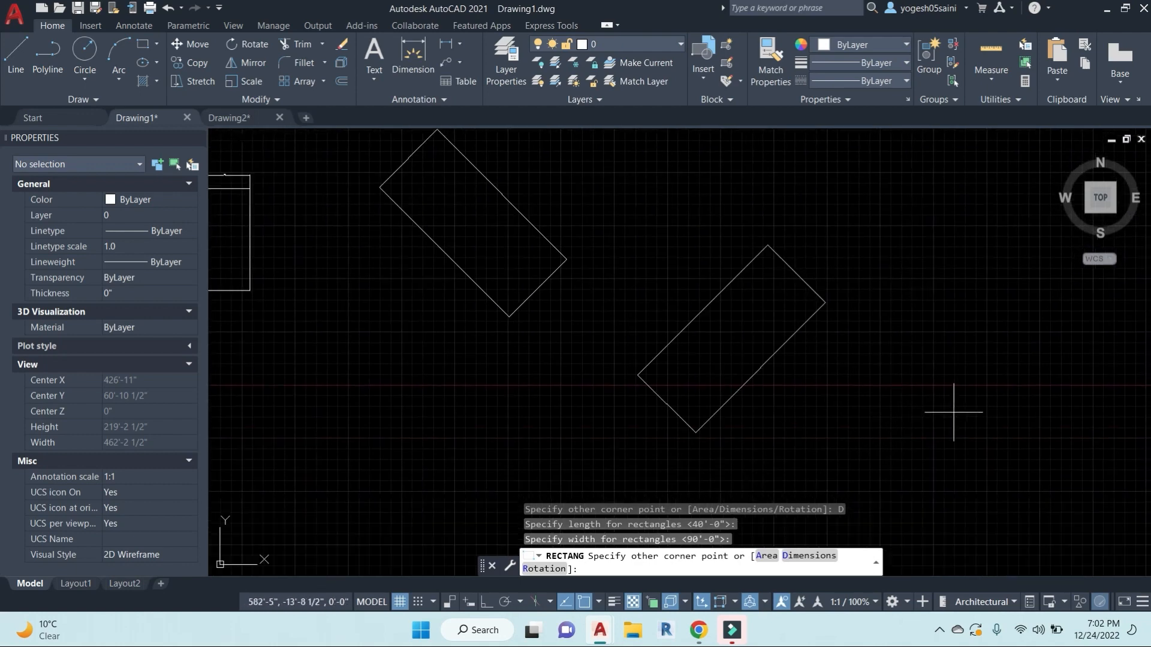
left_click(945, 202)
middle_click_drag(827, 249, 814, 348)
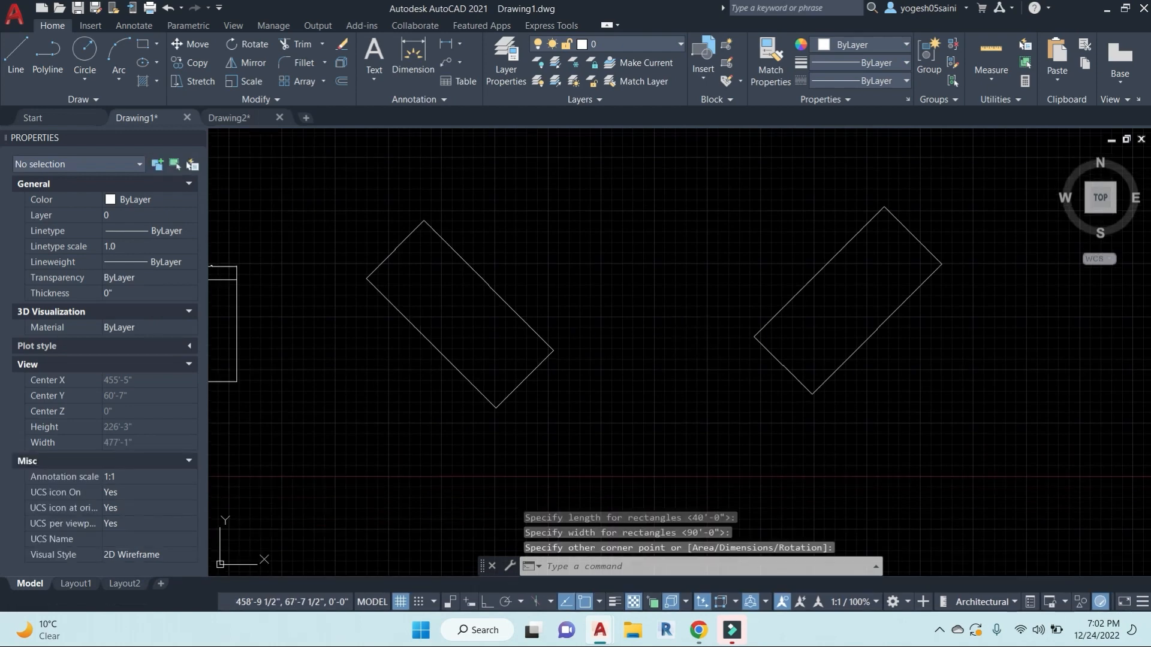
Step: Turn off clockwise angle direction in the drawing units, keeping Architectural length and the Inches insertion scale
key("Escape")
key("Escape")
type("un")
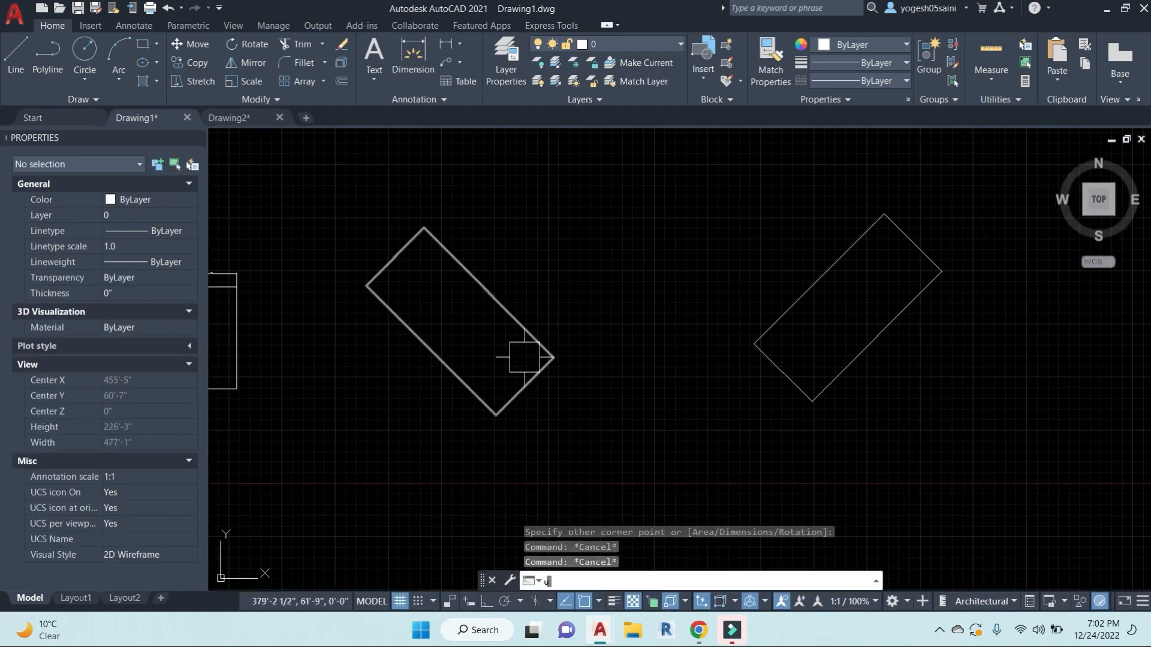
key("Return")
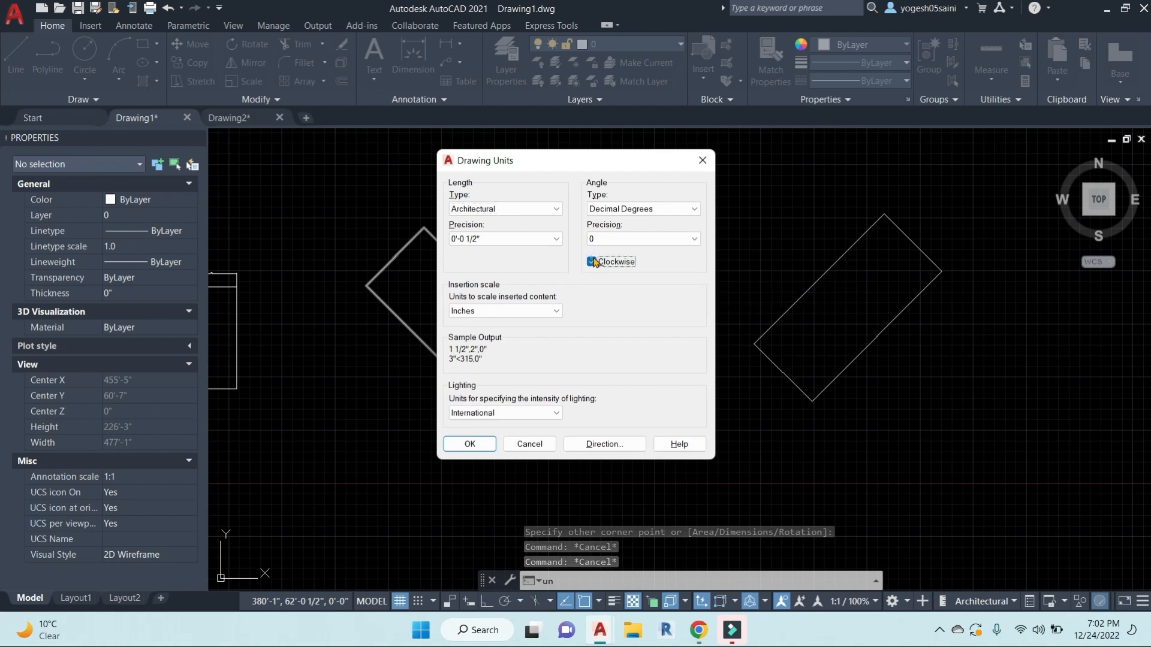
left_click(592, 261)
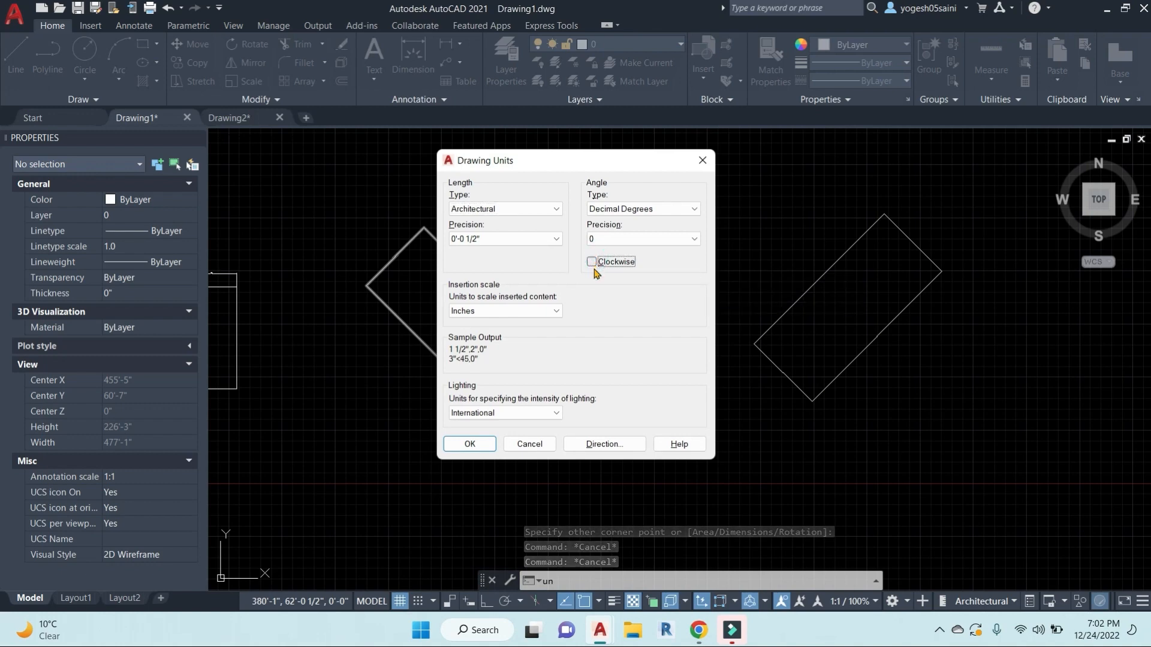
left_click(558, 209)
left_click(558, 209)
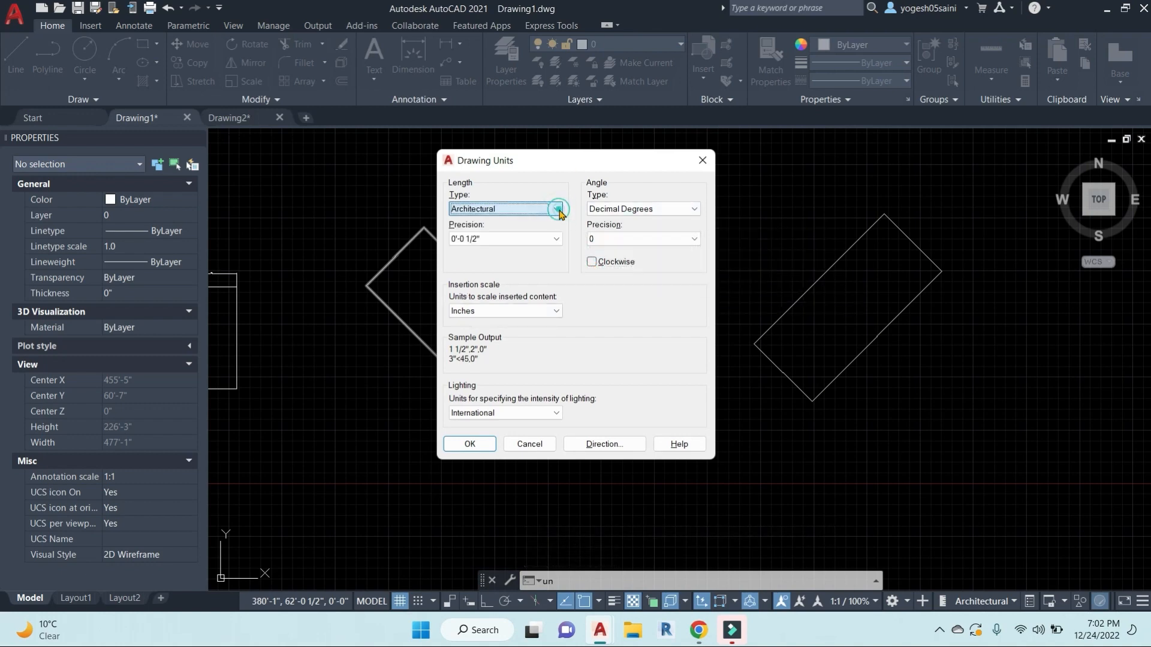
left_click(558, 311)
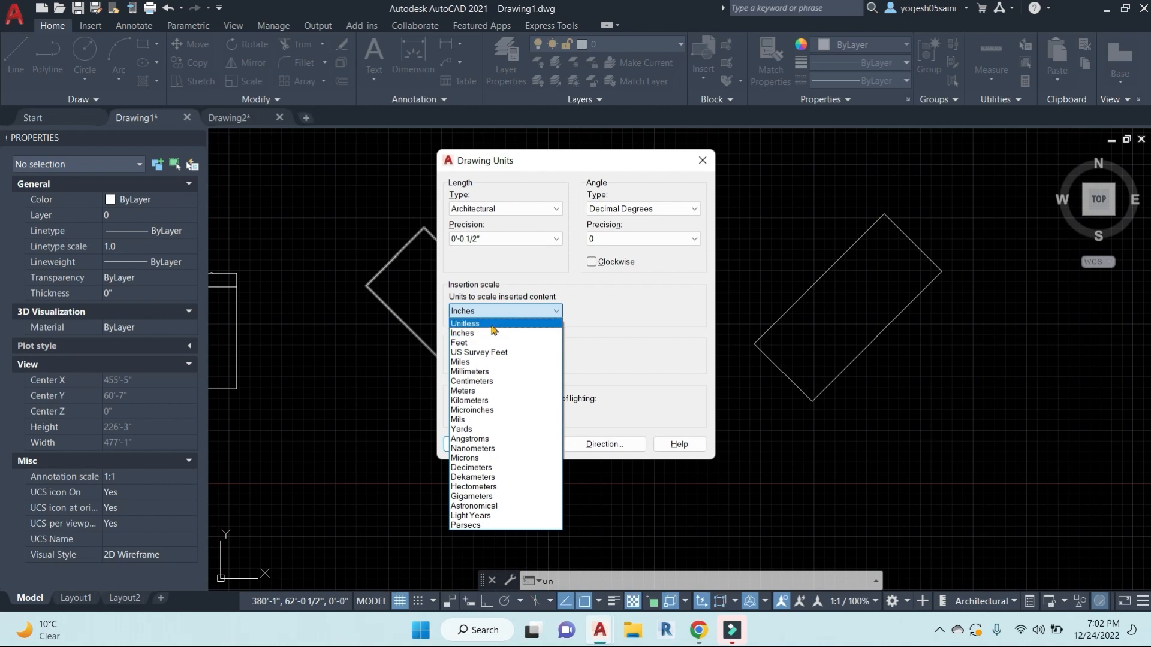
left_click(505, 311)
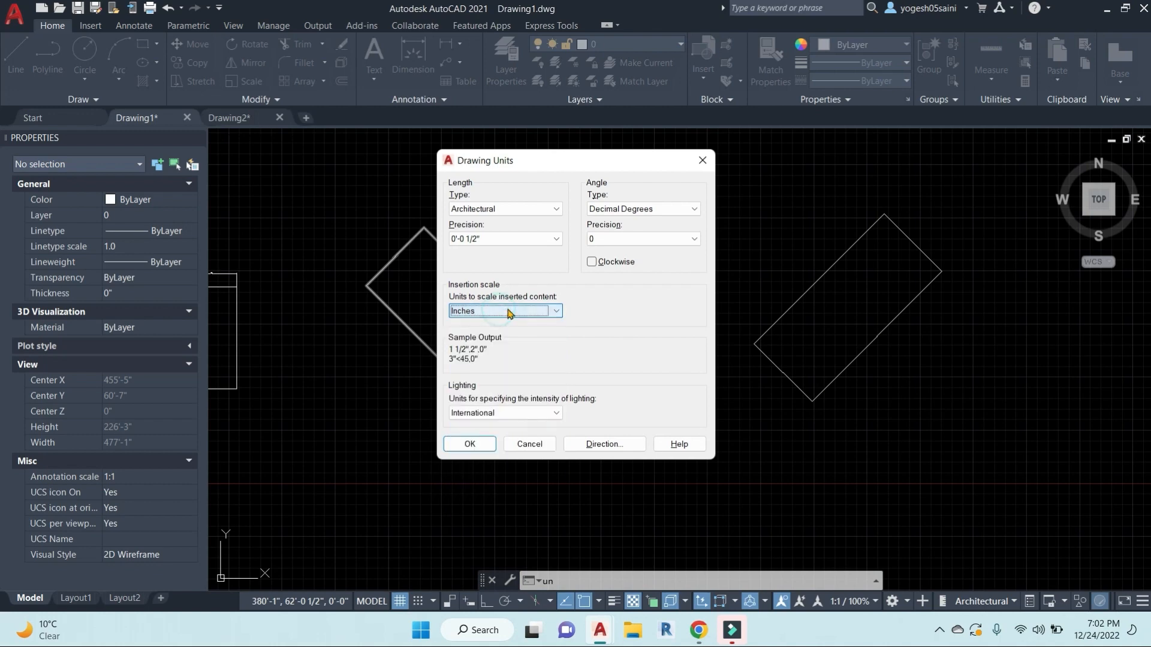
left_click(470, 443)
key("Escape")
key("Escape")
Step: Select the two tilted rectangles together
scroll(779, 359, "down", 5)
middle_click_drag(824, 393, 694, 398)
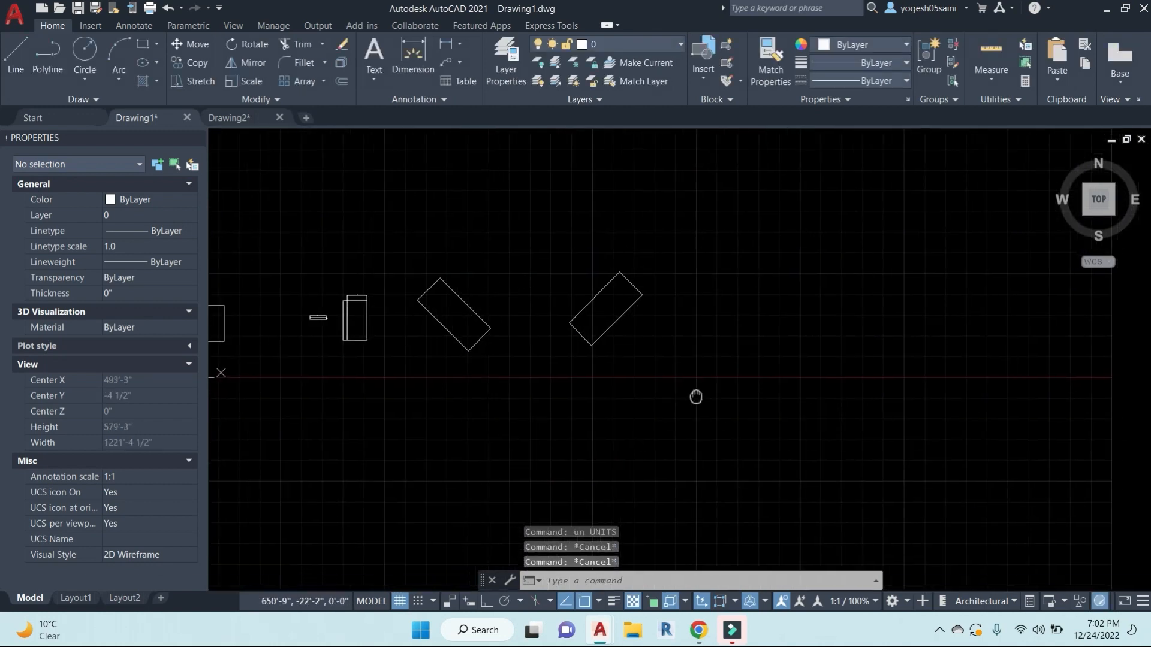
key("Escape")
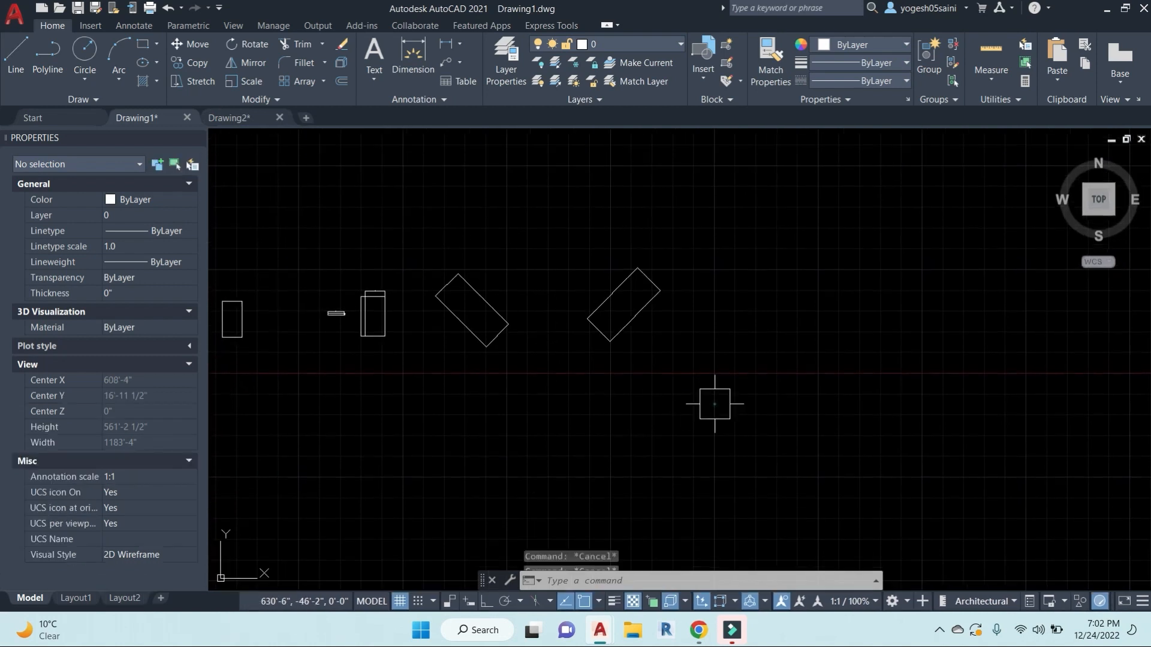
left_click(712, 403)
left_click(406, 186)
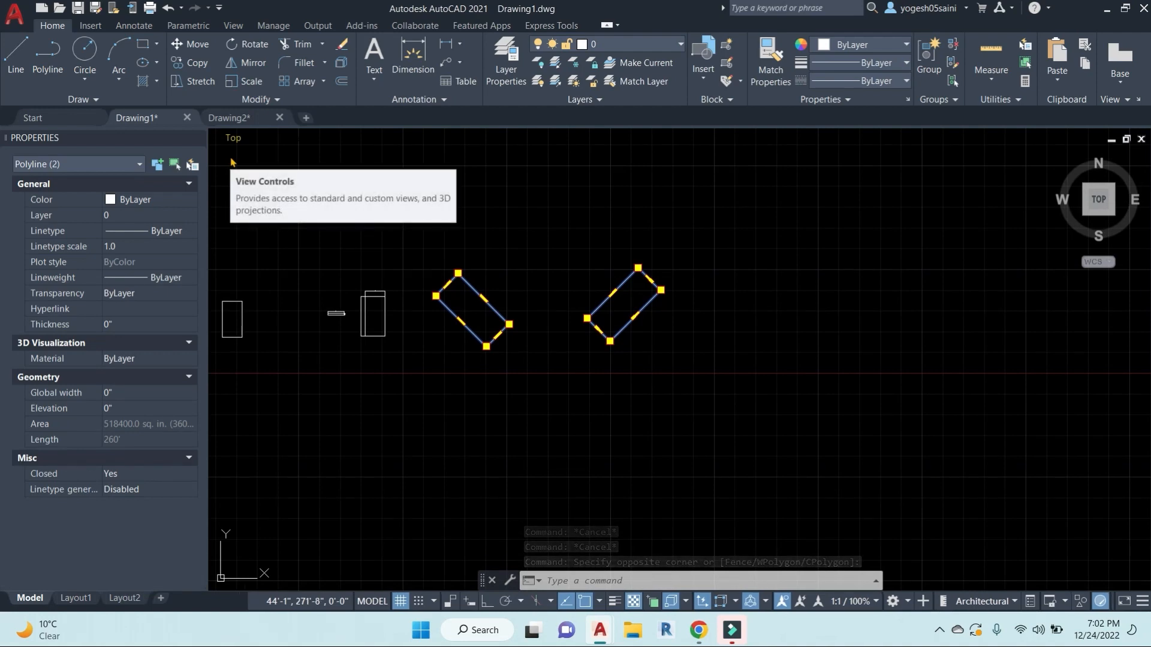
mouse_move(699, 629)
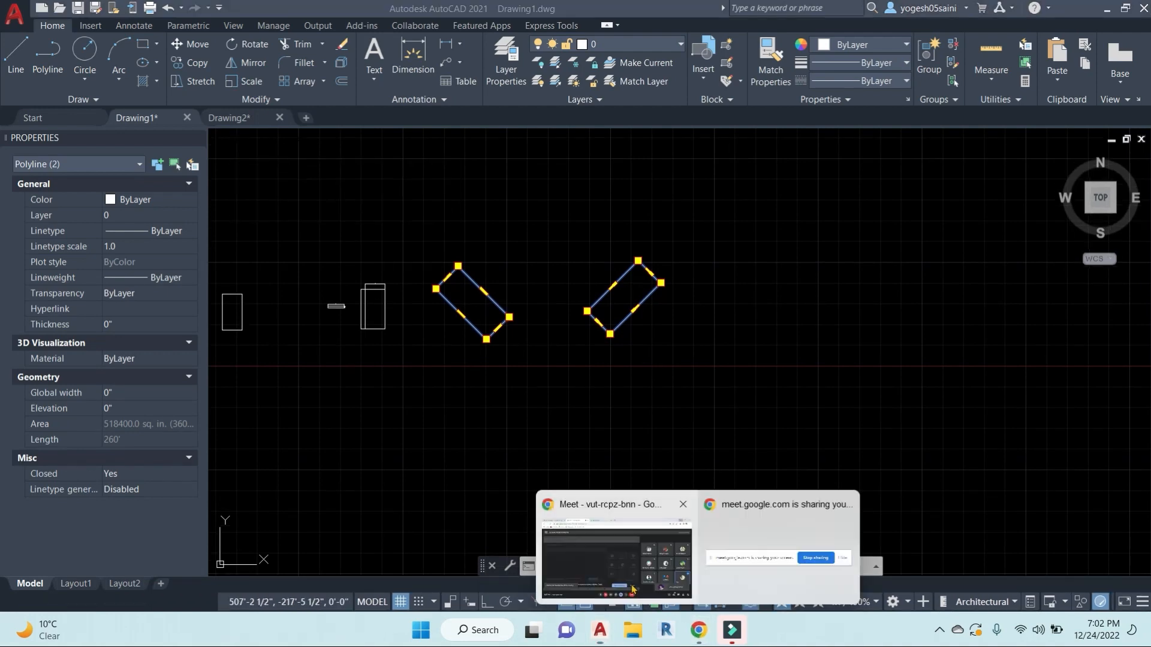
left_click(633, 590)
key("alt+Tab")
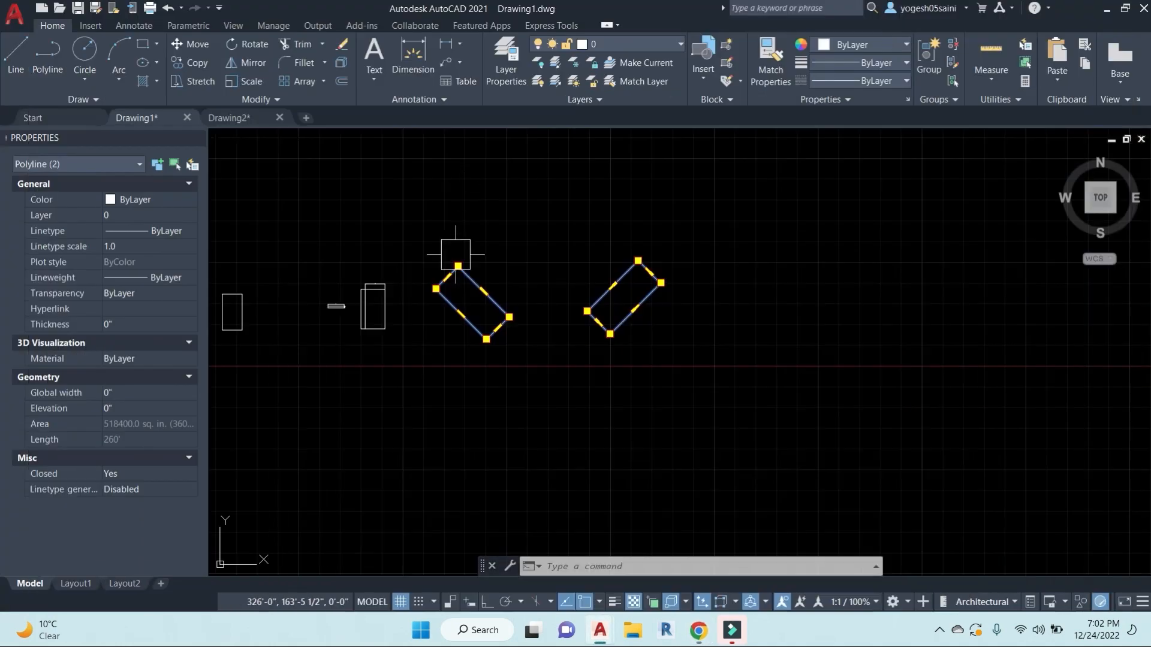
Step: Copy the selected pair in Multiple mode from the second rectangle's lowest corner, placing the first copy to the right of the originals
left_click(191, 62)
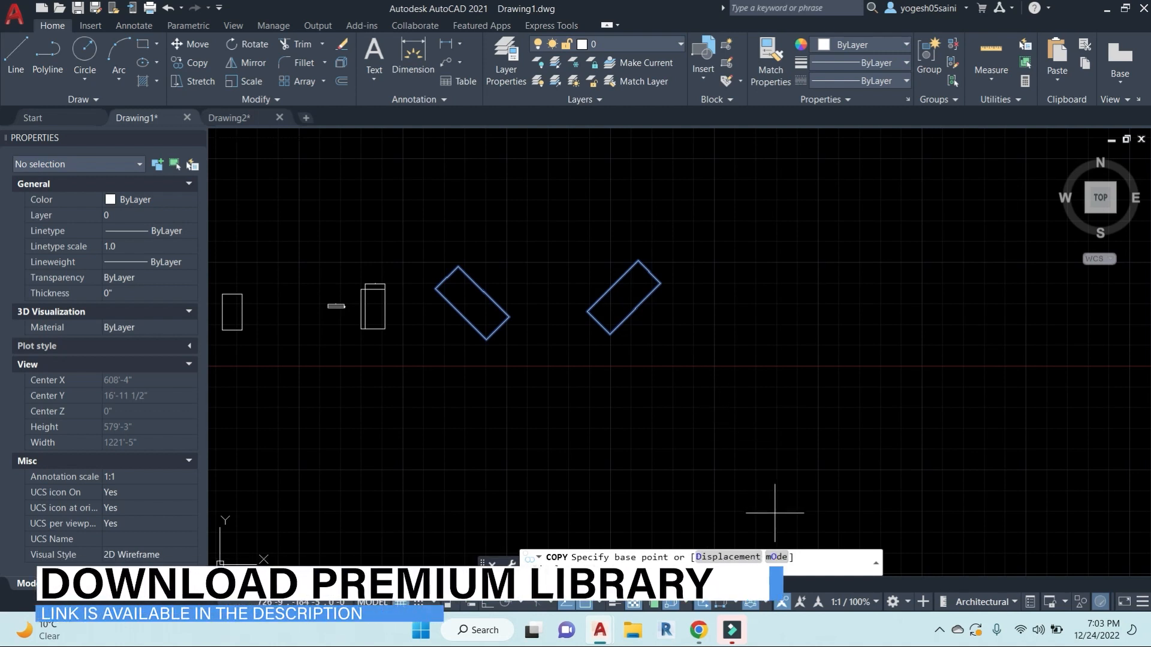
left_click(776, 557)
left_click(773, 557)
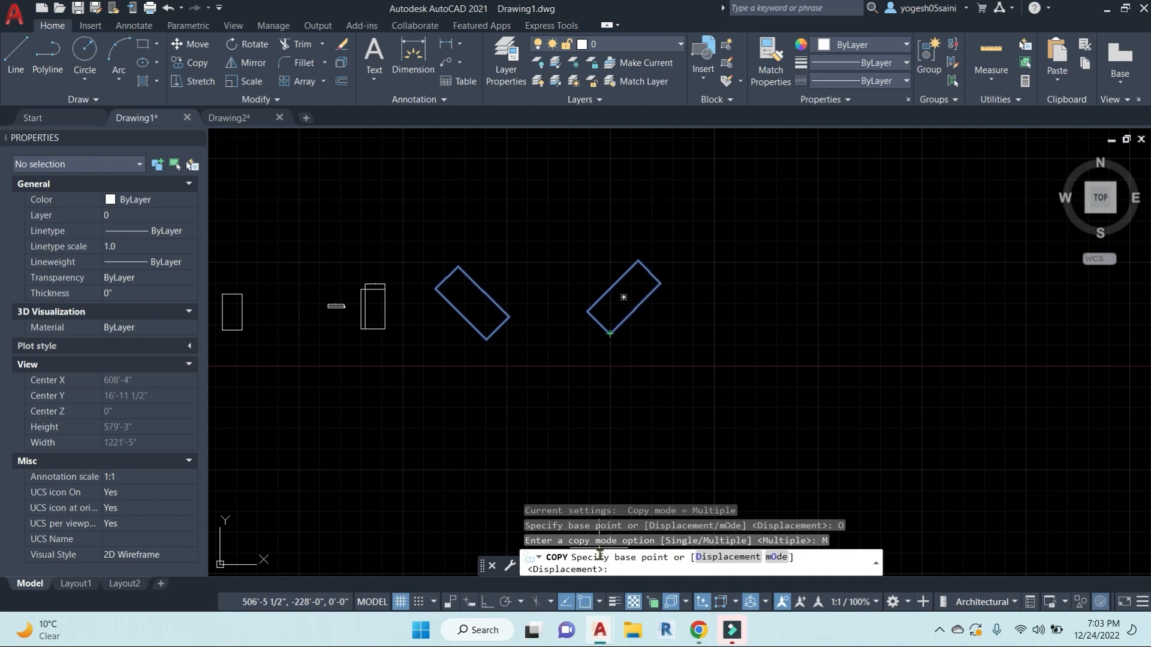
left_click(610, 334)
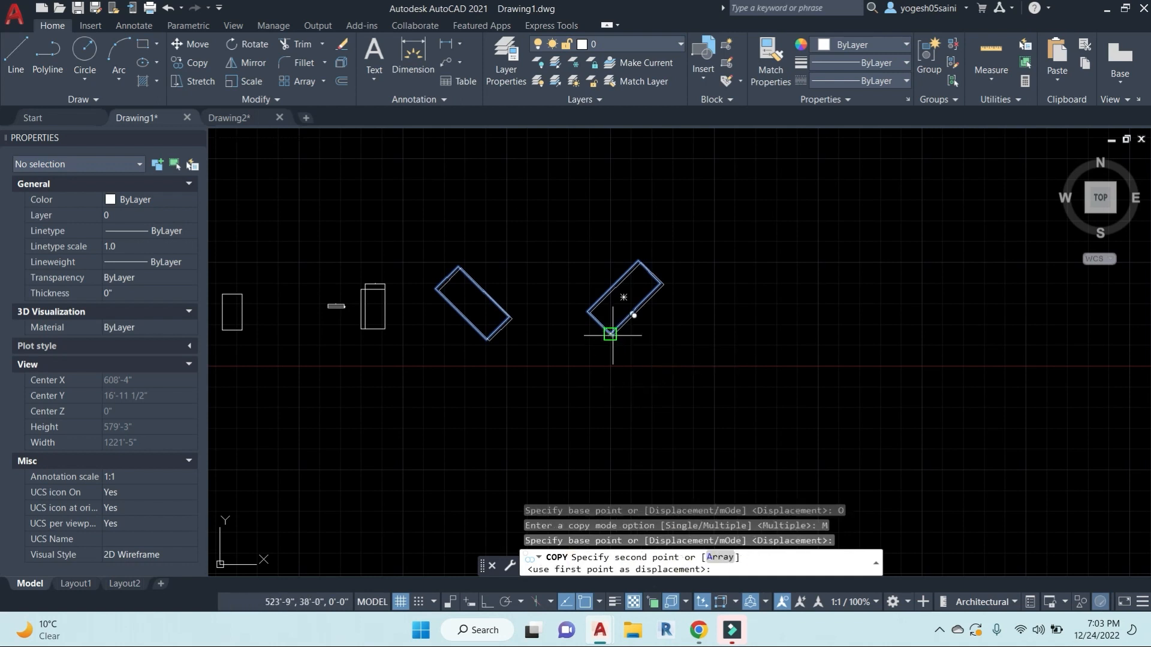
left_click(972, 343)
middle_click_drag(973, 343, 791, 331)
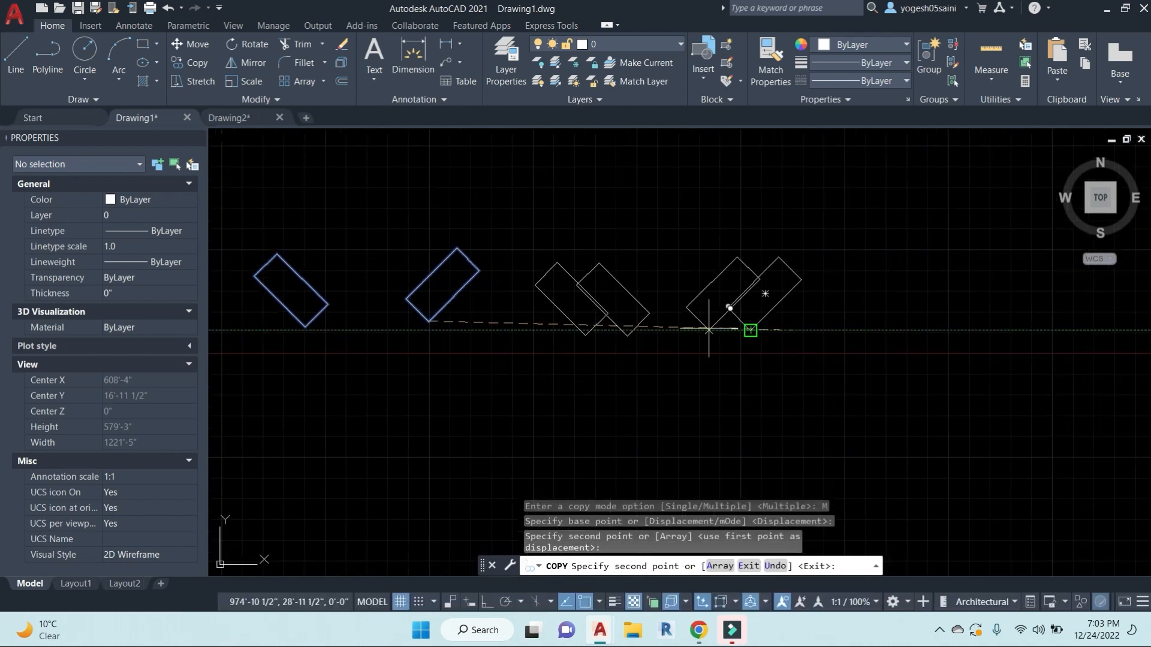
Step: Place six more copies of the pair: one farther along the same row, three in a second row and two in a third row
left_click(1028, 321)
left_click(1042, 450)
left_click(771, 459)
middle_click_drag(771, 459, 1016, 388)
left_click(671, 387)
middle_click_drag(714, 510, 704, 388)
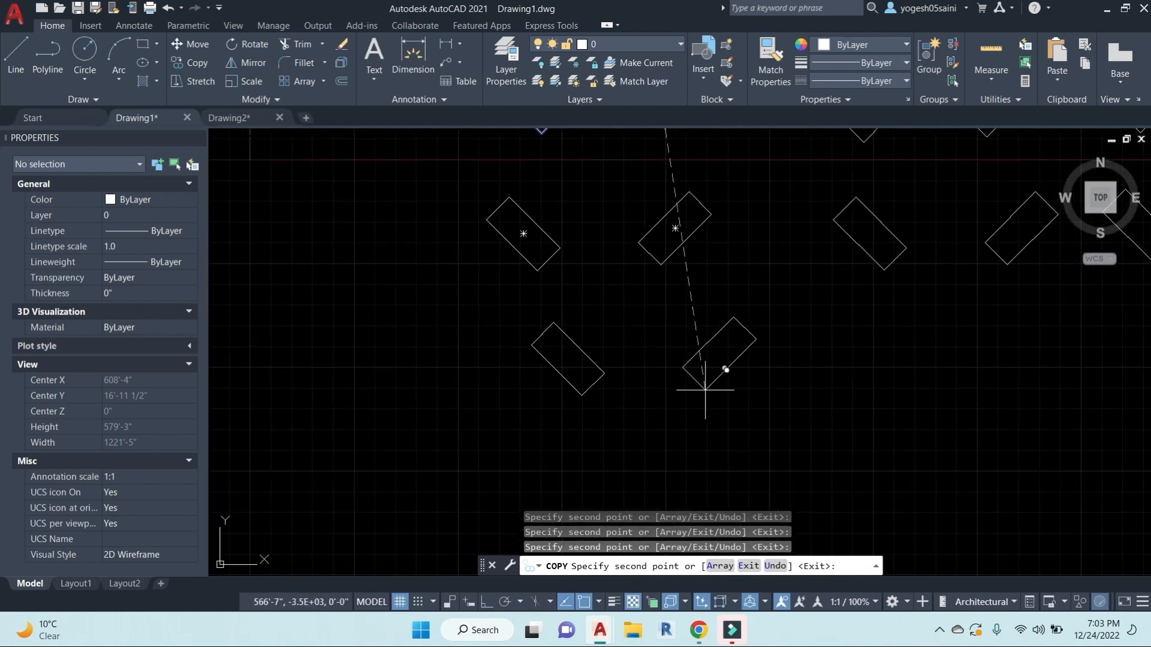
left_click(662, 395)
middle_click_drag(831, 424, 672, 395)
left_click(815, 353)
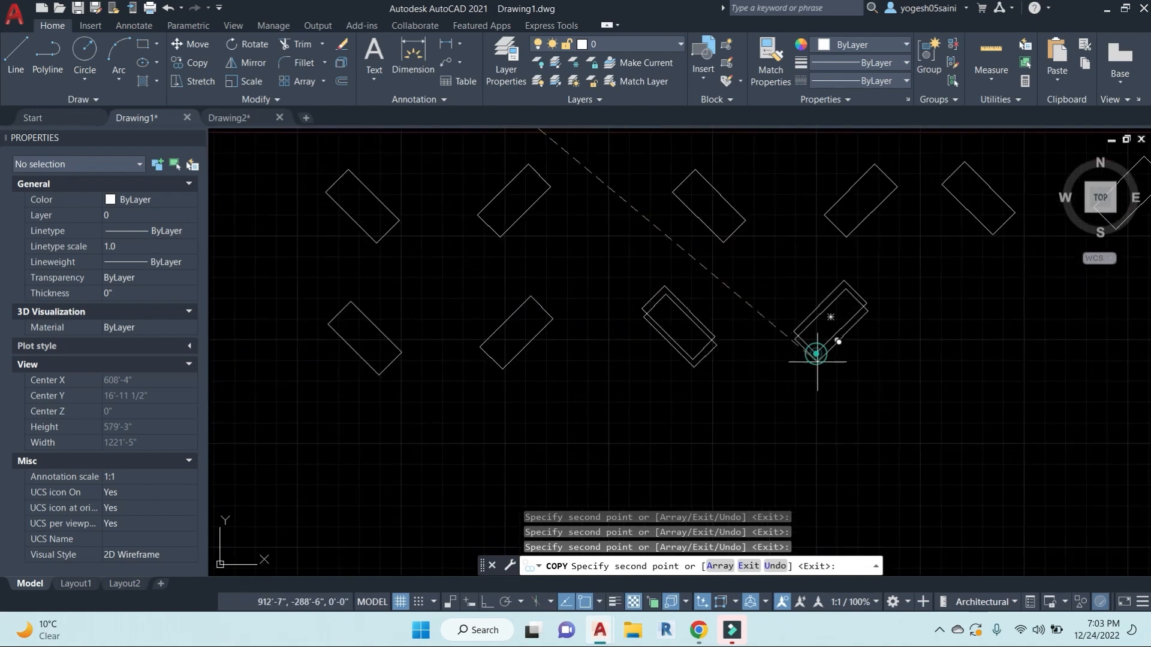
key("Escape")
scroll(814, 390, "down", 1)
middle_click_drag(885, 408, 634, 404)
left_click(863, 381)
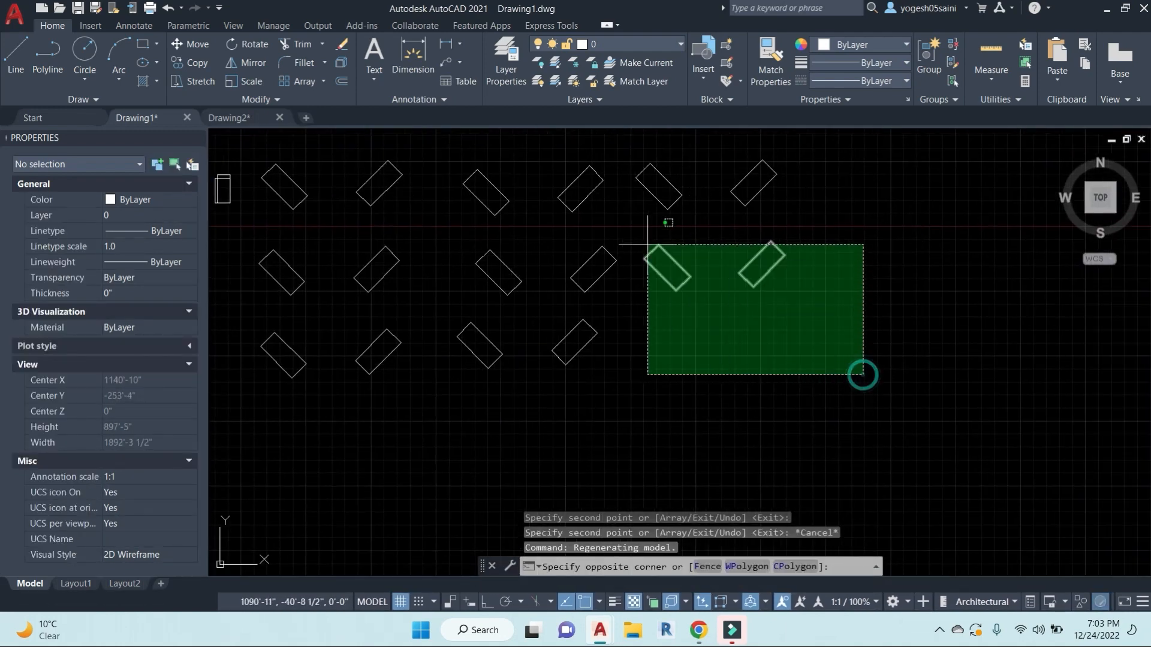
left_click(646, 239)
key("Escape")
key("Escape")
Step: Copy the rightmost pair of the middle row in Single mode, from its second rectangle's lowest corner to a point farther right
left_click(867, 362)
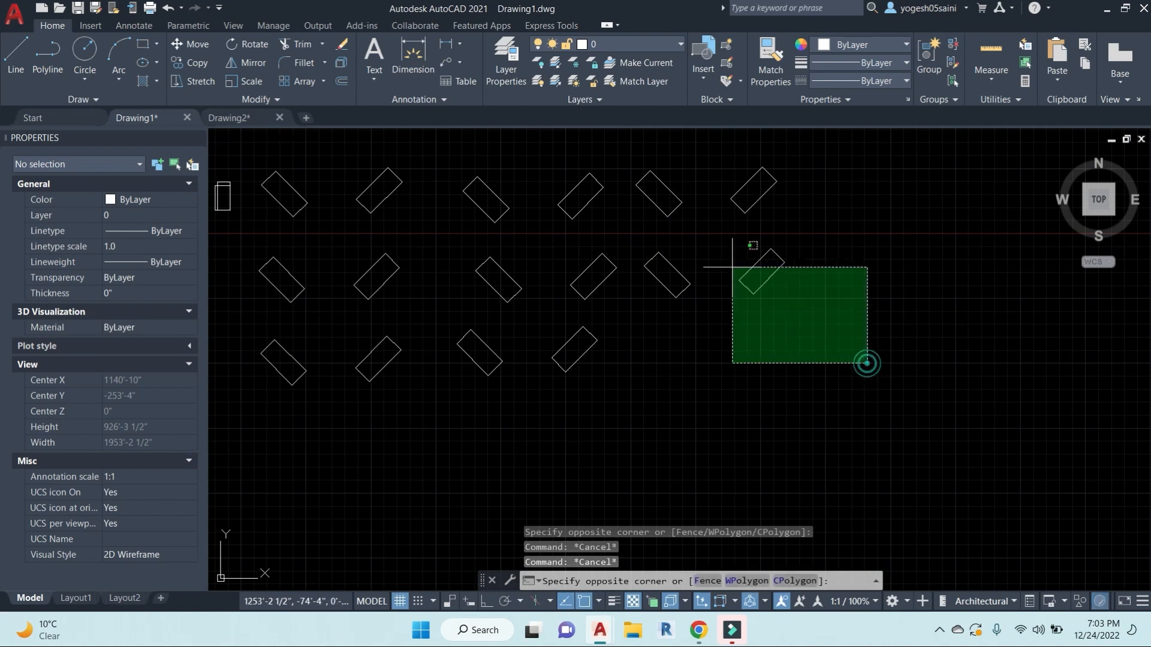
left_click(635, 236)
type("co")
key("Return")
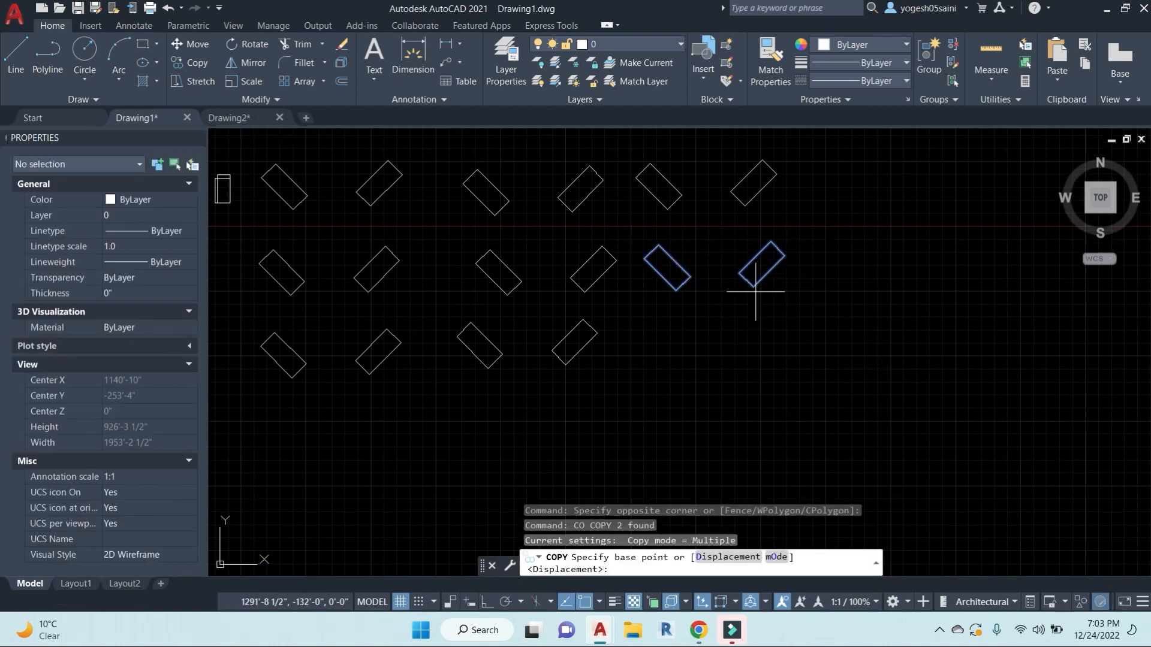
left_click(779, 558)
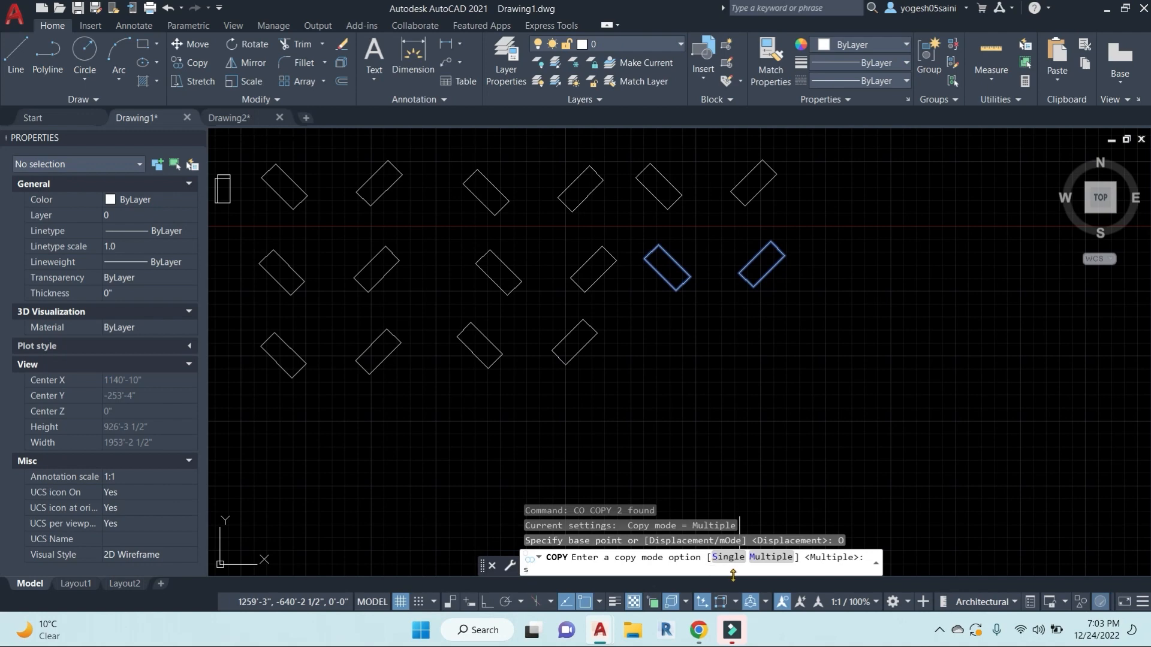
key("Return")
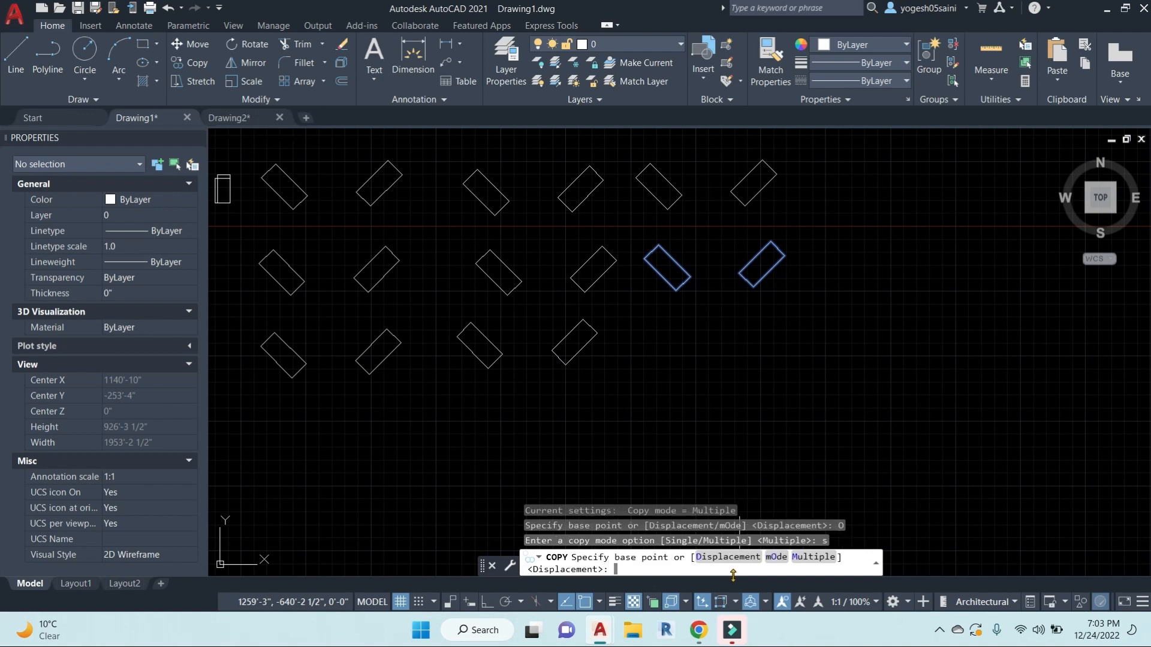
left_click(753, 287)
left_click(962, 287)
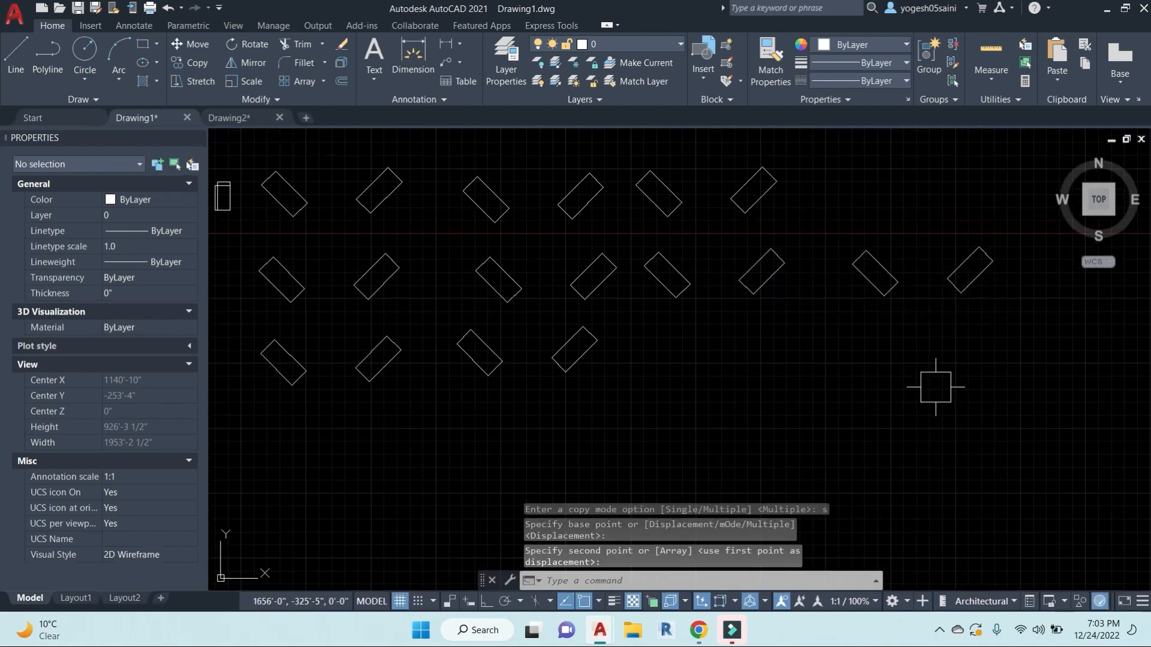
middle_click_drag(936, 387, 870, 387)
left_click(852, 367)
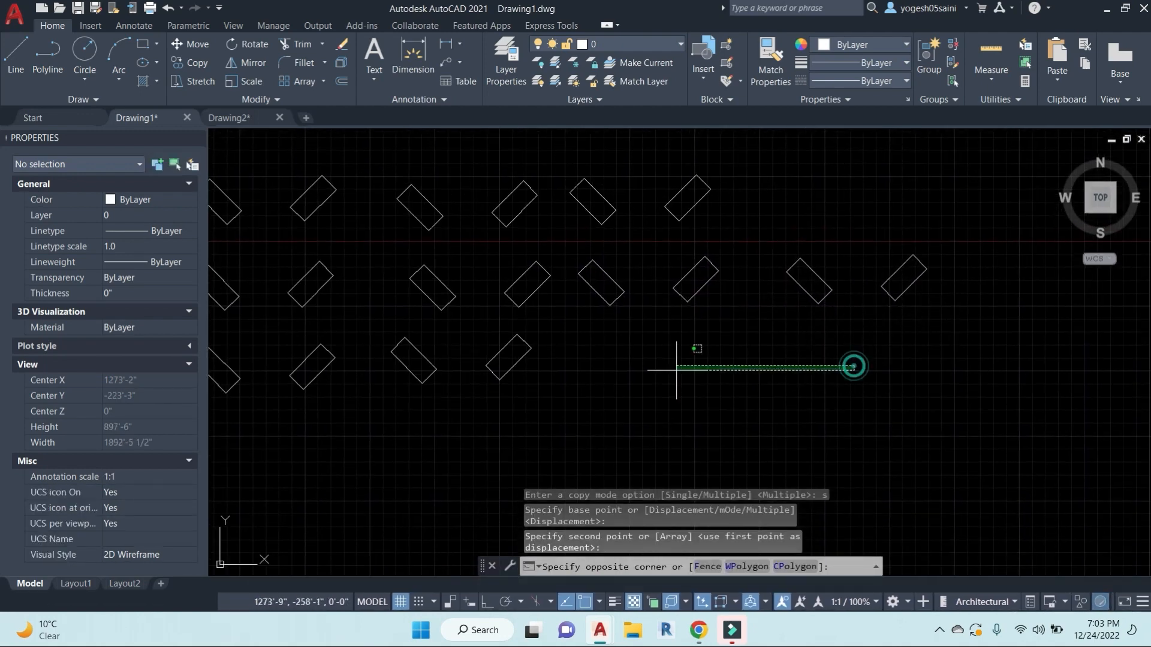
left_click(674, 389)
left_click(842, 416)
left_click(742, 417)
left_click(619, 416)
left_click(822, 443)
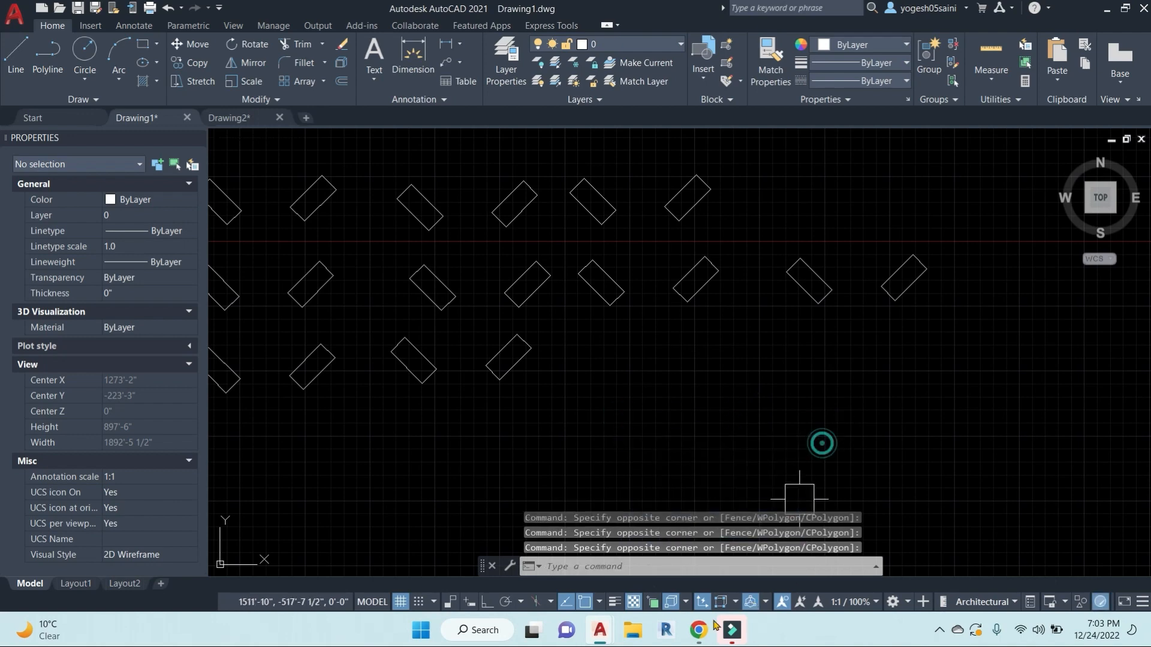
Step: Switch to the Google Meet call, admit the participant waiting to join and return to AutoCAD
mouse_move(698, 629)
left_click(614, 546)
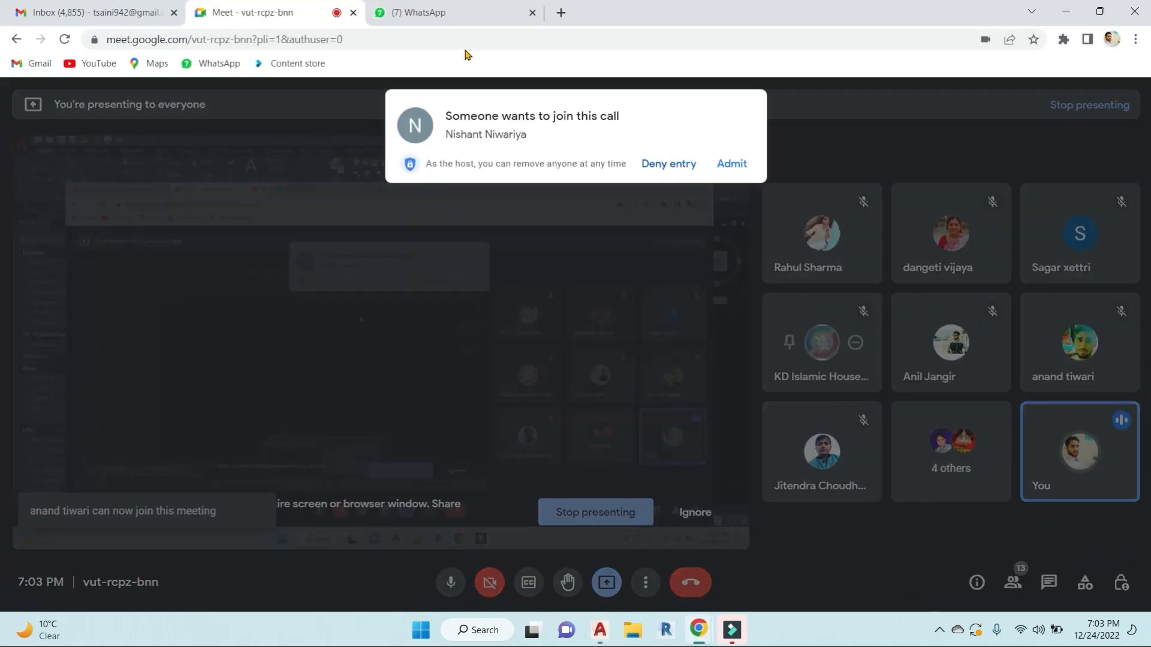
left_click(741, 170)
left_click(600, 630)
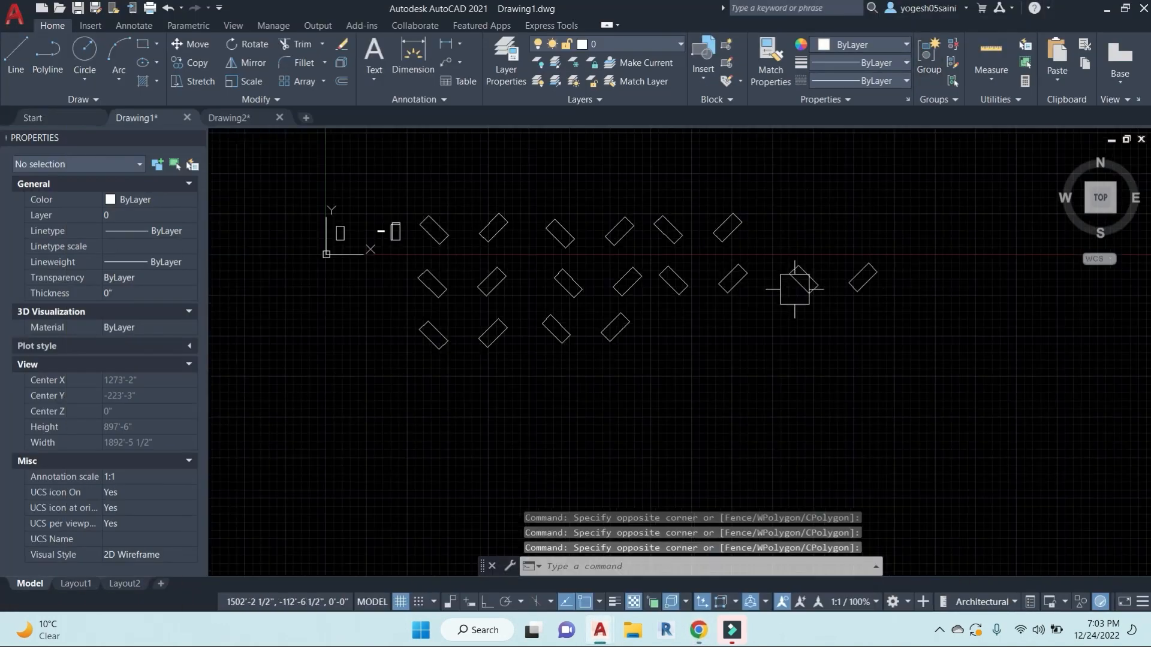
Step: Copy the rightmost pair of tilted rectangles in the middle row using the Displacement option with a displacement of 0,0
middle_click_drag(794, 289, 807, 286)
left_click(926, 374)
left_click(797, 221)
type("c")
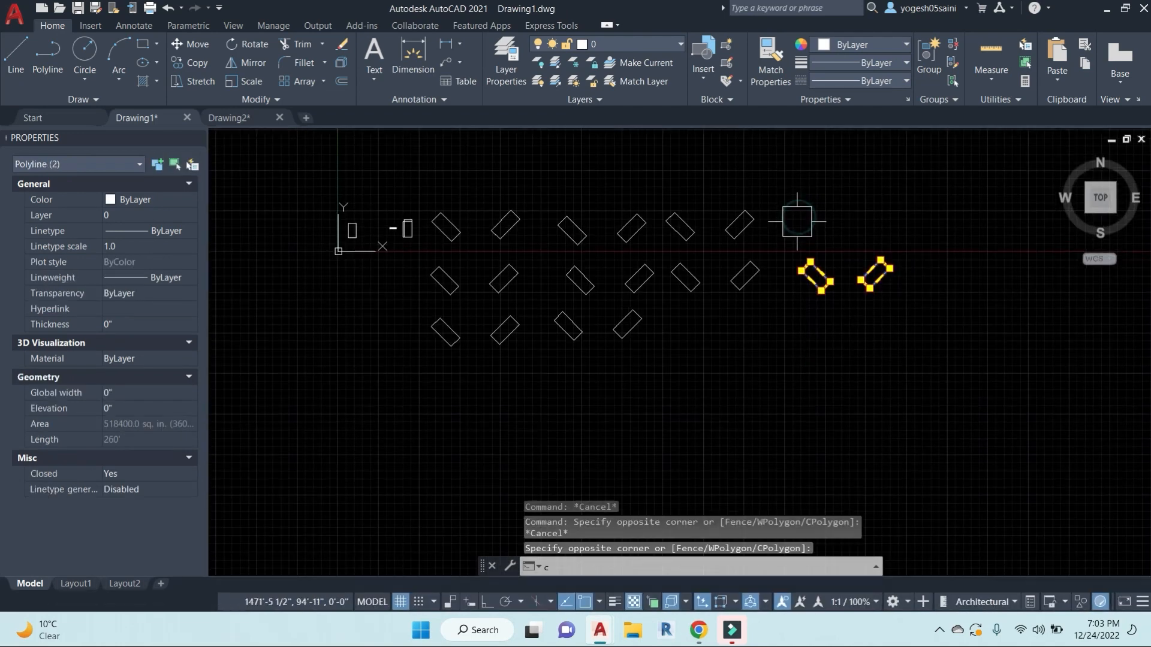
type("o")
key("Return")
scroll(842, 285, "down", 2)
middle_click_drag(899, 380, 771, 365)
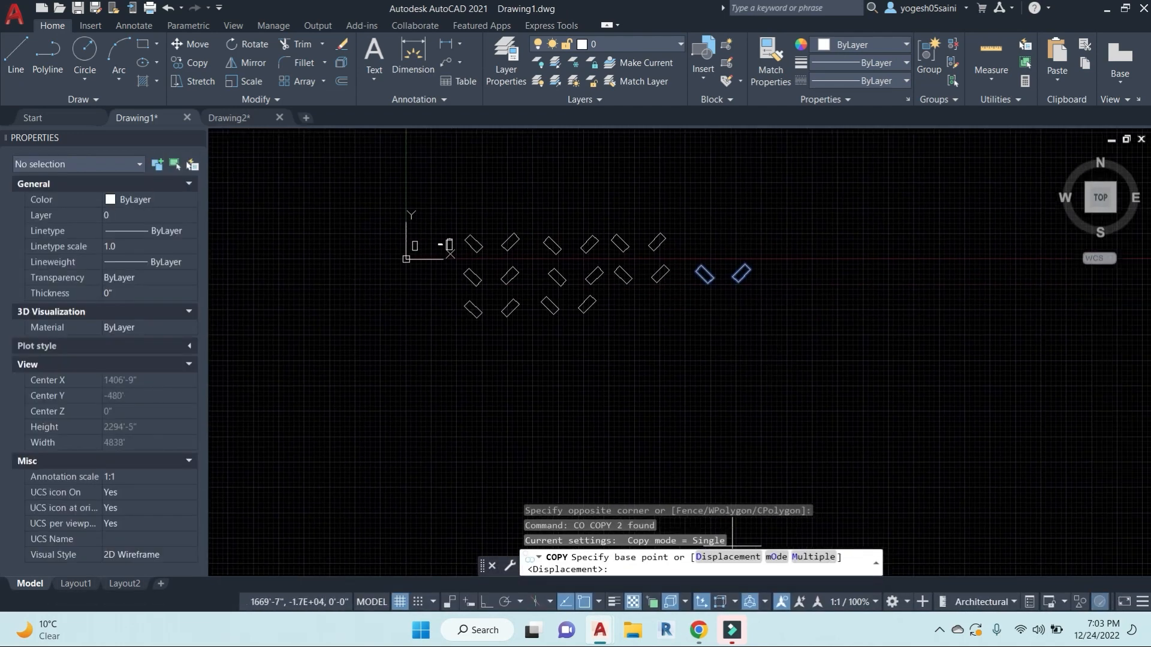
left_click(725, 557)
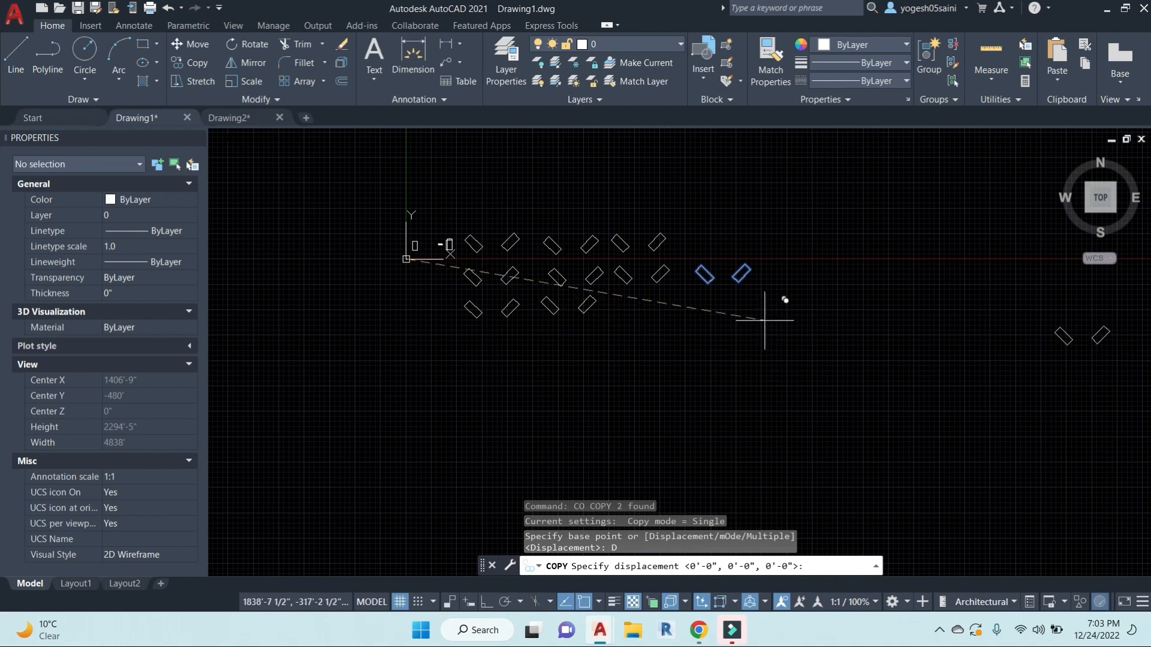
middle_click_drag(764, 320, 688, 320)
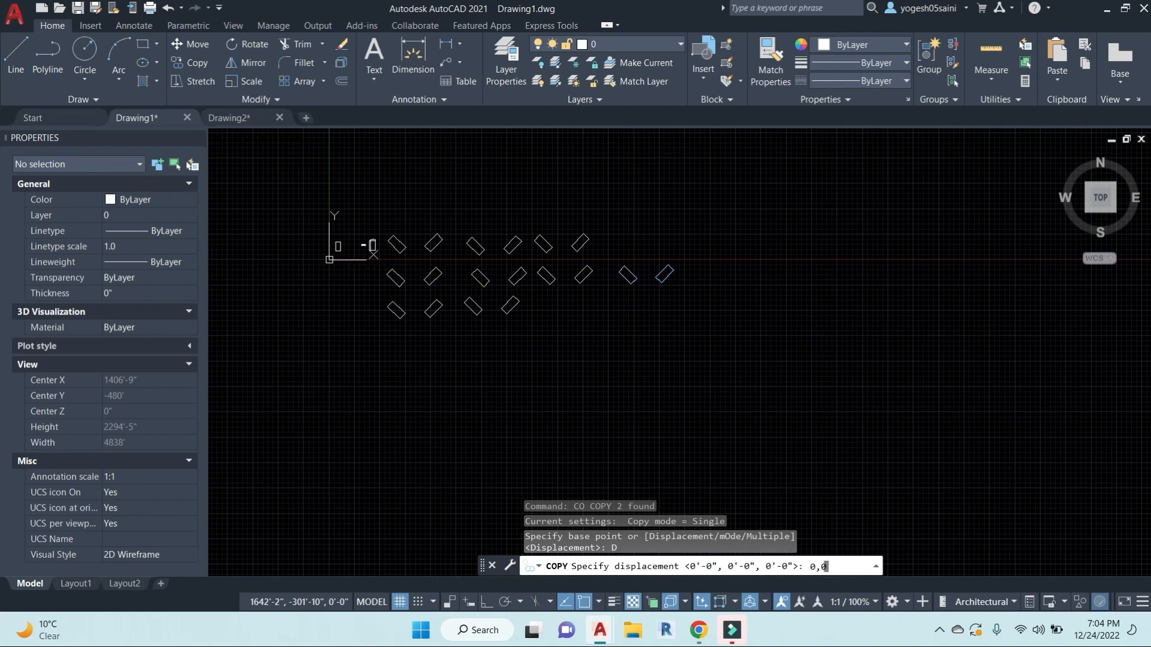
type("0,0")
key("Return")
Step: Erase the small upright rectangle beside the coordinate origin
scroll(411, 262, "up", 7)
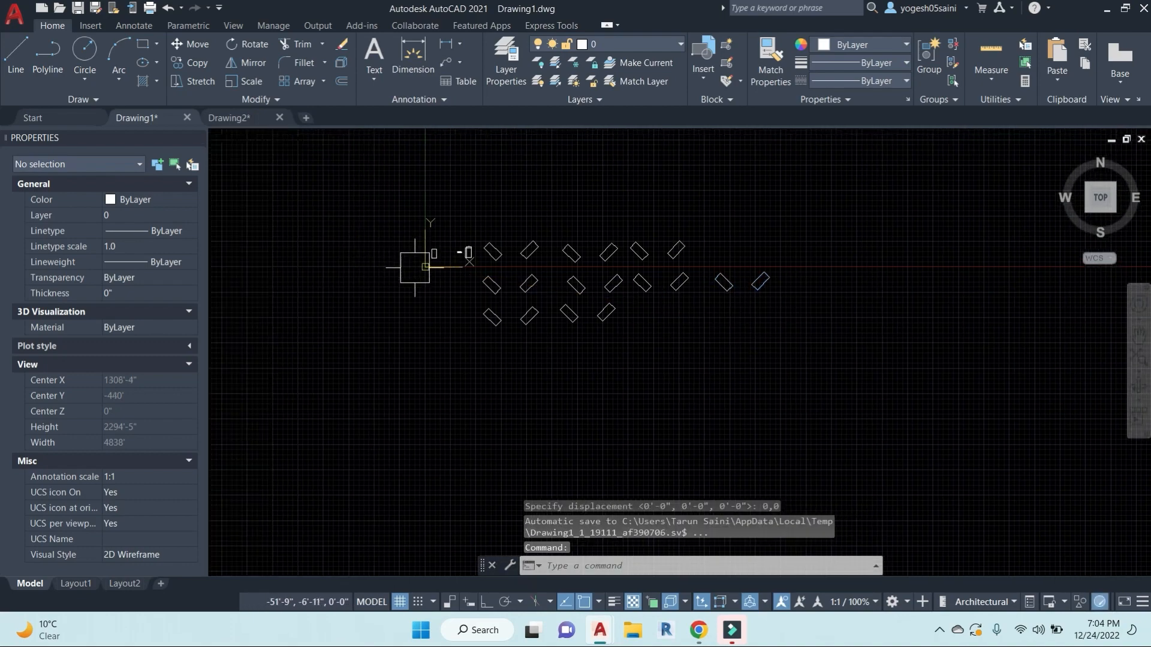
scroll(497, 276, "down", 6)
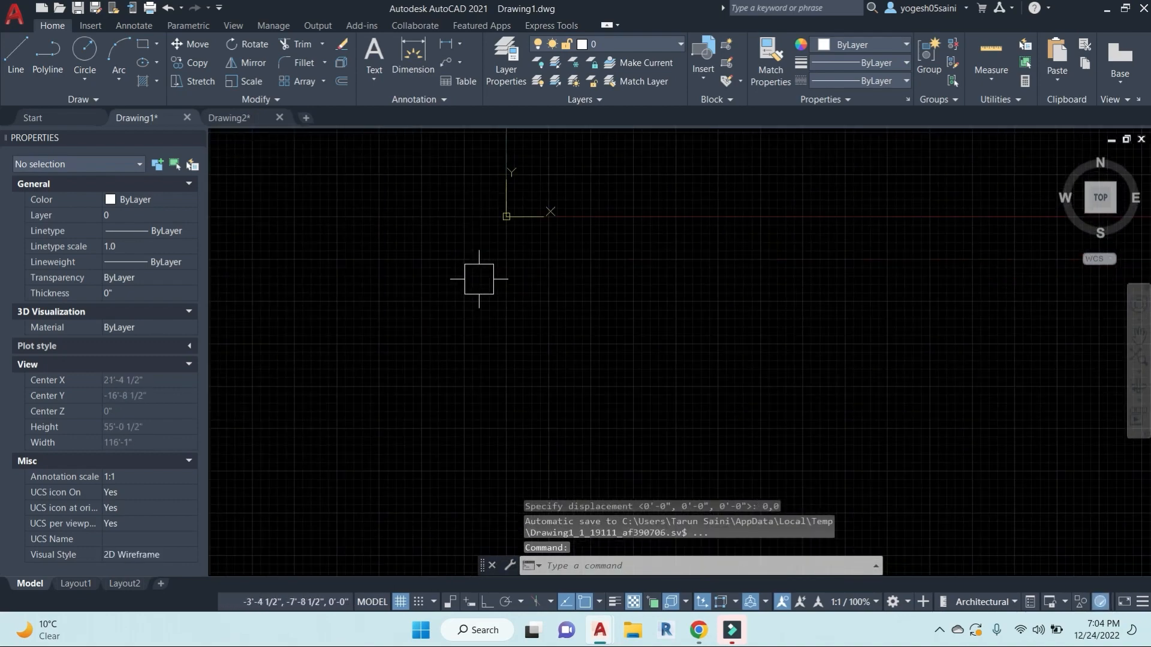
scroll(589, 306, "up", 4)
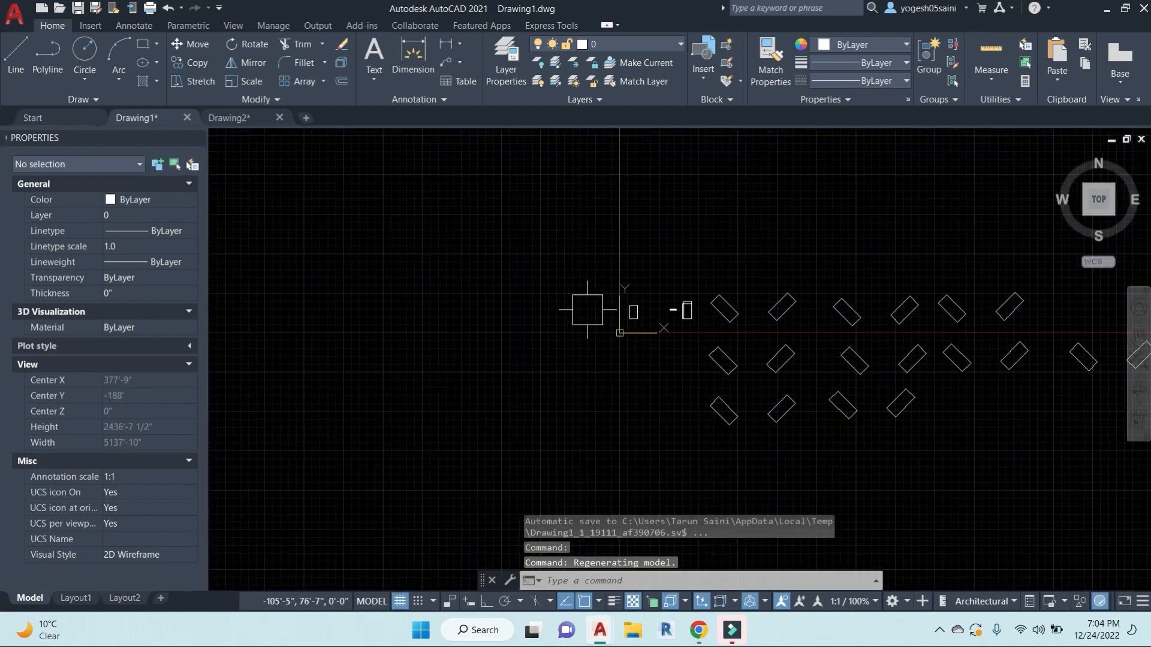
scroll(481, 328, "down", 2)
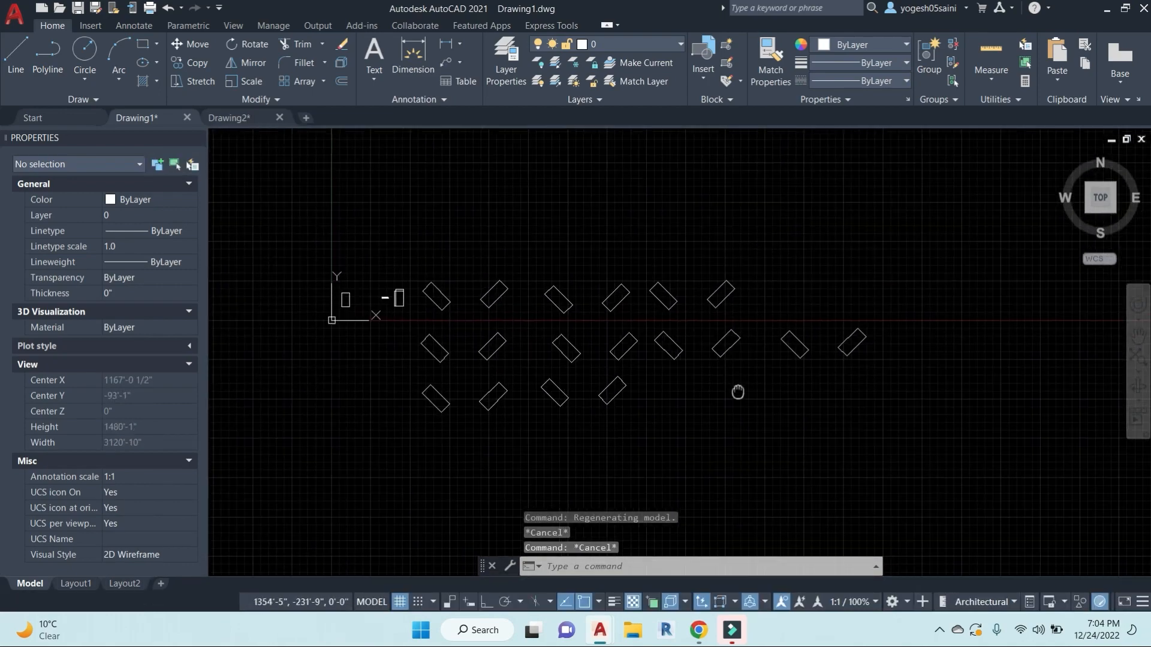
key("Escape")
key("Escape")
left_click(286, 239)
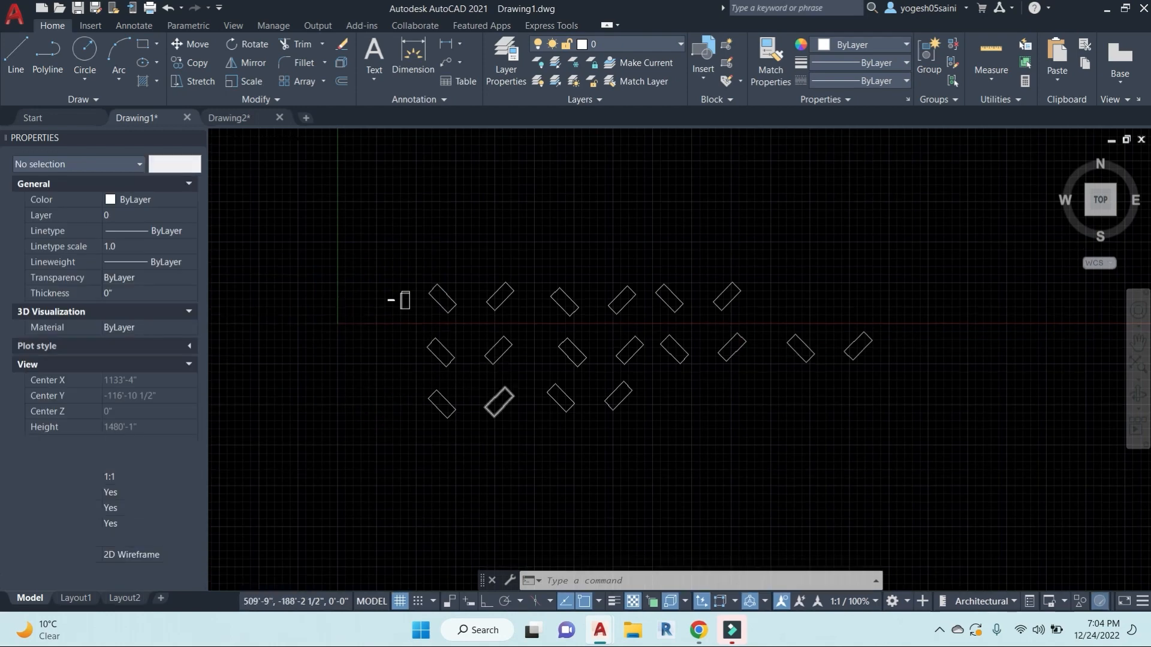
key("Escape")
Step: Copy the rightmost pair of tilted rectangles in the top row with the Displacement option set to 1'
scroll(754, 294, "up", 2)
left_click(781, 319)
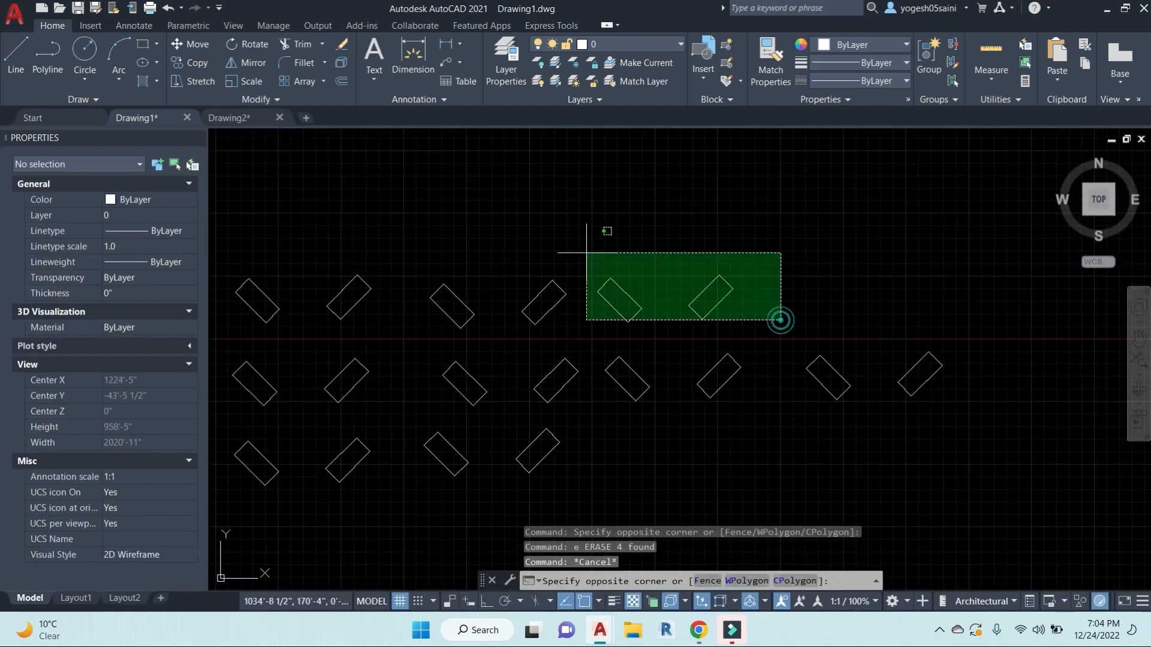
left_click(590, 230)
type("co")
key("Return")
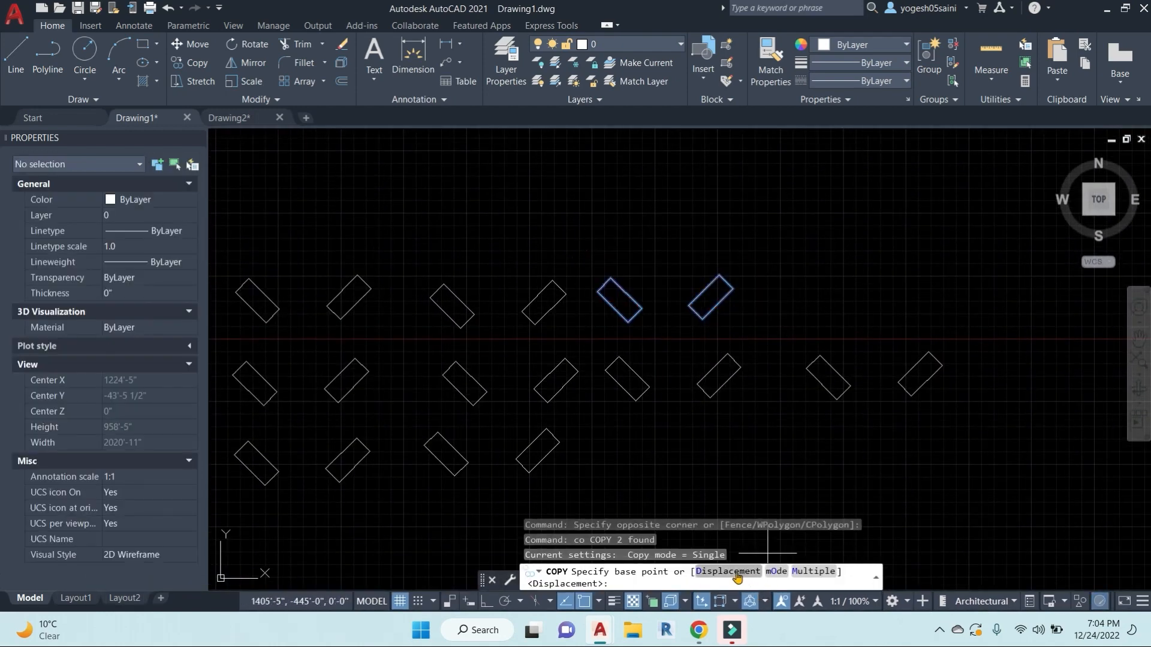
left_click(728, 571)
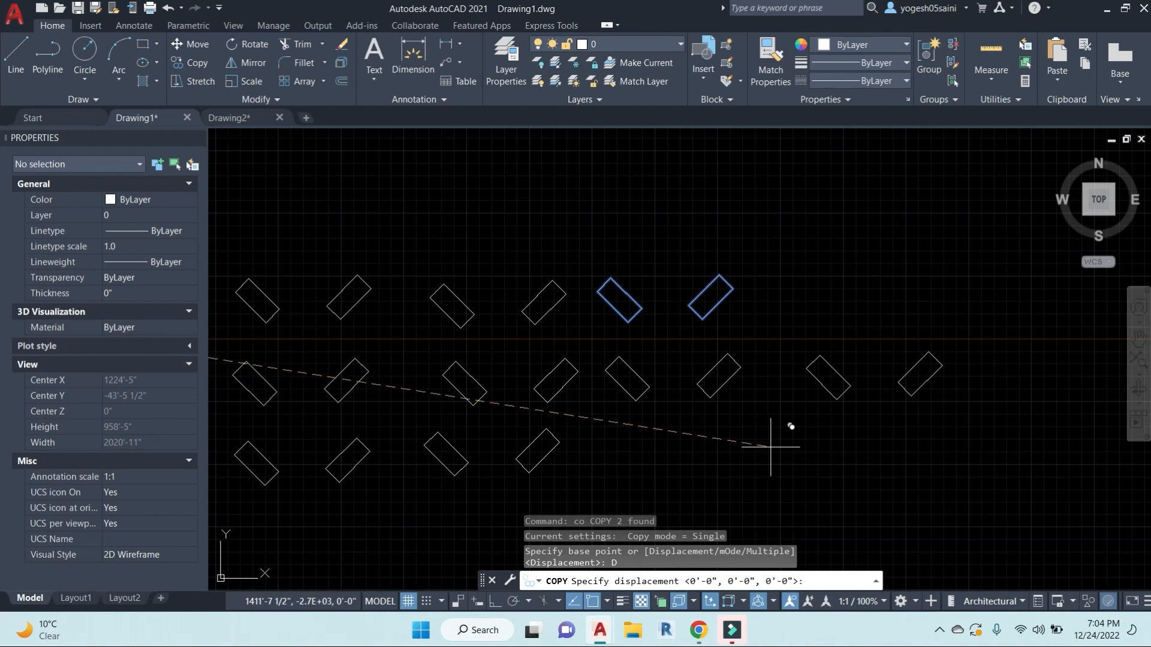
type("1'")
key("Return")
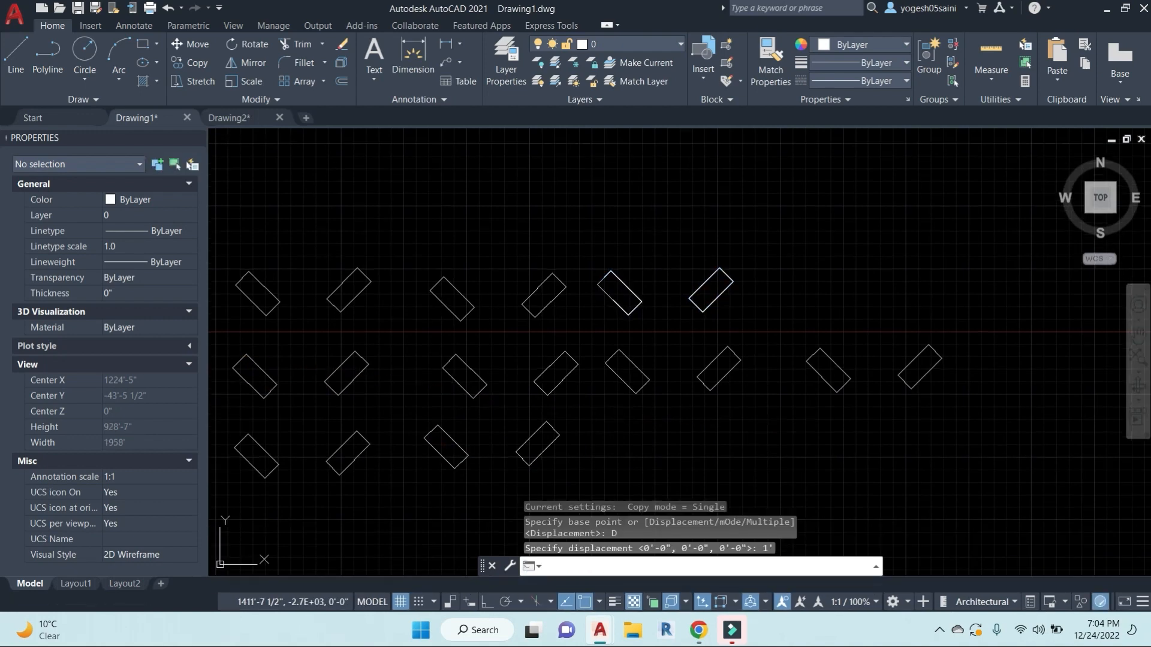
Step: Copy the rightmost rectangles of the top row 30' to the right from a base point picked above them
left_click(789, 318)
left_click(597, 206)
type("co")
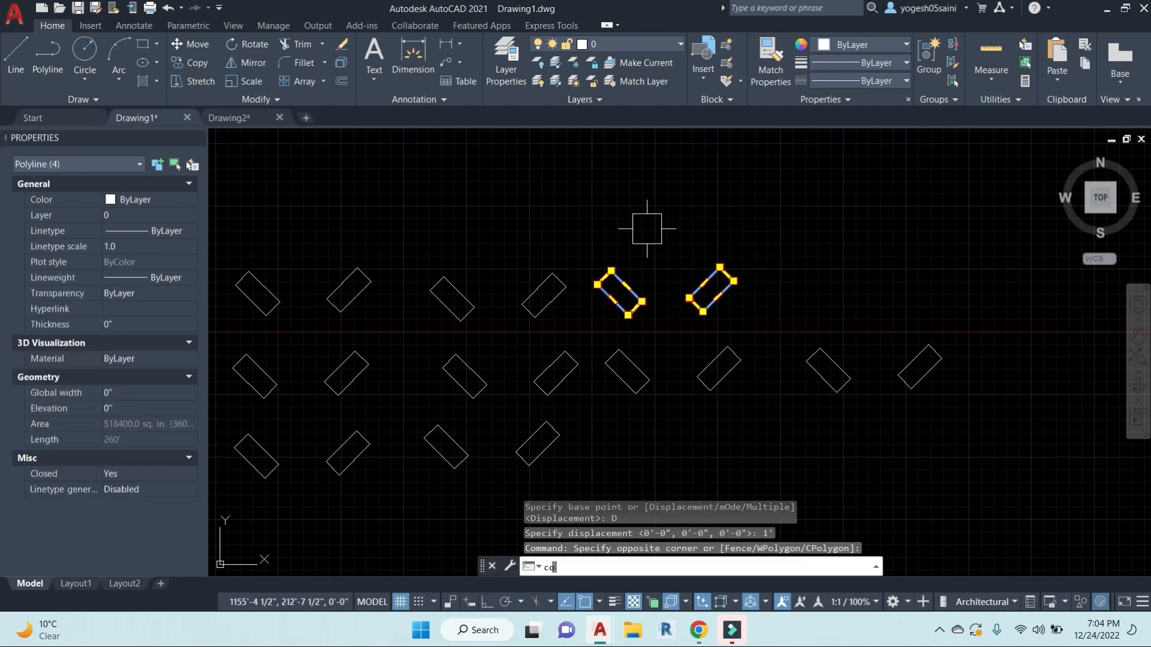
key("Return")
left_click(649, 229)
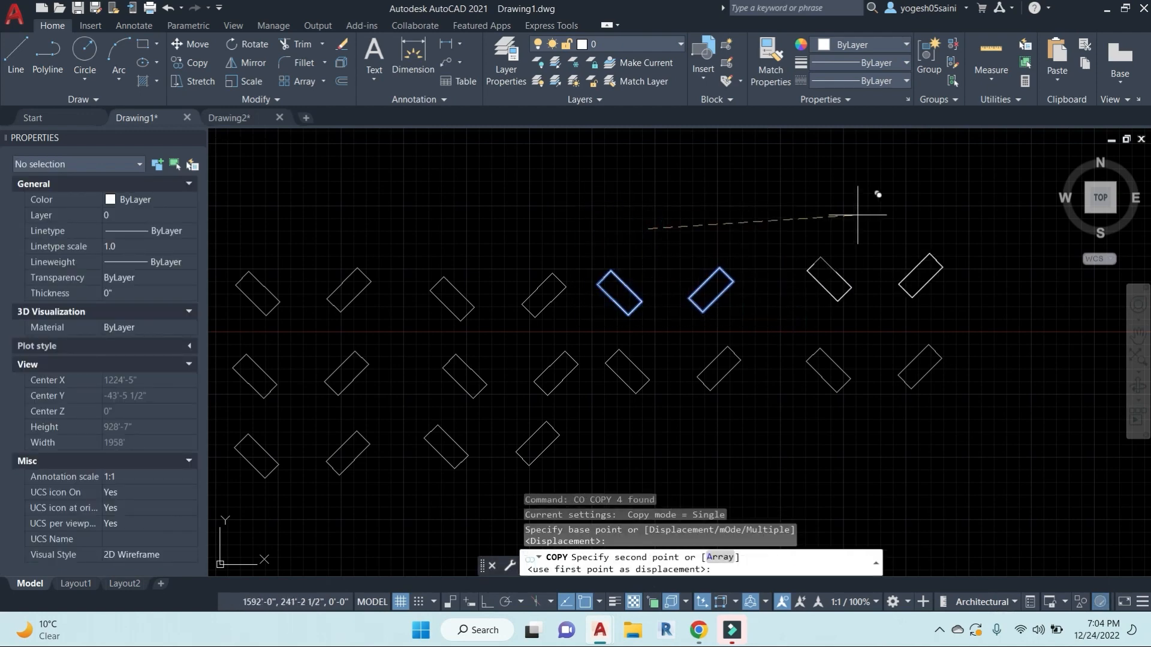
type("30'")
key("Return")
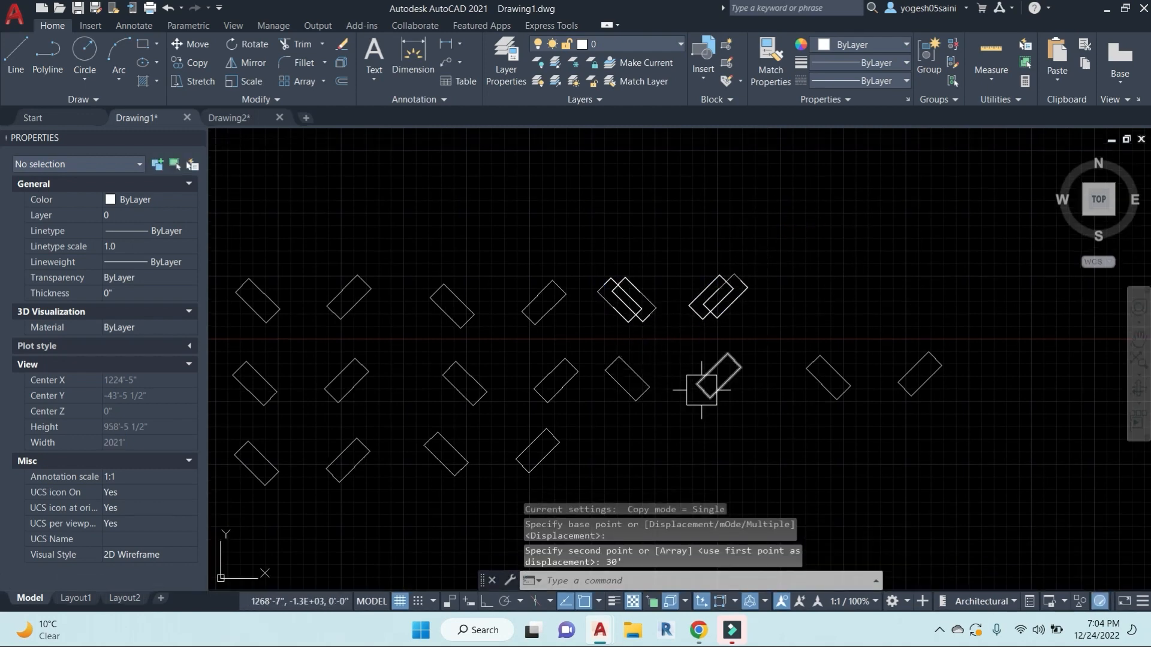
type("dli")
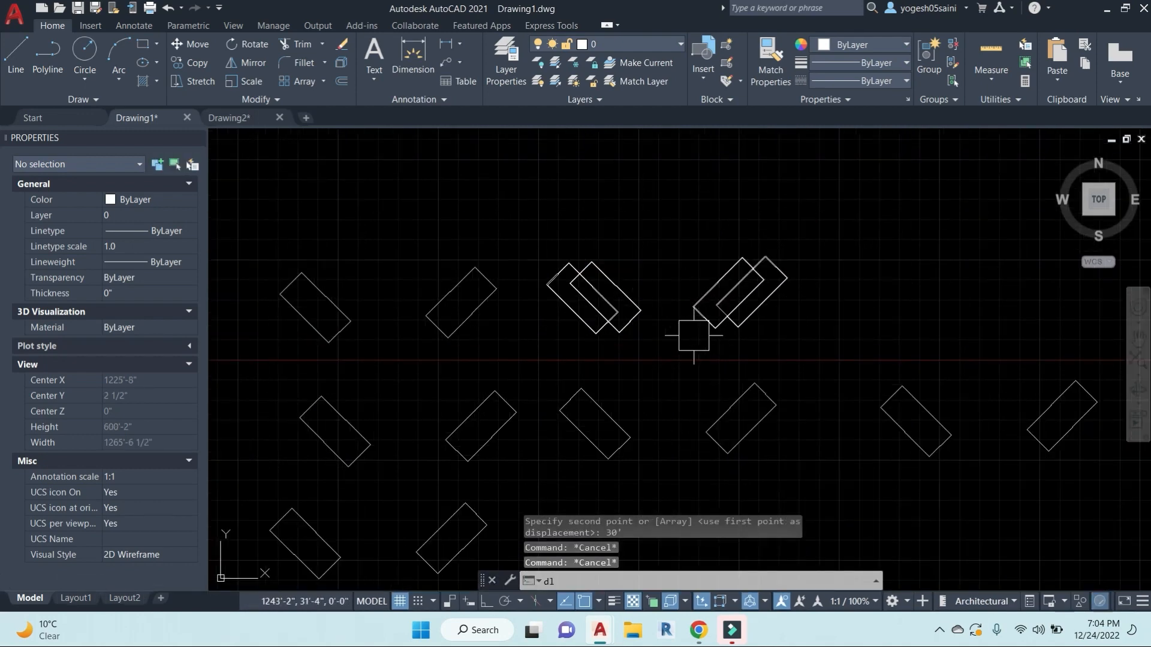
key("Return")
scroll(639, 325, "up", 8)
scroll(558, 303, "up", 6)
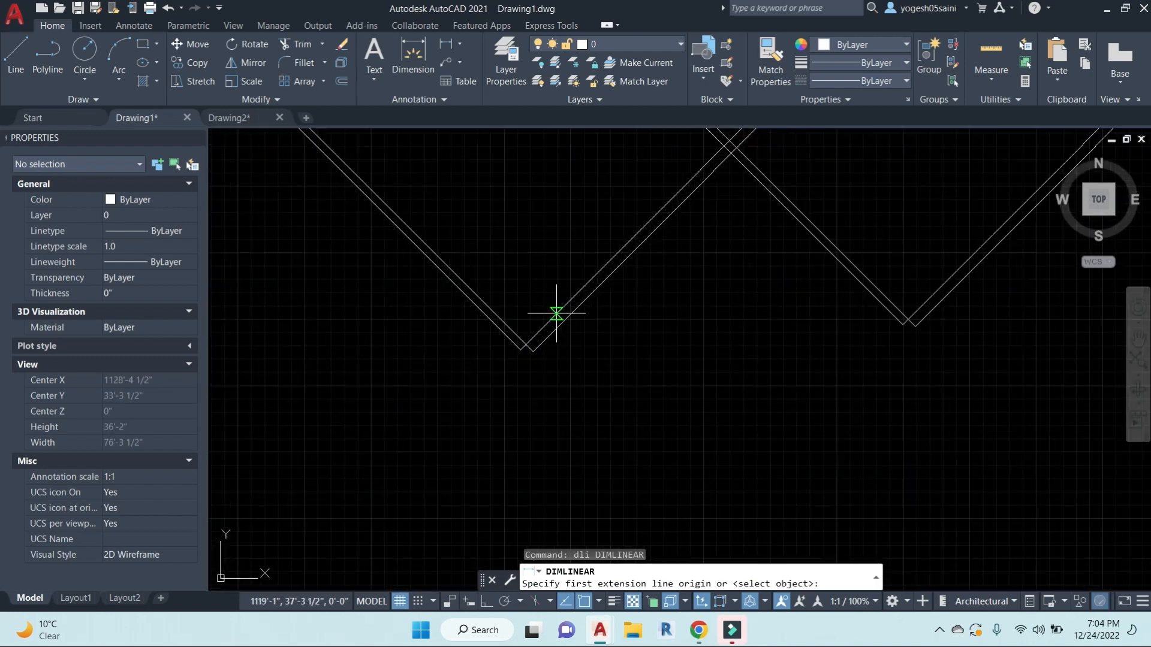
scroll(677, 324, "down", 8)
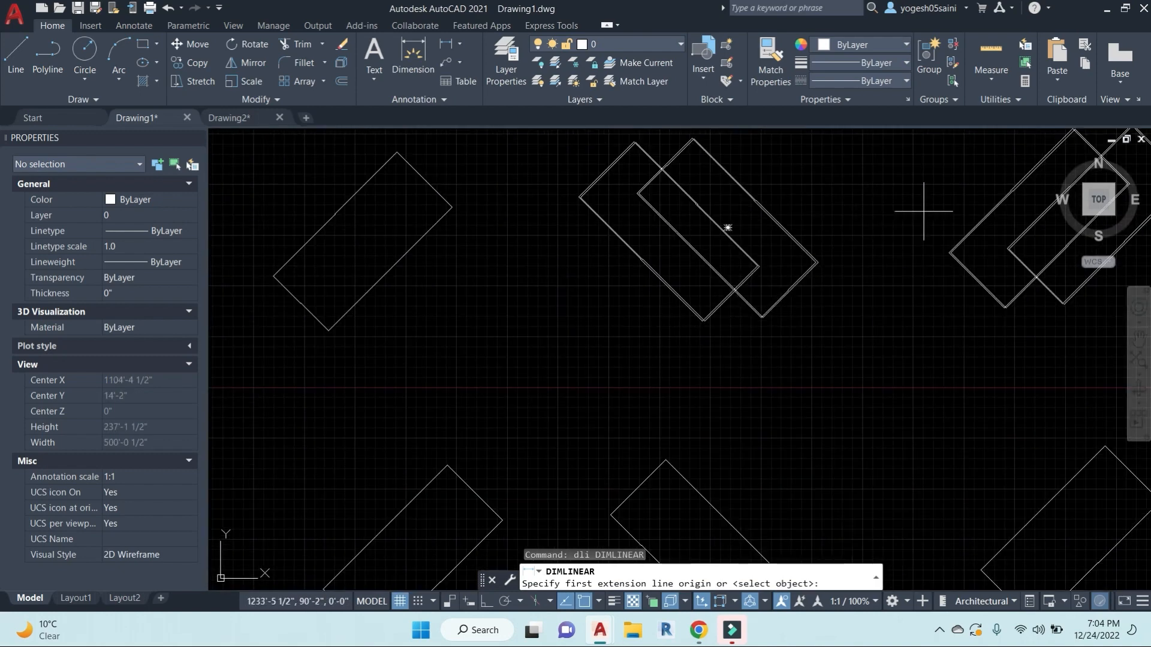
scroll(596, 172, "up", 3)
scroll(684, 274, "down", 11)
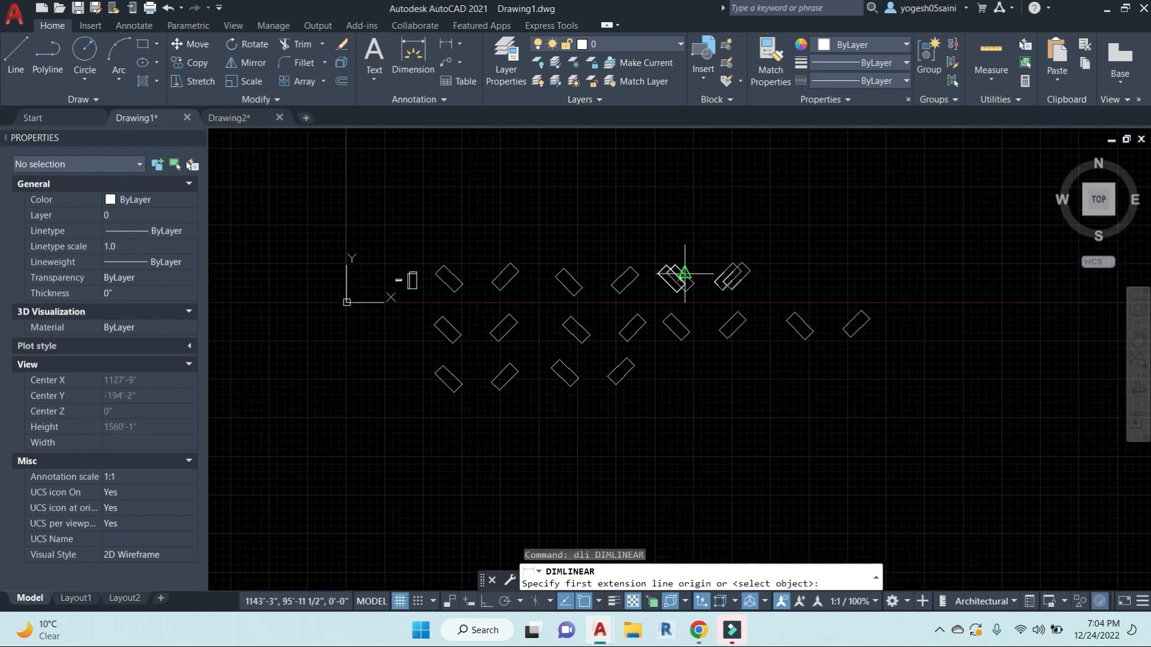
key("Escape")
Step: Erase all the overlapping tilted rectangles at the right end of the top row
scroll(758, 278, "up", 2)
left_click(797, 290)
left_click(602, 192)
type("e")
key("Return")
key("Escape")
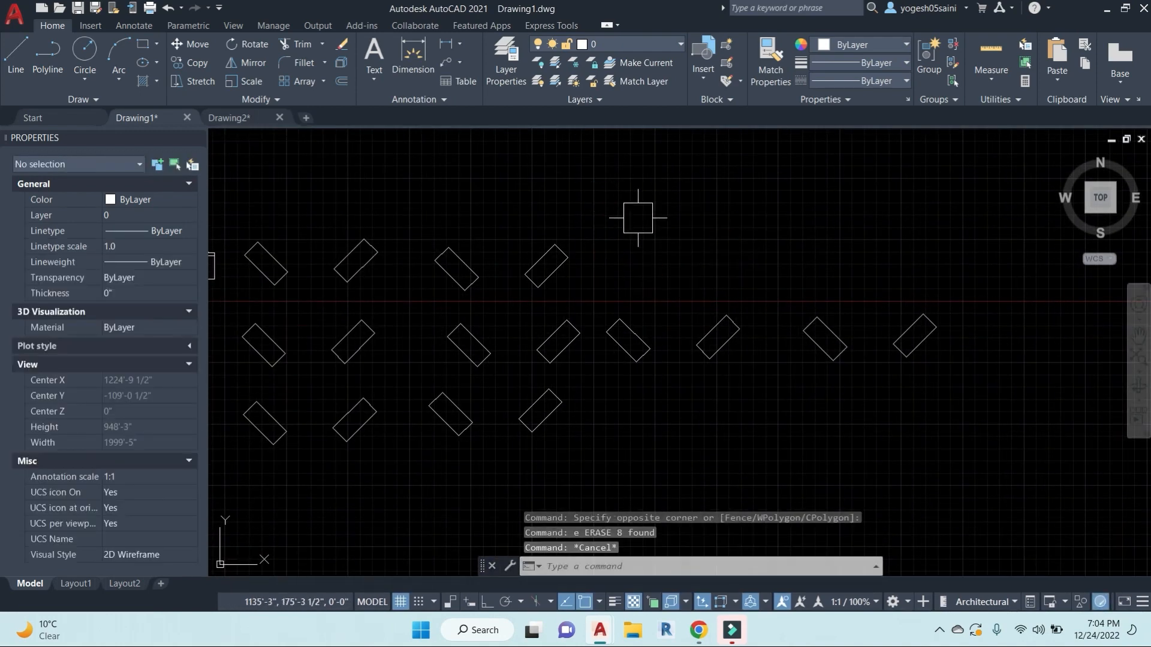
Step: Erase the two rightmost pairs of tilted rectangles in the middle row
left_click(935, 389)
left_click(599, 242)
type("e")
key("Return")
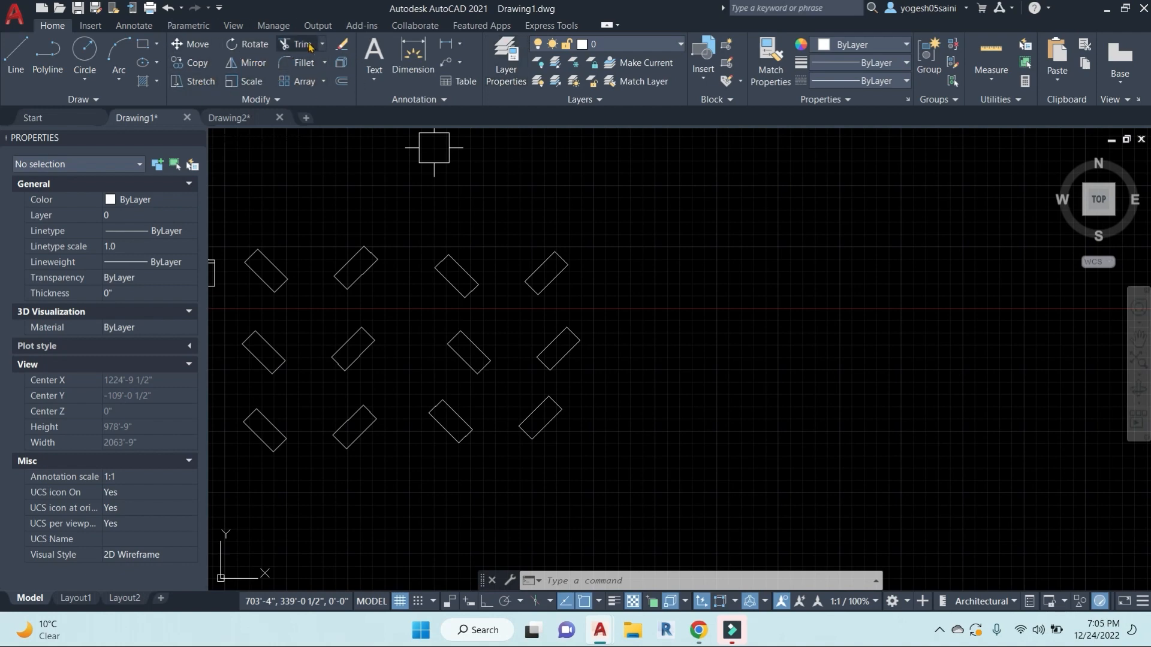
key("Escape")
type("rec")
key("Return")
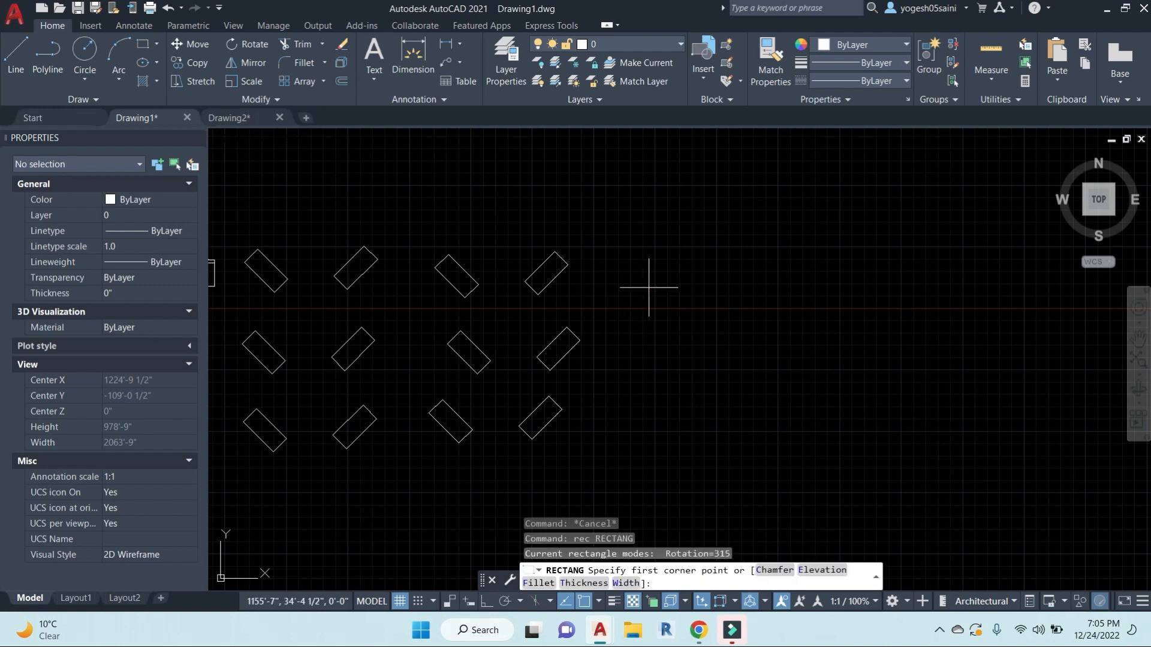
left_click(660, 252)
key("Escape")
key("Escape")
key("Escape")
Step: Draw a large horizontal rectangle in the empty area right of the tilted ones, with its rotation set to 0
type("re")
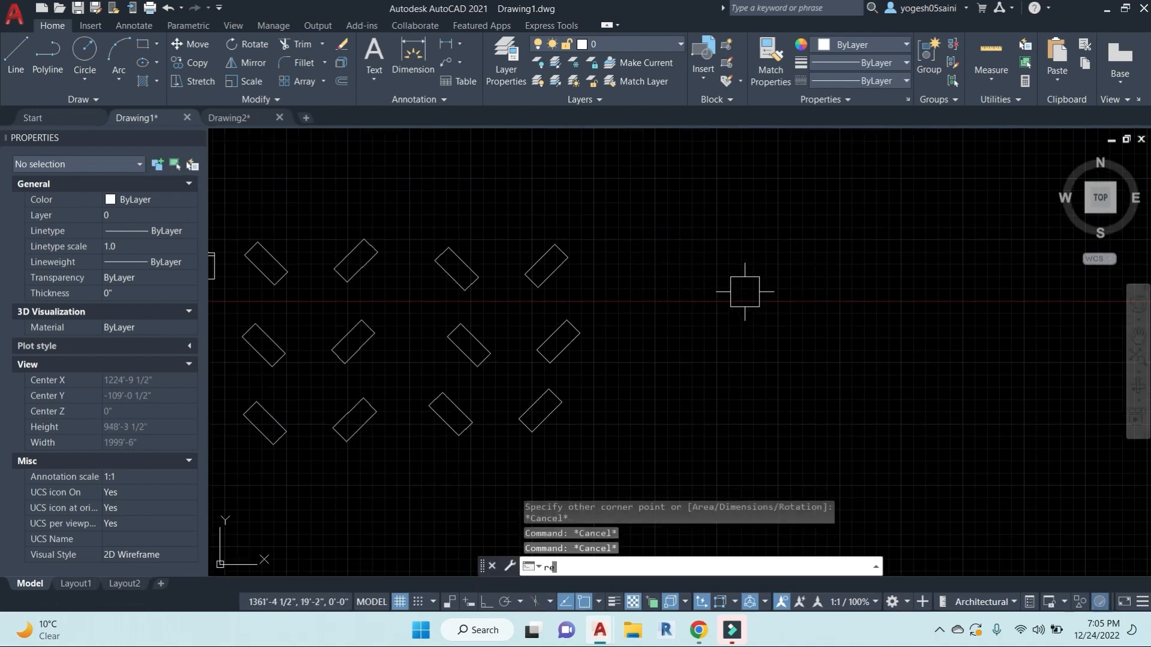
type("c")
key("Return")
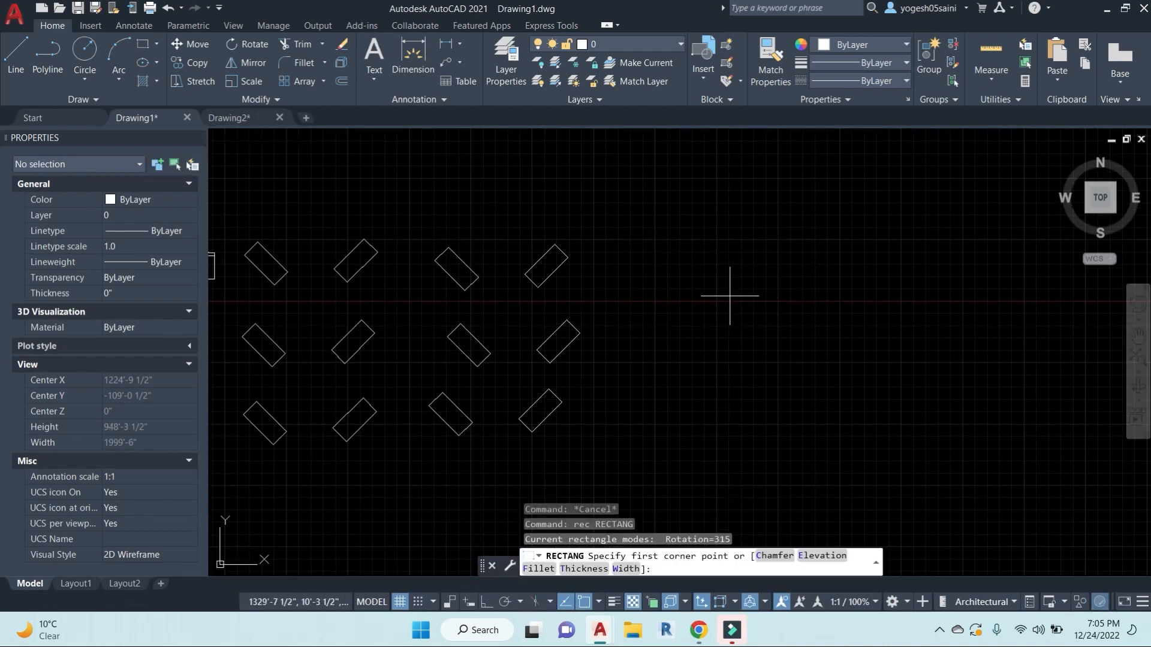
left_click(749, 333)
left_click(539, 570)
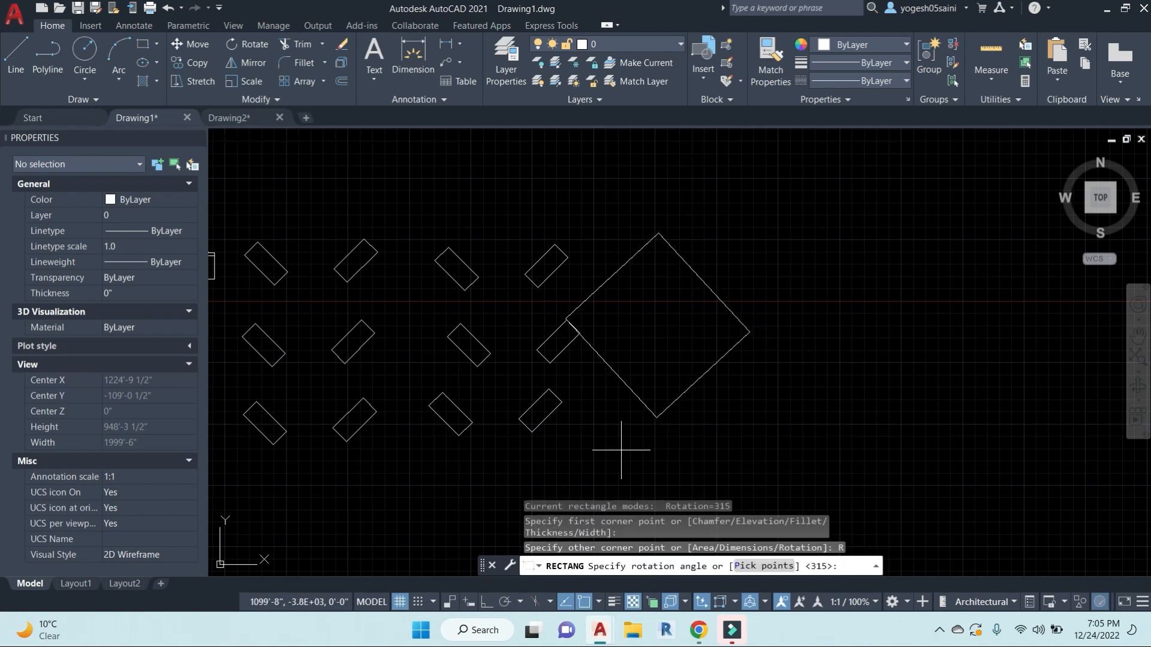
type("0")
key("Return")
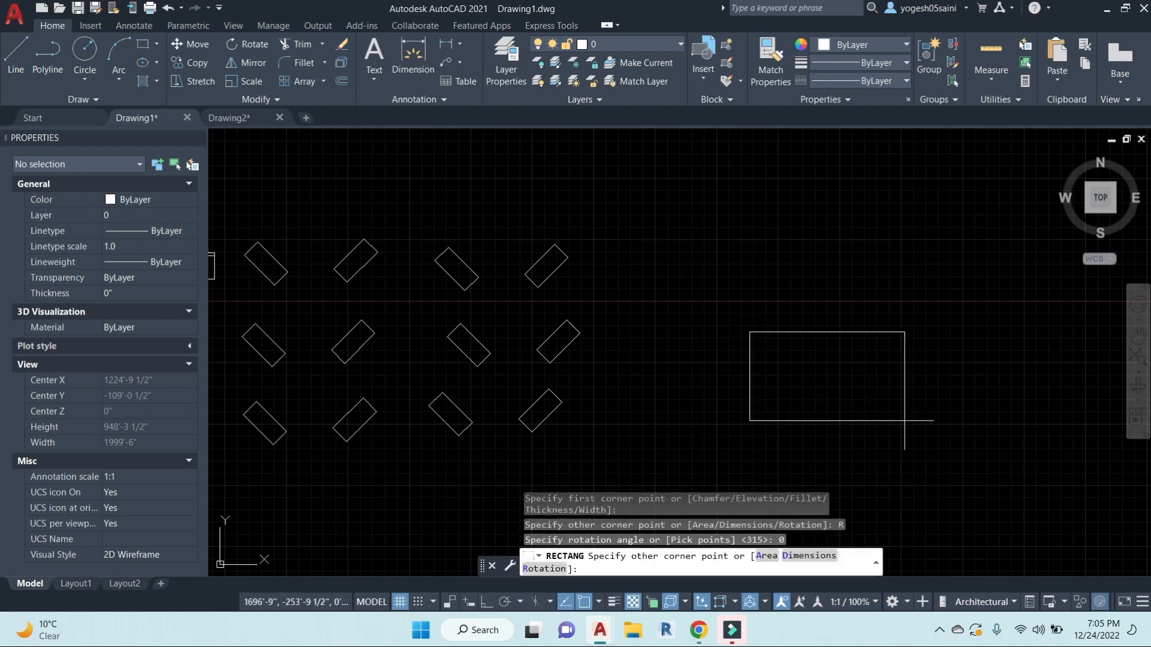
middle_click_drag(728, 357, 649, 321)
left_click(786, 396)
middle_click_drag(825, 397, 736, 386)
key("Escape")
key("Escape")
key("Escape")
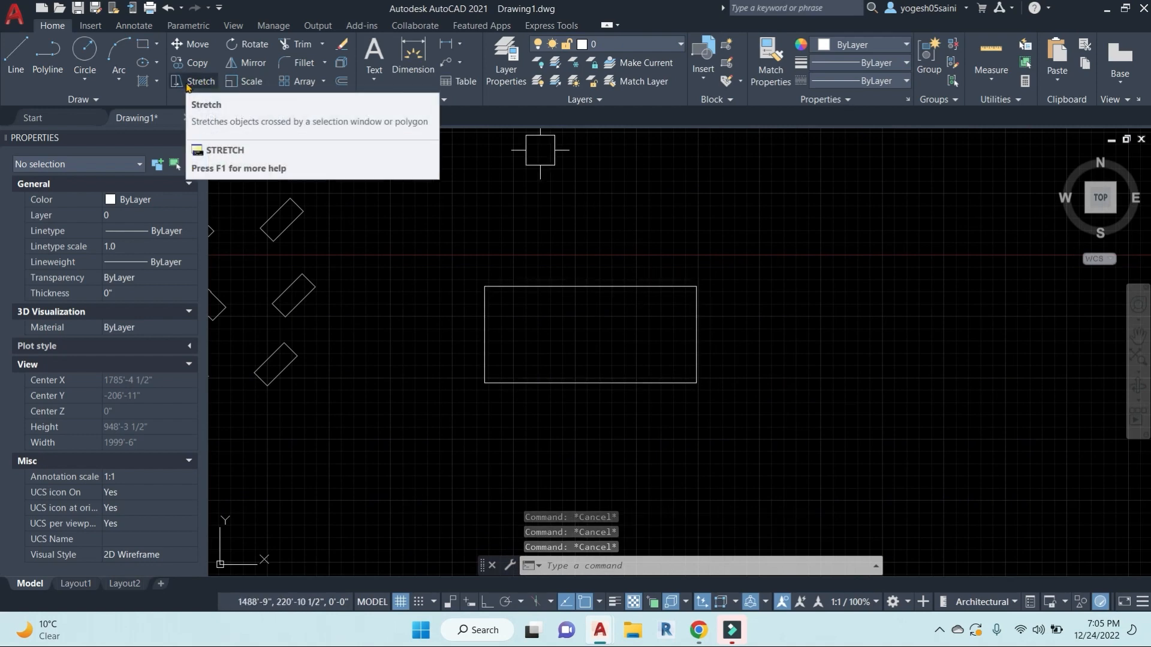
Step: Open the Google Meet window, admit the person asking to join and minimize the browser to get back to the drawing
mouse_move(699, 630)
left_click(628, 567)
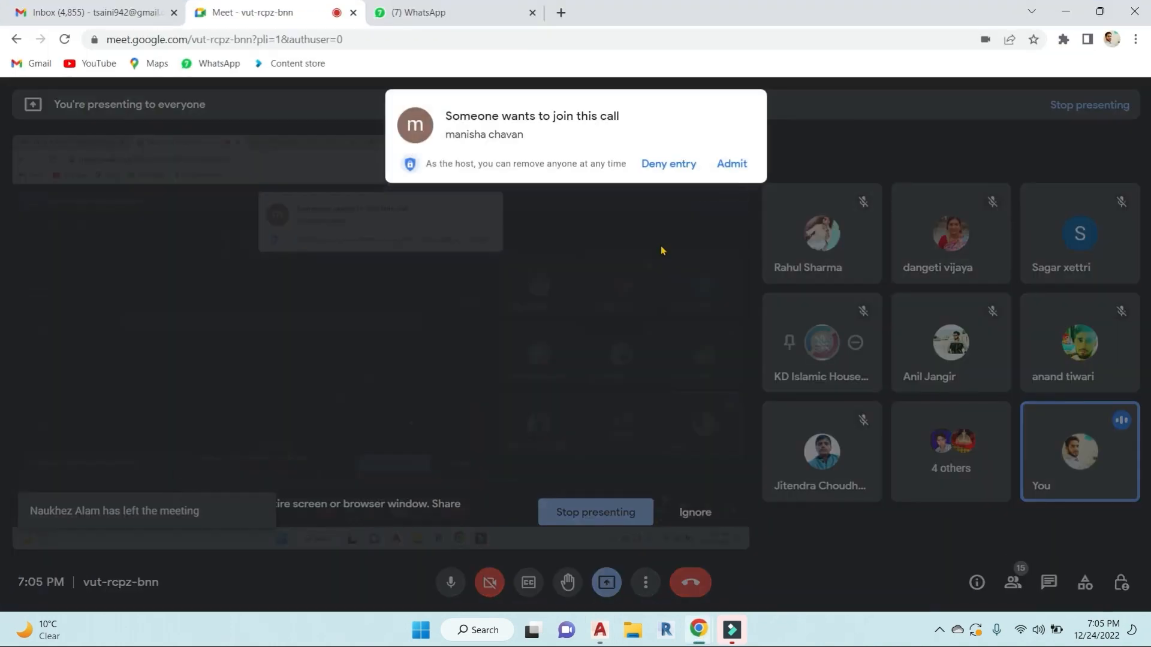
left_click(735, 165)
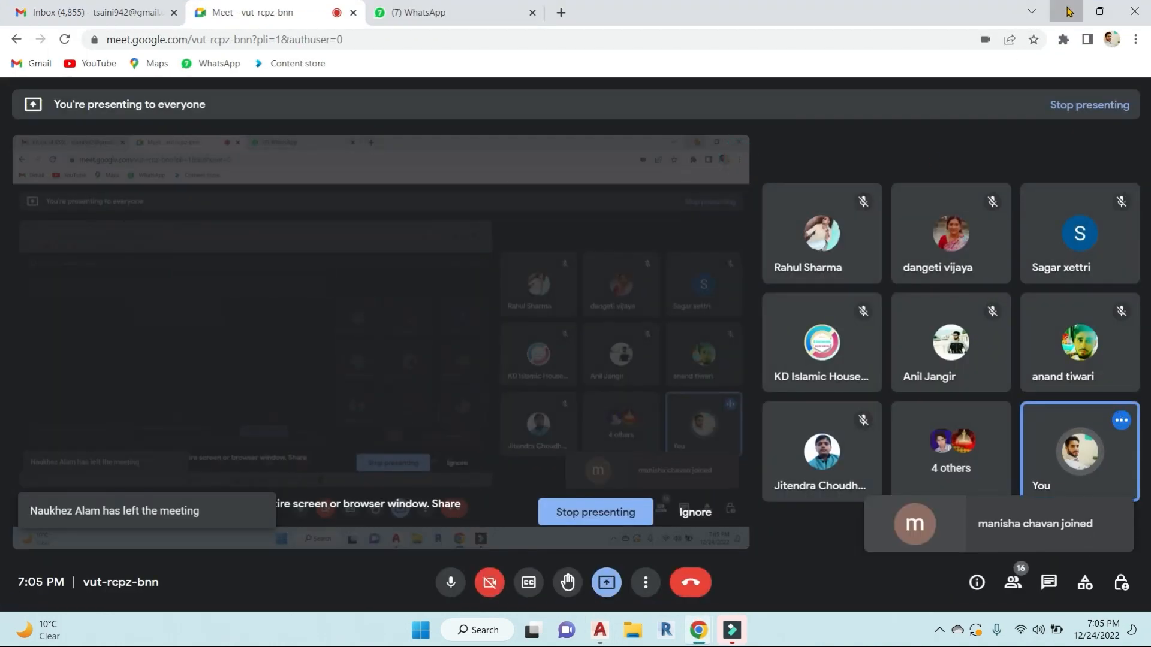
left_click(1068, 10)
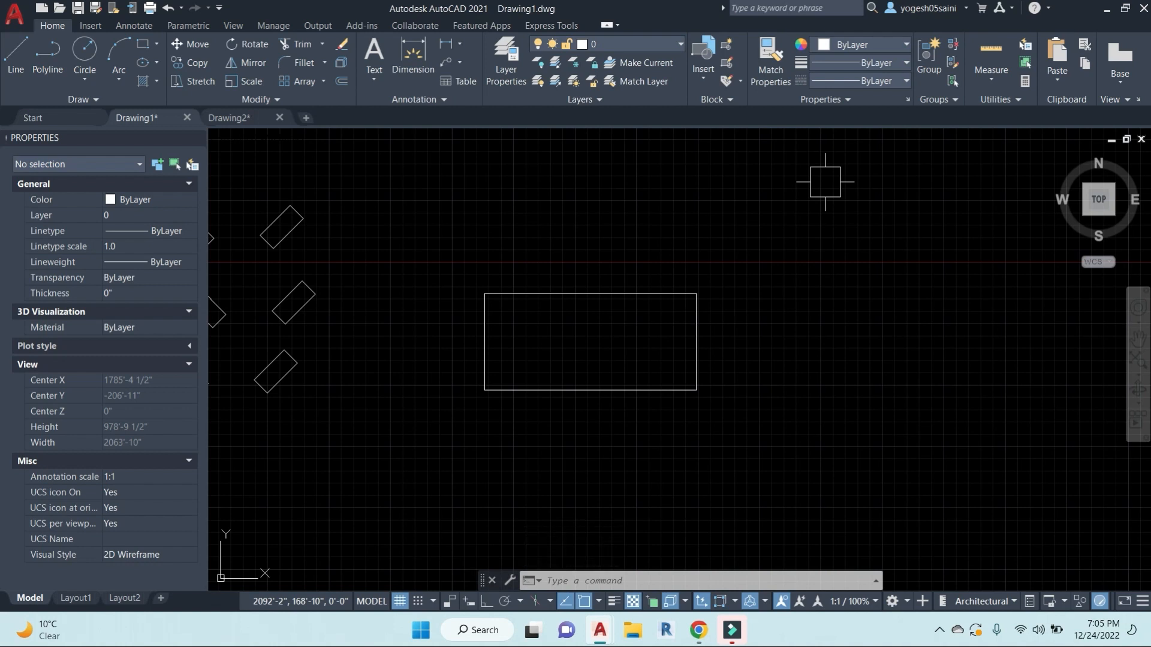
type("l")
key("Return")
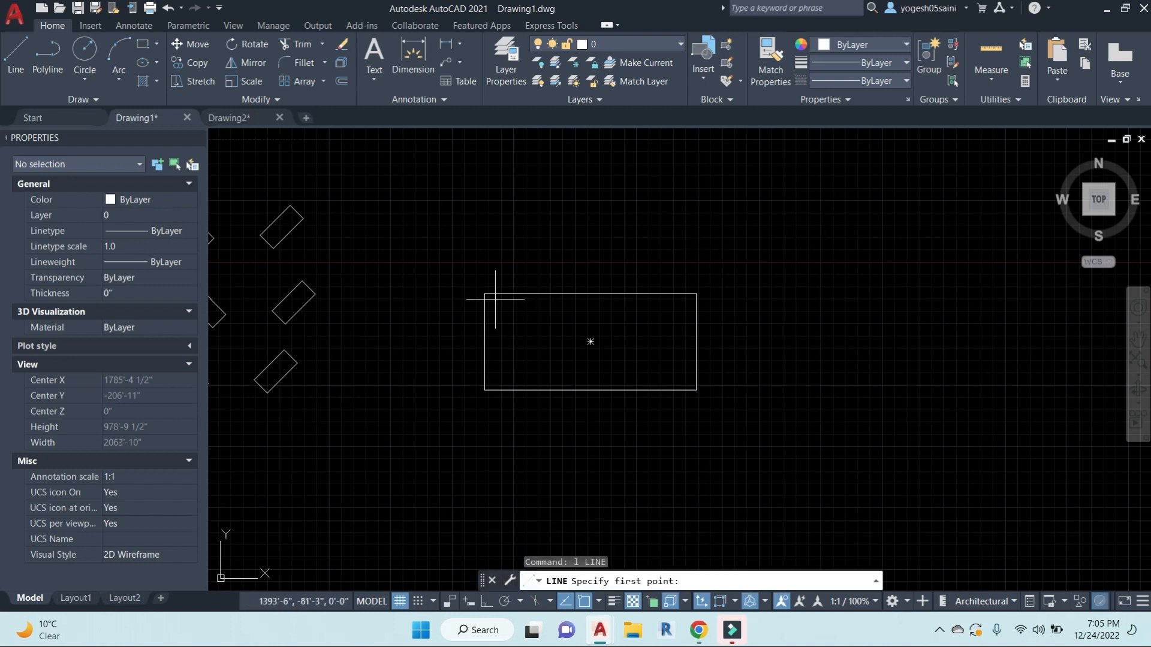
key("Escape")
Step: Add a linear dimension above the large rectangle's top edge
type("dli")
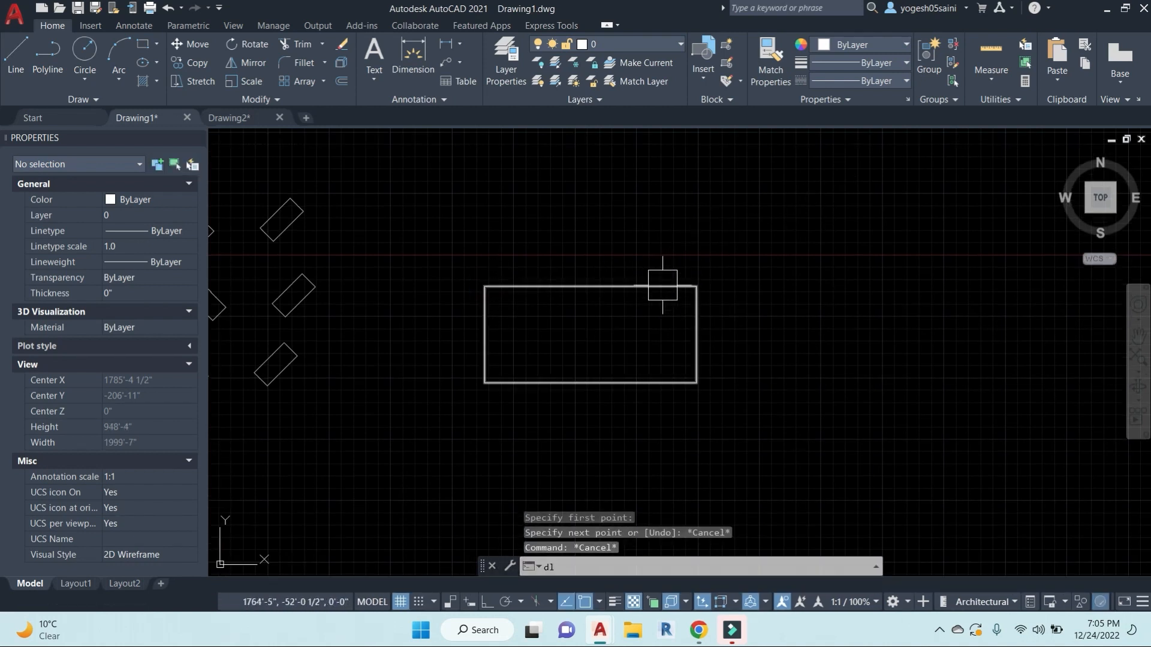
key("Return")
key("Return")
left_click(595, 286)
left_click(581, 267)
key("Escape")
key("Escape")
Step: Draw a much smaller rectangle about 11'-7" long just below the large rectangle's dimension text
scroll(594, 270, "up", 5)
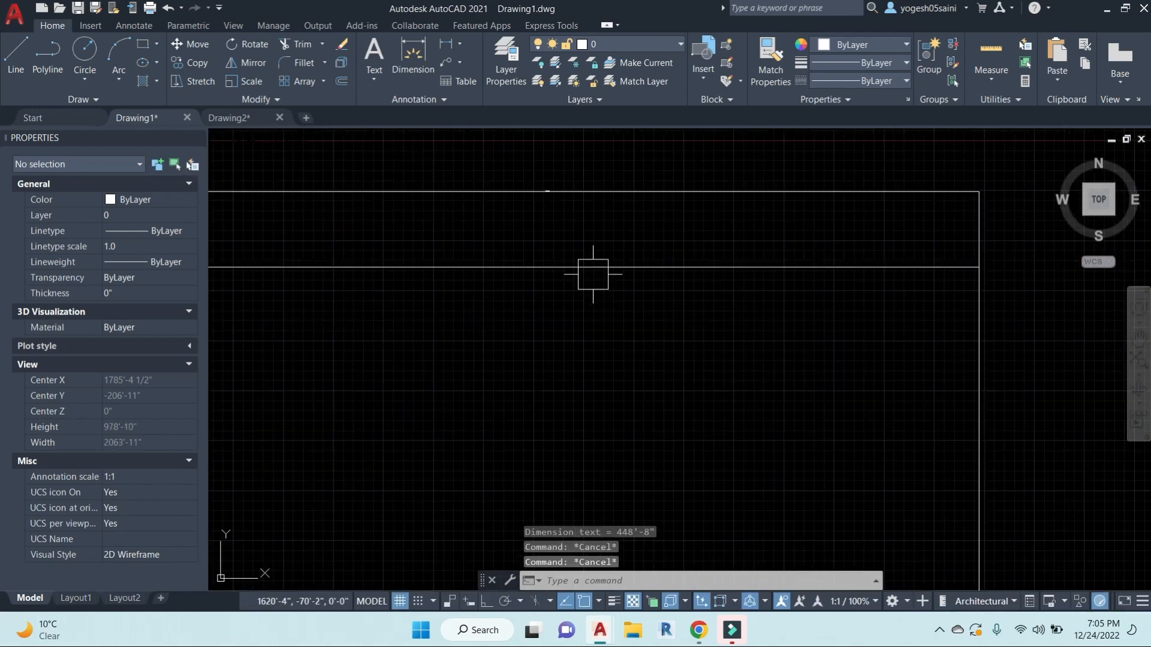
scroll(534, 205, "up", 3)
type("rec")
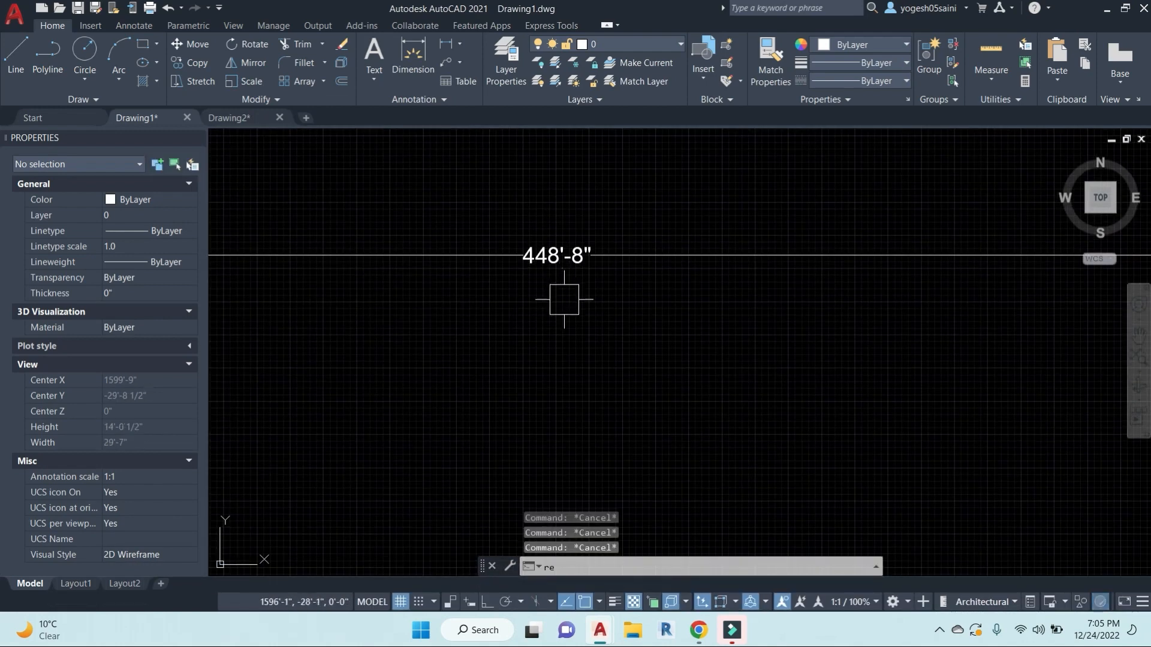
key("Return")
left_click(474, 352)
left_click(843, 503)
middle_click_drag(865, 450, 742, 406)
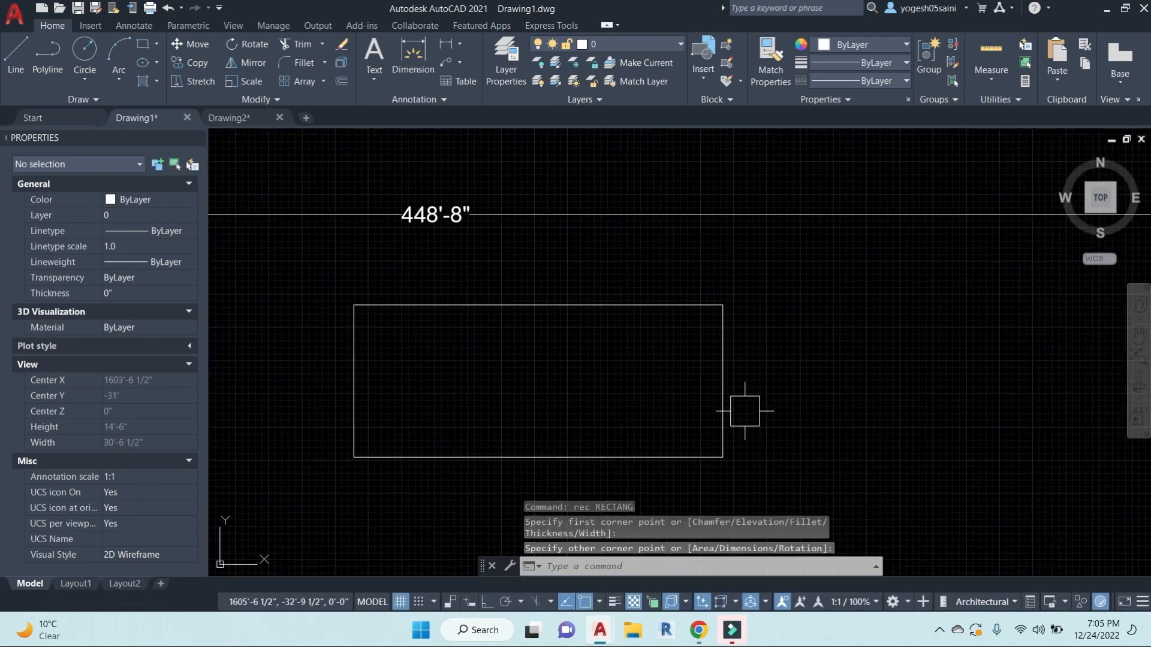
Step: Add a linear dimension above the small rectangle's top edge
key("Escape")
type("dl")
key("Return")
key("Return")
left_click(542, 306)
left_click(542, 273)
scroll(542, 260, "down", 4)
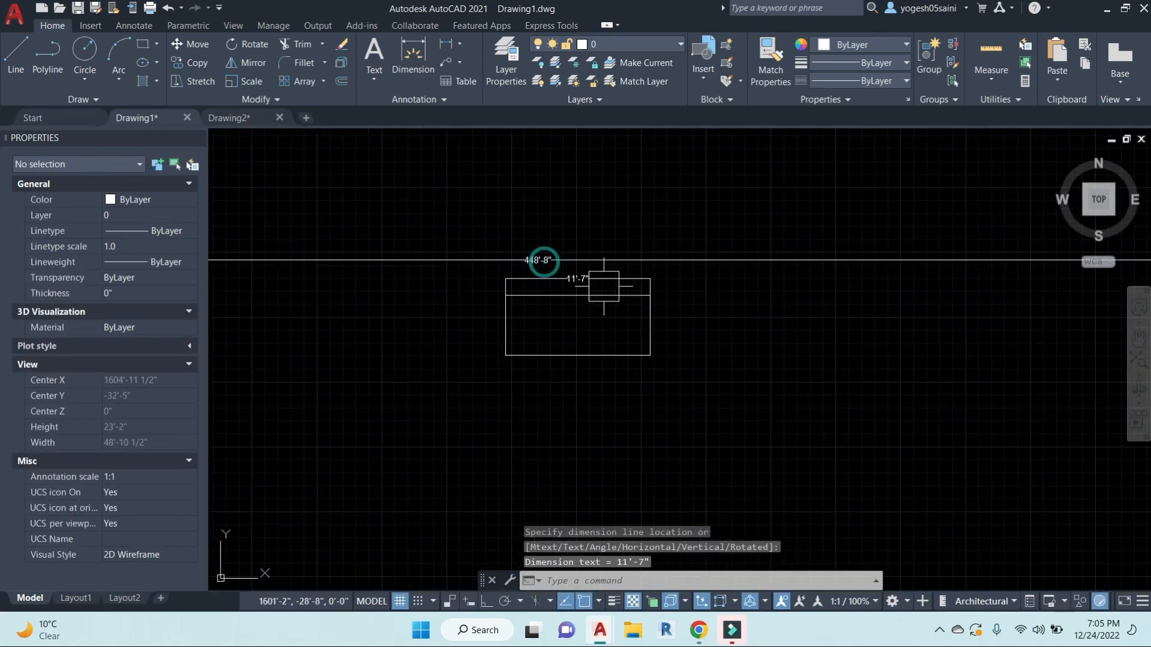
key("Escape")
scroll(621, 334, "up", 2)
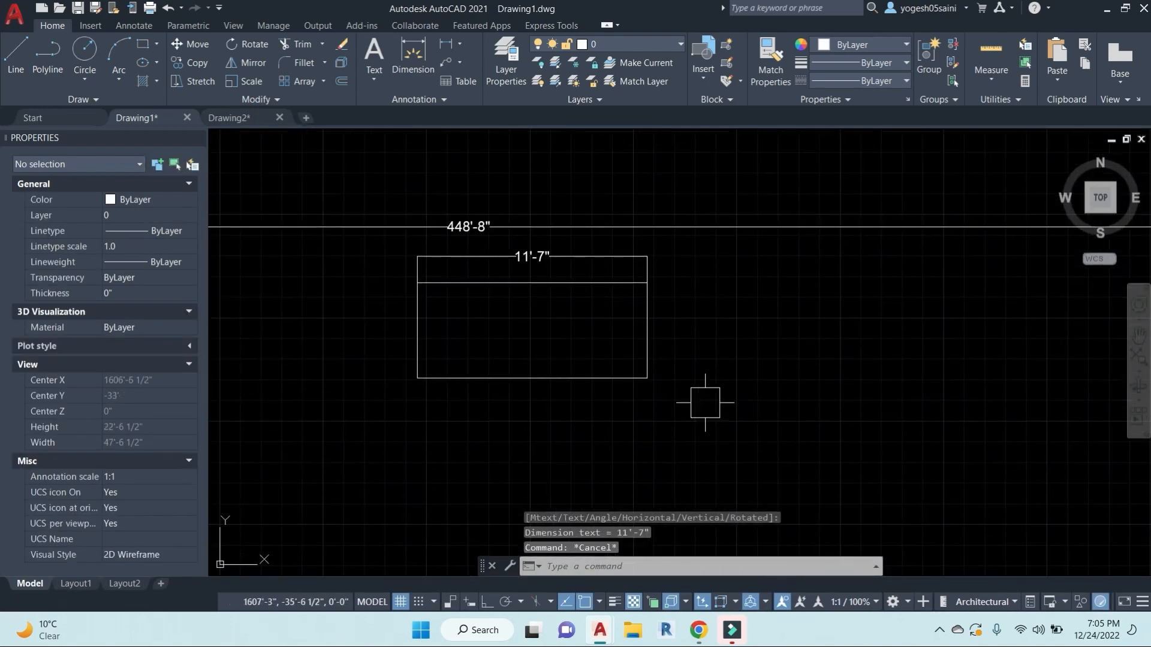
middle_click_drag(685, 388, 694, 403)
key("Escape")
type("s")
key("Return")
key("Escape")
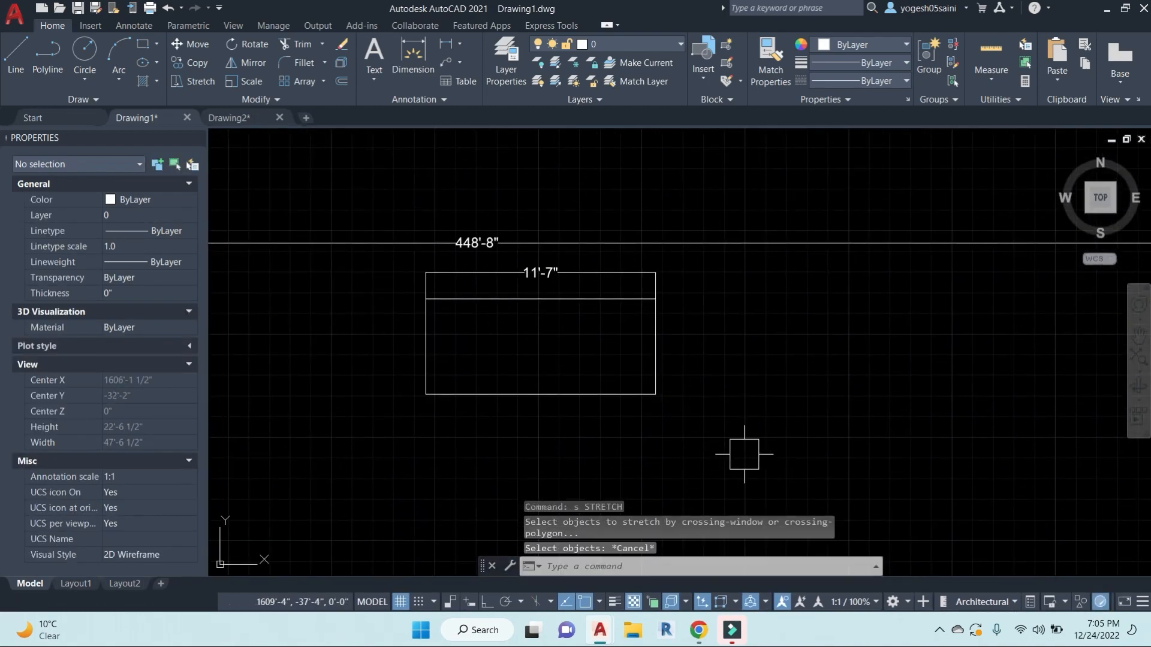
key("Escape")
key("Escape")
key("Escape")
left_click(742, 451)
key("Escape")
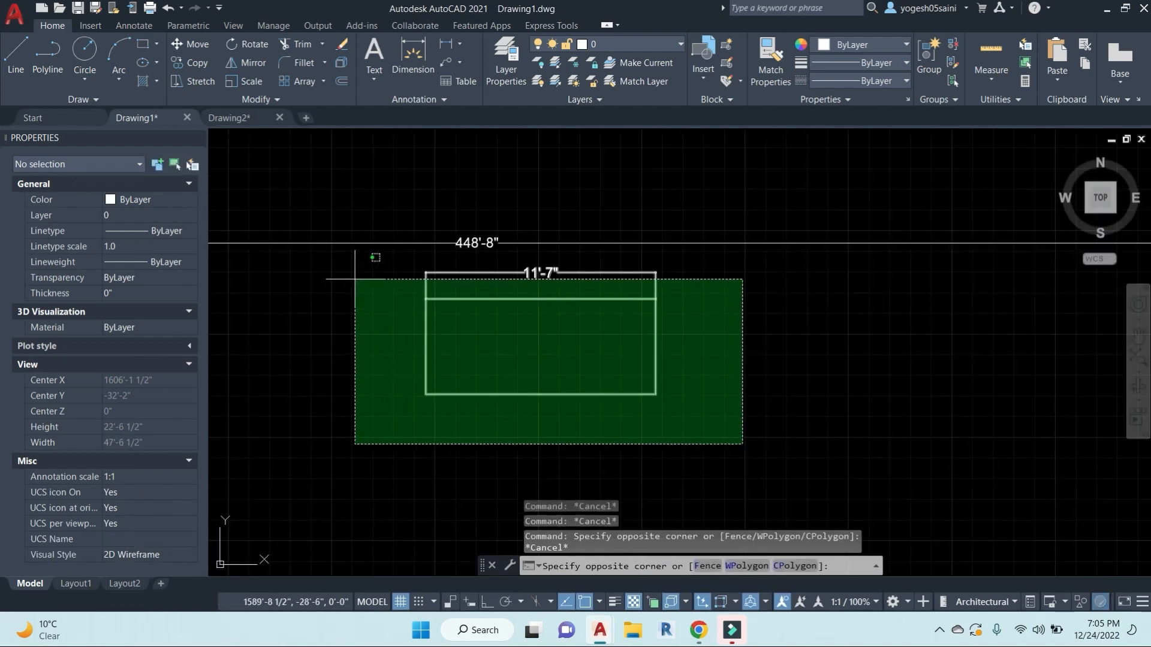
left_click(390, 265)
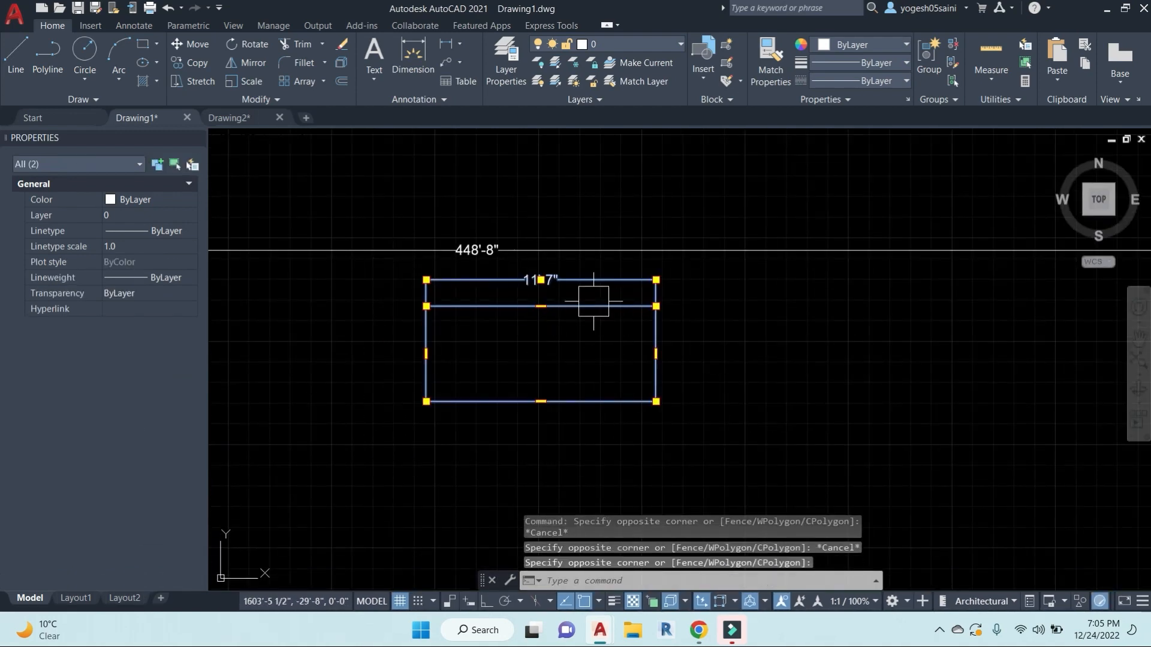
key("Escape")
key("Escape")
key("Escape")
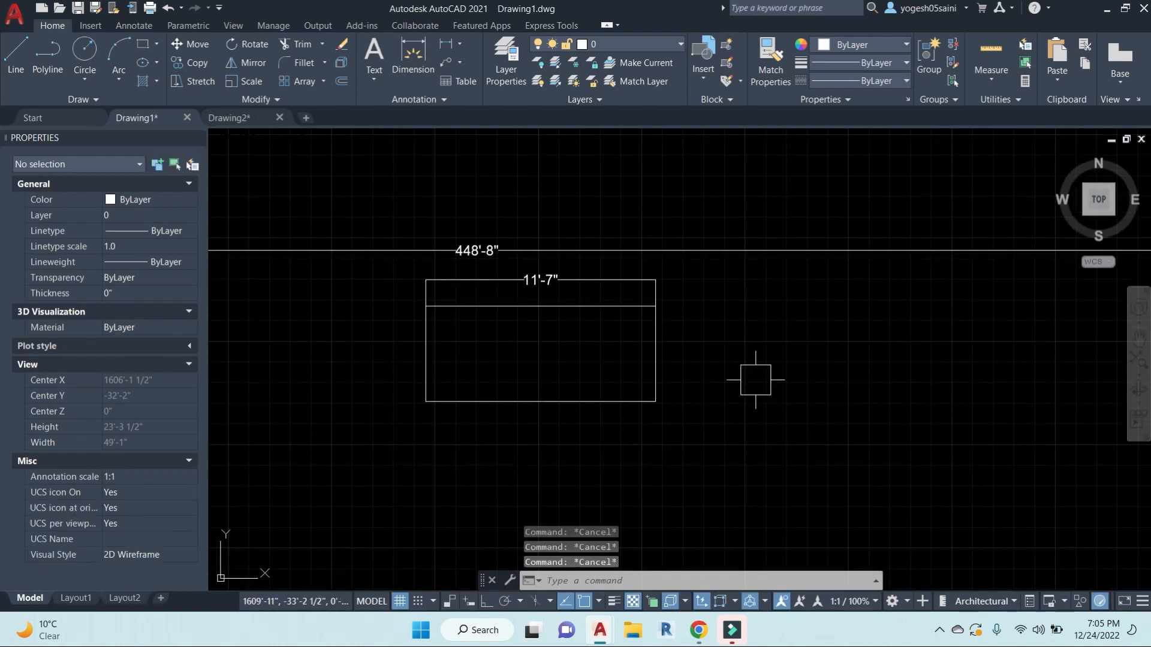
type("s")
key("Return")
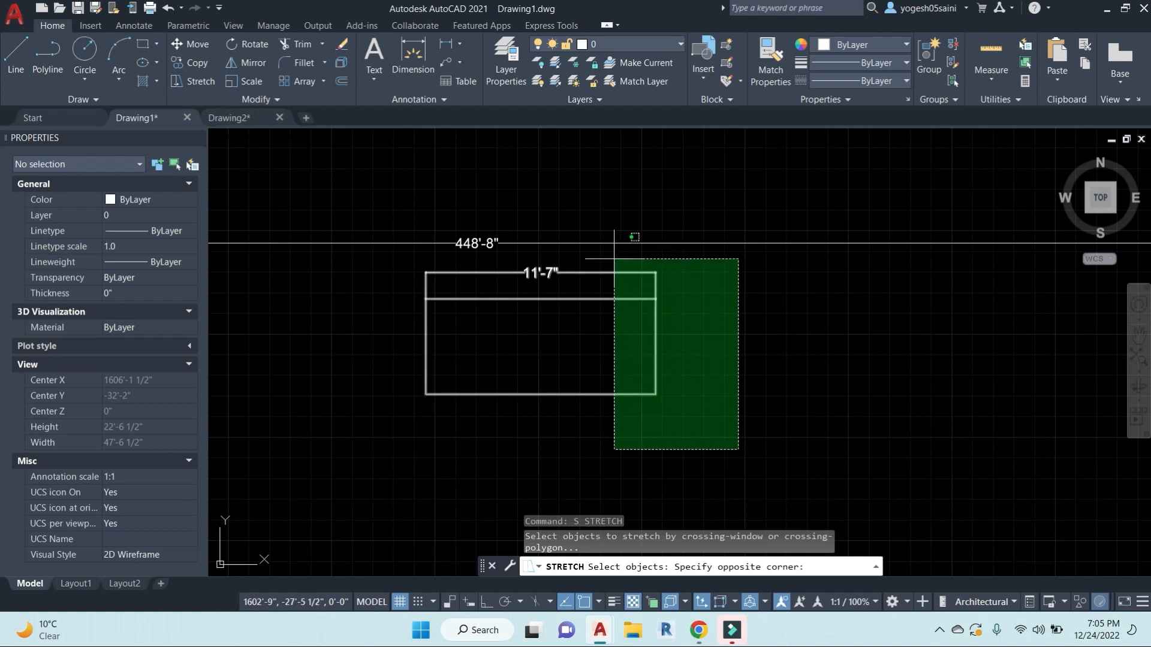
left_click(555, 259)
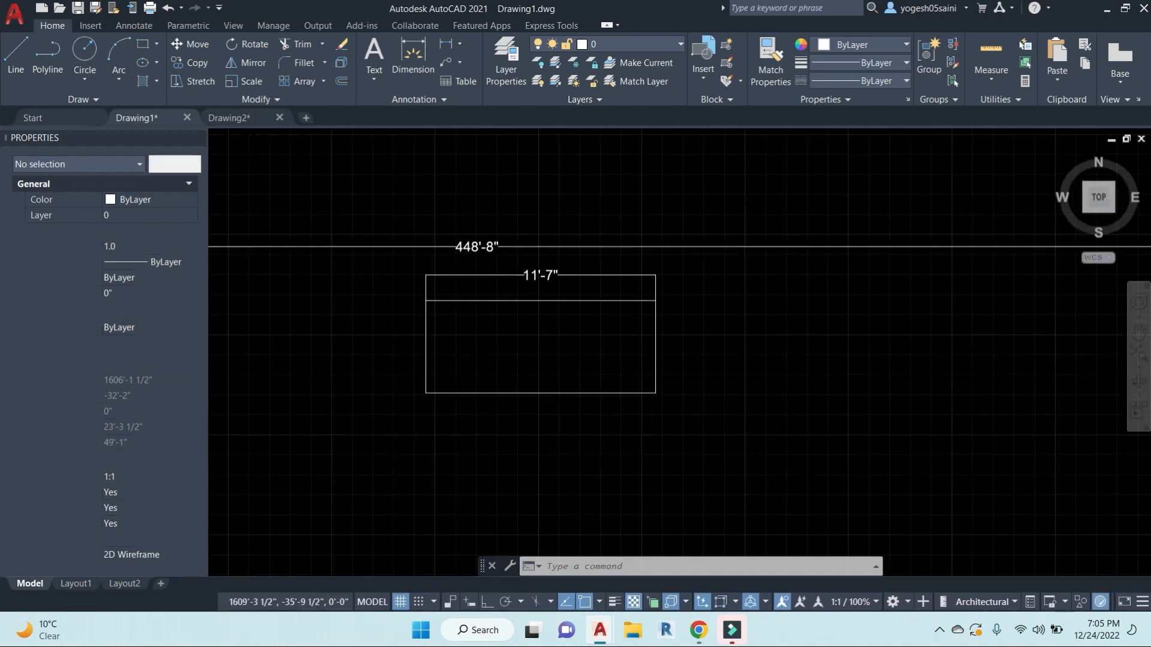
Step: Stretch the right end of the small rectangle and its dimension outward by 5", using the lower right corner as base point
type("s")
key("Return")
left_click(735, 447)
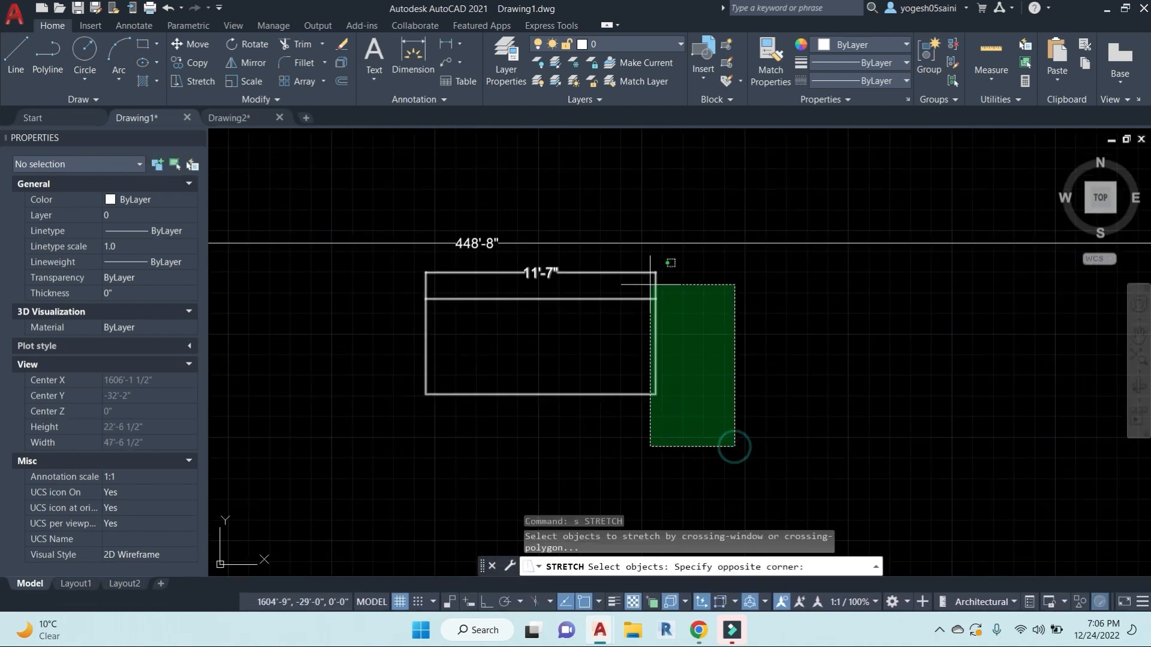
left_click(638, 256)
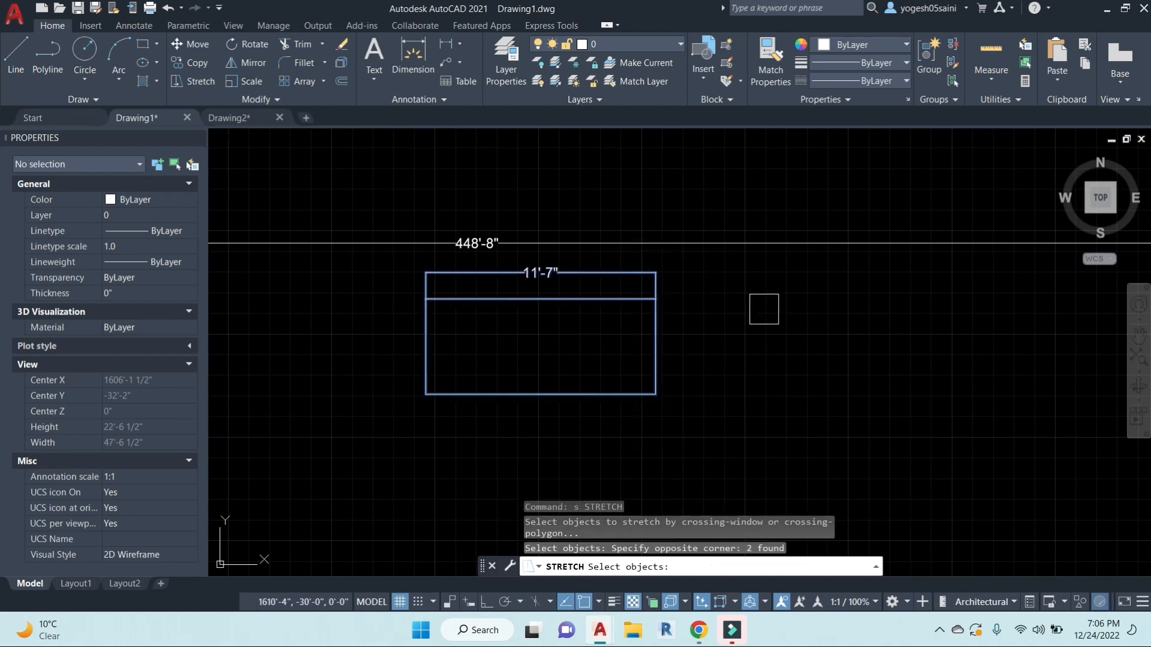
key("Return")
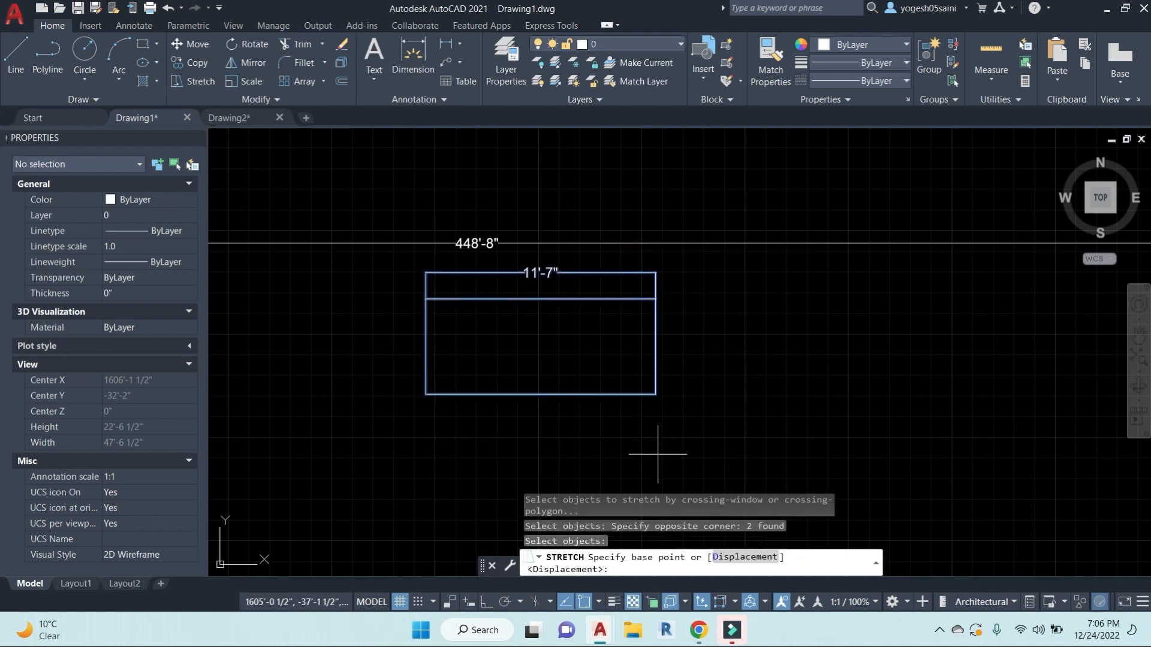
left_click(655, 394)
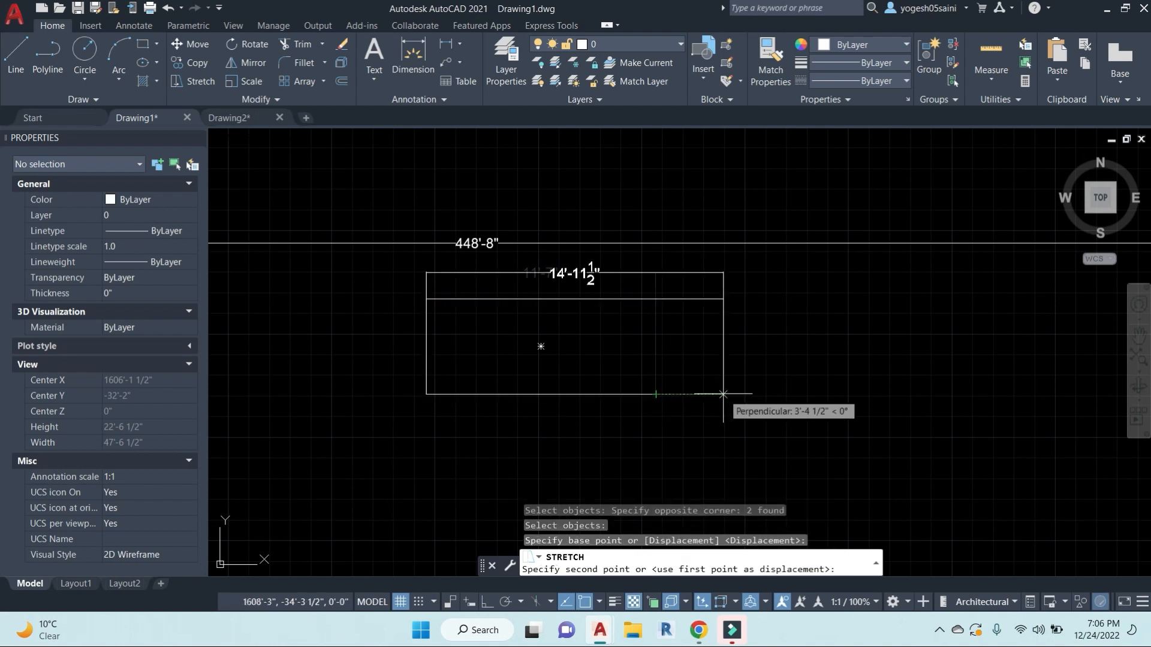
type("5\"")
key("Return")
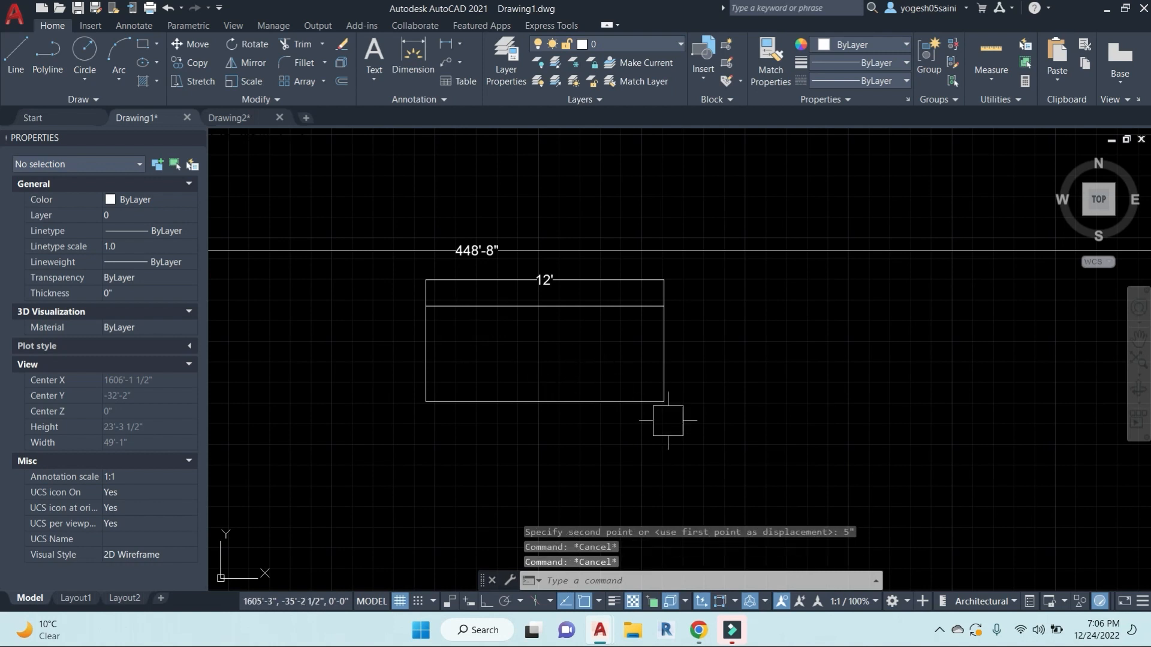
key("Escape")
key("Escape")
Step: Use Stretch with the whole small rectangle and its dimension enclosed to shift both to the right
type("s")
key("Return")
left_click(579, 372)
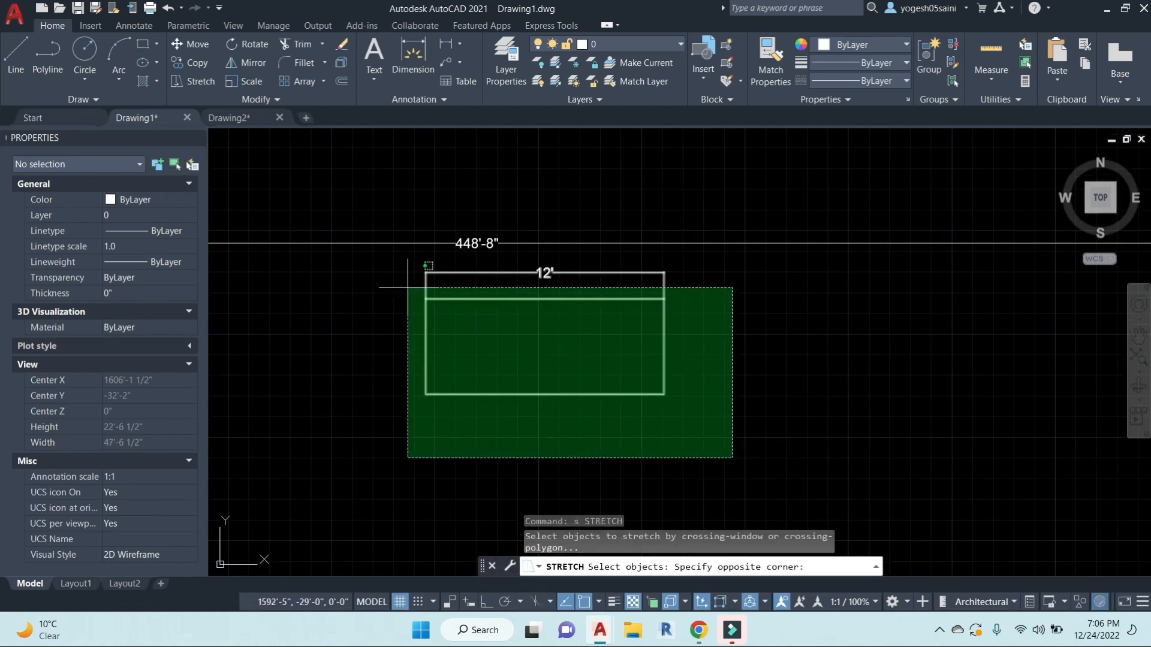
left_click(386, 259)
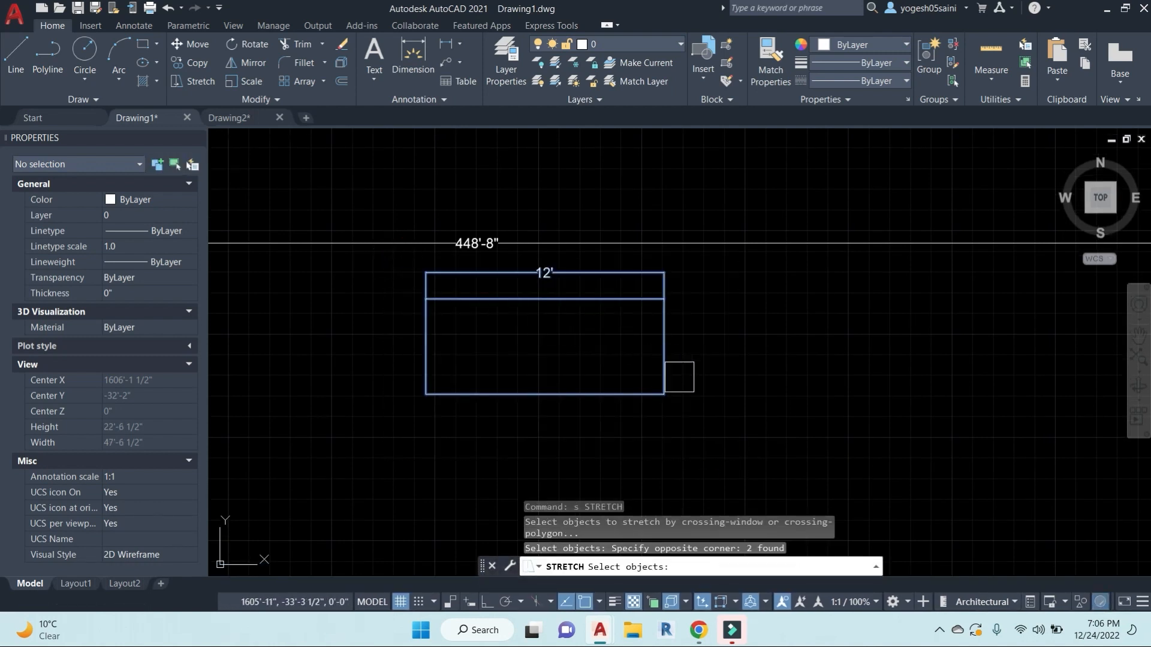
key("Return")
scroll(534, 444, "down", 2)
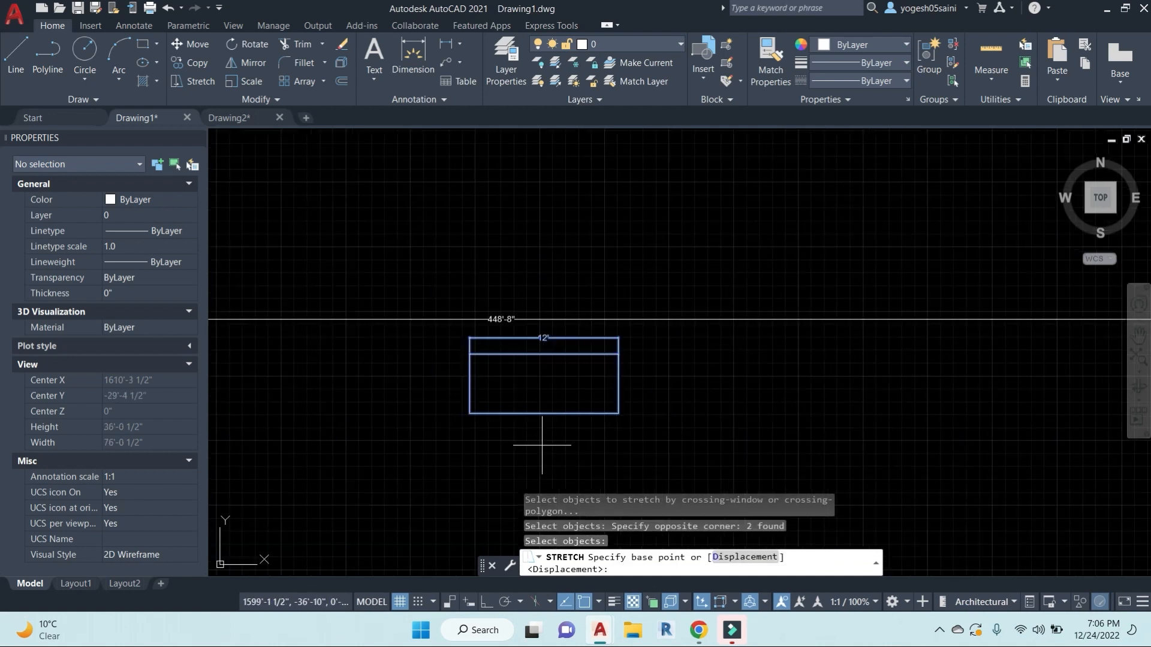
left_click(487, 406)
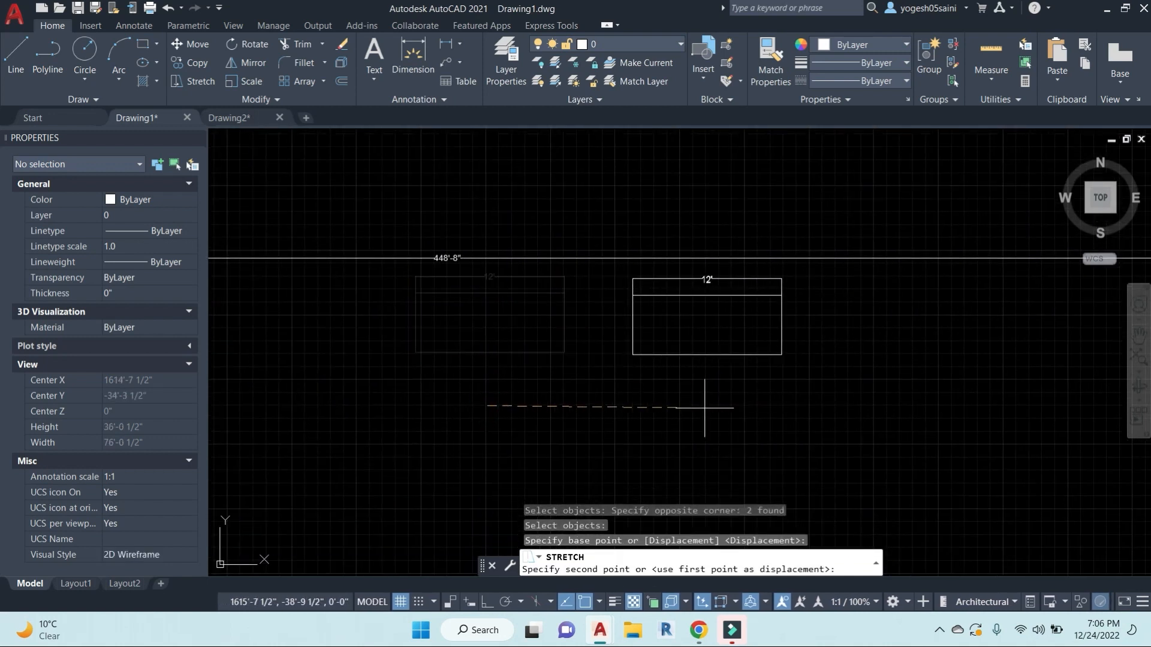
left_click(916, 407)
middle_click_drag(1008, 416, 962, 413)
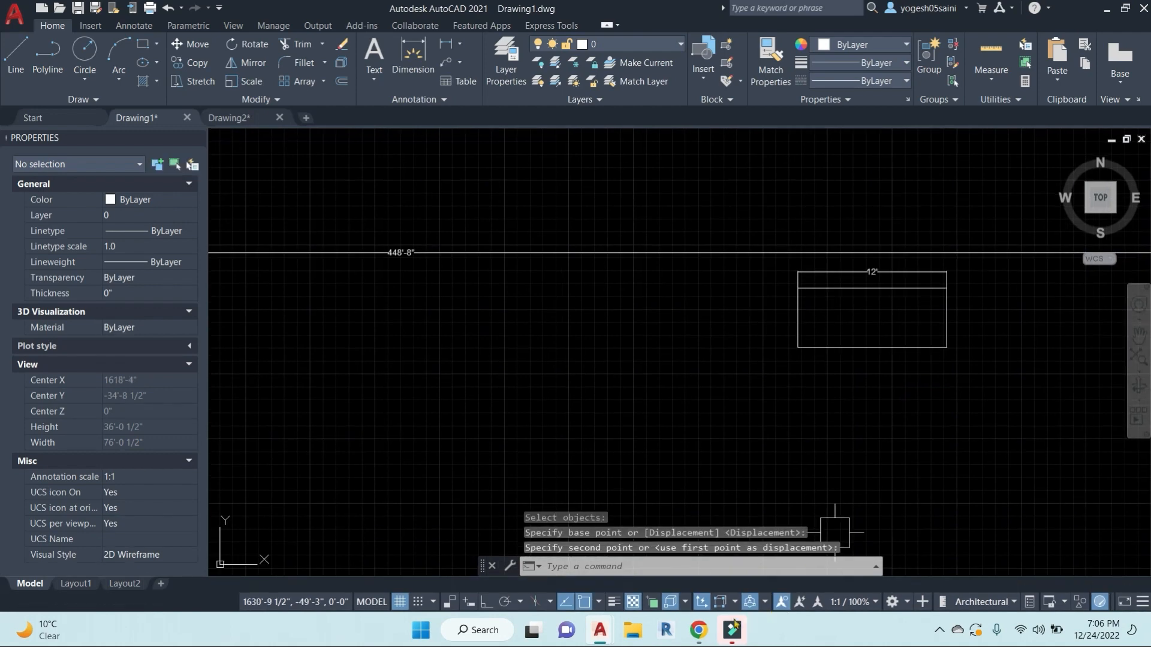
Step: Switch to the Google Meet window to attend to the call, and return to AutoCAD
mouse_move(699, 639)
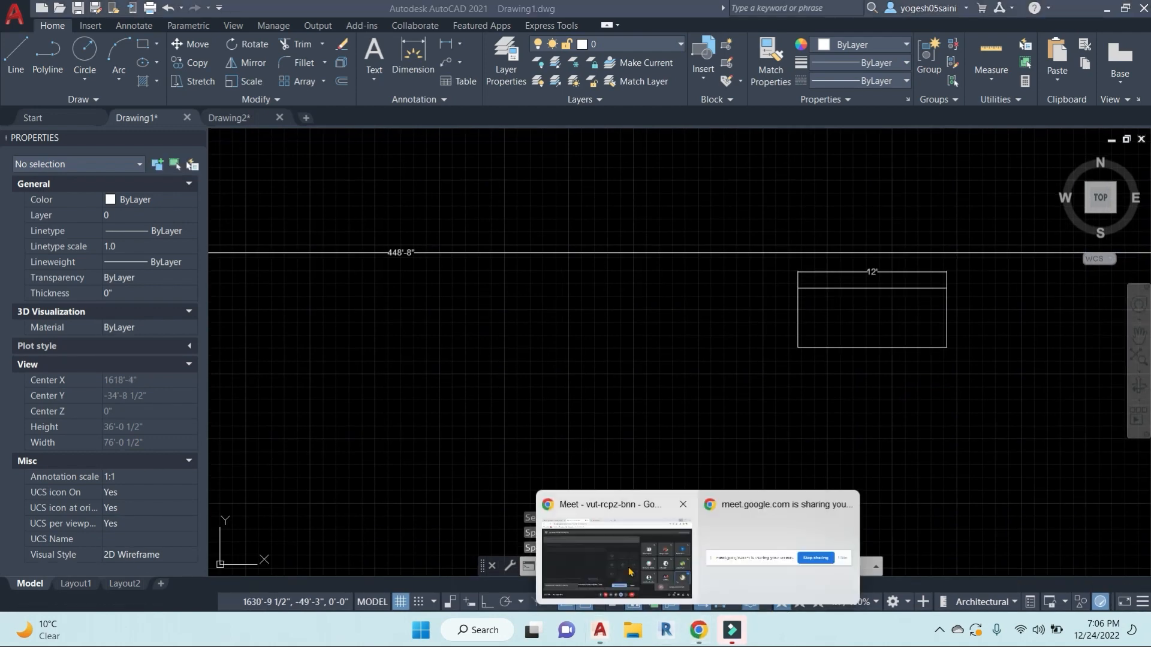
left_click(614, 545)
left_click(734, 164)
key("alt+Tab")
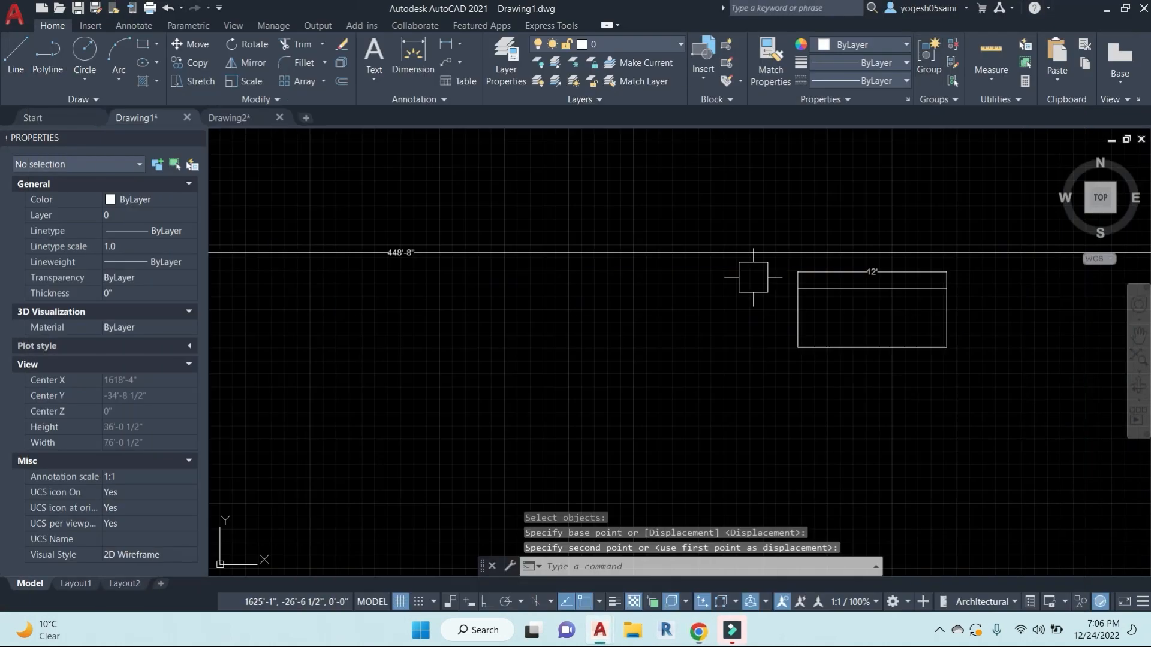
Step: Stretch the small rectangle's bottom edge straight down by 10' with Ortho turned on
key("Escape")
key("Escape")
key("Escape")
type("s")
key("Return")
left_click(1010, 412)
left_click(681, 326)
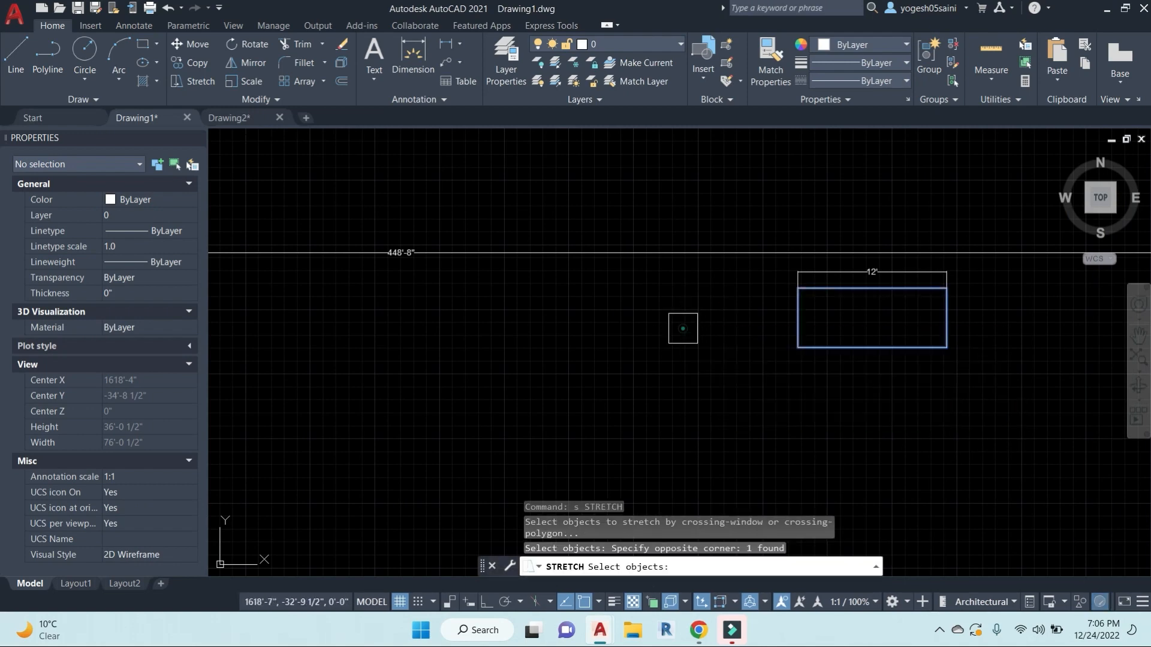
key("Return")
left_click(1012, 362)
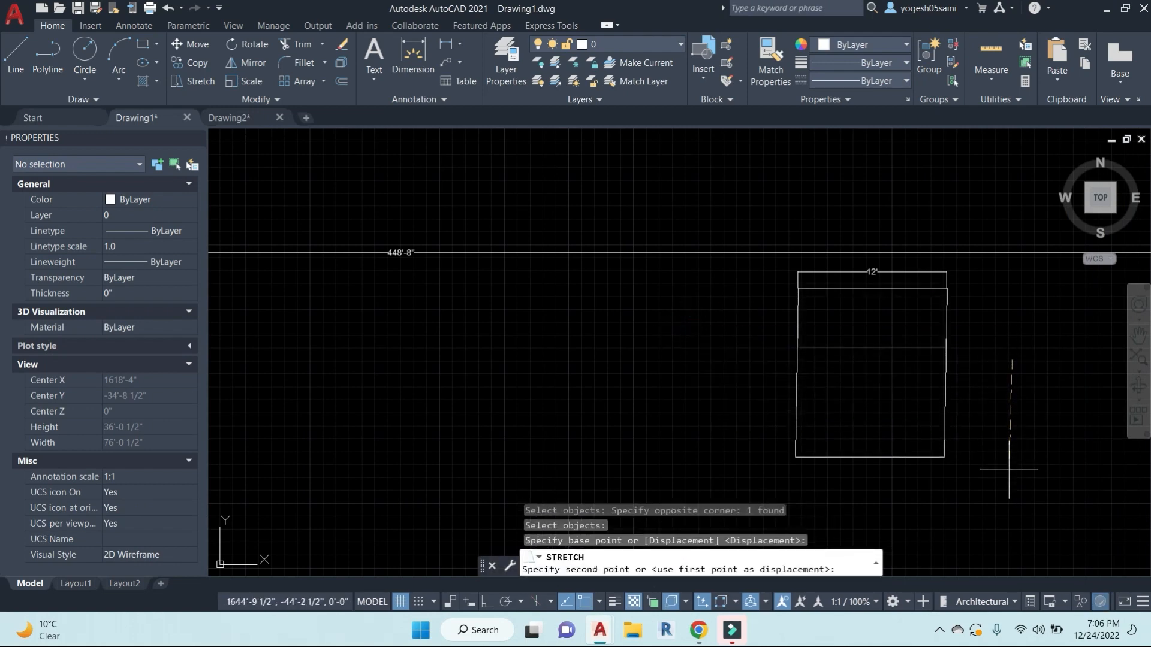
key("F8")
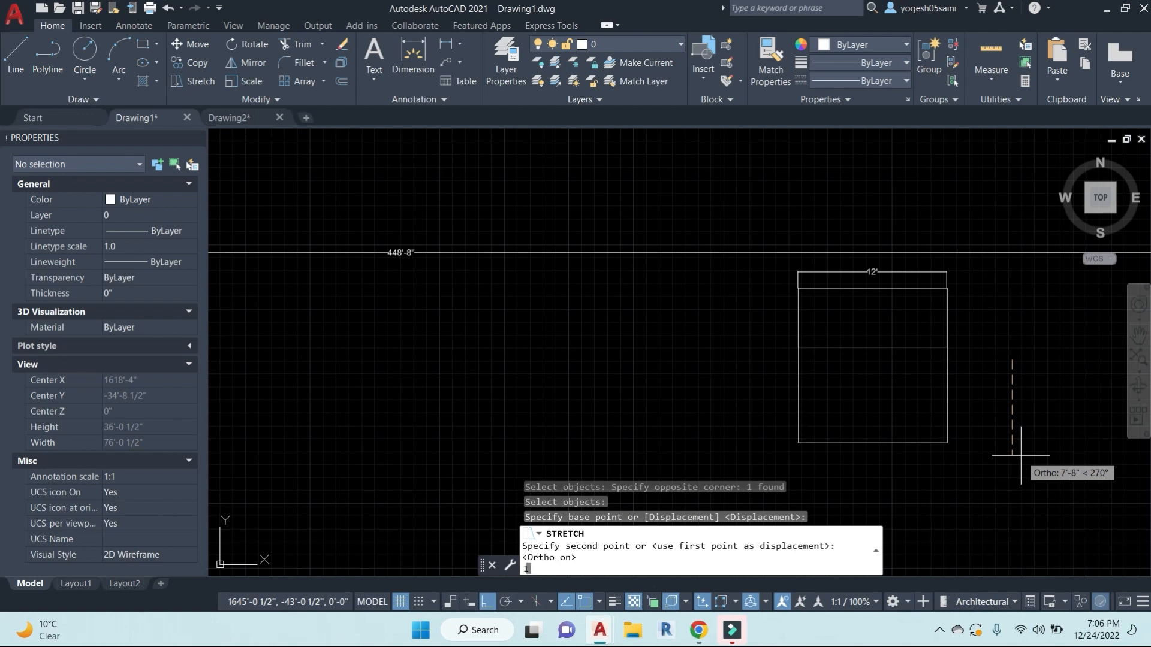
key("Return")
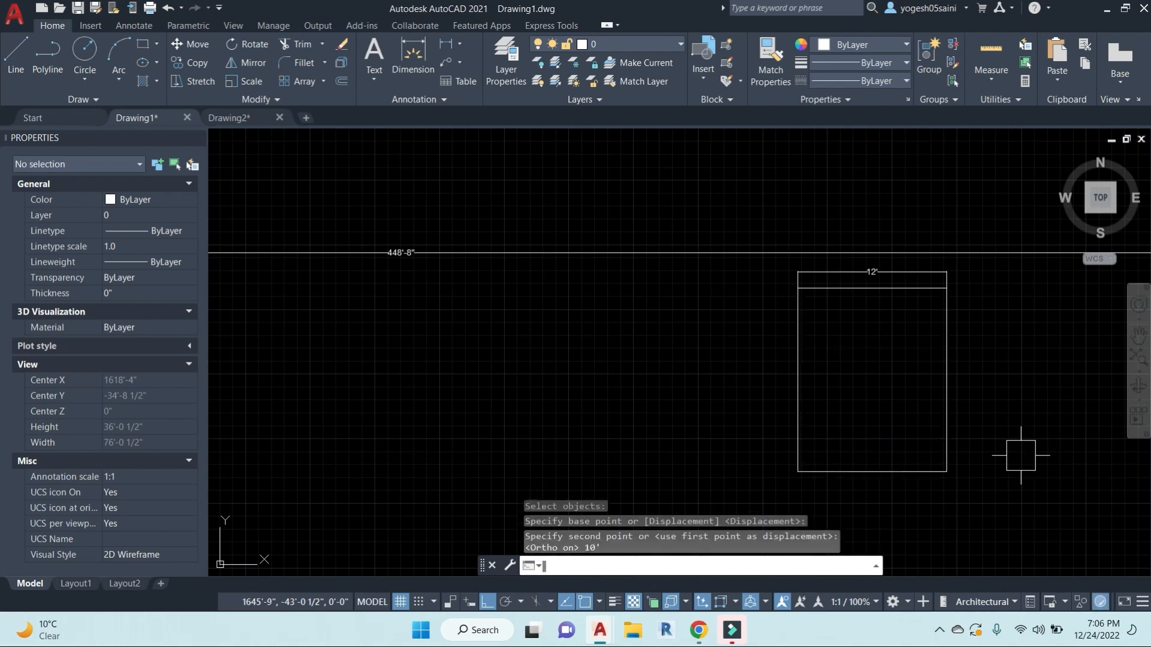
key("Escape")
key("Escape")
Step: Add a vertical linear dimension along the small rectangle's left side
type("dli")
key("Return")
left_click(797, 289)
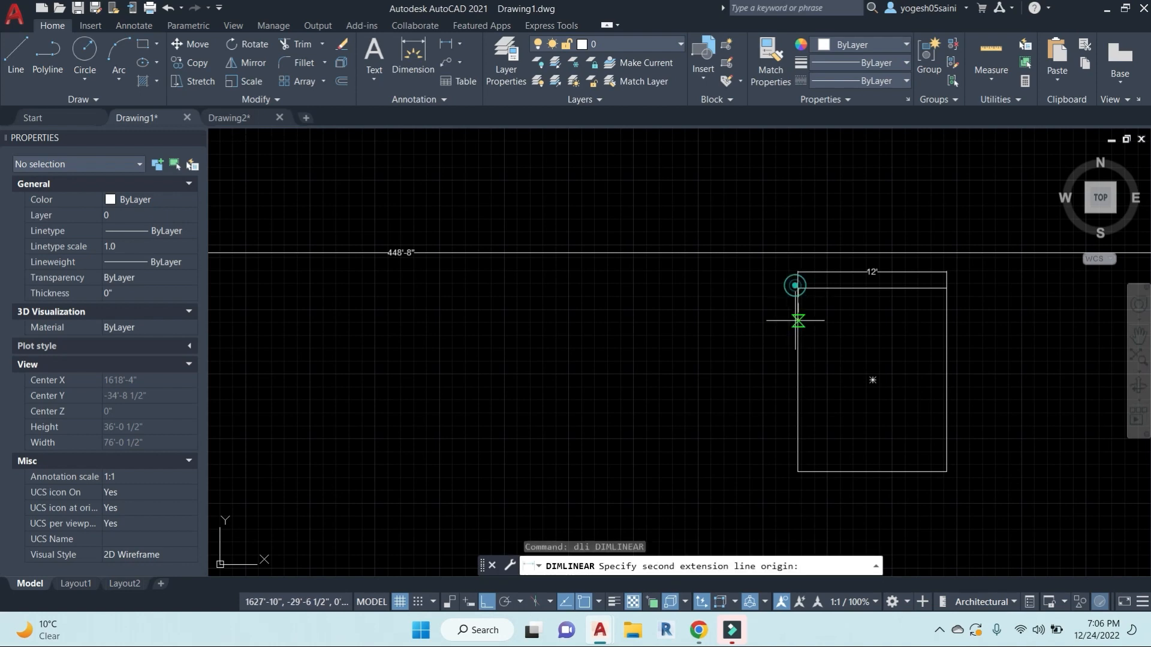
left_click(798, 471)
left_click(761, 406)
middle_click_drag(768, 381, 660, 353)
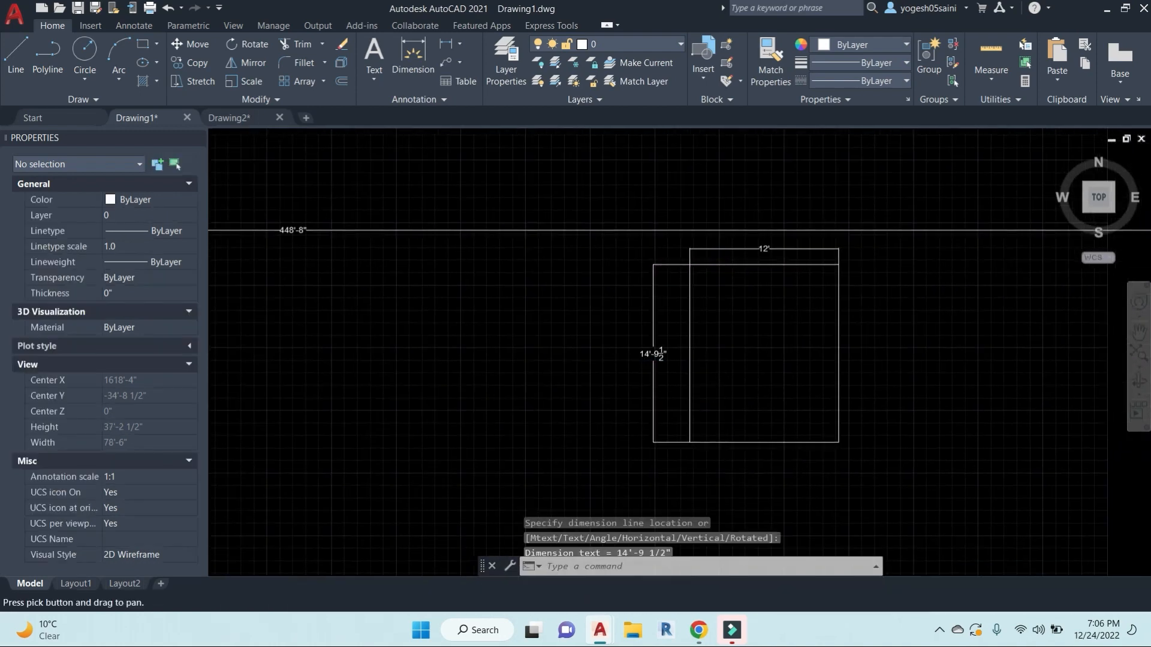
Step: Stretch the rectangle's bottom edge together with the vertical dimension upward by 9.5"
scroll(638, 360, "up", 1)
scroll(709, 388, "down", 1)
middle_click_drag(847, 442, 791, 418)
type("s")
key("Return")
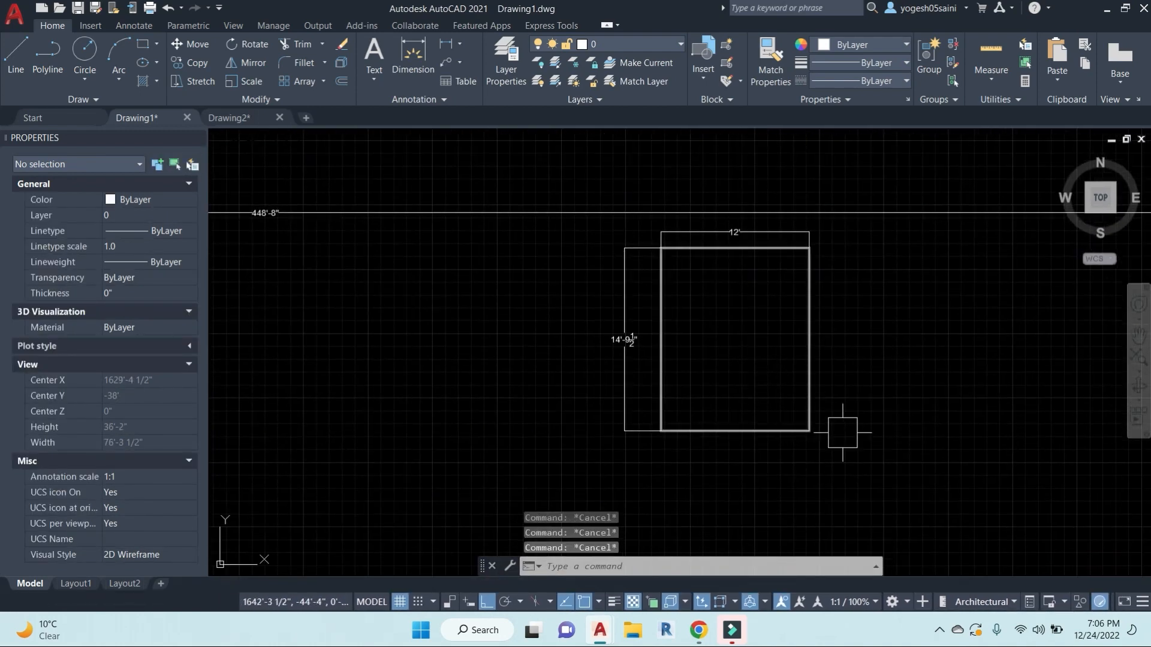
left_click(890, 498)
left_click(477, 375)
key("Return")
left_click(976, 462)
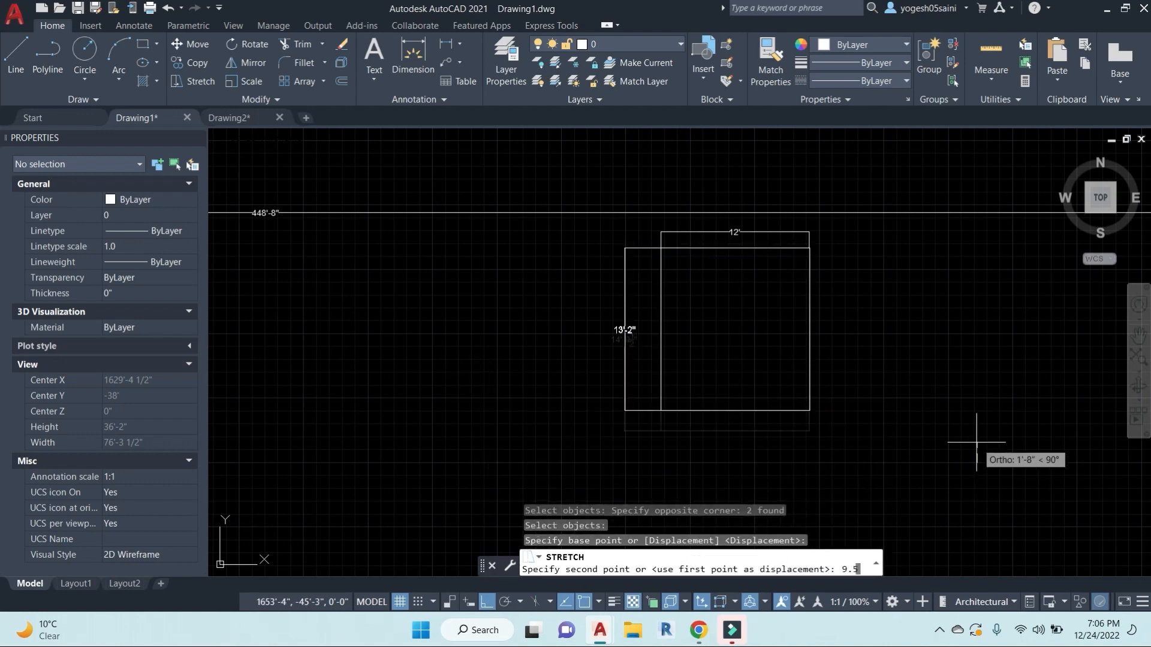
type("9.5\"")
key("Return")
scroll(642, 312, "up", 5)
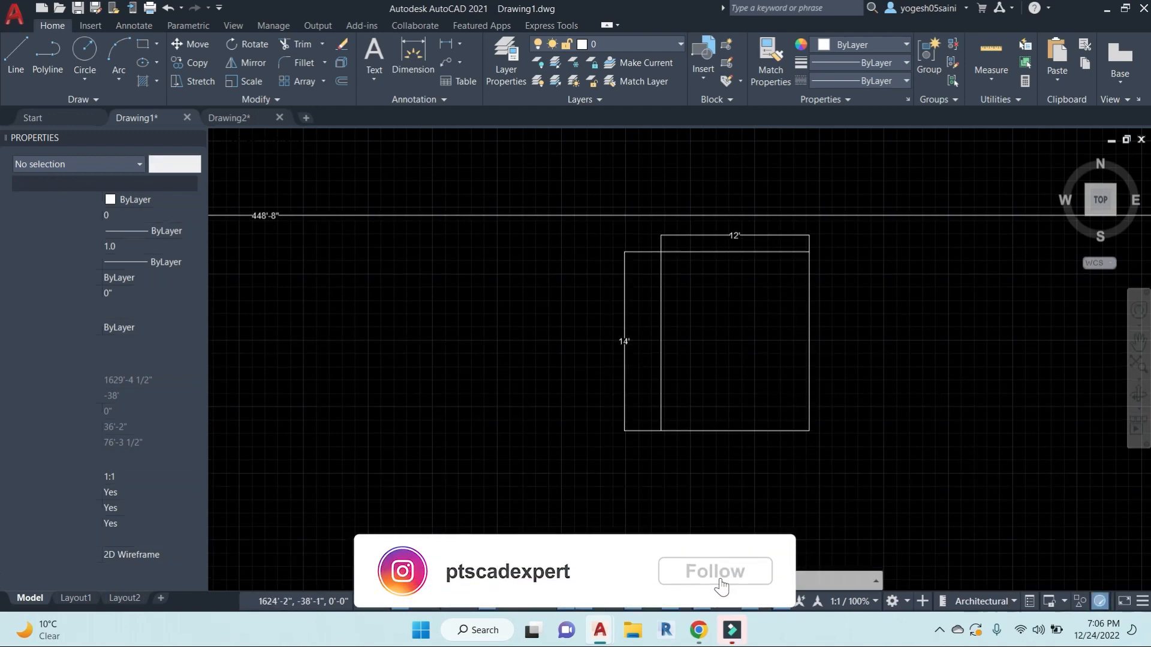
scroll(643, 291, "down", 5)
middle_click_drag(639, 262, 602, 307)
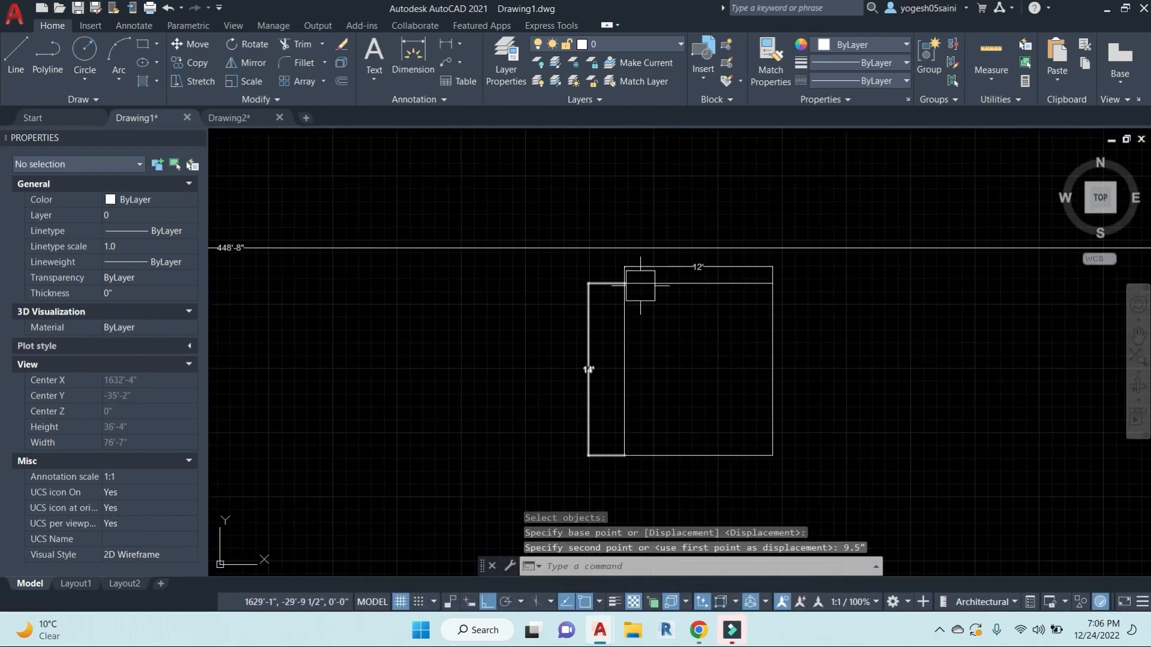
scroll(700, 304, "down", 8)
middle_click_drag(789, 329, 570, 341)
key("Escape")
key("Escape")
type("rec")
key("Return")
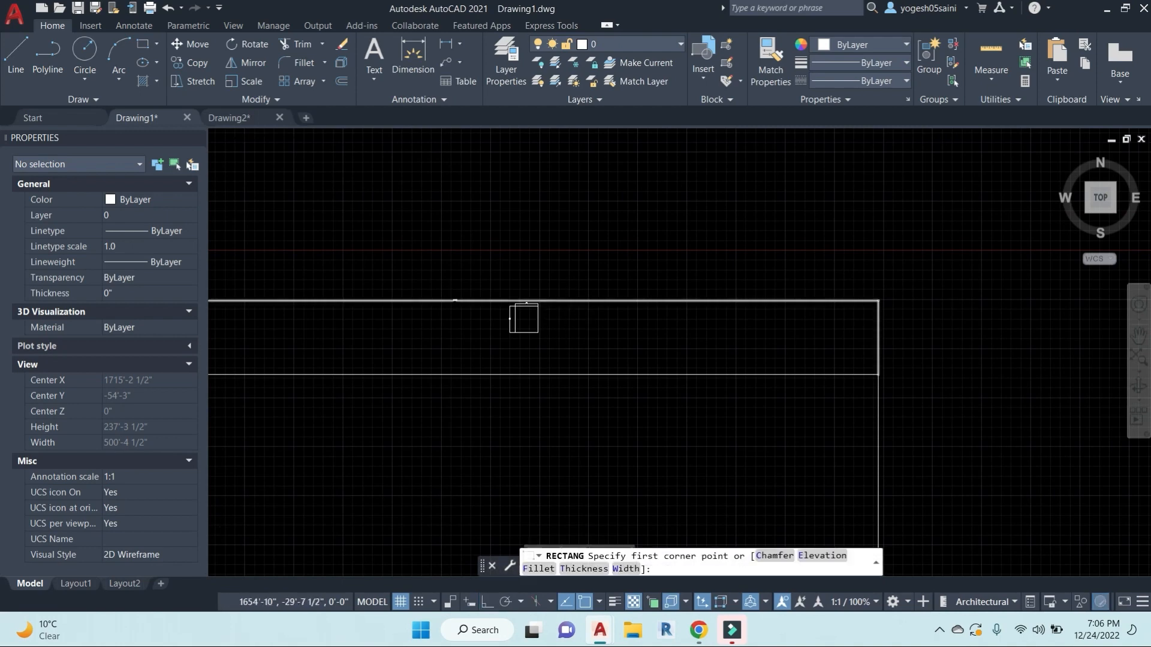
scroll(572, 328, "down", 2)
Step: Open the recent file ALL DRAWING.dwg and ignore its unresolved reference files
left_click(17, 15)
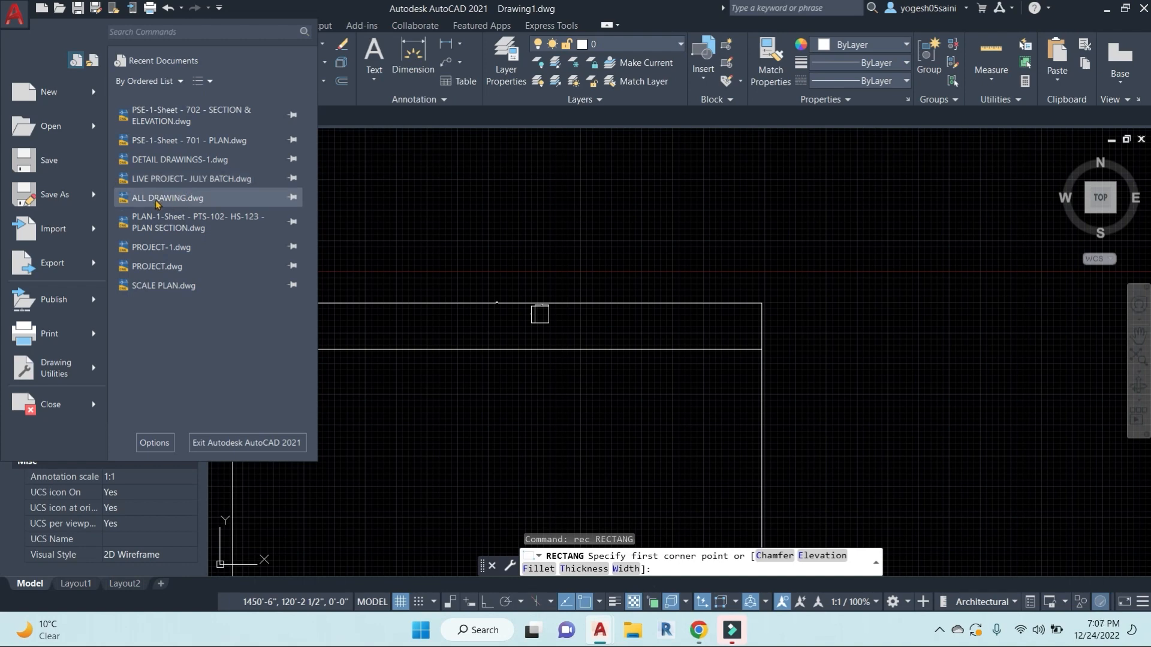
left_click(171, 197)
left_click(547, 282)
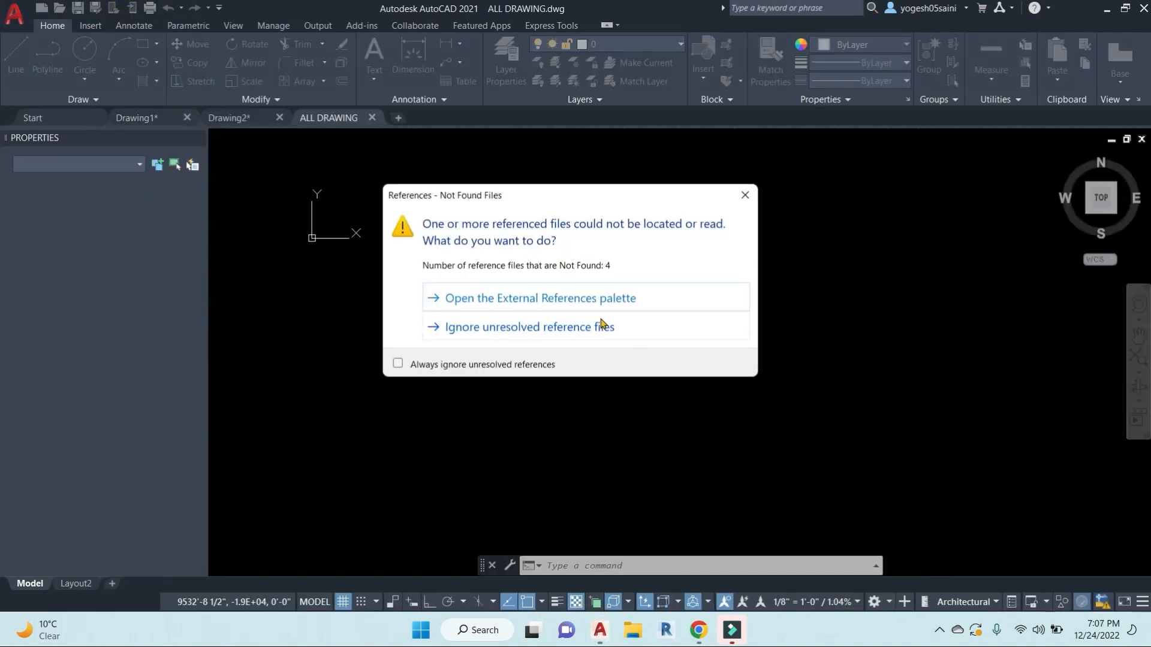
left_click(602, 328)
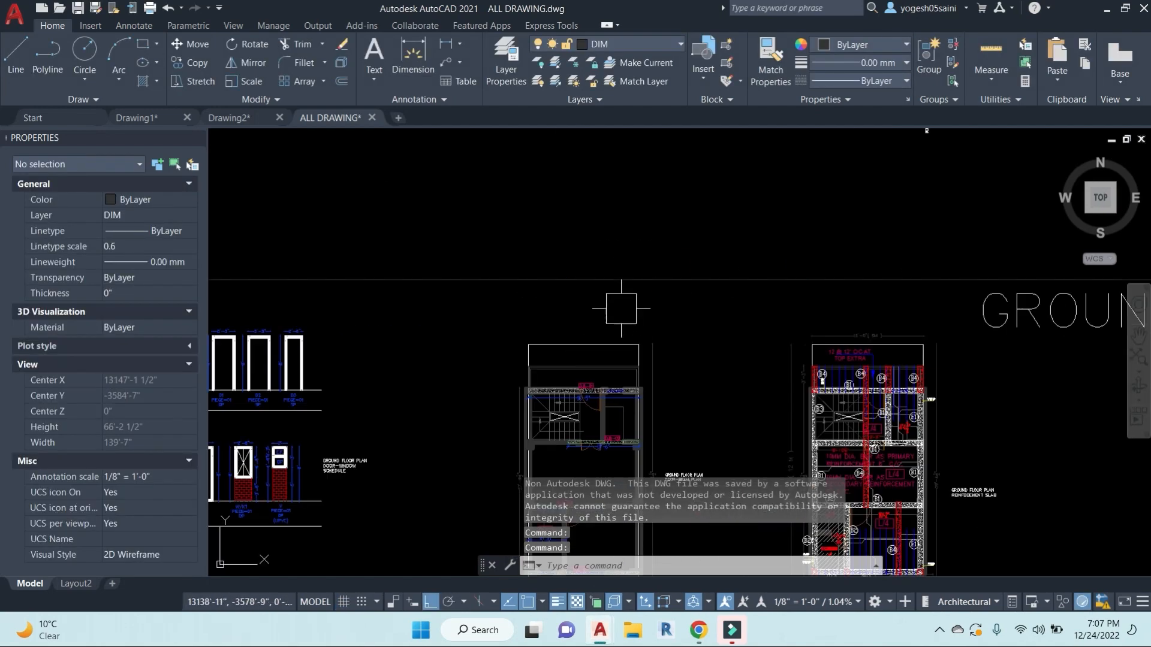
Step: Check the layer list in Drawing1 and return to the ALL DRAWING file
left_click(137, 119)
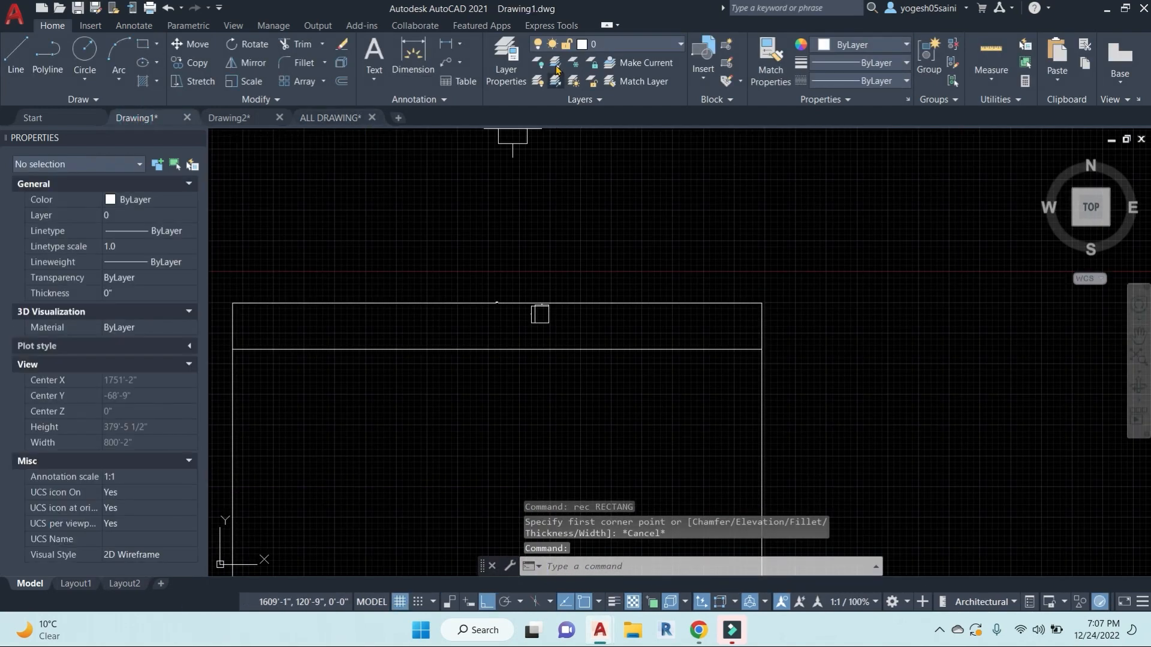
left_click(642, 45)
left_click(331, 118)
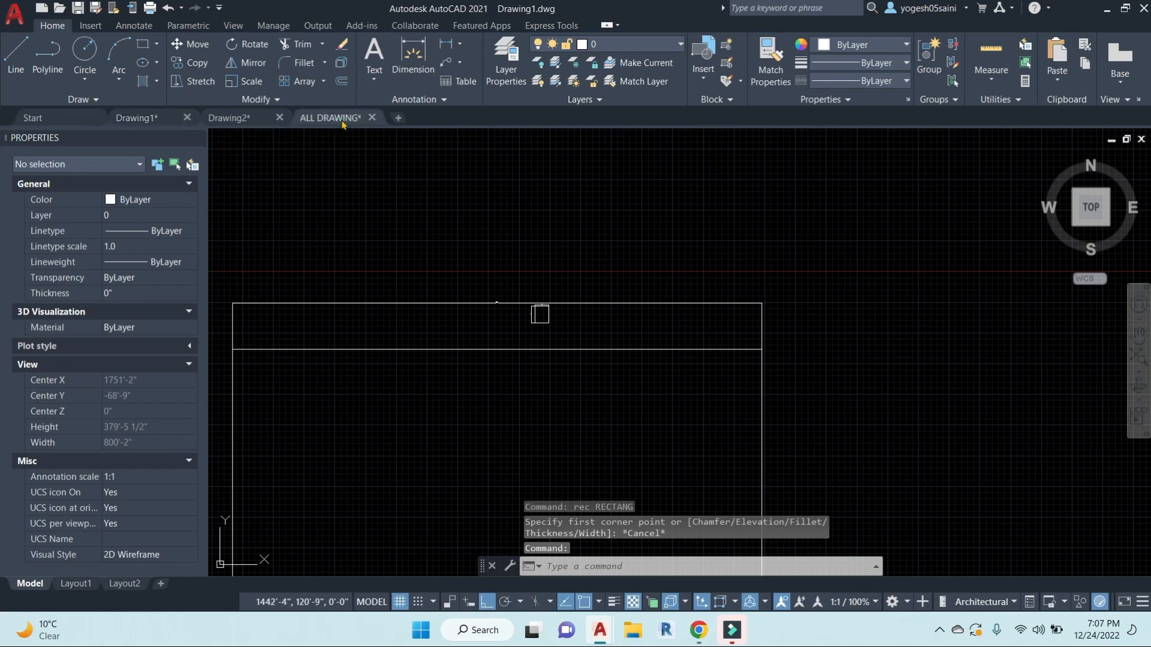
Step: Copy the complete furnished ground floor working plan, including its title text, from ALL DRAWING to the clipboard
scroll(583, 258, "up", 6)
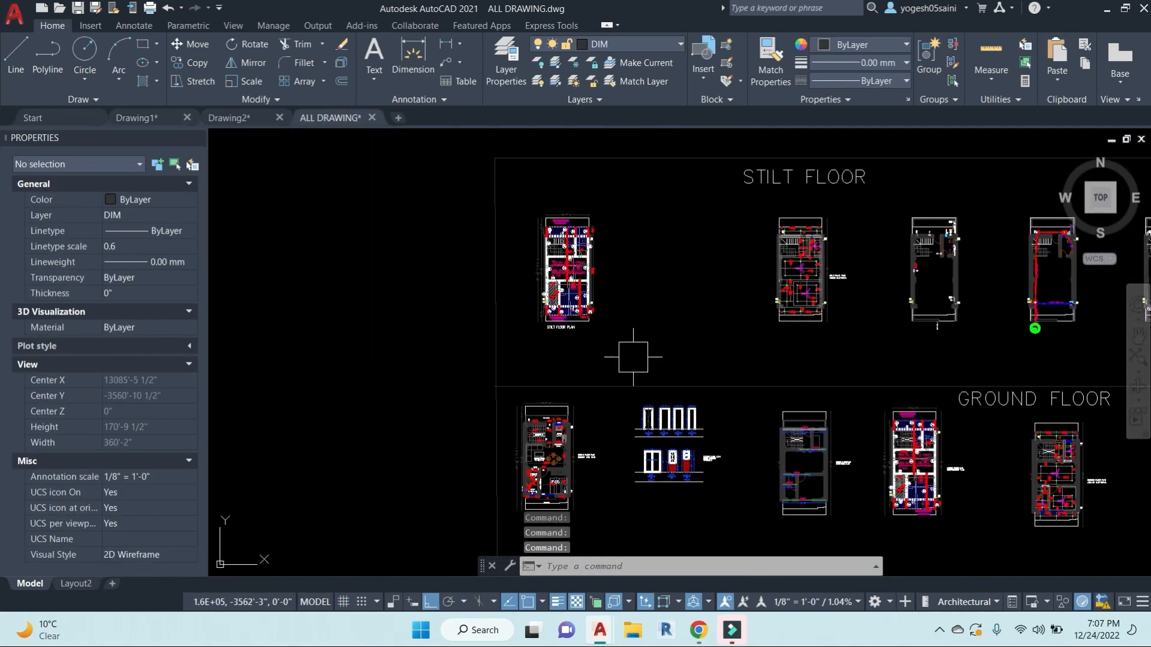
scroll(857, 385, "up", 3)
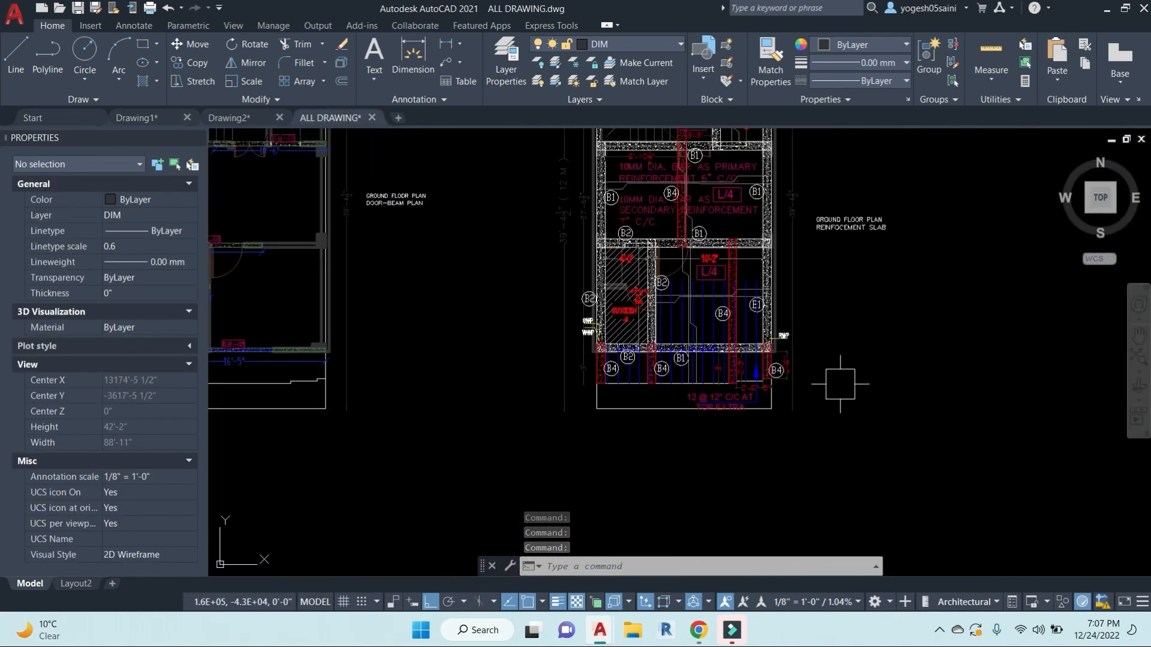
scroll(779, 395, "down", 5)
scroll(720, 407, "up", 4)
left_click(719, 407)
left_click(586, 180)
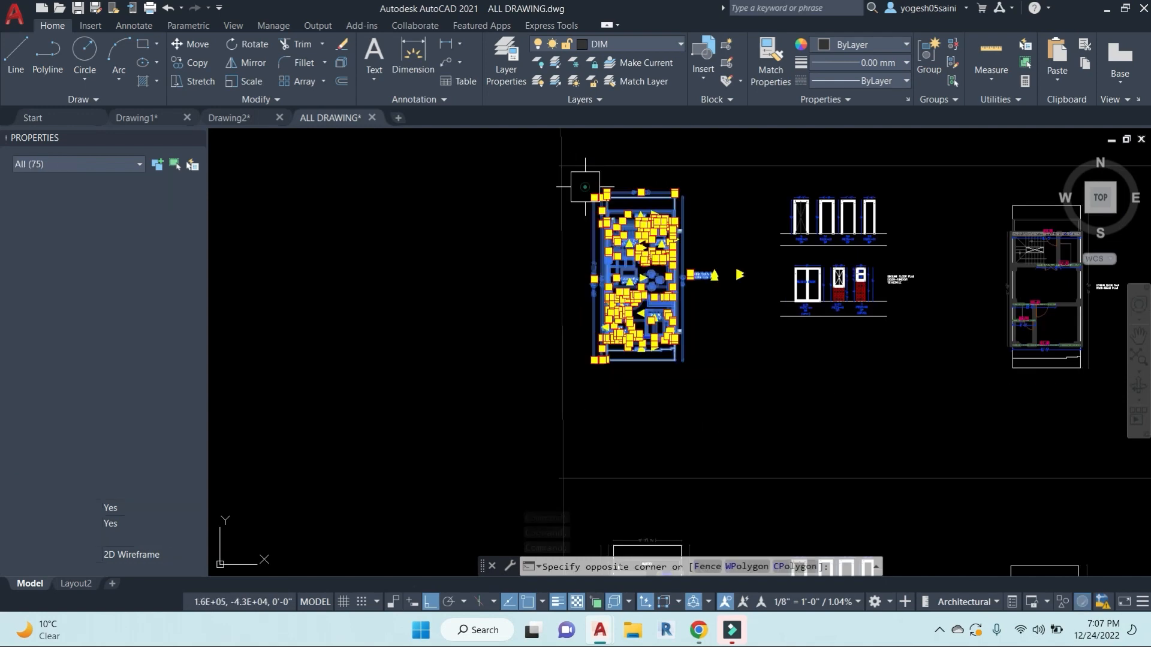
key("ctrl+c")
Step: Paste the copied ground floor plan into Drawing1, in the empty space to the right of the large rectangle
left_click(137, 118)
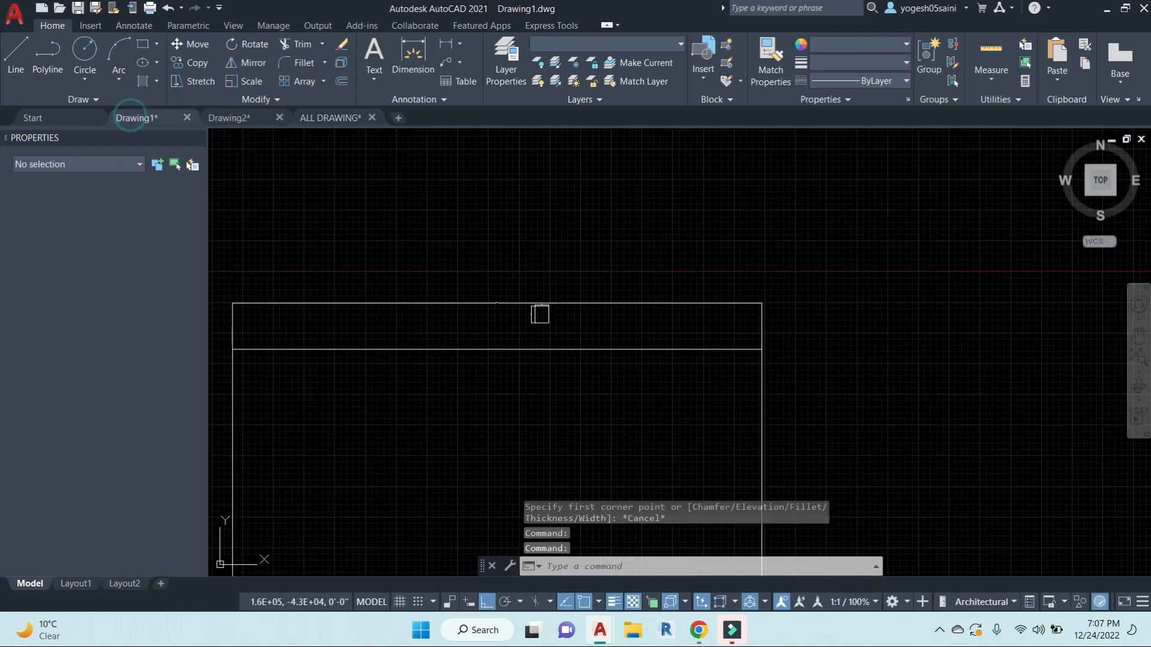
key("ctrl+v")
left_click(585, 318)
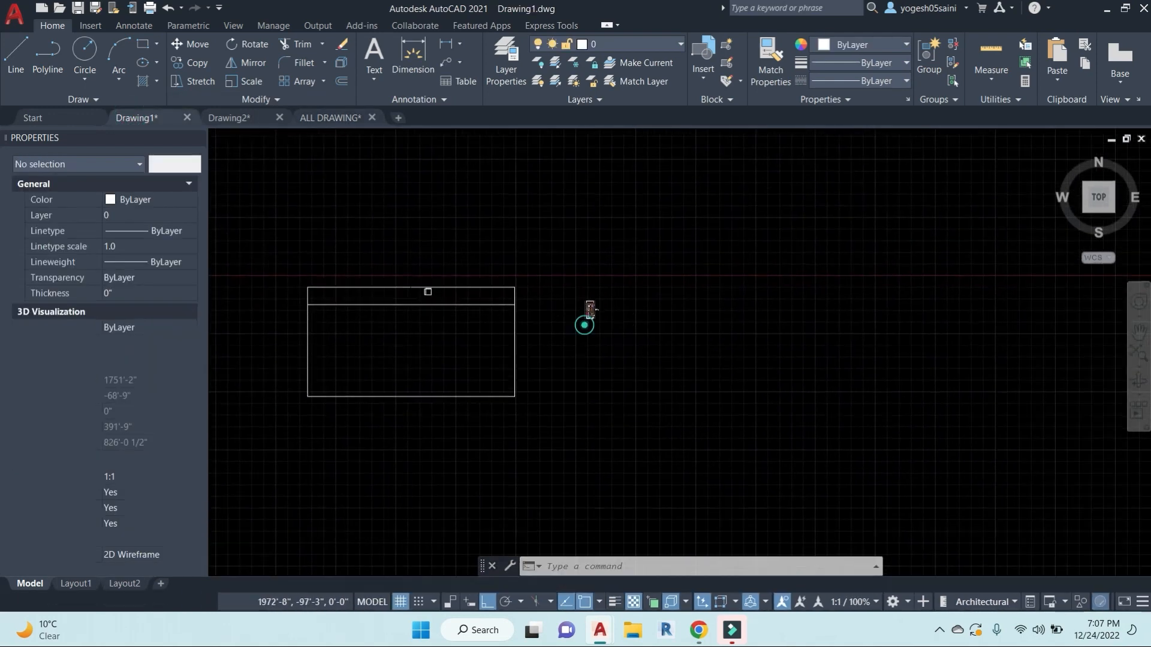
scroll(563, 352, "up", 4)
scroll(681, 374, "up", 4)
middle_click_drag(681, 373, 659, 291)
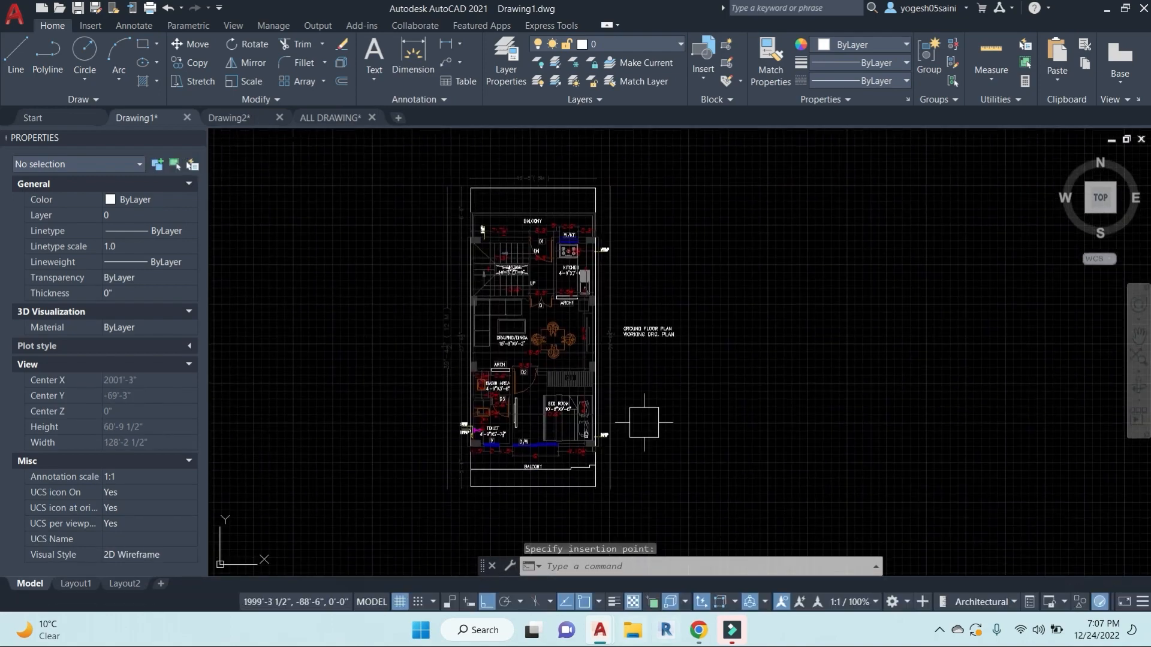
Step: Switch to Google Meet, admit the waiting participant to the call, and return to AutoCAD
left_click(701, 634)
left_click(655, 541)
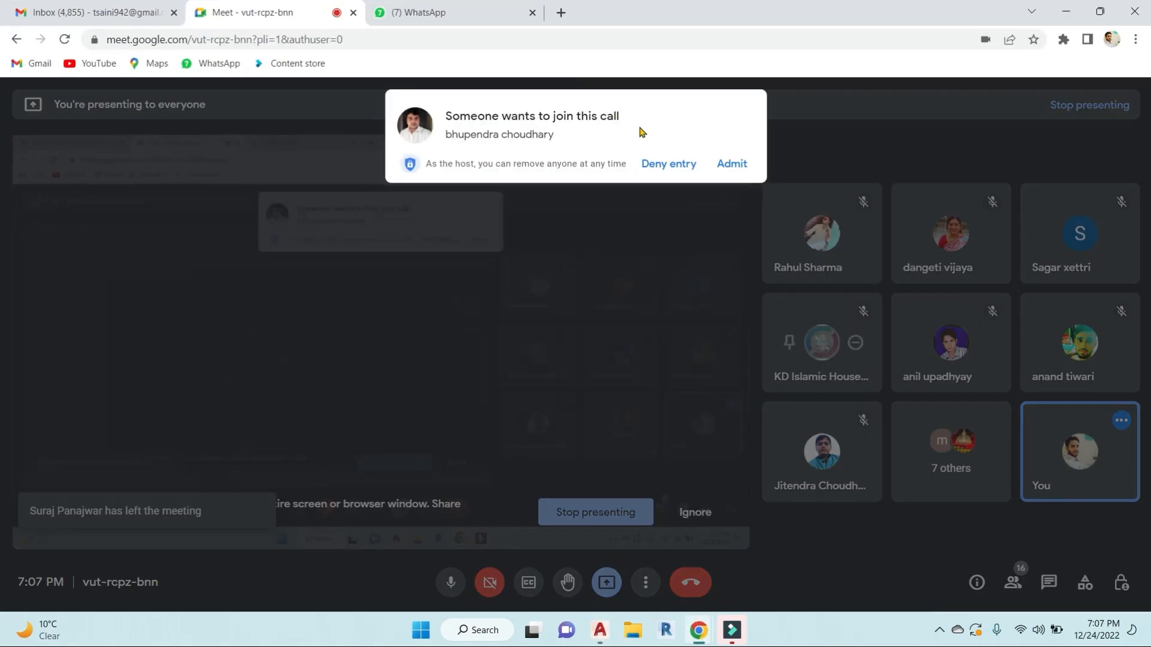
left_click(738, 170)
key("alt+Tab")
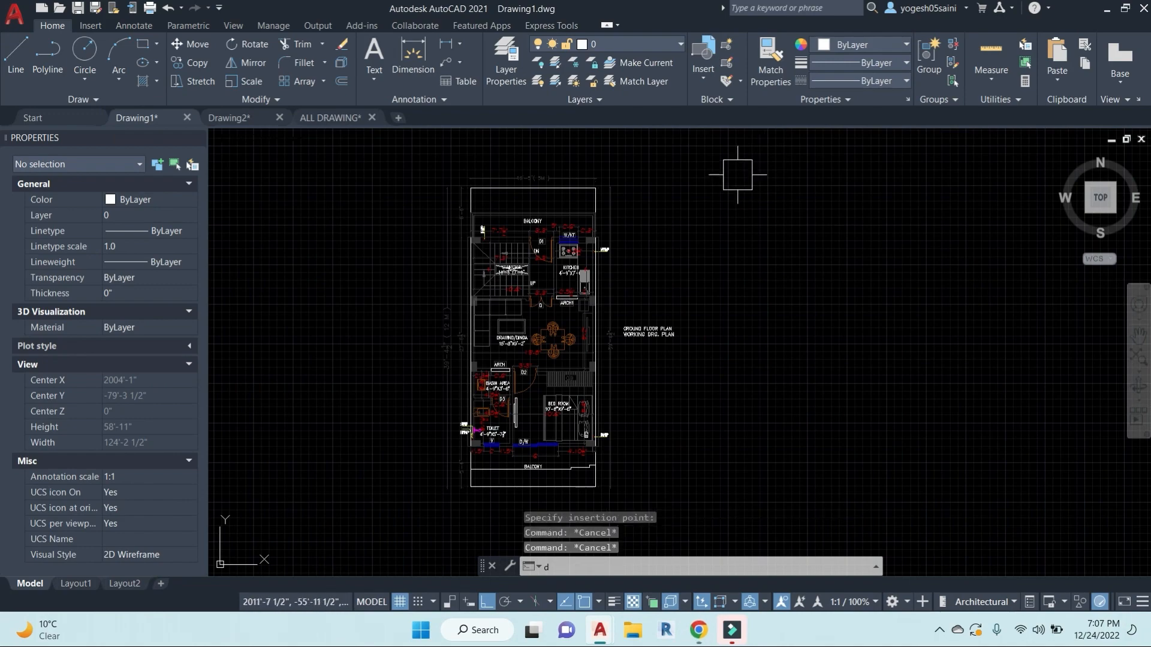
Step: Add a horizontal linear dimension to the top edge of the pasted floor plan, placed just above the outline
scroll(571, 183, "up", 5)
key("Return")
left_click(555, 192)
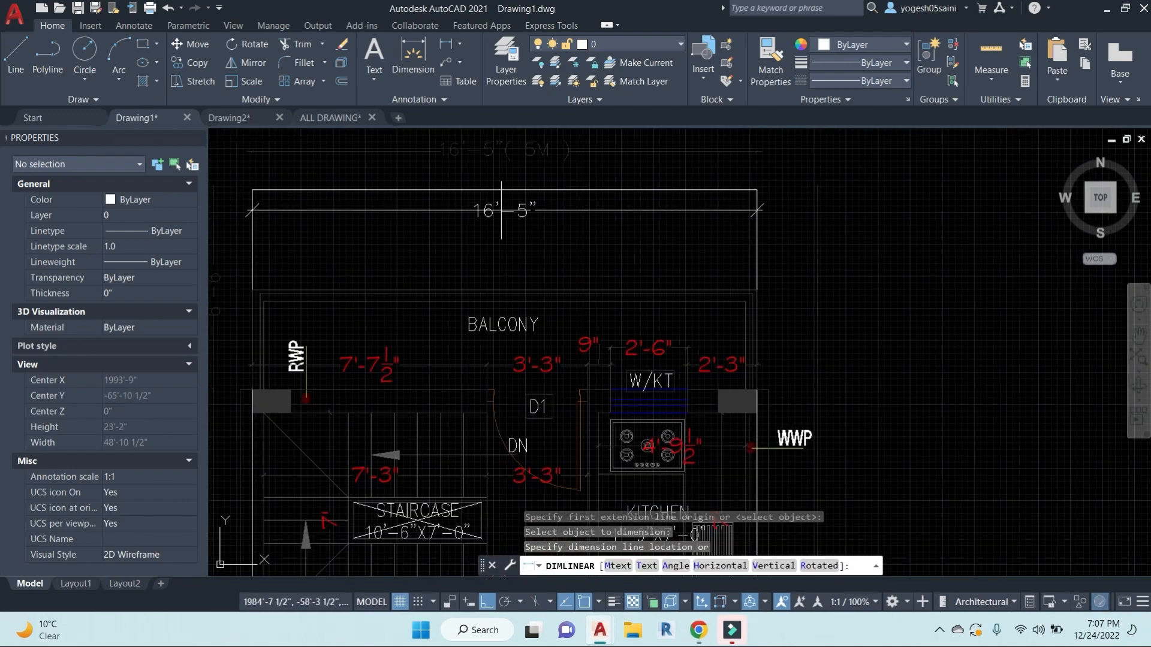
scroll(509, 182, "up", 5)
left_click(545, 244)
scroll(545, 244, "down", 8)
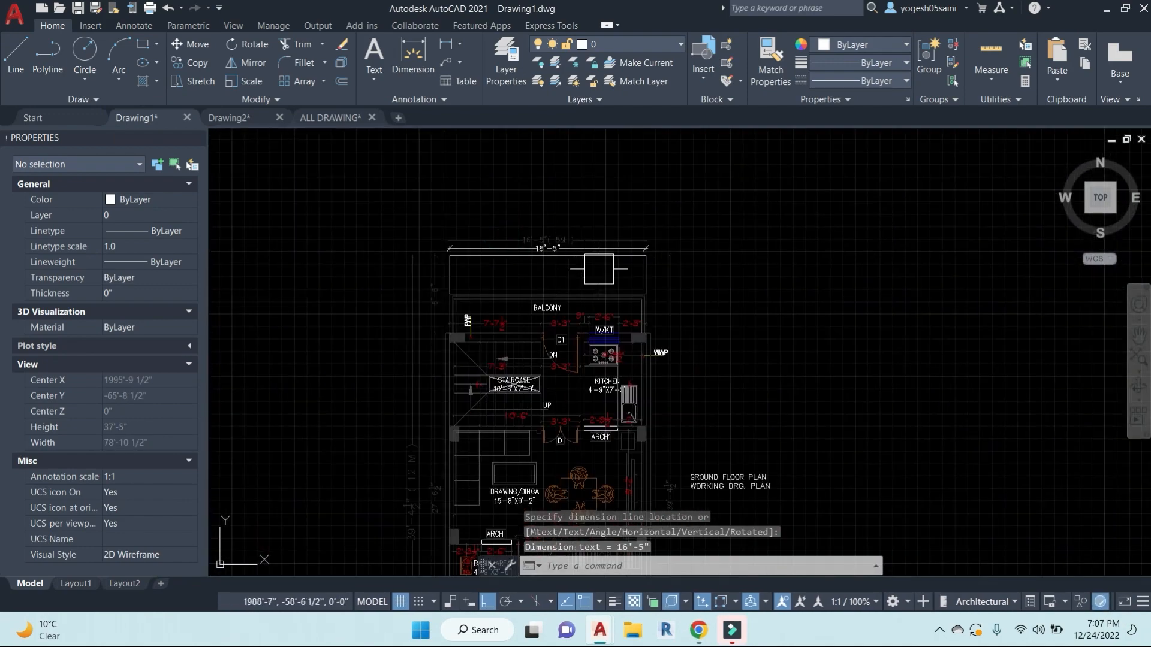
scroll(565, 267, "up", 4)
scroll(565, 266, "down", 4)
scroll(527, 258, "up", 1)
scroll(494, 251, "down", 1)
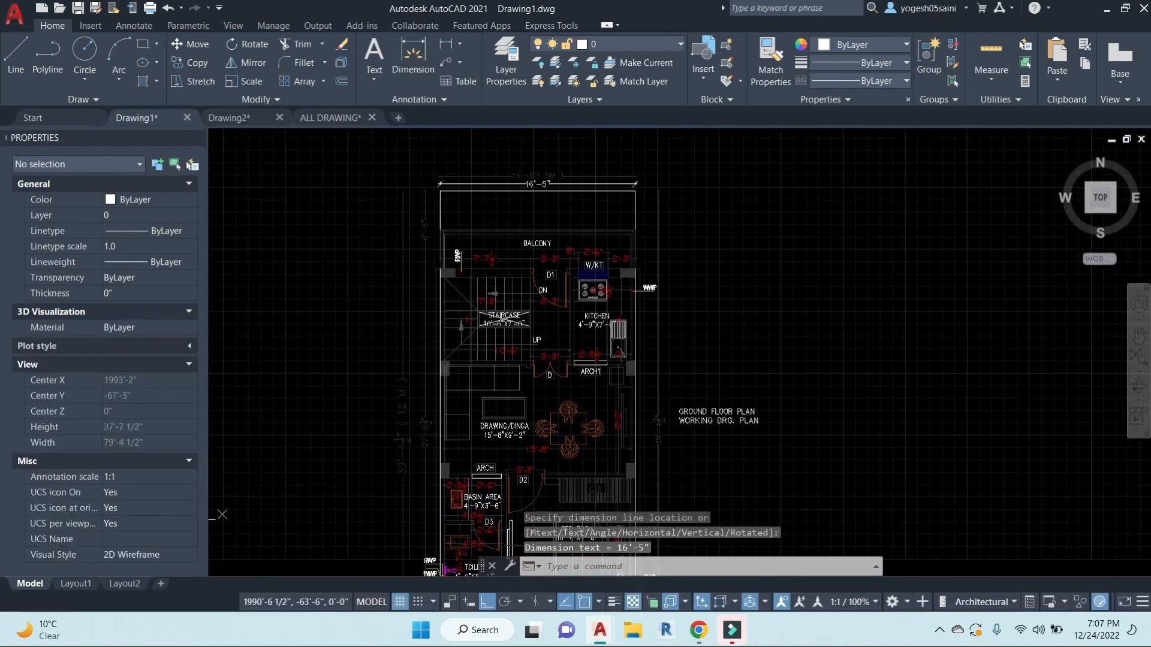
key("Escape")
key("Escape")
Step: Copy the whole floor plan together with its new top dimension to the clipboard, and switch to Drawing2
scroll(608, 274, "down", 4)
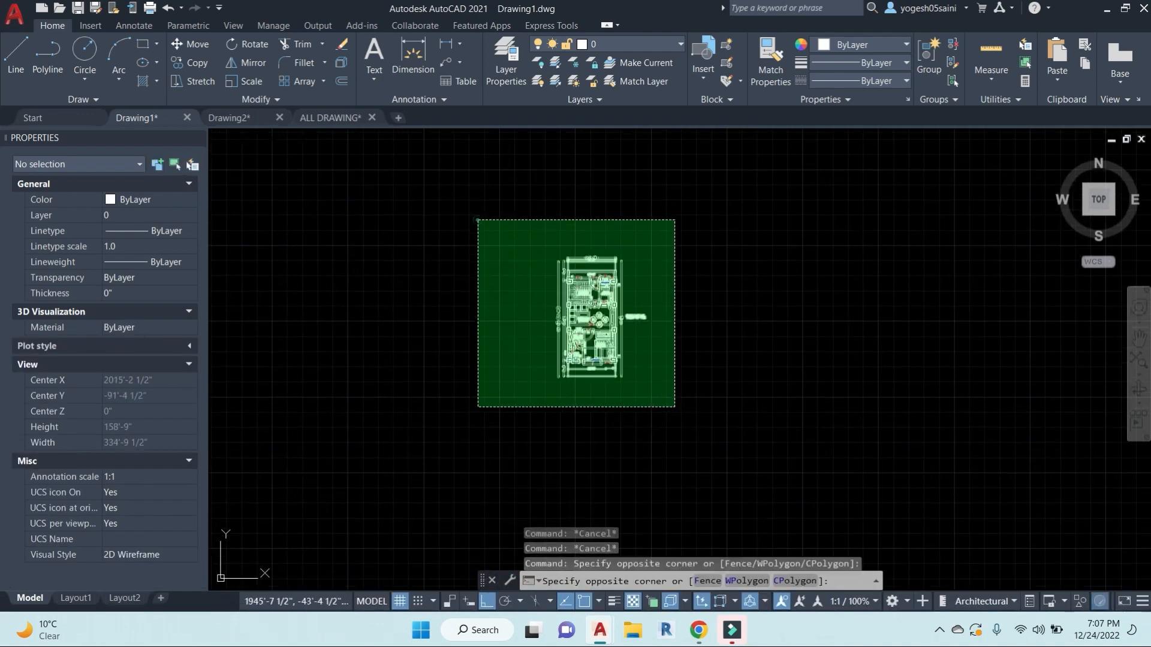
left_click(411, 146)
left_click(230, 118)
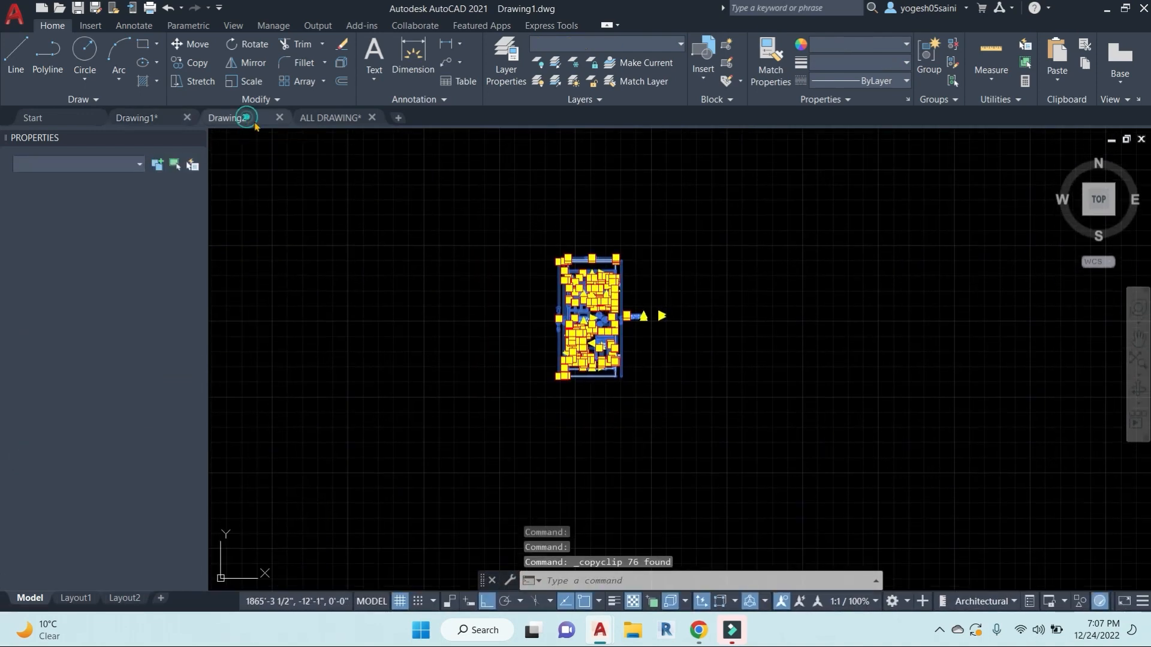
Step: Review the drawing units of Drawing2 and accept them as they are
type("un")
key("Return")
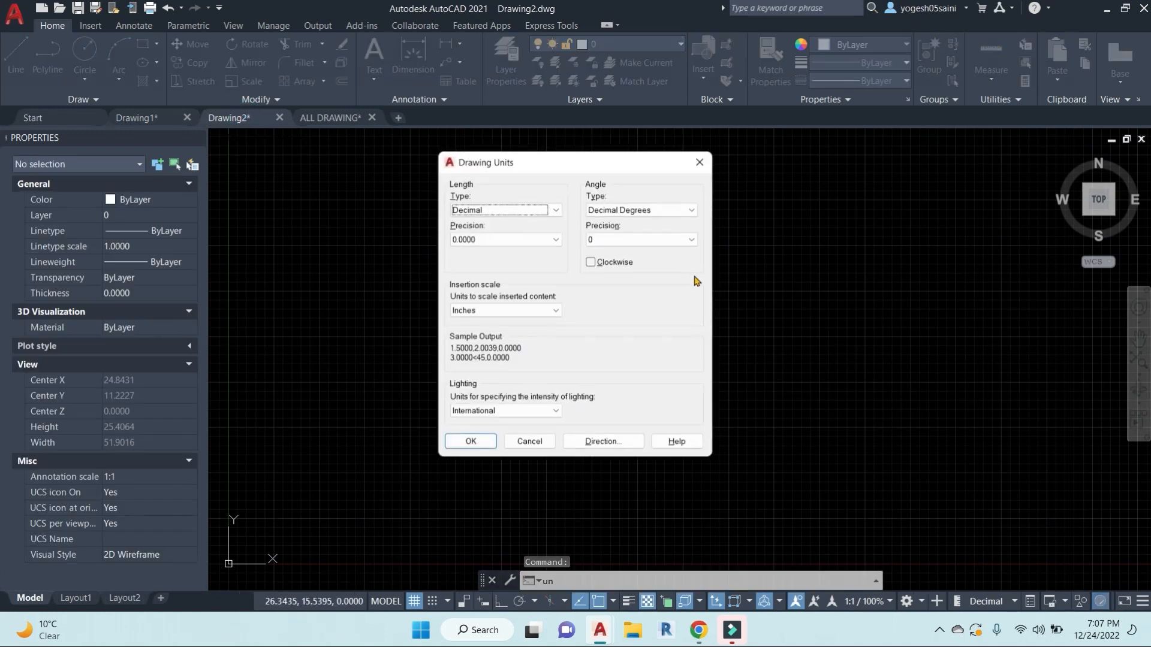
key("Return")
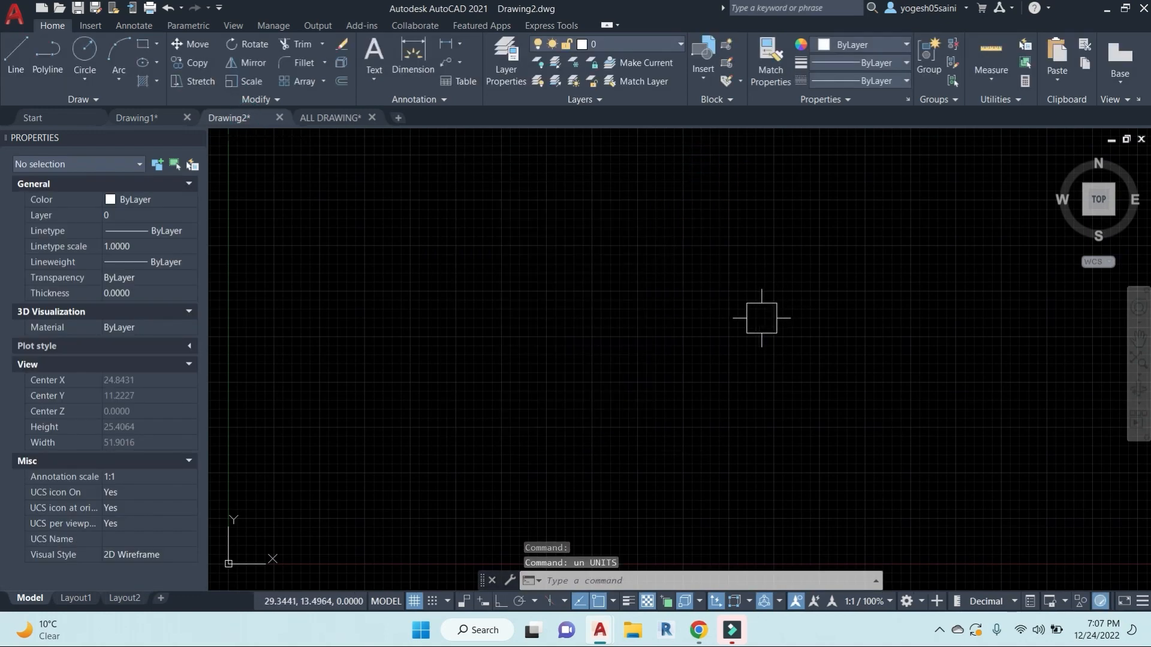
Step: Paste the copied floor plan into the empty model space of Drawing2
key("ctrl+v")
left_click(549, 428)
scroll(690, 339, "down", 5)
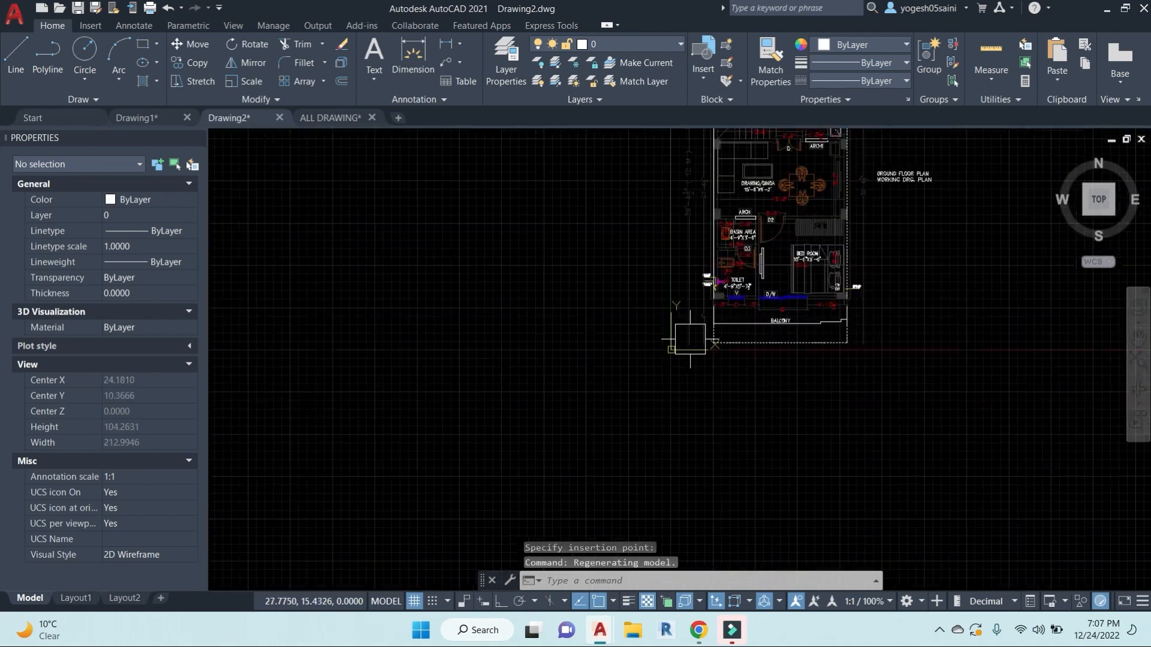
Step: Add a horizontal linear dimension to the plan's bottom edge, placed below the balcony
scroll(802, 345, "up", 6)
type("dli")
key("Return")
key("Return")
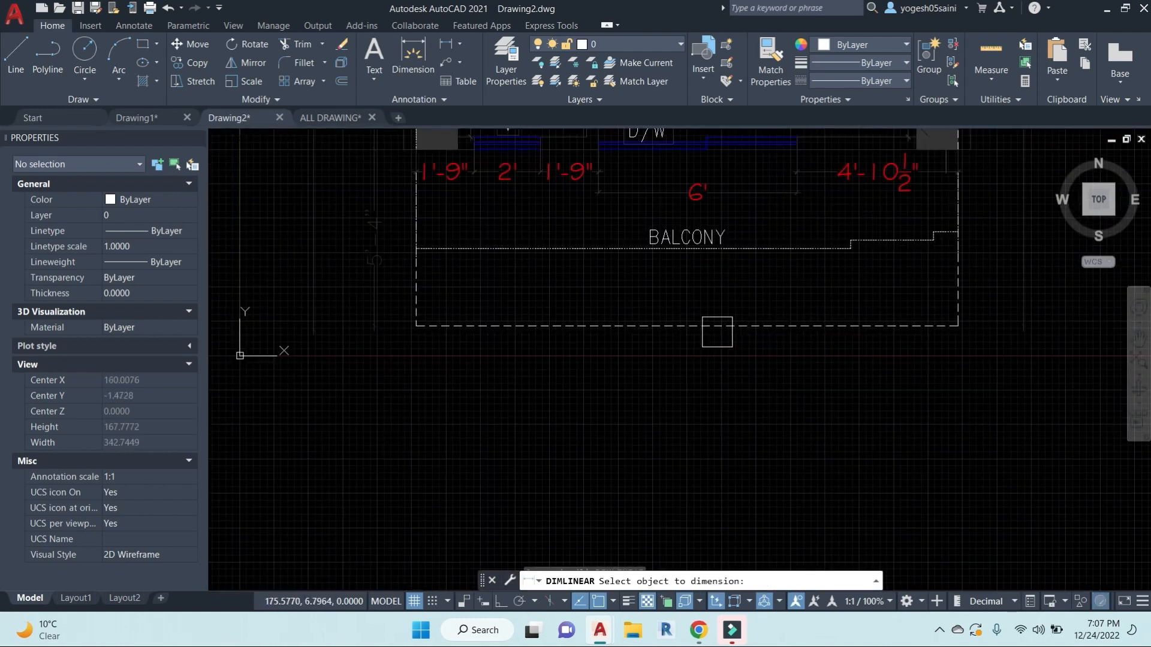
left_click(714, 327)
left_click(698, 376)
key("Escape")
key("Escape")
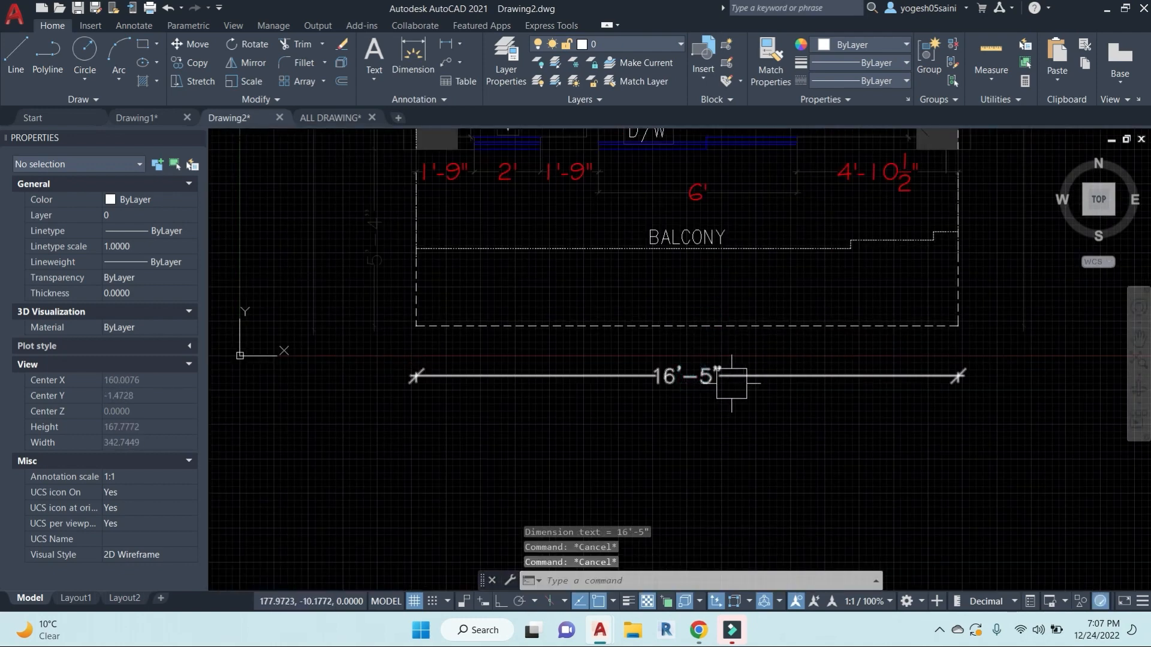
Step: Examine the primary units settings of the Standard dimension style and leave without changing them
type("d")
key("Return")
left_click(746, 280)
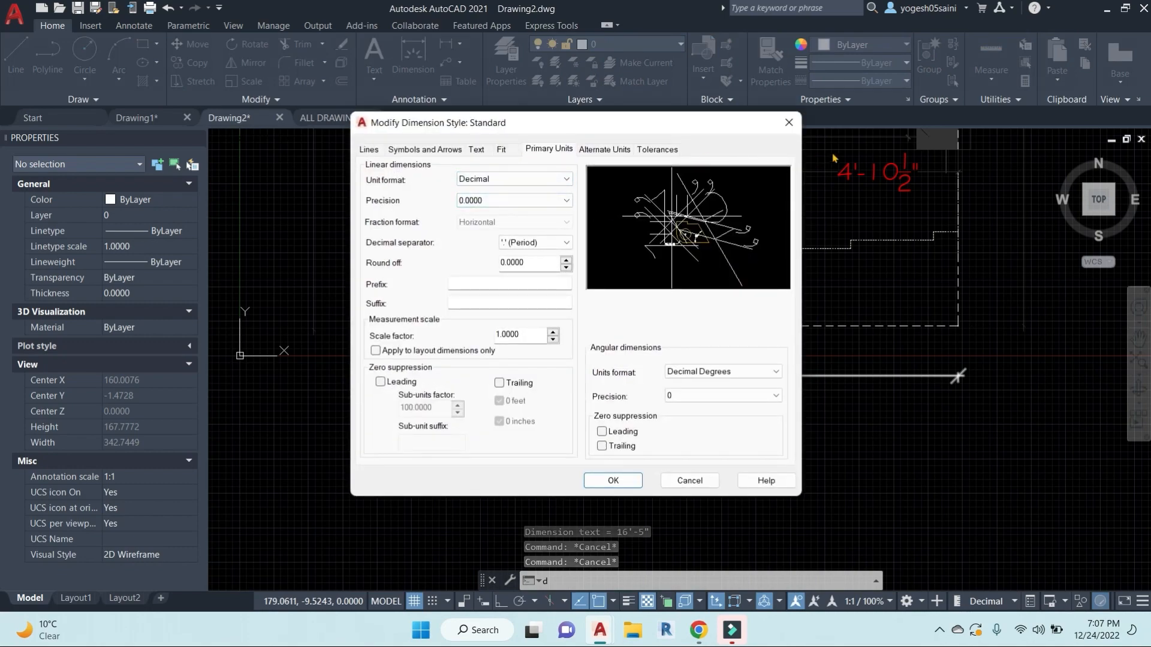
key("Escape")
key("Escape")
Step: Look through the list of layers that came into Drawing2 with the pasted floor plan
scroll(659, 413, "down", 5)
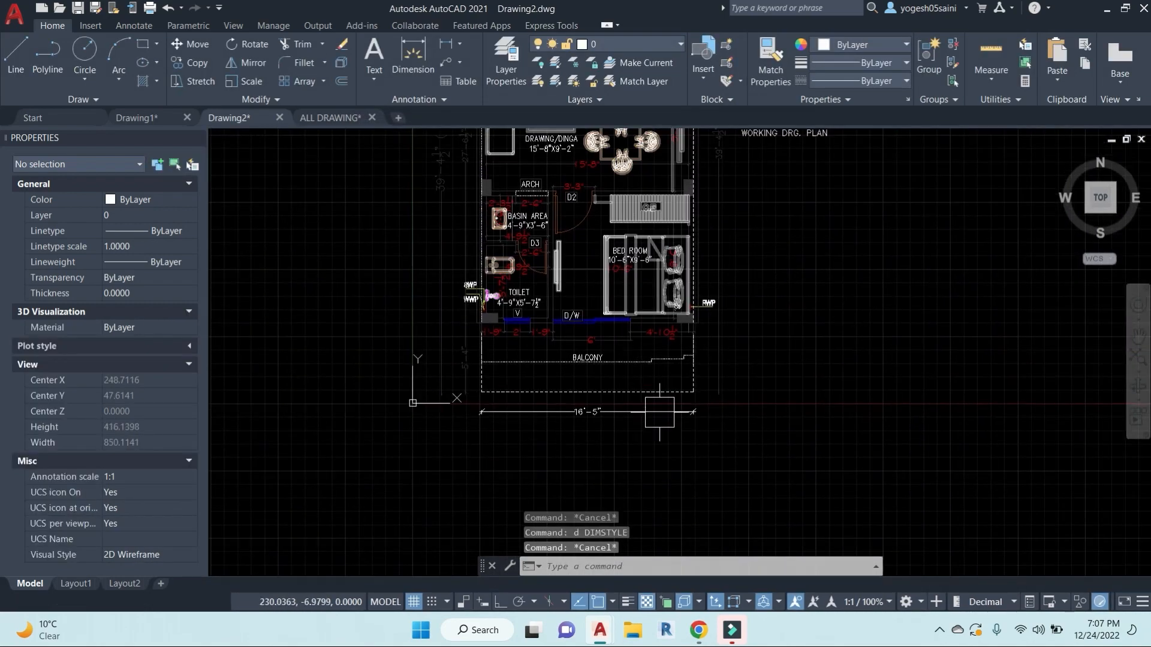
scroll(659, 412, "down", 1)
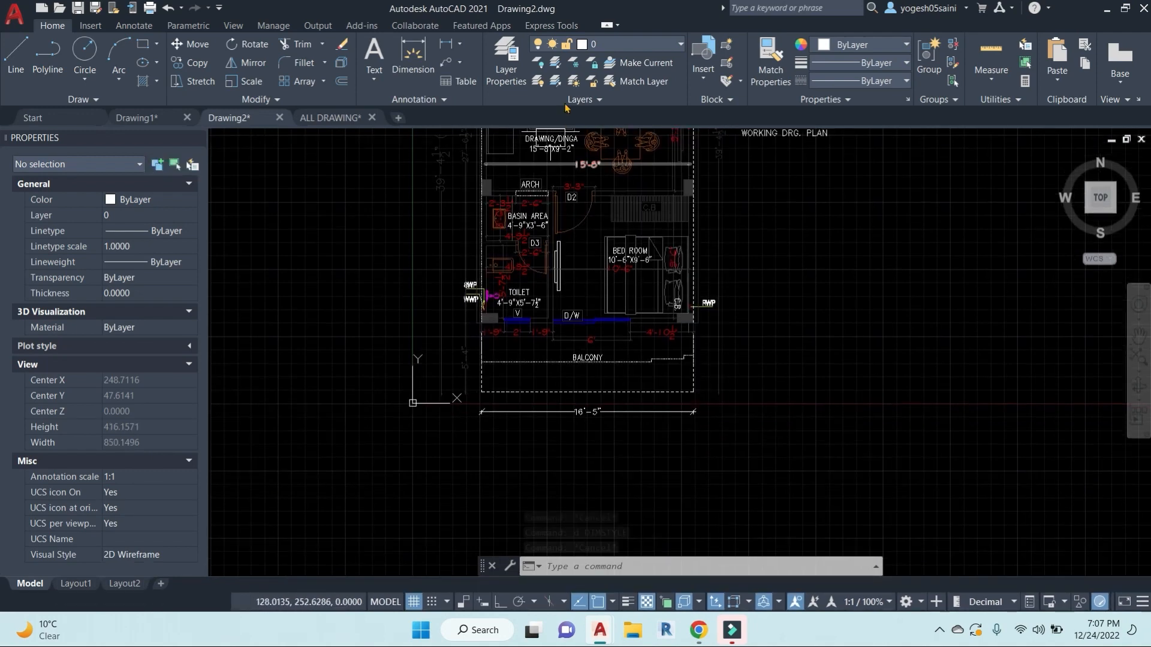
left_click(681, 44)
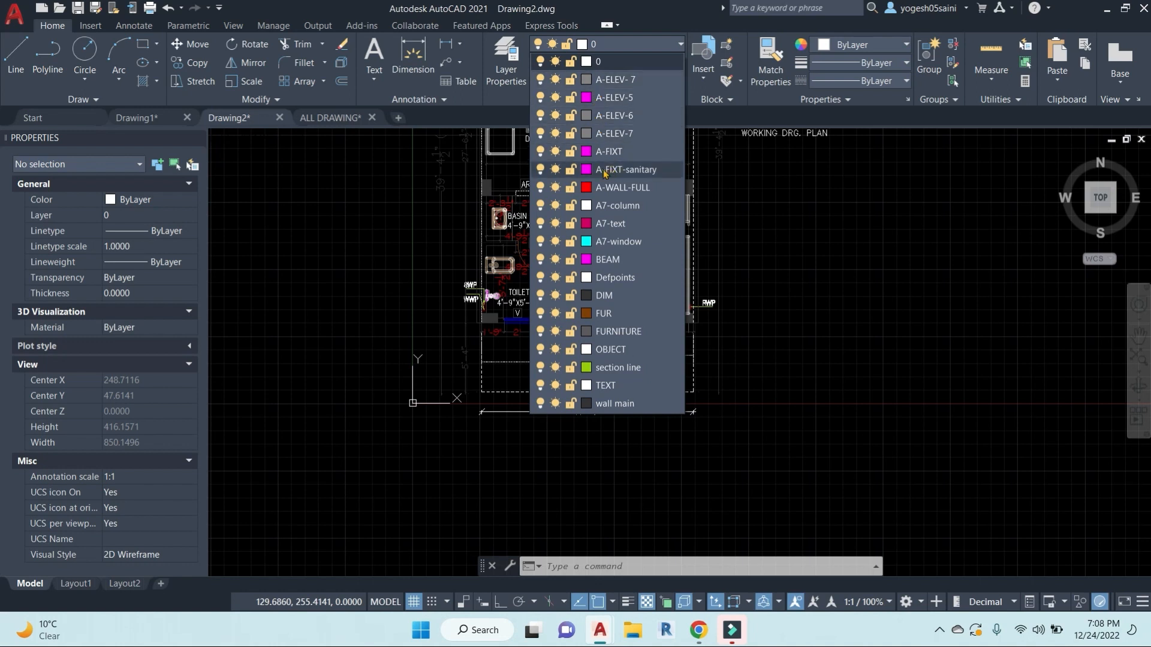
left_click(775, 329)
key("Escape")
key("Escape")
key("Escape")
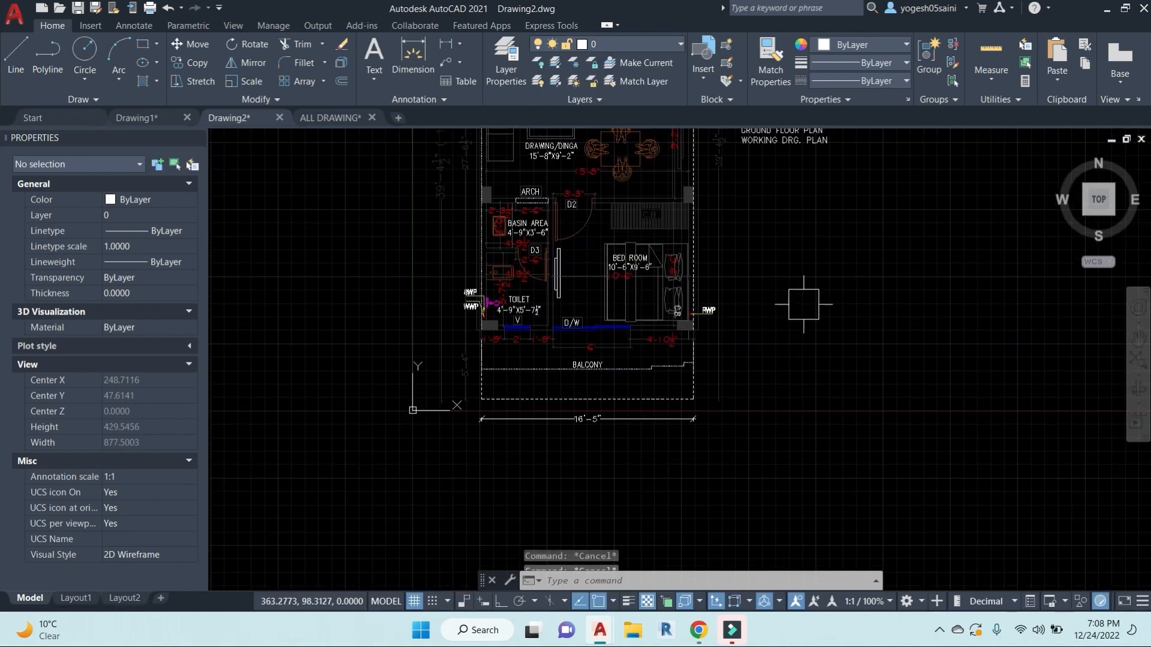
Step: Turn on lineweight display and inspect the wall lines around the drawing/dining room
type("d")
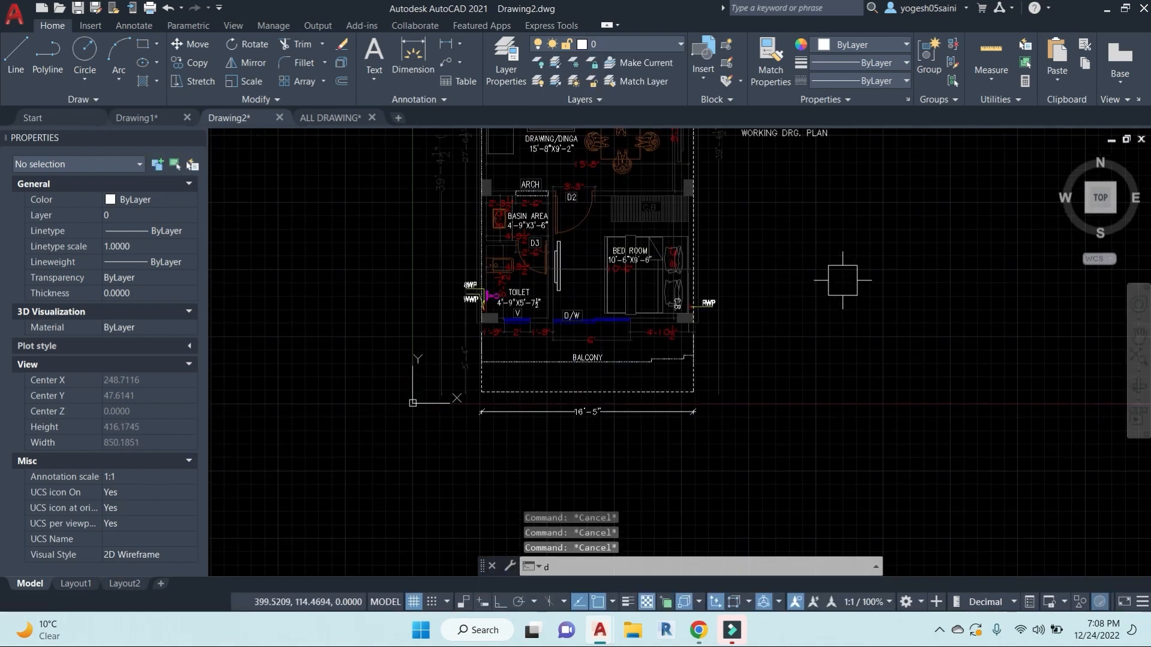
scroll(587, 196, "up", 3)
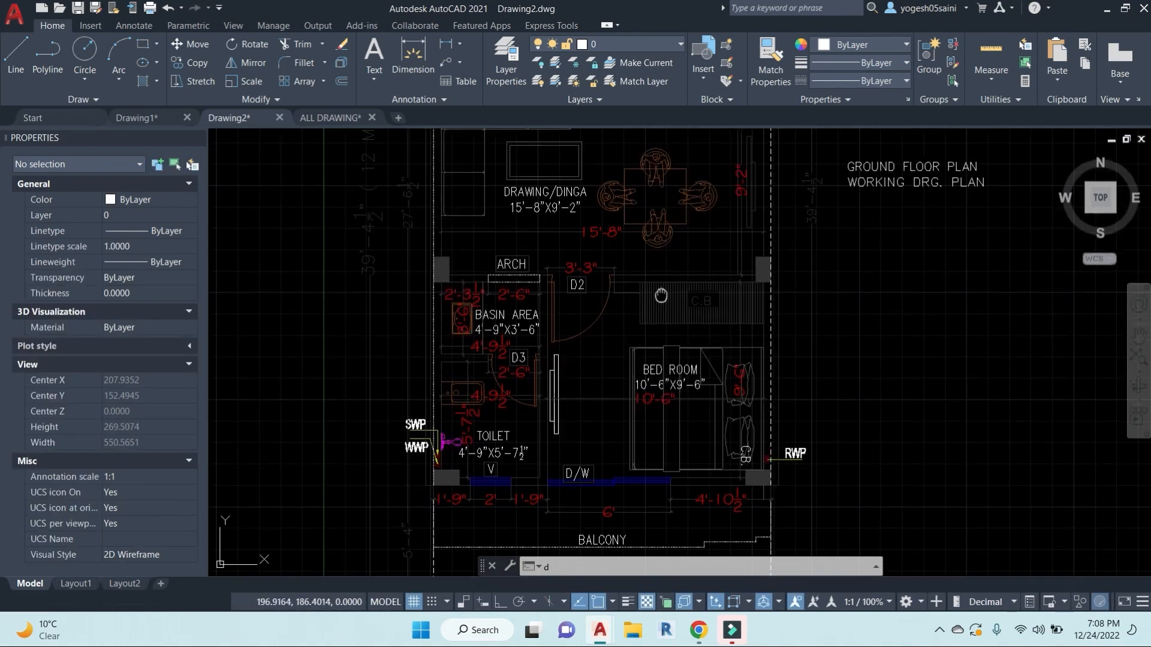
middle_click_drag(660, 295, 656, 404)
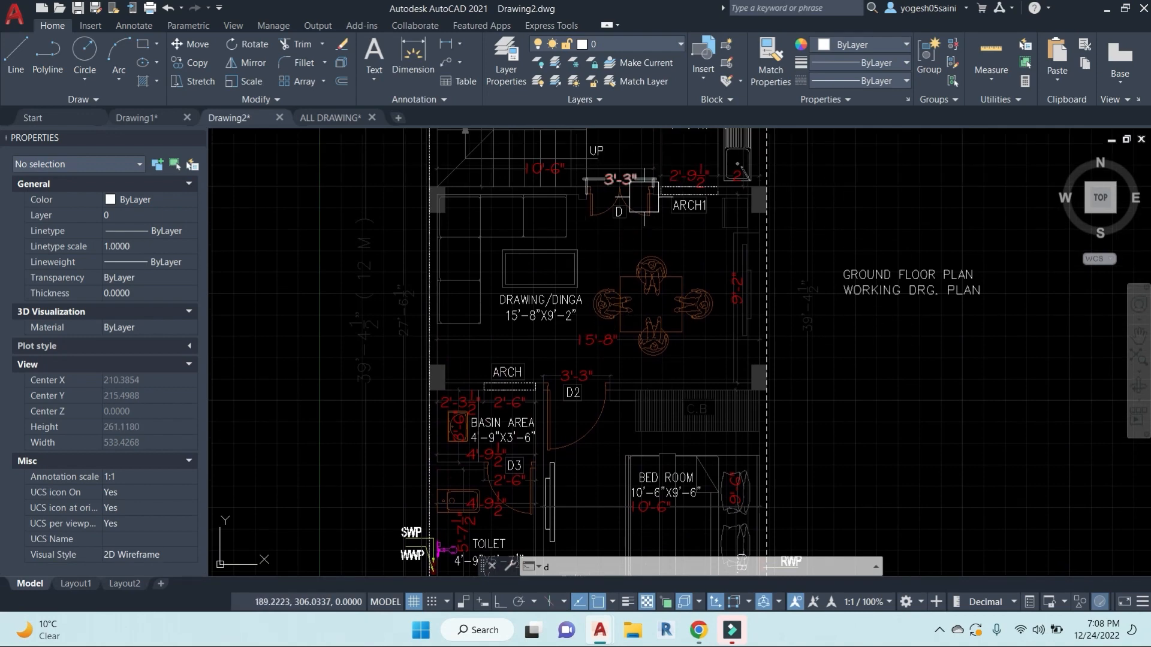
scroll(644, 194, "up", 2)
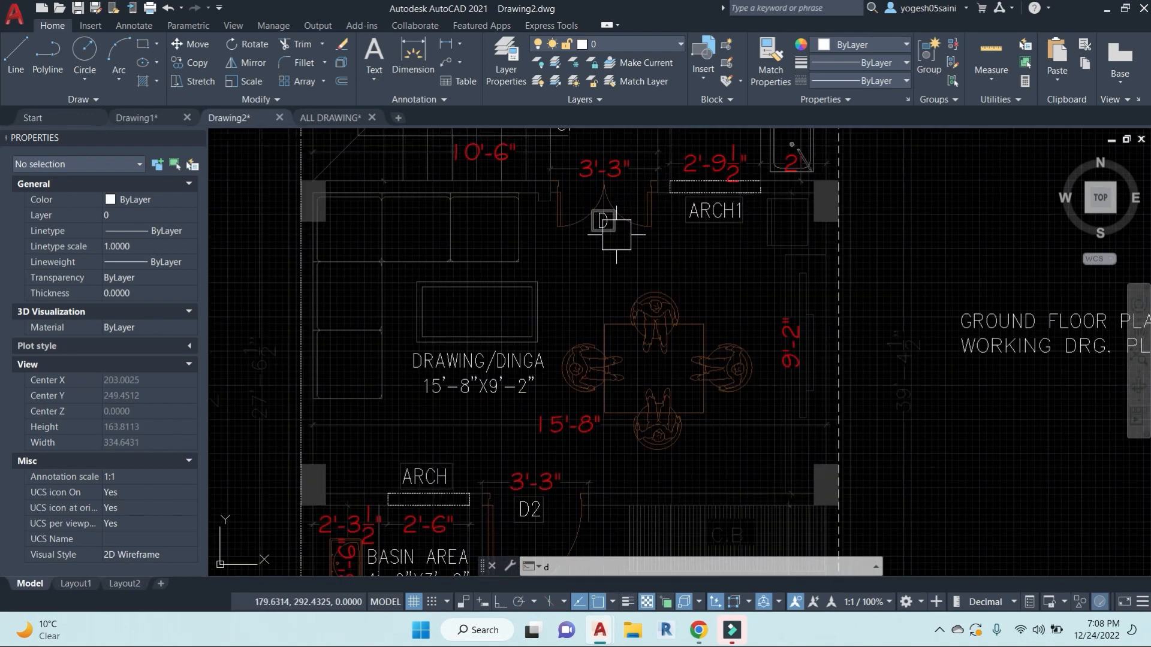
left_click(629, 603)
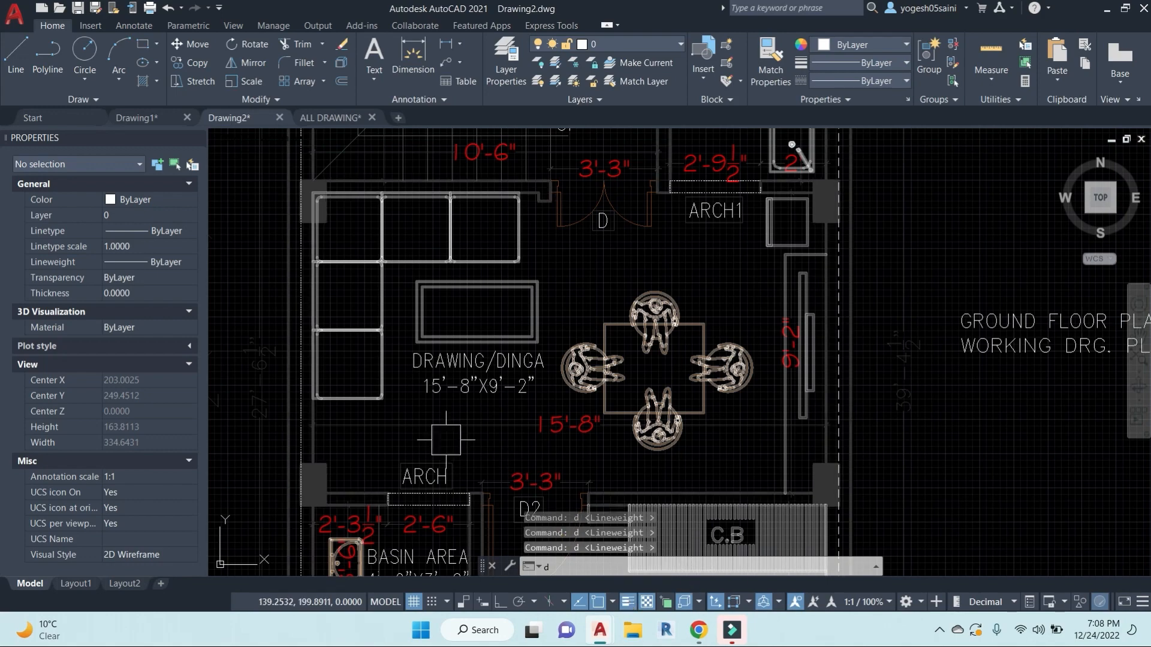
scroll(402, 247, "up", 4)
scroll(527, 290, "down", 3)
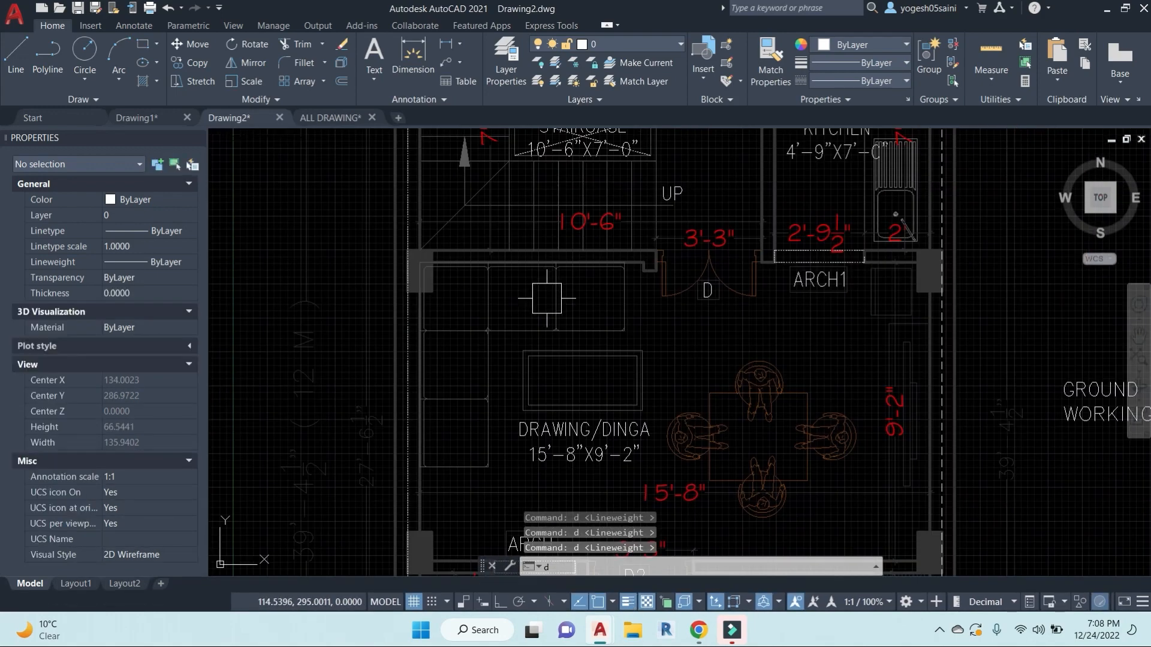
Step: Turn off the lineweight display in Drawing2 and view the whole floor plan
scroll(526, 286, "up", 6)
scroll(526, 286, "down", 6)
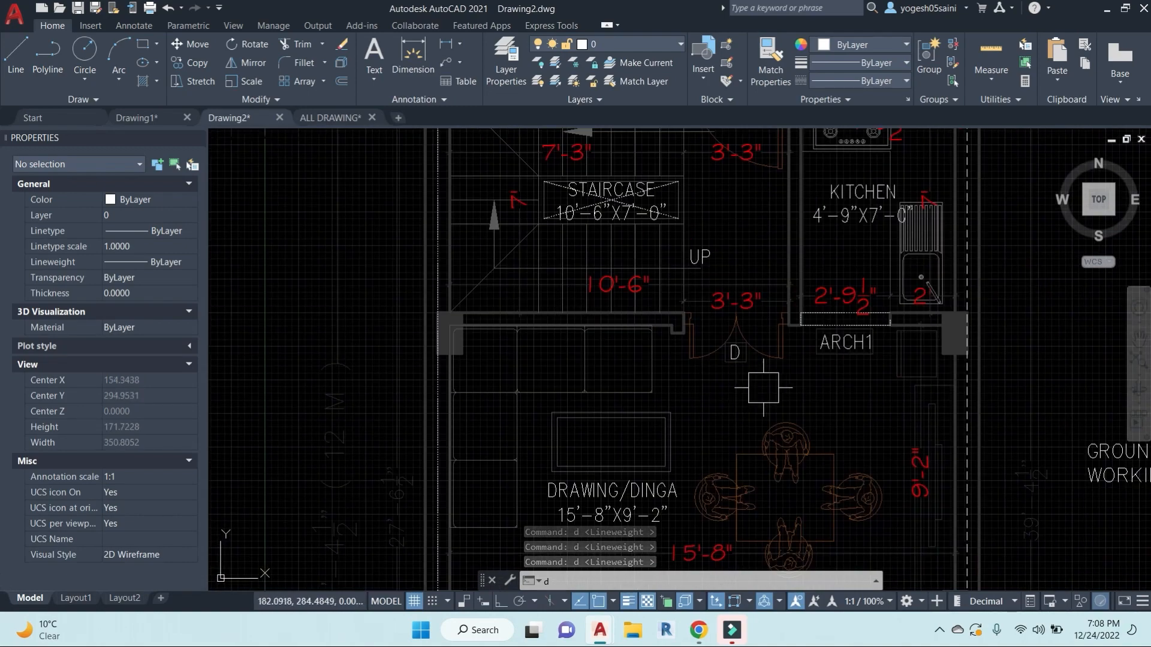
mouse_move(624, 326)
middle_mouse_down()
mouse_move(645, 326)
mouse_move(629, 314)
middle_mouse_up()
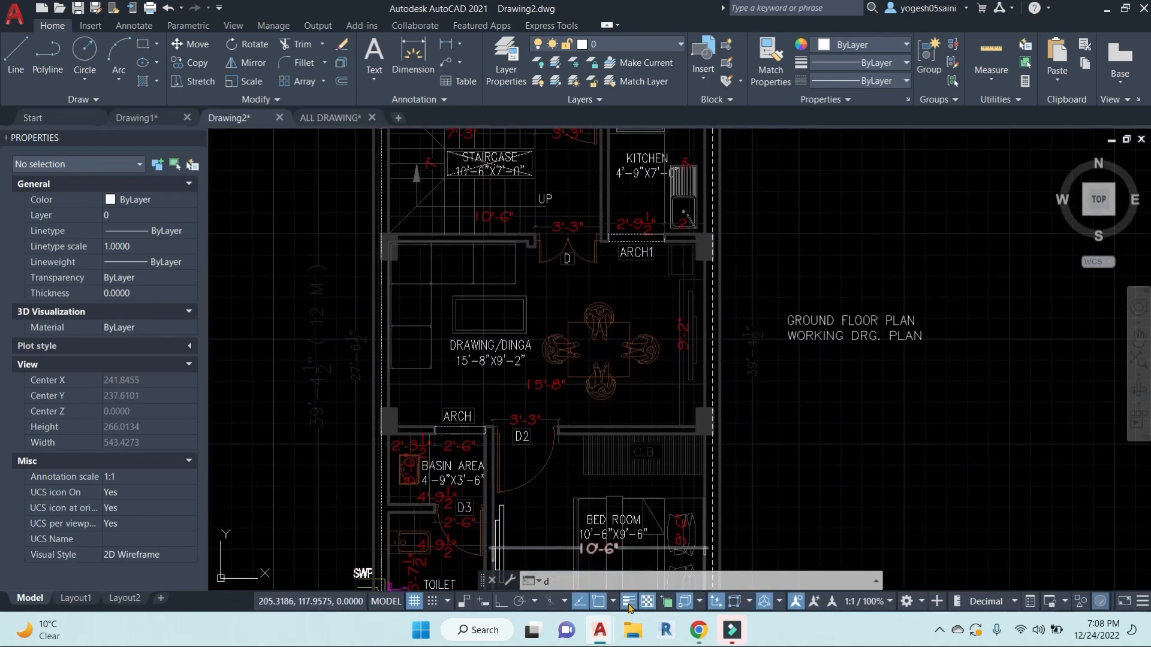
scroll(678, 350, "down", 4)
middle_click_drag(678, 350, 644, 317)
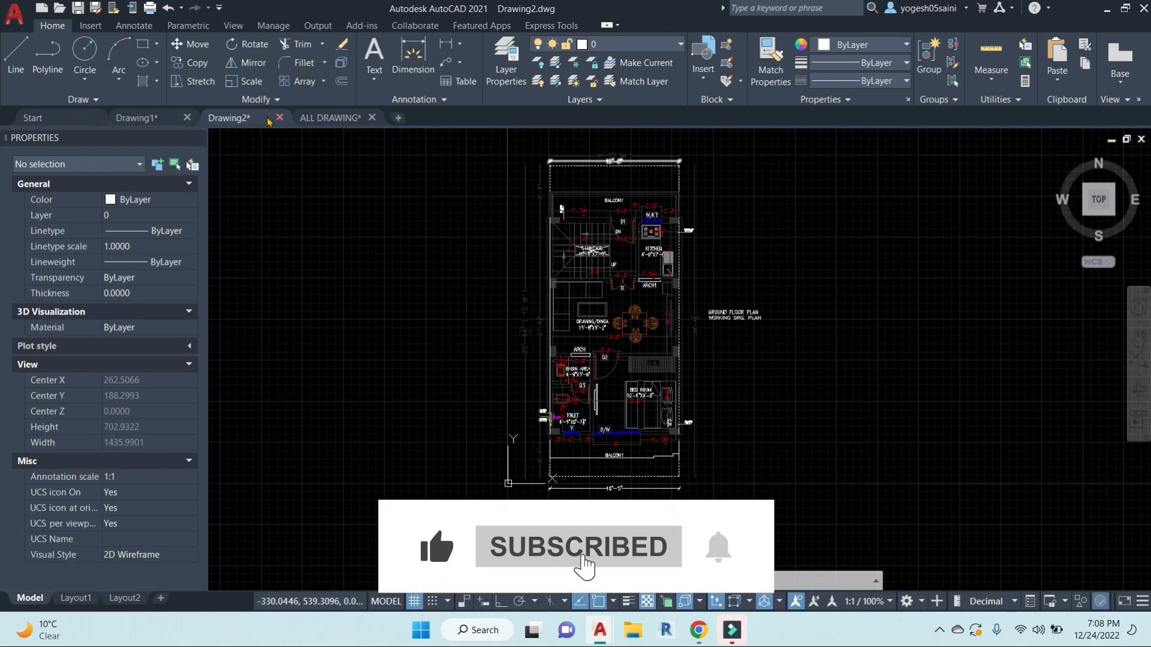
Step: Switch to Drawing1, select the whole floor plan and explode it
left_click(137, 118)
scroll(607, 323, "up", 4)
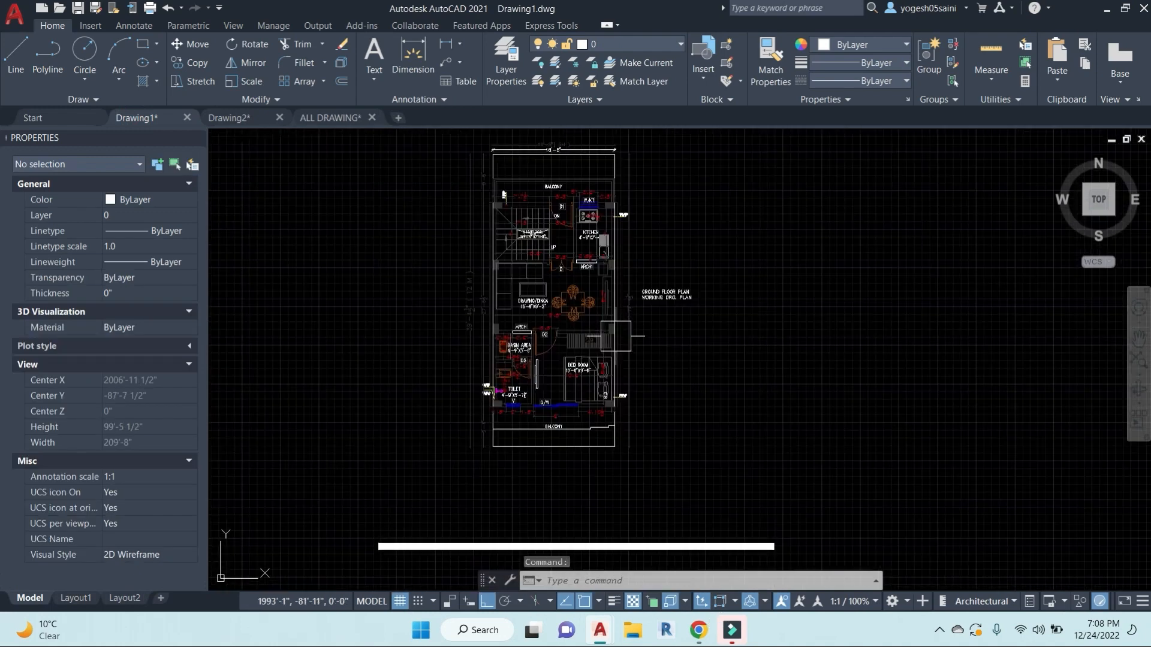
left_click(705, 479)
left_click(521, 195)
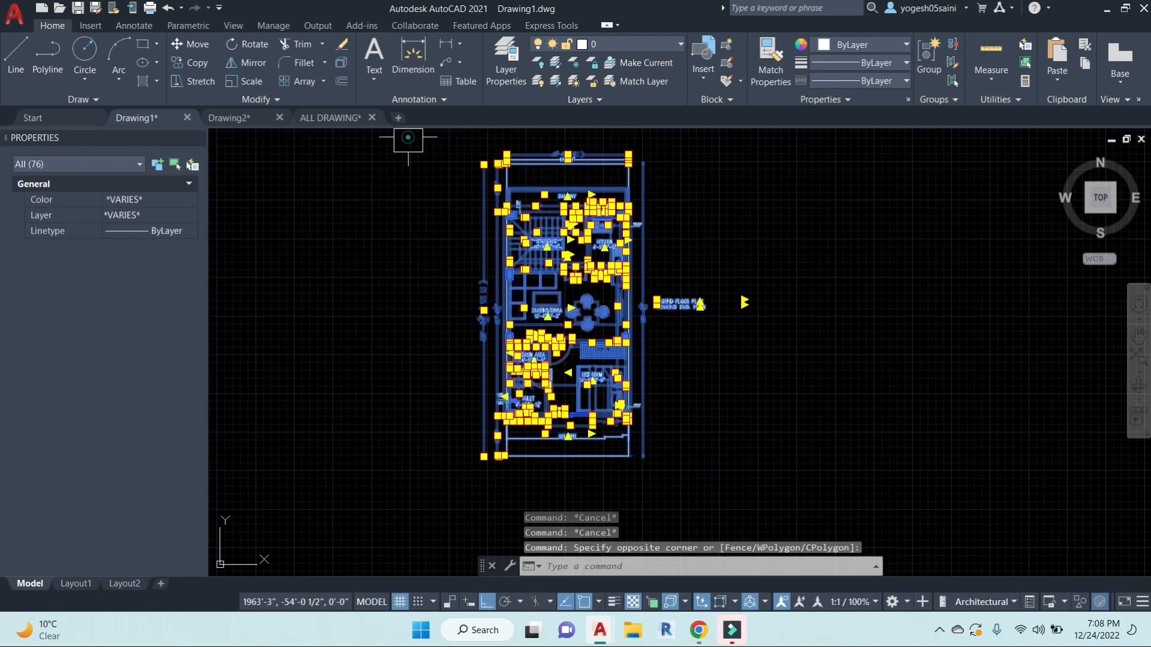
type("x")
key("Return")
key("Escape")
key("Escape")
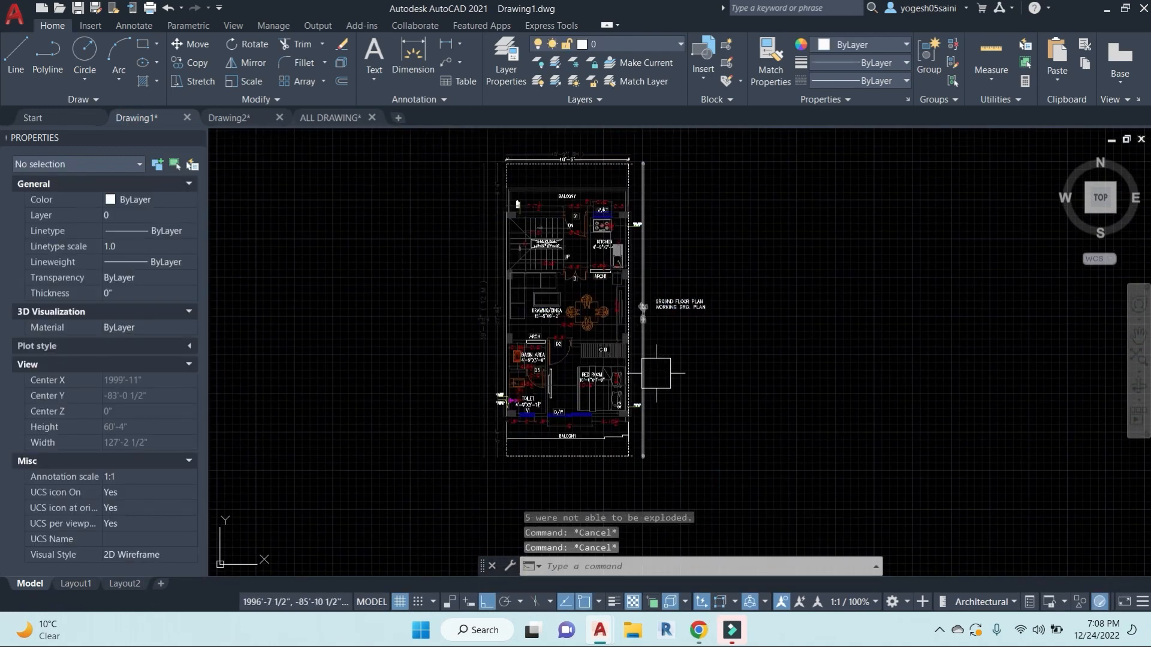
Step: Inspect the balcony, staircase and kitchen area at the upper end of the plan in Drawing1
scroll(555, 219, "up", 4)
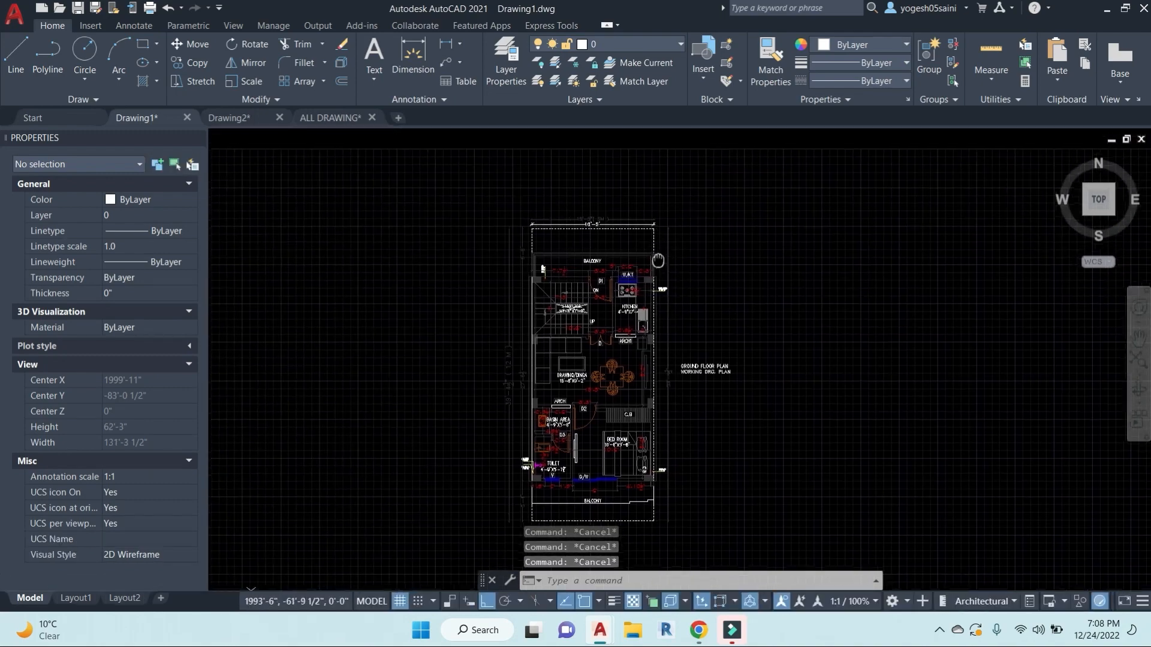
scroll(519, 243, "up", 2)
scroll(578, 331, "down", 2)
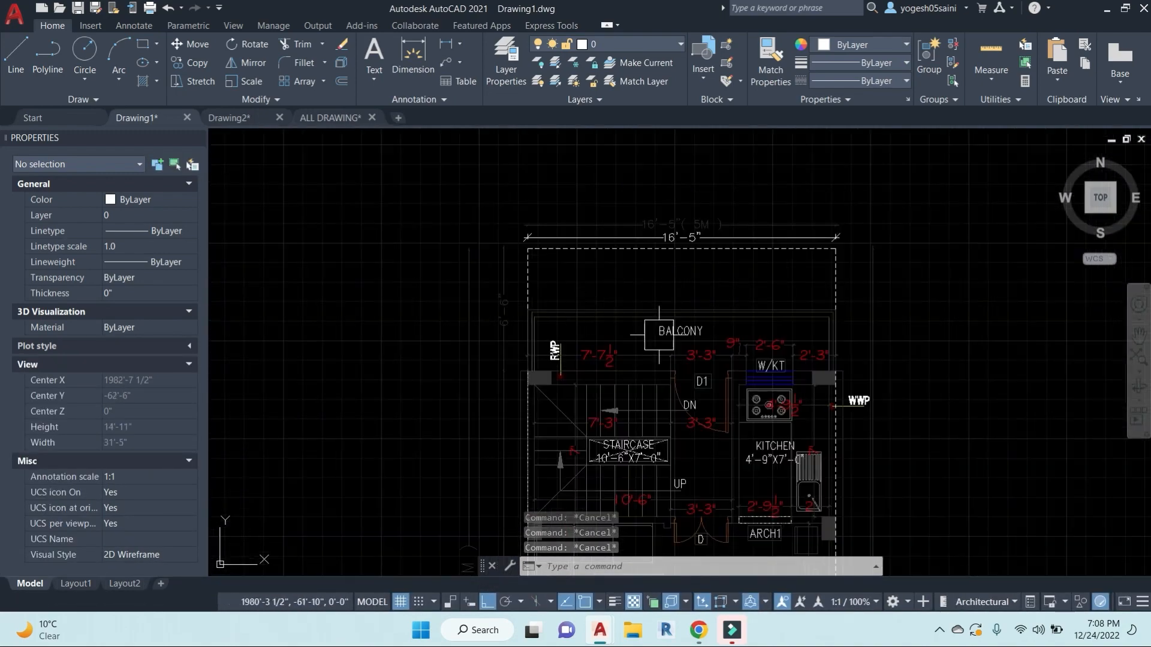
middle_click_drag(900, 342, 669, 264)
middle_click_drag(493, 334, 665, 318)
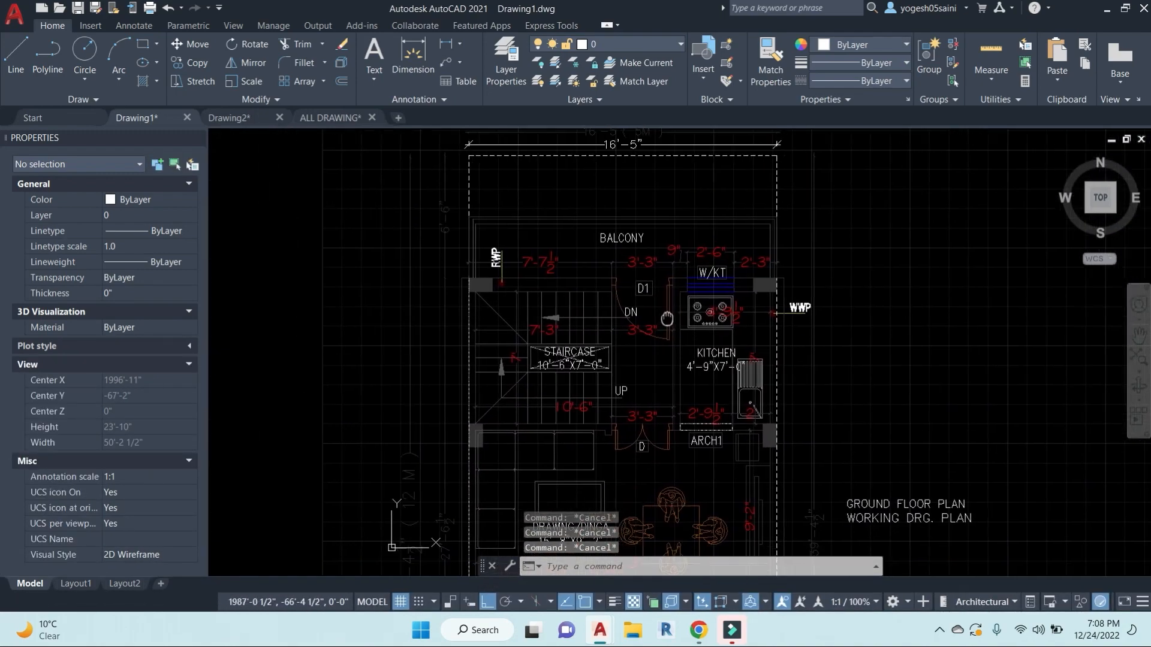
scroll(715, 331, "down", 1)
middle_click_drag(798, 341, 752, 319)
scroll(647, 217, "up", 1)
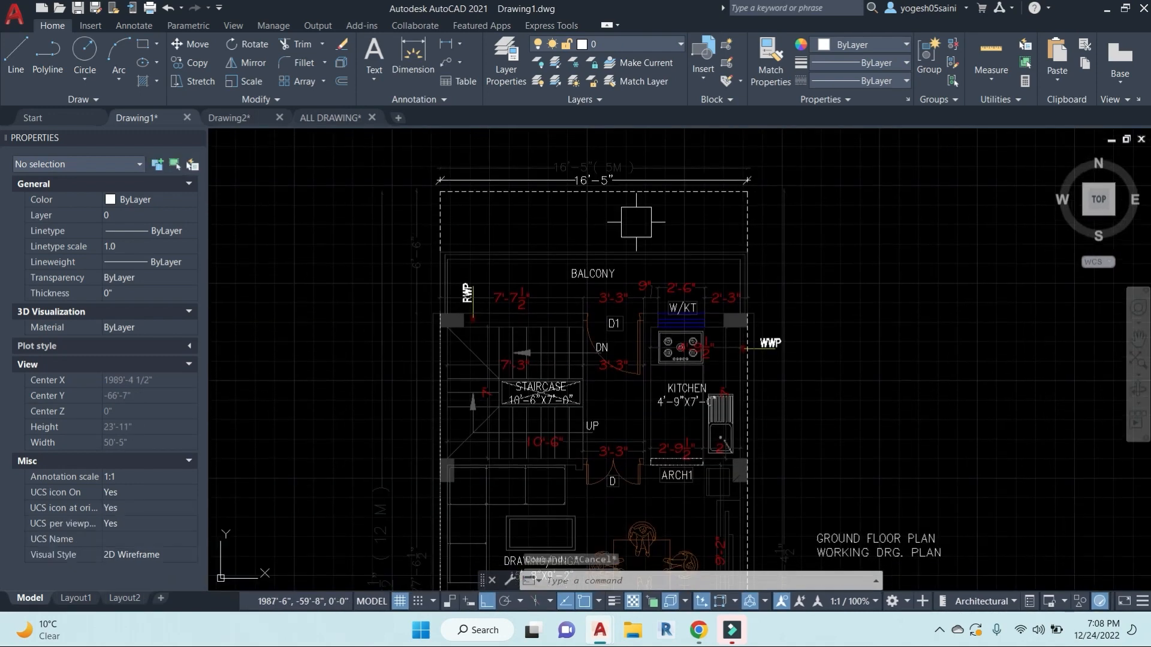
middle_click_drag(605, 191, 626, 221)
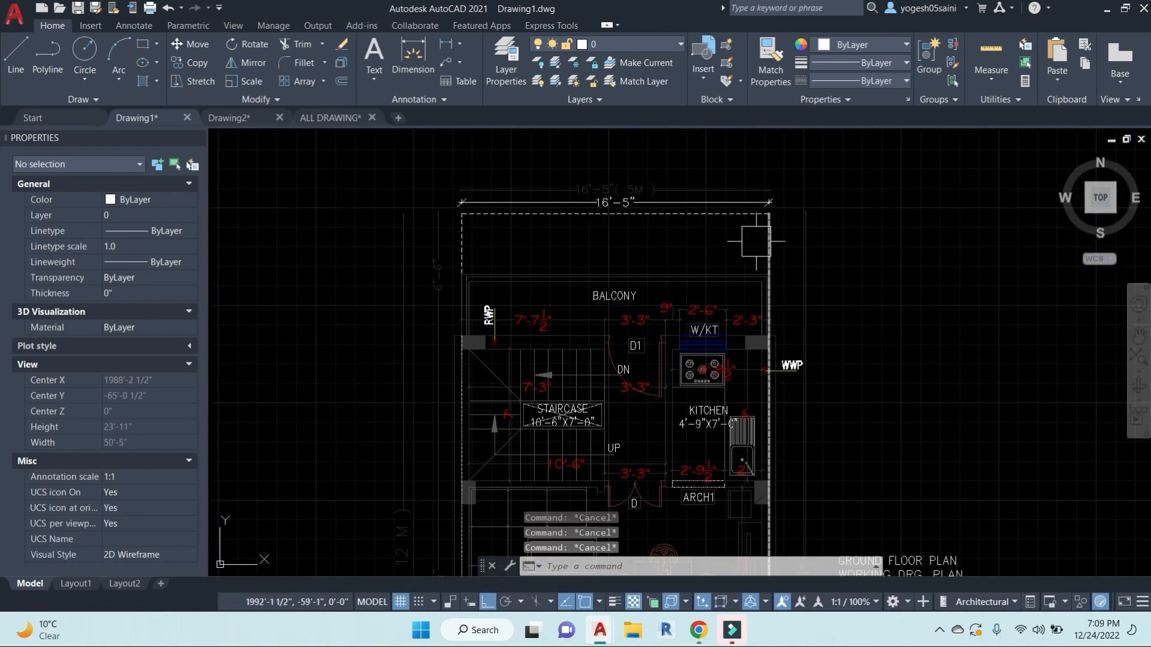
Step: Apply the Stretch command to the entire floor plan with a crossing selection, displacing it straight upward
key("Return")
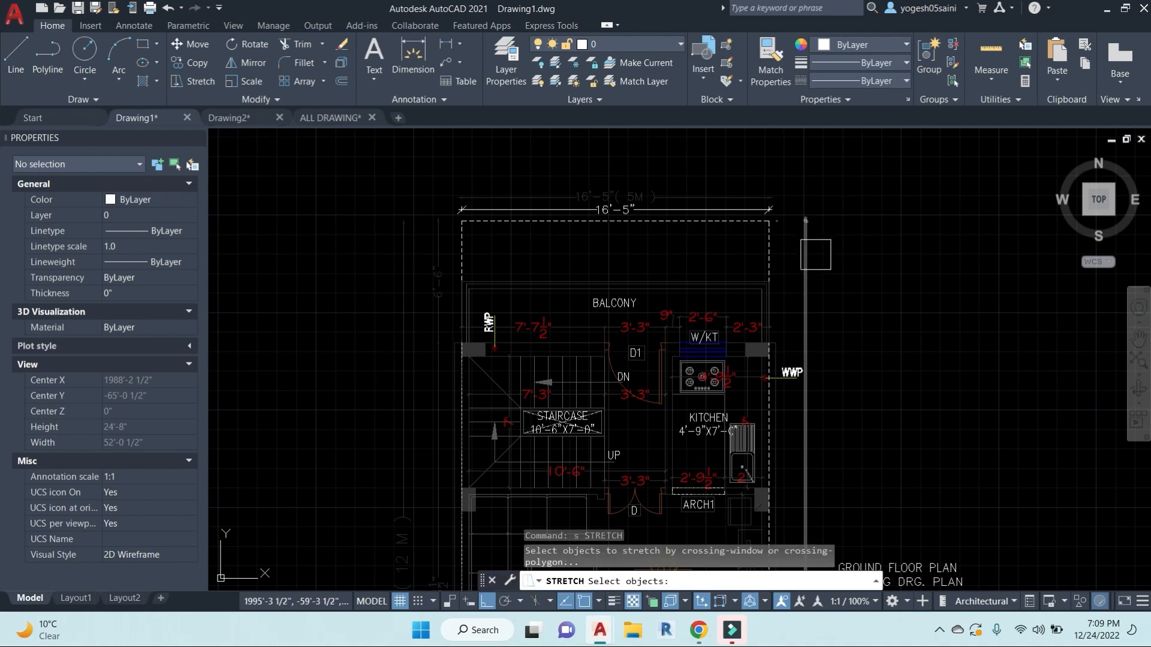
scroll(821, 303, "down", 4)
middle_click_drag(843, 428, 712, 328)
left_click(774, 485)
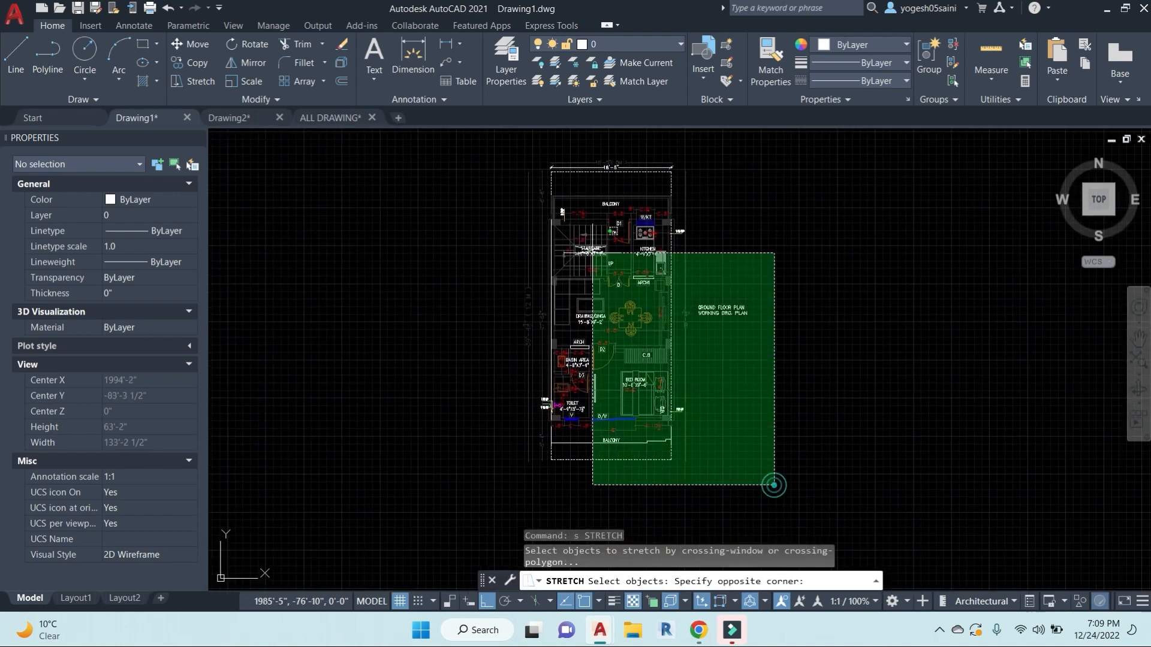
left_click(419, 136)
key("Return")
left_click(818, 435)
left_click(824, 377)
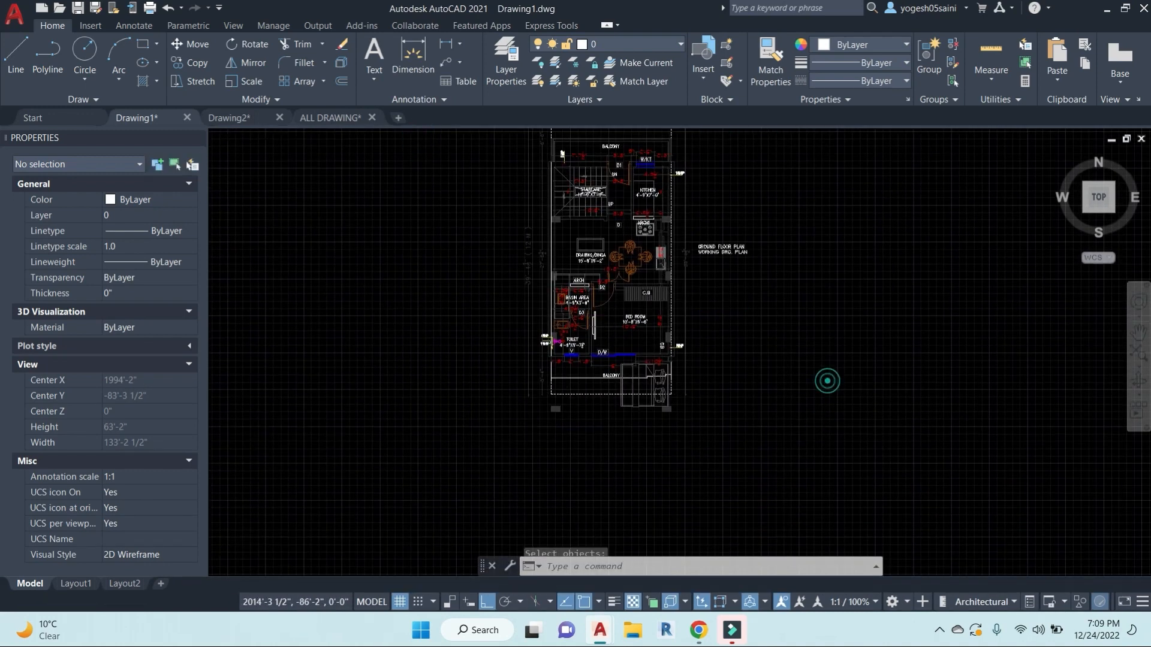
key("Escape")
key("Escape")
key("Escape")
Step: Add a vertical linear dimension from the lower edge of the D/W opening to the balcony's outer line
scroll(622, 402, "up", 5)
scroll(524, 332, "up", 3)
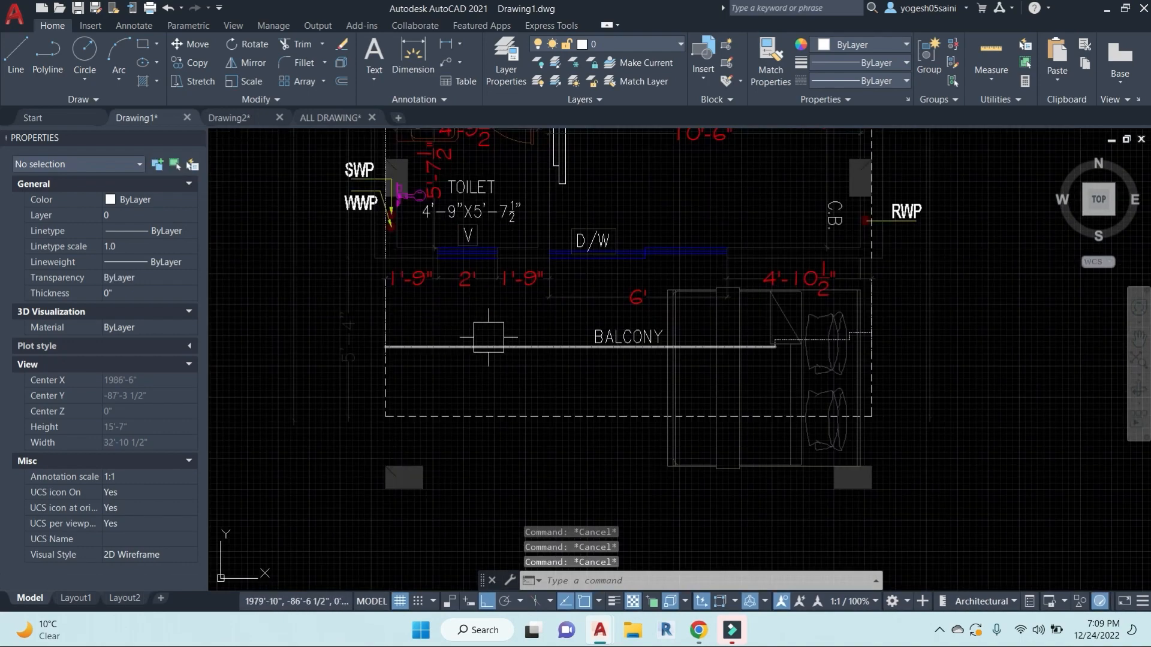
type("dli")
key("Return")
scroll(564, 287, "up", 4)
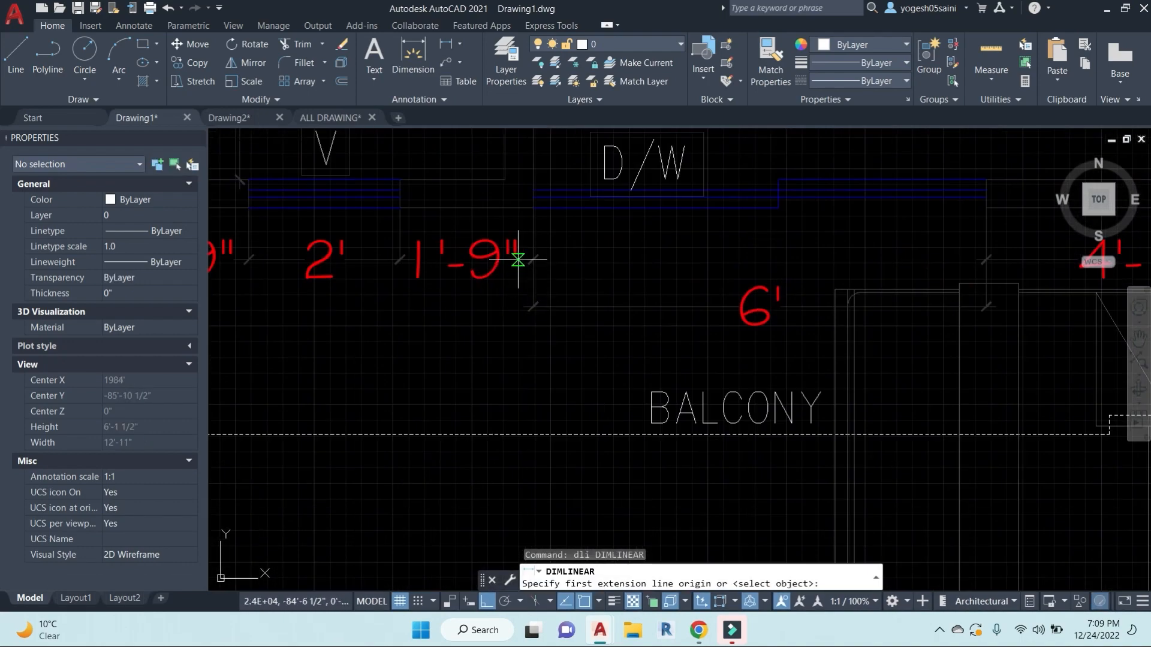
left_click(532, 209)
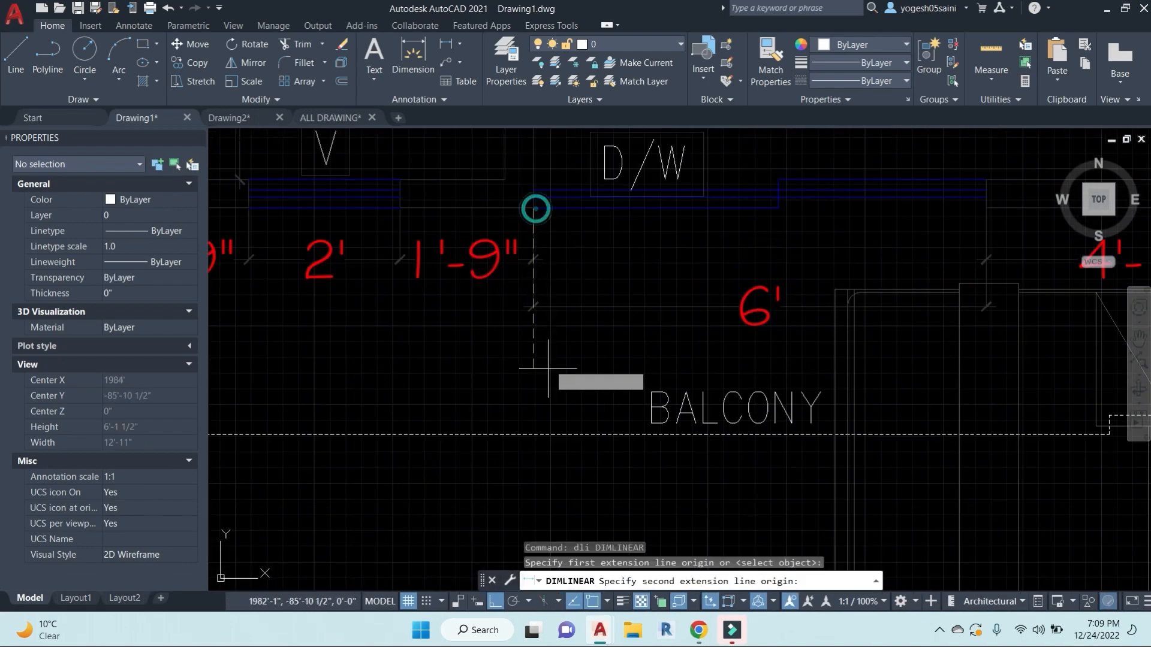
left_click(533, 434)
key("Escape")
key("Escape")
key("Escape")
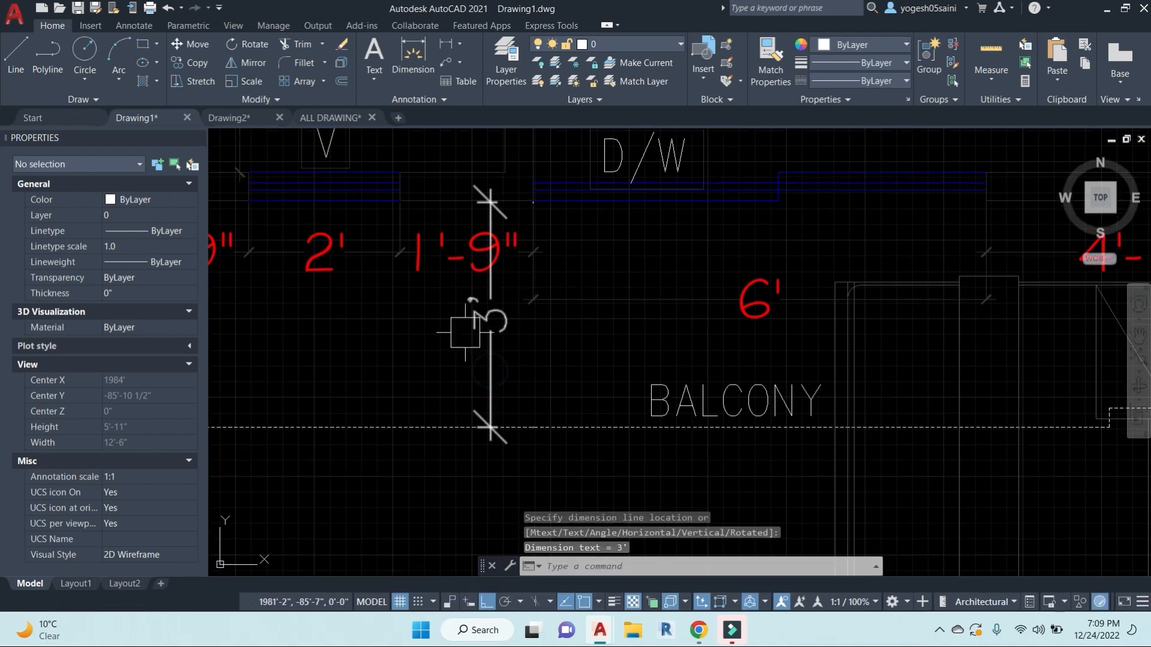
Step: Delete the misplaced bed over the lower balcony and the two column blocks left below the plan
scroll(479, 299, "down", 5)
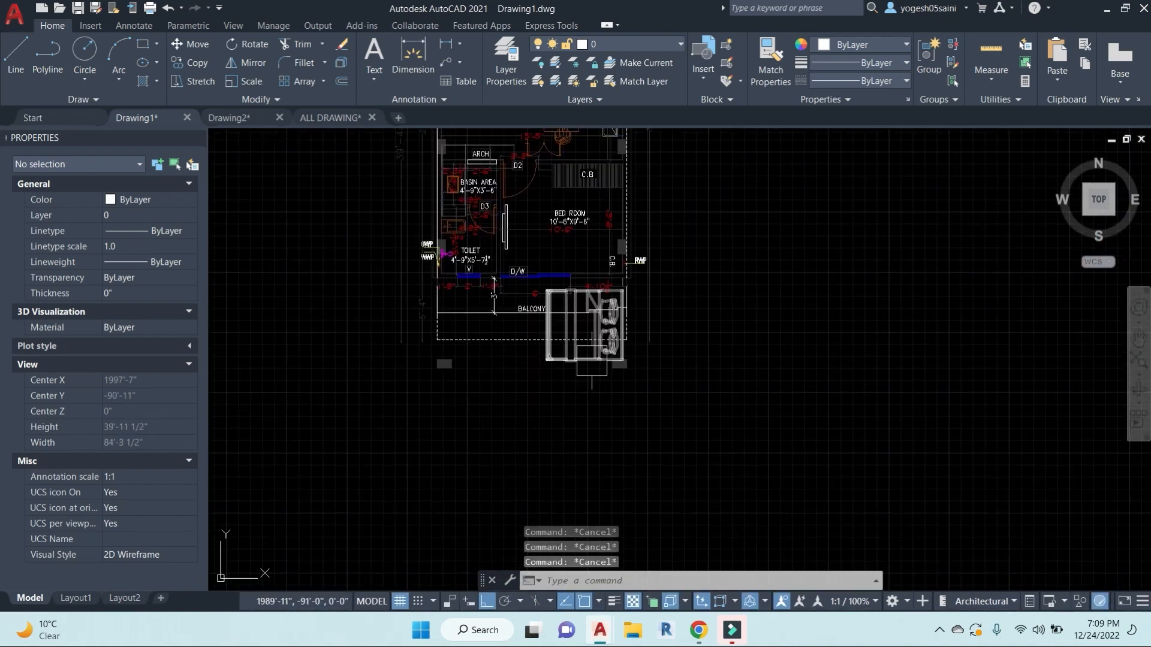
left_click(638, 373)
key("Delete")
left_click(673, 392)
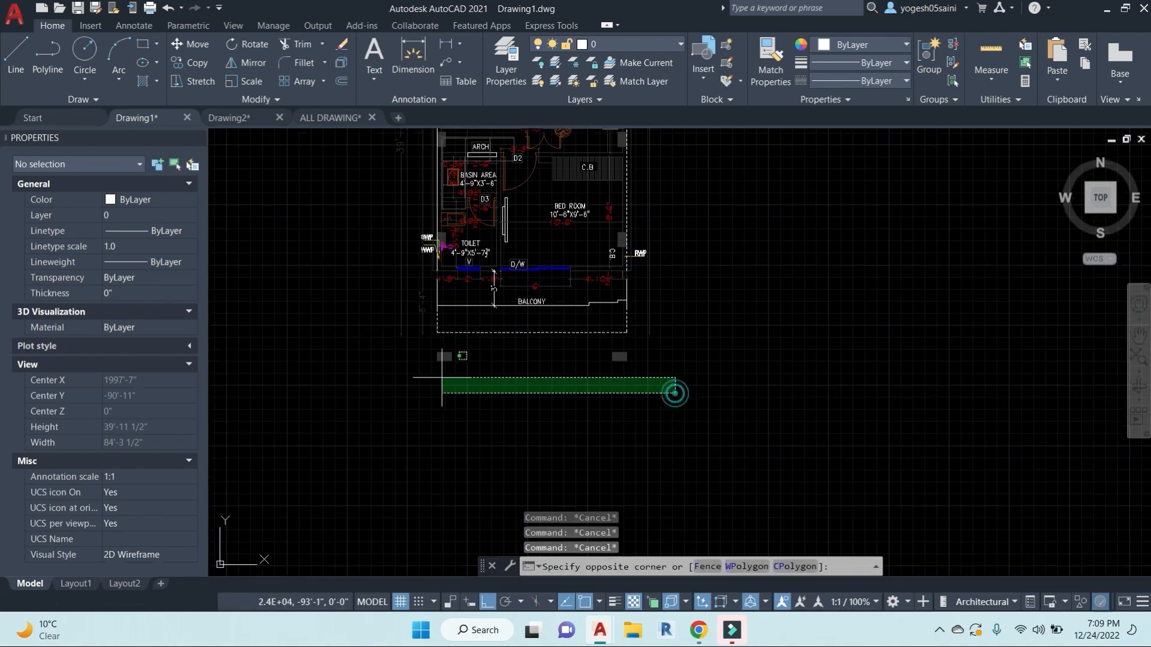
left_click(432, 355)
key("Delete")
key("Escape")
key("Escape")
key("Escape")
Step: Stretch the lower balcony and its outline downward by 2', including the new vertical dimension
type("s")
key("Return")
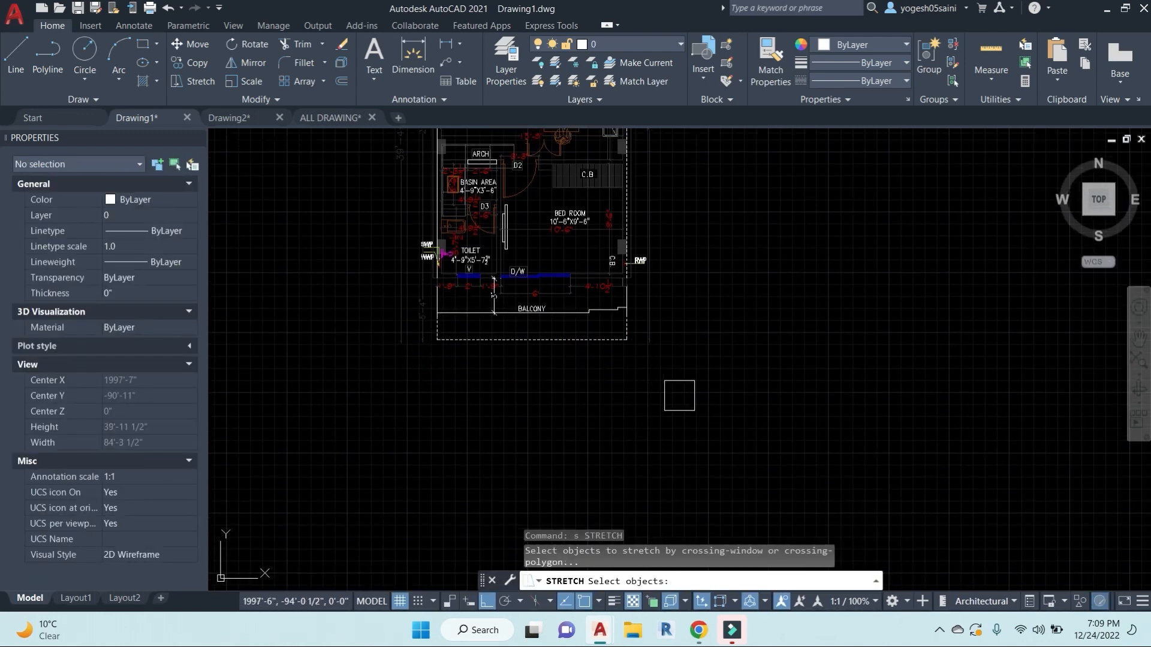
left_click(700, 417)
left_click(377, 298)
key("Return")
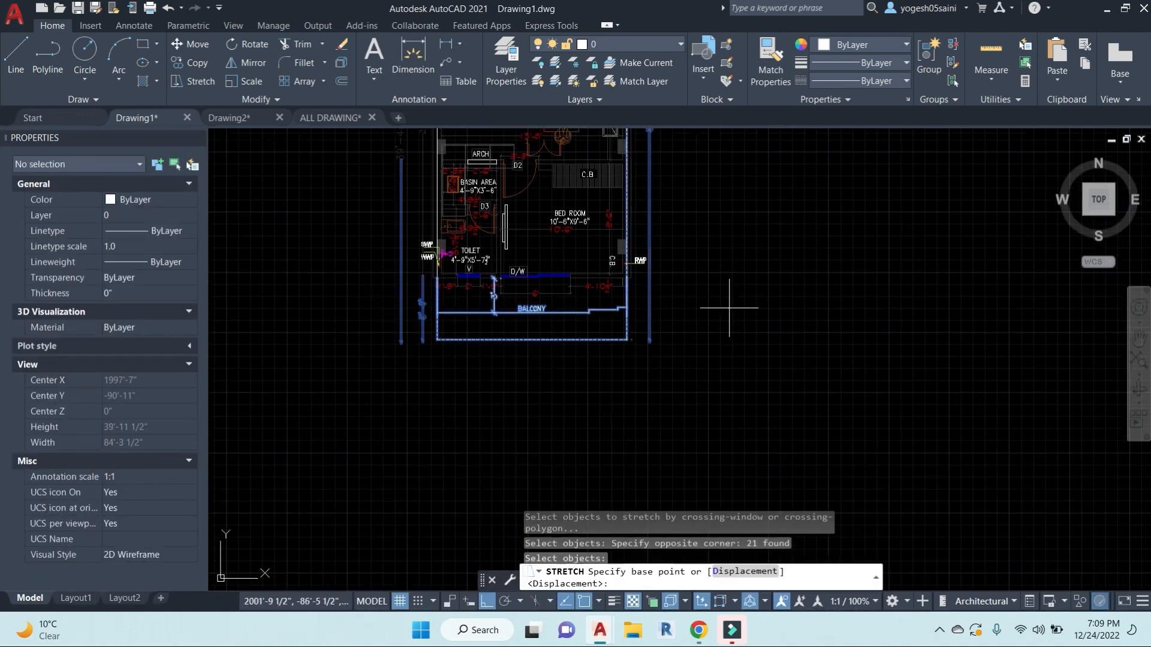
left_click(729, 308)
type("2'")
key("Return")
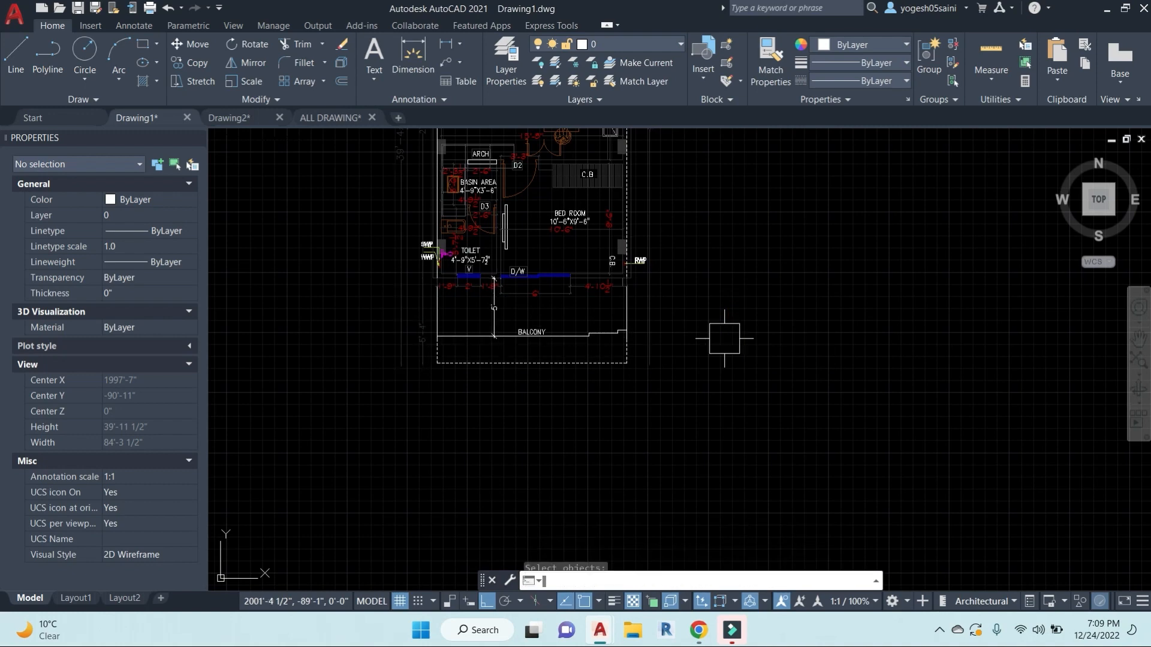
scroll(508, 339, "up", 6)
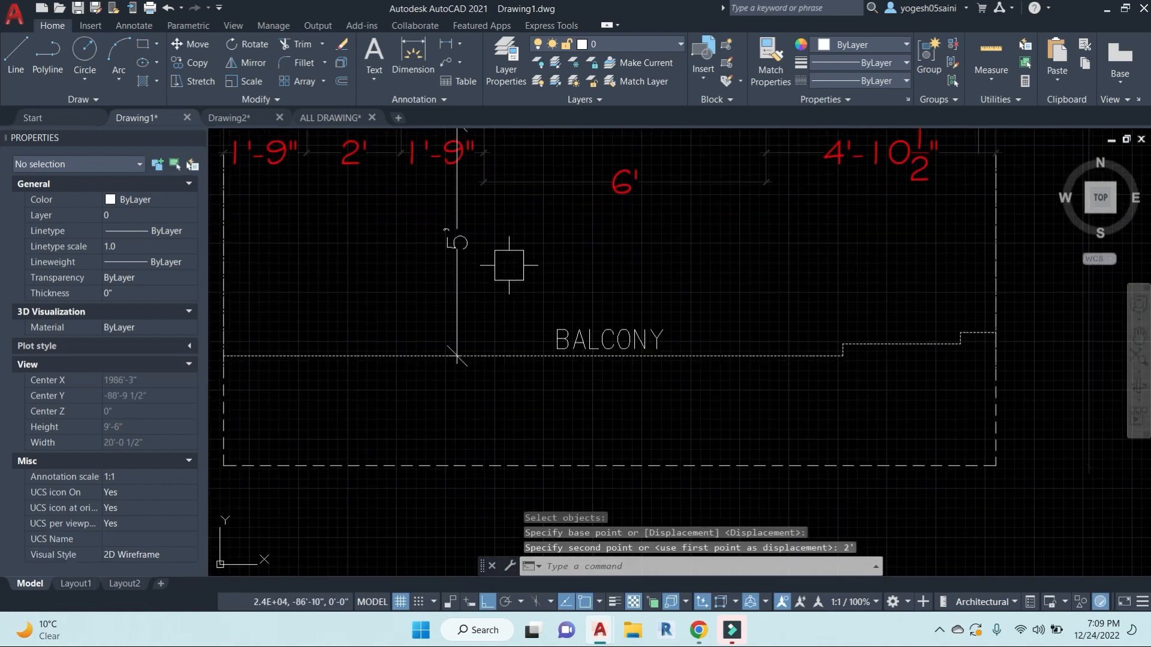
scroll(542, 286, "down", 2)
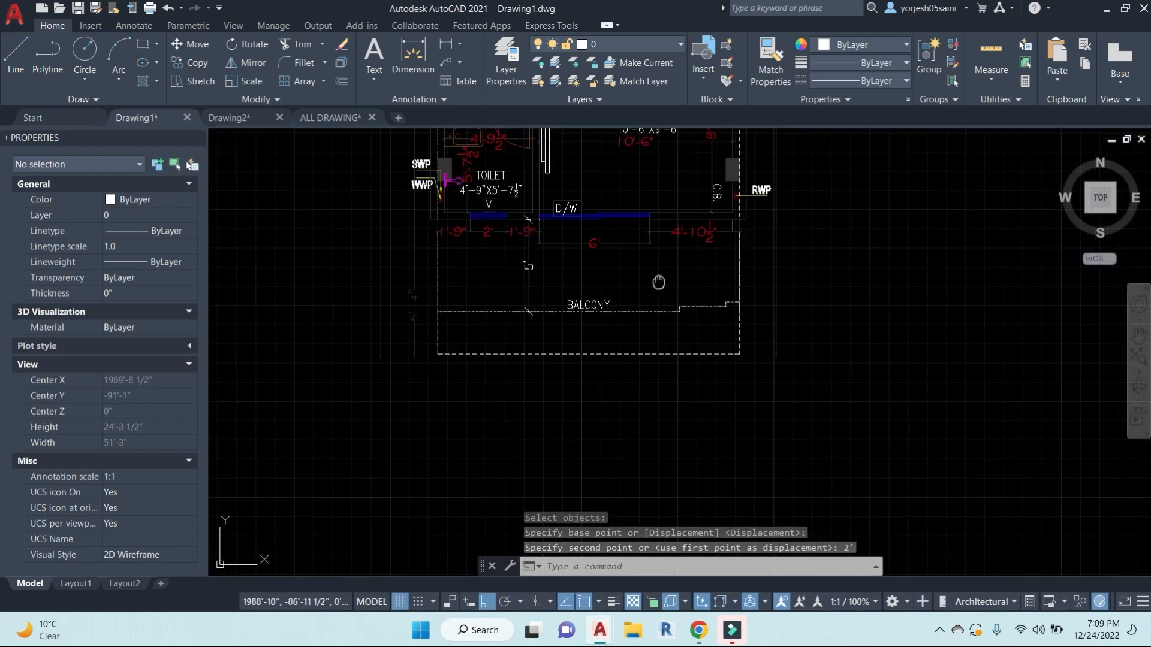
middle_click_drag(658, 282, 564, 344)
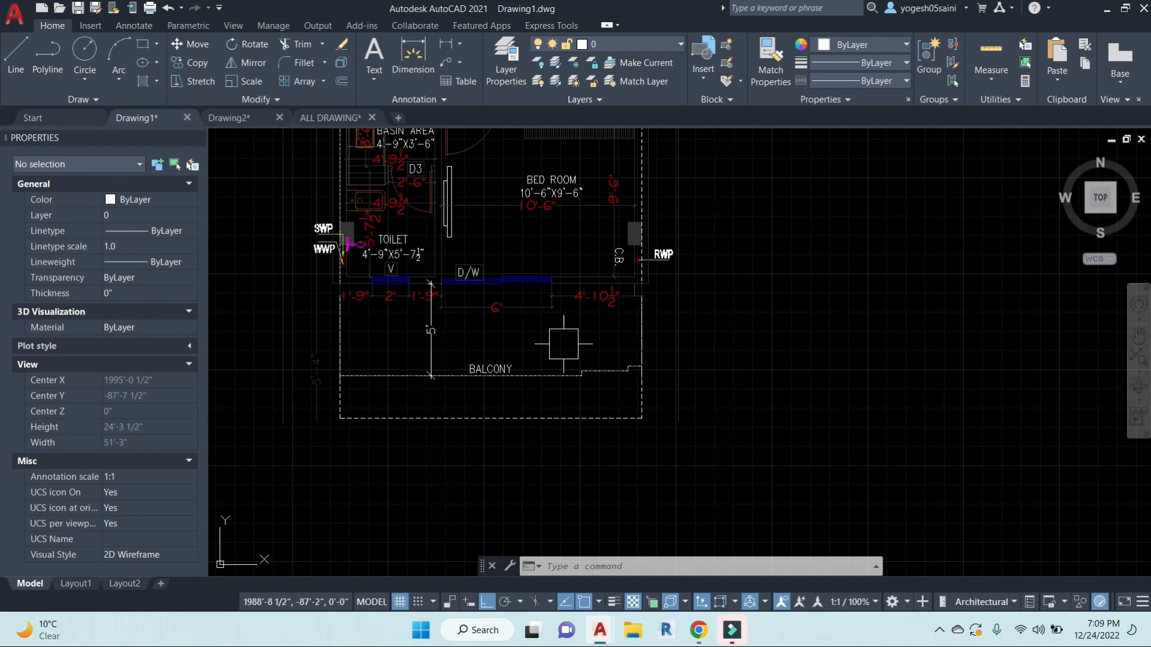
Step: Draw a roughly square rectangle in the empty space to the right of the floor plan
type("rec")
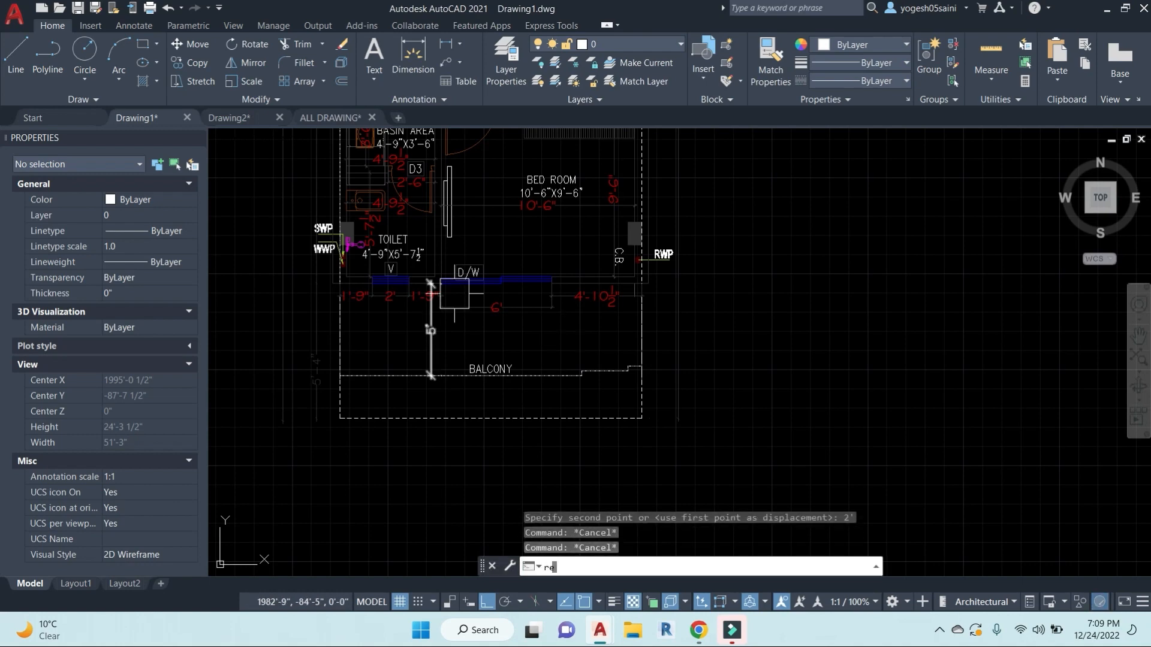
key("Return")
scroll(563, 344, "down", 2)
middle_click_drag(564, 344, 564, 336)
left_click(624, 233)
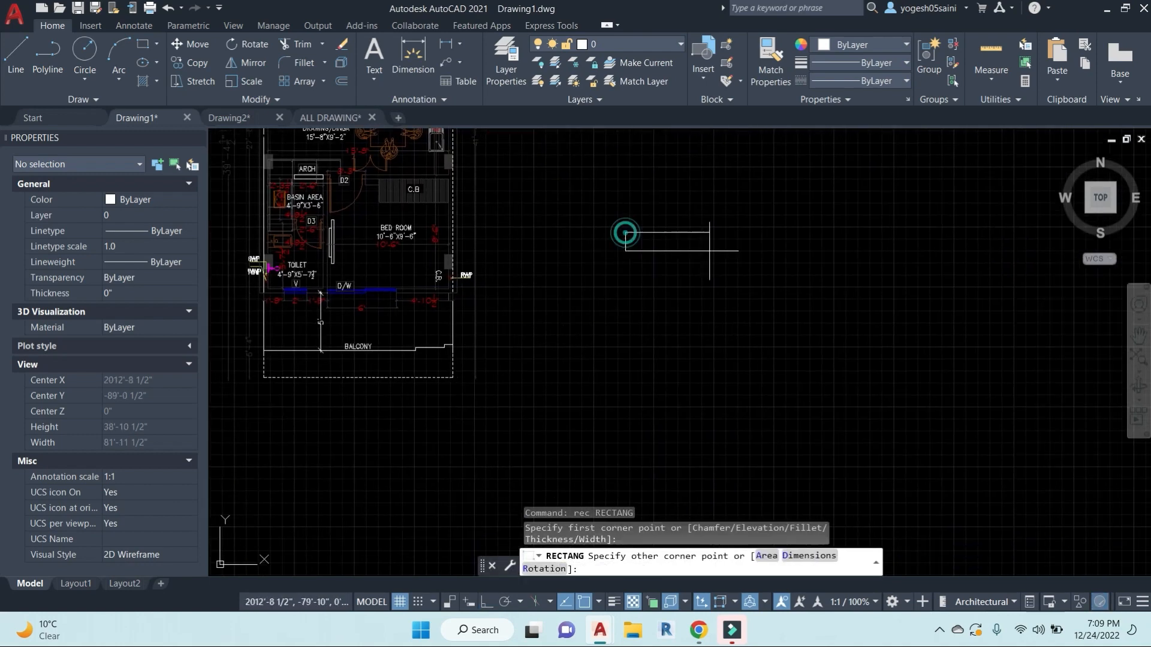
left_click(775, 379)
key("Escape")
key("Escape")
Step: Stretch the rectangle's lower edge downward to make it a tall rectangle
middle_click_drag(828, 382, 768, 366)
type("s")
key("Return")
left_click(797, 432)
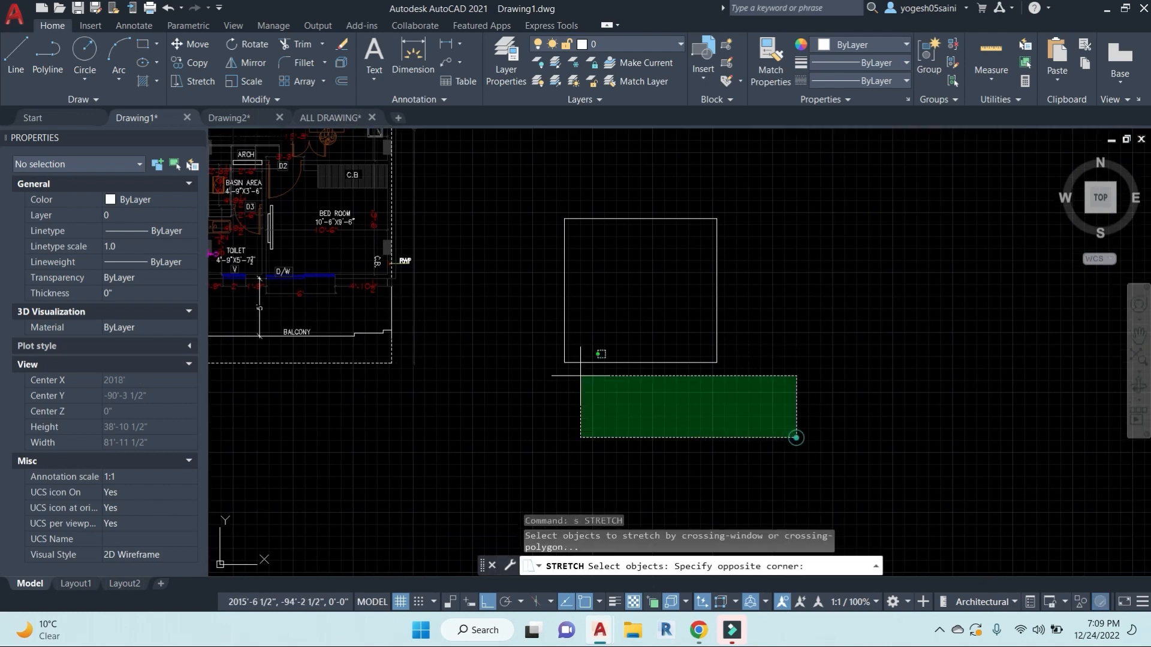
left_click(452, 336)
key("Return")
left_click(921, 318)
left_click(916, 439)
key("Escape")
key("Escape")
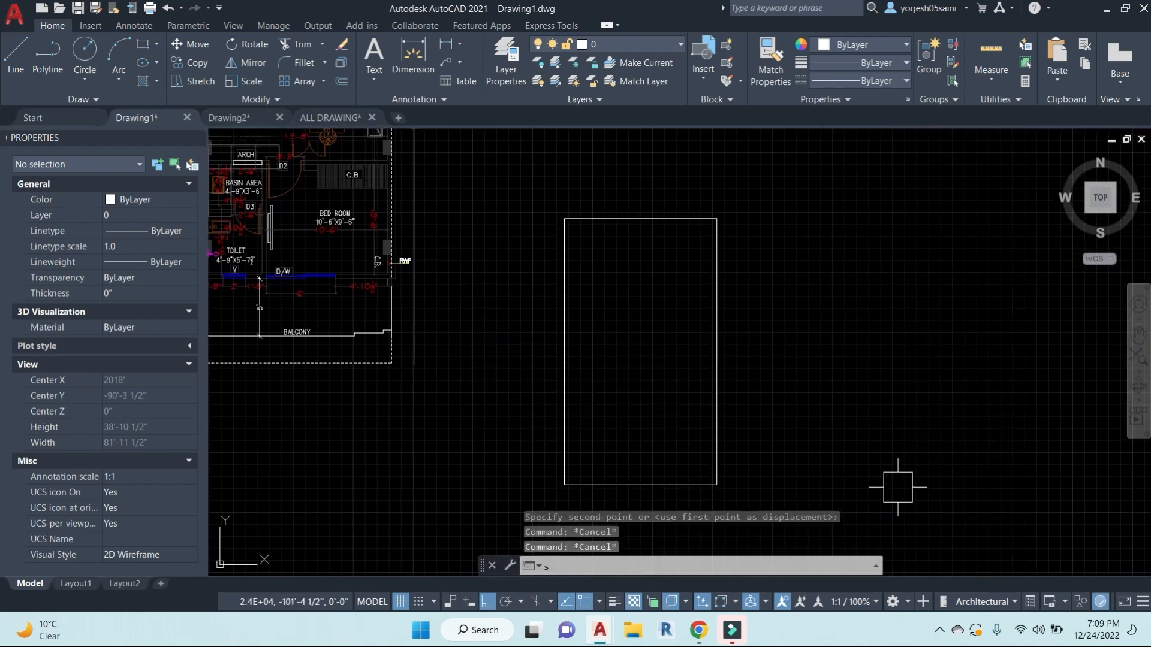
Step: Stretch the rectangle's right edge outward to make it wider than it is tall
type("s")
key("Return")
left_click(893, 497)
left_click(675, 193)
key("Return")
left_click(768, 237)
left_click(1014, 252)
key("Escape")
key("Escape")
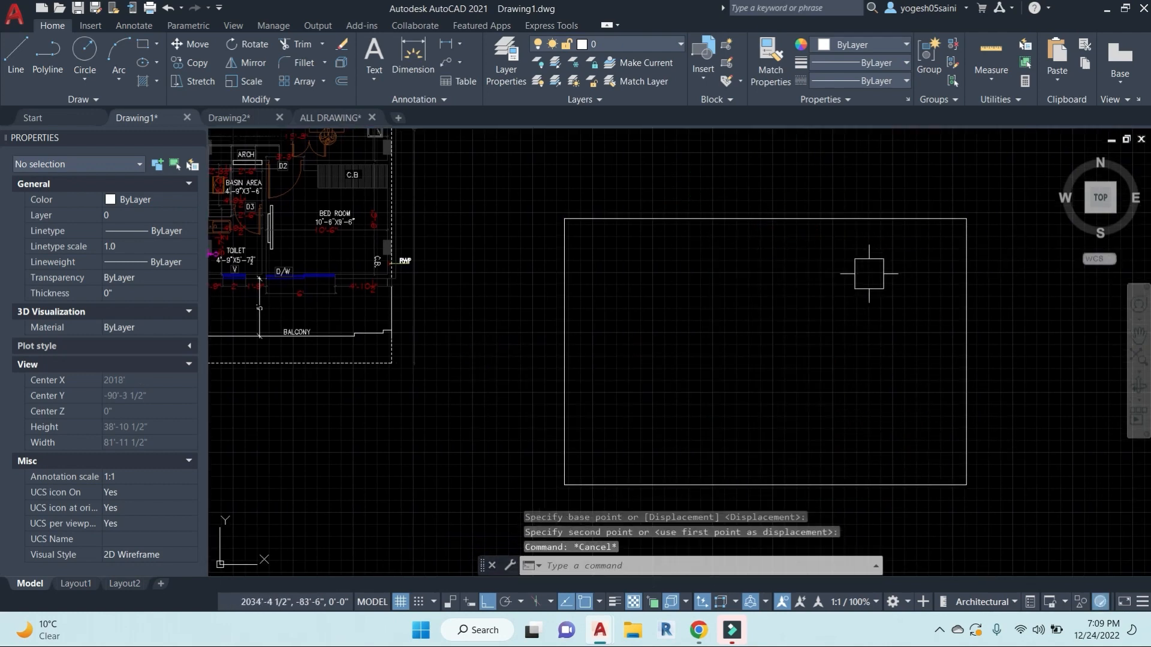
Step: Erase the practice rectangle beside the floor plan
scroll(681, 303, "down", 3)
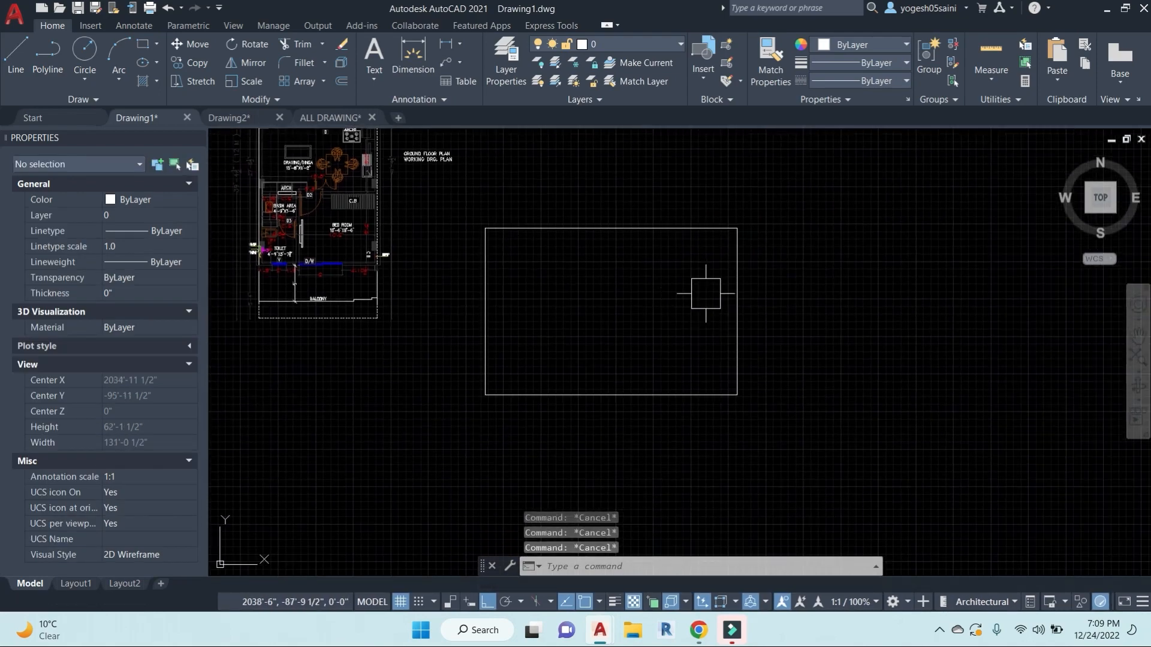
scroll(651, 279, "down", 2)
scroll(647, 283, "down", 2)
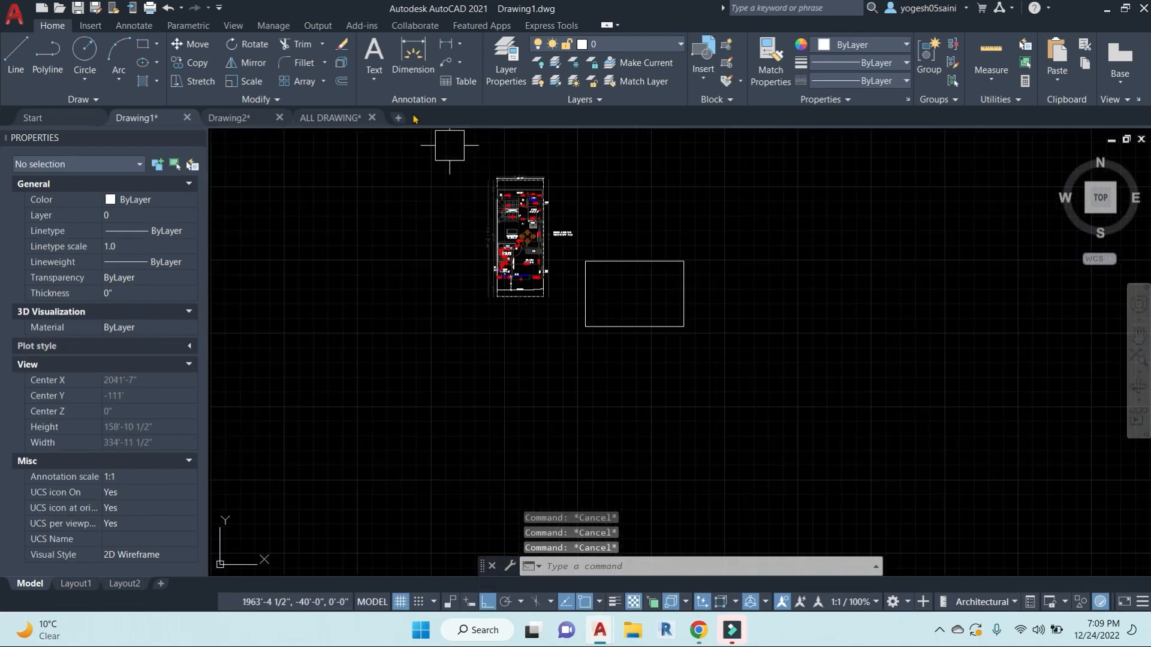
left_click(720, 388)
left_click(546, 274)
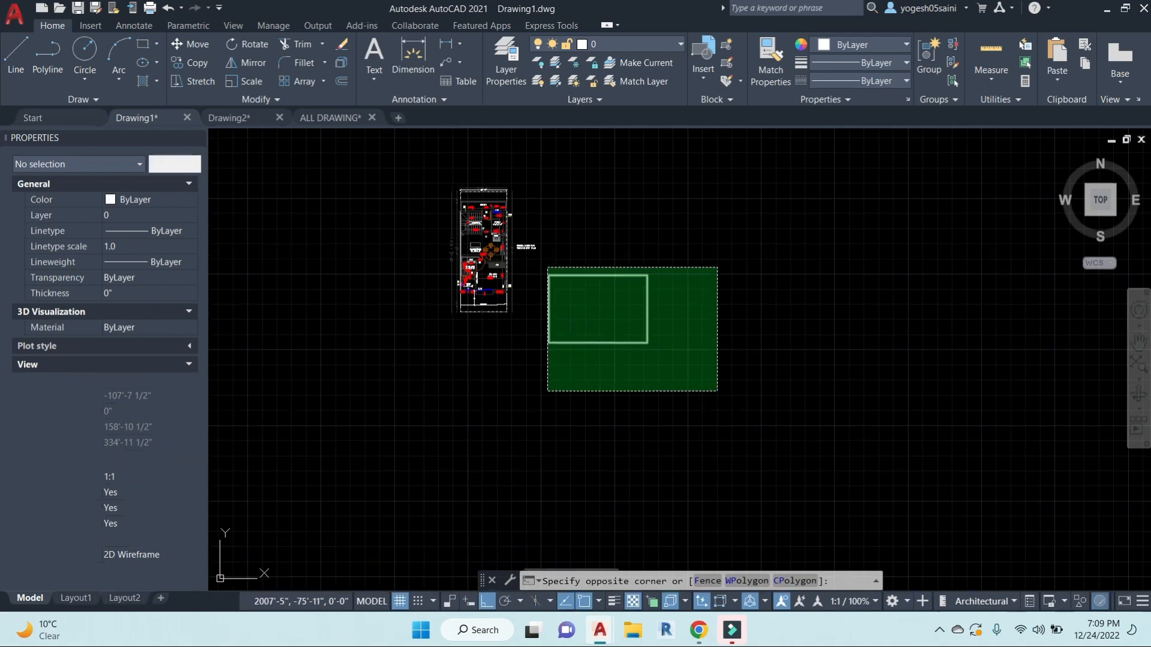
type("e")
key("Return")
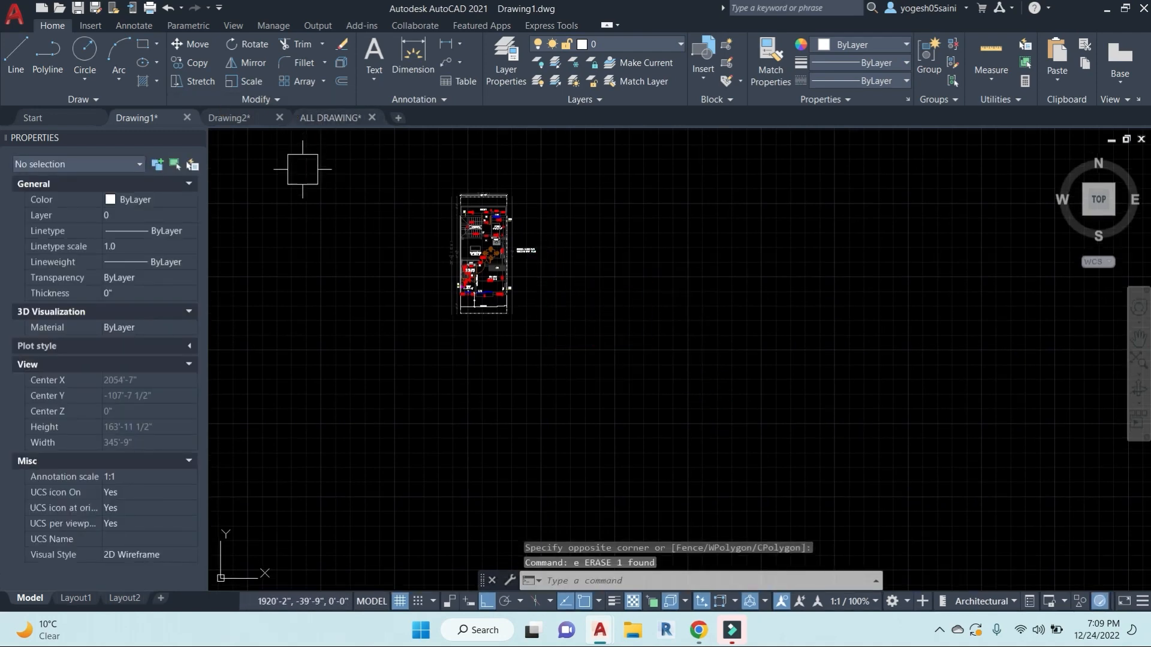
middle_click_drag(332, 219, 340, 237)
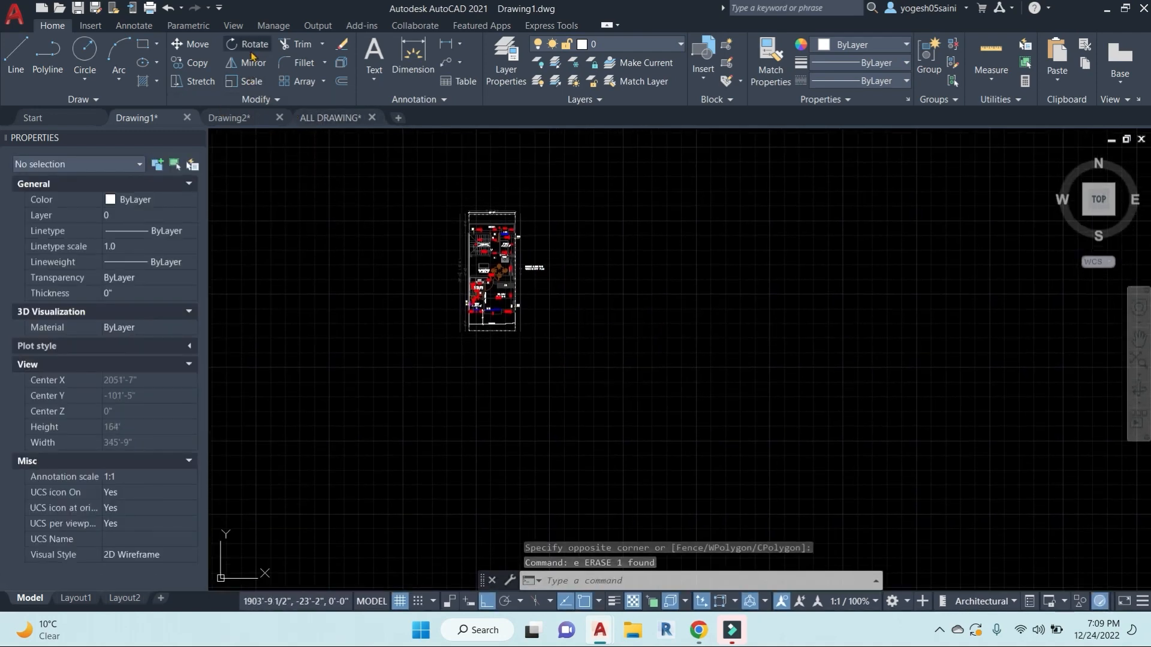
middle_click_drag(358, 180, 362, 196)
key("Escape")
key("Escape")
key("Escape")
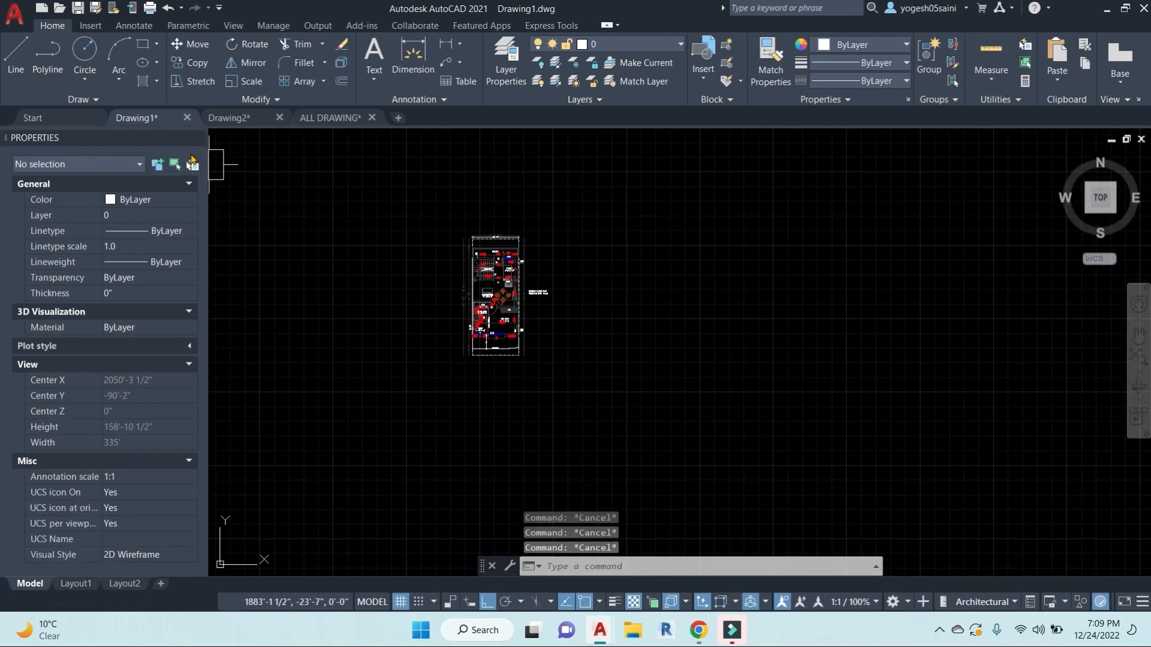
scroll(515, 281, "up", 4)
scroll(627, 384, "down", 4)
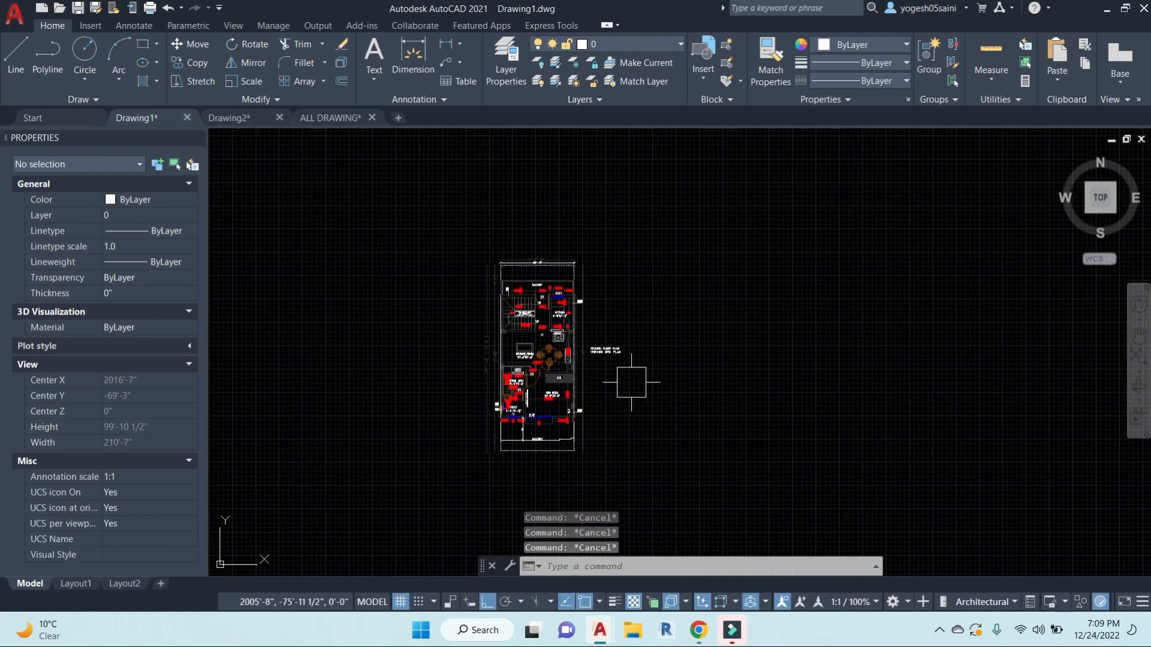
Step: Erase the two-line ground floor plan title text beside the floor plan
scroll(519, 391, "up", 3)
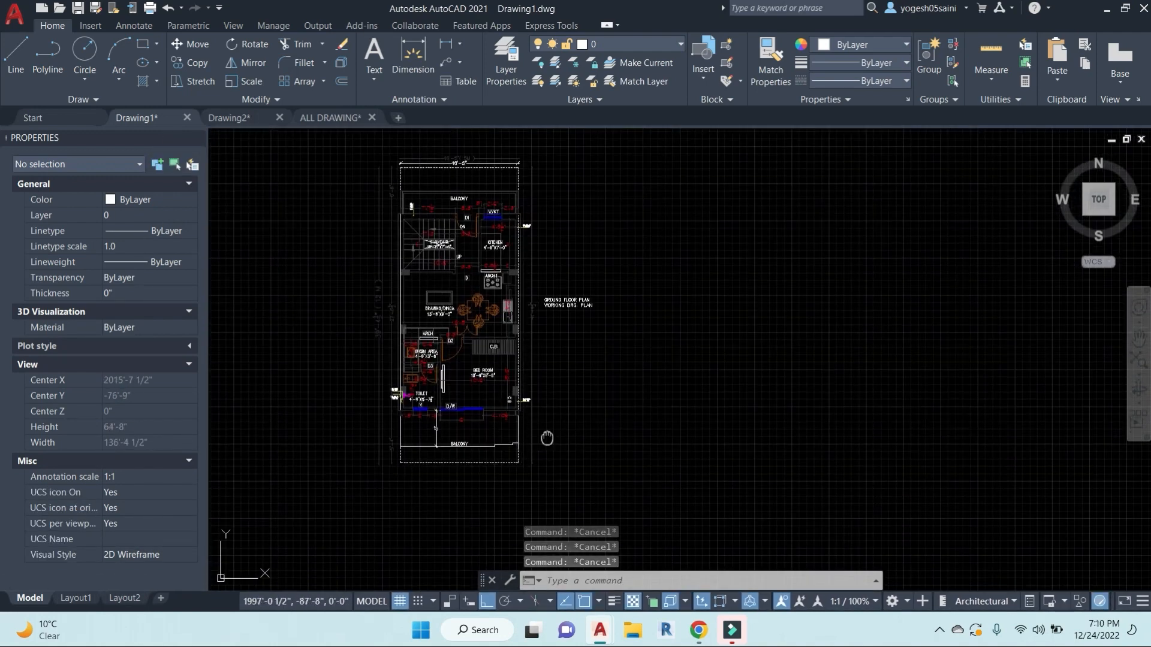
middle_click_drag(547, 438, 563, 439)
left_click(625, 346)
left_click(586, 269)
type("e")
key("Return")
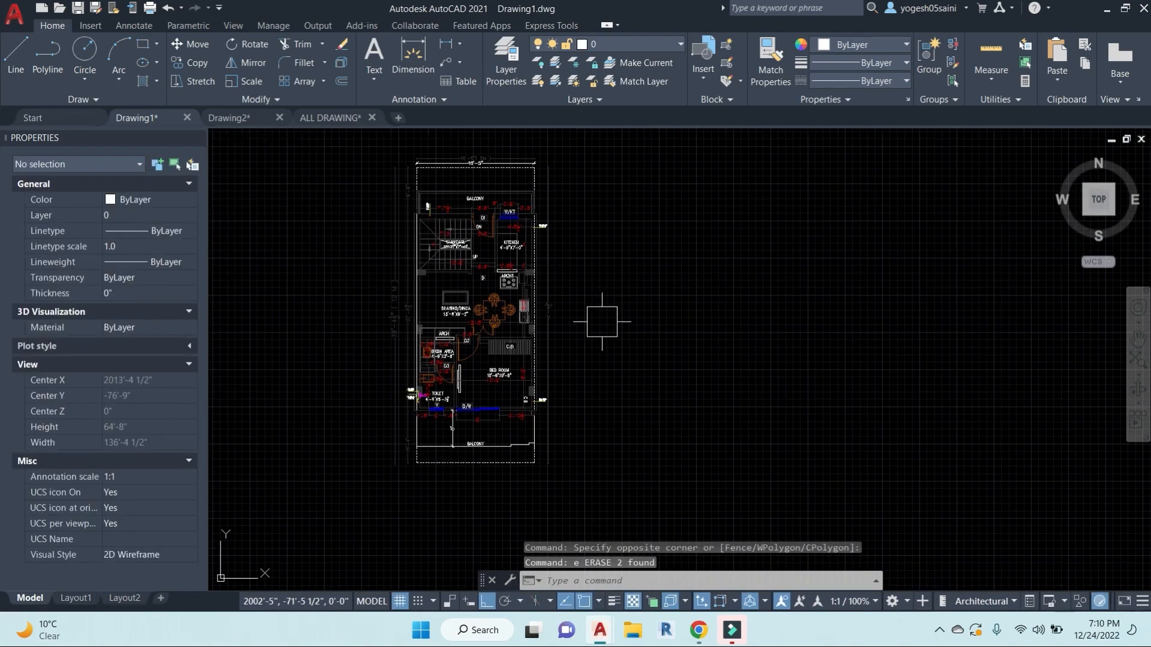
key("Escape")
key("Escape")
scroll(454, 386, "up", 5)
middle_click_drag(579, 308, 570, 300)
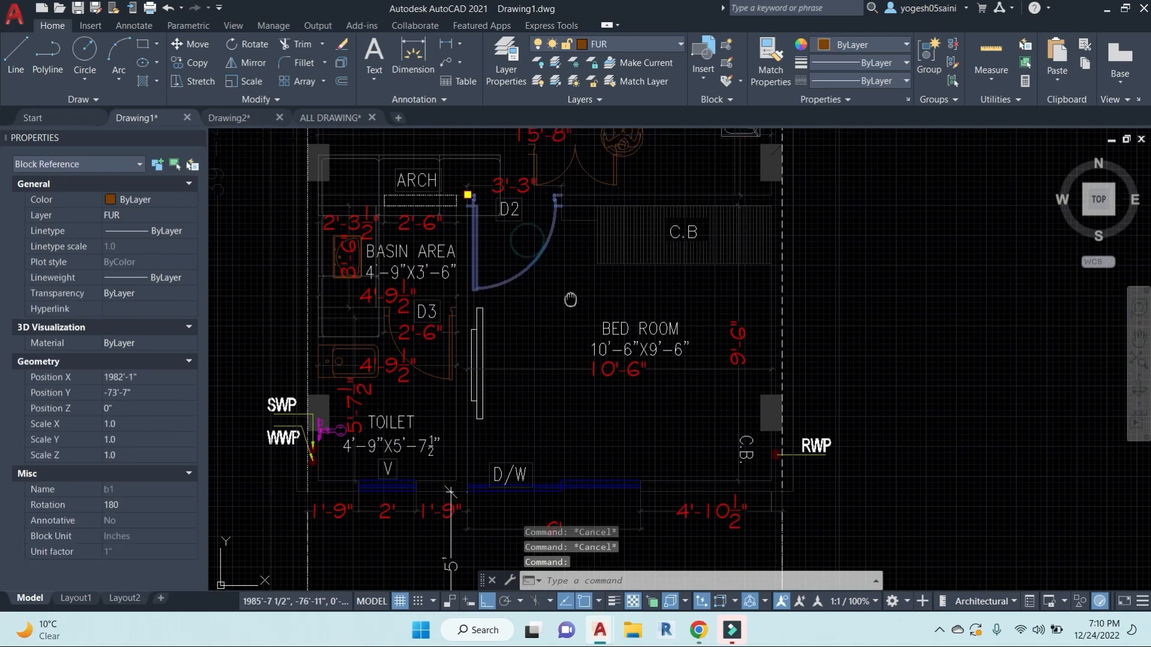
scroll(564, 374, "up", 2)
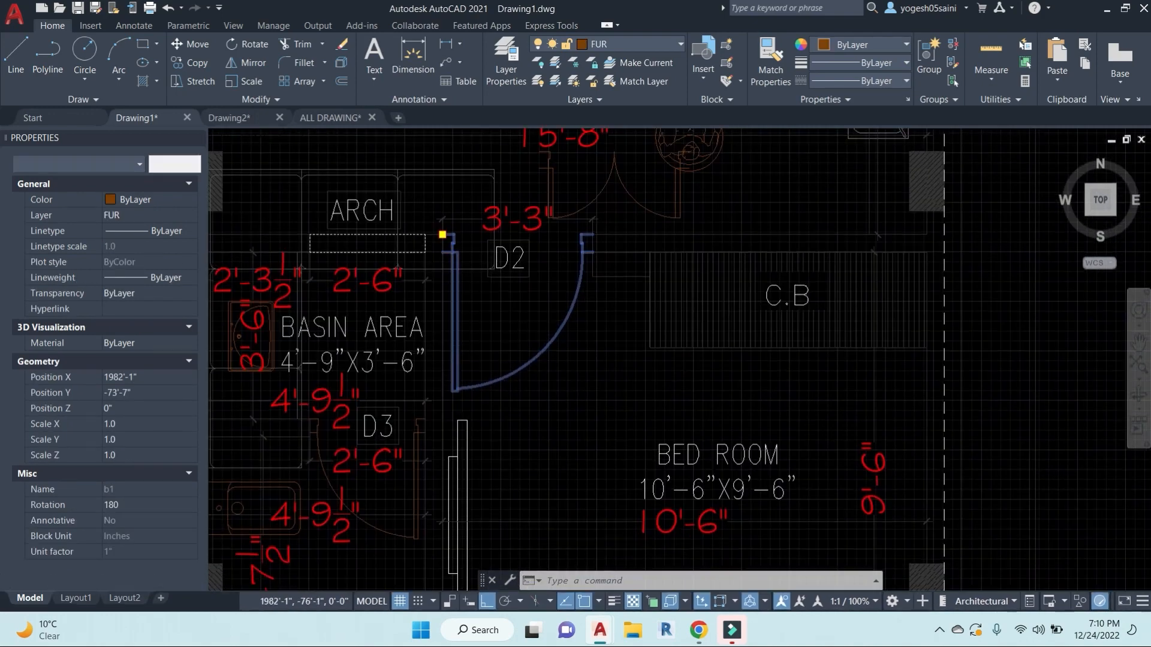
key("Escape")
scroll(479, 230, "up", 2)
scroll(540, 352, "down", 8)
scroll(707, 415, "down", 2)
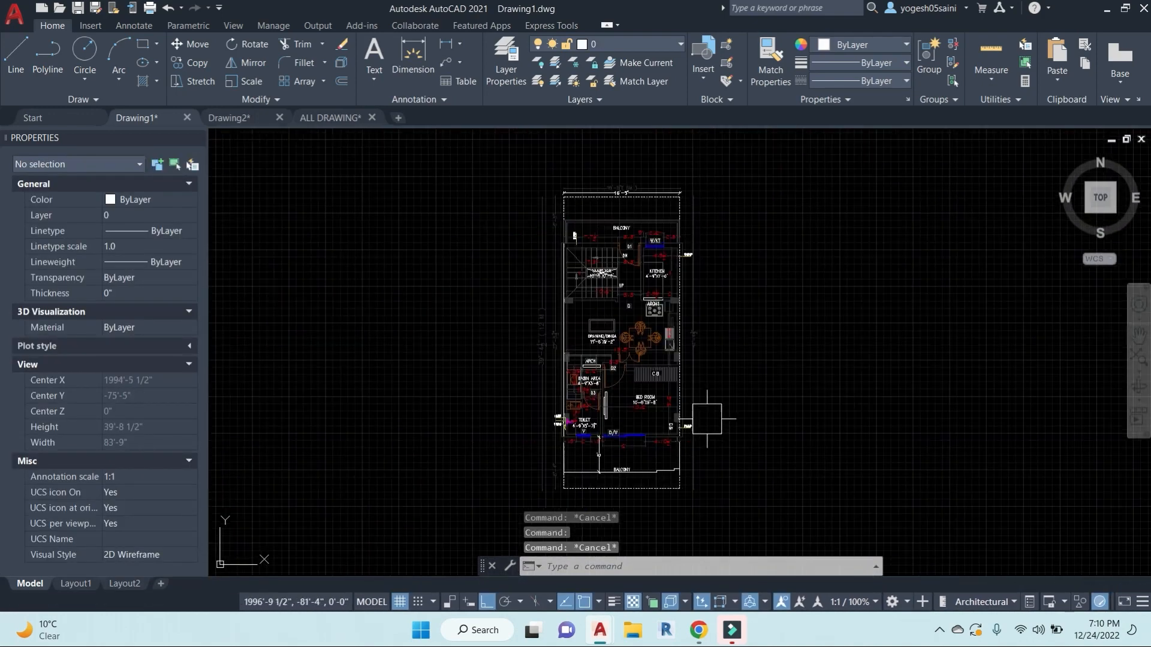
middle_click_drag(736, 442, 658, 380)
left_click(685, 466)
scroll(538, 341, "down", 2)
left_click(483, 193)
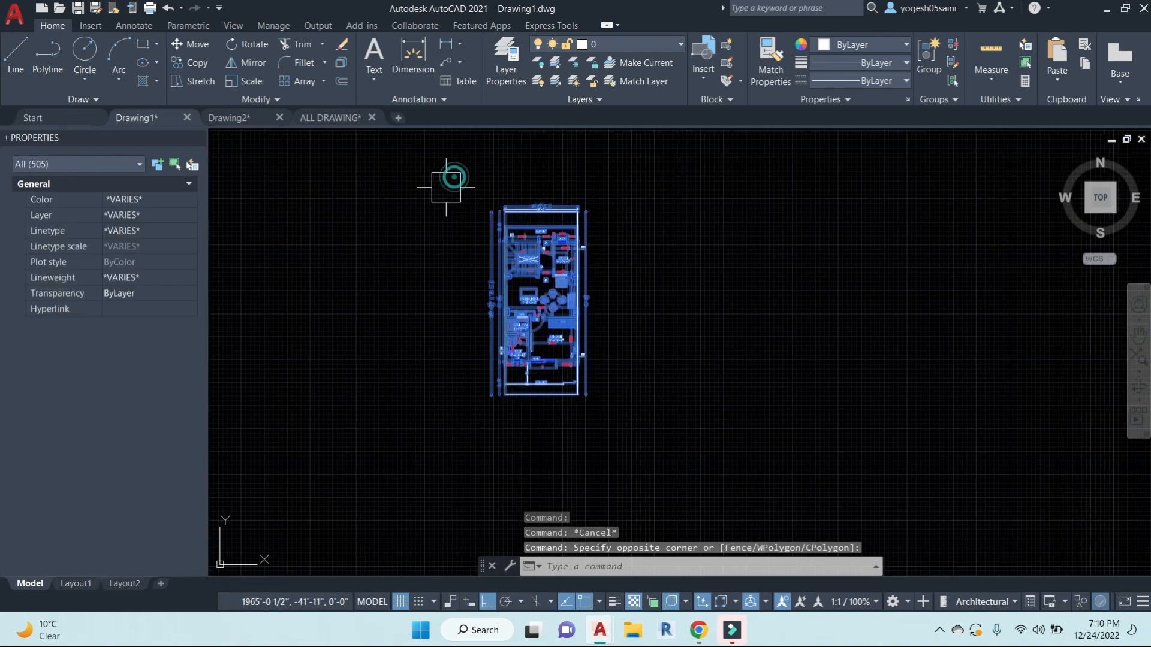
scroll(479, 198, "up", 4)
key("Escape")
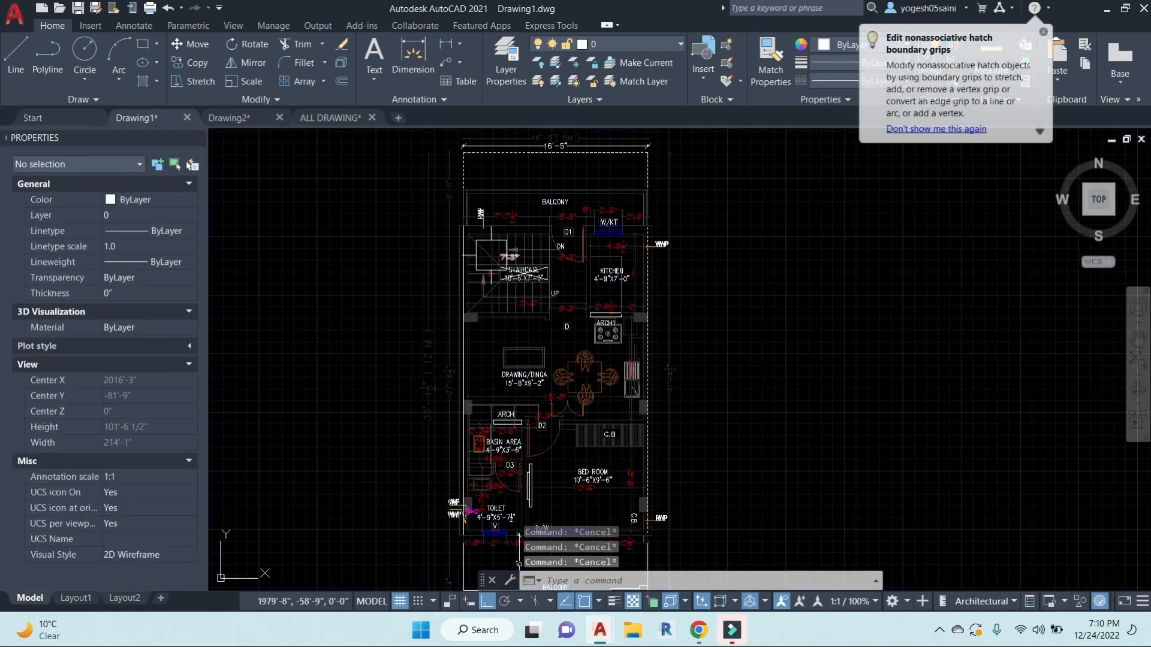
Step: Mirror the entire floor plan about a vertical line just to its right, keeping the original
scroll(736, 285, "down", 3)
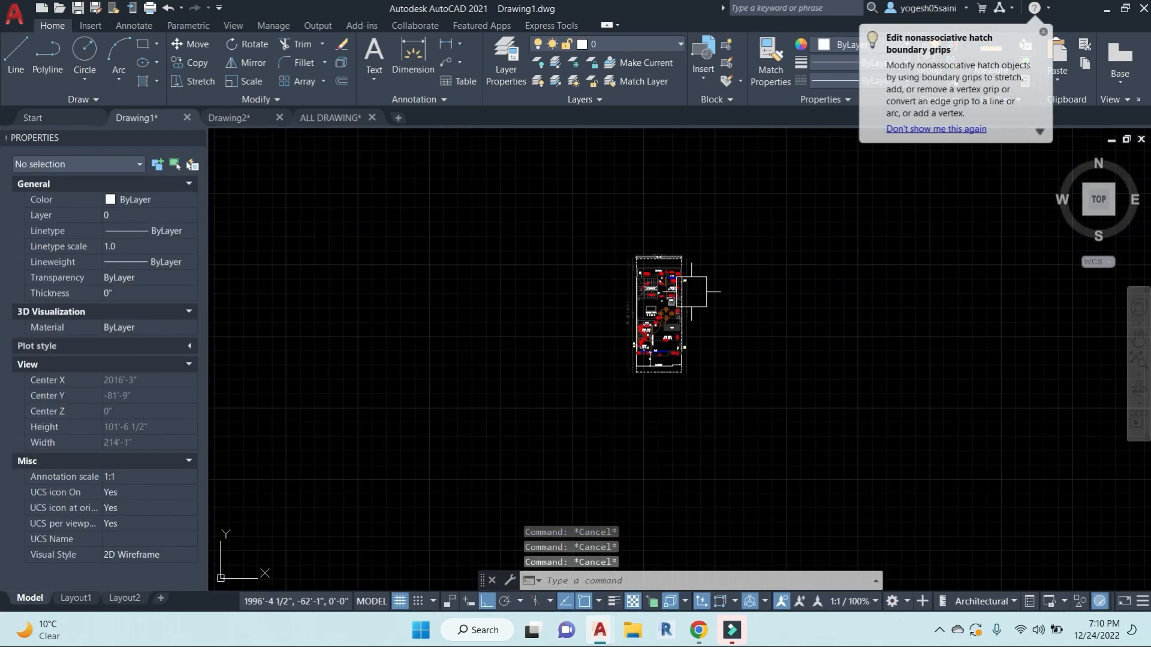
scroll(748, 375, "down", 1)
left_click(642, 391)
left_click(455, 195)
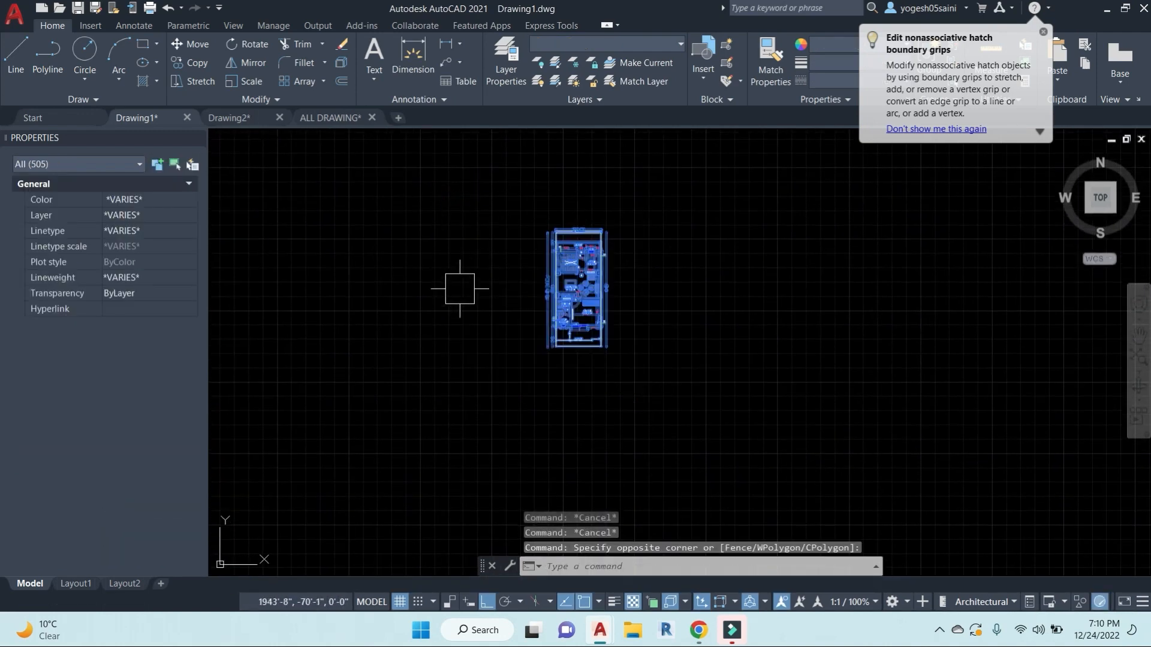
type("MI")
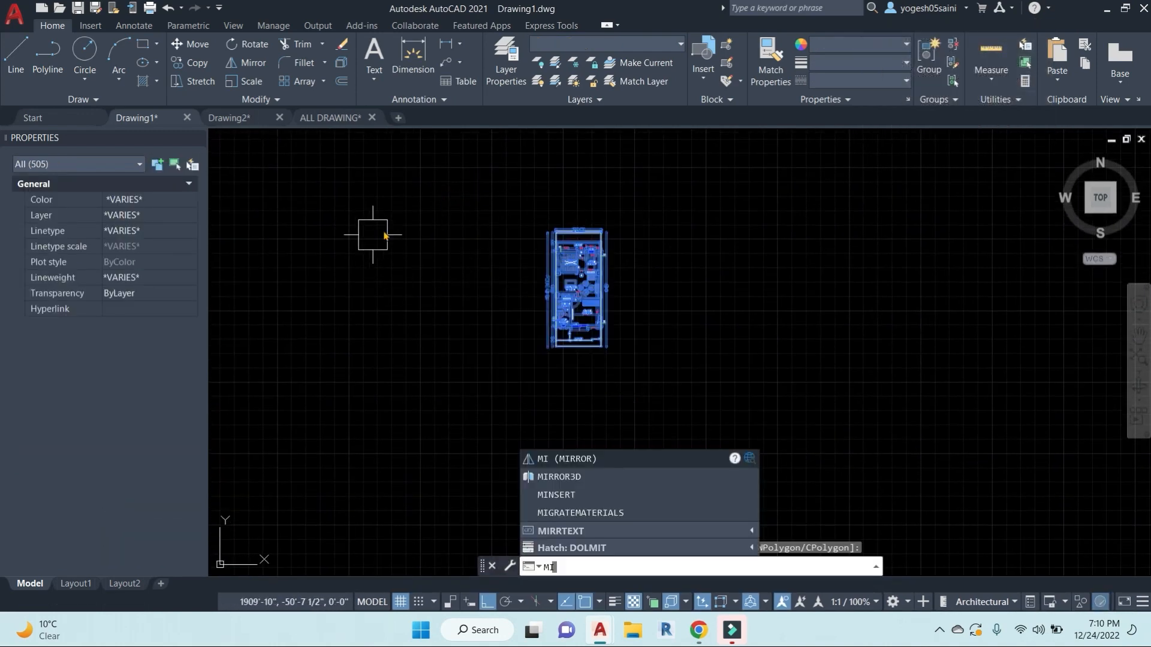
key("Return")
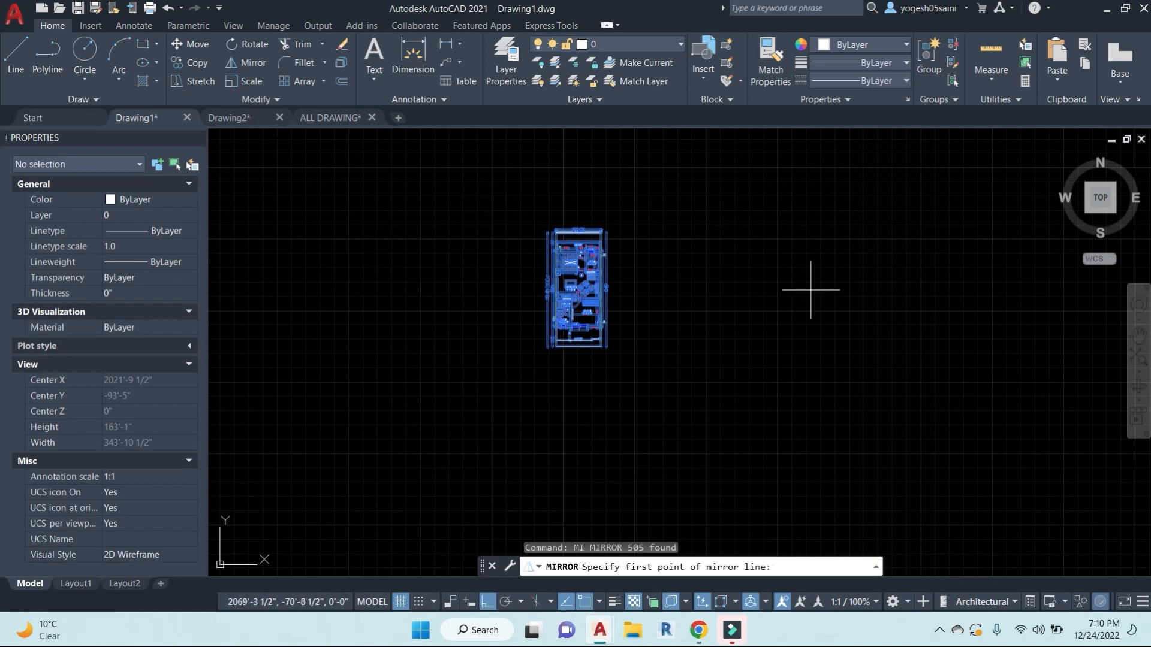
scroll(640, 267, "up", 2)
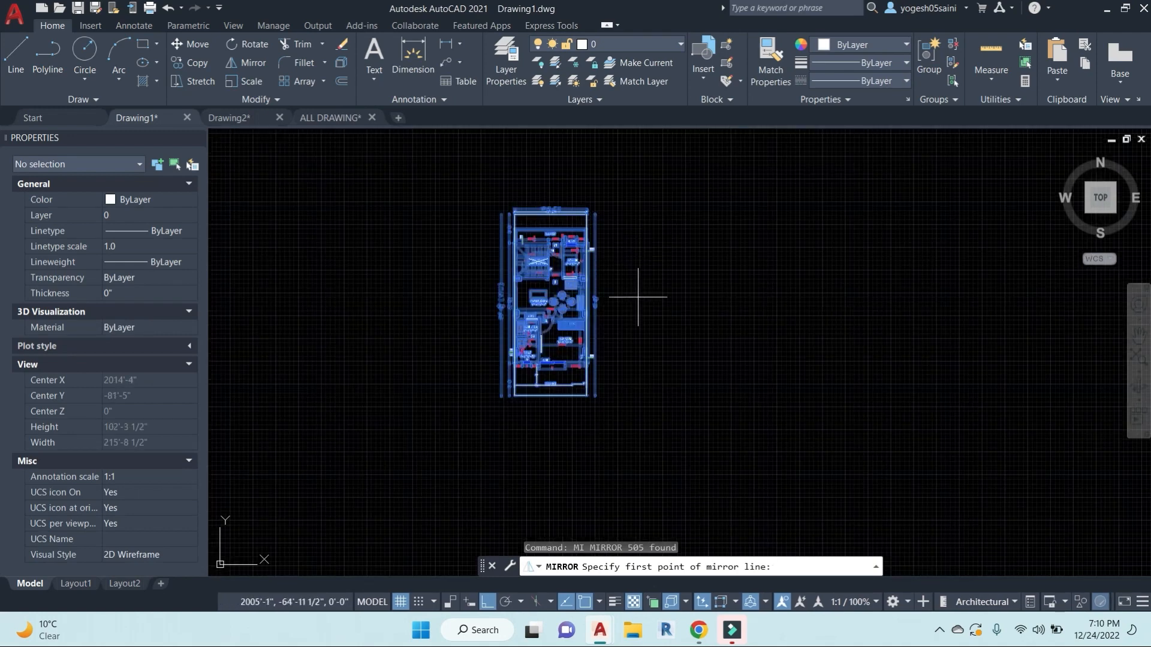
left_click(635, 408)
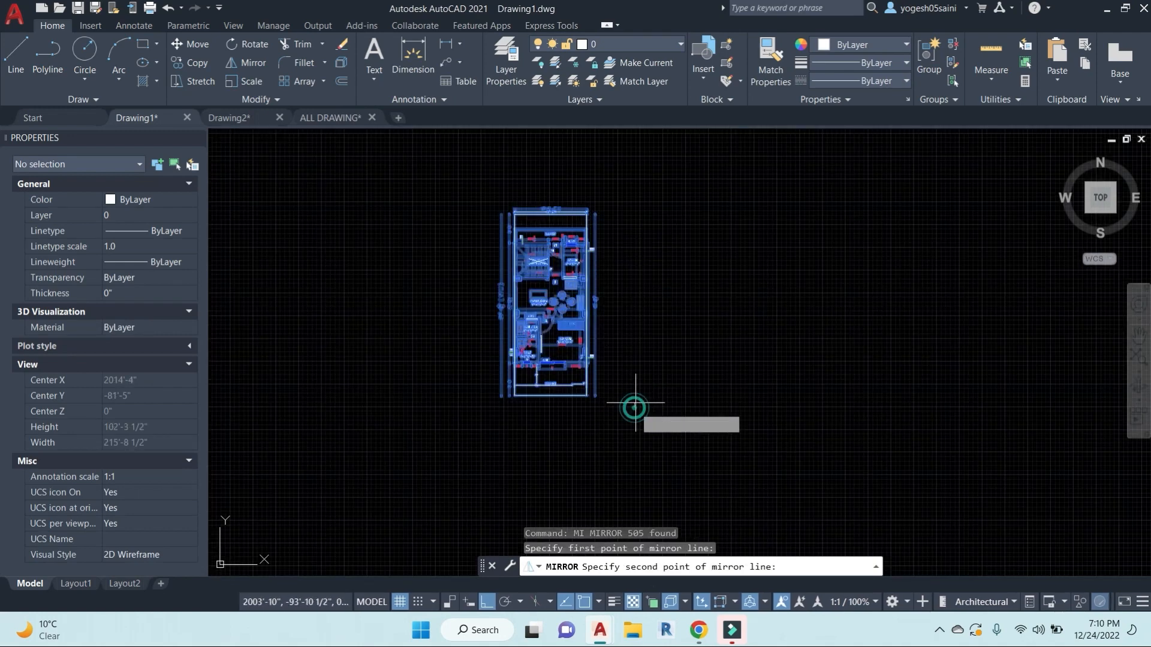
left_click(634, 154)
key("Return")
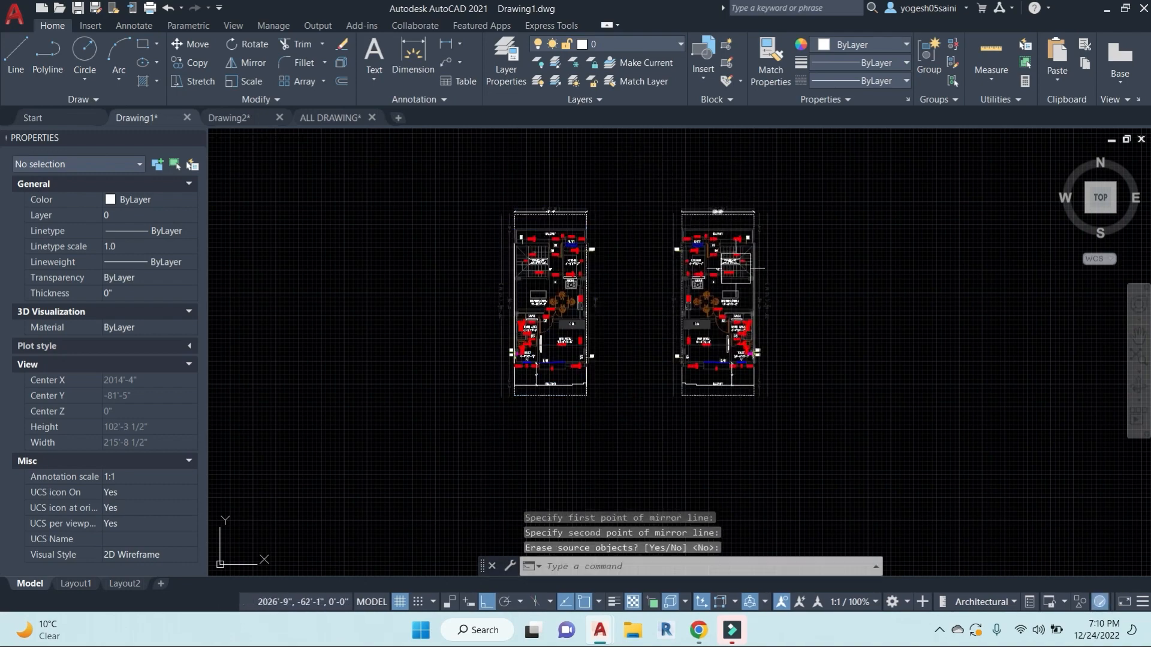
Step: Examine the mirrored plan's staircase, kitchen and room layout and compare them with the original plan
scroll(736, 268, "up", 10)
scroll(762, 264, "down", 2)
scroll(640, 336, "up", 2)
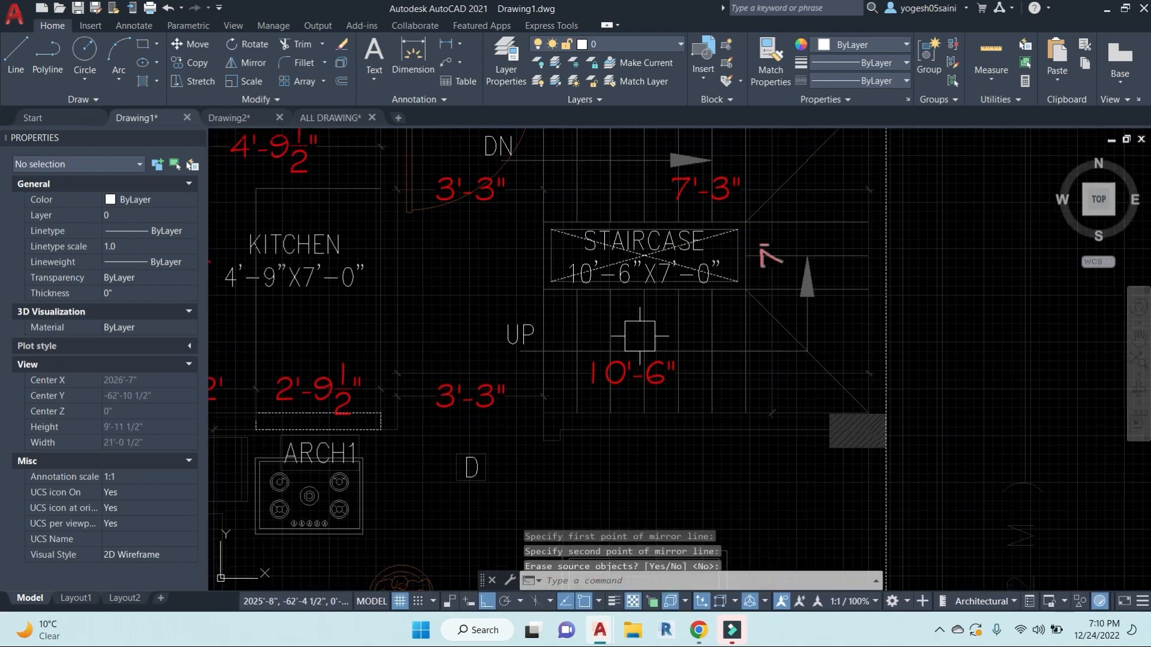
scroll(753, 329, "down", 4)
scroll(744, 291, "down", 2)
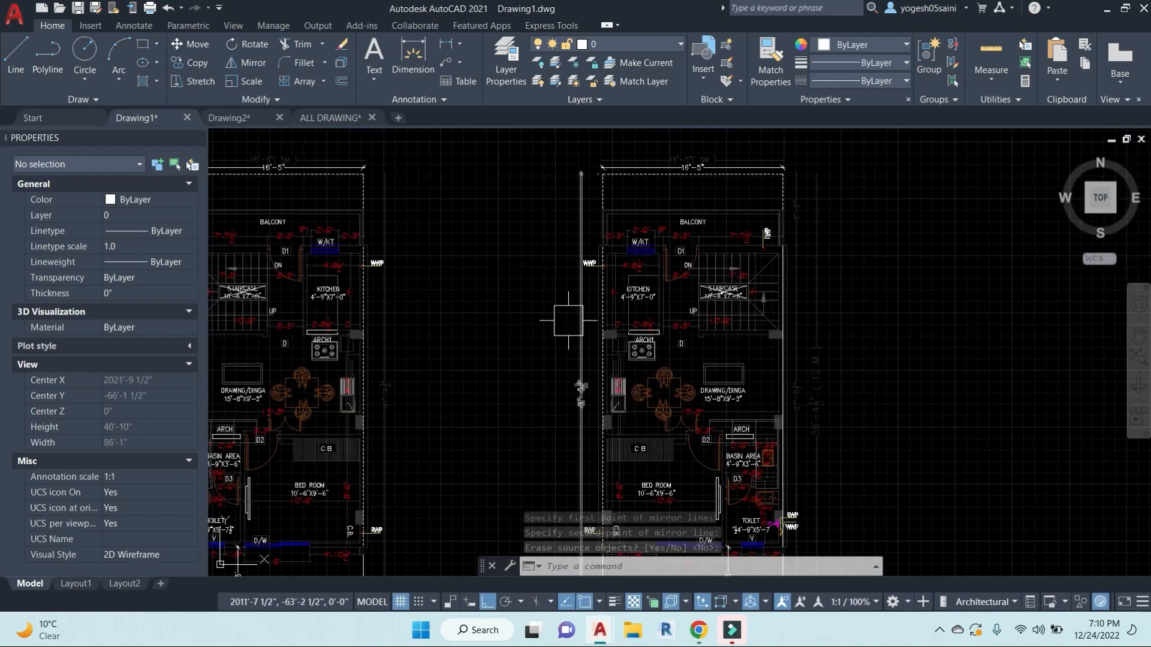
middle_click_drag(567, 321, 835, 313)
scroll(513, 255, "up", 4)
scroll(511, 303, "down", 2)
scroll(655, 349, "down", 3)
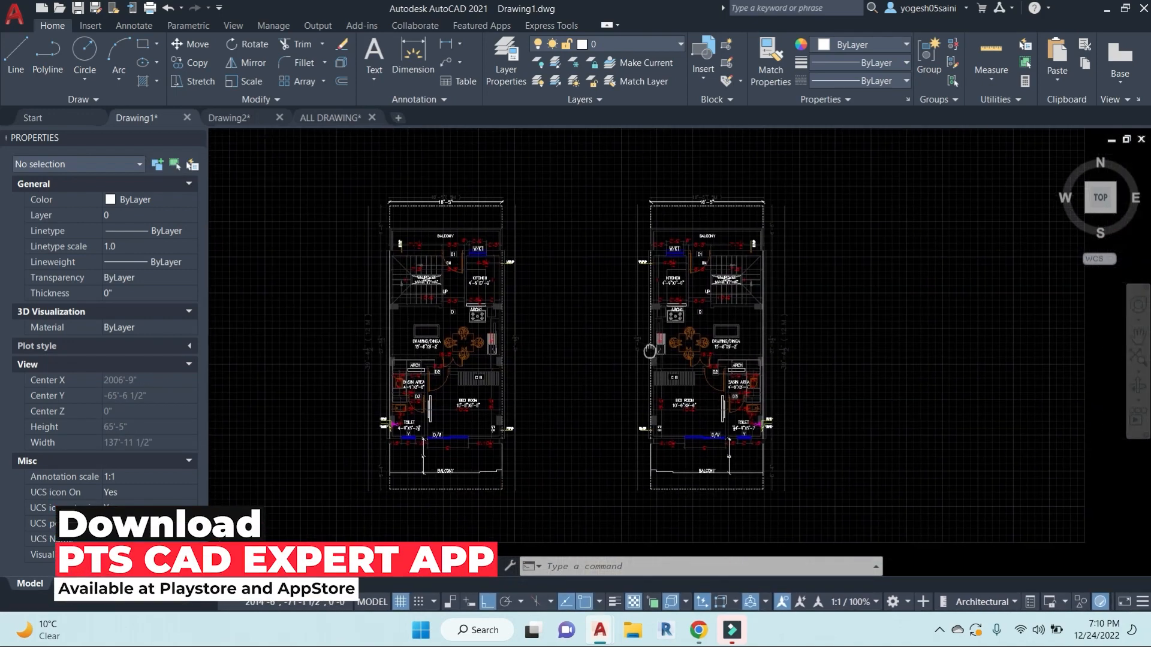
scroll(1050, 308, "up", 7)
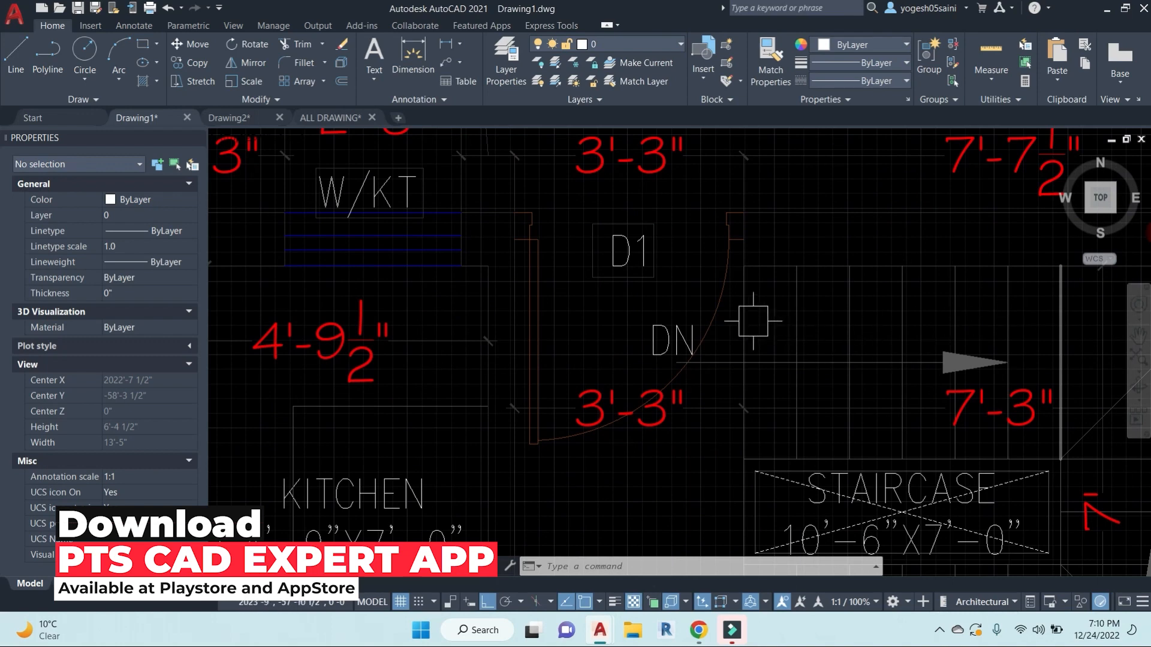
left_click(726, 298)
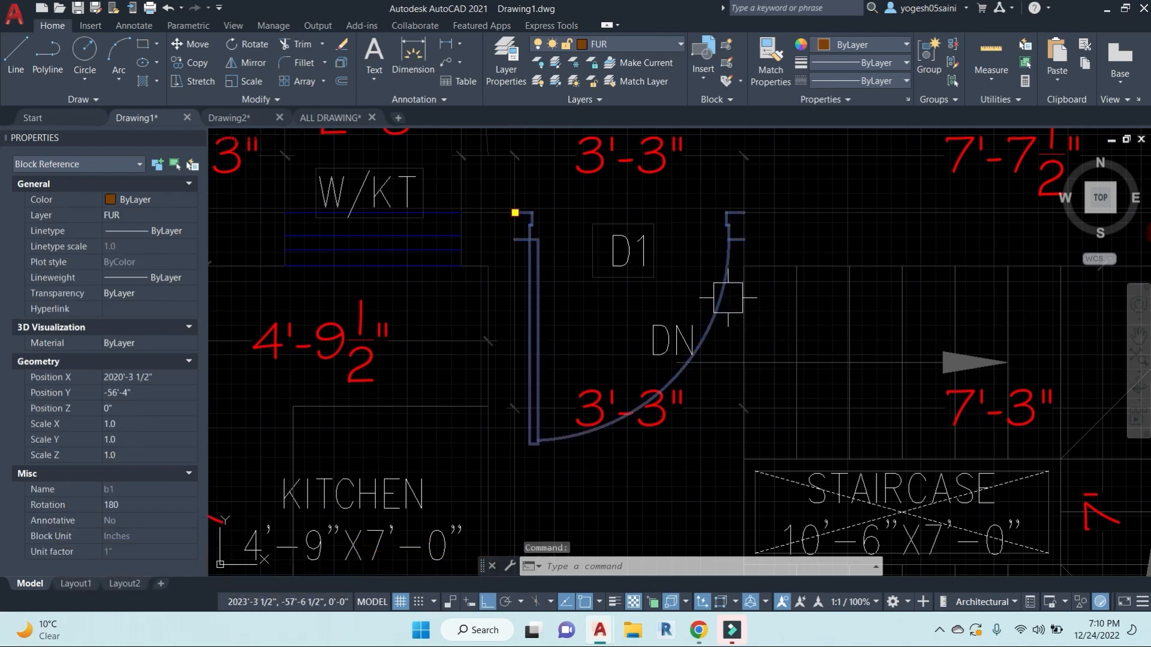
type("mi")
key("Return")
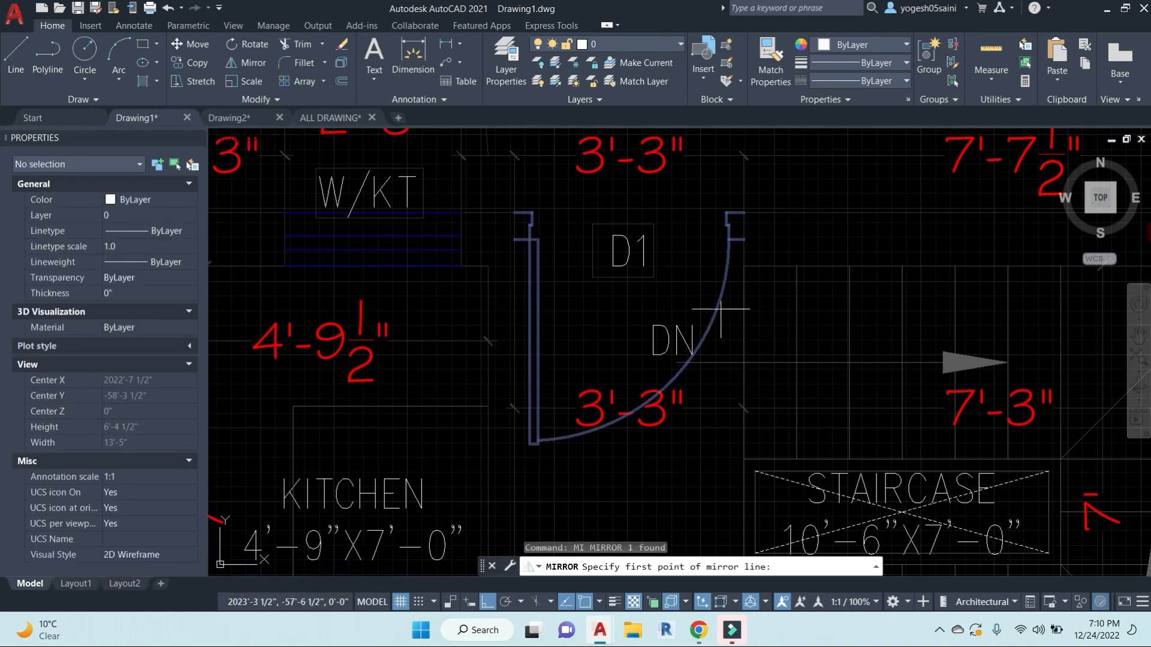
key("Escape")
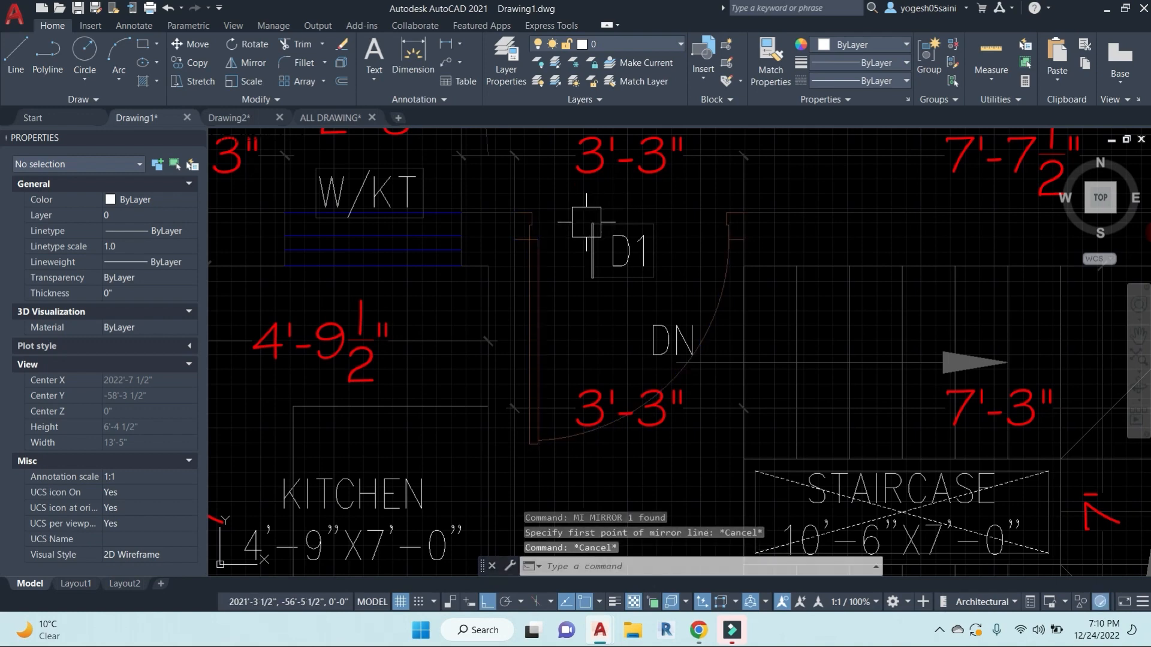
Step: Draw a line across the upper side of the D1 door opening in the mirrored plan
type("l")
key("Return")
left_click(514, 213)
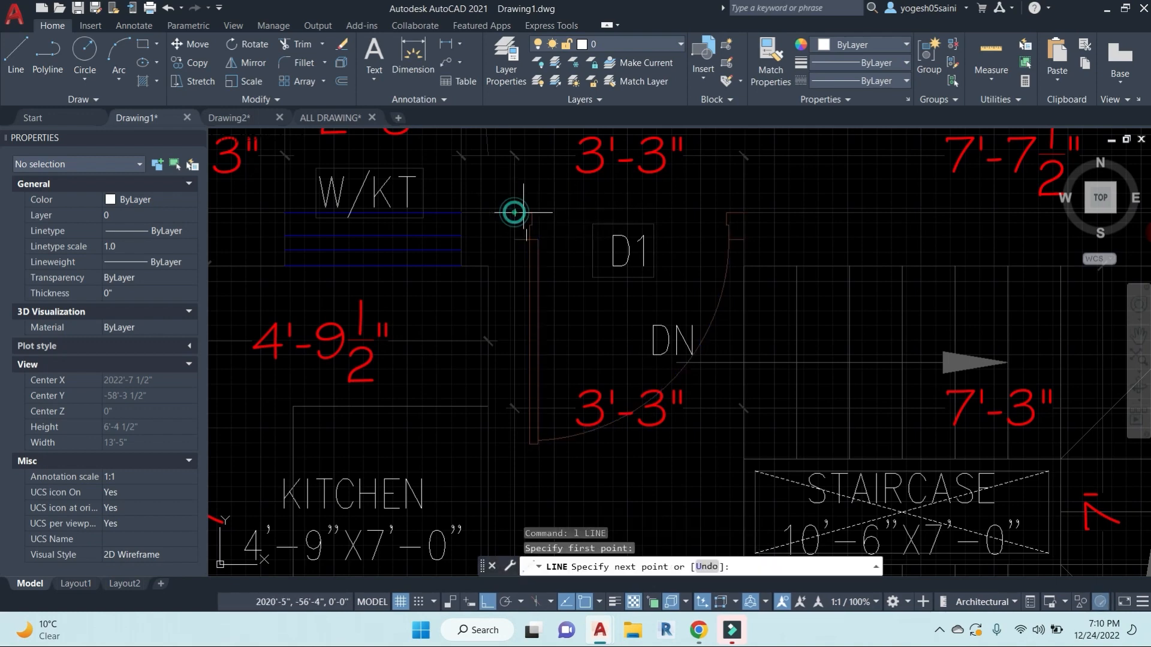
left_click(743, 211)
key("Escape")
key("Escape")
key("Escape")
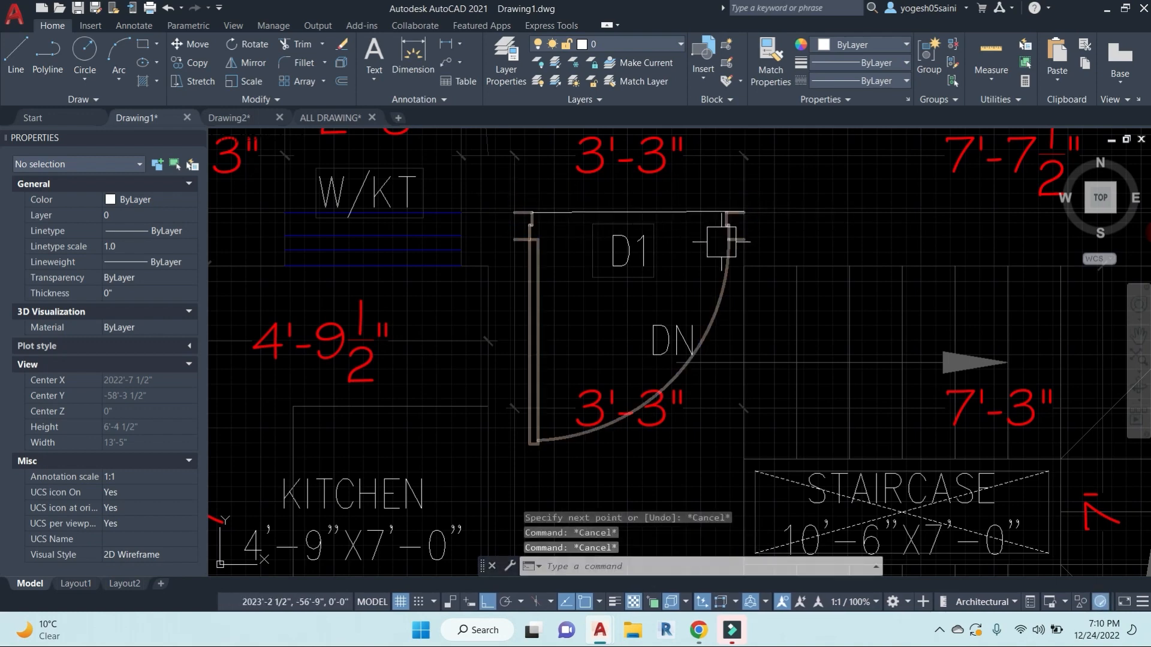
Step: Erase the line across the D1 door opening
left_click(722, 243)
key("Escape")
left_click(680, 204)
type("e")
key("Return")
key("Escape")
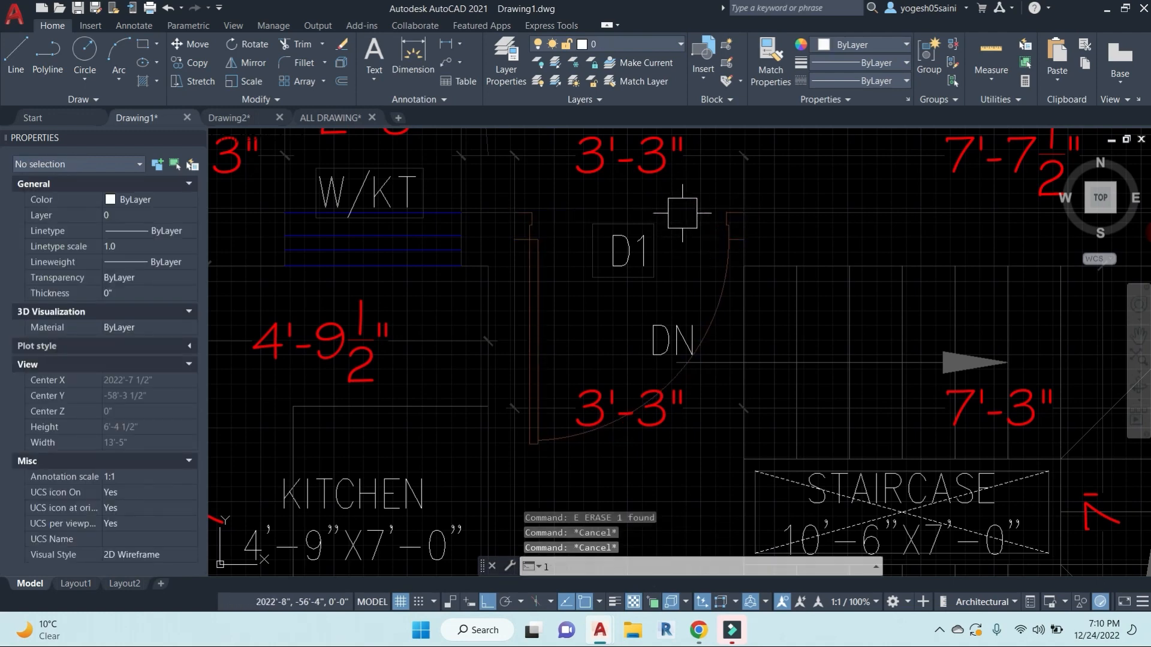
Step: Draw a horizontal line across door D1's opening, from the frame's outer corner on the staircase side to the kitchen side
type("l")
key("Return")
scroll(756, 216, "up", 5)
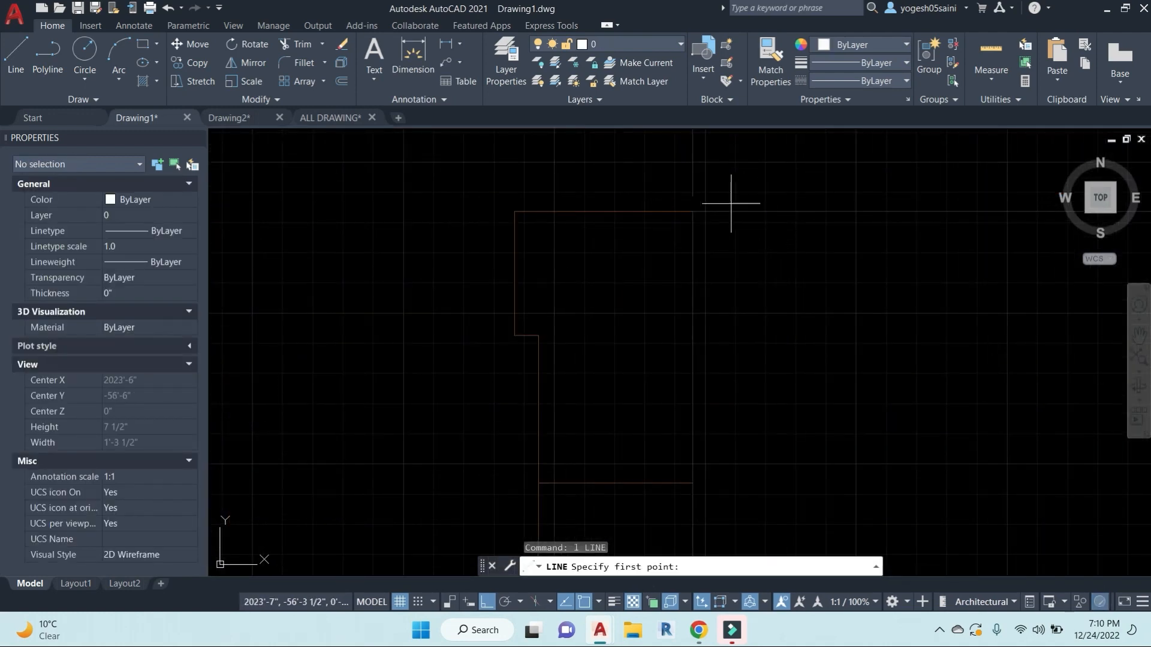
left_click(693, 211)
scroll(479, 246, "down", 5)
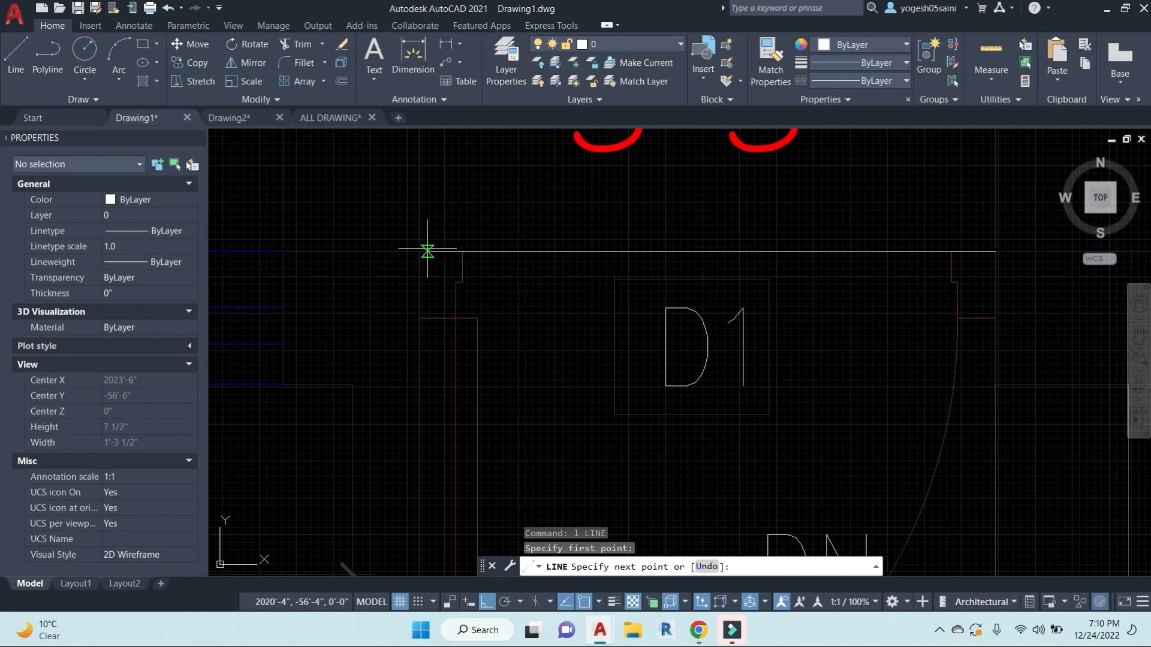
key("Escape")
key("Escape")
scroll(629, 266, "down", 4)
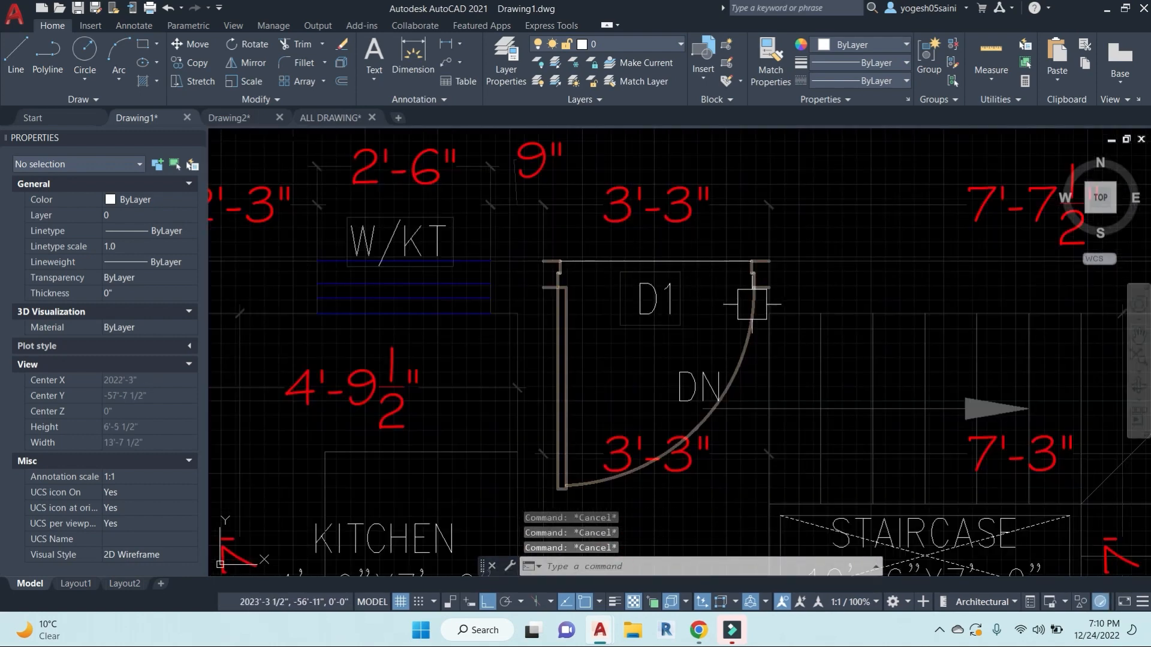
Step: Mirror door D1 about a vertical line through the midpoint of the line across its opening, deleting the source door
left_click(759, 324)
middle_click_drag(759, 324, 668, 286)
type("mi")
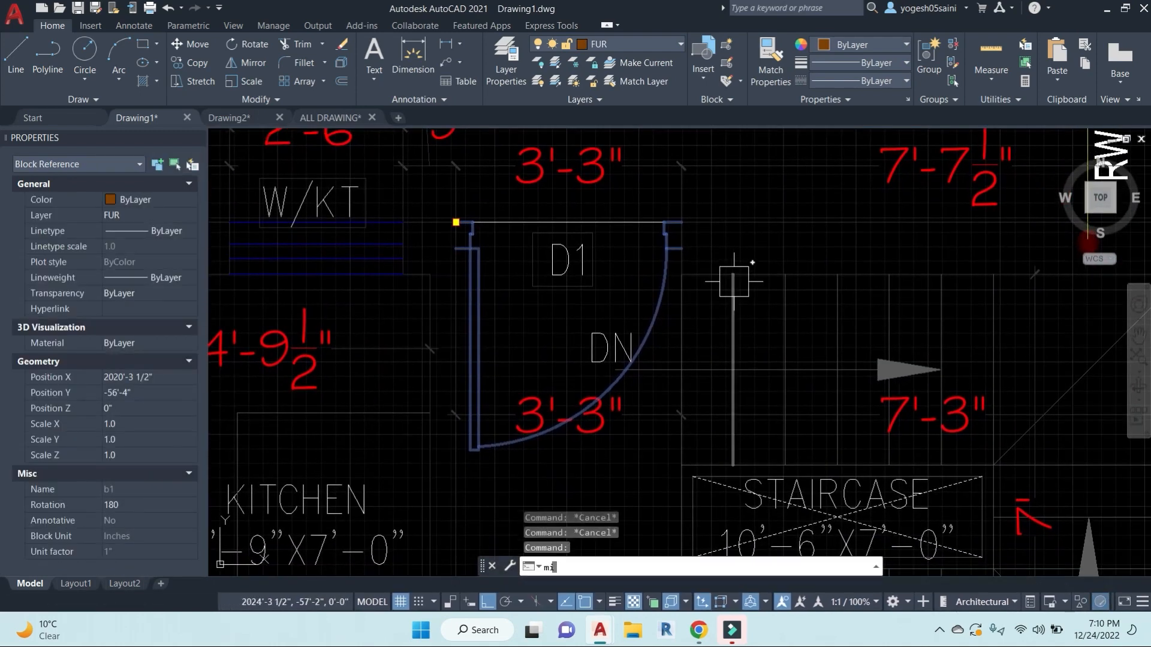
key("Return")
left_click(569, 221)
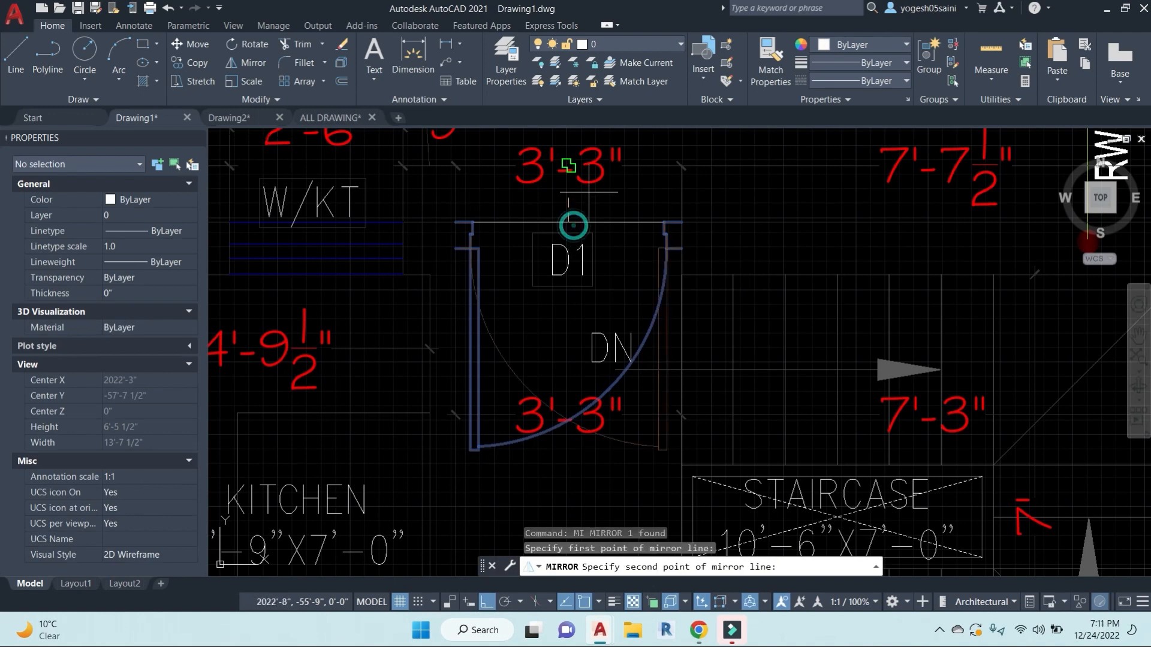
scroll(599, 179, "down", 6)
middle_click_drag(599, 173, 586, 289)
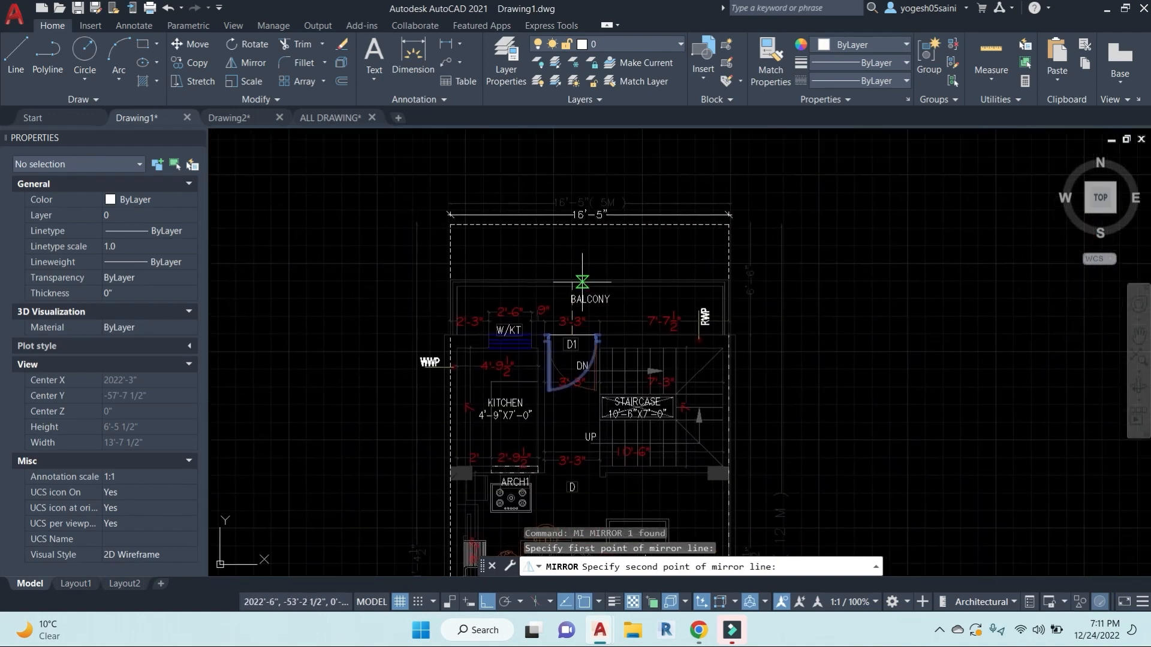
left_click(585, 163)
scroll(581, 406, "up", 6)
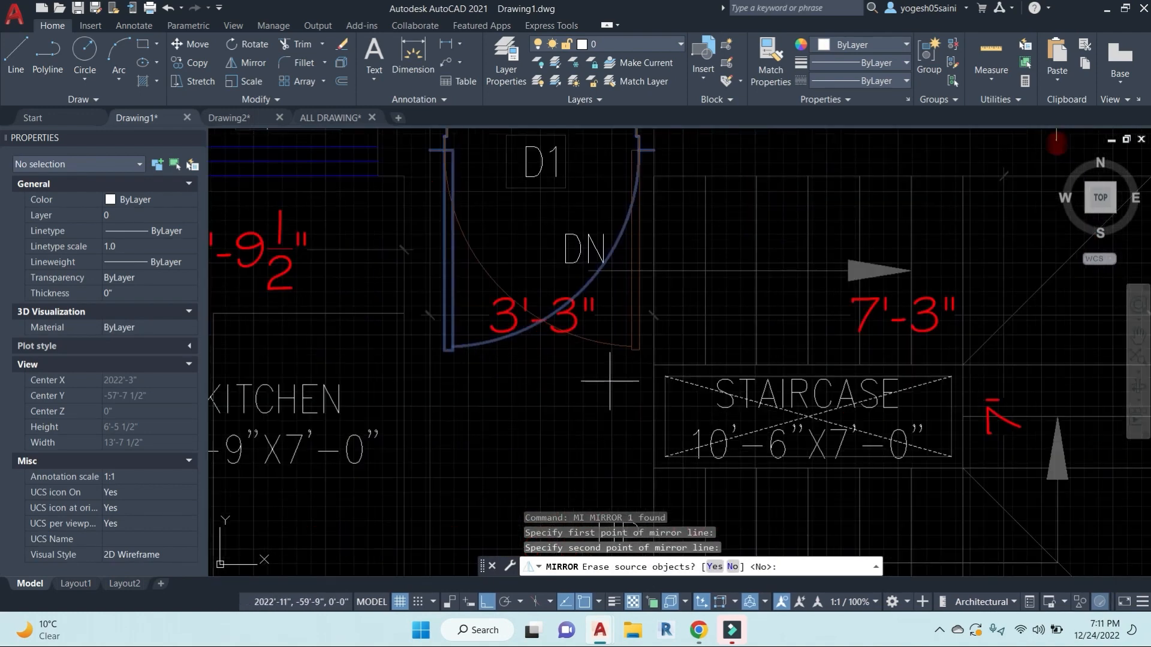
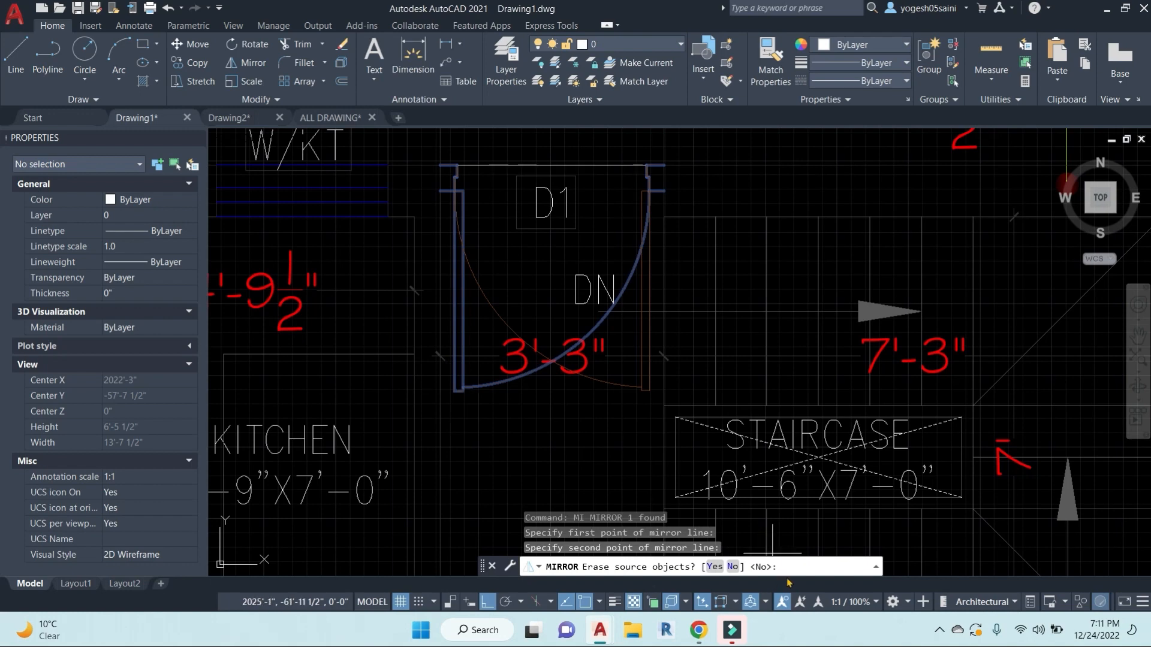
key("Return")
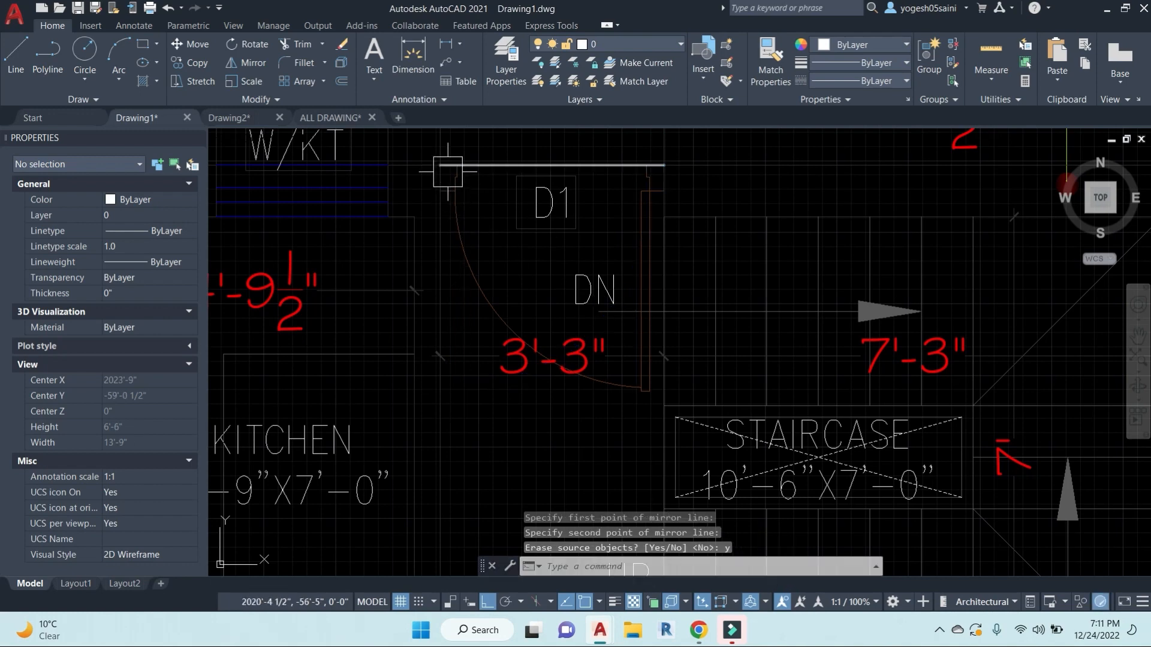
Step: Erase the horizontal line across door D1's opening
left_click(470, 165)
type("e")
key("Return")
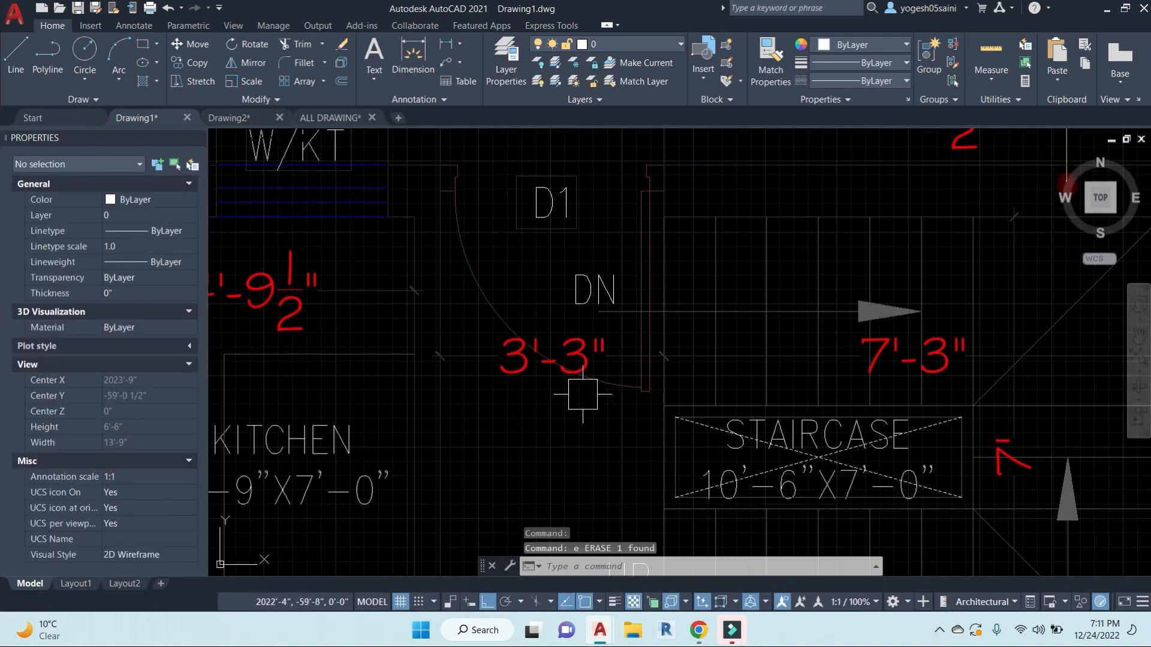
Step: Copy the chair at the dining table's upper side to the empty area right of the mirrored plan
scroll(590, 376, "down", 4)
middle_click_drag(760, 415, 668, 372)
middle_click_drag(624, 437, 627, 312)
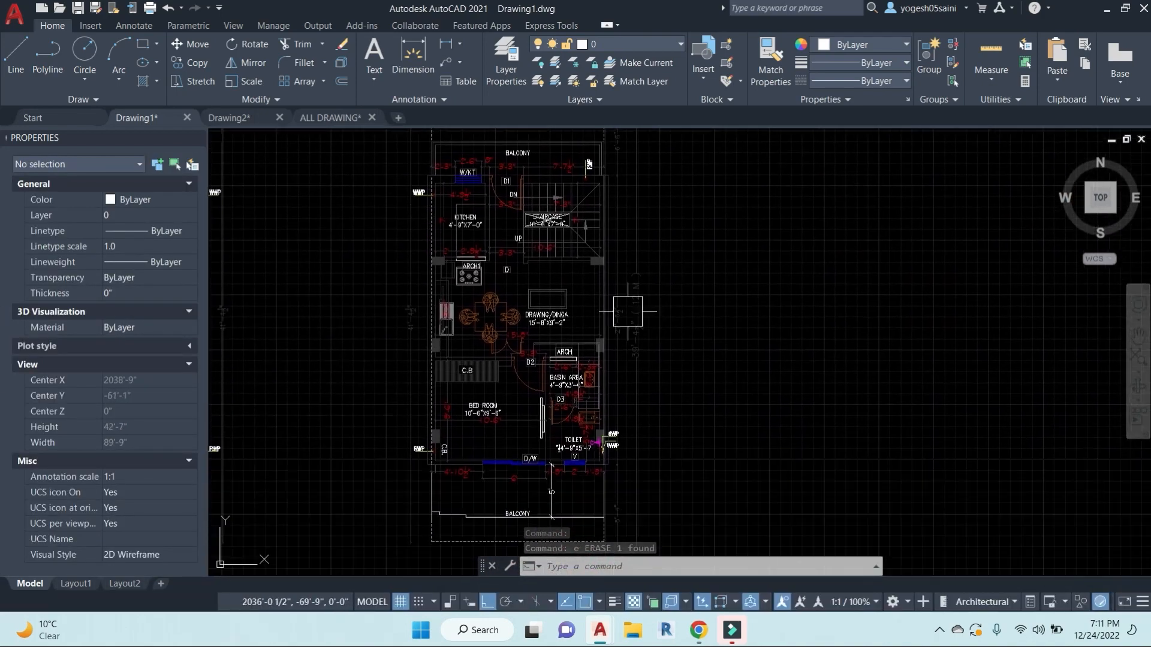
scroll(496, 318, "up", 4)
left_click(478, 273)
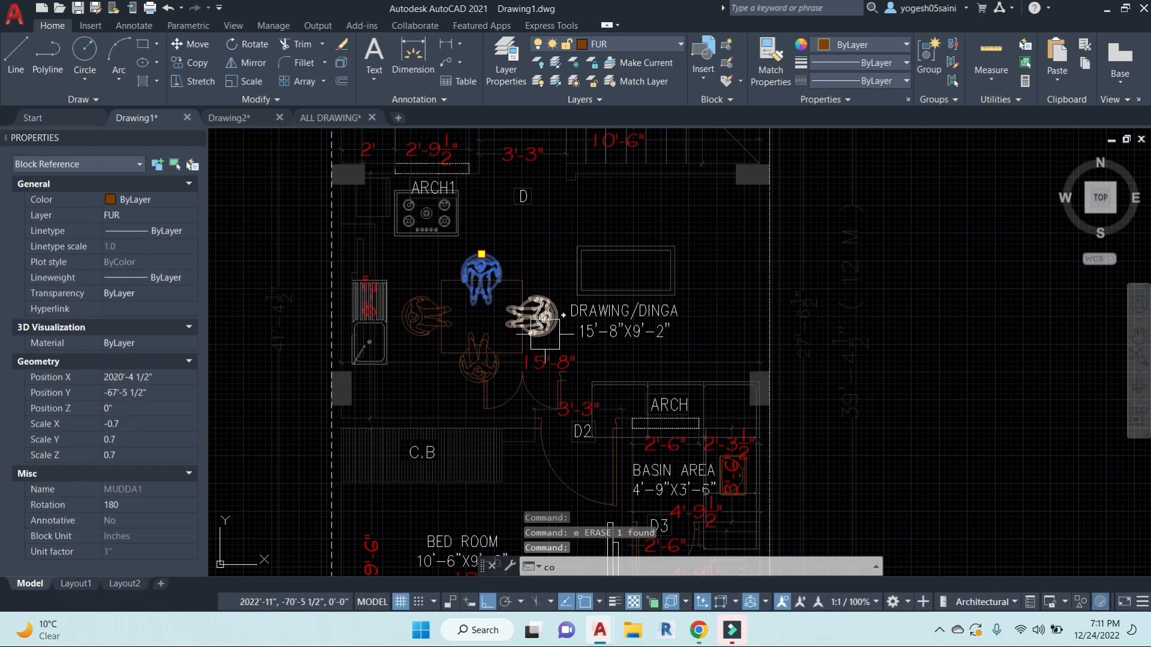
key("space")
scroll(518, 325, "down", 2)
middle_click_drag(625, 312, 496, 300)
left_click(710, 306)
scroll(957, 307, "down", 2)
middle_click_drag(945, 308, 435, 263)
left_click(622, 272)
key("Escape")
key("Escape")
Step: Examine the copied chair beside the plan and compare it with the mirrored dining set
scroll(361, 246, "up", 4)
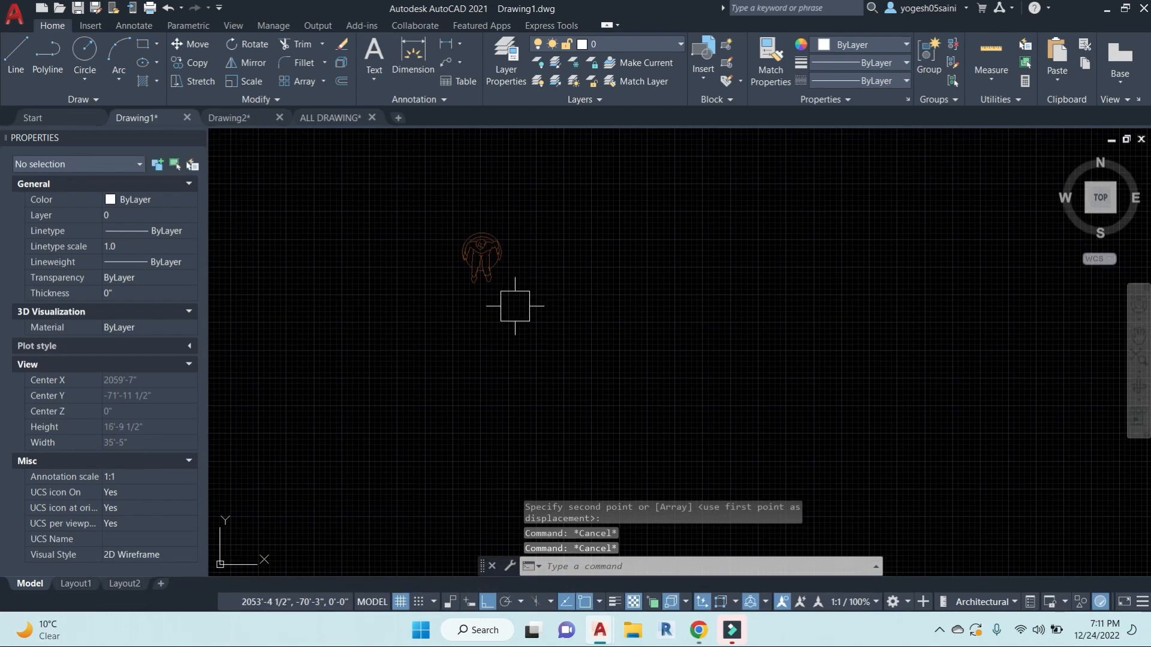
scroll(515, 306, "up", 2)
middle_click_drag(526, 308, 662, 341)
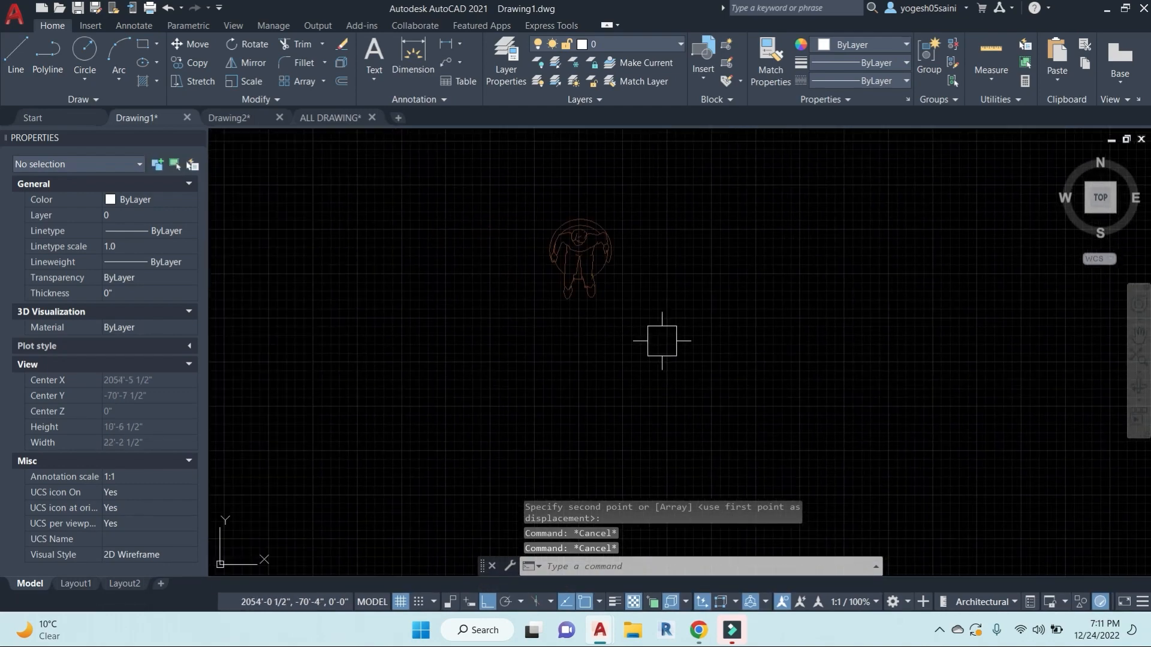
scroll(657, 340, "down", 2)
scroll(481, 363, "down", 1)
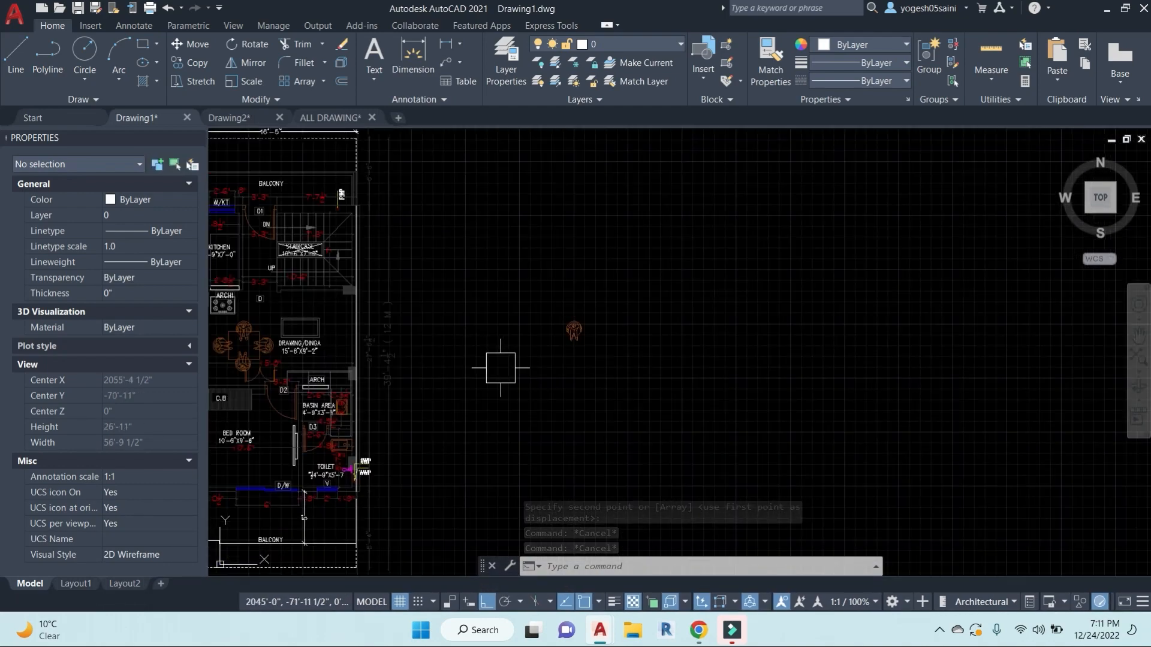
middle_click_drag(501, 368, 797, 342)
scroll(632, 314, "down", 1)
scroll(513, 240, "up", 8)
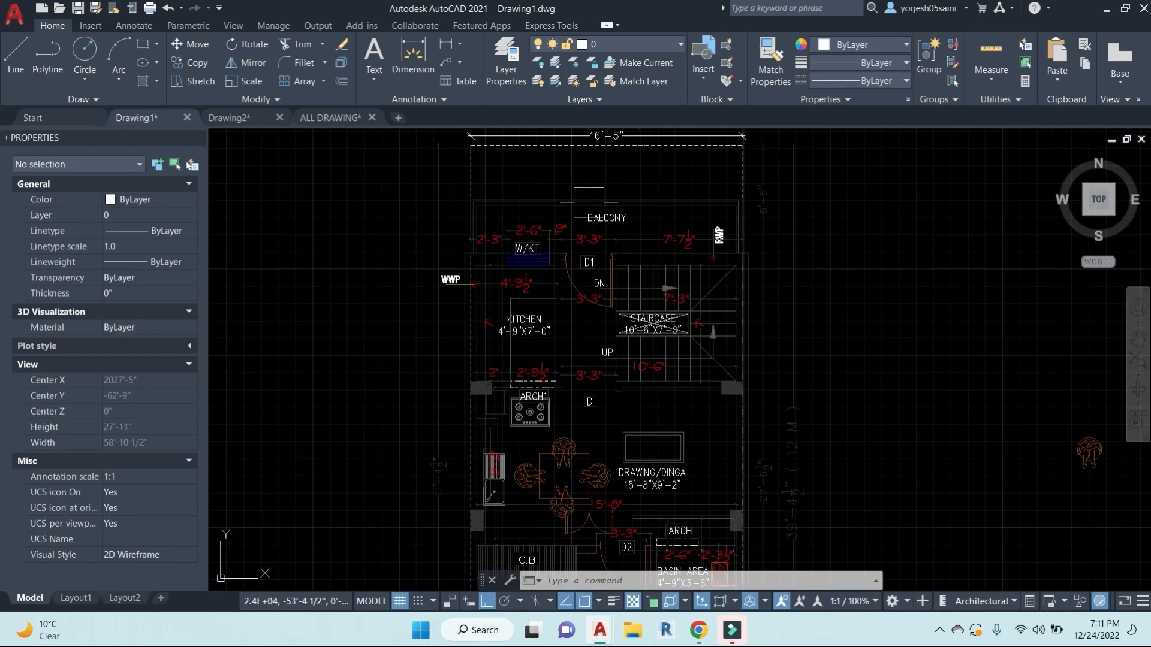
Step: Inspect the properties of the dimension texts around the W/KT, kitchen, D1 and balcony areas in the mirrored plan
left_click(595, 212)
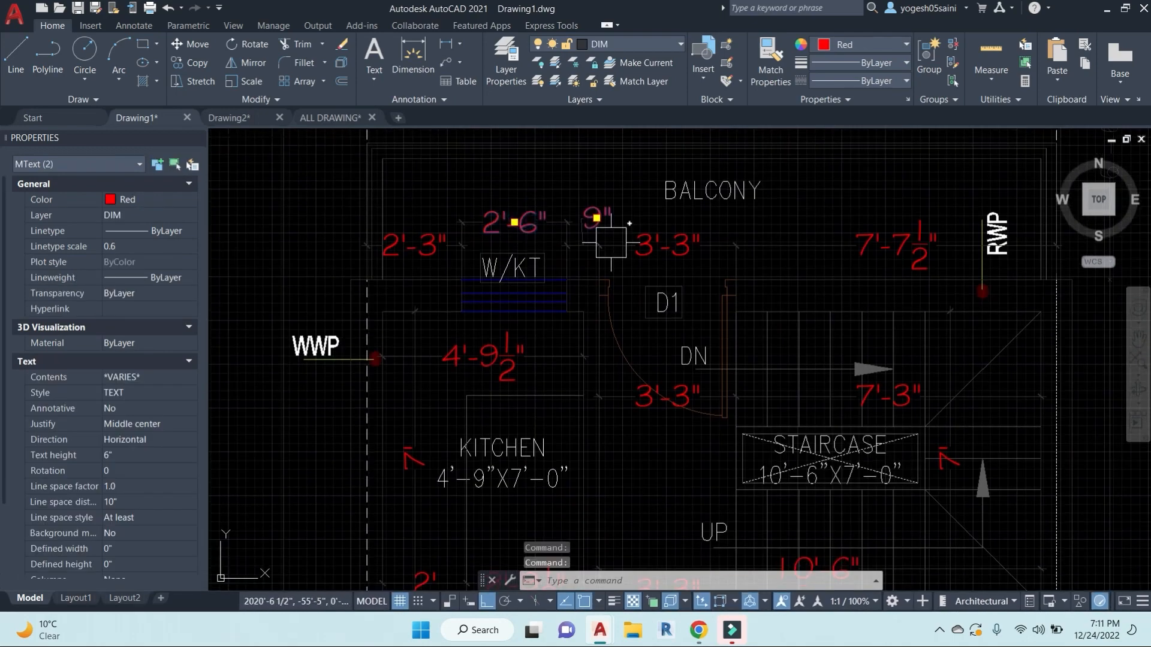
key("Escape")
scroll(797, 240, "down", 4)
scroll(559, 274, "up", 4)
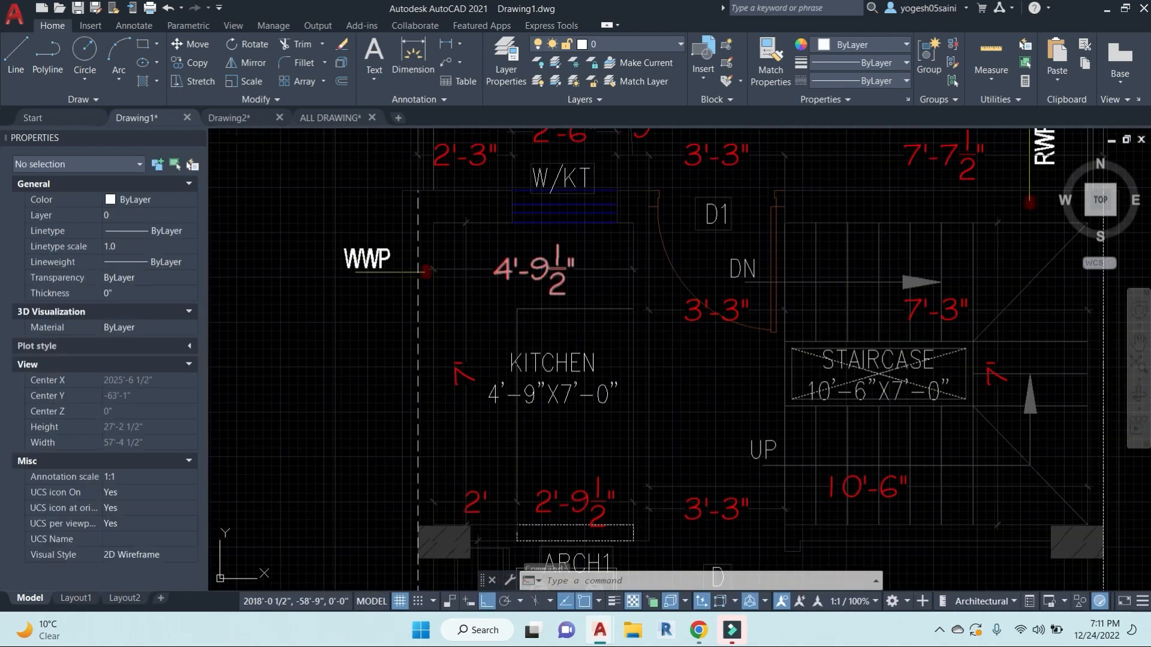
left_click(540, 266)
scroll(596, 286, "down", 4)
scroll(633, 310, "up", 4)
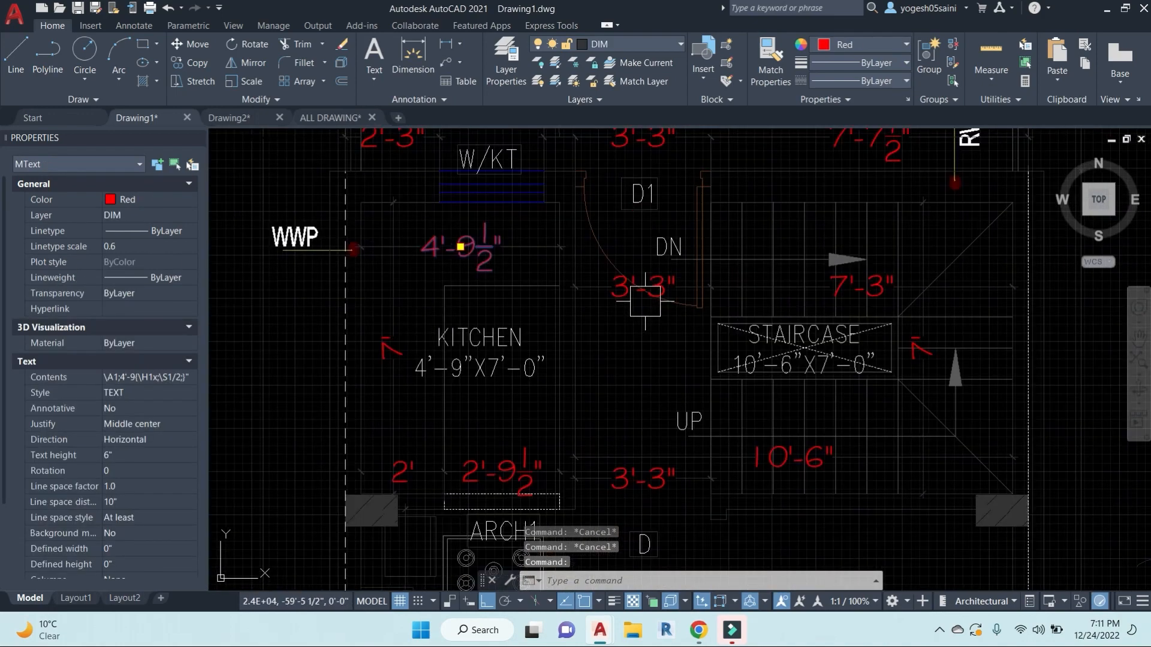
scroll(619, 303, "down", 5)
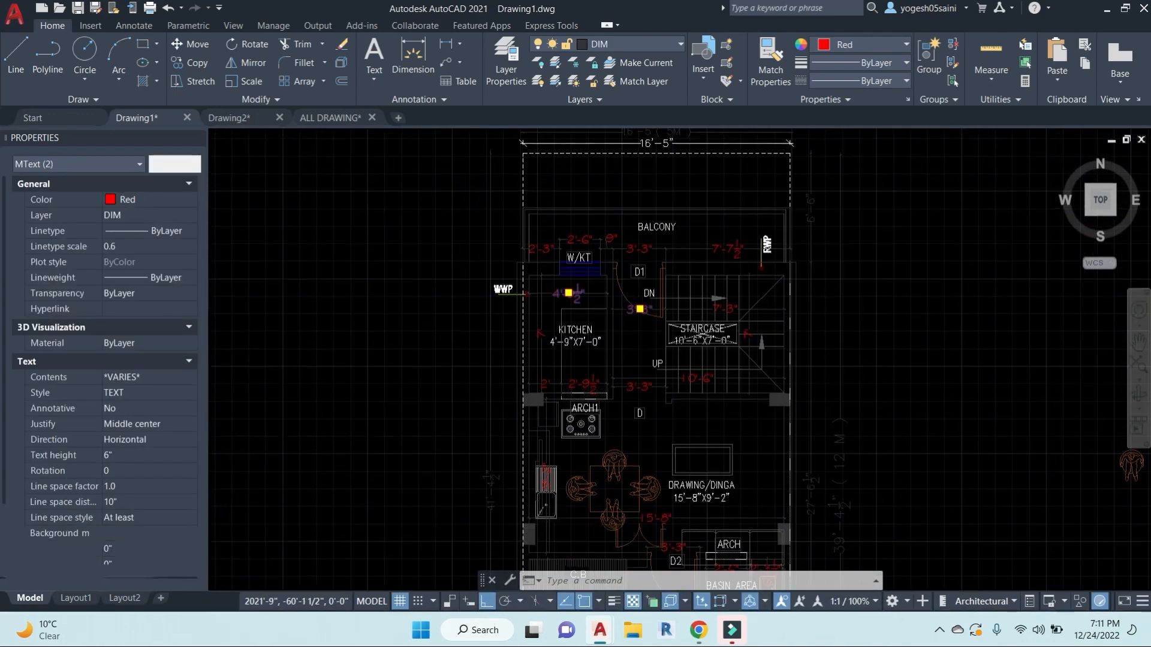
middle_click_drag(691, 375, 728, 344)
key("Escape")
scroll(713, 223, "up", 3)
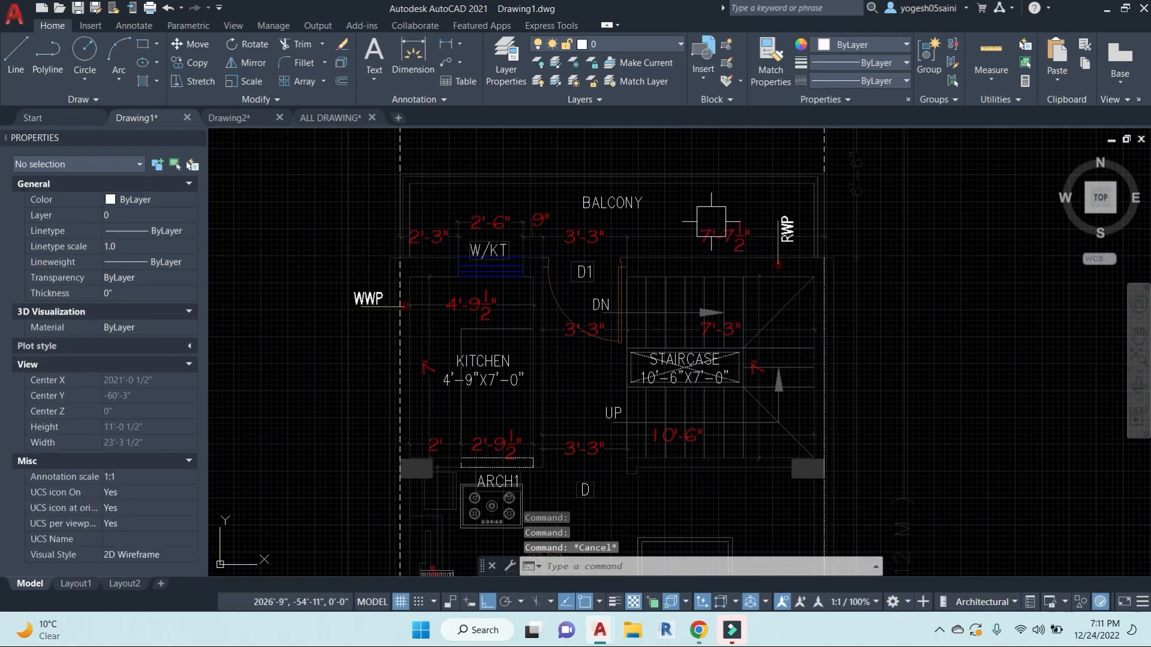
left_click(756, 235)
scroll(749, 282, "down", 1)
middle_click_drag(827, 288, 599, 269)
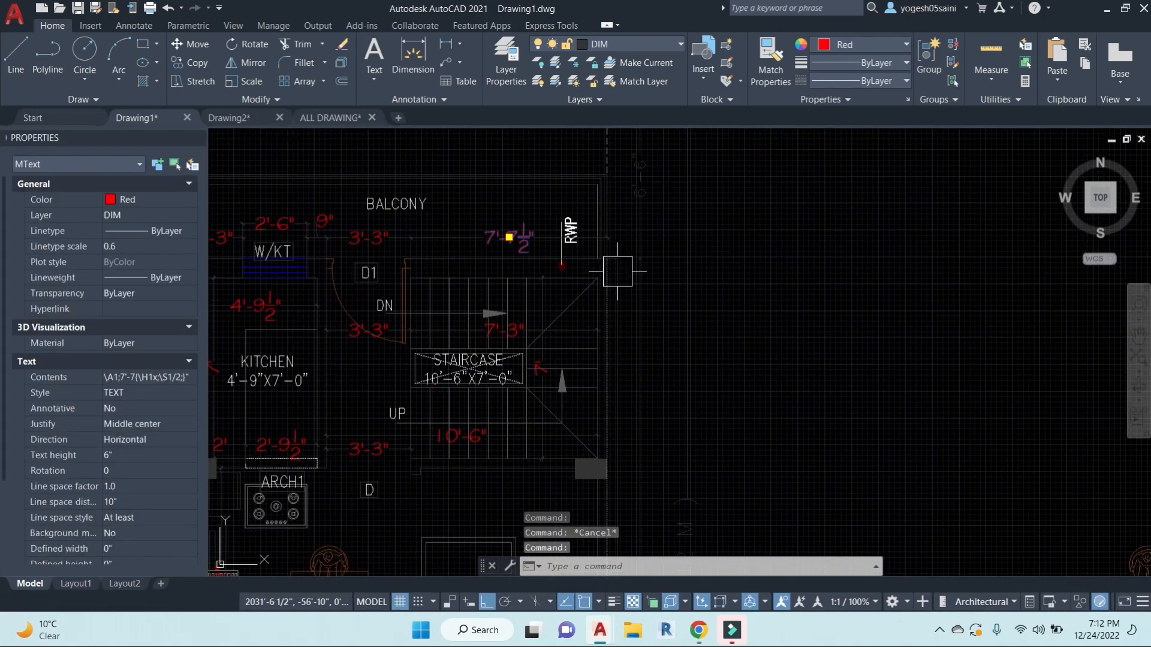
Step: Compare the BALCONY label's text properties in the mirrored plan and the original plan
middle_click_drag(394, 178, 563, 283)
key("Escape")
left_click(574, 305)
scroll(570, 305, "down", 4)
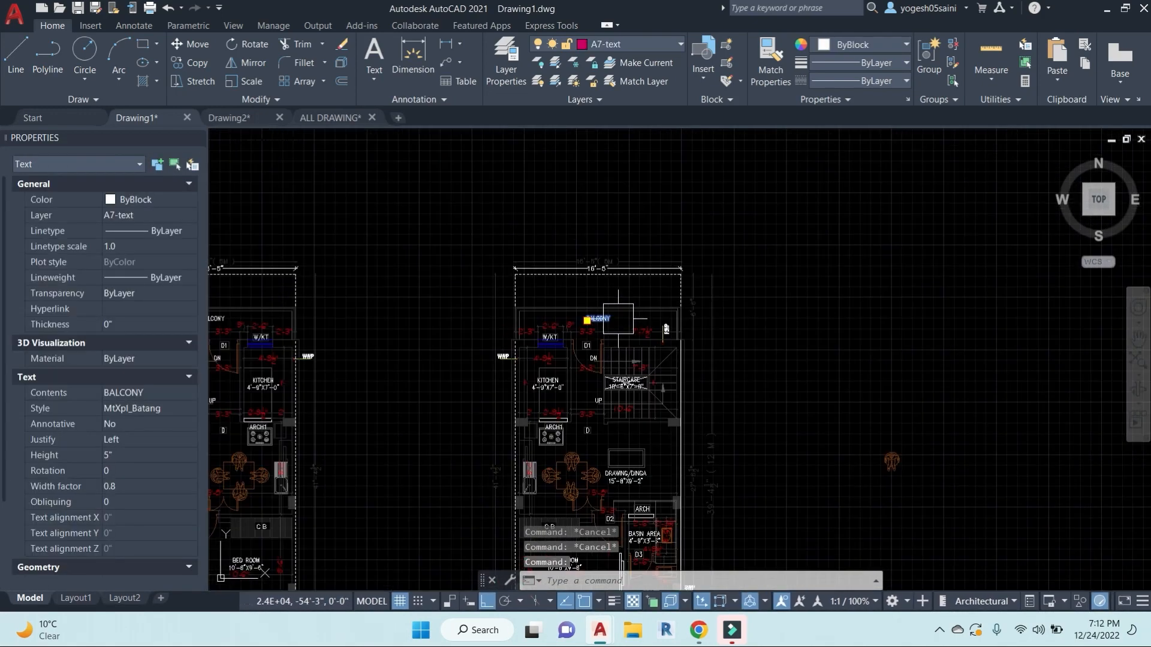
key("Escape")
scroll(472, 273, "up", 4)
left_click(464, 273)
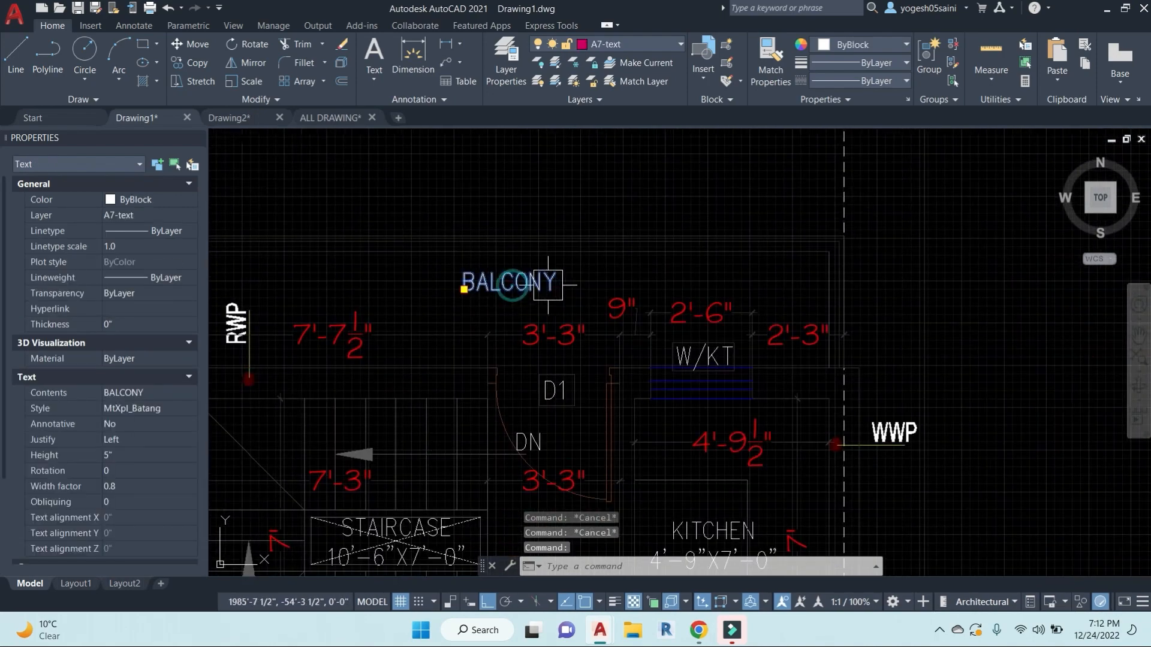
key("Escape")
scroll(477, 284, "down", 2)
scroll(478, 284, "up", 4)
left_click(451, 255)
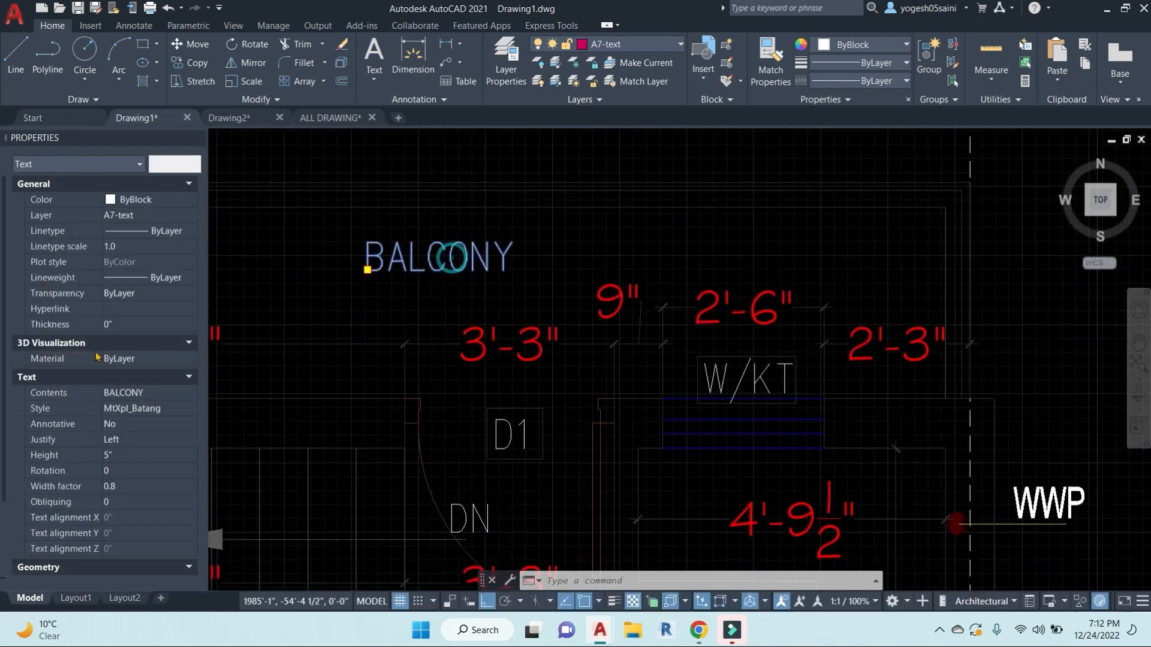
scroll(149, 412, "down", 3)
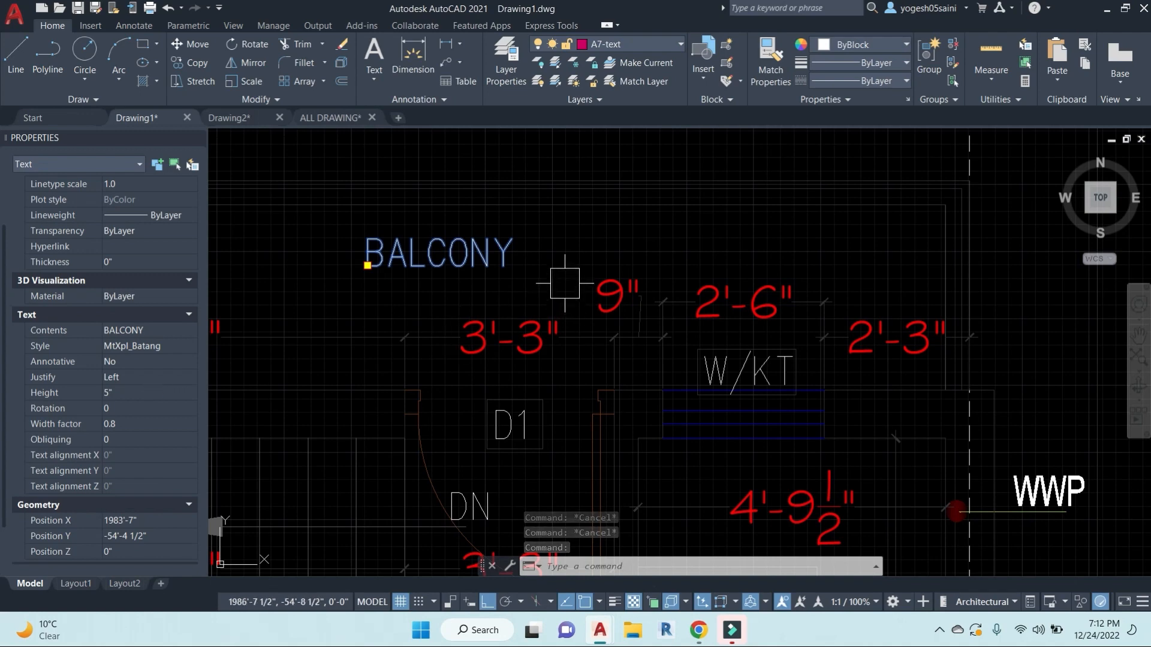
scroll(565, 283, "down", 5)
key("Escape")
key("Escape")
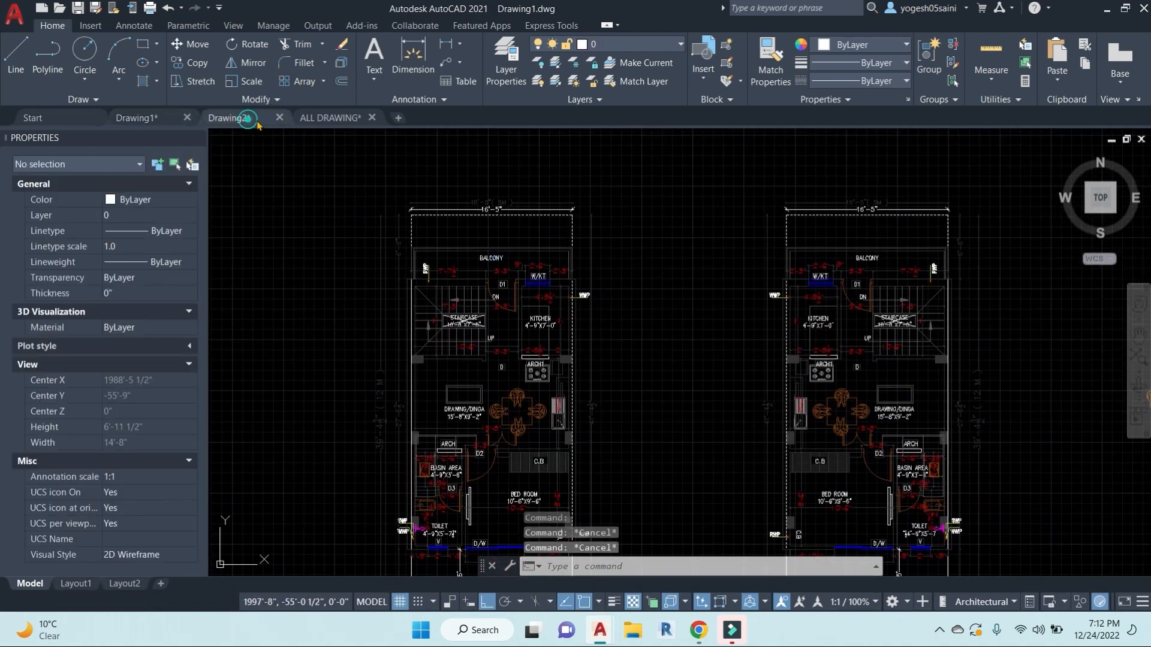
Step: Start a new drawing and place a multiline text reading "fdhgkjfhdgjkhdfjkghd" in it
left_click(247, 118)
left_click(398, 117)
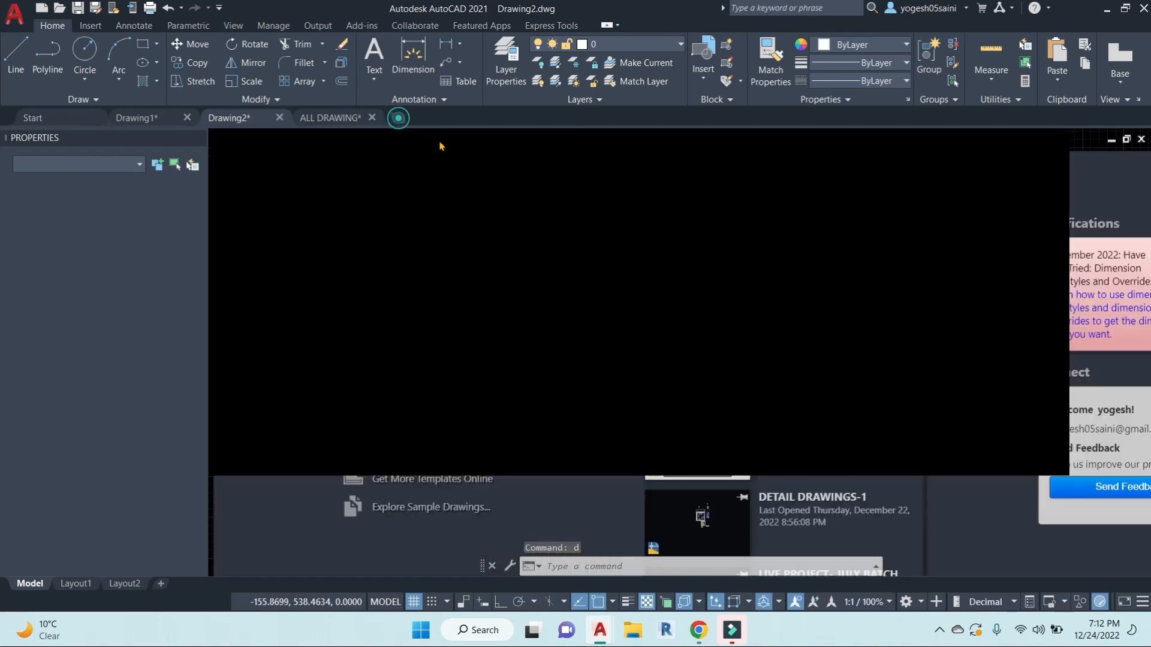
key("Escape")
left_click(374, 54)
left_click(574, 217)
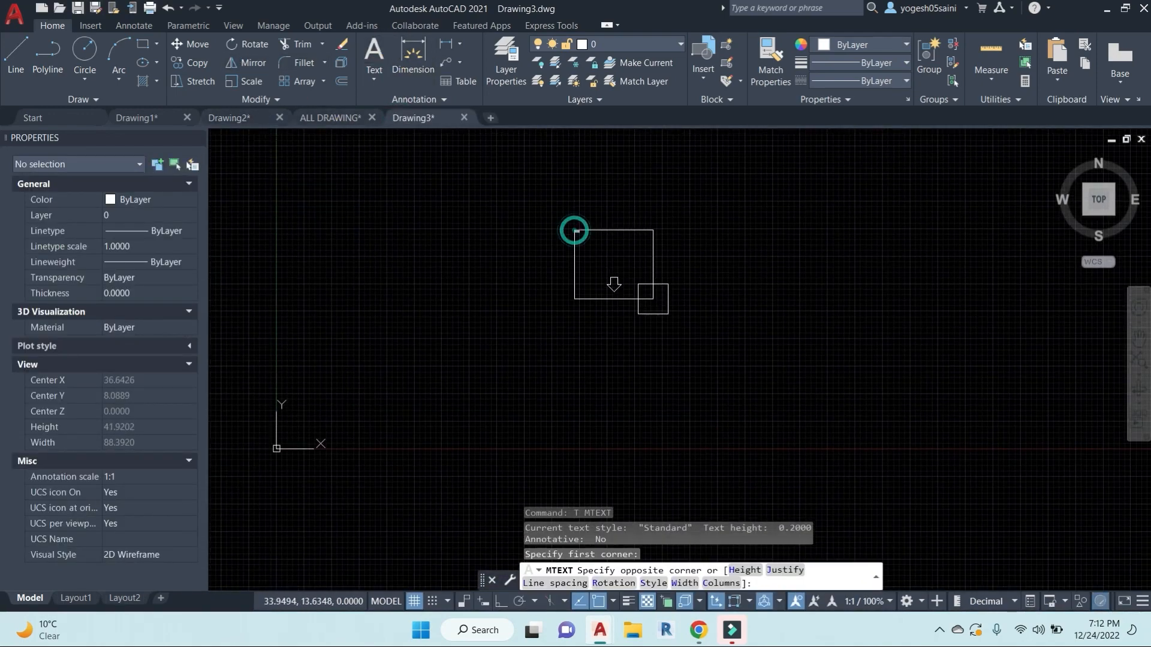
left_click(768, 324)
type("fdhgkjfhdgjkhdfjkghd")
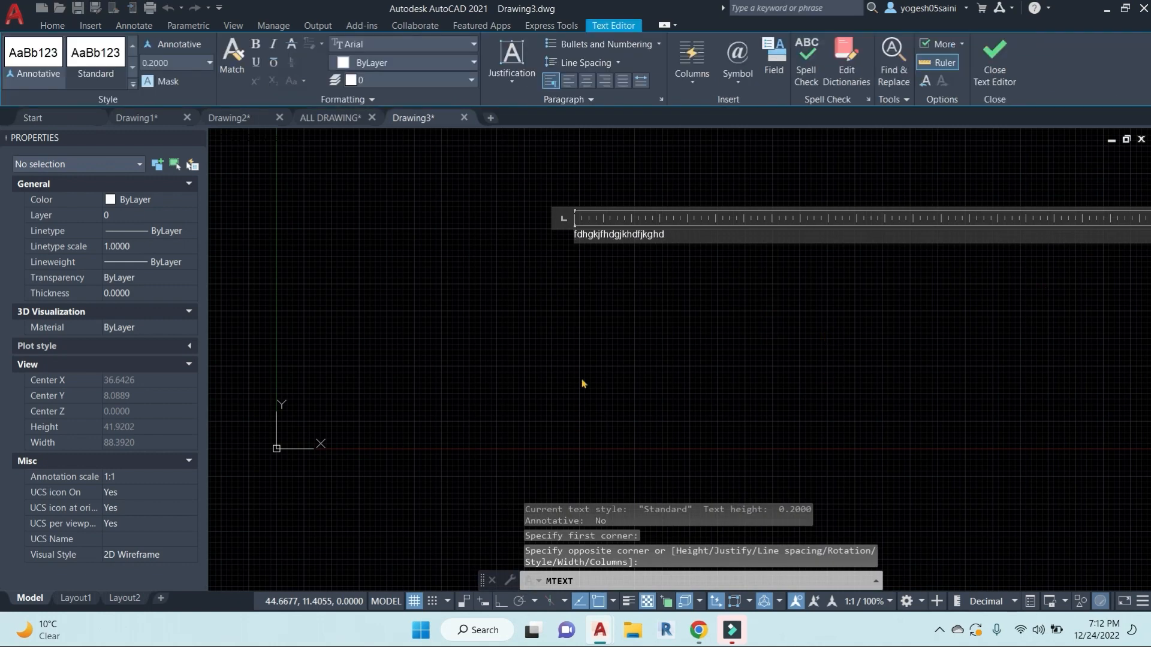
left_click(598, 343)
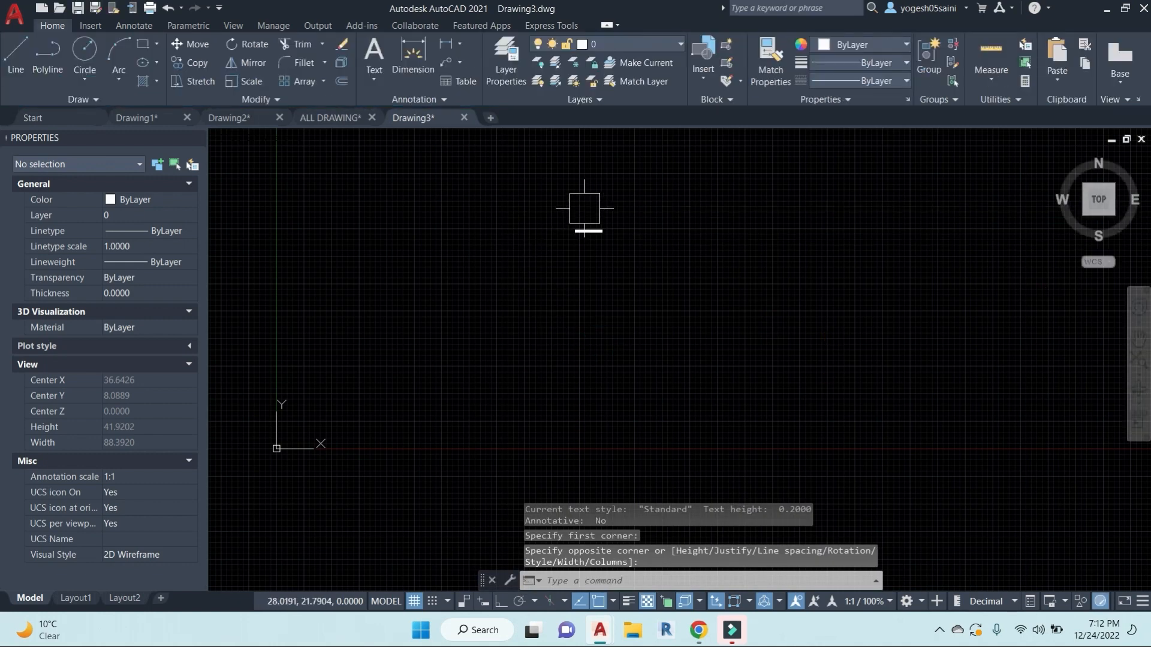
Step: Mirror the multiline text about a vertical line on its right side with Ortho on, keeping the source text
scroll(642, 300, "up", 3)
left_click(654, 278)
type("m")
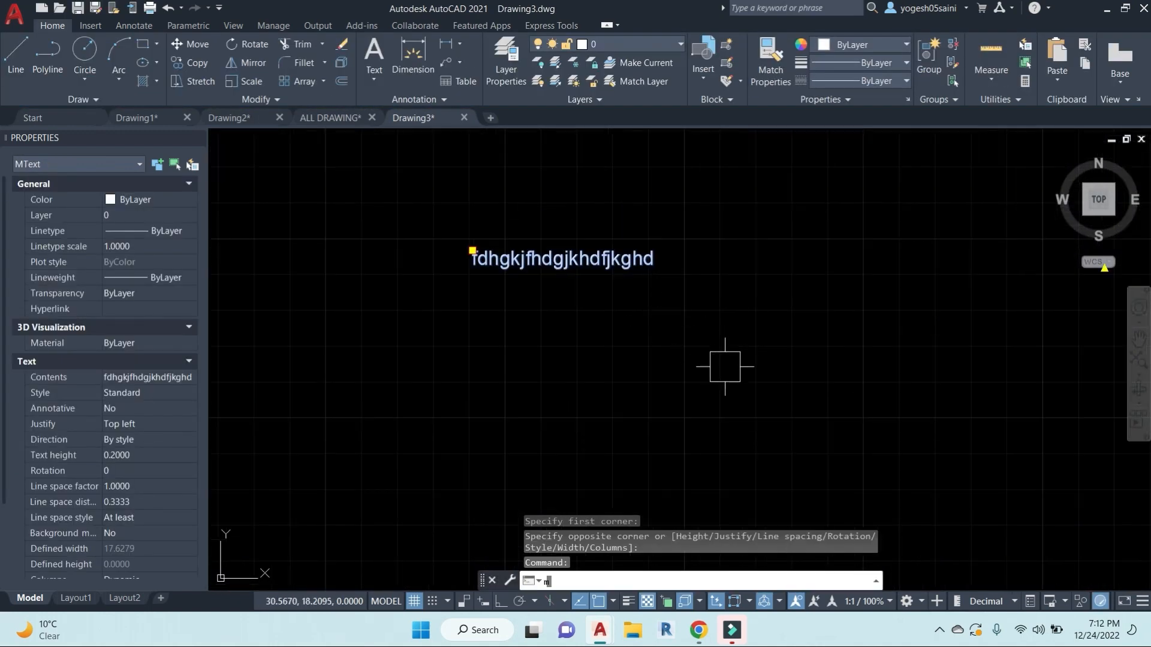
type("i")
key("Return")
left_click(736, 261)
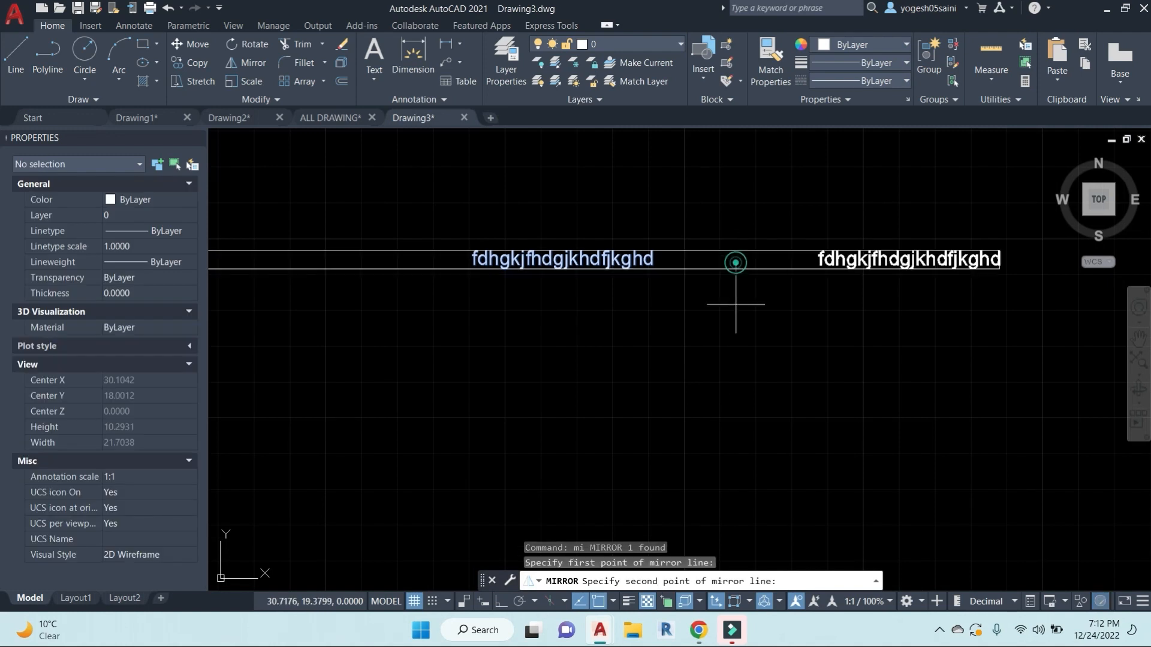
key("F8")
left_click(734, 478)
key("Return")
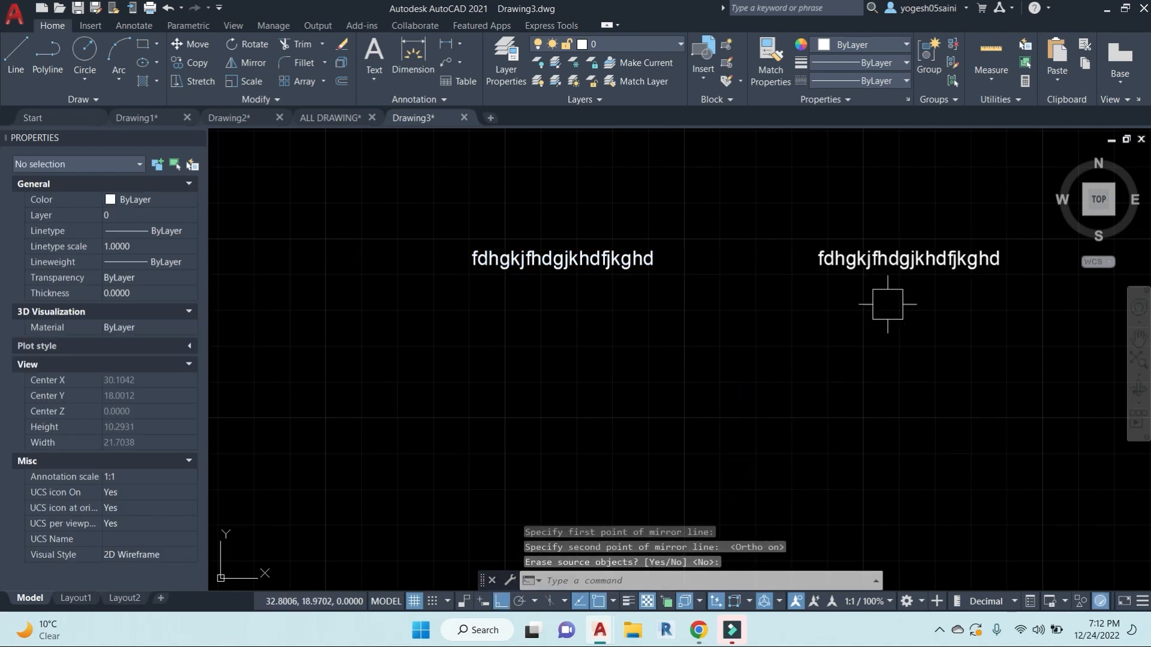
left_click(913, 253)
middle_click_drag(933, 295, 834, 298)
key("Escape")
key("Escape")
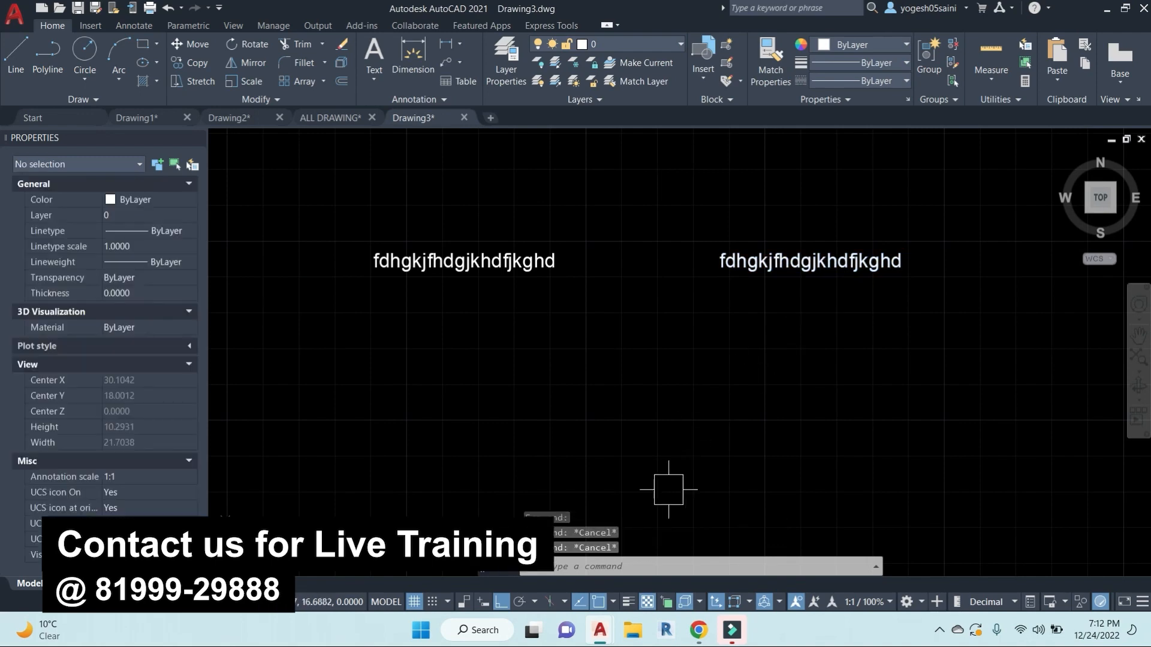
Step: Switch to the ALL DRAWING drawing at the floor plan's balcony, staircase and kitchen area
mouse_move(597, 637)
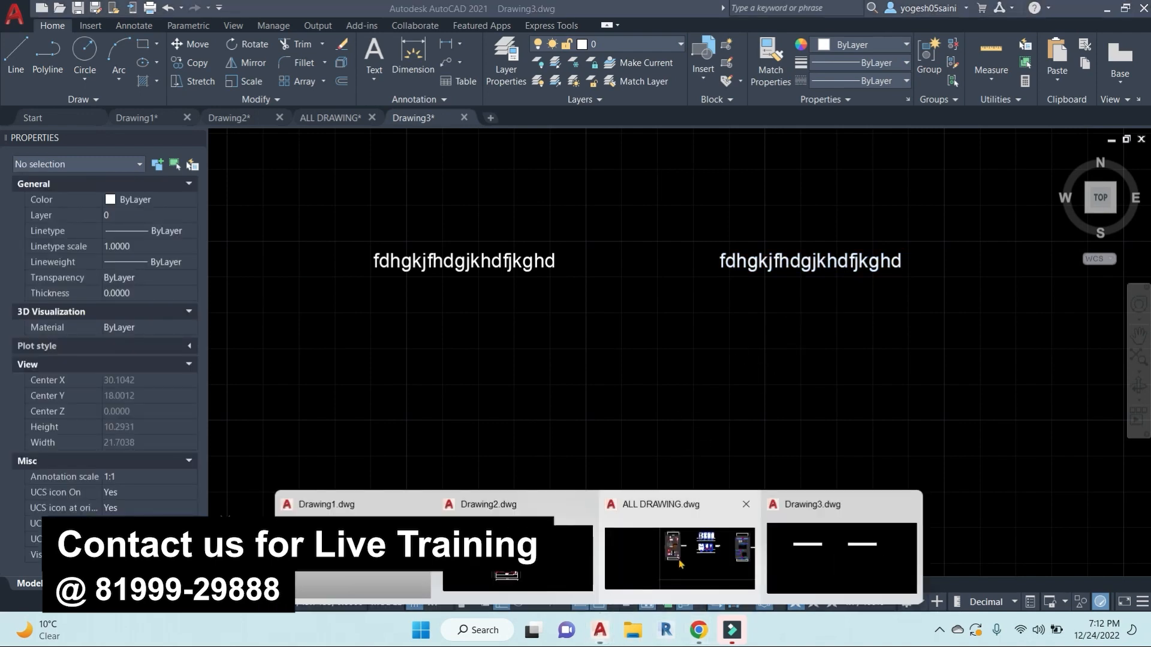
left_click(678, 552)
middle_click_drag(734, 277, 768, 359)
left_click(843, 432)
left_click(270, 203)
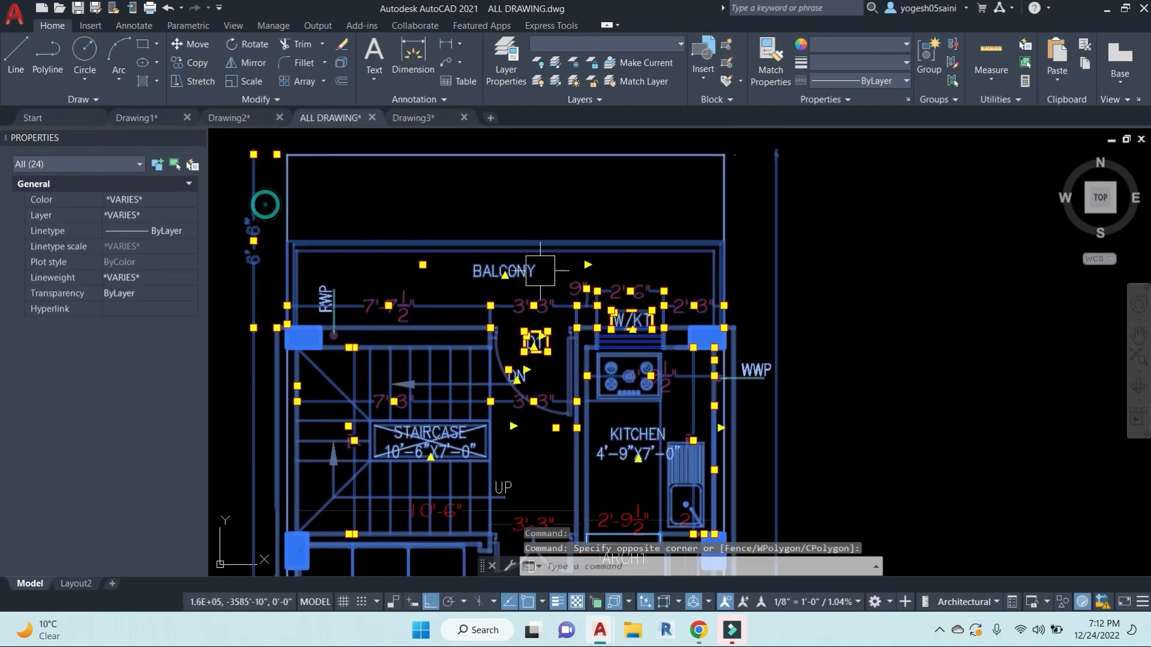
scroll(600, 288, "down", 6)
type("co")
key("Return")
key("Escape")
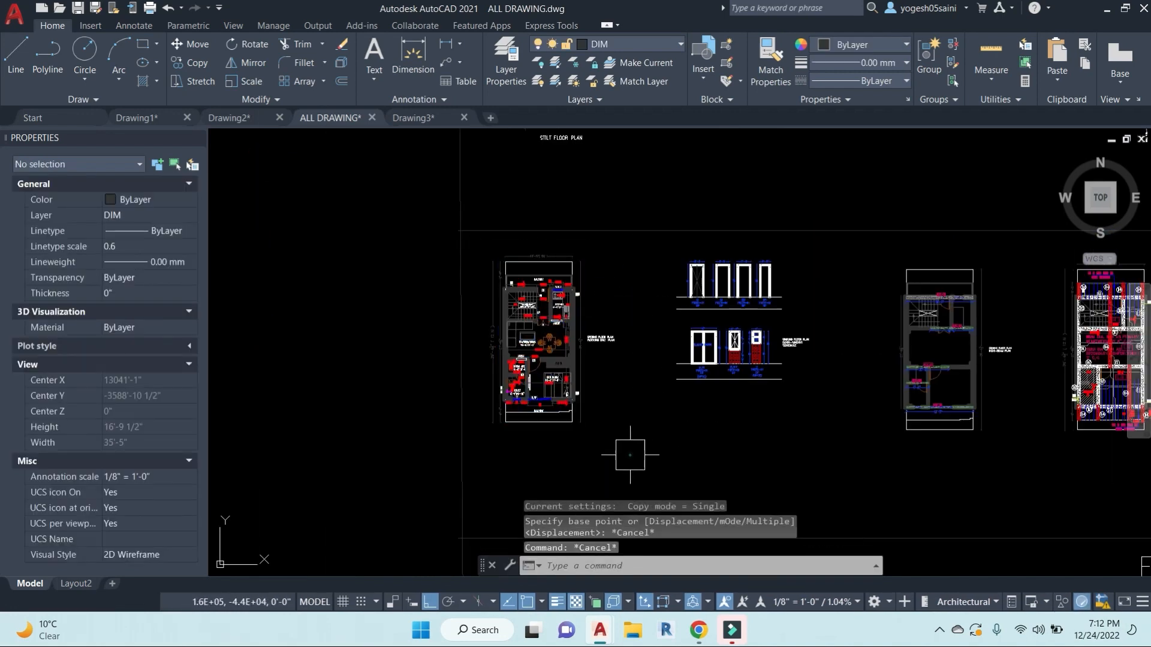
Step: Mirror the whole ground floor plan with its title text about a vertical line on its left side, keeping the source objects
left_click(630, 458)
left_click(479, 247)
scroll(571, 301, "down", 2)
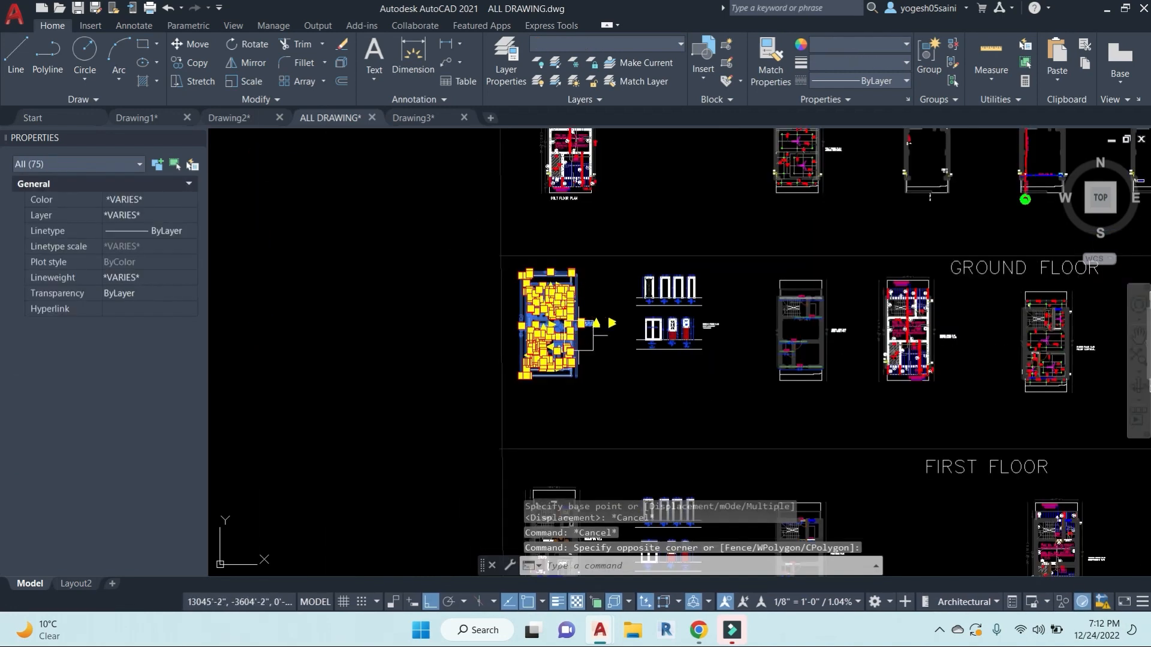
type("mi")
key("Return")
left_click(645, 354)
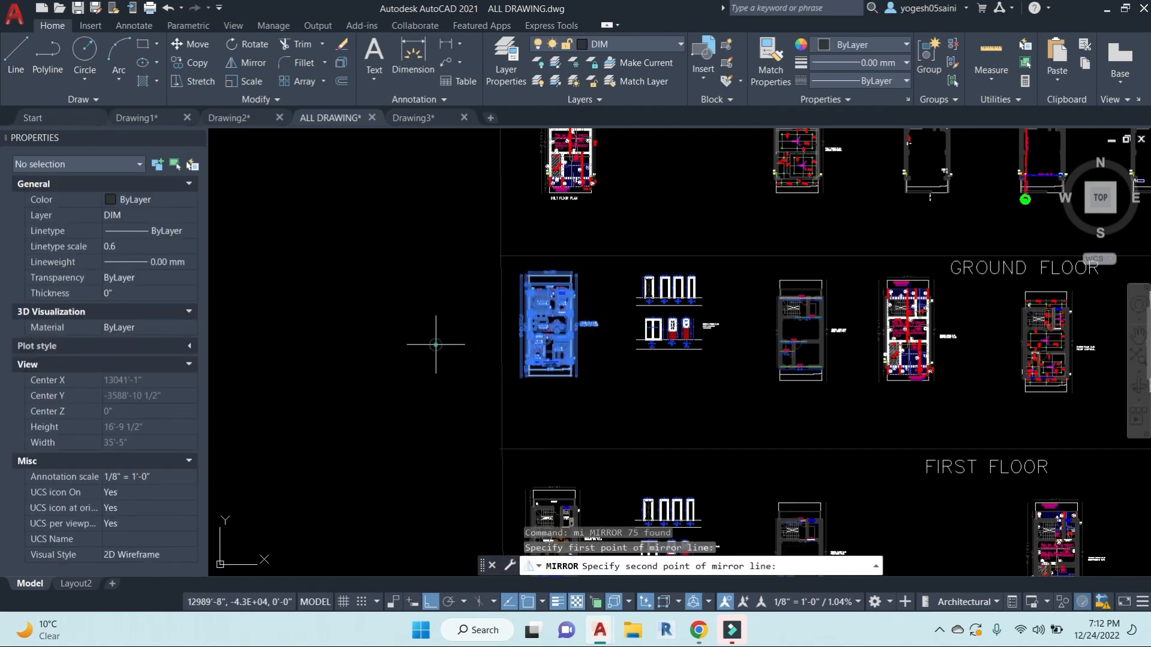
left_click(437, 175)
key("Return")
Step: Examine the mirrored ground floor plan and the placement of its title compared with the original plan
scroll(319, 298, "up", 8)
middle_click_drag(466, 341, 502, 310)
scroll(555, 301, "down", 3)
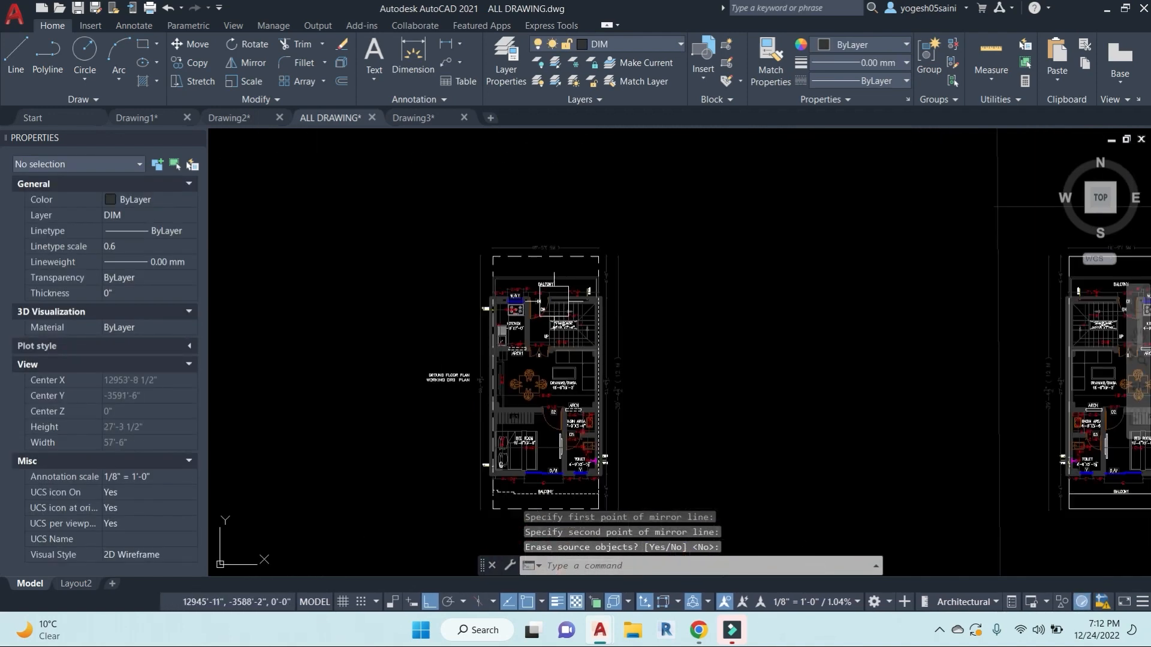
scroll(526, 346, "up", 2)
middle_click_drag(537, 398, 496, 347)
scroll(729, 365, "down", 4)
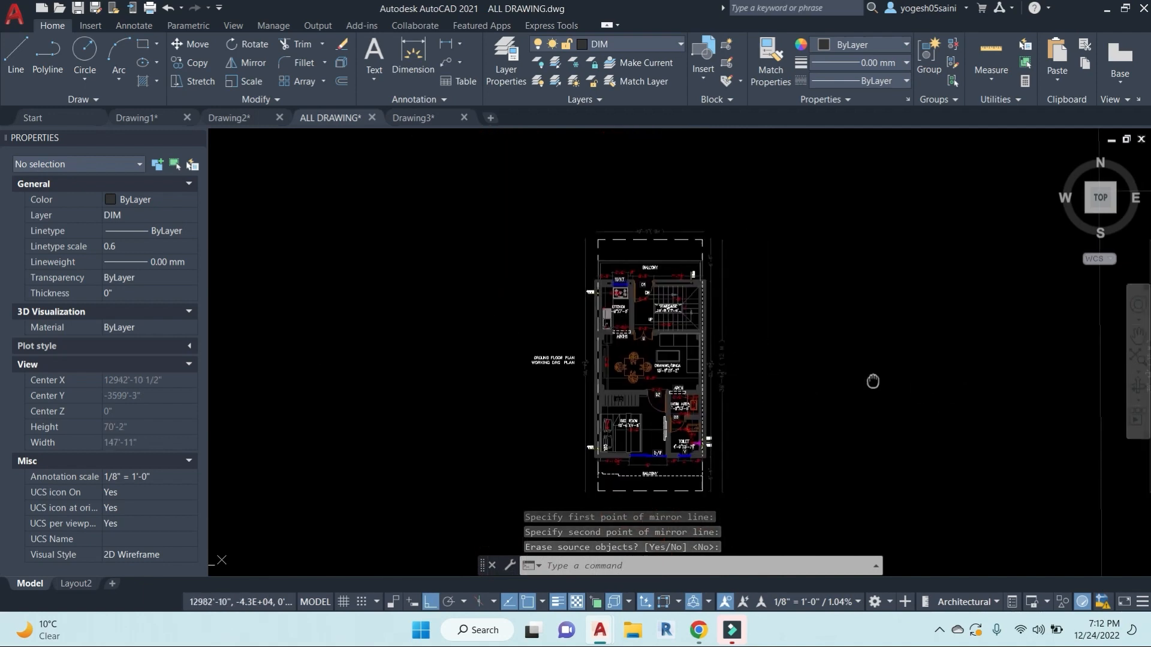
middle_click_drag(874, 380, 498, 342)
Step: Inspect the paragraph alignment of the original plan's GROUND FLOOR PLAN title in the text editor
scroll(937, 328, "up", 10)
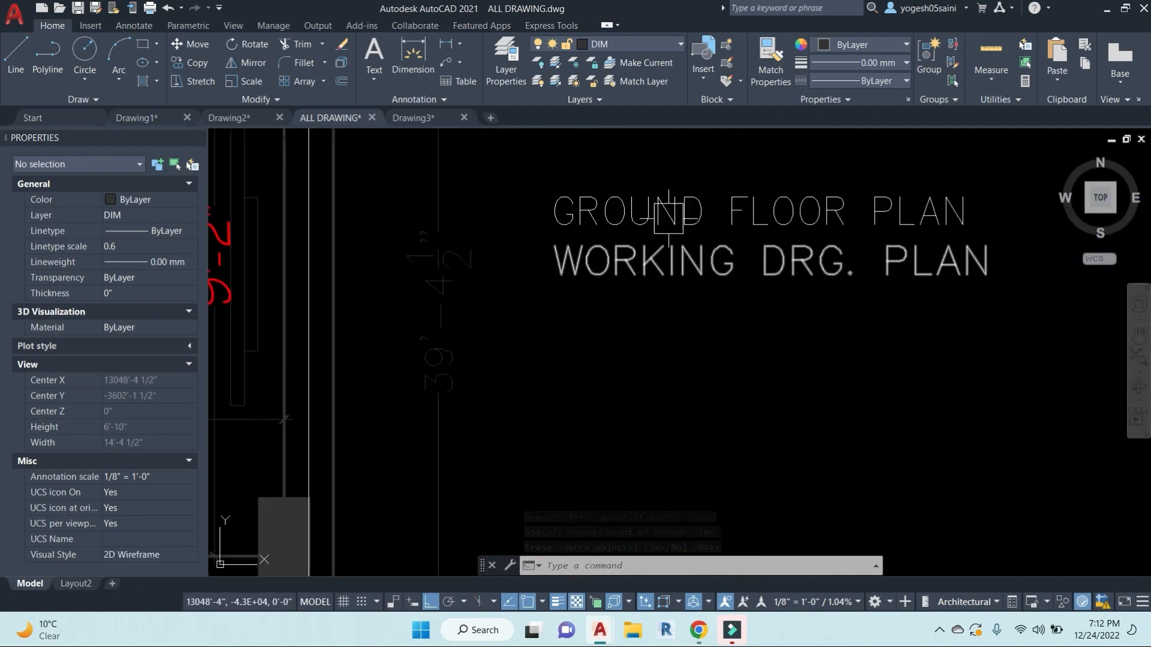
left_click(664, 200)
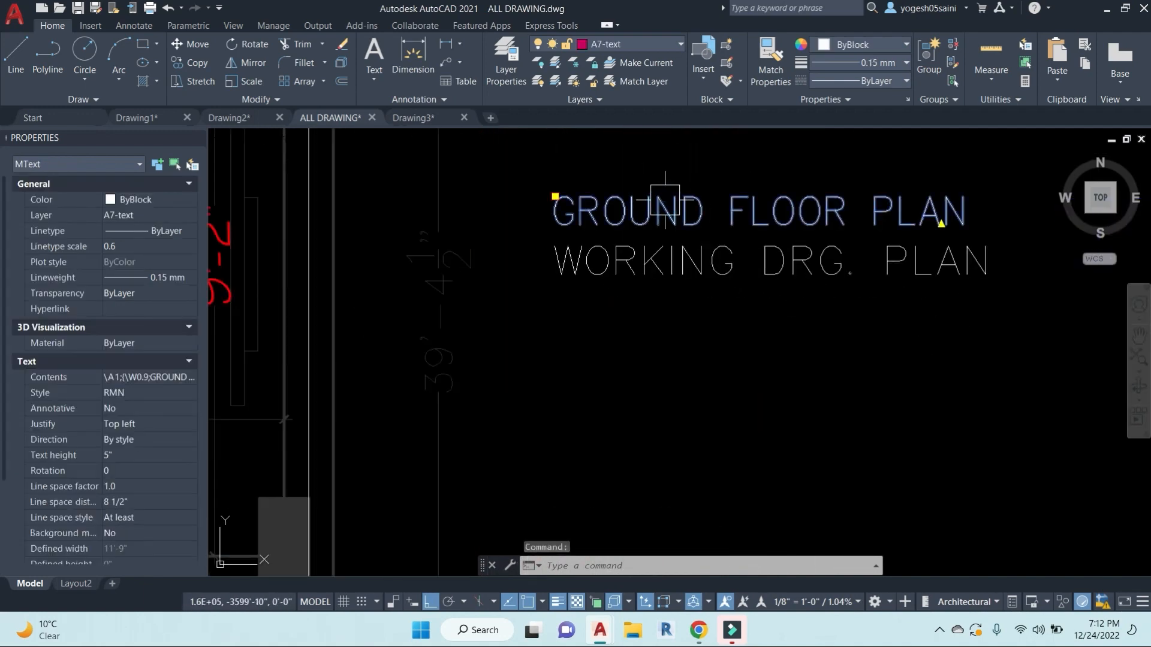
double_click(665, 200)
left_click(683, 359)
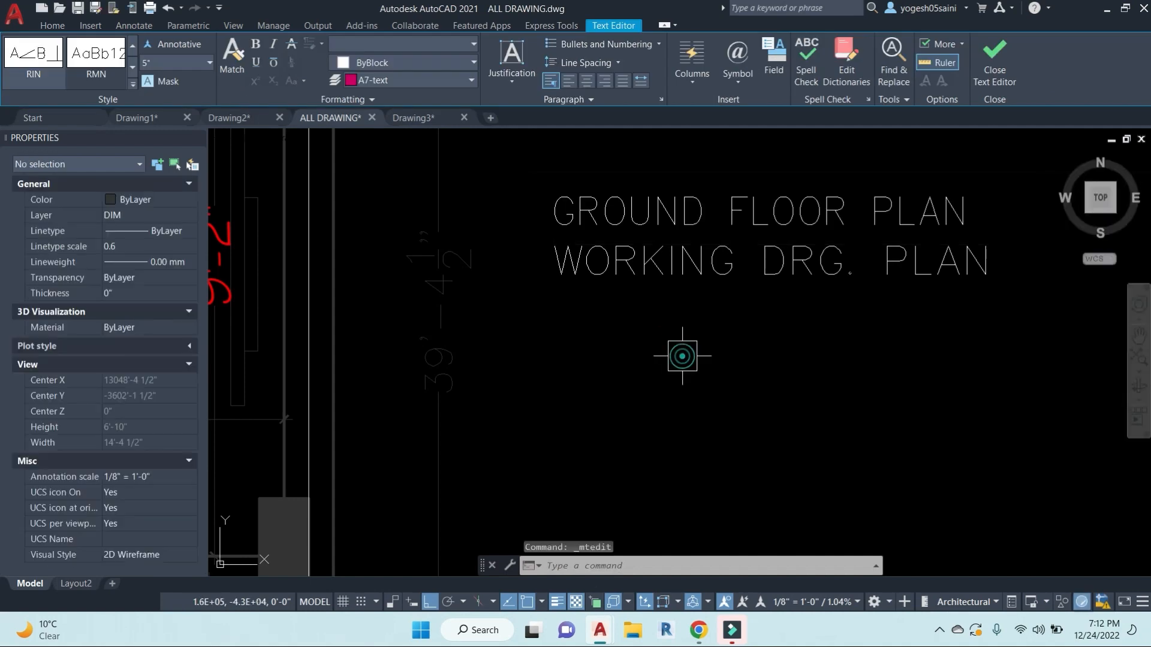
double_click(651, 190)
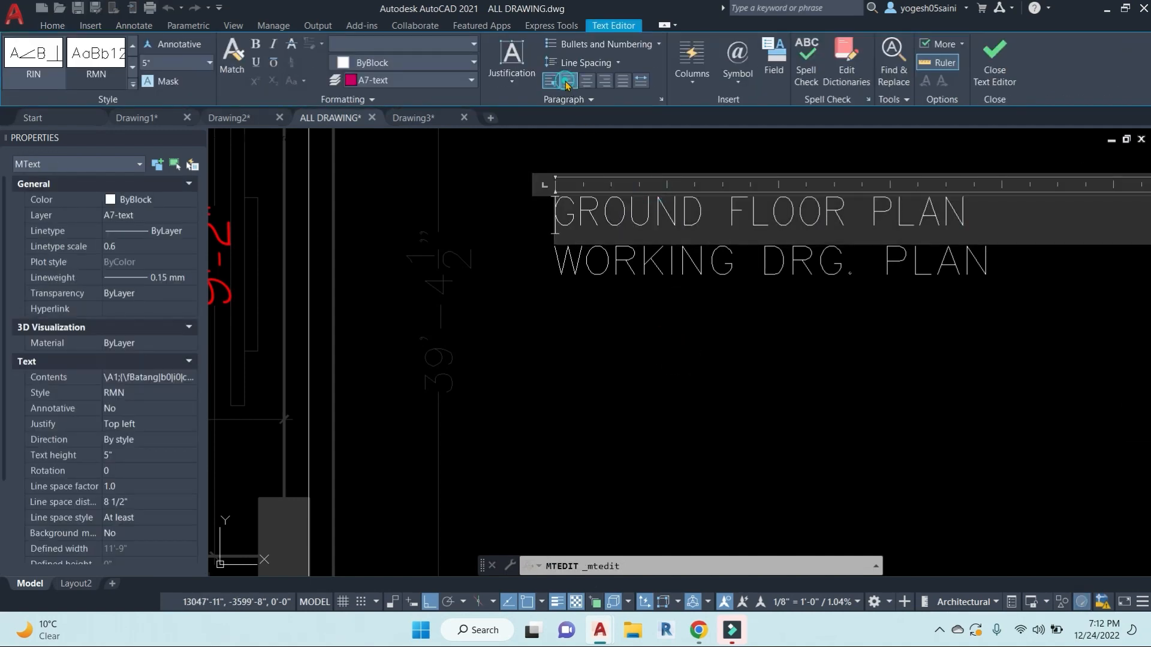
scroll(741, 352, "down", 5)
key("Escape")
key("Escape")
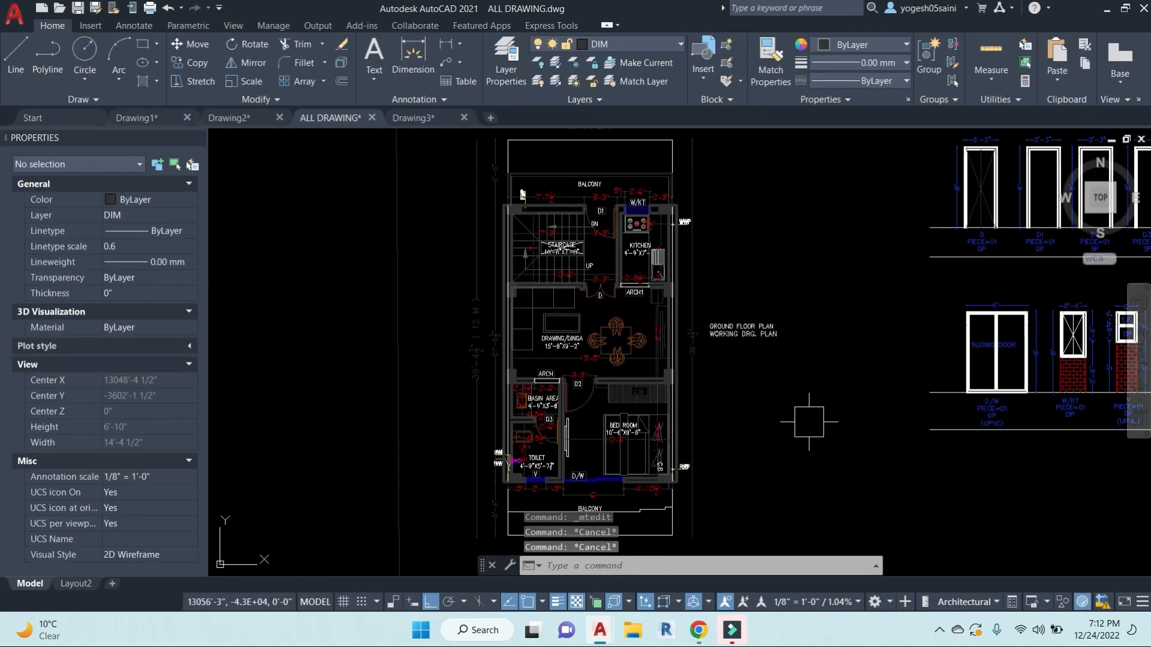
Step: Set the mirrored plan's GROUND FLOOR PLAN title to left paragraph alignment
scroll(812, 405, "down", 3)
middle_click_drag(811, 406, 566, 398)
scroll(565, 399, "up", 10)
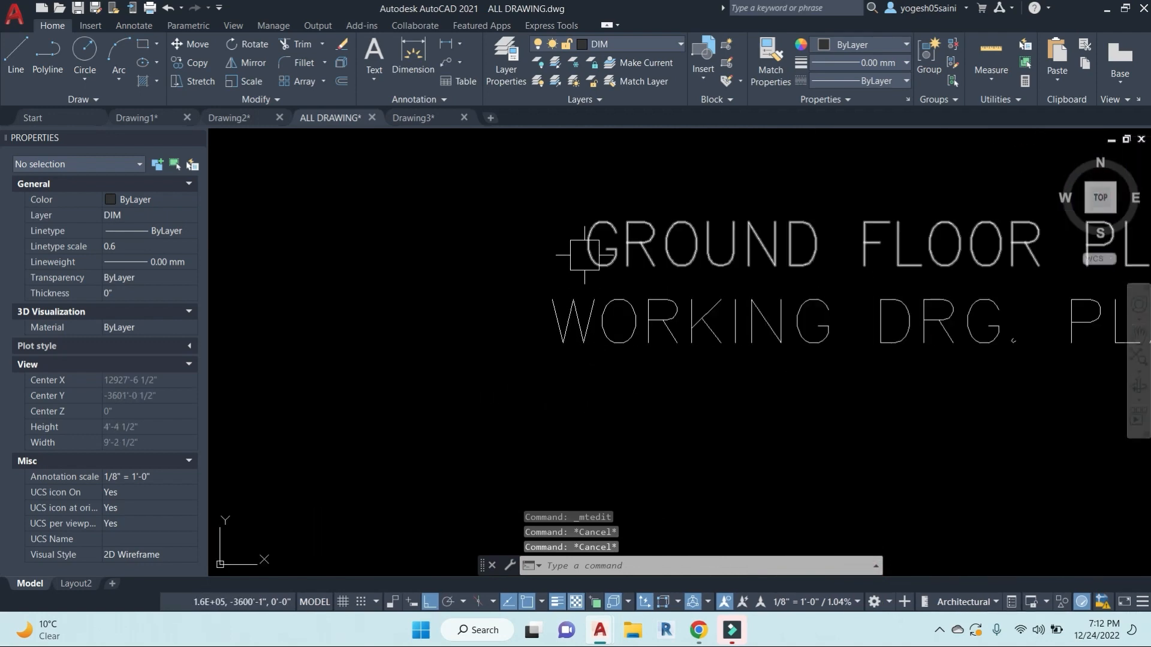
double_click(583, 246)
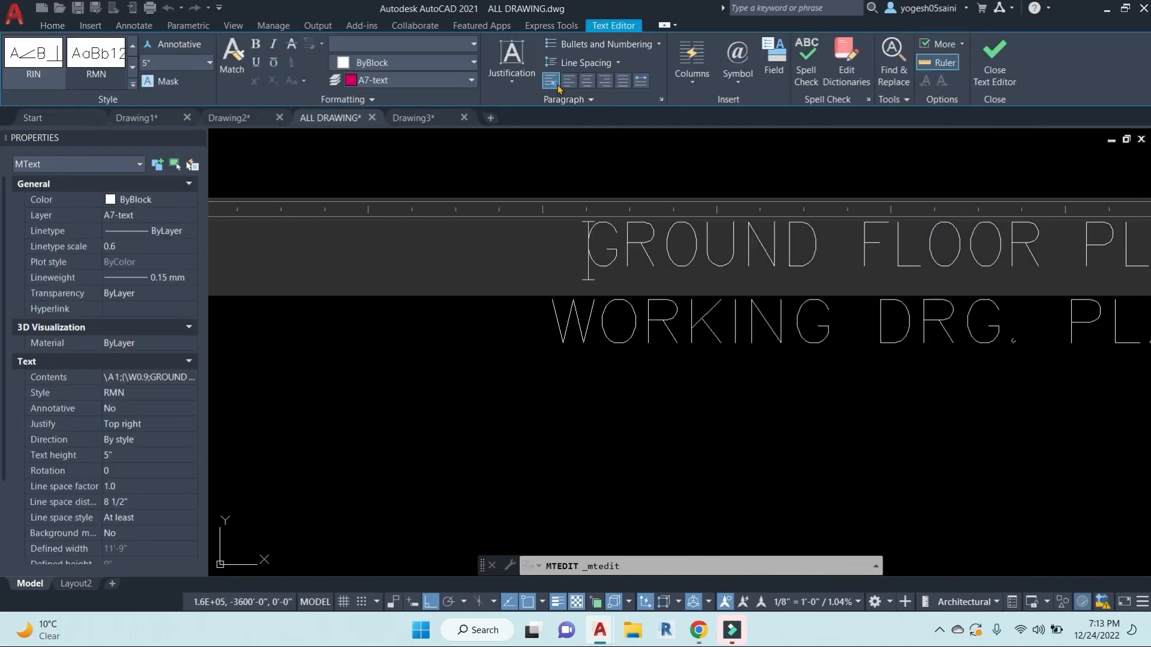
left_click(569, 81)
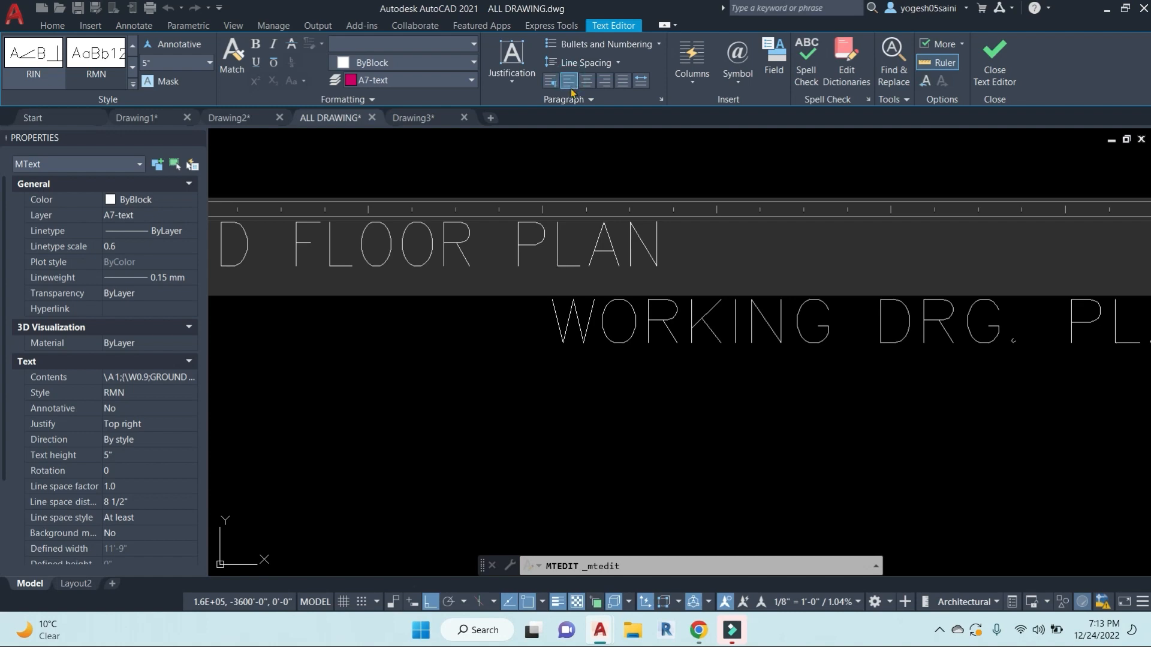
left_click(627, 340)
Step: Set the mirrored plan's WORKING DRG. PLAN title line to left paragraph alignment
double_click(624, 345)
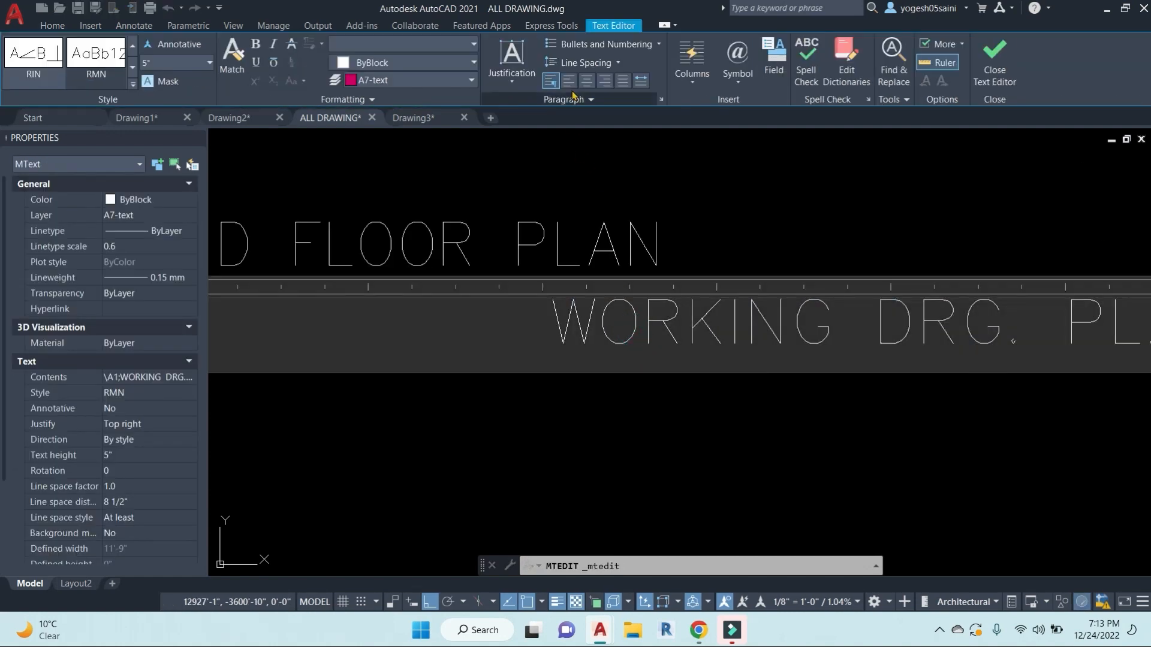
left_click(568, 80)
scroll(663, 254, "down", 5)
left_click(663, 417)
Step: Reopen the mirrored GROUND FLOOR PLAN title to check its paragraph alignment, leaving the text as it is
scroll(537, 264, "up", 5)
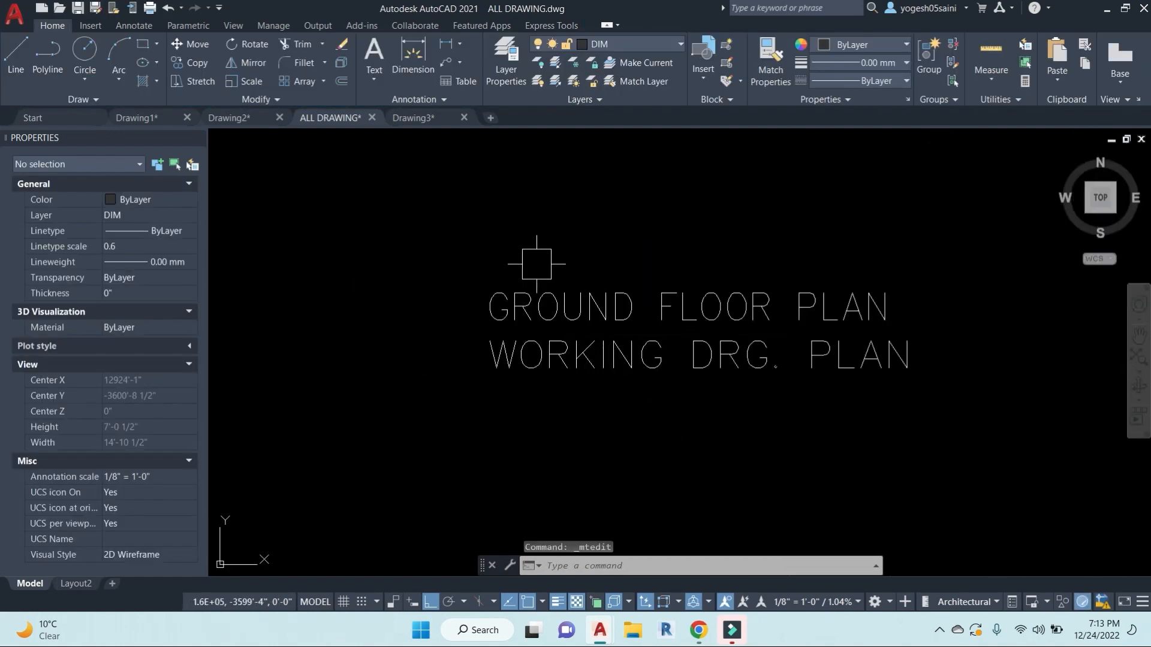
double_click(629, 293)
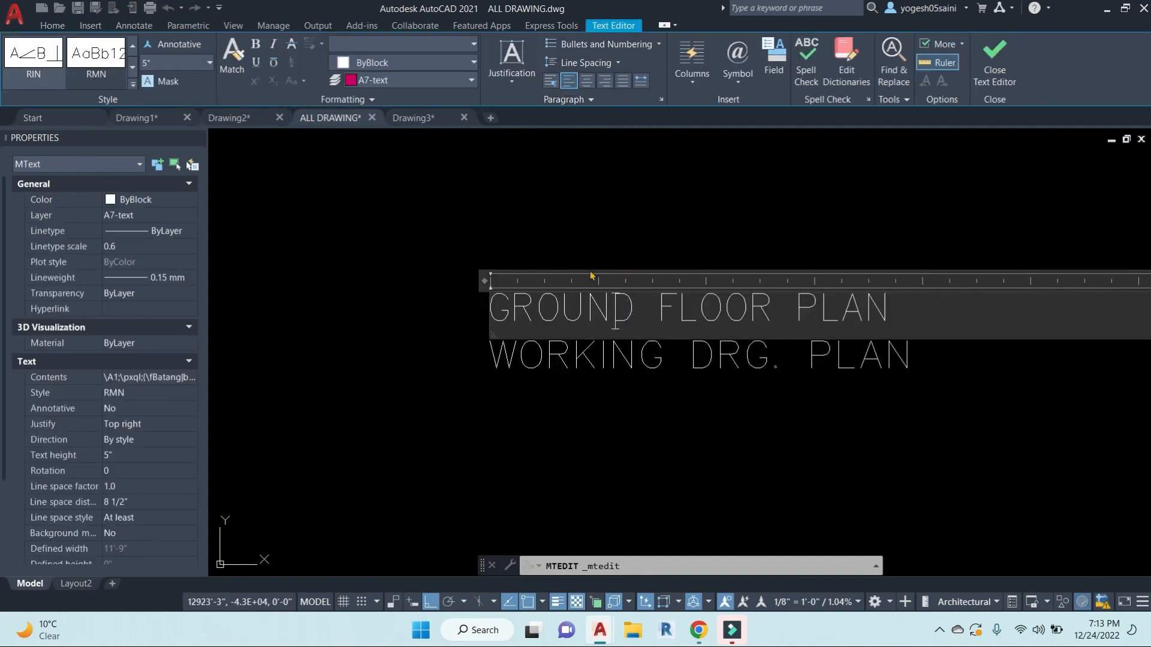
left_click(591, 444)
scroll(599, 420, "down", 4)
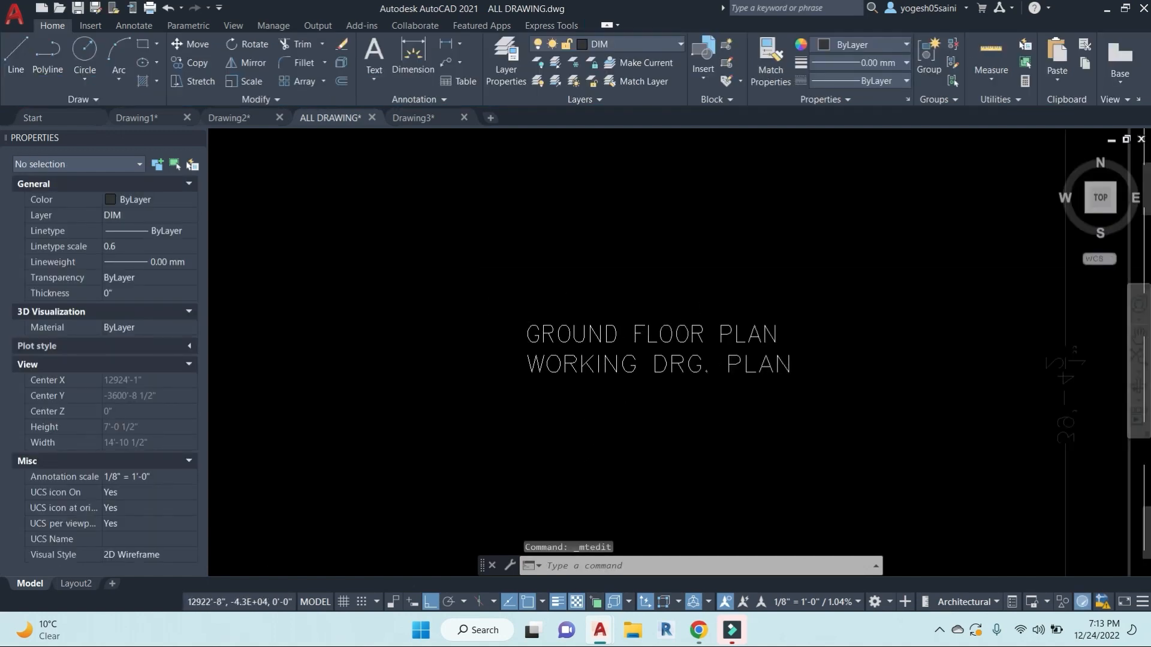
Step: Switch to the Drawing1 drawing at the loose chair block beside the floor plan
left_click(415, 118)
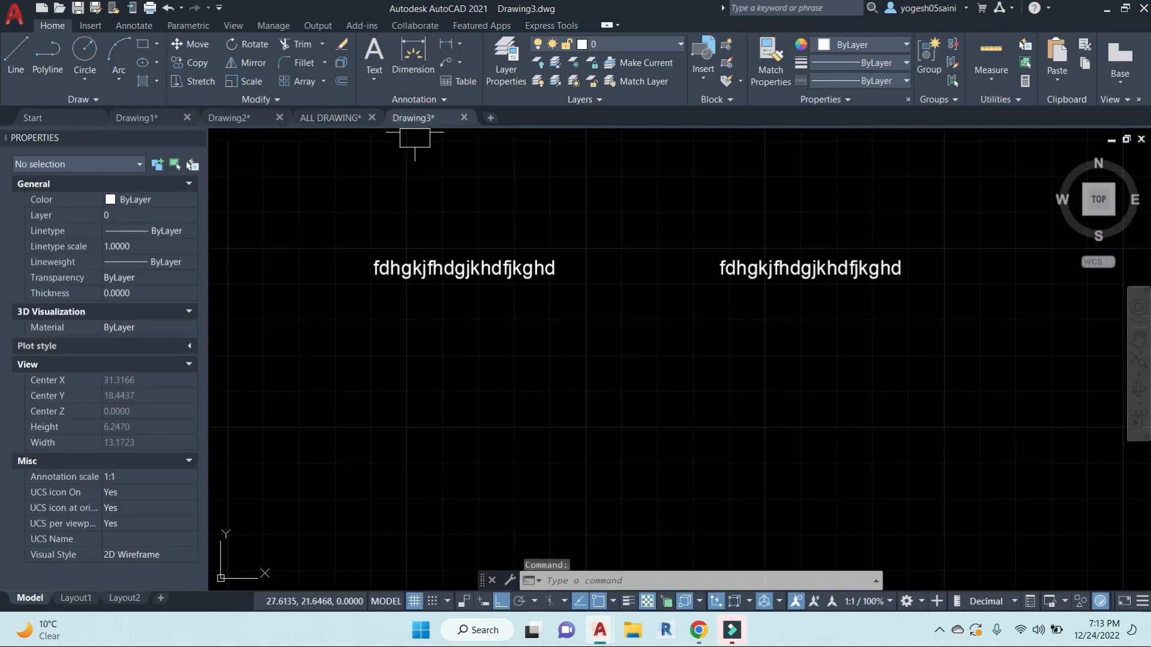
left_click(339, 118)
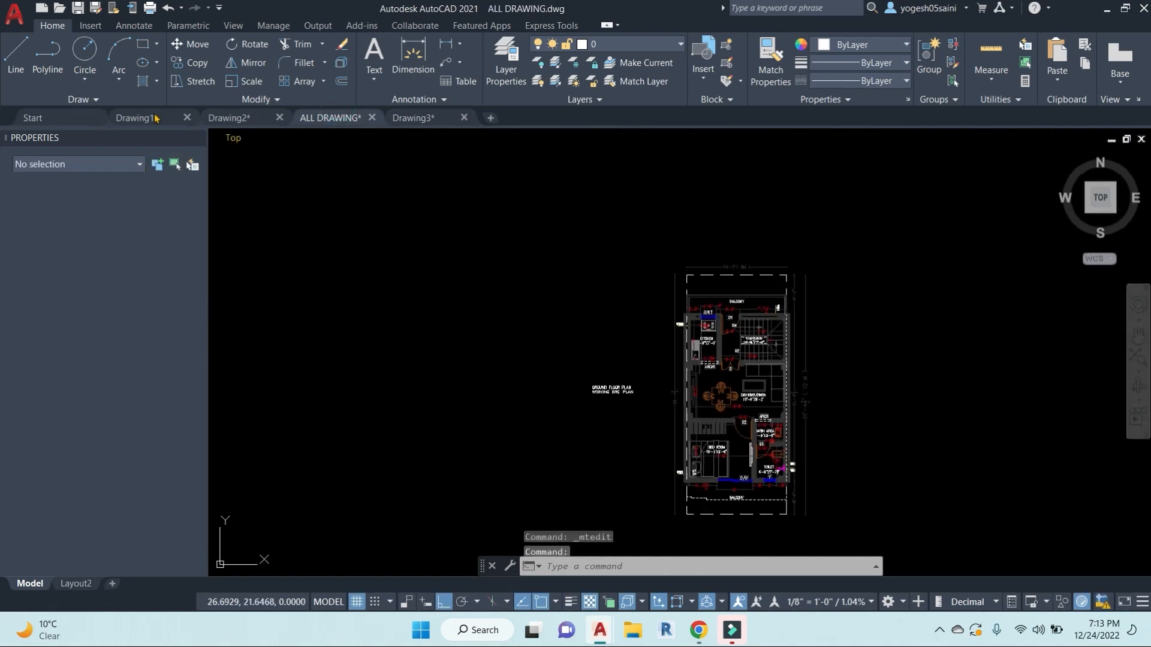
left_click(137, 118)
scroll(651, 346, "down", 3)
scroll(712, 293, "up", 8)
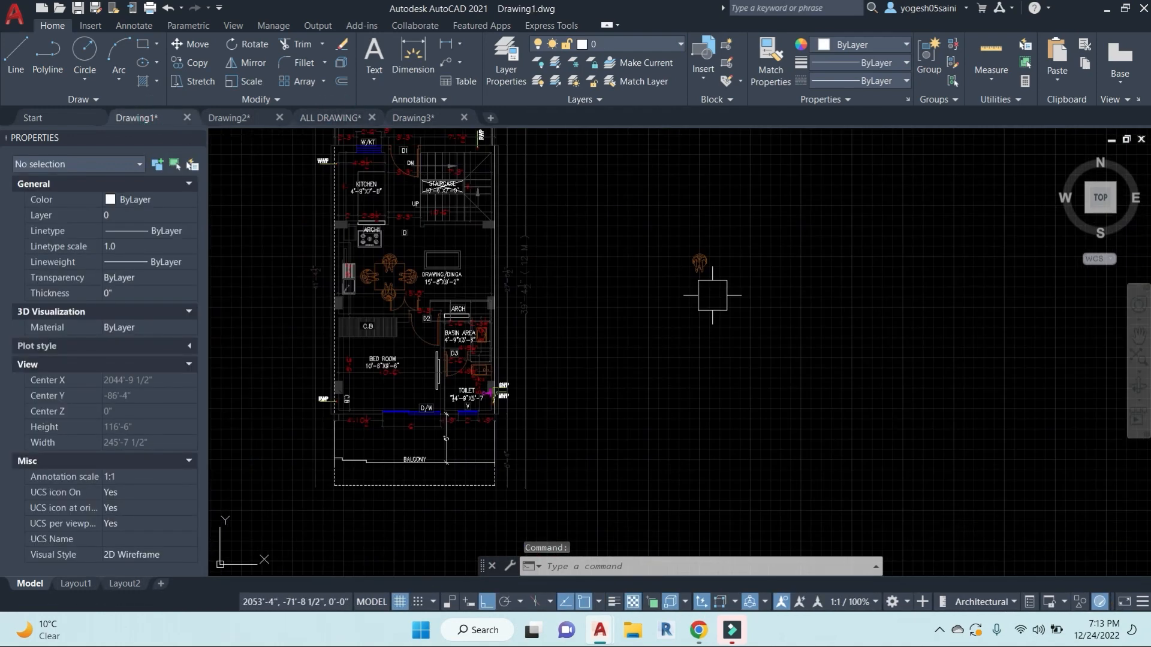
Step: Draw a rectangular table outline in the empty space just below the loose chair block
key("Escape")
key("Escape")
type("rec")
key("Return")
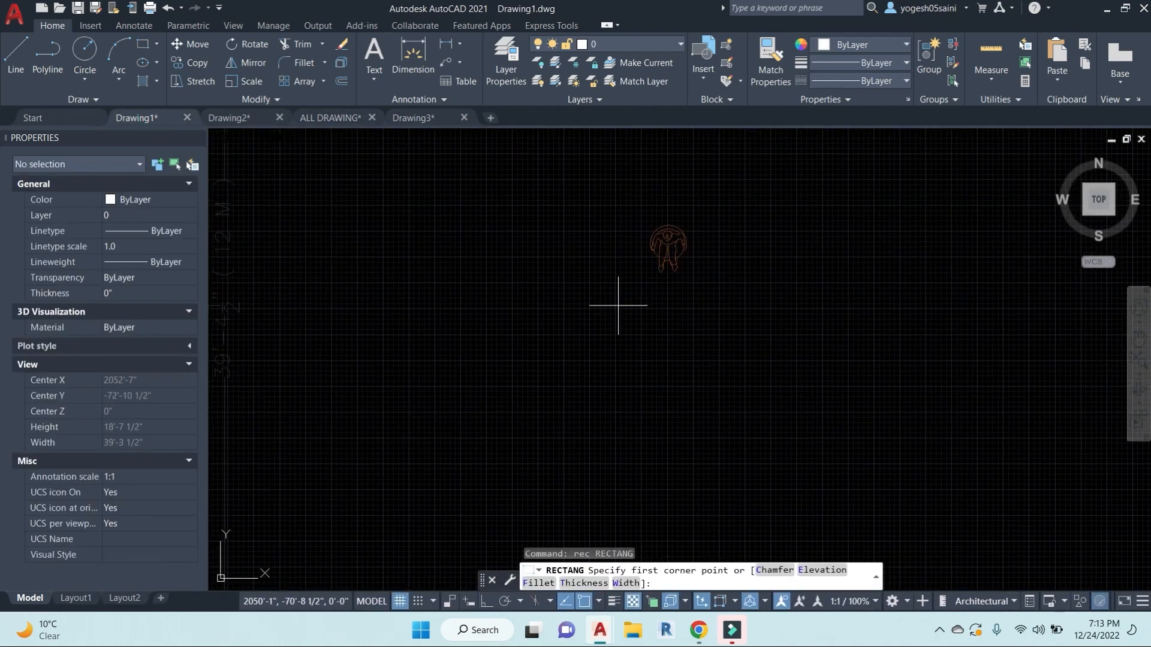
left_click(613, 289)
left_click(746, 387)
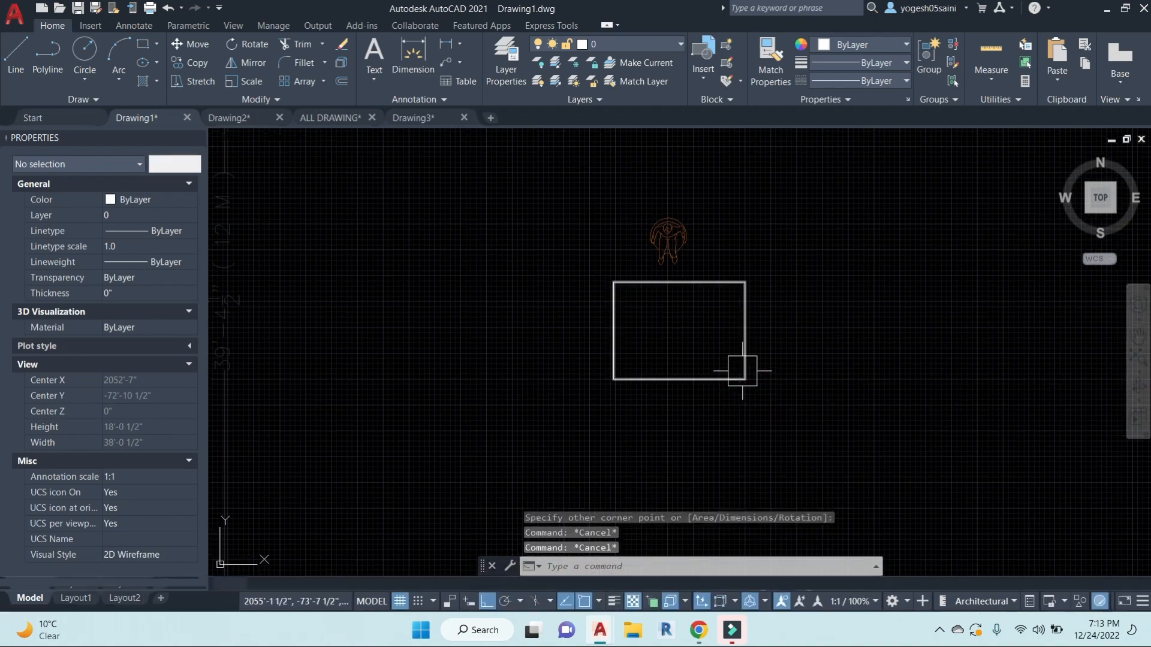
Step: Offset the table rectangle 1" to the inside
type("O")
key("Return")
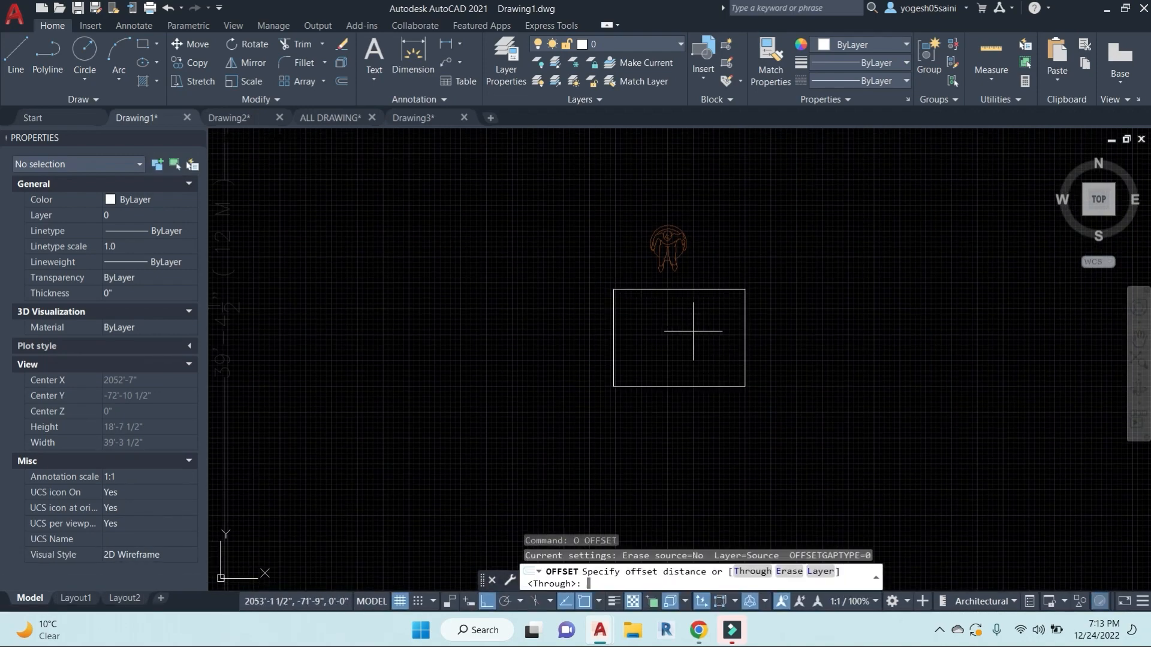
type("1")
key("Return")
scroll(699, 354, "up", 4)
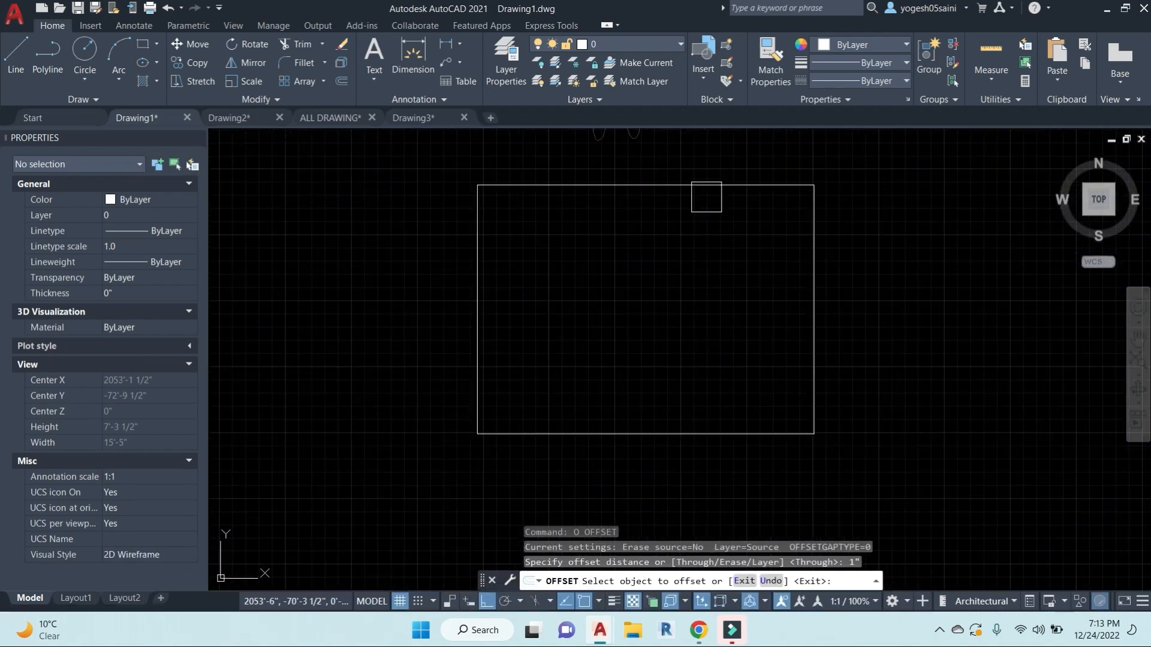
left_click(718, 188)
left_click(666, 282)
key("Escape")
key("Escape")
key("Escape")
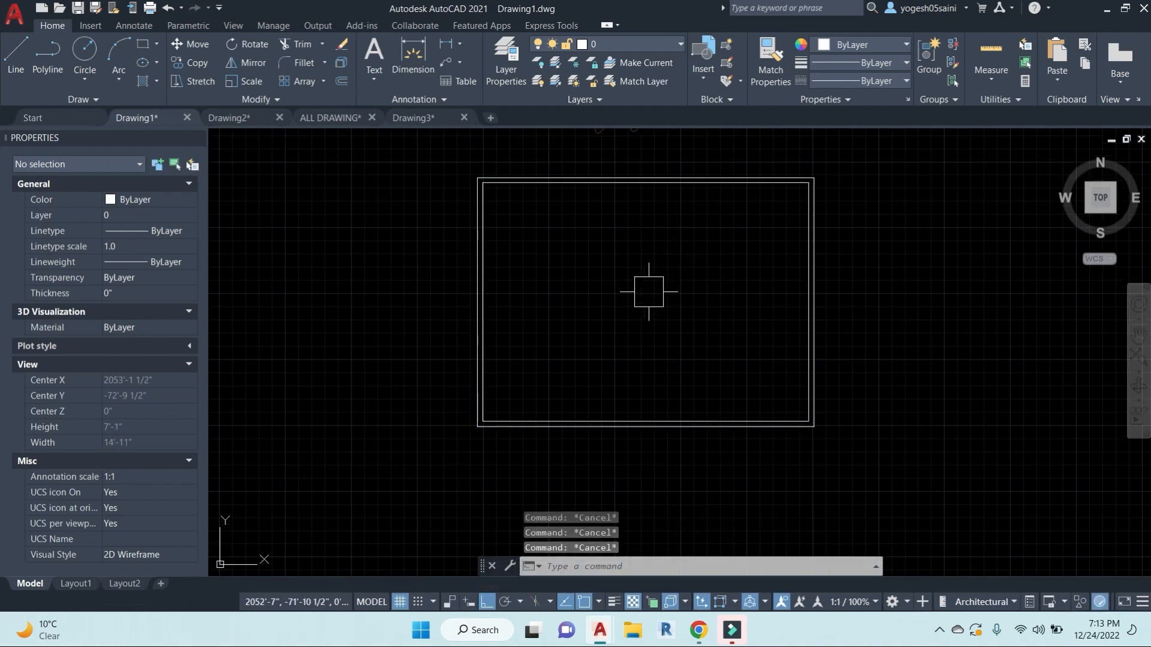
Step: Change the inner table rectangle's color to Cyan
left_click(677, 196)
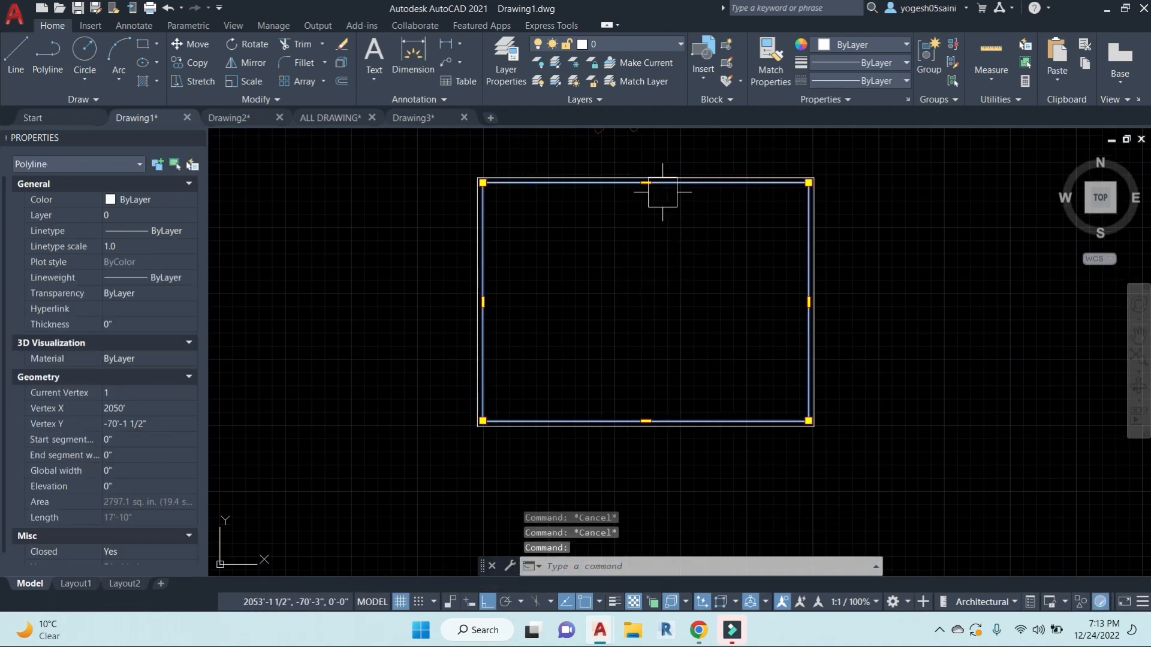
left_click(899, 47)
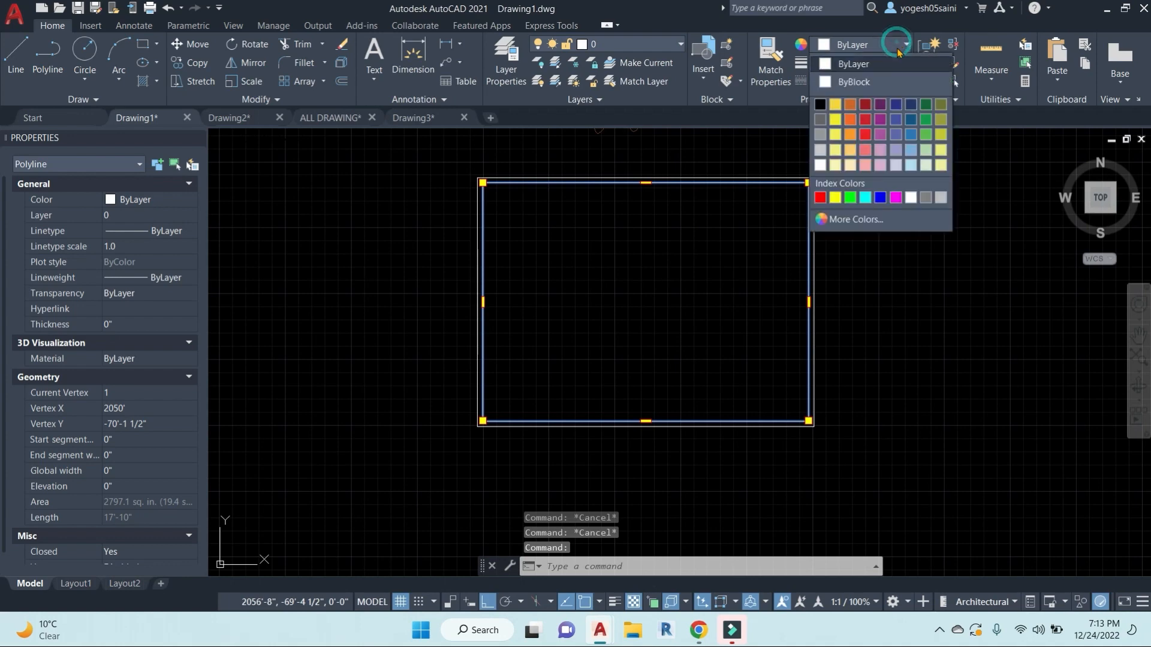
left_click(865, 198)
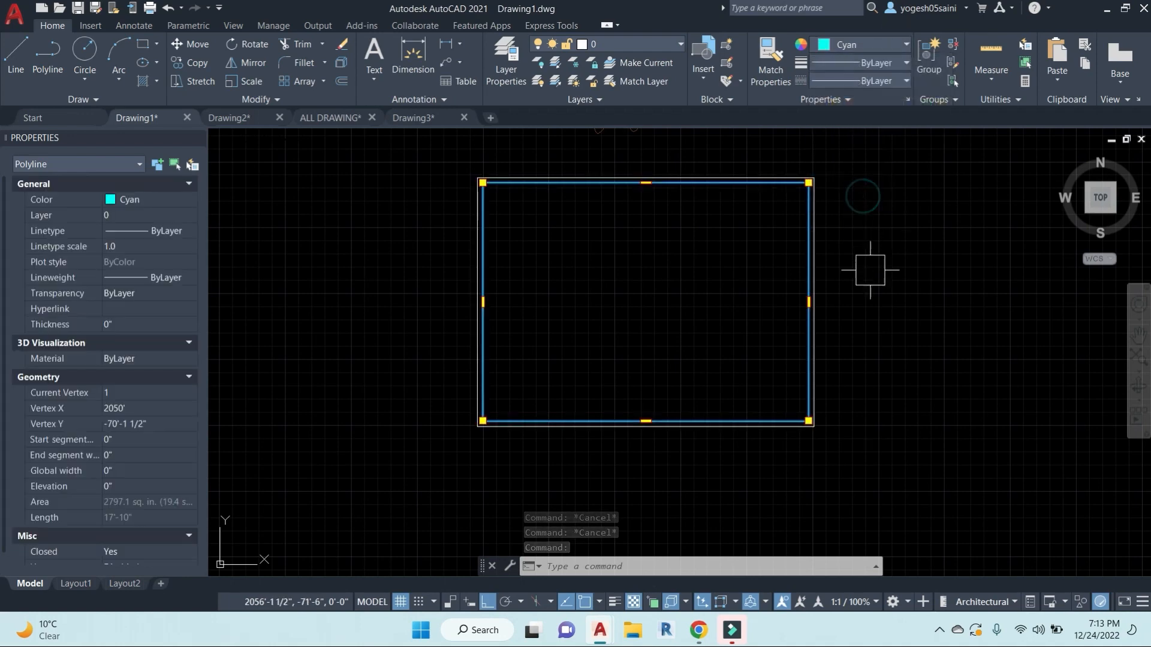
key("Escape")
Step: Draw a short diagonal line near the middle of the table with Ortho off
type("l")
key("Return")
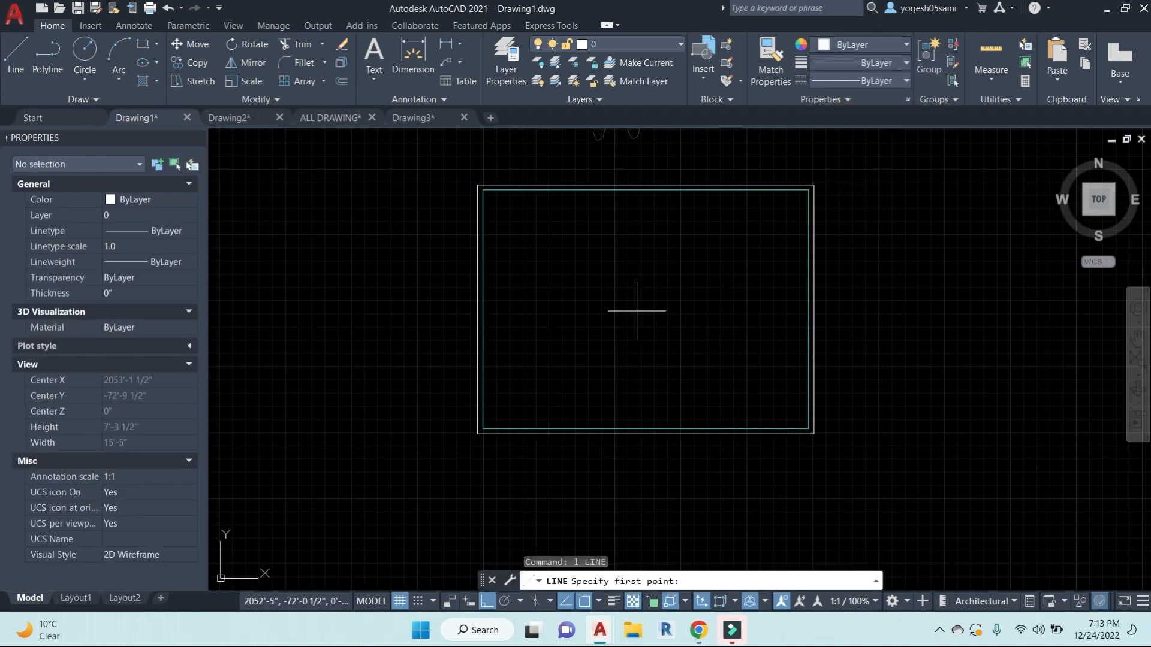
left_click(636, 311)
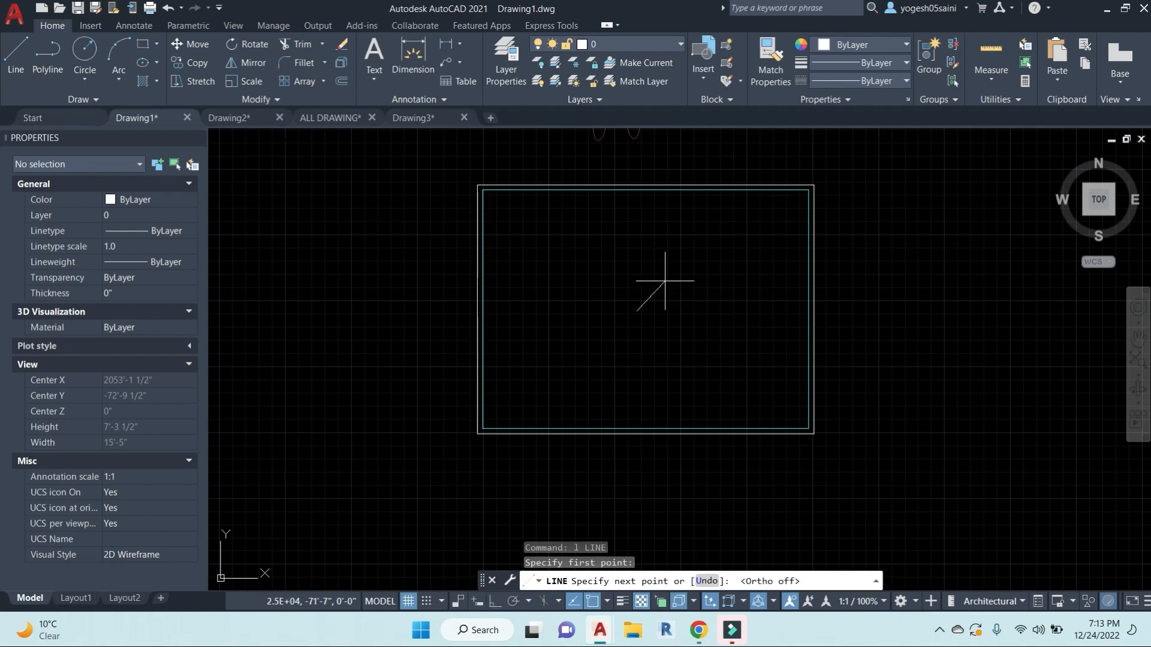
left_click(668, 276)
key("Escape")
key("Escape")
Step: Draw a shorter diagonal line, about 3 1/2" long, above and roughly parallel to the first diagonal line
scroll(640, 288, "up", 2)
type("l")
key("Return")
left_click(632, 295)
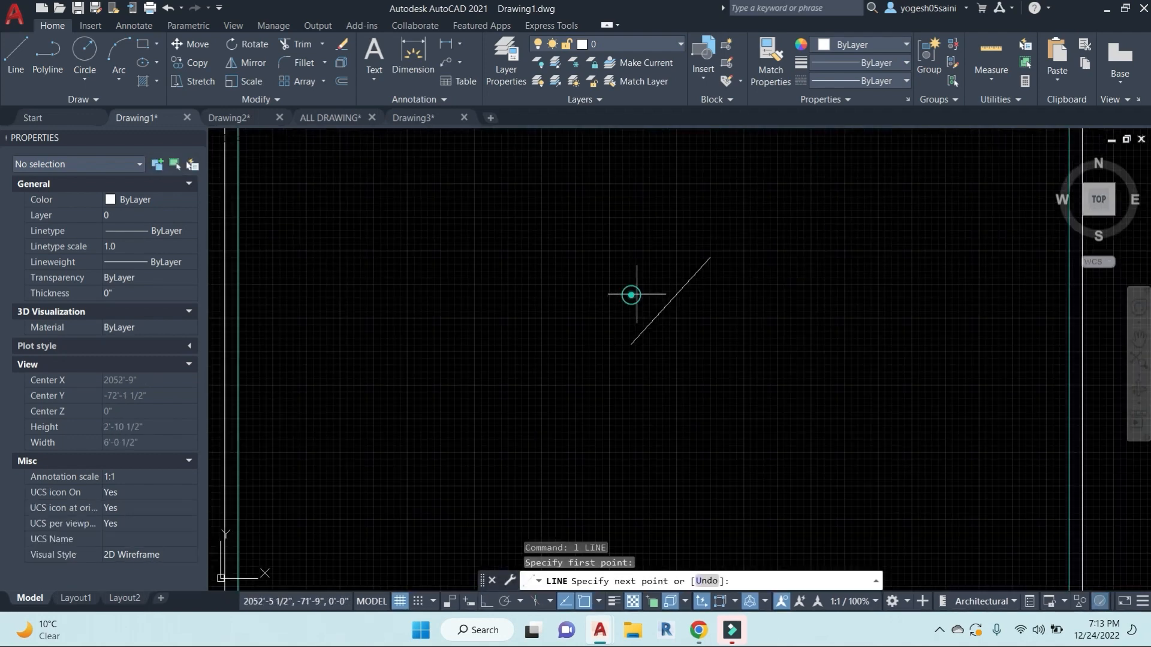
left_click(661, 263)
key("Escape")
Step: Mirror the shorter diagonal line about the longer diagonal line between its endpoints, keeping the source line
left_click(646, 278)
type("mi")
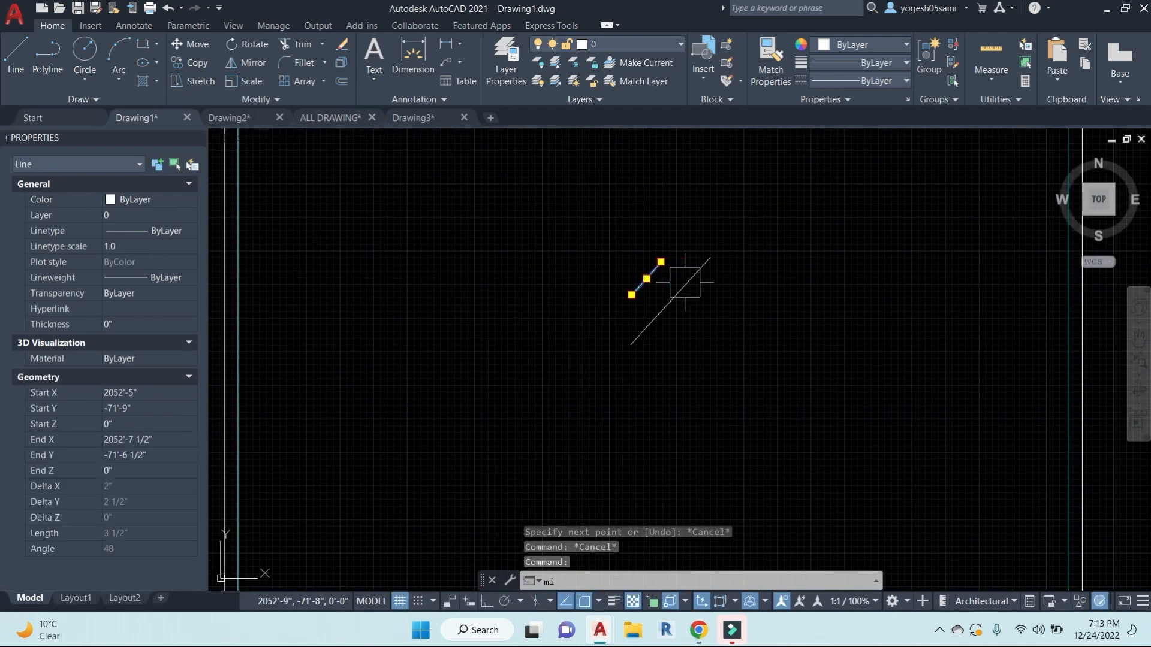
key("Return")
left_click(710, 258)
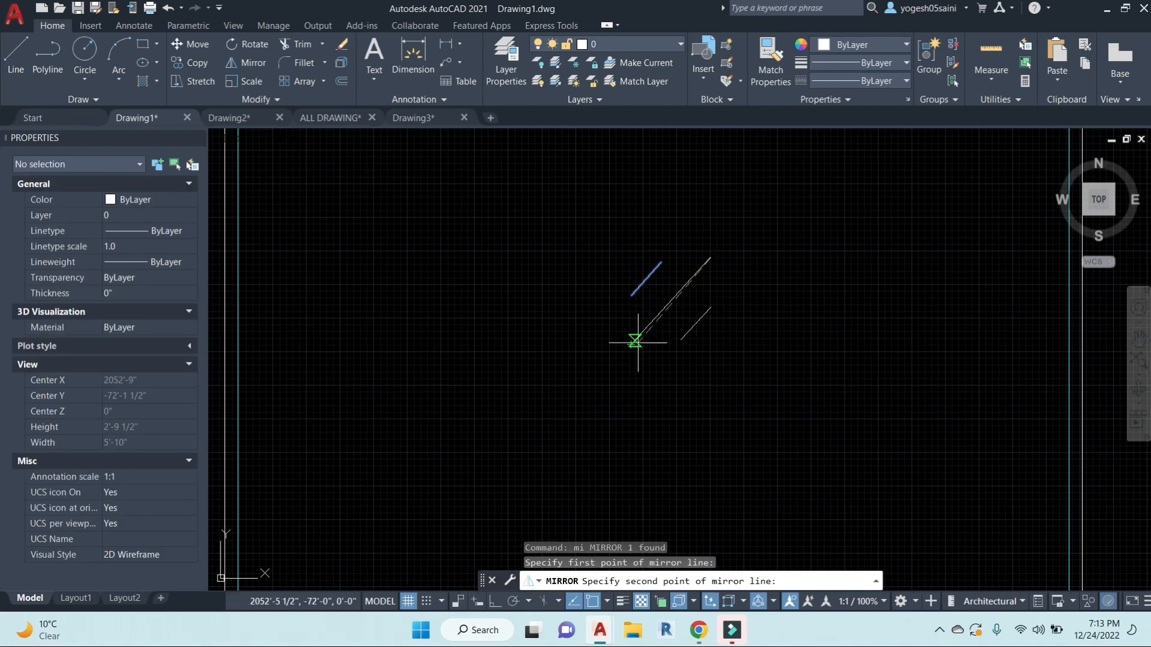
left_click(637, 341)
key("Return")
scroll(694, 326, "down", 5)
scroll(721, 354, "up", 3)
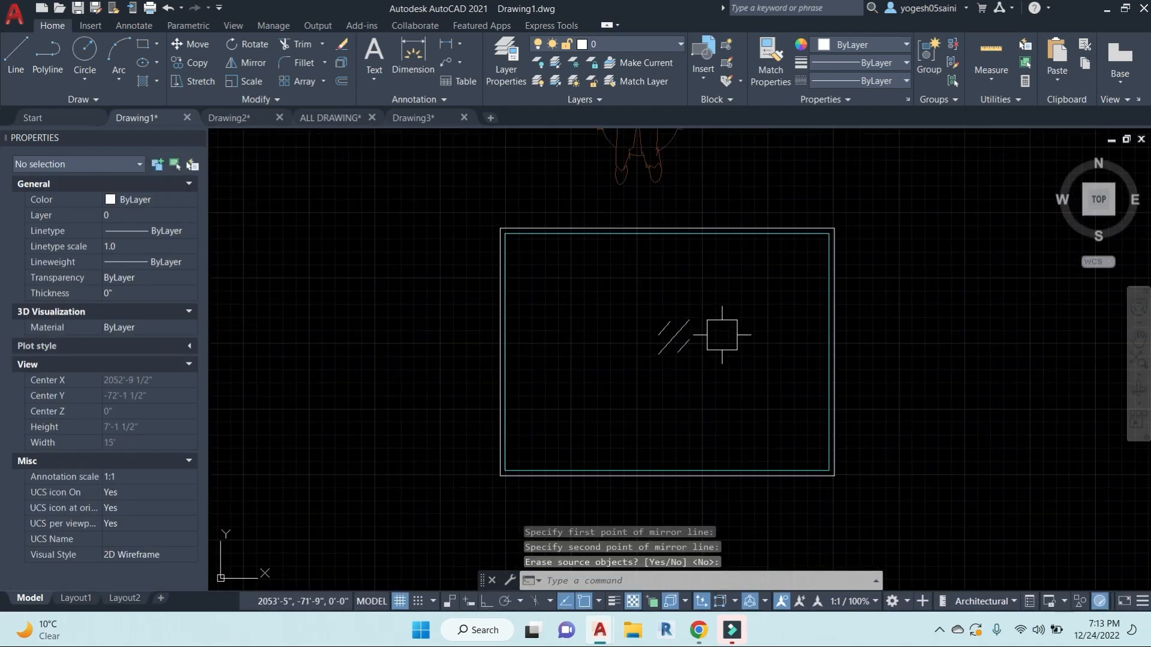
scroll(733, 338, "down", 3)
key("Escape")
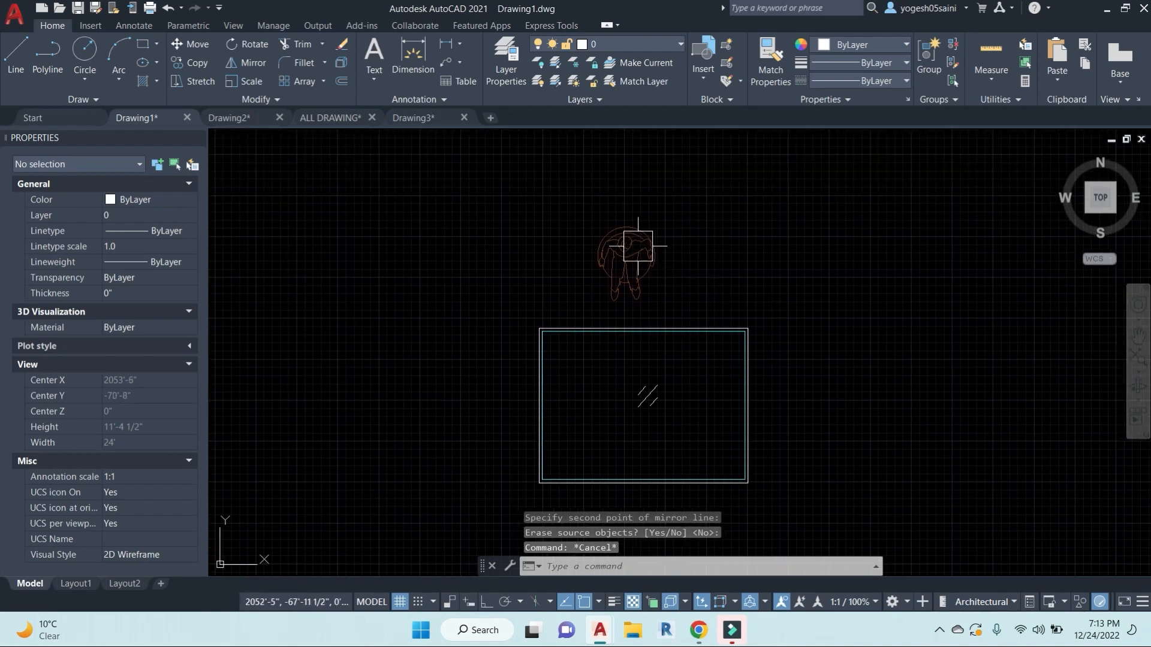
Step: Move the chair block straight down close to the table's upper edge and select it again
left_click(626, 231)
type("m")
key("Return")
left_click(789, 234)
left_click(790, 257)
key("Escape")
left_click(655, 273)
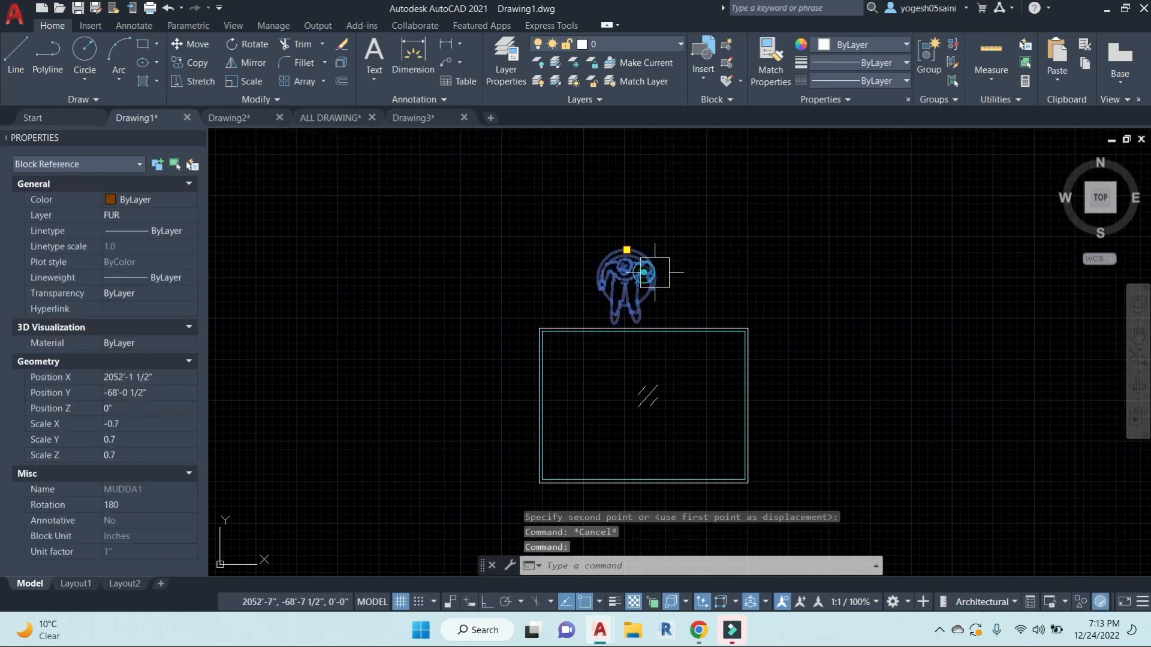
Step: Move the chair block about 8" to the right along the table's upper edge
type("m")
key("Return")
left_click(713, 266)
left_click(739, 267)
key("Escape")
key("Escape")
key("Escape")
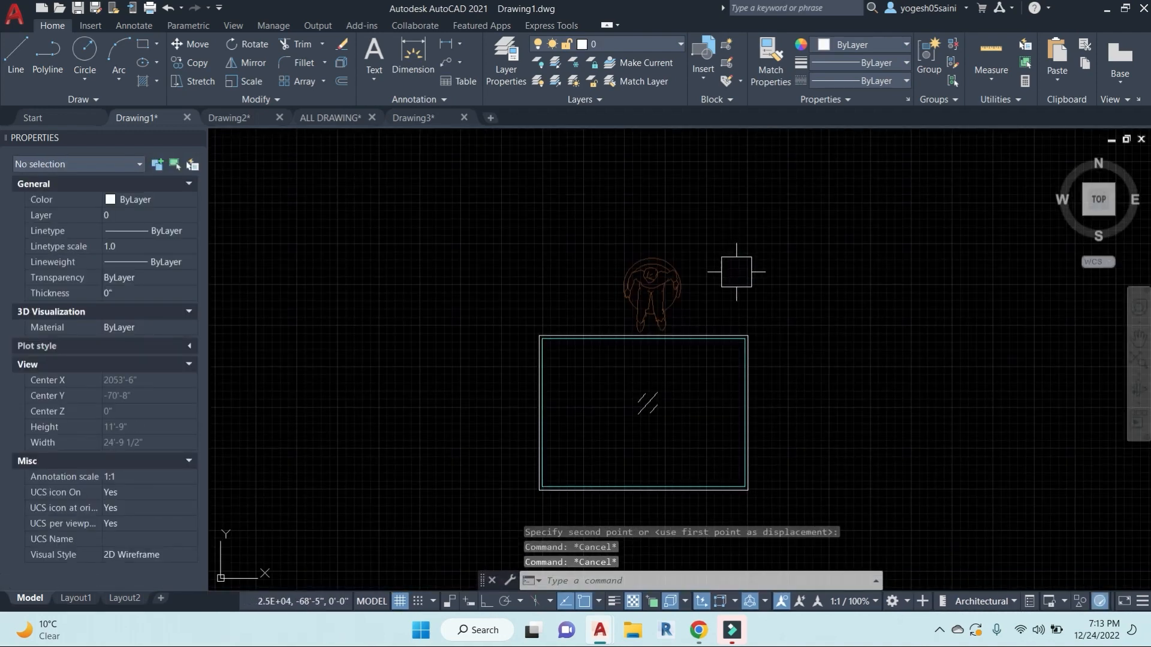
left_click(670, 274)
type("co")
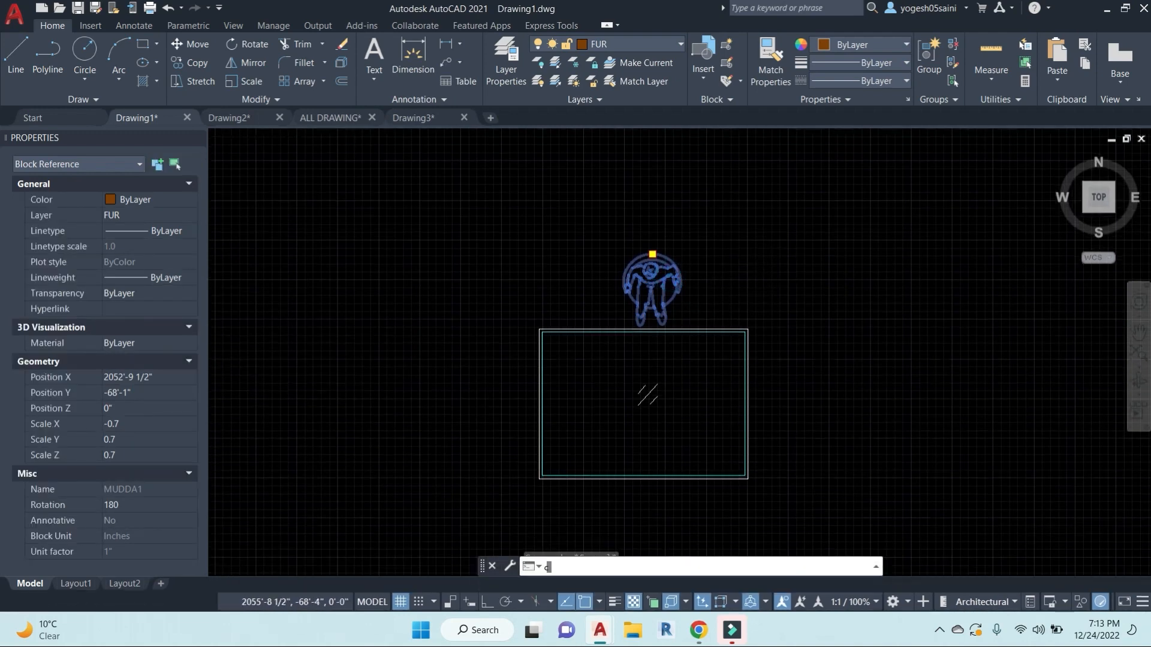
key("Return")
left_click(759, 254)
key("Escape")
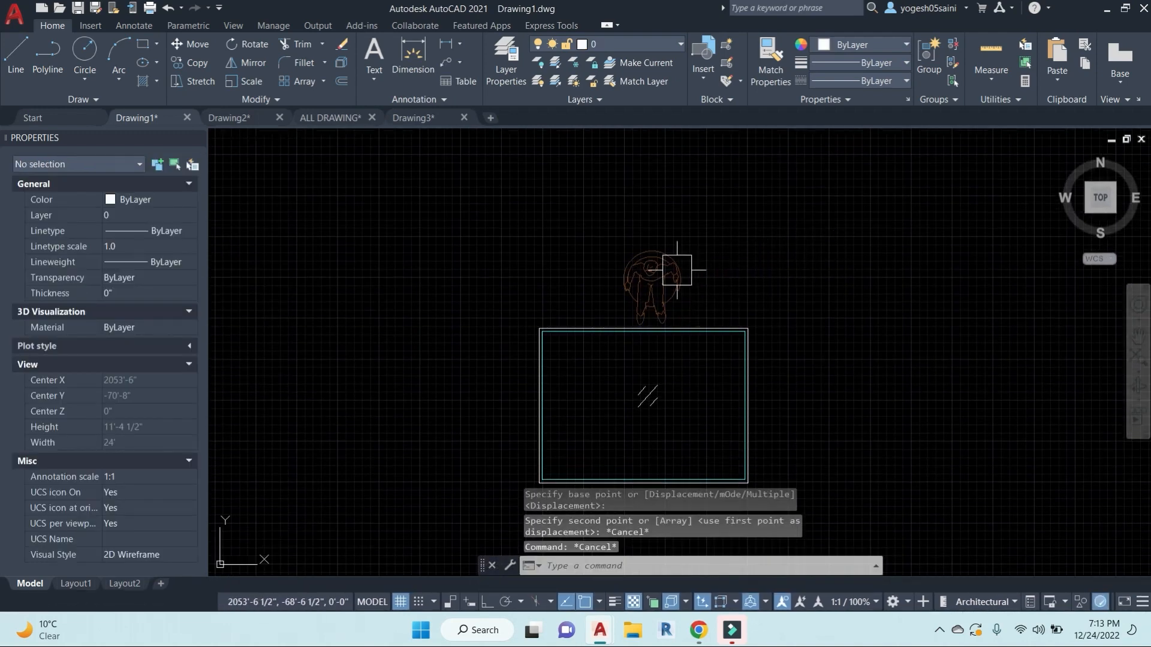
Step: Move the chair block left so it sits above the left half of the table
left_click(663, 272)
type("m")
key("Return")
left_click(804, 241)
key("Escape")
key("Escape")
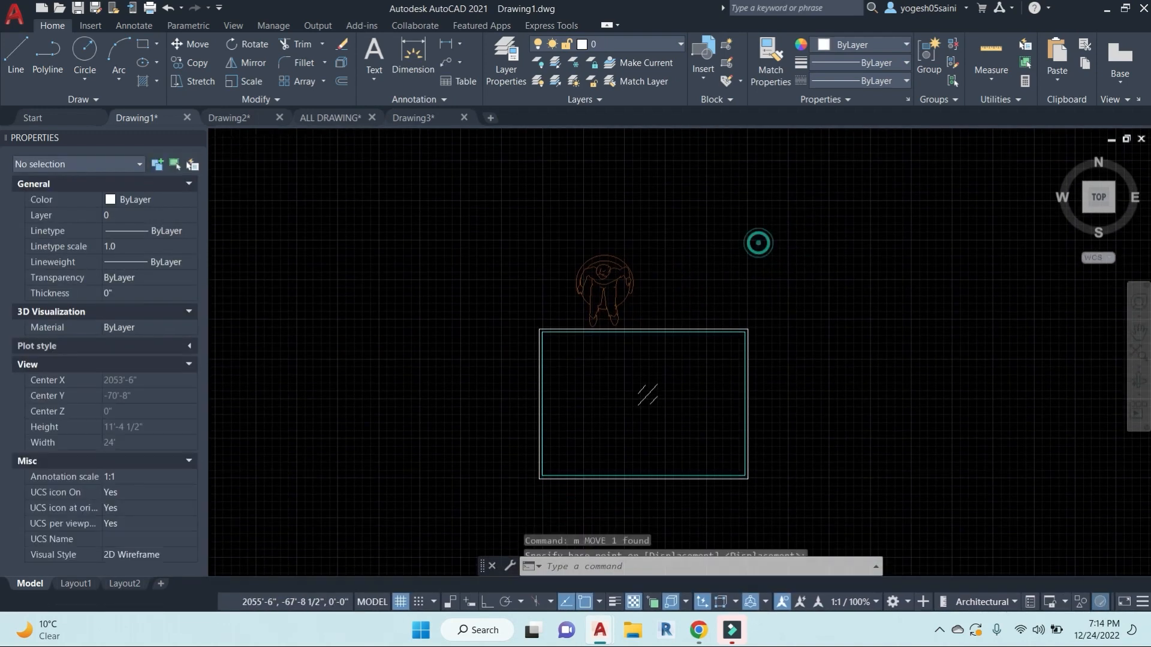
Step: Mirror the chair about the vertical line through the midpoint of the table's upper edge, keeping the source chair
left_click(603, 269)
type("mi")
key("Return")
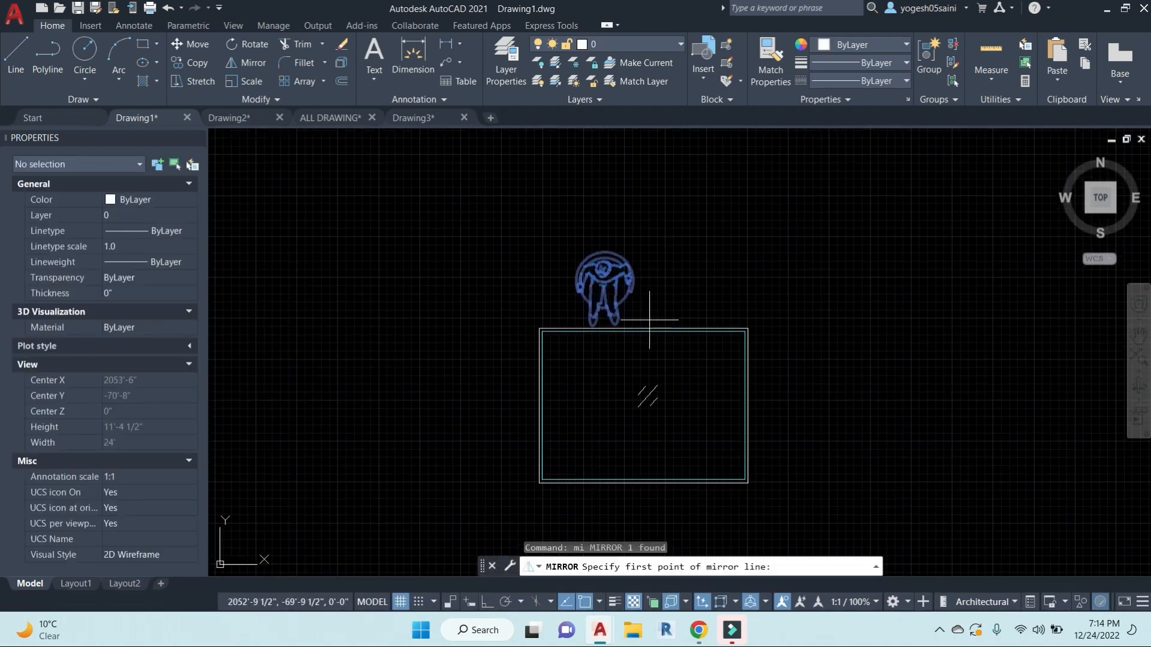
left_click(643, 328)
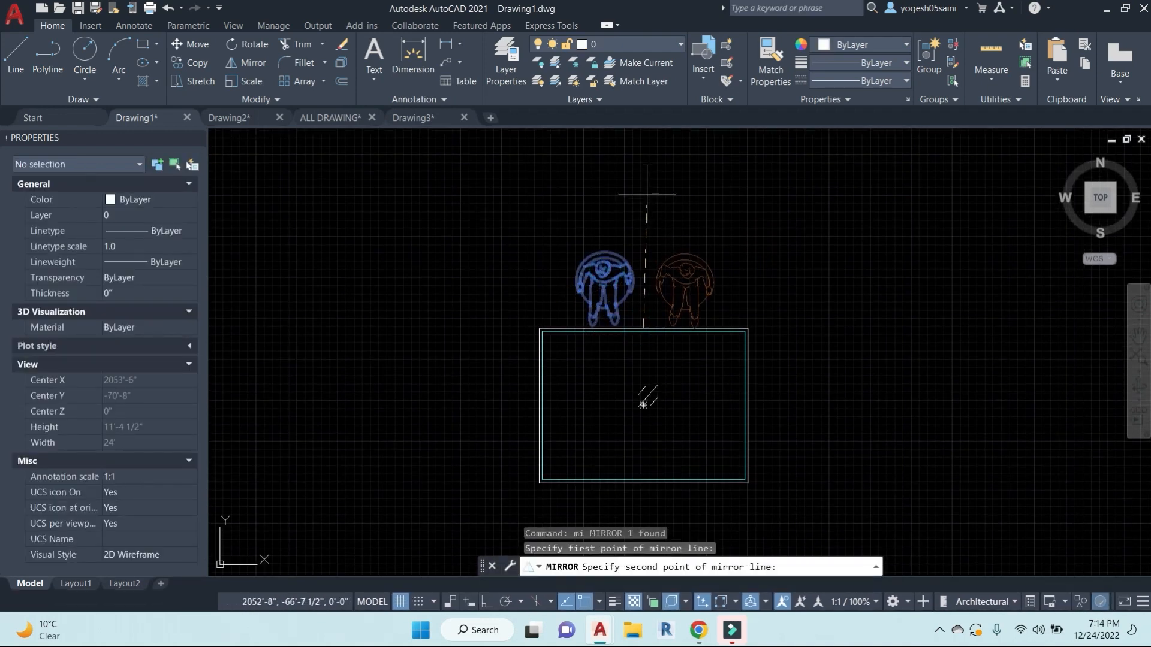
left_click(645, 194)
key("Return")
Step: Mirror both upper chairs to the table's lower side about the horizontal line through its right edge's midpoint, keeping the source chairs
left_click(752, 281)
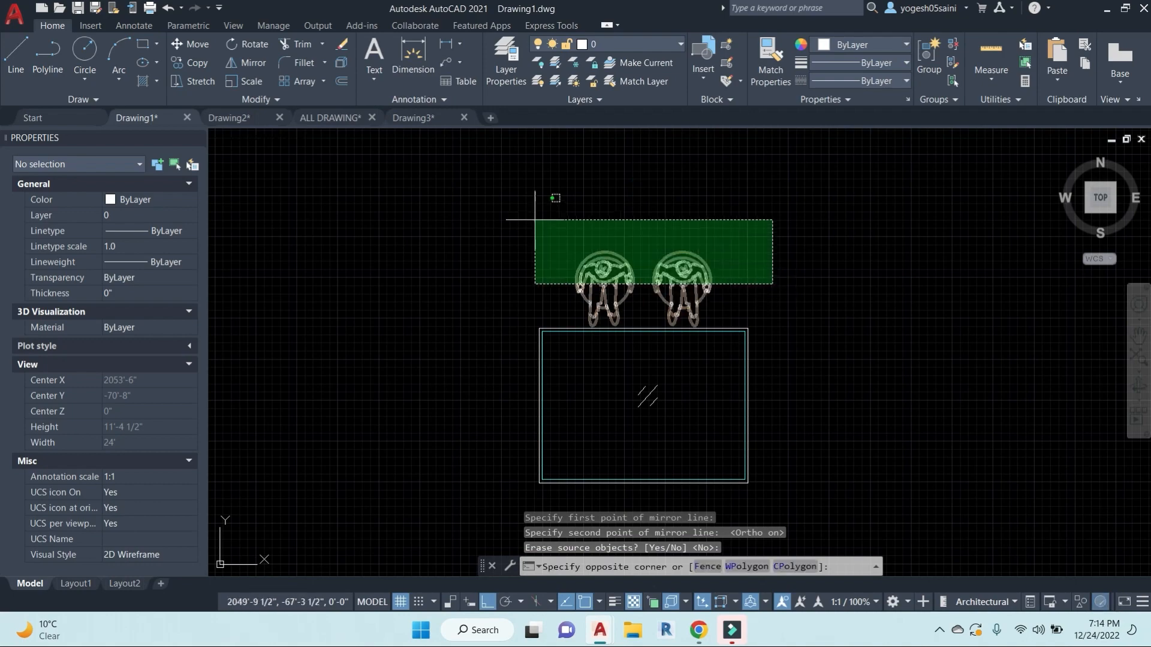
left_click(535, 227)
type("mi")
key("Return")
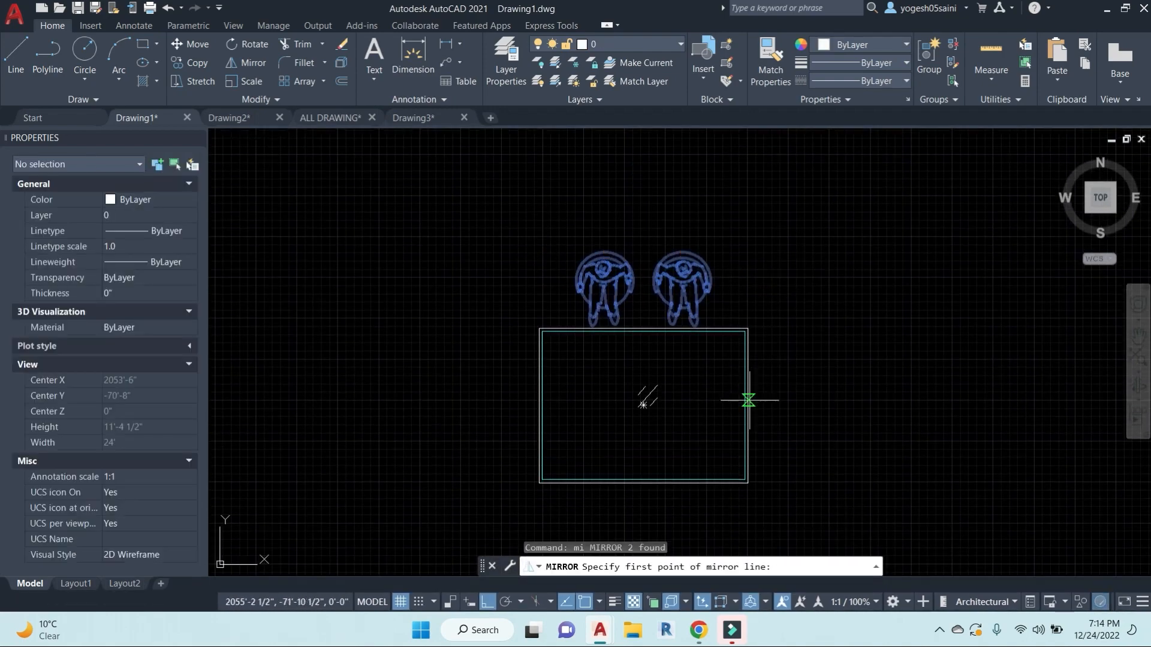
left_click(749, 407)
left_click(839, 401)
key("Return")
middle_click_drag(813, 390, 795, 250)
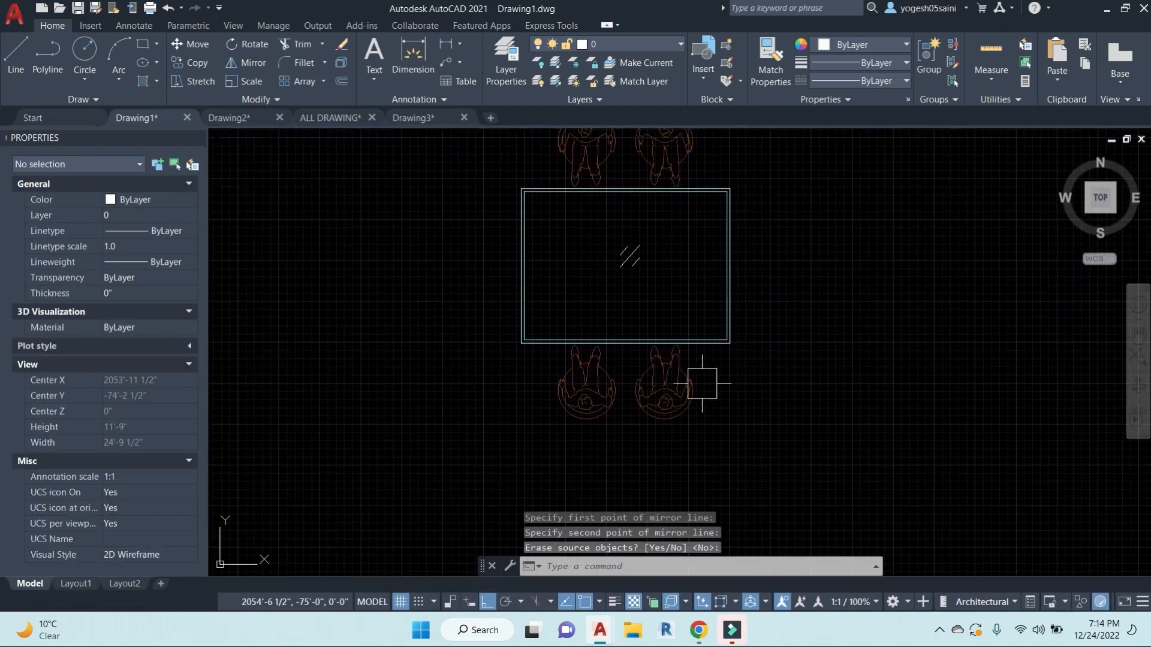
Step: Copy the lower right chair about 12' horizontally into the empty space right of the table
left_click(688, 385)
scroll(755, 396, "down", 1)
middle_click_drag(757, 396, 680, 383)
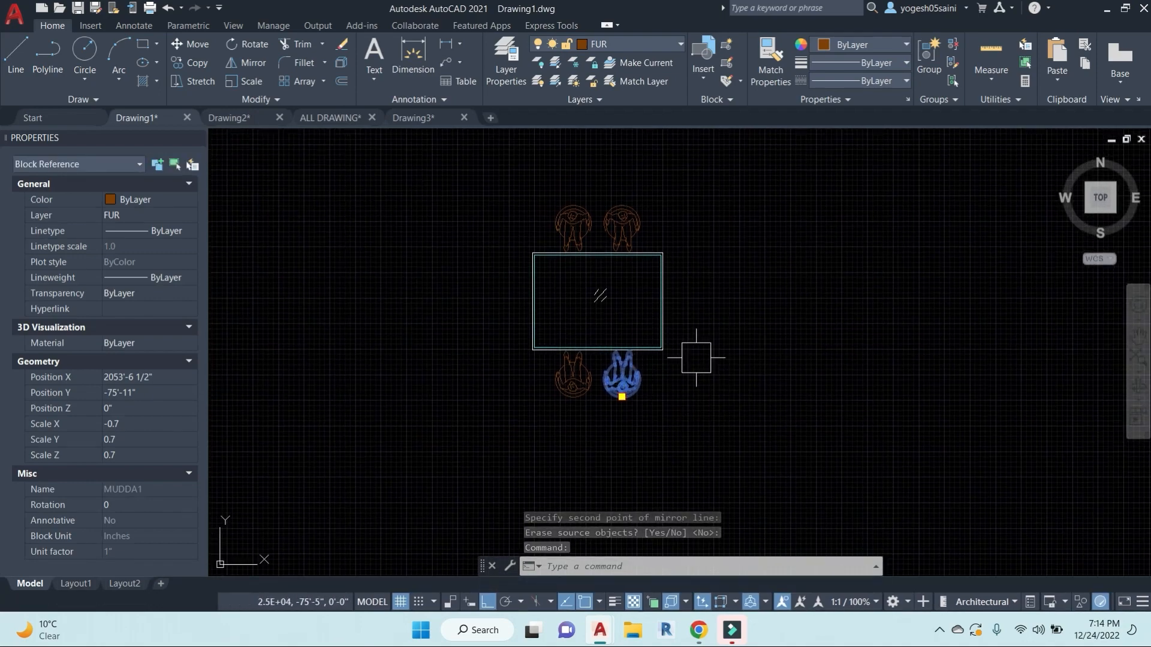
middle_click_drag(689, 396, 590, 398)
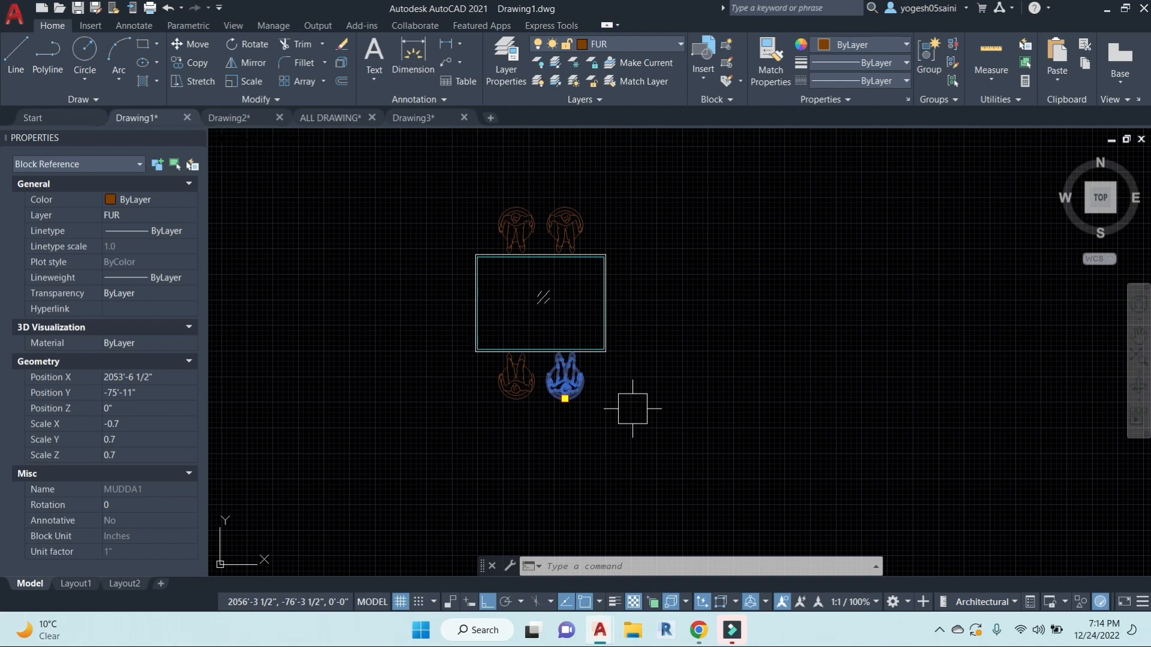
type("co")
key("Return")
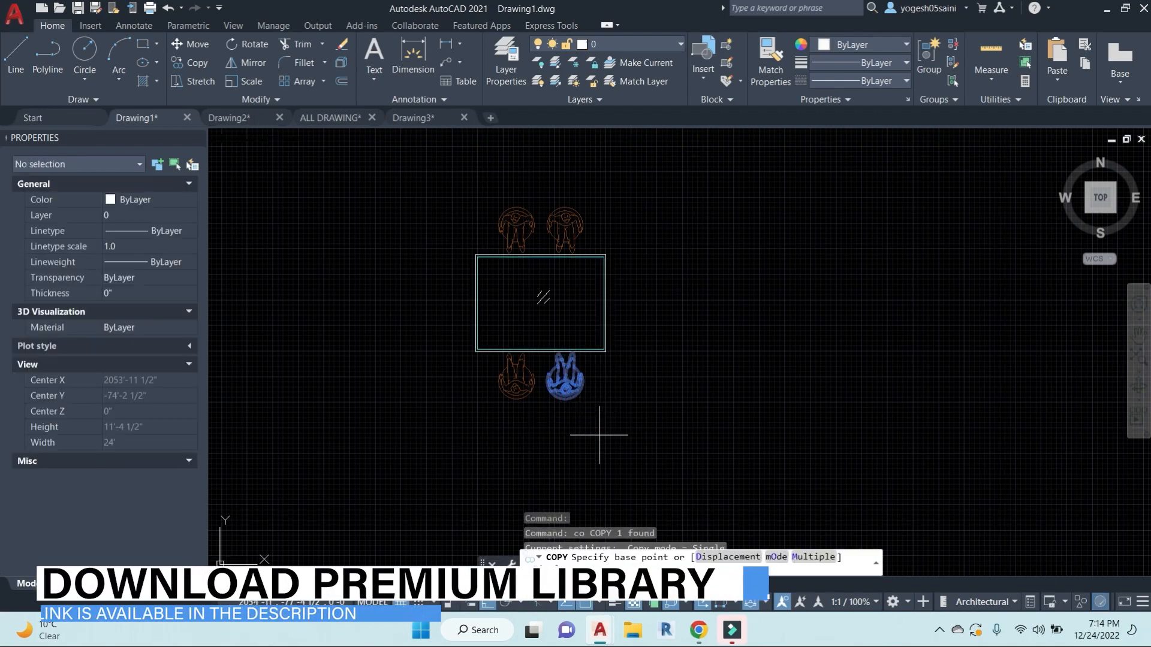
left_click(603, 443)
left_click(902, 437)
key("Escape")
middle_click_drag(900, 436, 830, 430)
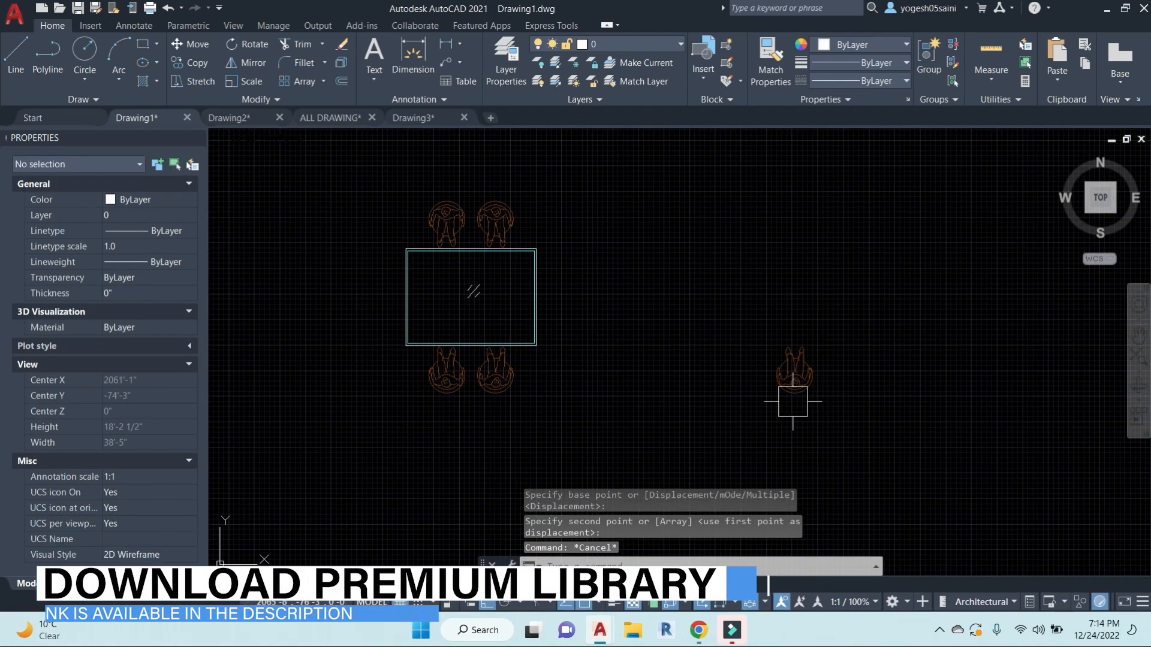
Step: Rotate the copied chair 90 degrees about its centre, with Ortho off
left_click(810, 372)
middle_click_drag(900, 397, 858, 385)
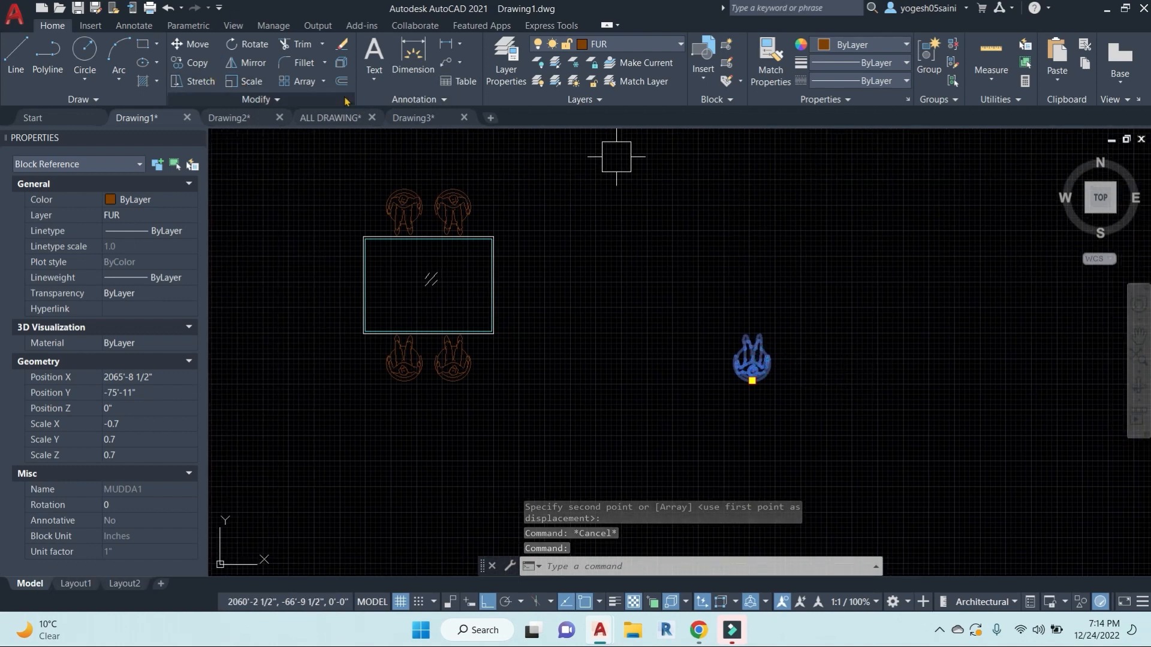
left_click(254, 46)
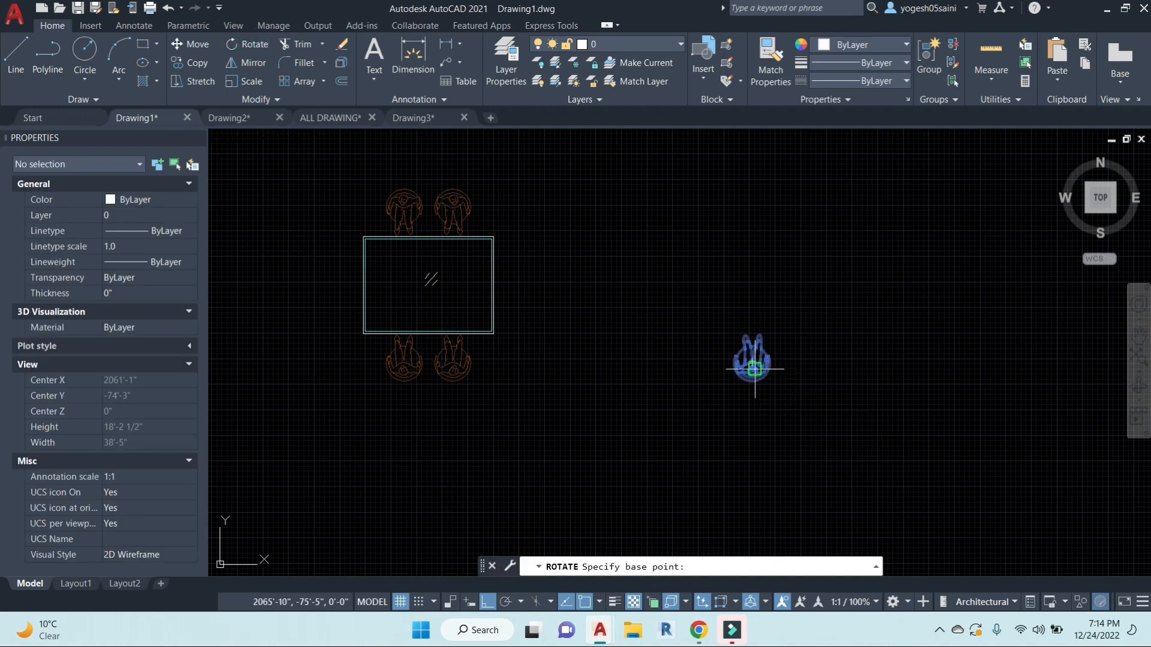
left_click(751, 361)
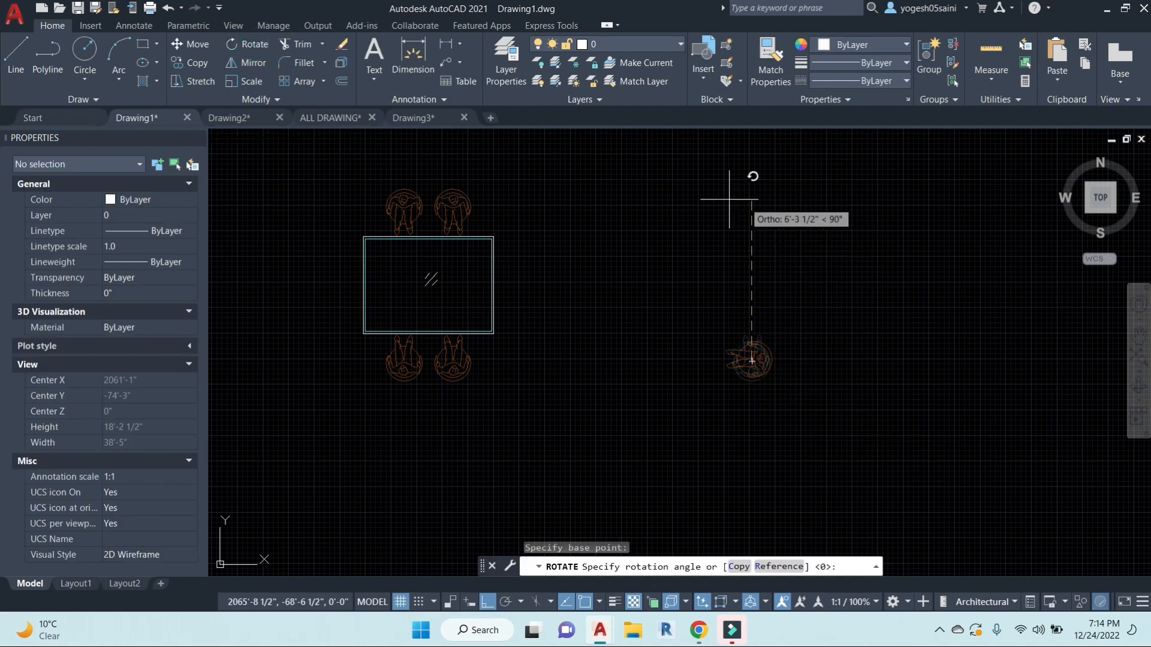
key("F8")
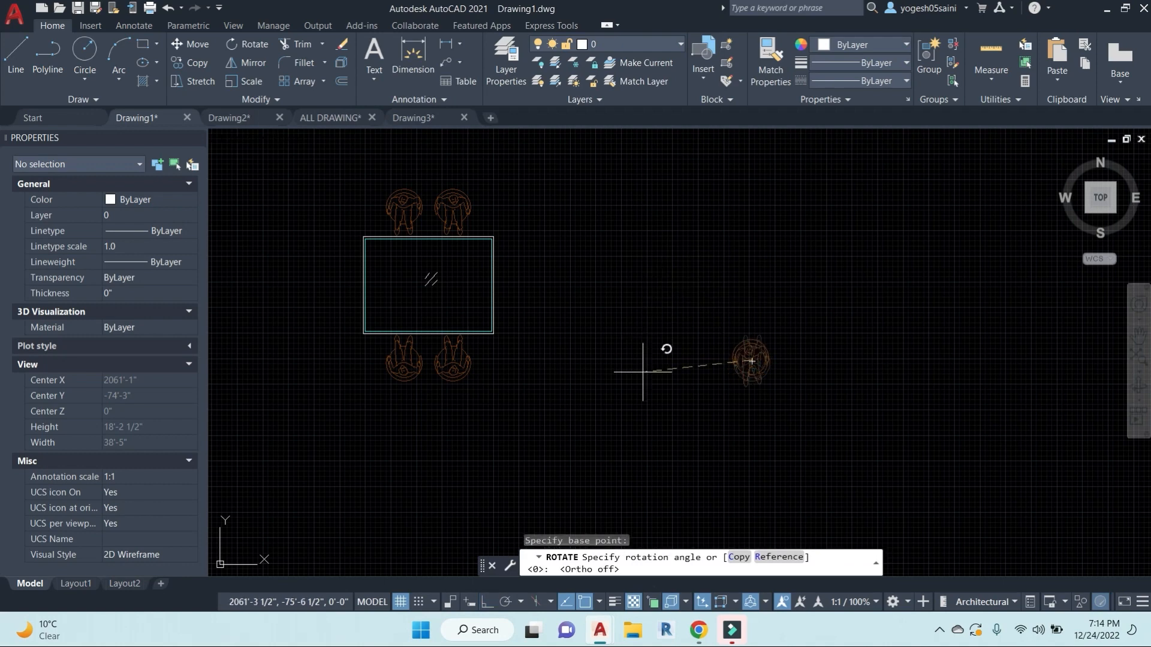
scroll(737, 370, "up", 5)
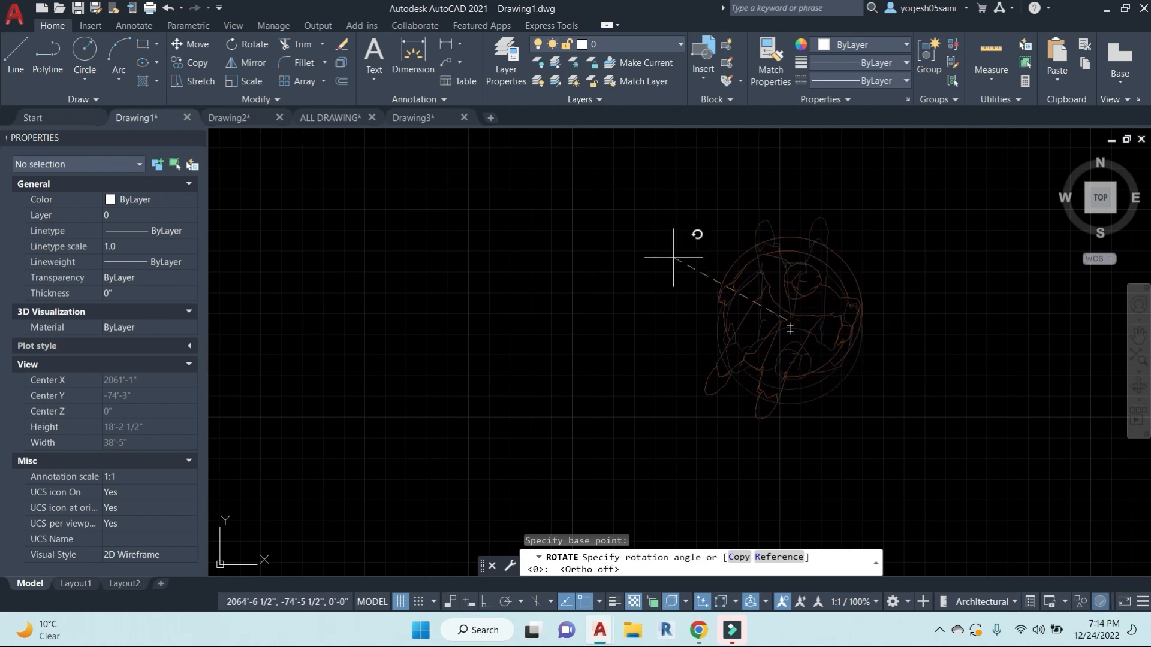
key("Return")
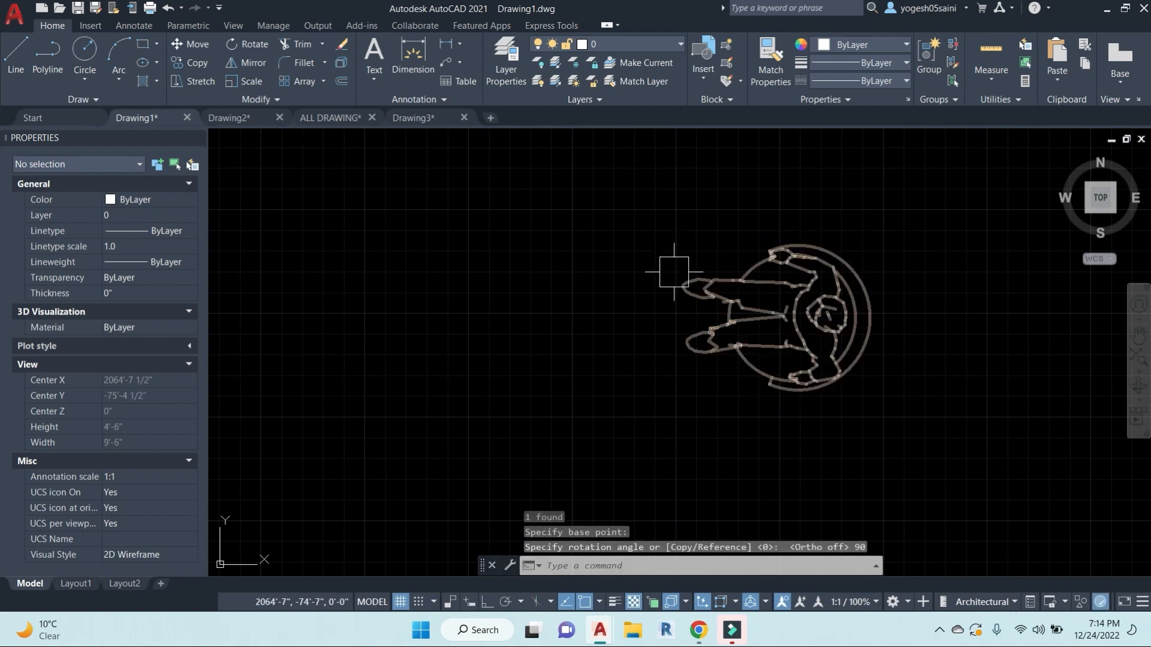
Step: Move the rotated chair next to the middle of the table's right edge
scroll(674, 258, "down", 3)
scroll(738, 336, "up", 3)
middle_click_drag(765, 374, 817, 390)
scroll(838, 408, "down", 3)
left_click(762, 360)
type("m")
key("Return")
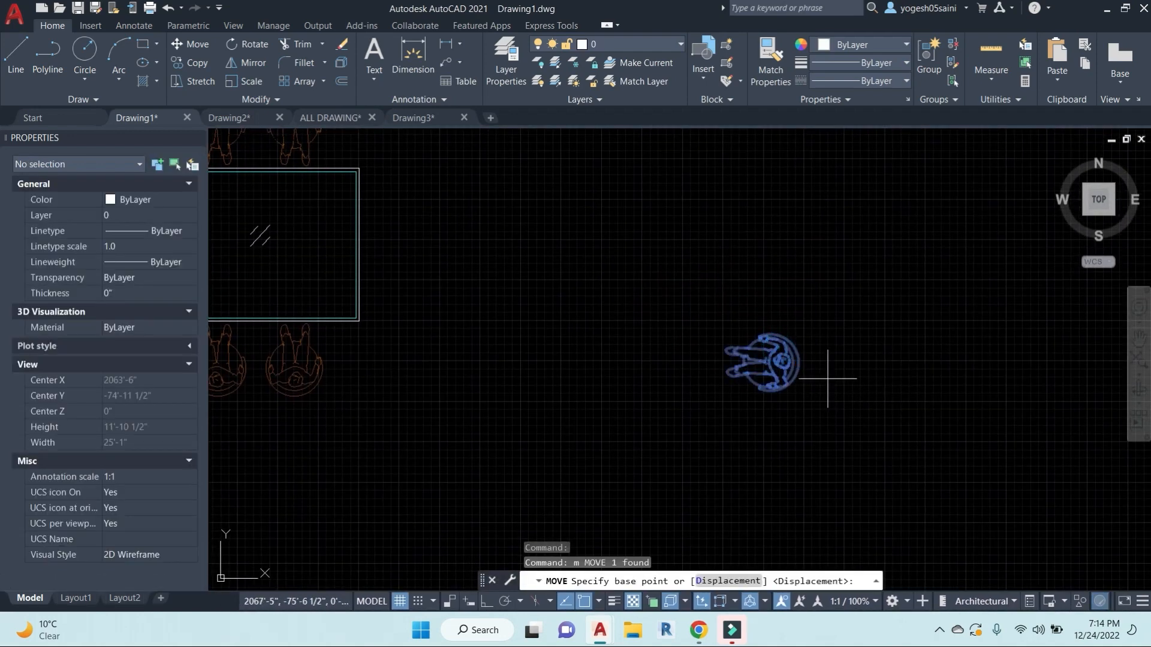
left_click(798, 364)
left_click(440, 244)
scroll(439, 244, "down", 2)
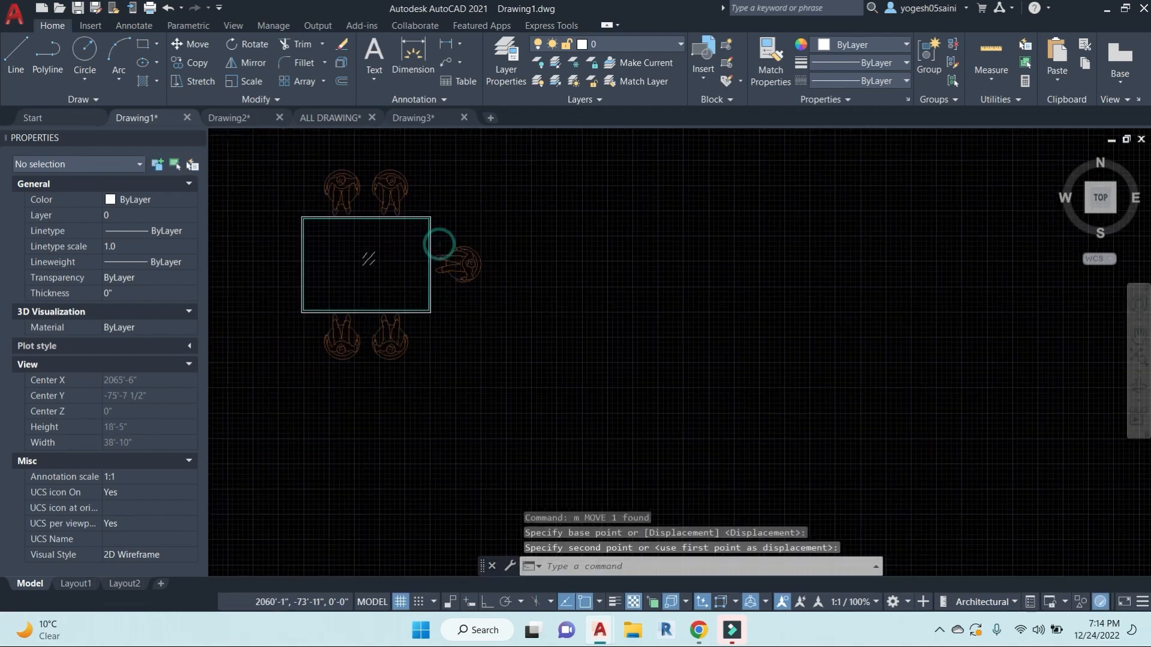
middle_click_drag(482, 288, 611, 316)
key("Escape")
Step: Mirror the right-side chair to the table's left side about its vertical centreline between edge midpoints, keeping the source chair
scroll(606, 306, "up", 2)
left_click(606, 288)
type("mi")
key("Return")
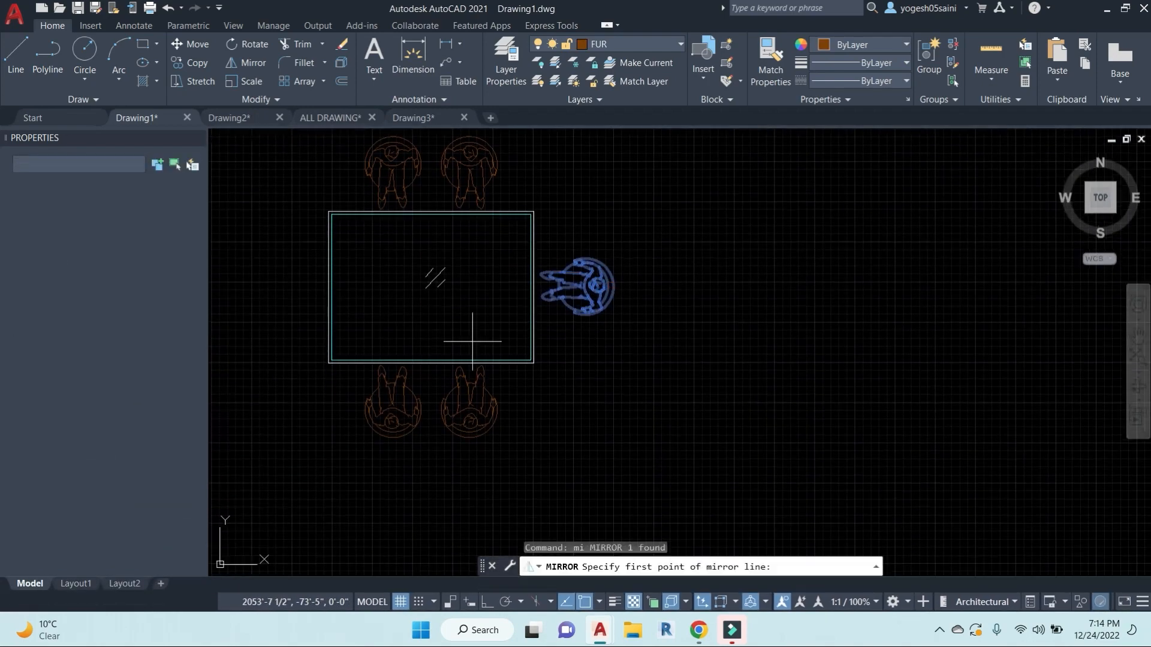
left_click(427, 360)
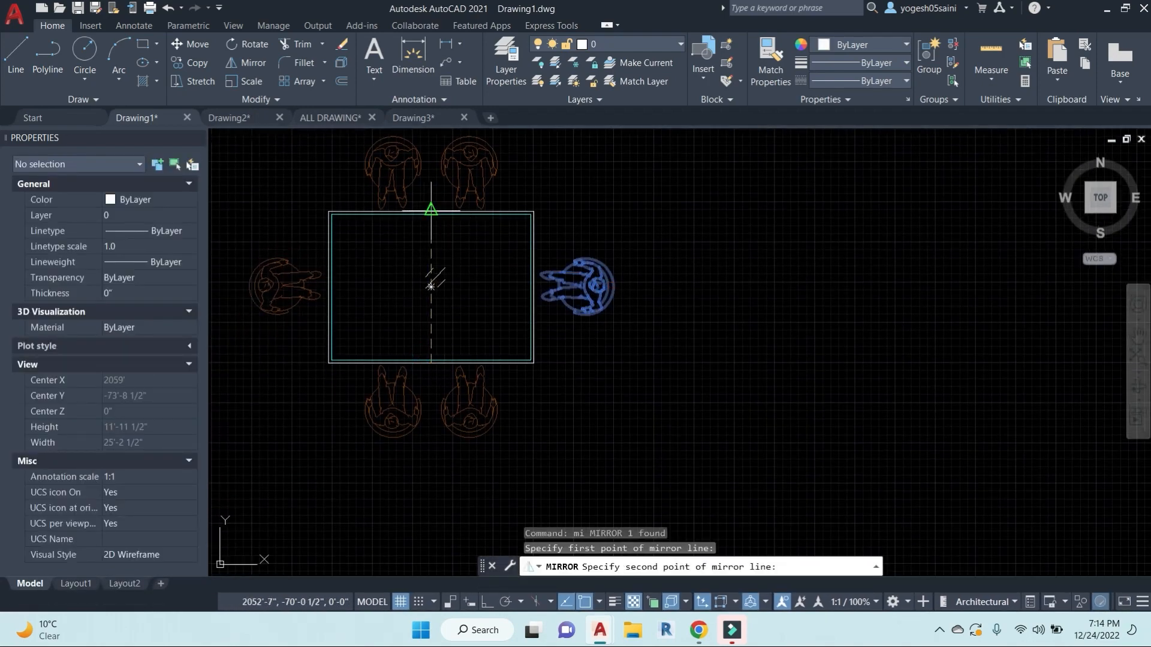
left_click(431, 213)
key("Return")
middle_click_drag(444, 270, 572, 286)
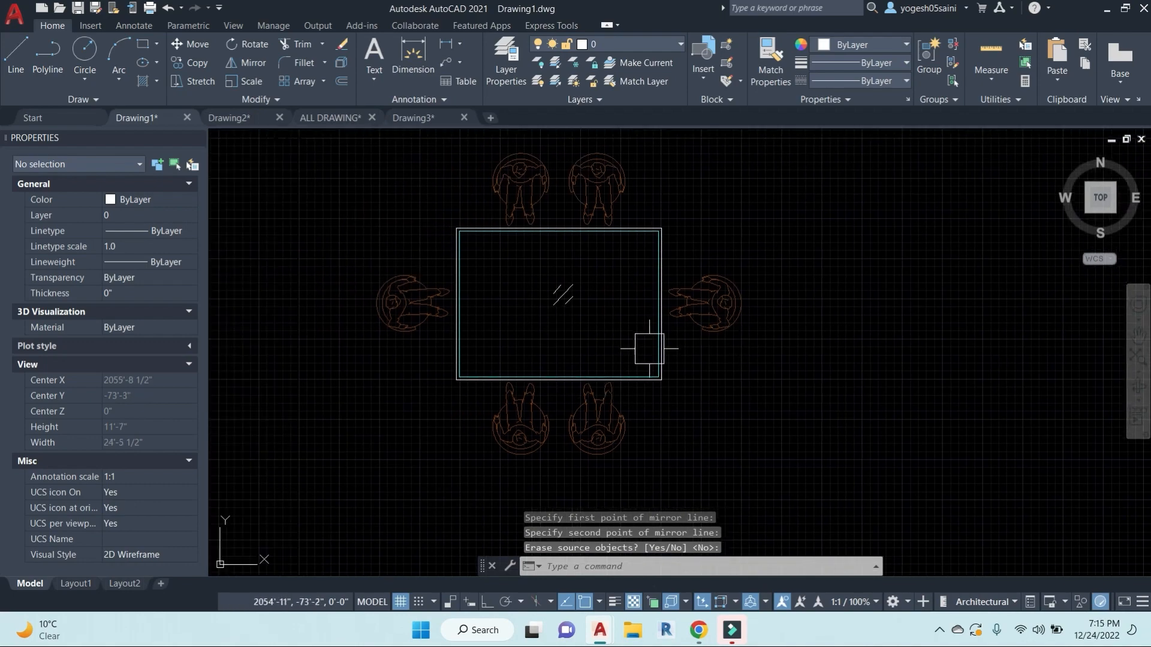
Step: Erase the chair on the table's right side
left_click(695, 294)
type("e")
key("Return")
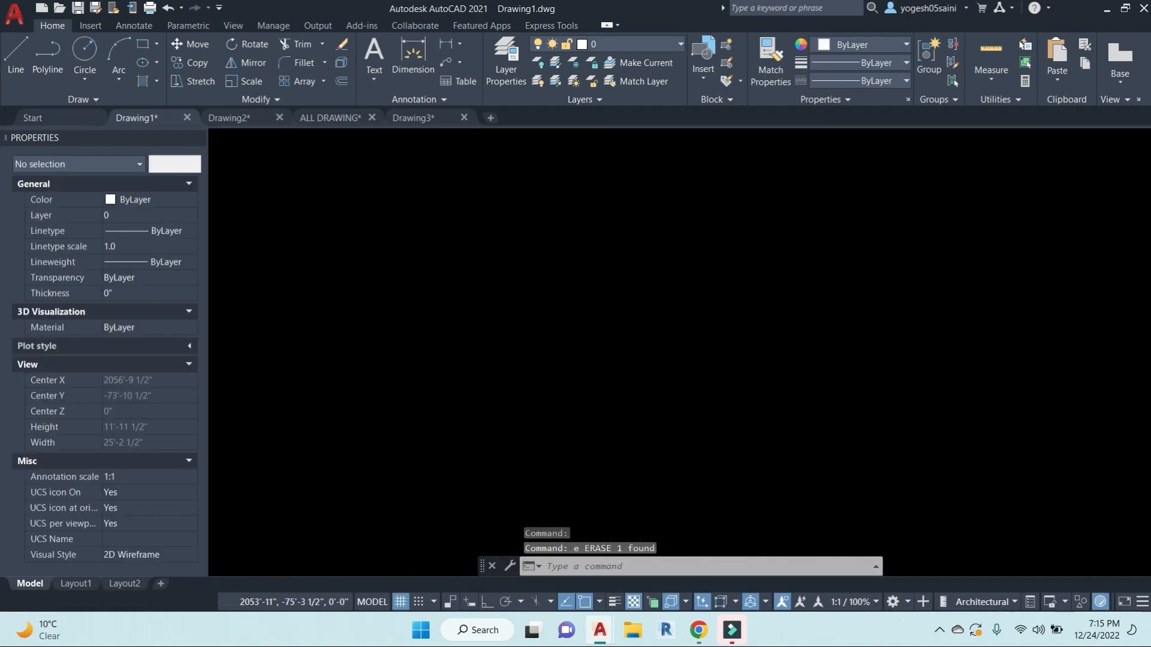
Step: Rotate a copy of the lower right chair by 90 degrees about the table's inner lower-right corner, using the Copy option
scroll(576, 376, "down", 2)
left_click(489, 383)
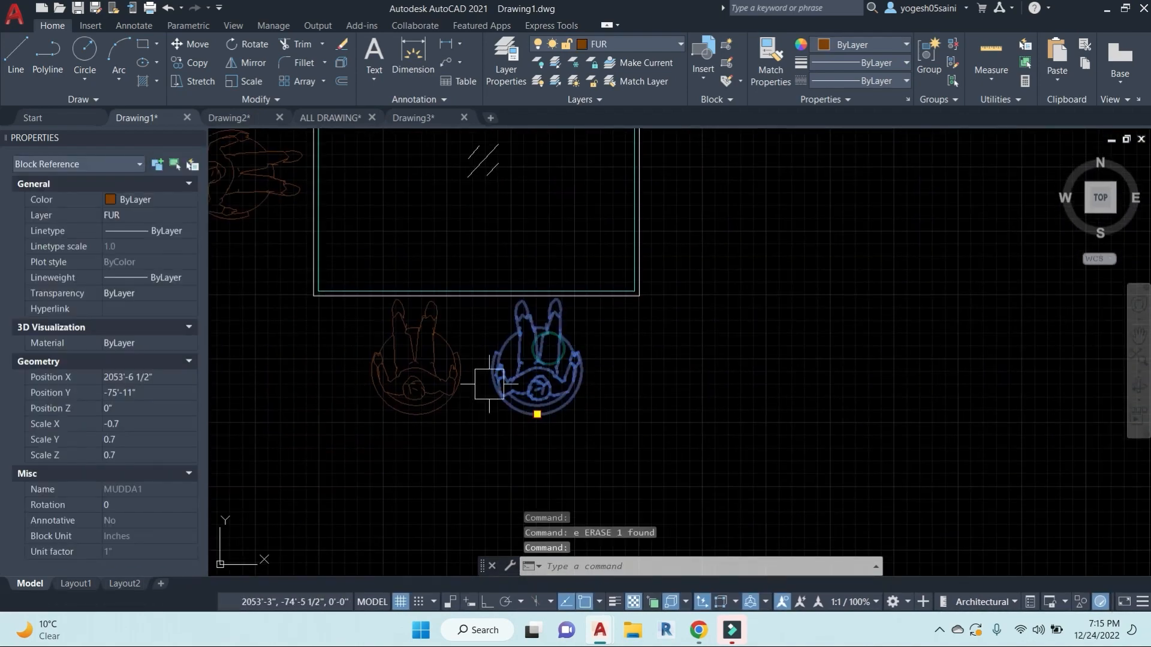
middle_click_drag(586, 380, 592, 382)
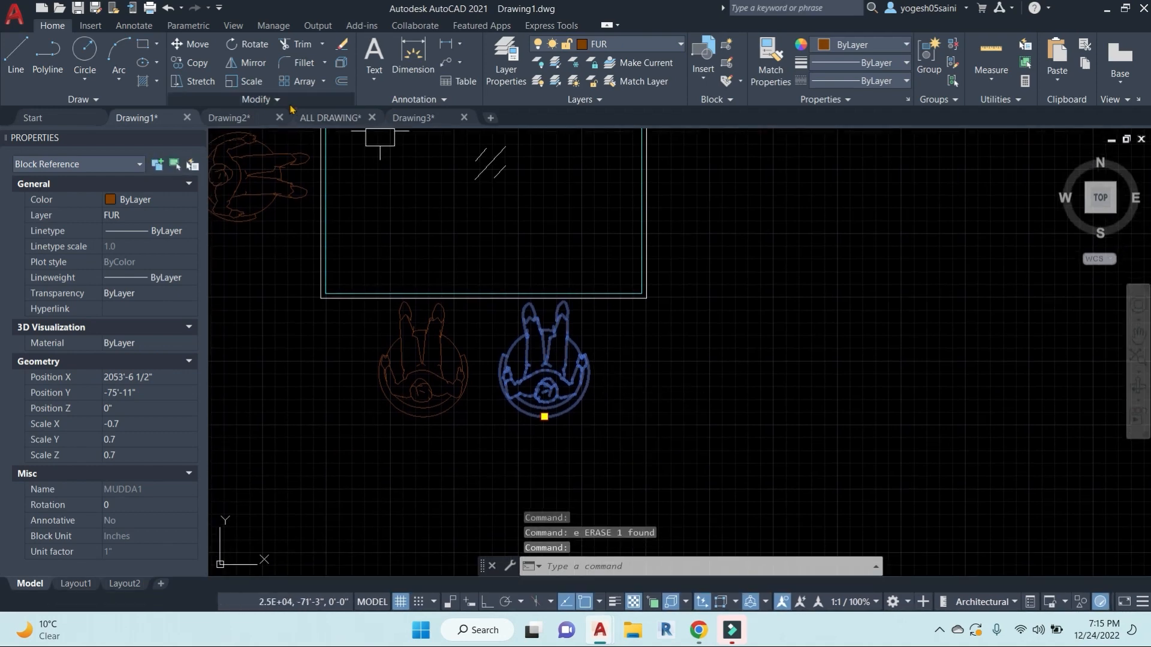
left_click(247, 47)
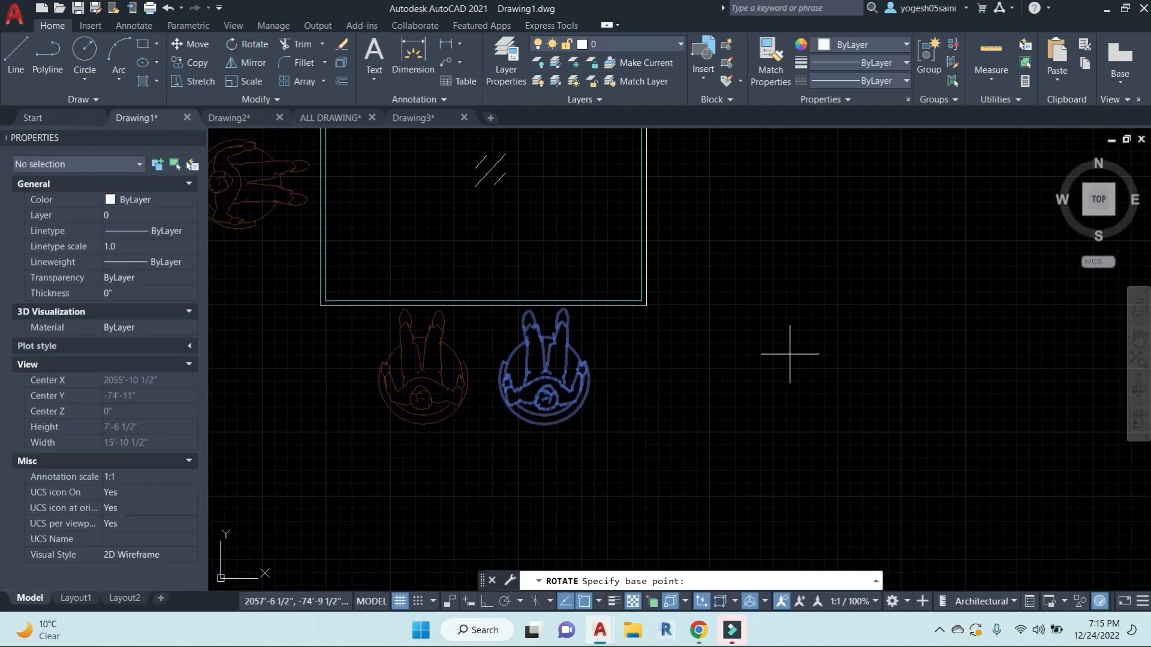
middle_click_drag(687, 476, 684, 407)
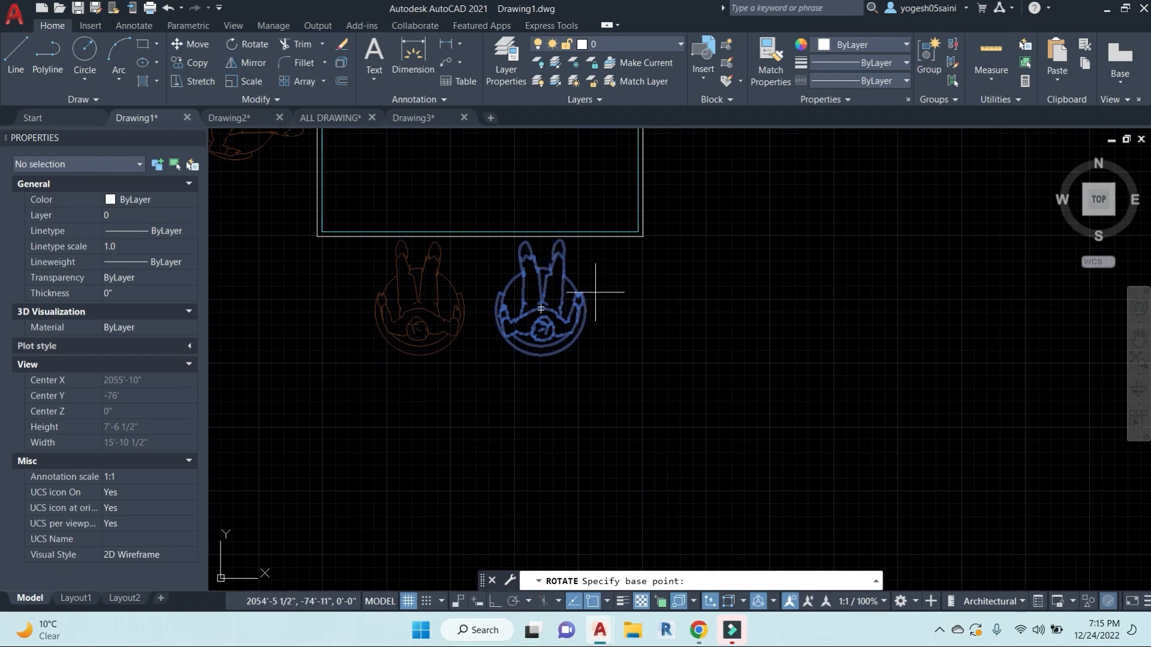
left_click(638, 232)
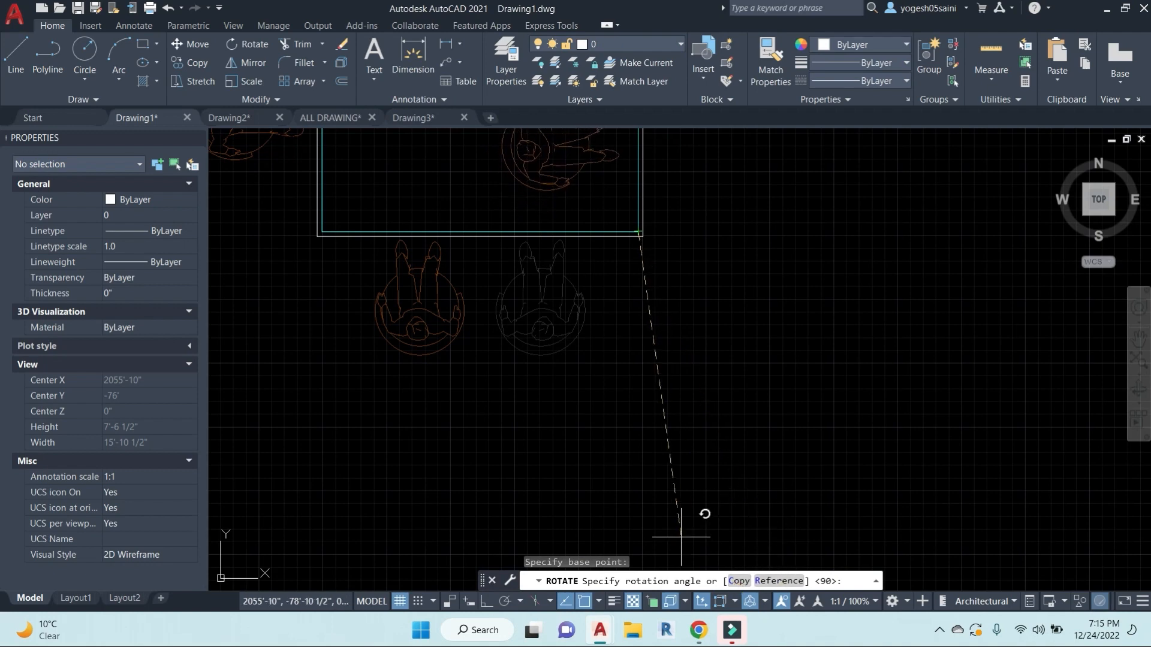
left_click(738, 582)
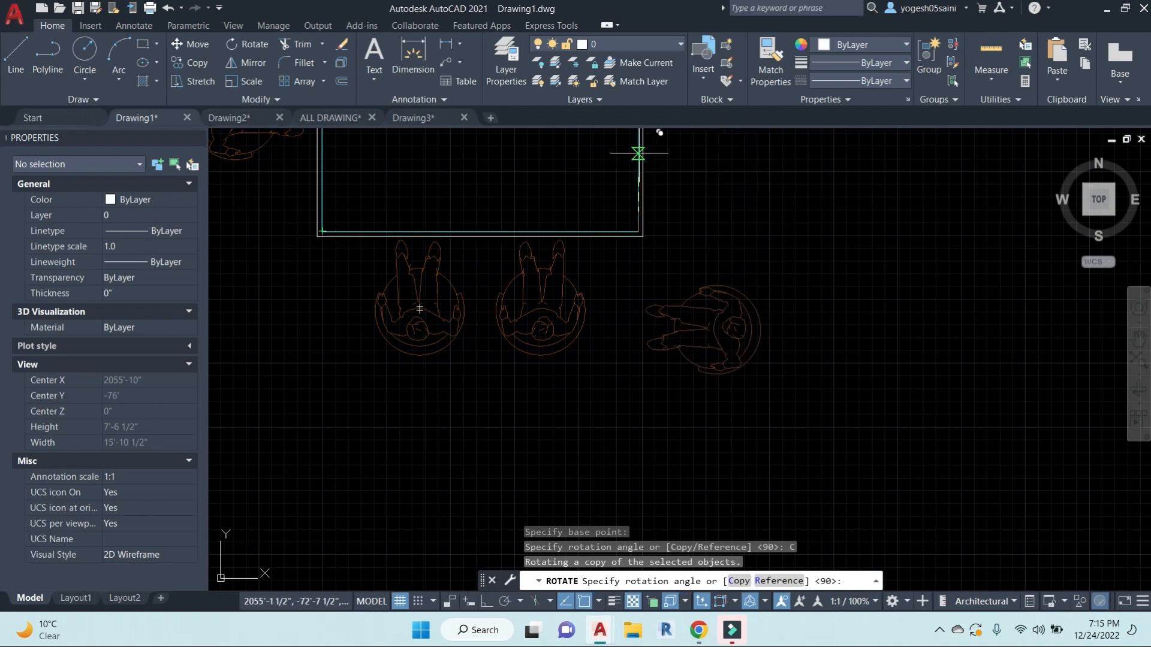
left_click(638, 153)
key("space")
key("Escape")
Step: Move the rotated chair copy up beside the table's right edge, slightly below its middle
left_click(758, 318)
type("m")
key("Return")
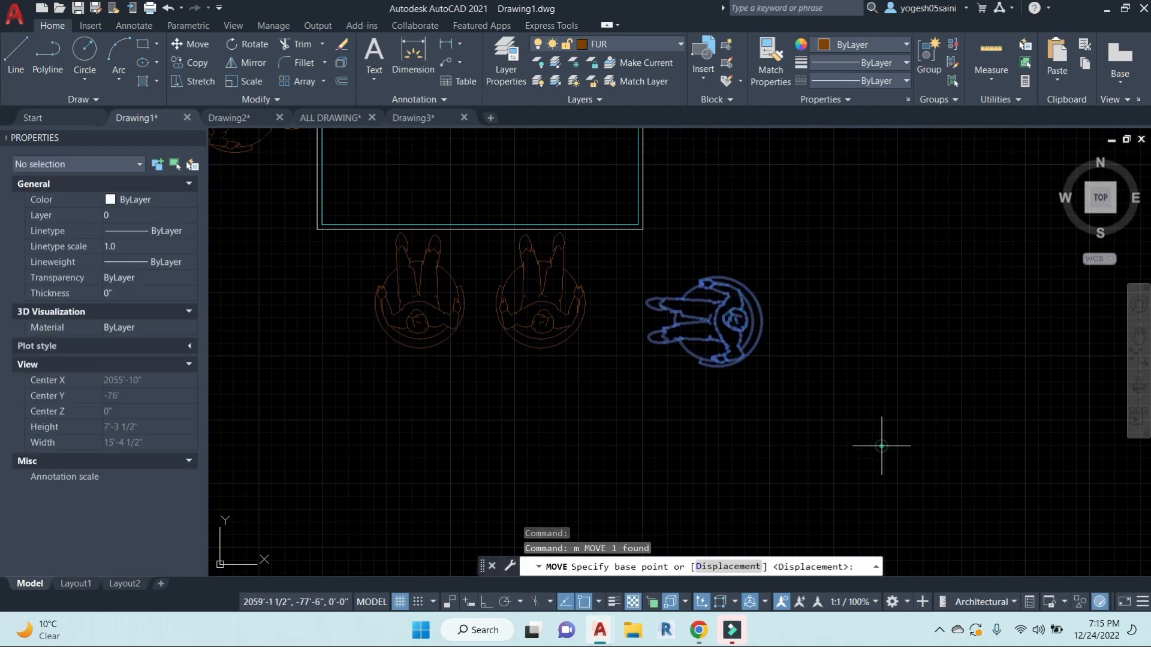
left_click(882, 446)
scroll(839, 300, "down", 4)
left_click(816, 357)
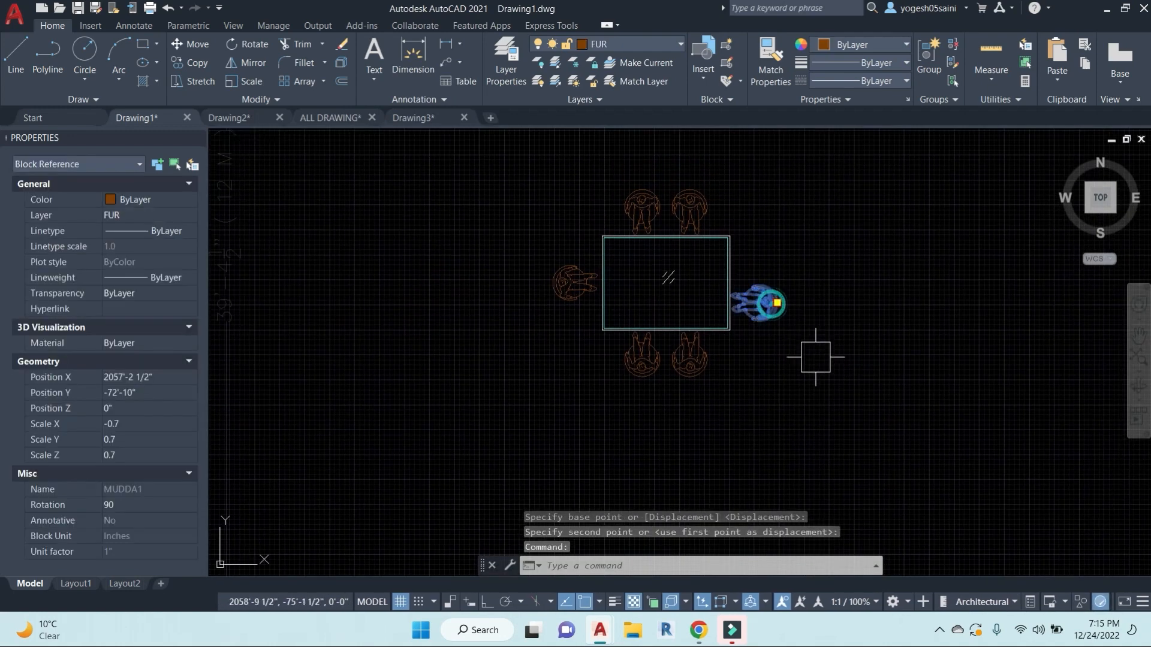
key("Escape")
scroll(689, 362, "up", 4)
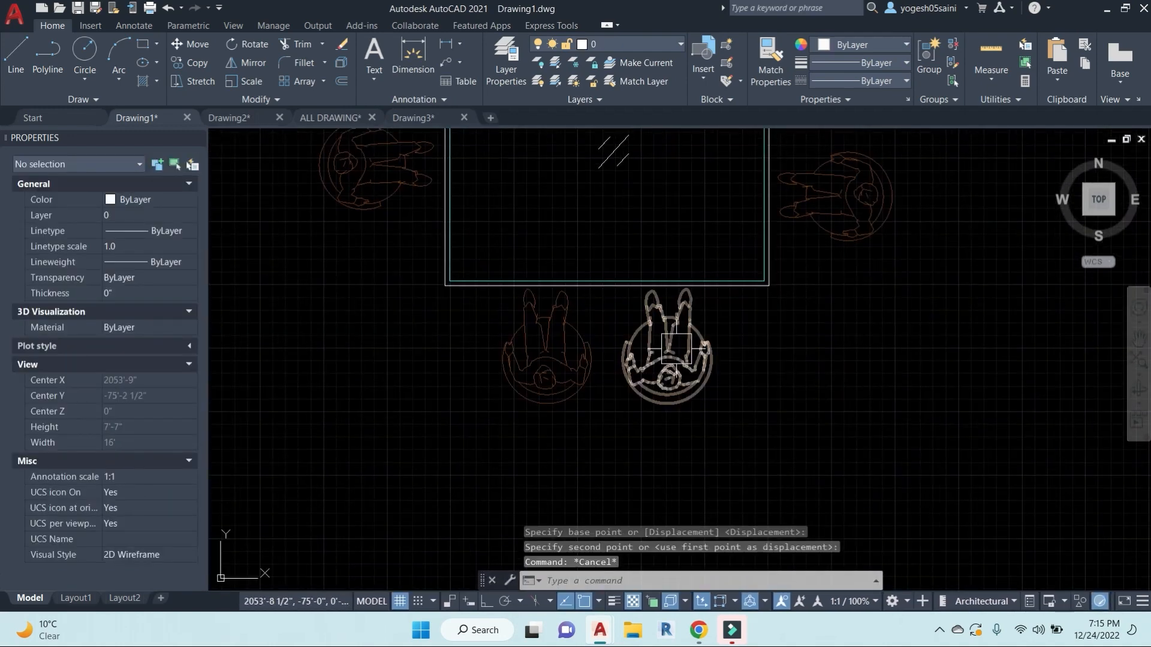
scroll(840, 352, "down", 3)
scroll(822, 187, "up", 3)
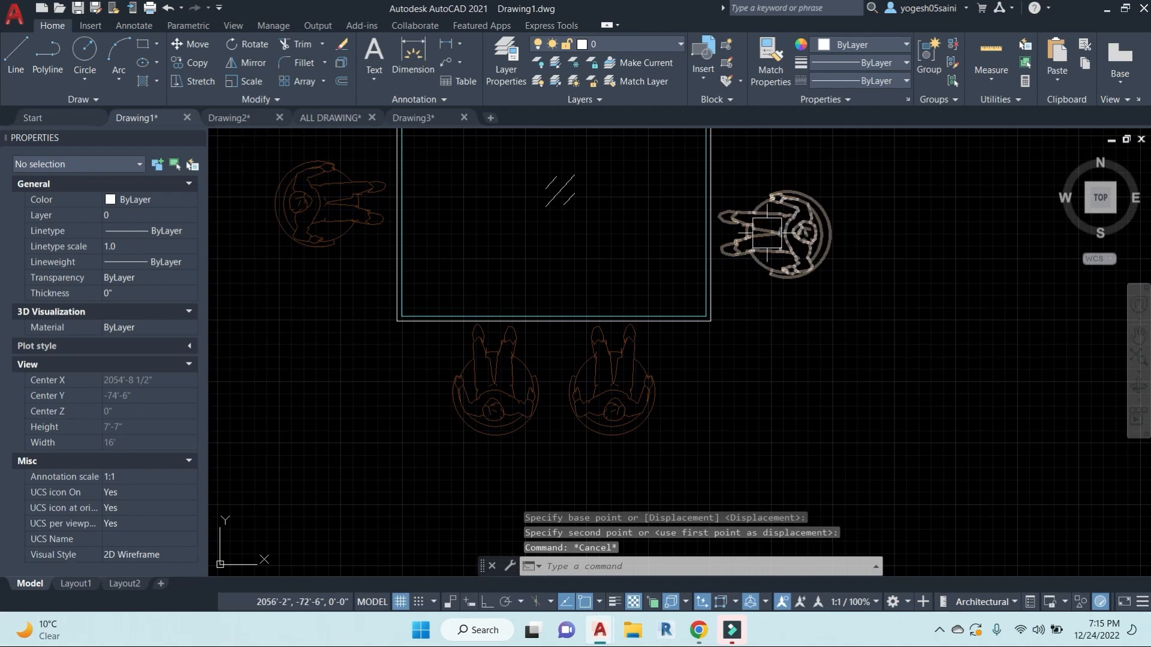
Step: Rotate the right-side chair about its back insertion point by Reference, taking the table's right edge from upper to lower corner, new angle 90
scroll(690, 357, "down", 3)
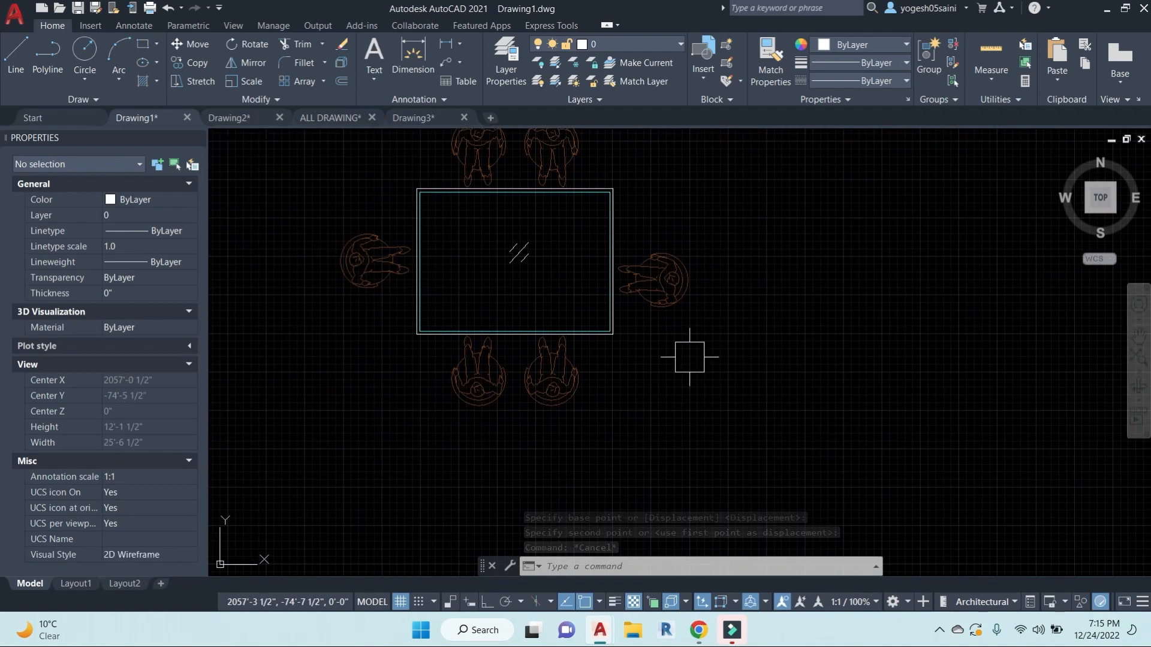
key("Escape")
key("Escape")
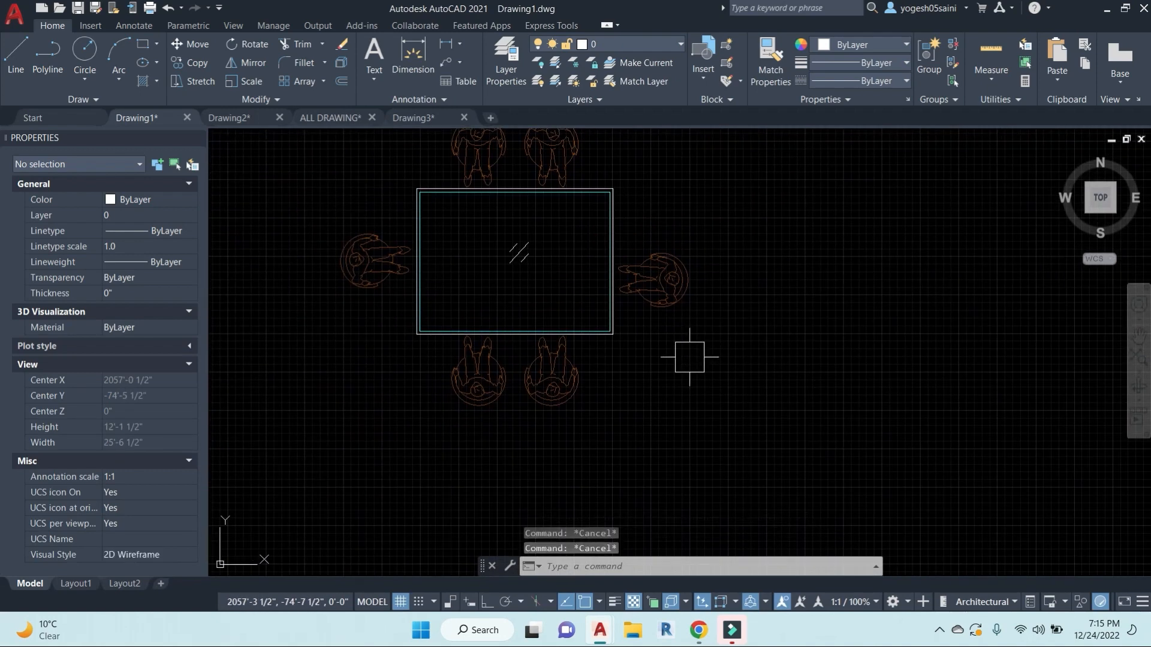
left_click(687, 279)
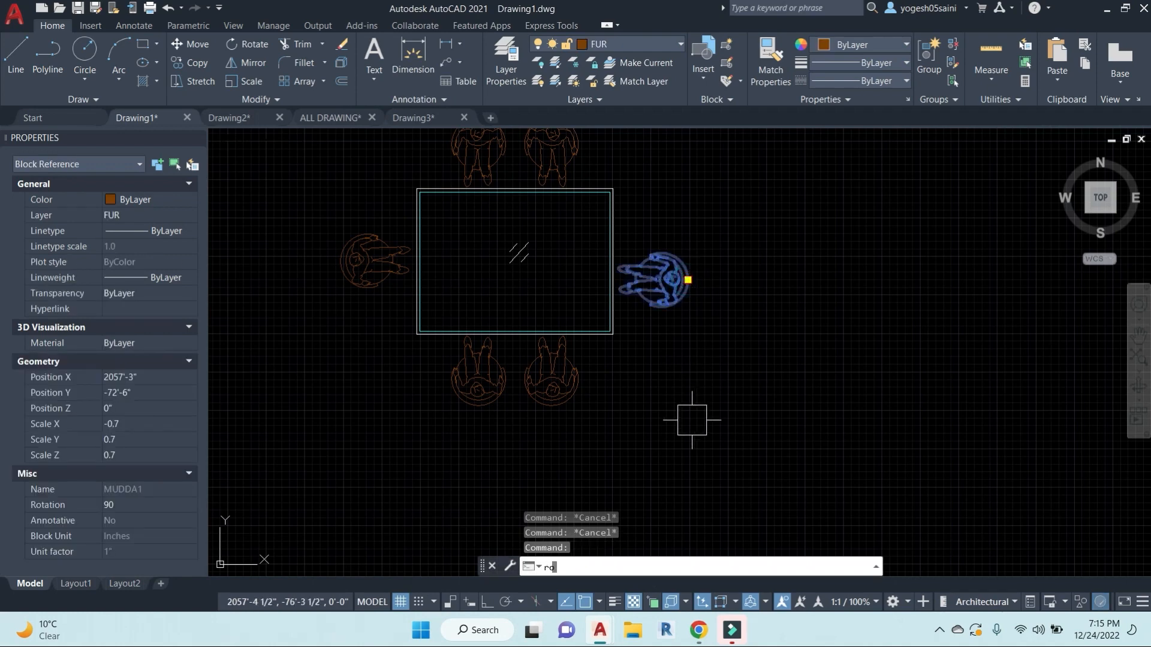
type("ro")
key("Return")
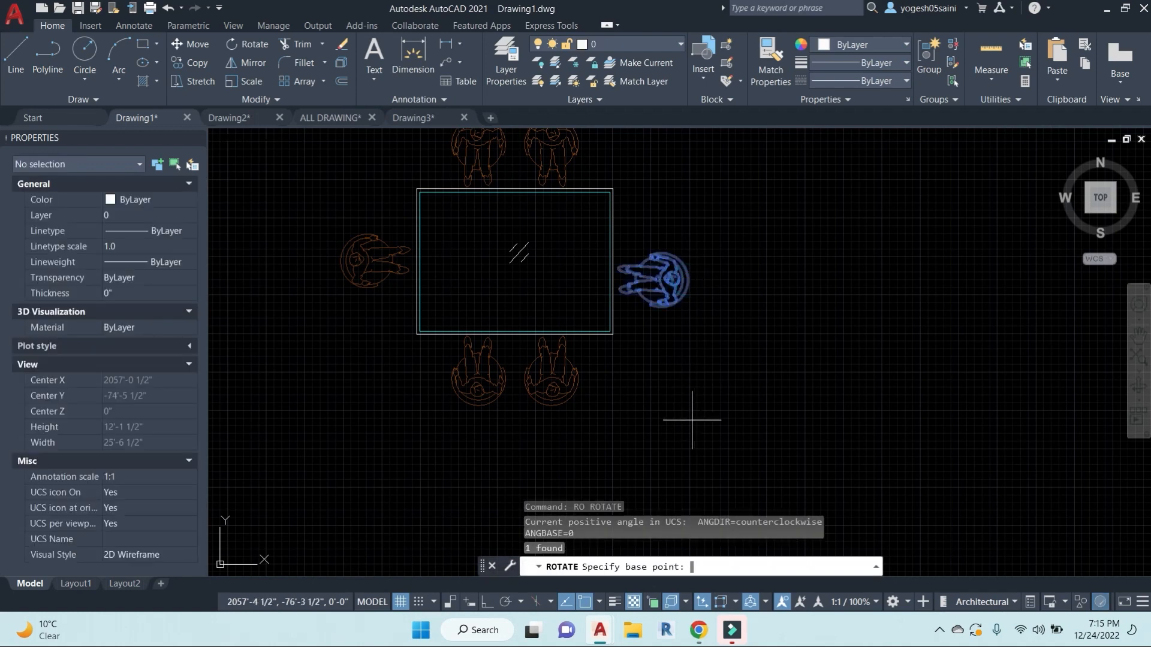
left_click(689, 280)
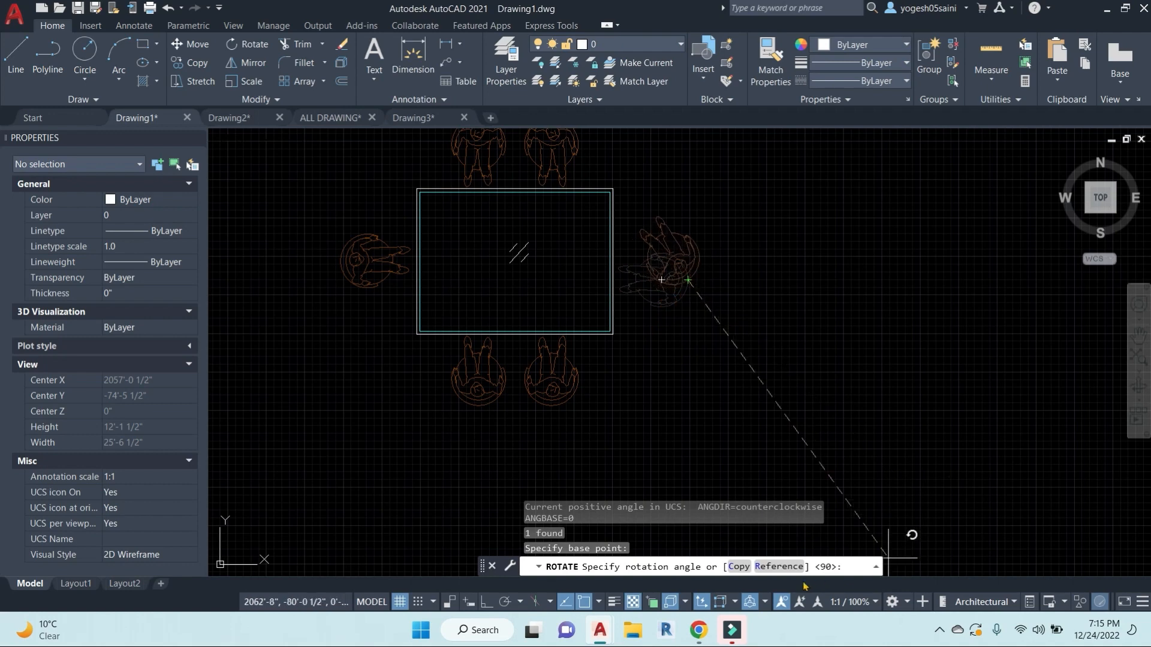
left_click(779, 567)
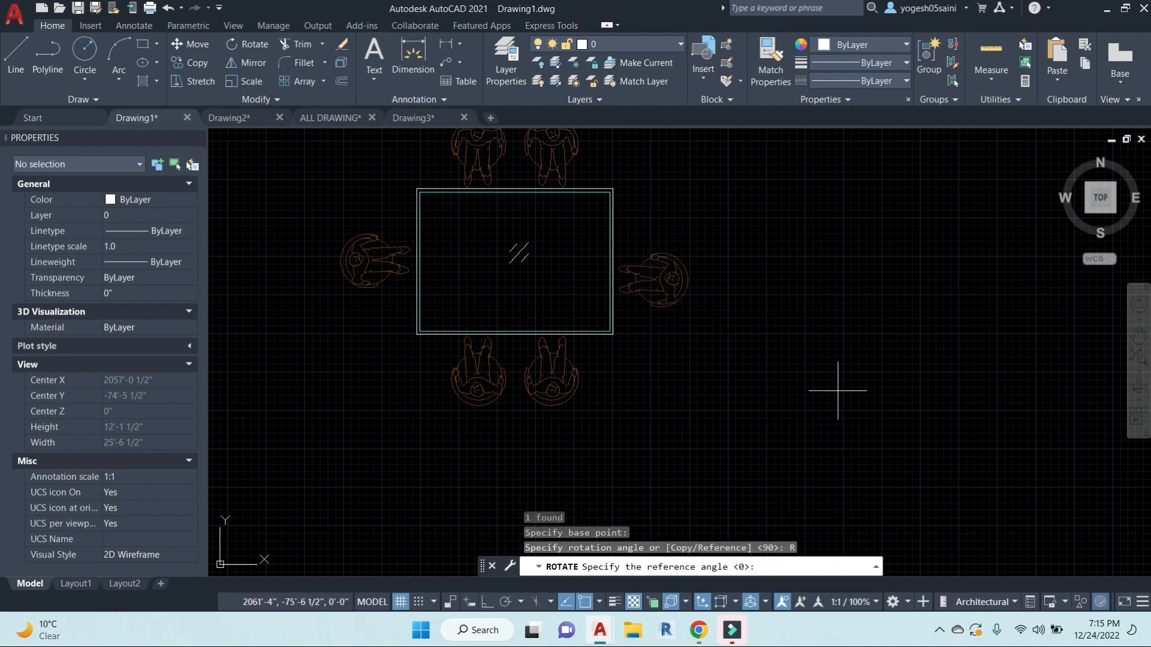
left_click(613, 188)
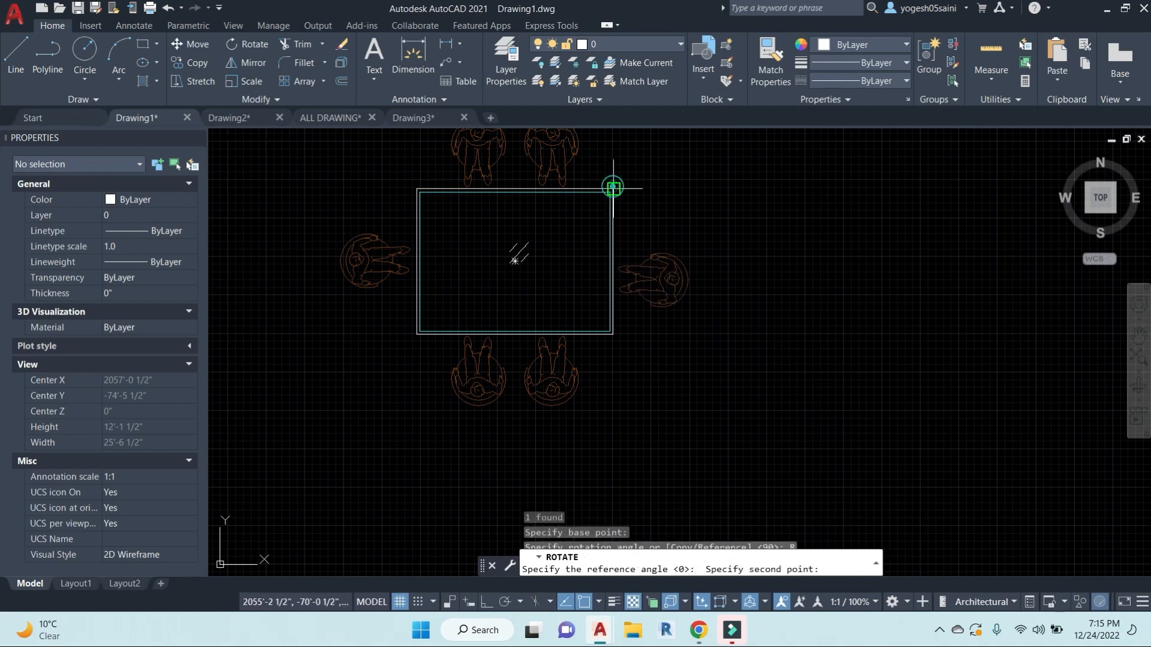
scroll(613, 189, "down", 2)
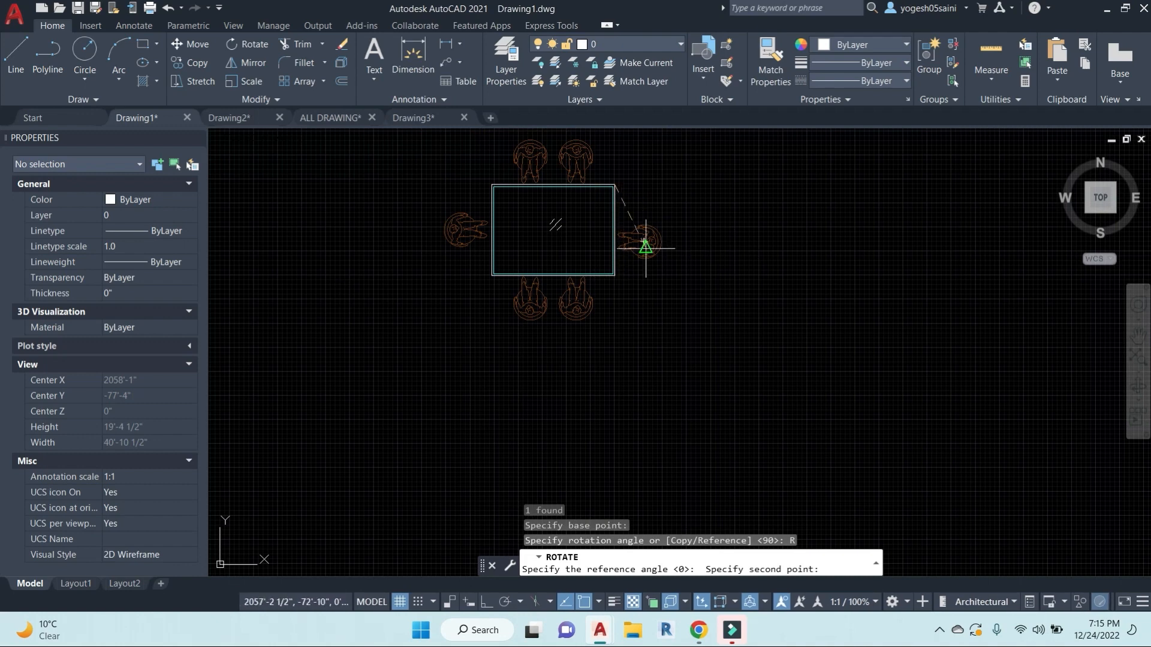
left_click(613, 275)
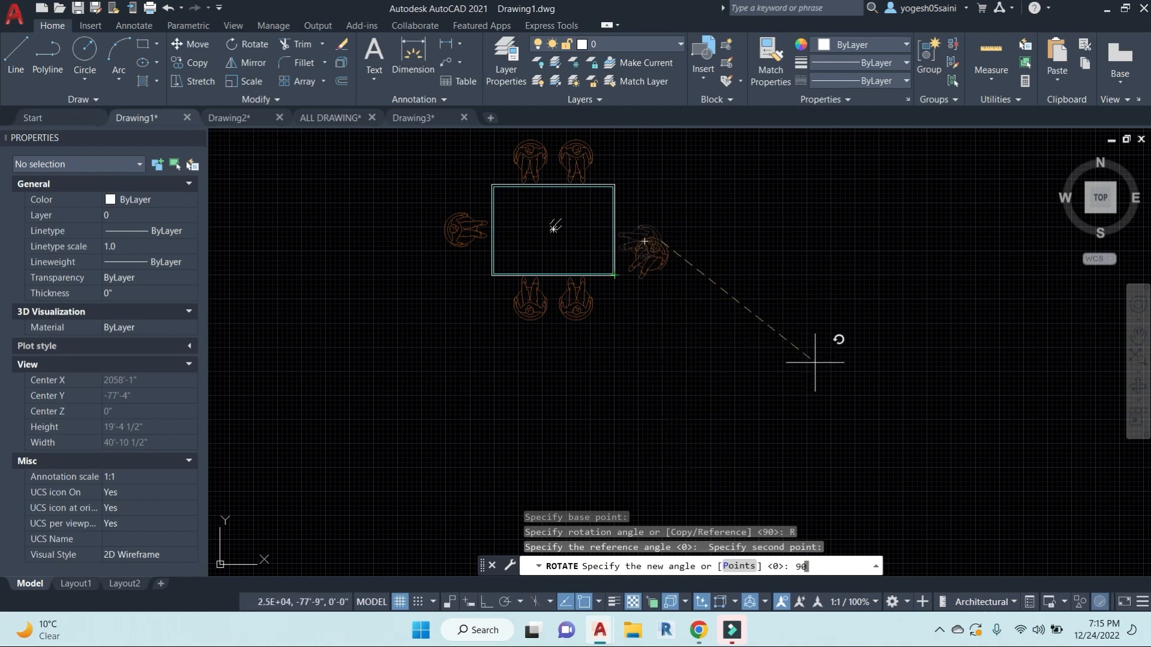
key("Return")
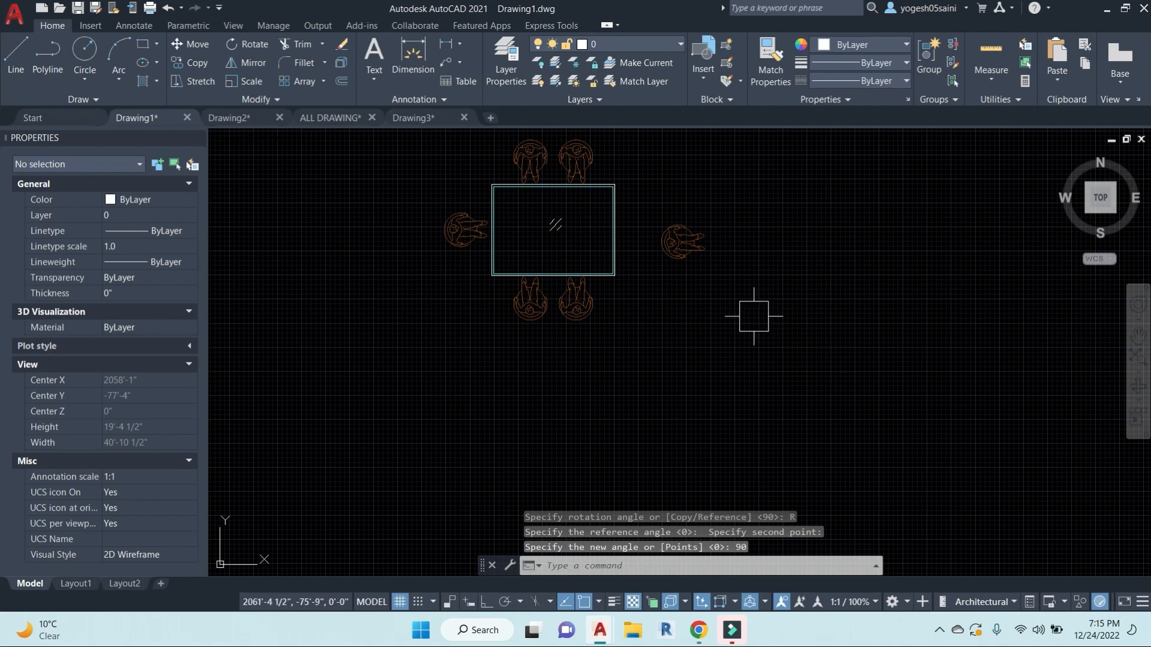
left_click(683, 242)
scroll(631, 285, "up", 2)
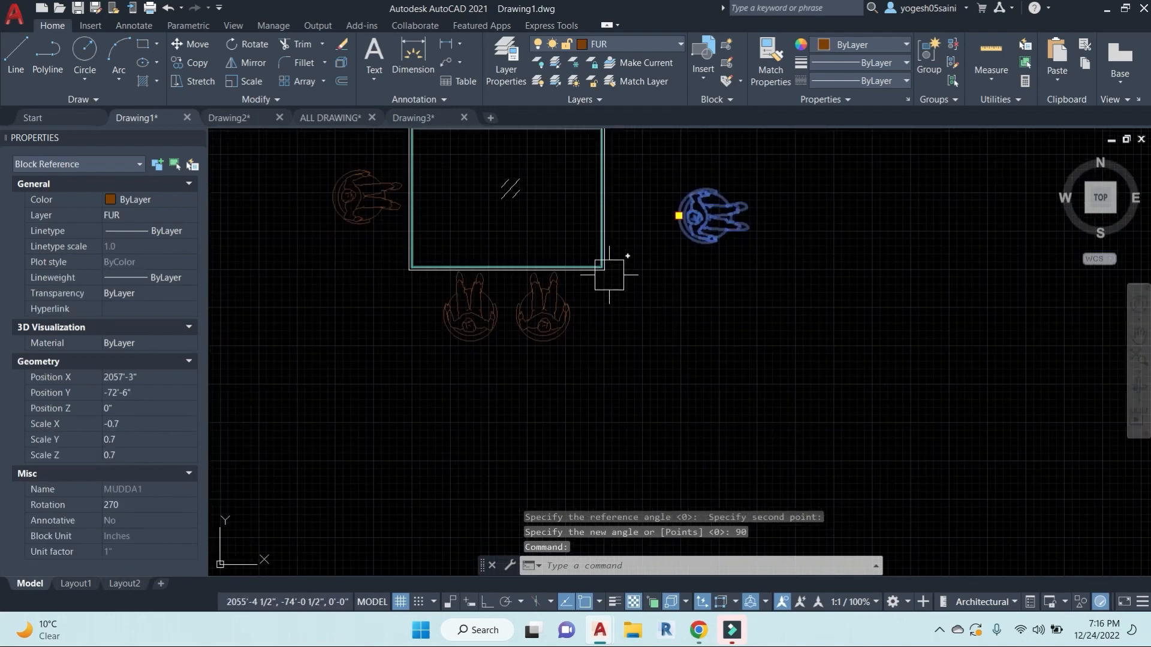
key("Escape")
left_click(732, 224)
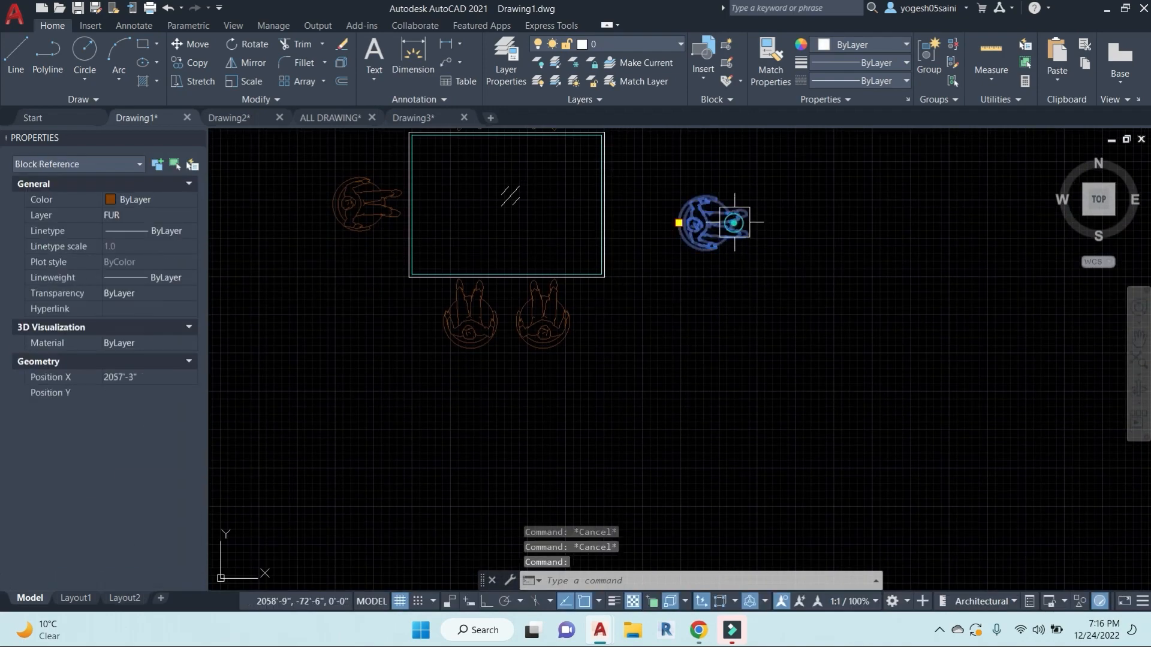
type("mi")
key("Return")
key("Escape")
left_click(696, 312)
key("Escape")
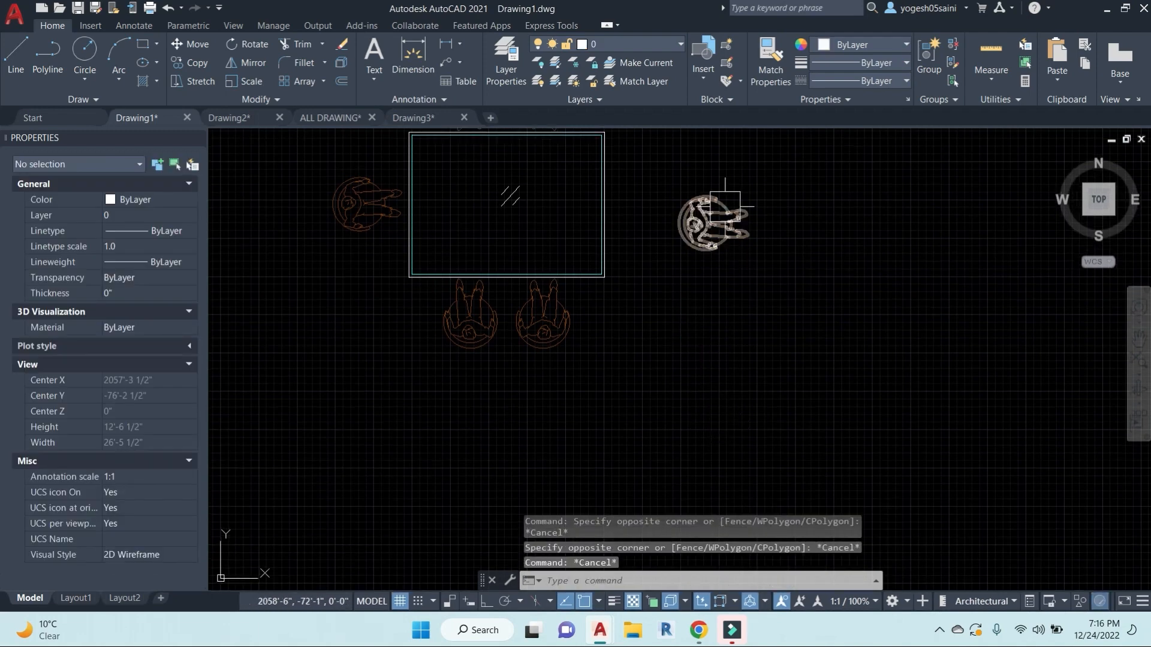
Step: Mirror the rotated right-side chair about a vertical line through its legs with Ortho on, keeping the source chair
left_click(714, 220)
type("mi")
key("Return")
left_click(724, 311)
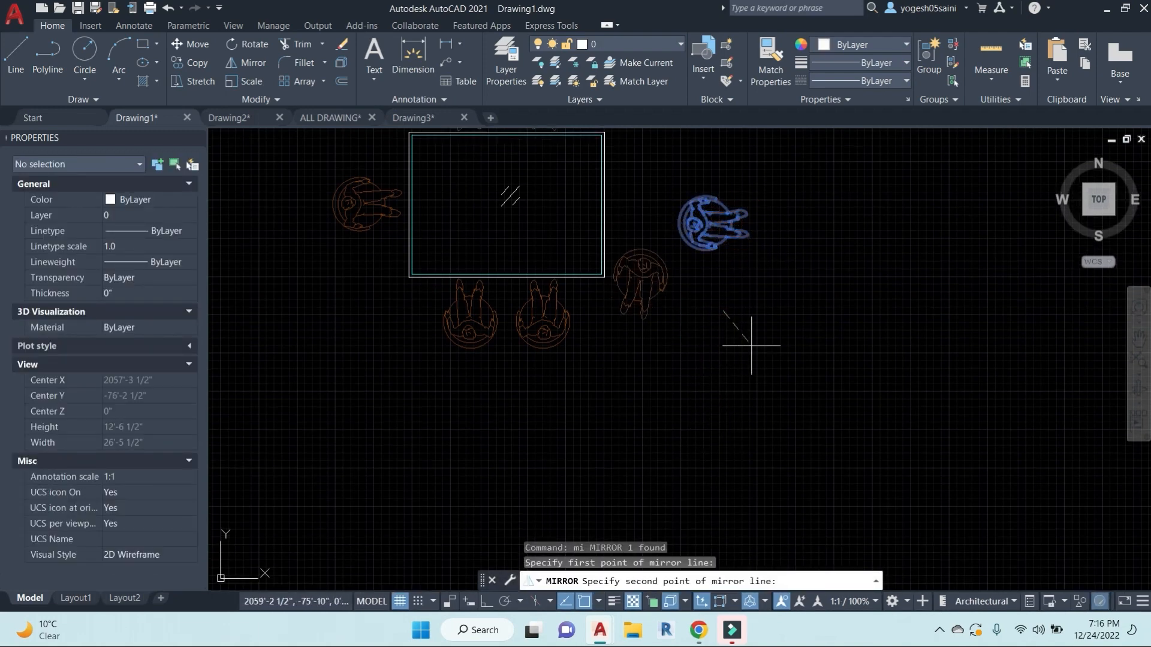
key("F8")
left_click(712, 420)
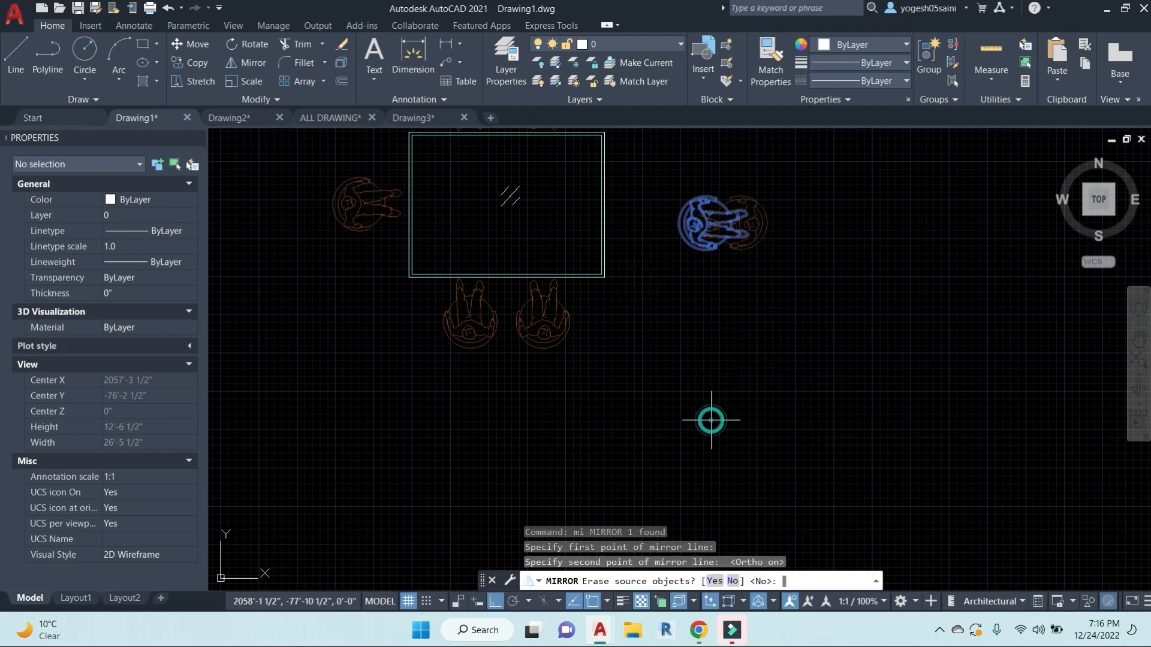
key("Return")
Step: Select the mirrored chair copy that faces the table
scroll(771, 218, "up", 3)
left_click(746, 223)
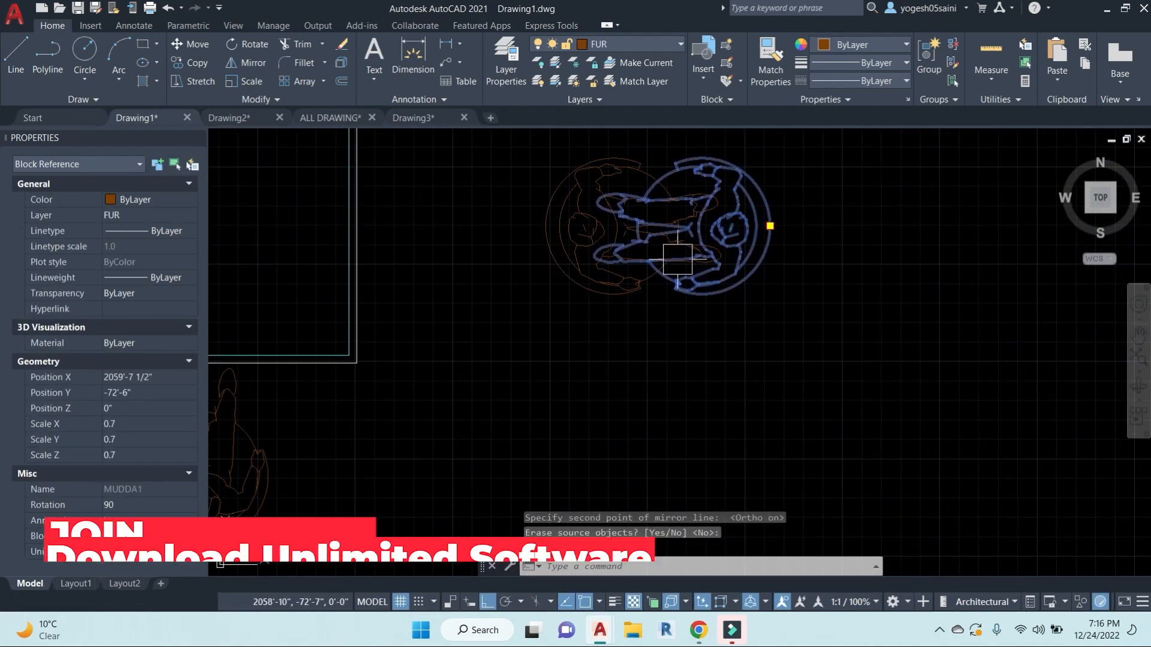
Step: Rotate a copy of the mirrored chair about its outer edge so that the copy faces up
key("Escape")
key("Escape")
left_click(753, 249)
type("ro")
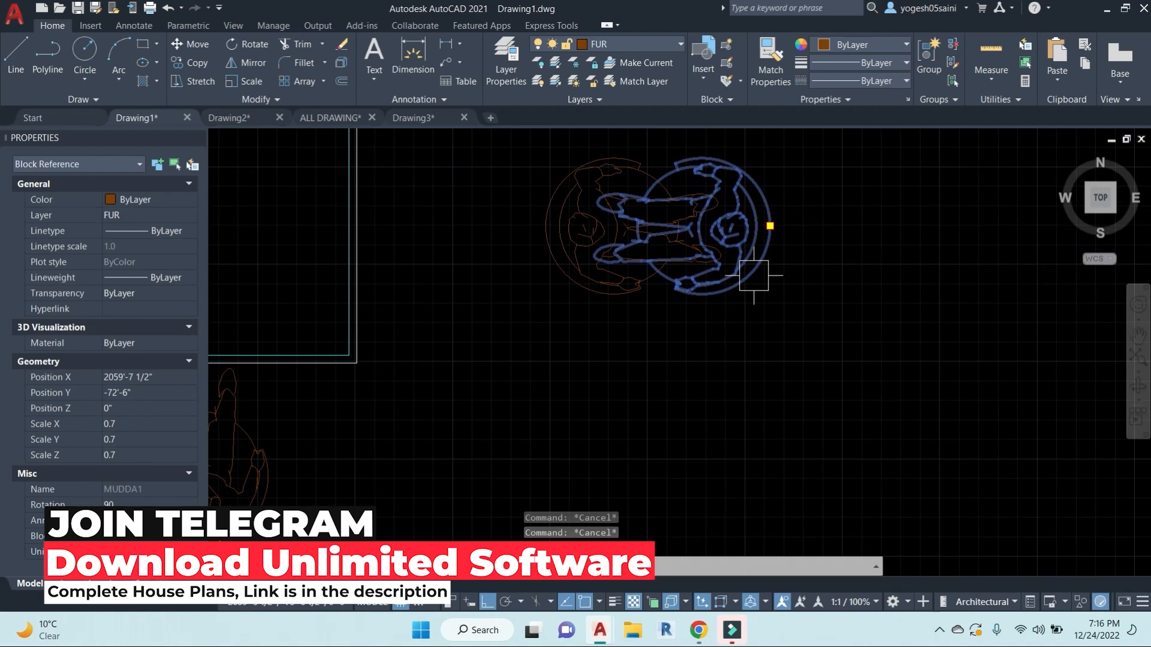
key("Return")
key("Return")
left_click(769, 223)
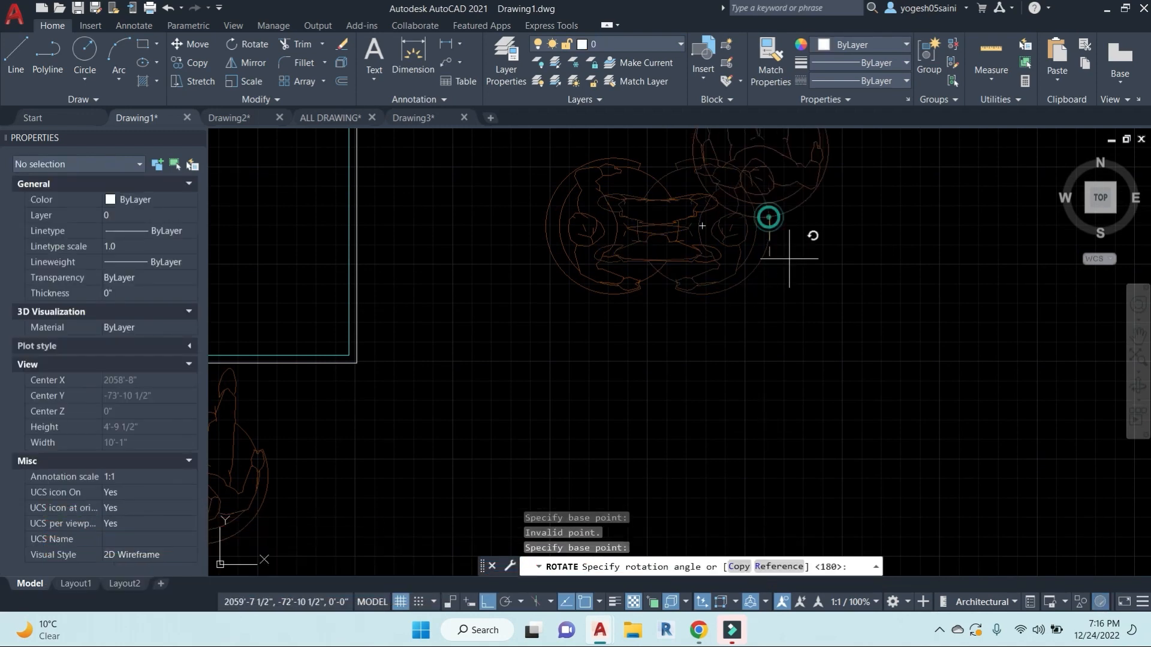
left_click(746, 568)
scroll(785, 369, "down", 2)
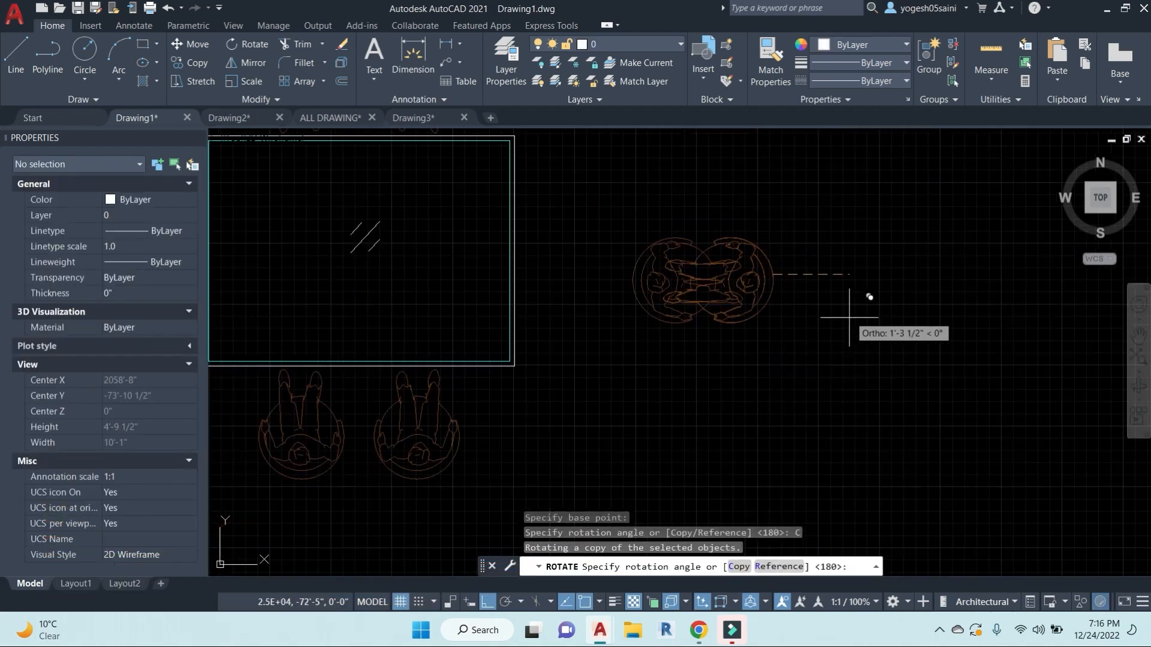
left_click(699, 461)
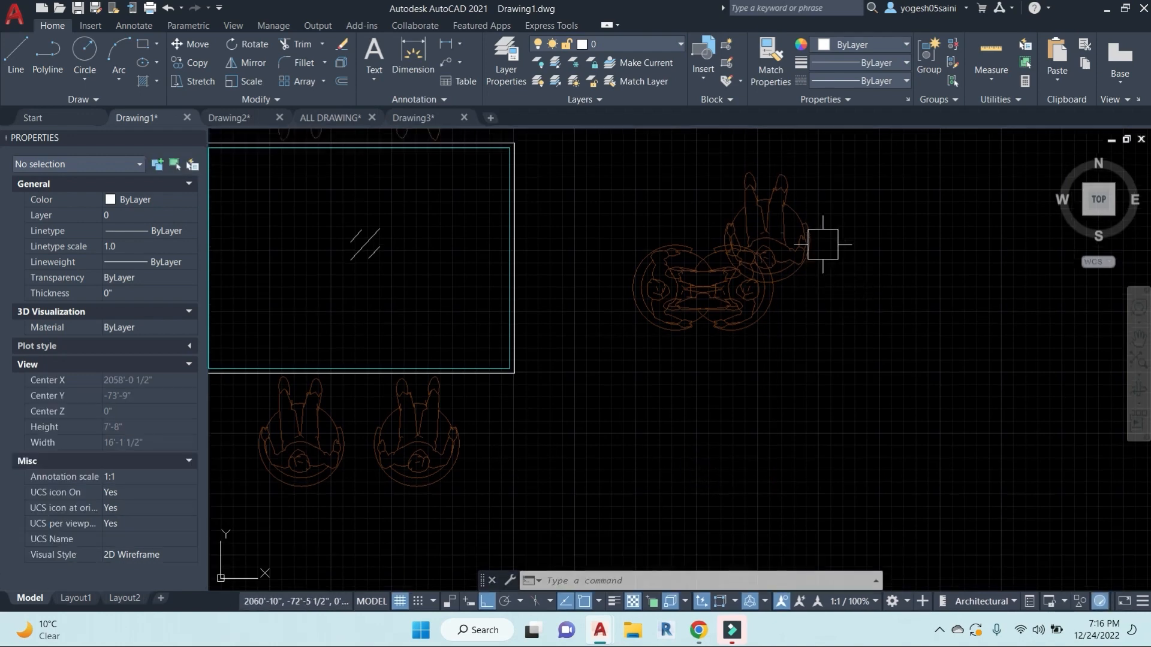
Step: Move the rotated chair copy straight up, clear of the two overlapping chairs
left_click(816, 240)
type("m")
key("Return")
left_click(891, 387)
left_click(903, 305)
key("Escape")
Step: Remove the mirrored chair that overlaps the original chair beside the dining table
left_click(772, 281)
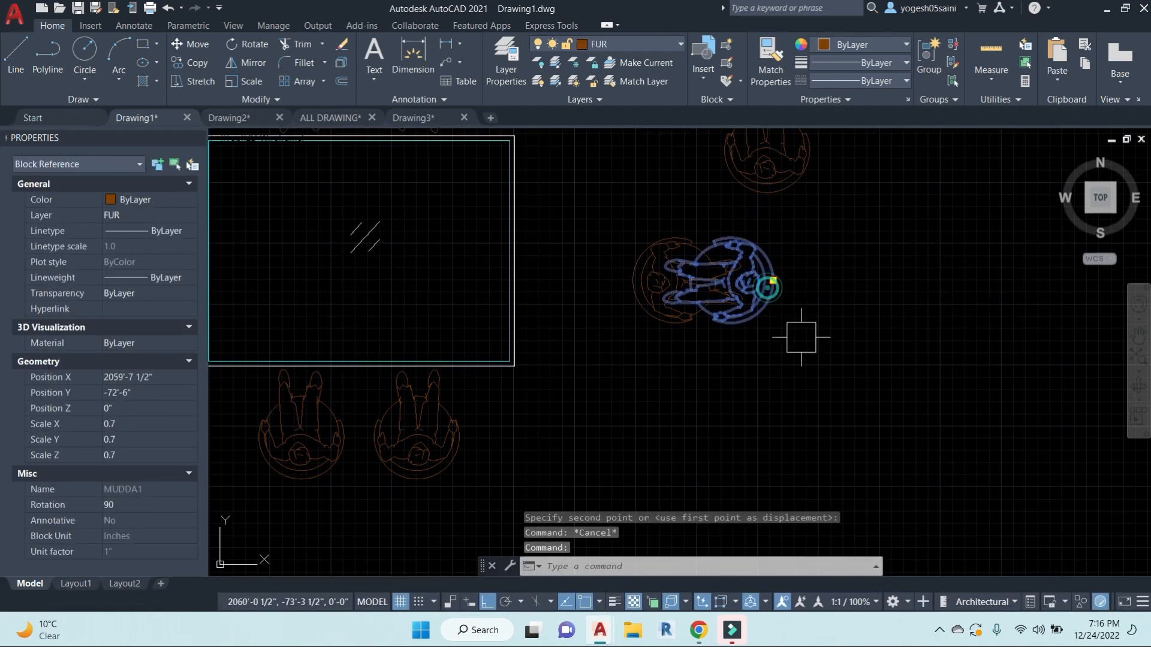
type("m")
key("Return")
key("Return")
left_click(724, 403)
key("Escape")
key("Escape")
scroll(762, 346, "down", 4)
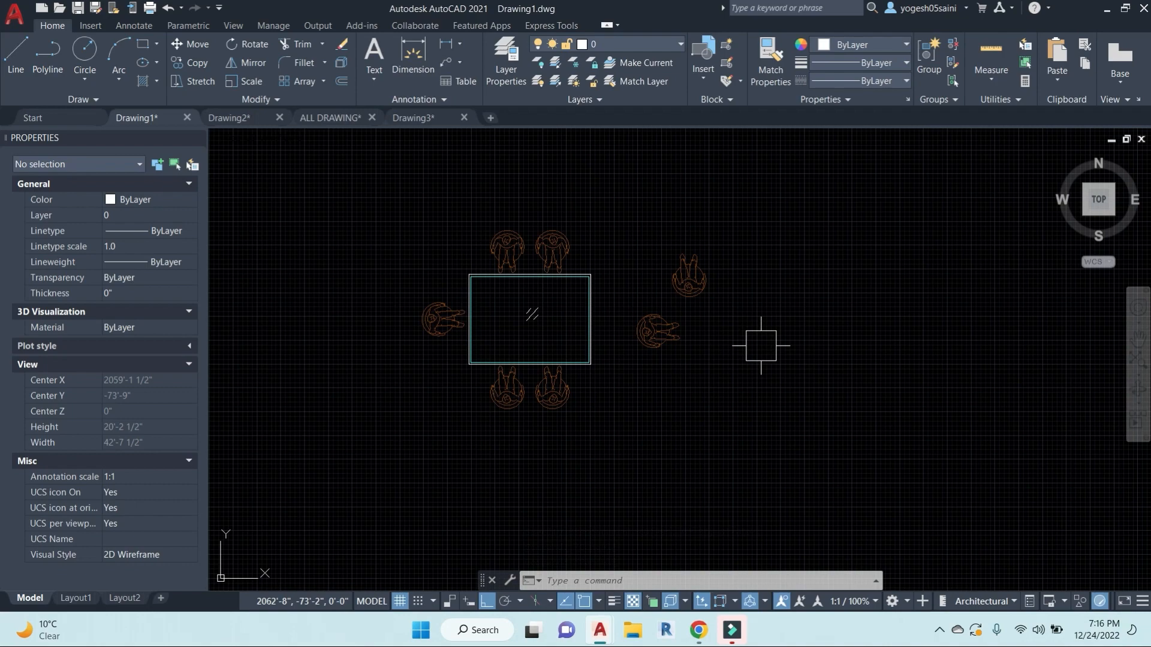
Step: Erase the upward-facing chair copy above the loose chair
left_click(746, 324)
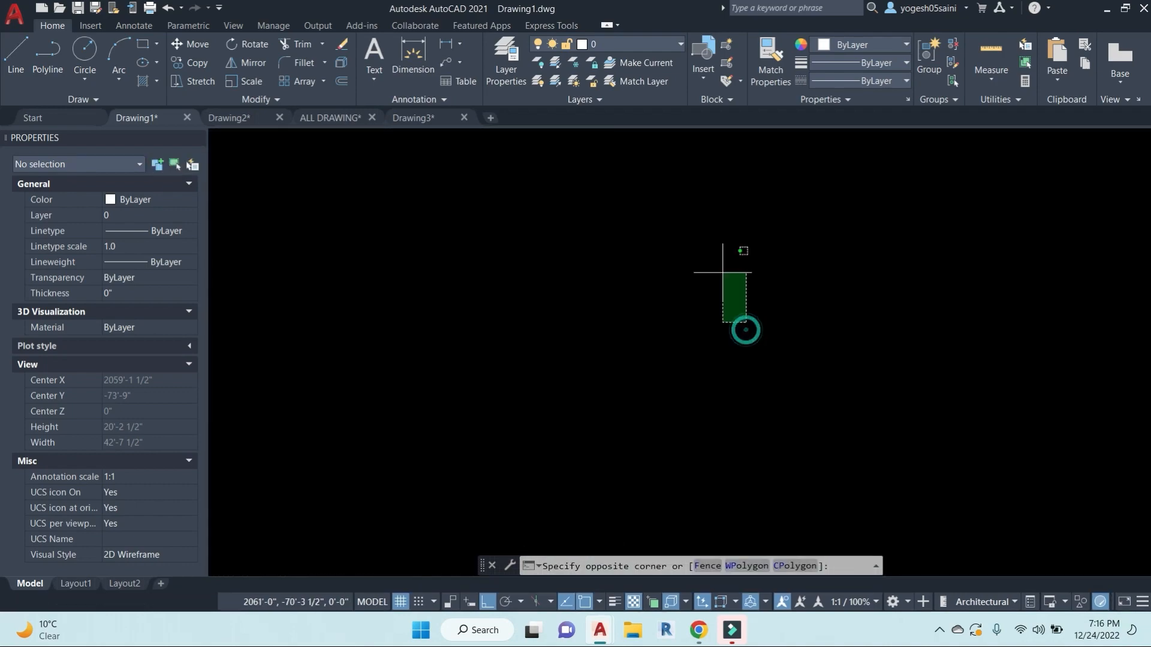
left_click(707, 254)
type("e")
key("Return")
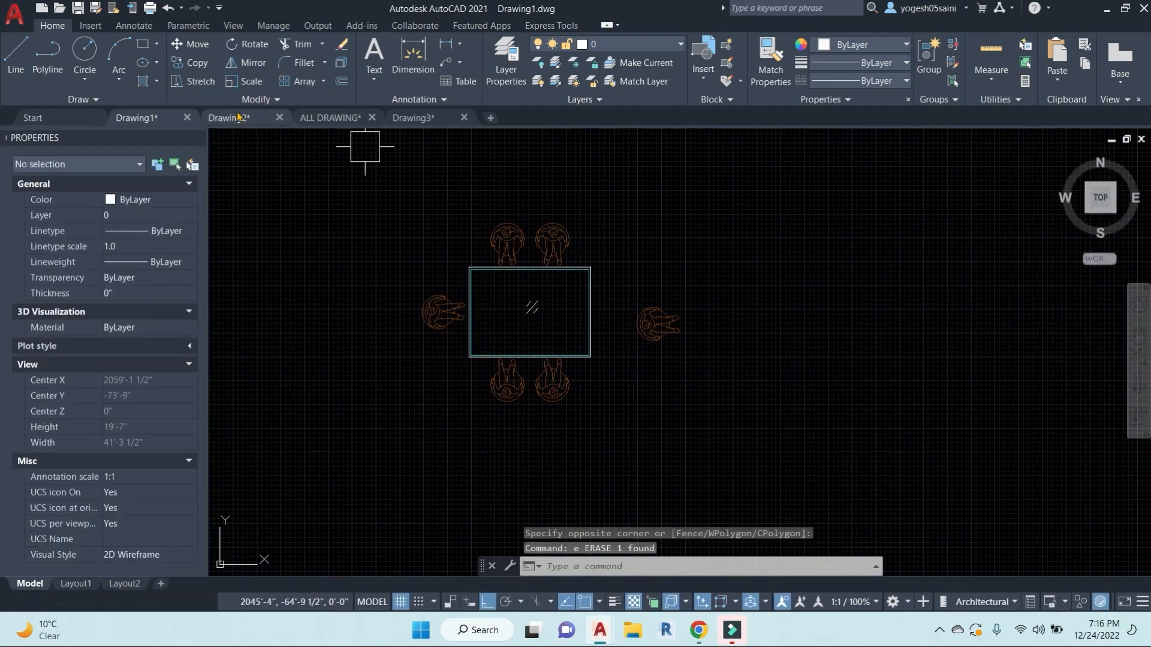
Step: Draw an open, spiral-like chain of horizontal and vertical segments beside the dining table with the Line command
middle_click_drag(498, 274, 544, 290)
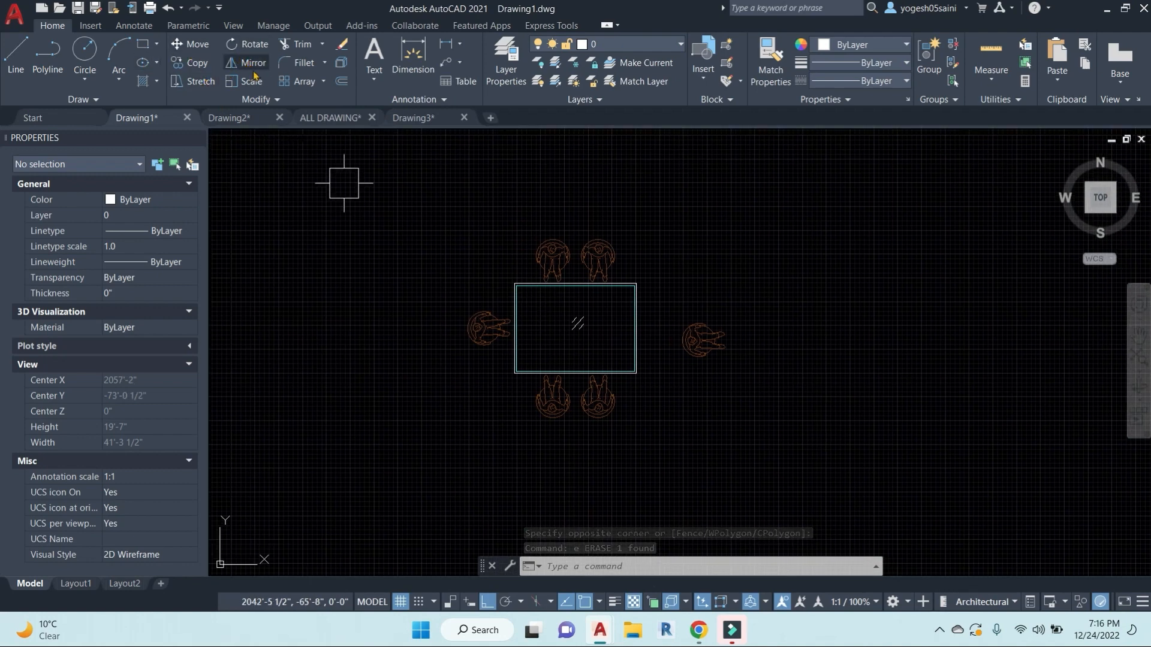
left_click(17, 53)
middle_click_drag(709, 206, 630, 261)
left_click(642, 254)
left_click(985, 255)
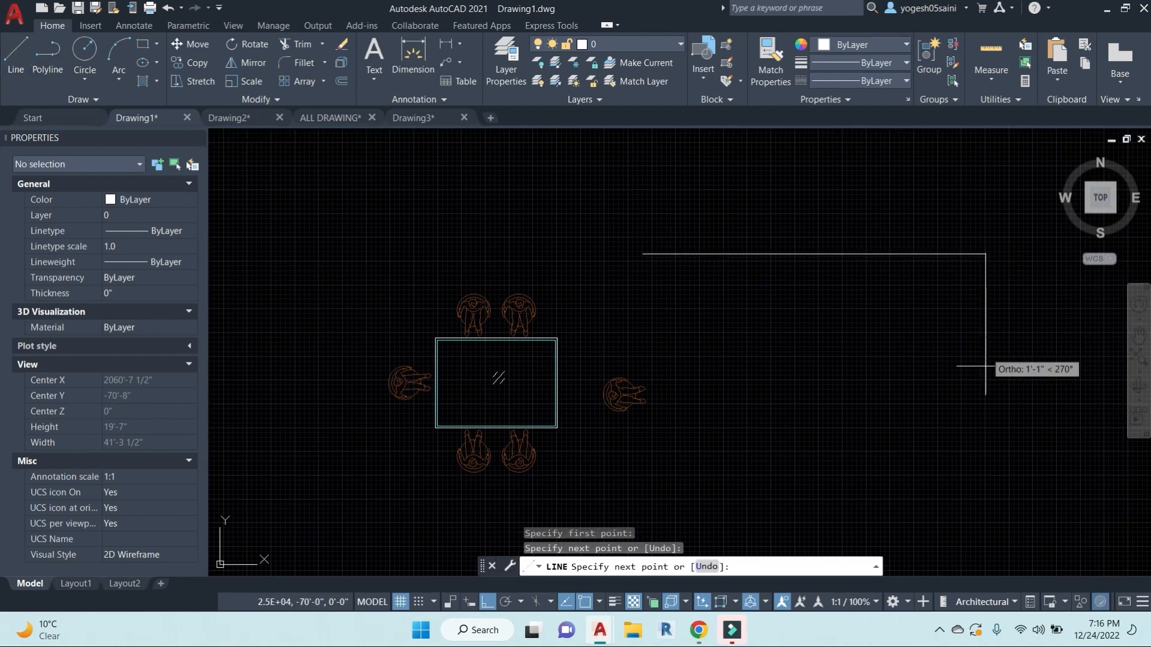
left_click(985, 454)
left_click(784, 454)
left_click(784, 357)
left_click(883, 356)
left_click(883, 293)
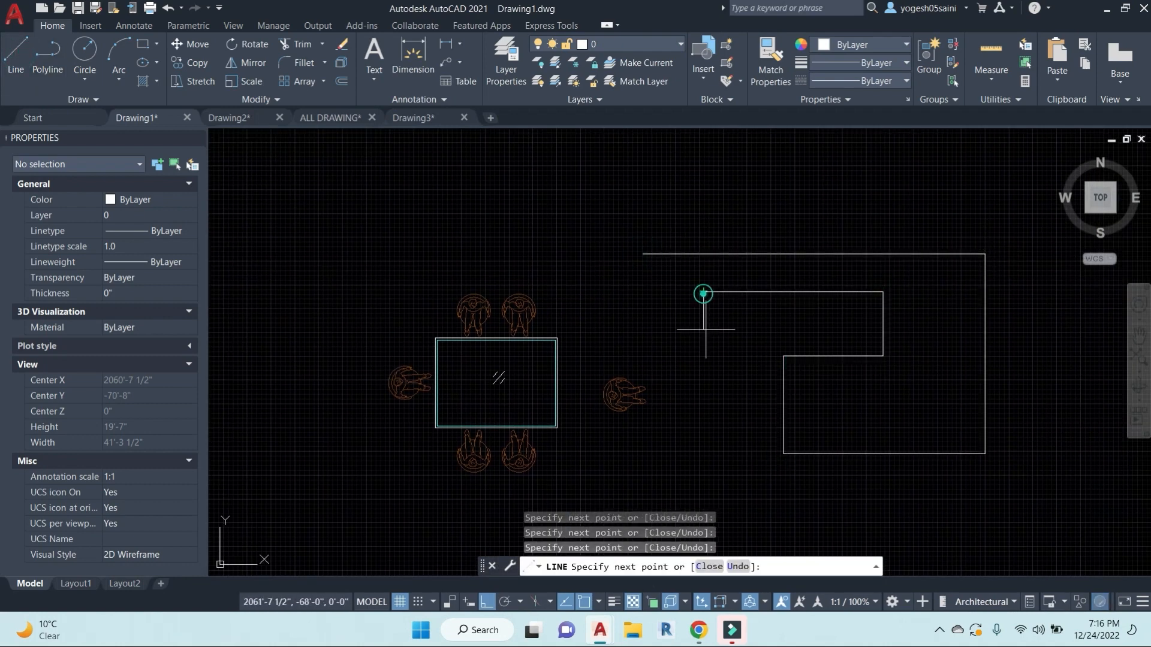
left_click(704, 292)
left_click(703, 495)
left_click(974, 496)
key("Escape")
Step: Draw an open stepped polyline of horizontal and vertical segments that starts above the line chain and crosses it
left_click(47, 53)
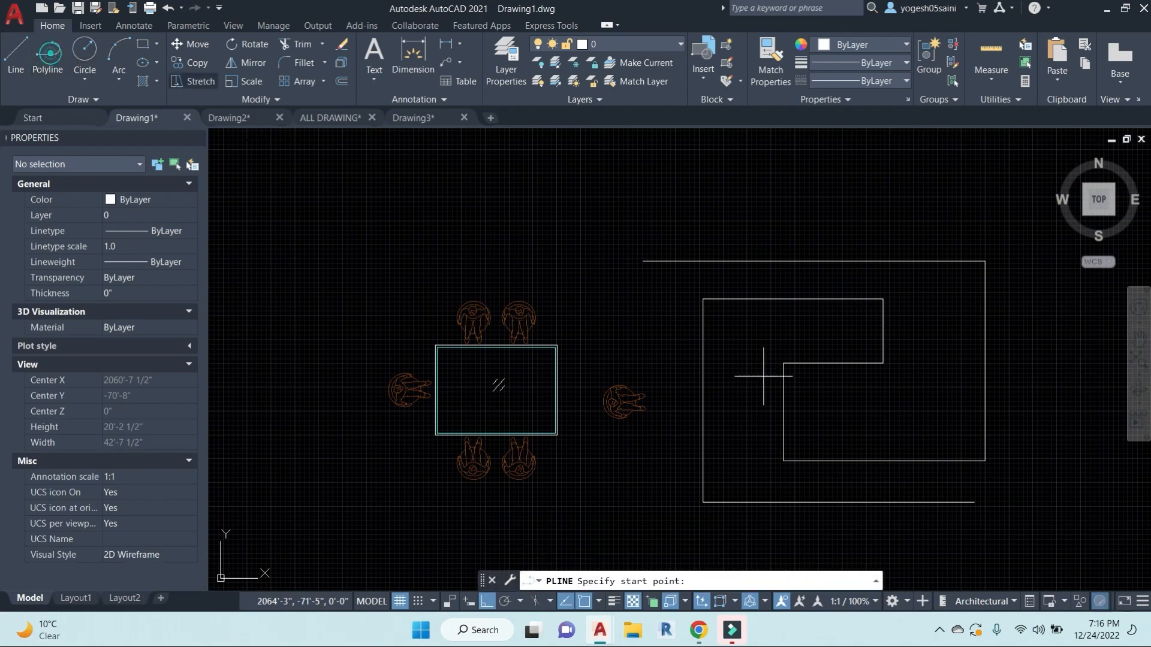
left_click(695, 183)
left_click(888, 191)
left_click(888, 226)
left_click(959, 225)
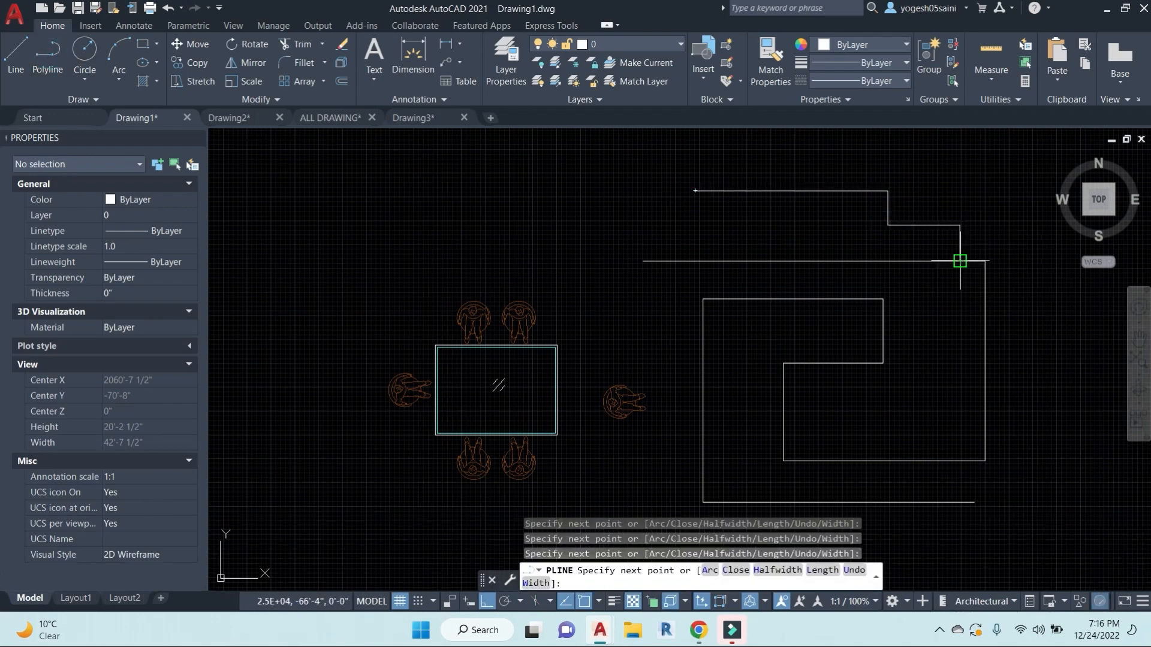
left_click(960, 262)
left_click(1013, 262)
left_click(1014, 351)
left_click(939, 351)
left_click(940, 407)
key("Escape")
Step: Select the polyline and several separate line segments to compare how each object is picked
left_click(929, 224)
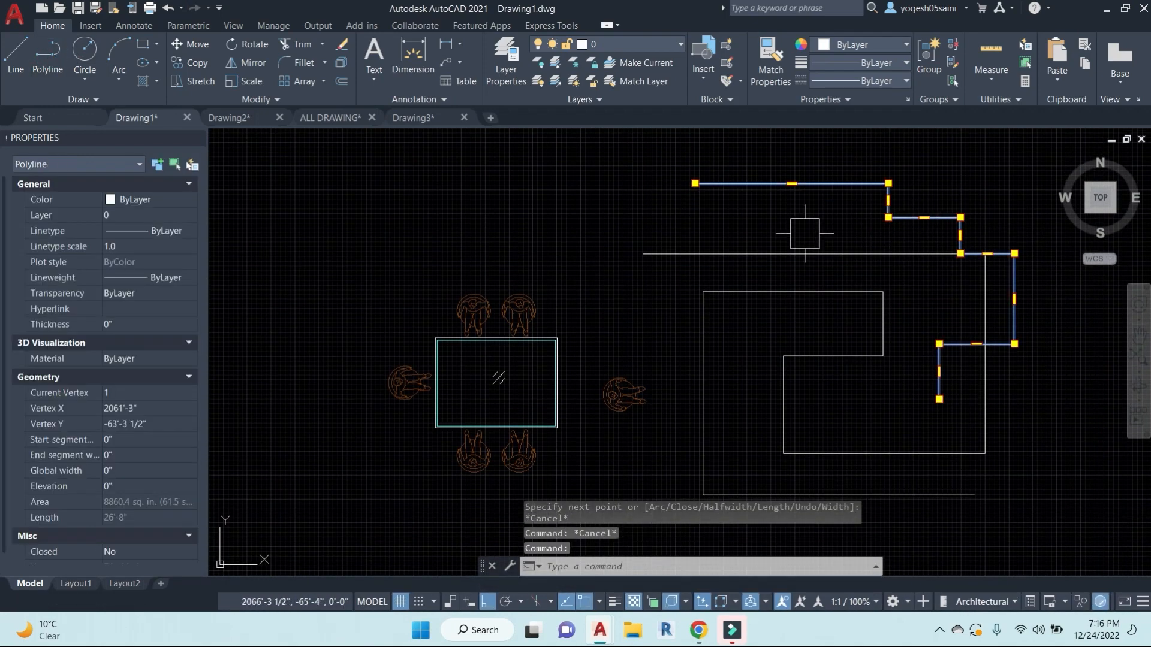
left_click(787, 261)
left_click(703, 335)
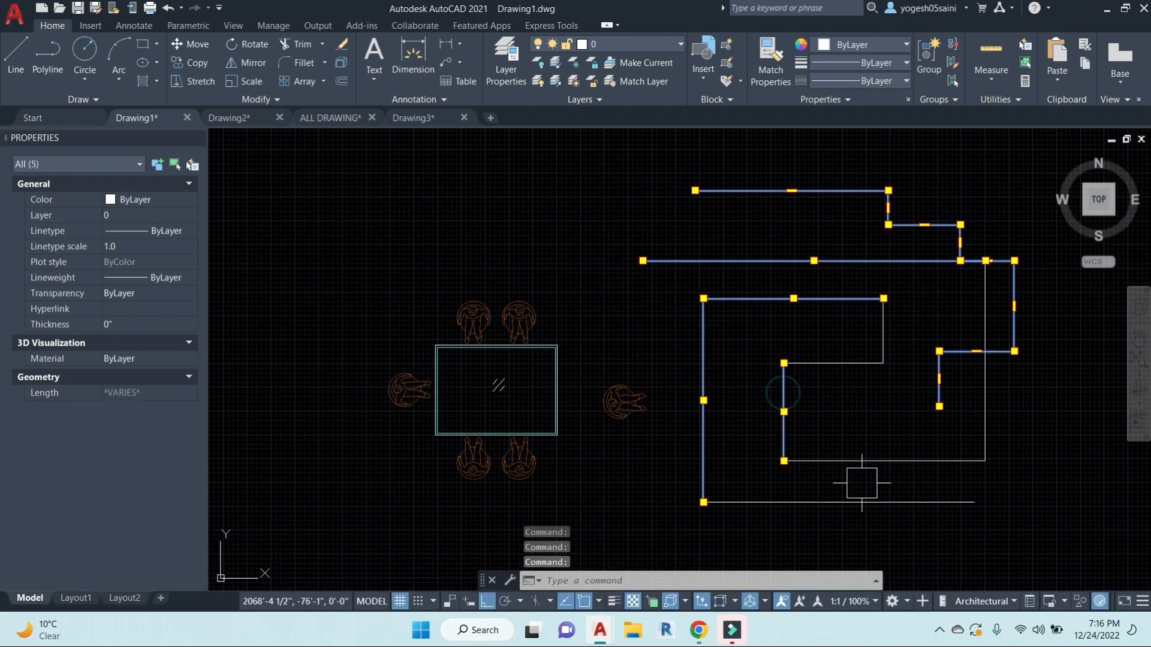
key("Escape")
scroll(800, 314, "down", 2)
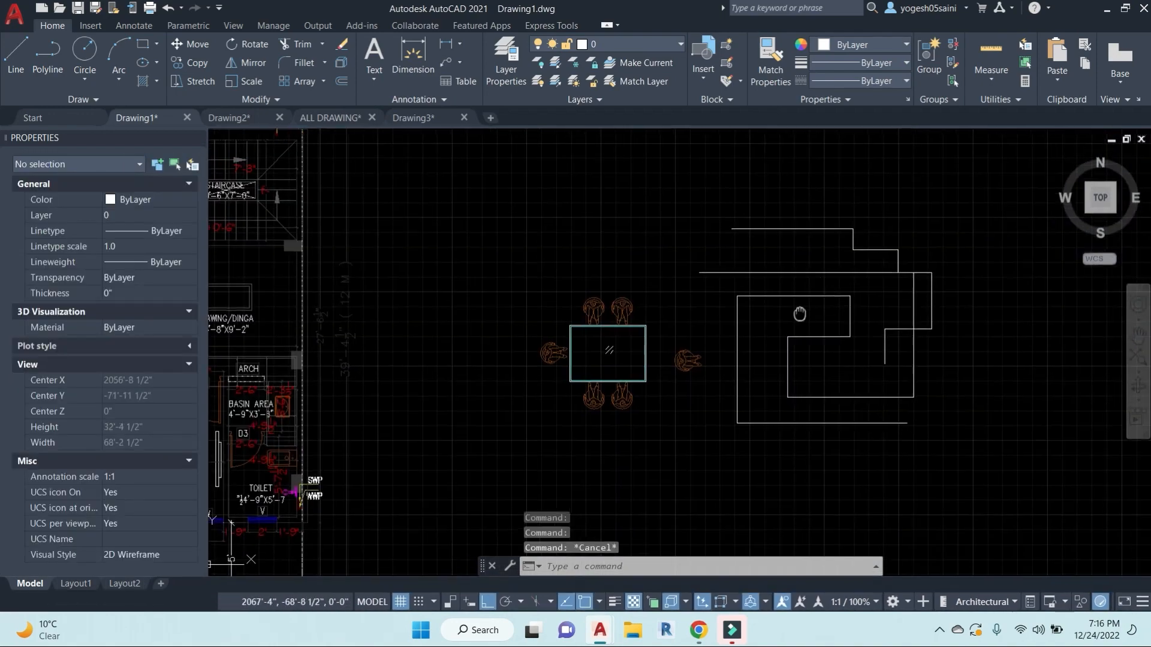
scroll(800, 313, "down", 2)
key("Escape")
key("Escape")
middle_click_drag(819, 279, 716, 300)
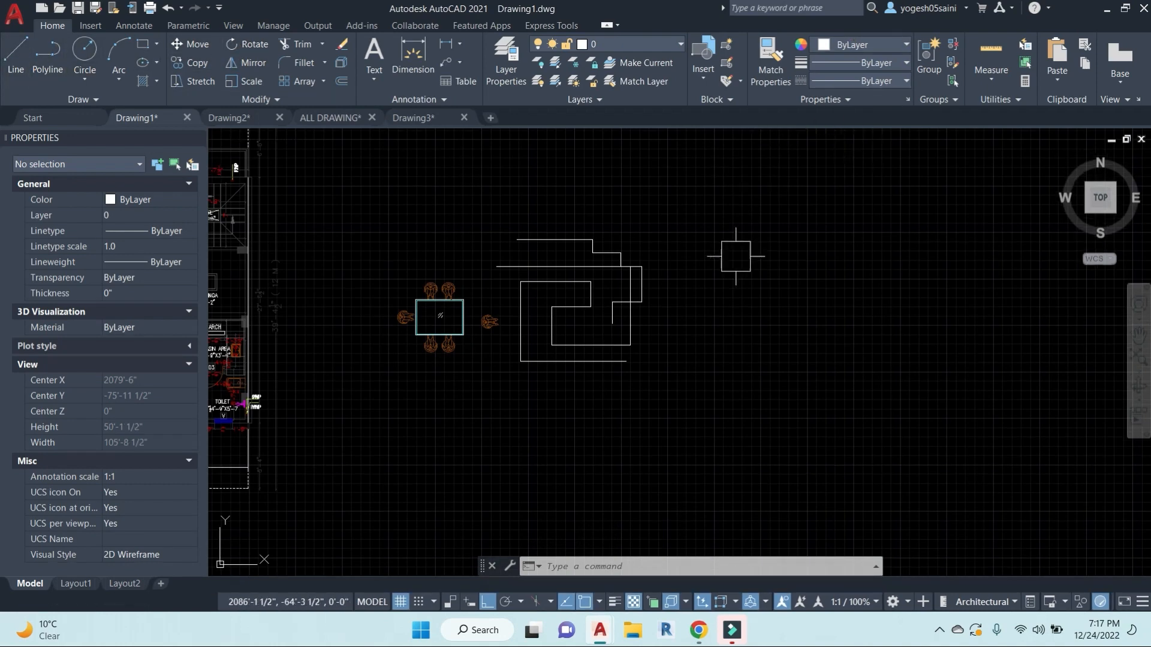
middle_click_drag(736, 257, 808, 268)
key("Escape")
key("Escape")
key("Escape")
middle_click_drag(726, 328, 853, 401)
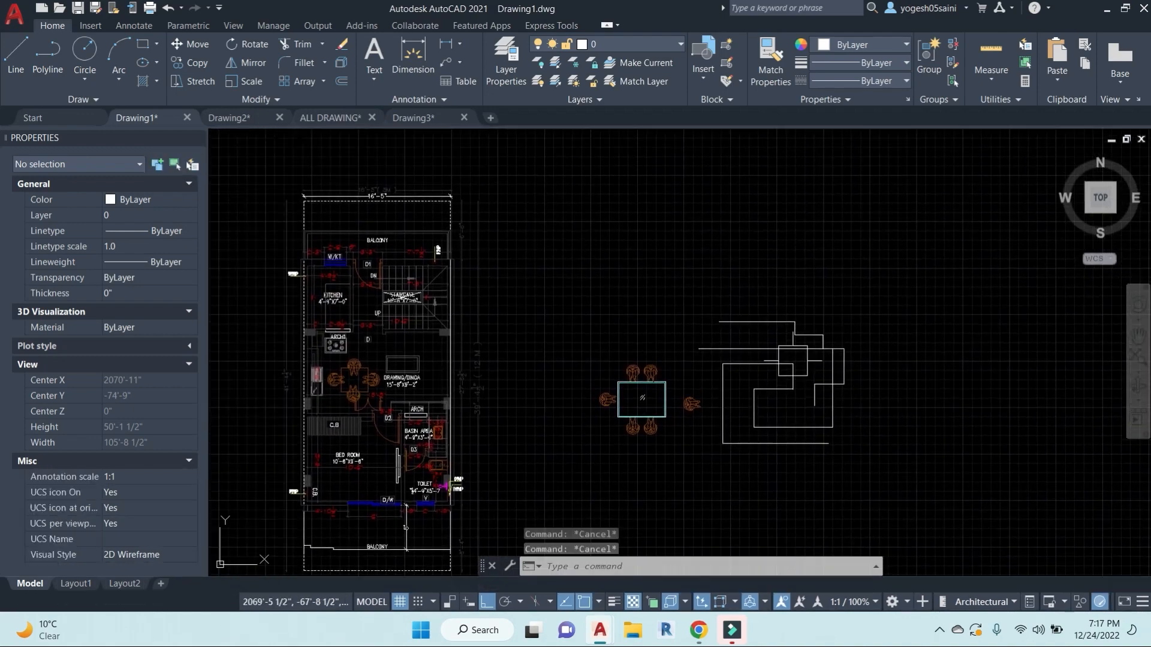
key("Escape")
middle_click_drag(551, 280, 668, 268)
key("Escape")
scroll(529, 201, "up", 3)
scroll(584, 236, "down", 4)
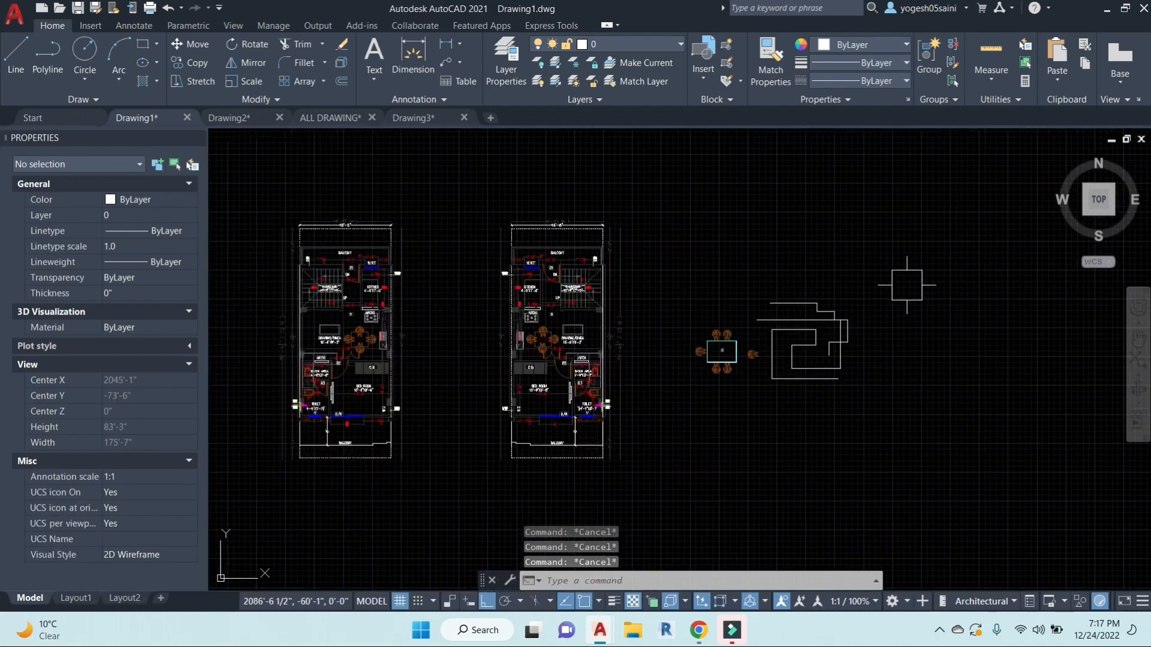
Step: Draw a closed rectangular plan outline 24' wide and 40' high with lines in the empty area beyond the sample shapes
middle_click_drag(906, 285, 694, 294)
type("l")
key("Return")
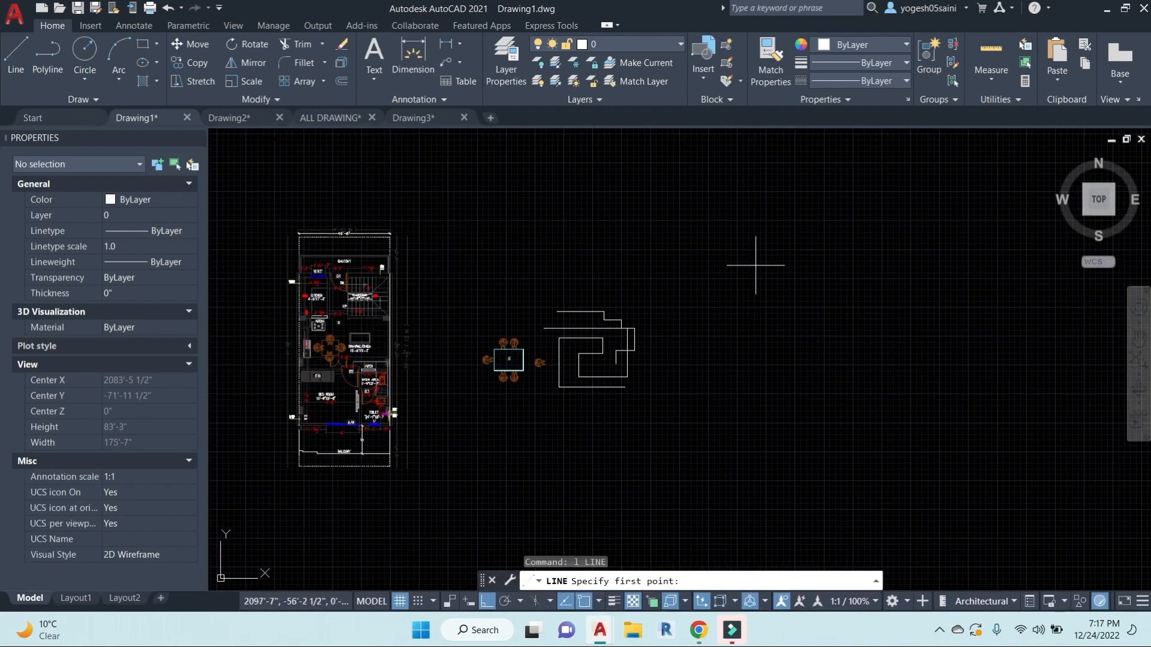
left_click(756, 198)
type("40")
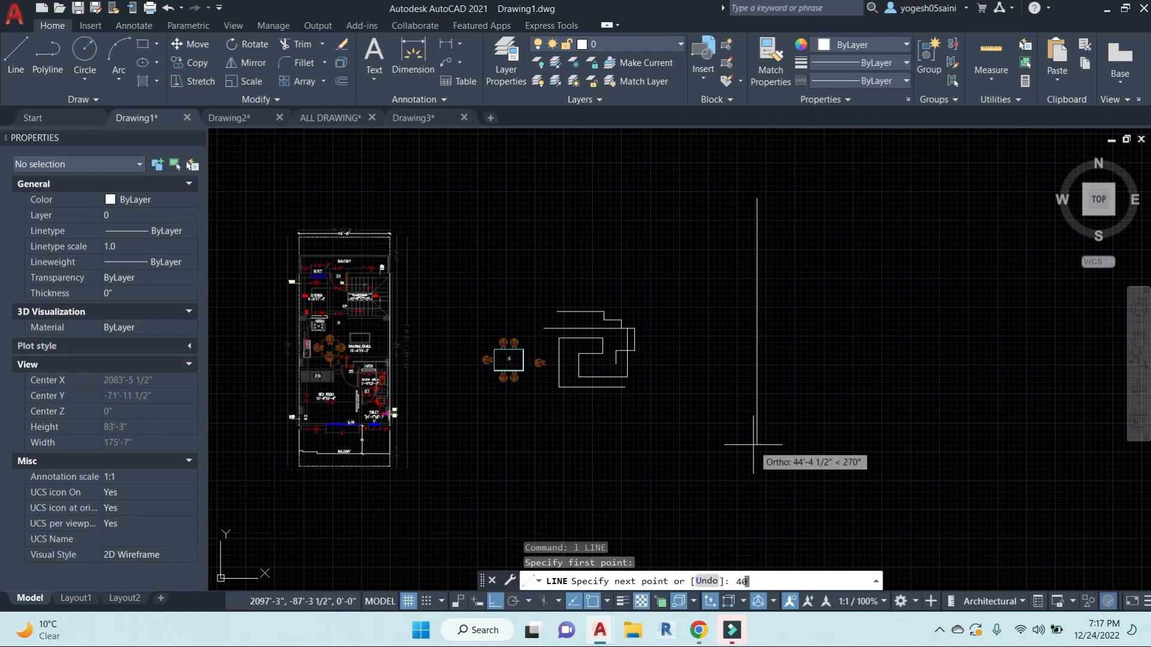
type("'")
key("Return")
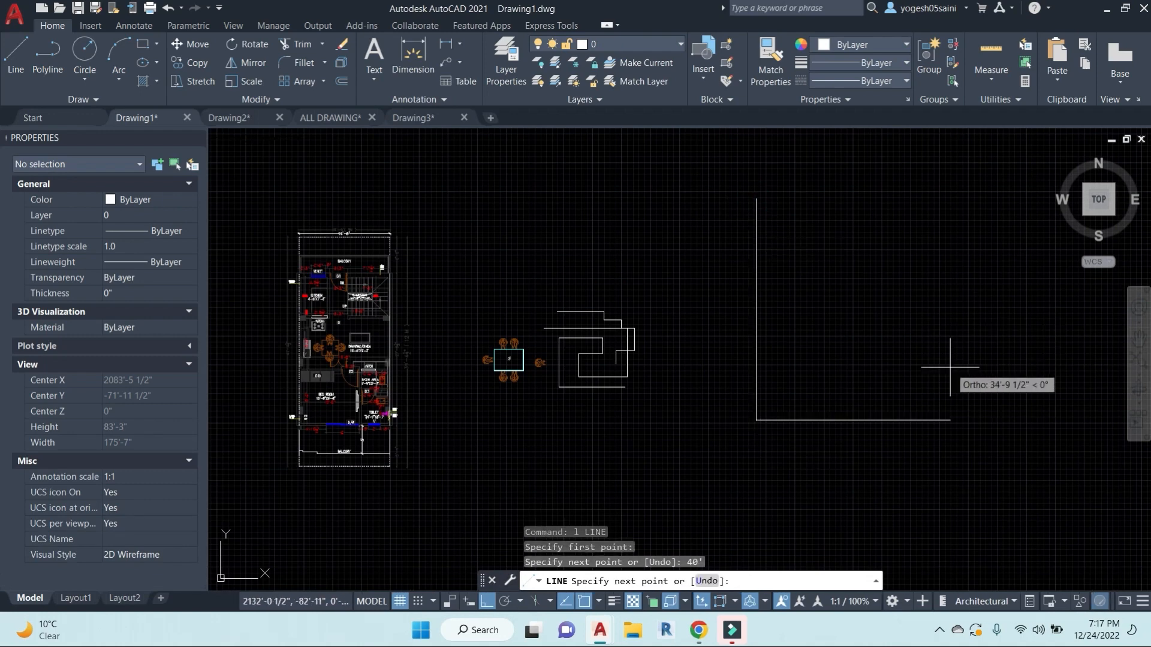
type("24'")
key("Return")
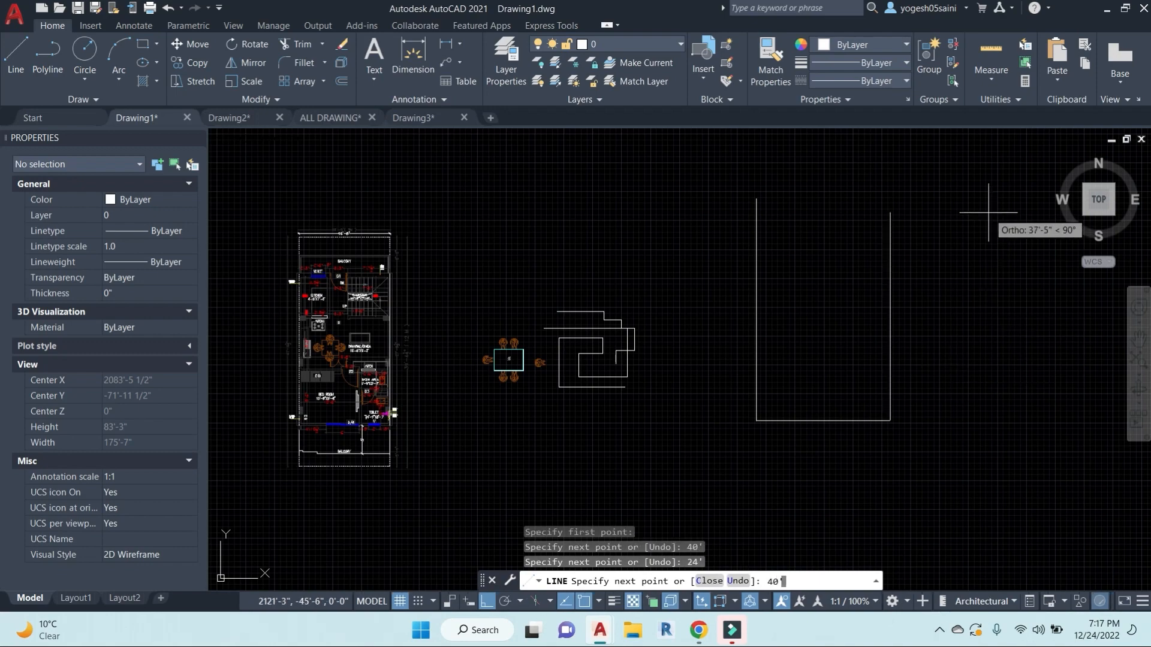
type("40'")
key("Return")
left_click(756, 196)
key("Return")
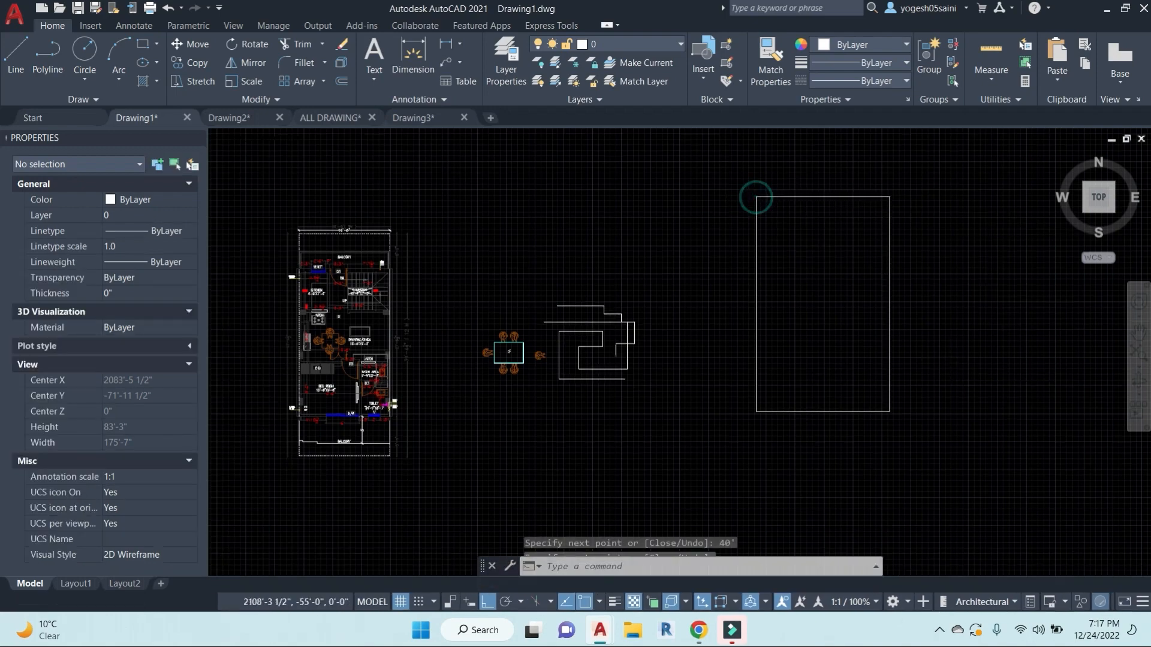
key("Escape")
key("Escape")
Step: Offset all four sides of the plan outline 9" inward to form the outer walls
middle_click_drag(845, 279, 779, 286)
scroll(779, 287, "up", 2)
middle_click_drag(746, 209, 679, 222)
middle_click_drag(698, 292, 710, 283)
left_click_drag(881, 566, 938, 566)
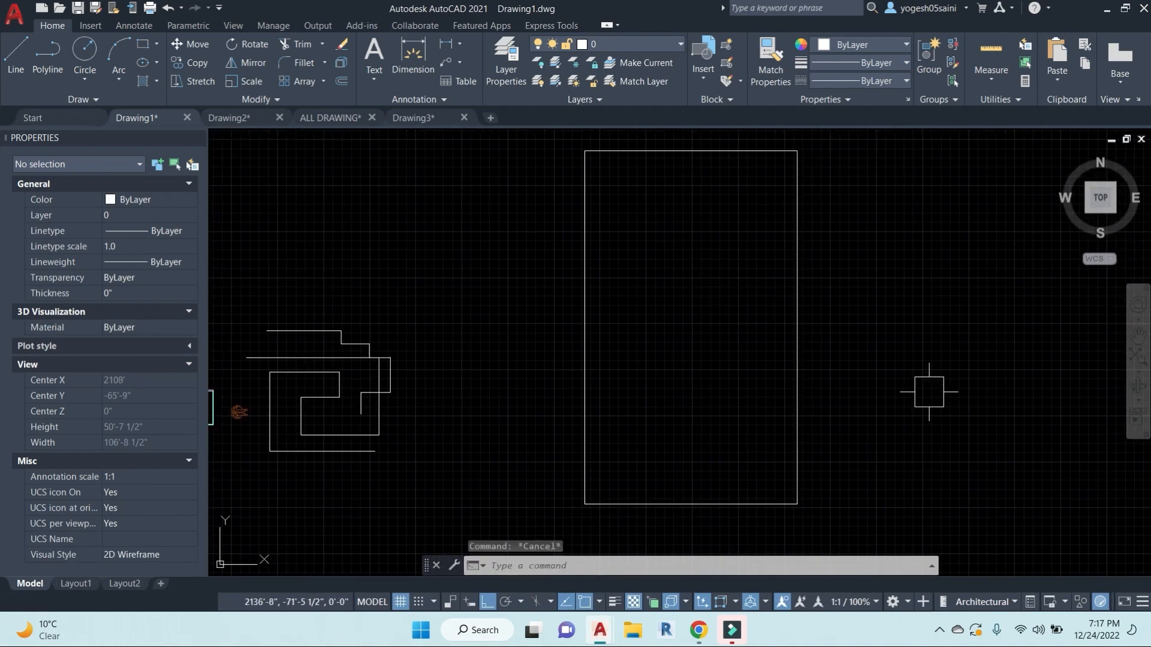
type("o")
key("Return")
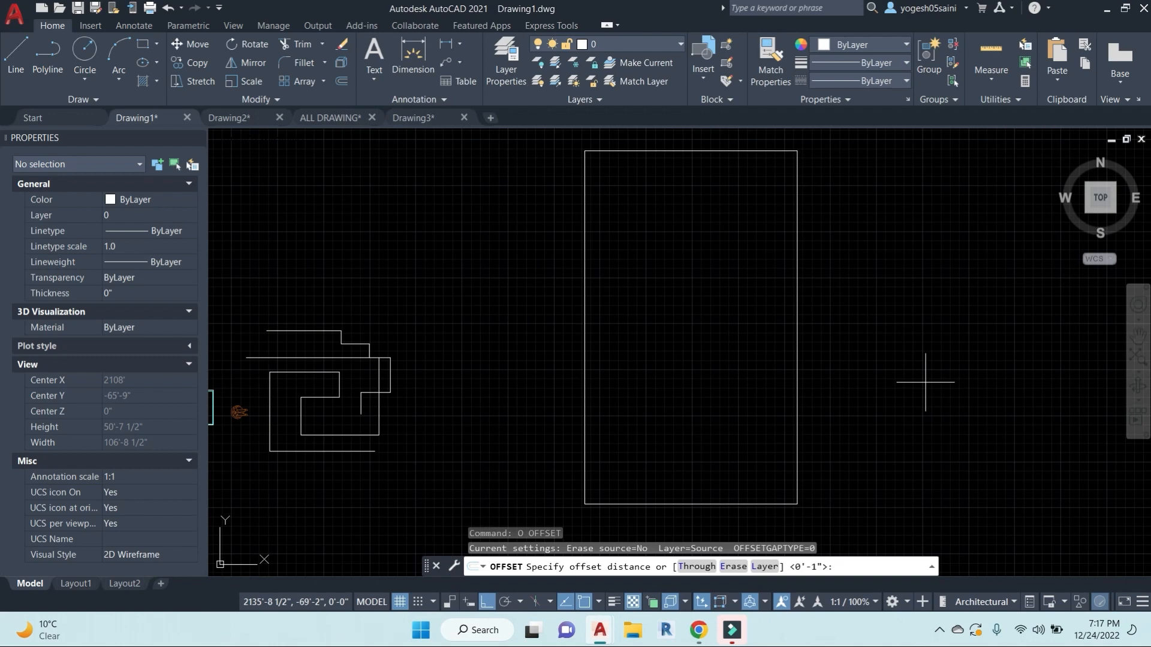
type("9\"")
key("Return")
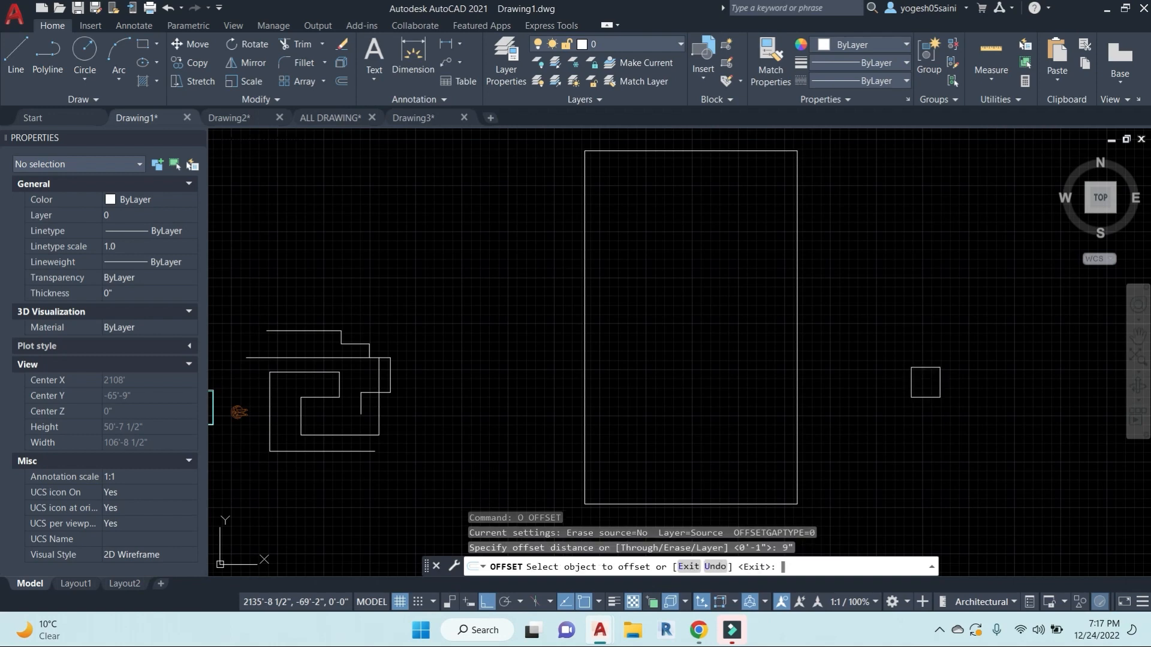
left_click(737, 152)
left_click(712, 297)
left_click(798, 308)
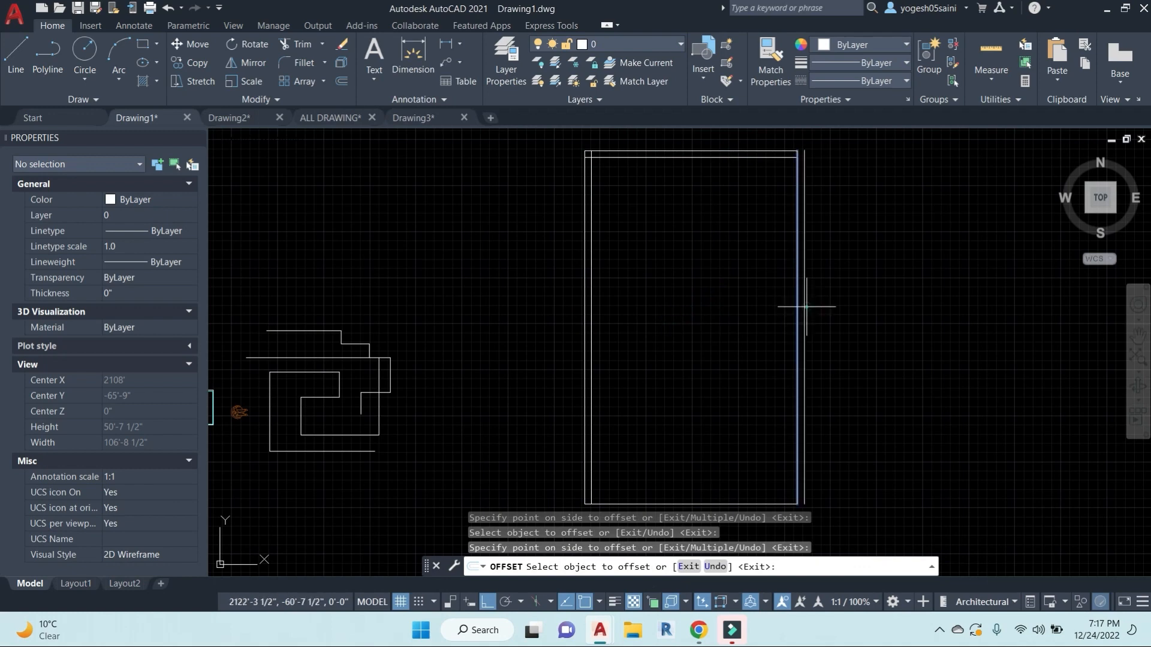
left_click(681, 318)
left_click(708, 503)
left_click(687, 301)
middle_click_drag(687, 301, 681, 303)
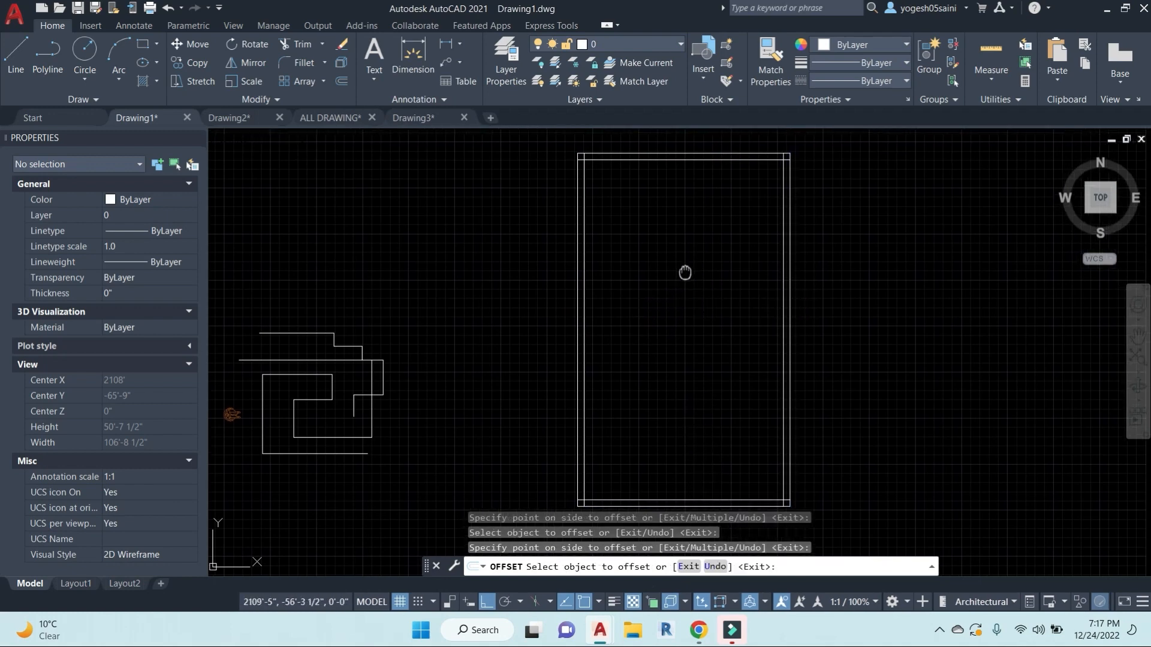
key("Escape")
key("Escape")
key("Escape")
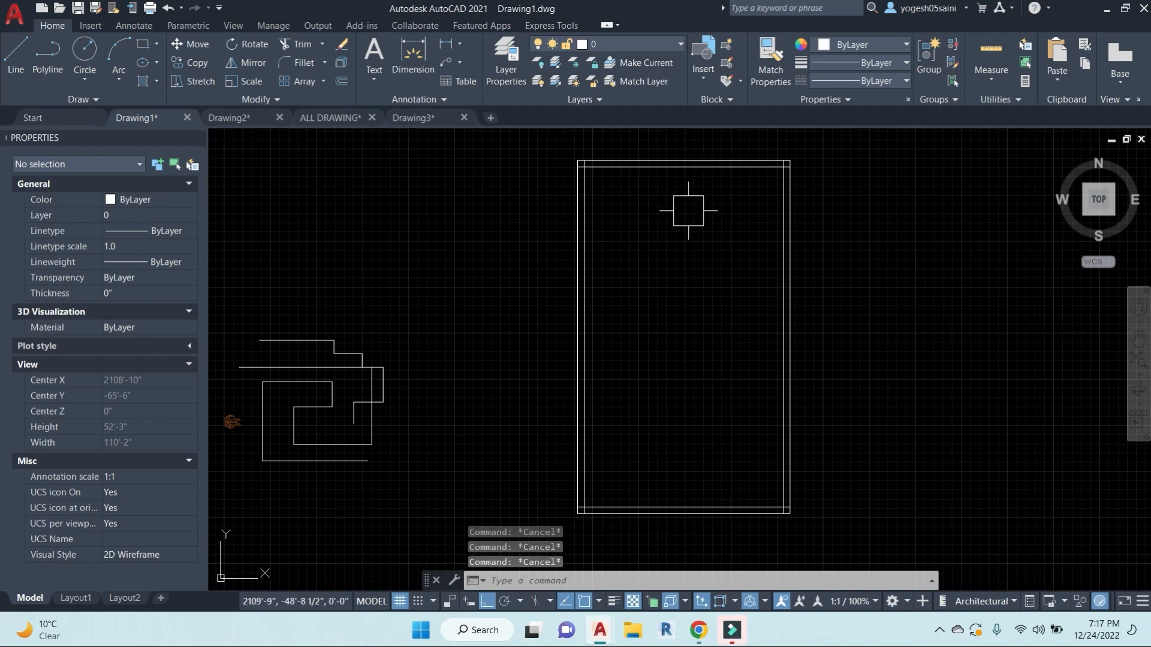
Step: Offset the inner line of the plan's upper wall 4' downward
type("o")
key("Return")
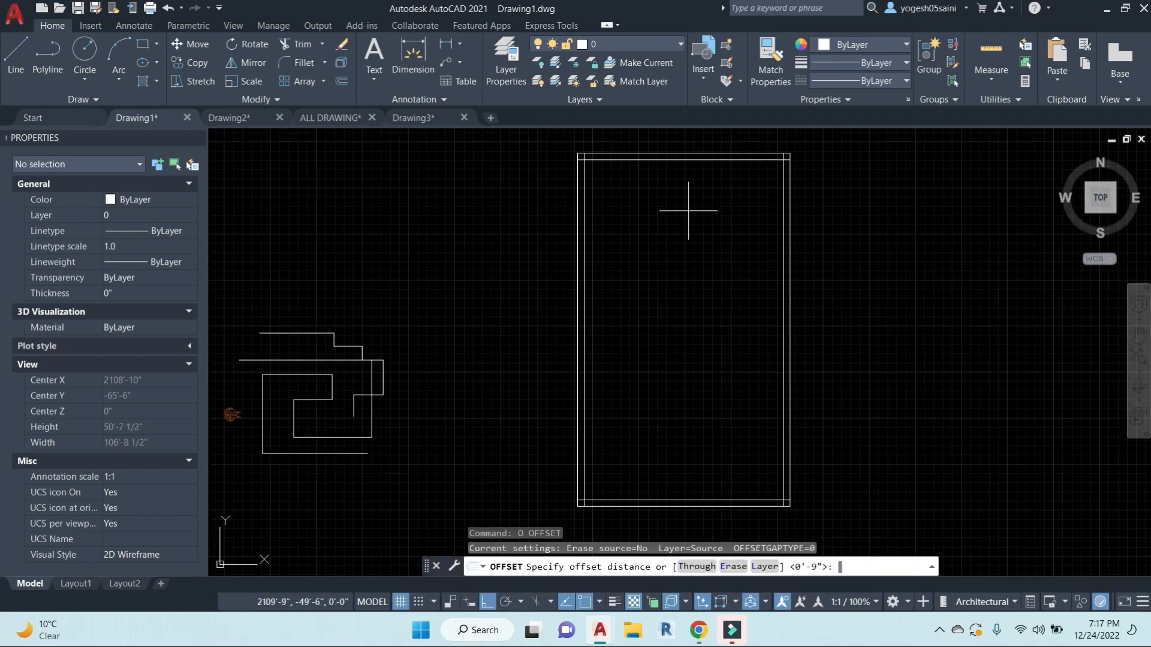
type("4'")
key("Return")
left_click(689, 160)
left_click(692, 180)
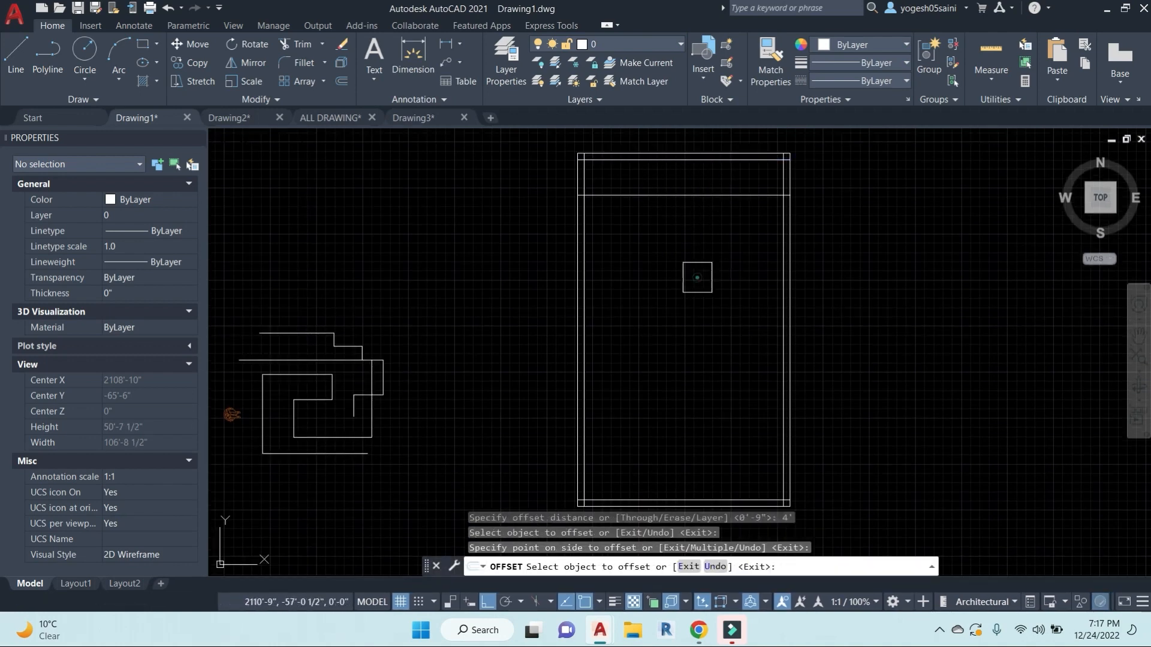
middle_click_drag(691, 289, 689, 290)
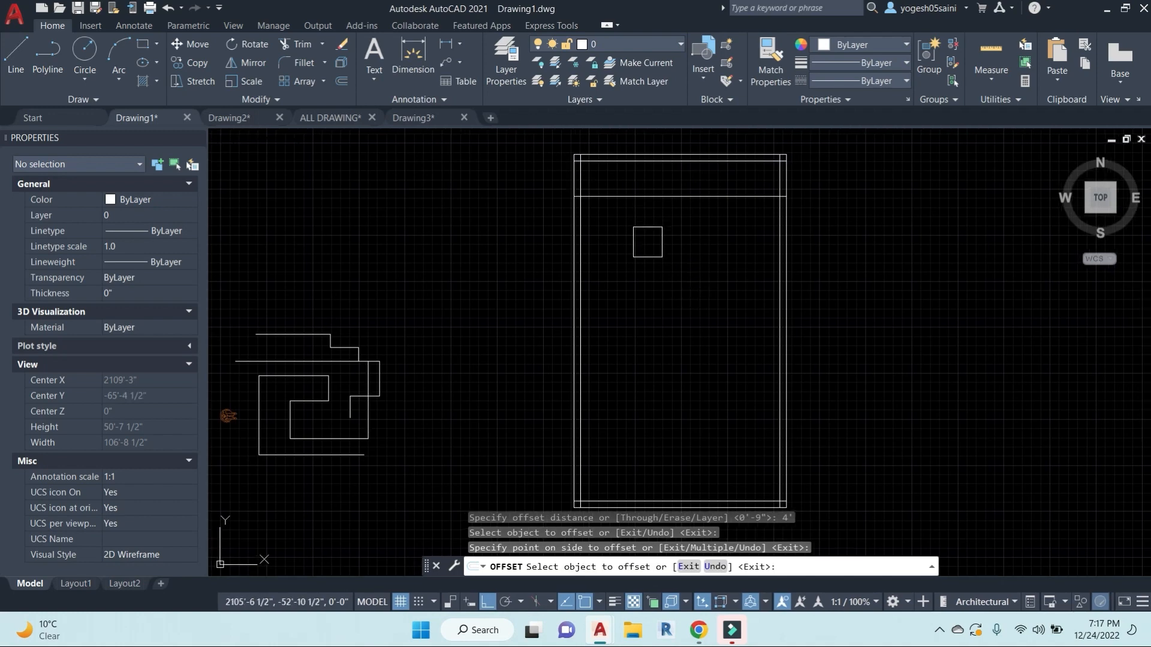
key("Escape")
key("Escape")
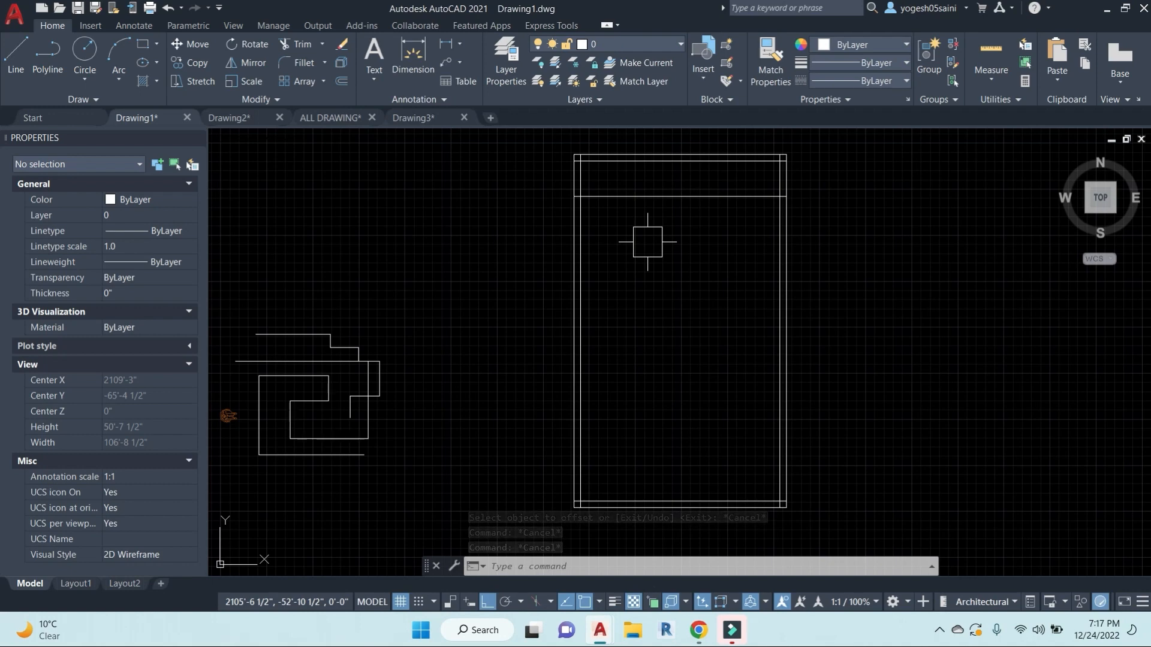
Step: Trim the overlapping ends of the inner wall lines at the plan's upper-left corner
type("tr")
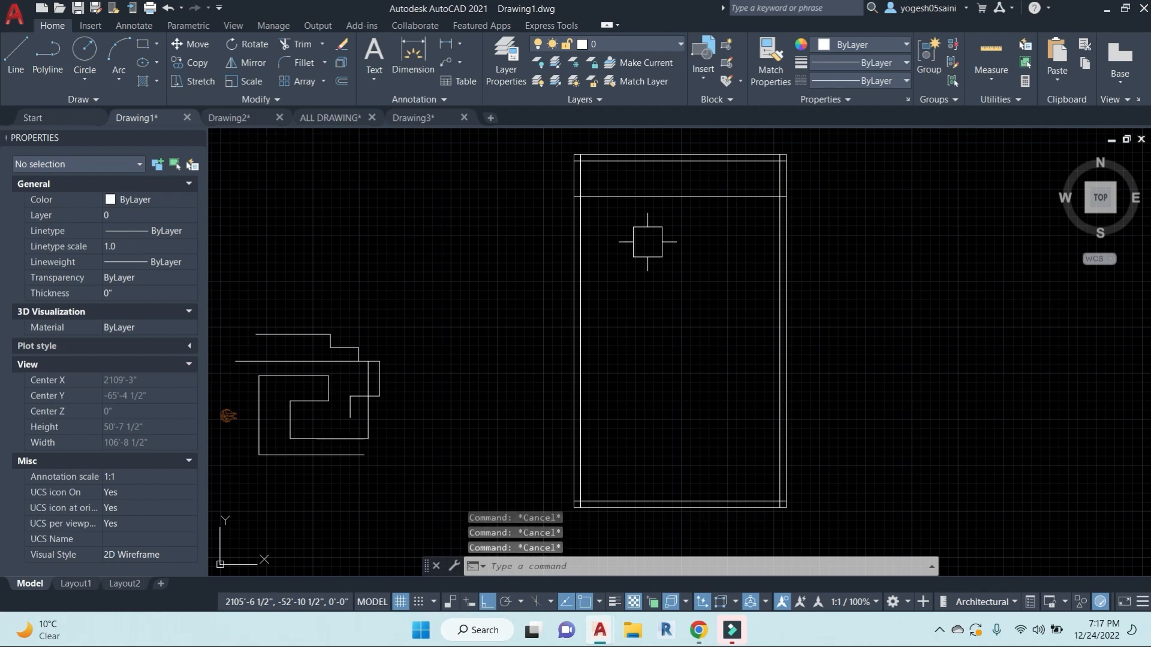
key("Return")
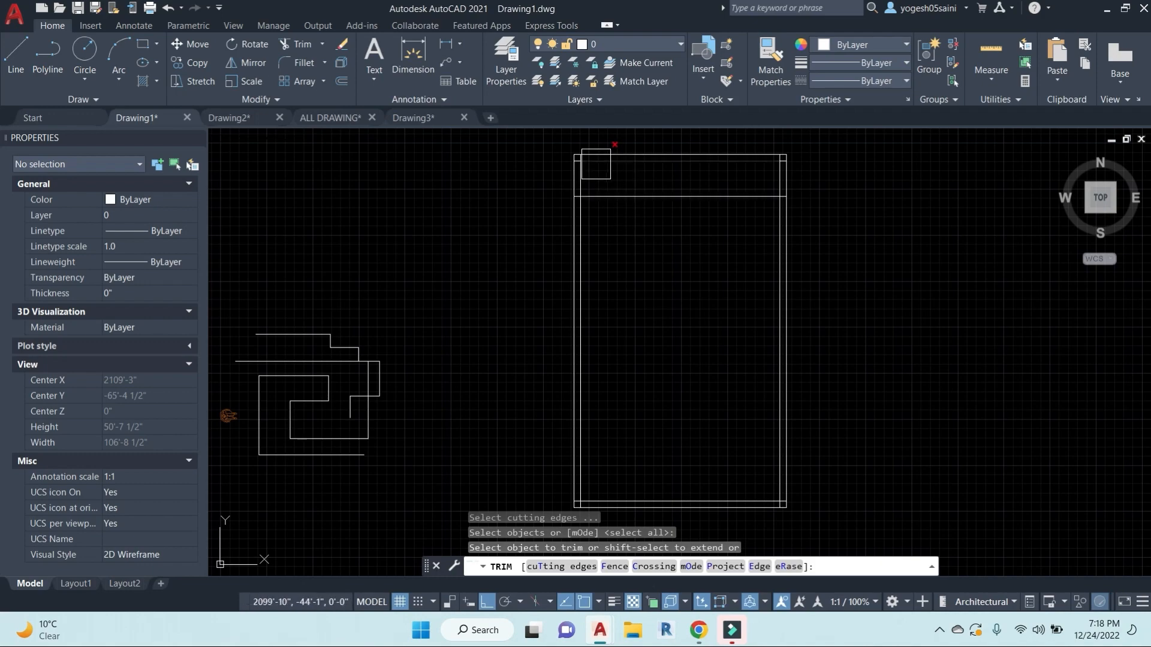
scroll(577, 157, "up", 8)
left_click(610, 186)
scroll(611, 186, "down", 4)
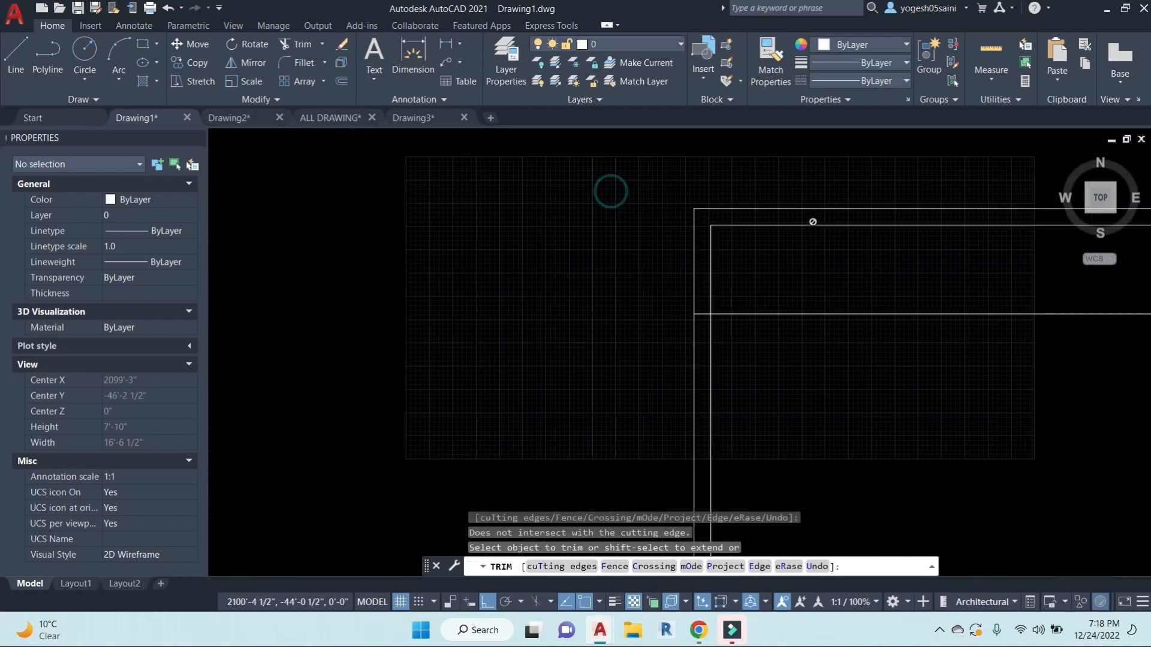
scroll(852, 255, "up", 3)
key("Escape")
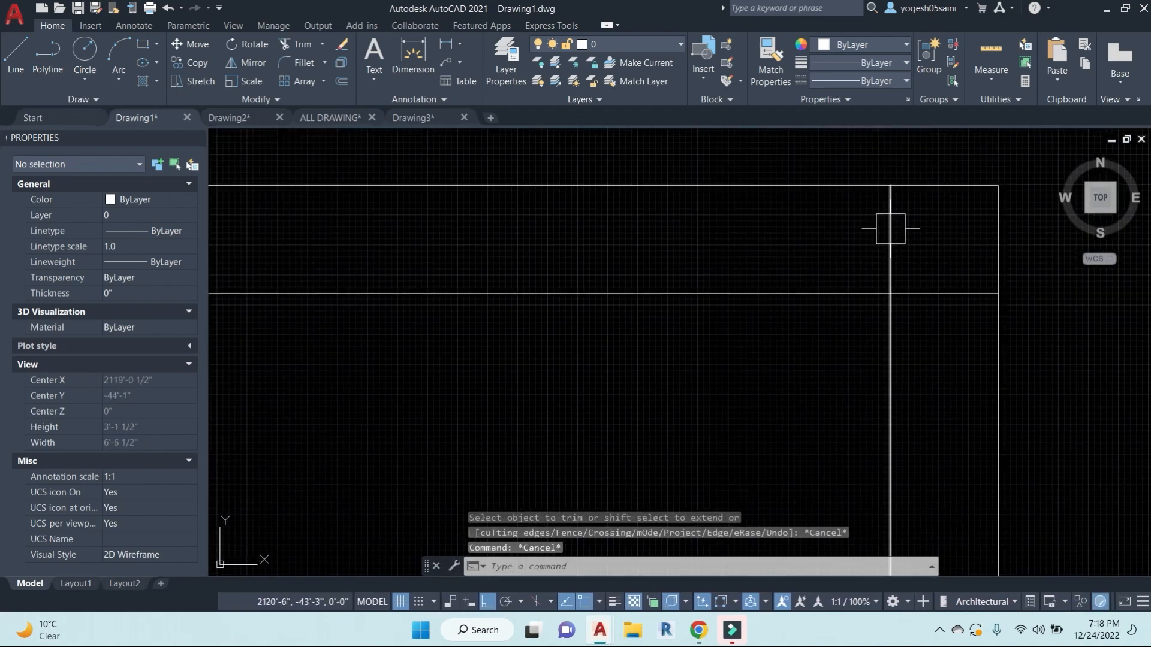
Step: Trim the inner wall lines where they overrun to the outer lines at the plan's upper-right corner
left_click(851, 270)
middle_click_drag(882, 312, 816, 303)
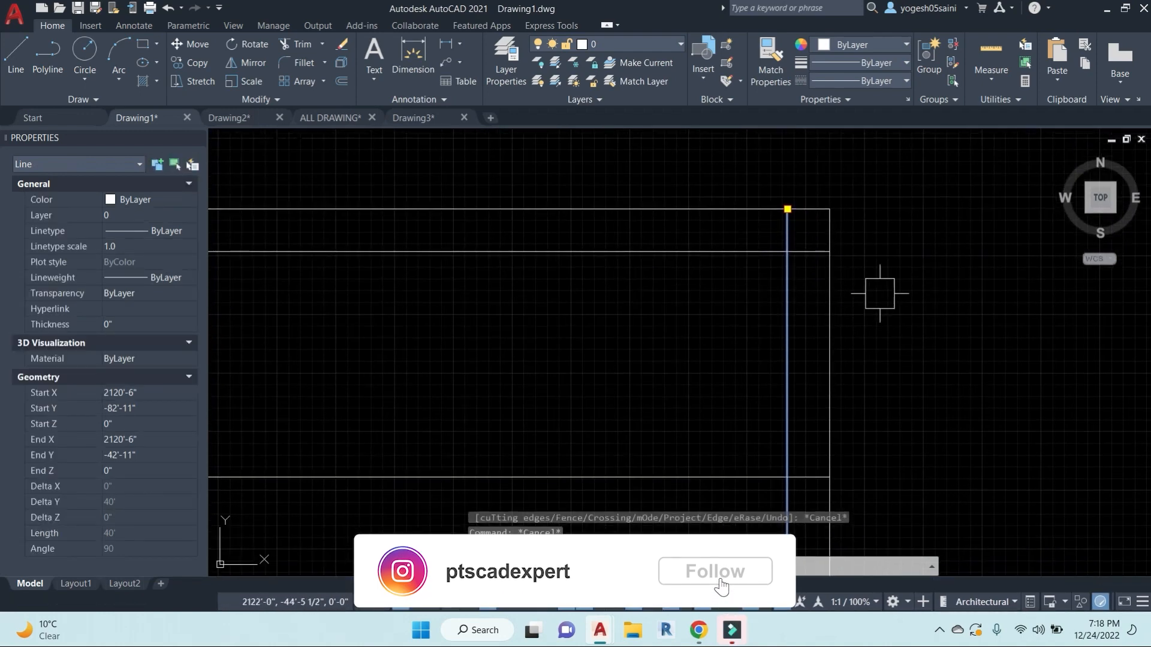
key("Escape")
scroll(822, 259, "up", 2)
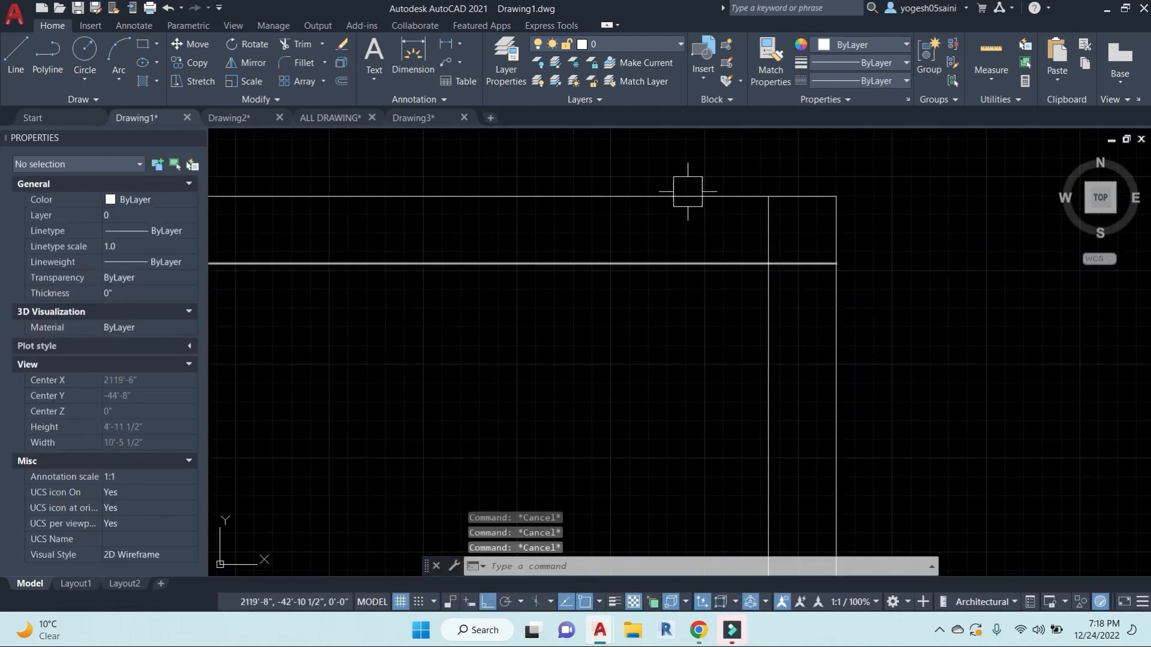
type("tr")
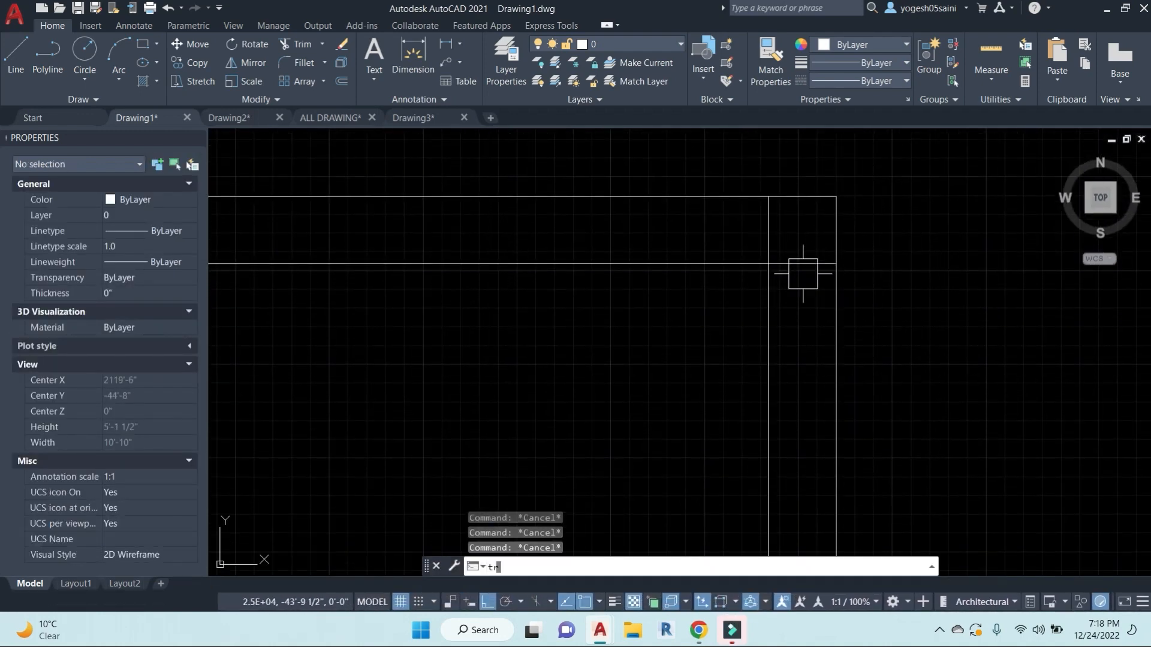
key("Return")
left_click(804, 264)
key("Escape")
key("Escape")
key("Escape")
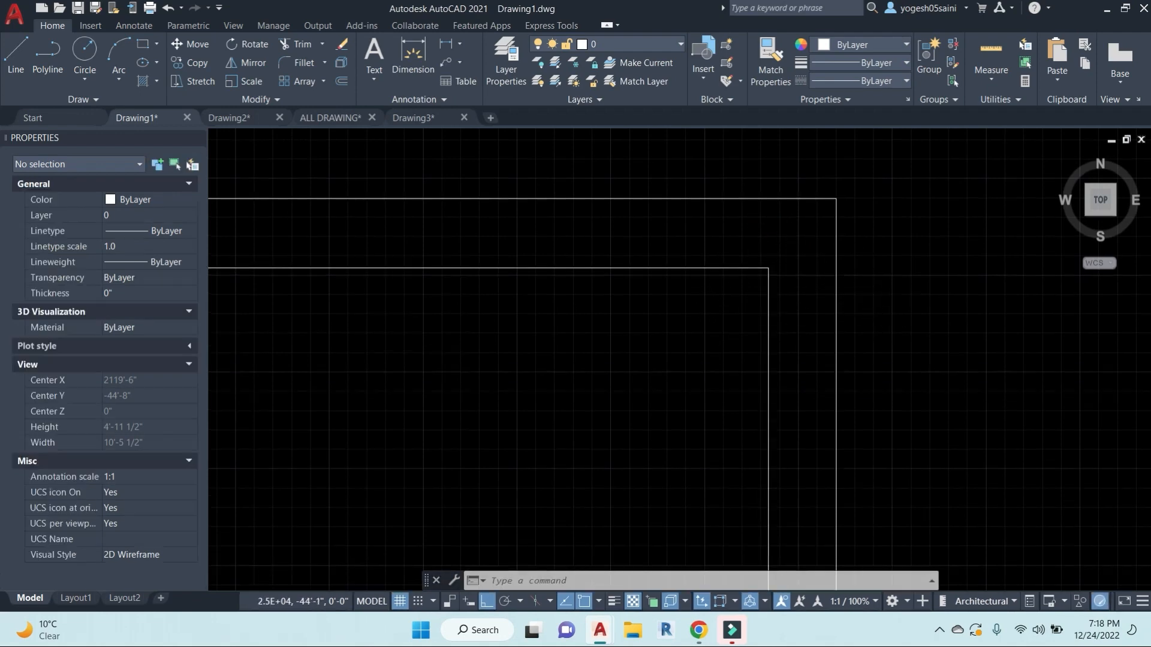
key("Escape")
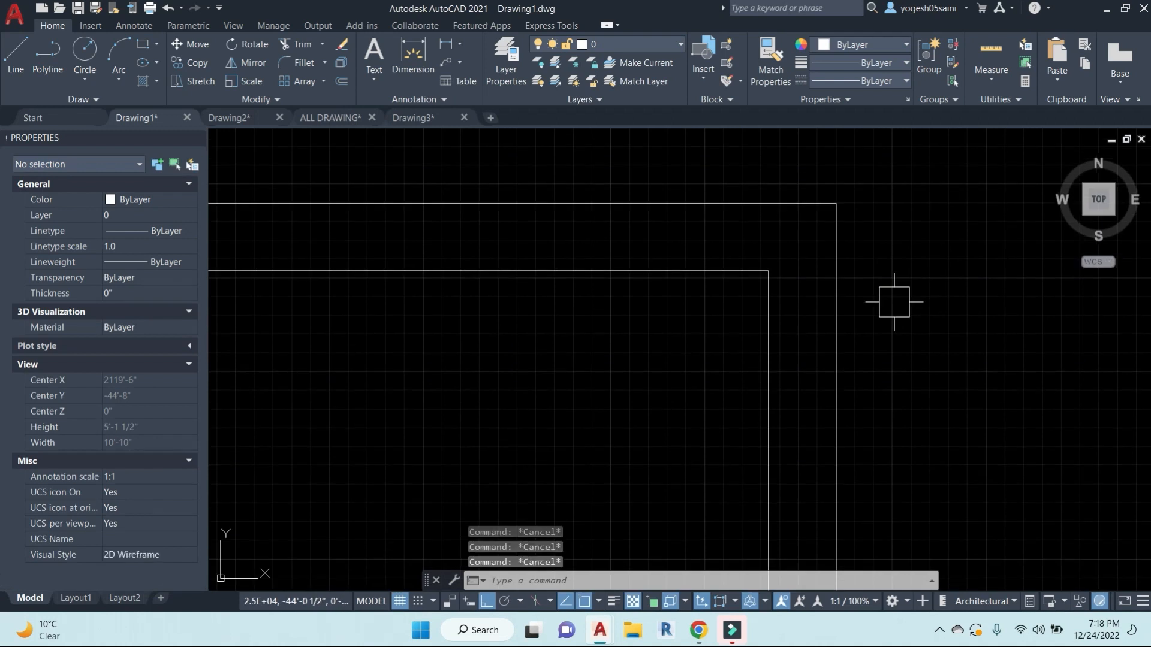
Step: Extend both inner wall lines at the upper-right corner to the outer wall lines
type("ex")
key("Return")
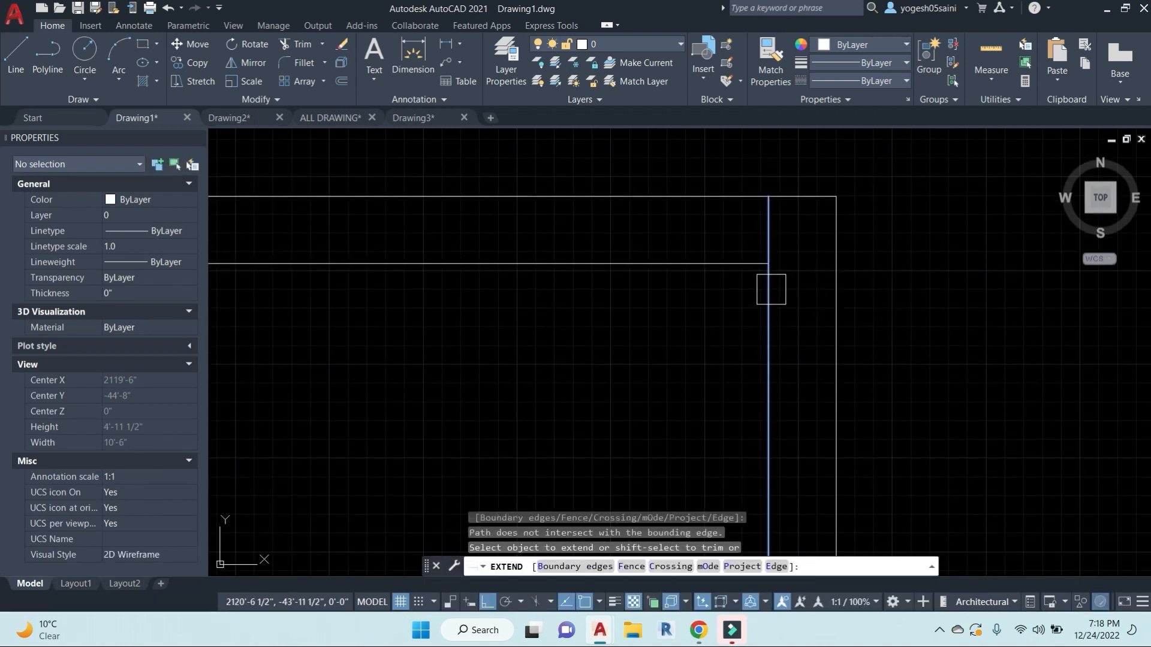
left_click(770, 289)
left_click(733, 265)
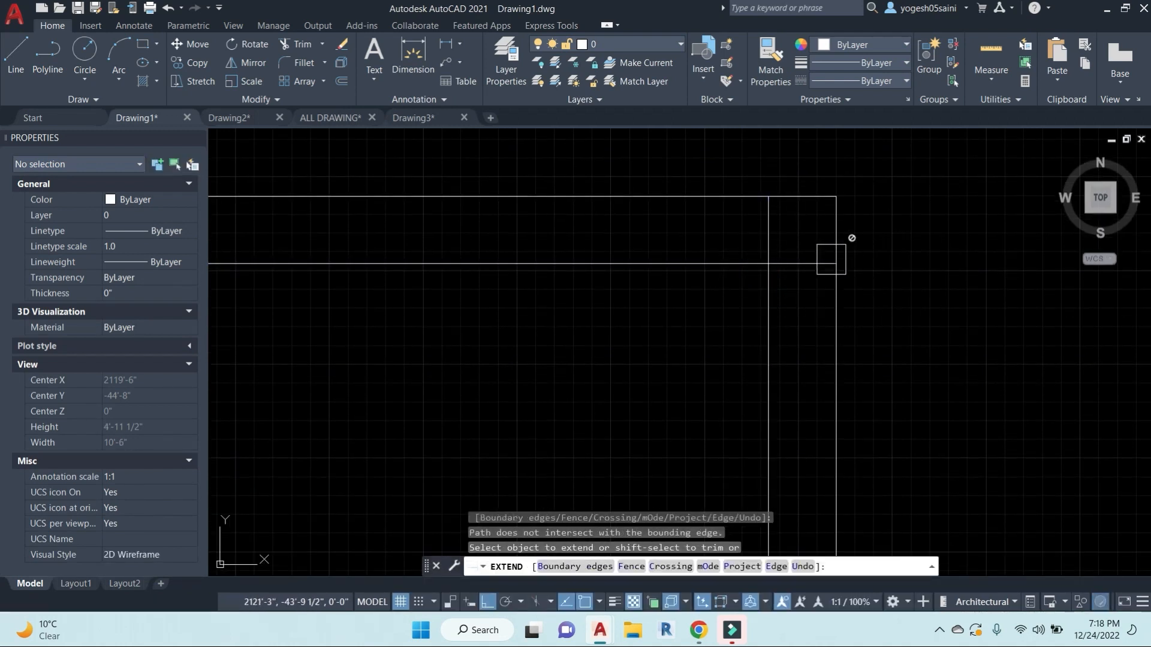
key("Escape")
Step: Trim the extended ends off both inner wall lines at the upper-right corner
type("tr")
key("Return")
key("Return")
left_click(810, 269)
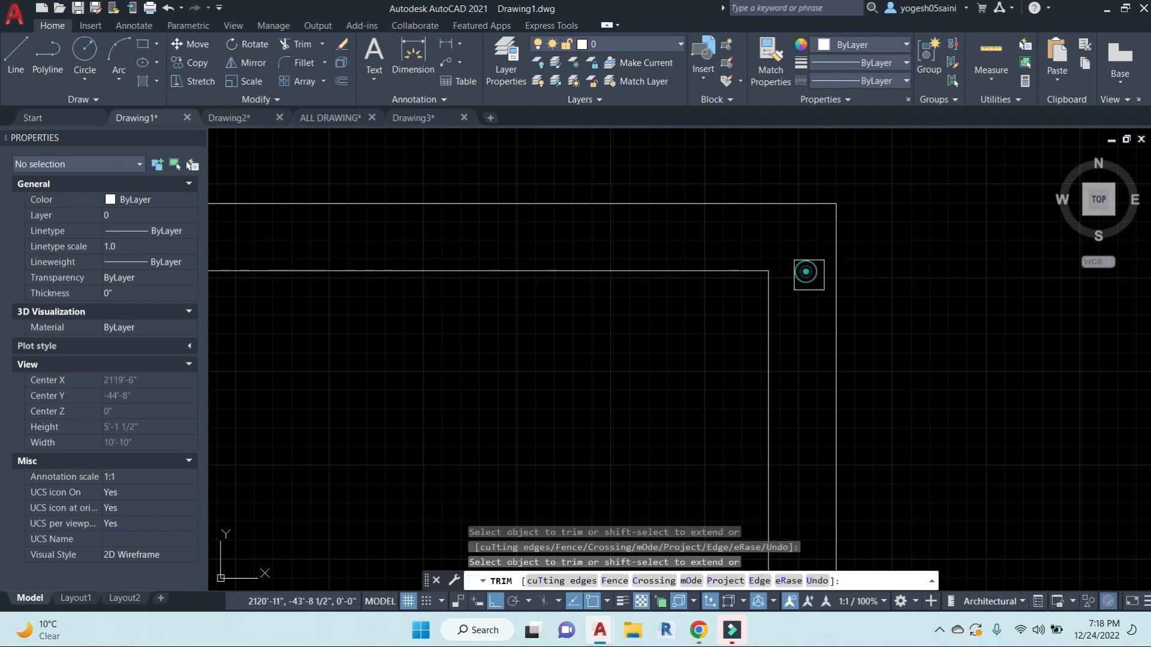
scroll(851, 313, "down", 5)
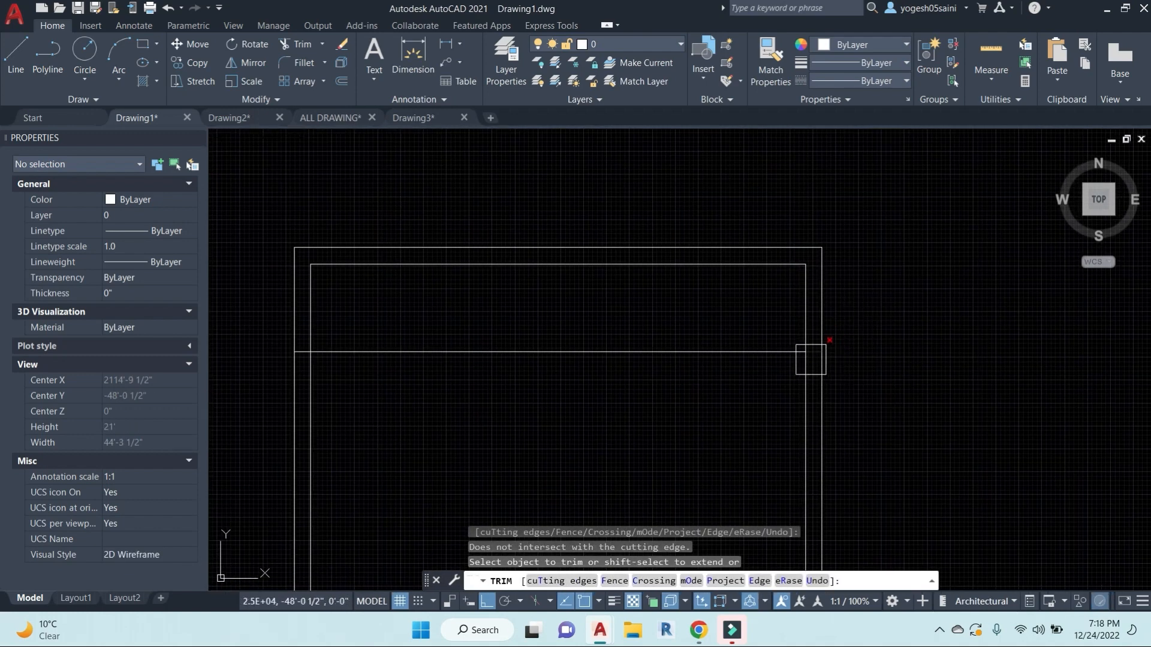
Step: Trim both ends of the horizontal line below the upper wall so it stops at the inner faces of the side walls
scroll(810, 358, "up", 3)
left_click(829, 337)
scroll(936, 334, "down", 4)
scroll(599, 330, "up", 3)
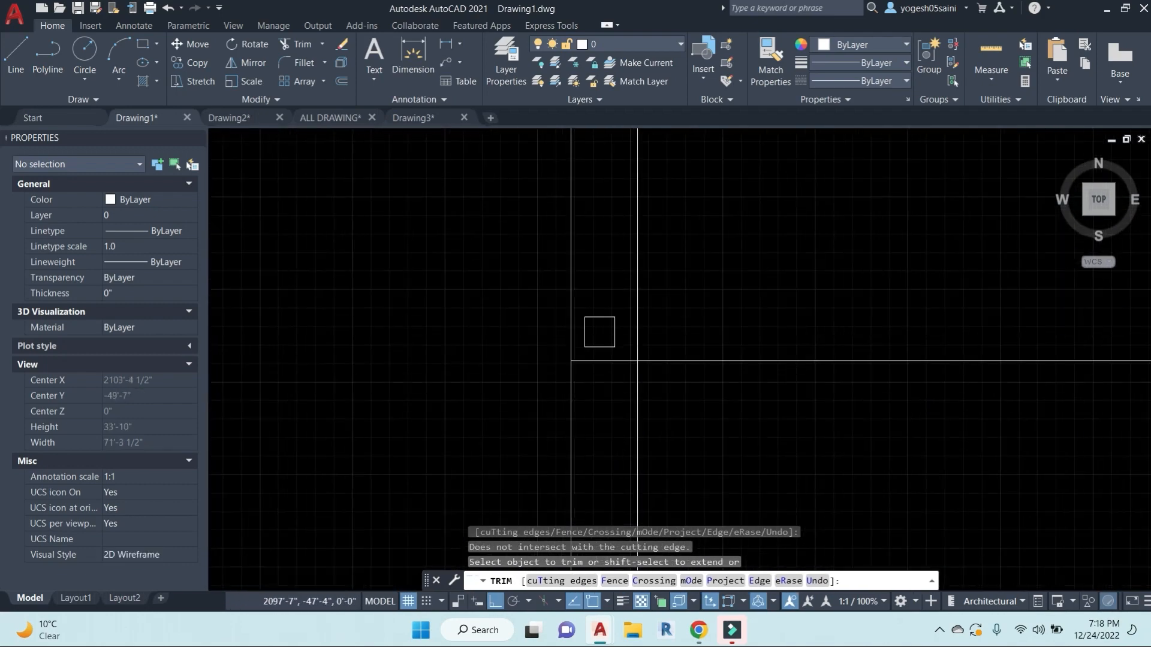
left_click(606, 363)
scroll(635, 369, "down", 2)
mouse_move(936, 438)
middle_mouse_down()
mouse_move(958, 445)
mouse_move(777, 375)
mouse_move(743, 347)
middle_mouse_up()
key("Escape")
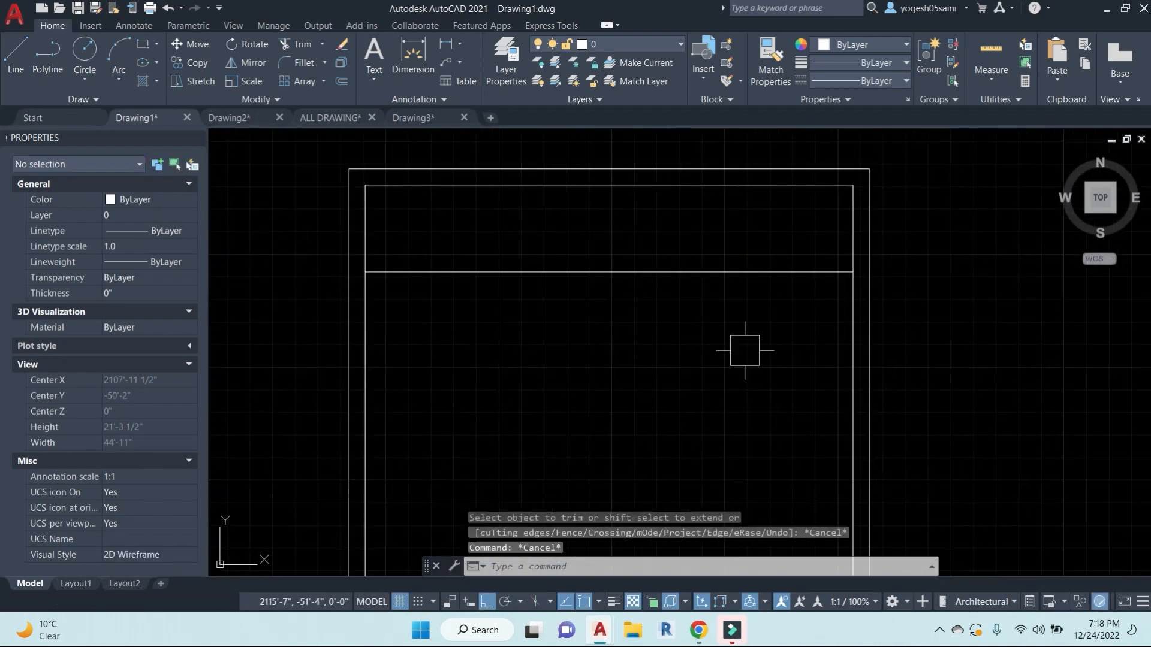
key("Escape")
Step: Offset the trimmed cross line 9" downward to form the second face of the interior wall
type("o")
key("Return")
type("9")
key("Return")
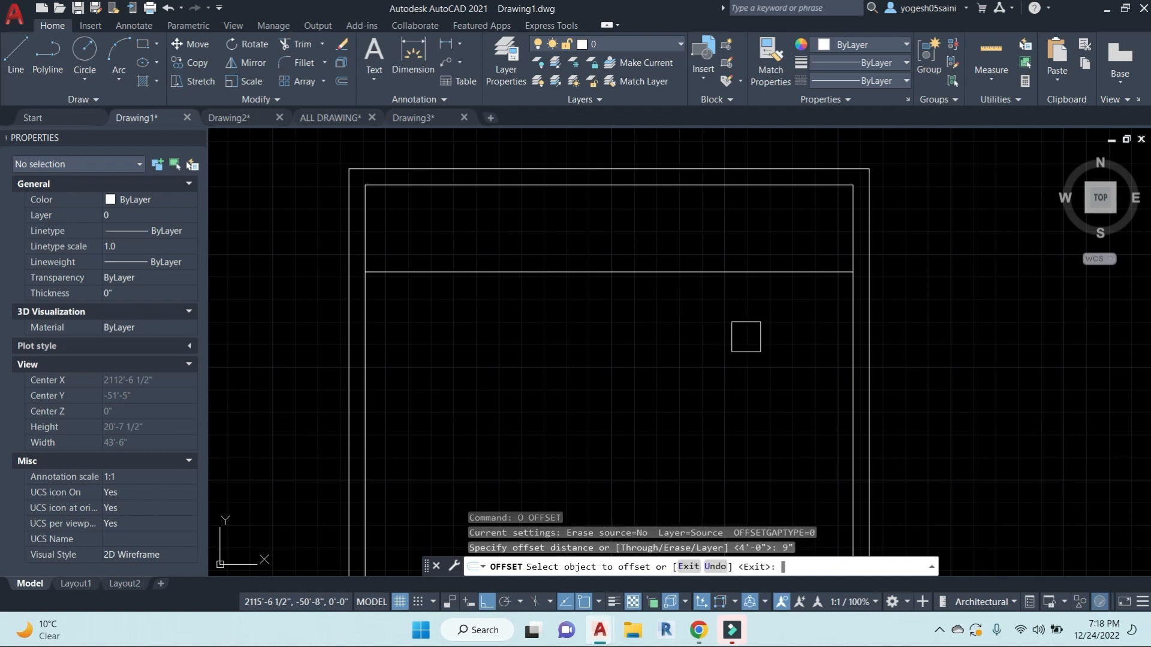
left_click(707, 272)
left_click(707, 398)
scroll(707, 283, "down", 2)
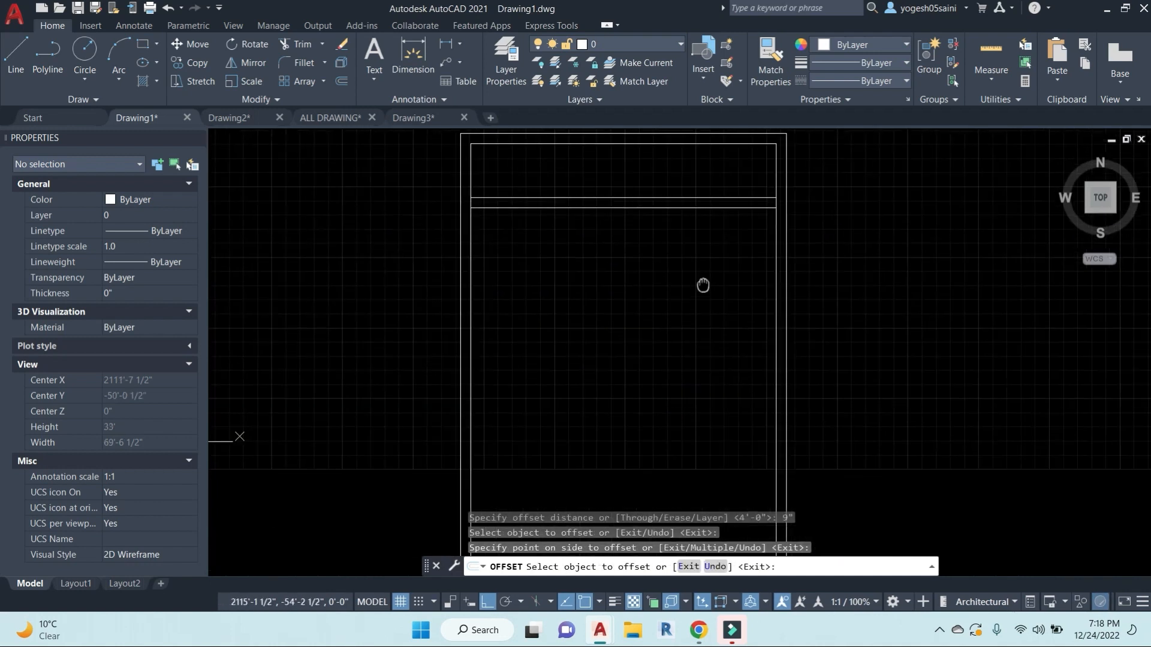
key("Escape")
key("Escape")
key("Escape")
middle_click_drag(721, 310, 732, 360)
key("Escape")
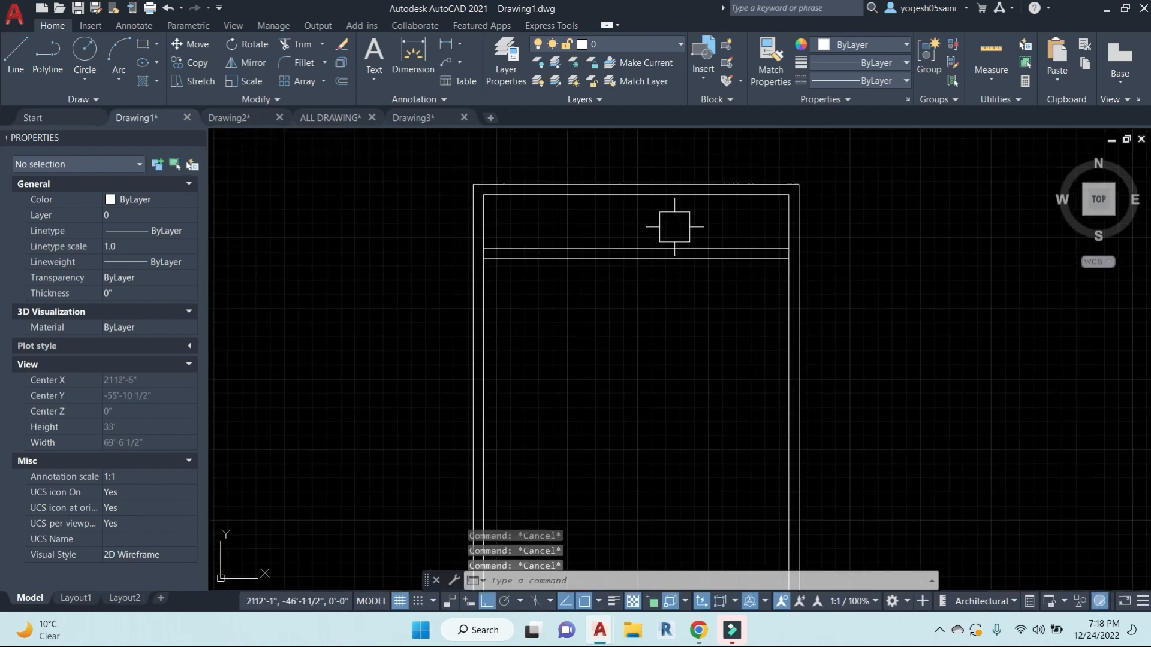
Step: Add linear dimensions for the plan's overall width above it and its overall height beside the left wall
type("dli")
key("Return")
key("Return")
left_click(635, 185)
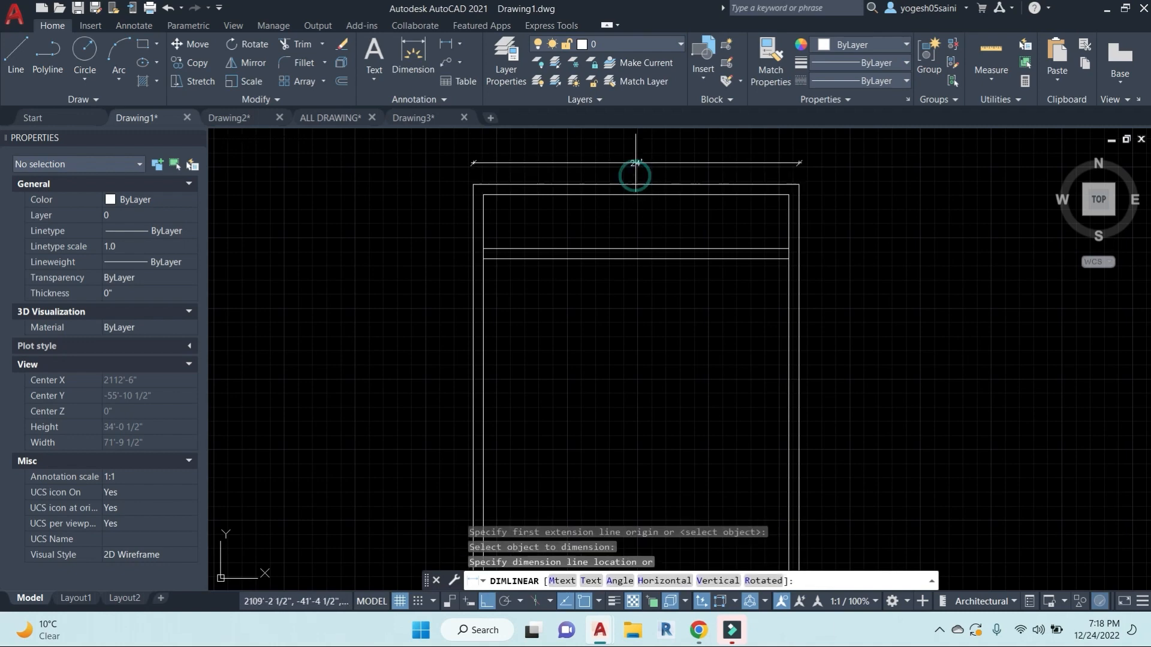
left_click(635, 162)
key("Return")
key("Return")
left_click(471, 226)
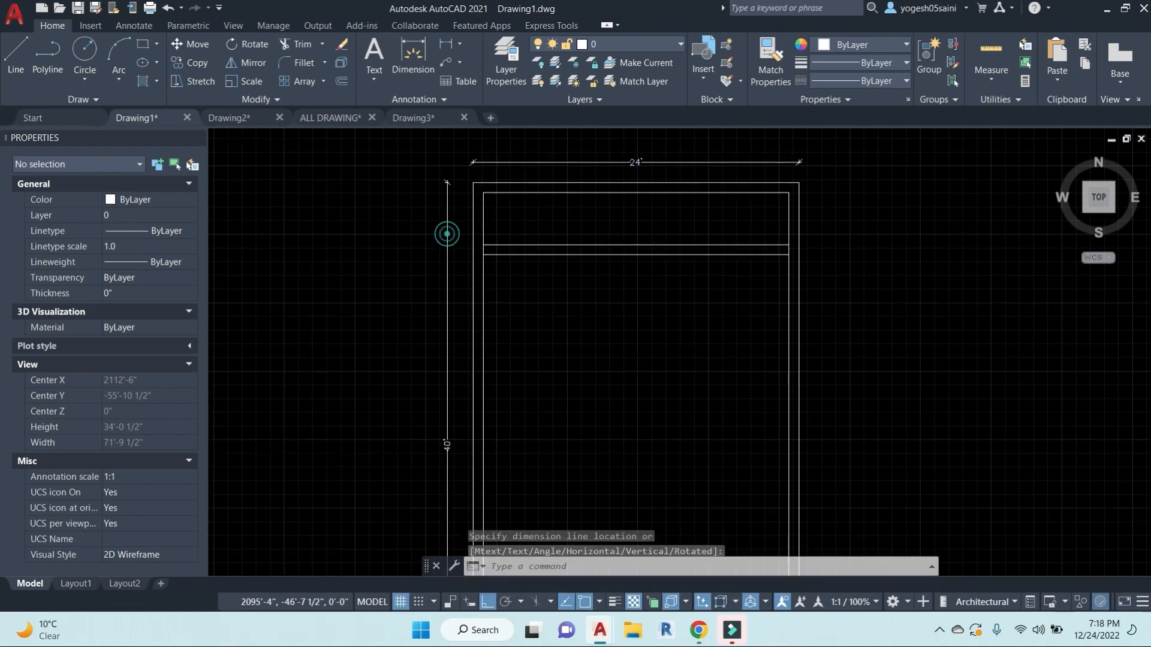
left_click(447, 234)
scroll(528, 399, "down", 5)
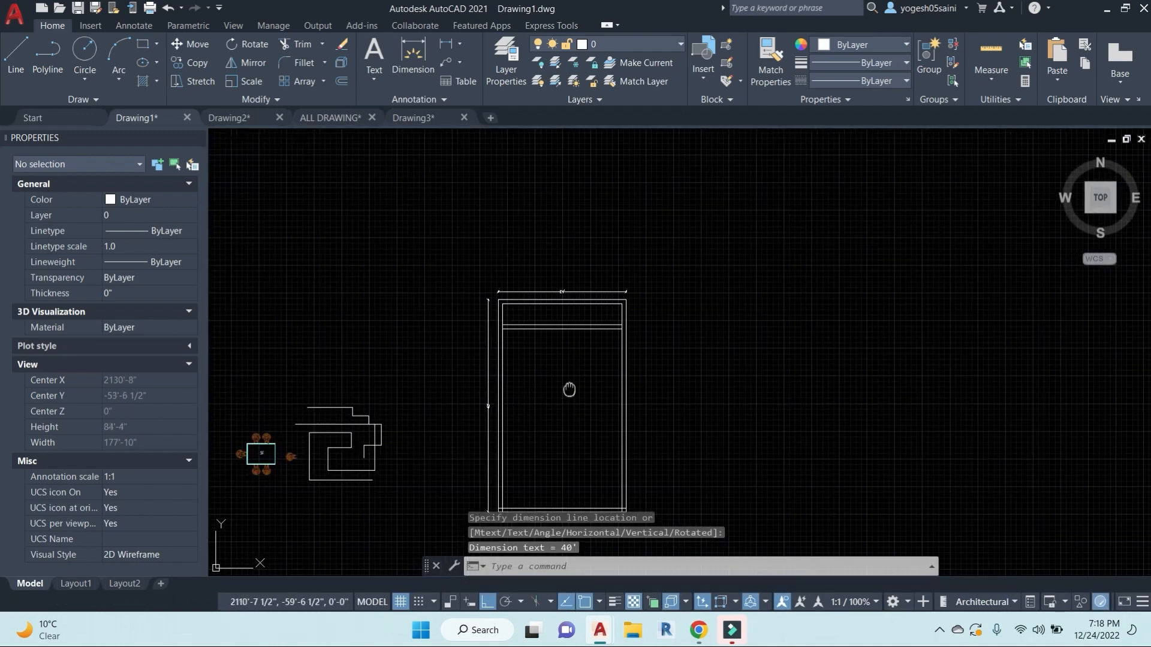
scroll(549, 335, "up", 5)
key("Escape")
key("Escape")
key("Escape")
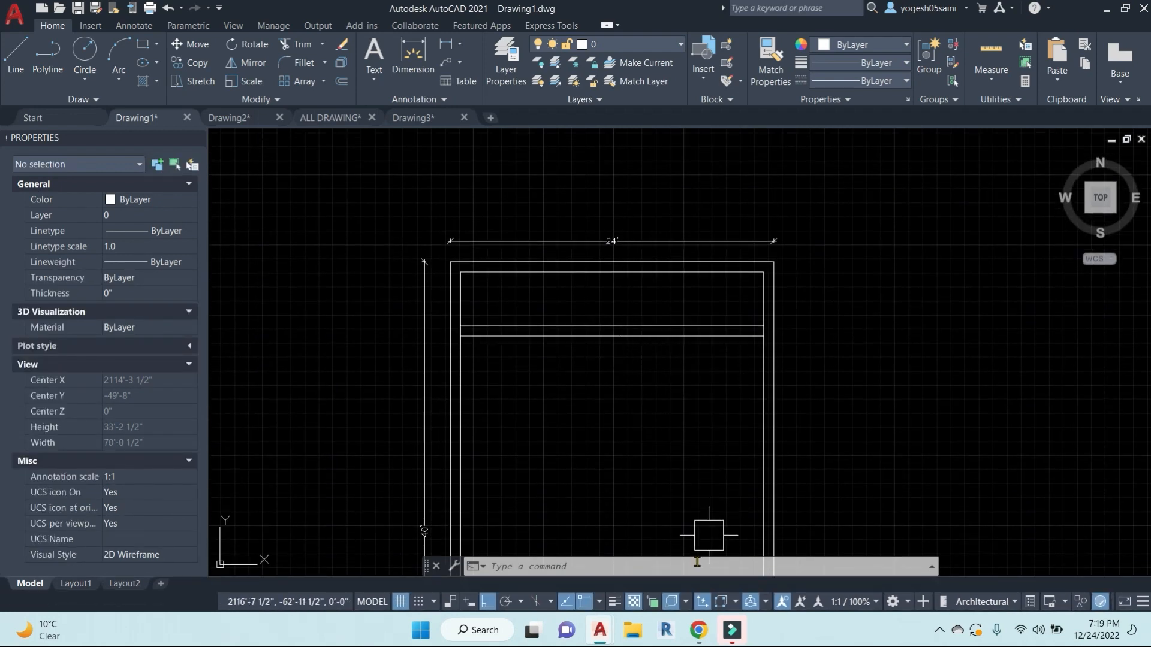
Step: Switch to Chrome and search Google for "brick size" in a new tab
mouse_move(704, 634)
left_click(623, 547)
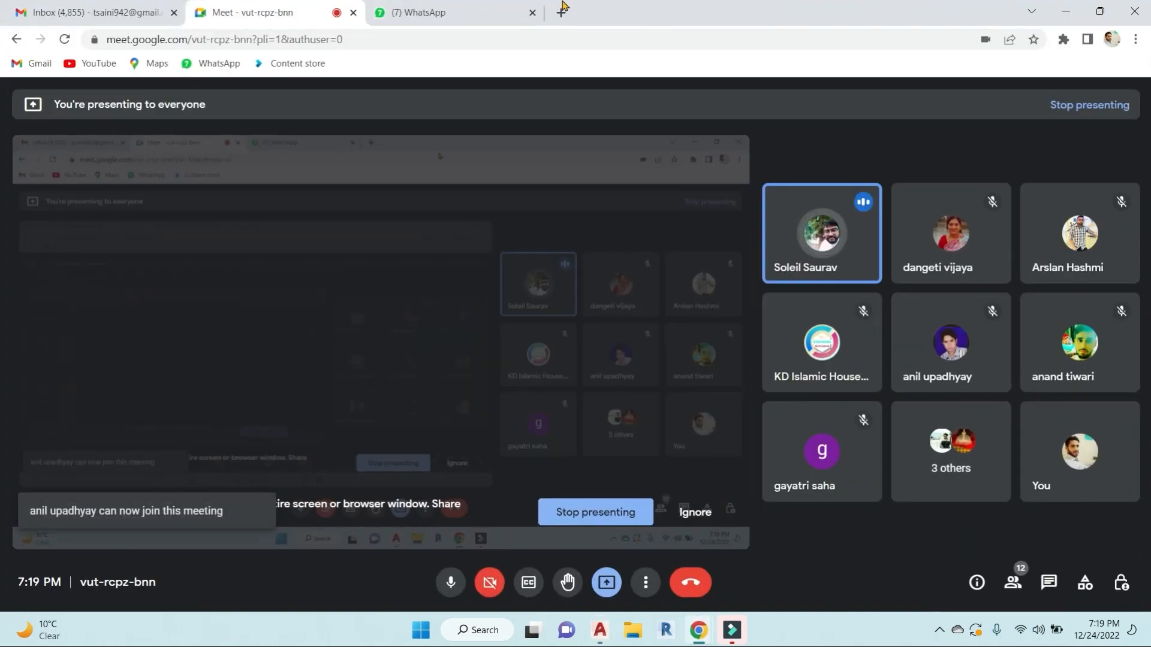
key("ctrl+t")
left_click(528, 318)
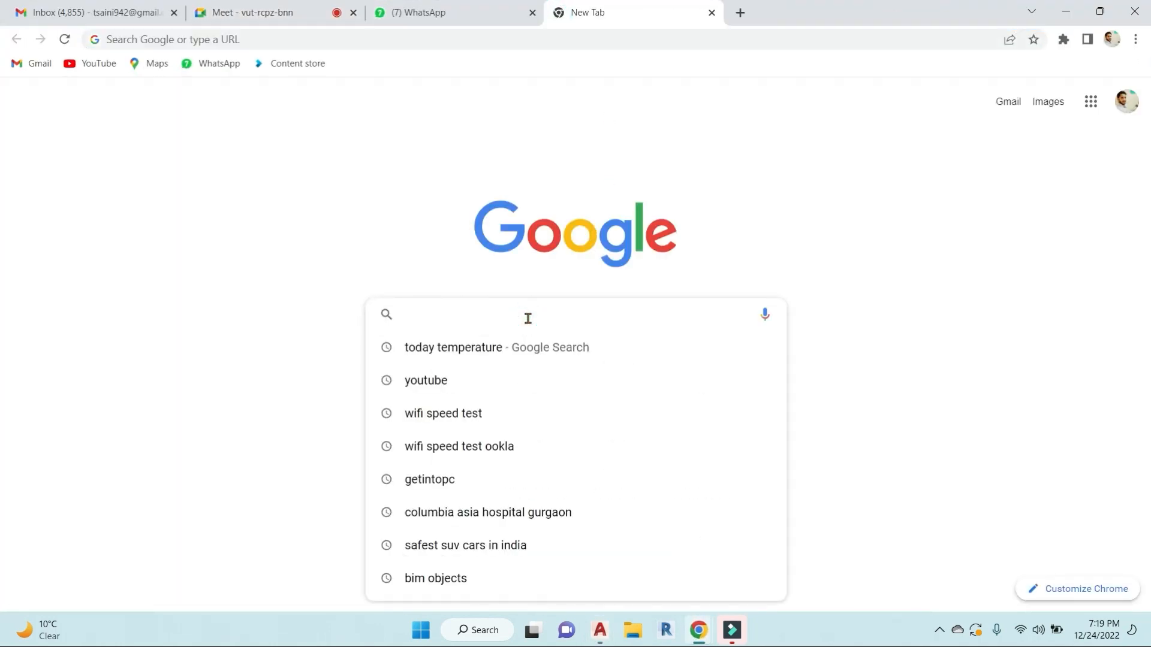
type("brick")
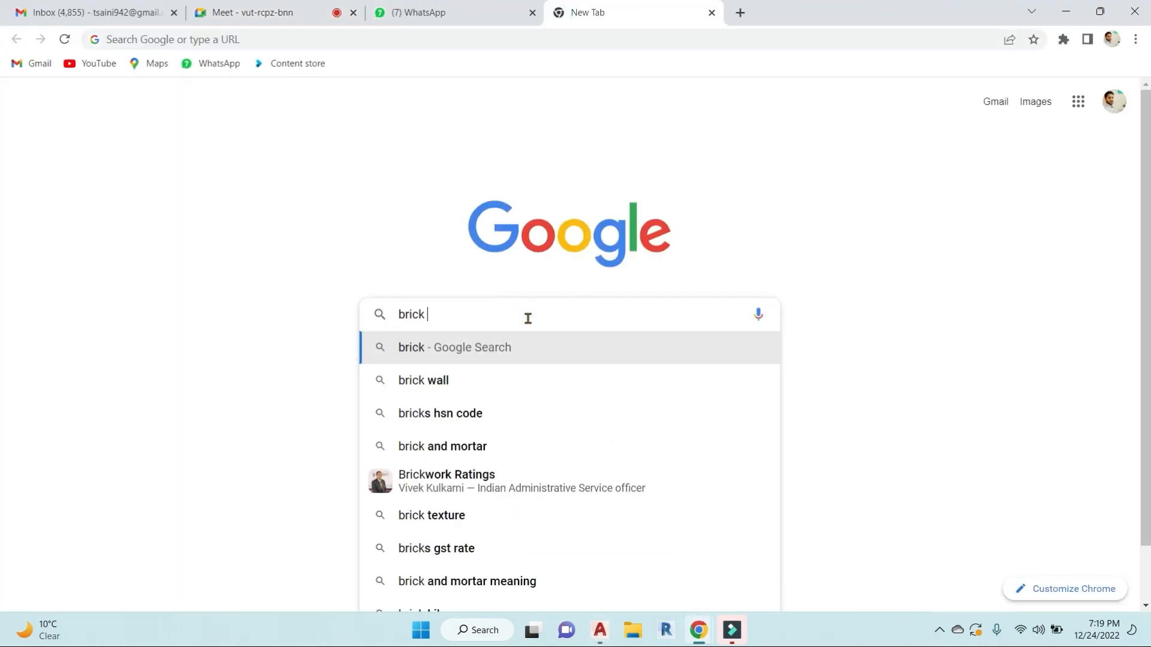
type(" size")
key("Return")
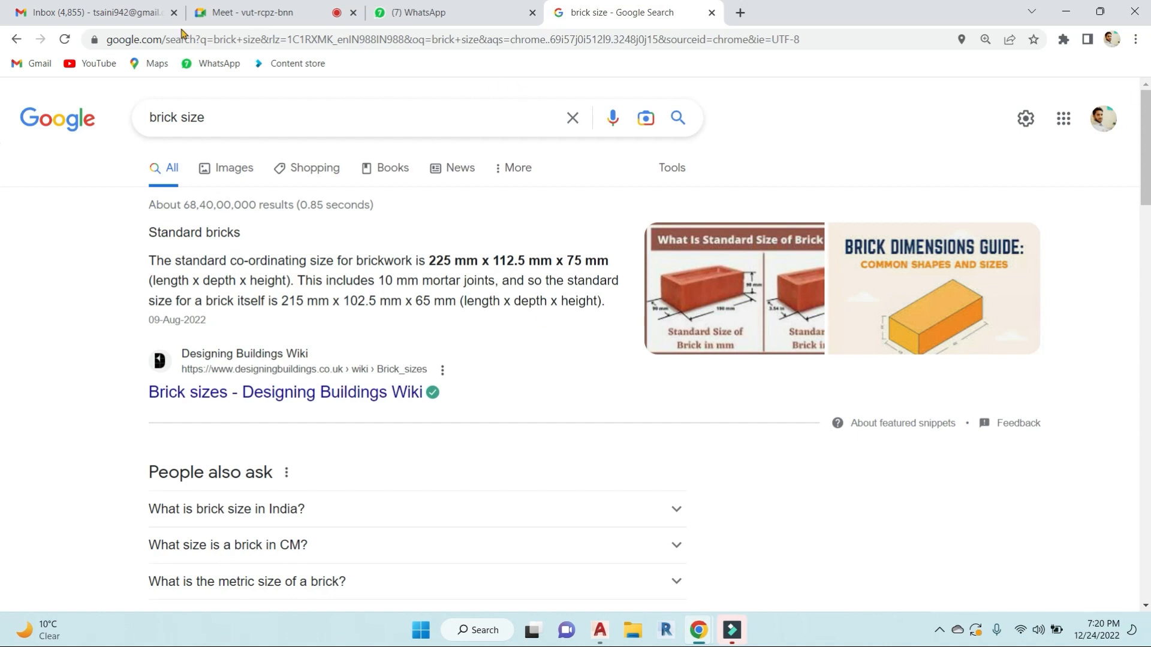
Step: Switch to AutoCAD, look over the floor plan and door-window schedule in ALL DRAWING, and return to Drawing1
mouse_move(601, 630)
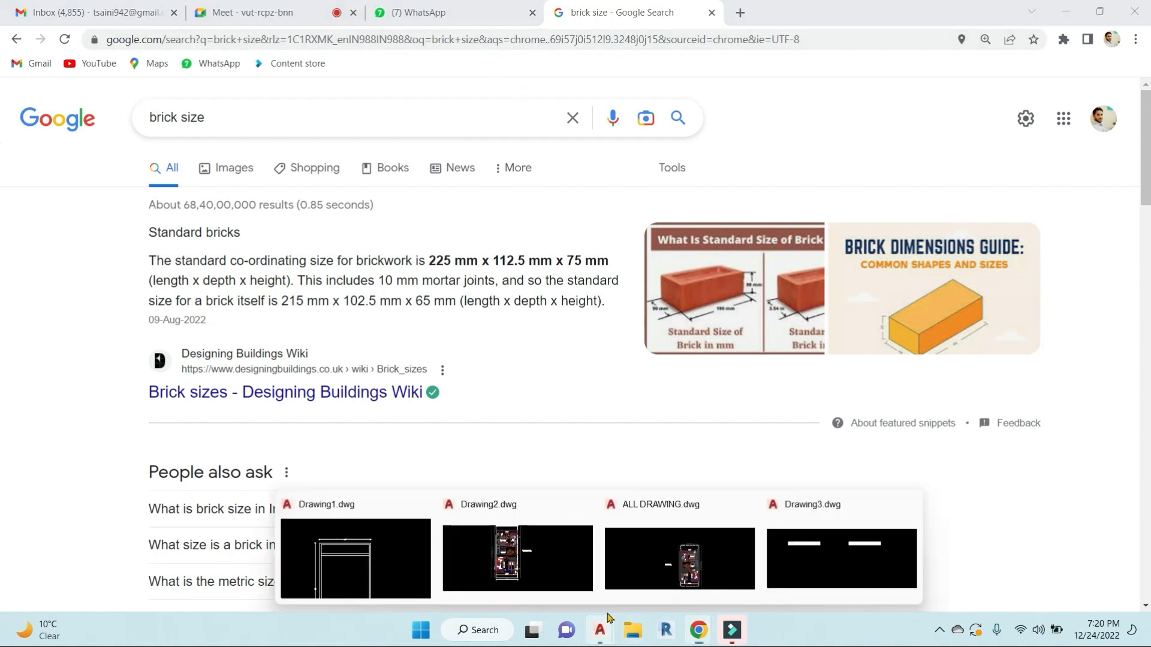
left_click(689, 555)
middle_click_drag(772, 362, 641, 286)
mouse_move(723, 274)
middle_mouse_down()
mouse_move(510, 257)
mouse_move(227, 257)
middle_mouse_up()
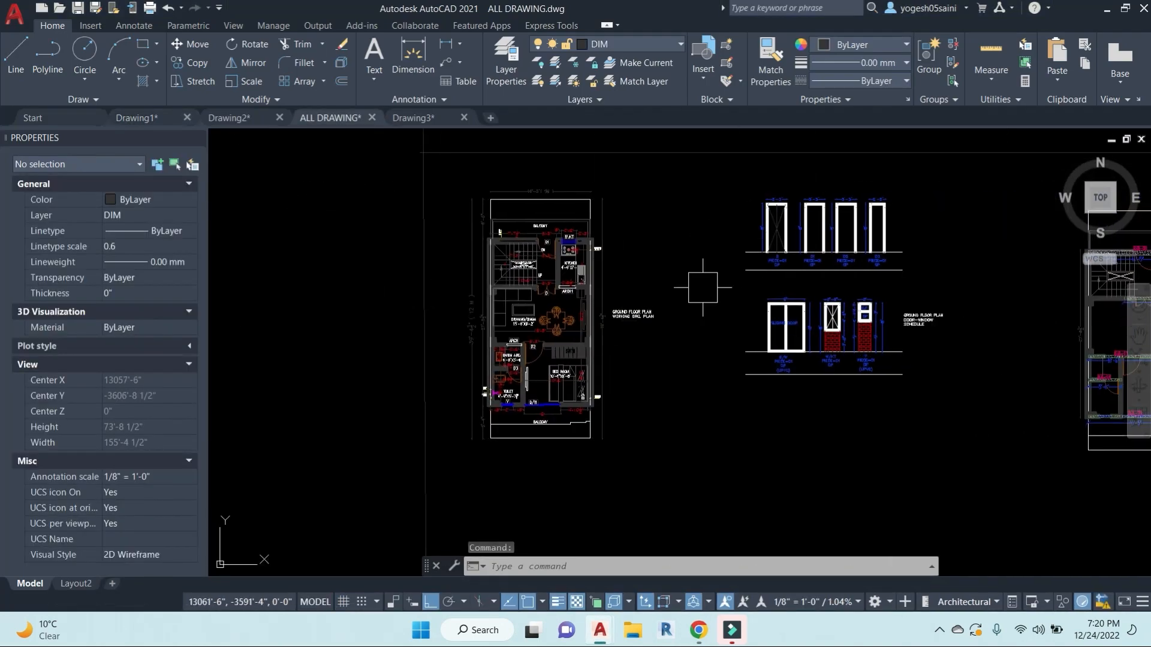
scroll(681, 283, "down", 5)
left_click(414, 118)
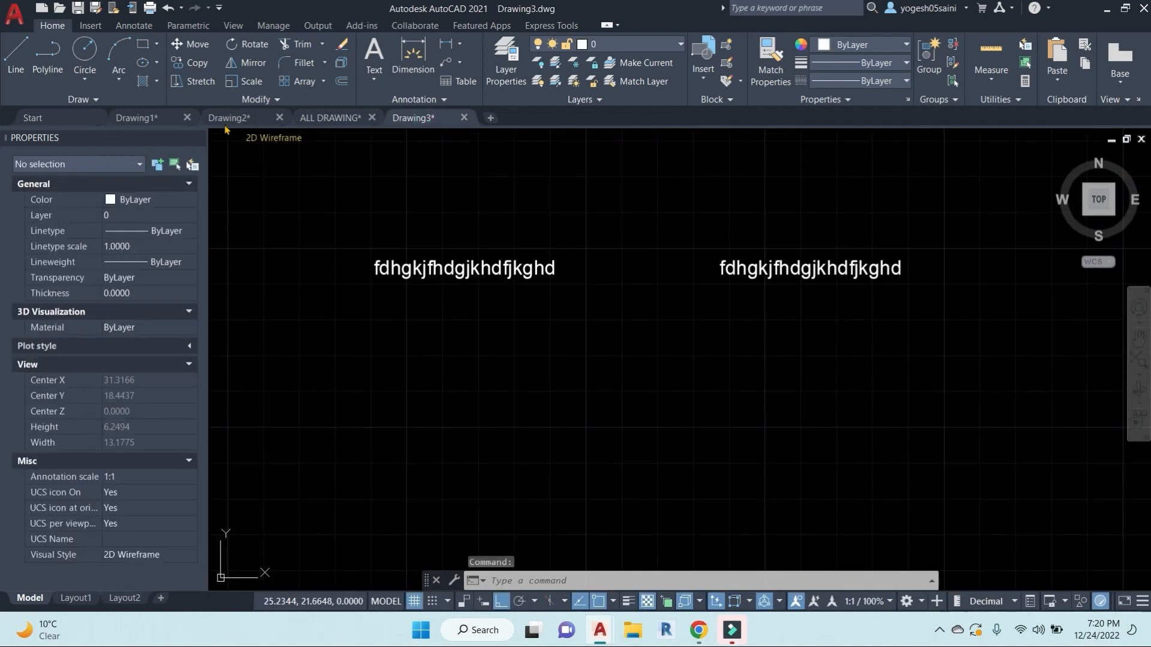
left_click(137, 118)
scroll(784, 286, "up", 3)
key("Escape")
key("Escape")
key("Escape")
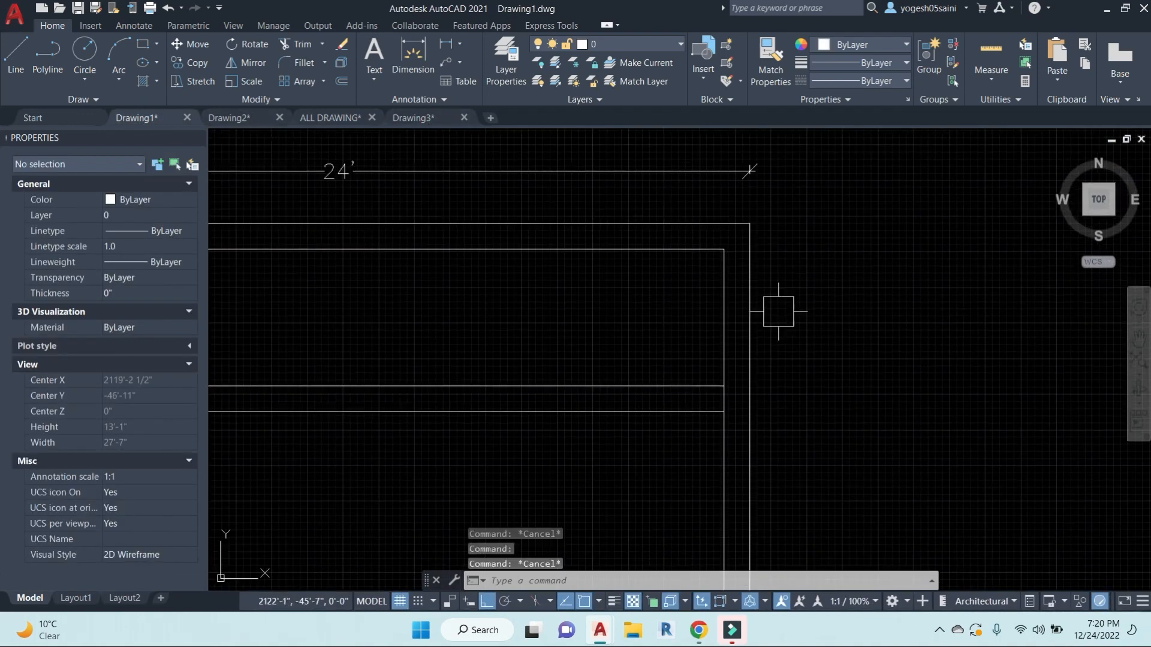
Step: Offset the inner faces of the right and upper walls 0.5" into the upper strip as plaster lines
scroll(776, 306, "down", 3)
type("o")
key("Return")
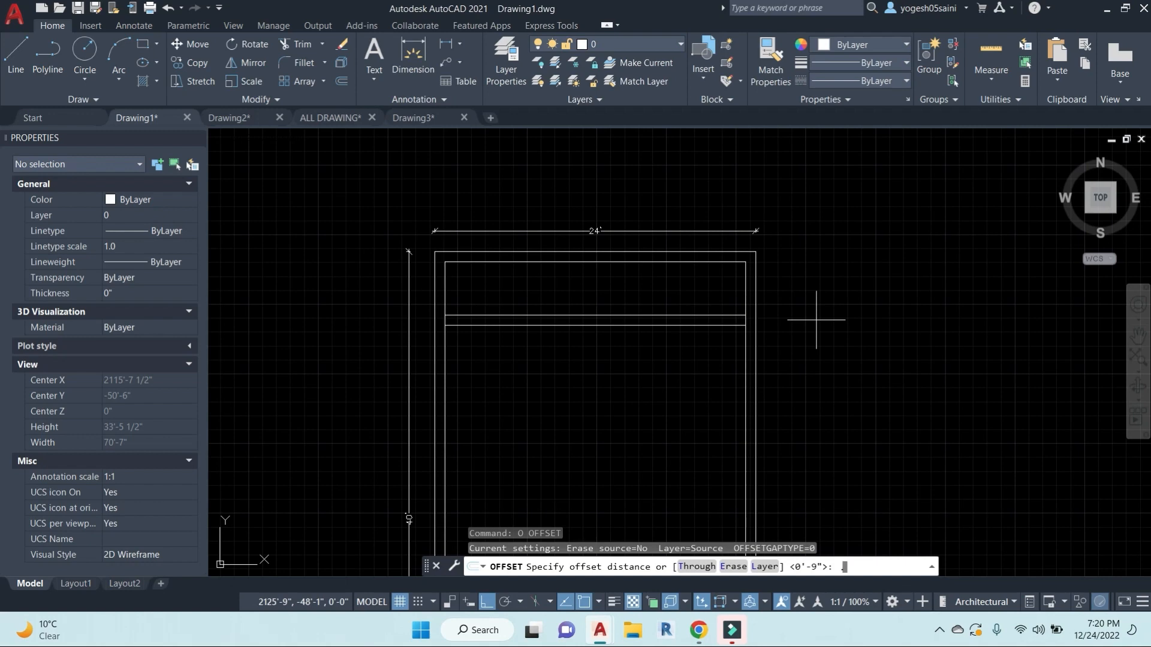
type(".5")
key("Return")
scroll(726, 264, "up", 2)
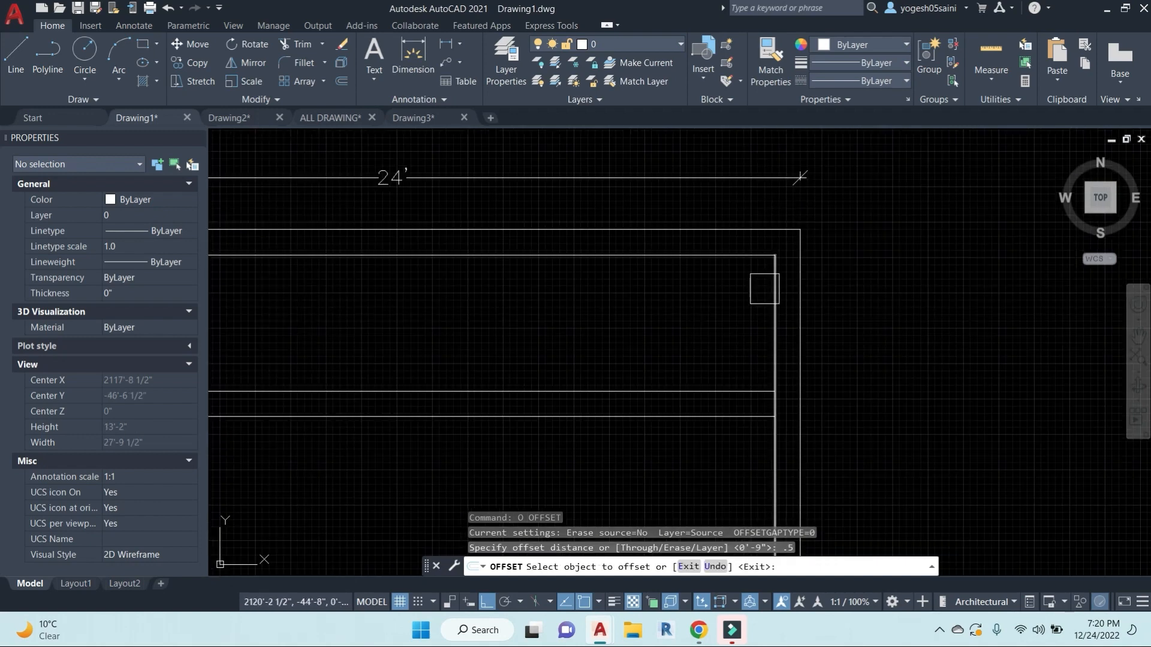
left_click(681, 288)
left_click(732, 265)
left_click(727, 306)
middle_click_drag(300, 297, 628, 251)
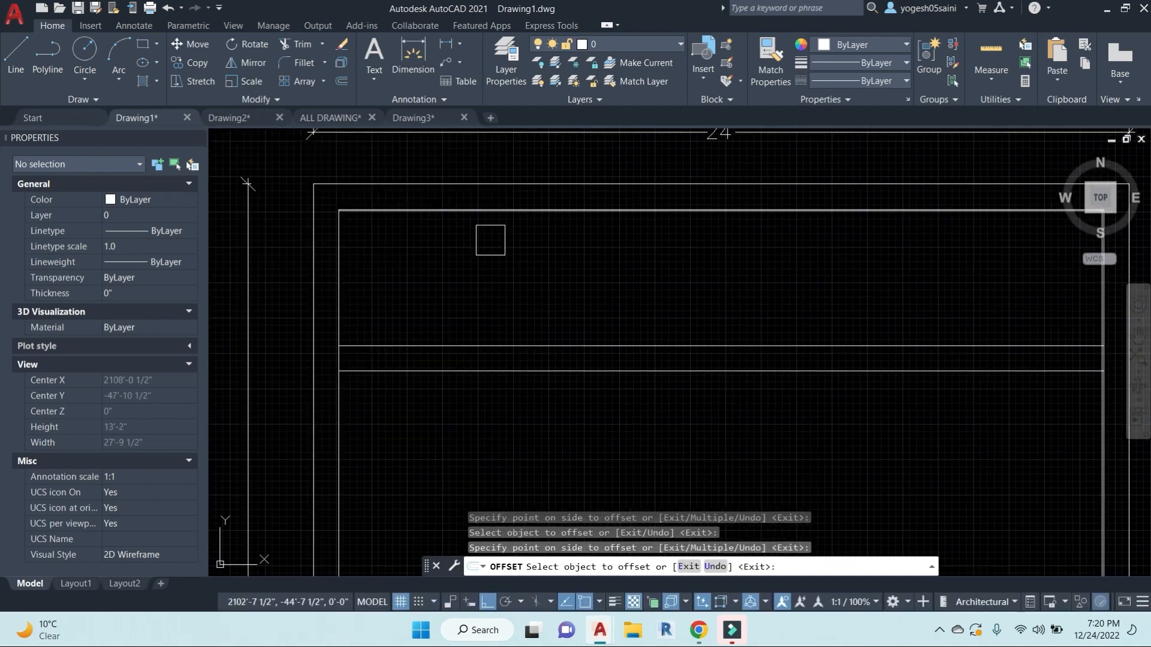
Step: Offset the left wall's inner face inward and both faces of the interior cross wall outward by the same 0.5"
left_click(346, 271)
left_click(516, 270)
left_click(437, 339)
left_click(463, 285)
left_click(462, 372)
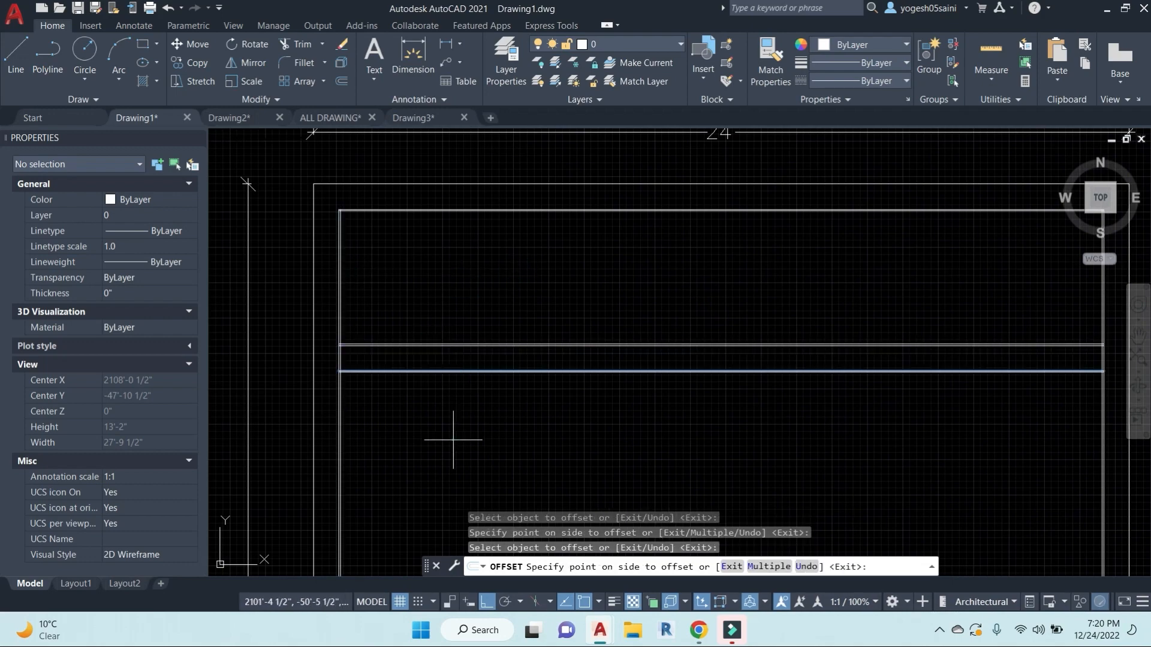
left_click(453, 439)
scroll(555, 421, "down", 2)
scroll(719, 359, "up", 5)
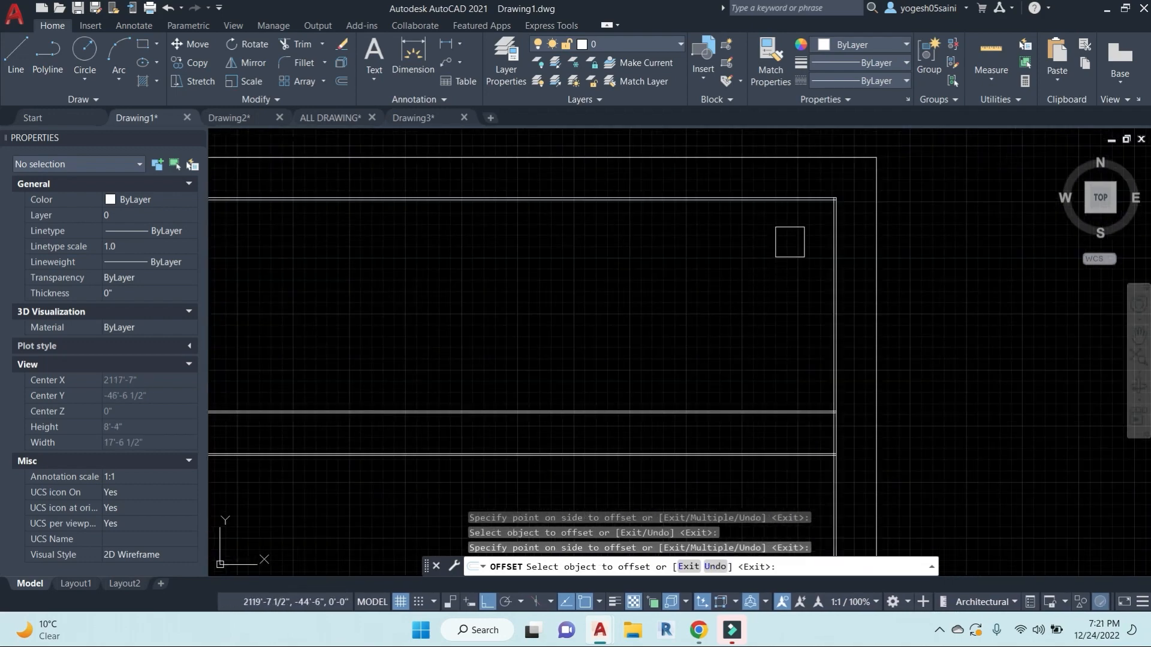
Step: Fillet the upper and right plaster lines at radius 0 into a clean corner at the upper strip's right end
key("Escape")
scroll(824, 211, "up", 5)
key("Escape")
type("f")
key("Return")
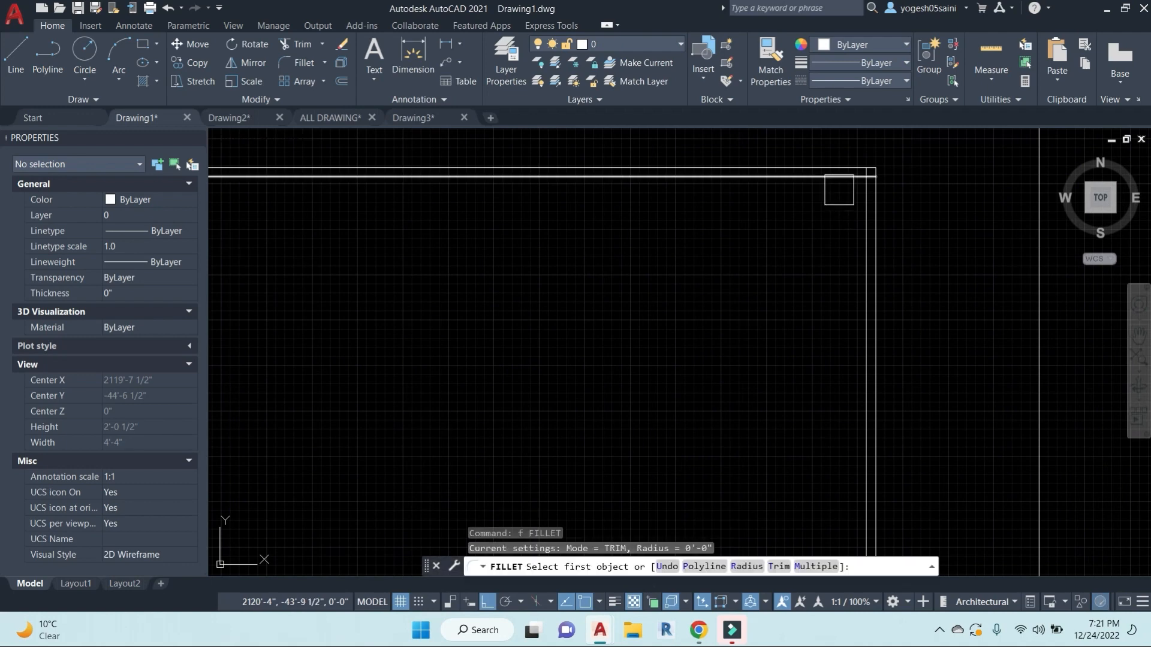
left_click(842, 190)
scroll(854, 216, "down", 5)
scroll(779, 344, "up", 5)
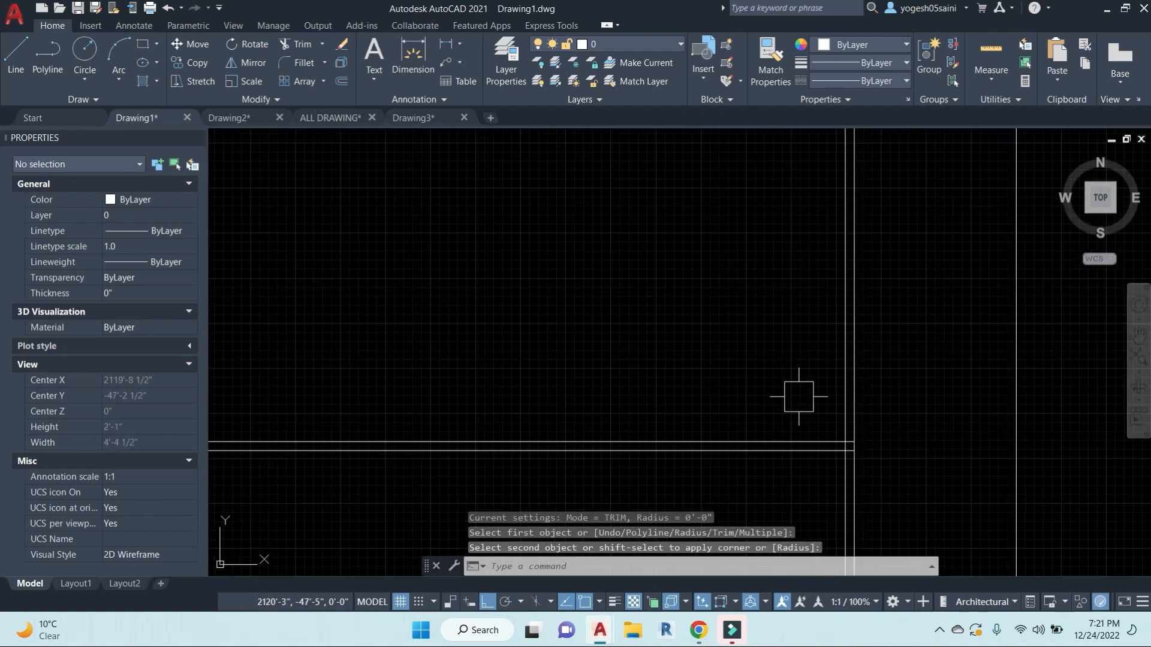
left_click(836, 389)
key("Return")
type("tr")
key("Return")
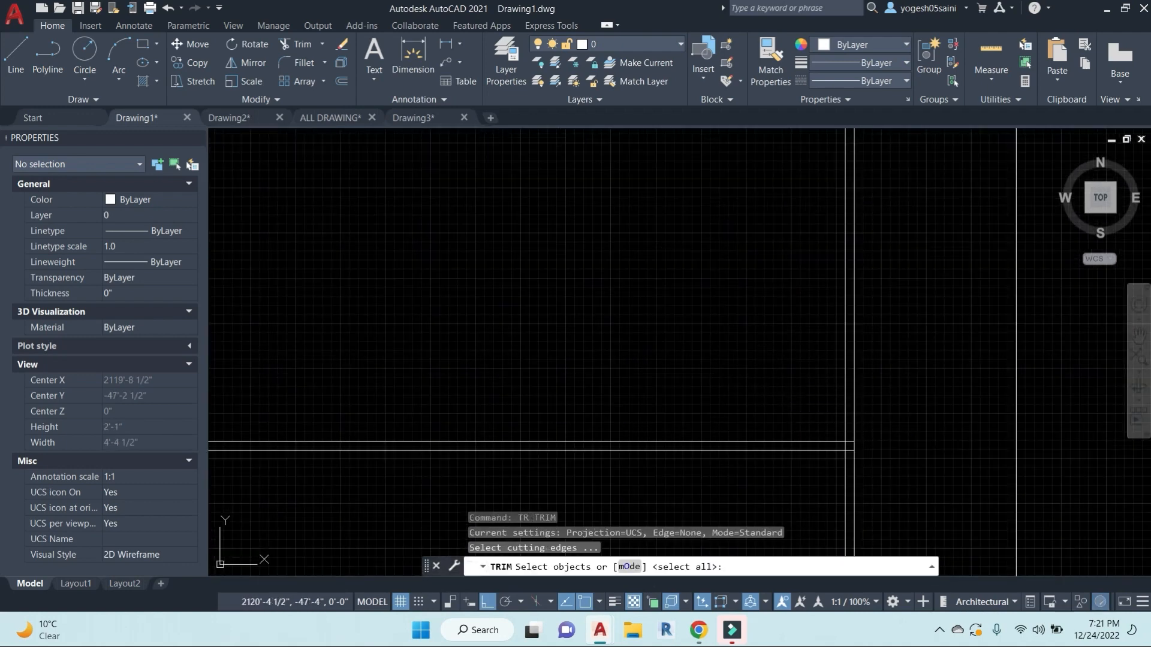
key("Return")
scroll(842, 443, "up", 10)
key("Escape")
Step: Trim the overlapping plaster line ends where the right wall meets the upper face of the cross wall
type("tr")
key("Return")
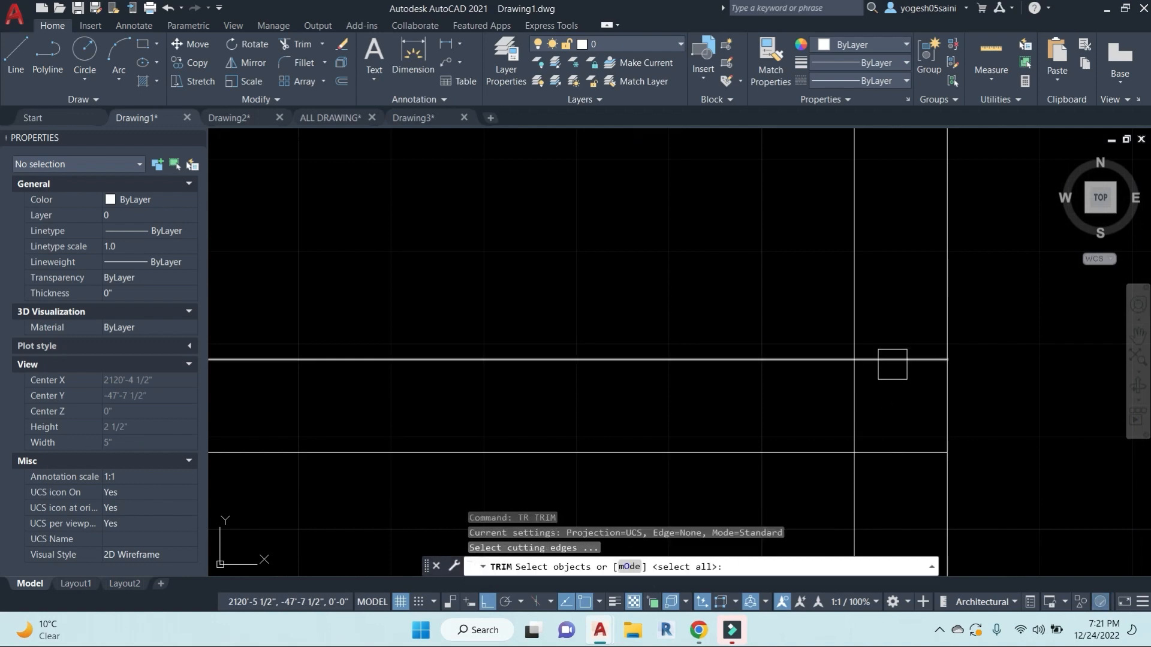
key("Return")
left_click(892, 363)
left_click(853, 409)
scroll(846, 384, "down", 10)
left_click(864, 354)
scroll(753, 376, "down", 10)
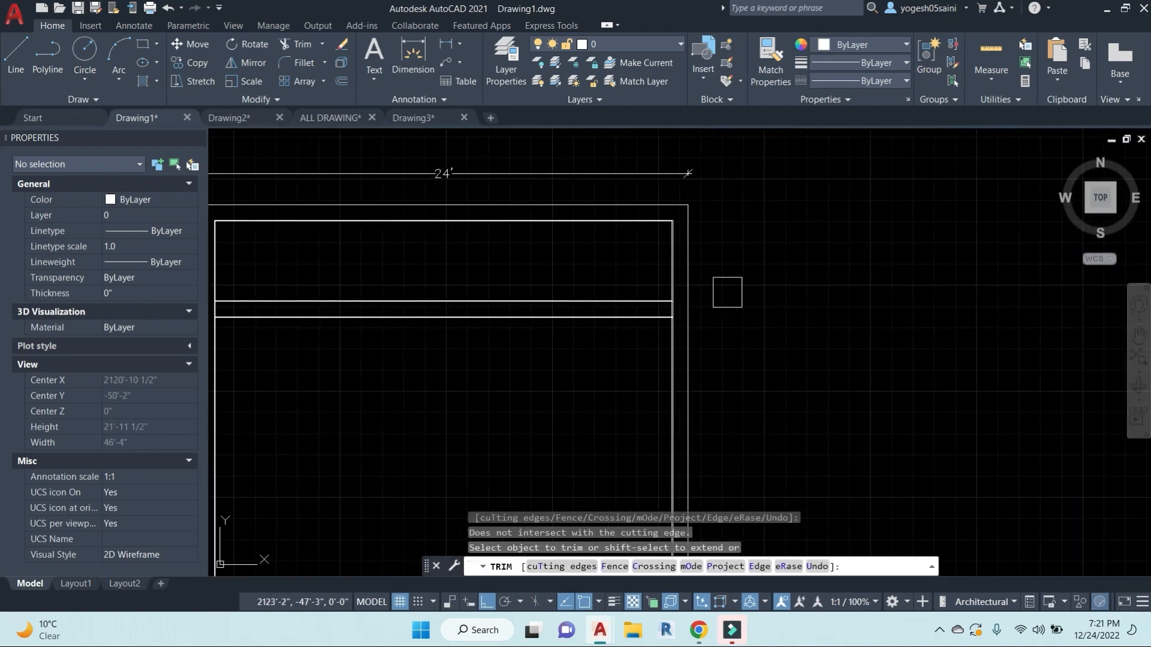
key("Escape")
key("Escape")
key("Escape")
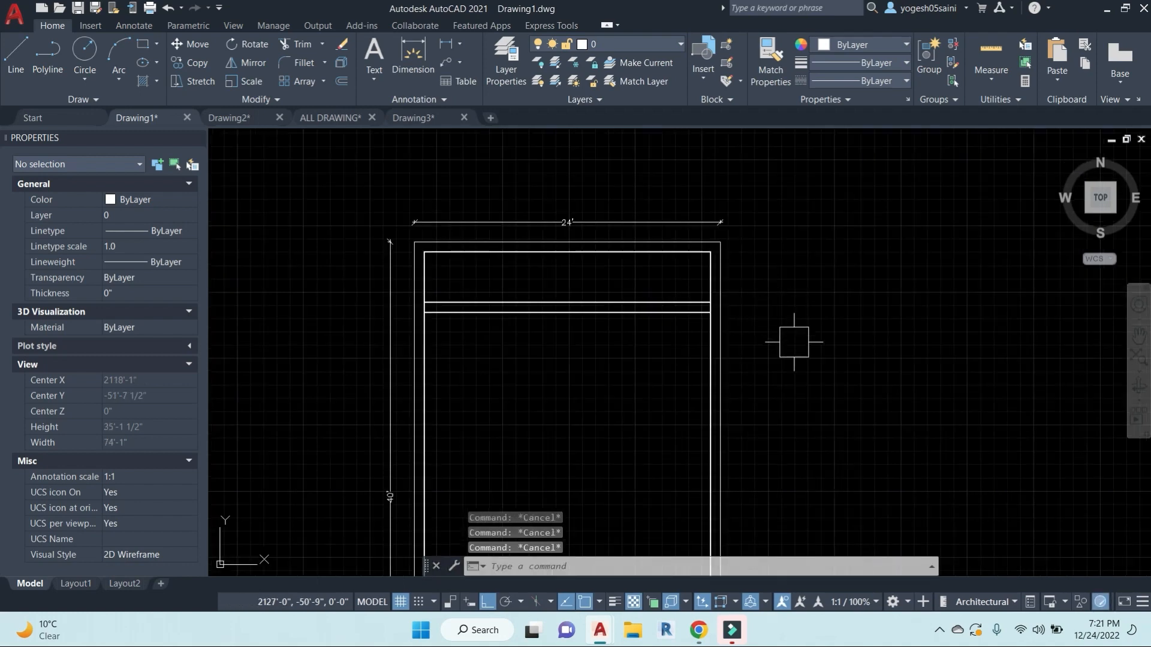
scroll(672, 240, "up", 2)
scroll(715, 270, "up", 8)
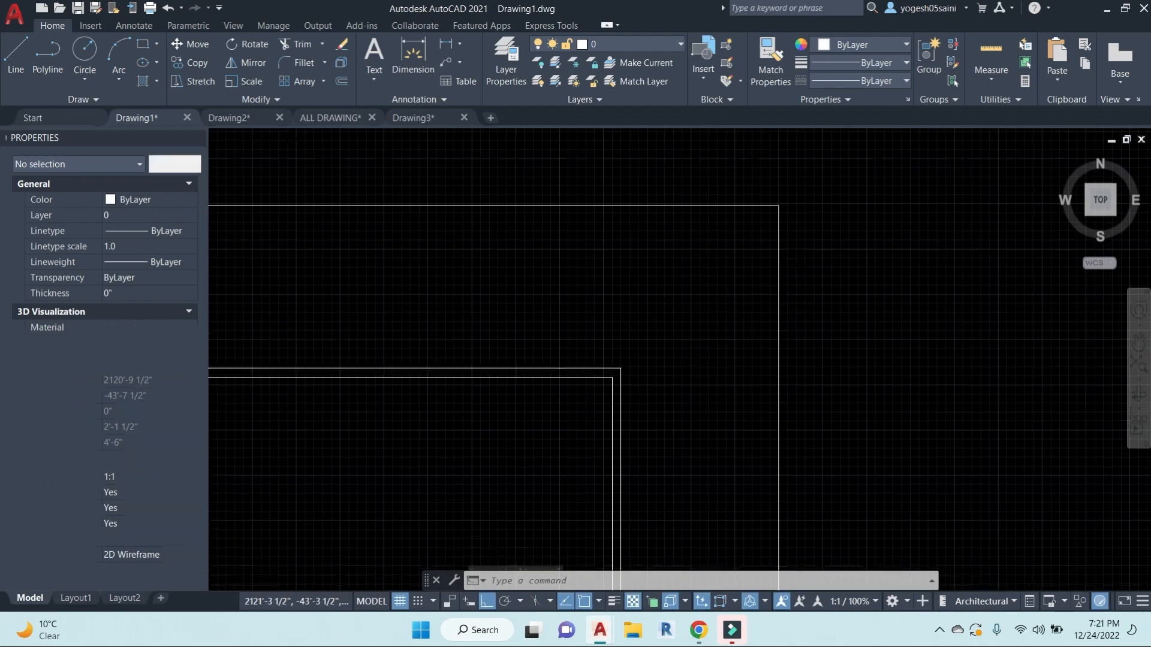
scroll(678, 334, "up", 2)
scroll(699, 379, "down", 8)
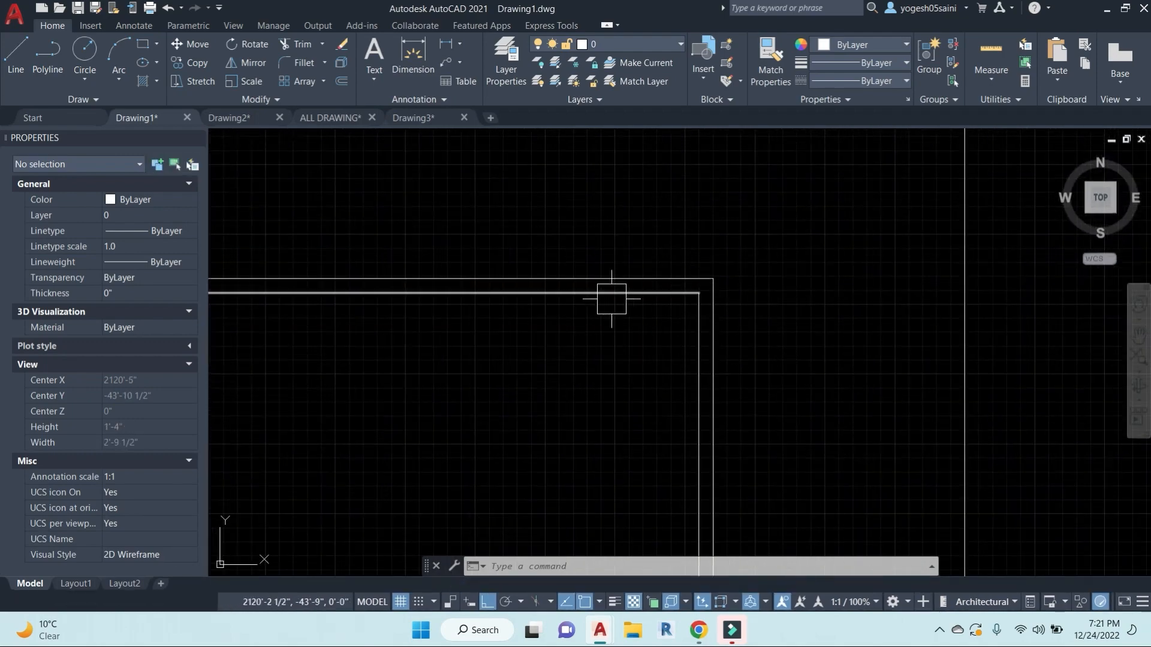
scroll(720, 315, "down", 4)
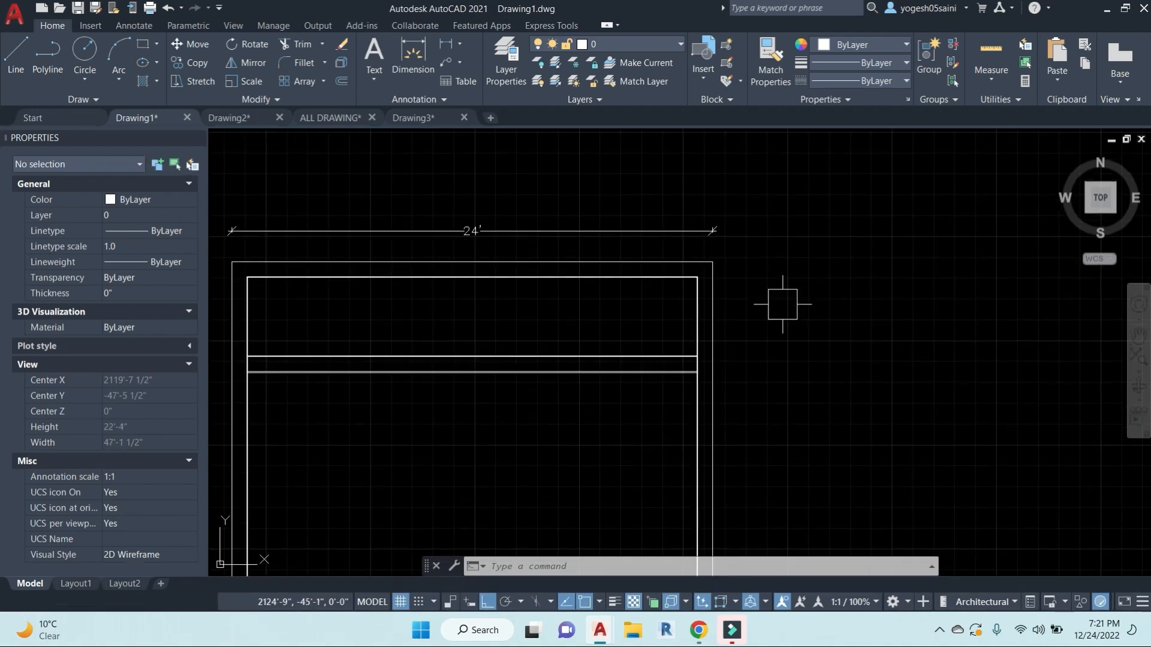
scroll(674, 350, "down", 2)
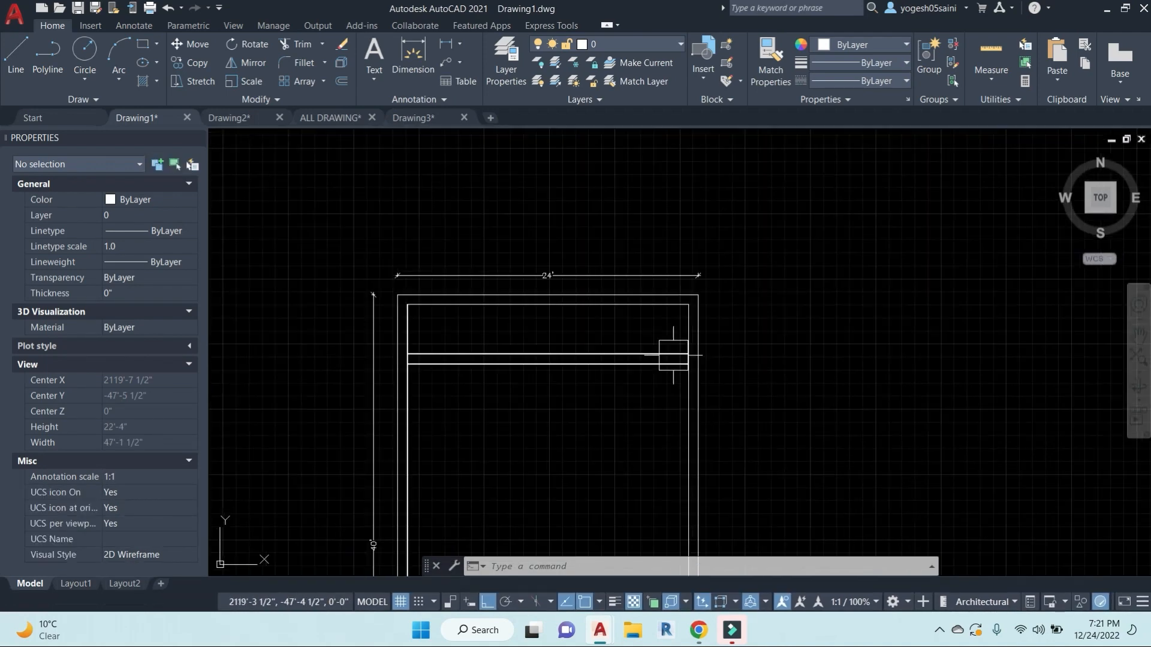
Step: Offset the right wall's inner line 12' into the plan as a vertical partition line
middle_click_drag(575, 412, 621, 295)
key("Escape")
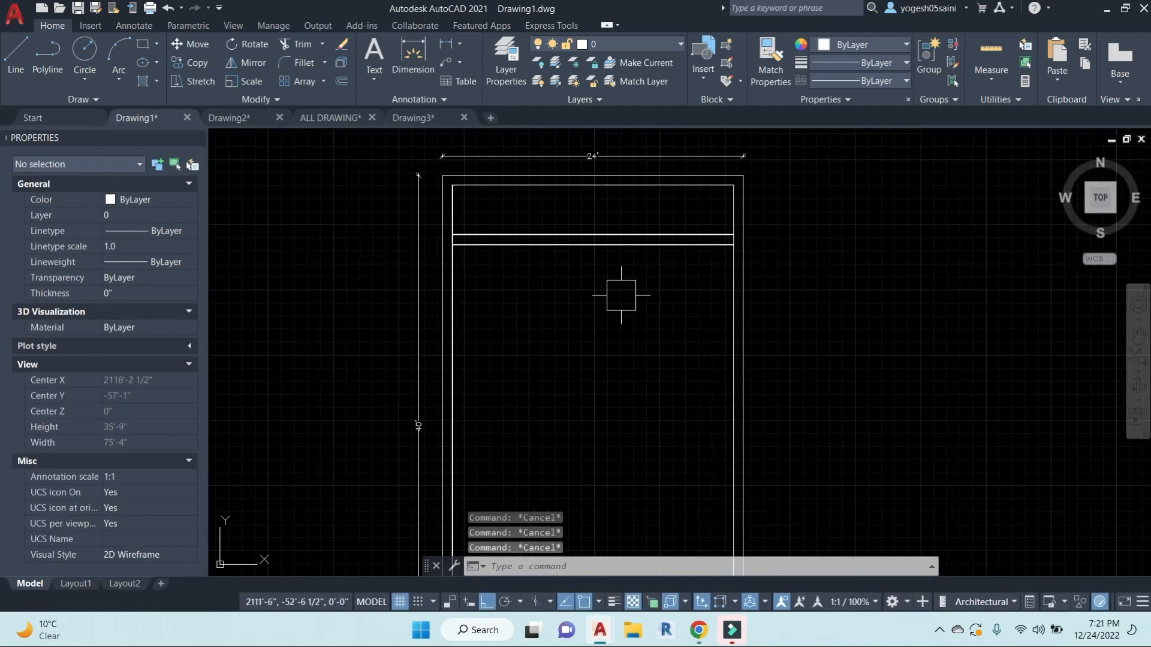
type("o")
key("Return")
type("12'")
key("Return")
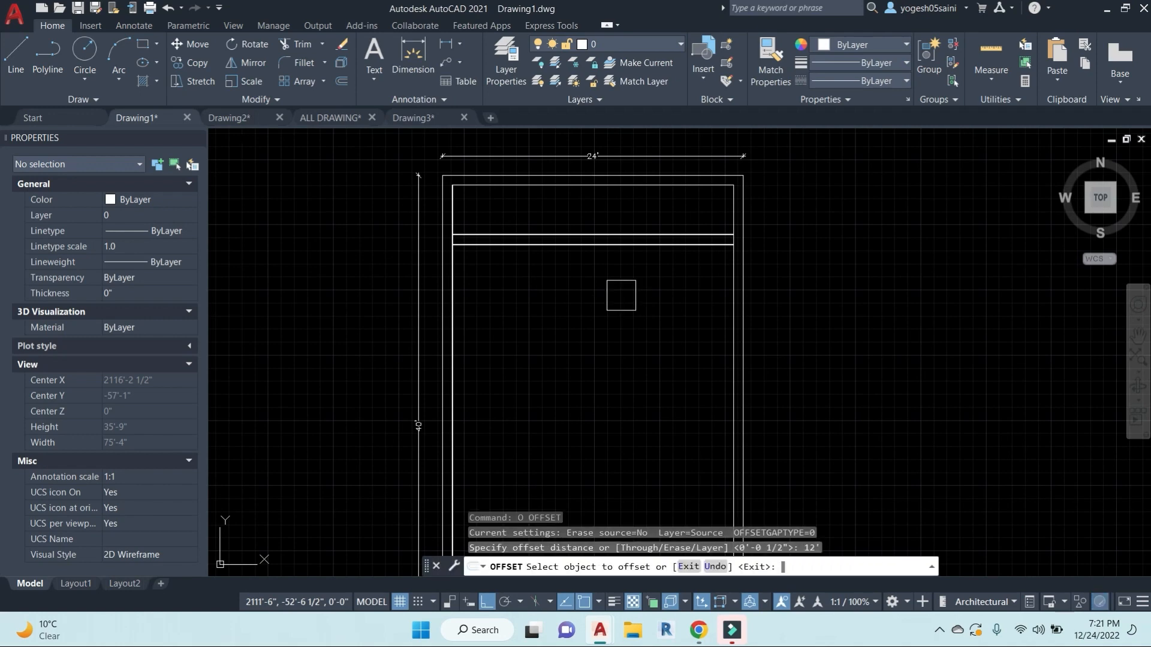
left_click(731, 306)
left_click(607, 355)
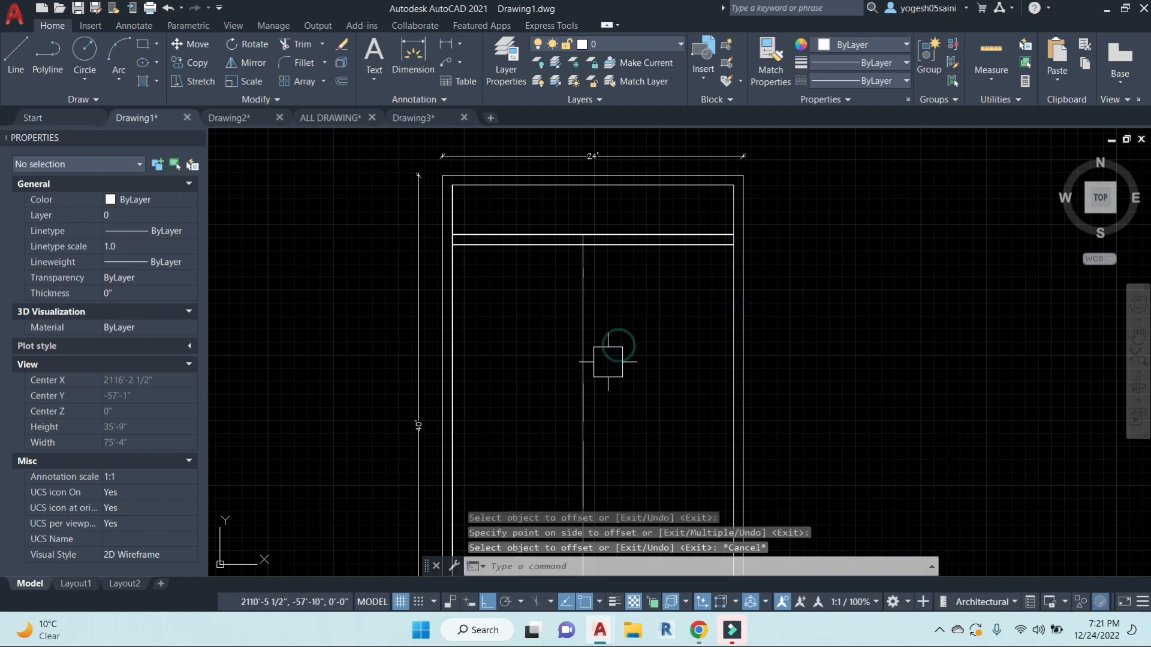
key("Escape")
Step: Offset the vertical partition line 4.5" to the right to give the partition its thickness
type("o")
key("Return")
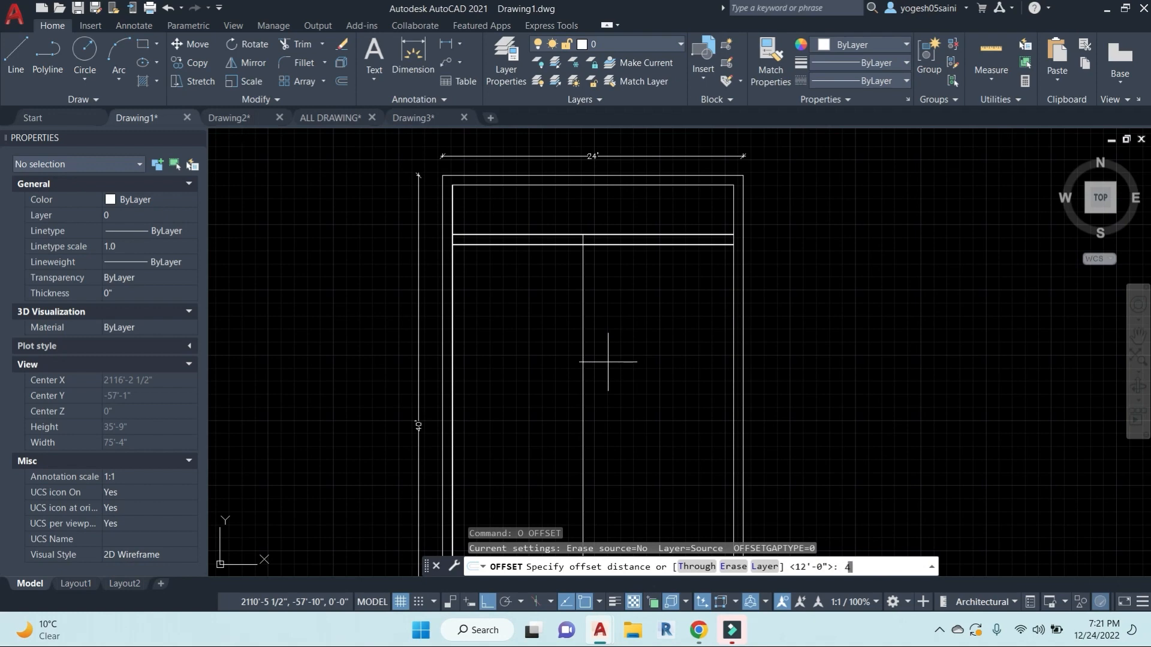
key("Return")
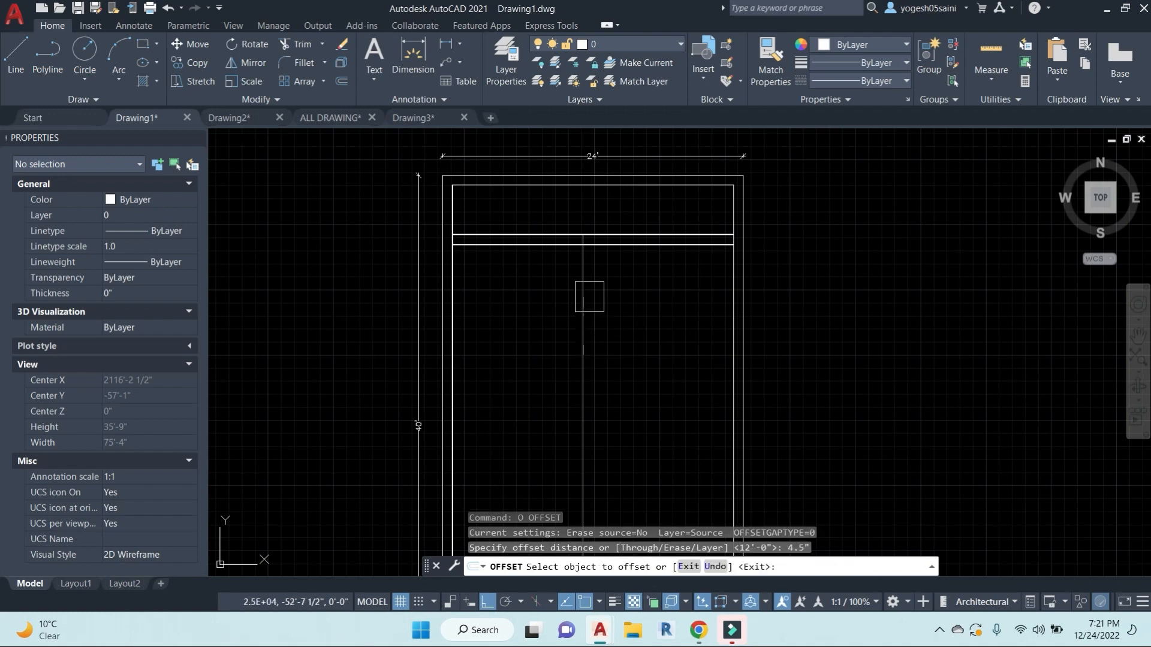
left_click(584, 296)
left_click(646, 286)
key("Escape")
key("Escape")
key("Escape")
Step: Offset the lower line of the cross wall 11' downward to mark the end of the two rooms
type("o")
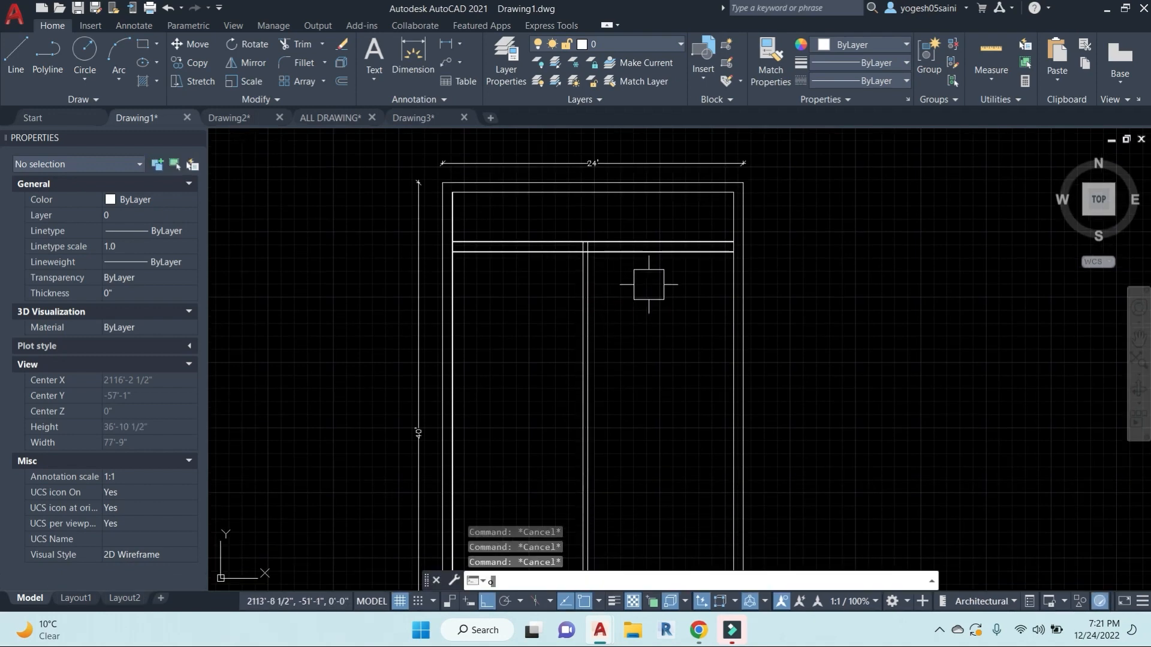
key("Return")
key("Return")
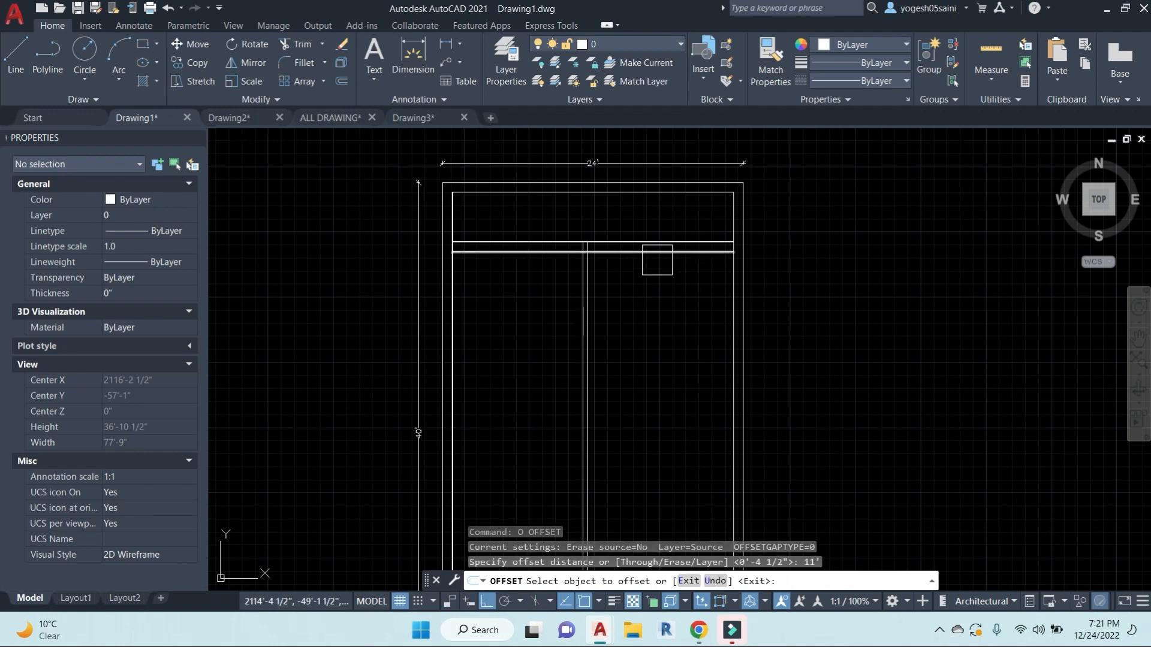
left_click(655, 252)
left_click(662, 398)
key("Escape")
Step: Offset the new horizontal line 9" downward to form a second cross wall
type("o")
key("Return")
type("9")
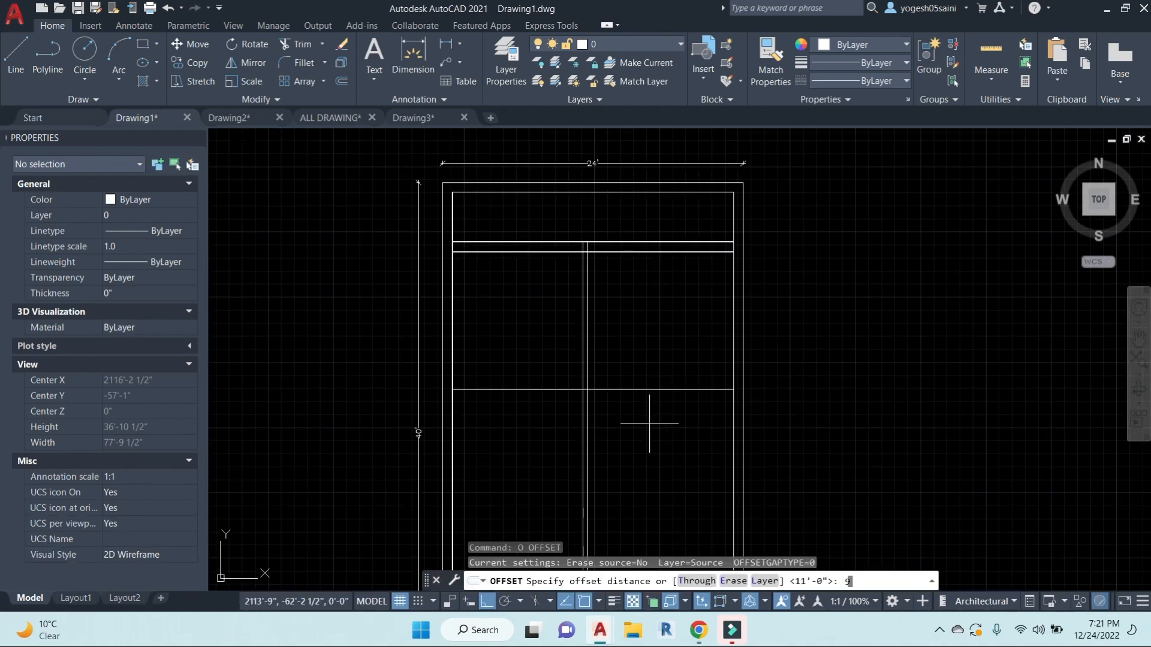
key("Return")
left_click(617, 390)
left_click(632, 473)
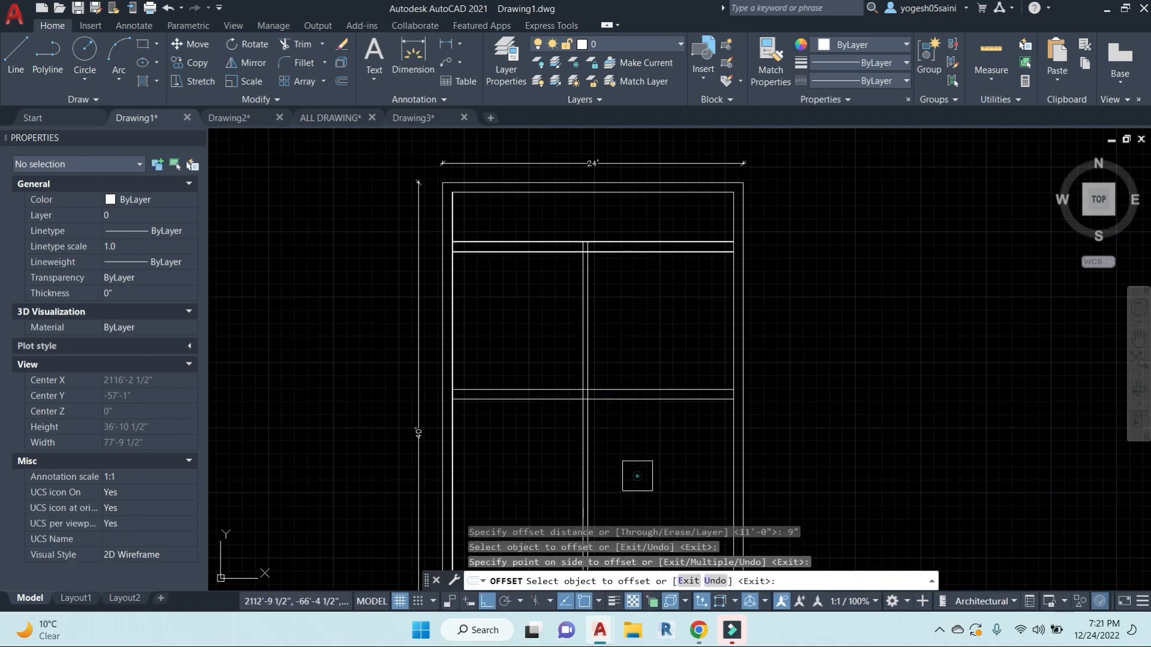
middle_click_drag(665, 462, 668, 385)
key("Escape")
Step: Trim off both vertical partition lines below the second cross wall
type("tr")
key("Return")
left_click(674, 430)
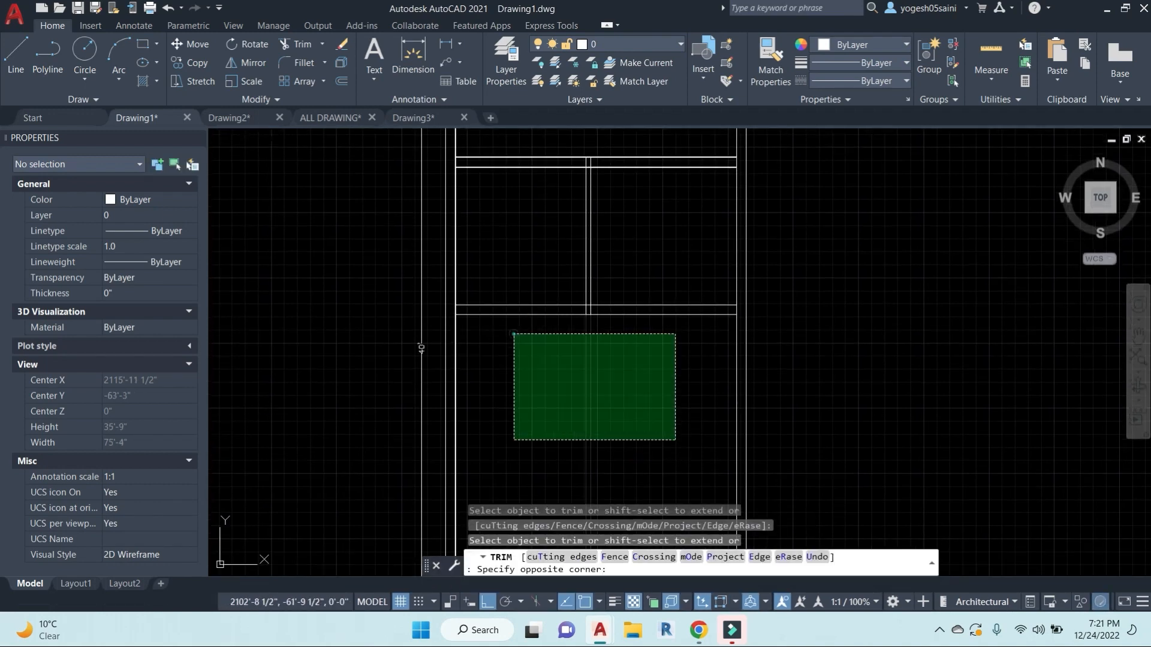
left_click(513, 329)
middle_click_drag(593, 392, 601, 369)
key("Escape")
key("Escape")
key("Escape")
scroll(555, 336, "down", 3)
scroll(514, 367, "up", 3)
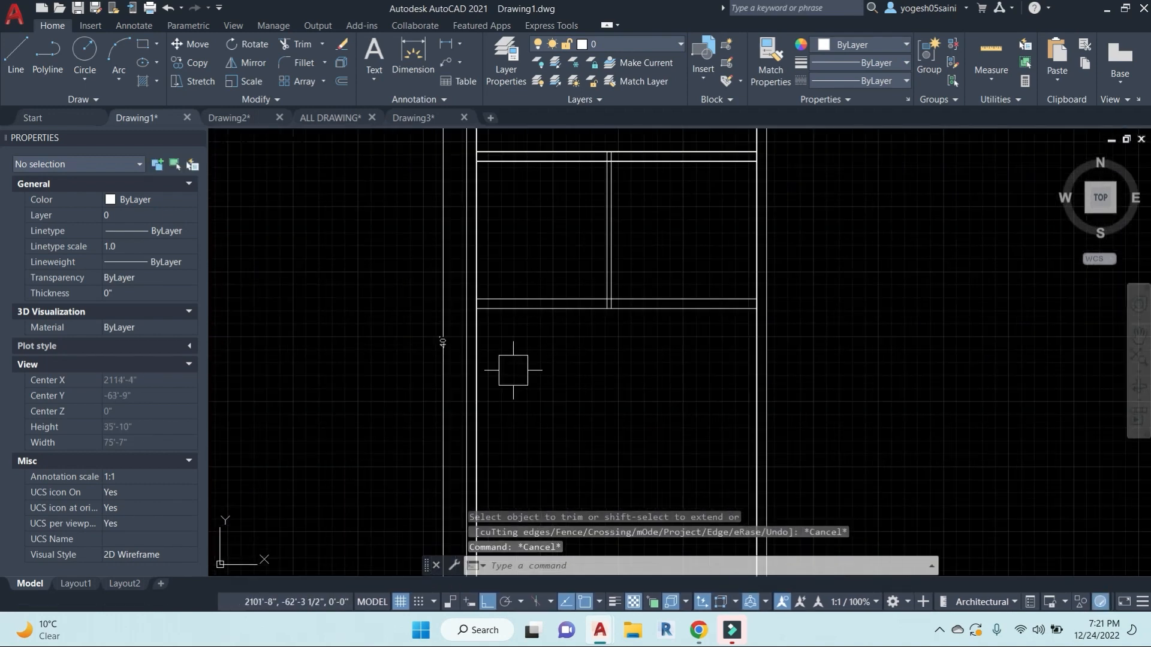
Step: Offset the left wall's inner line 6' to the right as the line of another partition
type("o")
key("Return")
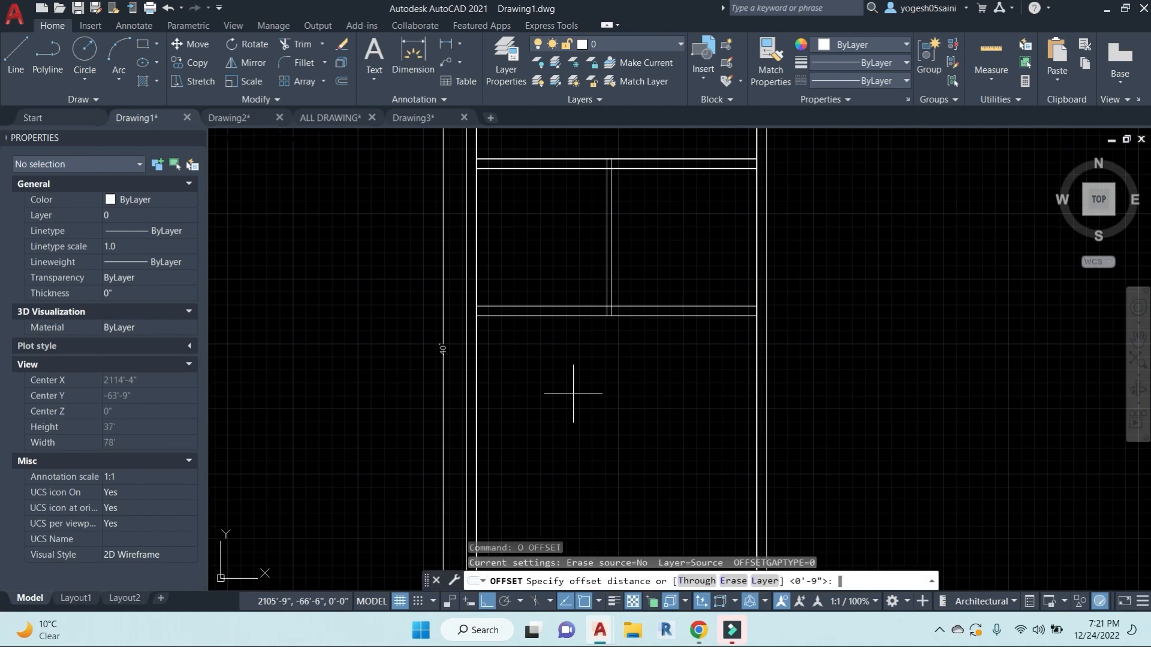
type("6'")
key("Return")
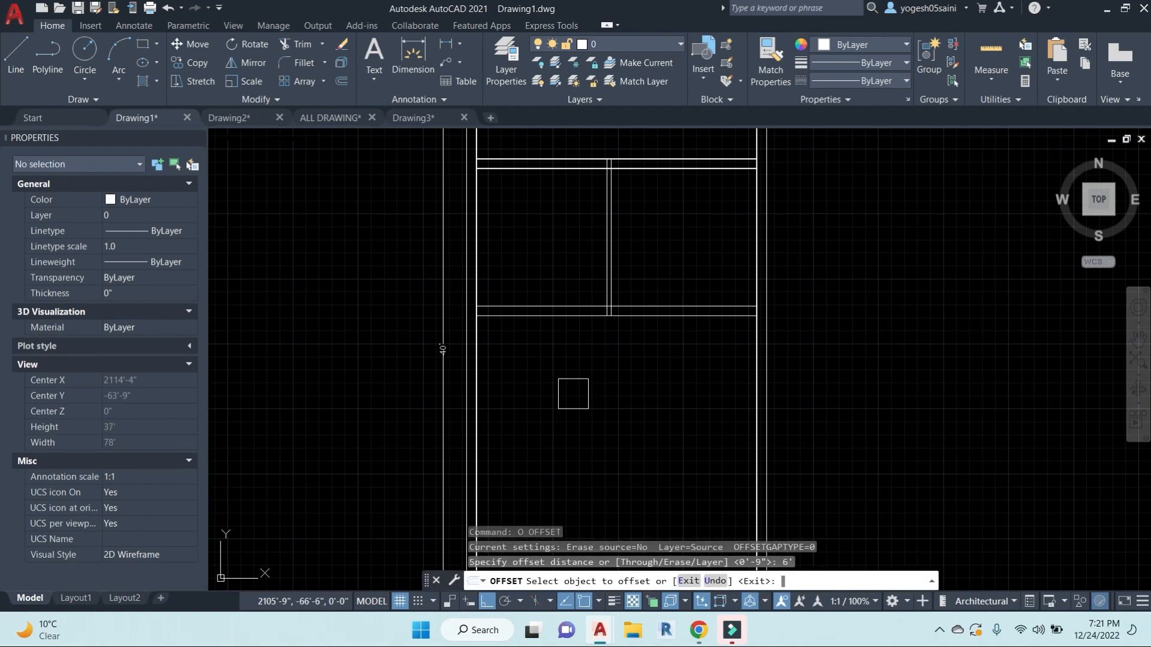
left_click(490, 399)
left_click(592, 398)
key("Escape")
key("Escape")
key("Escape")
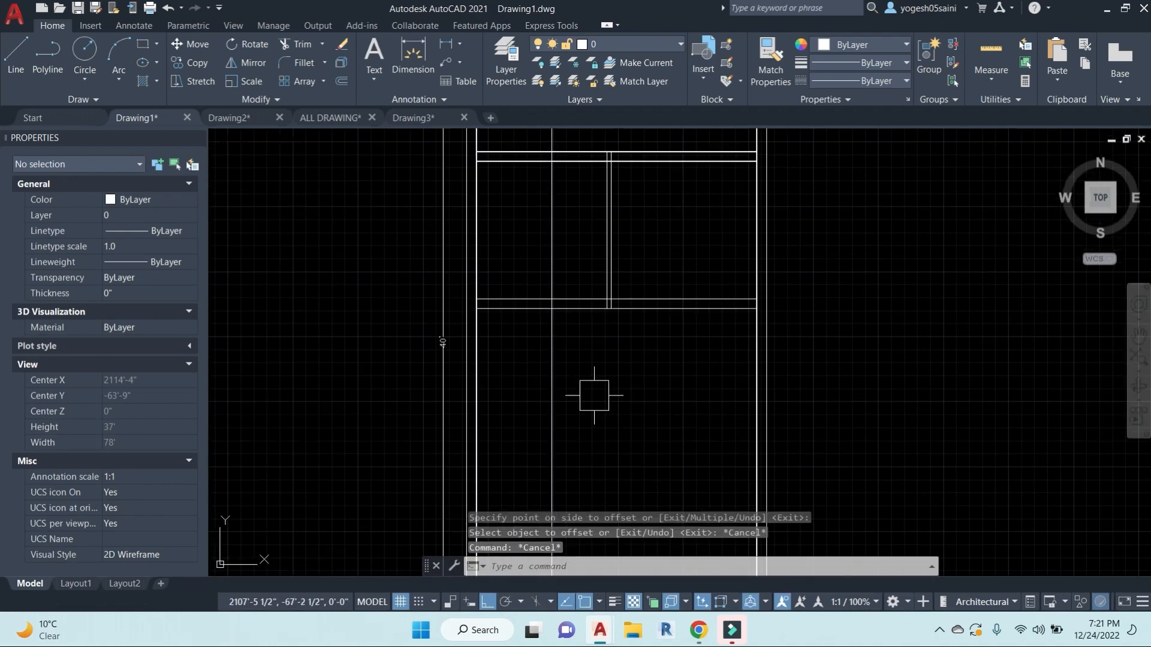
Step: Trim the 6' partition line between the two faces of the second cross wall
type("tr")
key("Return")
key("Return")
scroll(562, 307, "up", 4)
left_click(487, 294)
key("Escape")
key("Escape")
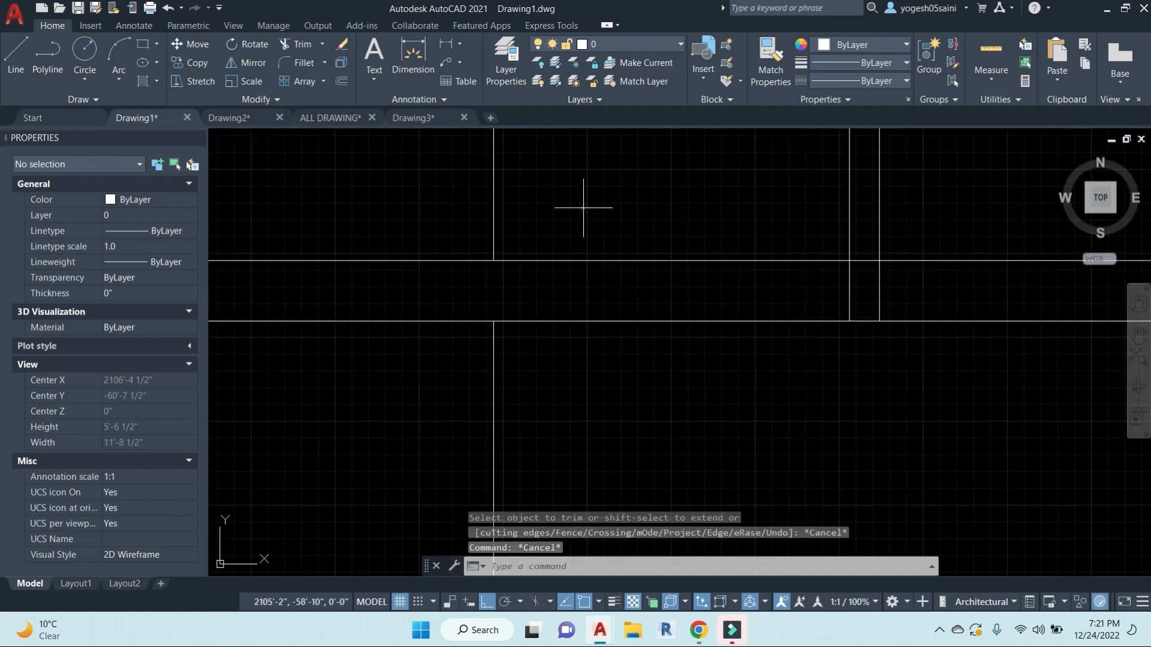
Step: Erase the leftover part of the 6' partition line above the second cross wall
left_click(584, 208)
left_click(384, 151)
type("e")
key("Return")
scroll(630, 285, "down", 10)
type("O")
key("Return")
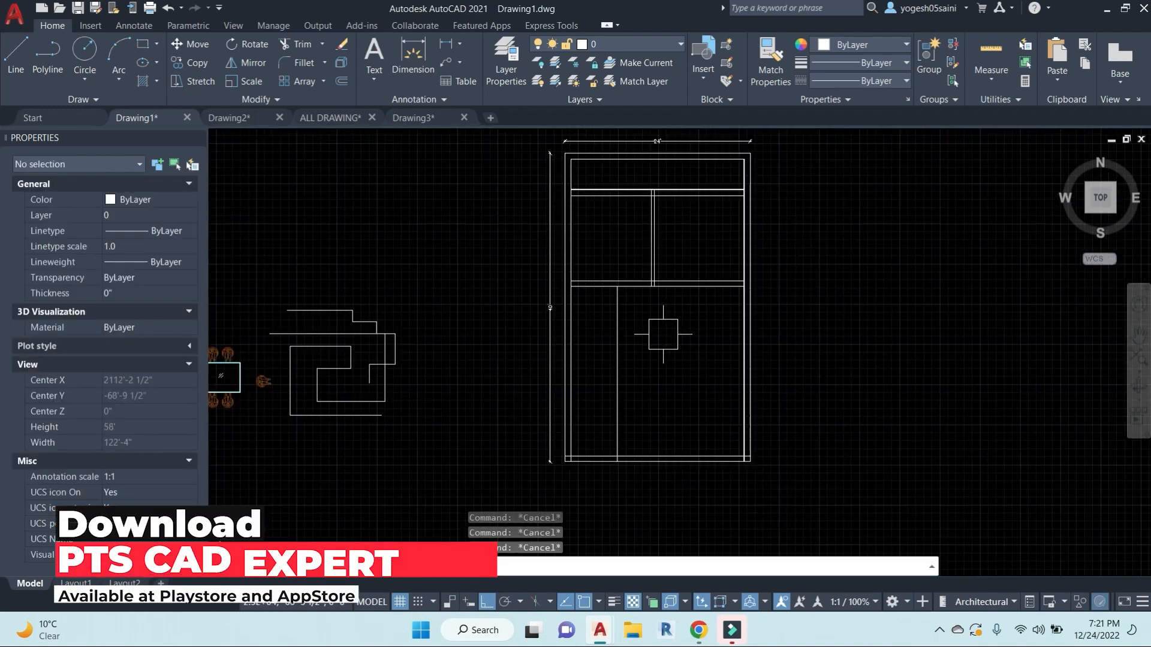
key("Escape")
key("Escape")
key("Escape")
Step: Offset the lower partition line 4.5" to the right to complete that partition's thickness
type("o")
key("Return")
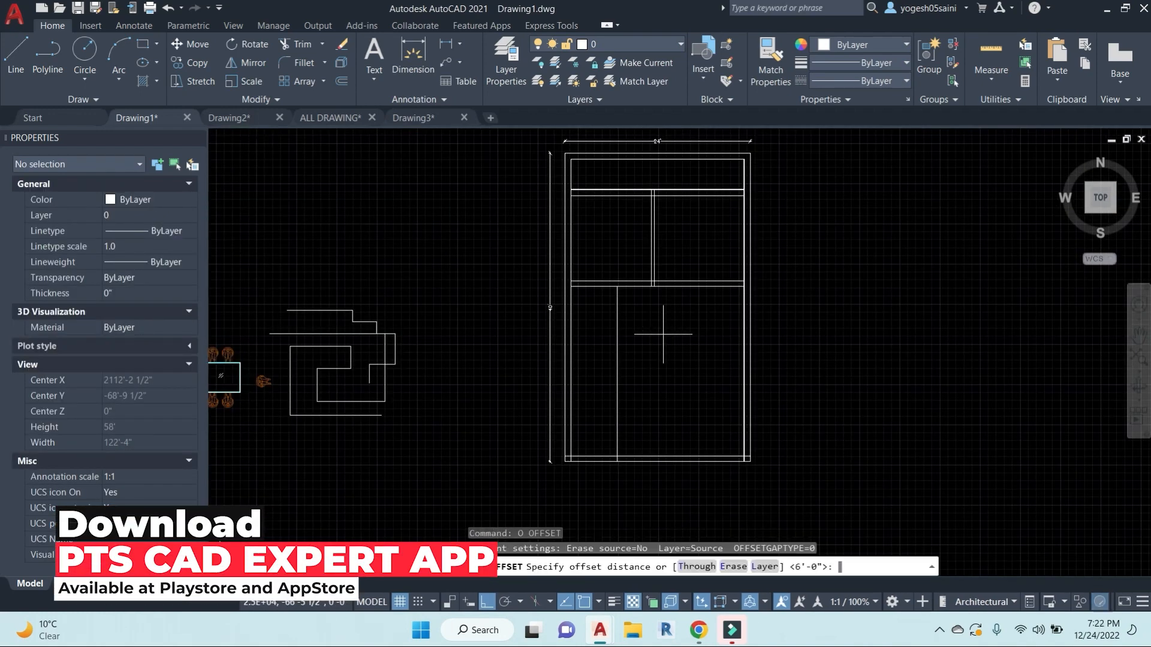
type("4.5")
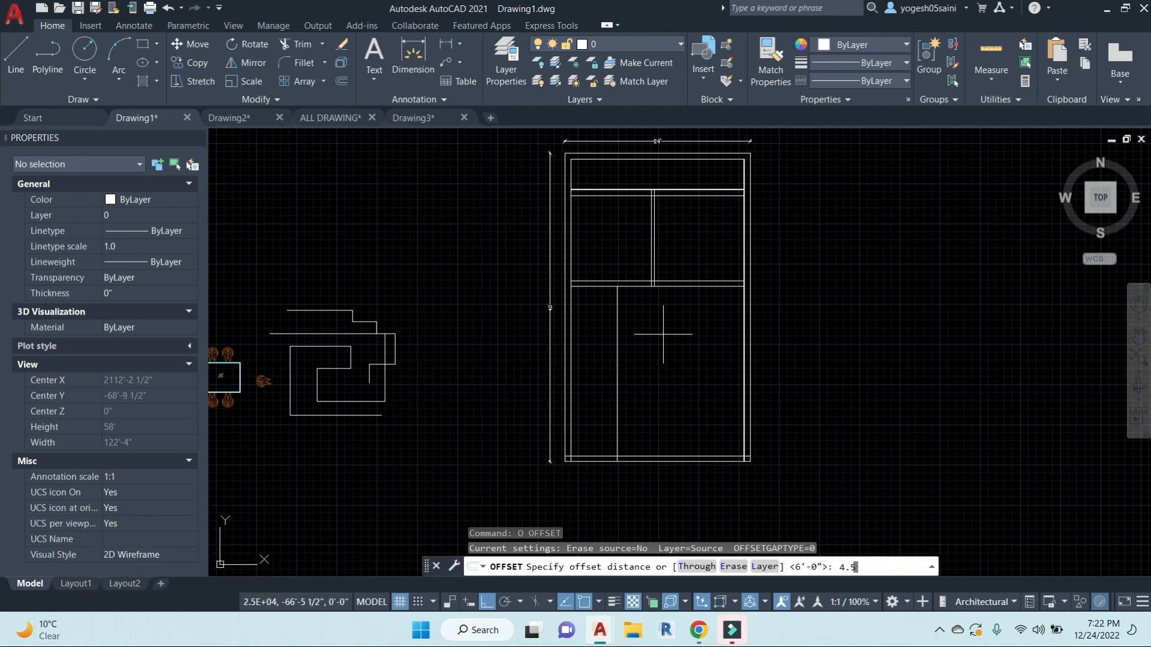
key("Return")
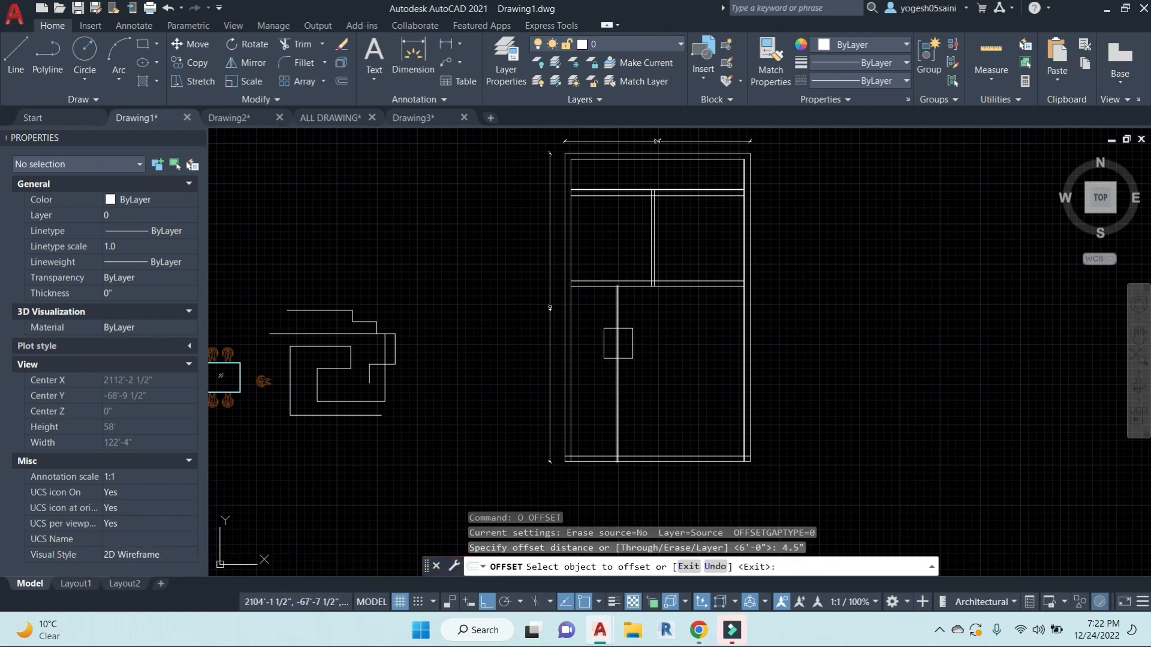
left_click(618, 344)
left_click(705, 347)
key("Escape")
key("Escape")
key("Escape")
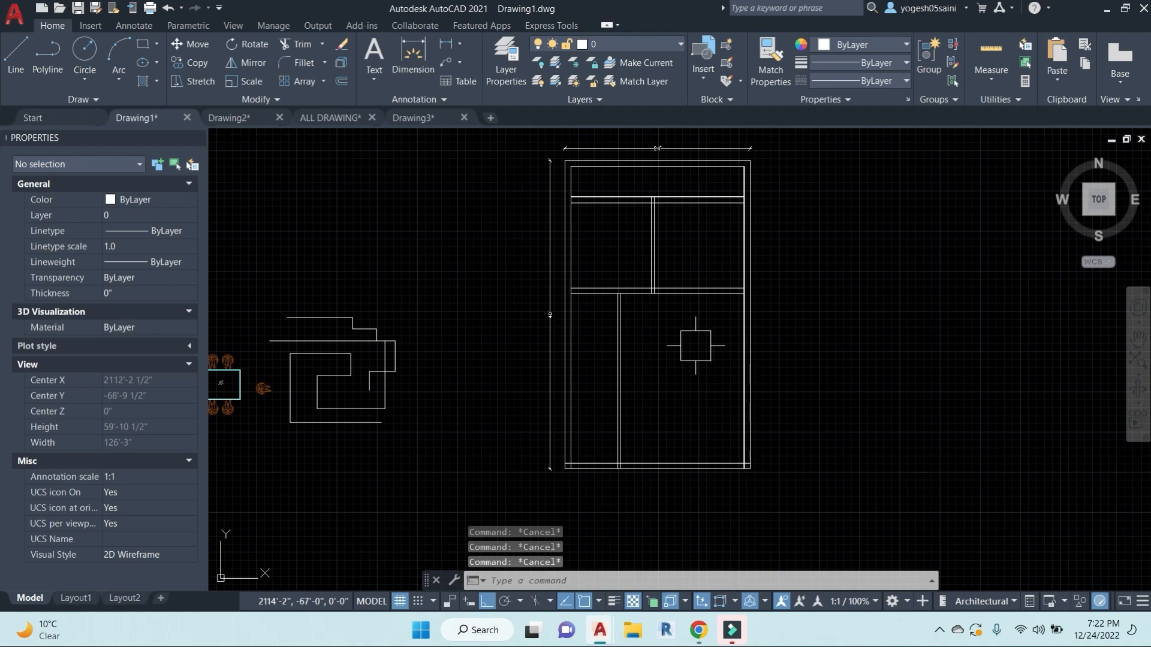
Step: Offset the lower face of the second cross wall 11' downward across the lower part of the plan
type("o")
key("Return")
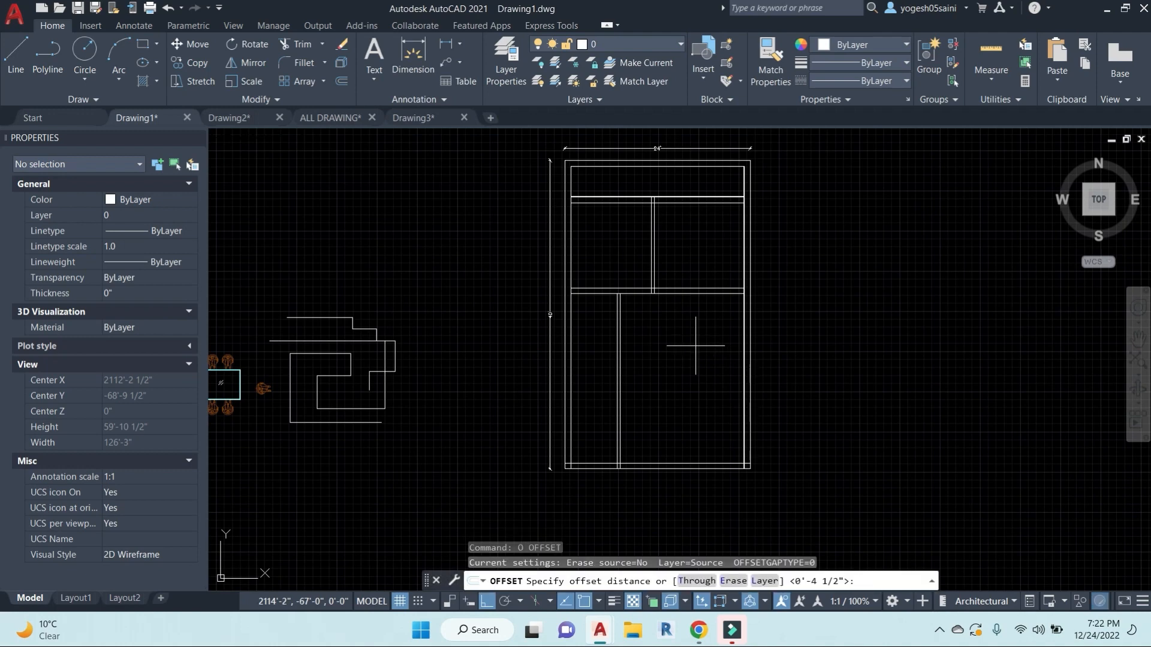
key("Return")
scroll(694, 326, "up", 2)
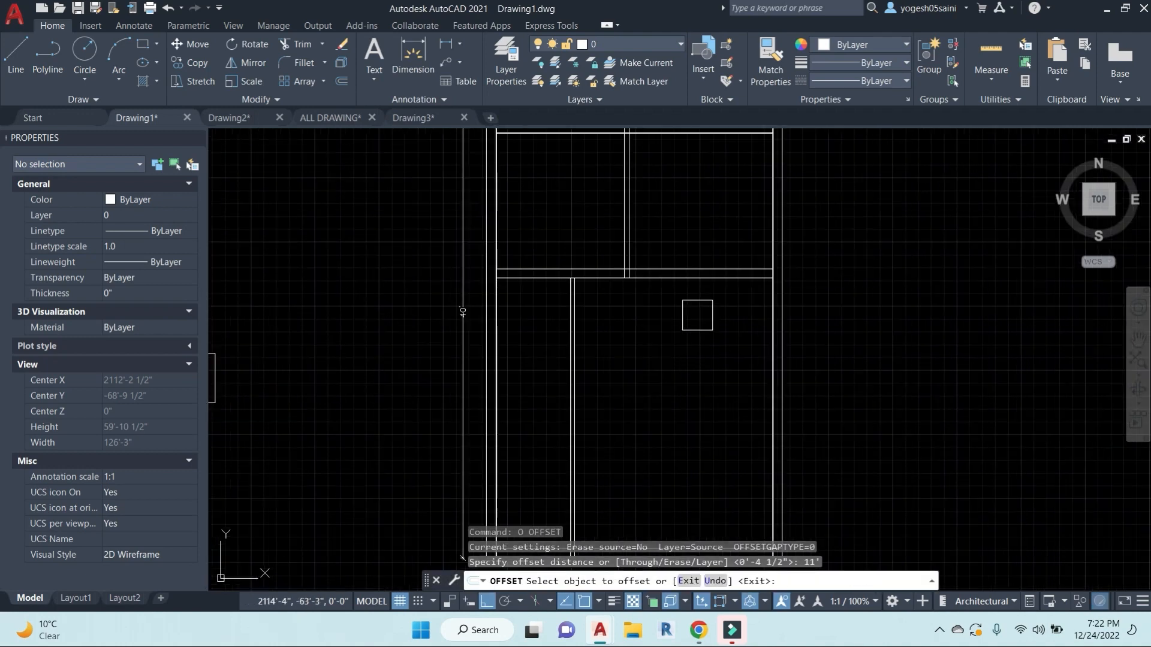
left_click(690, 278)
left_click(679, 446)
key("Escape")
middle_click_drag(678, 457, 691, 360)
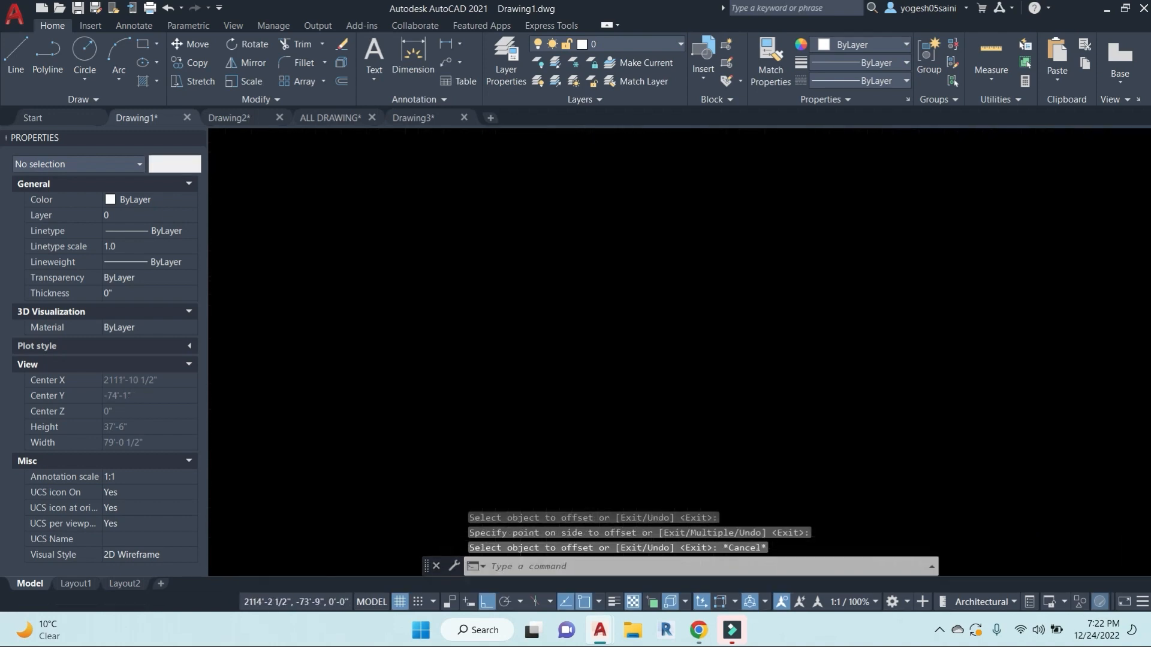
key("Escape")
key("Escape")
Step: Trim both lower partition lines below the new horizontal line
type("tr")
key("Return")
left_click(676, 396)
left_click(562, 359)
key("Escape")
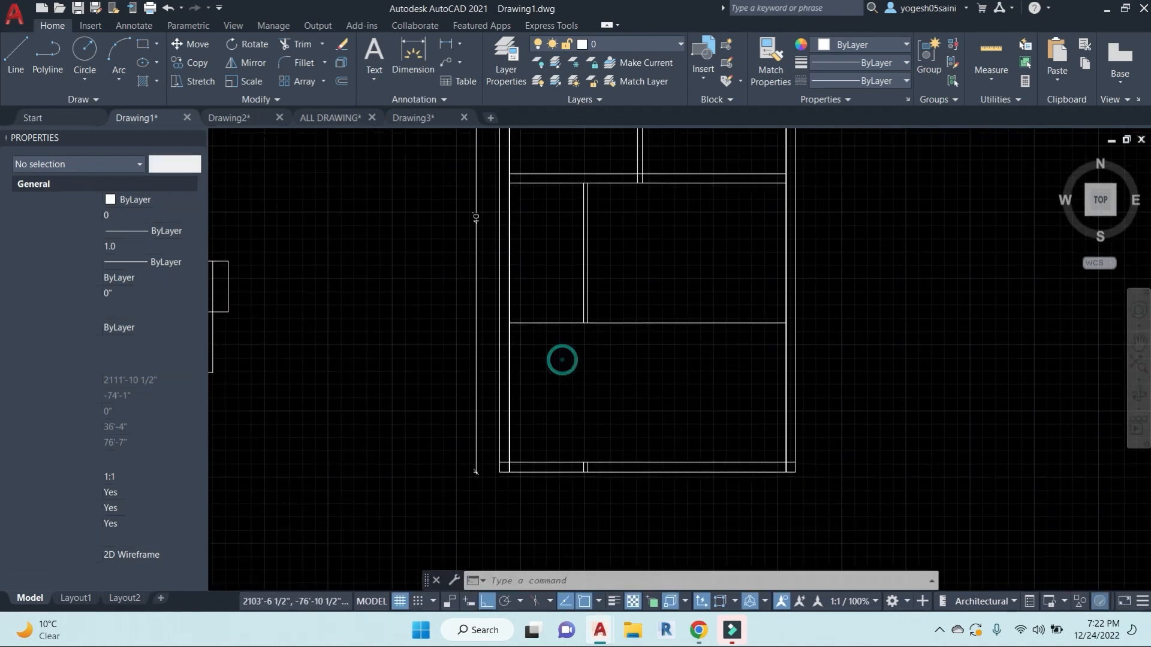
Step: Erase the two short partition line remnants inside the plan's bottom outer wall
left_click(563, 384)
left_click(622, 508)
type("e")
key("Return")
scroll(621, 411, "down", 2)
key("Escape")
key("Escape")
key("Escape")
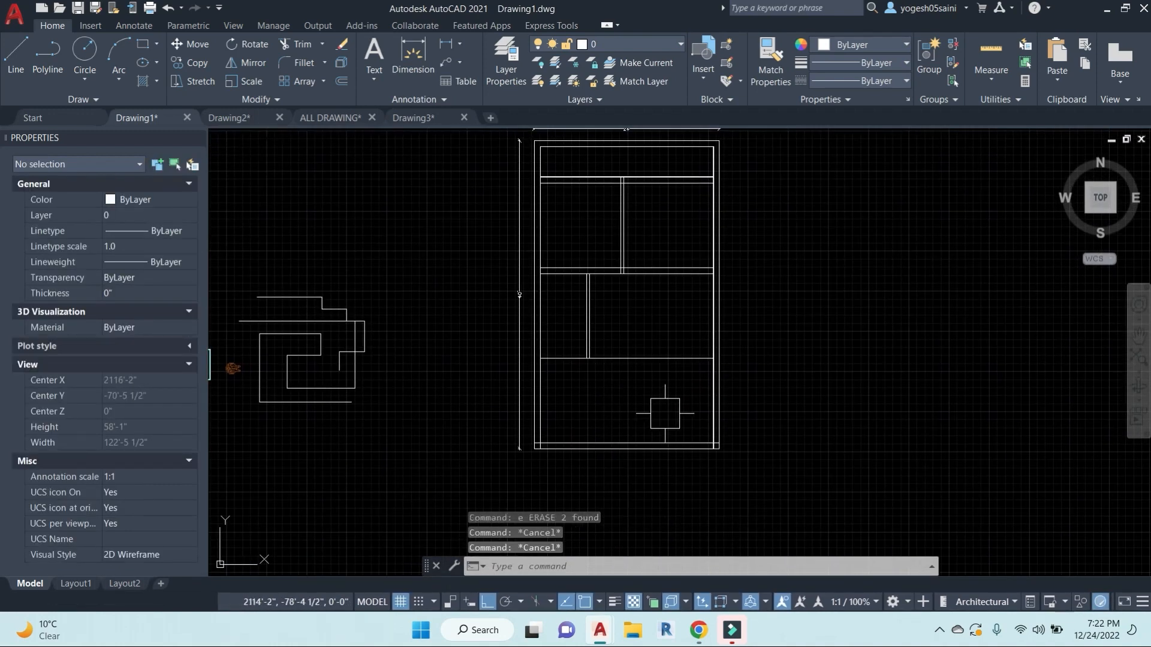
Step: Extend both lower partition lines up to the upper face of the second cross wall
middle_click_drag(681, 336, 664, 360)
scroll(616, 335, "up", 2)
type("ex")
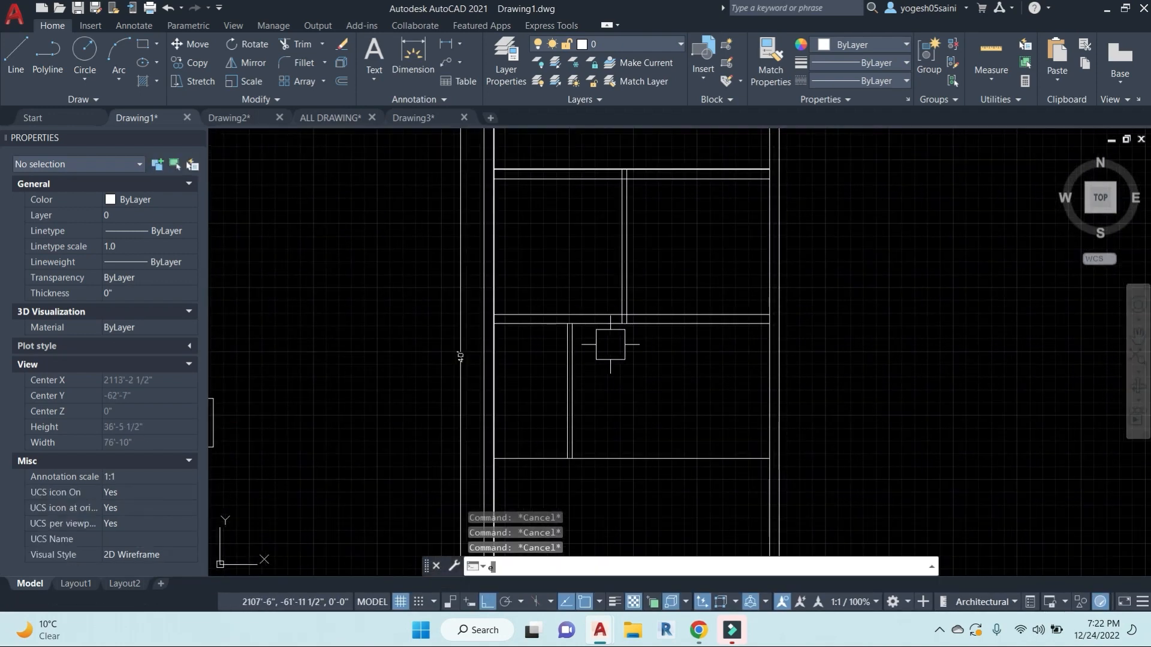
key("Return")
left_click(591, 309)
key("Return")
left_click(549, 343)
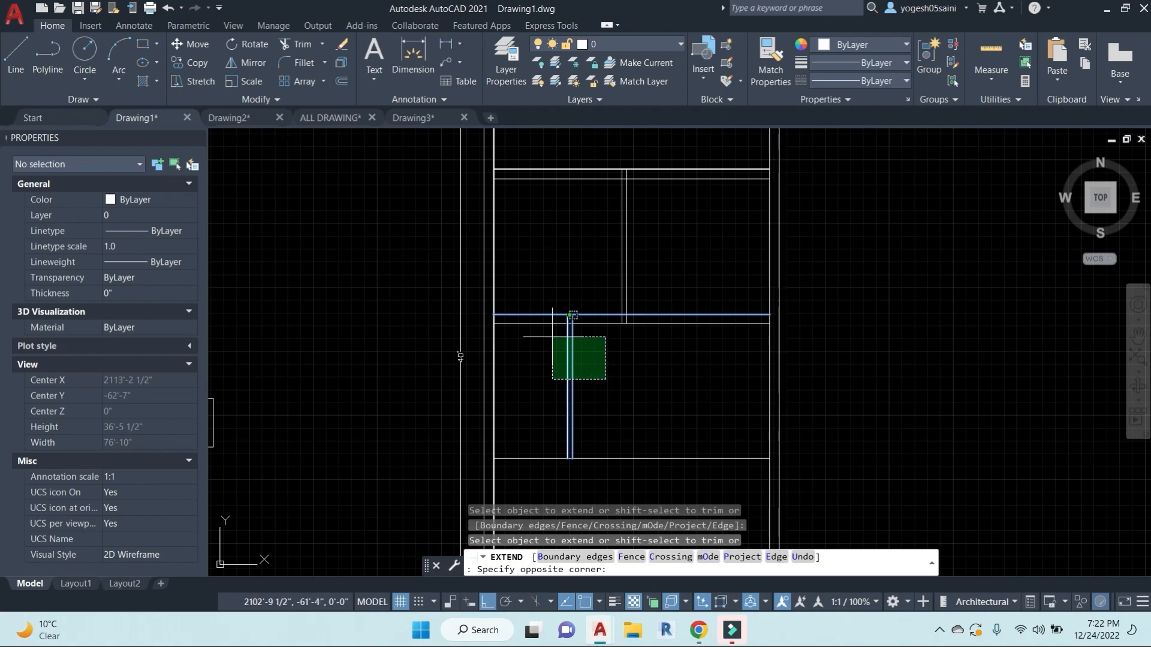
left_click(552, 337)
scroll(585, 312, "up", 3)
key("Escape")
key("Escape")
key("Escape")
scroll(653, 354, "down", 1)
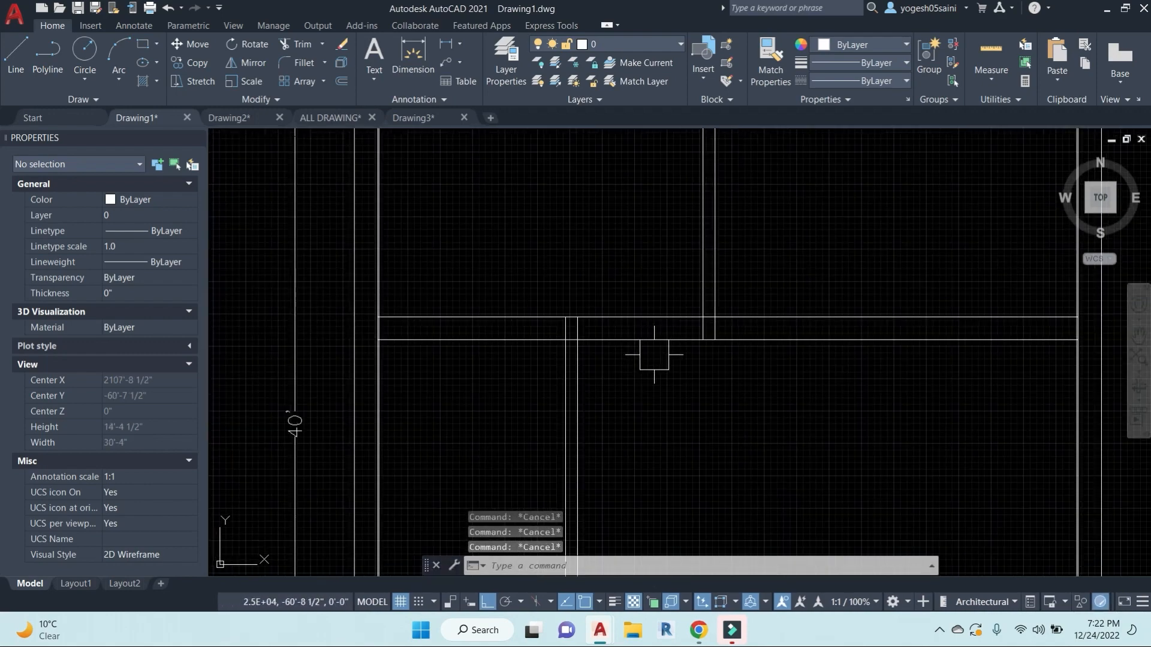
Step: Copy the D1 door block from the reference plan to where the upper partition's left face meets the second cross wall's upper face
scroll(654, 355, "down", 8)
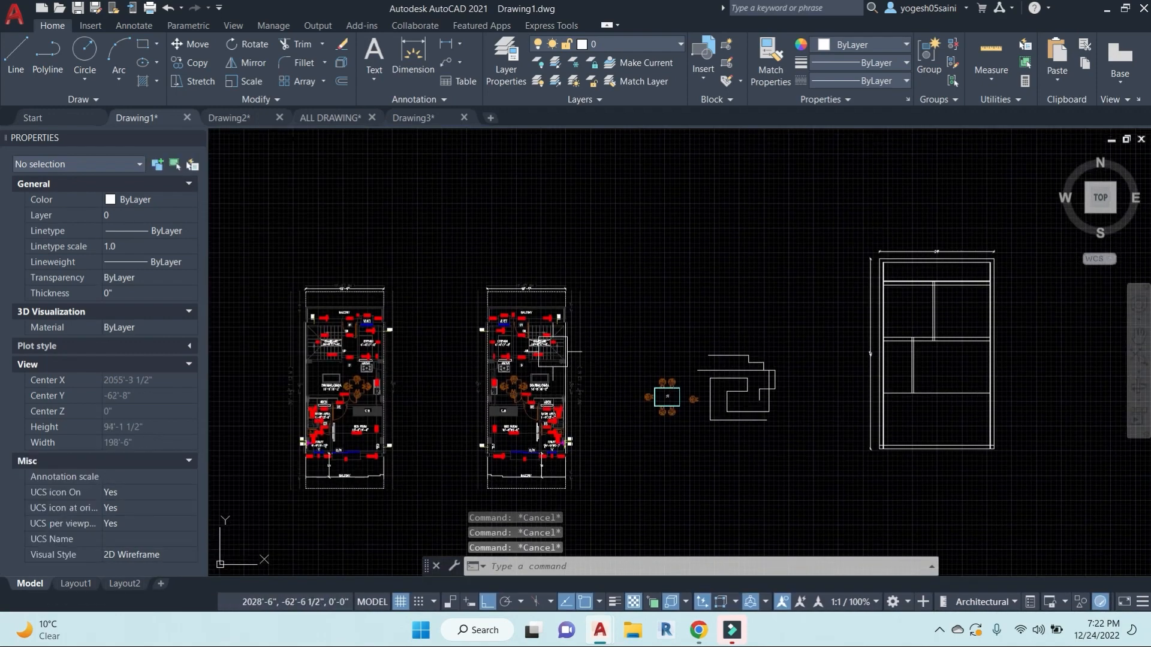
scroll(528, 339, "up", 6)
left_click(403, 314)
type("c")
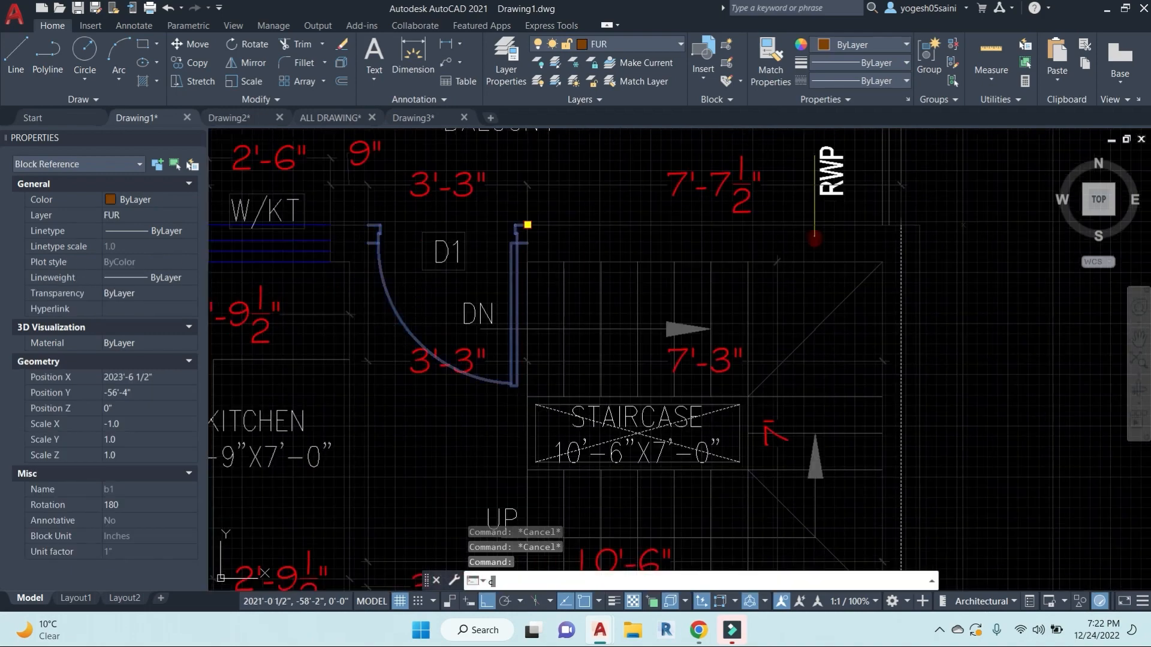
type("o")
key("Return")
scroll(522, 221, "up", 2)
left_click(522, 205)
scroll(712, 273, "down", 5)
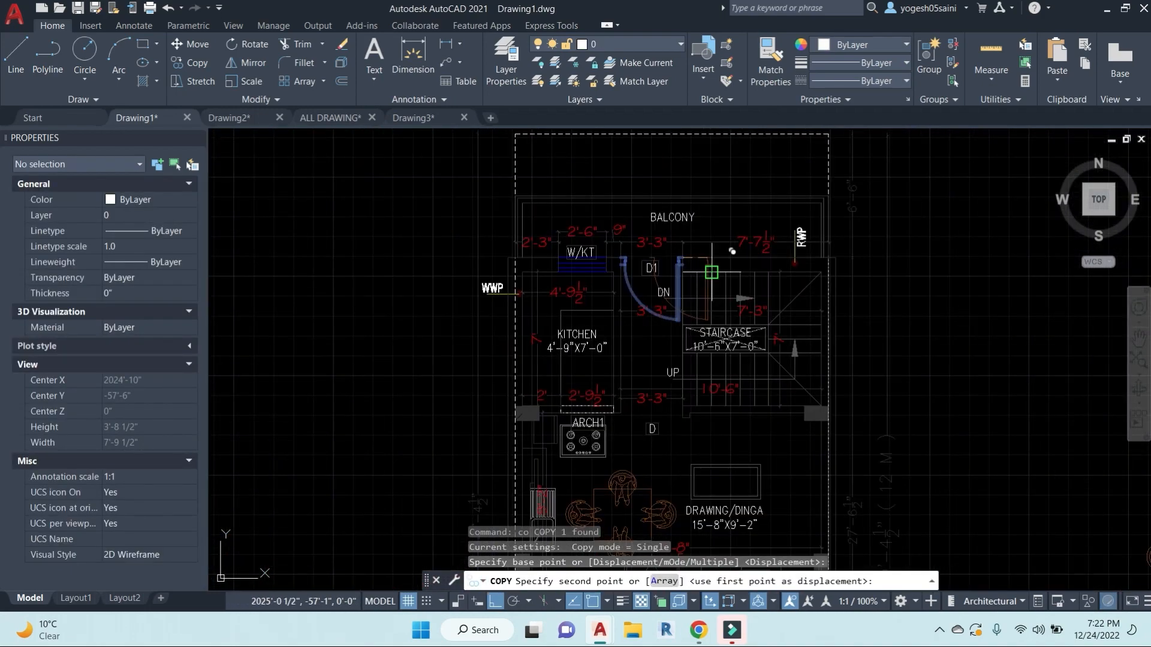
scroll(712, 273, "down", 4)
middle_click_drag(945, 304, 549, 309)
middle_click_drag(927, 330, 703, 330)
scroll(744, 300, "up", 6)
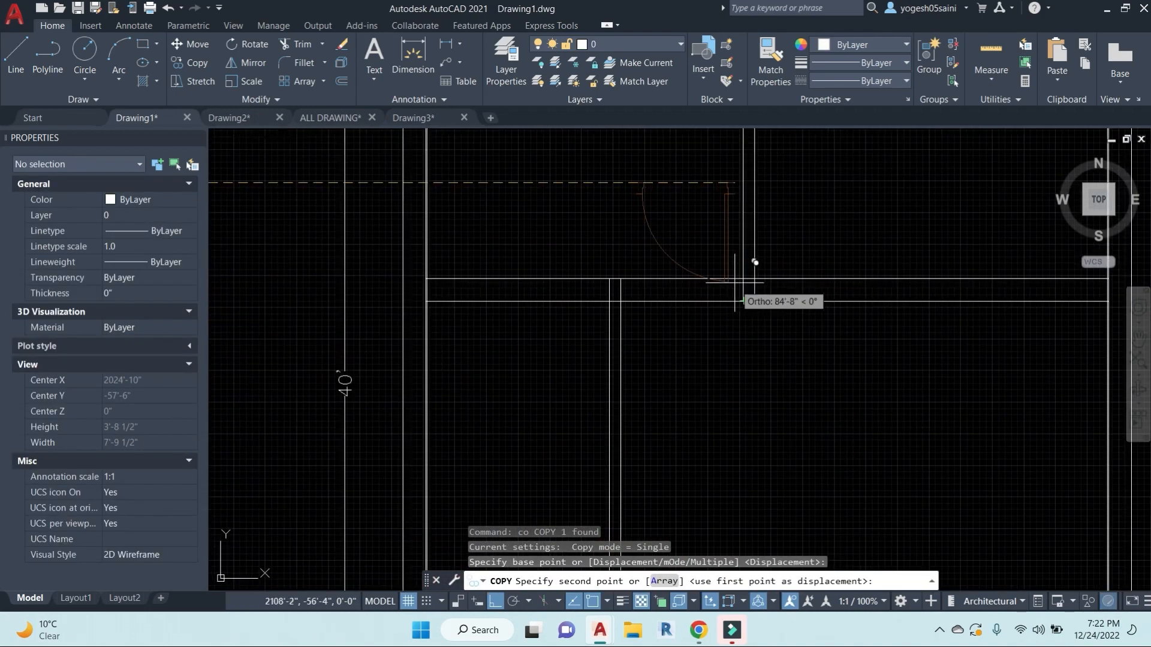
left_click(743, 279)
key("Escape")
key("Escape")
Step: Mirror the copied door about a horizontal line so it opens upward, and erase the original copy
scroll(740, 334, "up", 2)
left_click(739, 334)
scroll(755, 339, "up", 4)
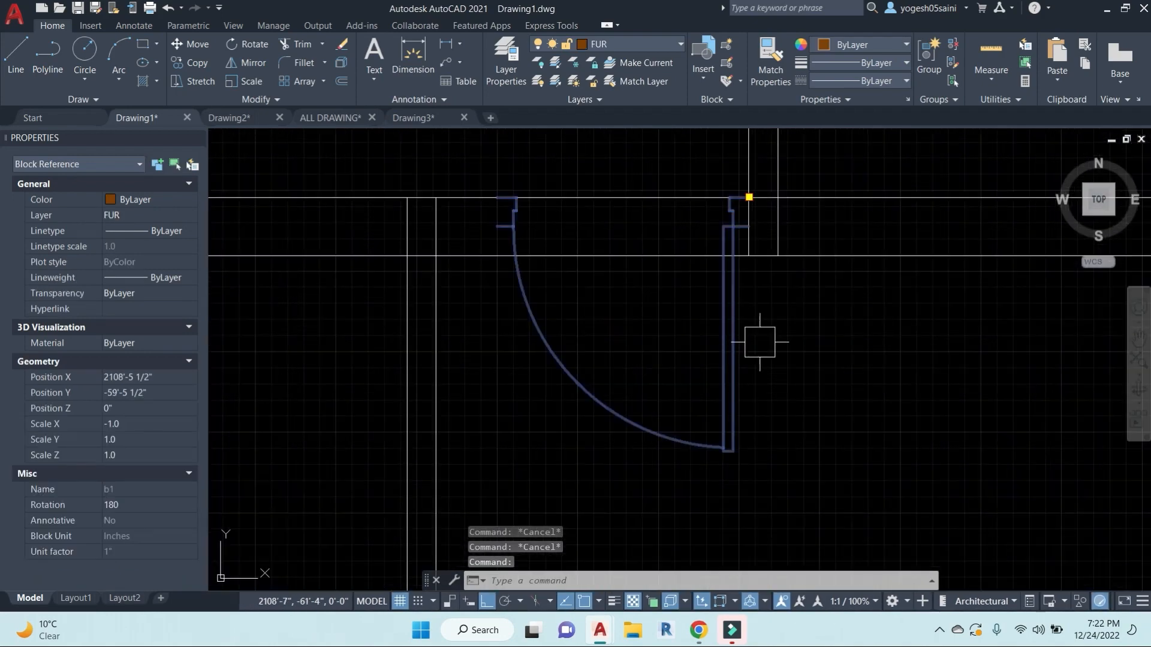
type("mi")
key("Return")
left_click(784, 339)
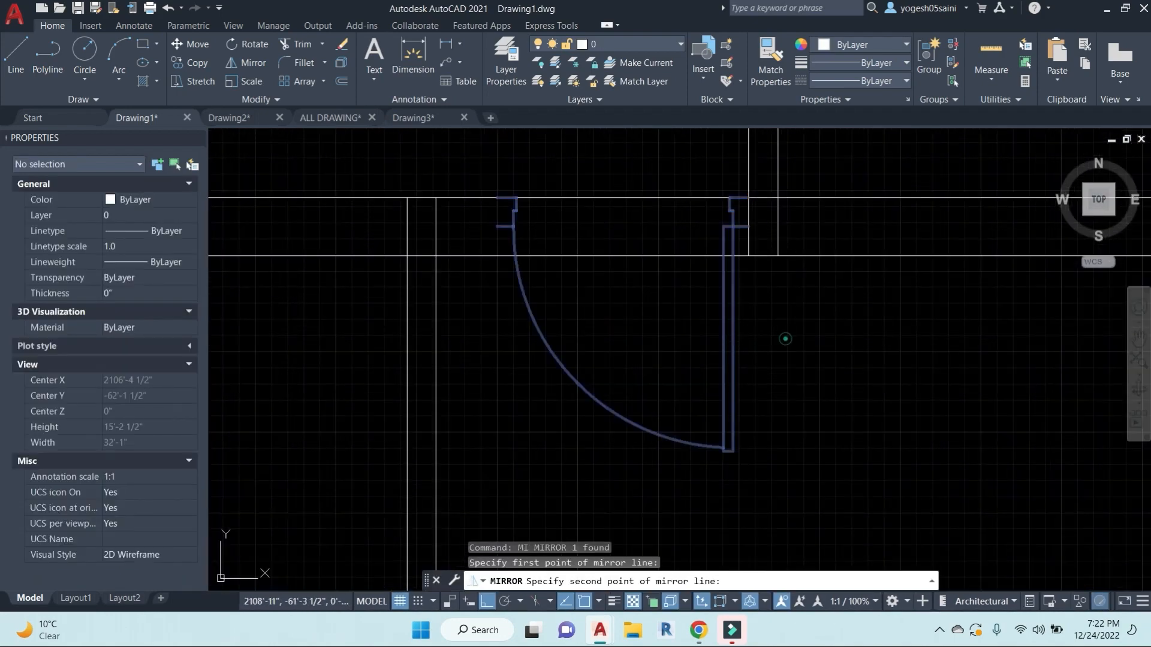
left_click(902, 340)
key("Return")
left_click(660, 431)
type("e")
key("Return")
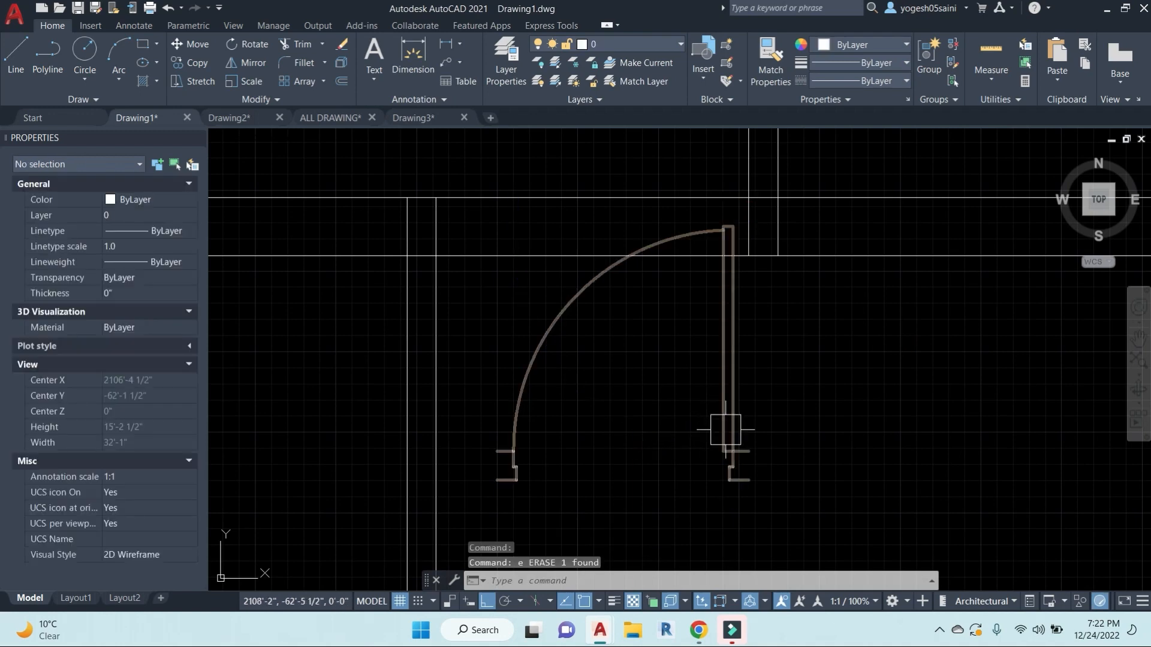
Step: Move the mirrored door straight up by its lower left frame corner onto the second cross wall's lower face
left_click(726, 429)
type("m")
key("Return")
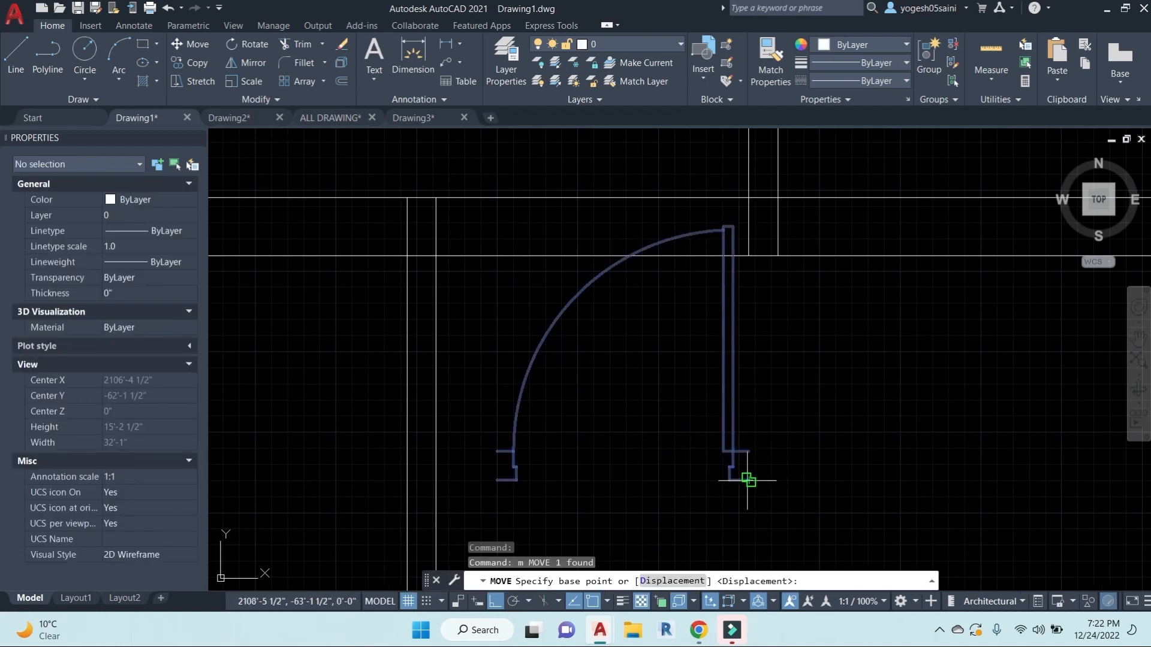
left_click(497, 479)
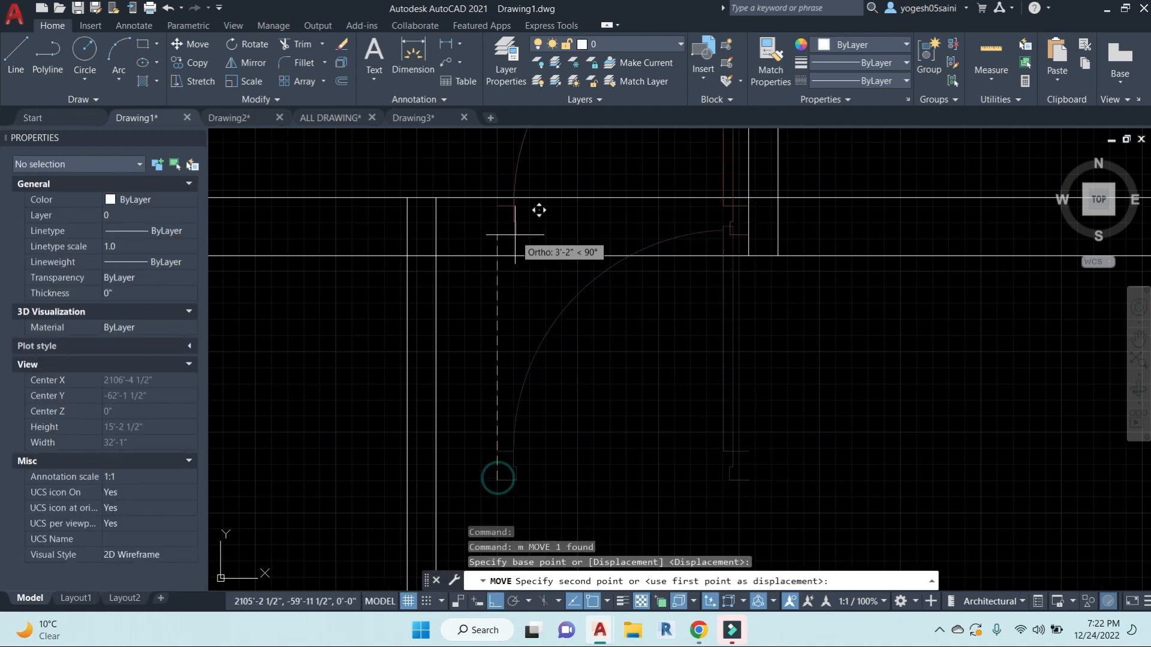
left_click(496, 254)
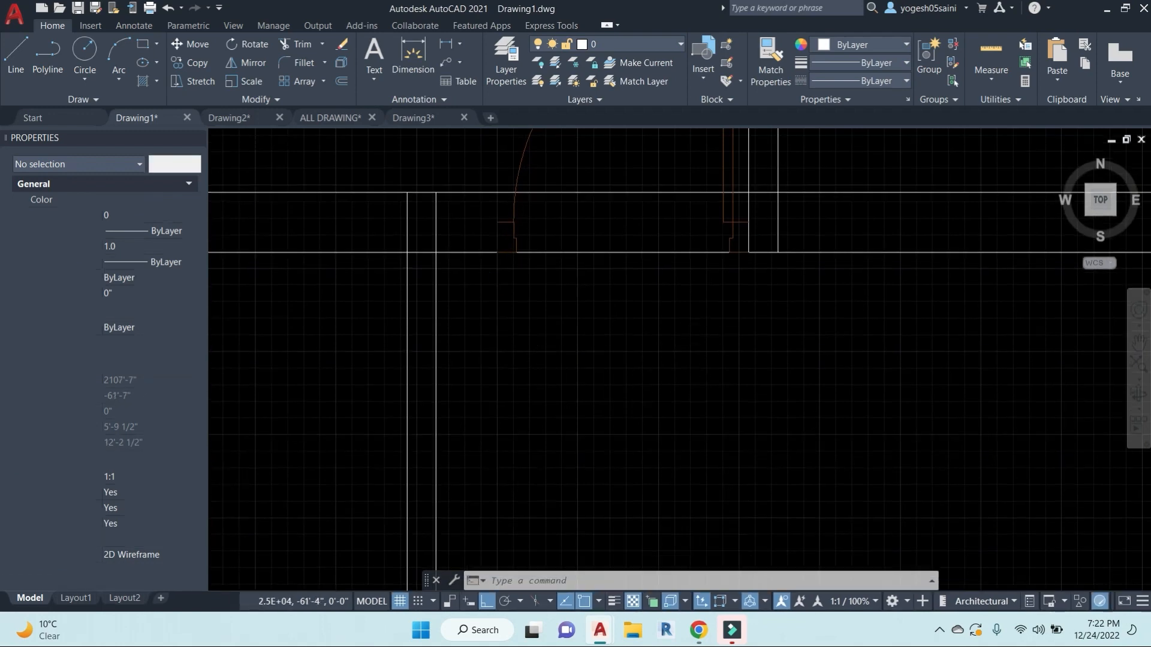
Step: Draw a vertical jamb line from the door frame's lower left corner up past the second cross wall
middle_click_drag(701, 327, 746, 412)
key("Escape")
type("l")
key("Return")
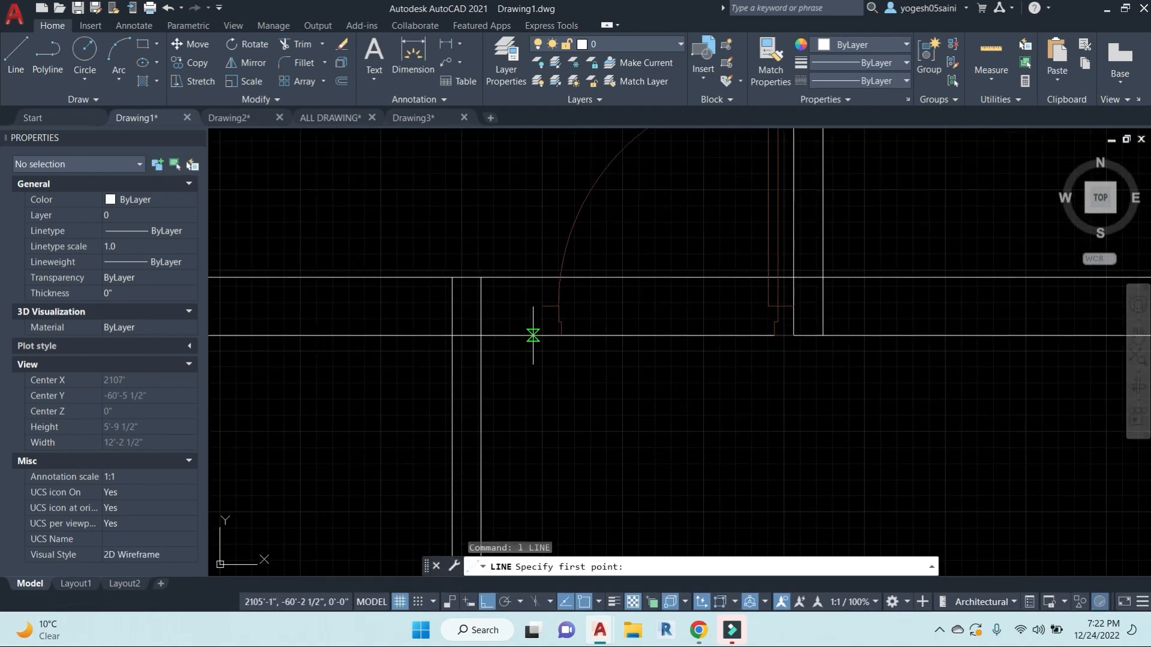
left_click(542, 336)
left_click(542, 177)
key("Escape")
key("Escape")
key("Escape")
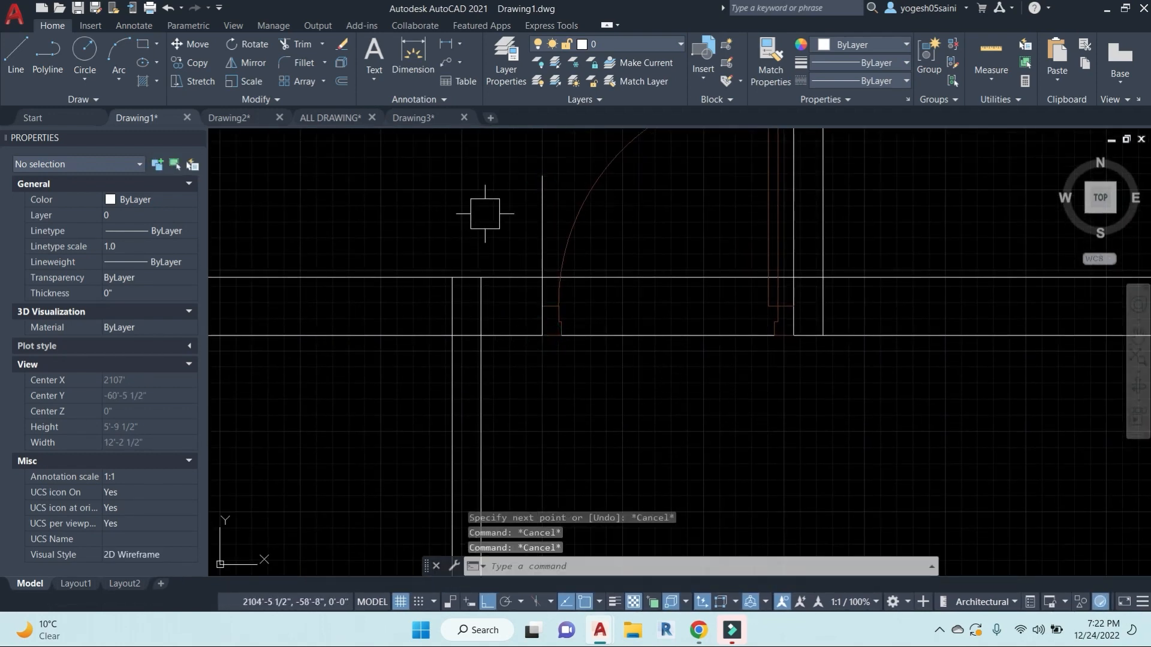
Step: Trim the jamb line above the second cross wall's upper face
type("tr")
key("Return")
left_click(540, 188)
key("Escape")
key("Escape")
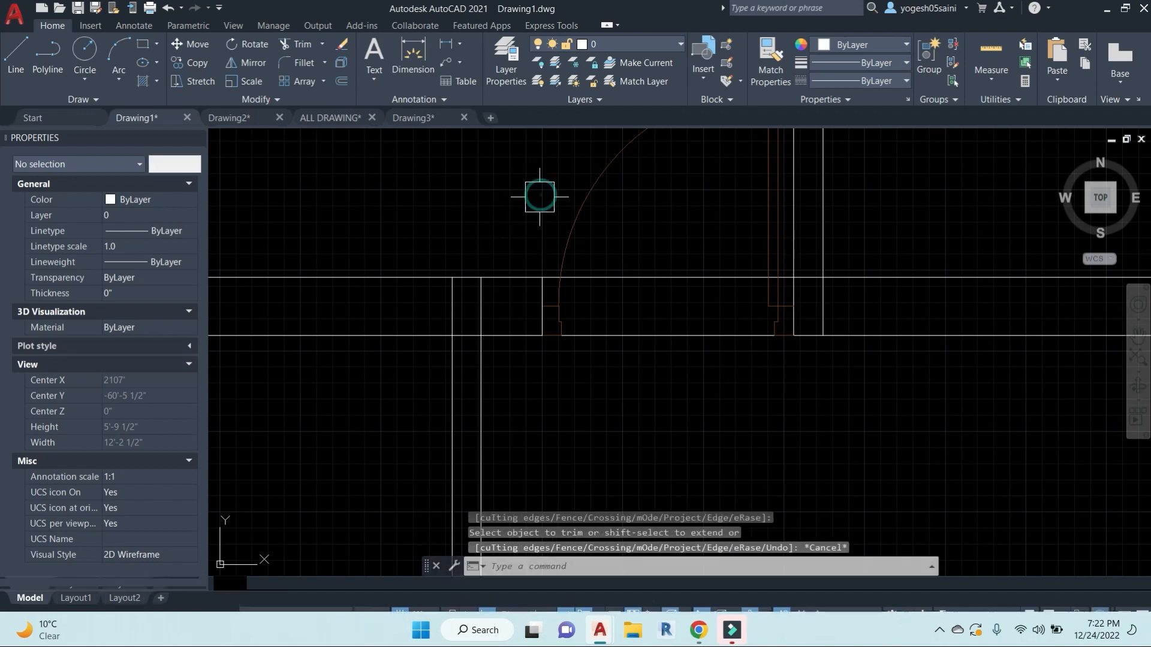
mouse_move(552, 240)
middle_mouse_down()
mouse_move(650, 503)
mouse_move(658, 313)
middle_mouse_up()
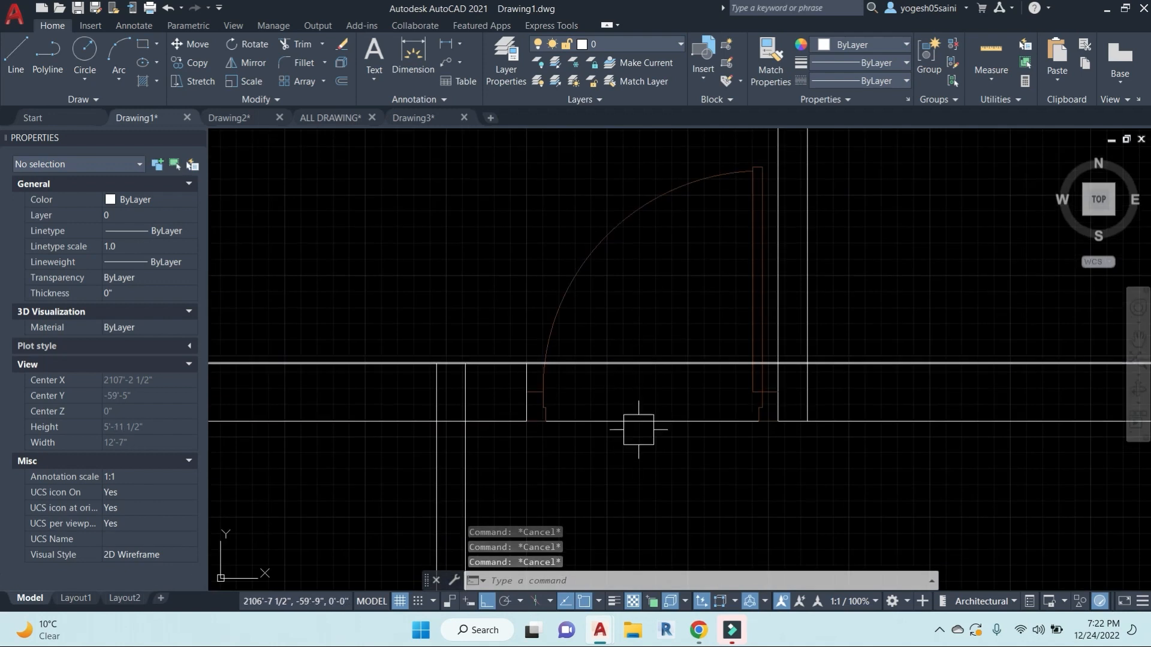
key("Escape")
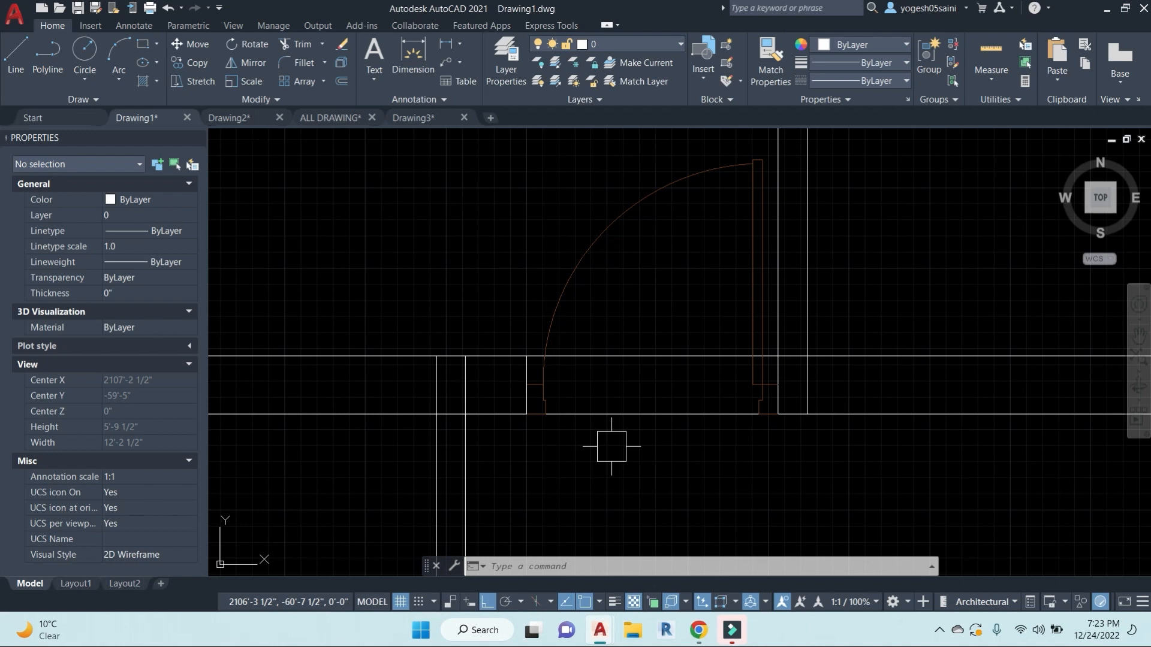
middle_click_drag(696, 282, 624, 315)
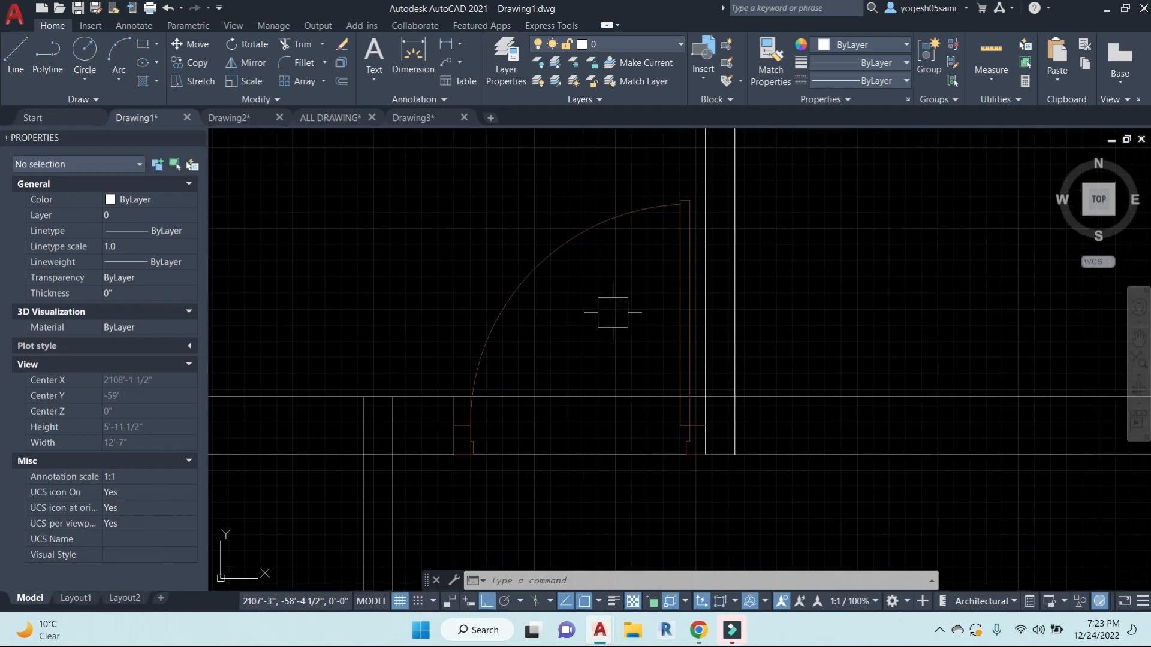
scroll(623, 320, "down", 6)
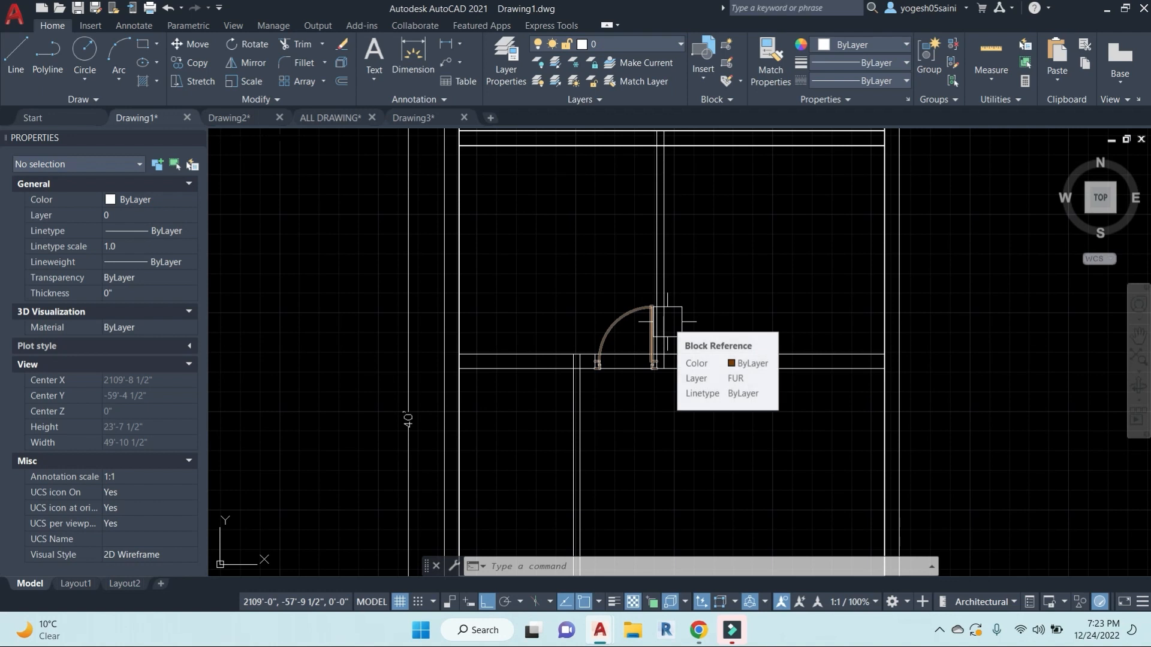
scroll(666, 322, "down", 3)
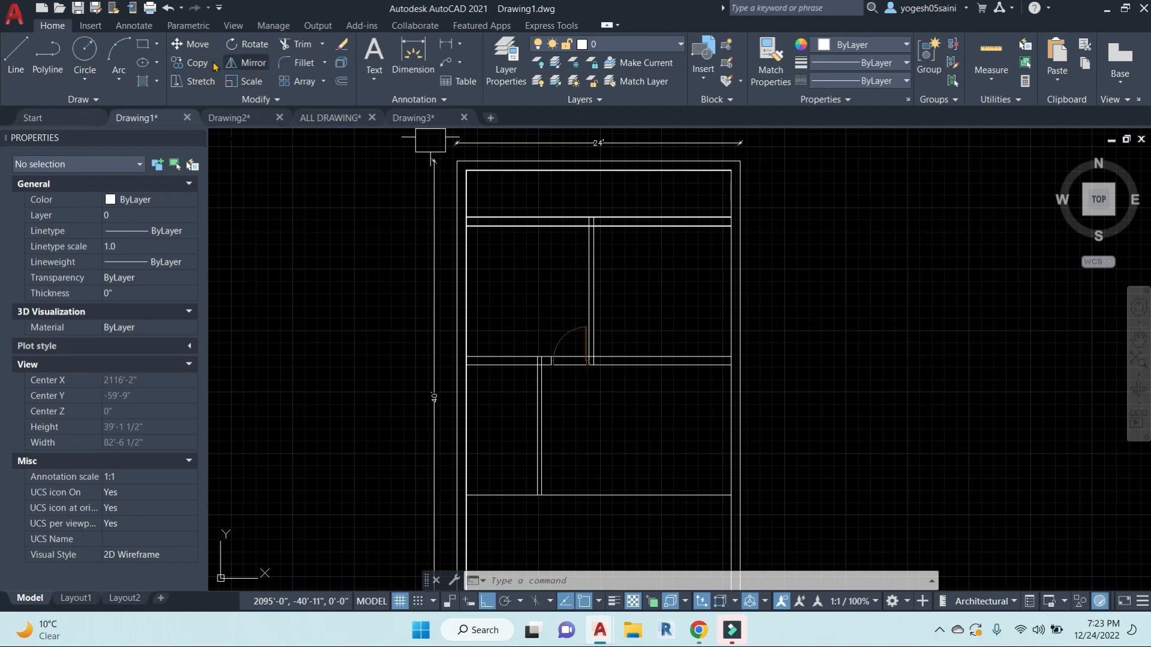
scroll(585, 329, "up", 3)
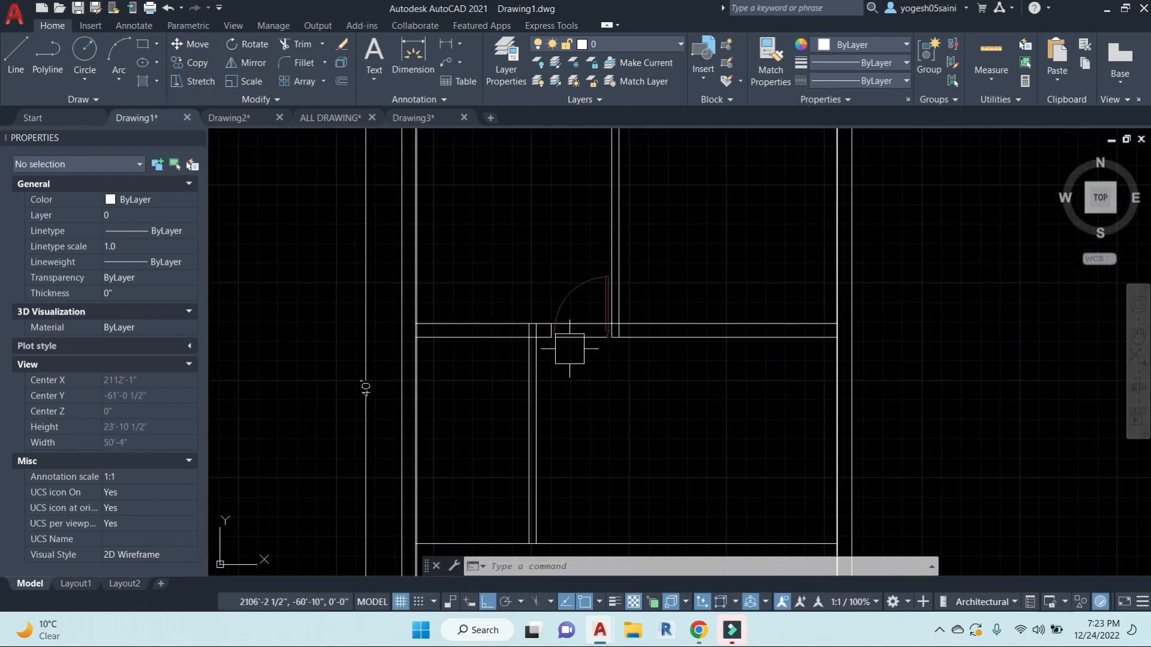
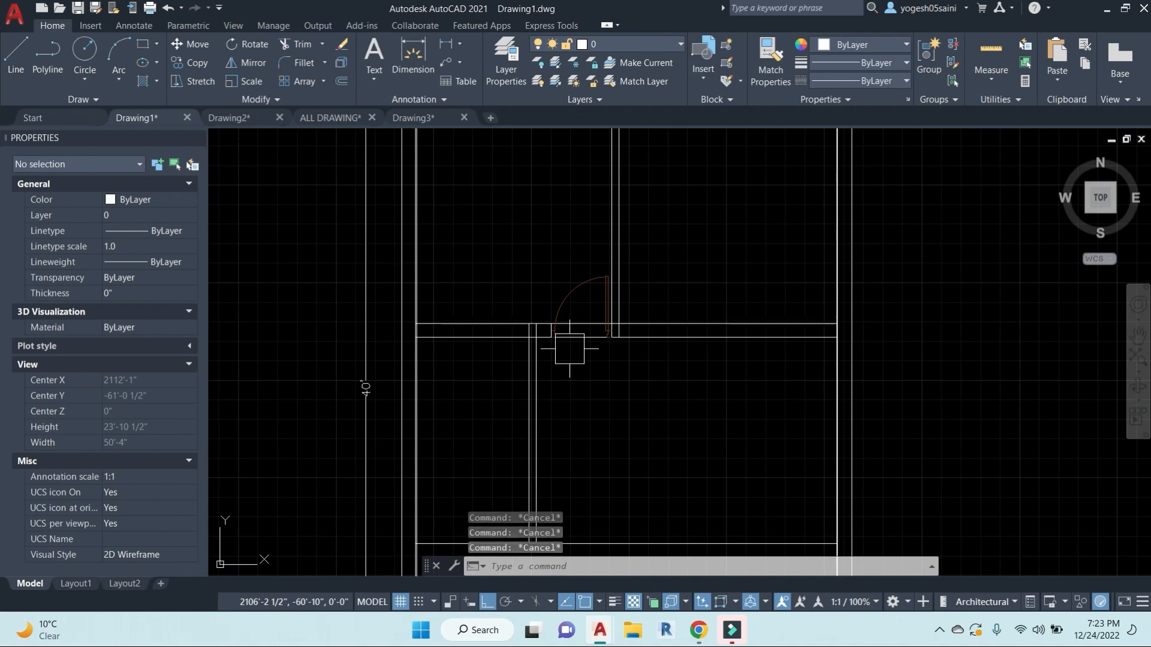
Step: Trim both faces of the second cross wall across the door opening, using all objects as cutting edges
type("tr")
key("Return")
scroll(554, 342, "up", 8)
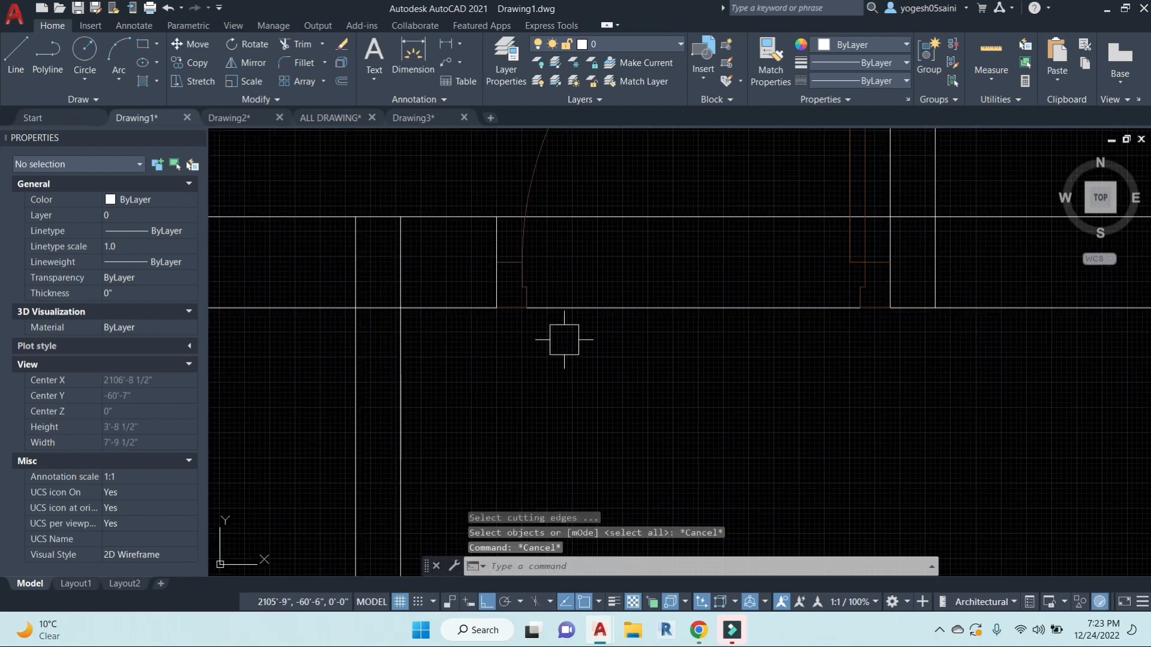
scroll(573, 334, "down", 4)
middle_click_drag(619, 367, 634, 409)
scroll(633, 409, "up", 3)
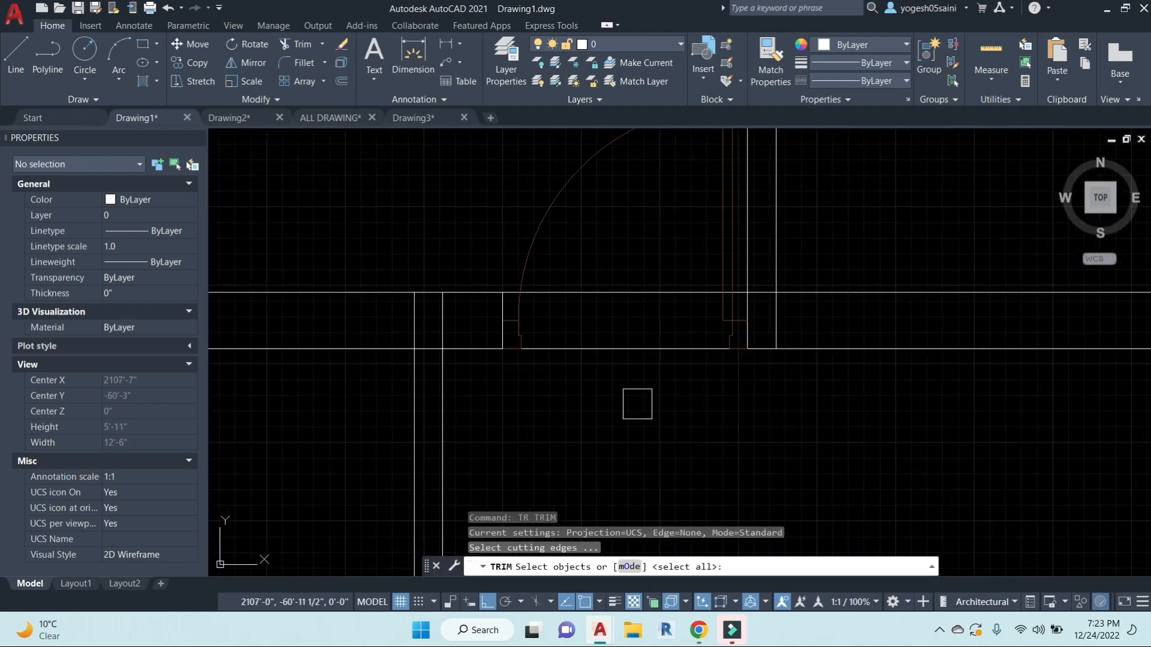
key("Return")
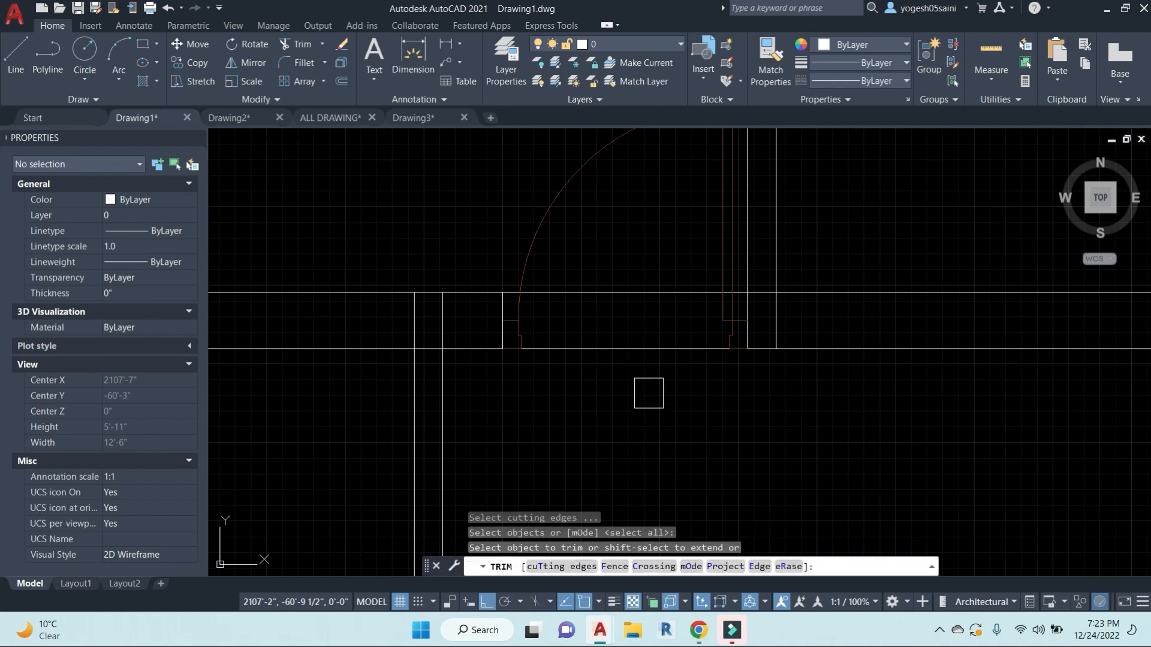
left_click(647, 400)
left_click(613, 240)
Step: Trim the leftover upper wall face beside the door leaf and erase the short remnant inside it
scroll(534, 278, "up", 6)
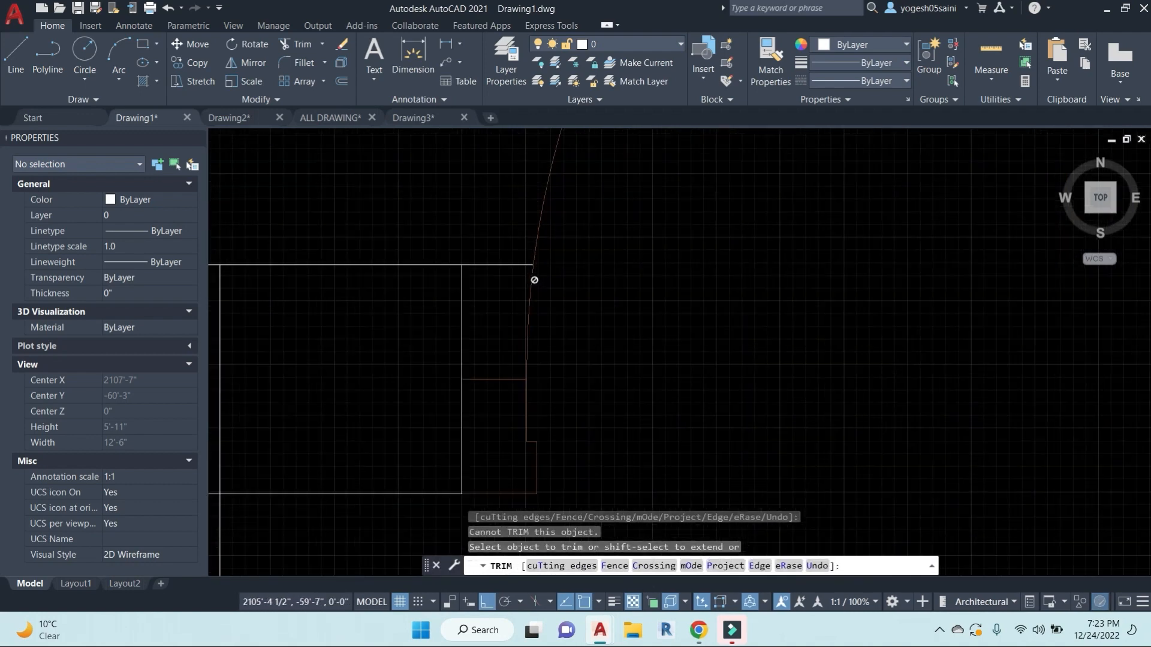
middle_click_drag(1014, 291, 850, 285)
scroll(852, 282, "up", 6)
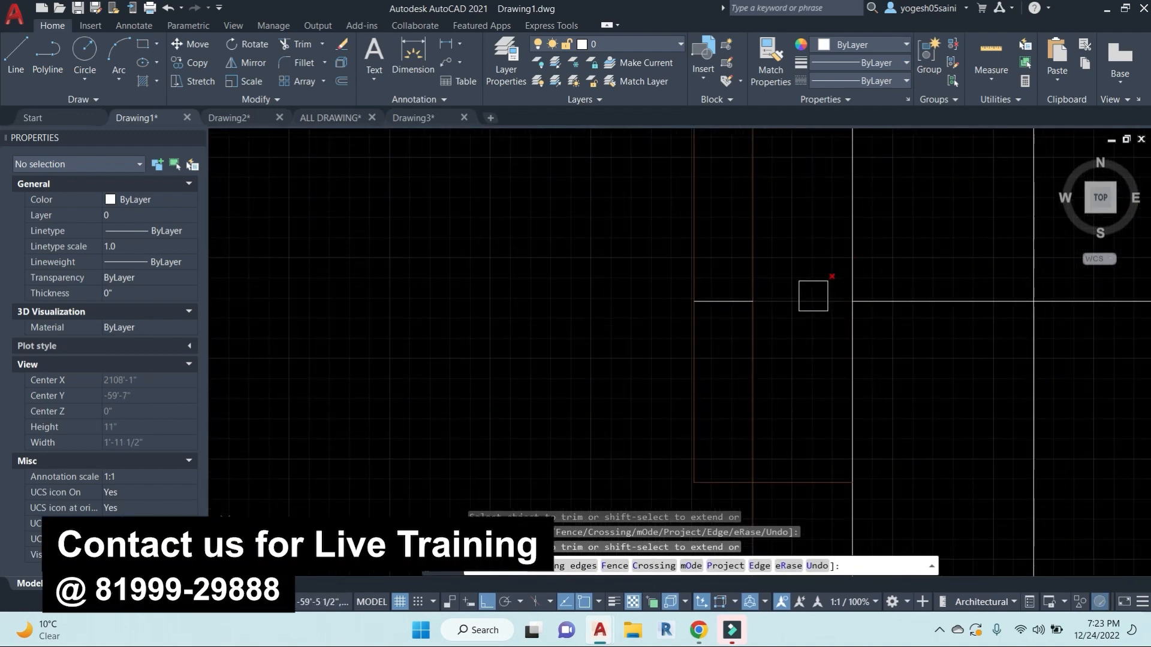
left_click(813, 298)
left_click(694, 298)
left_click(724, 300)
key("Escape")
left_click(726, 300)
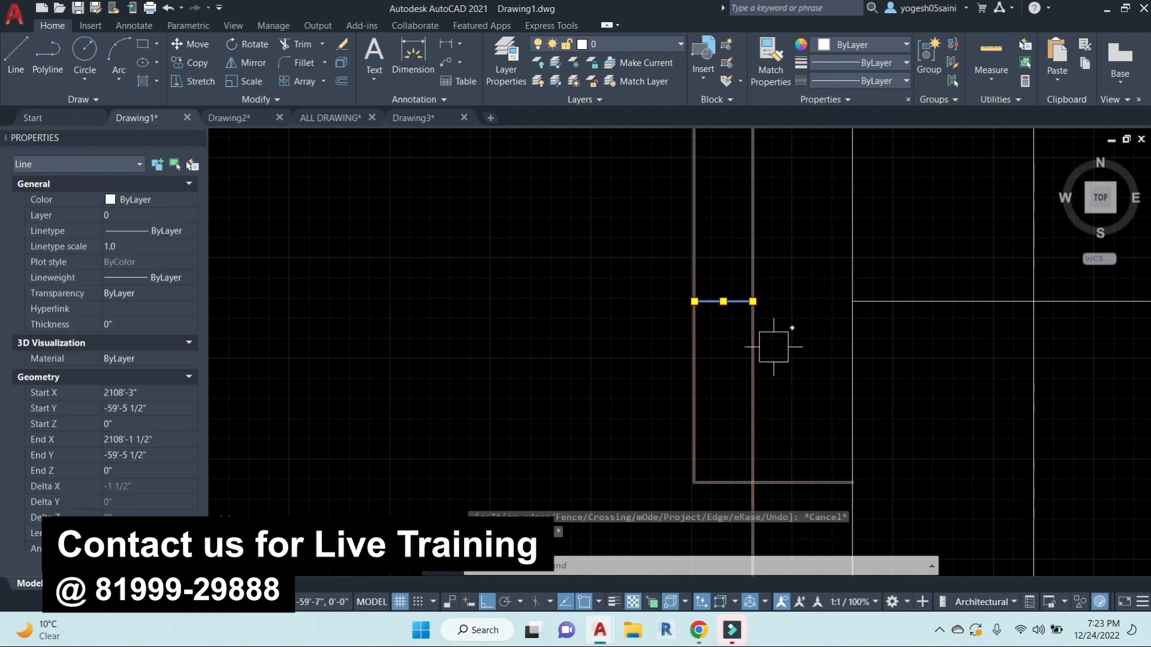
type("e")
key("Return")
scroll(745, 335, "down", 4)
middle_click_drag(797, 426, 653, 415)
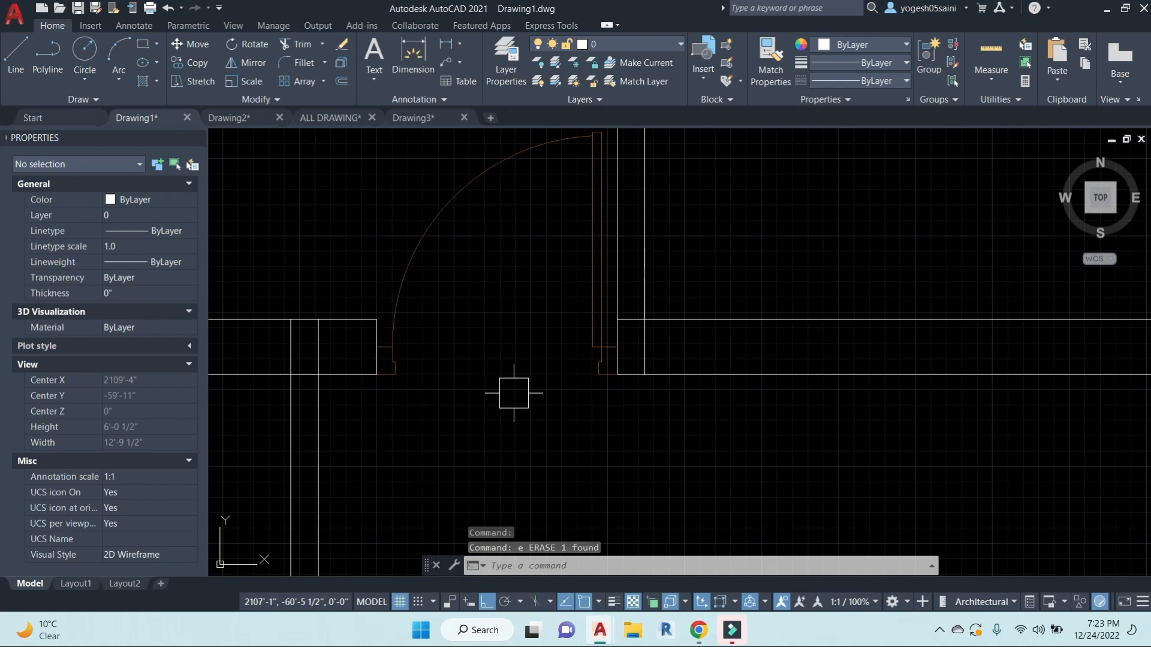
Step: Trim the partition line segments inside the second cross wall to clean up the wall junctions
middle_click_drag(483, 362, 621, 371)
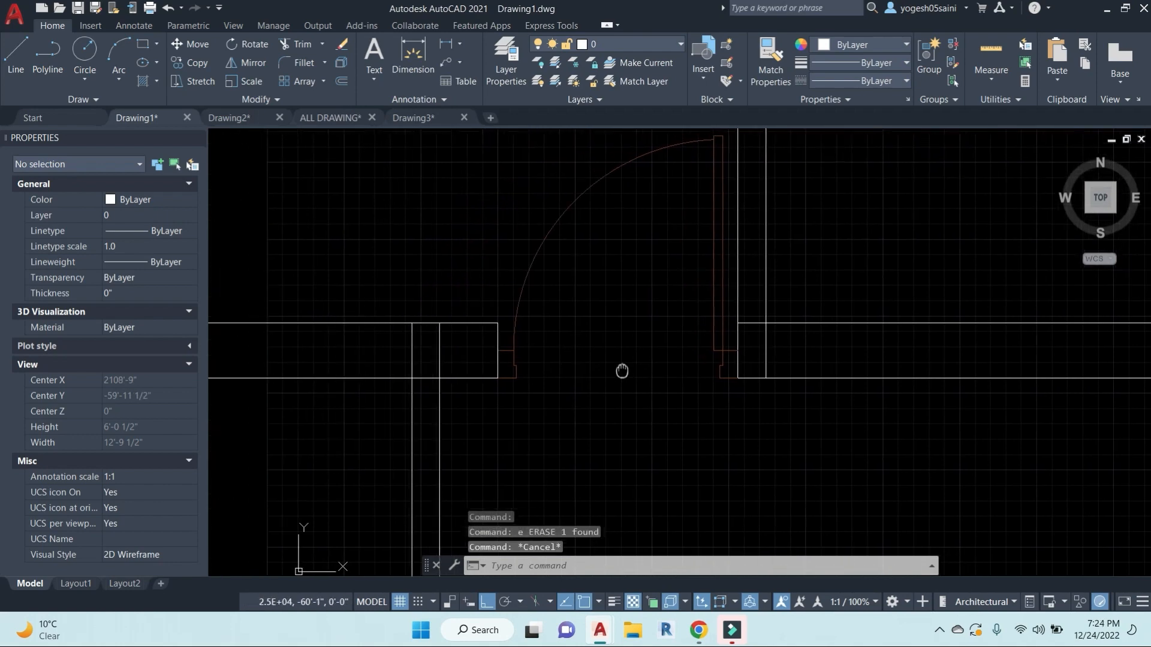
key("Return")
scroll(465, 350, "up", 3)
left_click(470, 334)
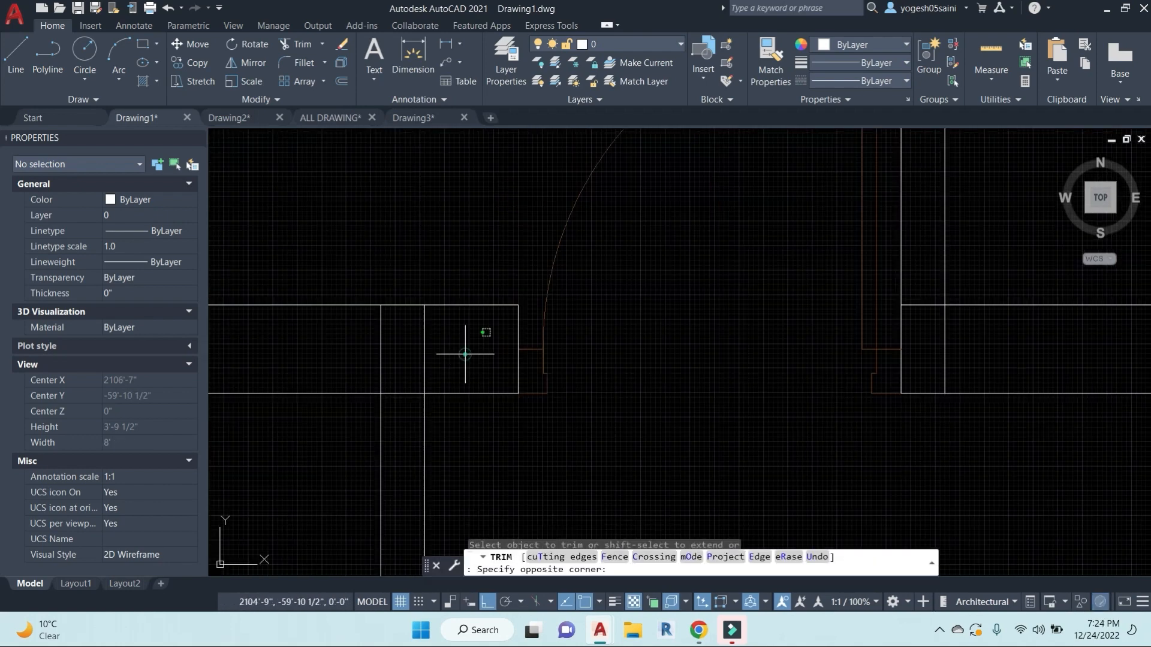
left_click(332, 347)
scroll(404, 386, "down", 5)
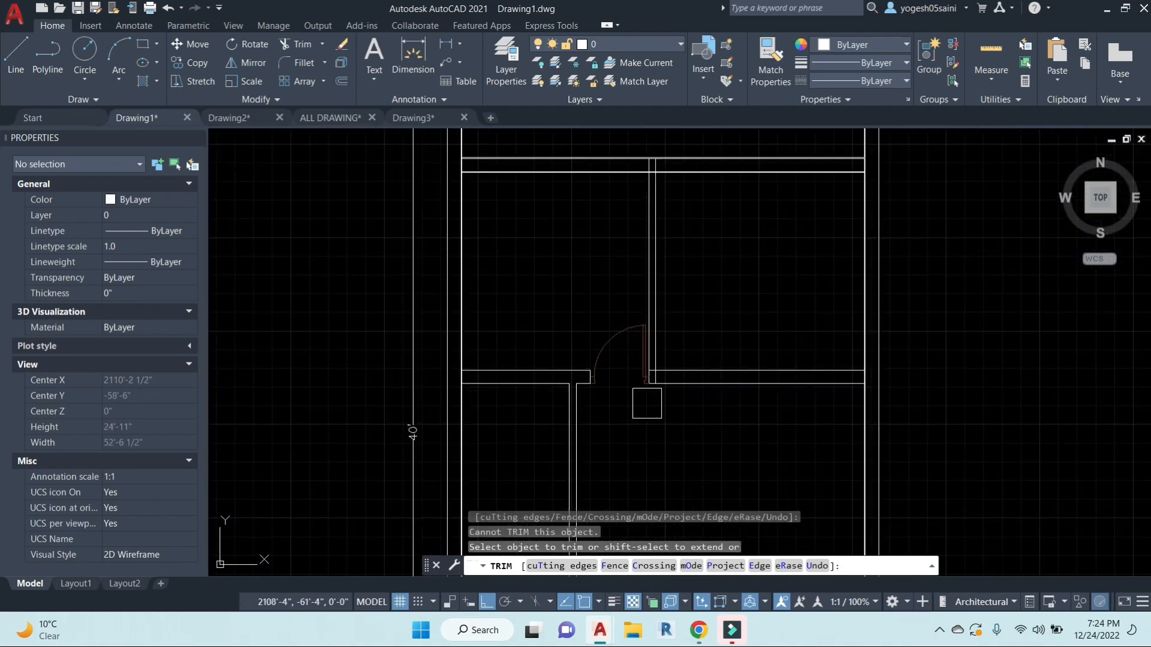
key("Escape")
left_click(601, 324)
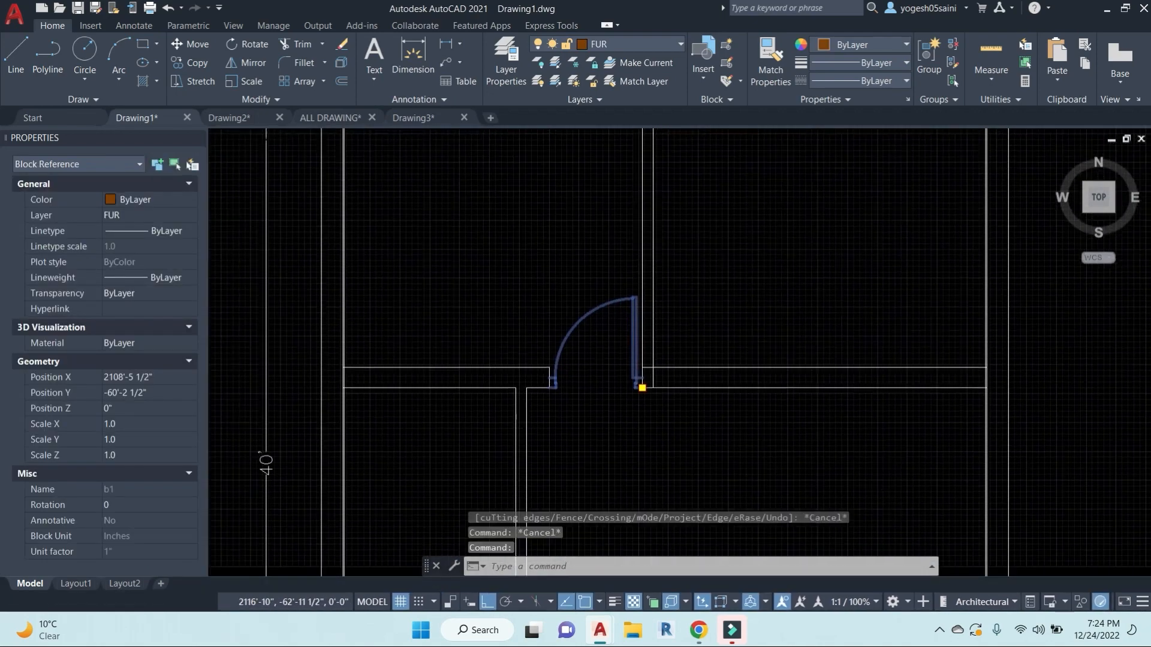
middle_click_drag(846, 295, 862, 353)
scroll(836, 324, "down", 4)
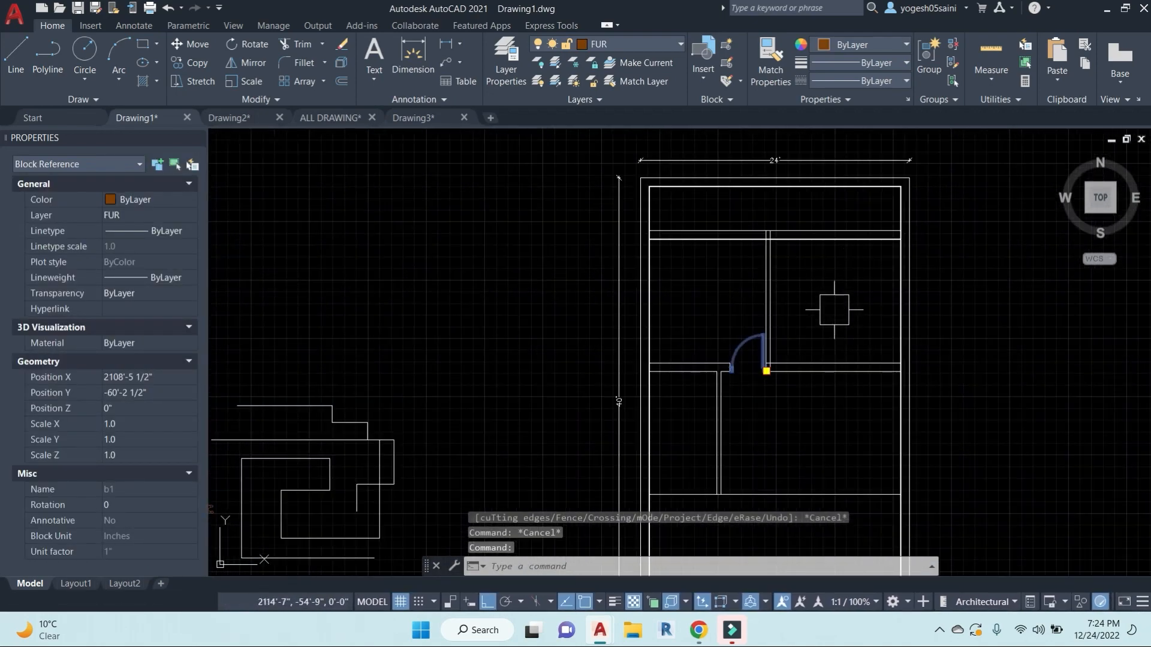
scroll(833, 309, "up", 5)
key("Escape")
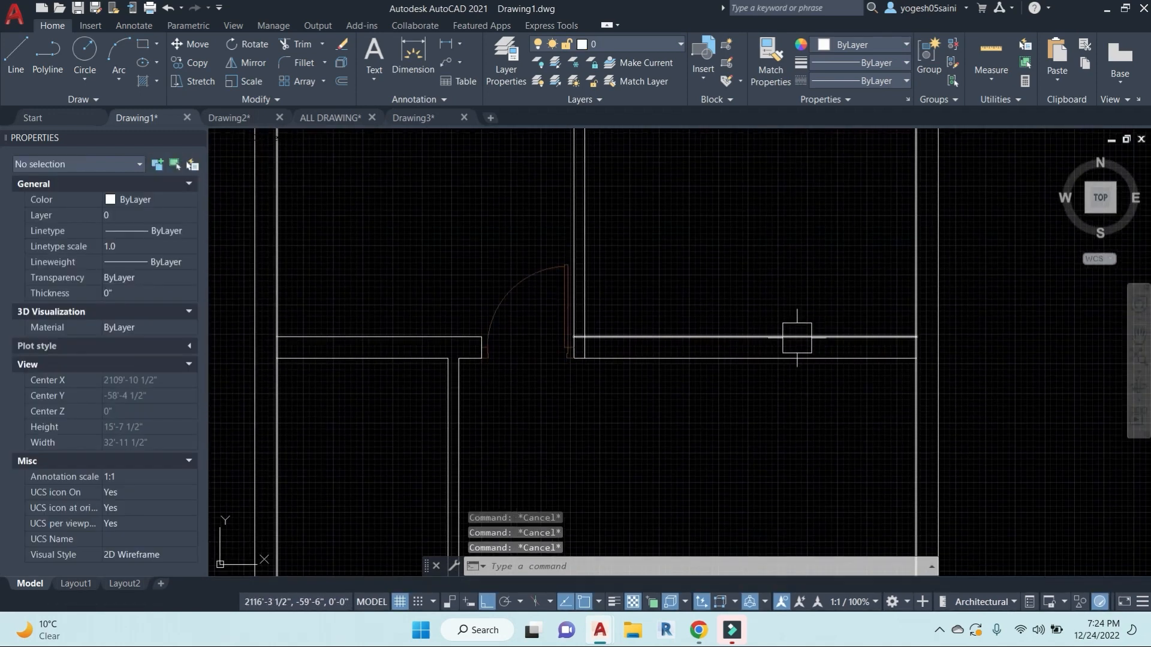
Step: Offset the right outer wall's inner face and the upper partition's right face 2' into the upper right room
type("o")
key("Return")
type("2'")
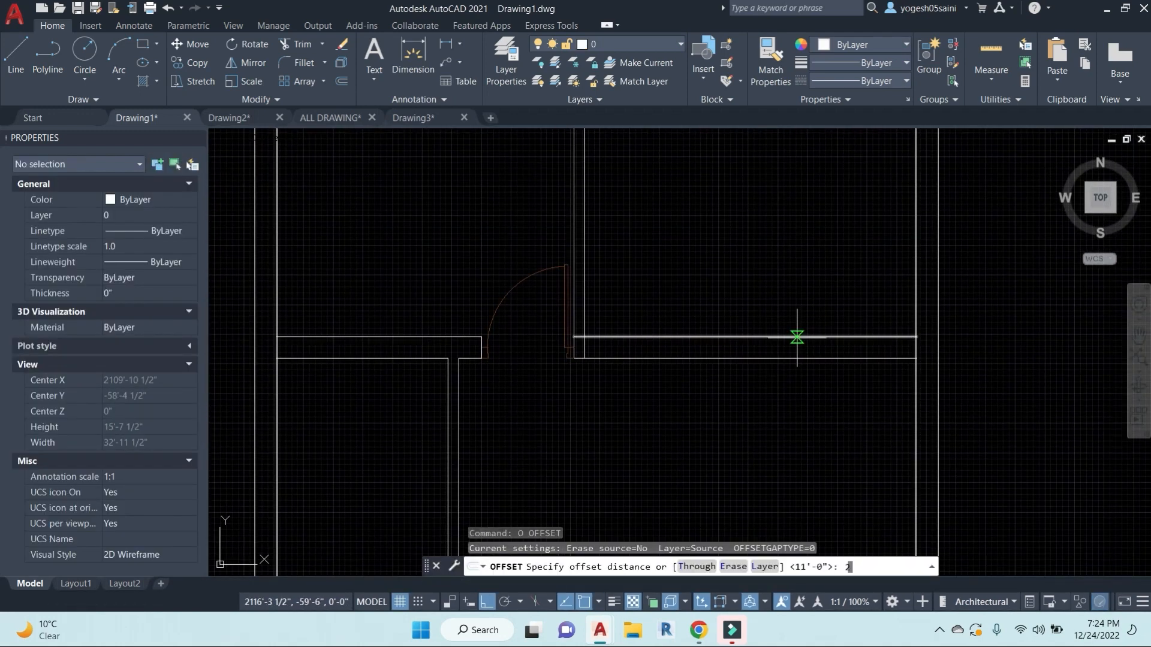
key("Return")
left_click(916, 272)
left_click(728, 275)
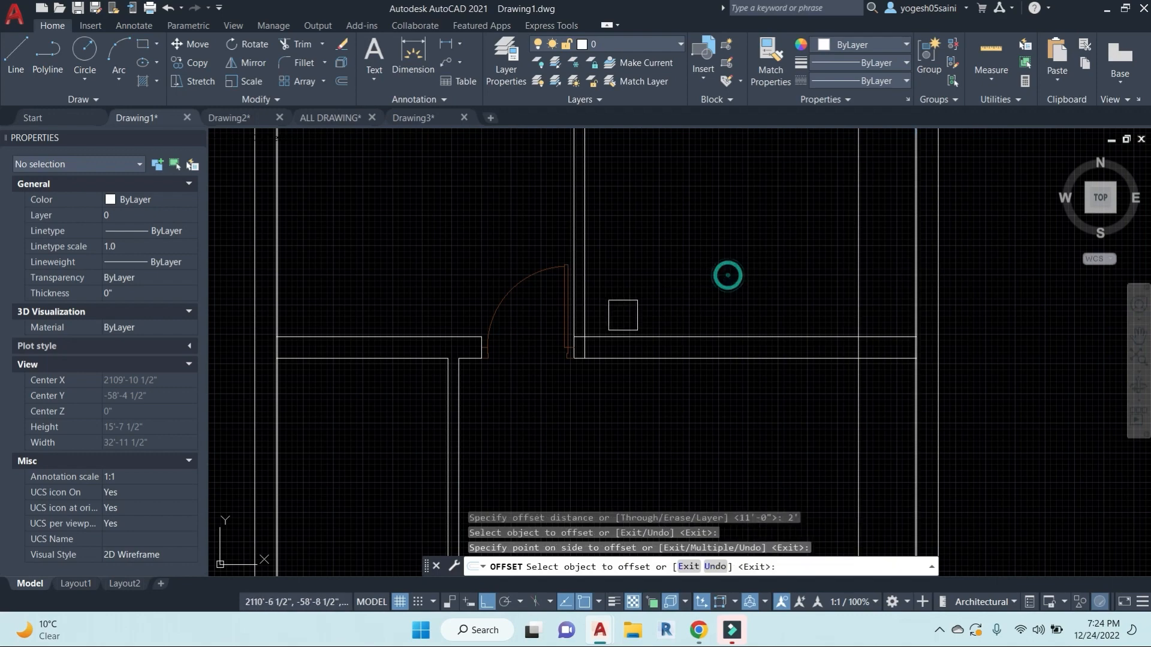
key("Escape")
key("Escape")
key("Escape")
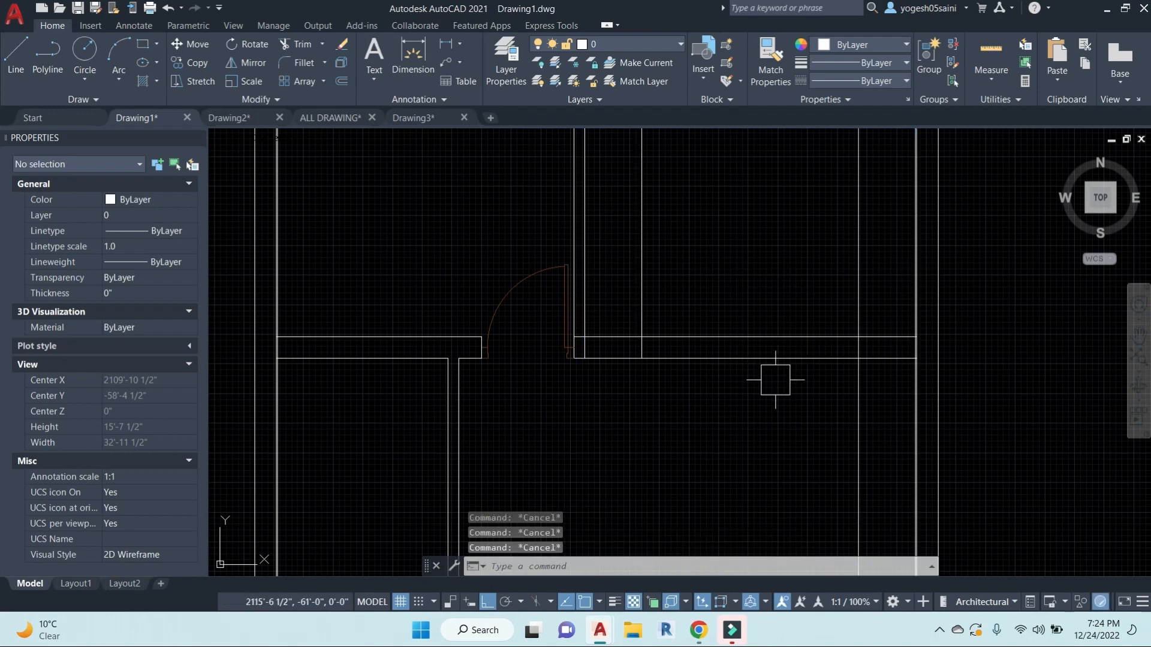
Step: Trim the second cross wall between the two offset lines and cut those lines back to jambs, using crossing-selected cutting edges
scroll(759, 419, "down", 2)
middle_click_drag(755, 418, 739, 443)
type("tr")
key("Return")
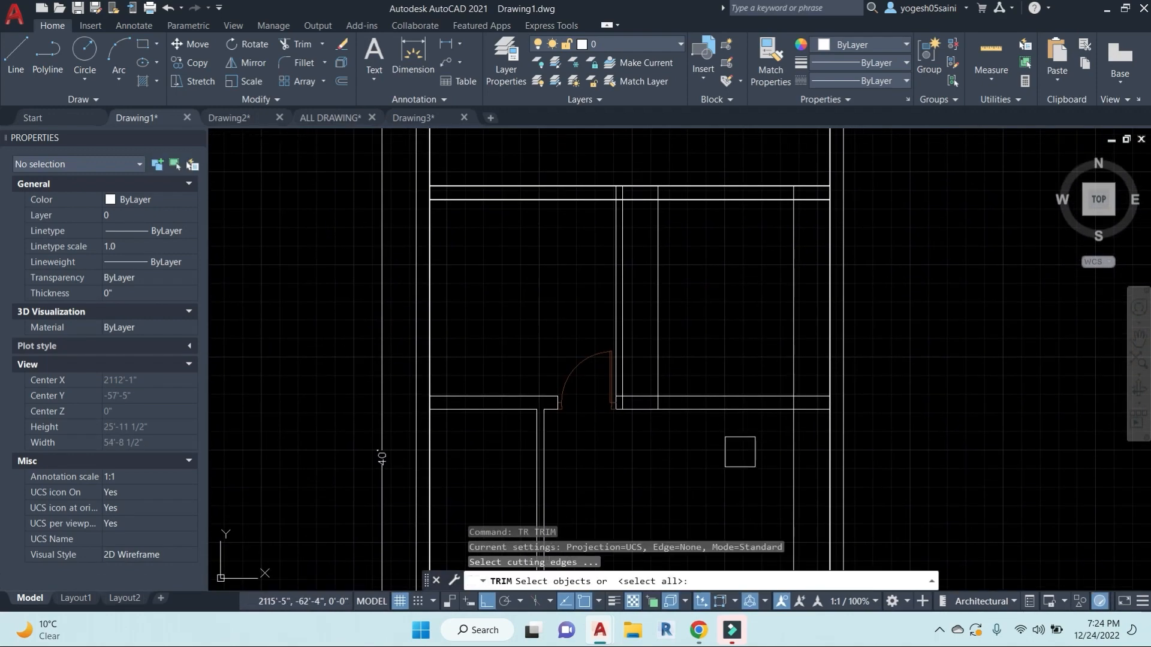
left_click(740, 465)
left_click(717, 322)
left_click(658, 272)
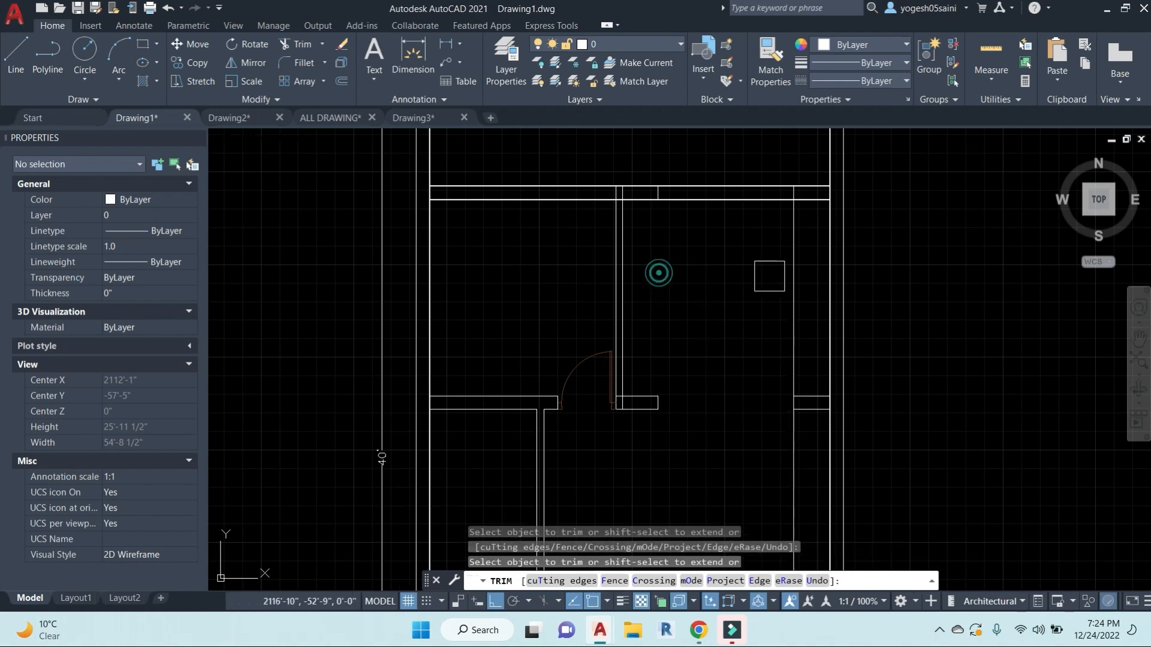
left_click(792, 257)
left_click(795, 468)
key("Escape")
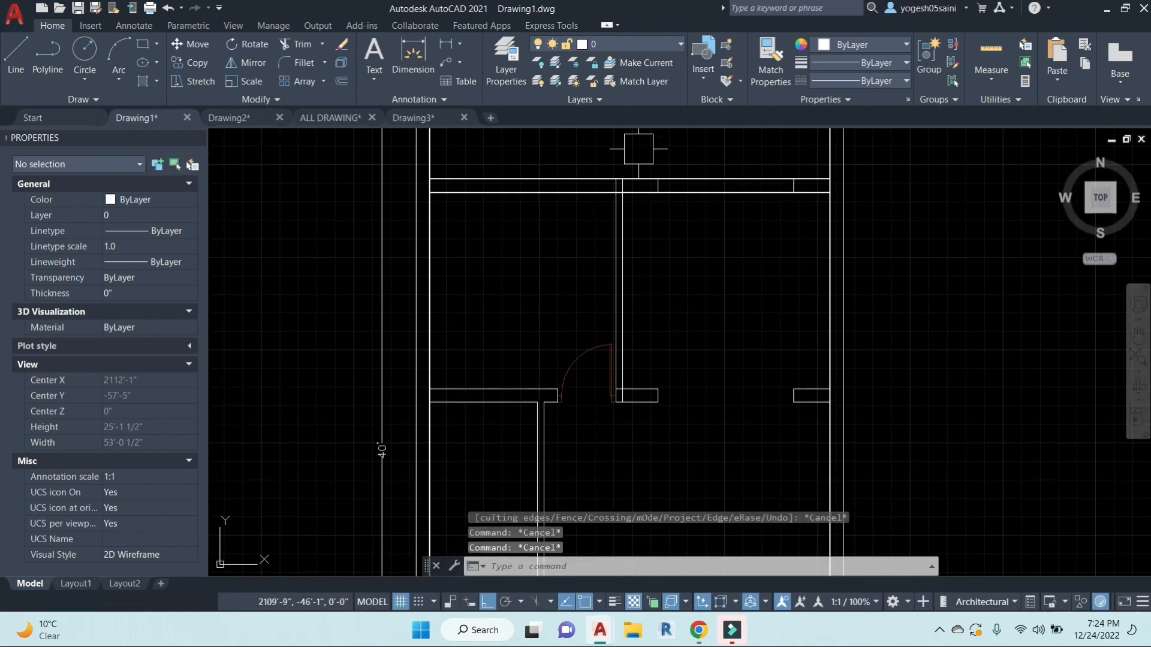
Step: Erase the two short offset-line remnants left inside the first cross wall
left_click(637, 149)
left_click(814, 259)
type("e")
key("Return")
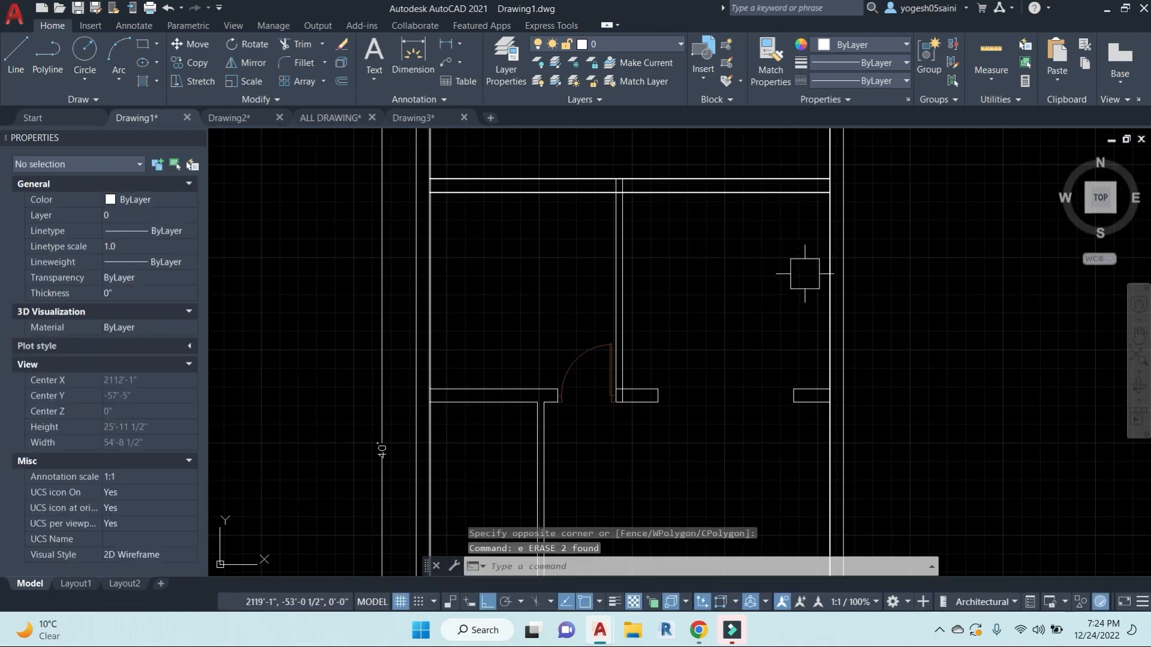
Step: Draw two crossing diagonal lines between the opposite jamb corners of the new opening in the second cross wall
middle_click_drag(762, 345, 684, 303)
scroll(624, 373, "up", 4)
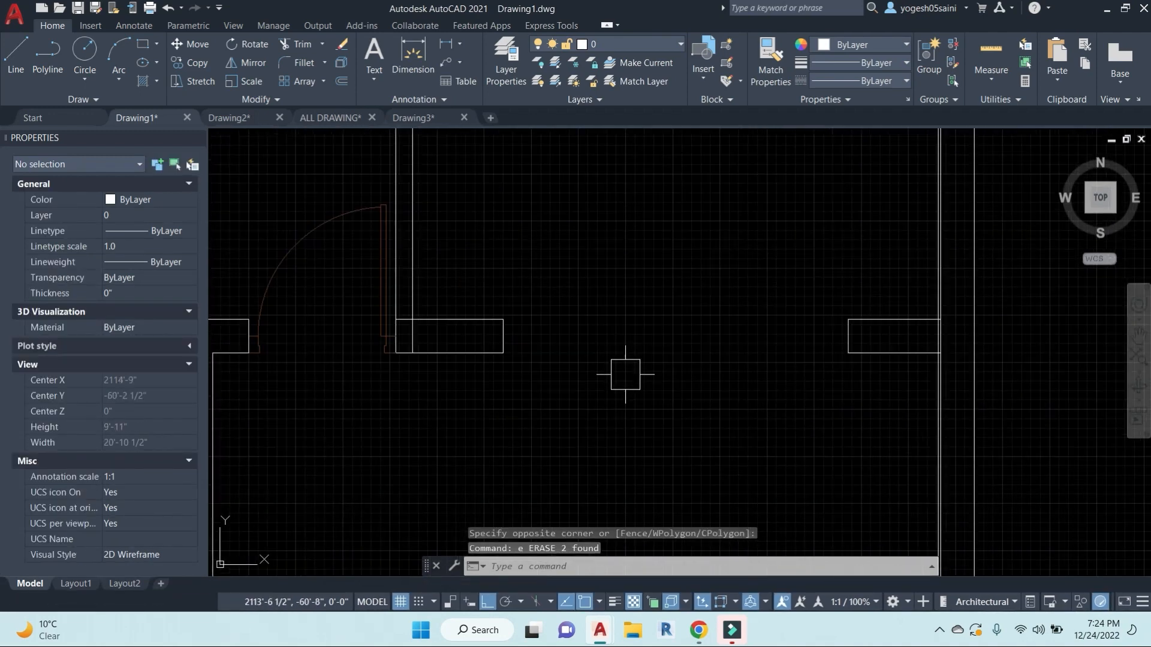
key("Escape")
key("Escape")
key("Escape")
key("Return")
left_click(503, 327)
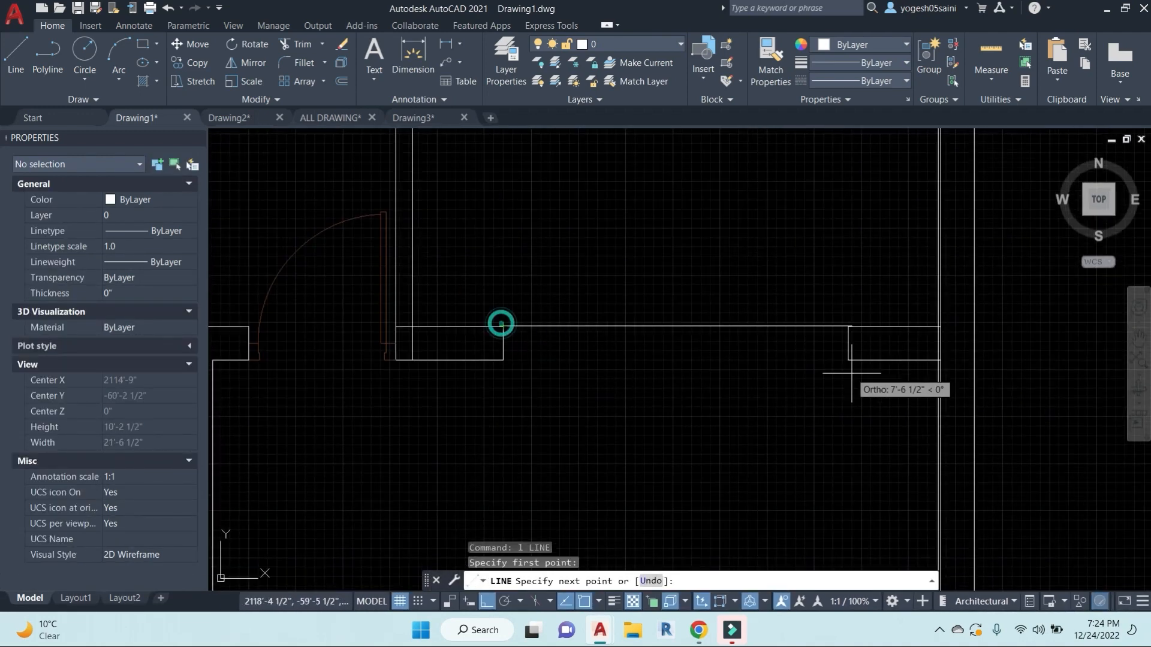
left_click(846, 357)
key("Return")
key("Return")
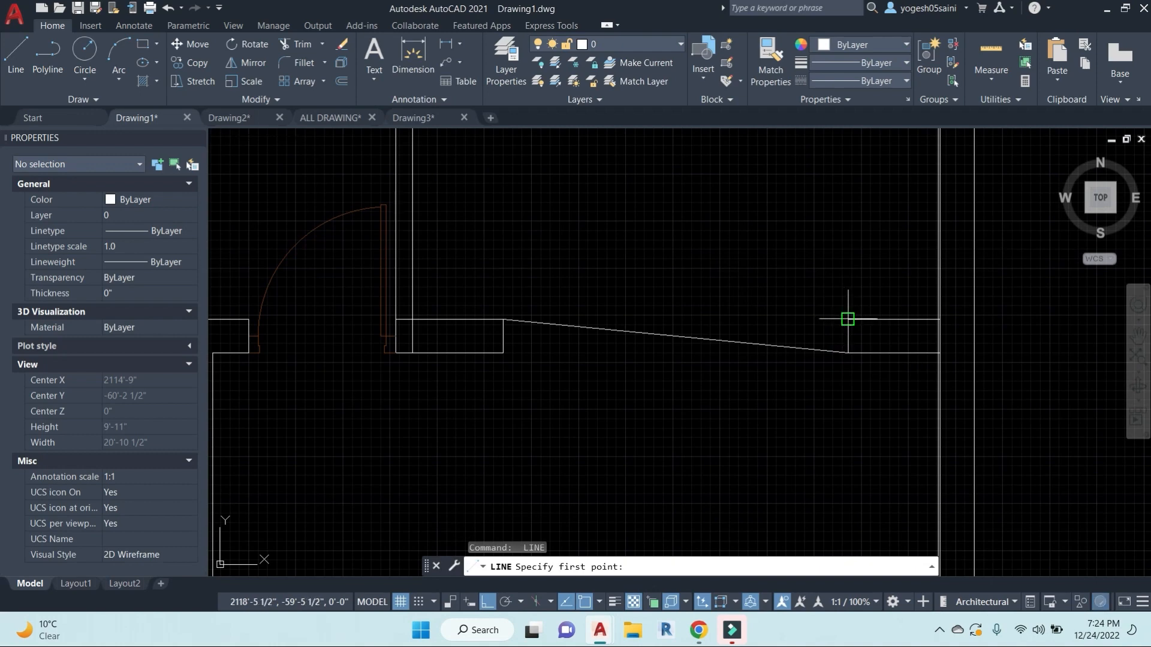
left_click(848, 319)
left_click(503, 353)
key("Return")
Step: Draw lines along the upper and lower edges of the opening, joining the jamb corners
key("Return")
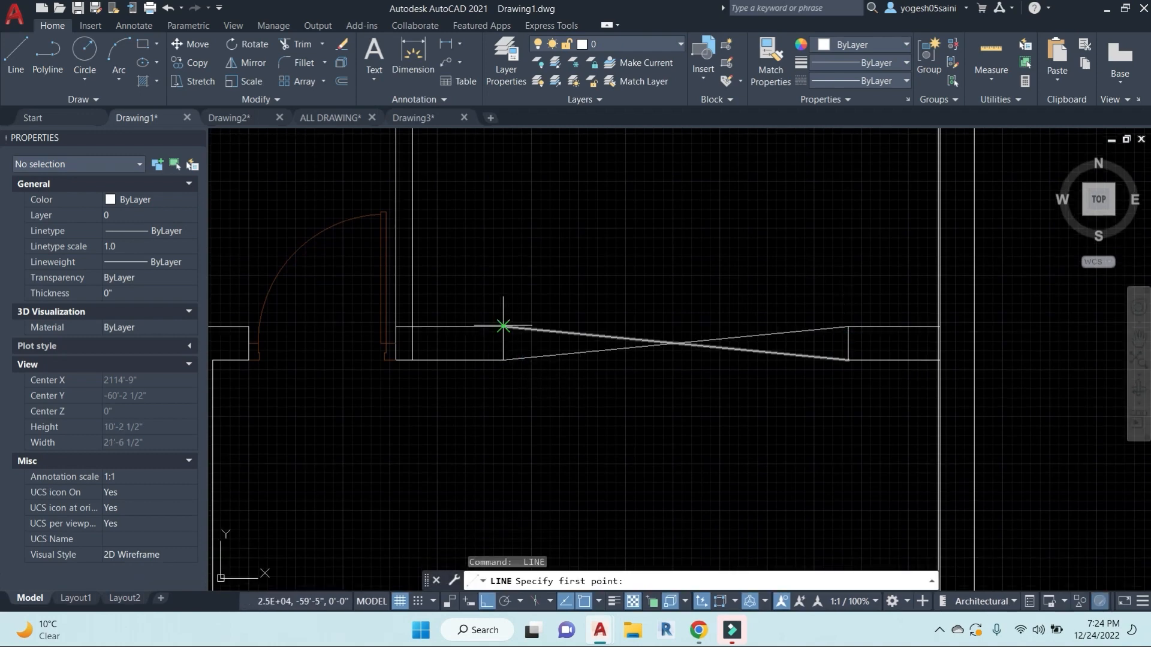
left_click(503, 327)
left_click(848, 327)
key("Return")
key("Return")
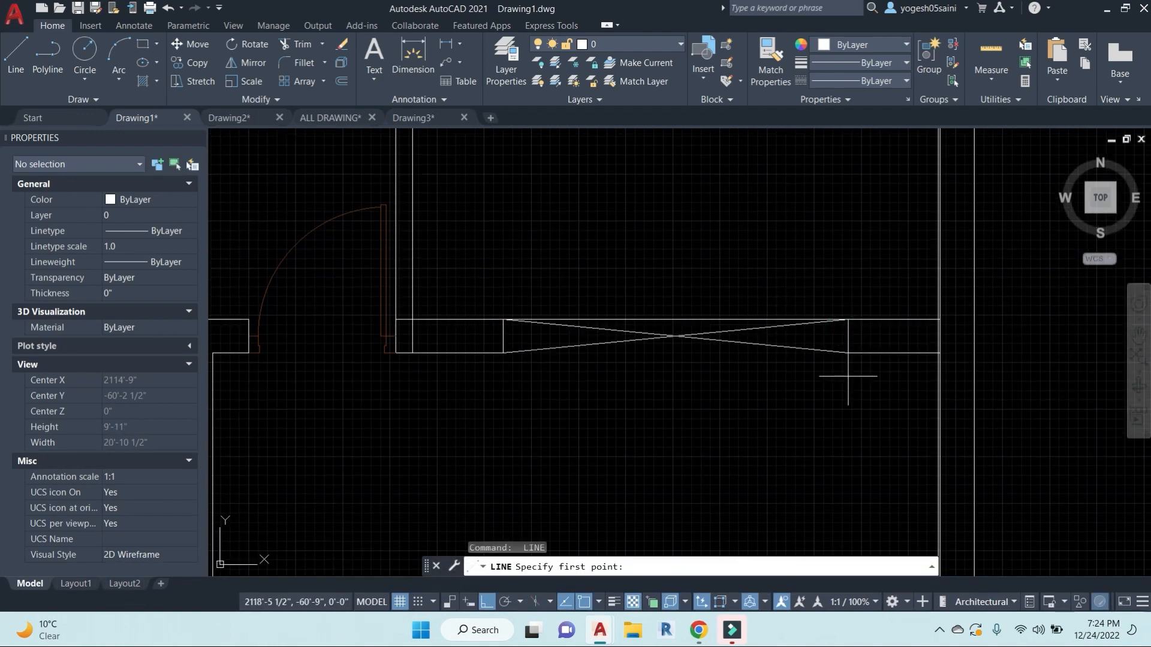
left_click(848, 352)
left_click(503, 353)
key("Escape")
key("Escape")
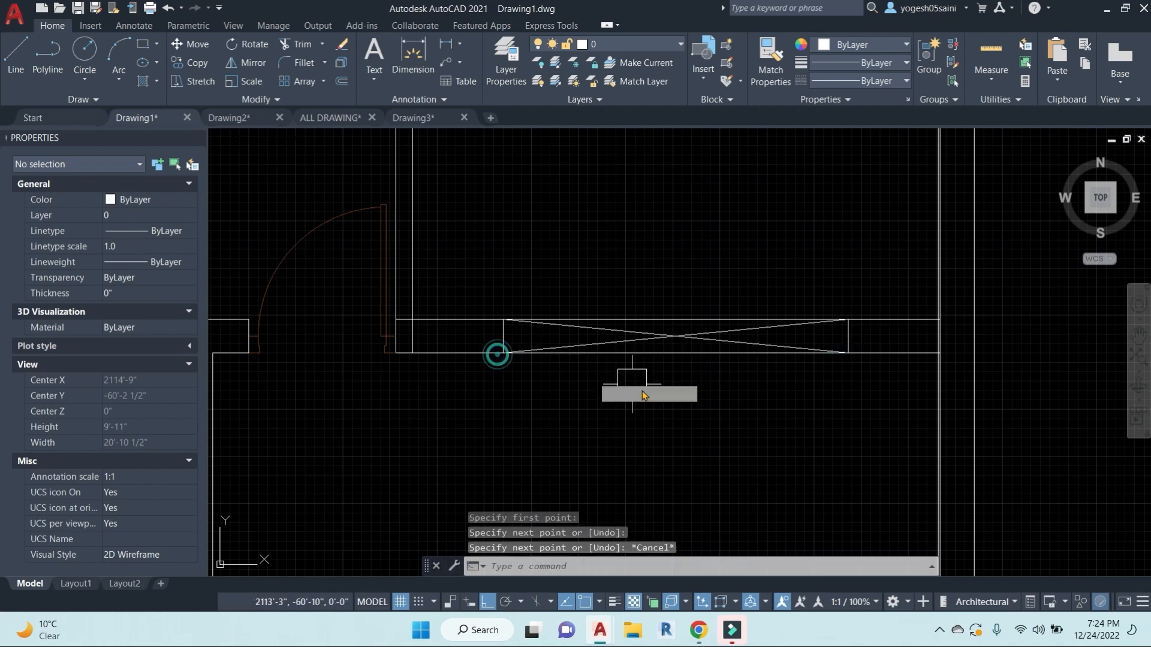
Step: Select the opening's two edge lines and two diagonals and set their color to light blue 173,221,247
left_click(694, 419)
left_click(621, 257)
key("Escape")
left_click(749, 424)
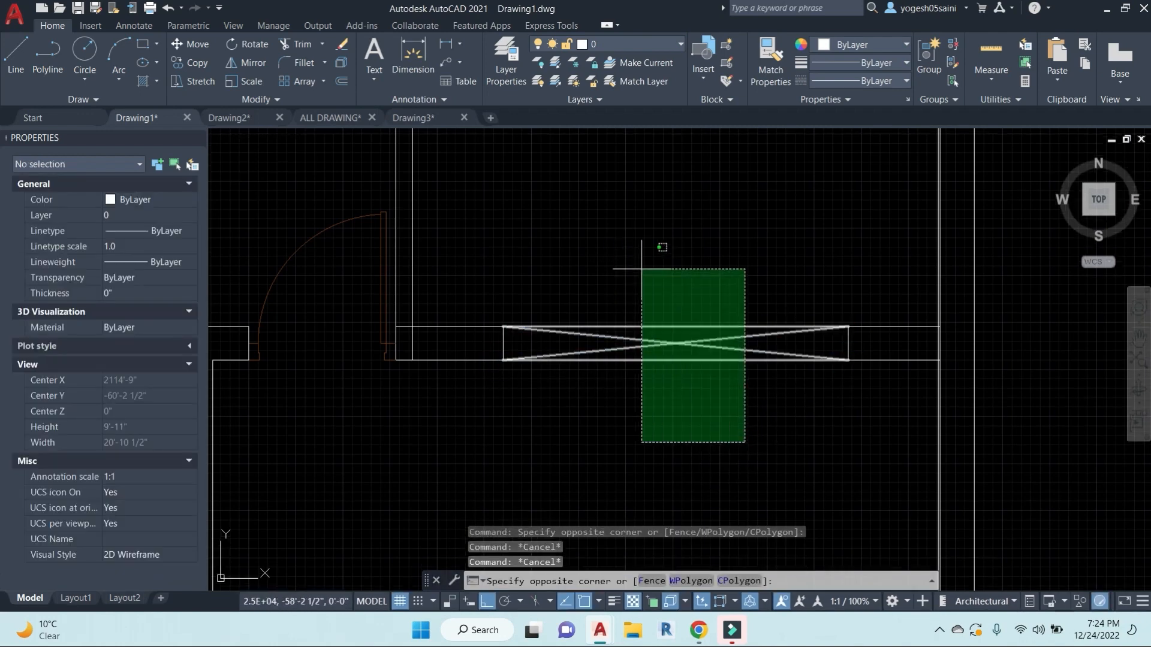
left_click(641, 269)
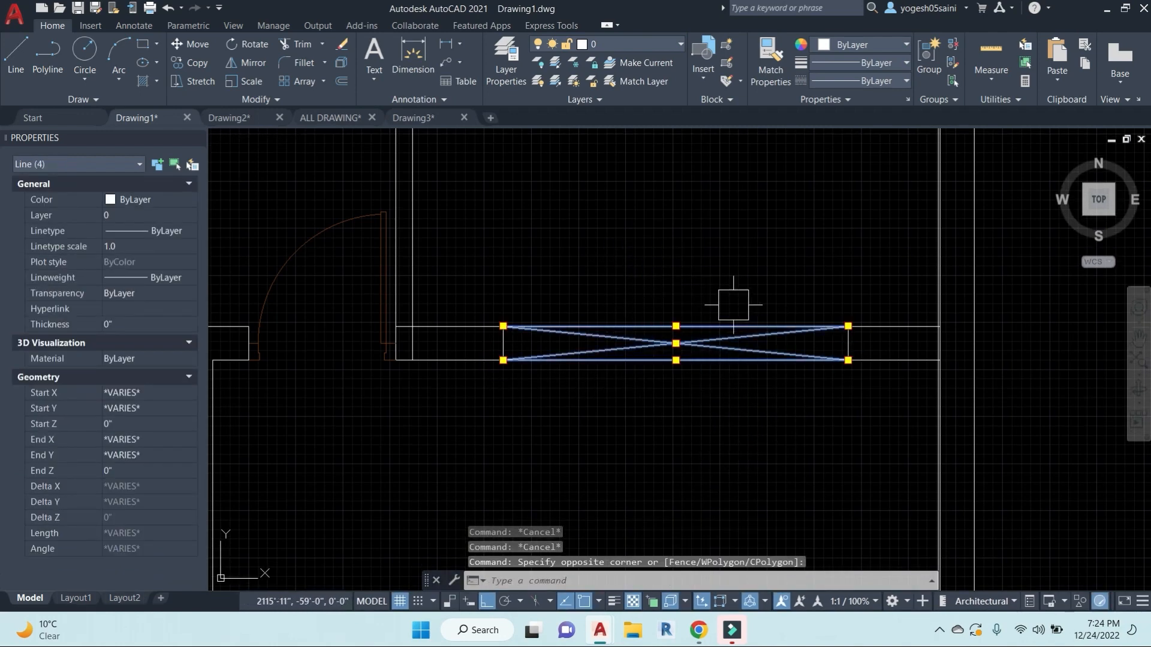
left_click(869, 44)
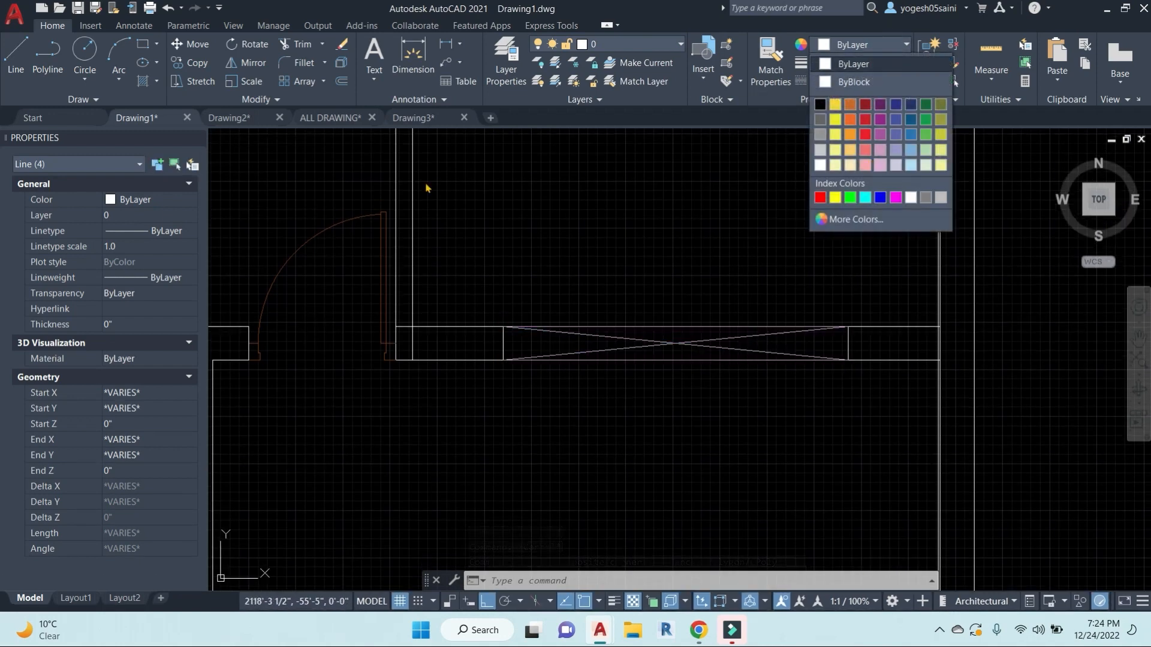
left_click(112, 200)
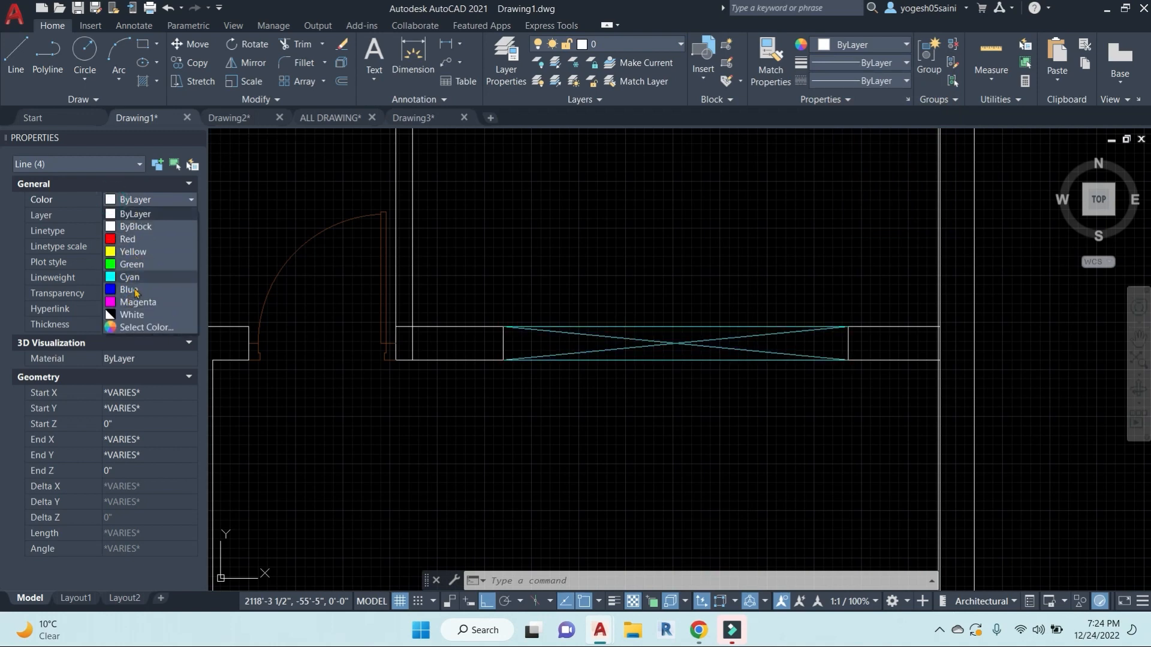
key("Escape")
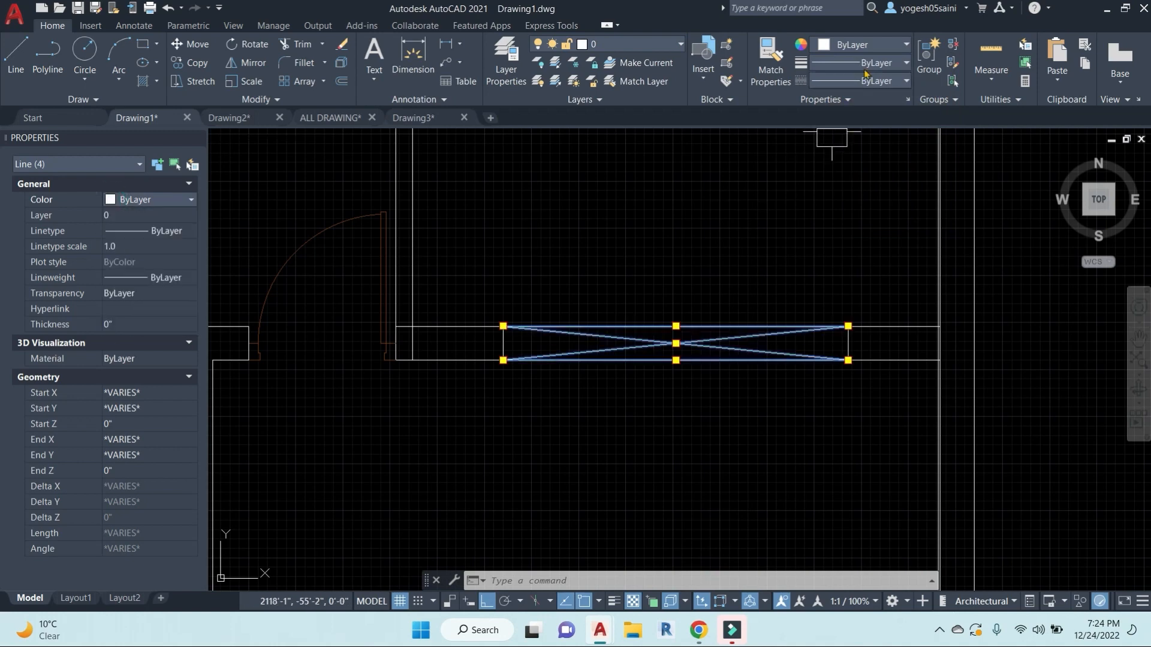
left_click(868, 47)
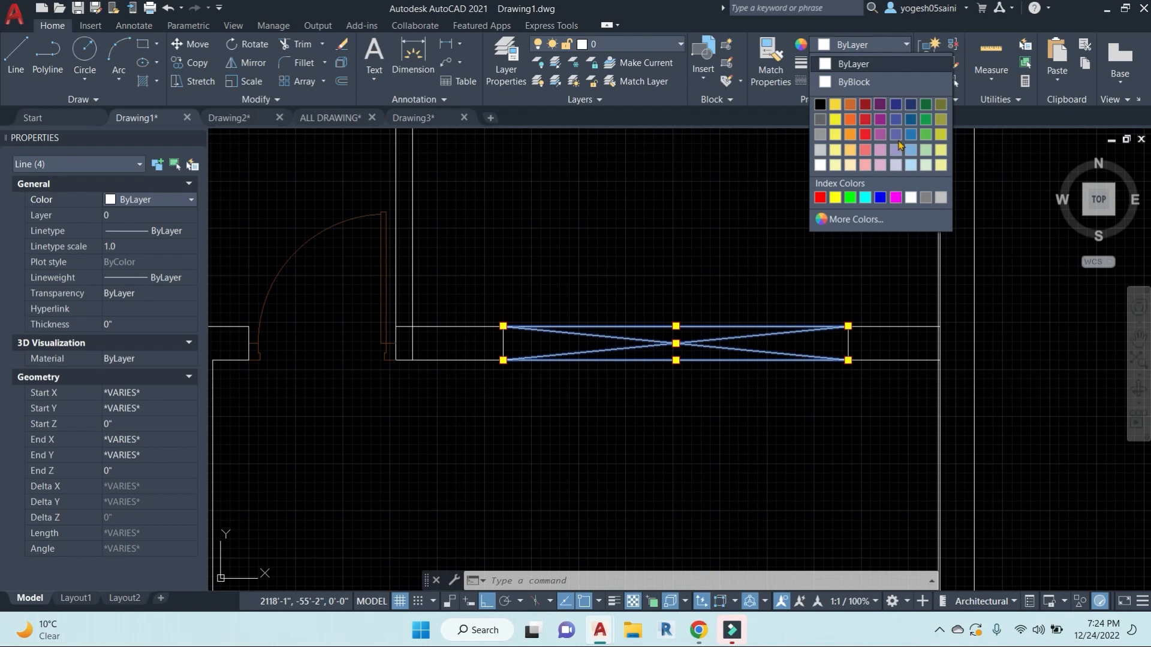
left_click(909, 172)
Step: Set the linetype of the opening's edge lines and diagonals to HIDDEN
left_click(730, 413)
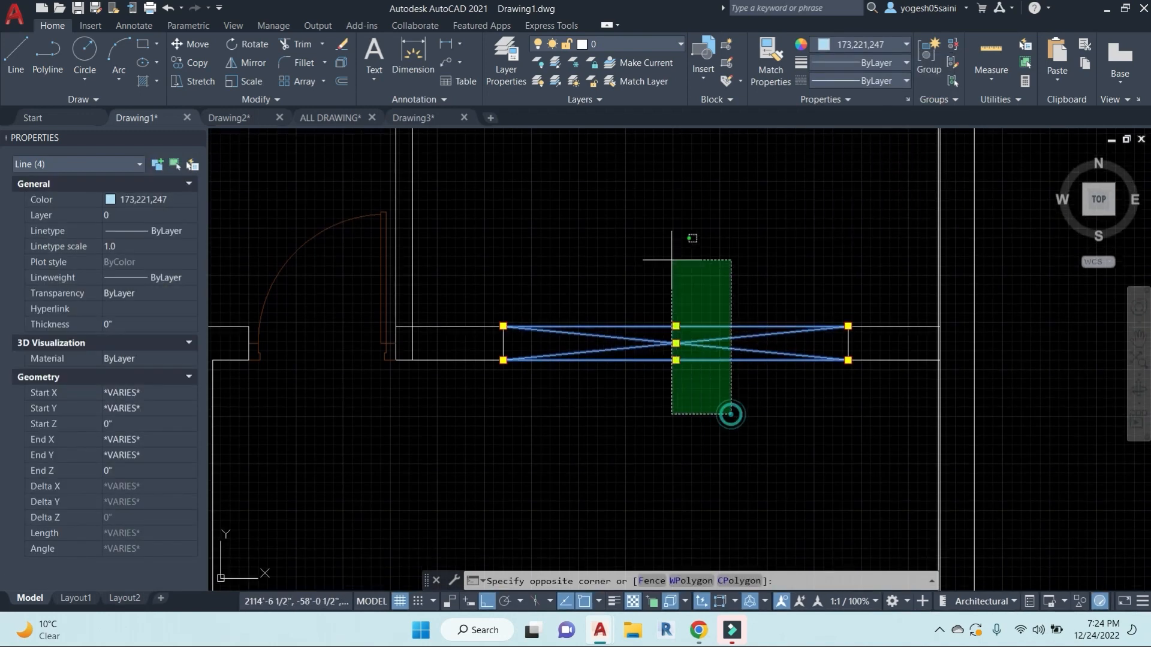
left_click(646, 251)
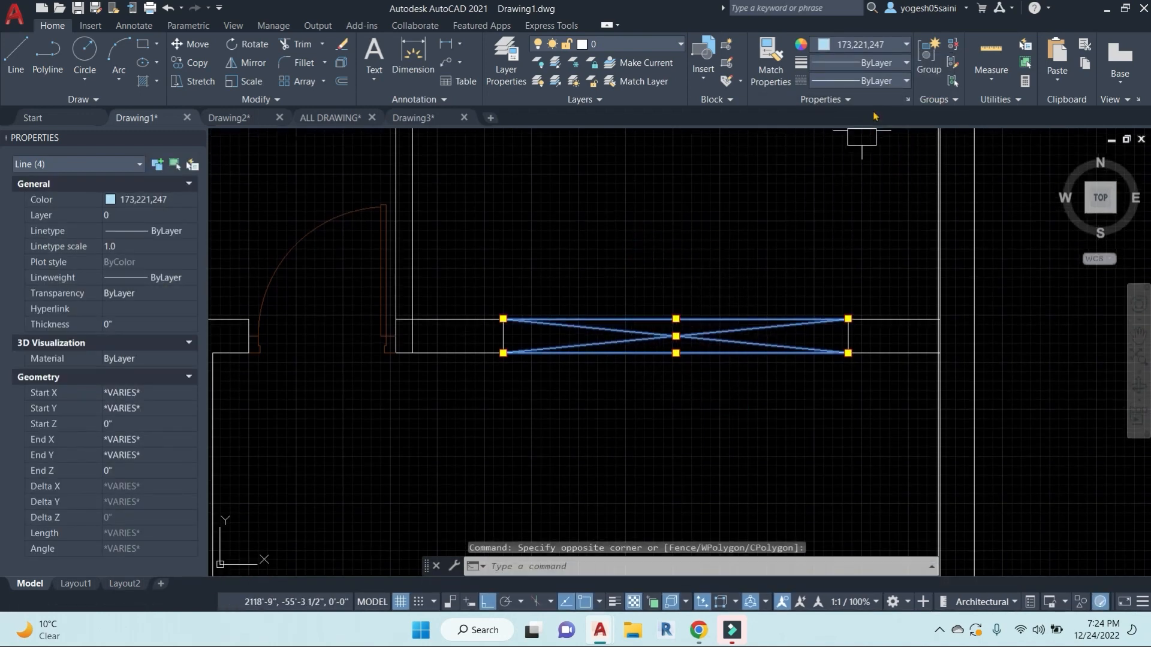
left_click(900, 81)
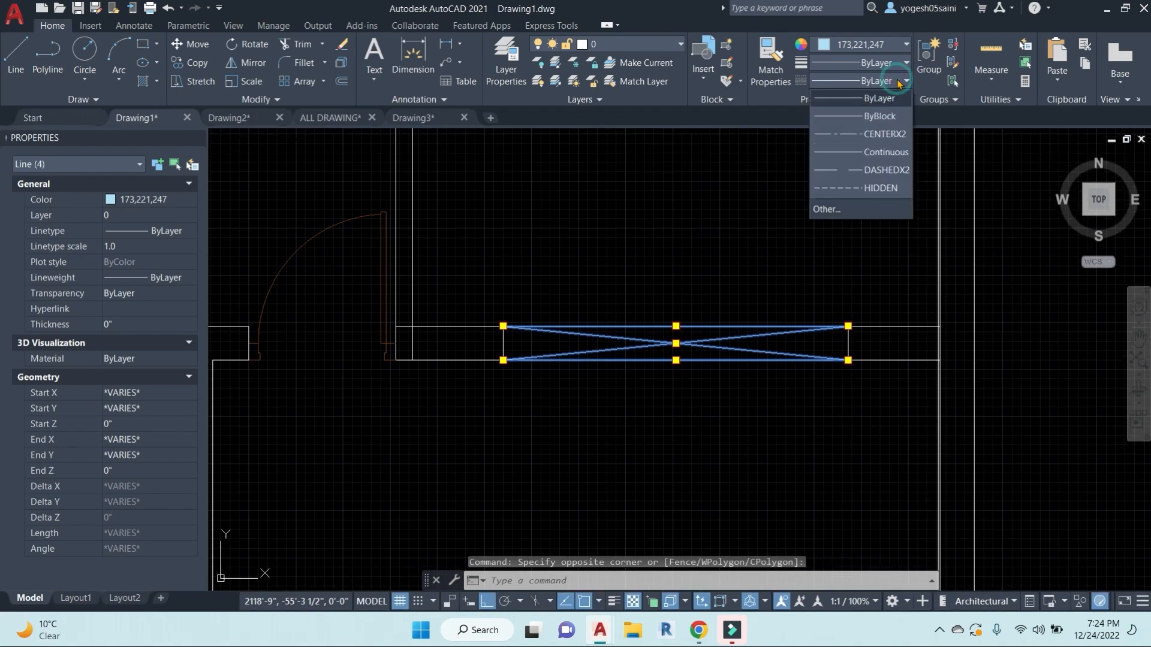
left_click(839, 188)
scroll(706, 327, "up", 8)
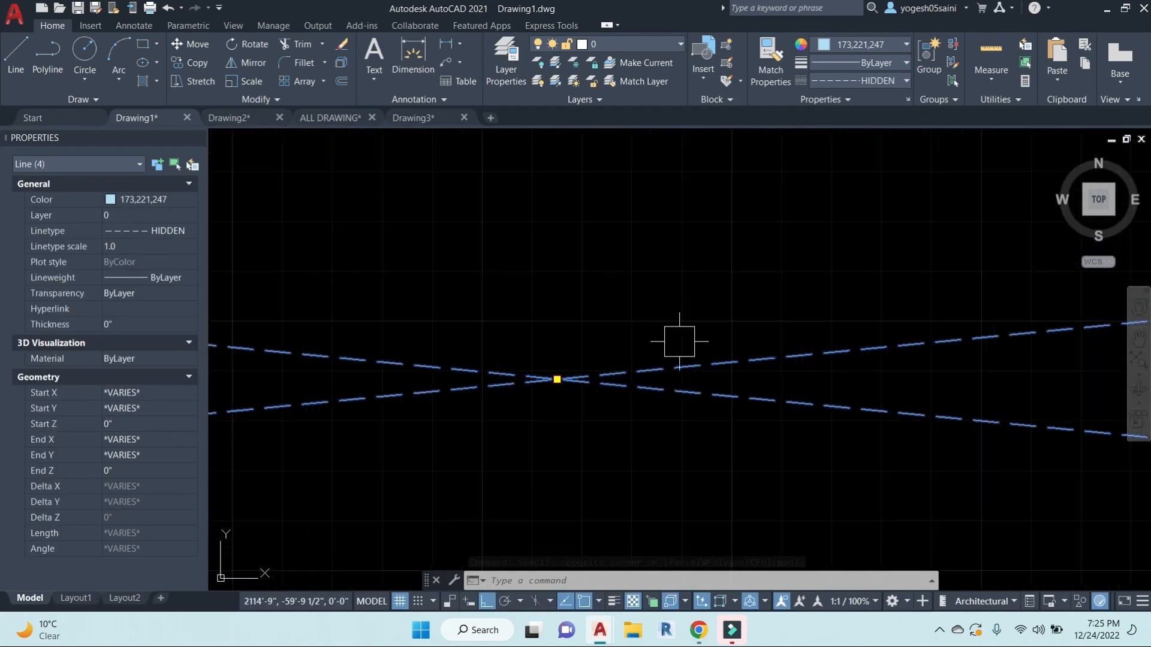
scroll(689, 388, "down", 6)
middle_click_drag(853, 219, 828, 197)
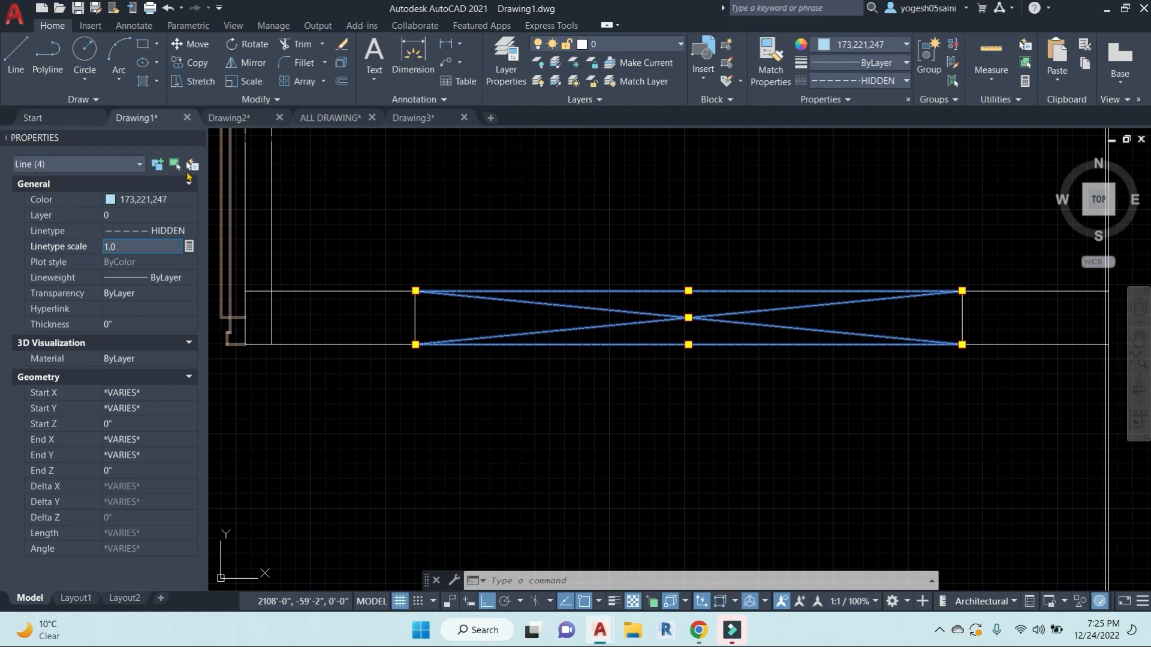
Step: Close the Properties palette, then reopen and close it once with the PR command and once with CH
left_click(197, 138)
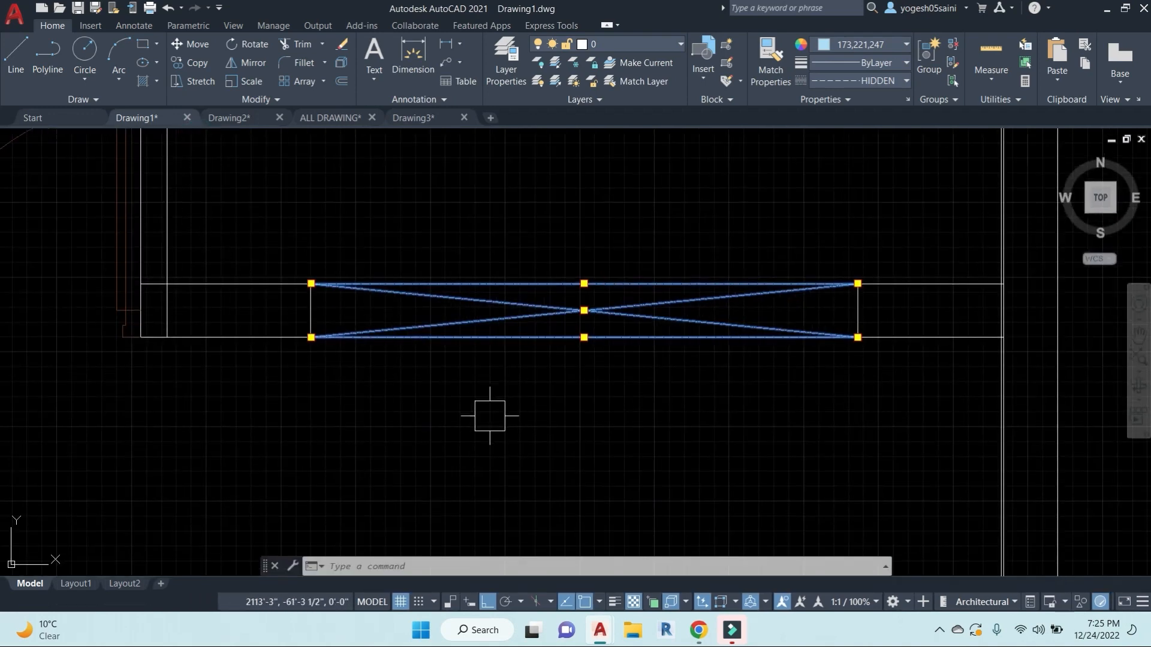
key("Escape")
key("Escape")
type("pr")
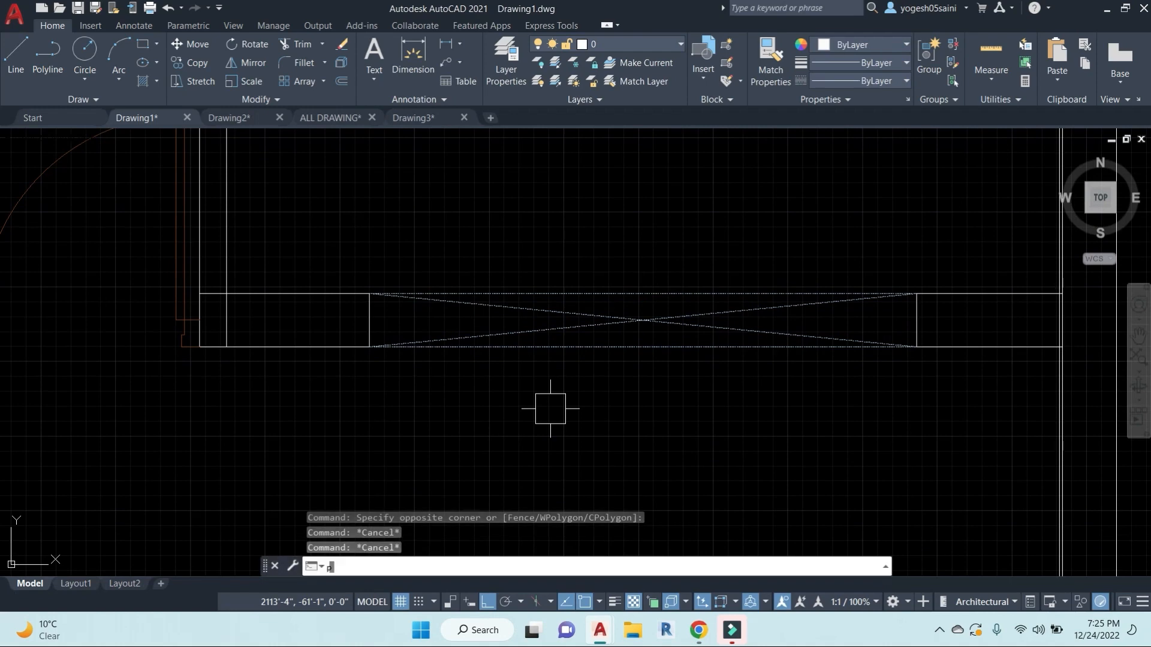
key("Return")
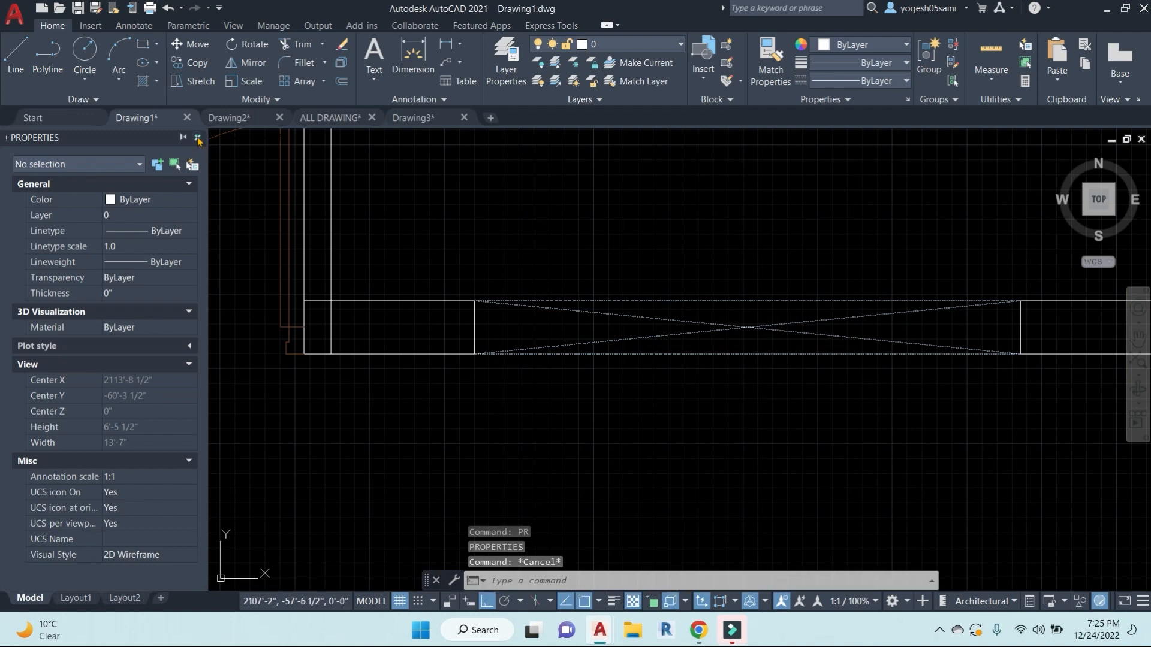
left_click(198, 140)
type("ch")
key("Return")
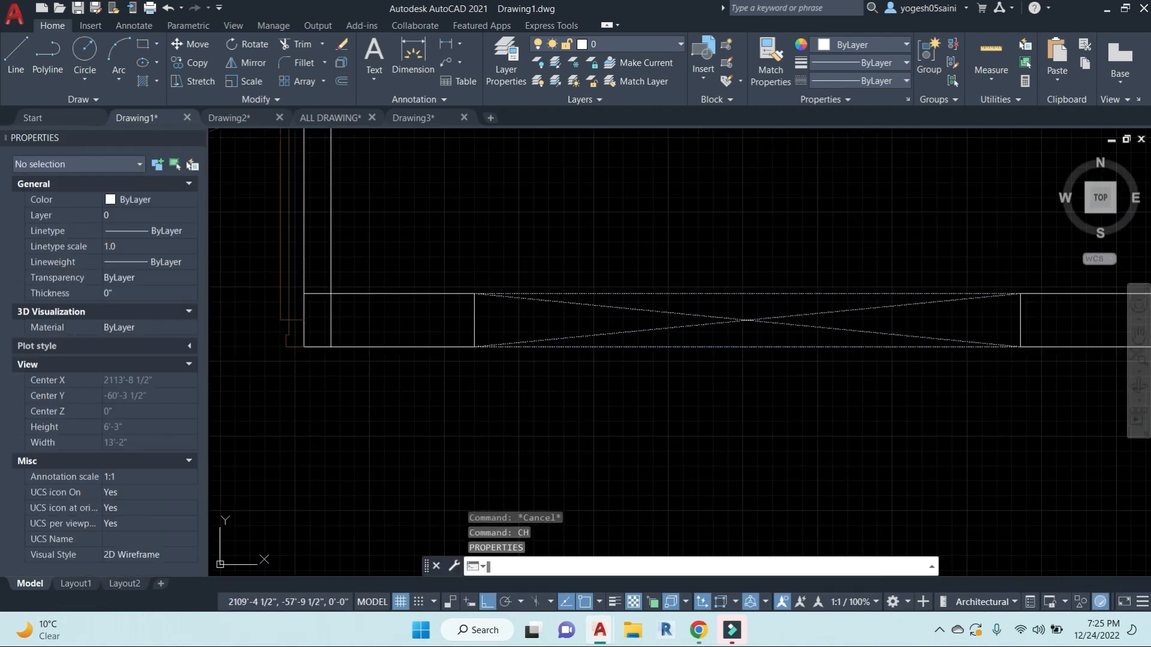
left_click(198, 138)
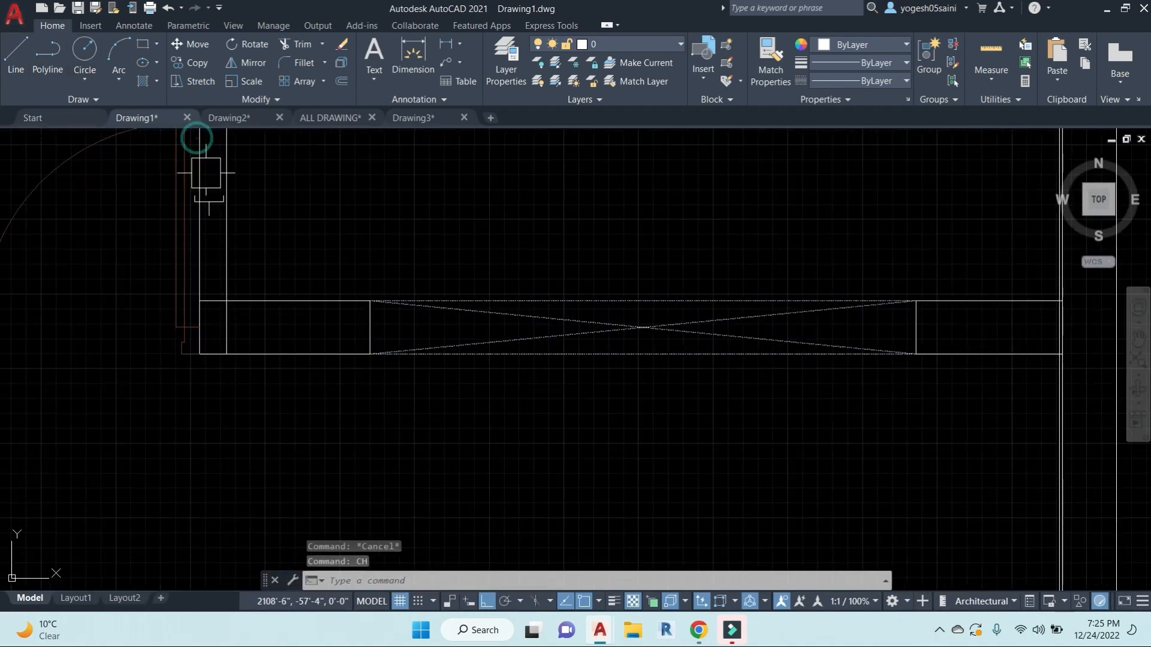
Step: Try a linetype scale of 10 on the opening's edge lines and diagonals, and settle on 20
left_click(697, 449)
left_click(587, 232)
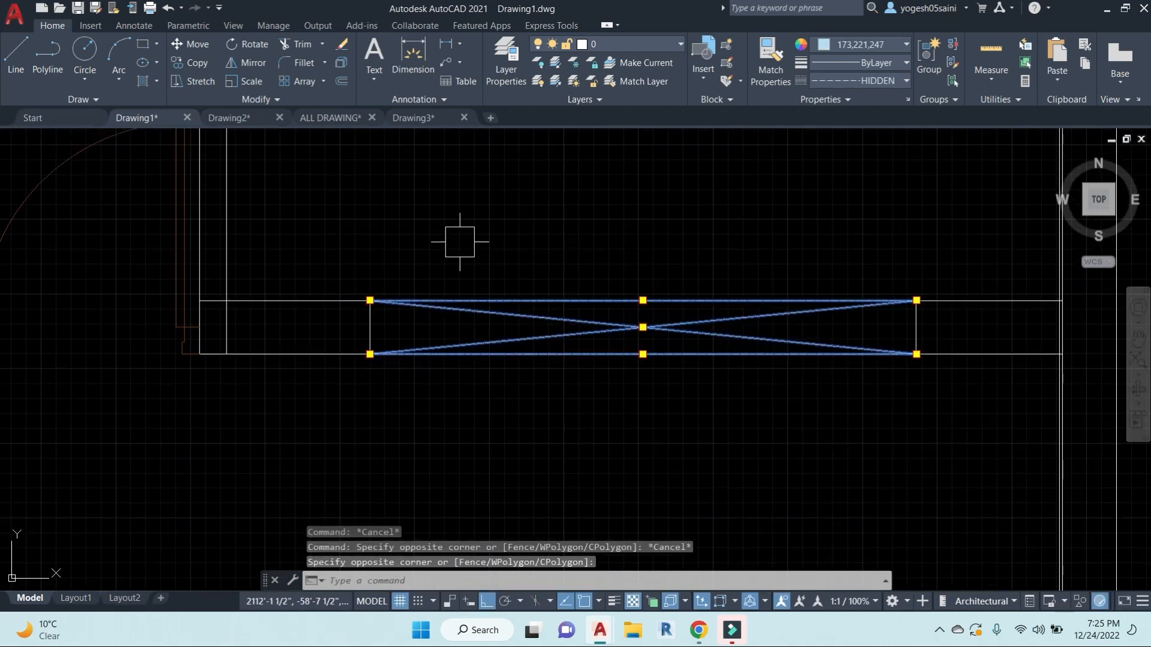
type("pr")
key("Return")
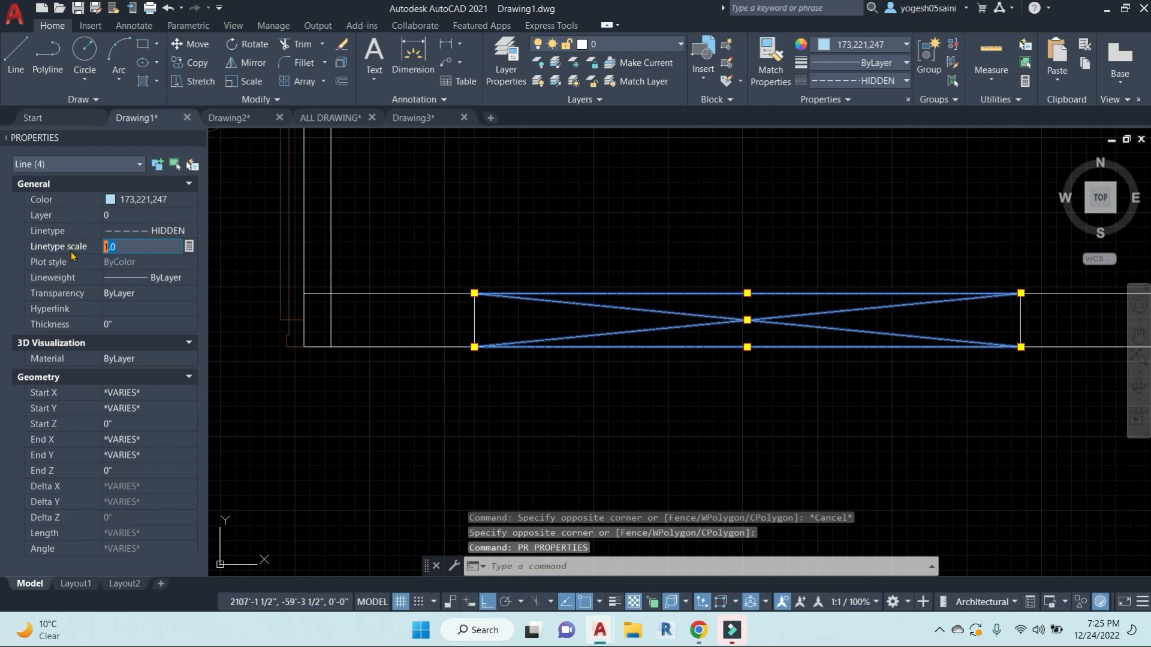
type("10")
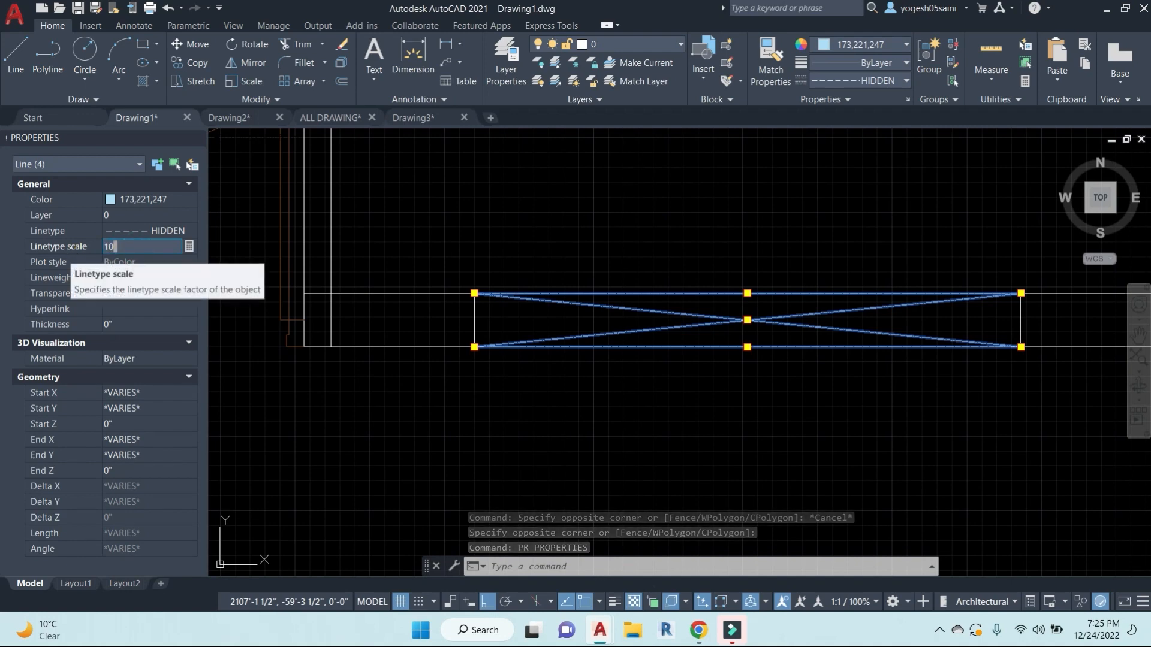
key("Return")
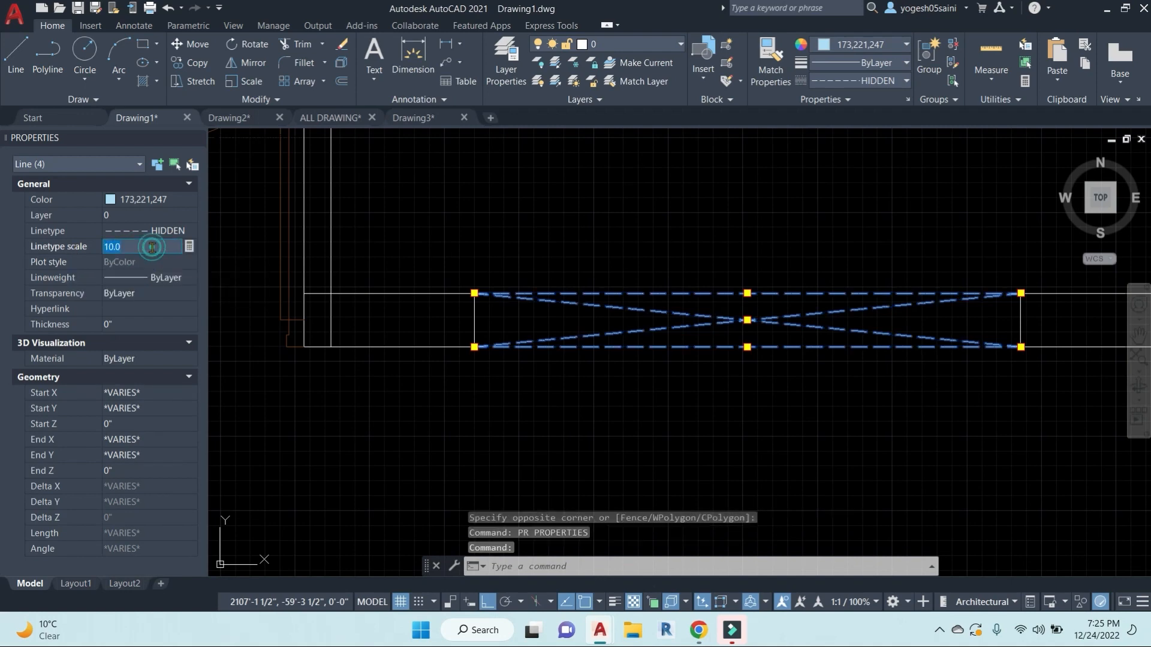
type("2")
key("Return")
key("Escape")
scroll(594, 390, "down", 6)
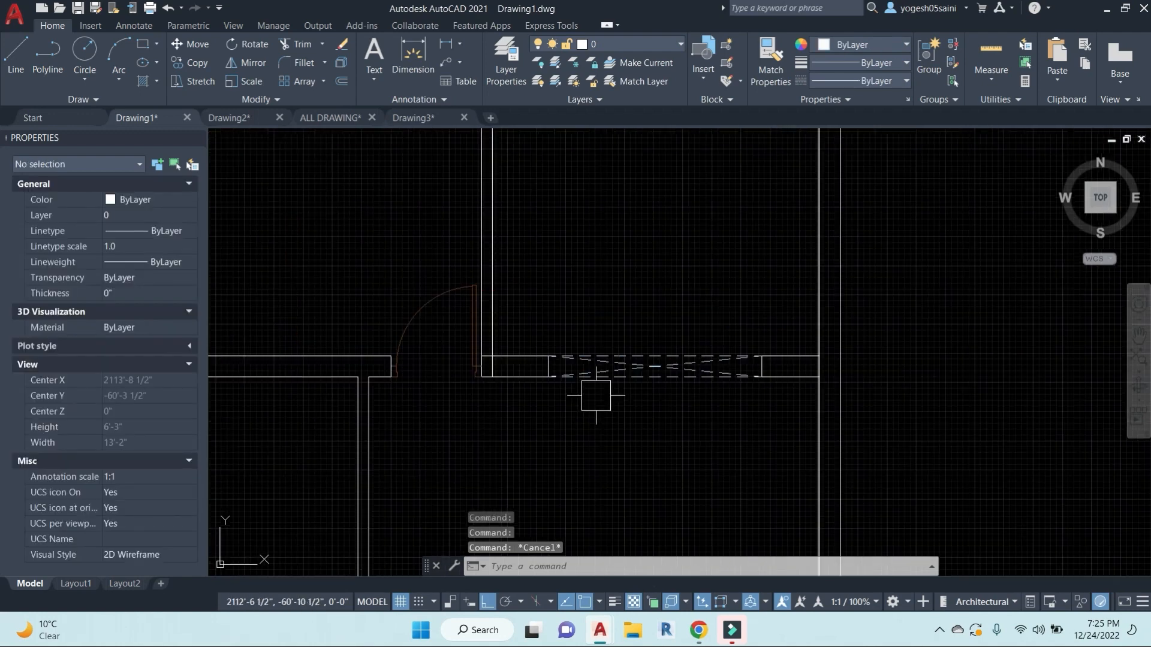
Step: Select the opening's two edge lines and two diagonals and change their color to a reddish pink
middle_click_drag(593, 389, 828, 446)
scroll(796, 440, "up", 2)
left_click(741, 433)
left_click(692, 294)
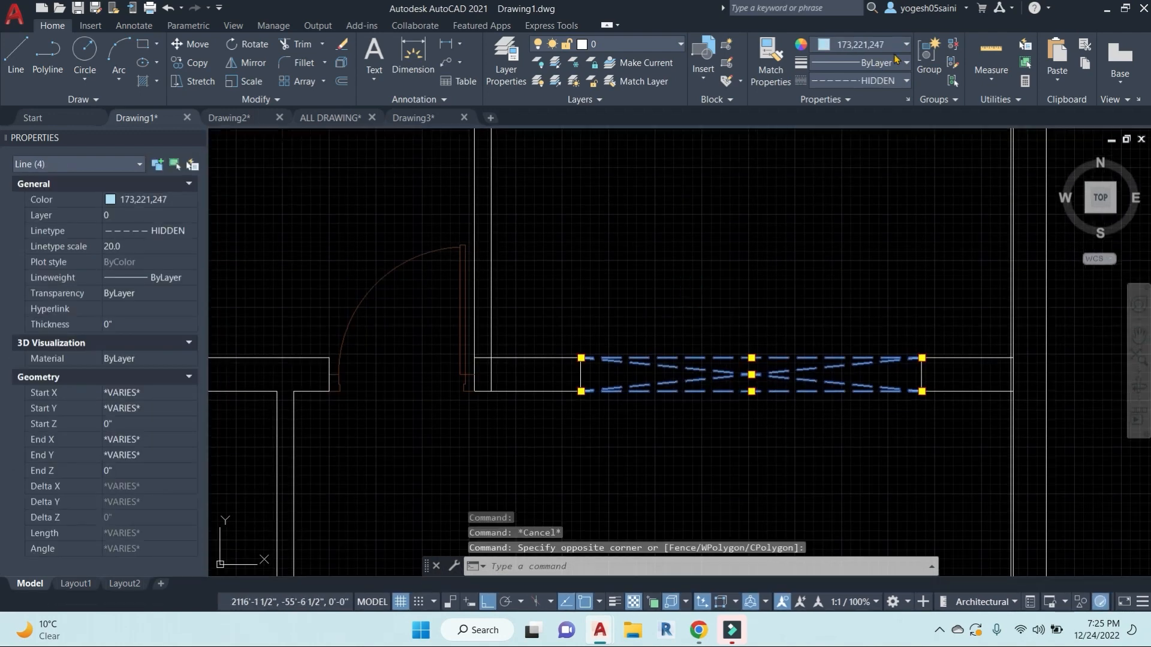
left_click(895, 42)
left_click(865, 164)
key("Escape")
key("Escape")
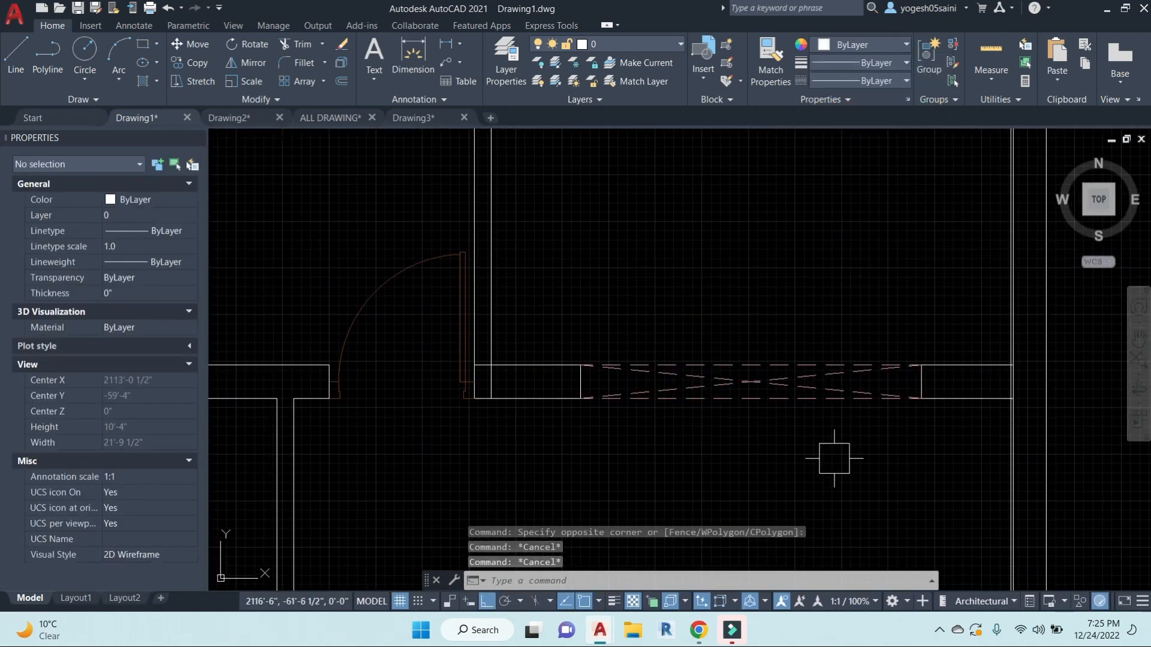
middle_click_drag(828, 447, 767, 427)
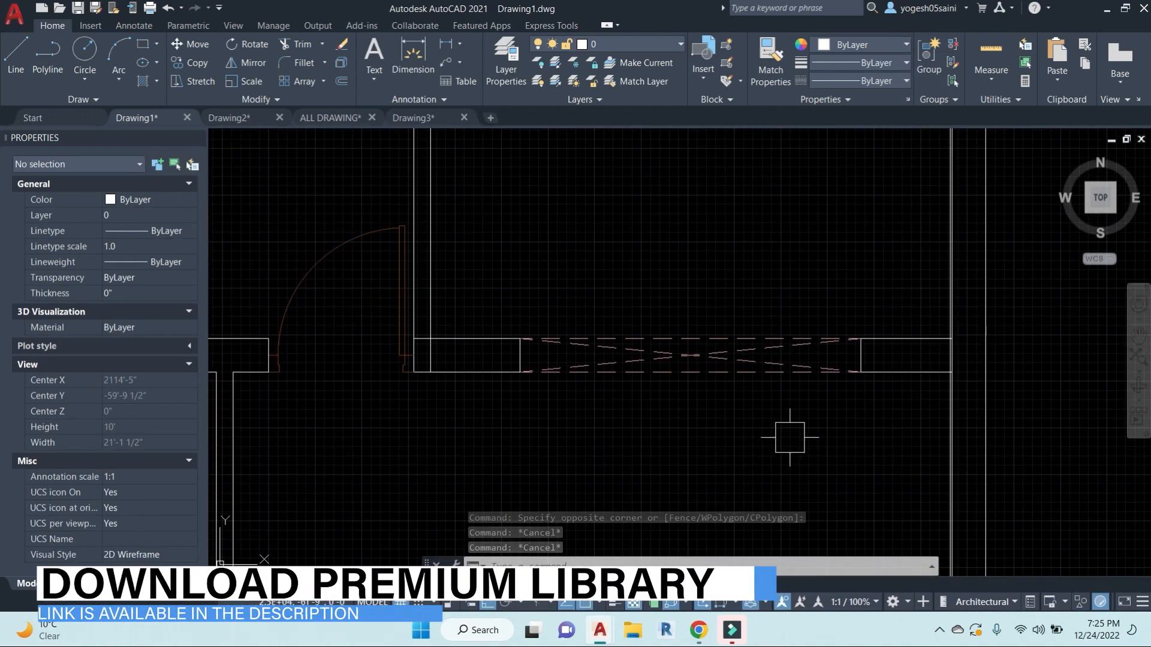
scroll(672, 336, "down", 4)
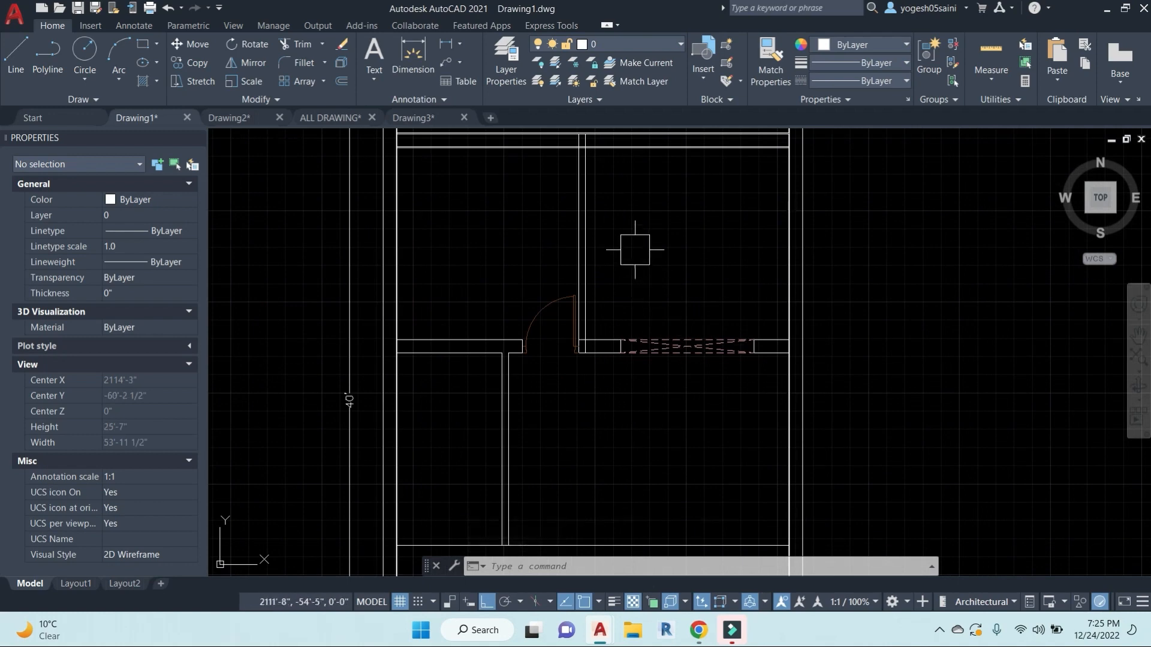
scroll(638, 365, "up", 3)
left_click(610, 377)
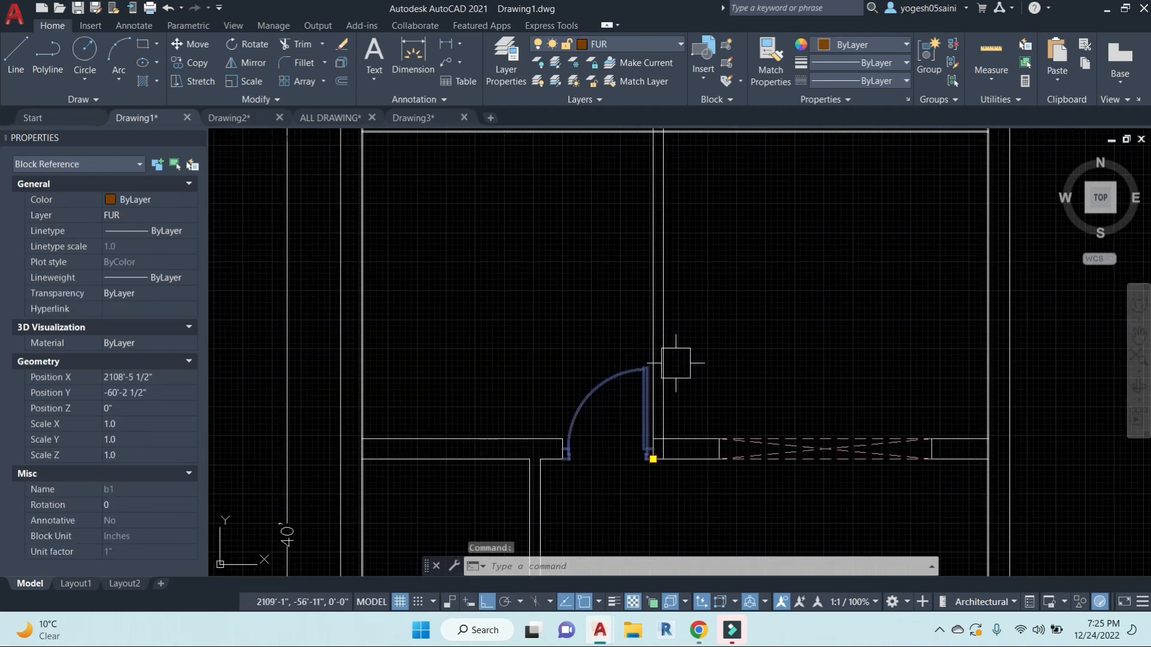
key("Escape")
key("Escape")
Step: Set the lineweight of the two vertical partition lines beside the door to 0.53 mm and turn on lineweight display
left_click(661, 246)
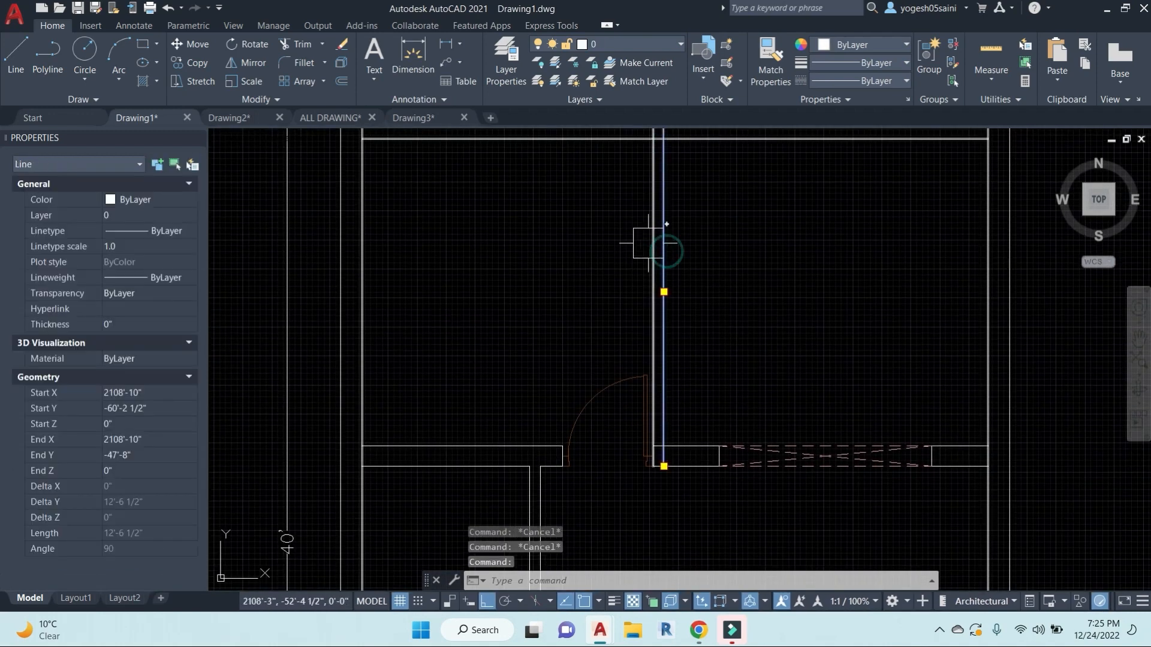
scroll(642, 223, "up", 2)
left_click(646, 217)
scroll(680, 253, "down", 4)
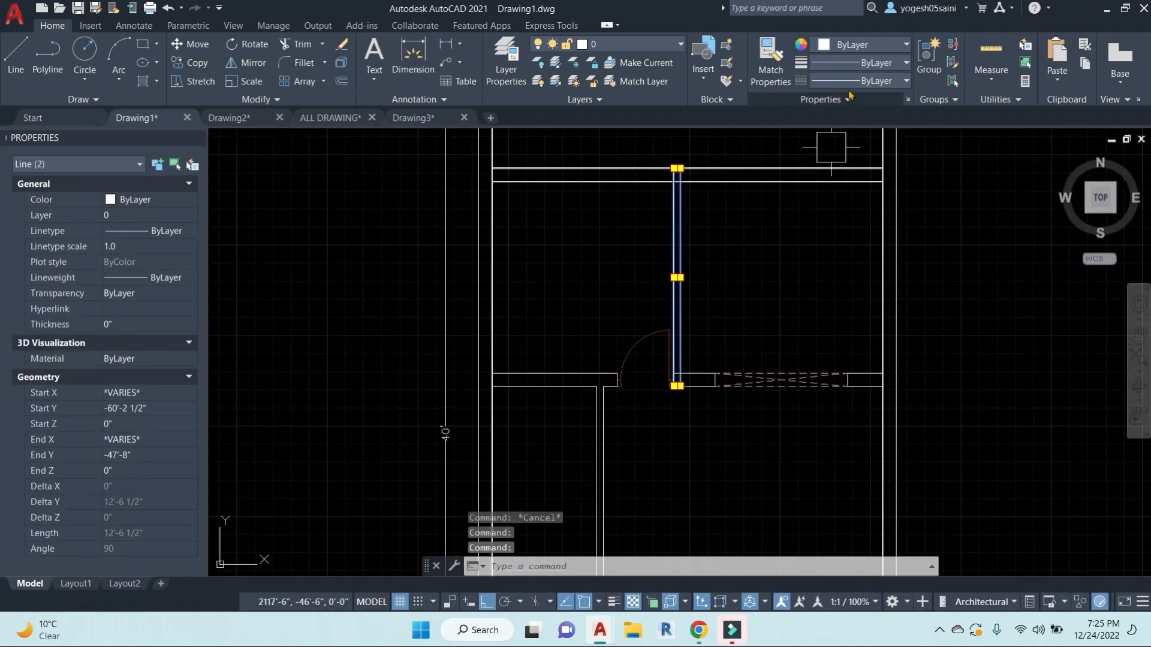
left_click(895, 68)
scroll(855, 222, "down", 2)
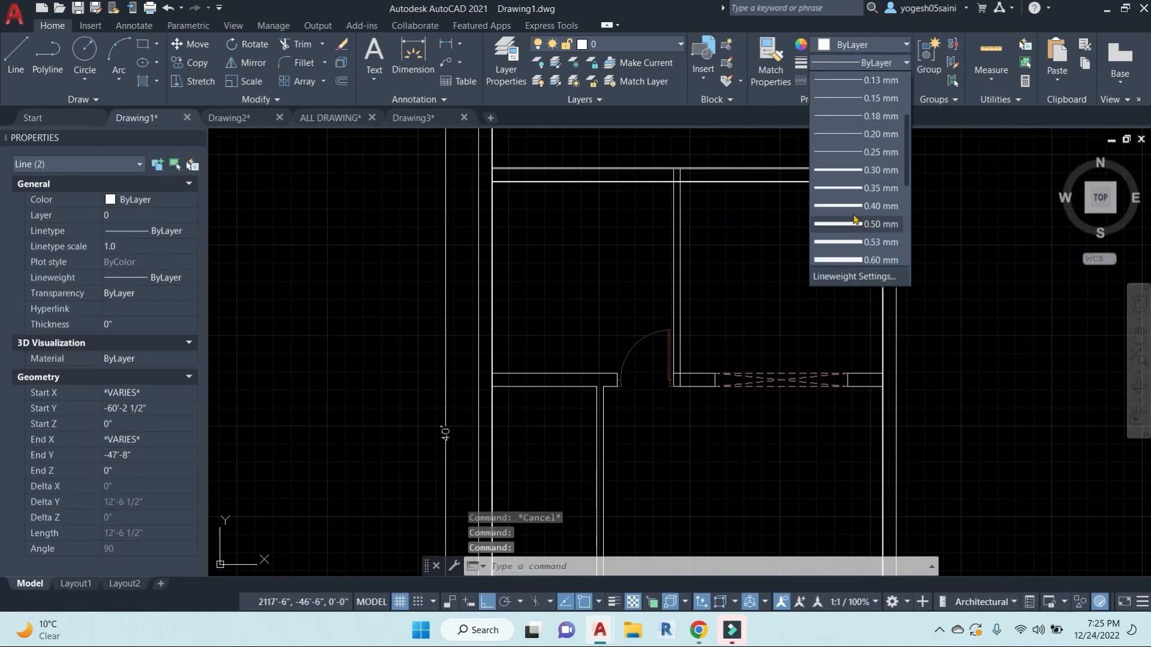
left_click(852, 242)
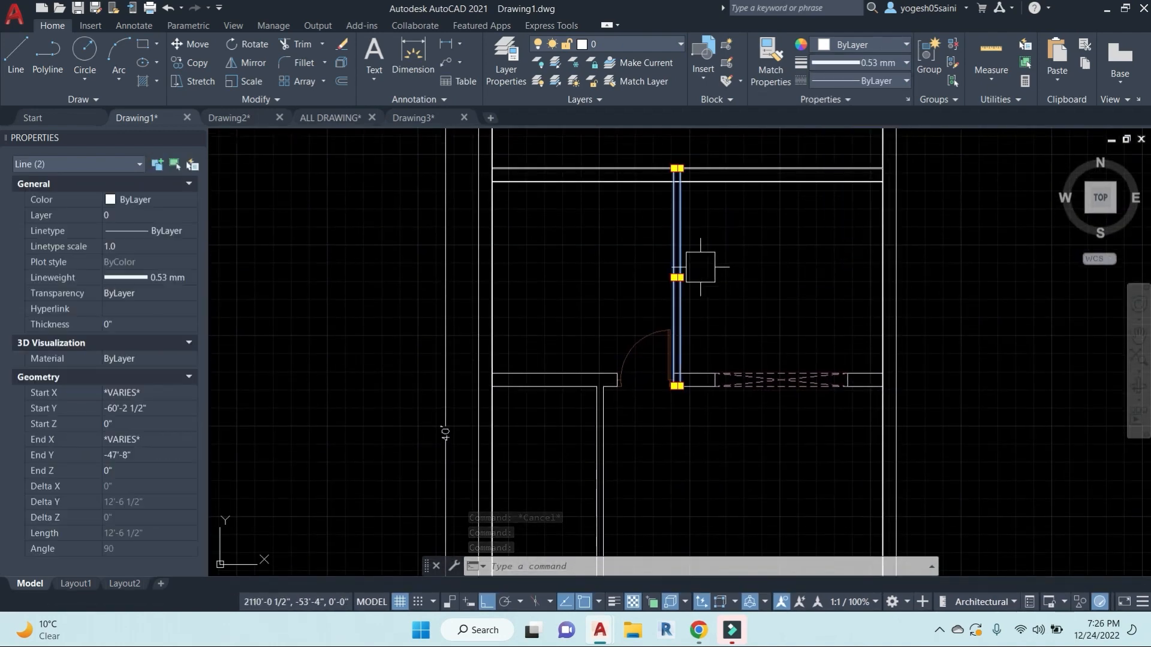
scroll(722, 268, "up", 3)
scroll(688, 264, "down", 3)
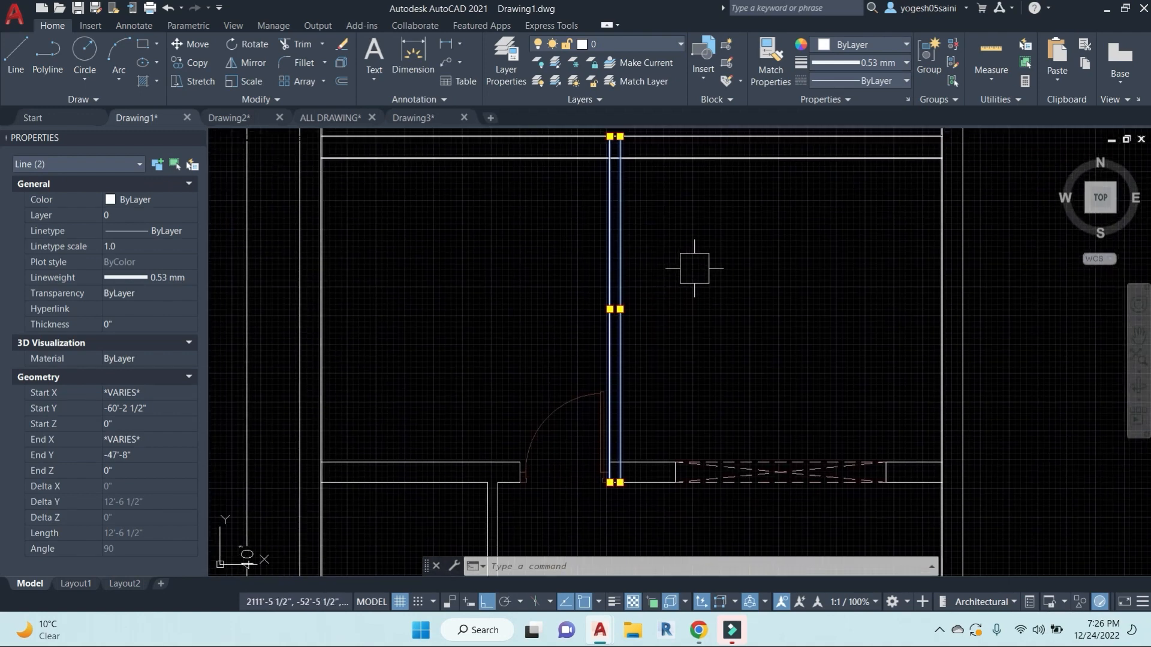
key("Escape")
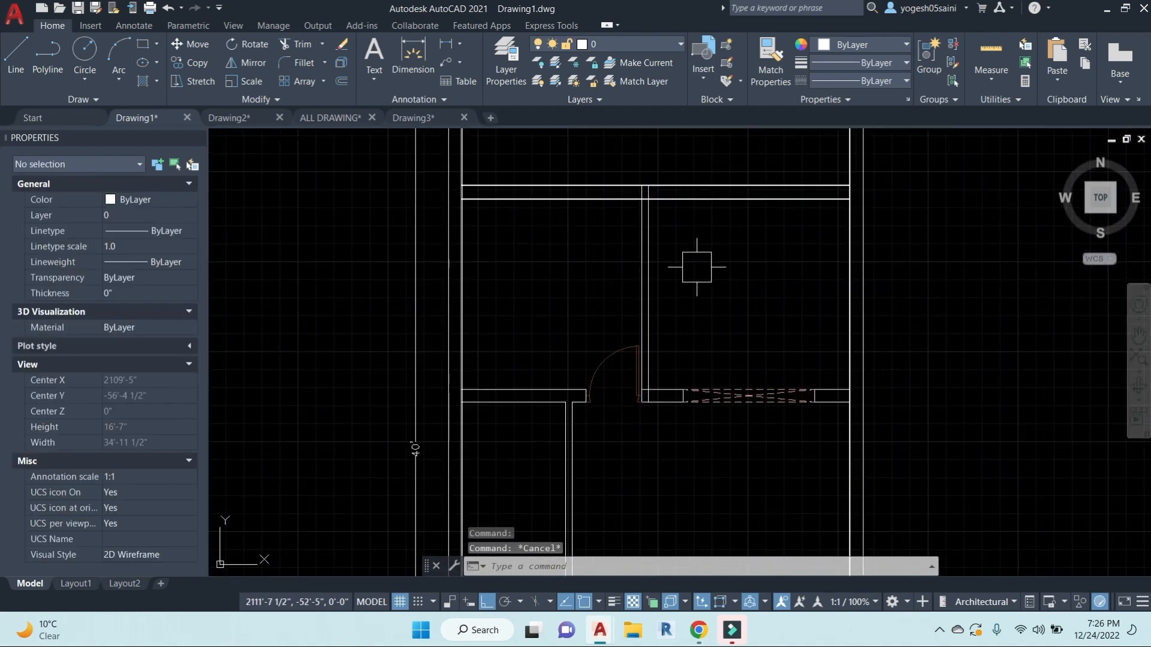
left_click(615, 601)
scroll(648, 170, "up", 5)
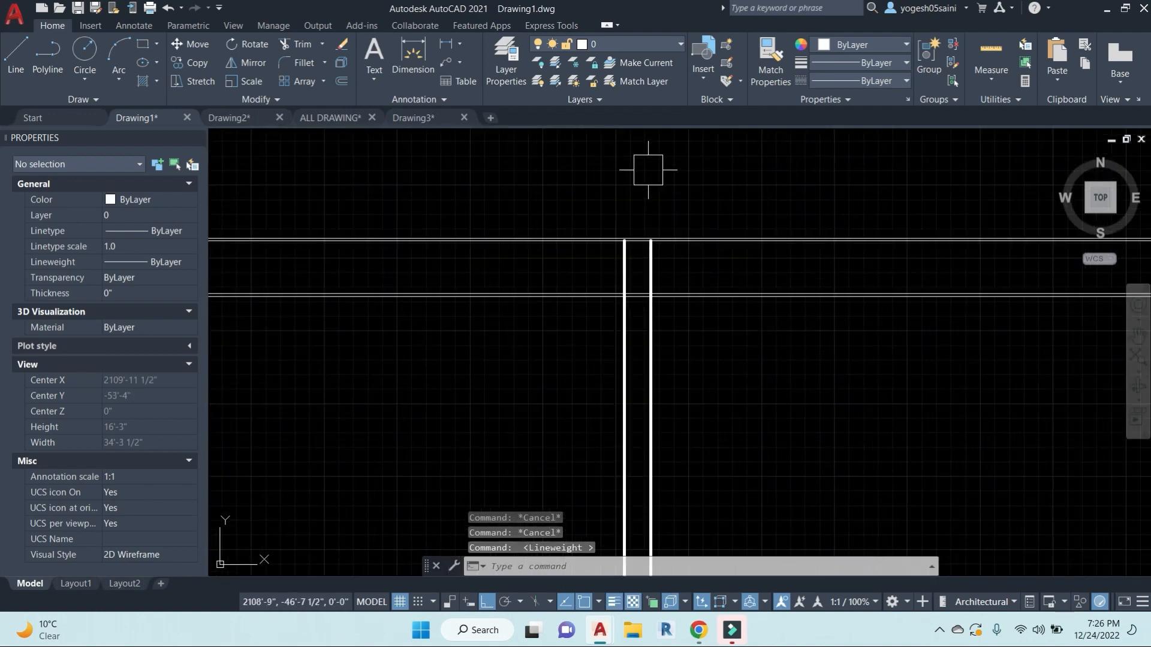
Step: Erase the two plaster lines running along the horizontal wall at the partition's upper end
left_click(699, 306)
type("e")
key("Return")
left_click(691, 225)
type("e")
key("Return")
scroll(736, 368, "down", 1)
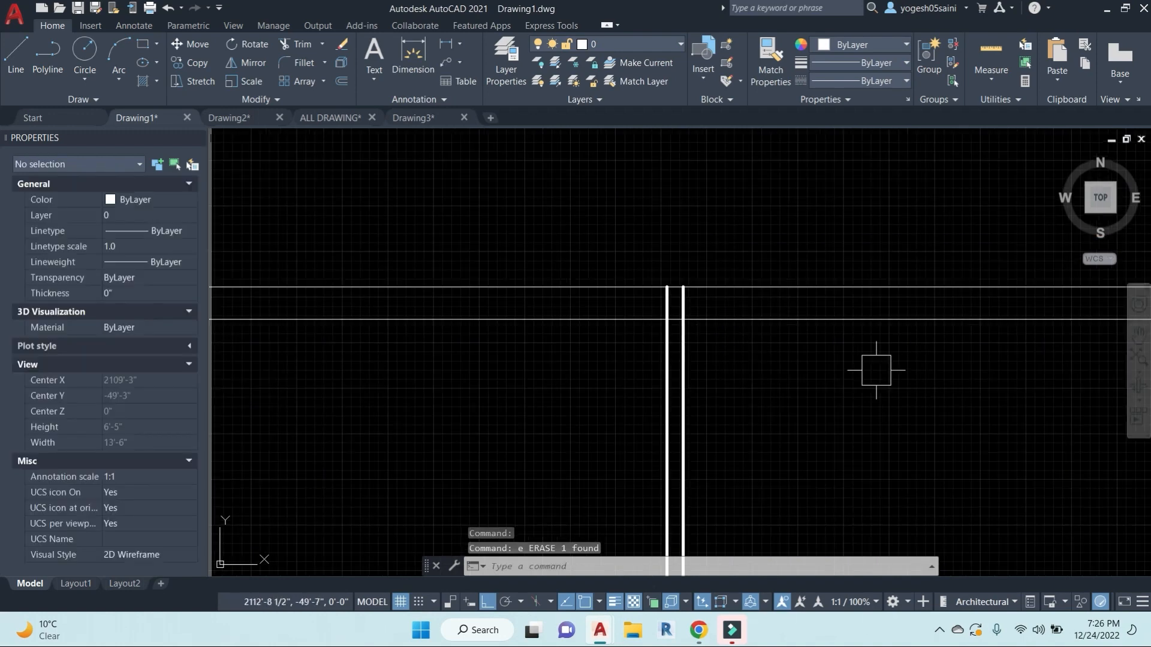
middle_click_drag(1083, 364, 815, 312)
left_click(908, 290)
key("Escape")
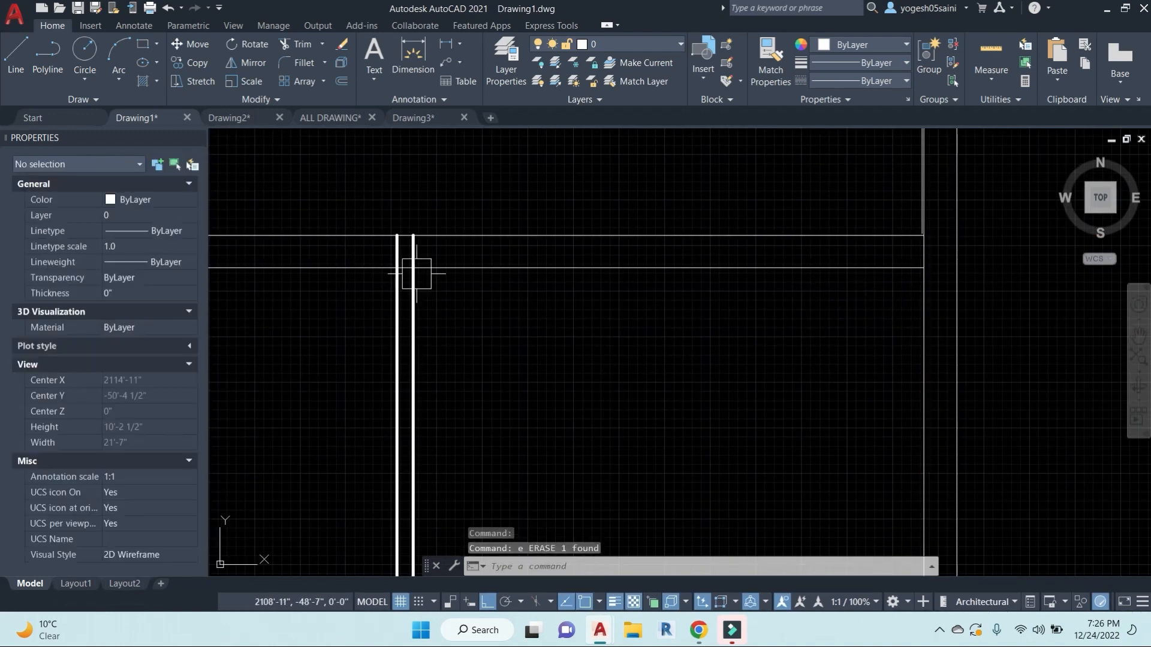
Step: Turn off the display of lineweights in the drawing
scroll(415, 254, "up", 3)
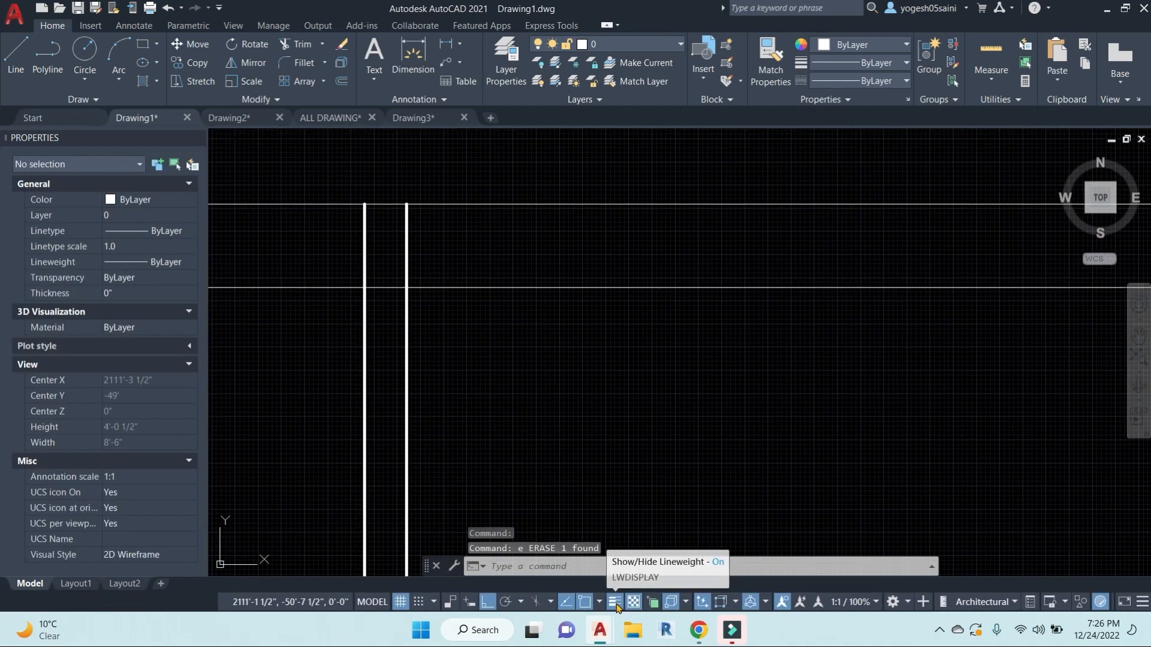
left_click(613, 602)
scroll(474, 307, "down", 2)
middle_click_drag(465, 316, 580, 305)
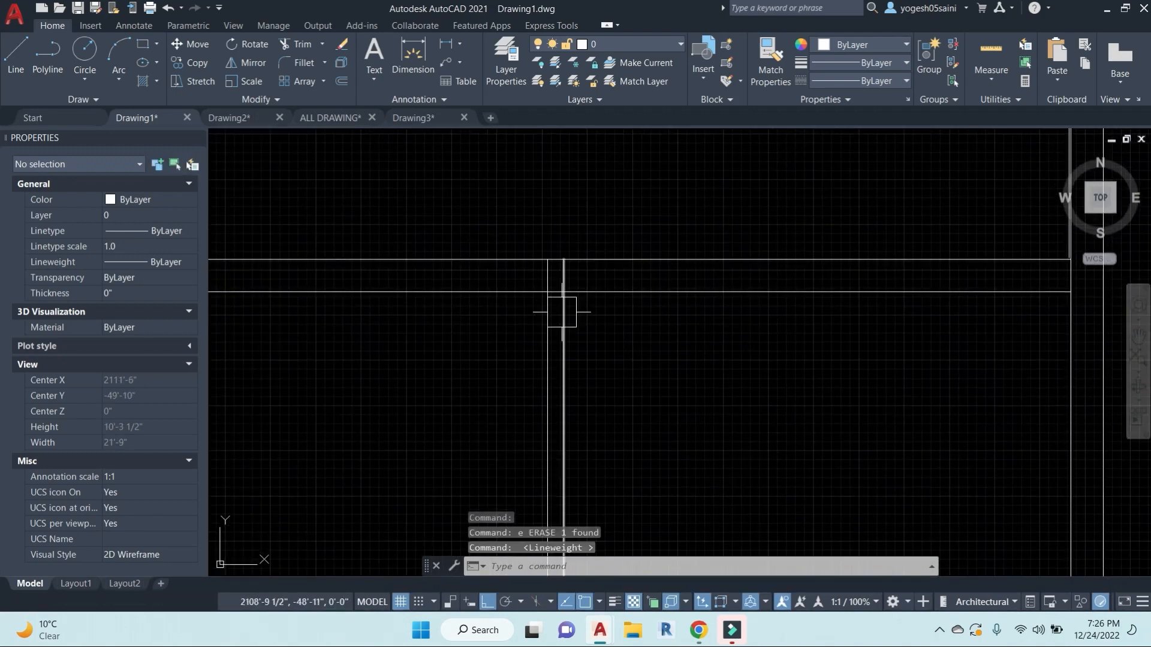
Step: Select the two vertical partition lines and reset their lineweight to ByLayer
left_click(663, 412)
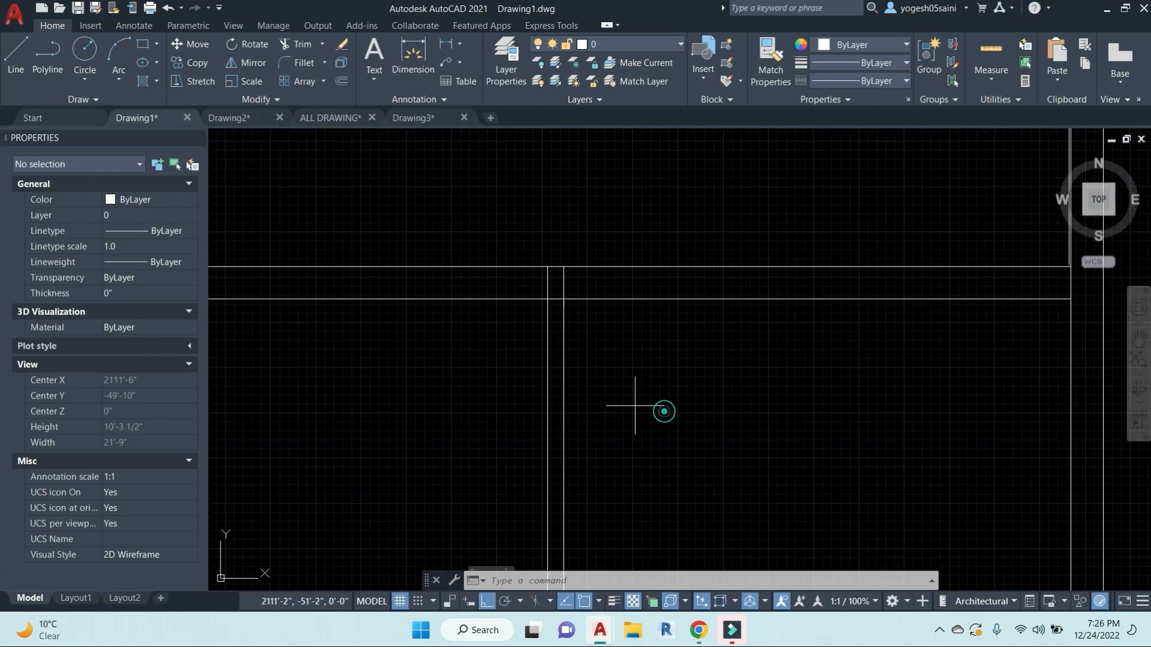
left_click(441, 375)
left_click(889, 63)
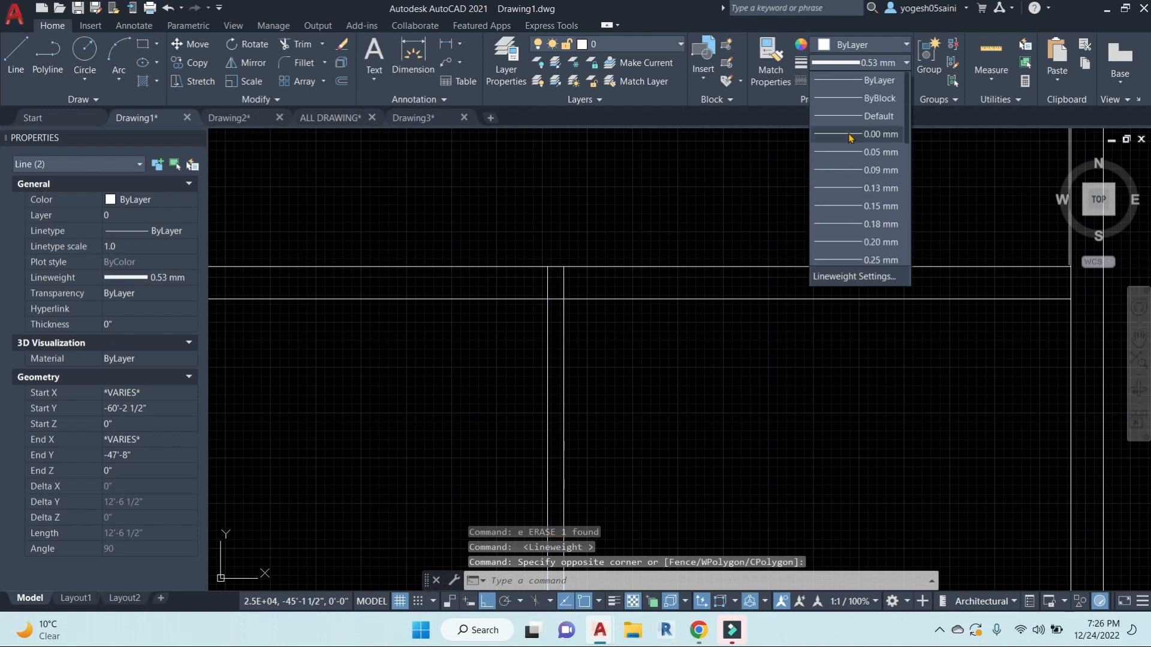
left_click(850, 82)
scroll(730, 244, "down", 5)
key("Escape")
scroll(641, 310, "up", 5)
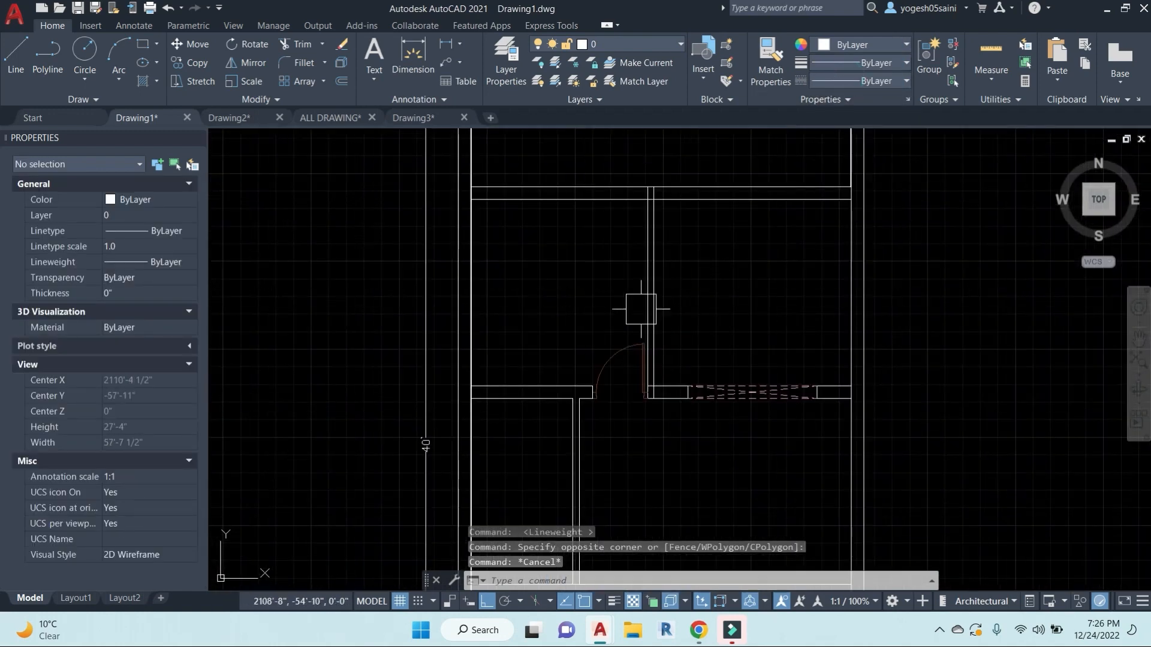
middle_click_drag(743, 336, 755, 329)
key("Escape")
key("Escape")
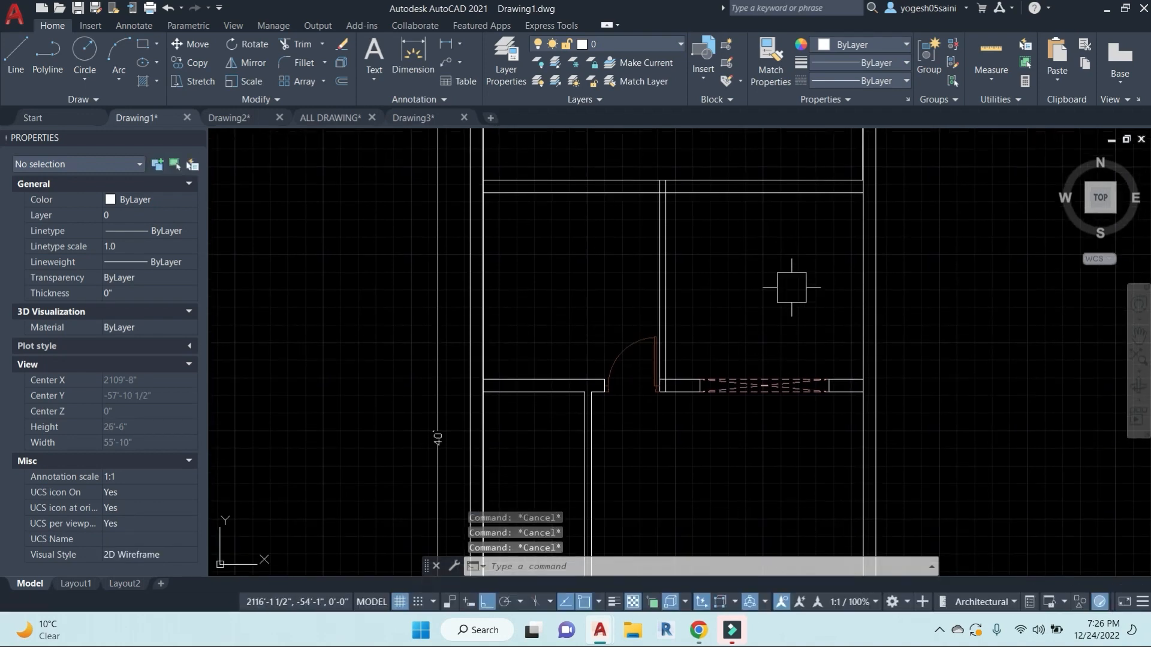
Step: Measure the clear vertical distance inside the small room beside the lower partition with a temporary linear dimension
scroll(792, 280, "down", 5)
scroll(663, 342, "up", 5)
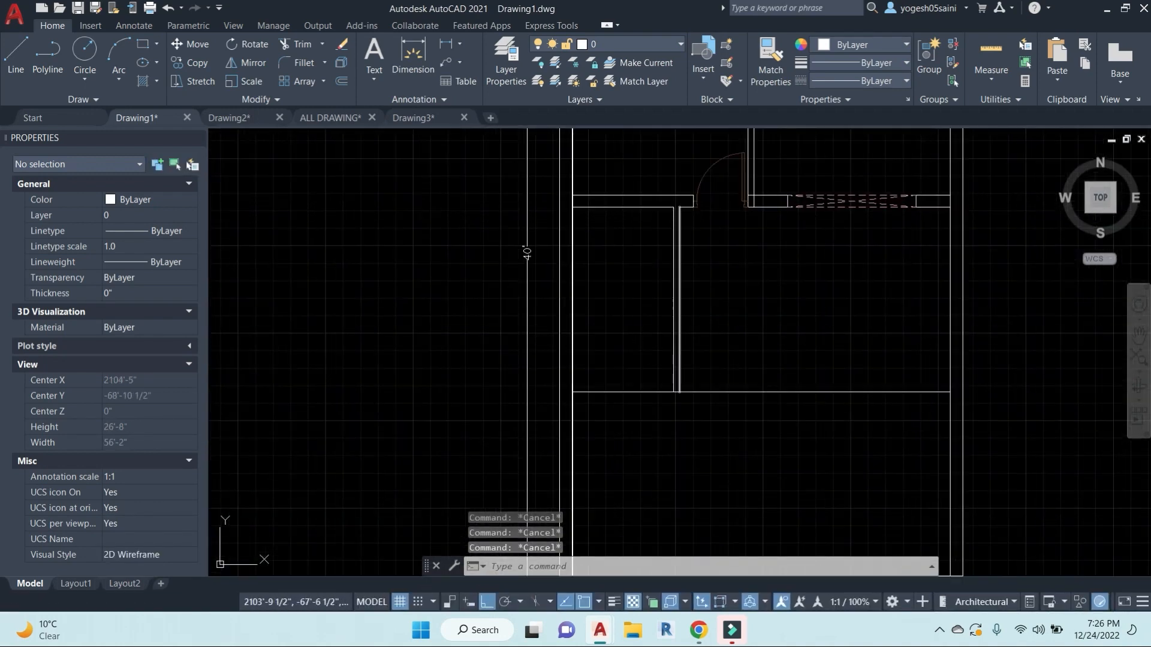
type("dli")
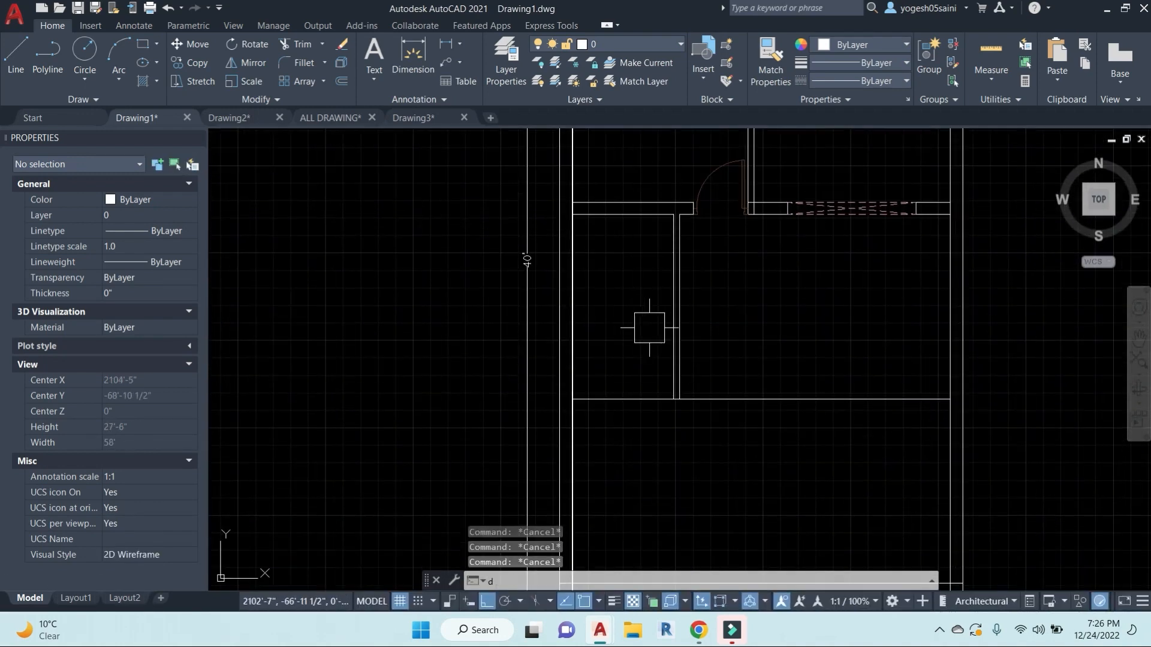
key("Return")
left_click(631, 214)
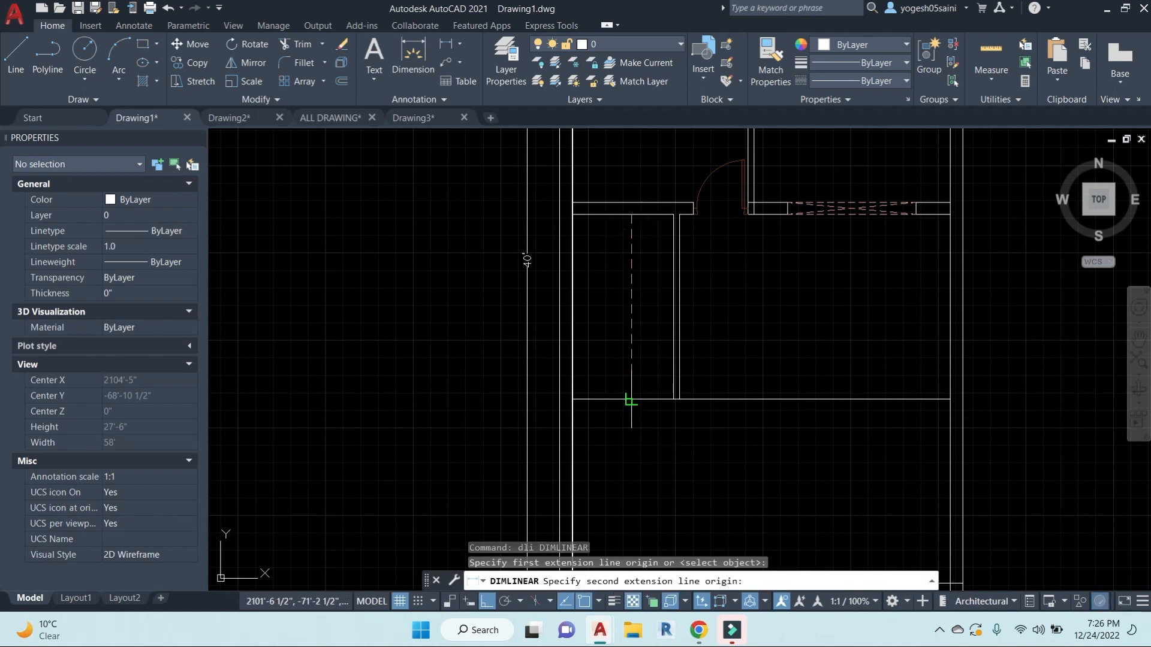
left_click(630, 400)
key("Escape")
key("Escape")
key("Escape")
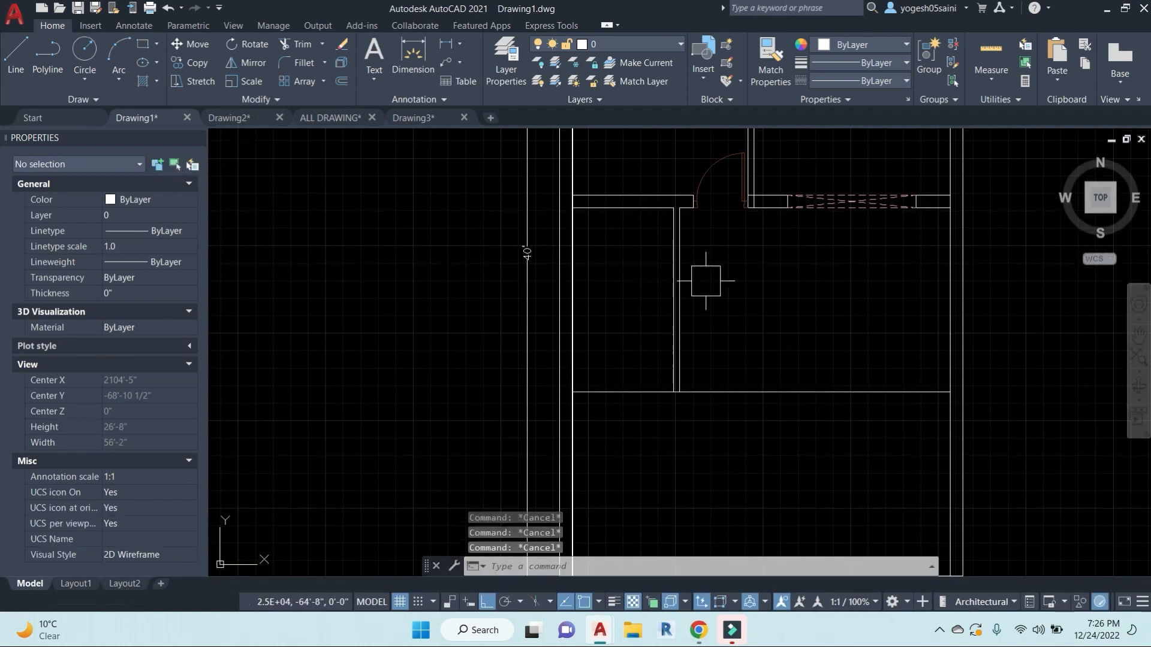
Step: Copy the door block straight down into the room below its opening
middle_click_drag(728, 176, 732, 226)
left_click(732, 211)
type("co")
key("Return")
left_click(807, 337)
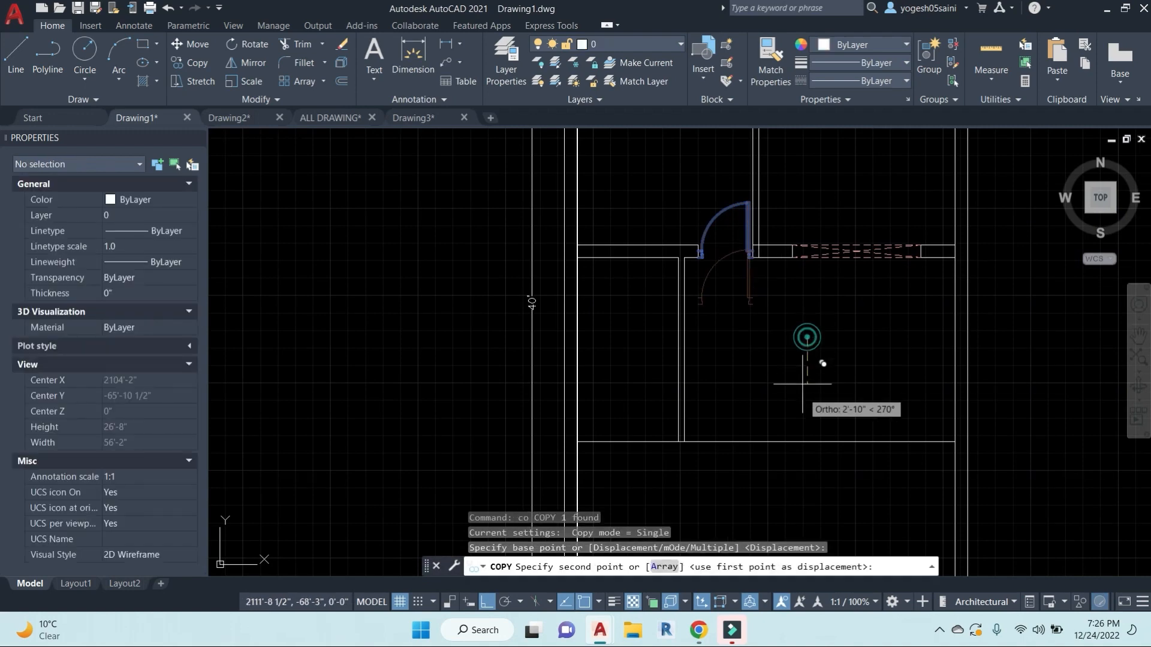
left_click(803, 397)
Step: Rotate the copied door 90° counterclockwise about its lower hinge-side frame corner
left_click(750, 300)
type("ro")
key("Return")
scroll(750, 323, "up", 4)
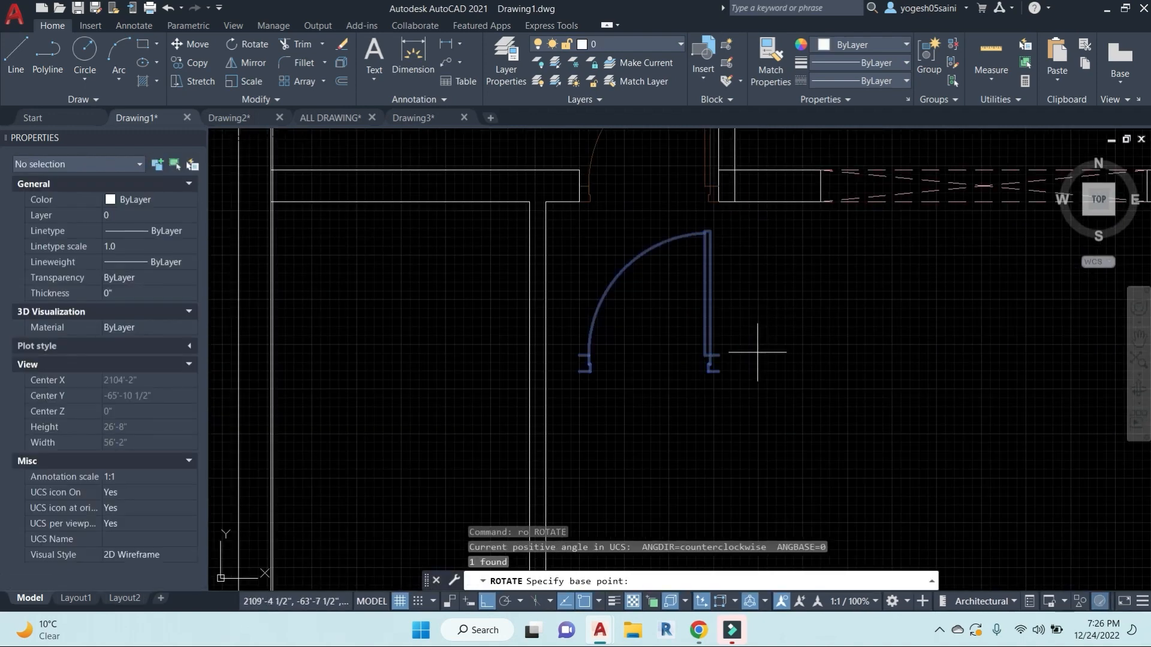
left_click(722, 372)
left_click(779, 264)
key("Escape")
key("Escape")
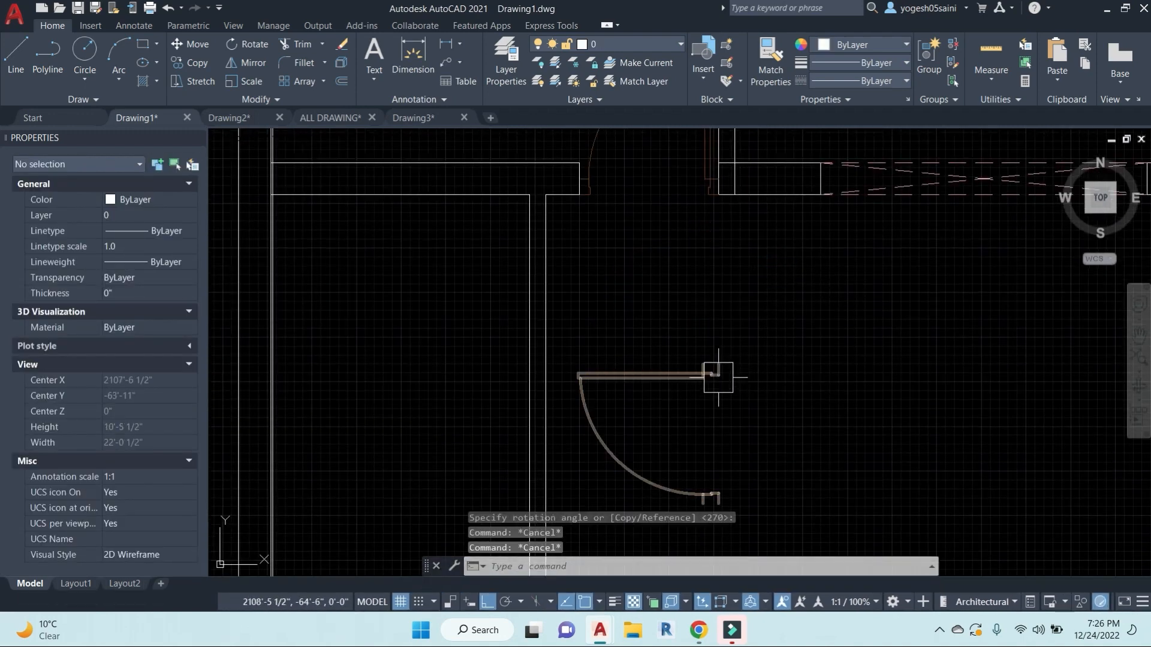
Step: Move the rotated door so its upper frame corner sits where the lower partition meets the wall above
left_click(732, 383)
type("m")
key("Return")
left_click(719, 364)
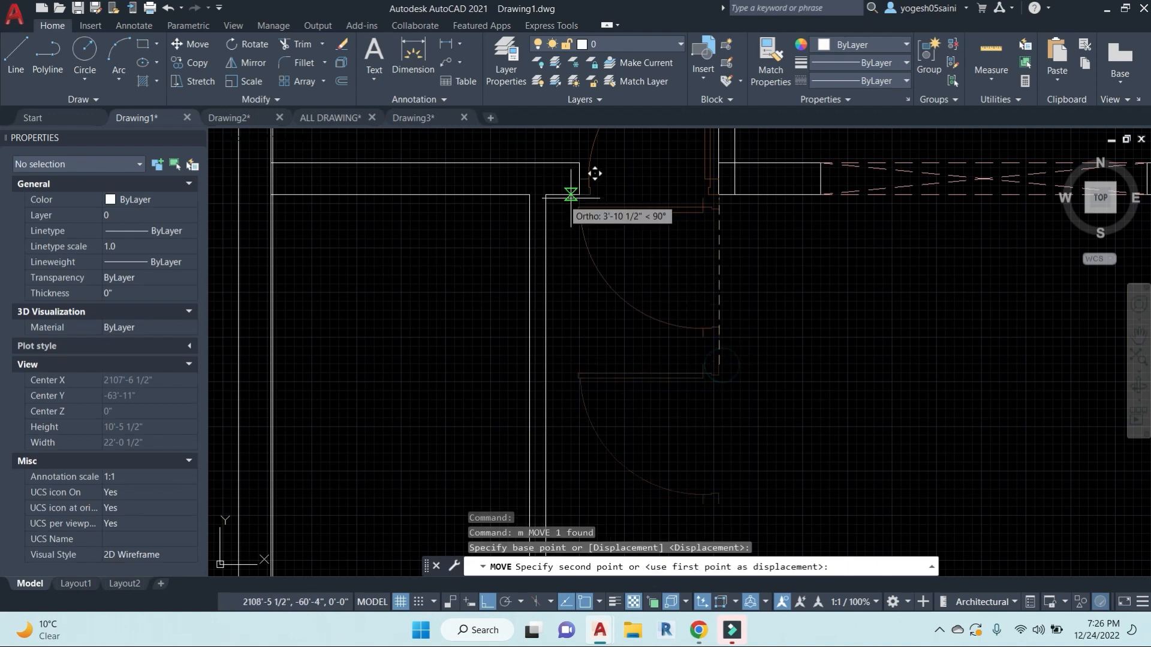
left_click(547, 192)
scroll(565, 244, "up", 2)
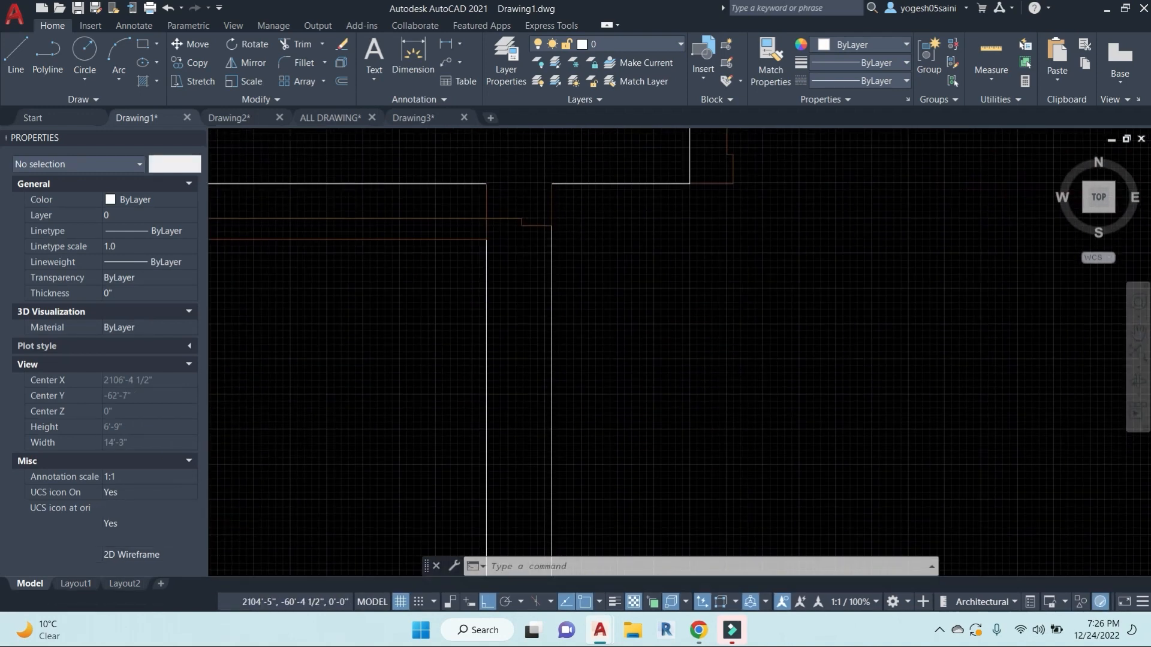
Step: Draw a short line across the lower partition's width along the lower face of the horizontal wall above it
left_click(527, 226)
key("Escape")
type("l")
key("Return")
left_click(487, 178)
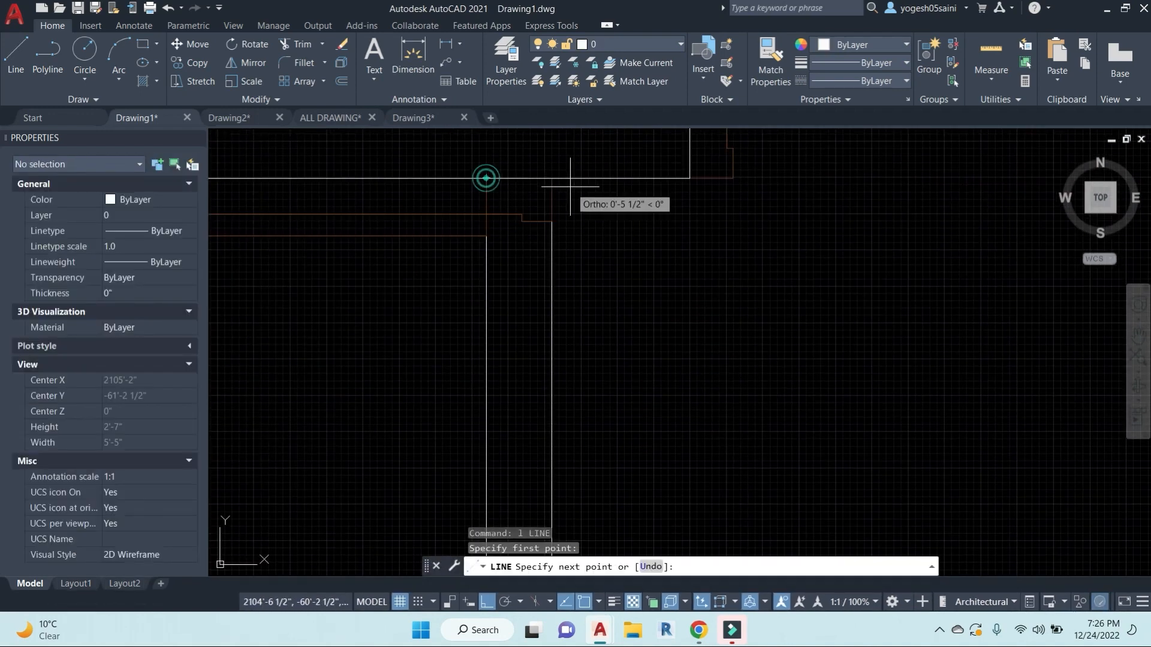
left_click(551, 178)
key("Escape")
key("Escape")
key("Escape")
scroll(634, 371, "down", 2)
mouse_move(634, 369)
middle_mouse_down()
mouse_move(627, 296)
mouse_move(650, 257)
middle_mouse_up()
key("Escape")
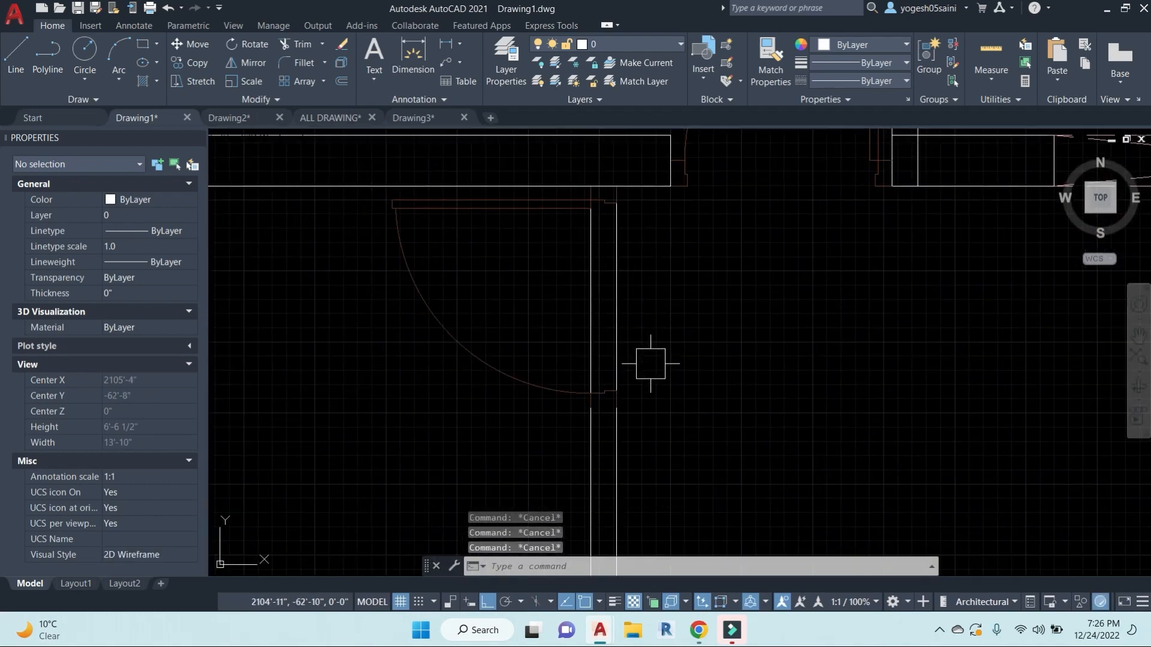
Step: Draw a line across the partition at the rotated door's lower frame end and trim the part overhanging the partition
key("Return")
scroll(623, 408, "up", 4)
left_click(603, 411)
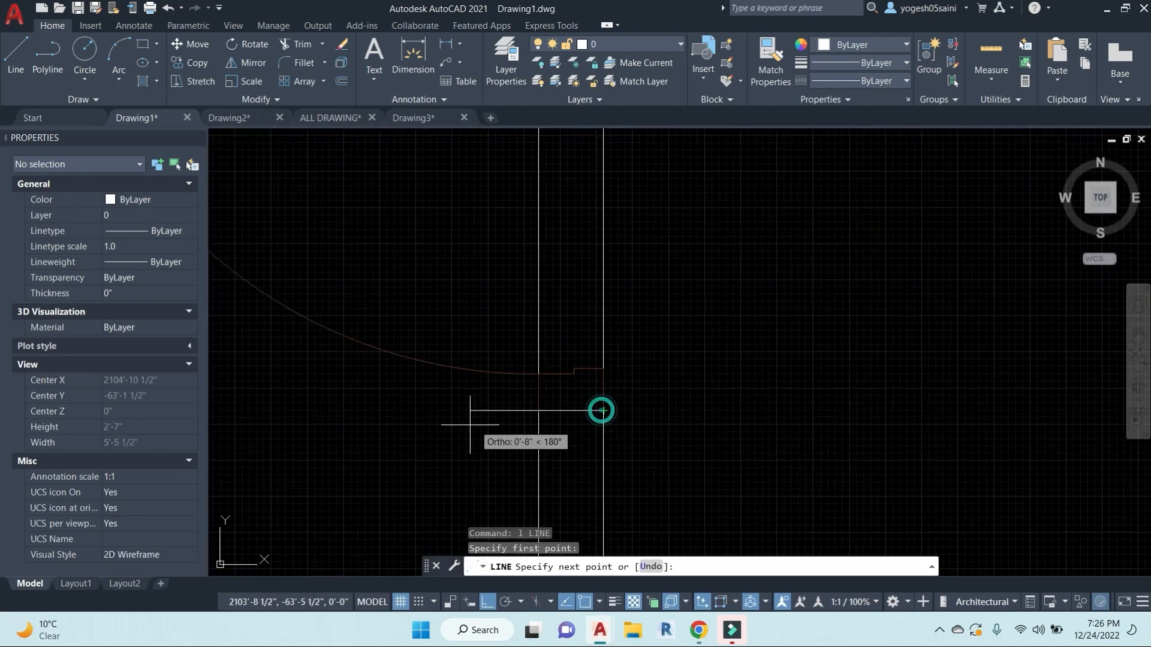
left_click(394, 411)
key("Escape")
type("tr")
key("Return")
key("Return")
left_click(457, 411)
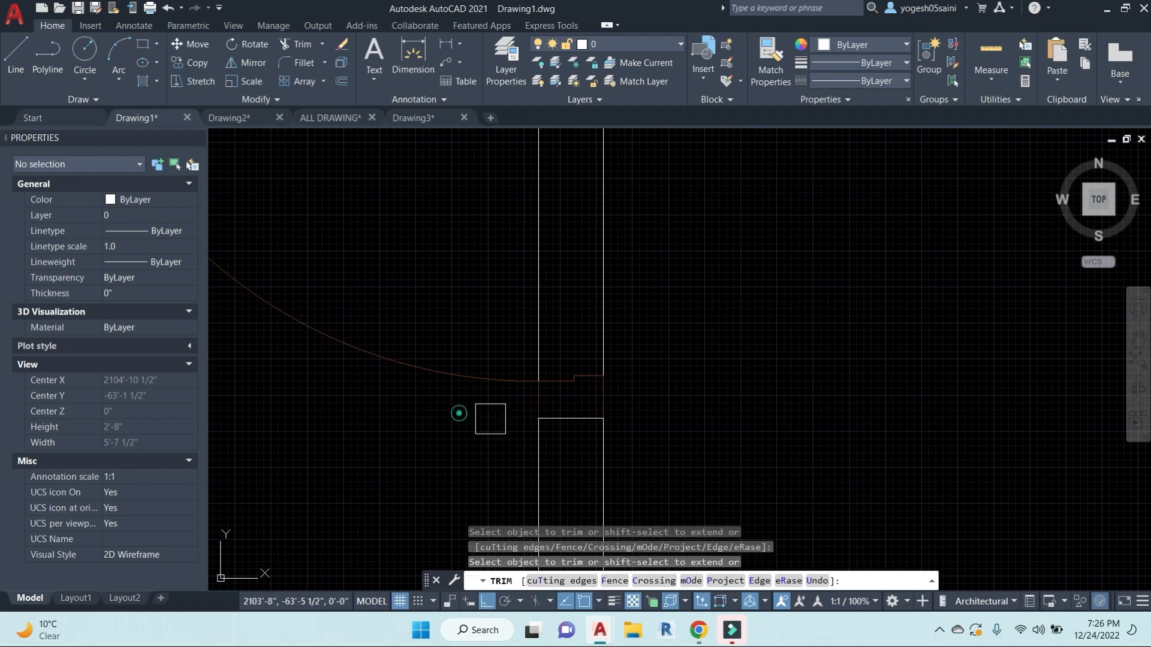
key("Escape")
key("Escape")
key("Escape")
Step: Trim both partition lines between the two short end lines to clear the opening at the rotated door
type("tr")
key("Return")
left_click(583, 406)
scroll(704, 379, "down", 2)
scroll(704, 379, "down", 6)
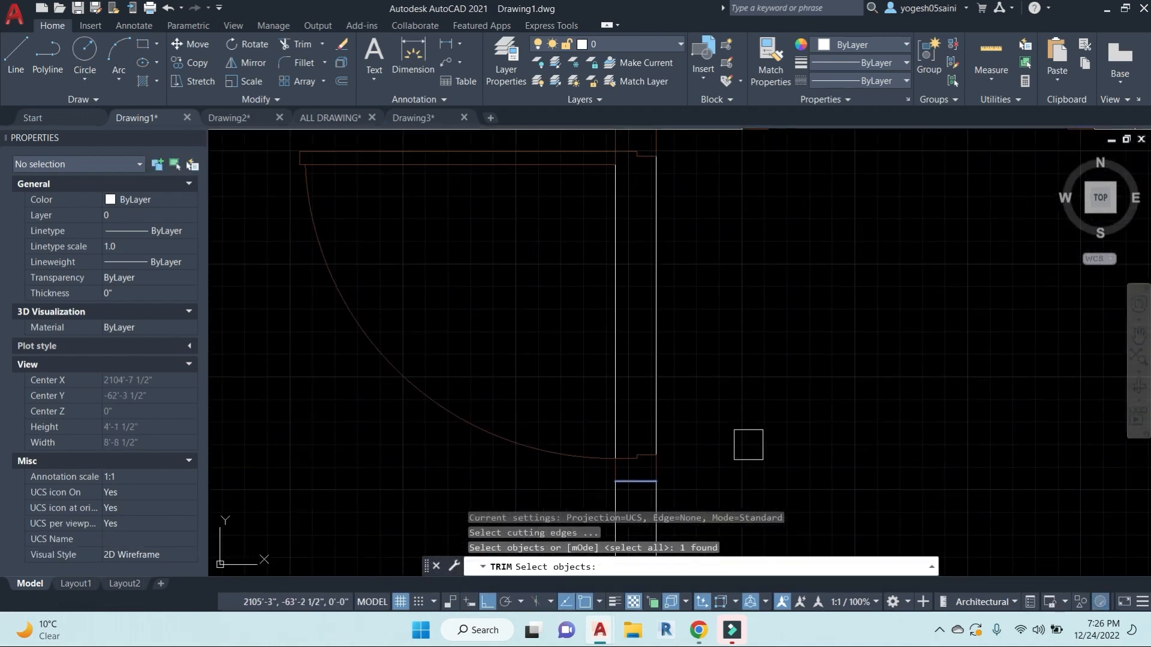
scroll(691, 212, "up", 2)
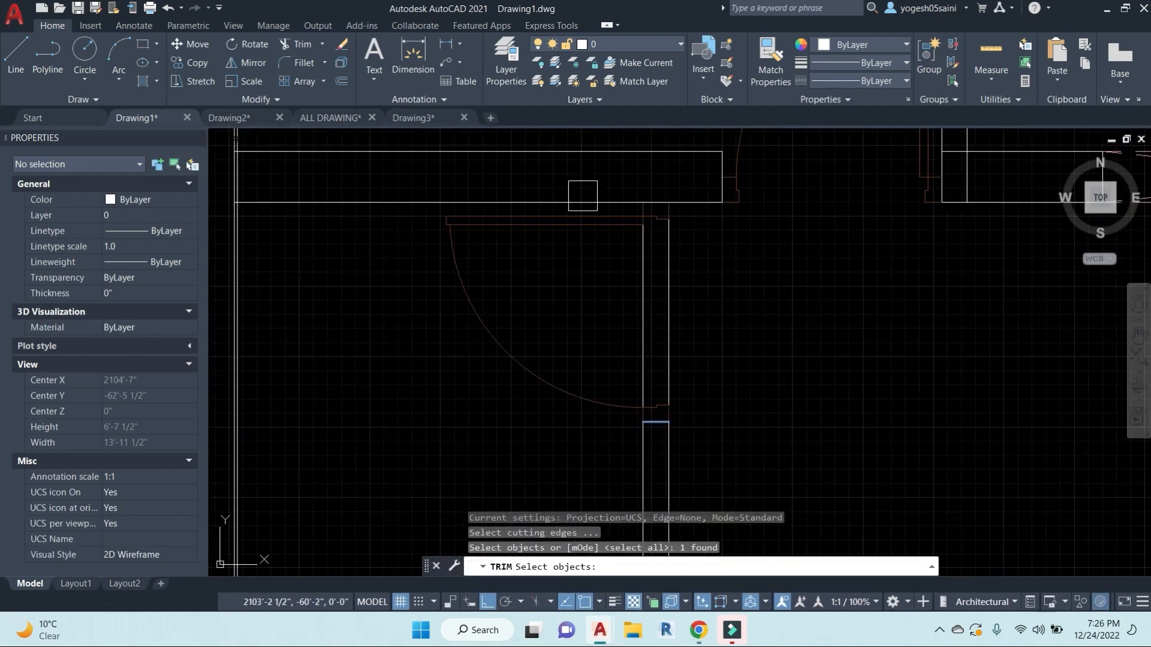
key("Return")
left_click(744, 295)
left_click(596, 282)
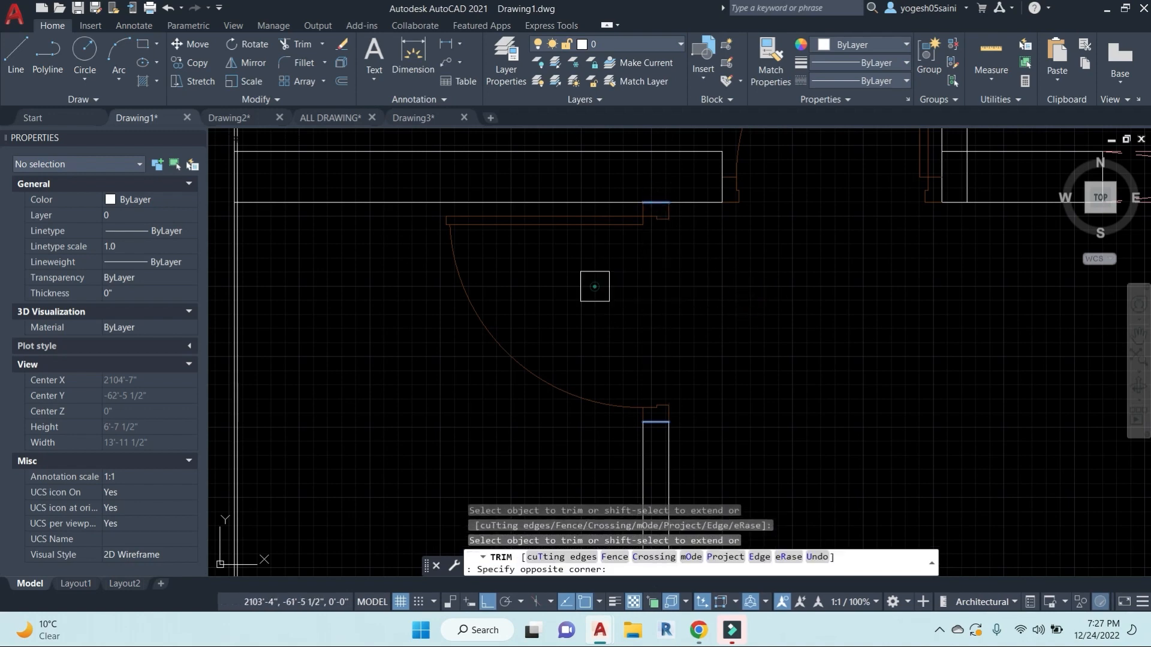
scroll(713, 314, "down", 2)
left_click(658, 229)
scroll(623, 253, "up", 4)
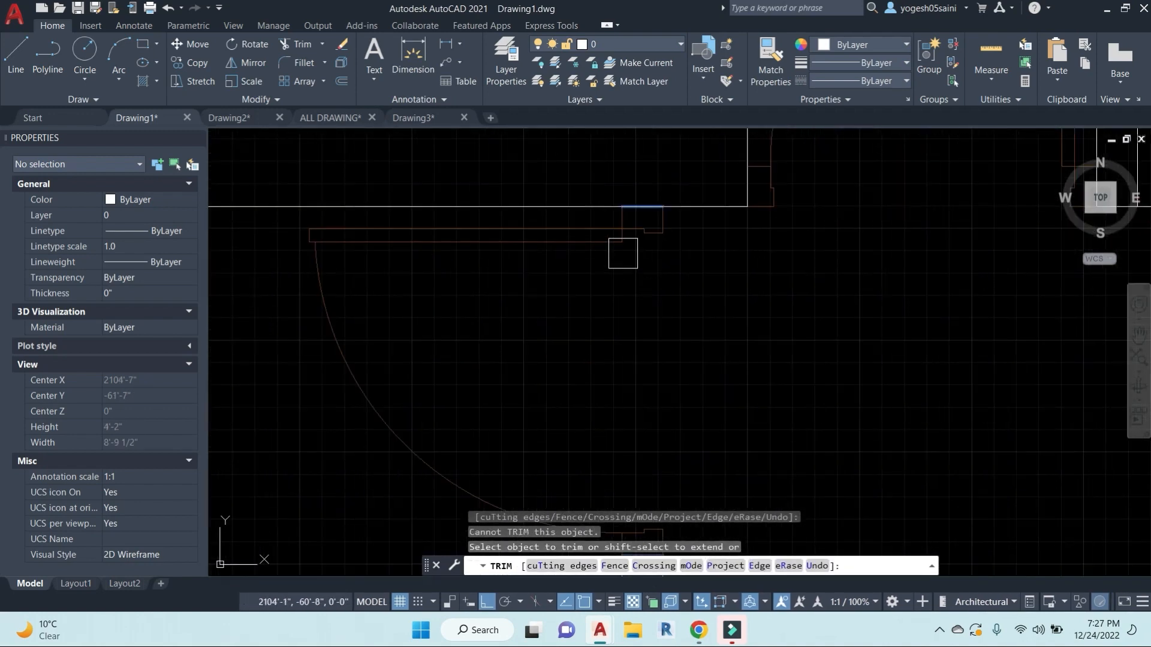
scroll(609, 257, "down", 5)
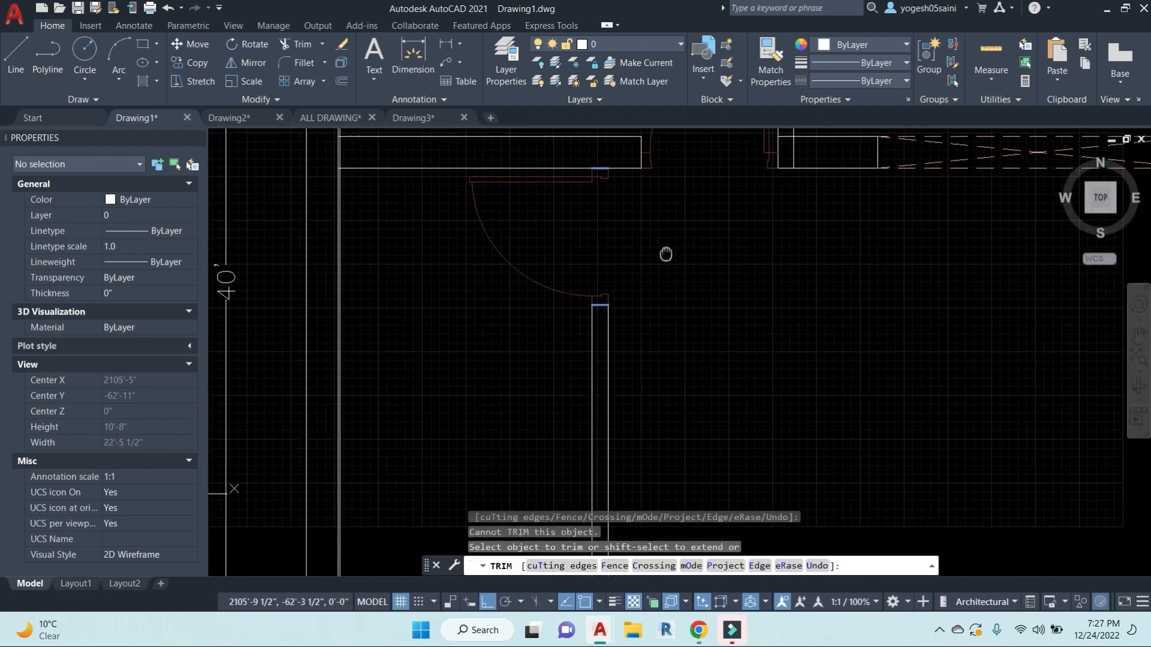
key("Escape")
key("Escape")
middle_click_drag(665, 314, 652, 313)
key("Escape")
key("Escape")
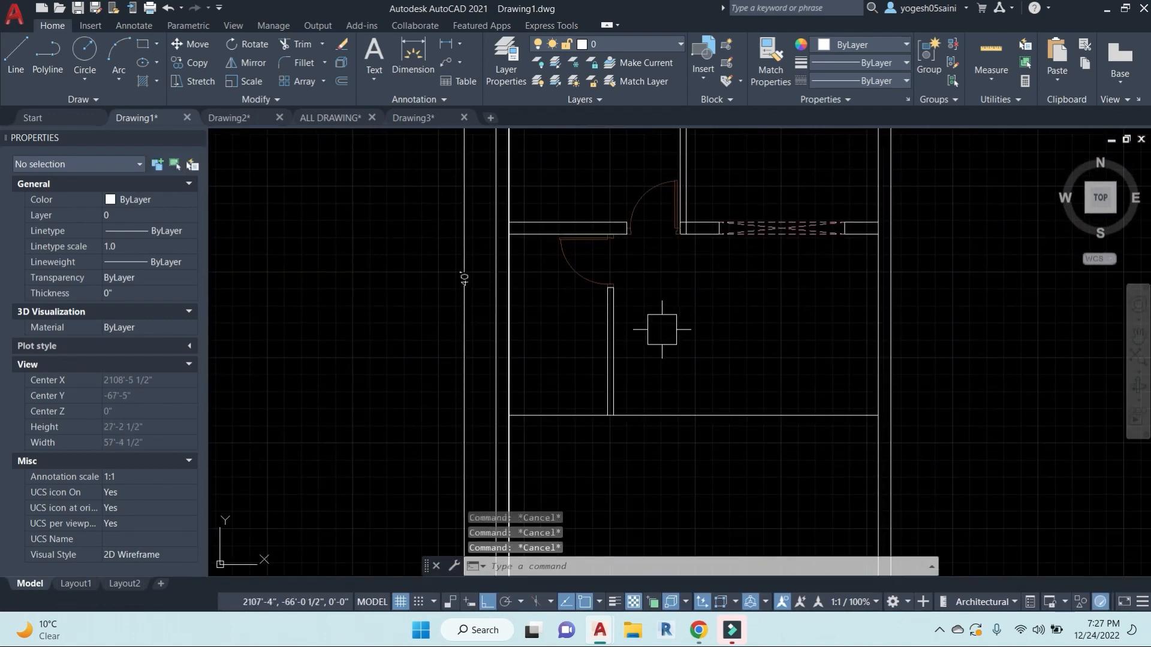
type("o")
key("Return")
type("9")
key("Return")
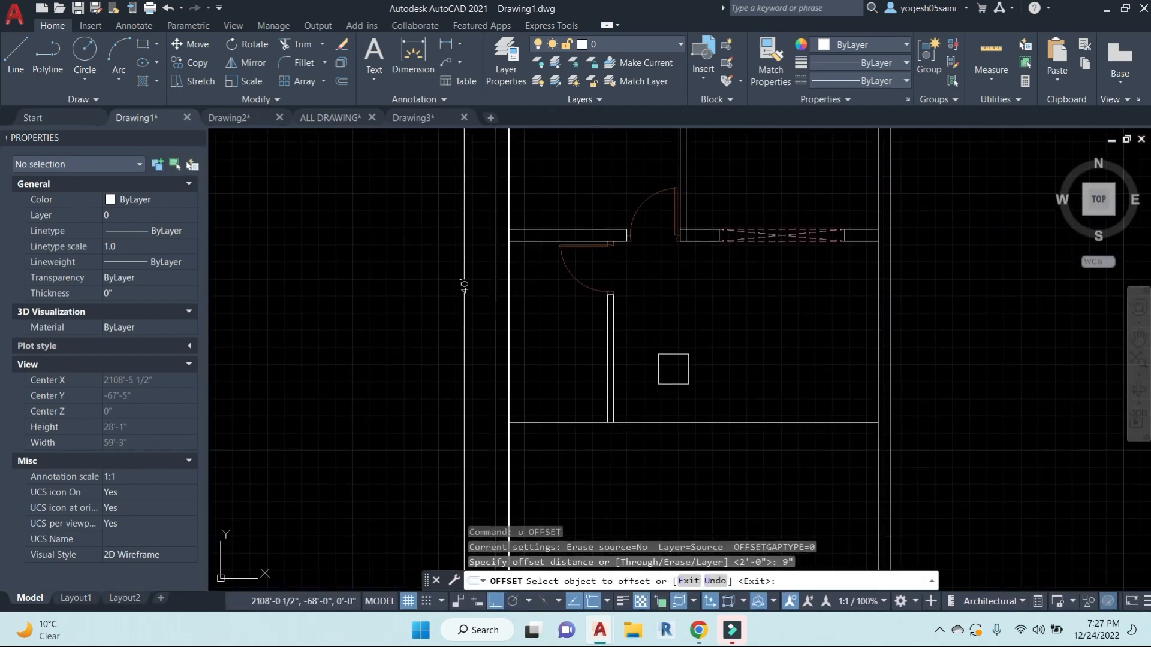
left_click(732, 422)
middle_click_drag(835, 461, 783, 387)
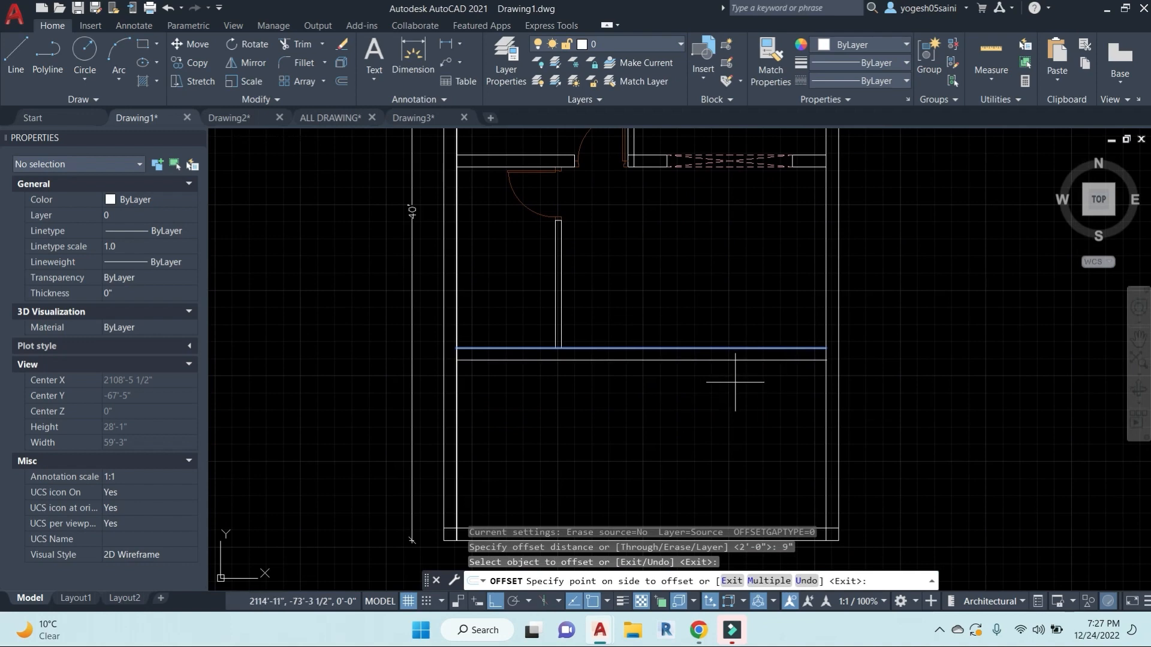
scroll(702, 384, "down", 2)
key("Escape")
key("Escape")
key("Escape")
scroll(712, 372, "up", 2)
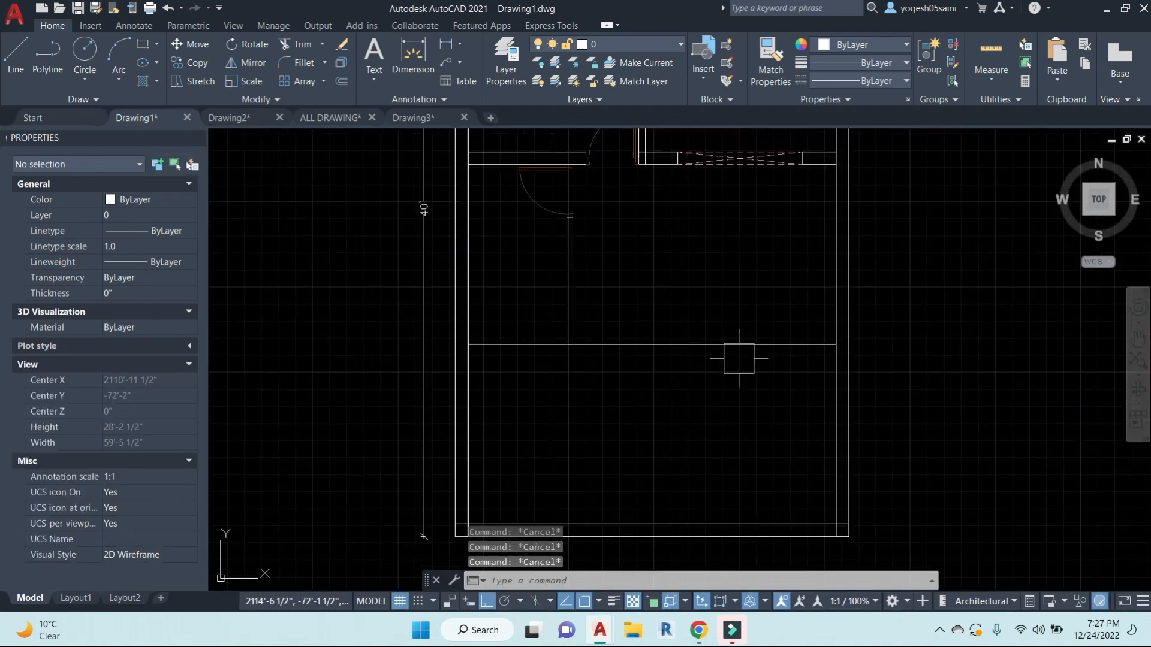
Step: Offset the long horizontal line below the lower partition 9" downward to form the wall thickness
type("o")
key("Return")
type("9\"")
key("Return")
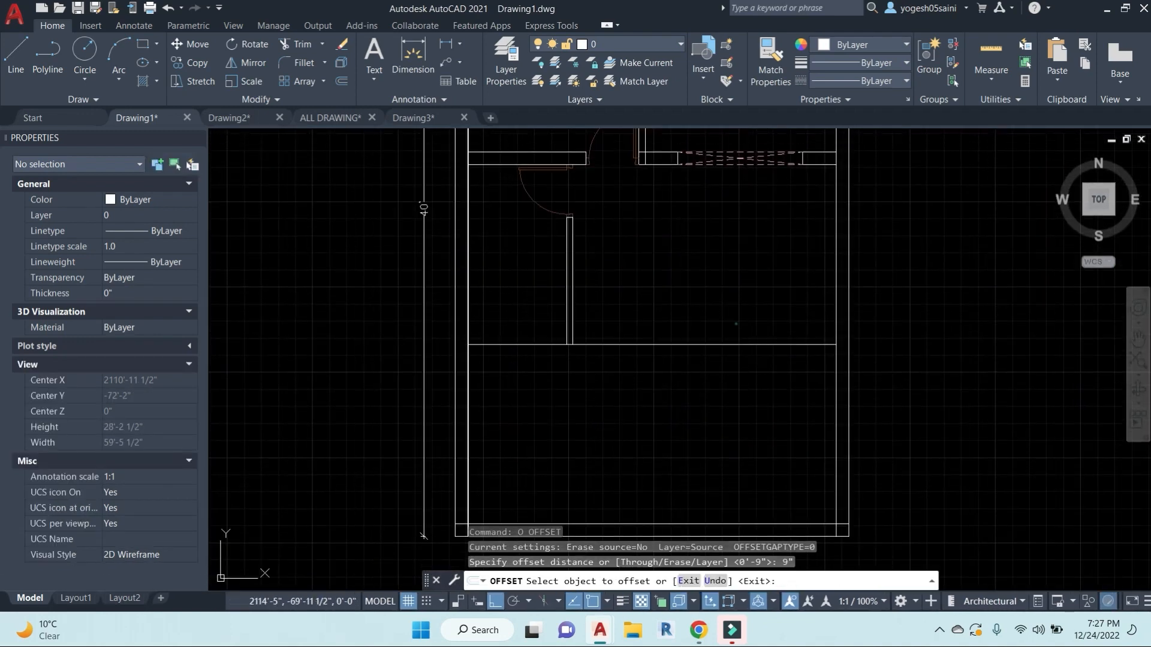
left_click(736, 346)
left_click(728, 433)
right_click(729, 465)
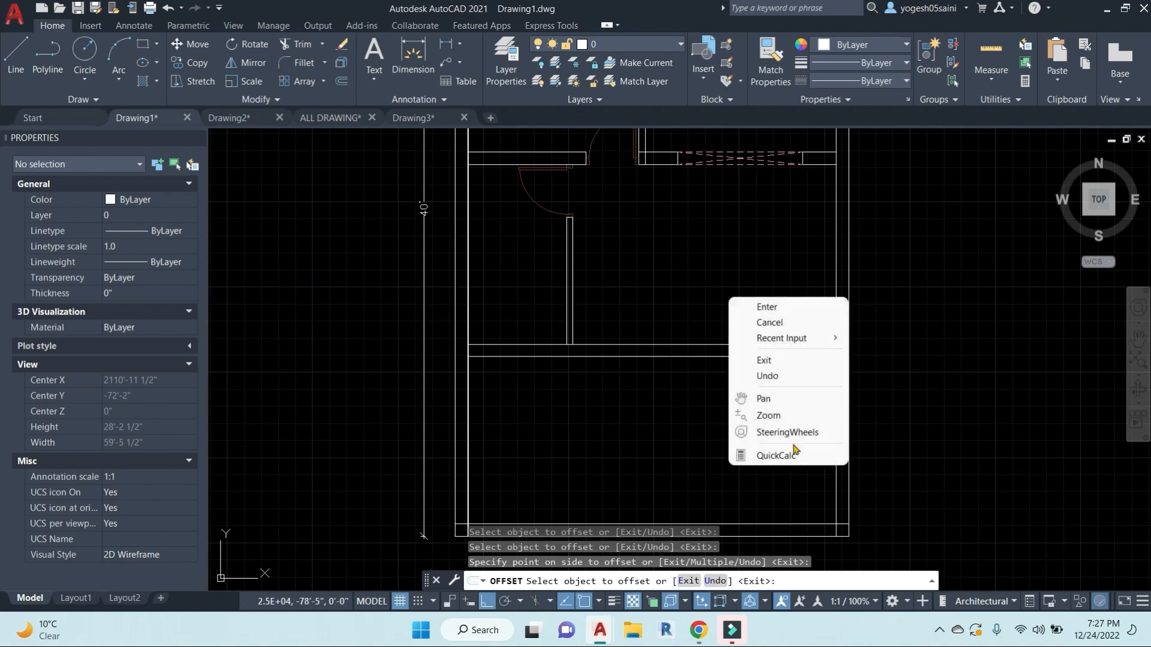
left_click(792, 316)
Step: Select the stepped practice lines between the dining set and the house plan and set their colour to 169,83,160
scroll(711, 390, "down", 6)
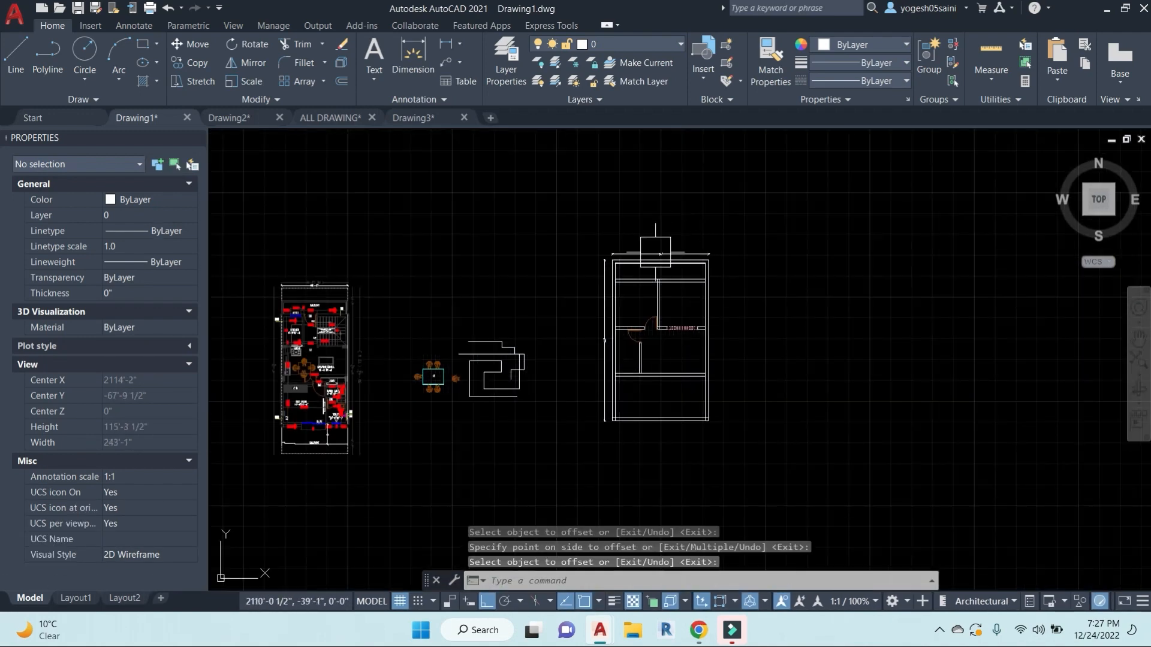
scroll(684, 281, "up", 2)
middle_click_drag(516, 325, 690, 281)
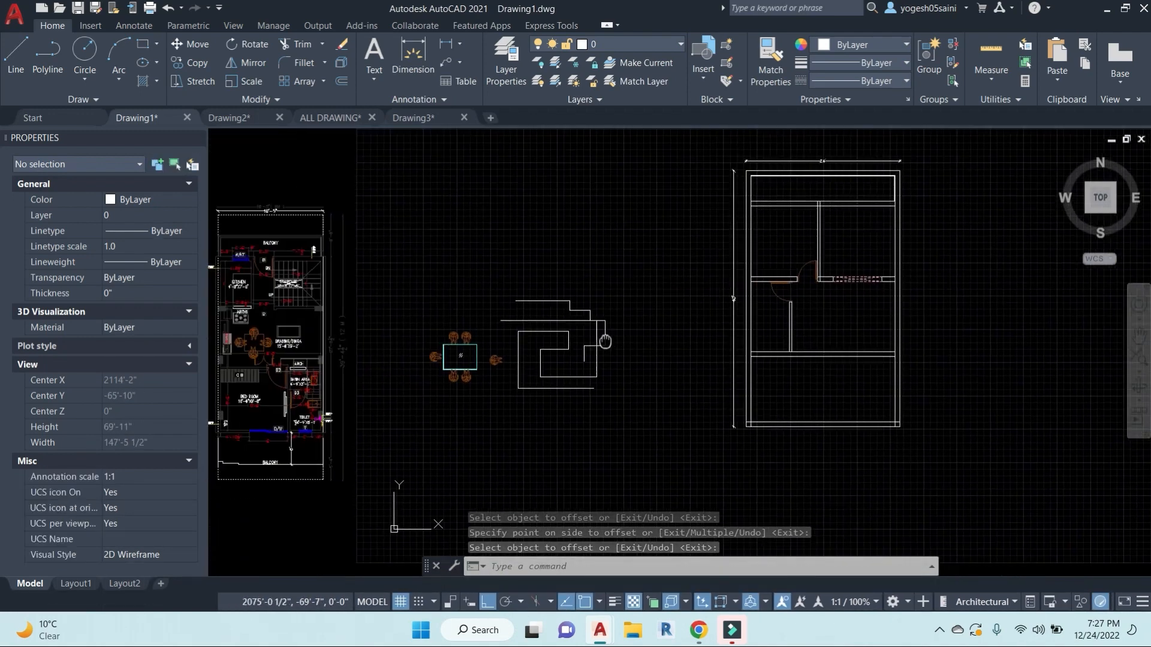
left_click(630, 437)
left_click(507, 259)
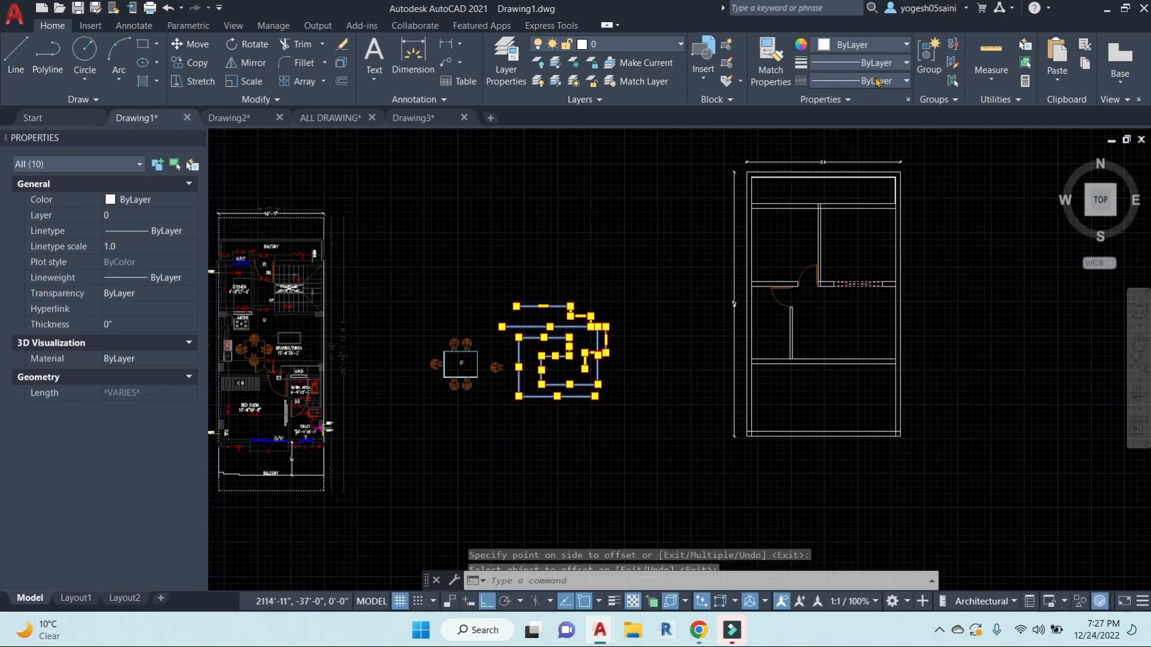
left_click(869, 44)
left_click(880, 133)
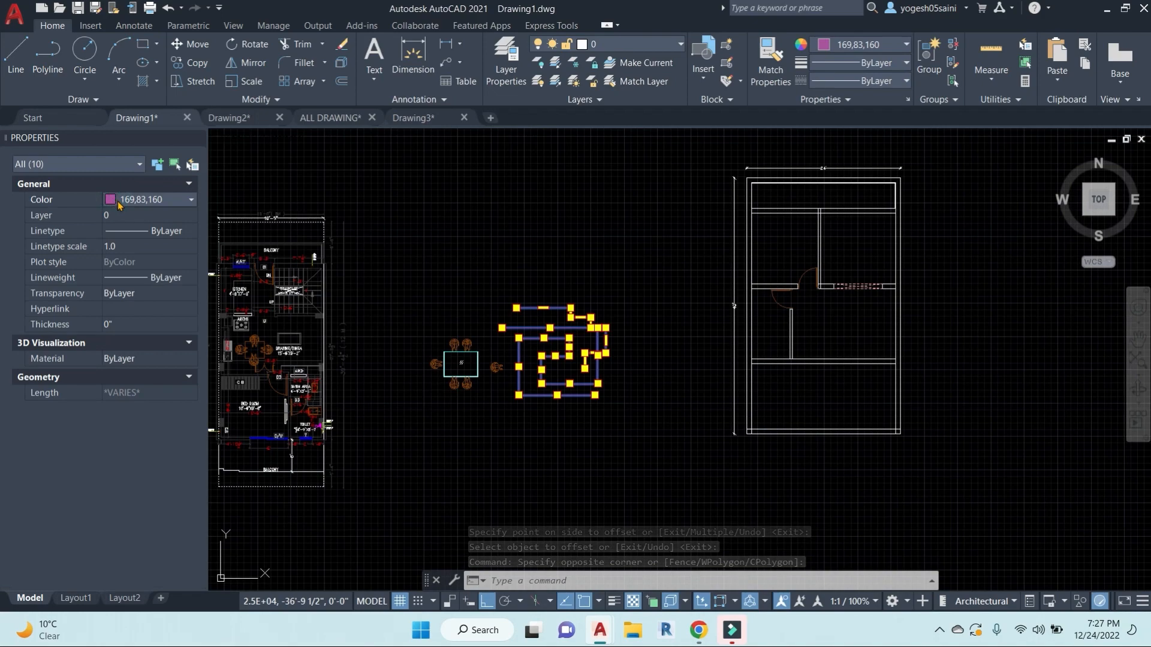
left_click(141, 199)
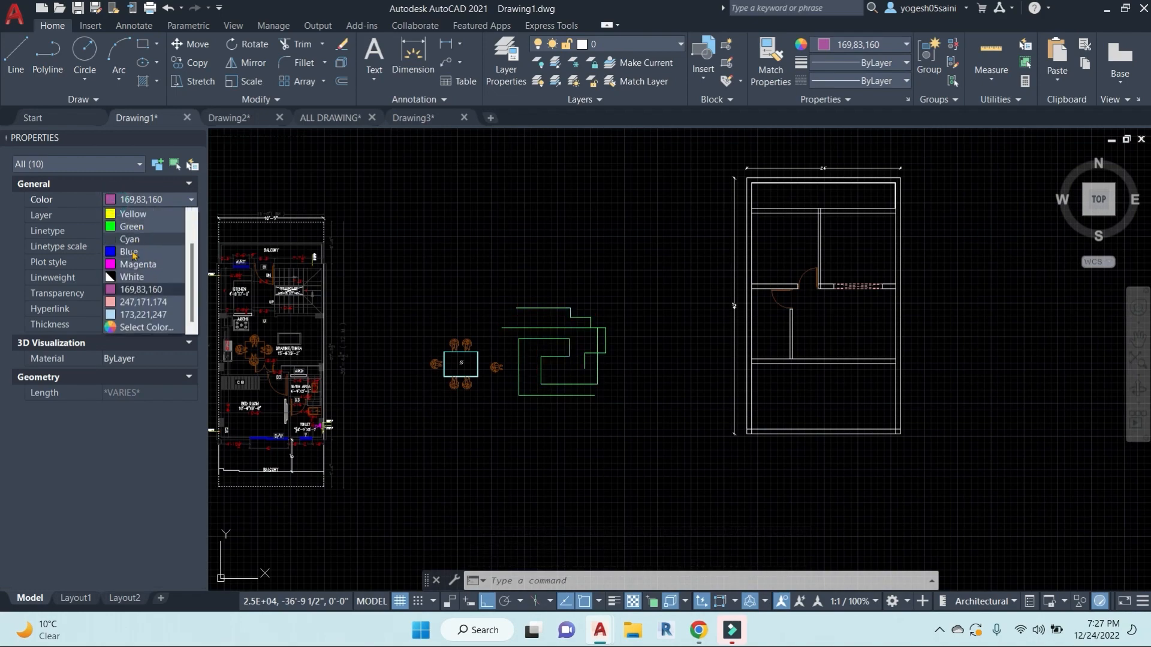
left_click(143, 252)
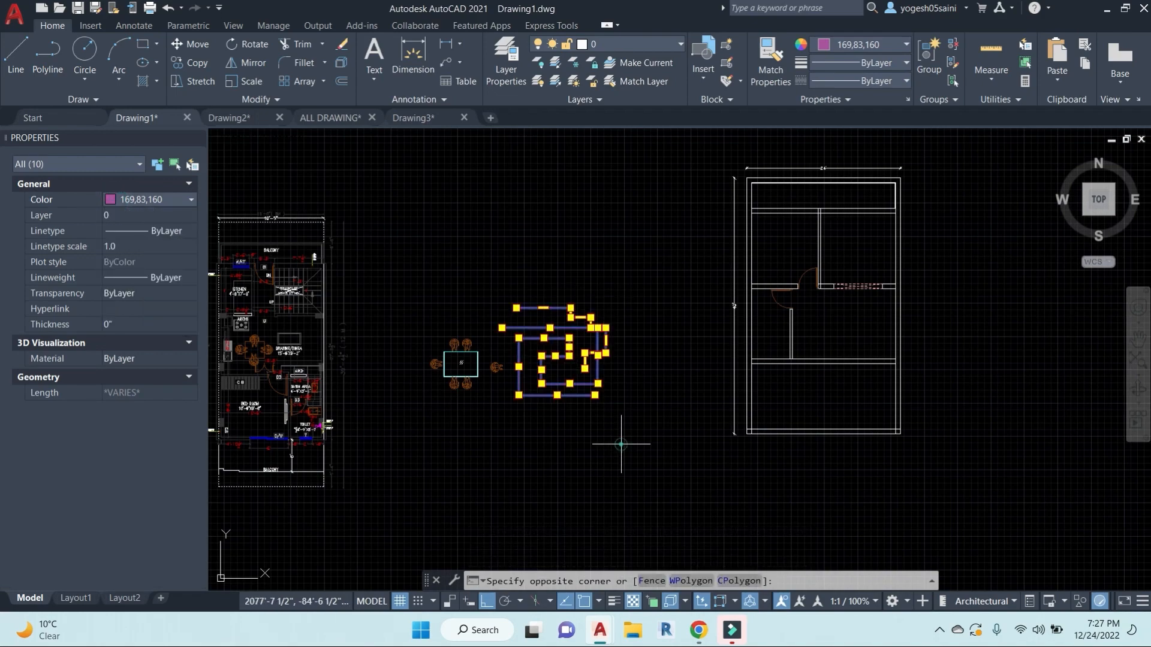
key("Escape")
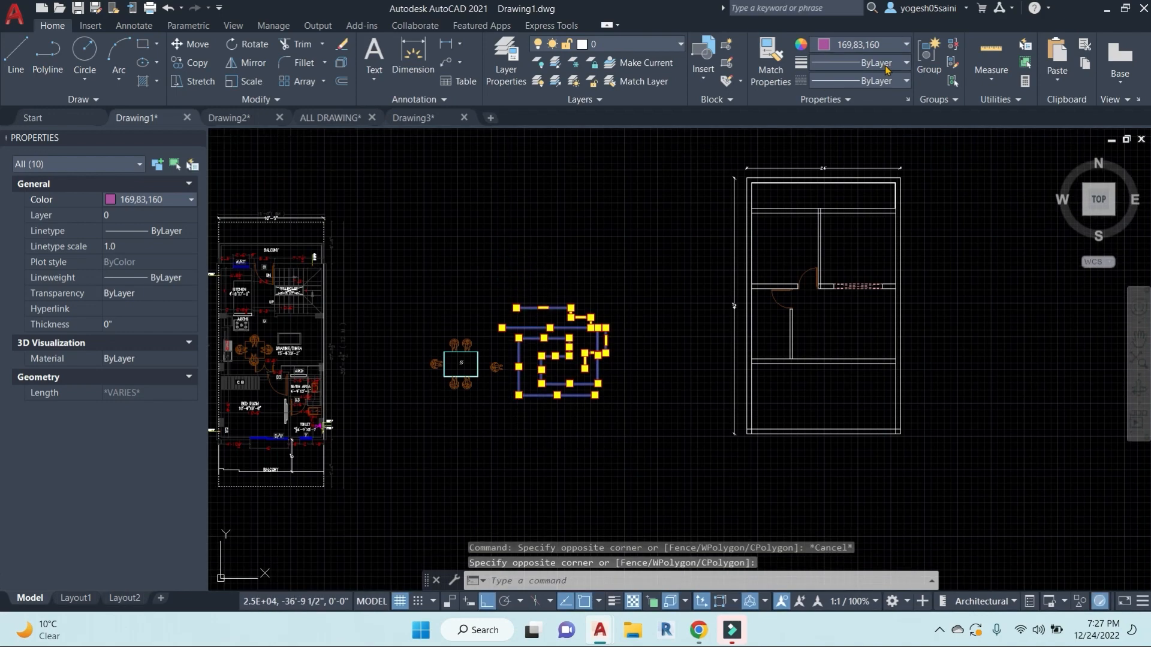
Step: Set the practice lines' lineweight to 0.60 mm and turn on lineweight display
left_click(887, 63)
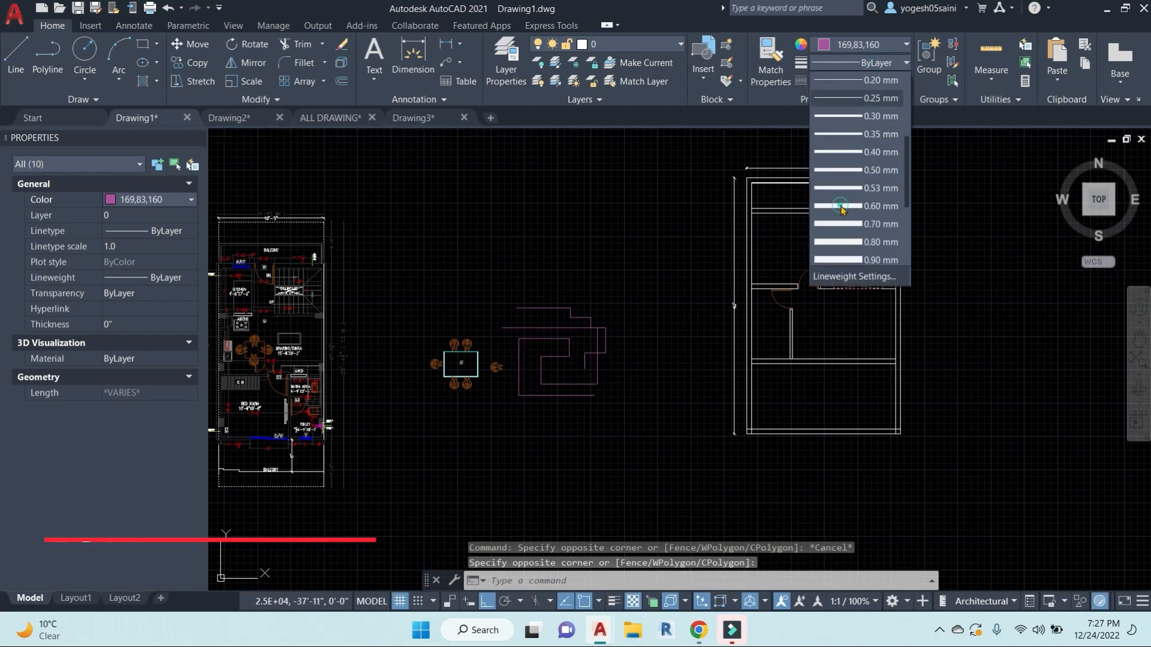
left_click(842, 208)
left_click(615, 602)
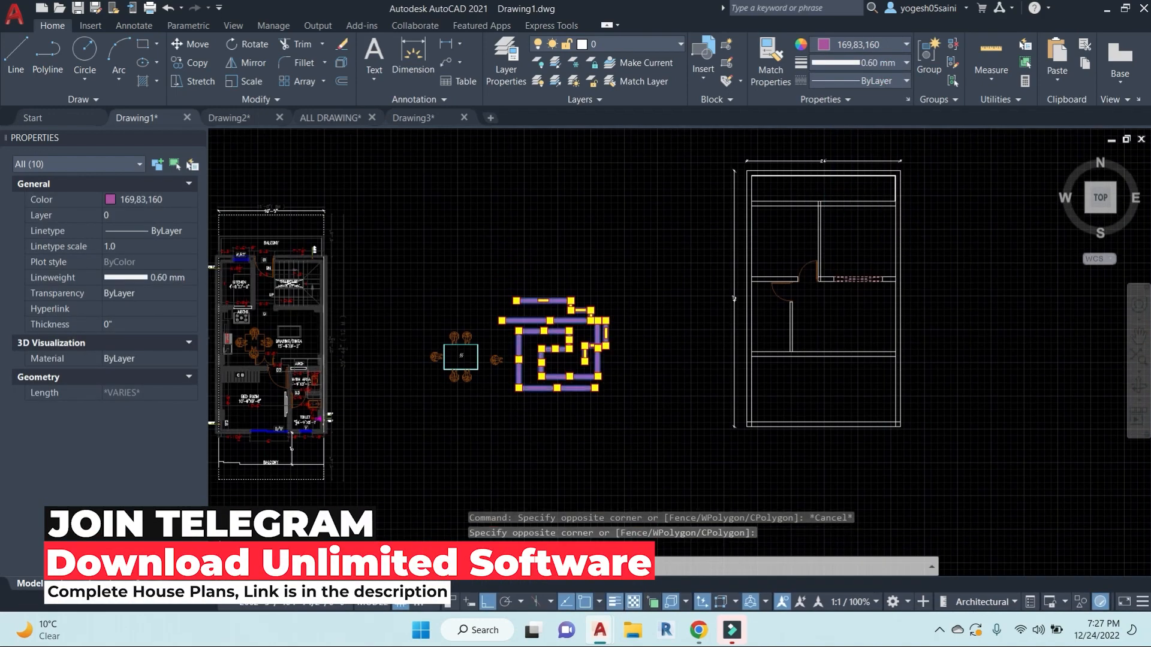
scroll(572, 332, "up", 4)
key("Escape")
scroll(722, 386, "down", 2)
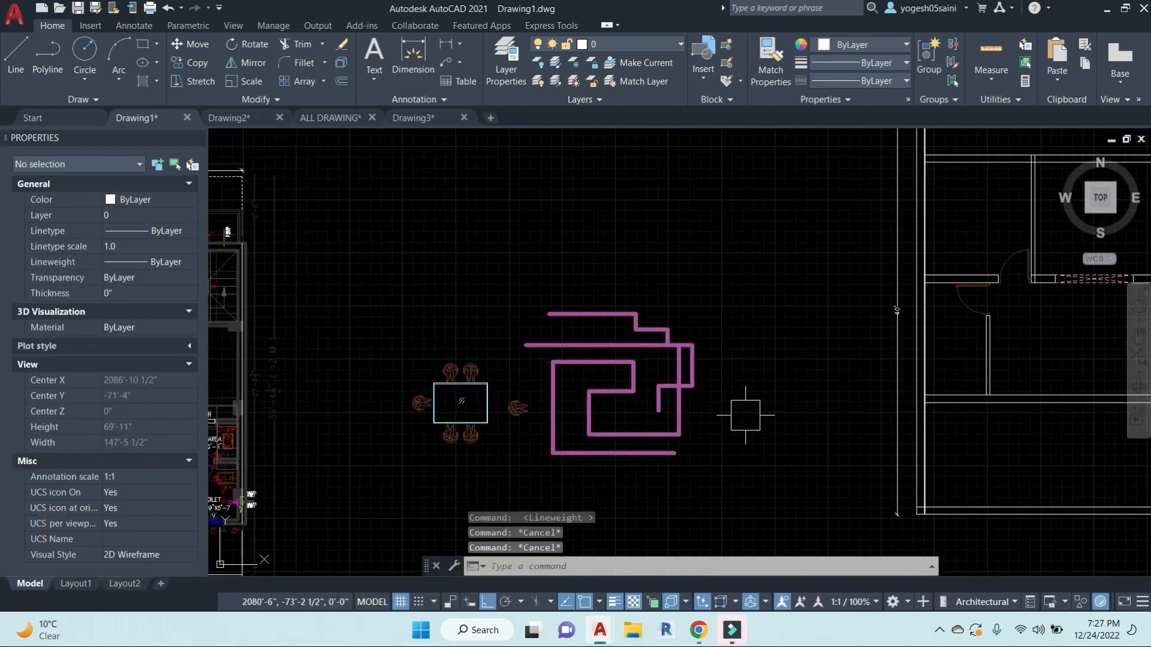
Step: Reselect all the stepped practice lines and set their lineweight back to ByLayer
left_click_drag(753, 488, 538, 263)
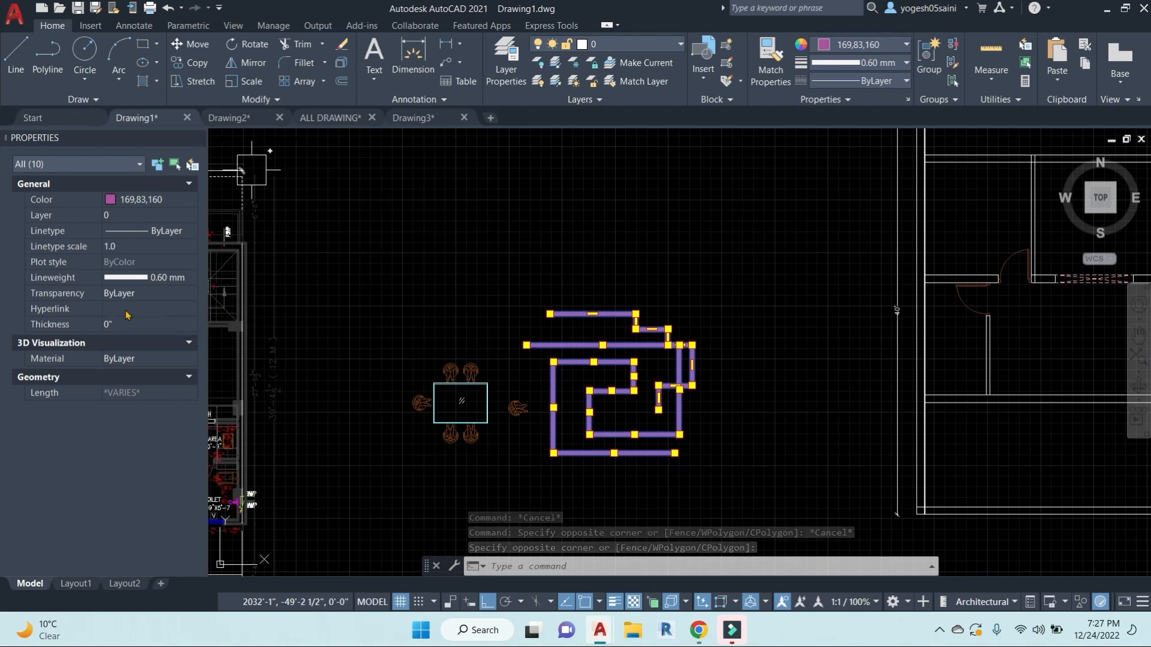
left_click(174, 277)
left_click(191, 278)
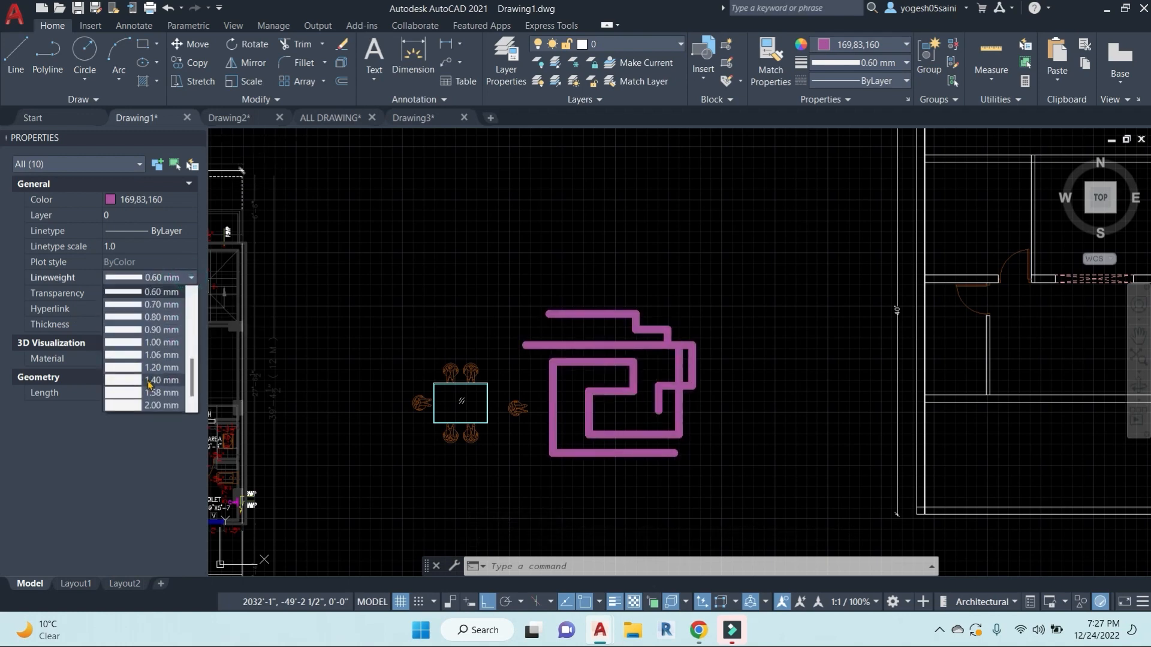
scroll(144, 383, "up", 5)
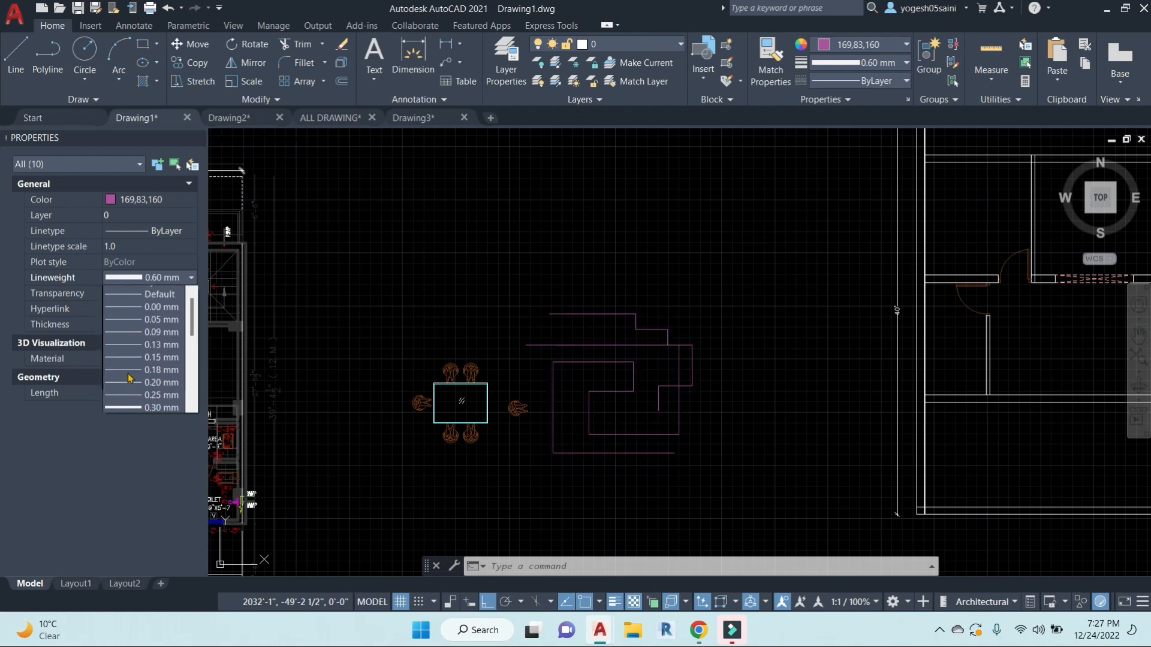
scroll(129, 378, "up", 2)
left_click(123, 294)
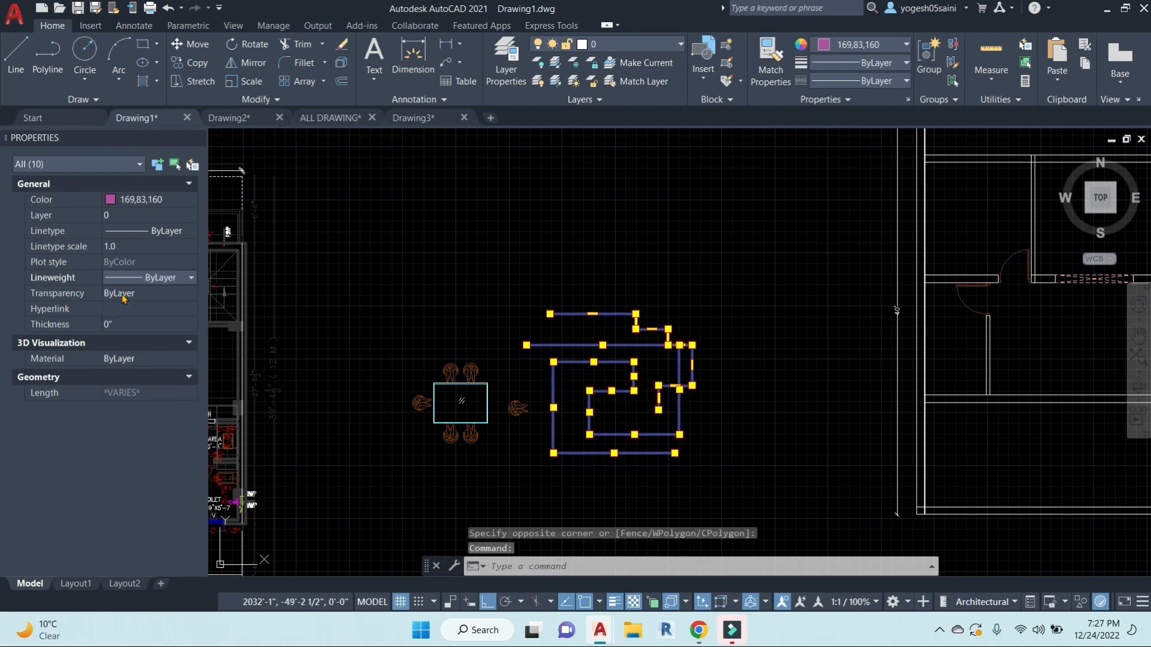
Step: Set the practice lines' linetype to HIDDEN with a linetype scale of 20, and clear the selection
left_click(174, 232)
left_click(191, 231)
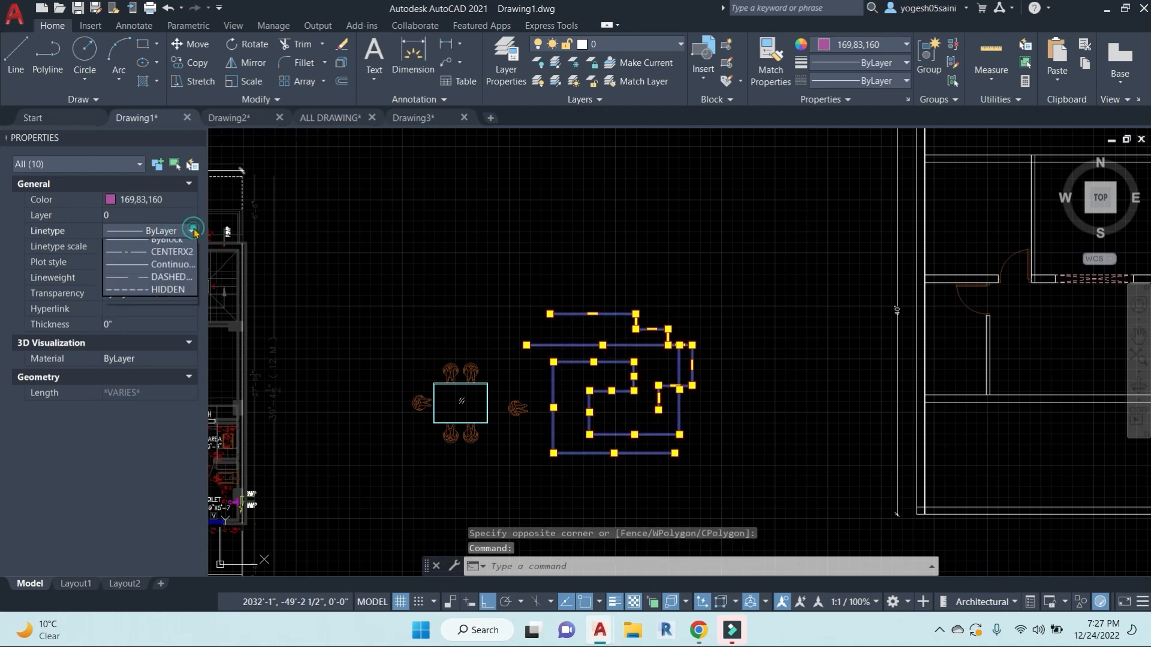
left_click(126, 308)
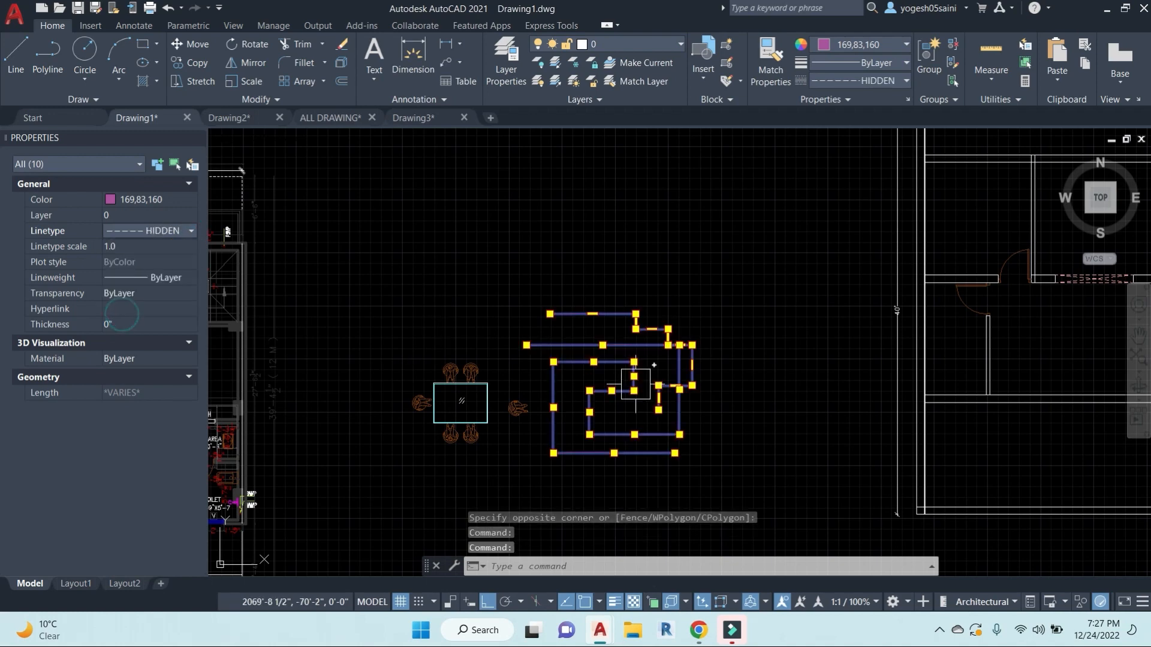
scroll(647, 377, "up", 4)
left_click(147, 247)
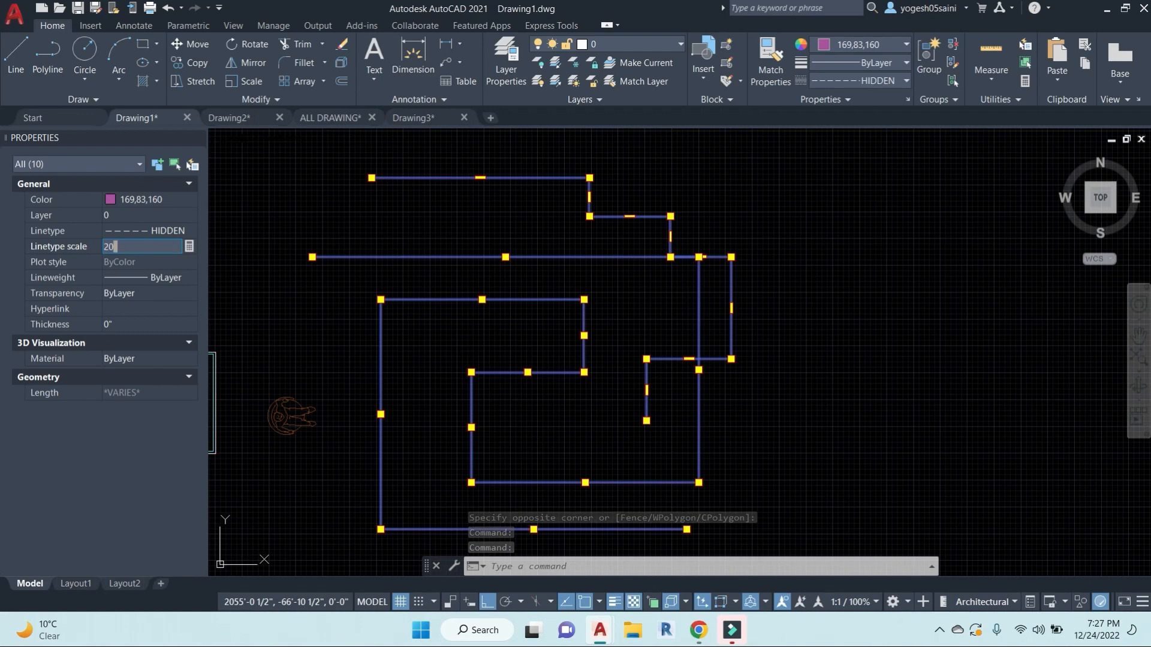
key("Return")
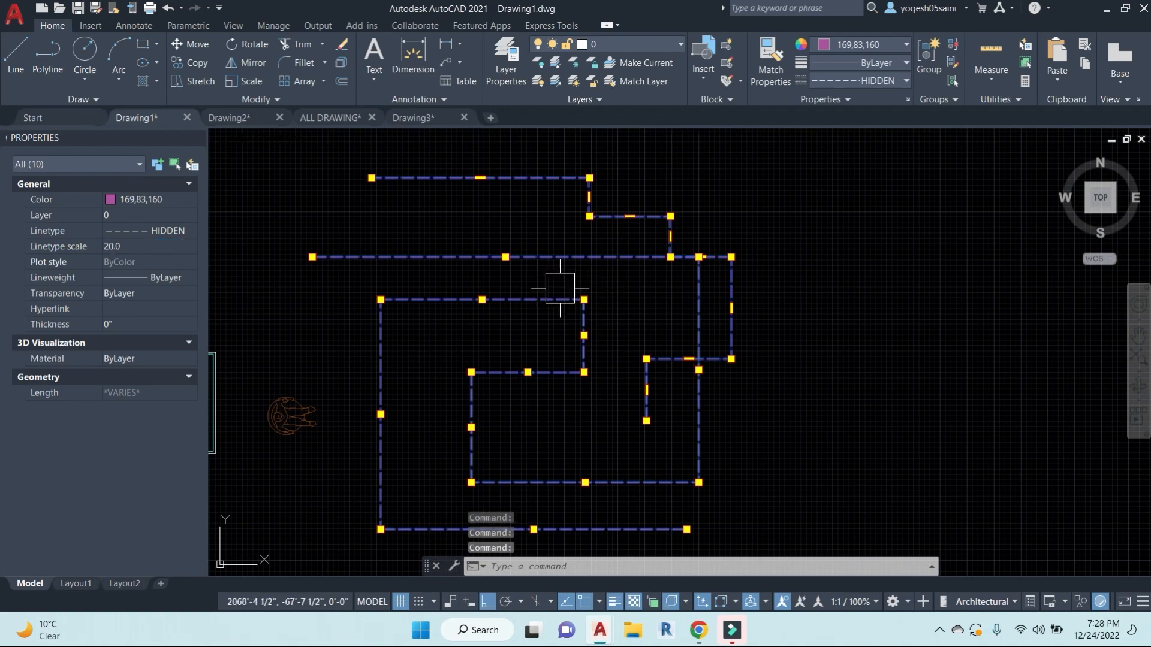
scroll(560, 289, "down", 4)
key("Escape")
key("Escape")
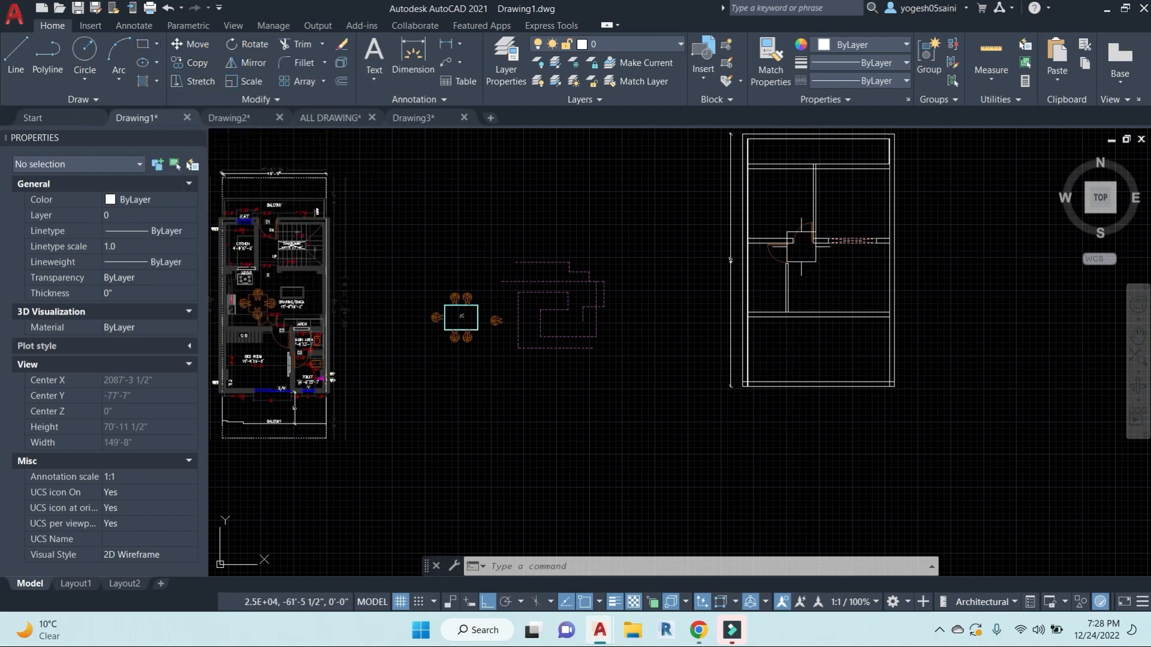
middle_click_drag(801, 247, 745, 289)
middle_click_drag(743, 223, 639, 250)
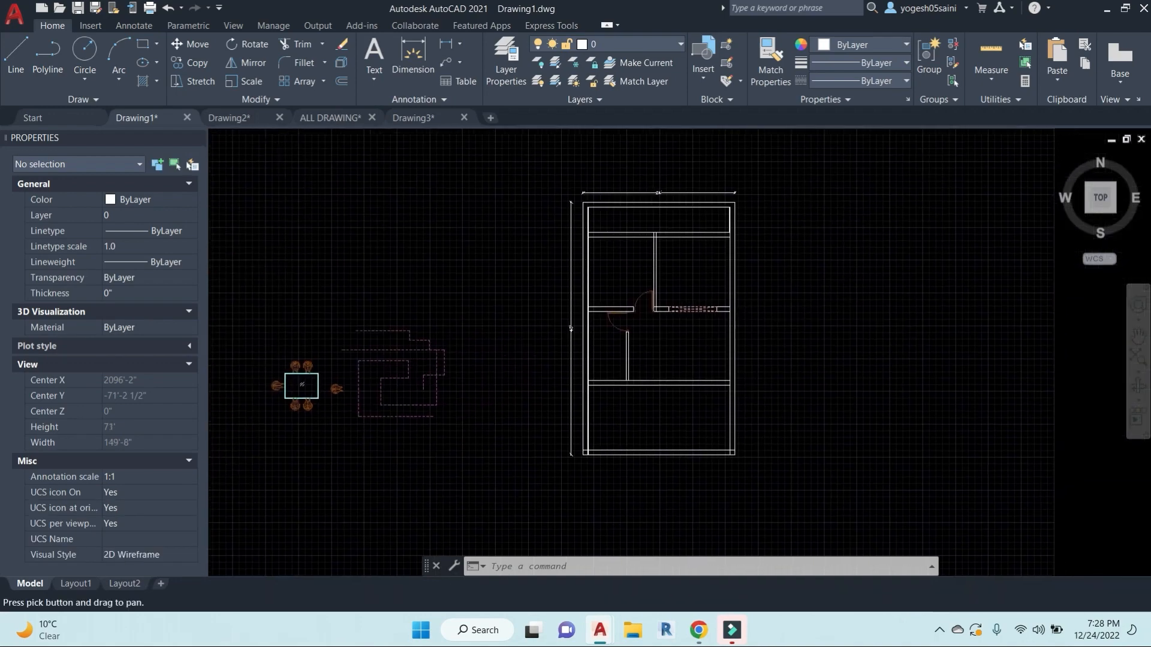
Step: Add a vertical linear dimension to the depth of the narrow strip at the top of the house plan
left_click(461, 44)
left_click(467, 74)
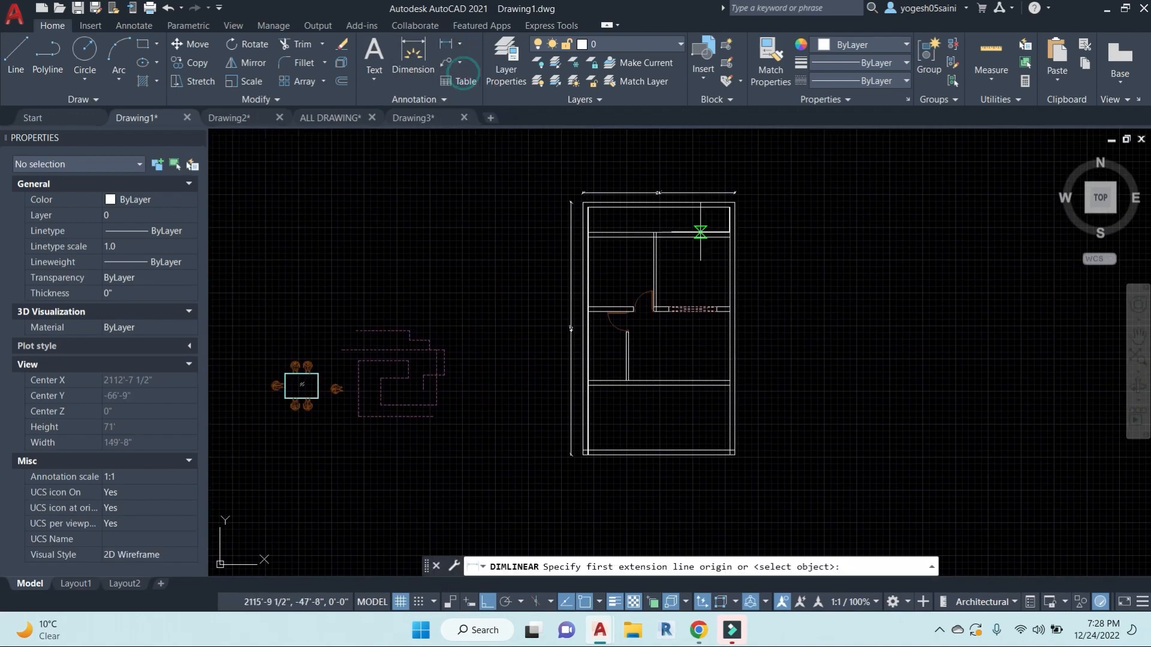
scroll(666, 206, "up", 5)
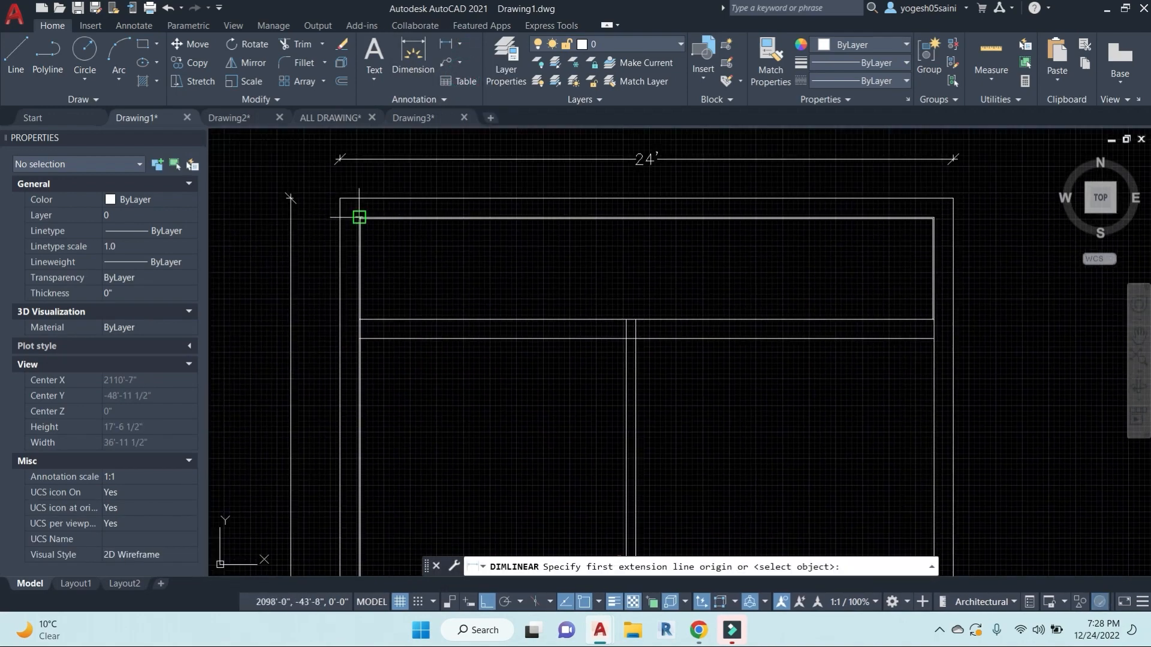
left_click(360, 217)
left_click(360, 319)
left_click(394, 290)
Step: Dimension the height of the upper-left room along its left wall, from the wall below the strip to the door wall
key("Return")
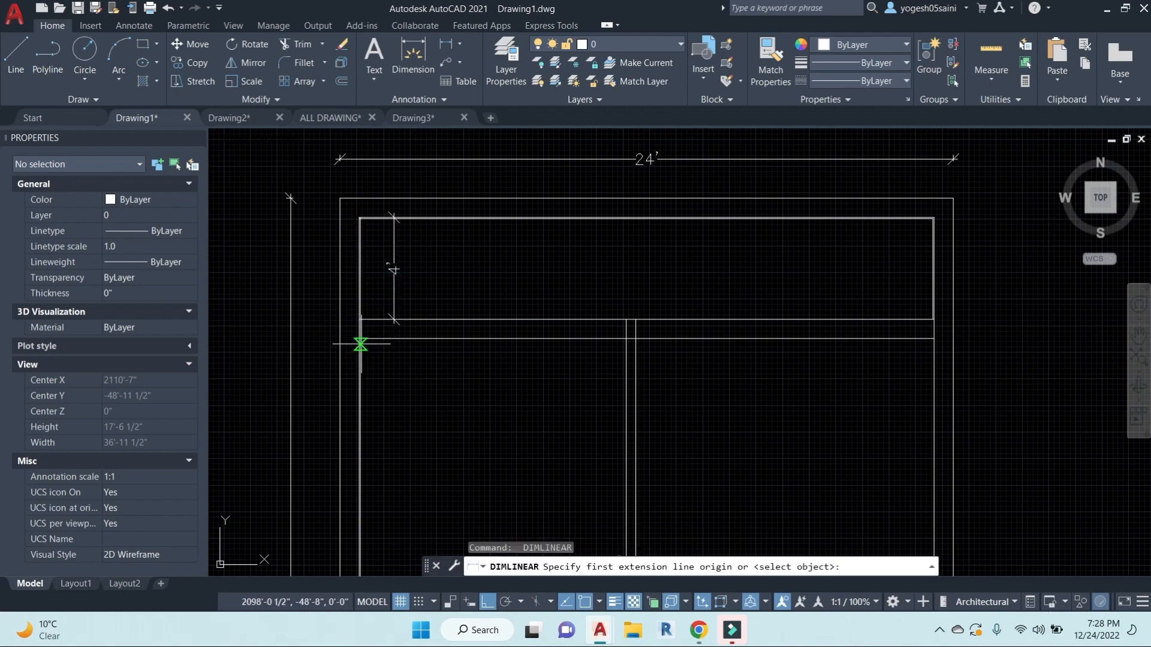
left_click(360, 339)
middle_click_drag(367, 528, 347, 312)
left_click(341, 411)
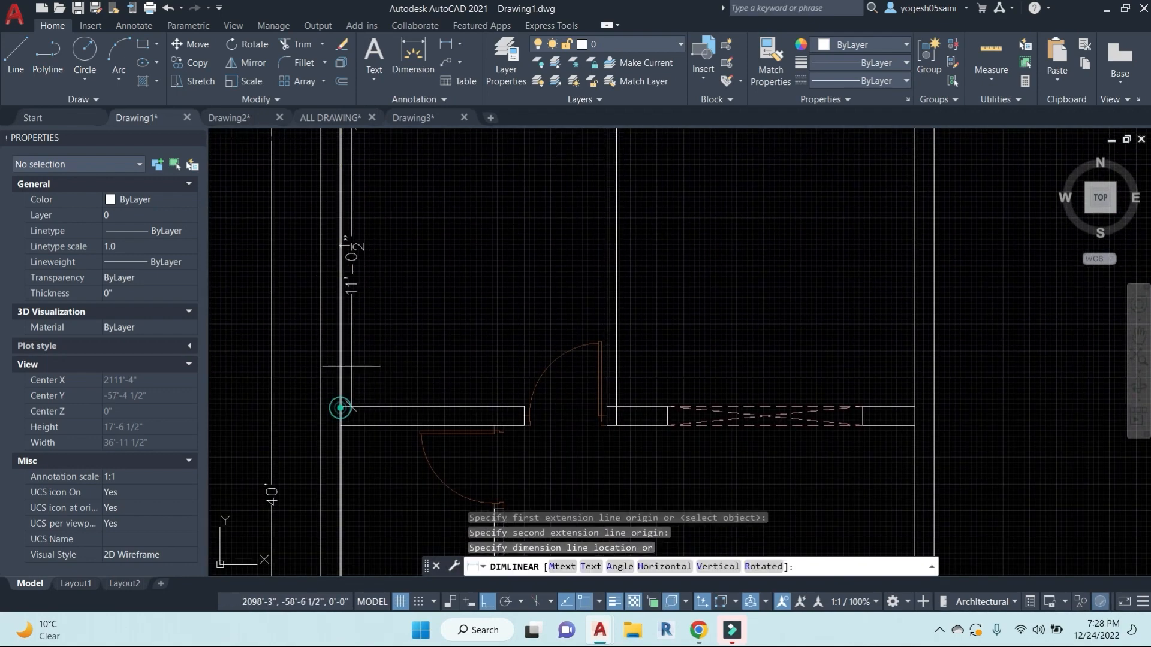
left_click(374, 306)
middle_click_drag(484, 298, 488, 473)
Step: Add linear dimensions for the thickness of the upper vertical partition and of the horizontal wall it meets
key("Return")
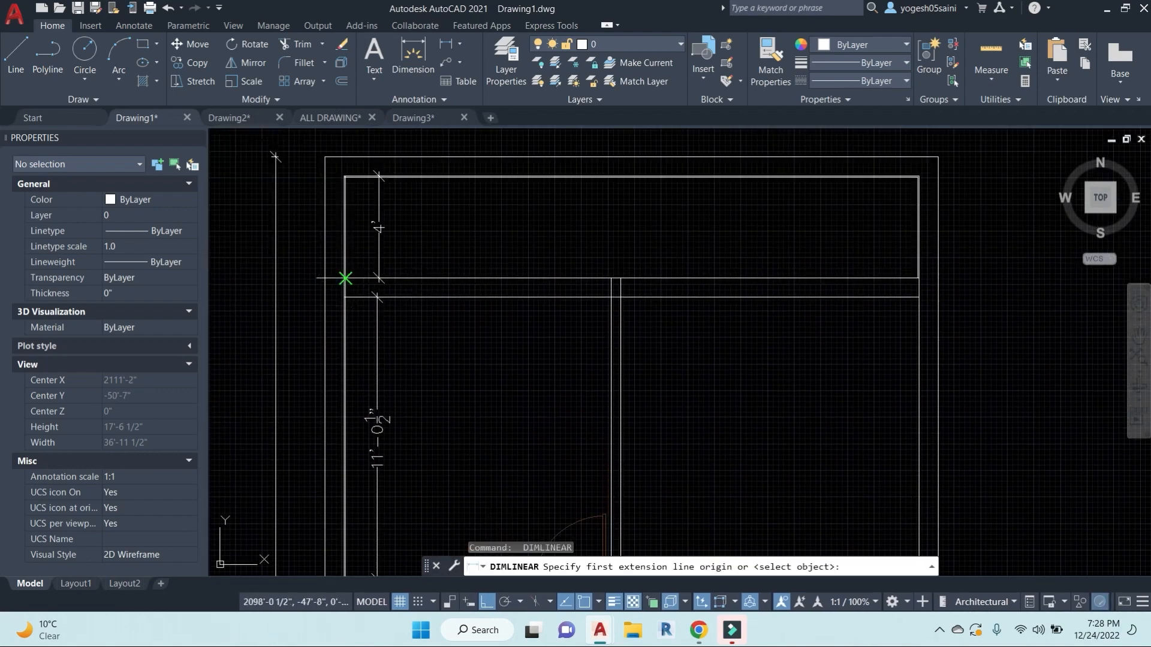
left_click(620, 279)
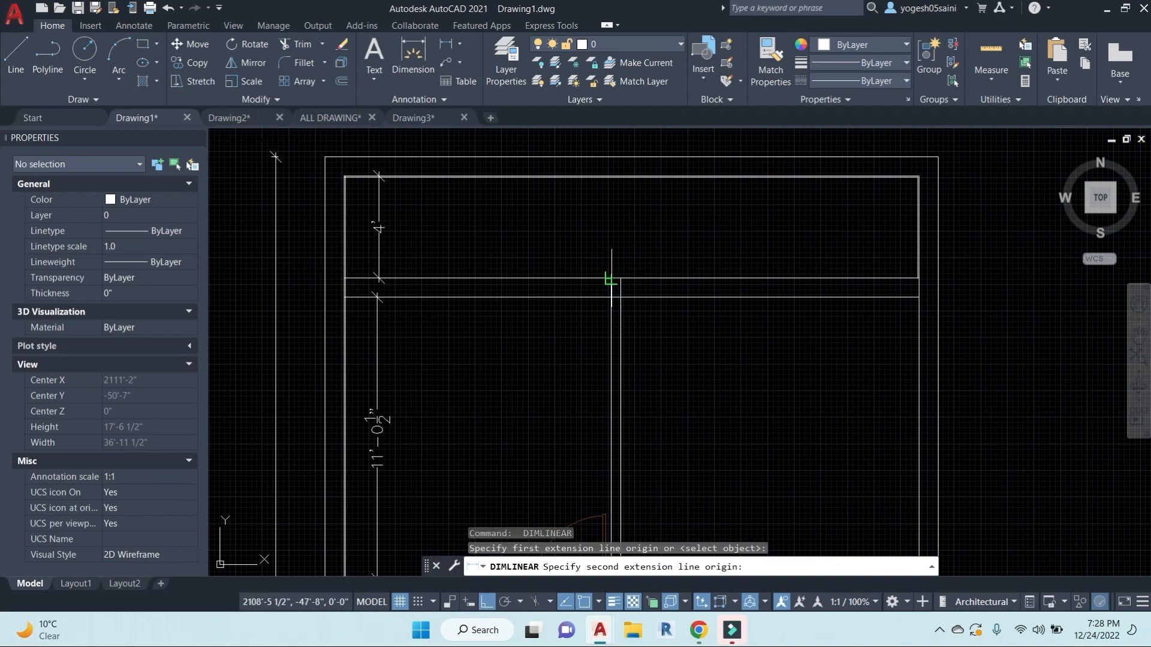
left_click(611, 278)
left_click(617, 252)
key("Return")
left_click(668, 297)
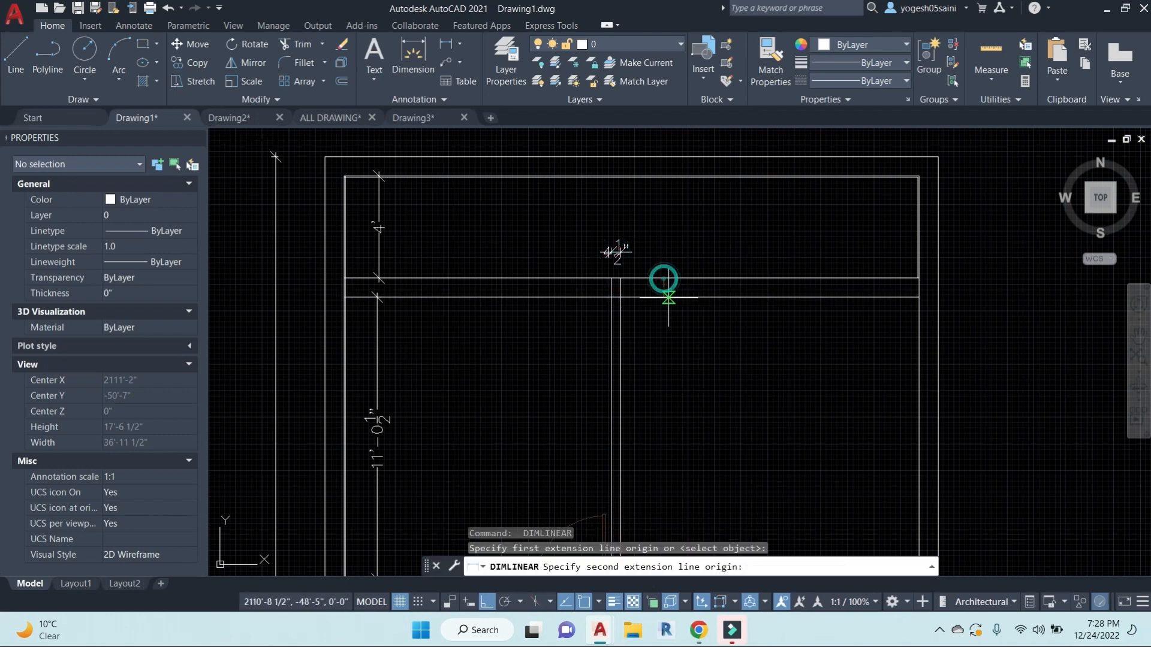
left_click(663, 298)
left_click(679, 246)
Step: Move the text of the horizontal wall's thickness dimension clear above the wall and clear the selection
scroll(694, 301, "up", 4)
left_click(656, 271)
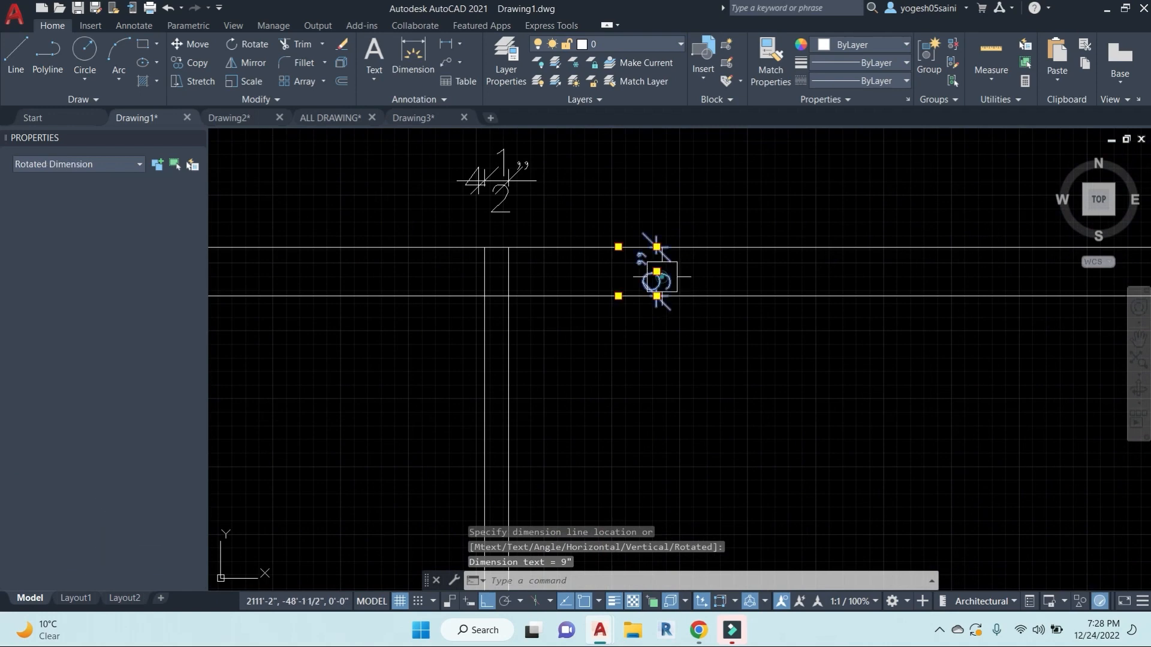
left_click(657, 273)
key("Escape")
key("Escape")
scroll(606, 198, "down", 5)
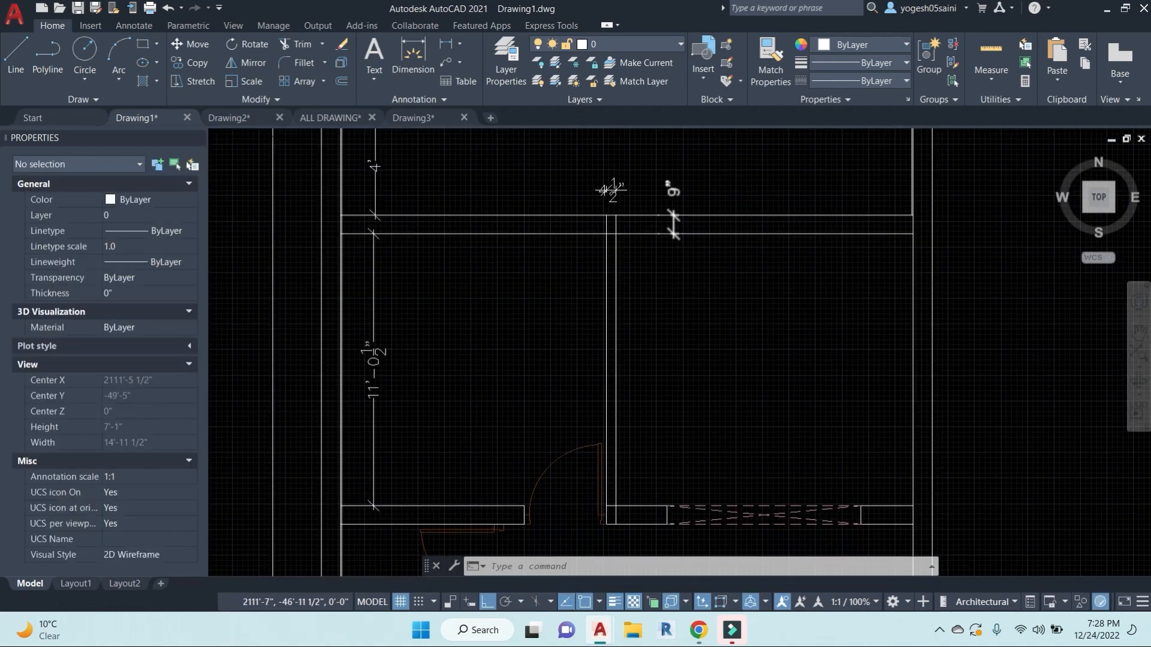
scroll(740, 279, "down", 3)
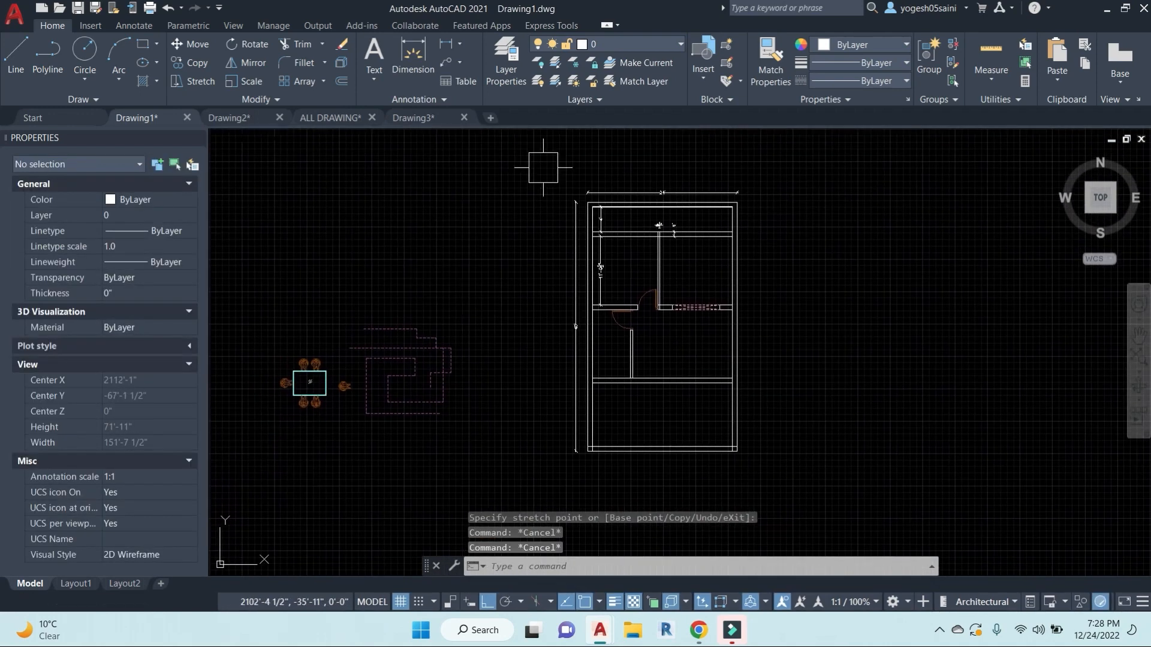
key("Escape")
scroll(519, 204, "down", 3)
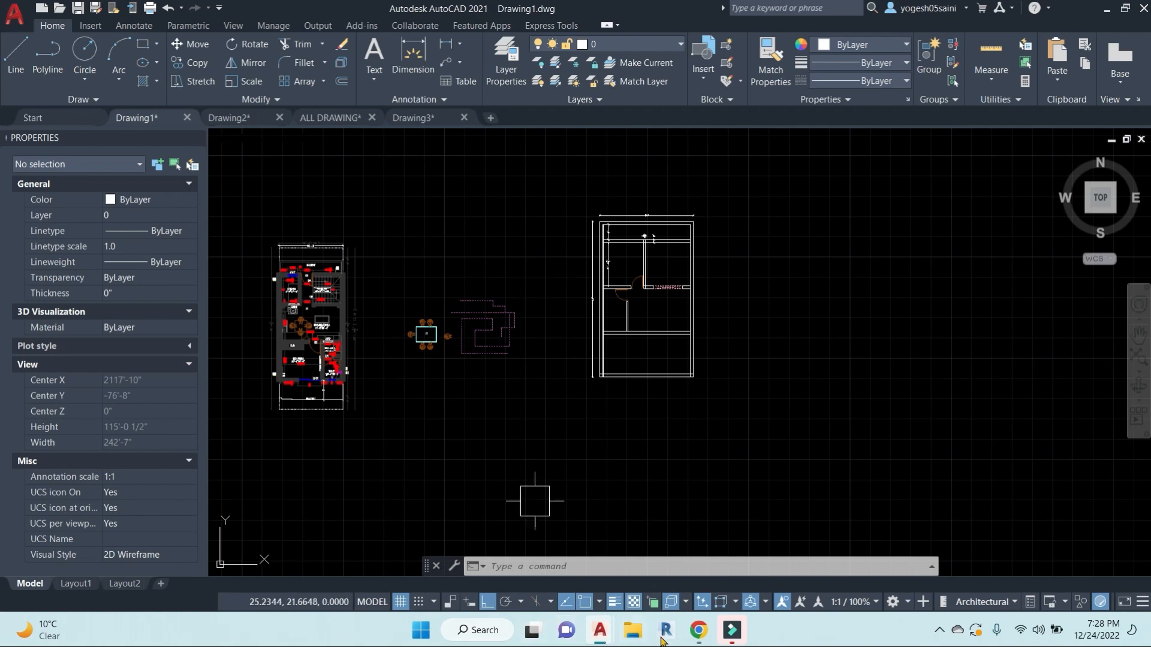
Step: Switch to Chrome to check the Google Meet call, and return to Drawing1 in AutoCAD
mouse_move(698, 630)
left_click(614, 542)
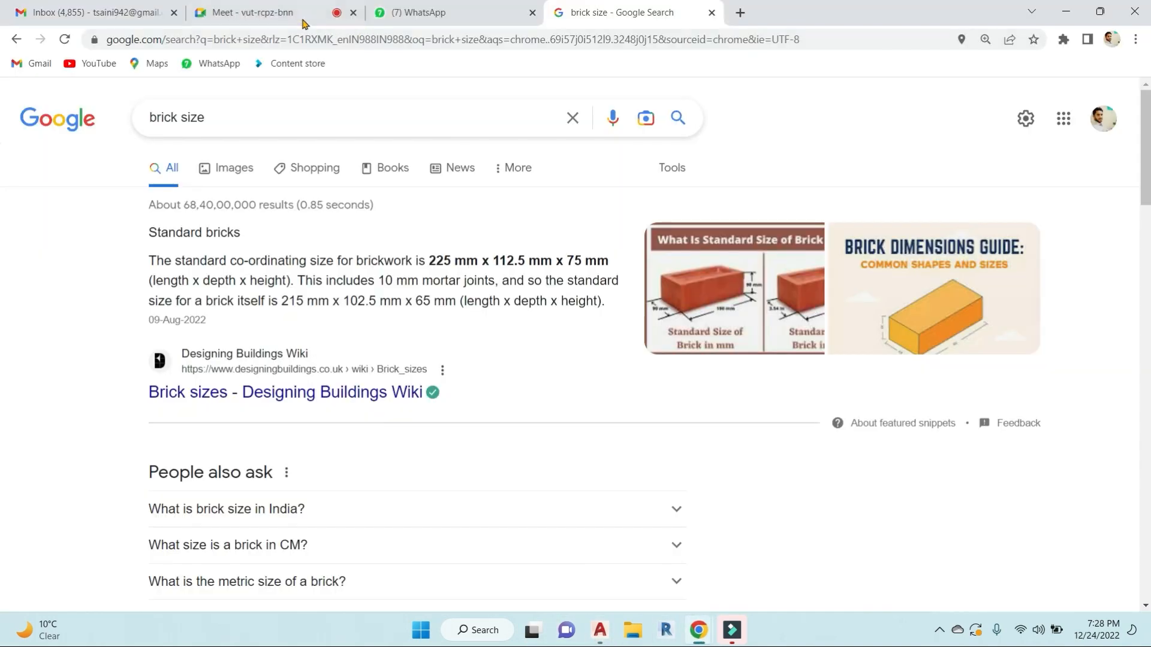
left_click(278, 13)
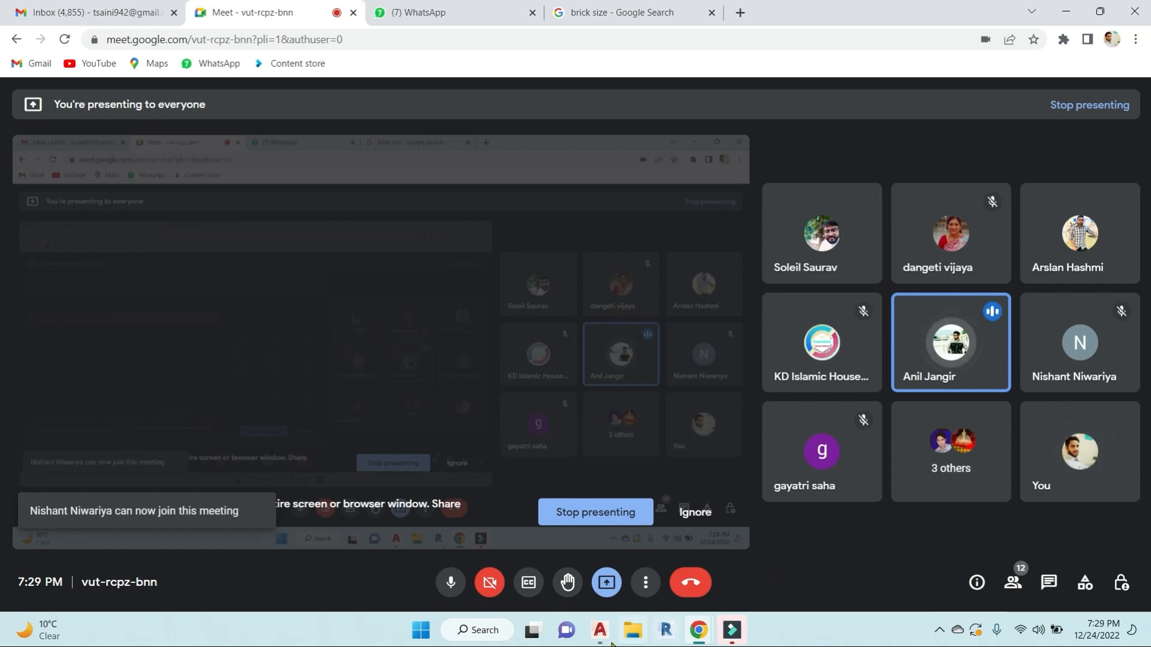
mouse_move(599, 629)
left_click(839, 564)
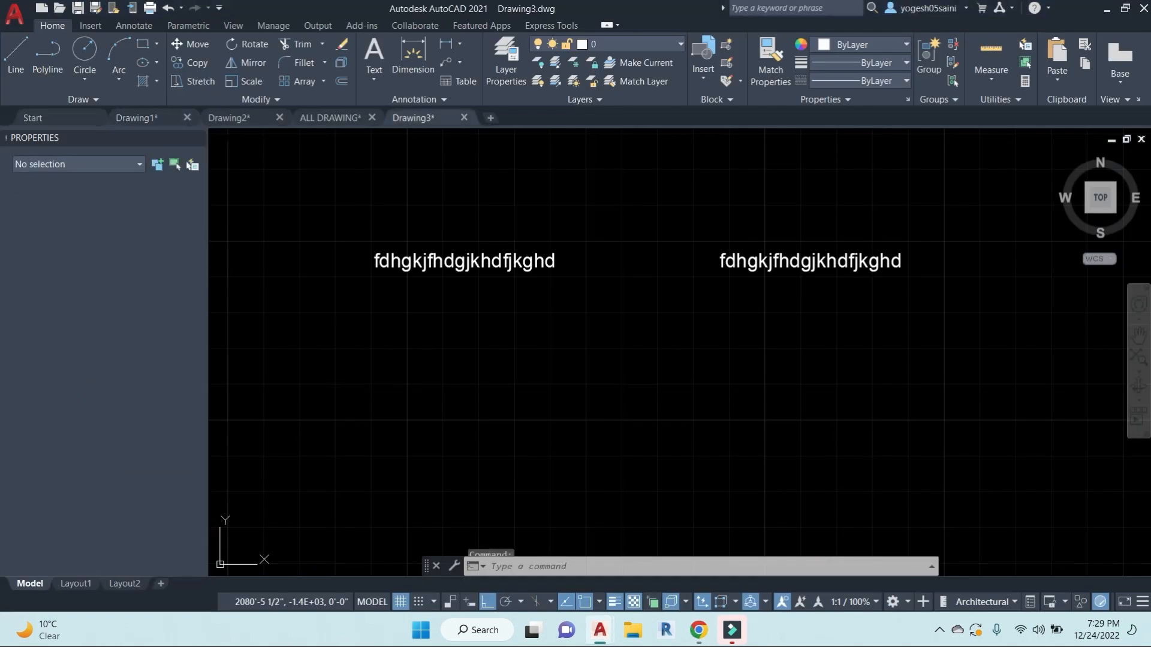
left_click(172, 121)
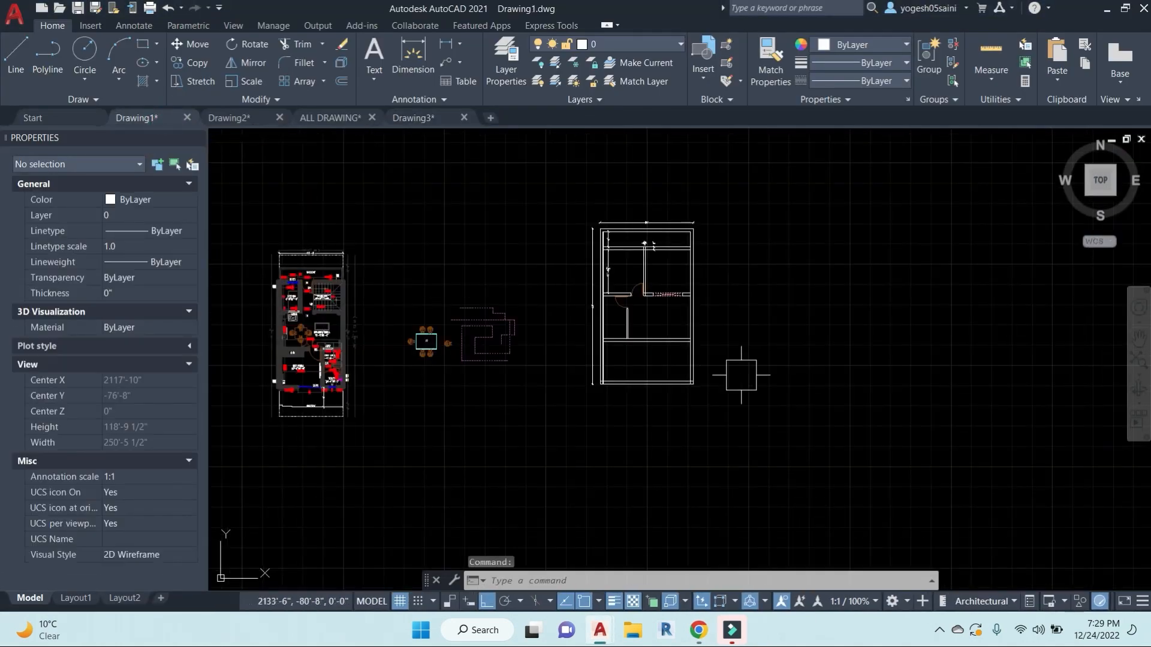
Step: Draw a horizontal line across the small middle-left room from its short partition to the left outer wall
scroll(632, 314, "up", 3)
mouse_move(574, 376)
middle_mouse_down()
mouse_move(628, 353)
mouse_move(692, 379)
middle_mouse_up()
scroll(631, 359, "up", 1)
scroll(633, 361, "down", 1)
key("Escape")
key("Escape")
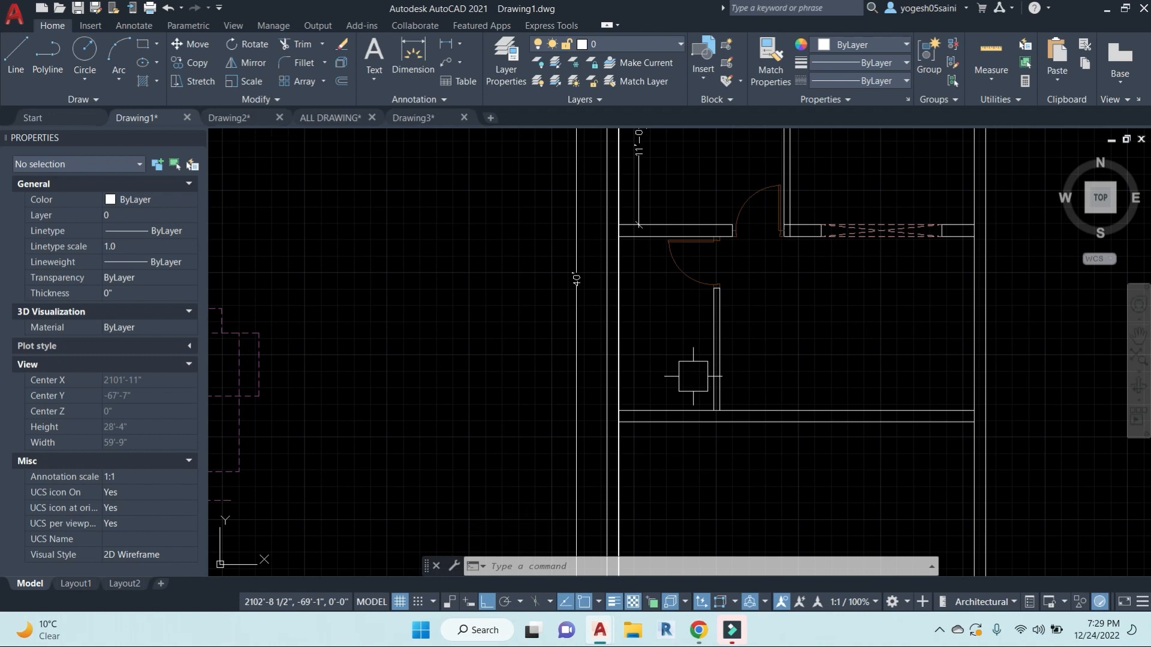
key("Escape")
key("Escape")
key("Escape")
type("l")
key("Return")
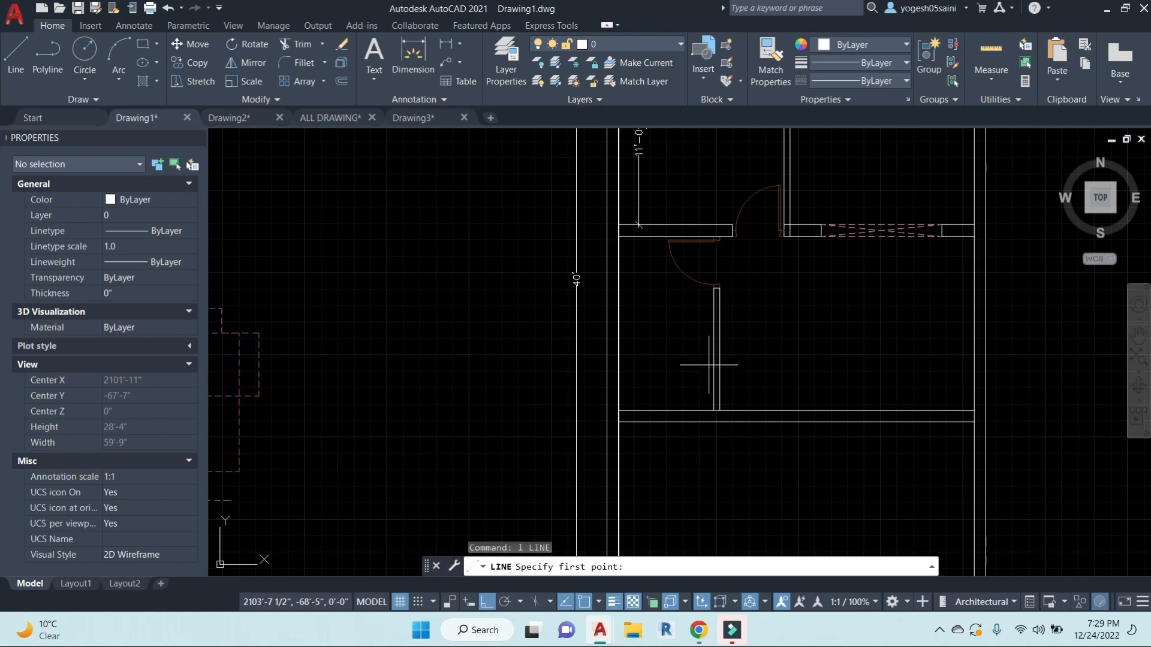
left_click(714, 358)
scroll(667, 360, "up", 4)
left_click(547, 354)
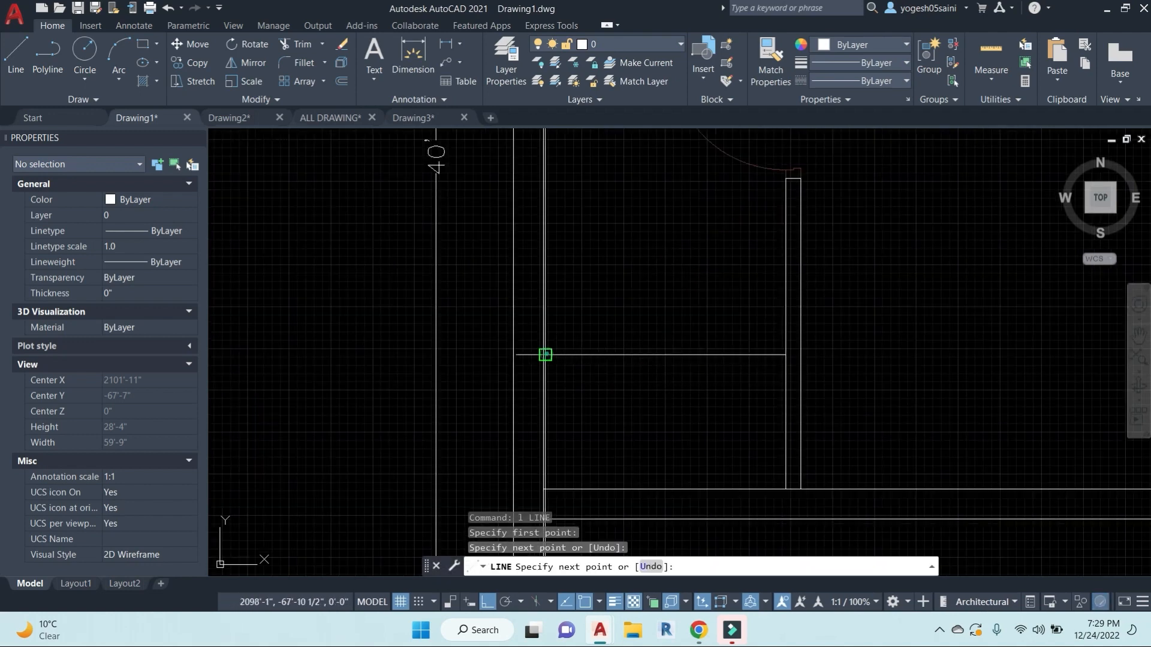
key("Escape")
Step: Offset the new horizontal line upward by 4.5 inches to form a partition wall
type("o")
key("Return")
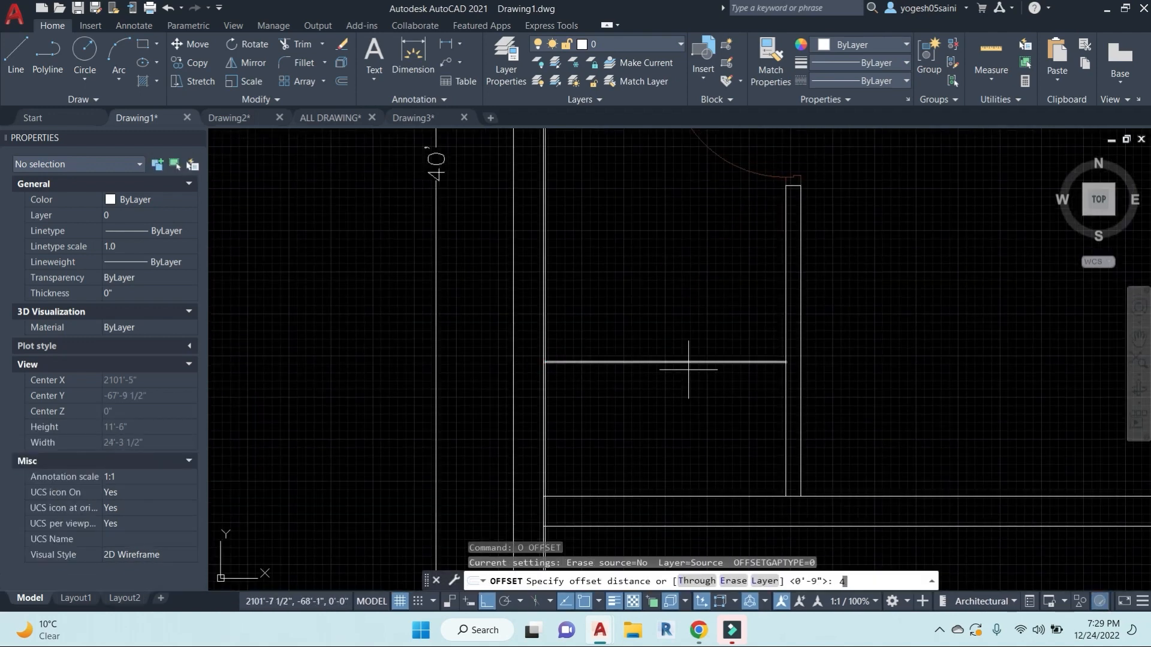
type("4.5")
key("Return")
left_click(716, 361)
left_click(705, 278)
key("Escape")
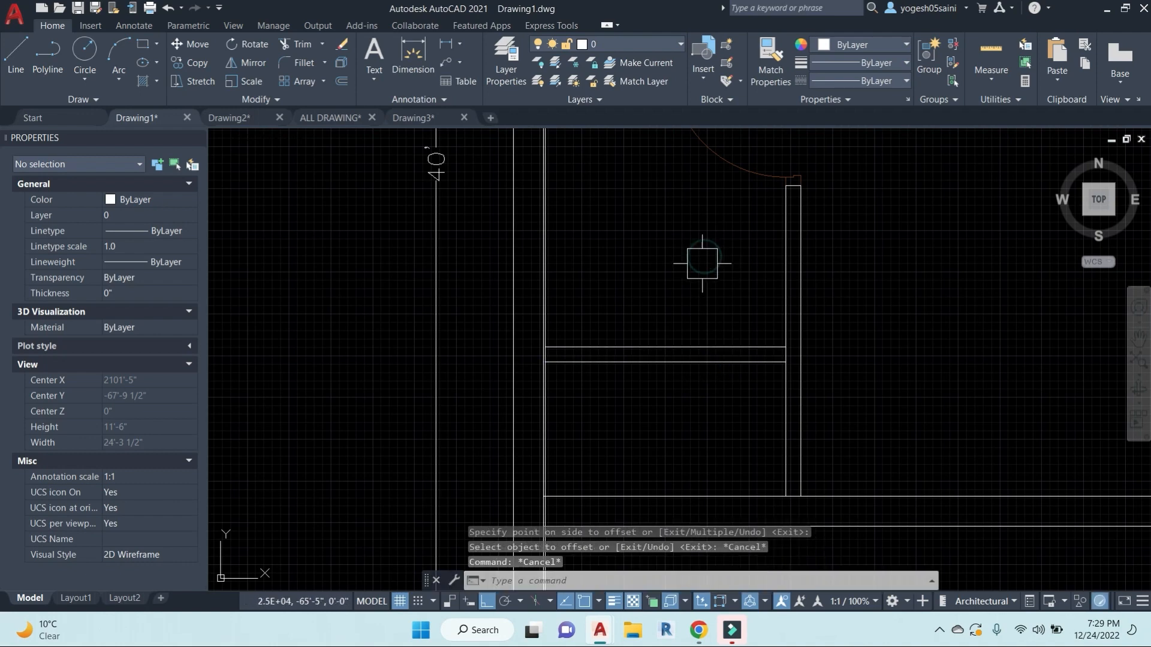
Step: Draw two crossing diagonal lines between the corners of the small compartment below the new partition
type("1")
key("Return")
left_click(785, 361)
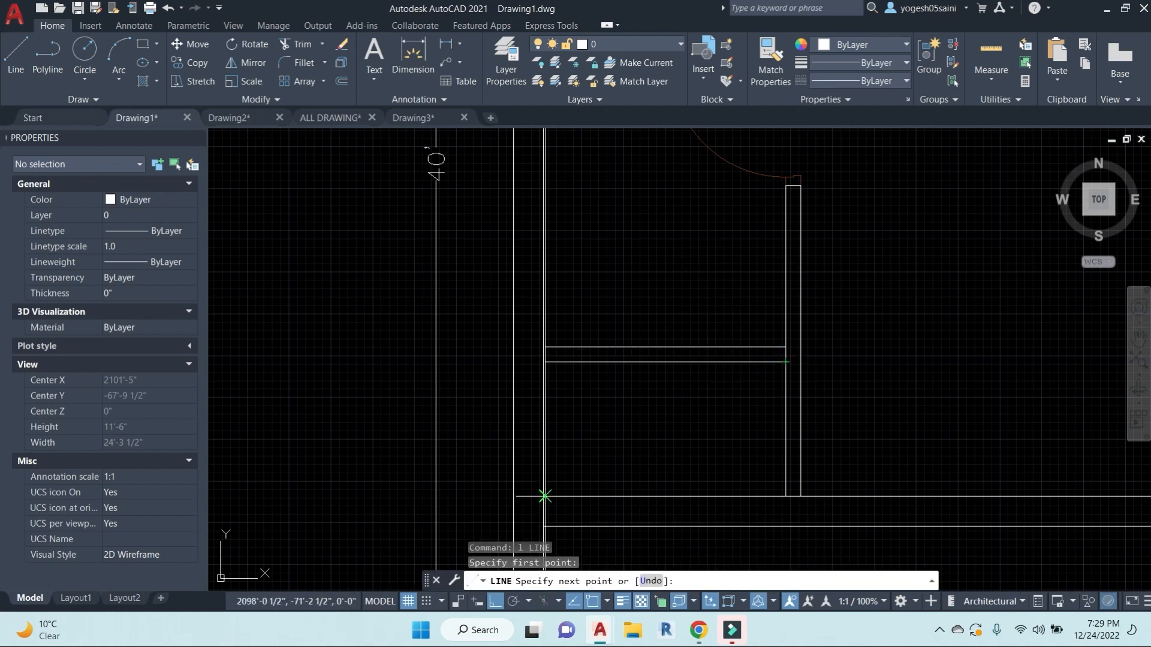
left_click(545, 496)
key("Escape")
scroll(547, 358, "up", 1)
key("Return")
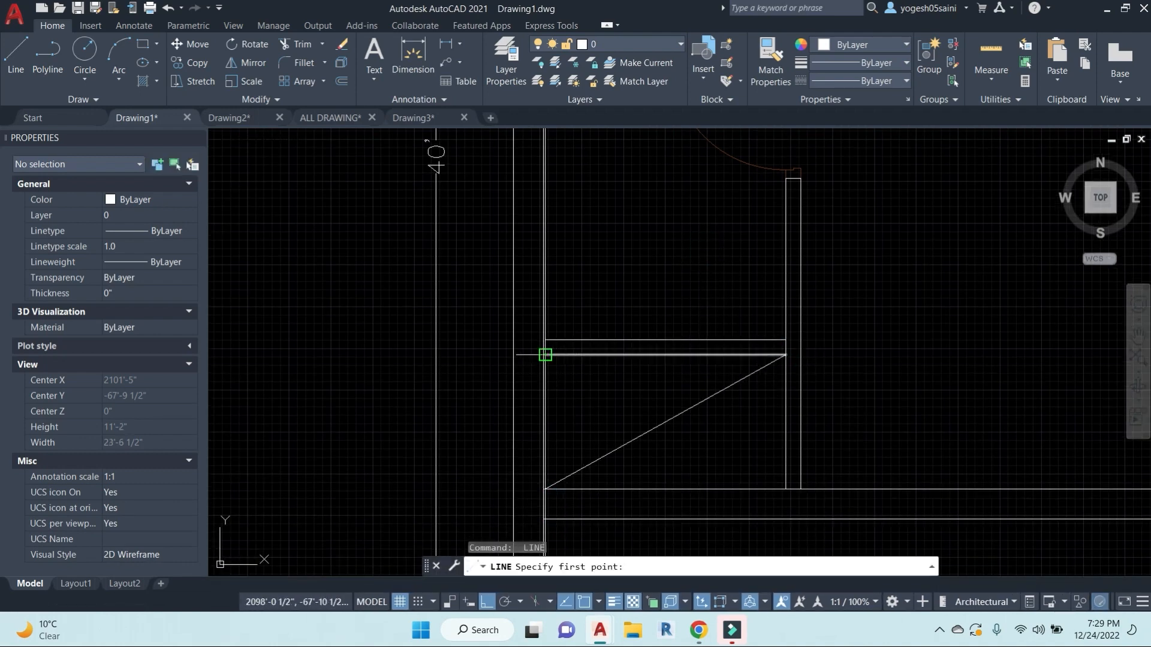
left_click(545, 355)
left_click(786, 496)
key("Escape")
Step: Select the two diagonal lines and set their linetype to HIDDEN
left_click(686, 463)
left_click(804, 324)
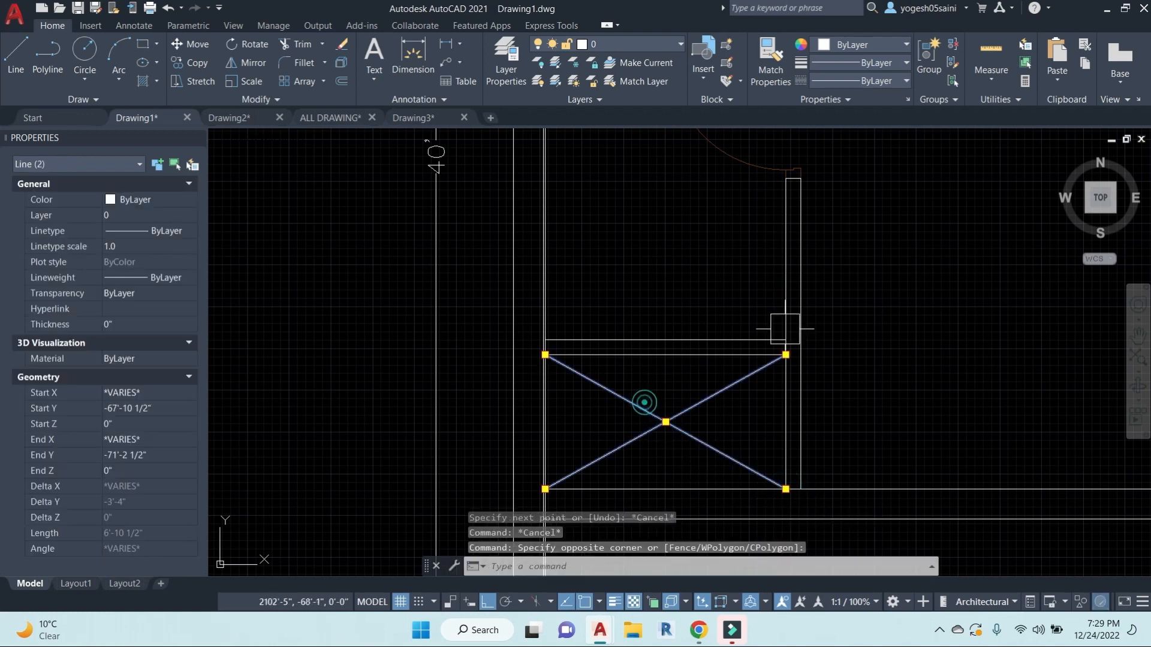
left_click(905, 81)
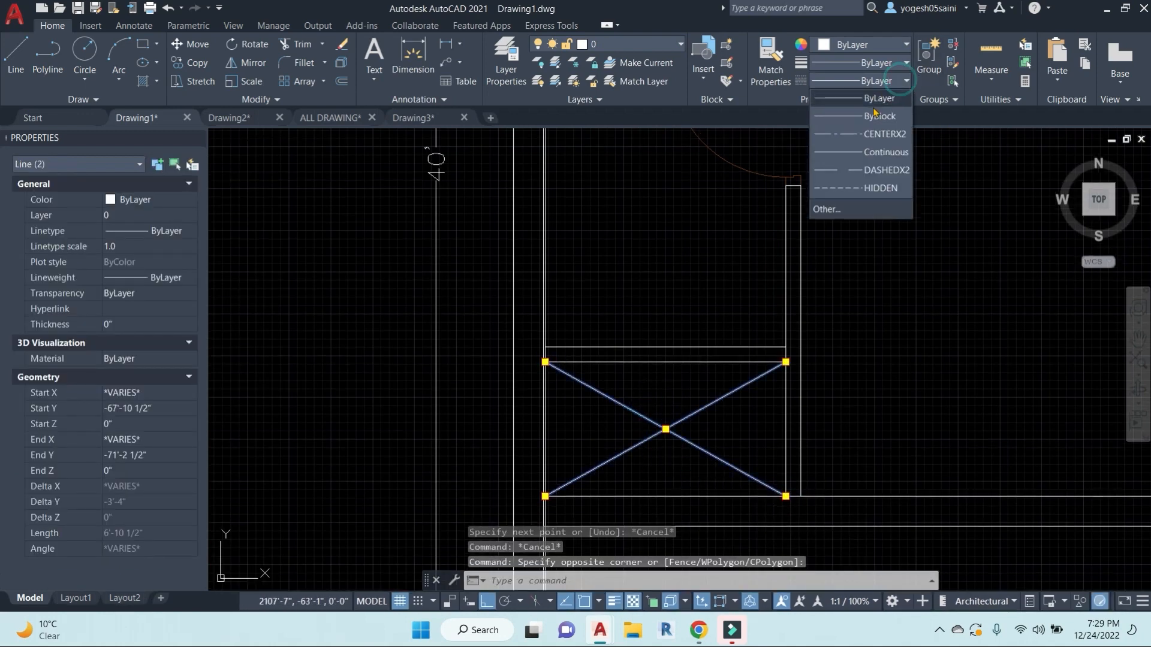
left_click(841, 190)
key("Escape")
scroll(530, 403, "down", 4)
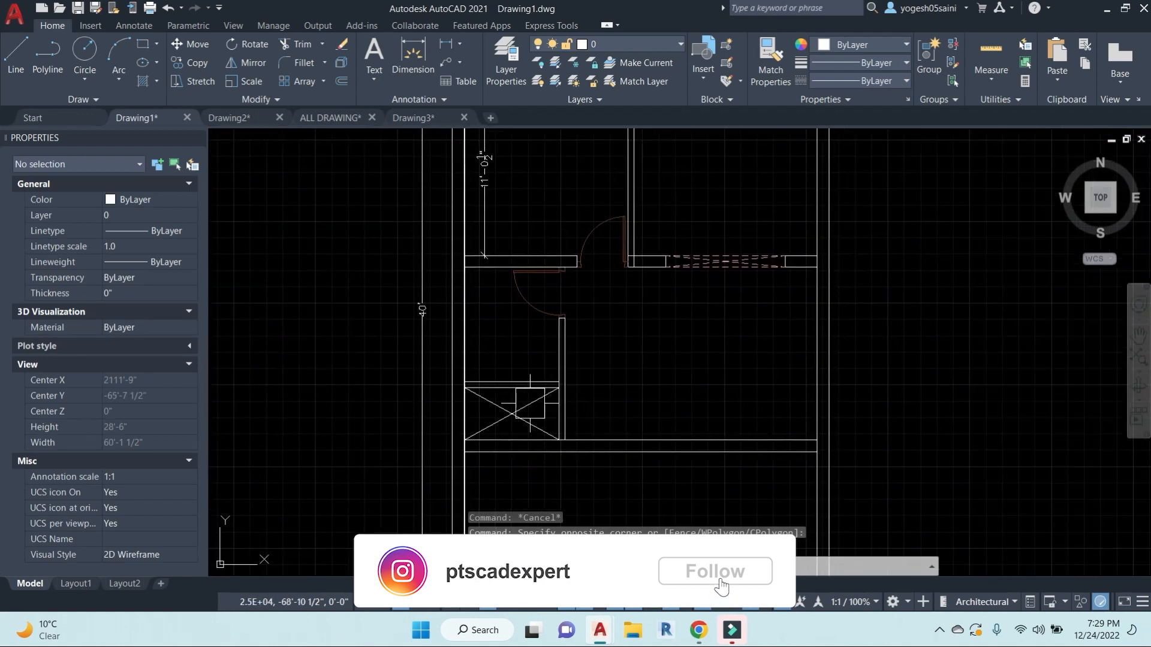
Step: Match the properties of the dashed wall opening onto both diagonal lines of the small compartment
scroll(512, 412, "up", 2)
scroll(524, 404, "down", 1)
key("Escape")
key("Escape")
middle_click_drag(772, 363, 743, 373)
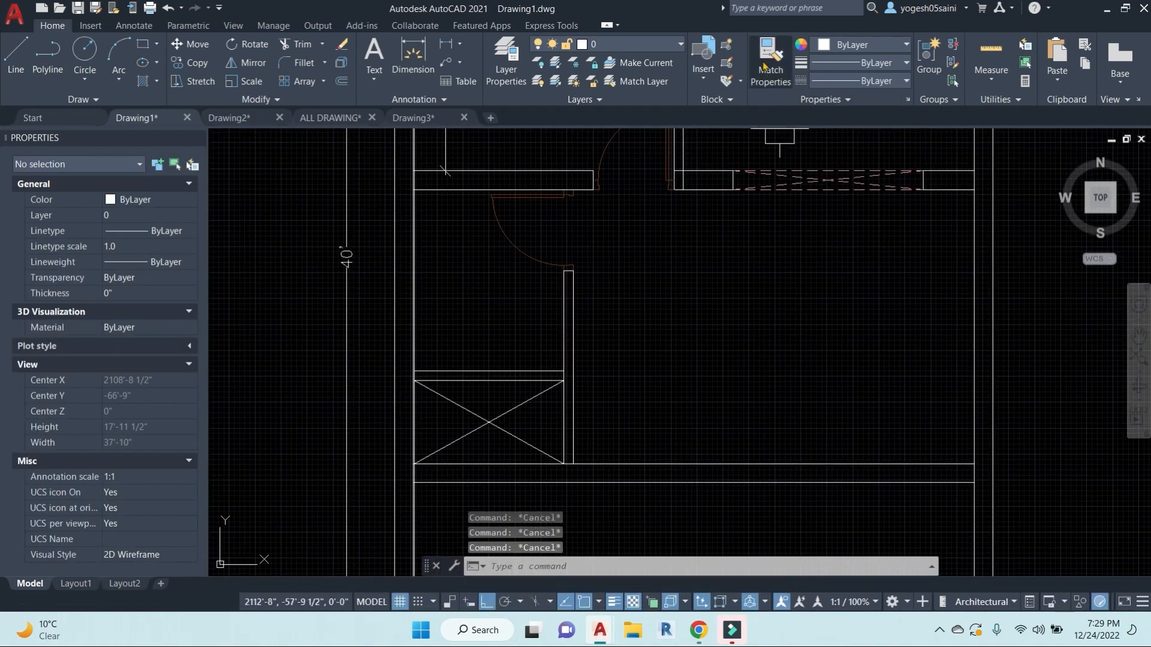
type("m")
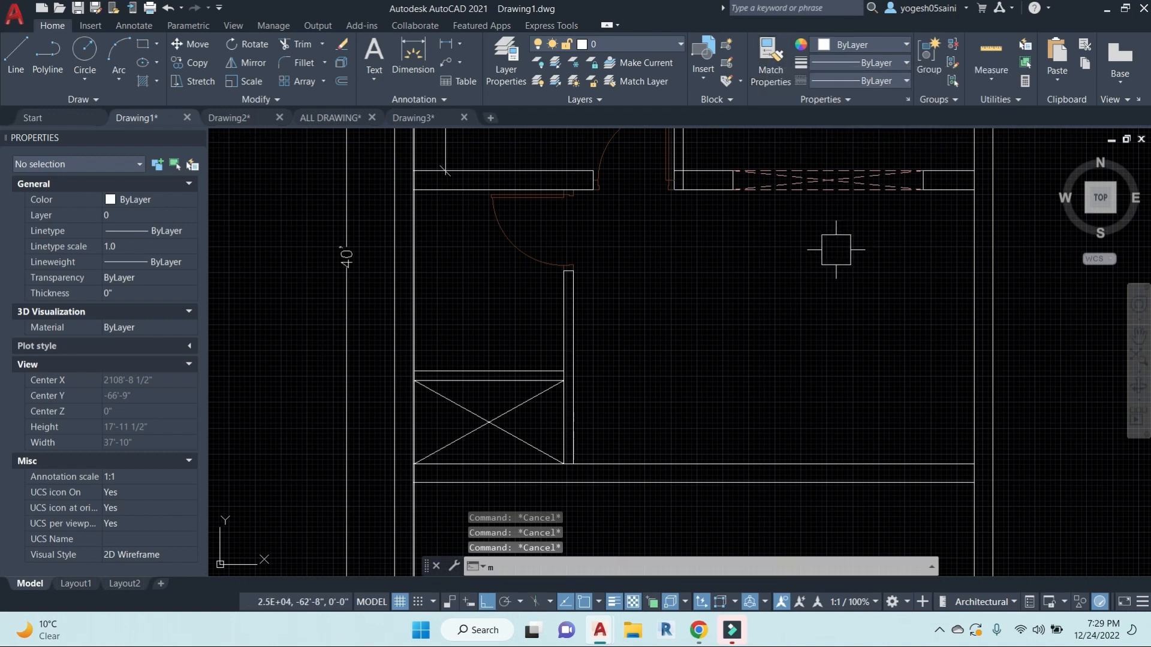
type("a")
key("Return")
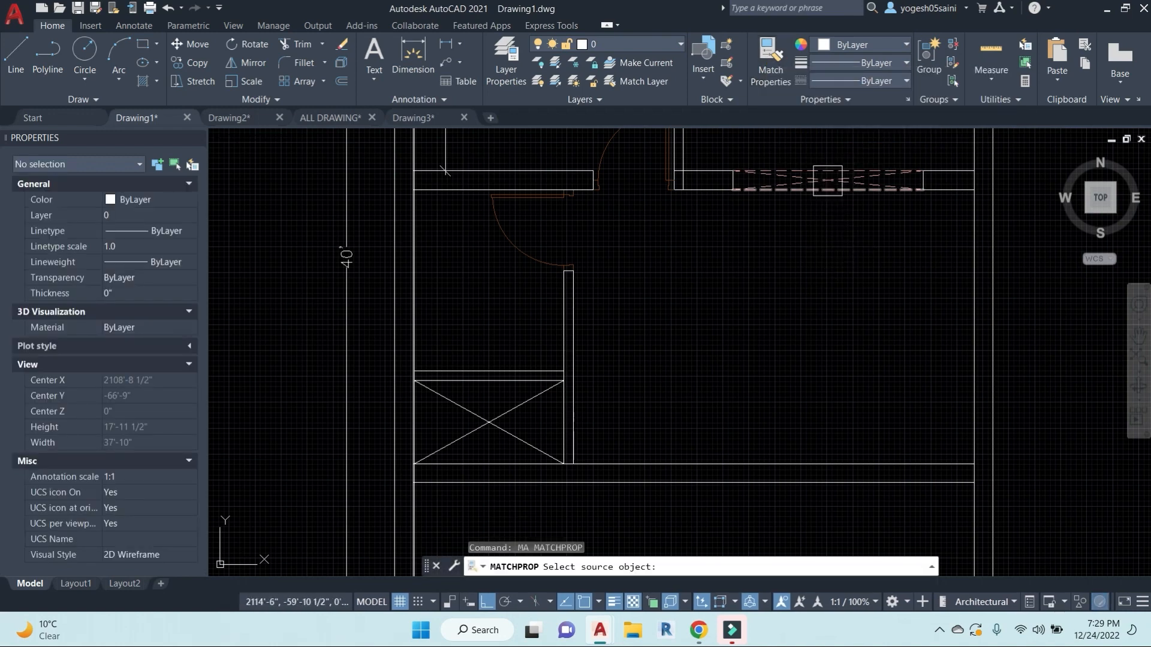
left_click(832, 176)
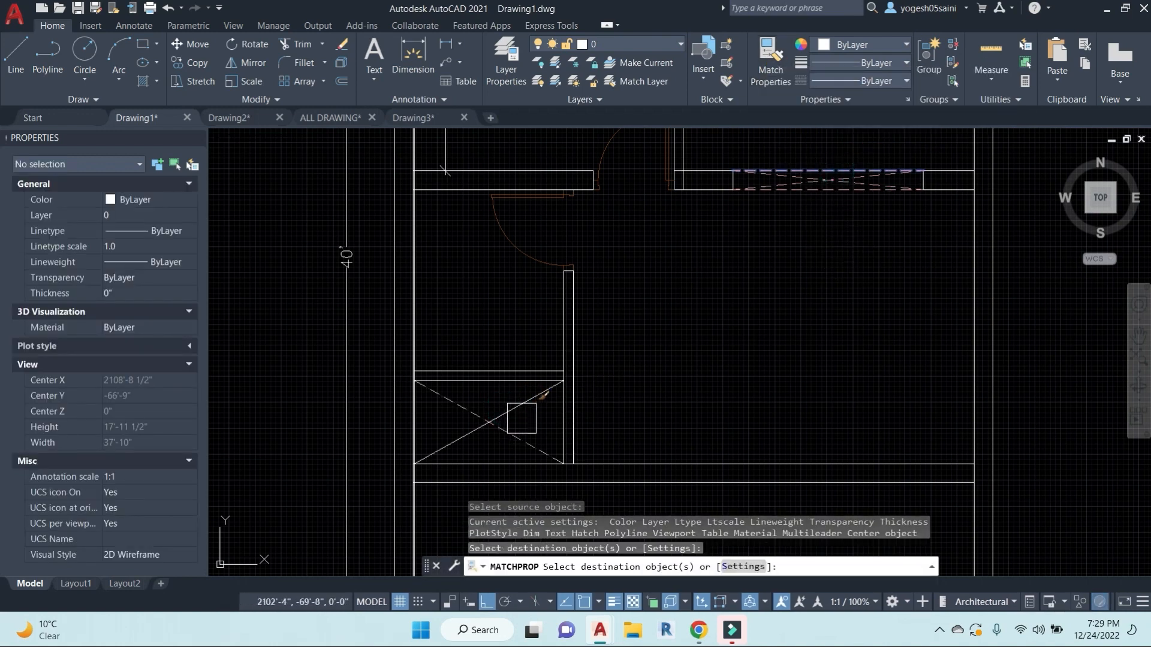
left_click(524, 406)
scroll(509, 413, "up", 4)
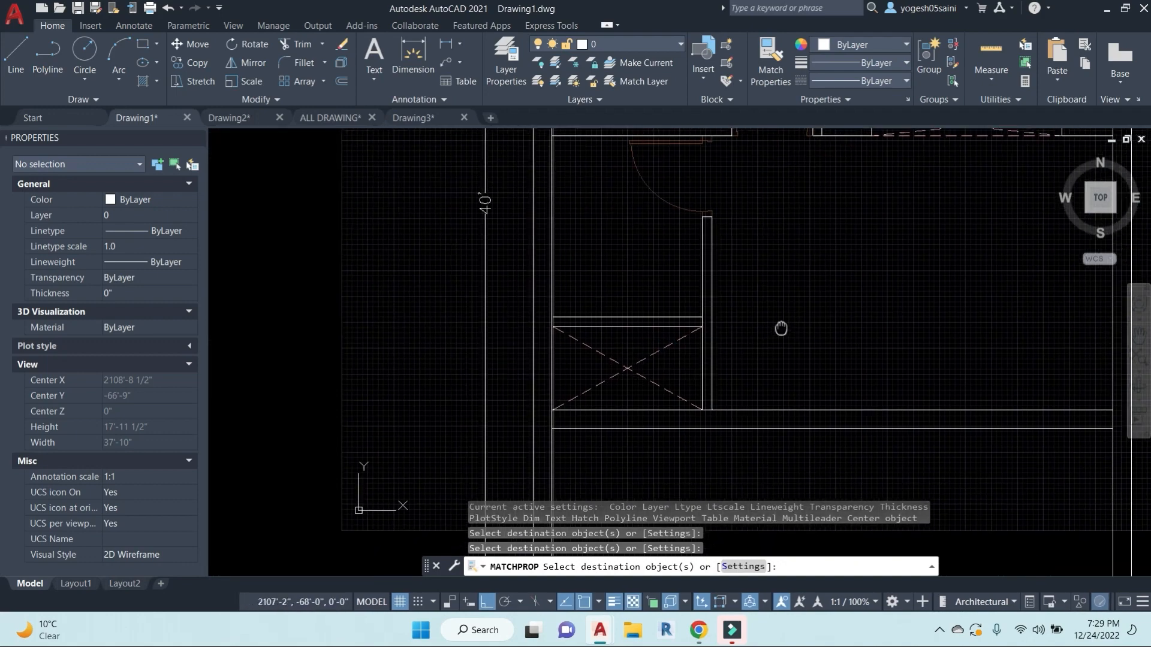
key("Escape")
key("Escape")
Step: Draw two separate vertical practice lines side by side in the empty area to the right of the house plan
scroll(606, 324, "down", 4)
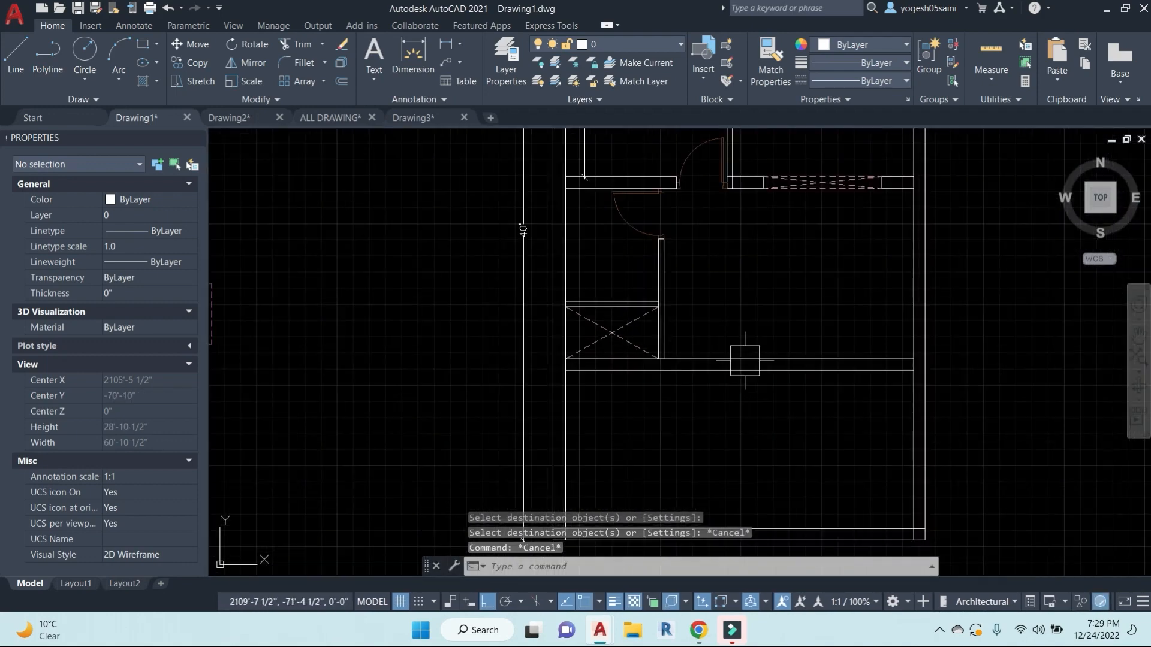
middle_click_drag(522, 227, 346, 246)
middle_click_drag(737, 406, 737, 398)
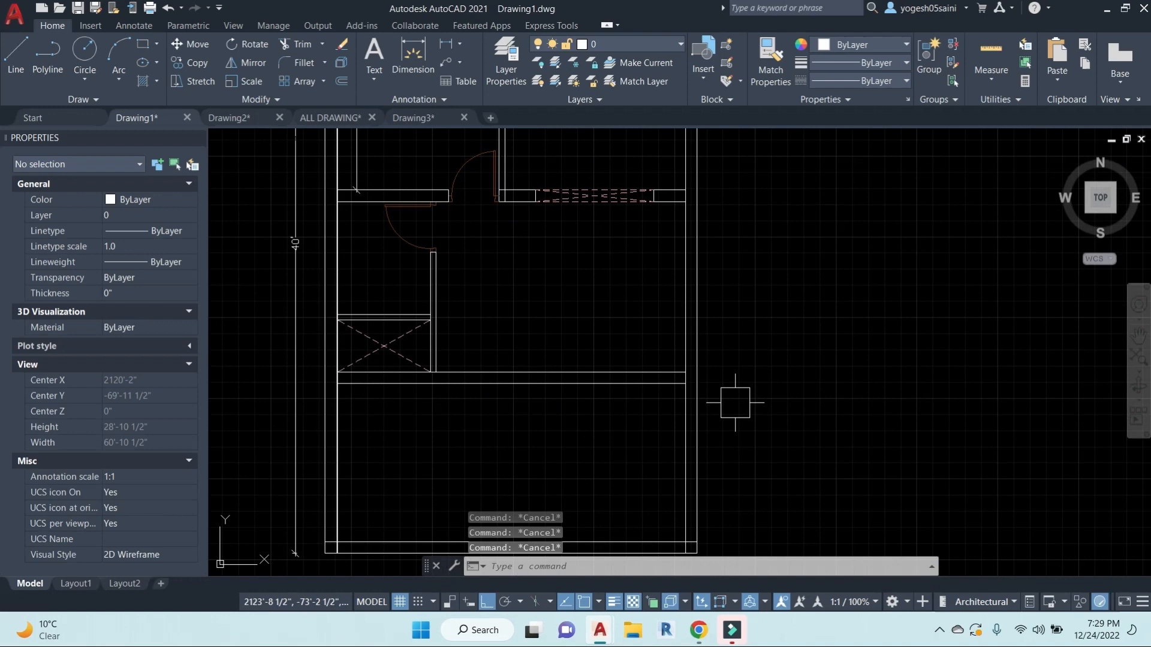
type("l")
key("Return")
left_click(779, 372)
left_click(780, 246)
key("Escape")
type("l")
key("Return")
left_click(858, 370)
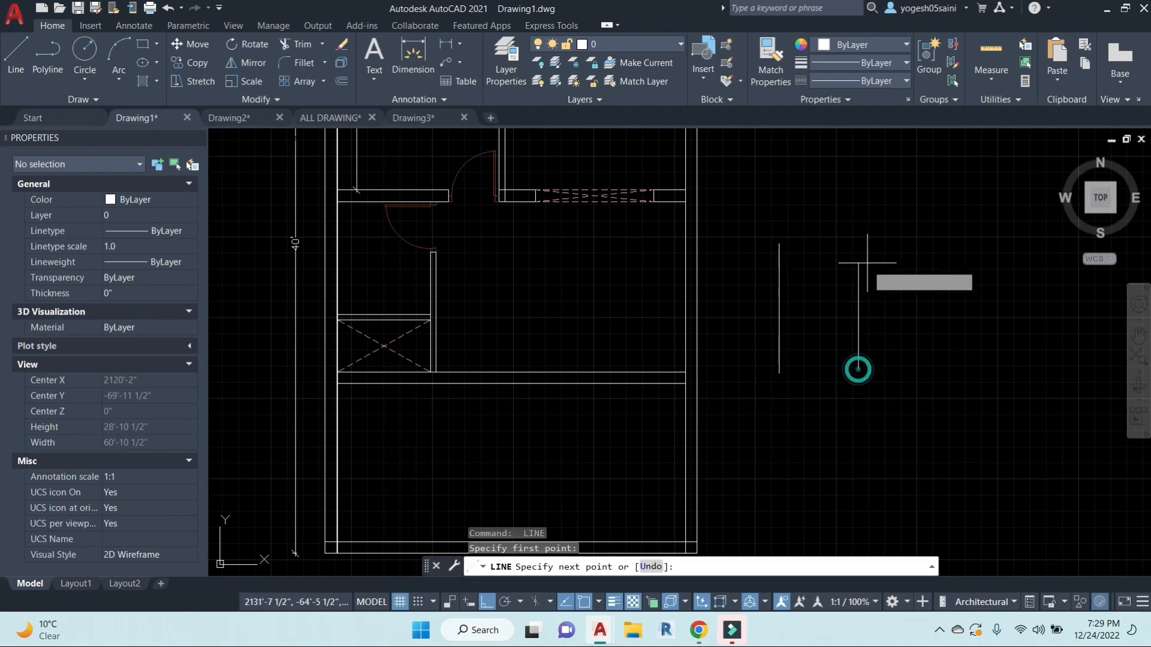
left_click(858, 240)
key("Escape")
key("Escape")
middle_click_drag(870, 275, 872, 291)
type("l")
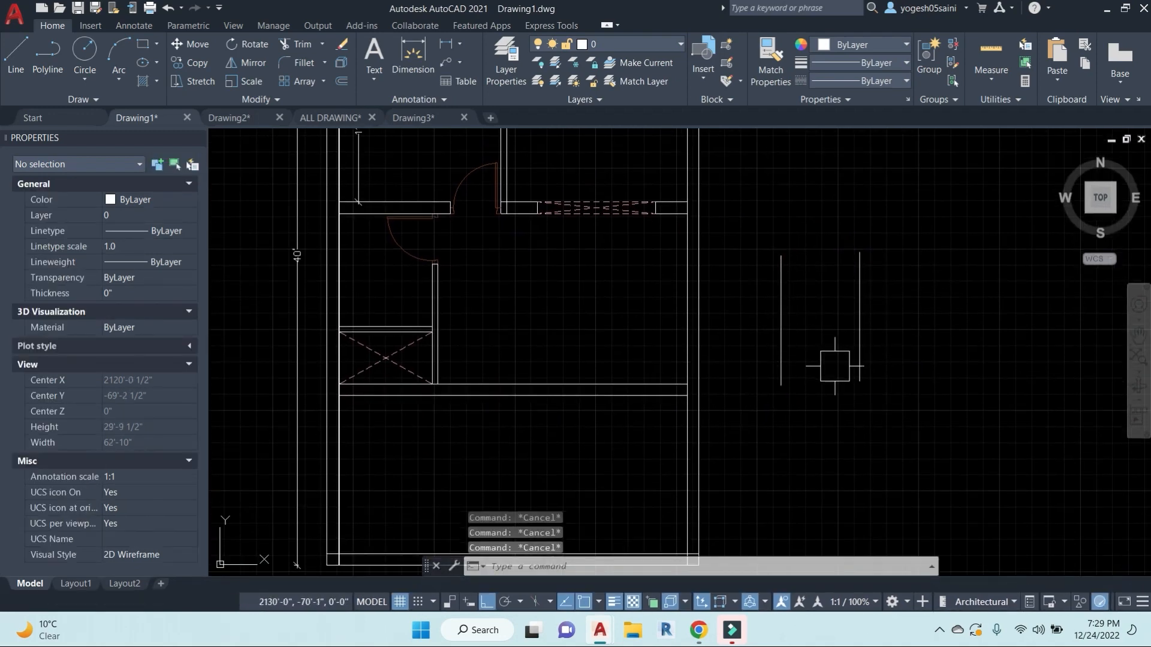
key("Return")
left_click(923, 281)
key("Escape")
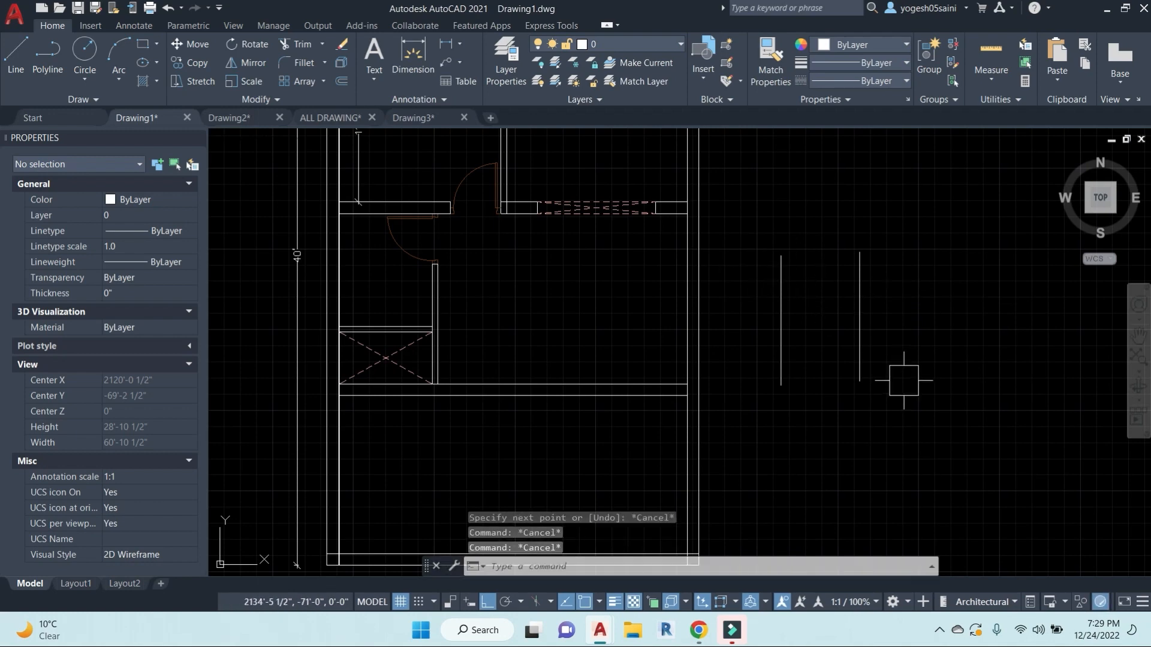
Step: Offset each of the two vertical practice lines outward by 4.5 inches to form two thin walls
type("o")
key("Return")
type("4.5")
key("Return")
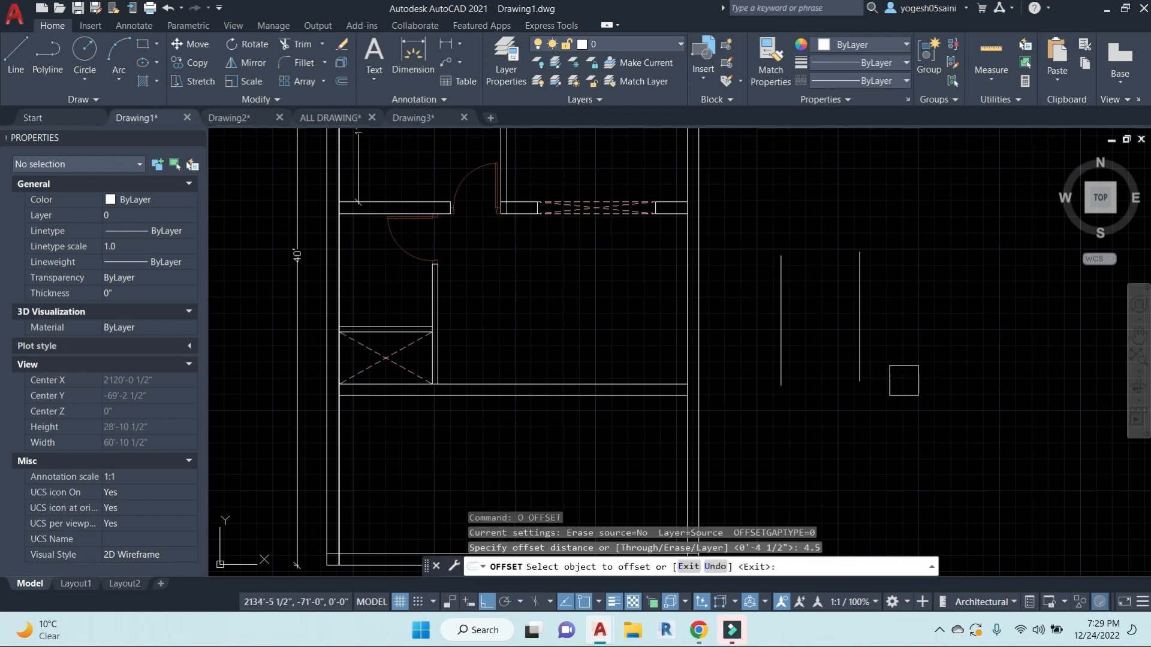
left_click(862, 310)
left_click(879, 307)
left_click(780, 309)
left_click(711, 319)
key("Escape")
Step: Draw a horizontal guide line across both thin walls, just below their upper ends
type("l")
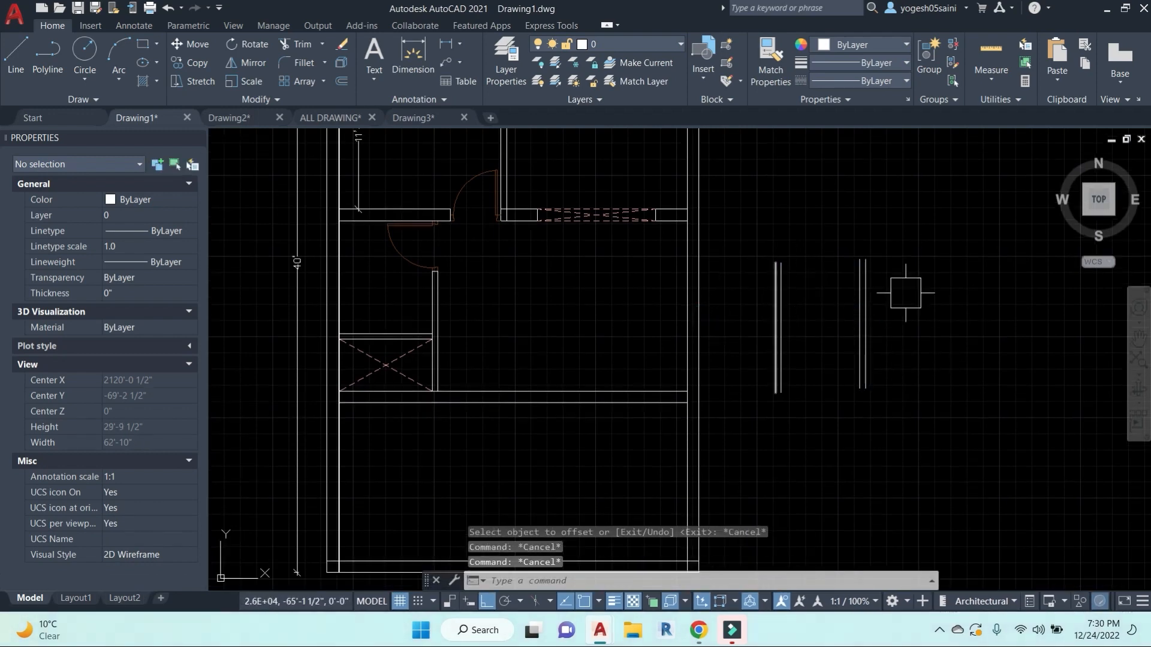
key("Return")
left_click(928, 268)
left_click(738, 264)
key("Escape")
key("Escape")
Step: Trim off the parts of the four vertical lines above the horizontal guide line
type("tr")
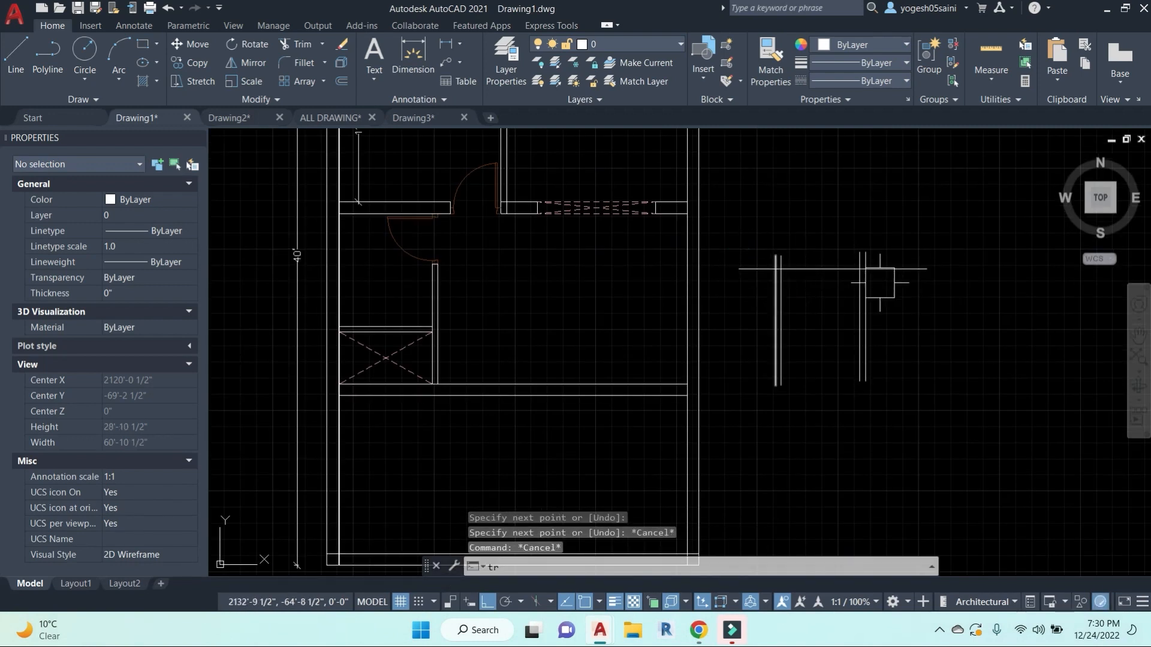
key("Return")
left_click(920, 268)
key("Return")
left_click(893, 246)
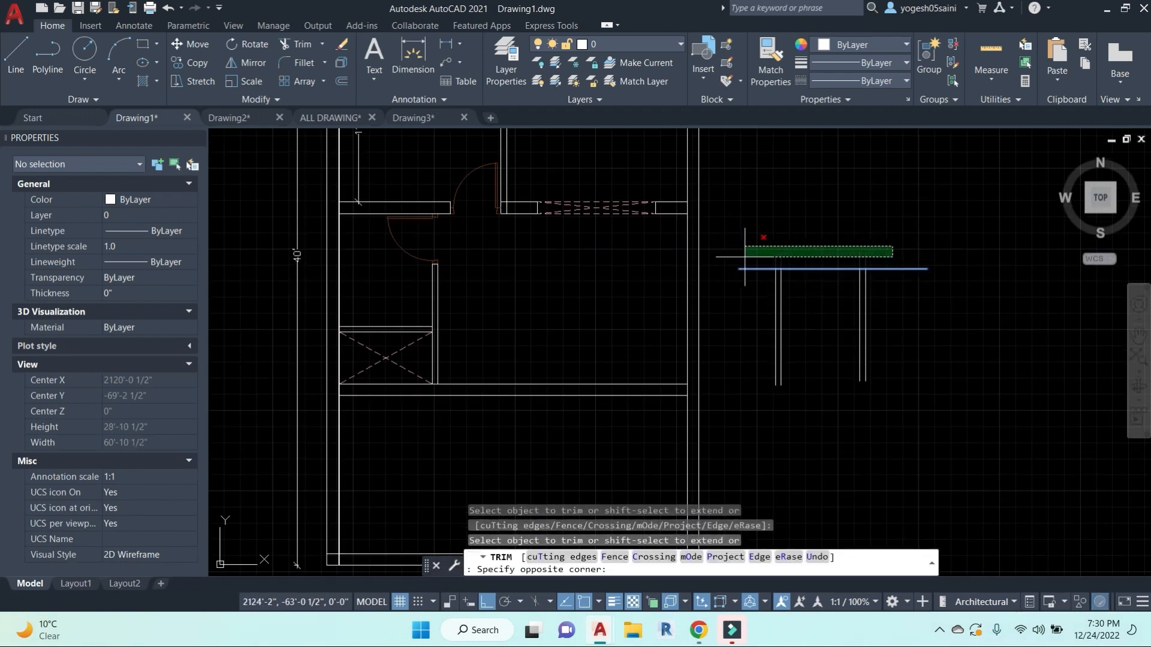
left_click(744, 257)
key("Escape")
key("Escape")
key("Escape")
Step: Erase the horizontal guide line across the tops of the two thin walls
middle_click_drag(745, 257, 711, 250)
left_click(883, 259)
type("e")
key("Return")
key("Escape")
key("Escape")
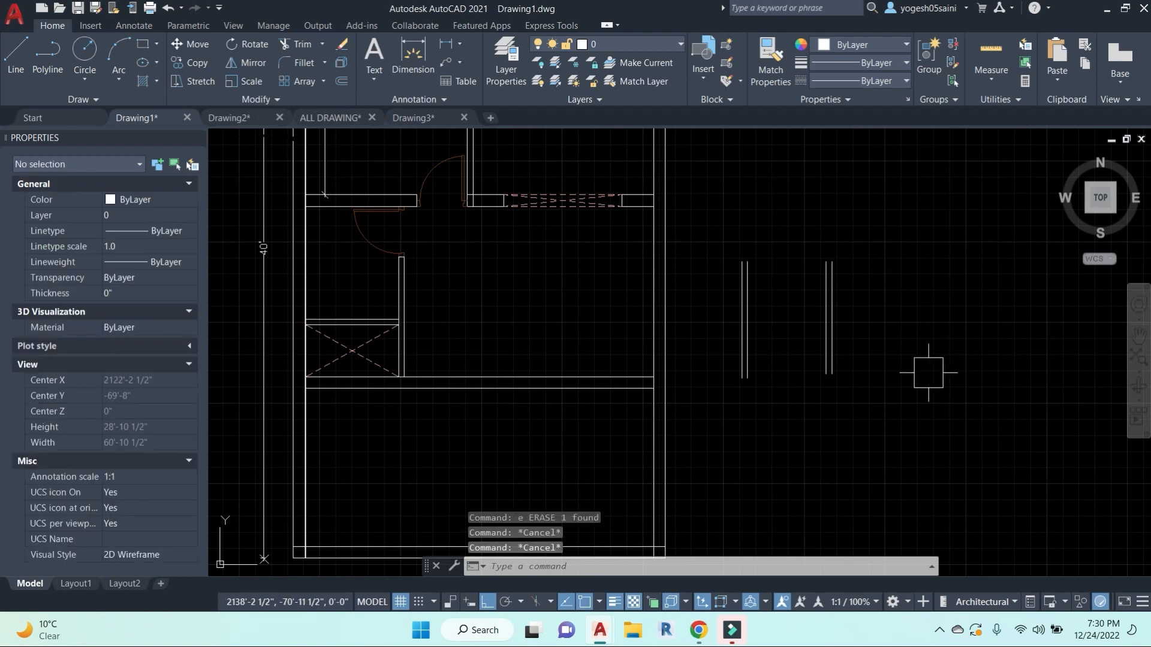
Step: Draw a horizontal line extending right from near the lower end of the right wall's outer face
type("l")
key("Return")
left_click(835, 349)
left_click(1025, 349)
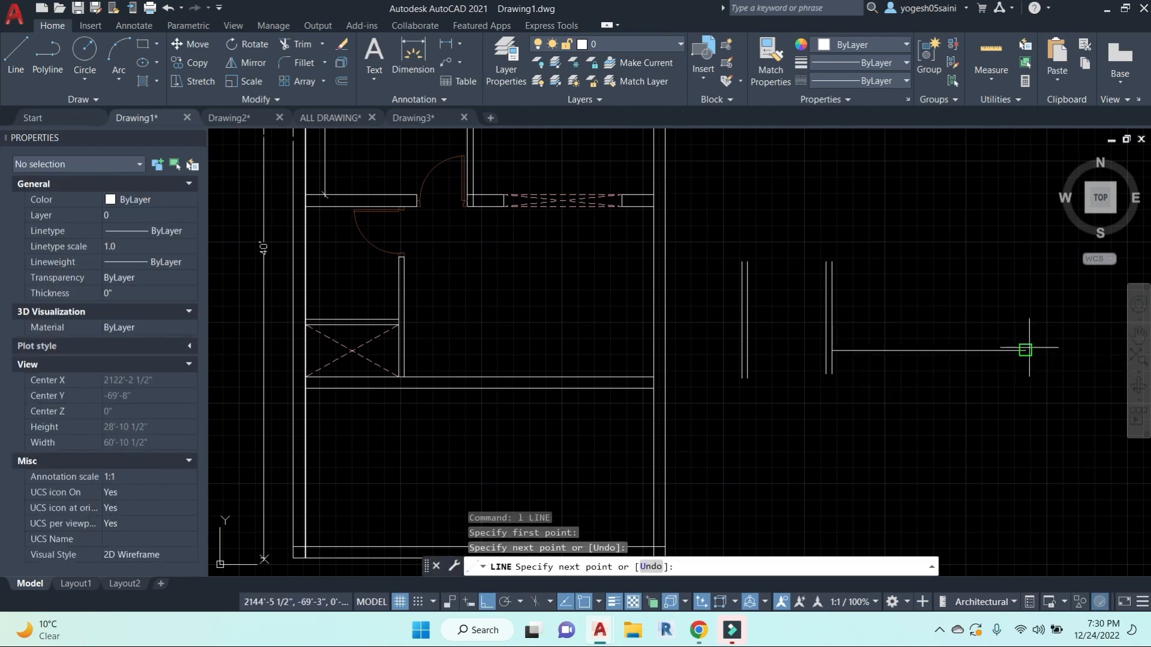
key("Escape")
key("Escape")
middle_click_drag(869, 314, 804, 358)
key("Escape")
key("Escape")
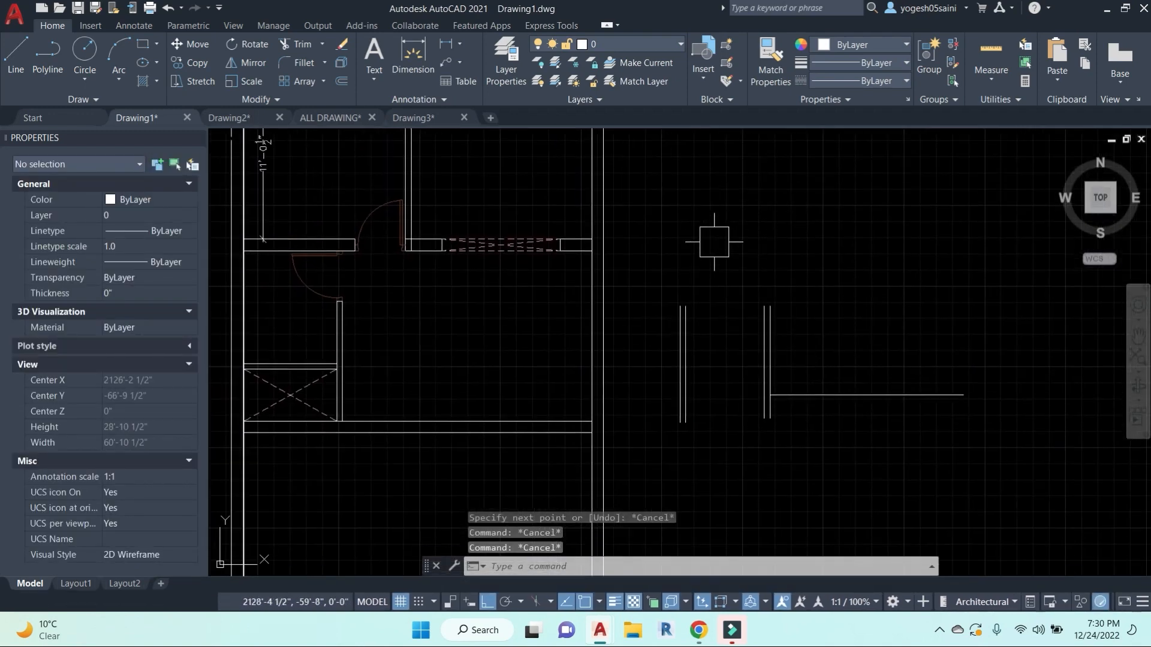
Step: Close the open tops of both thin walls with short horizontal lines between their end points
type("l")
key("Return")
scroll(718, 286, "up", 4)
left_click(654, 323)
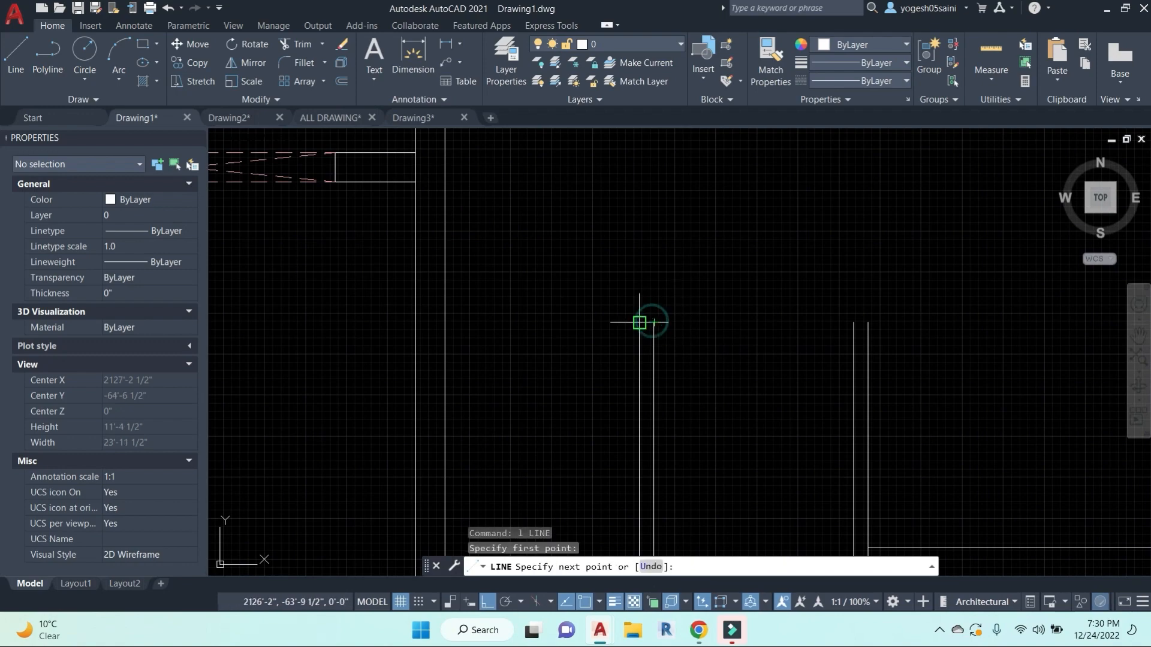
left_click(639, 323)
key("Escape")
key("Return")
left_click(853, 323)
key("Escape")
key("Escape")
key("Escape")
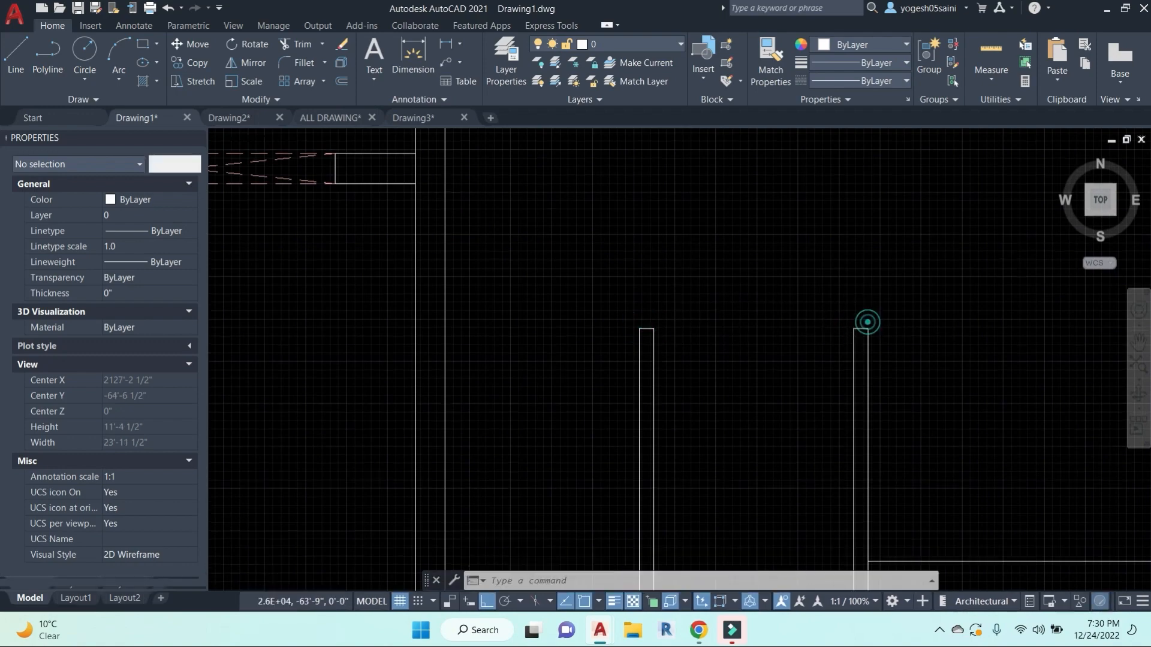
Step: Draw a vertical line upward from the midpoint of the left wall's top edge
scroll(756, 360, "down", 4)
type("l")
key("Return")
scroll(713, 296, "up", 6)
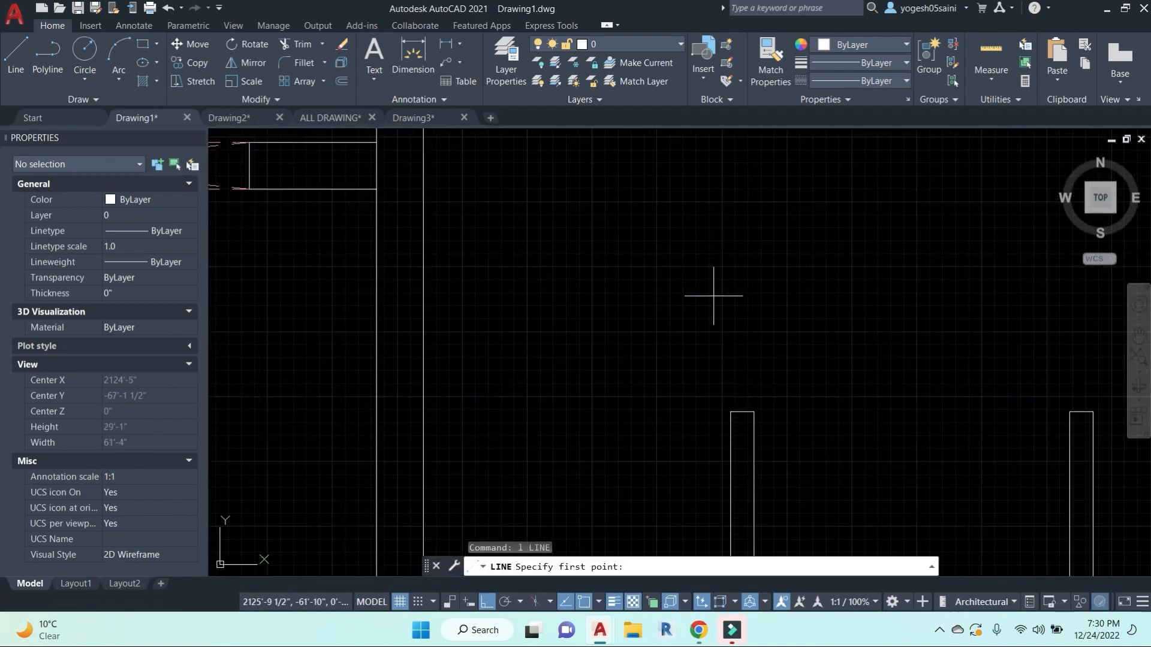
left_click(742, 412)
left_click(742, 272)
key("Return")
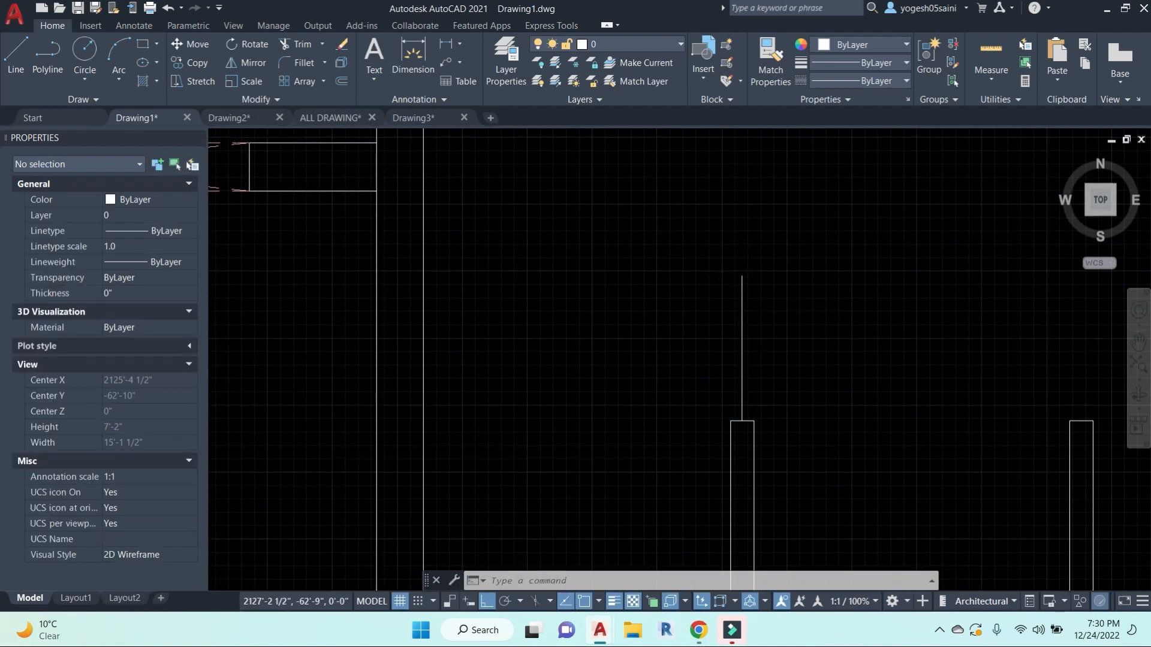
Step: Draw a vertical line upward from the midpoint of the right wall's top edge
key("Return")
left_click(1082, 418)
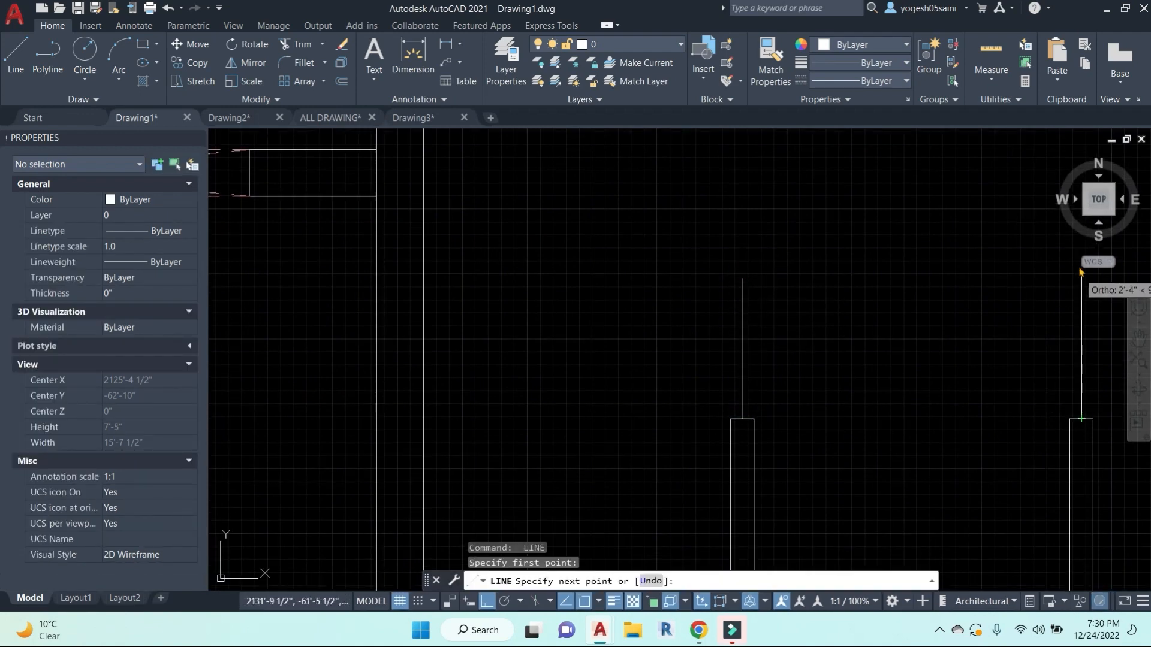
key("Return")
middle_click_drag(982, 319, 771, 323)
key("Return")
left_click(871, 424)
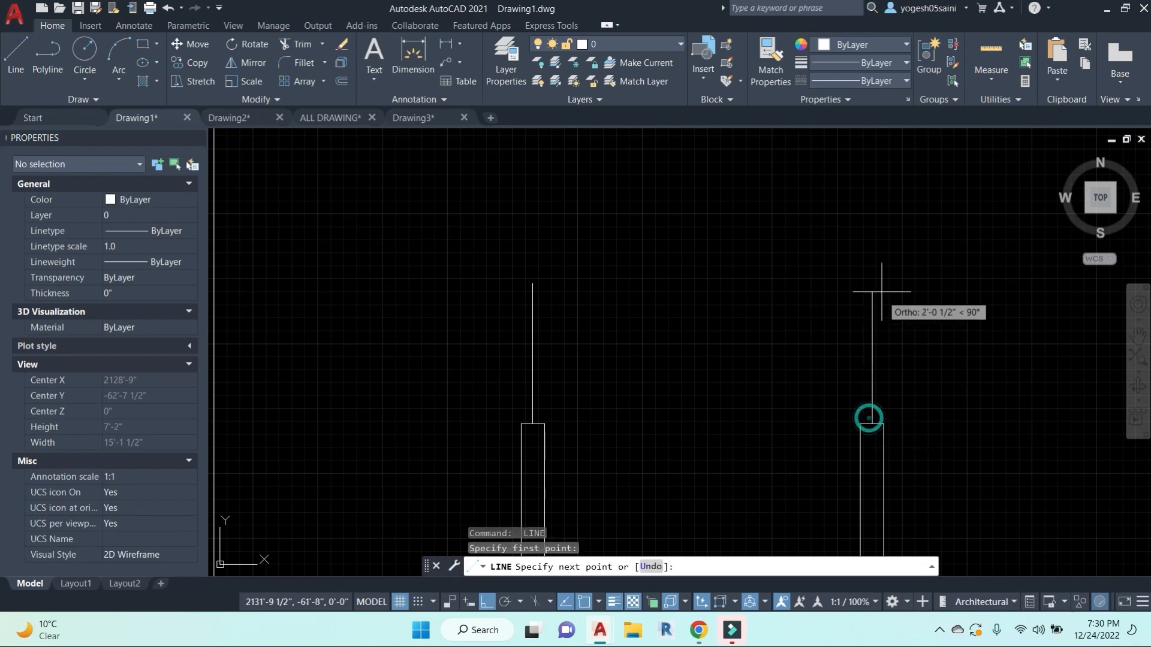
left_click(871, 262)
key("Escape")
Step: Turn ortho off and draw two sloped roof lines meeting at a peak above both posts, overhanging on each side
type("l")
key("Return")
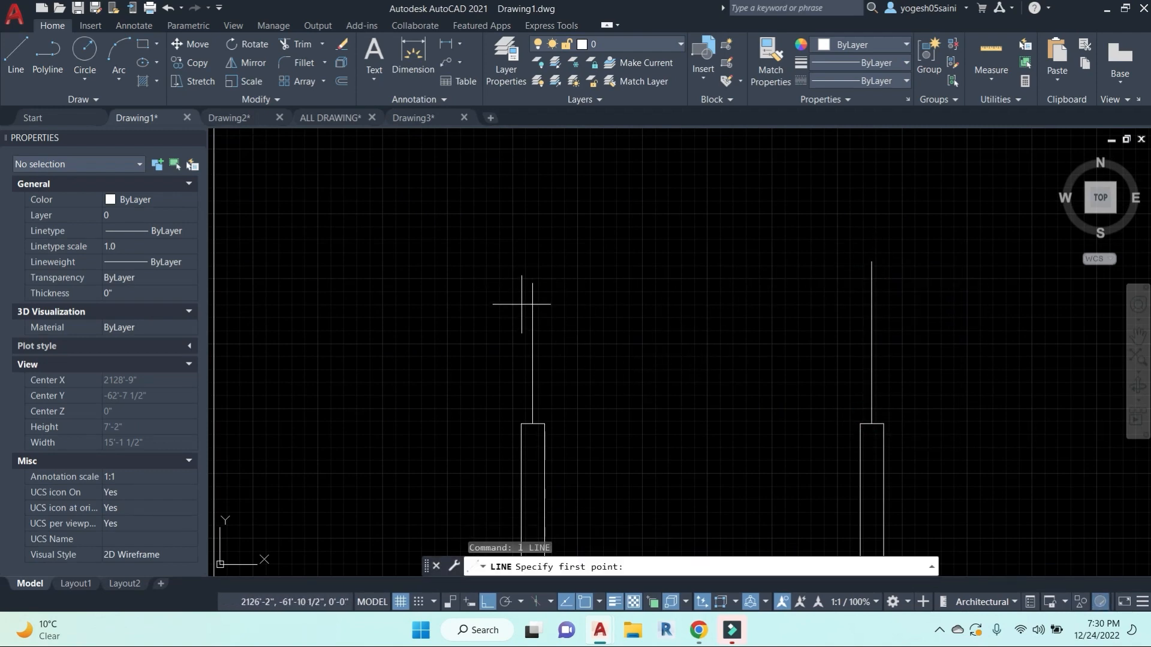
left_click(491, 295)
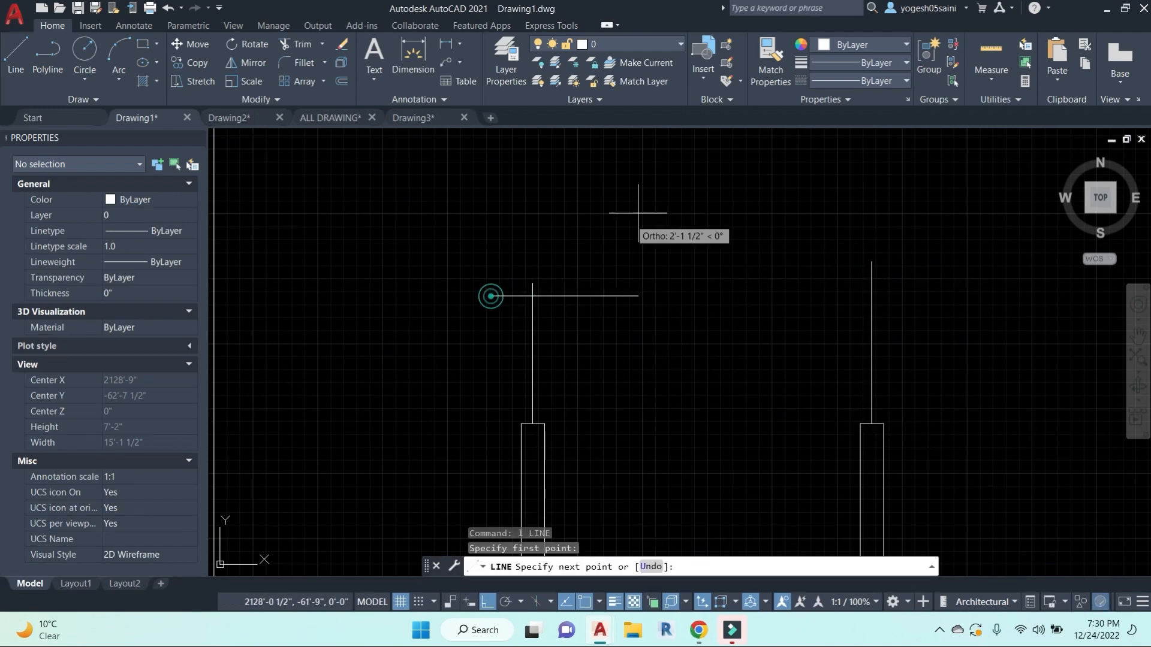
key("F8")
left_click(688, 200)
left_click(913, 293)
key("Escape")
key("Escape")
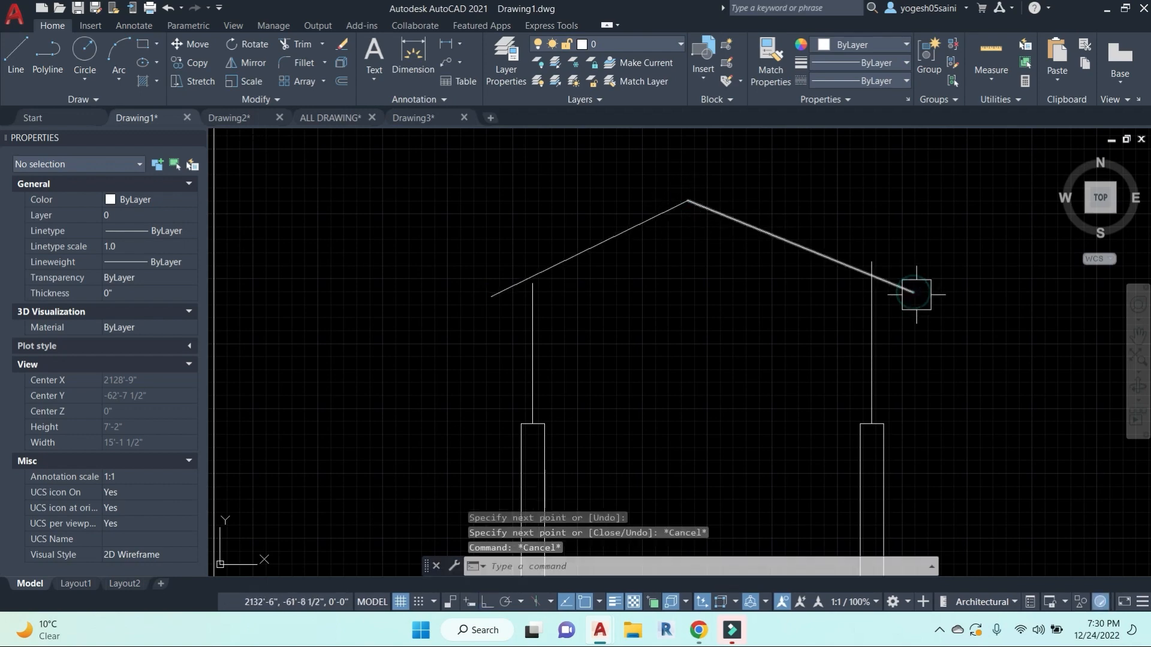
Step: Trim the part of the right vertical post that sticks out above the sloped roof line
type("tr")
key("Return")
key("Return")
left_click(879, 254)
key("Escape")
key("Escape")
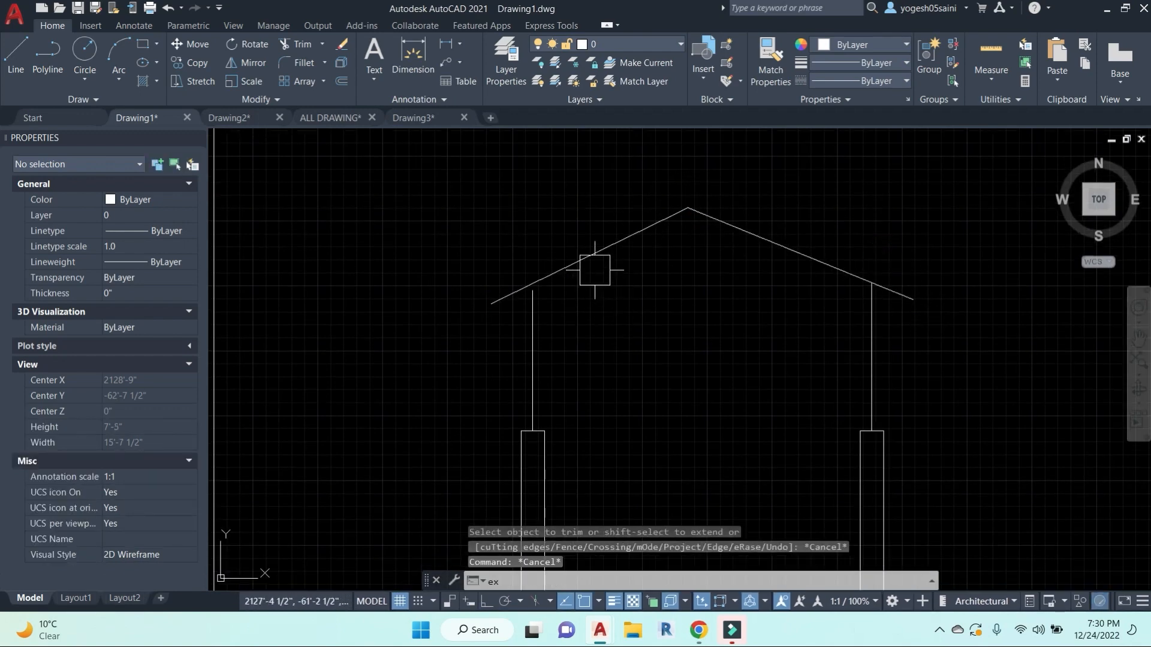
Step: Extend the left vertical post up to the sloped roof line
key("Return")
left_click(585, 312)
left_click(455, 286)
key("Escape")
key("Escape")
key("Escape")
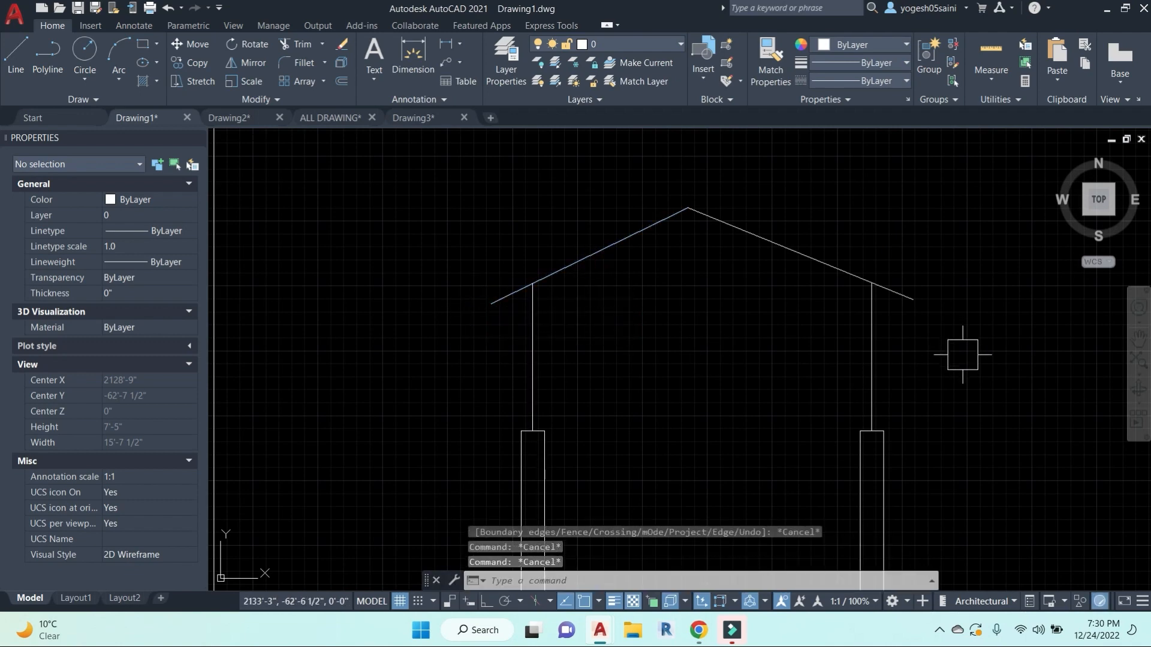
key("Escape")
Step: Draw a horizontal line about 8'-2" long from the left post's top past the right post, and select the sloped roof lines
scroll(719, 279, "down", 4)
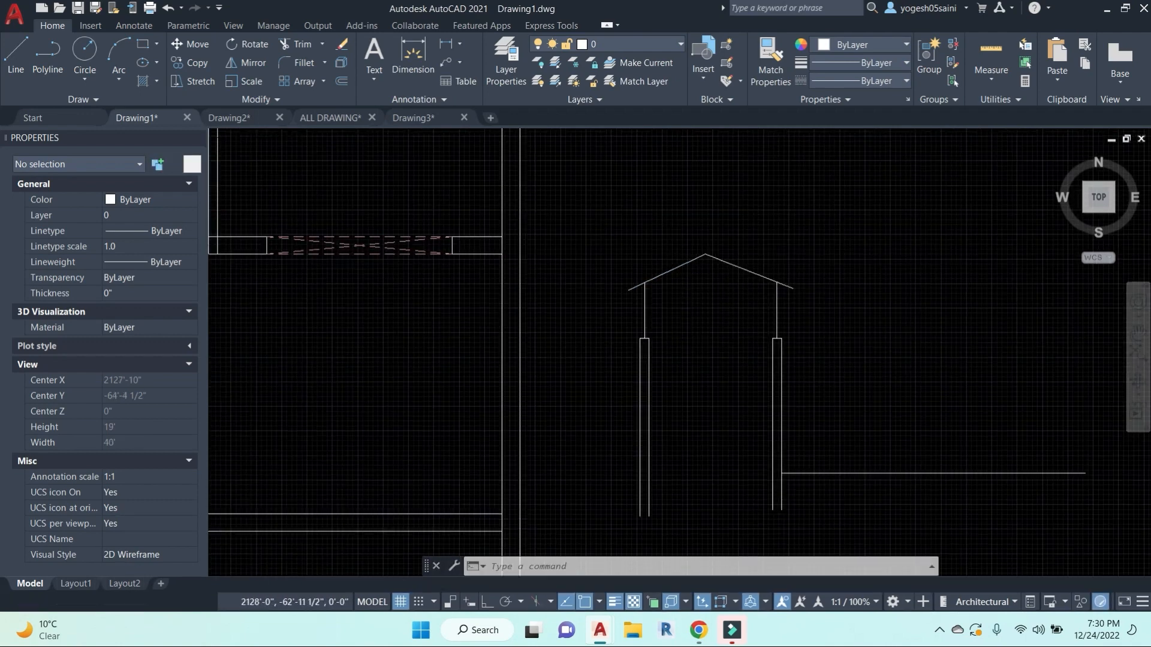
type("l")
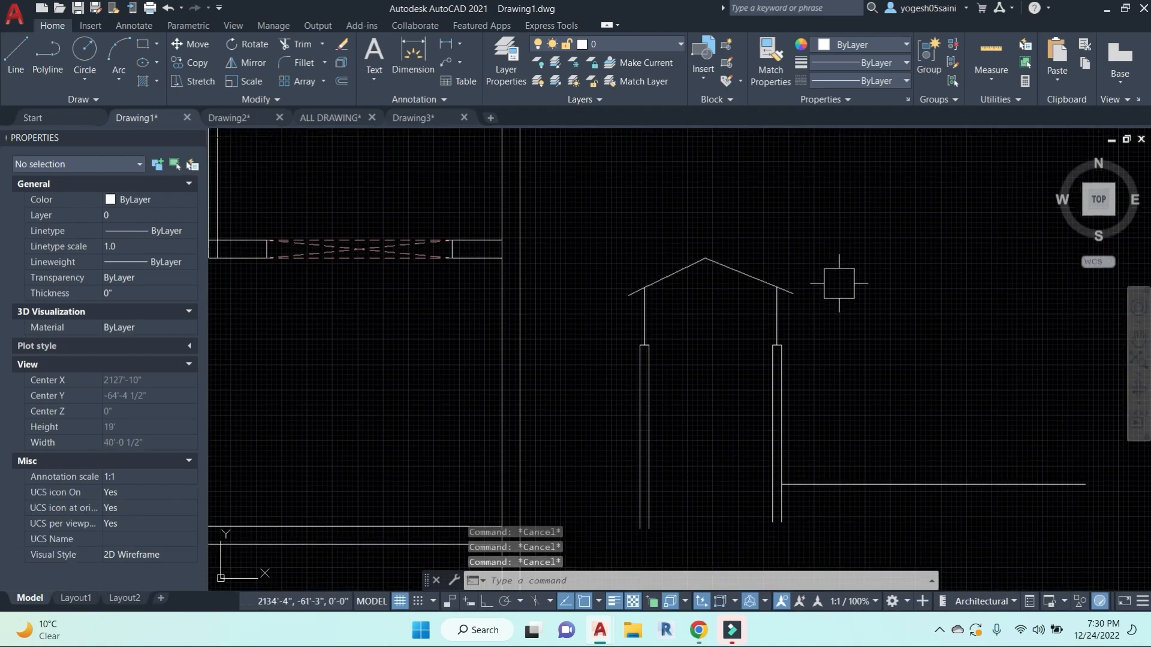
key("Return")
left_click(644, 287)
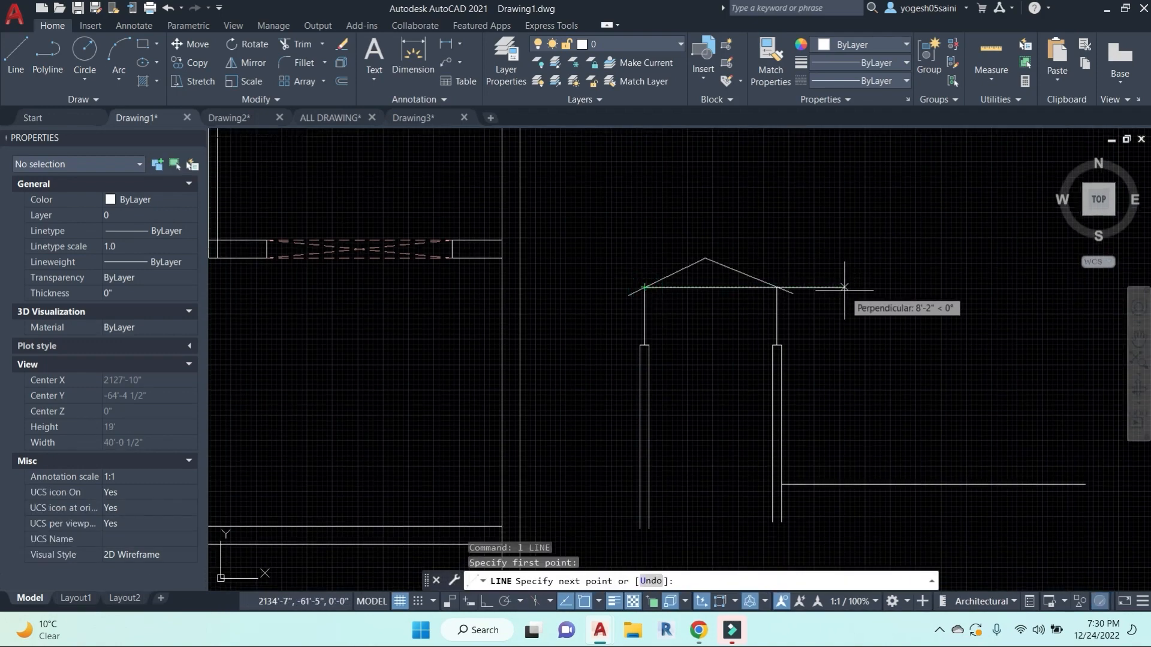
key("Escape")
key("Escape")
left_click(720, 247)
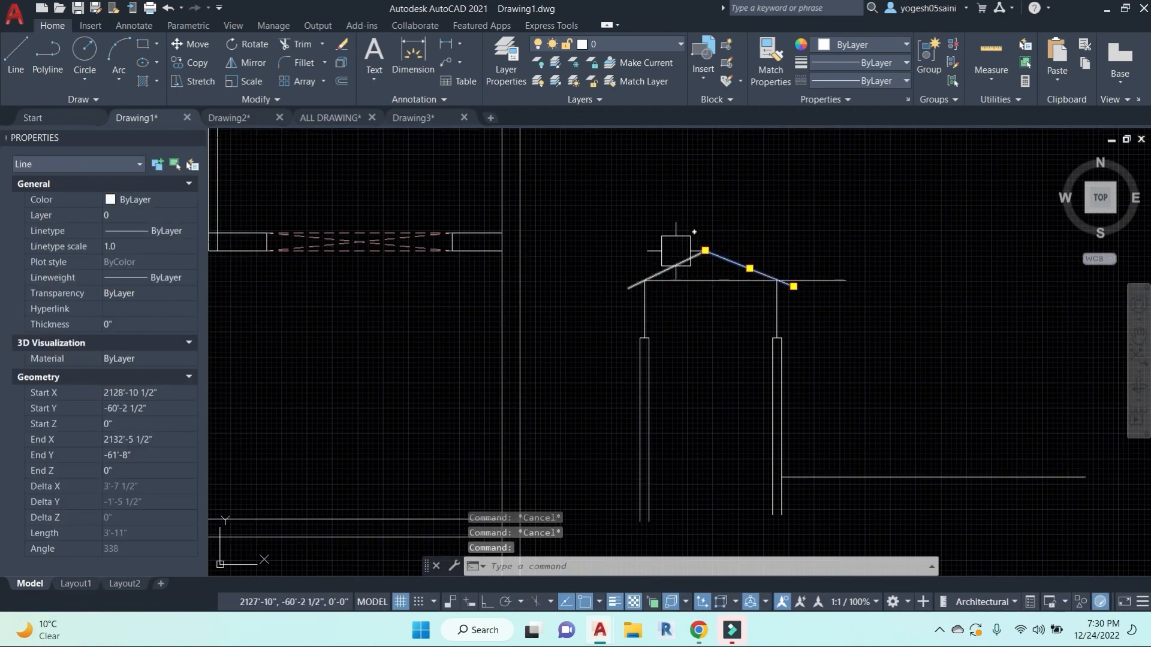
Step: Switch to the browser, search images for "plumbing coverd by tranparant sheet" and look through the results for a shaft covering example
key("alt+Tab")
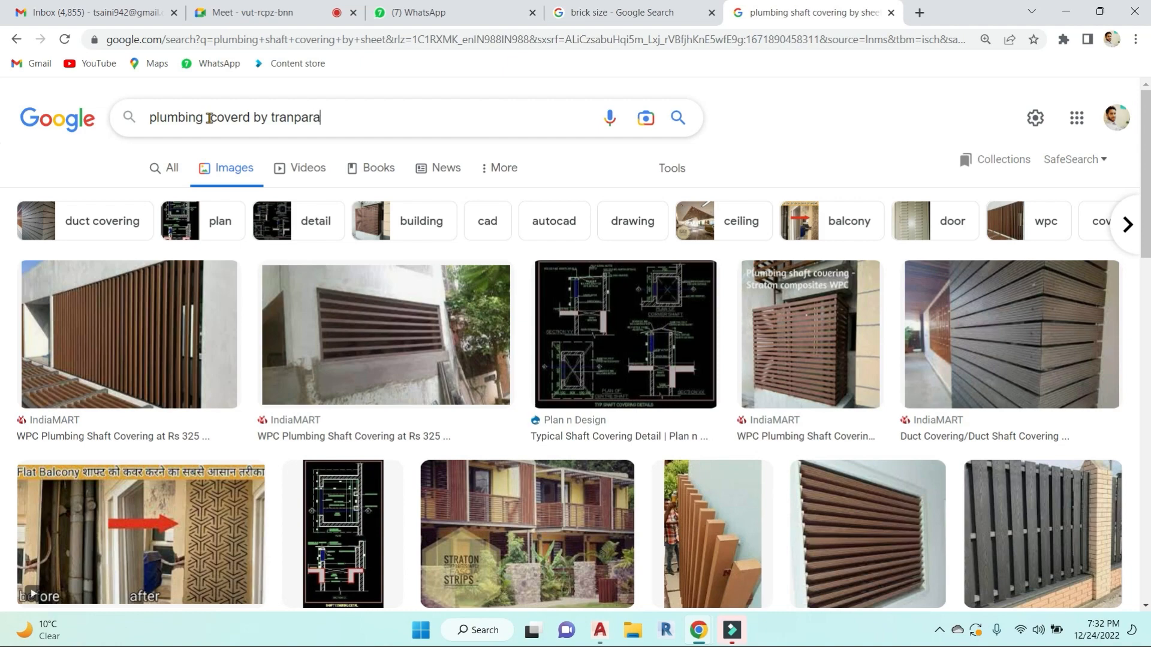
key("Return")
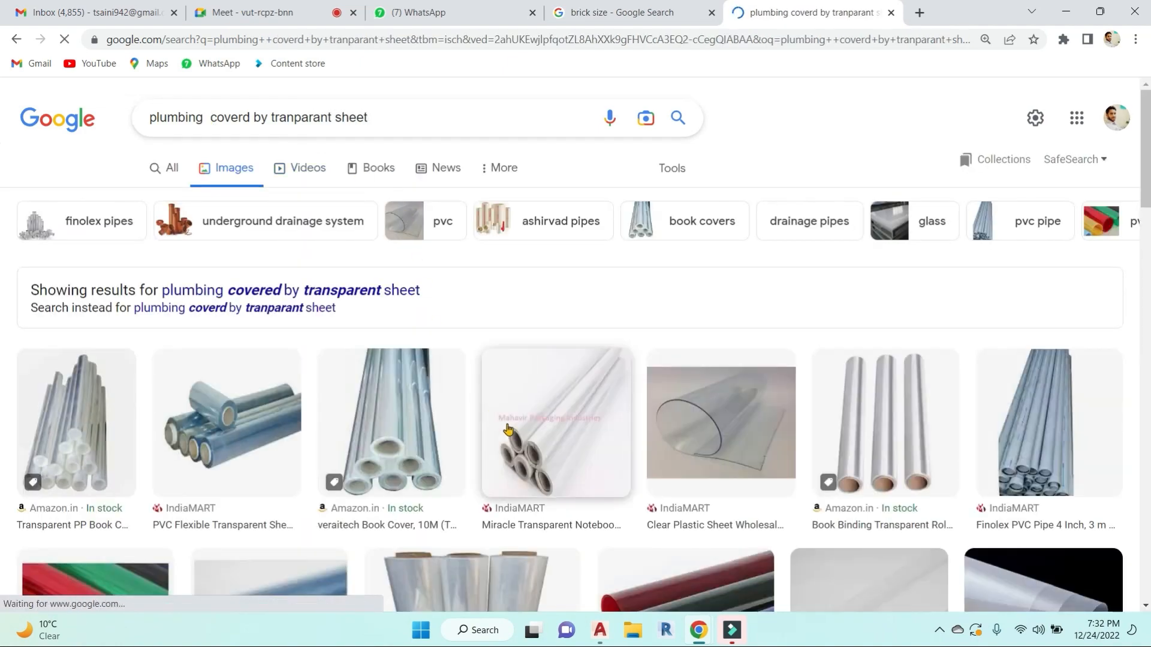
scroll(474, 391, "down", 9)
scroll(579, 395, "down", 7)
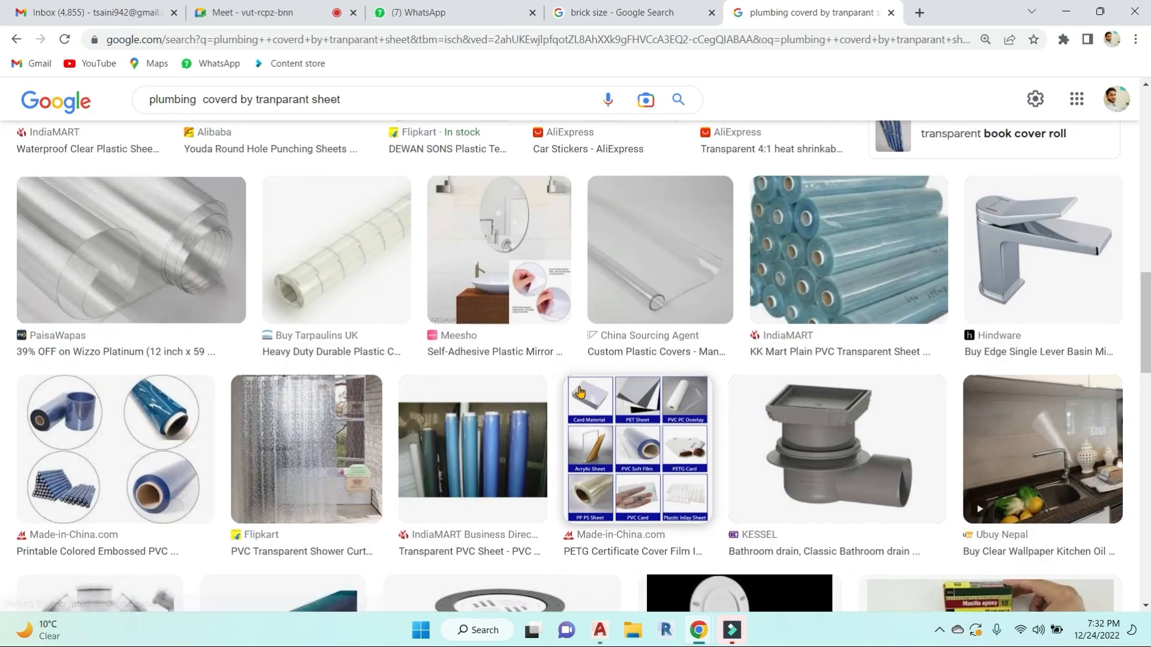
scroll(512, 407, "down", 3)
scroll(512, 407, "down", 11)
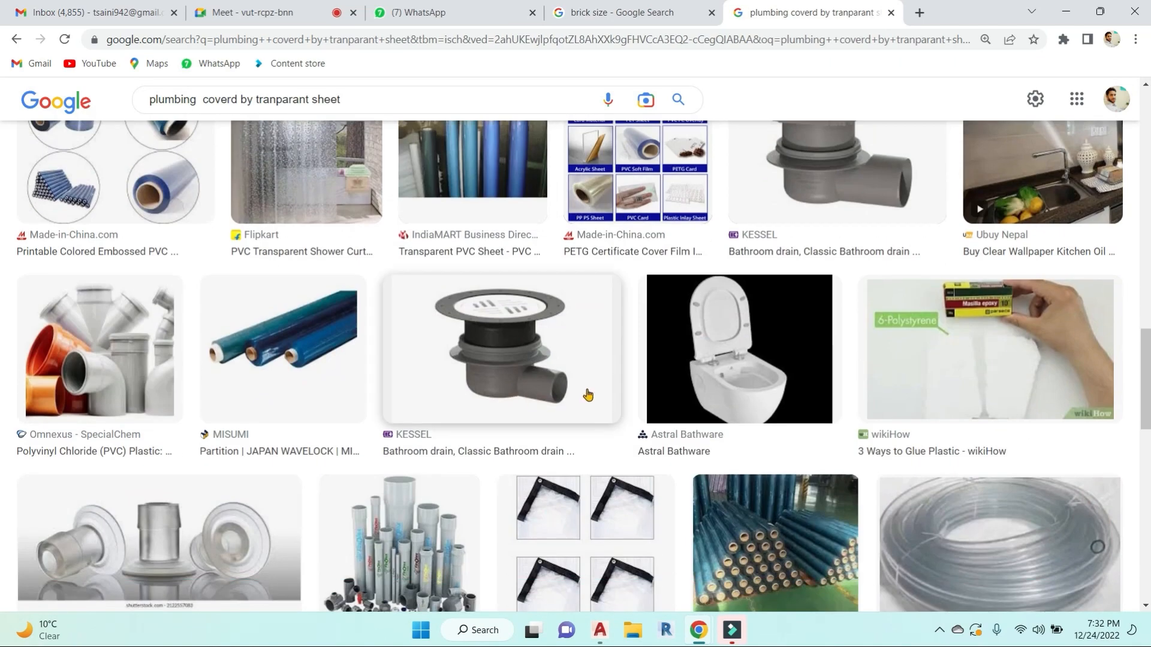
scroll(596, 375, "down", 5)
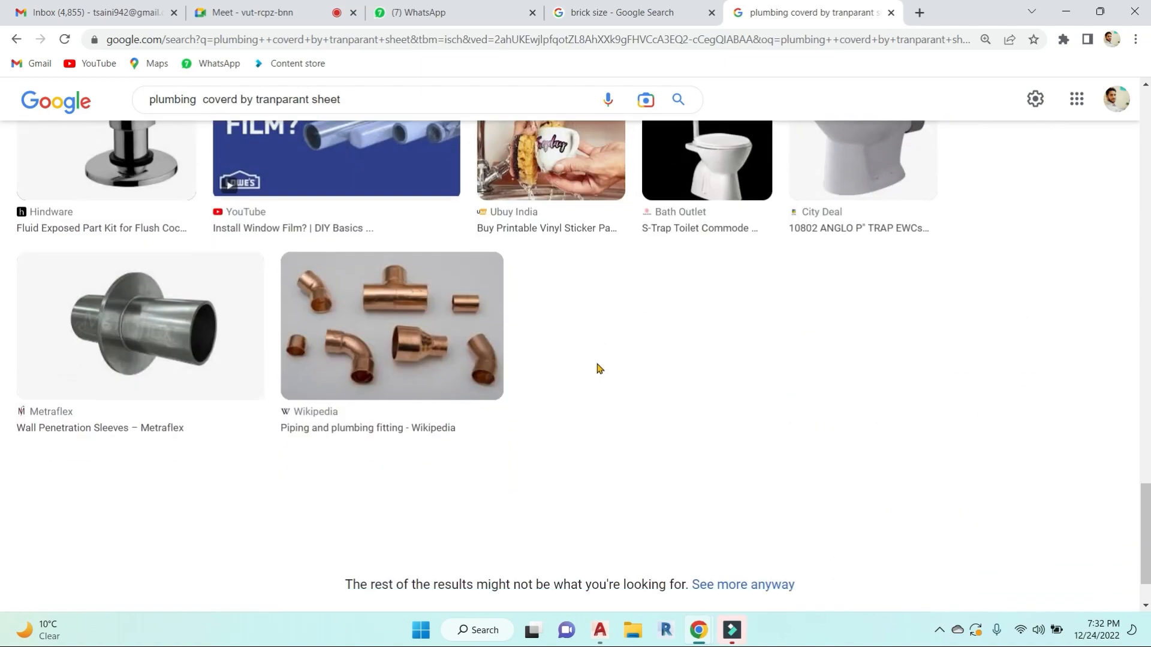
scroll(597, 368, "down", 2)
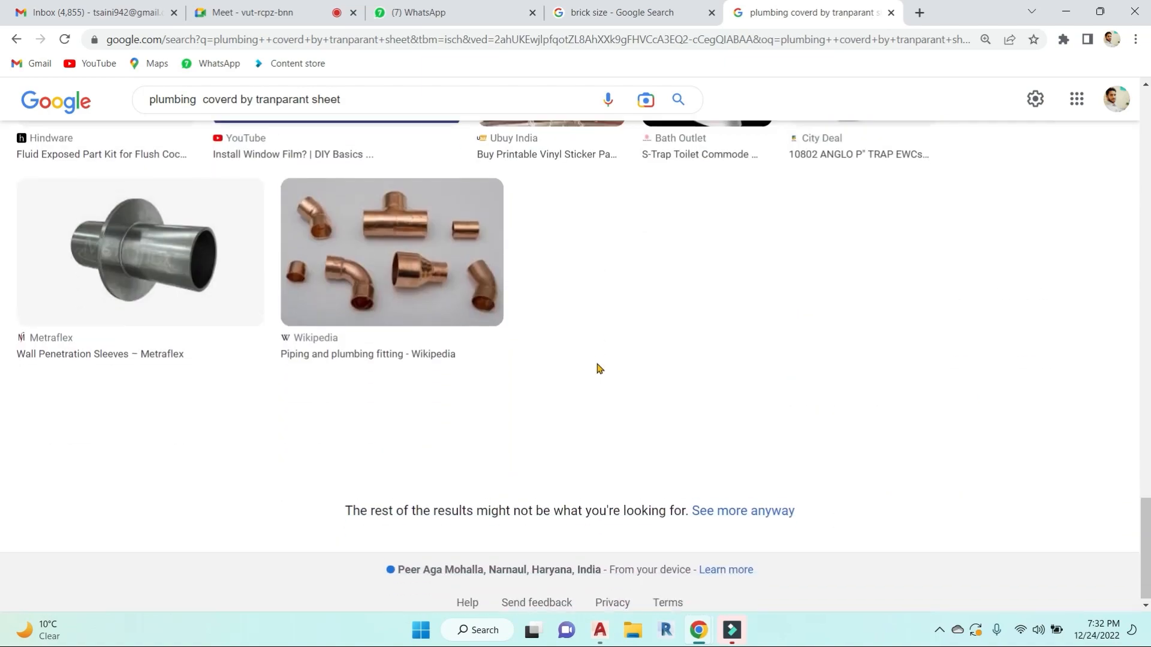
scroll(599, 368, "up", 10)
scroll(597, 367, "up", 5)
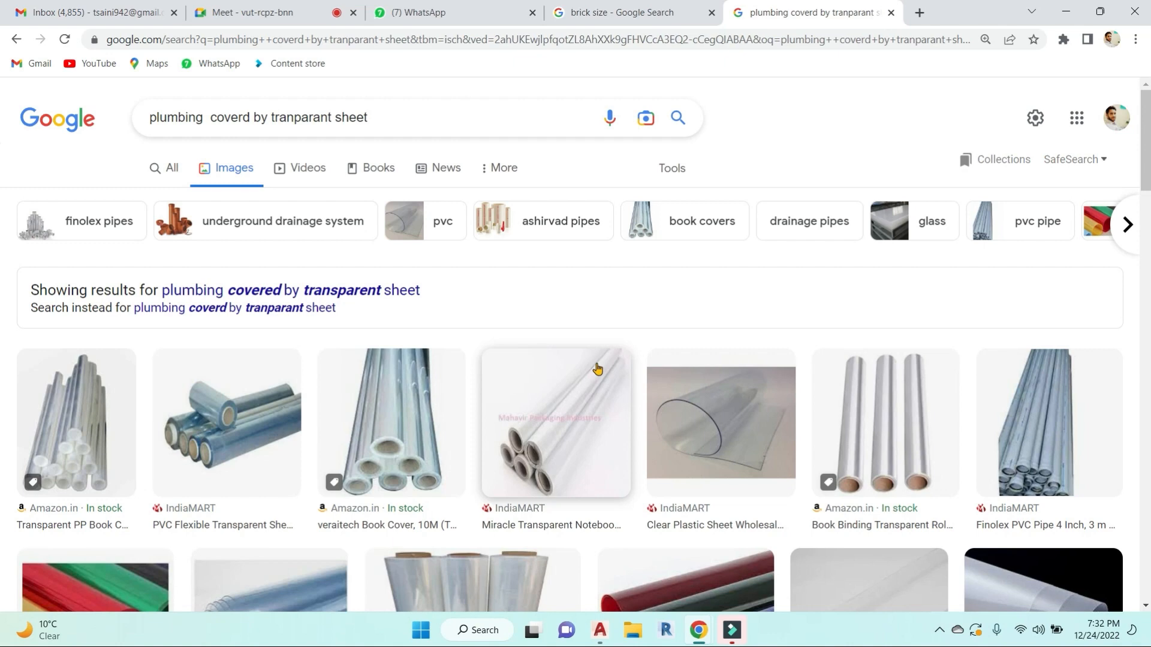
Step: Close the image search page, switch back to AutoCAD and maximize the window with Drawing1 at the practice section
left_click_drag(367, 117, 160, 118)
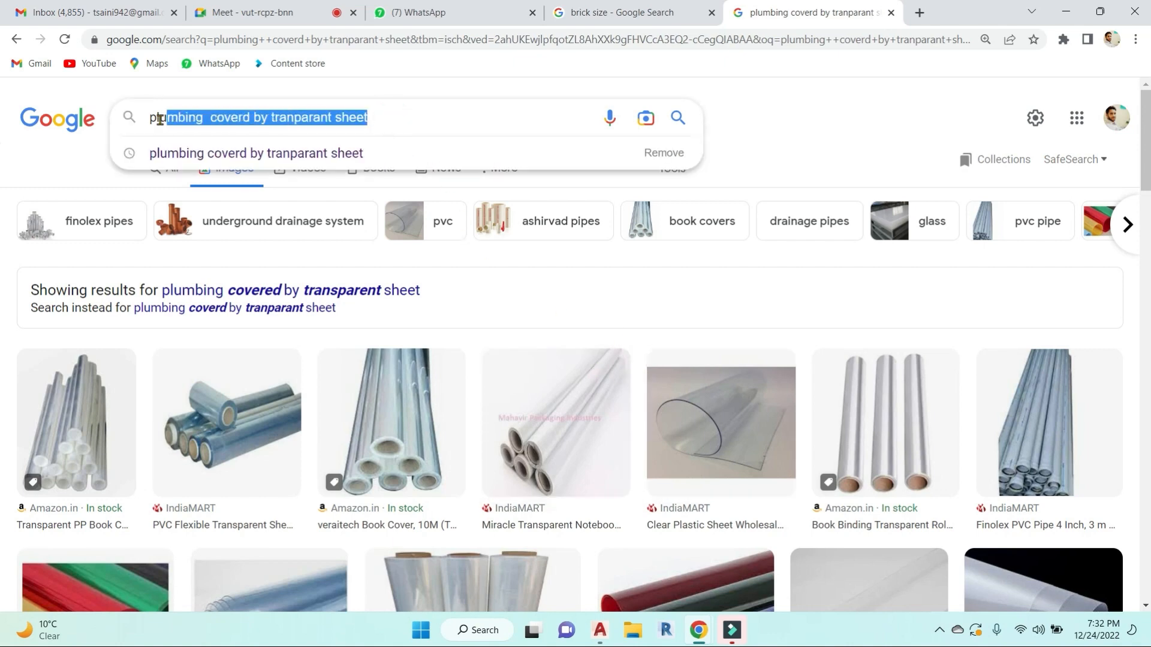
left_click(892, 14)
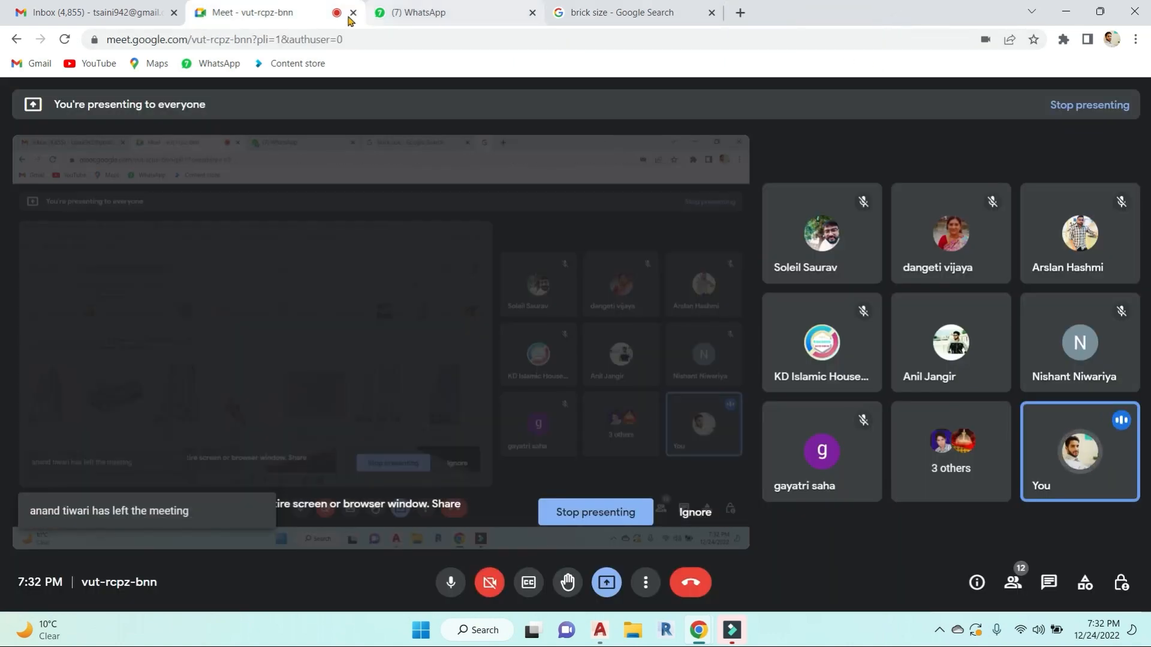
left_click(450, 13)
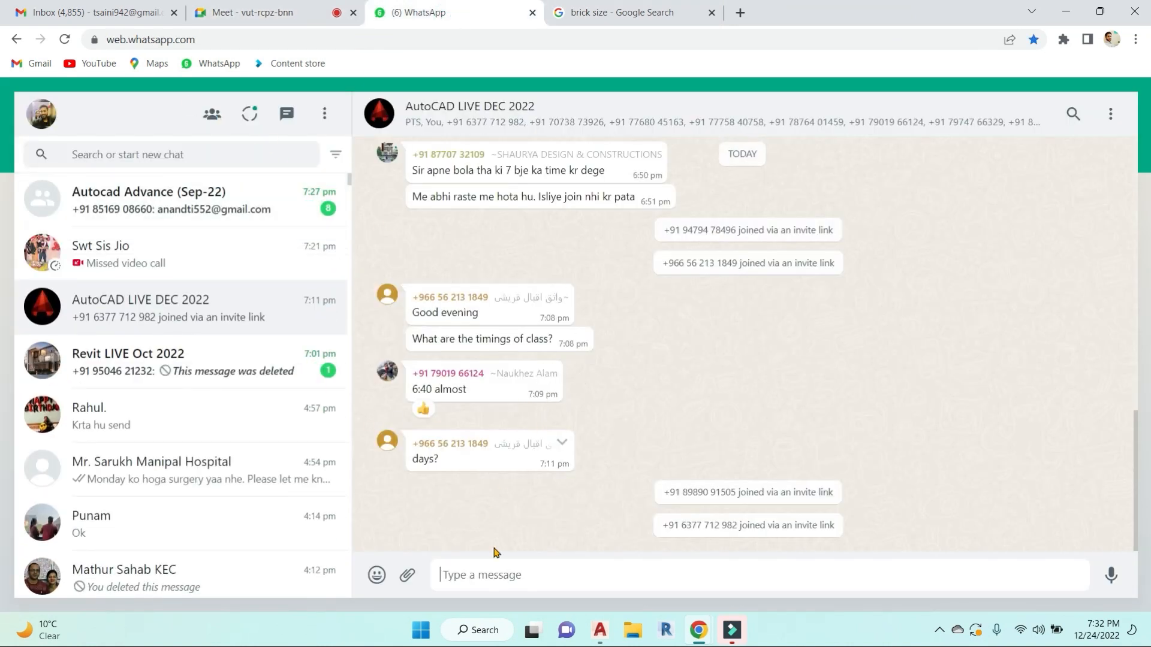
left_click(599, 637)
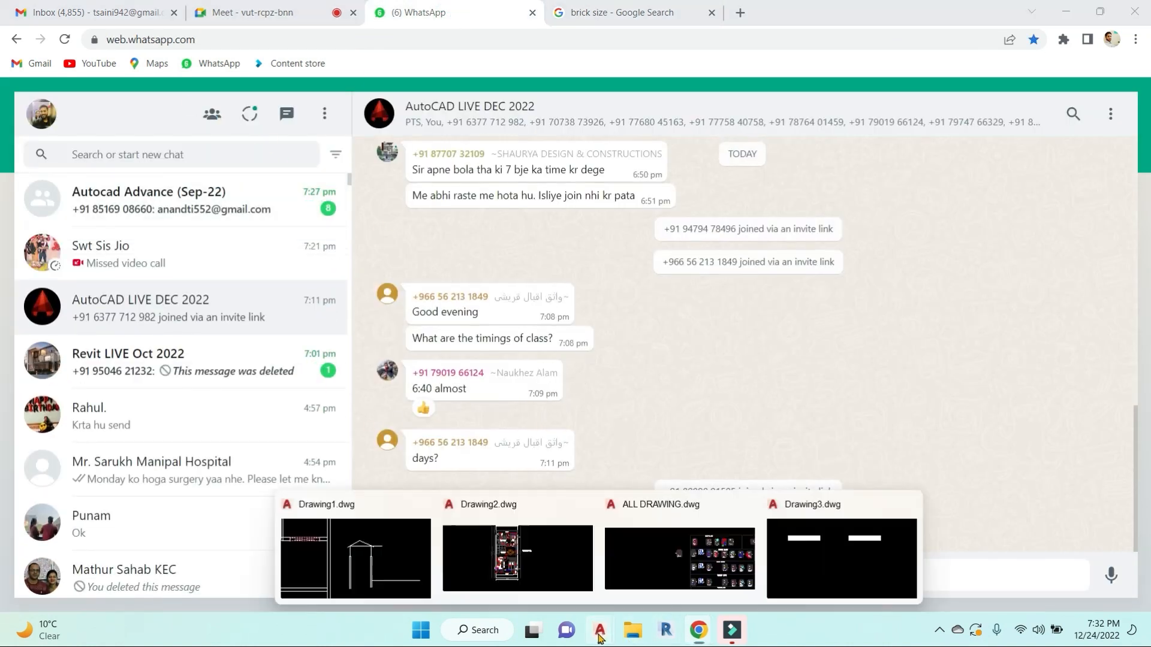
left_click(819, 564)
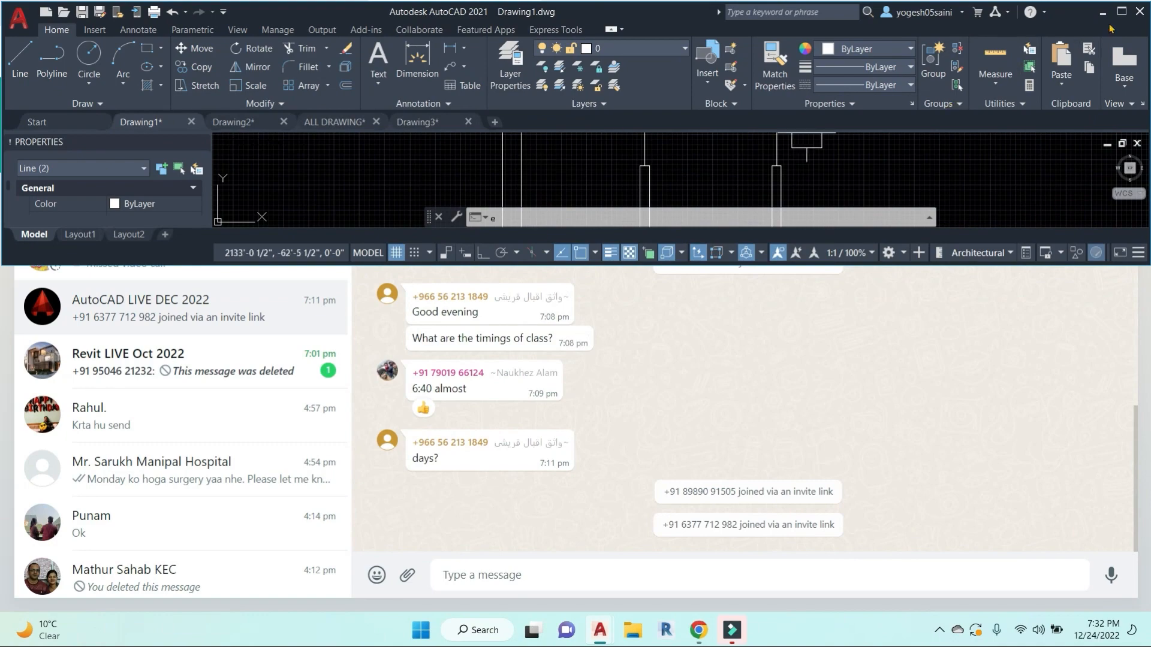
left_click(1122, 12)
scroll(738, 336, "down", 2)
scroll(714, 350, "up", 6)
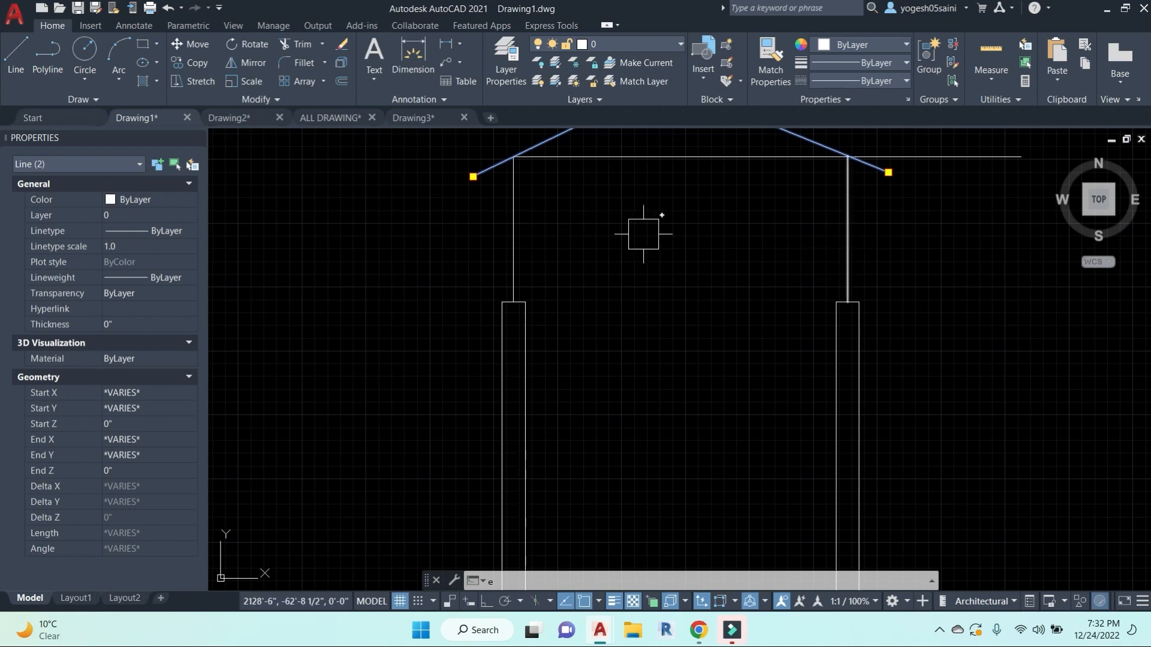
Step: Examine the shaft section from the sloped roof down to the walls and floor line, and clear the roof line selection
scroll(779, 282, "down", 4)
scroll(753, 336, "up", 7)
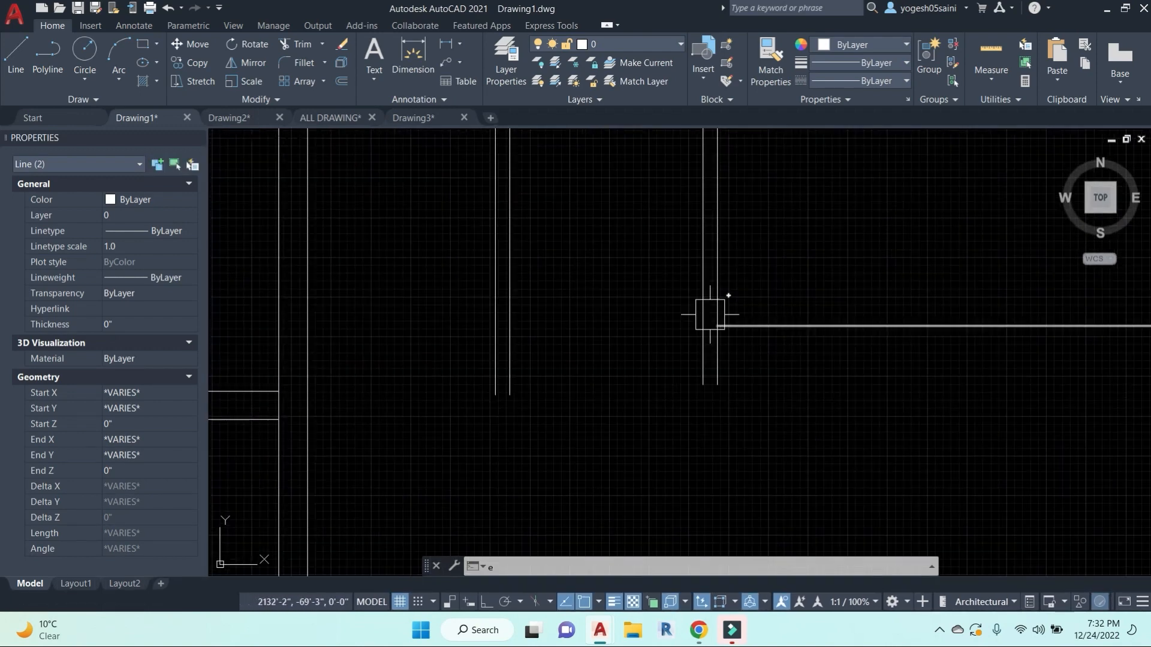
scroll(719, 303, "down", 5)
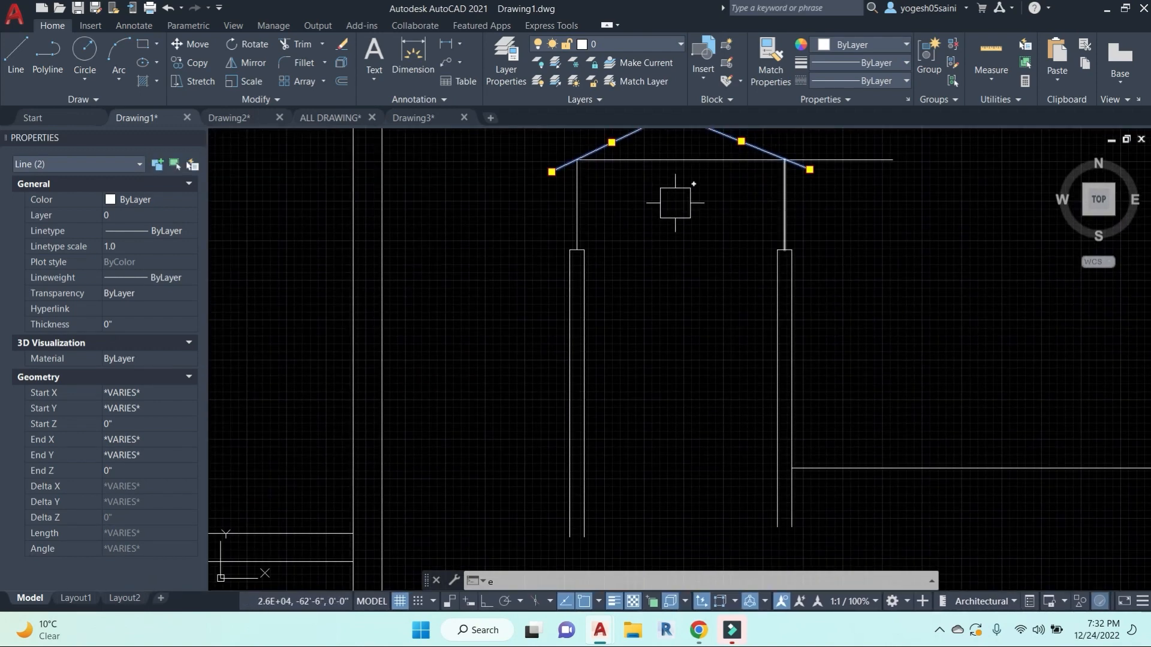
middle_click_drag(673, 200, 708, 331)
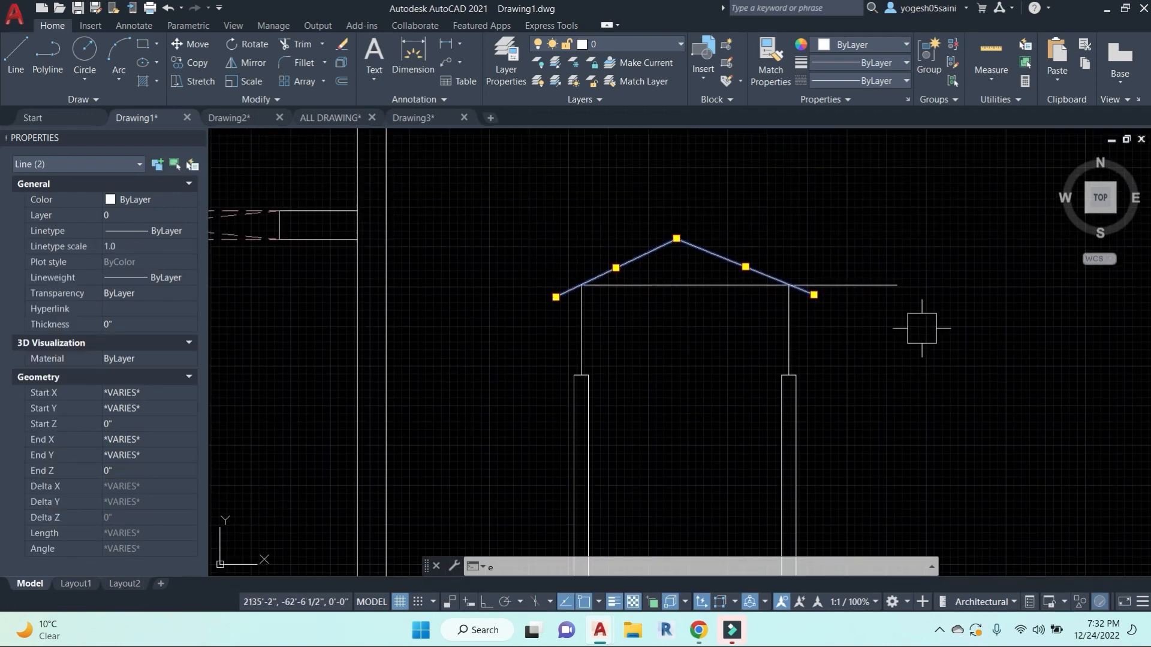
key("Escape")
key("Escape")
key("Escape")
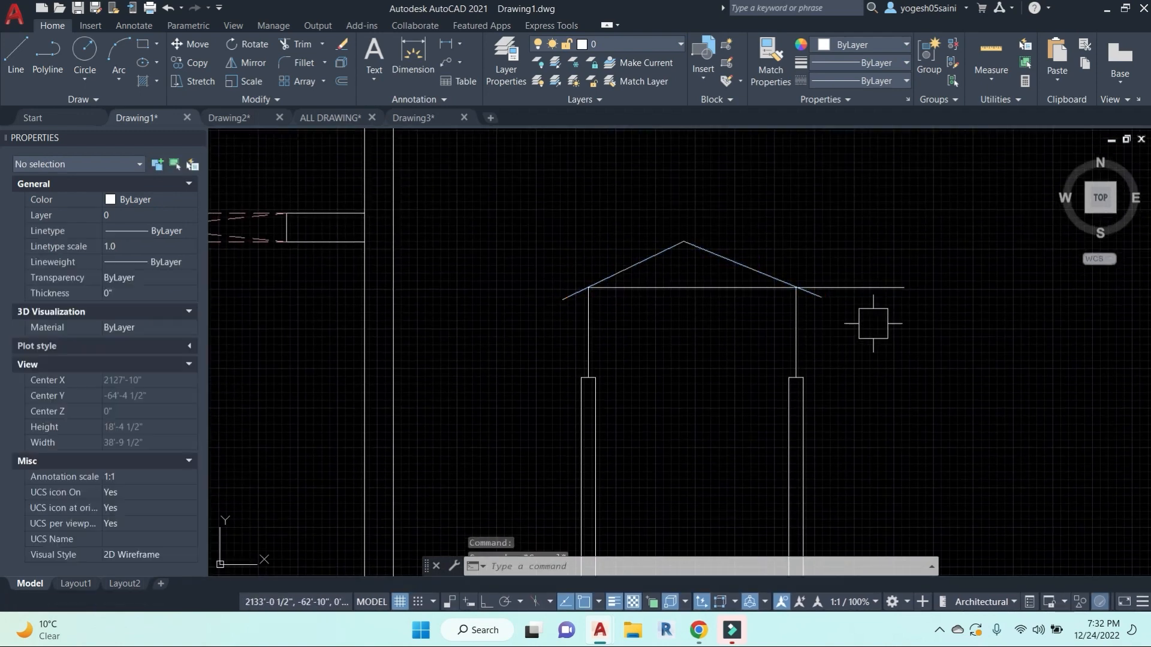
scroll(863, 376, "down", 2)
middle_click_drag(921, 412, 803, 364)
middle_click_drag(753, 420, 756, 413)
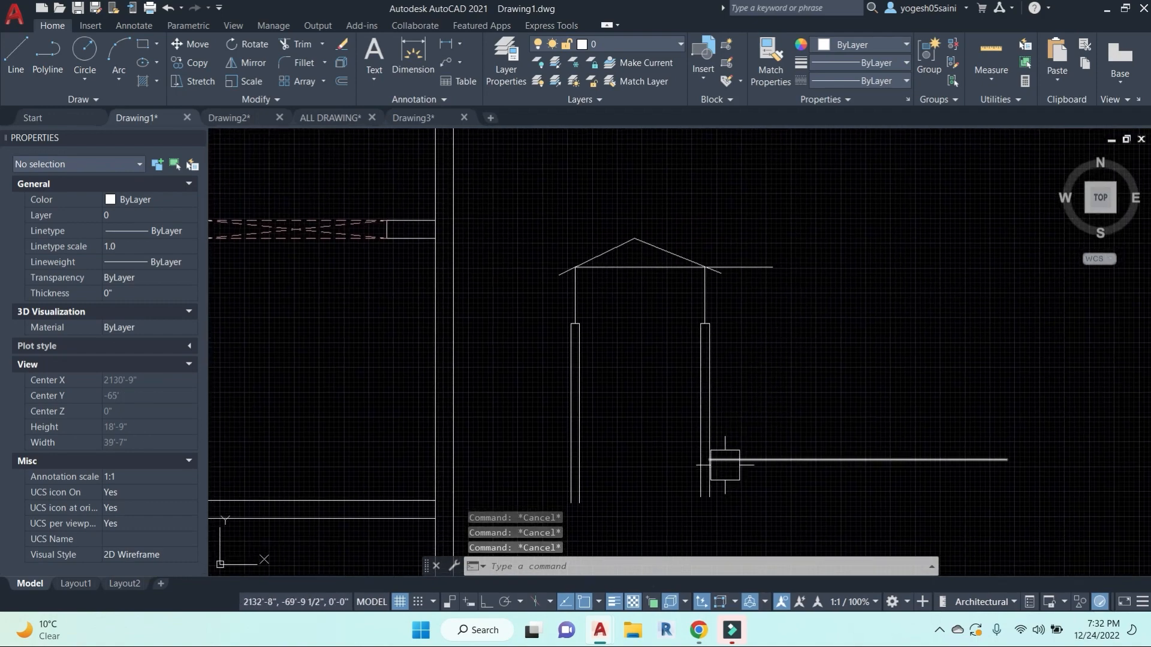
Step: Draw a short line from the floor line's inner end across the right shaft wall, and erase it
scroll(727, 466, "up", 5)
type("l")
key("Return")
left_click(658, 443)
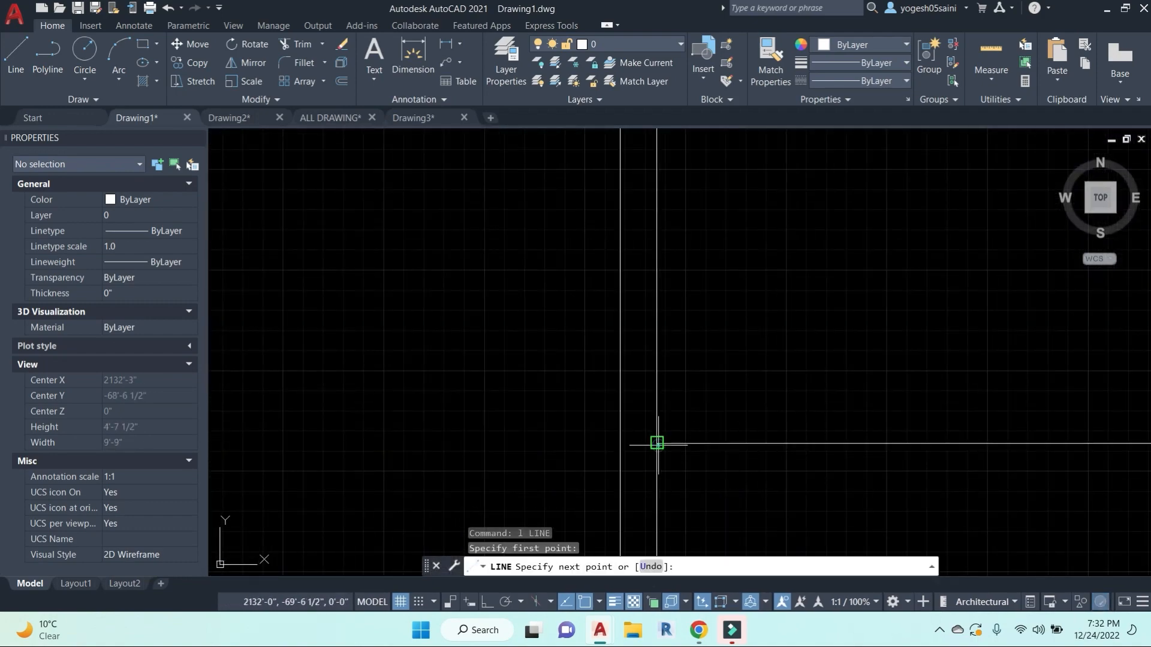
left_click(495, 450)
key("Escape")
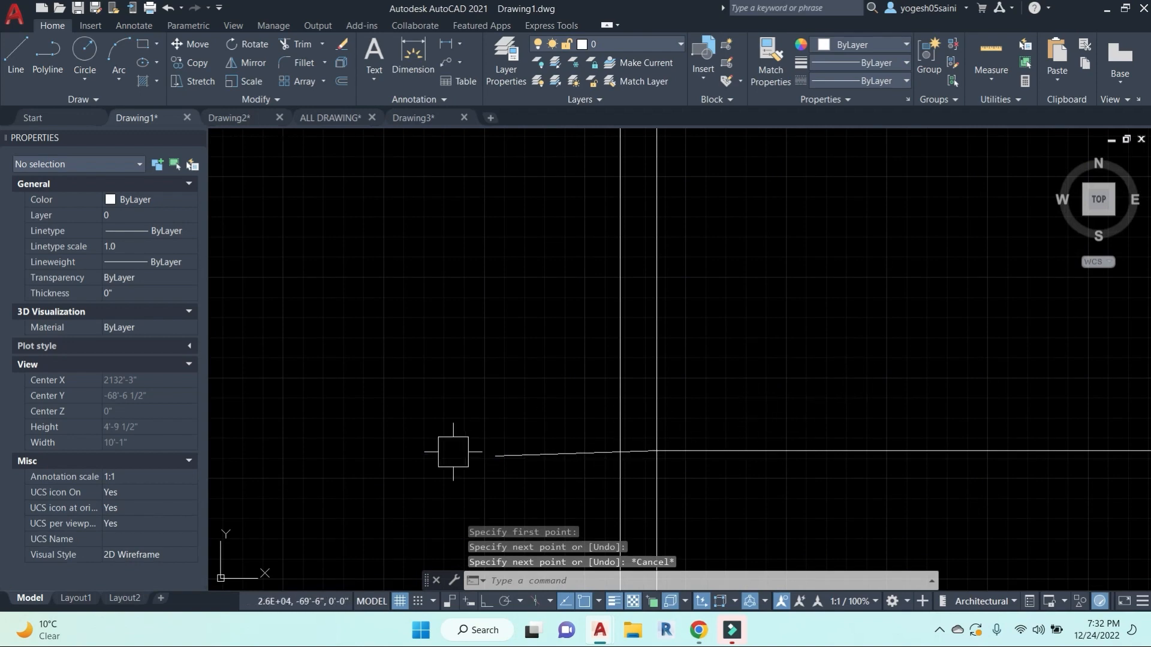
scroll(714, 359, "down", 2)
left_click(595, 424)
type("e")
key("Return")
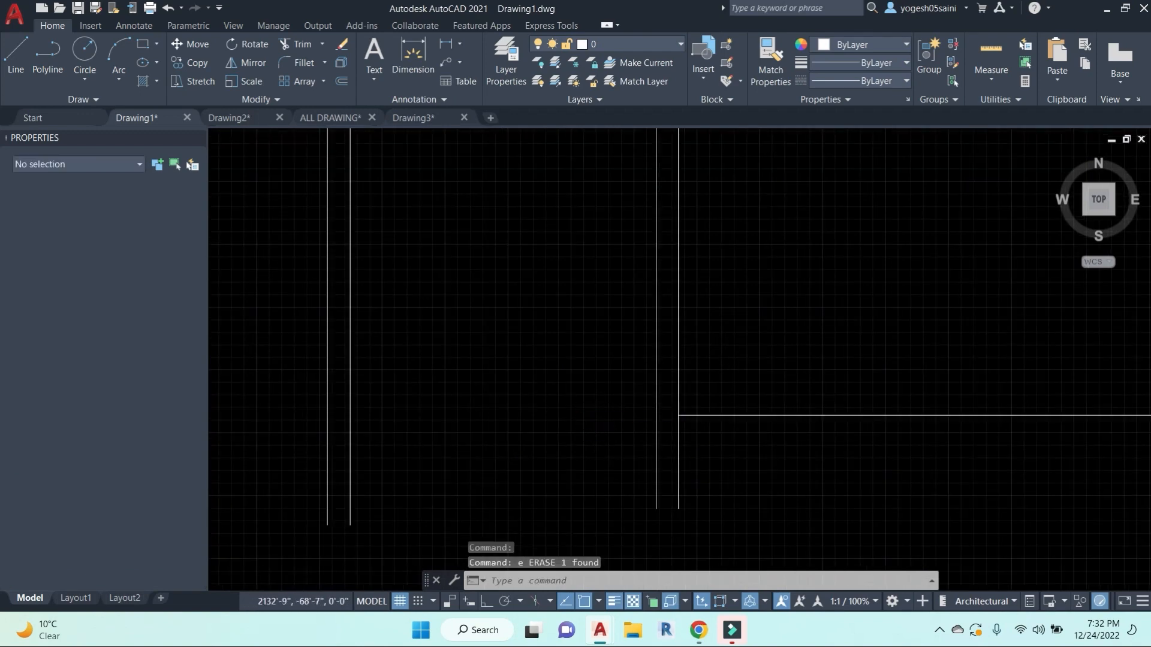
Step: Erase the horizontal line running across the tops of the two posts beneath the sloped roof
scroll(707, 438, "down", 3)
left_click(759, 255)
type("e")
key("Return")
scroll(658, 250, "up", 4)
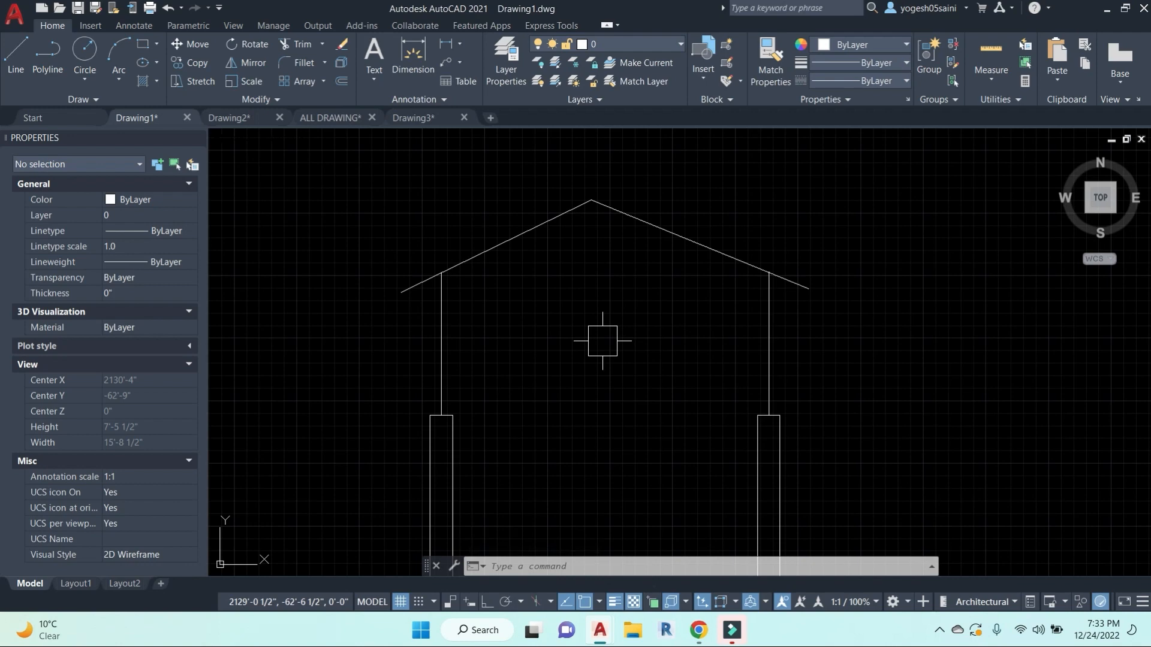
Step: Erase the two sloped roof lines and both posts of the shaft section
scroll(632, 336, "down", 3)
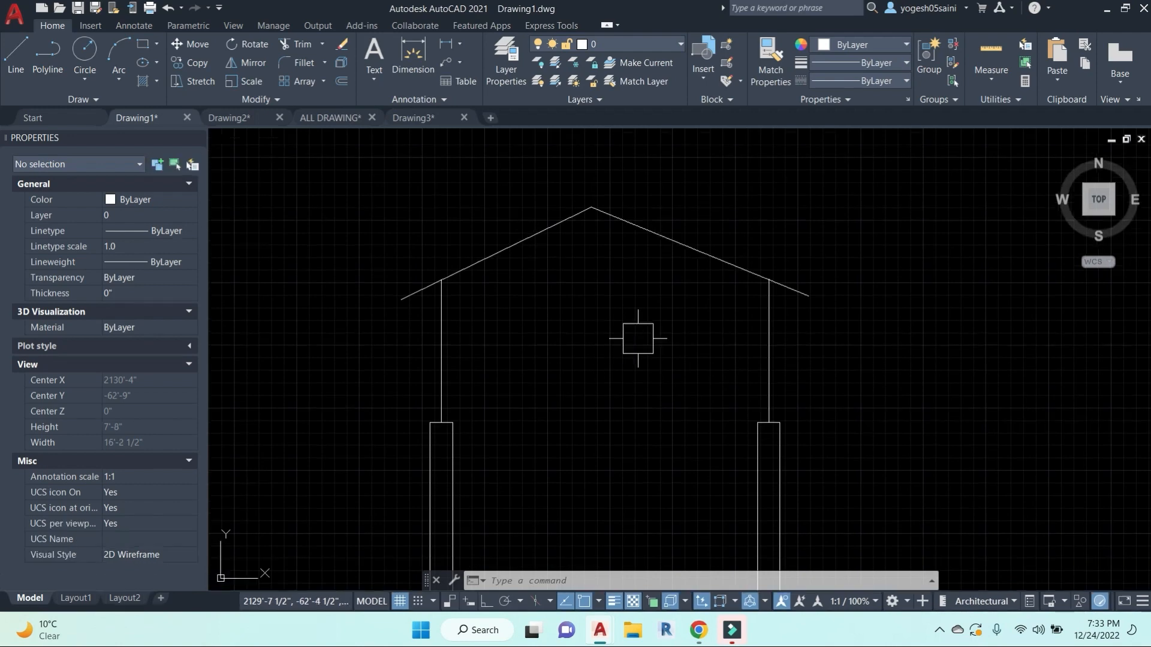
left_click(812, 336)
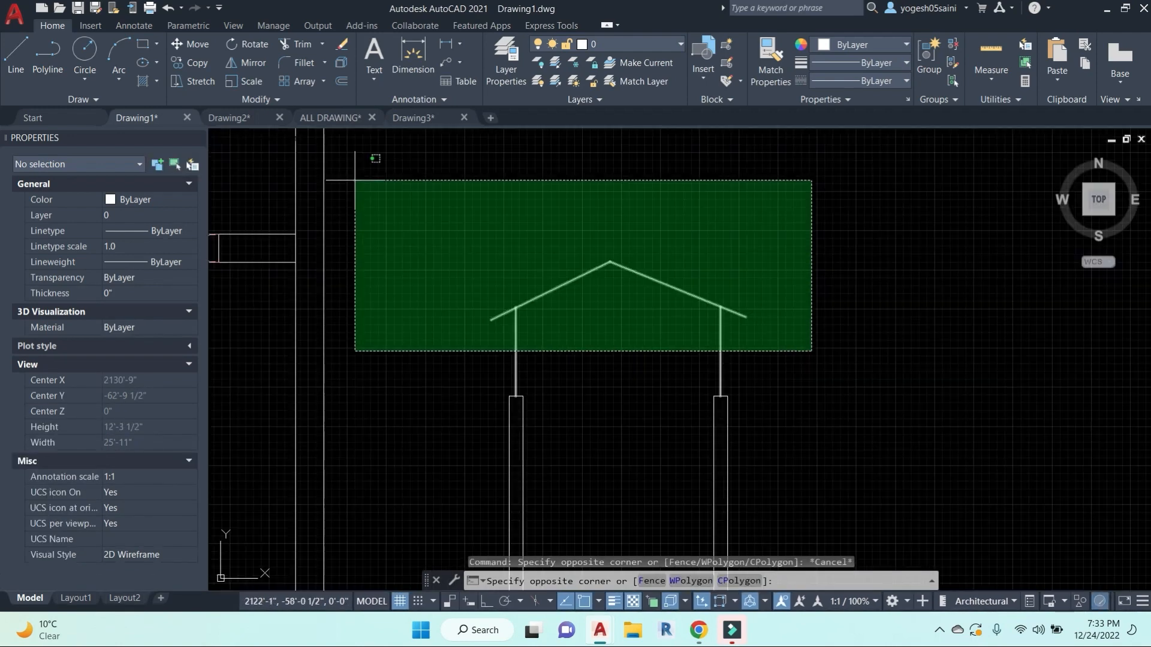
left_click(351, 180)
type("e")
key("Return")
Step: Erase the remaining shaft walls and floor line of the section sketch beside the house plan
scroll(617, 271, "down", 5)
key("Escape")
key("Escape")
left_click(848, 490)
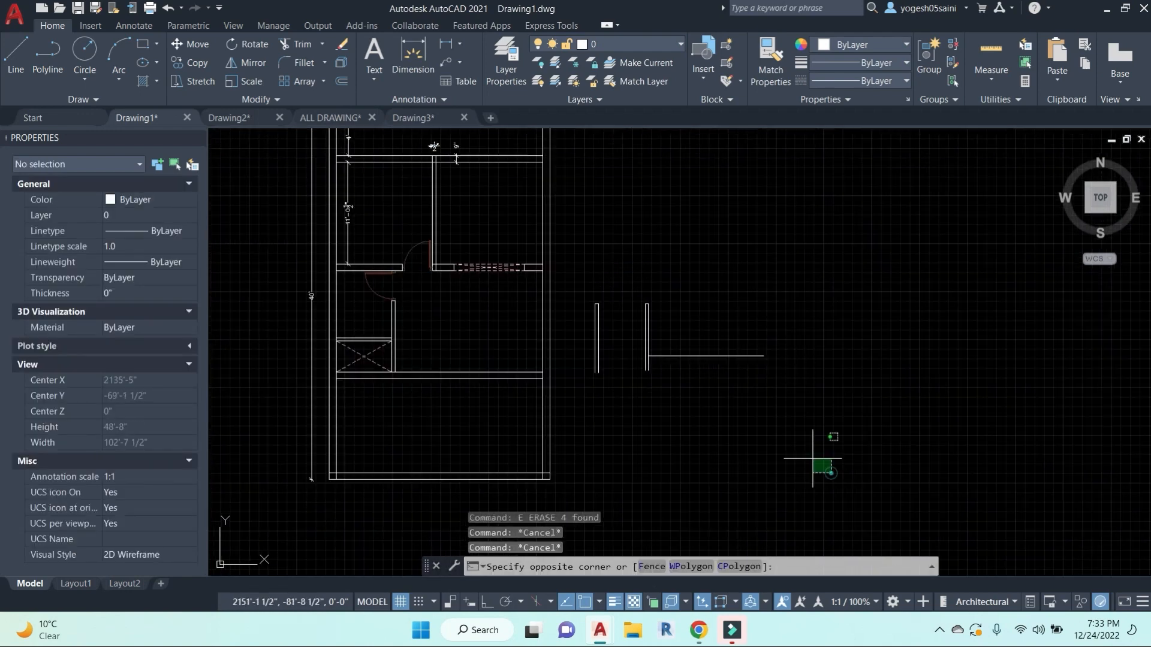
left_click(551, 221)
type("e")
key("Return")
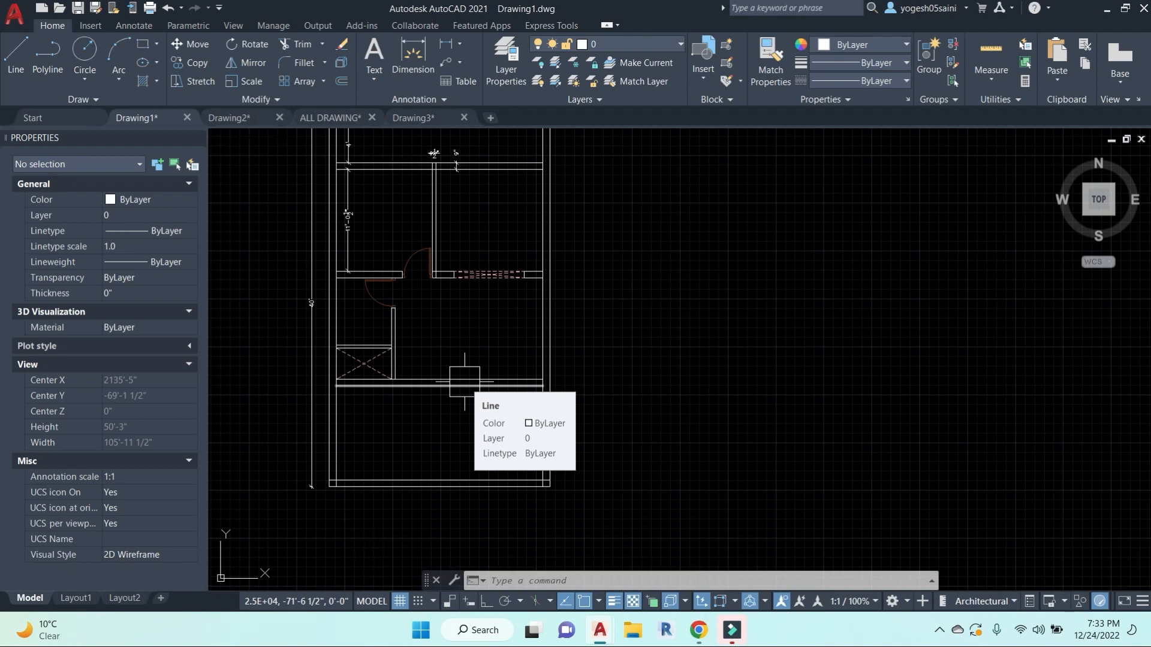
Step: Examine the crossed plumbing shaft in the house plan, and switch to the WhatsApp window in Chrome
scroll(465, 382, "up", 5)
key("Escape")
key("Escape")
key("Escape")
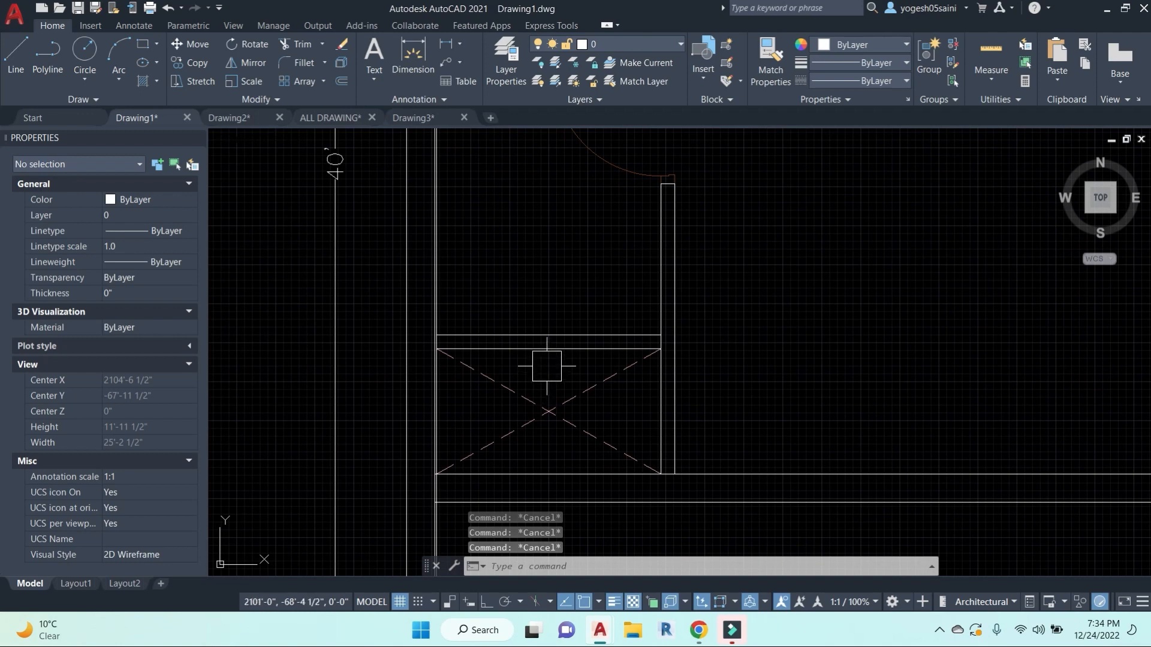
scroll(539, 324, "down", 3)
middle_click_drag(735, 345, 648, 344)
left_click(705, 626)
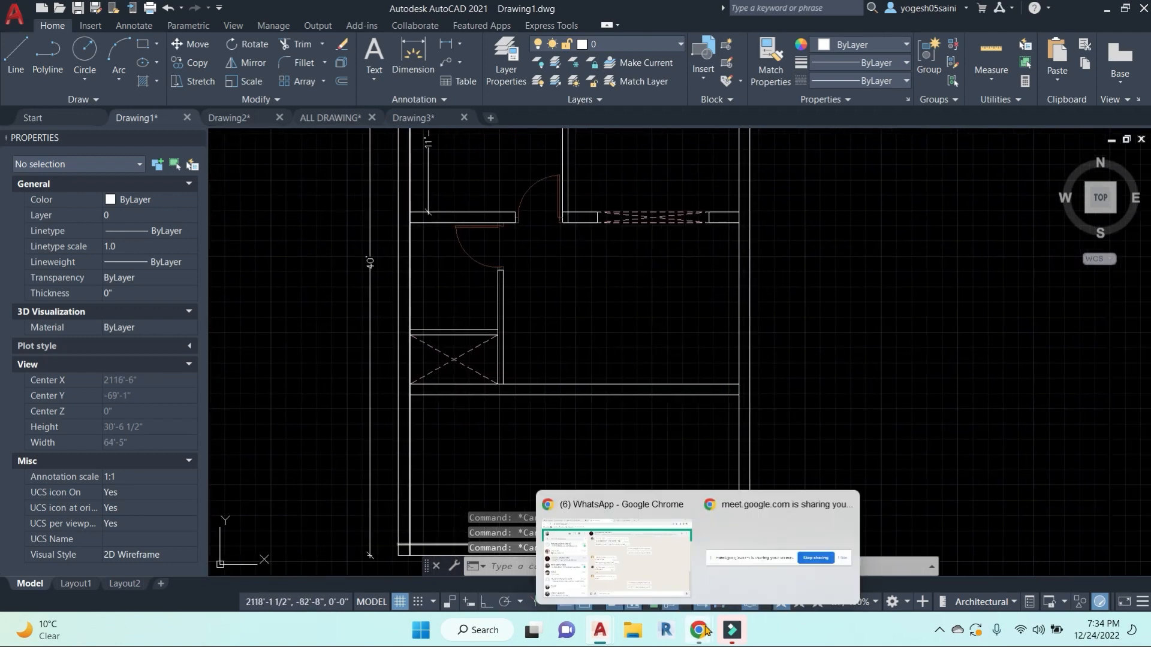
left_click(672, 559)
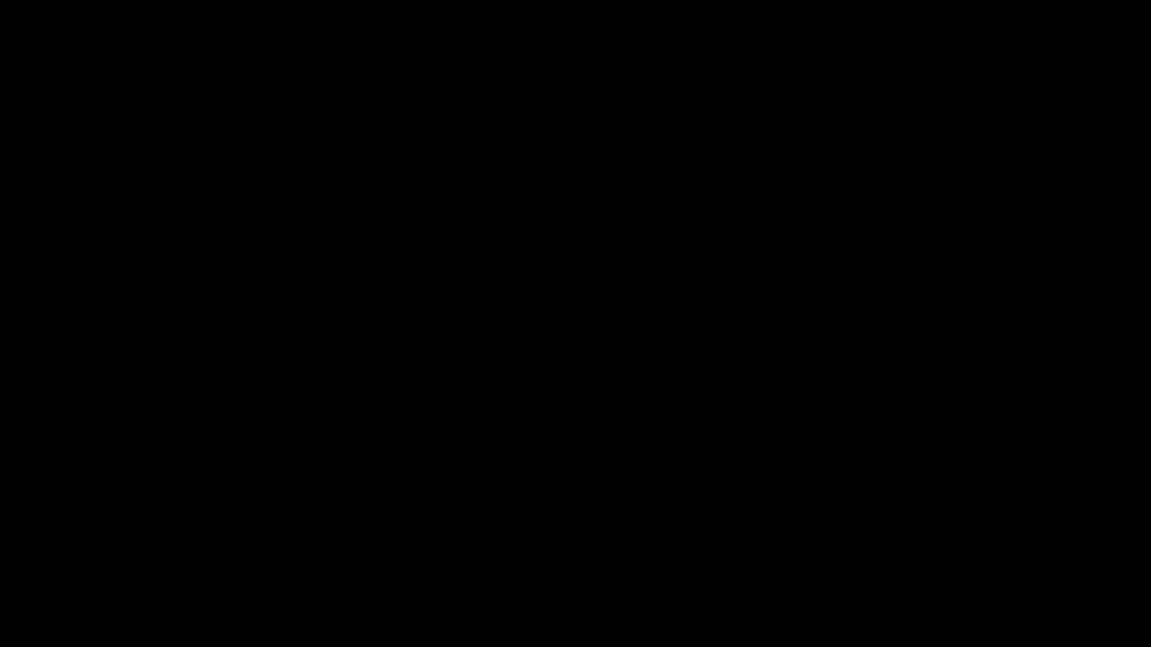